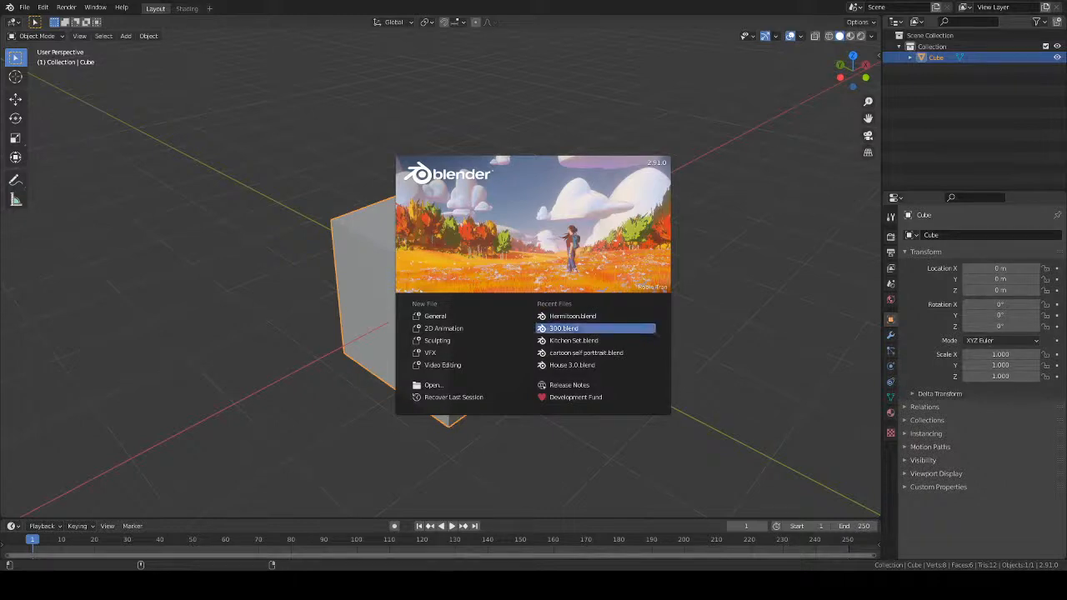
- Open the recent file Hermitoon.blend and enlarge the 3D viewport by shrinking the timeline below it
left_click(593, 316)
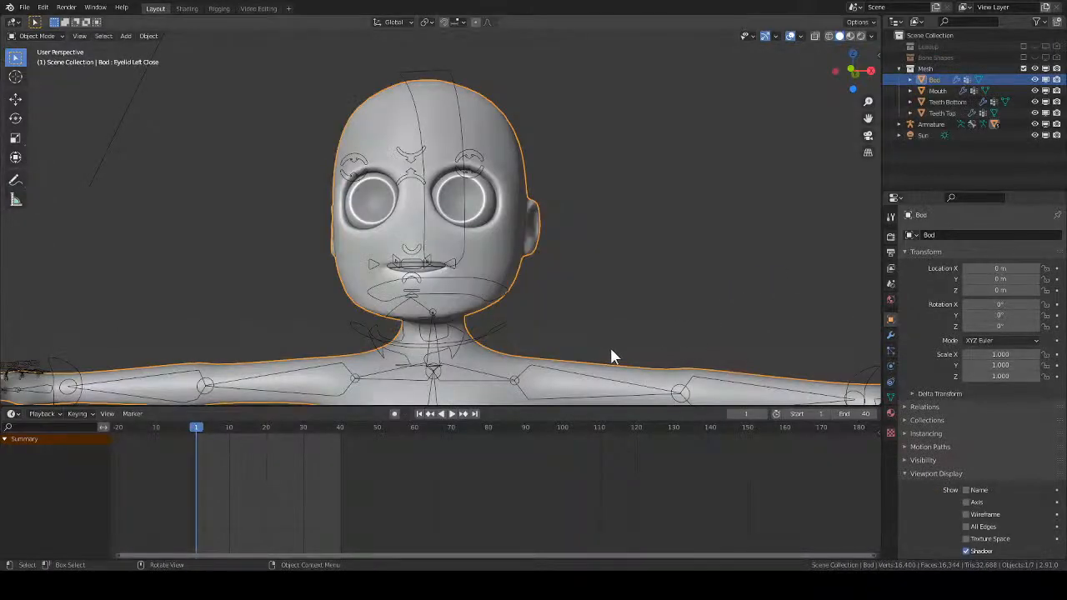
middle_click_drag(612, 358, 664, 333)
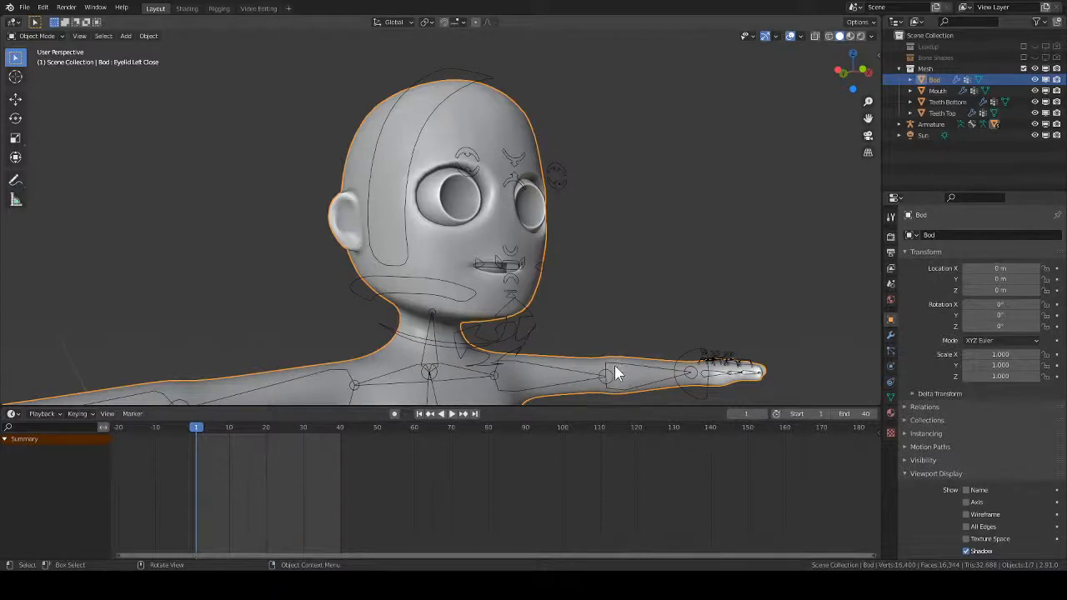
middle_click_drag(638, 340, 622, 306)
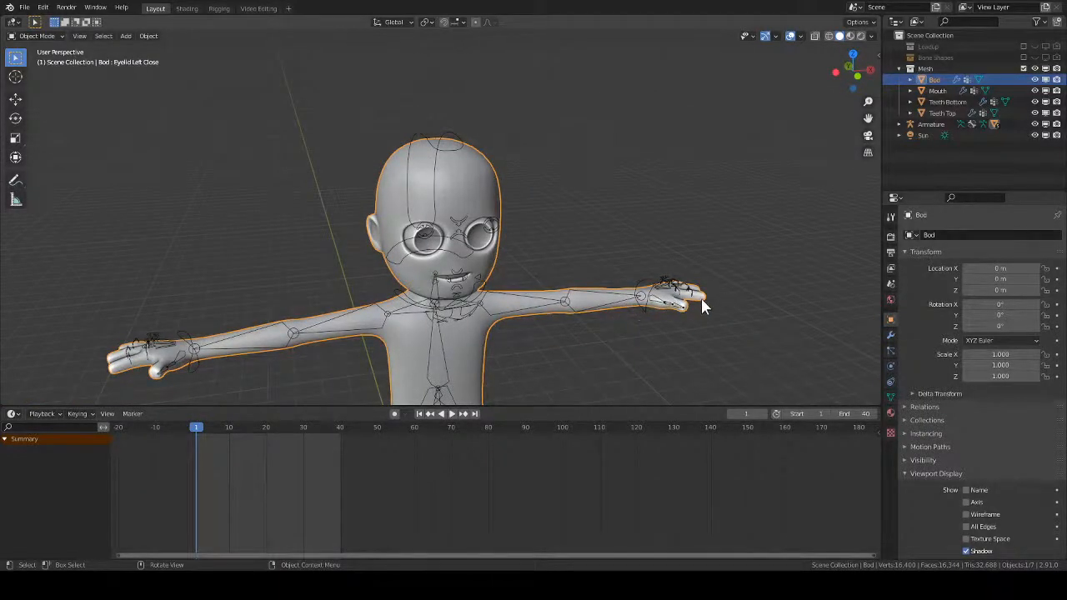
key("KP_1")
scroll(507, 238, "up", 4)
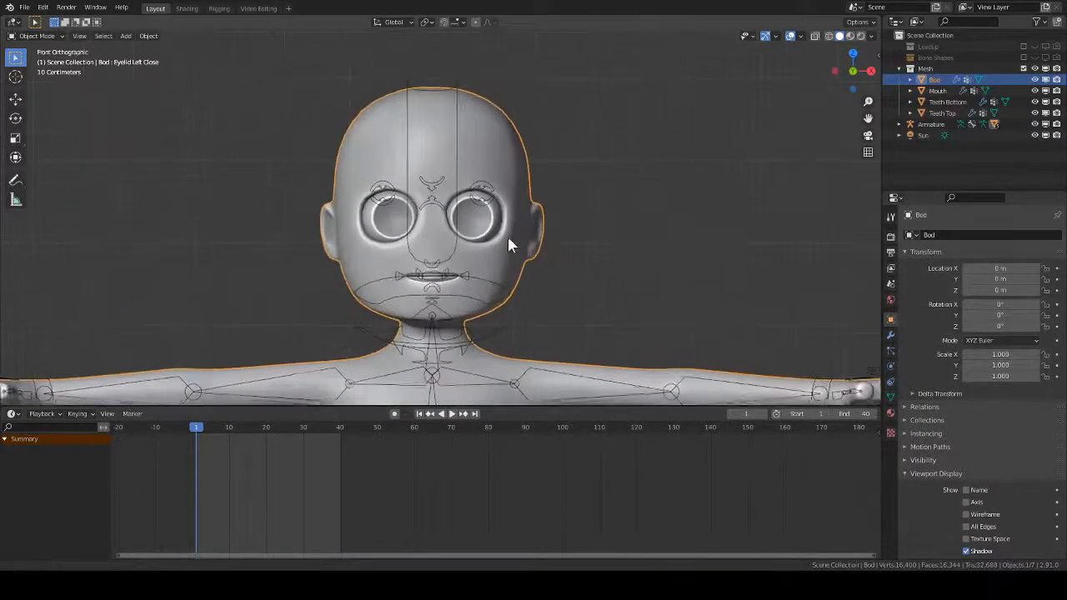
middle_click_drag(548, 256, 577, 319)
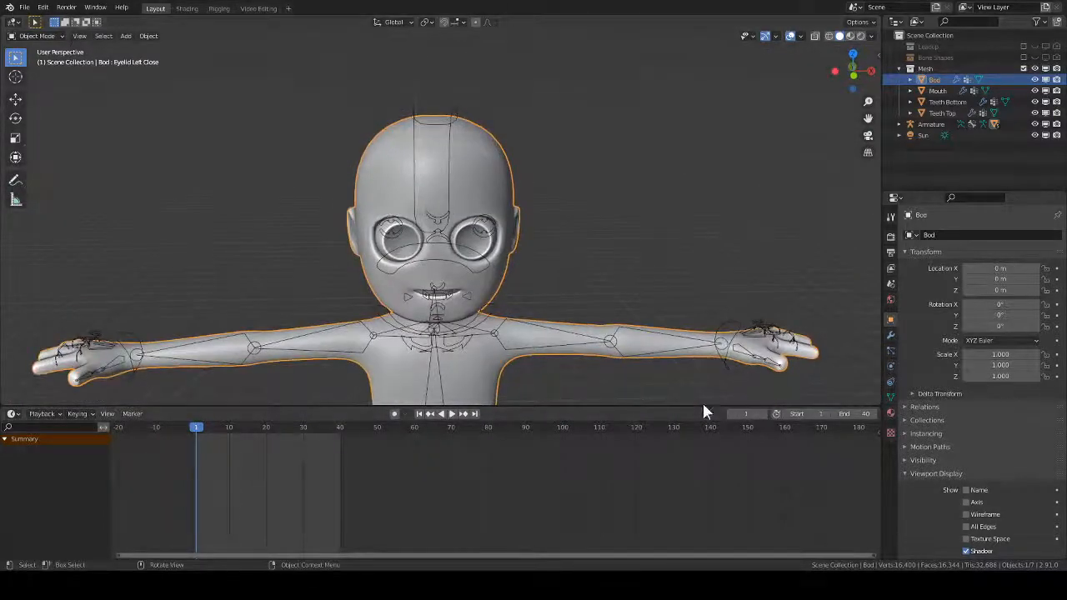
left_click_drag(702, 400, 708, 502)
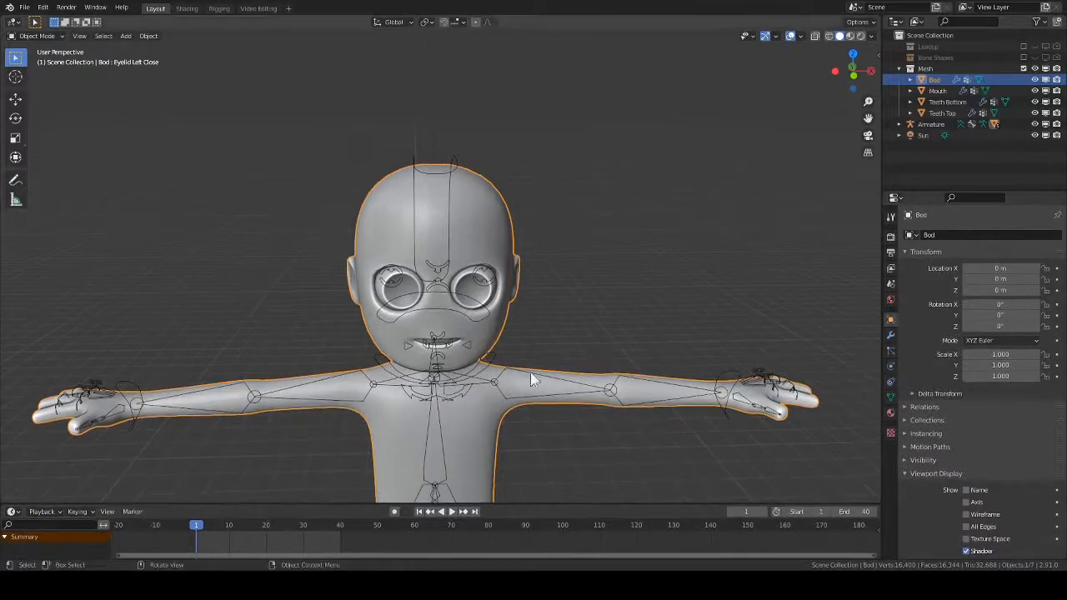
middle_click_drag(530, 371, 562, 338)
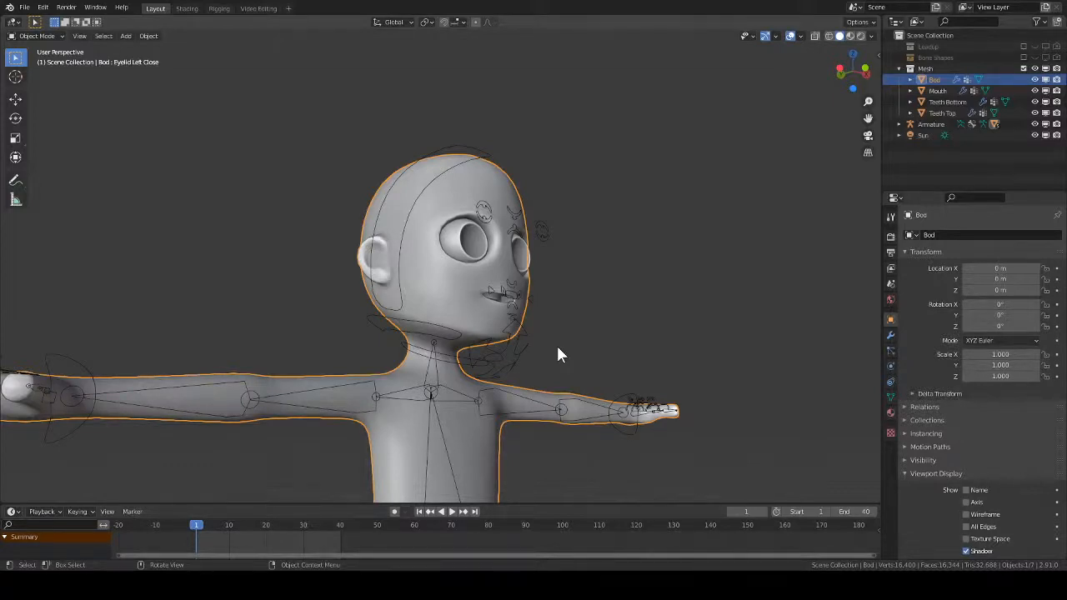
- Try isolating the Bod mesh alone by hiding every other object, and undo the hiding
left_click(468, 323)
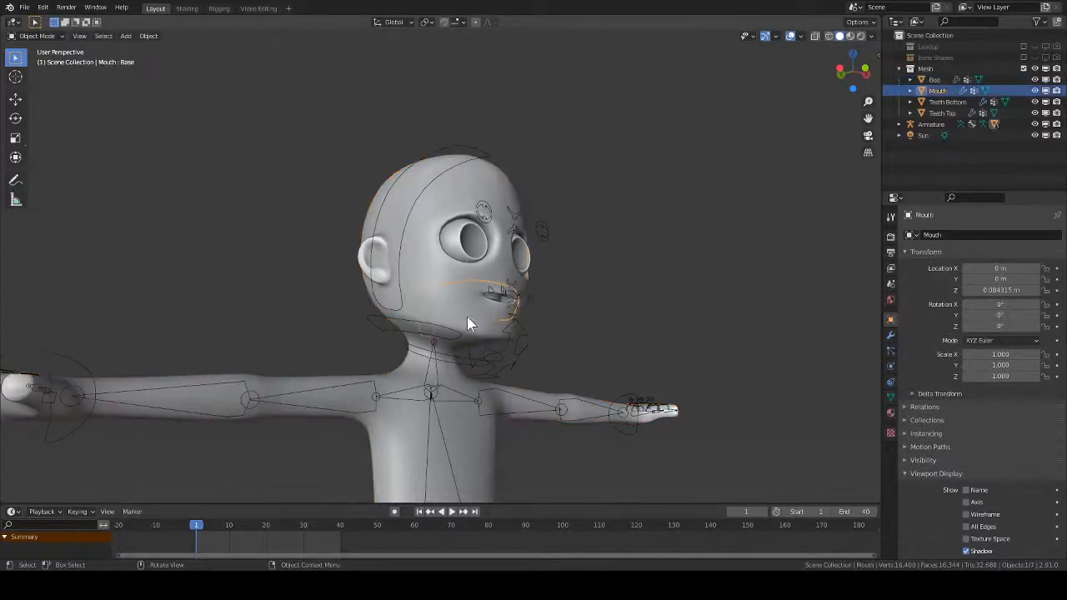
left_click(500, 340)
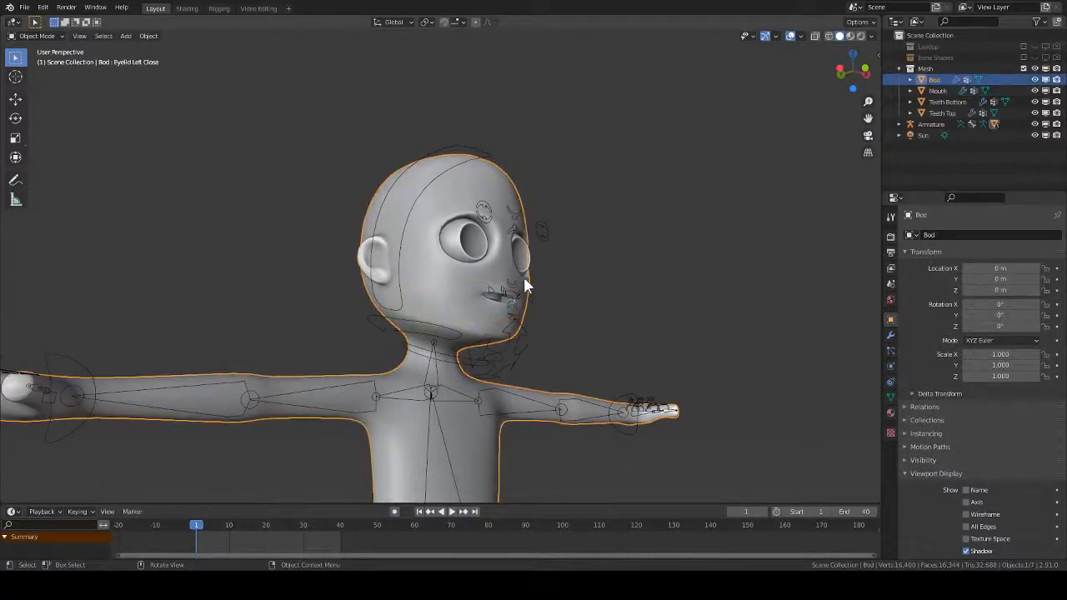
key("Tab")
key("Tab")
key("shift+h")
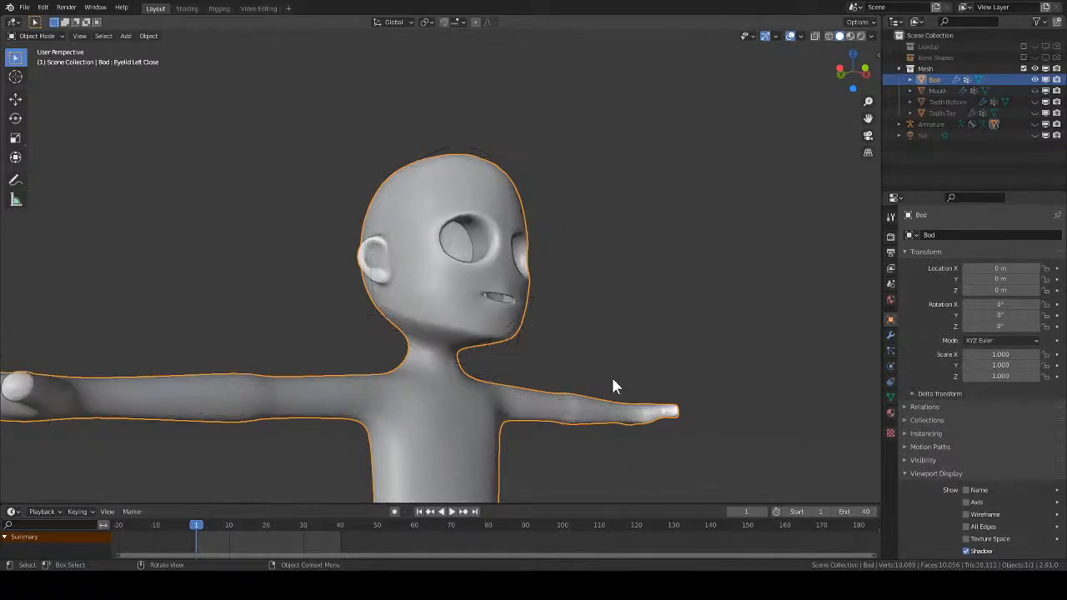
middle_click_drag(623, 352, 598, 363)
key("ctrl+z")
- Add the eye Sphere object to the body selection and hide all unselected objects
left_click(509, 277, "shift")
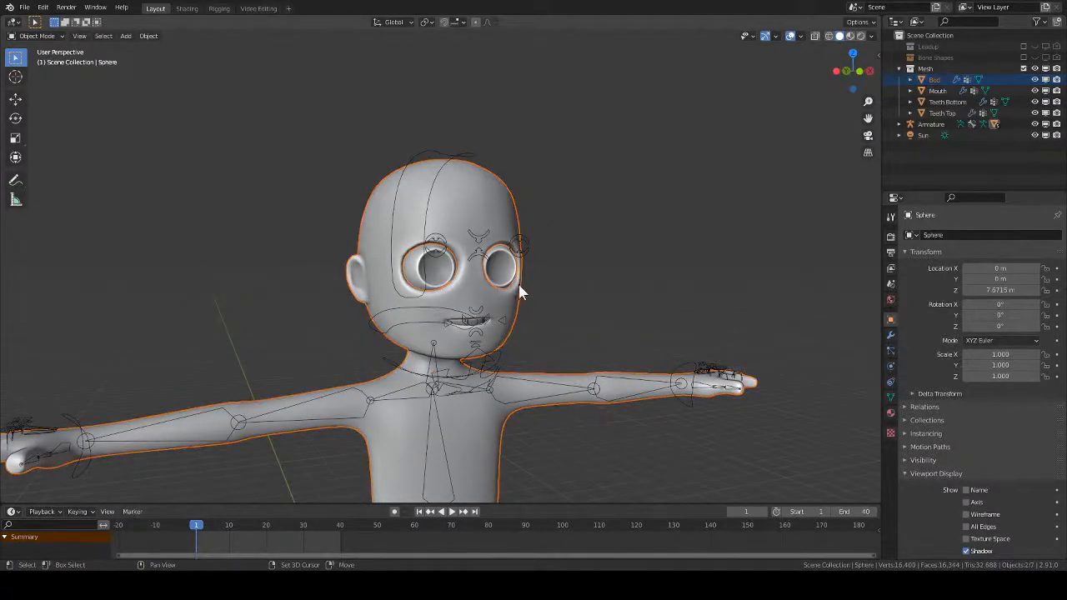
key("shift+h")
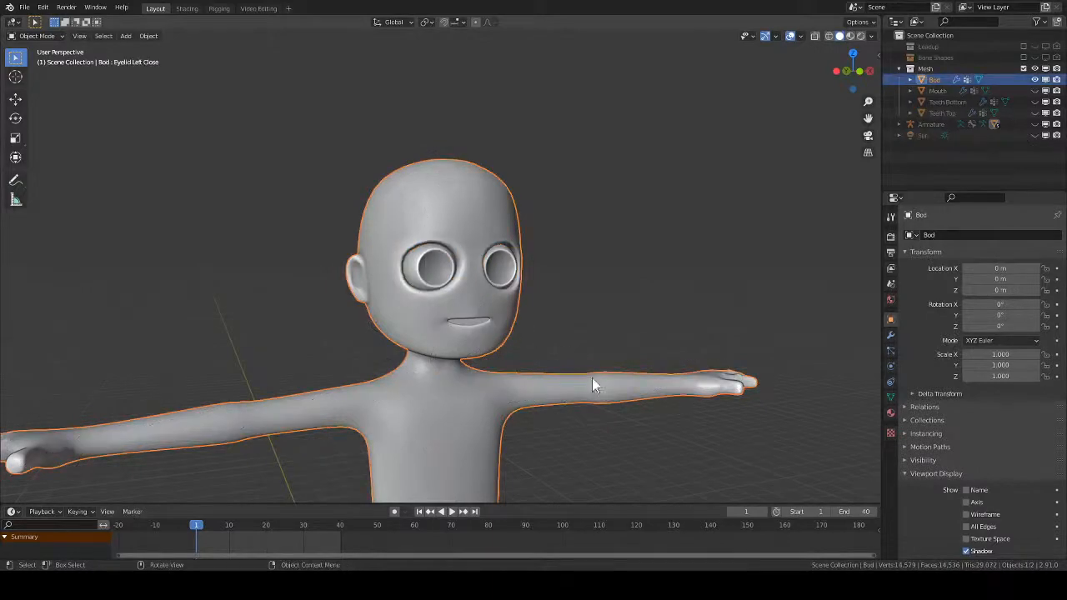
middle_click_drag(592, 377, 643, 323)
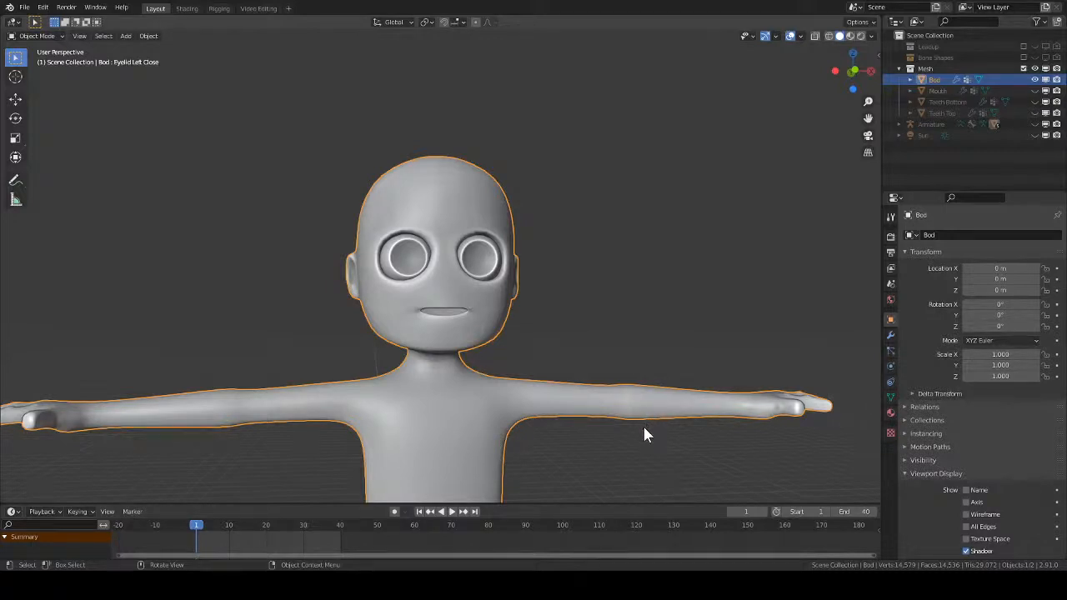
middle_click_drag(661, 347, 492, 307)
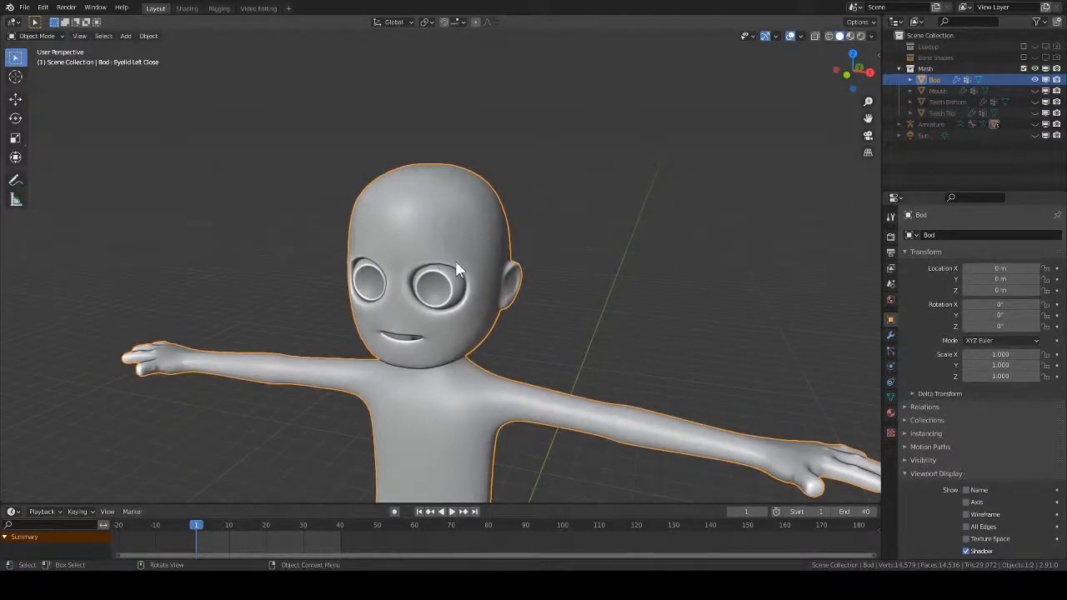
scroll(483, 278, "up", 5)
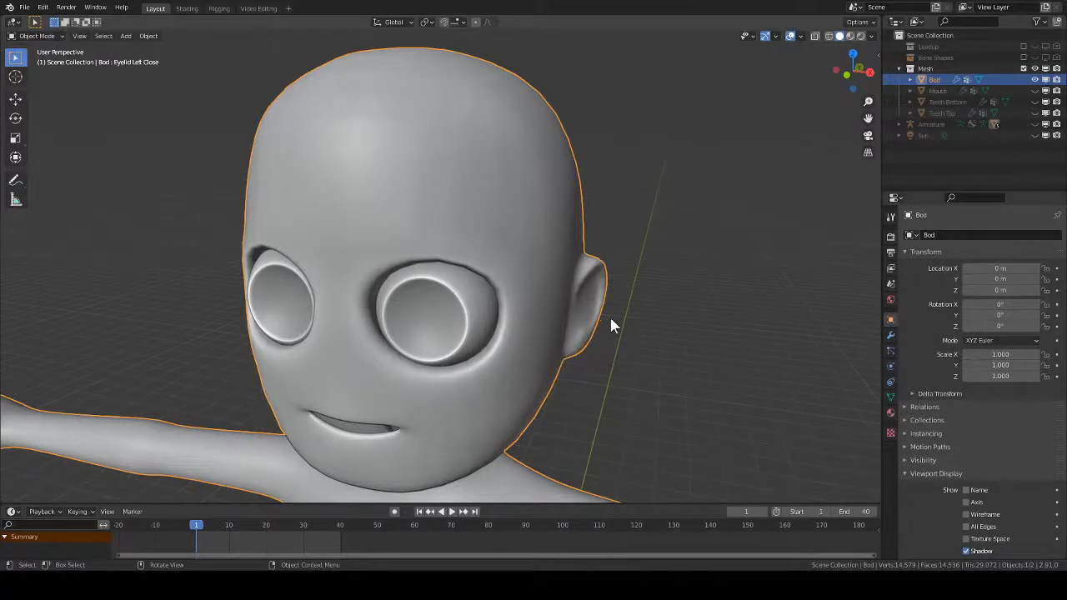
middle_click_drag(571, 307, 572, 382)
- Display the body's shape keys and lengthen their list so every key fits
left_click(890, 413)
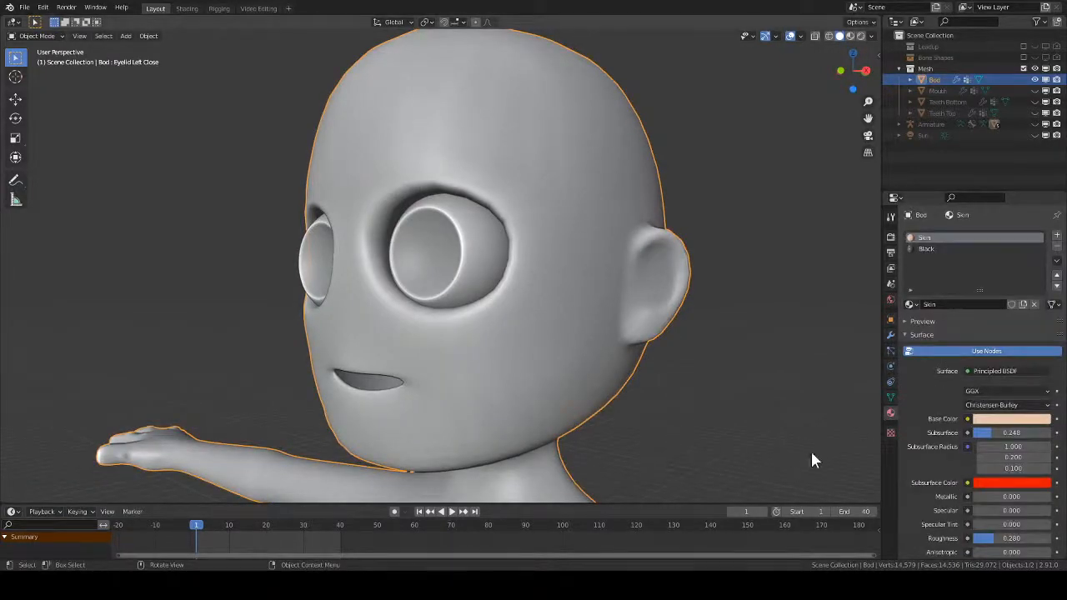
left_click(889, 397)
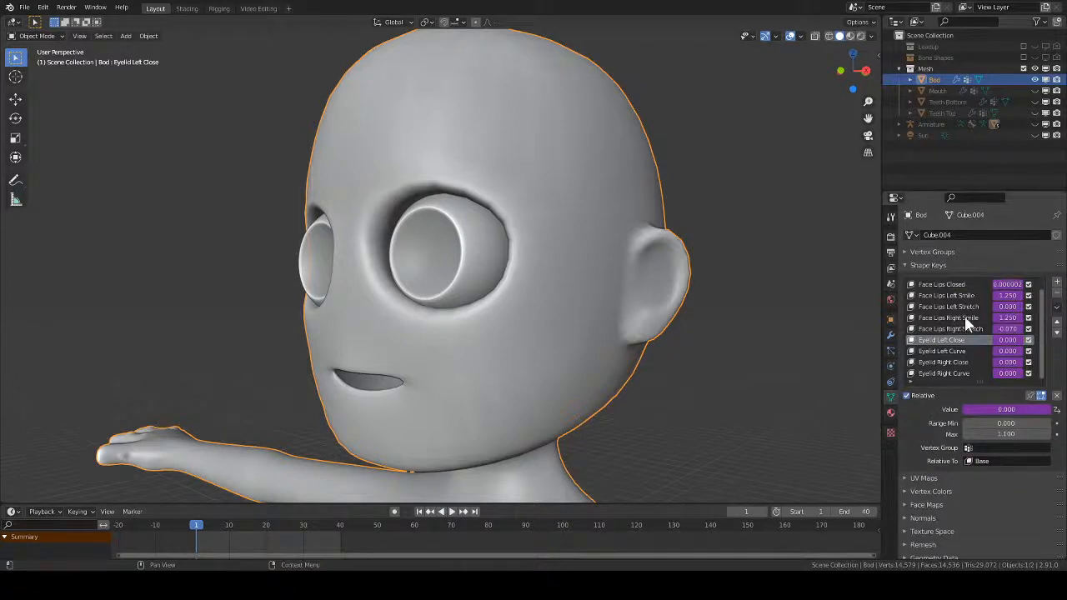
scroll(964, 316, "down", 1)
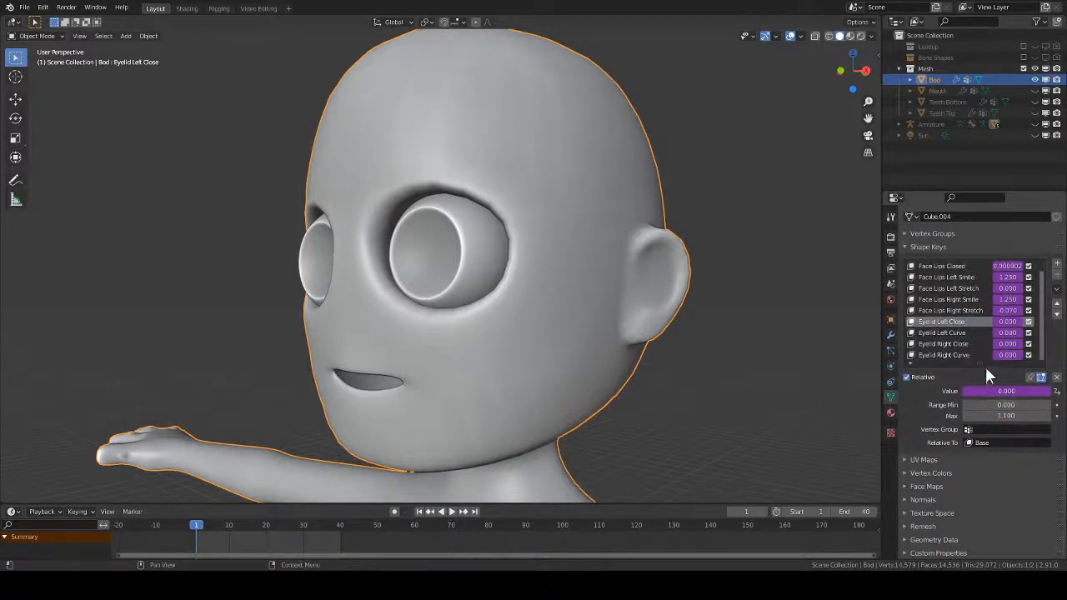
left_click_drag(979, 364, 961, 445)
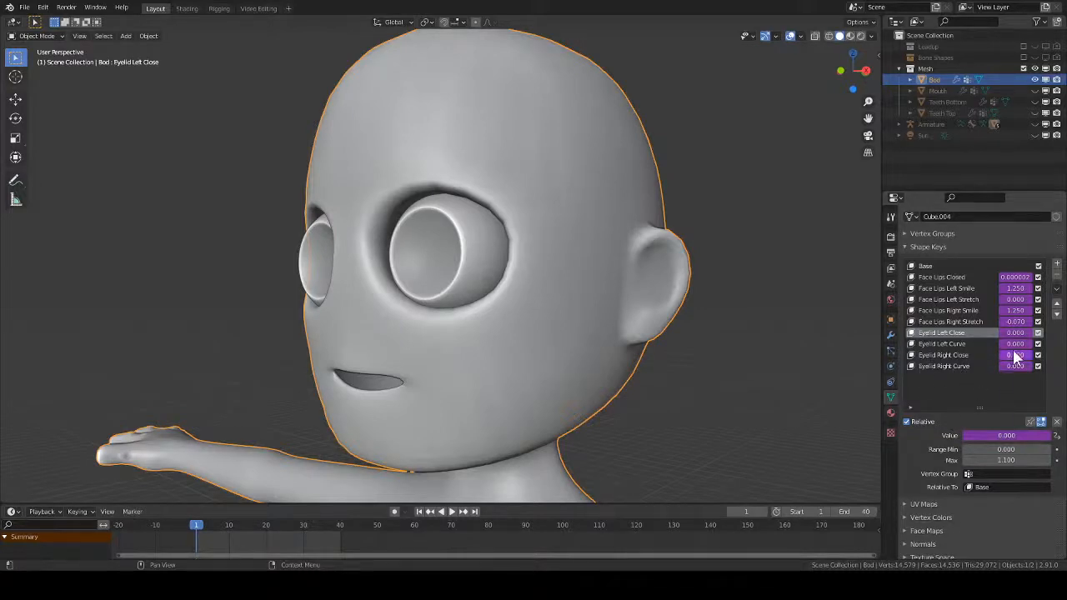
- Add a new shape key to the body and name it Left Brow
left_click(1056, 265)
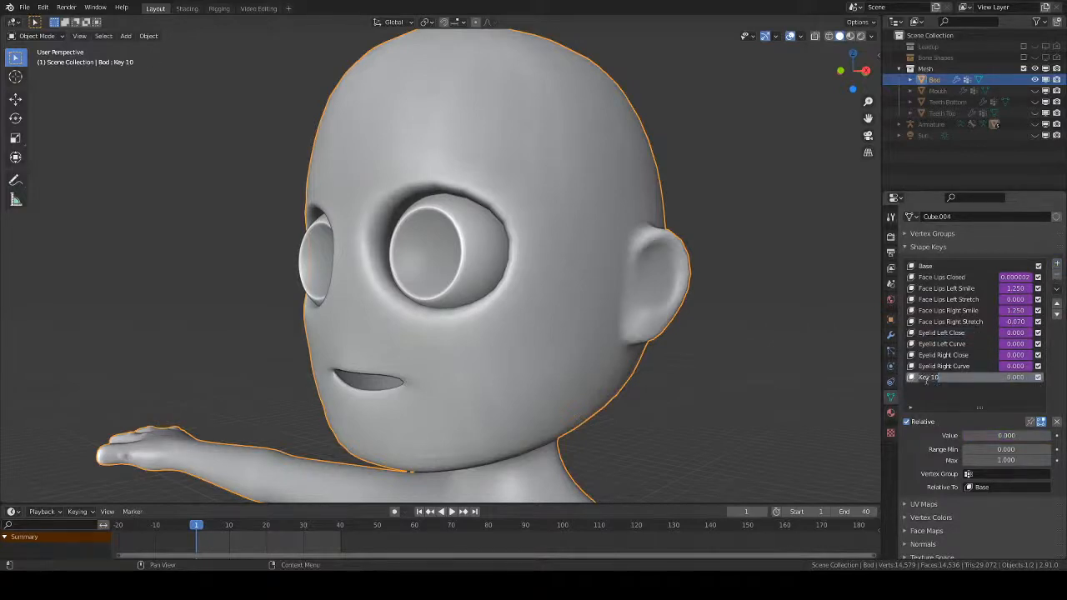
key("BackSpace")
type("Left Brow")
key("Return")
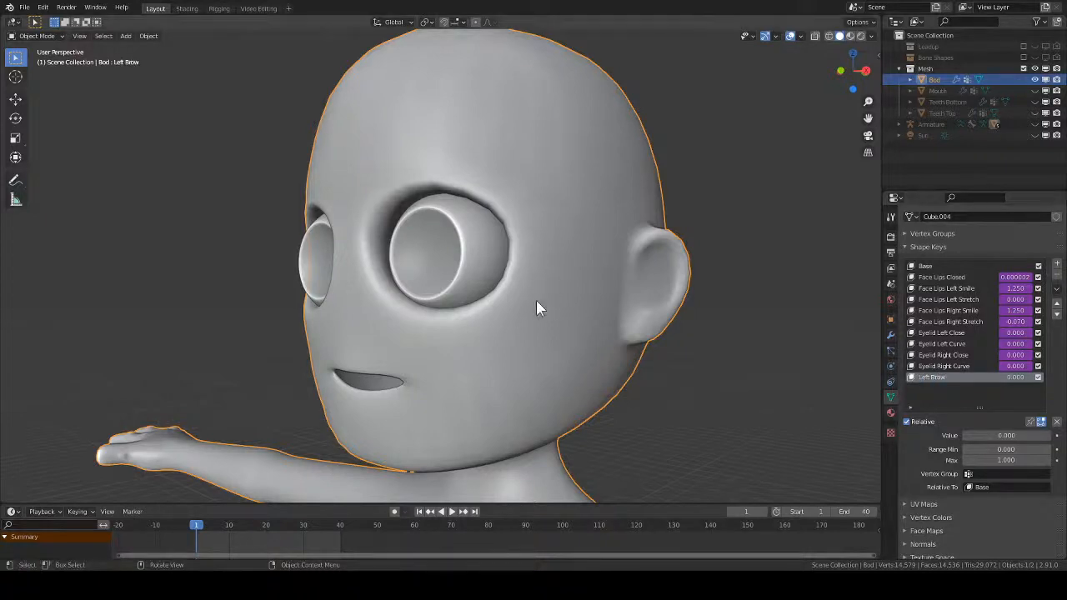
- Try to change the Eyelid Left Curve and Eyelid Left Close shape key values directly in the body's list
key("Tab")
middle_click_drag(578, 300, 540, 379)
scroll(540, 379, "down", 3)
scroll(540, 380, "down", 3)
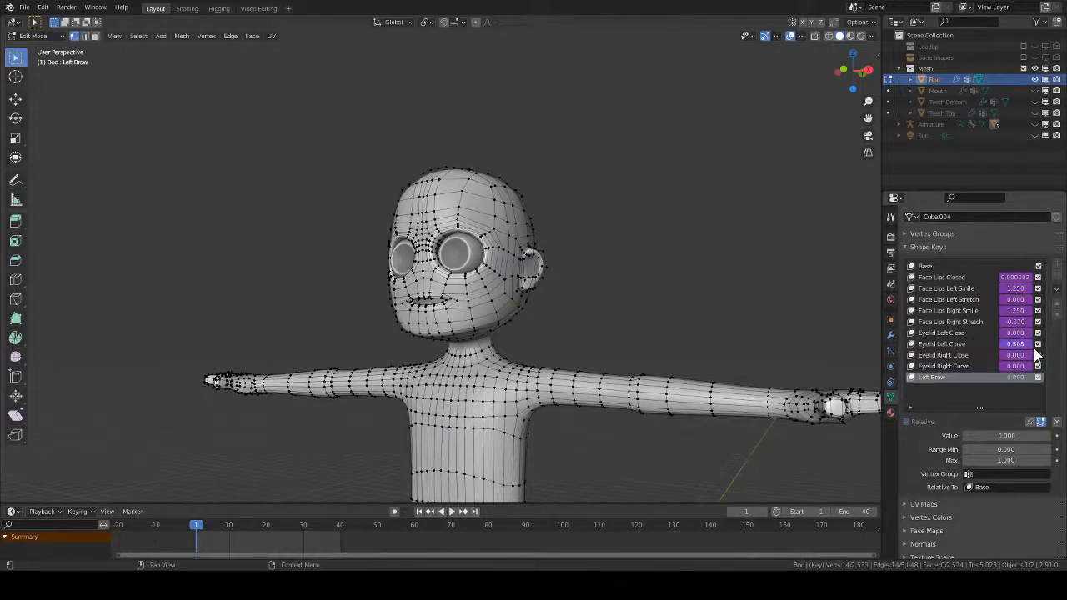
left_click_drag(1034, 348, 1061, 360)
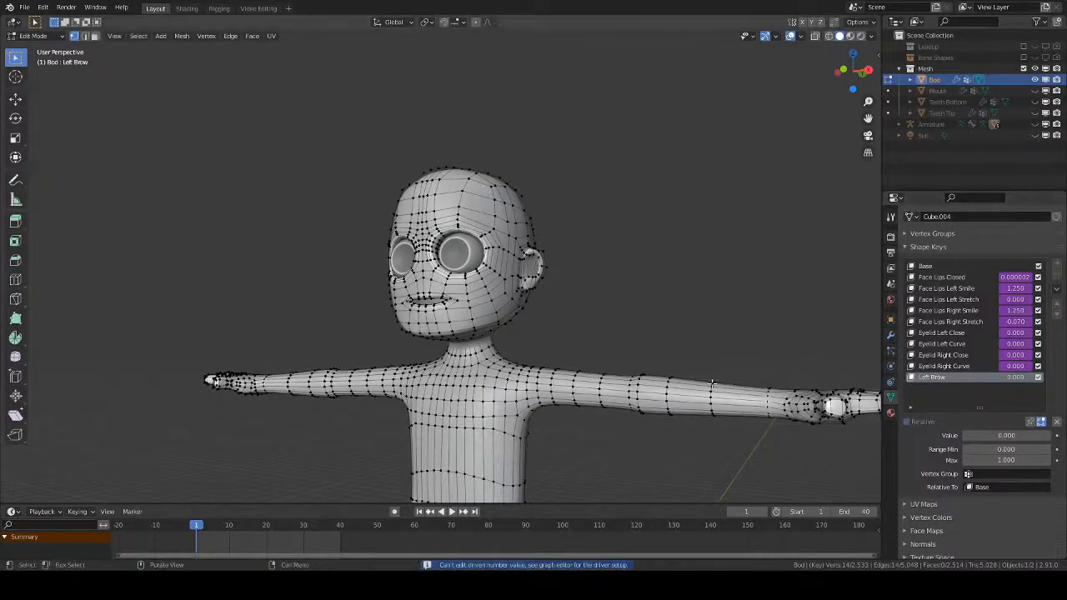
key("Tab")
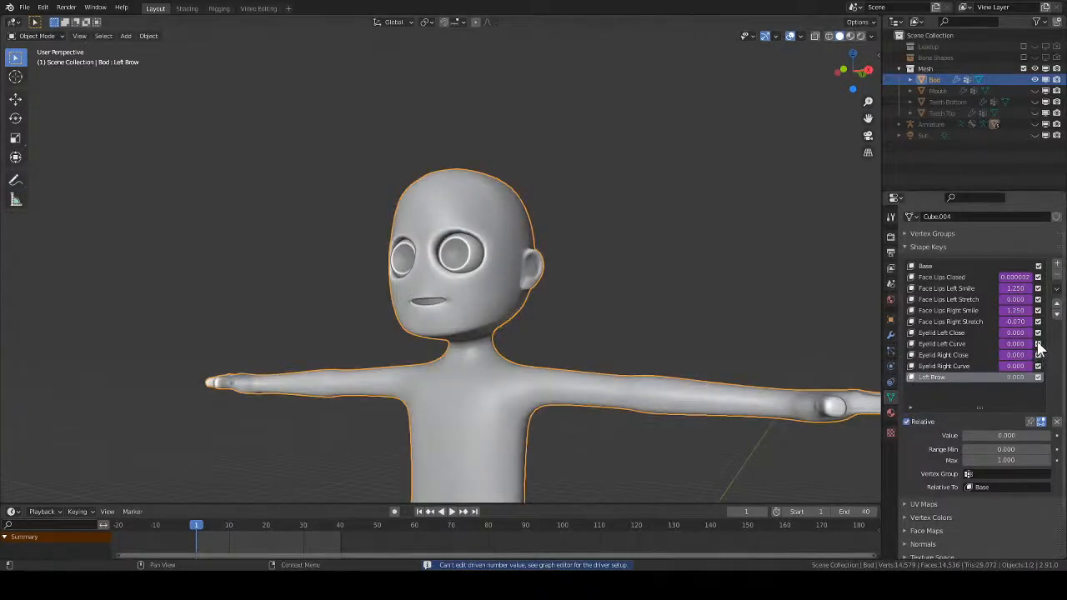
left_click_drag(1018, 344, 1065, 352)
left_click_drag(964, 352, 1063, 341)
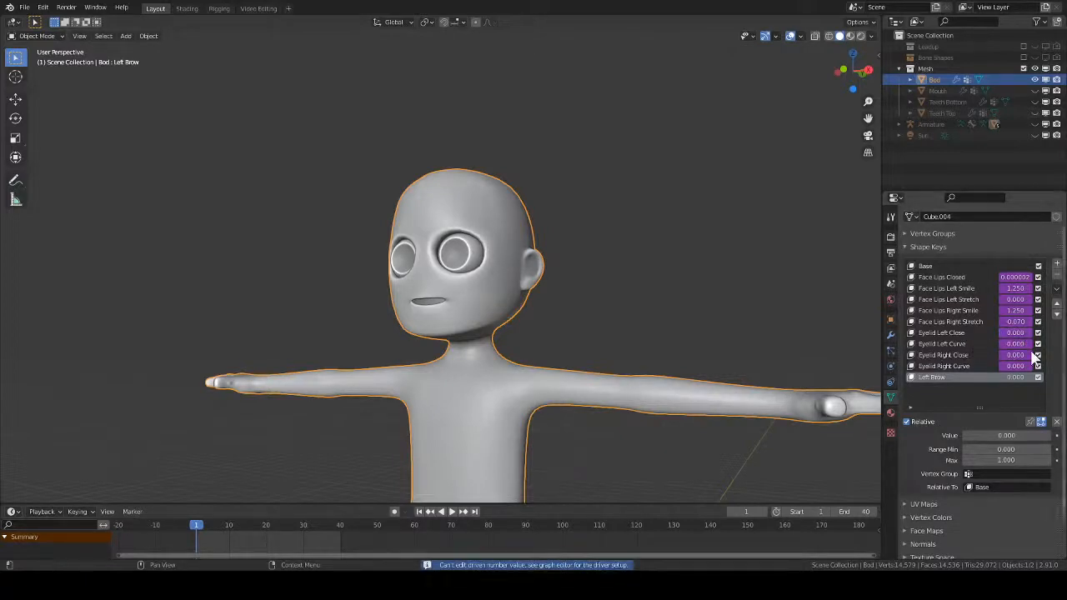
left_click(1030, 422)
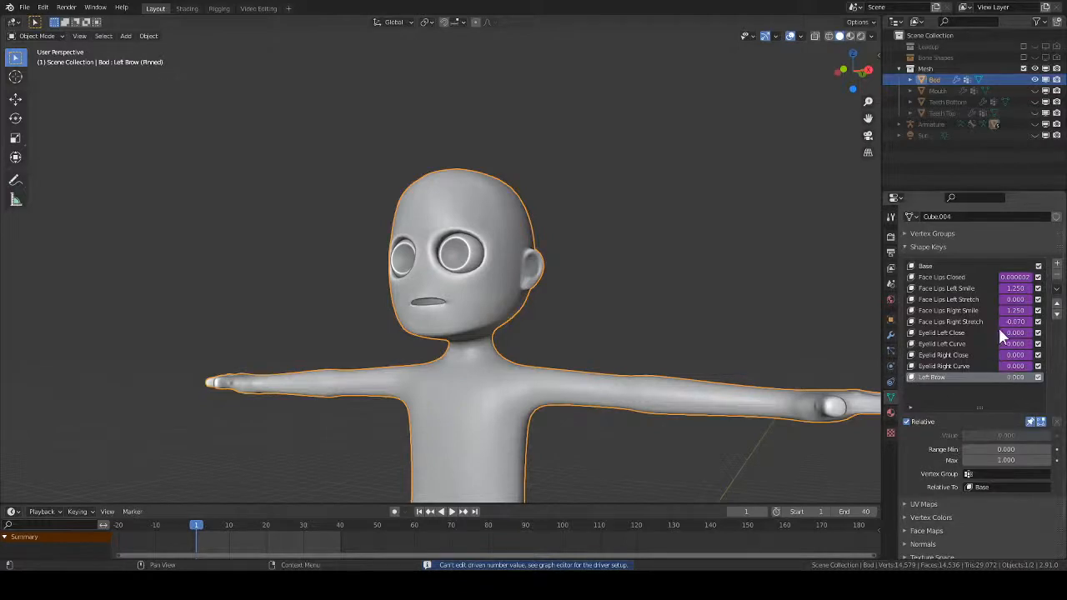
left_click_drag(1017, 335, 936, 357)
left_click(1030, 422)
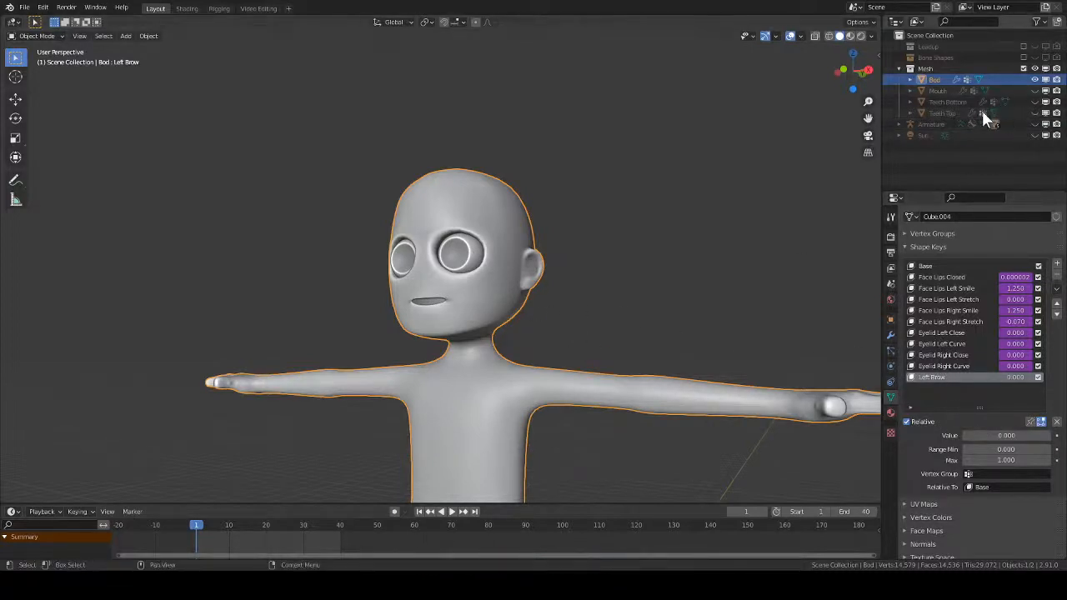
- Unhide the armature and, in Pose Mode, move the left eyelid control bone down to close the left eye
left_click(992, 123)
left_click(1034, 123)
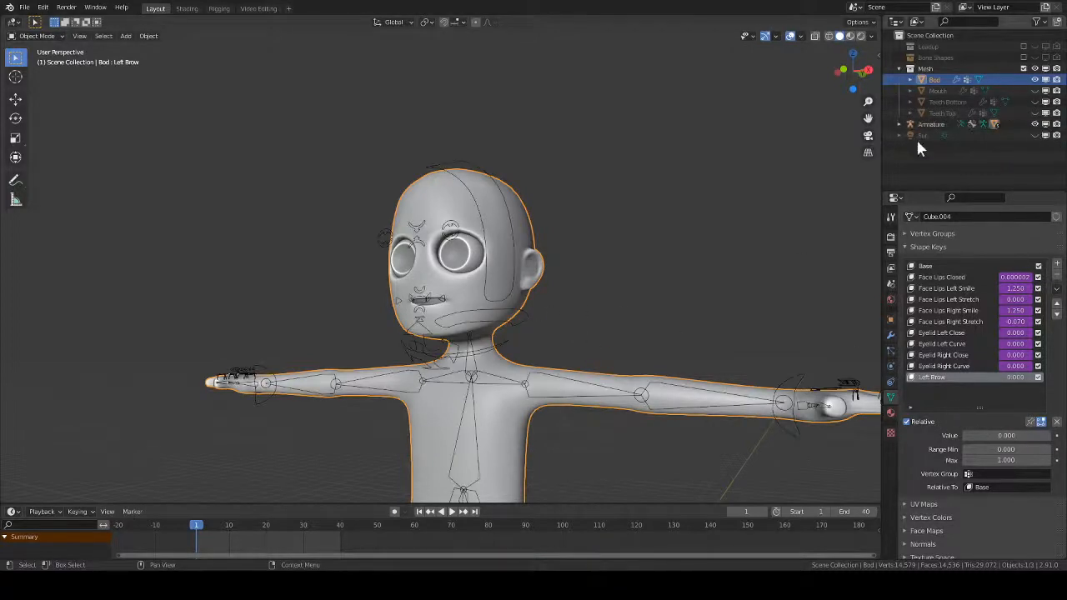
key("ctrl+Tab")
left_click(454, 237)
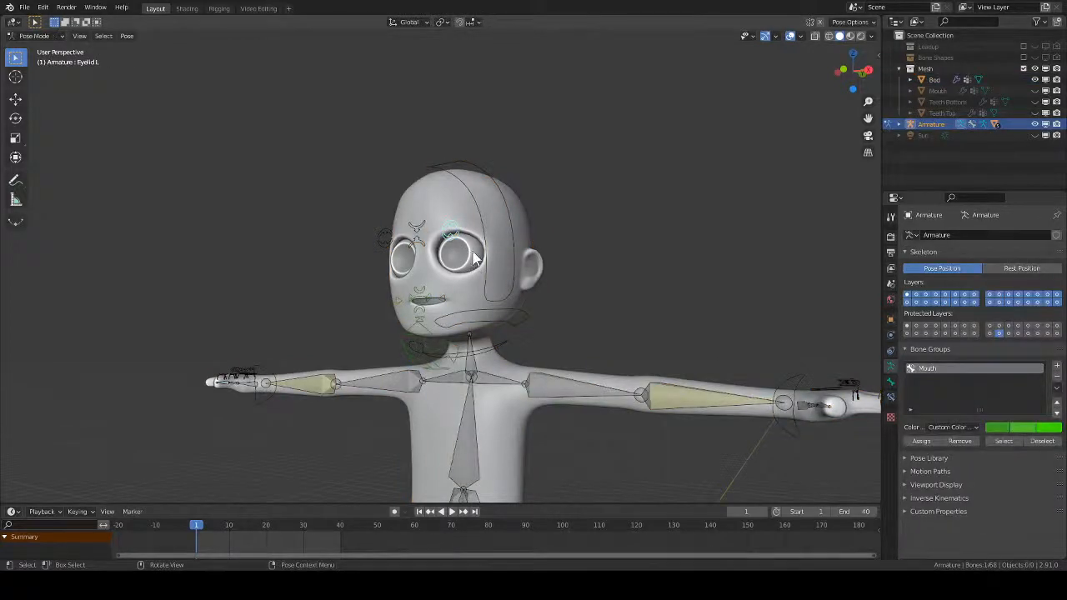
key("g")
left_click(494, 320)
middle_click_drag(495, 321, 517, 315)
scroll(525, 300, "up", 2)
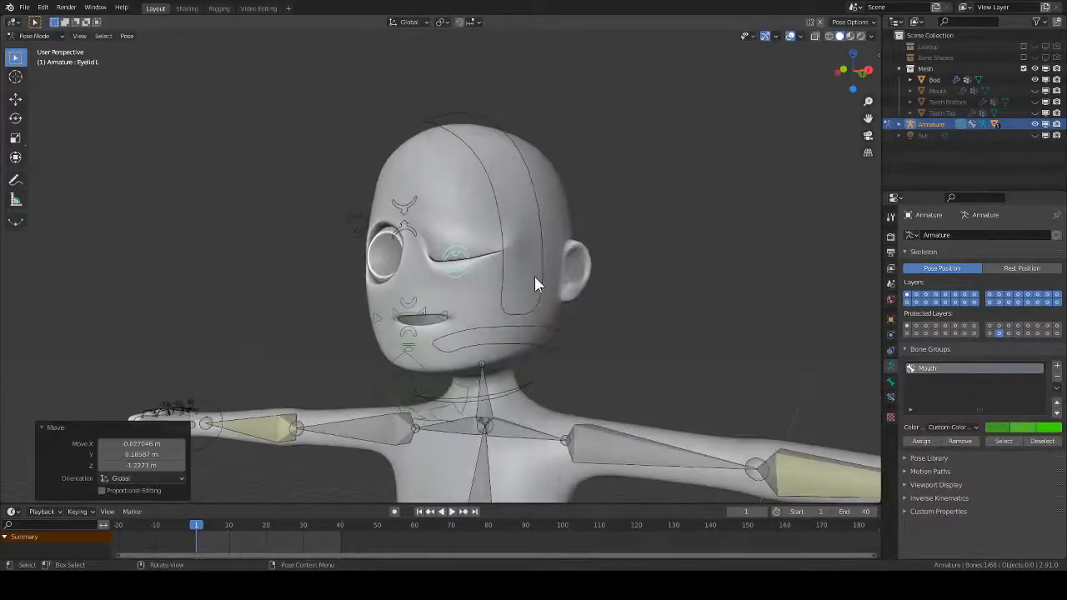
- Return to the body mesh in Edit Mode and select the row of faces across the forehead above both eyes
key("ctrl+Tab")
left_click(448, 305)
key("Tab")
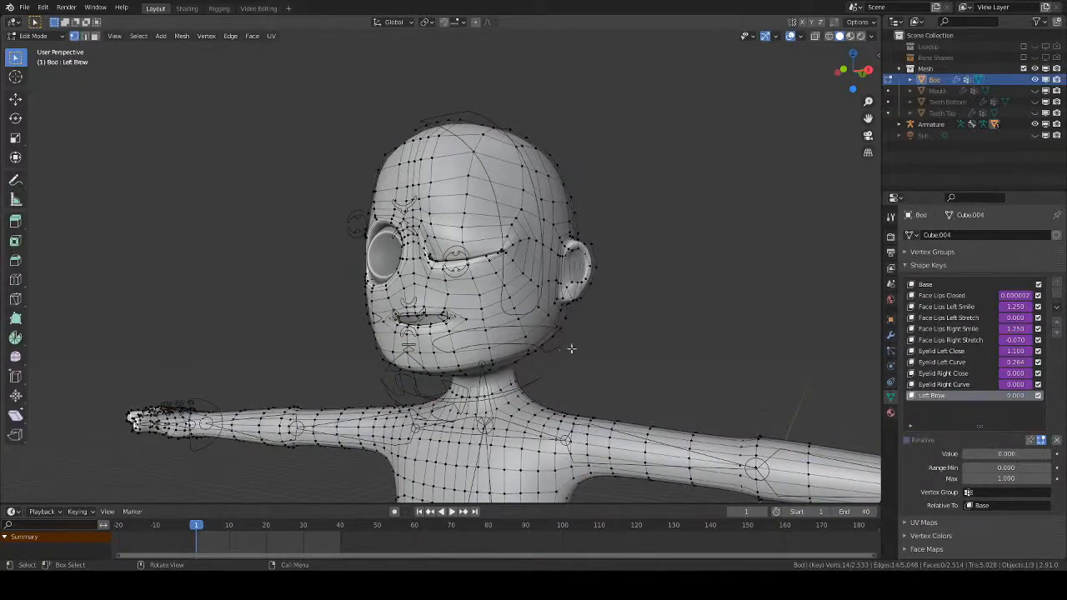
middle_click_drag(578, 348, 646, 335)
key("3")
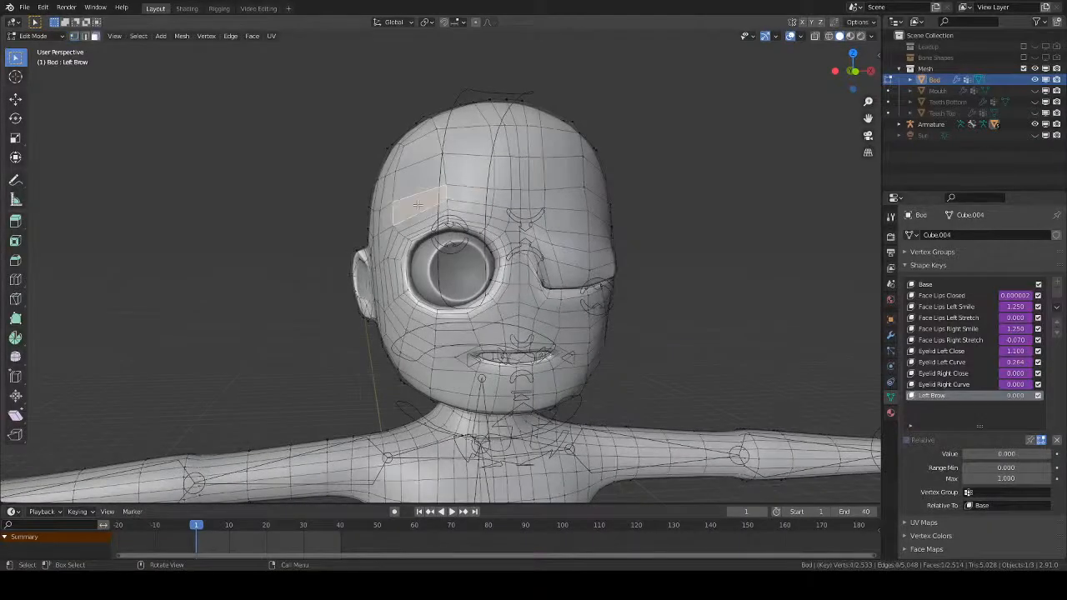
left_click(537, 201, "shift")
left_click(566, 200, "shift")
left_click(503, 200, "shift")
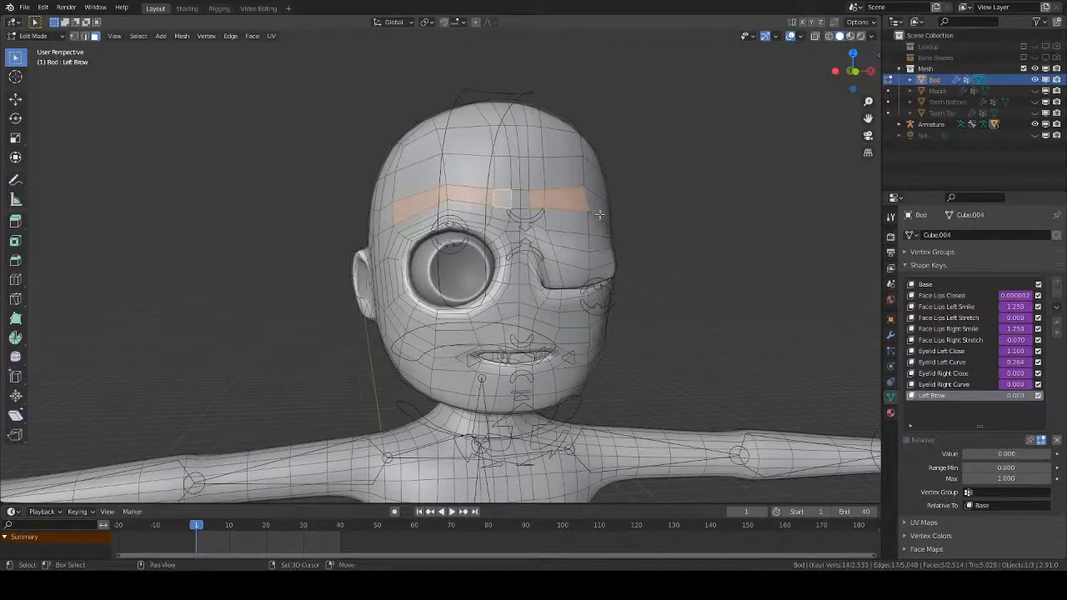
left_click(599, 208, "shift")
middle_click_drag(626, 269, 590, 276)
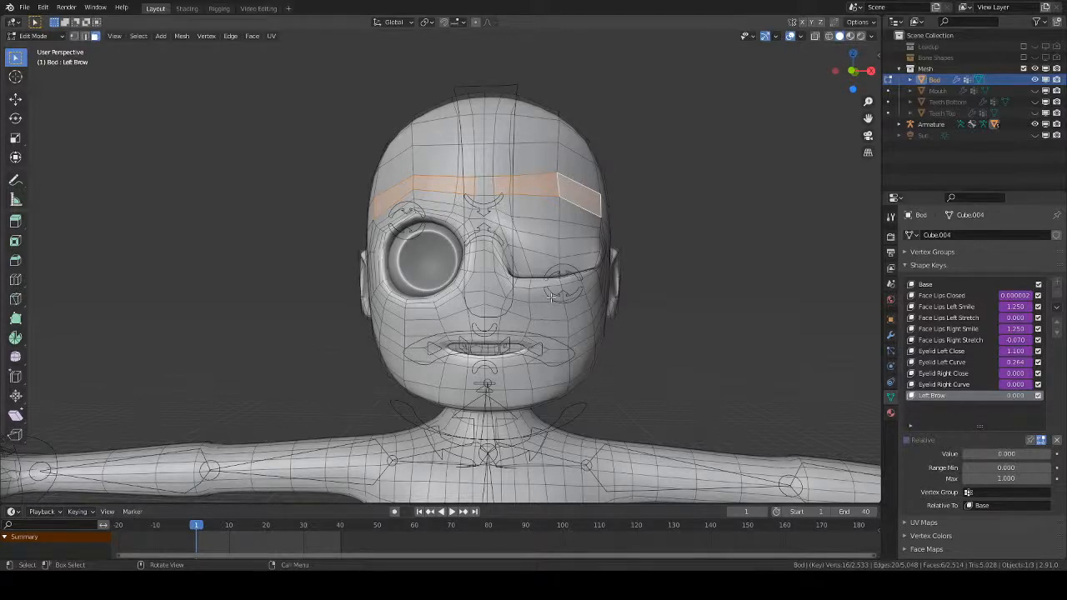
- Return to the armature in Pose Mode and clear the left eyelid control bone's location to reopen the eye
key("ctrl+Tab")
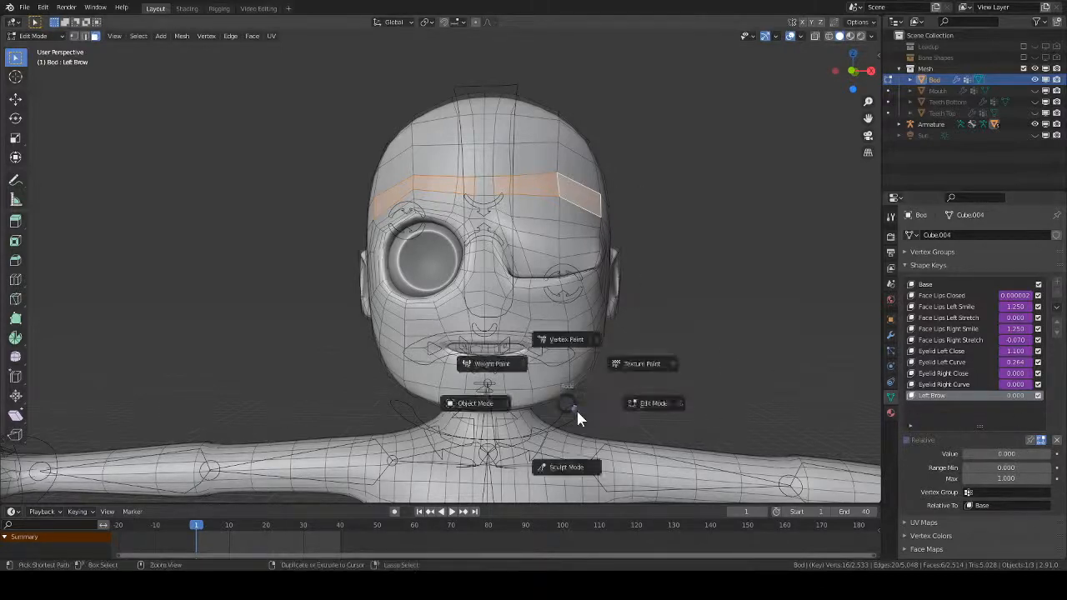
left_click(576, 420)
key("Tab")
left_click(520, 418)
key("ctrl+Tab")
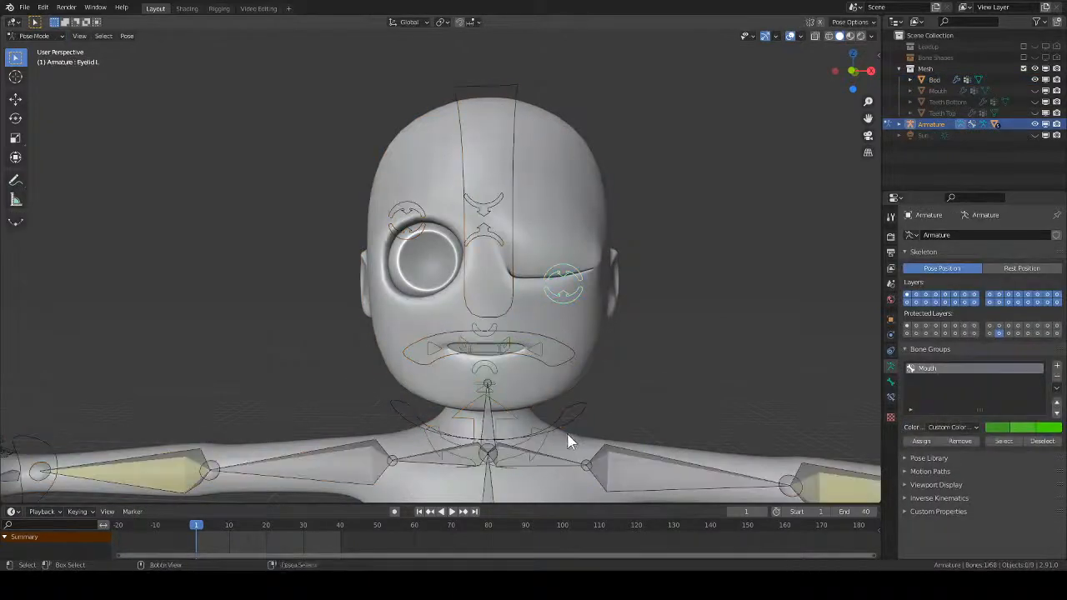
key("alt+g")
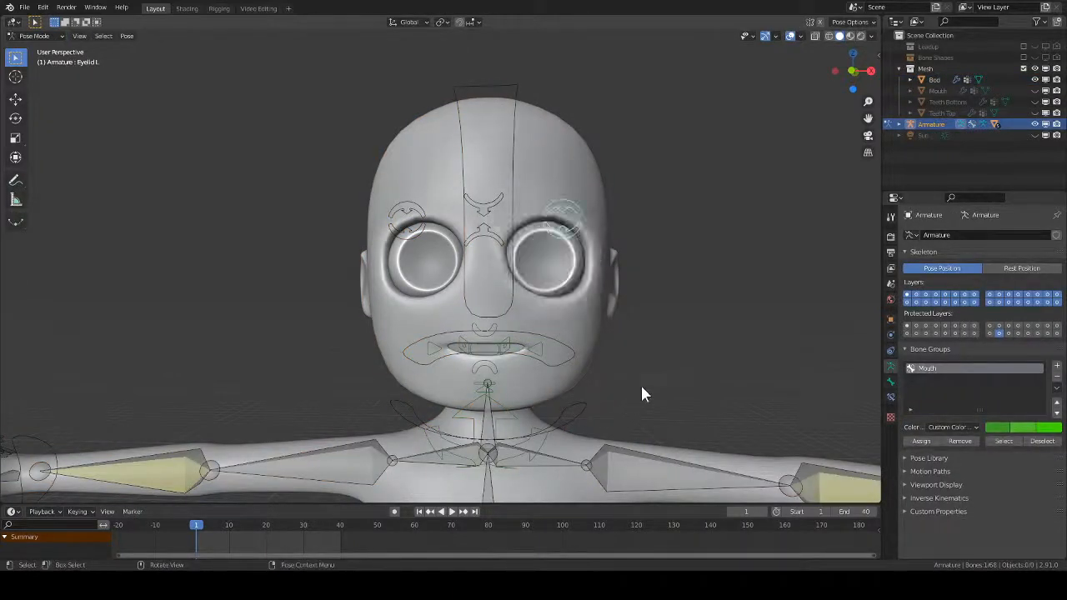
- Leave Pose Mode, hide the armature, and open the body mesh in Edit Mode
key("ctrl+Tab")
left_click(579, 342)
middle_click_drag(679, 368, 620, 336)
key("ctrl+Tab")
left_click(553, 337)
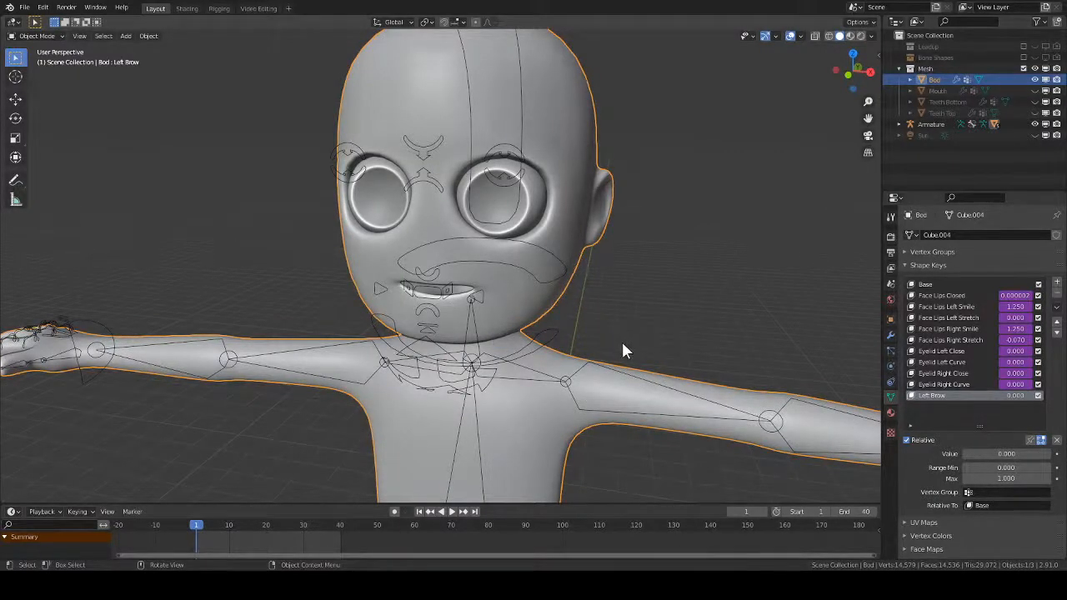
key("Tab")
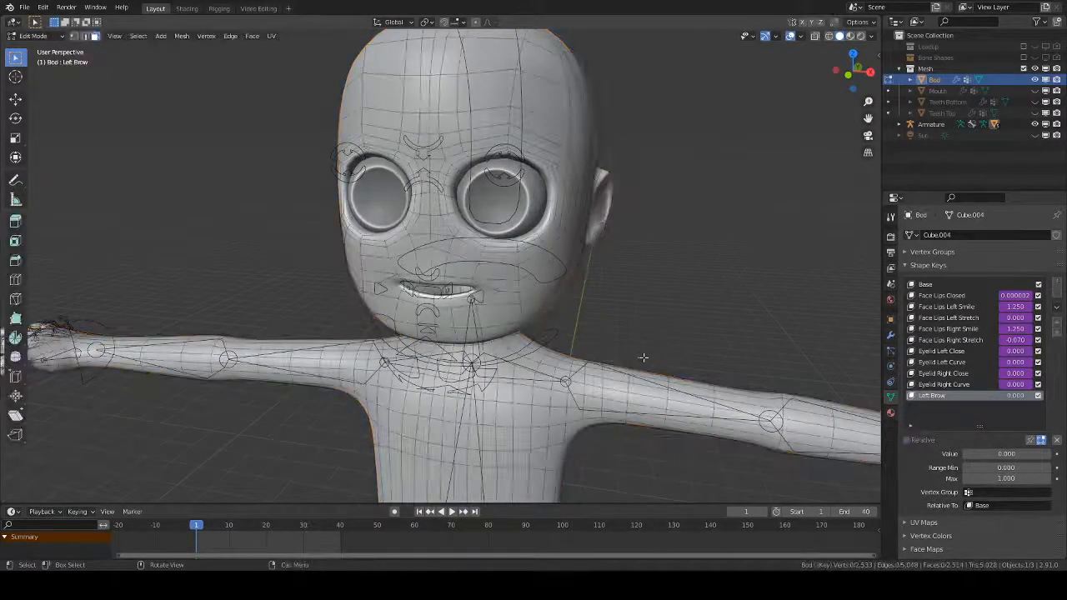
key("Tab")
left_click(554, 353)
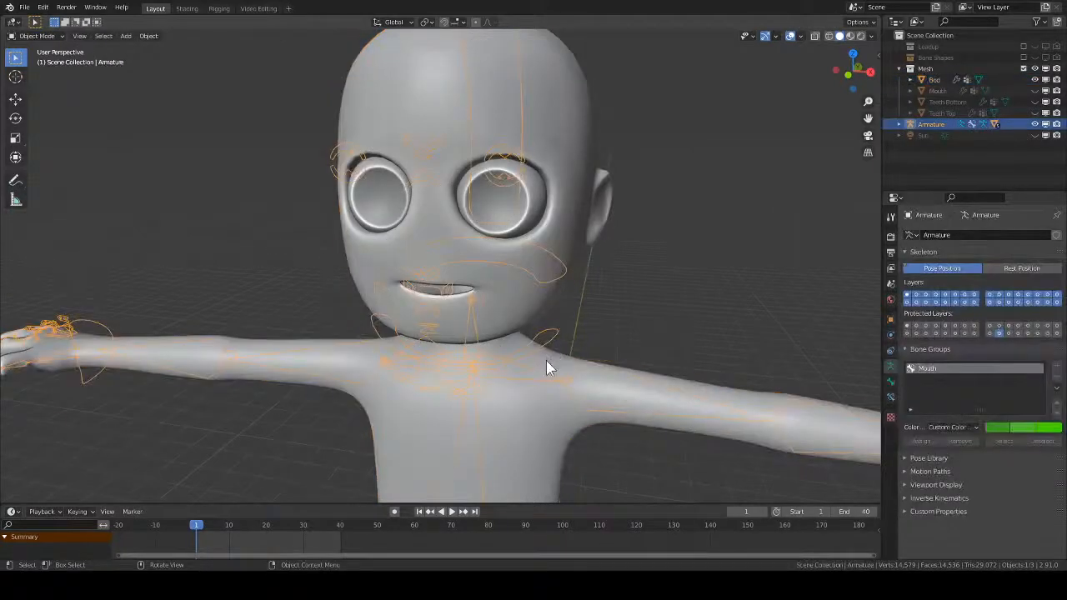
left_click(554, 265)
key("Tab")
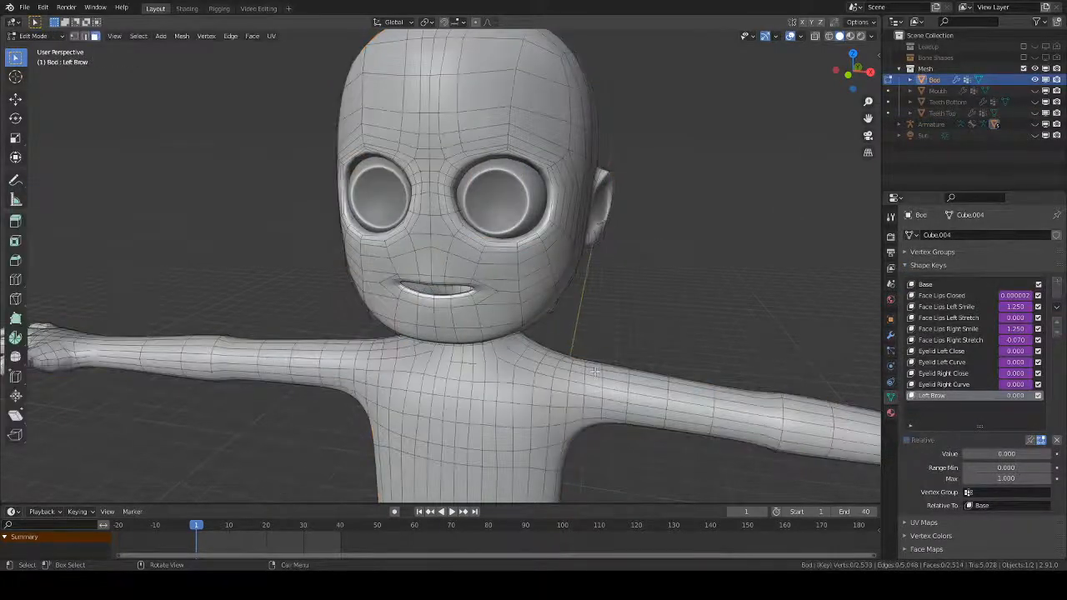
- Select the two brow vertices above the middle of the left eye and set the Left Brow value to 1.000
key("1")
middle_click_drag(595, 371, 592, 354)
middle_click_drag(600, 327, 571, 351)
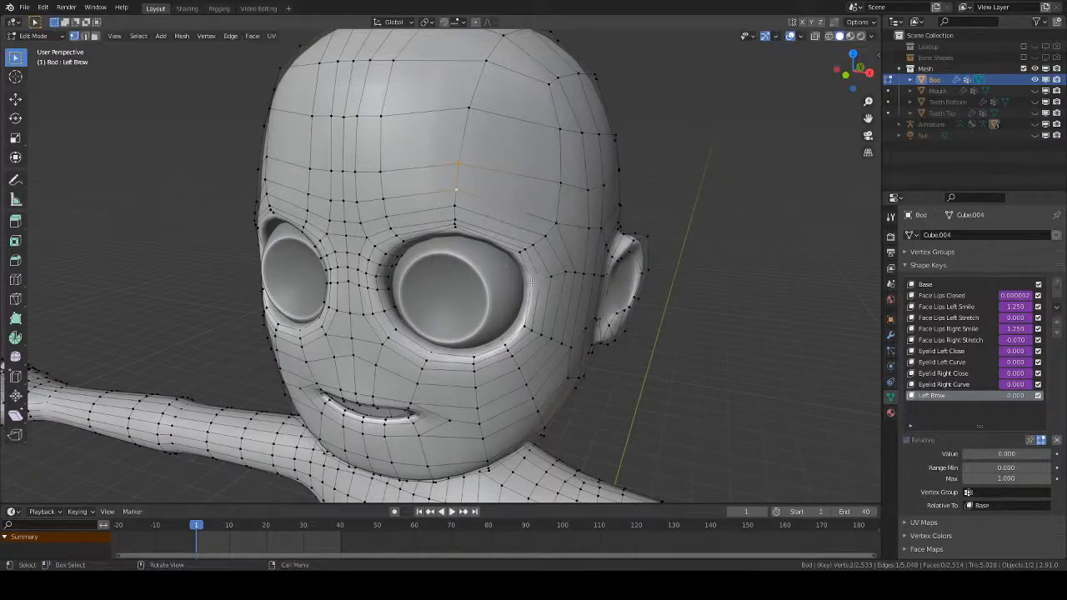
left_click_drag(1006, 453, 1051, 454)
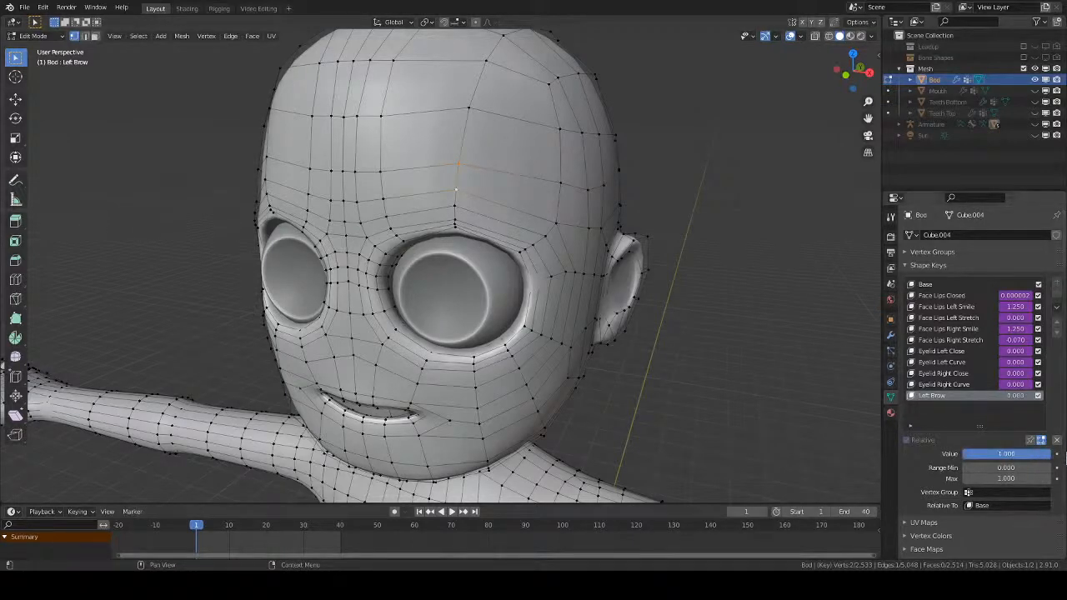
- Turn on proportional editing and shrink its influence size to about 0.20 using trial moves of the two brow vertices
key("g")
key("Escape")
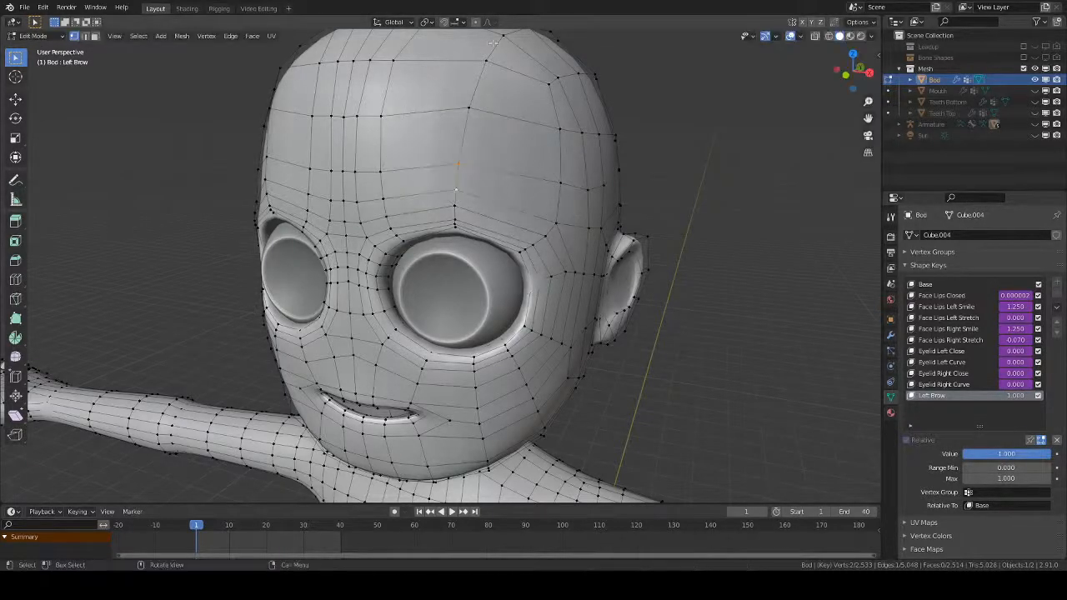
key("o")
key("g")
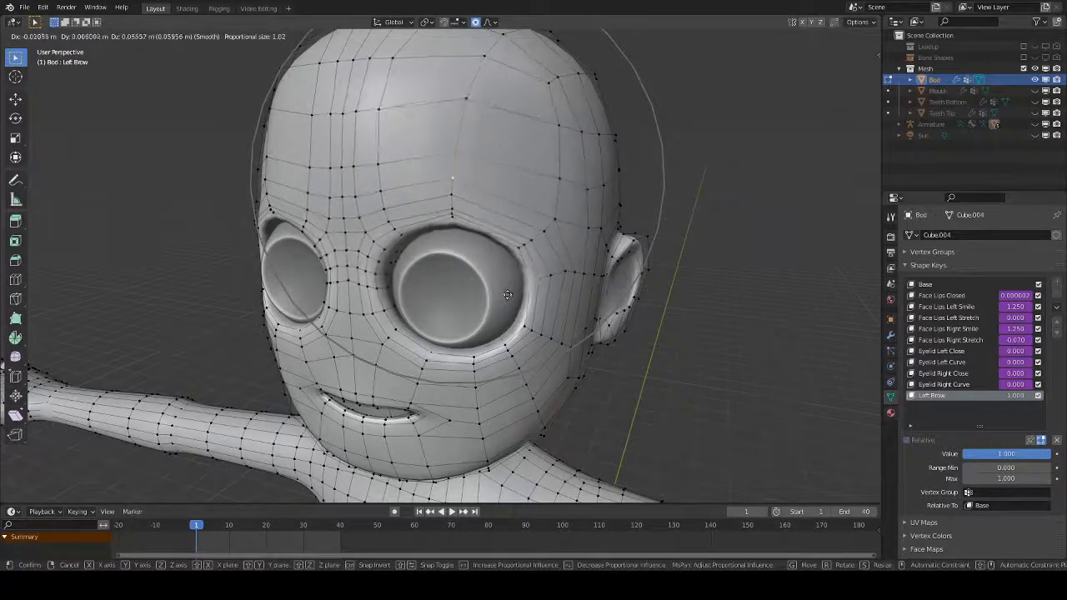
scroll(507, 289, "up", 6)
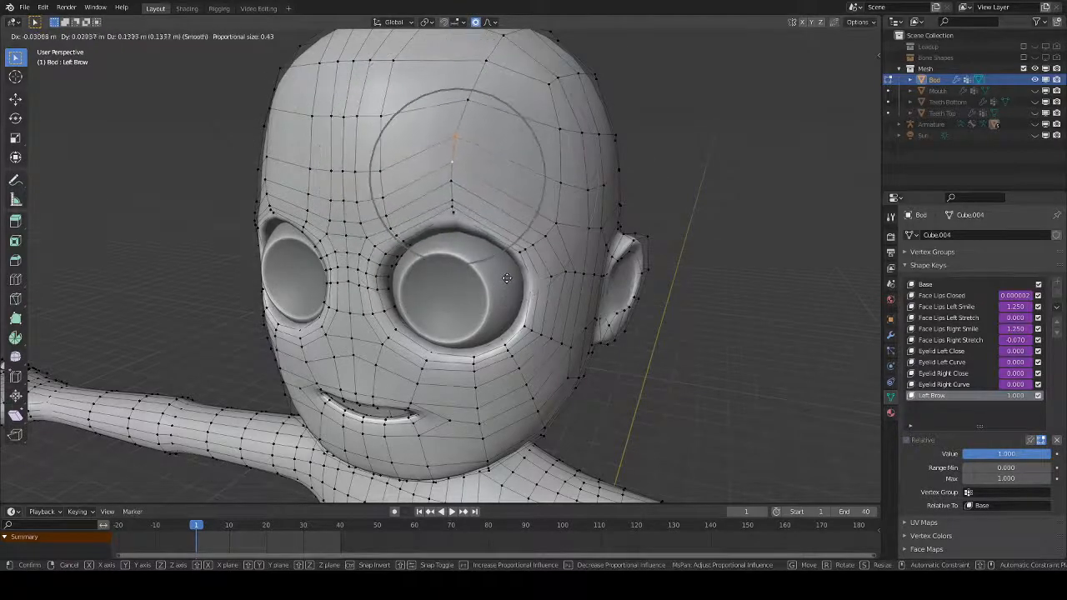
scroll(503, 274, "up", 7)
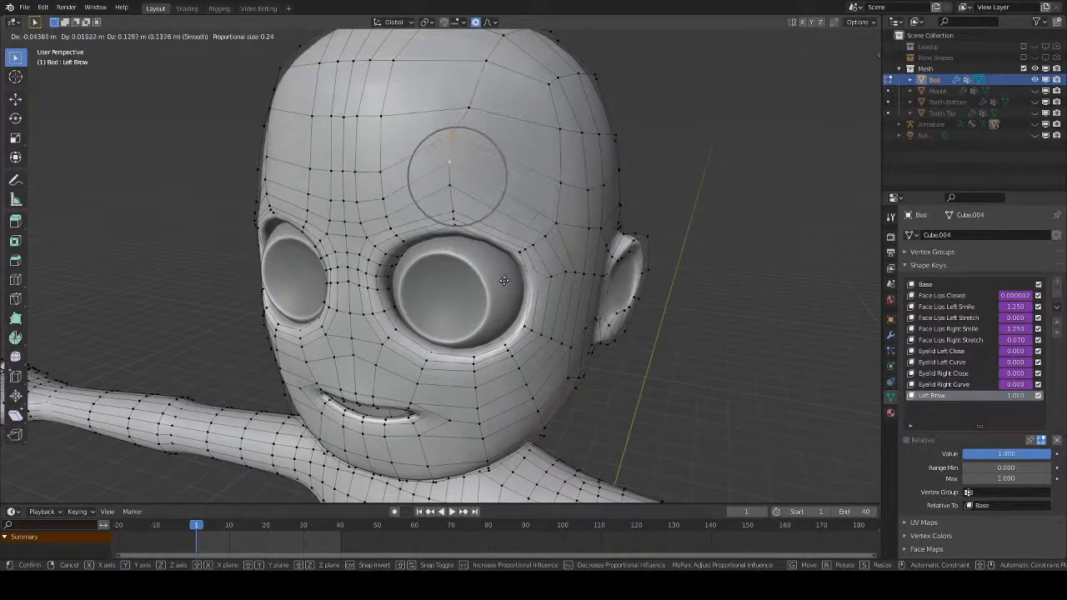
left_click(508, 310)
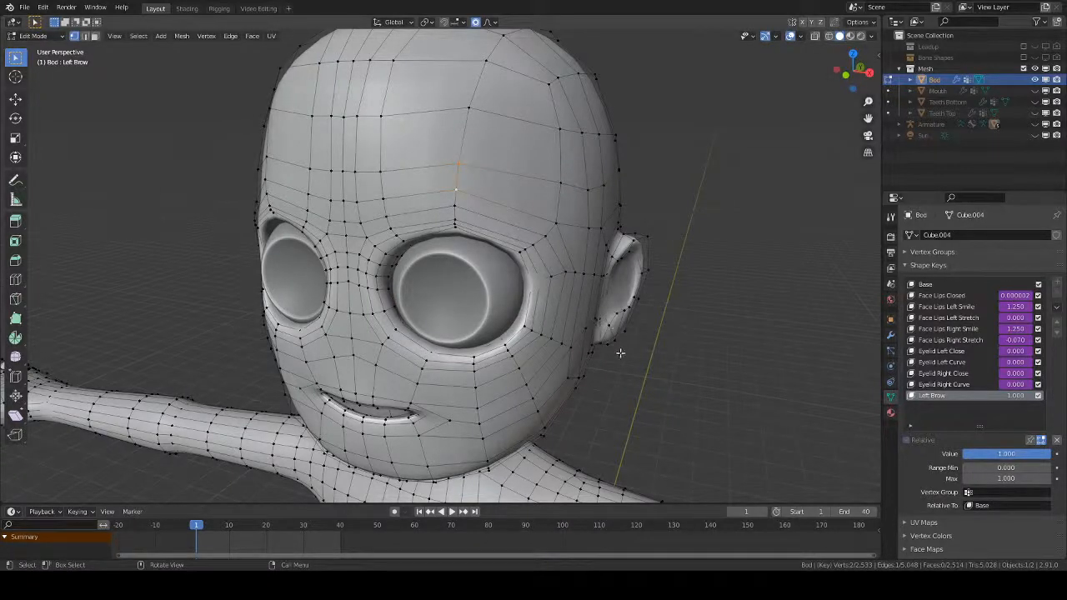
key("g")
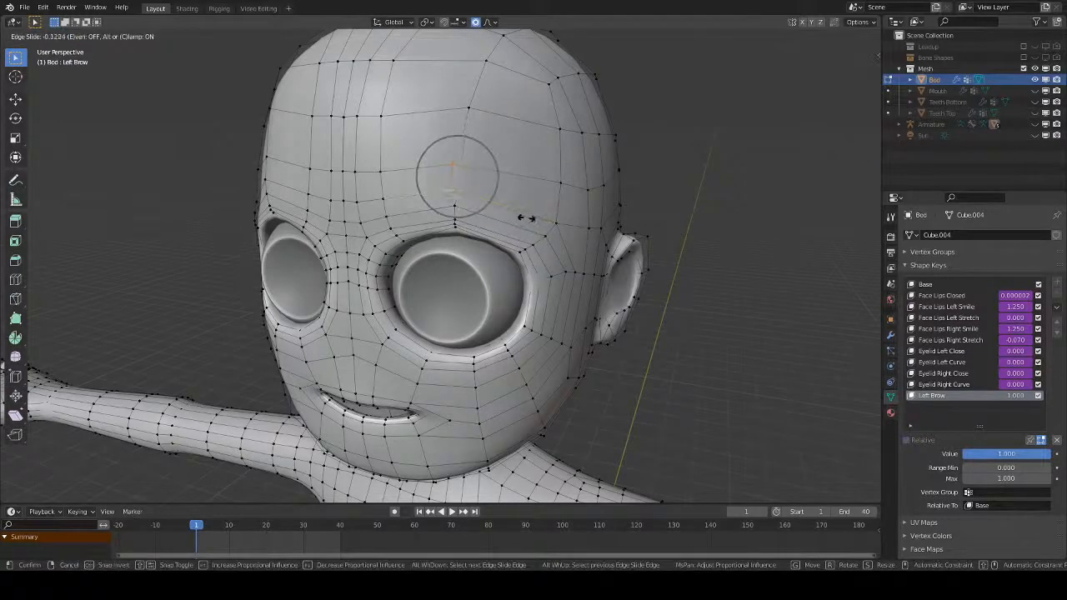
key("Escape")
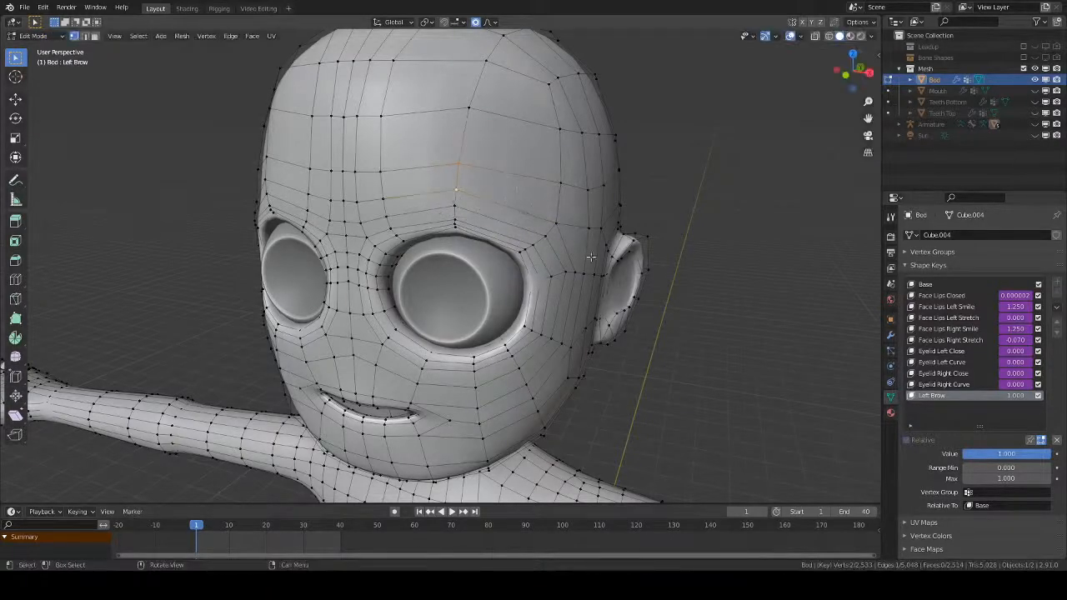
- In front view, move the two middle brow vertices above the left eye up 0.1 m along Z
key("KP_1")
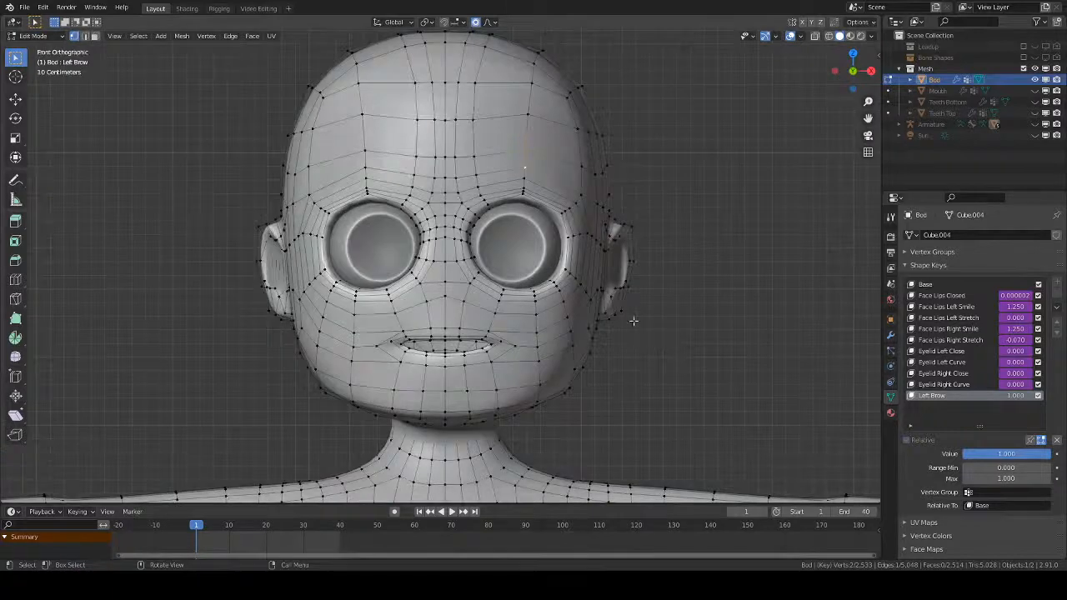
scroll(630, 317, "up", 4)
middle_click_drag(613, 308, 592, 387, "shift")
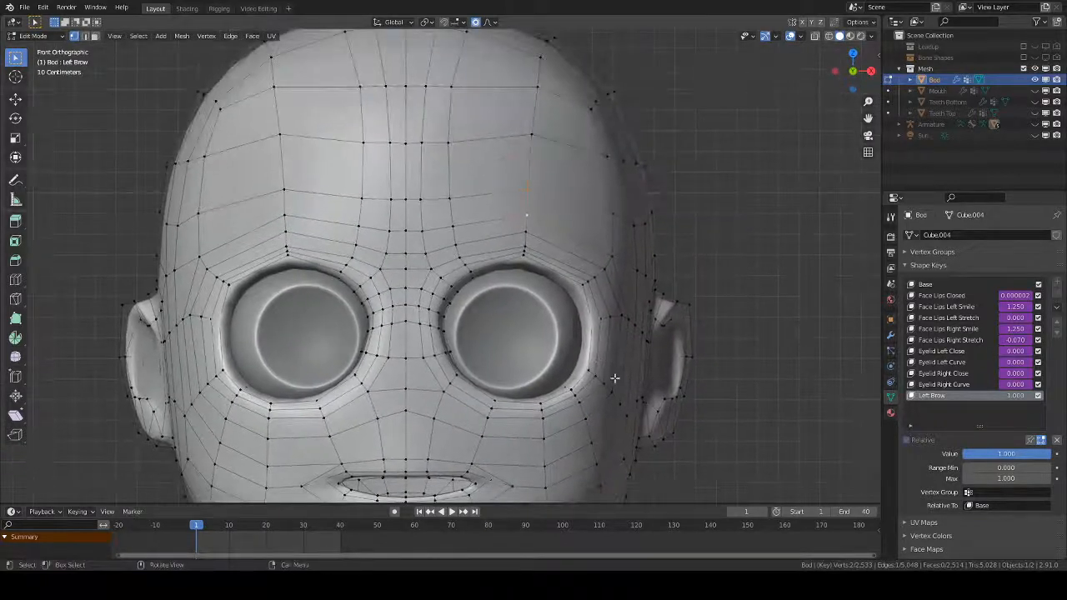
key("g")
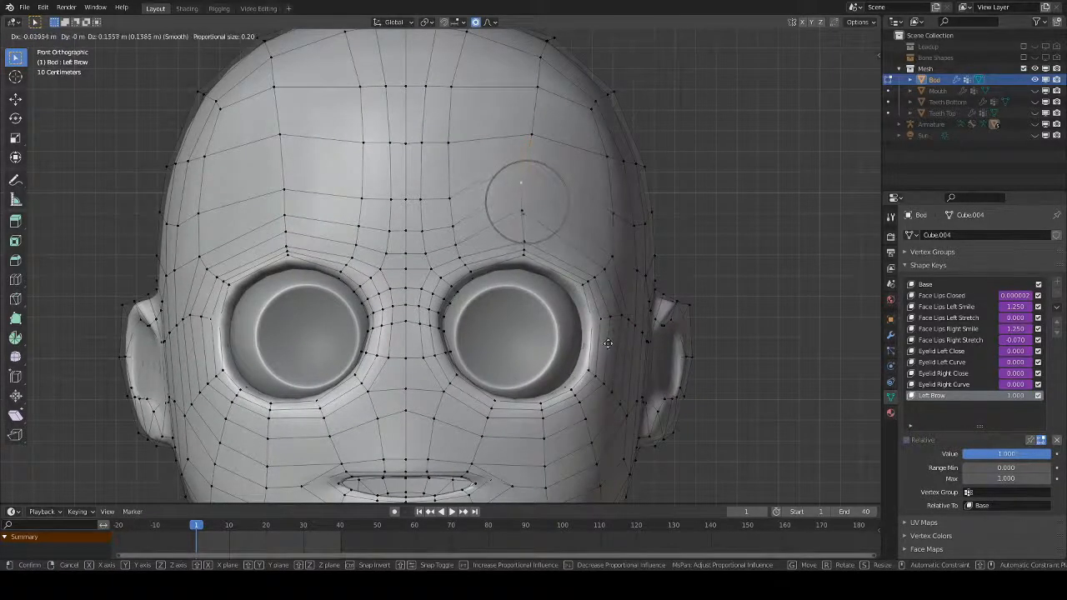
key("z")
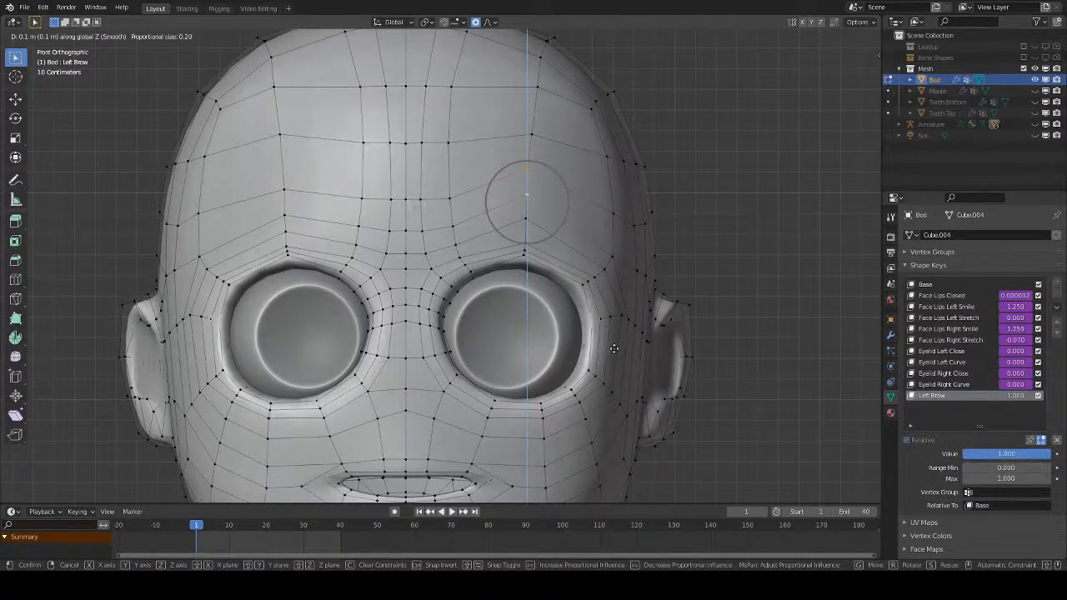
left_click(613, 348)
- Select the two inner brow vertices near the nose bridge and move them up 0.1 m along Z
left_click(453, 200)
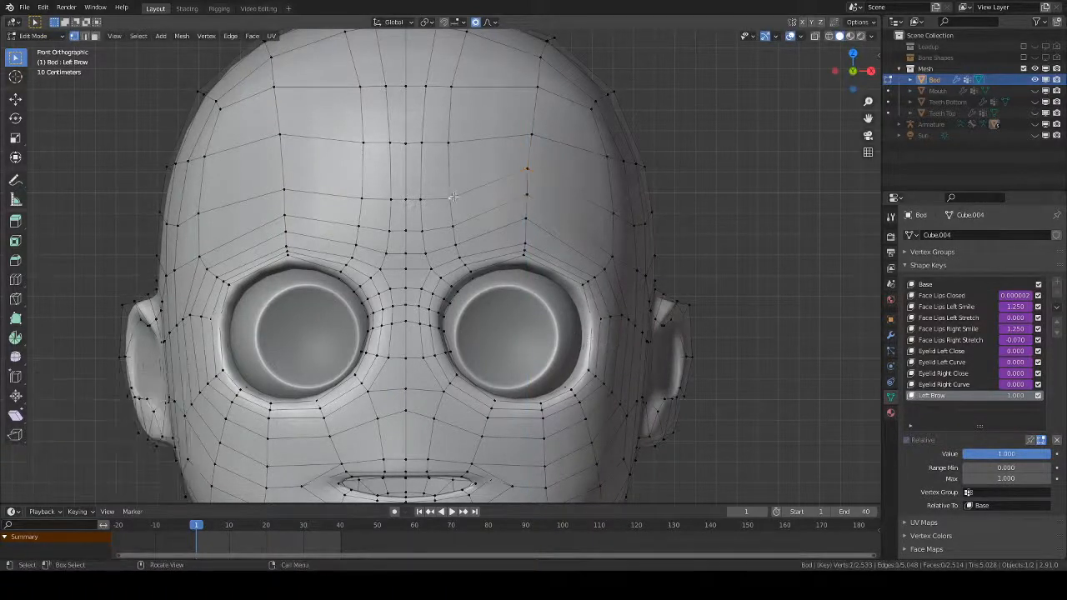
left_click(457, 228, "shift")
key("g")
key("z")
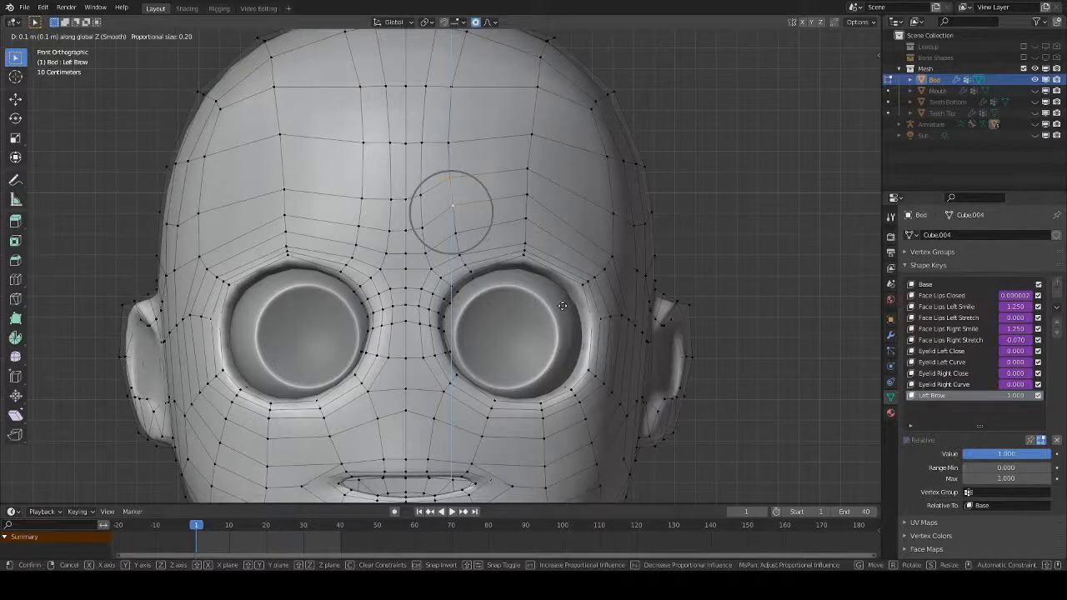
left_click(562, 306)
- Select the two outer brow vertices near the temple and move them up 0.1 m along Z
left_click(614, 258)
left_click(613, 215, "shift")
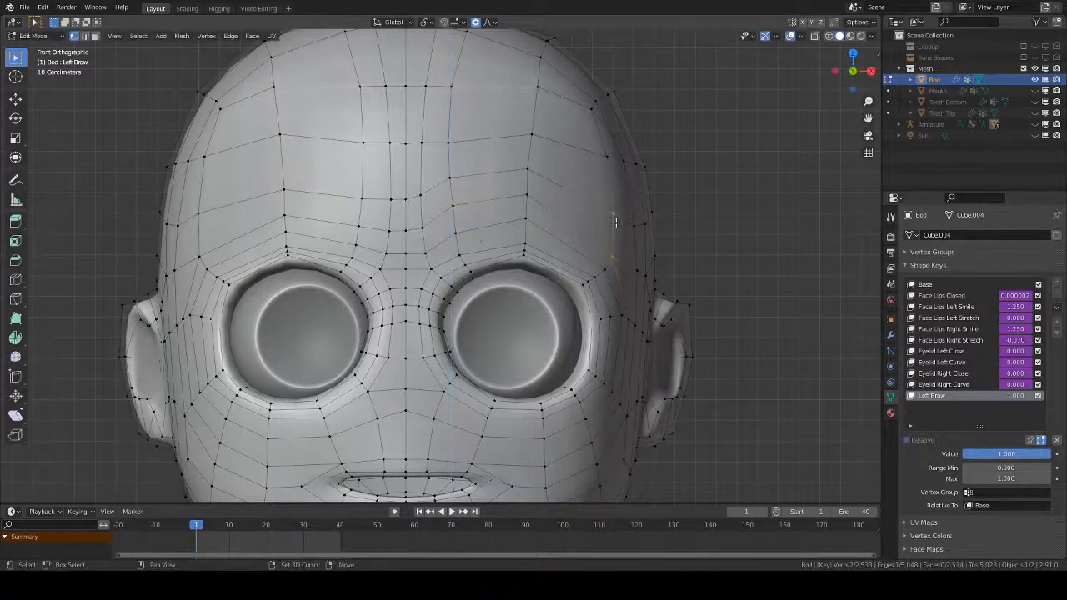
key("g")
key("z")
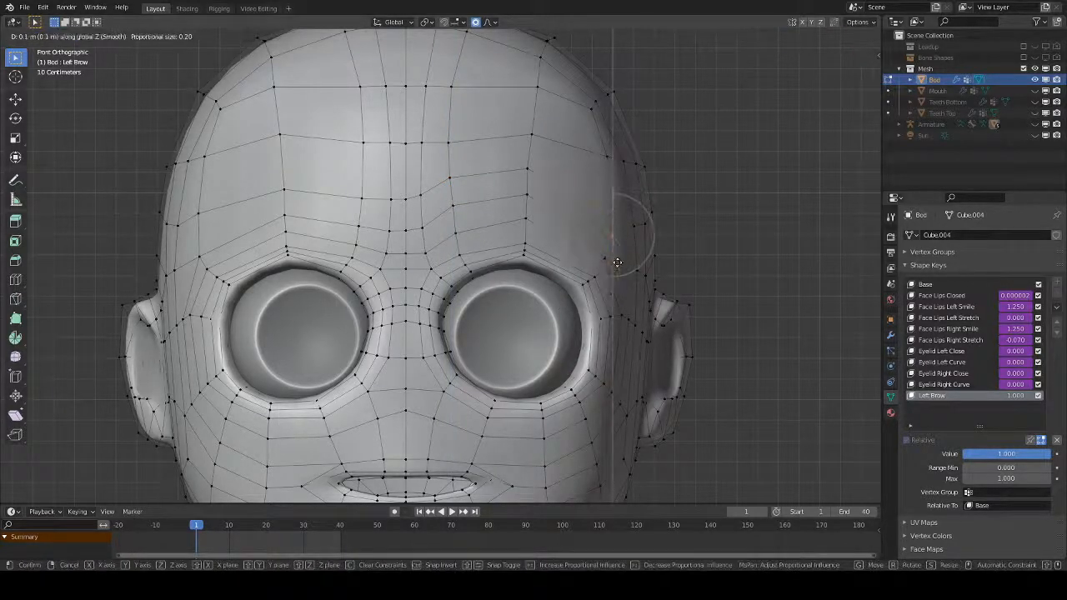
left_click(616, 262)
- Select all six left brow vertices and, in side view, move them about 0.05 m forward and 0.06 m up
middle_click_drag(669, 292, 575, 333)
scroll(547, 415, "down", 4)
middle_click_drag(546, 415, 576, 389)
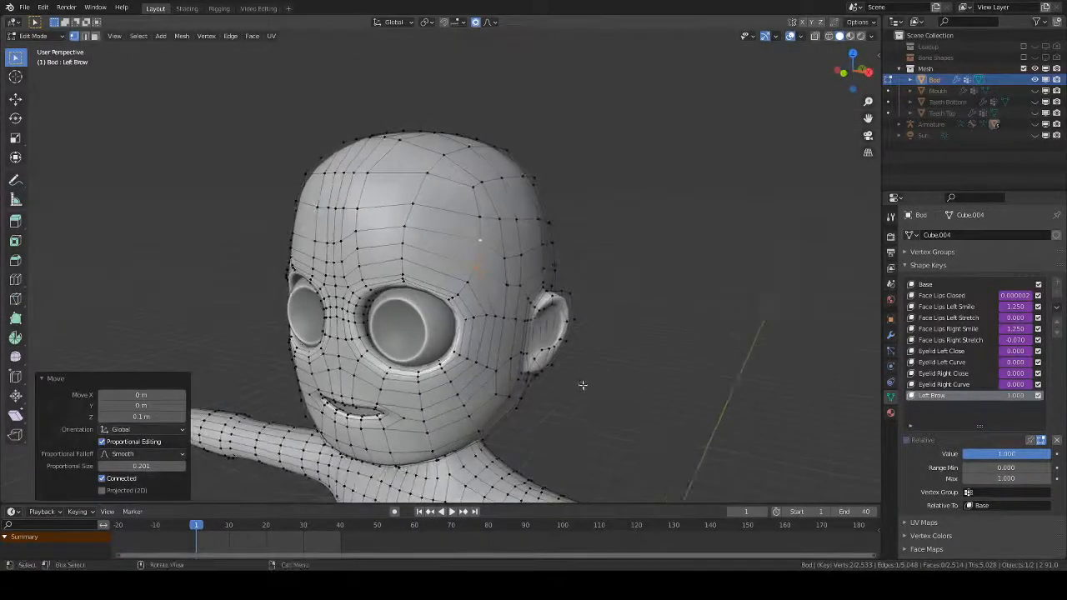
key("KP_3")
scroll(448, 353, "up", 3)
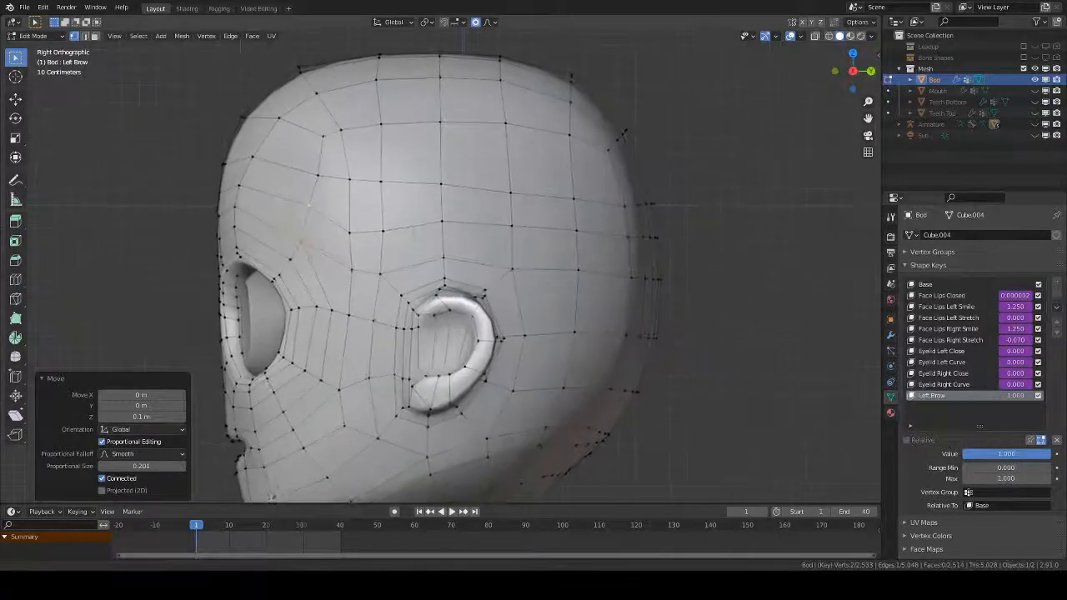
middle_click_drag(275, 248, 406, 180)
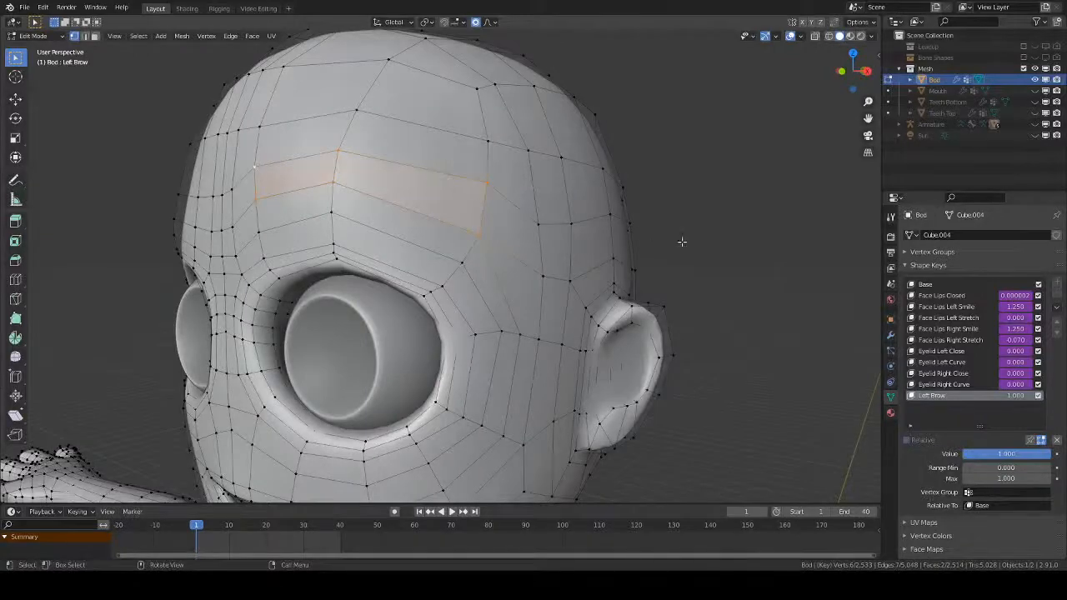
key("KP_3")
key("g")
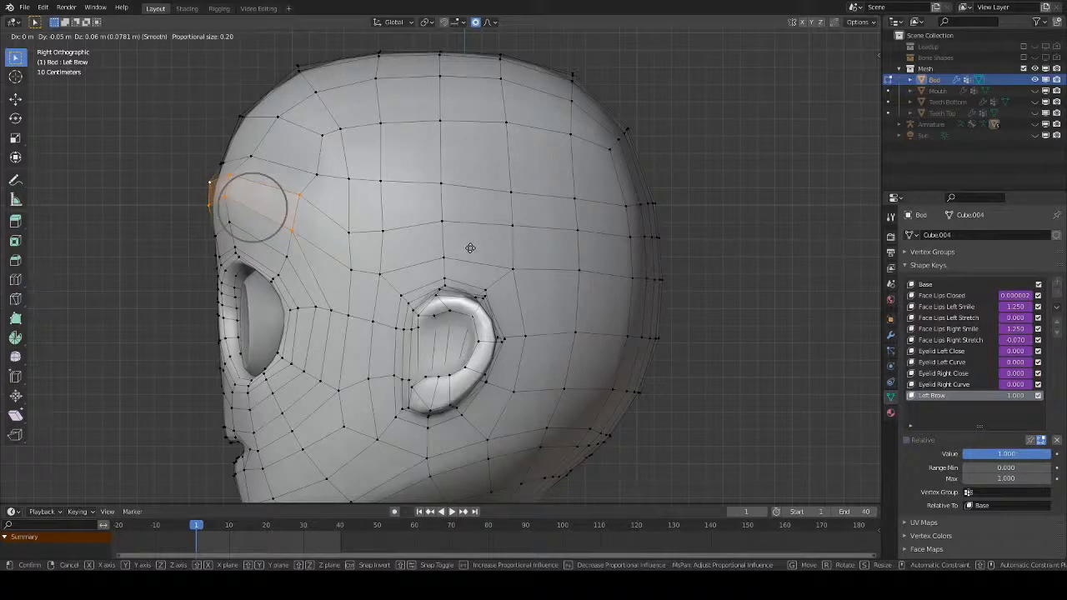
left_click(470, 247)
- Examine the raised brow in Object Mode and scrub the Left Brow value to preview its motion, ending at 1.000
middle_click_drag(470, 248, 598, 386)
key("Tab")
scroll(542, 381, "down", 5)
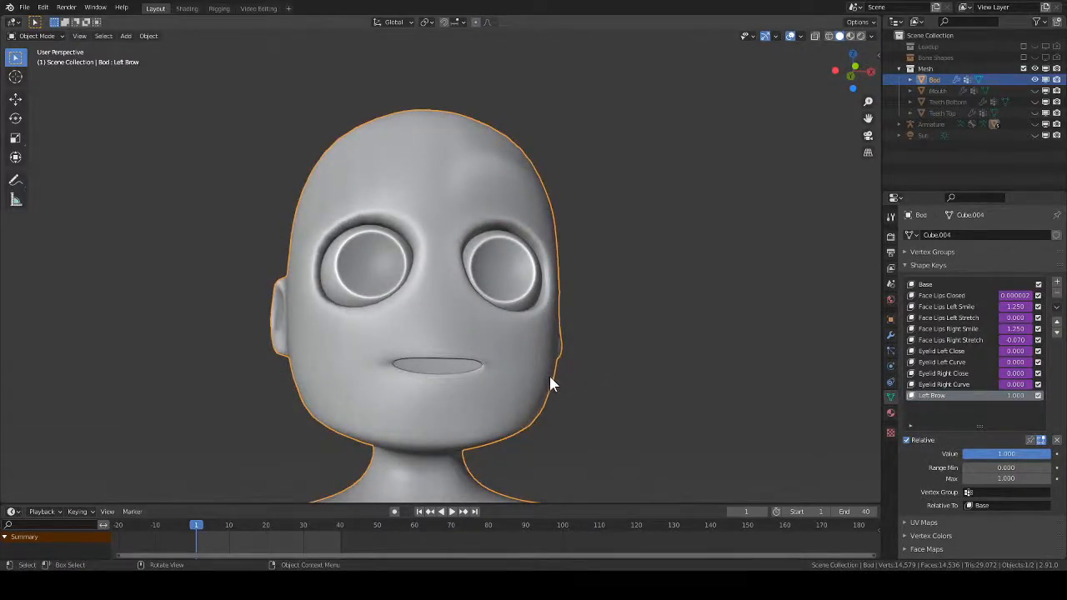
scroll(554, 417, "down", 2)
middle_click_drag(567, 442, 697, 400)
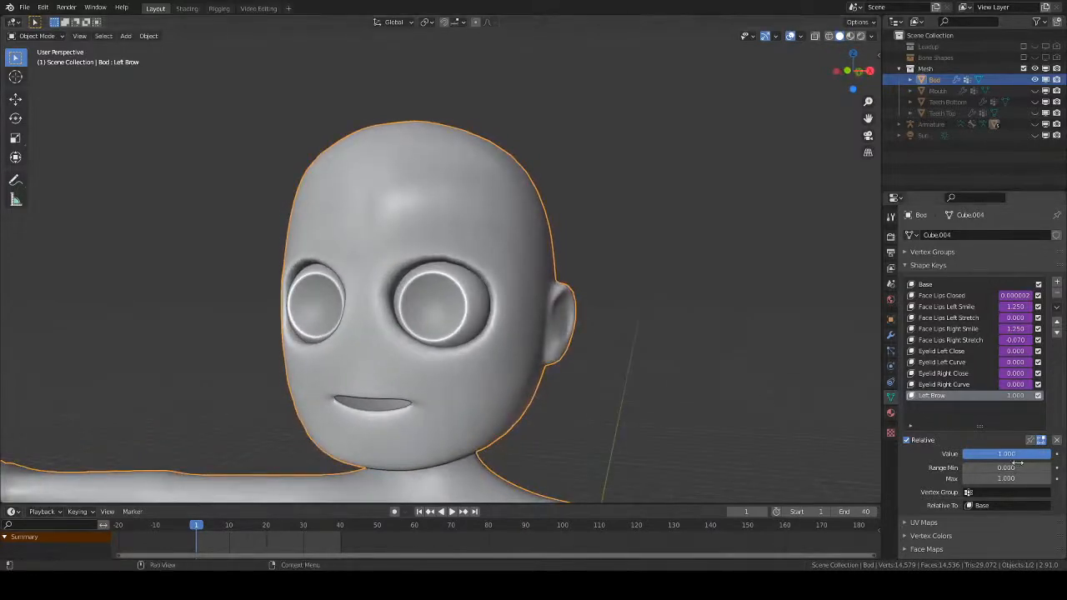
left_click_drag(990, 463, 1058, 476)
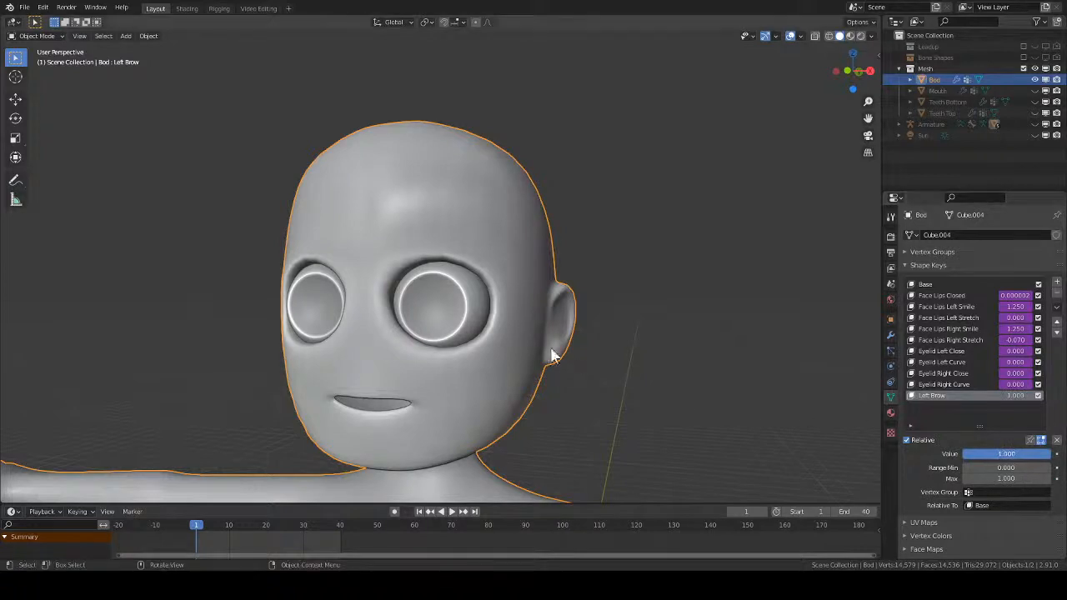
- Reopen the body in Edit Mode, select the vertex just above the left eye, and examine the brow from the front
key("Tab")
middle_click_drag(465, 262, 479, 243)
scroll(485, 236, "up", 2)
left_click(464, 228)
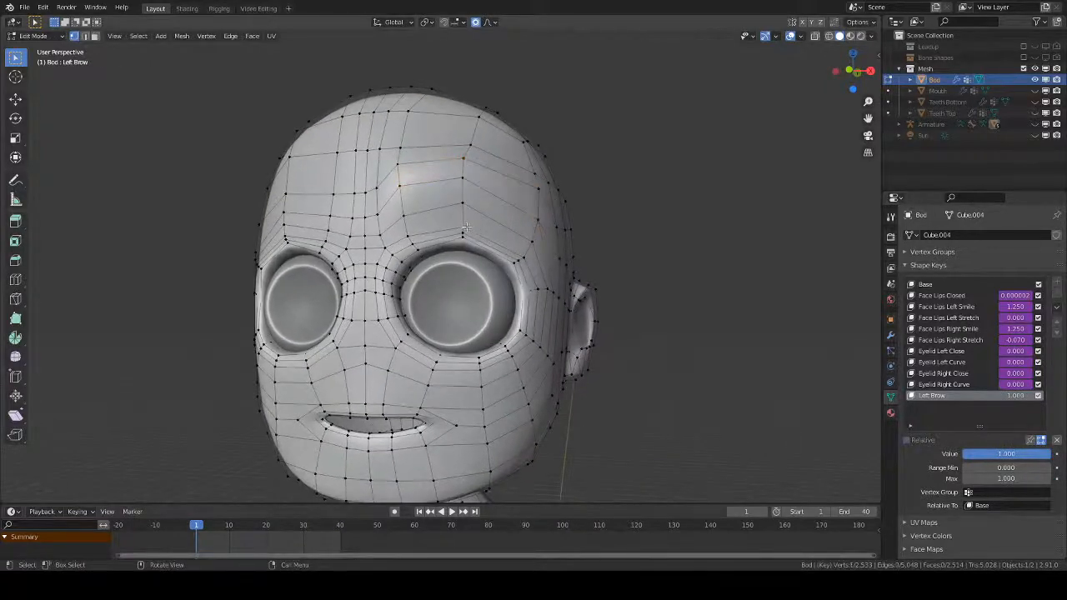
key("KP_1")
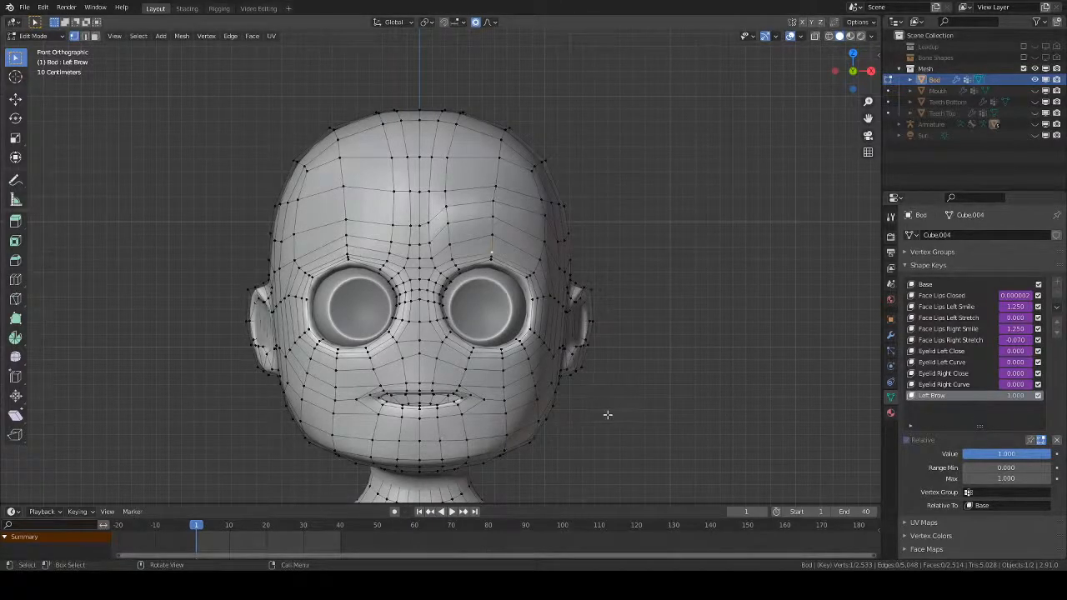
- Return to Object Mode, reset the Left Brow value to 0.000, and add another shape key to the body
key("Tab")
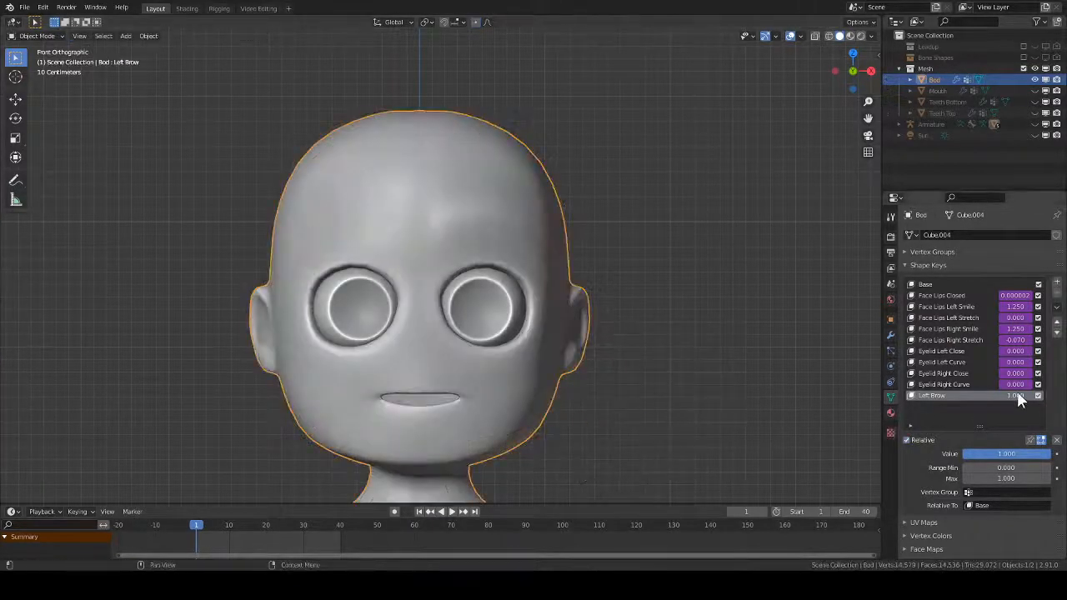
left_click_drag(1017, 395, 967, 397)
left_click(1057, 283)
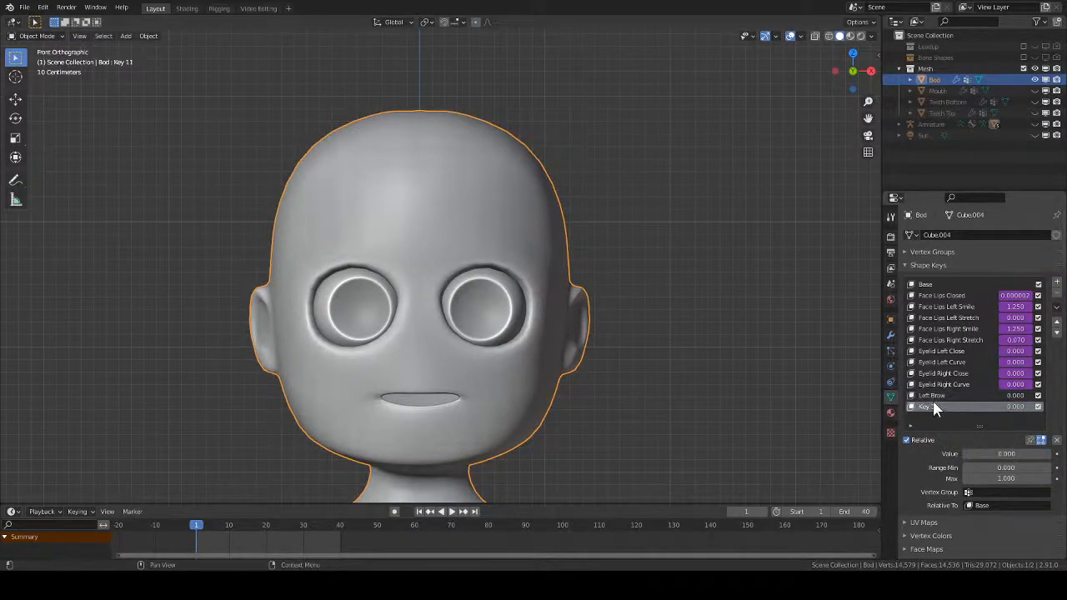
- Name the new shape key Right Brow and, in Edit Mode, set its value to 1.000
type("Right Brow")
key("Return")
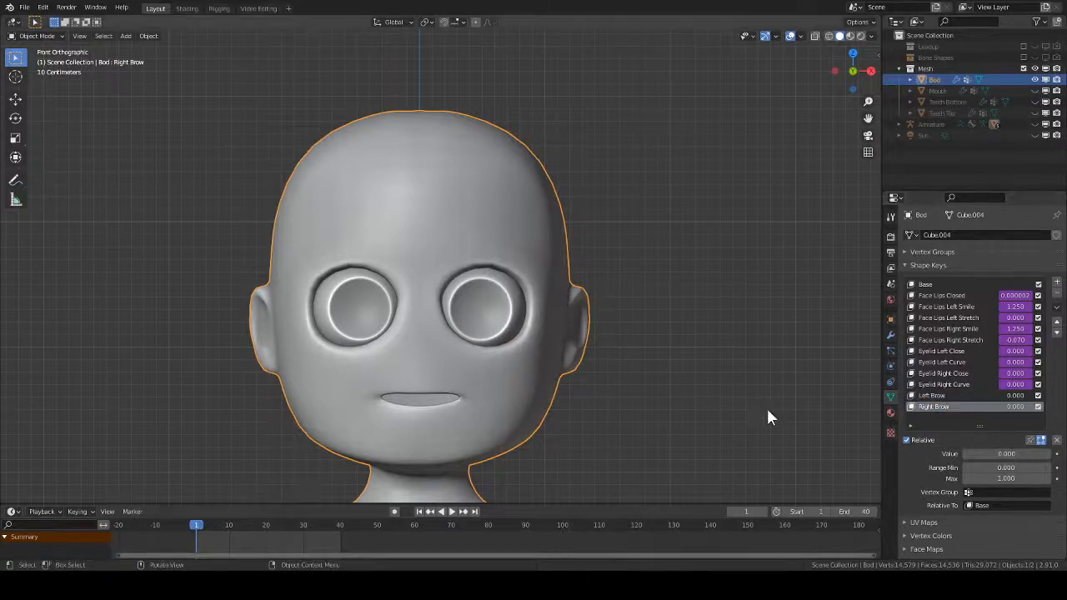
key("Tab")
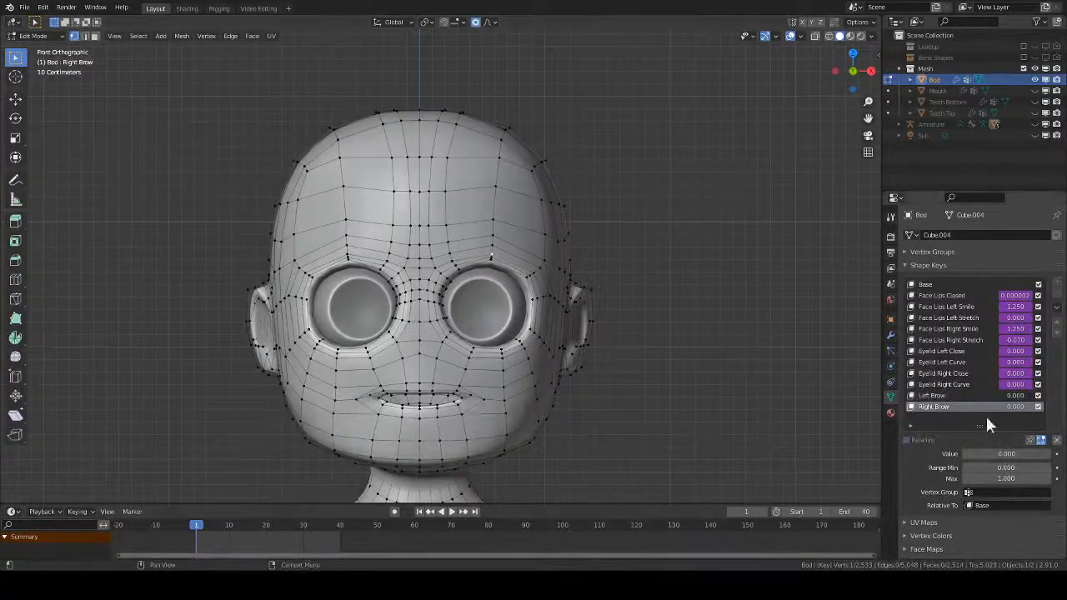
left_click_drag(1000, 453, 1030, 454)
- Raise the two brow vertices above the middle of the character's right eye about 0.1 m along Z
middle_click_drag(395, 306, 423, 278, "ctrl")
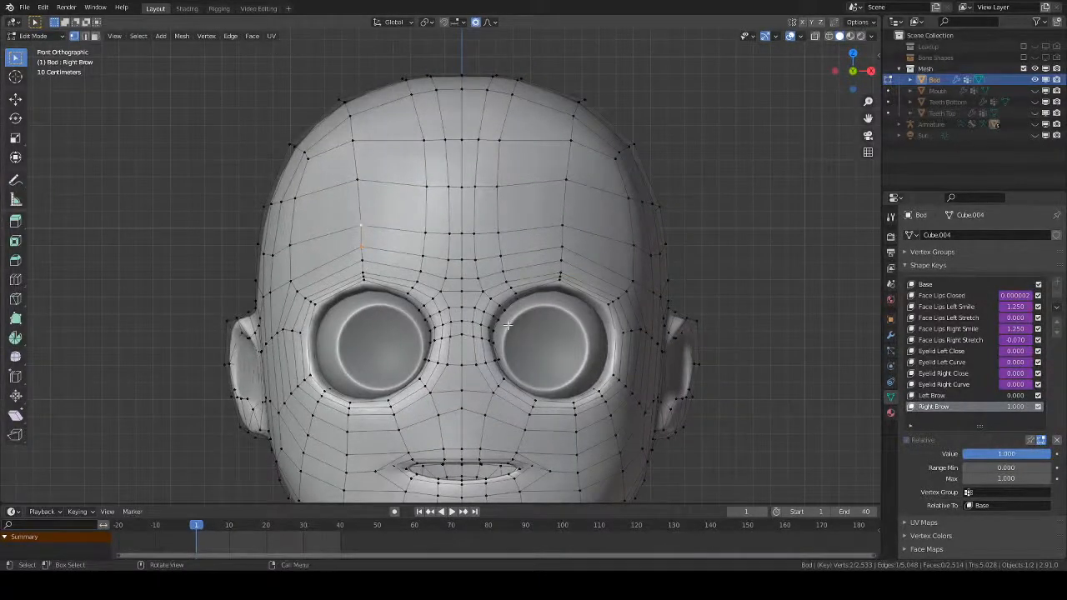
key("g")
key("z")
left_click(432, 263)
key("ctrl+z")
key("g")
key("z")
left_click(444, 293)
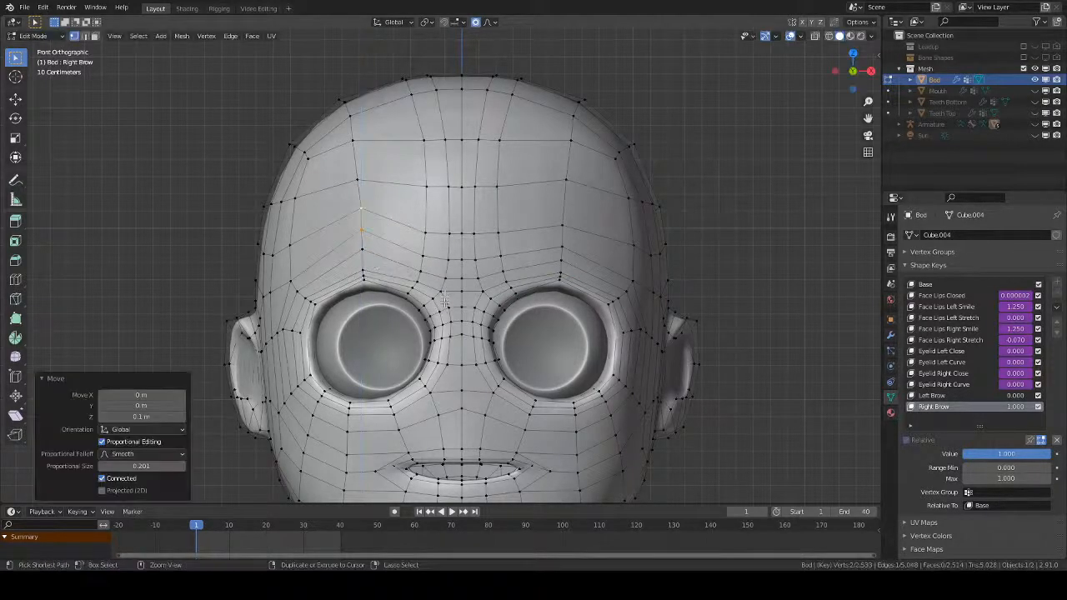
- Raise the inner and outer pairs of right brow vertices about 0.1 m each along Z
key("ctrl+z")
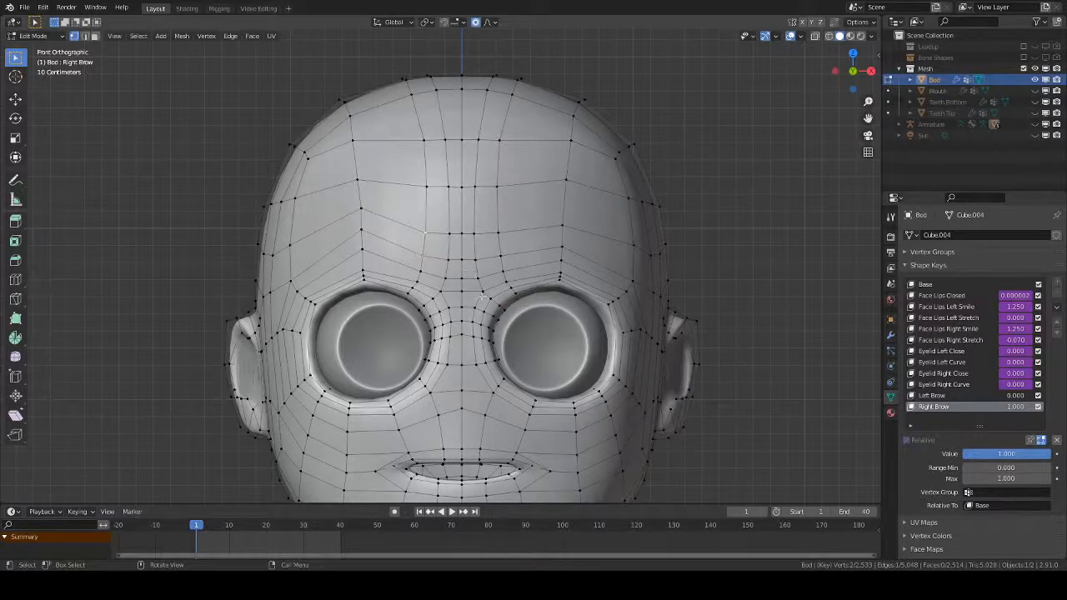
key("g")
key("z")
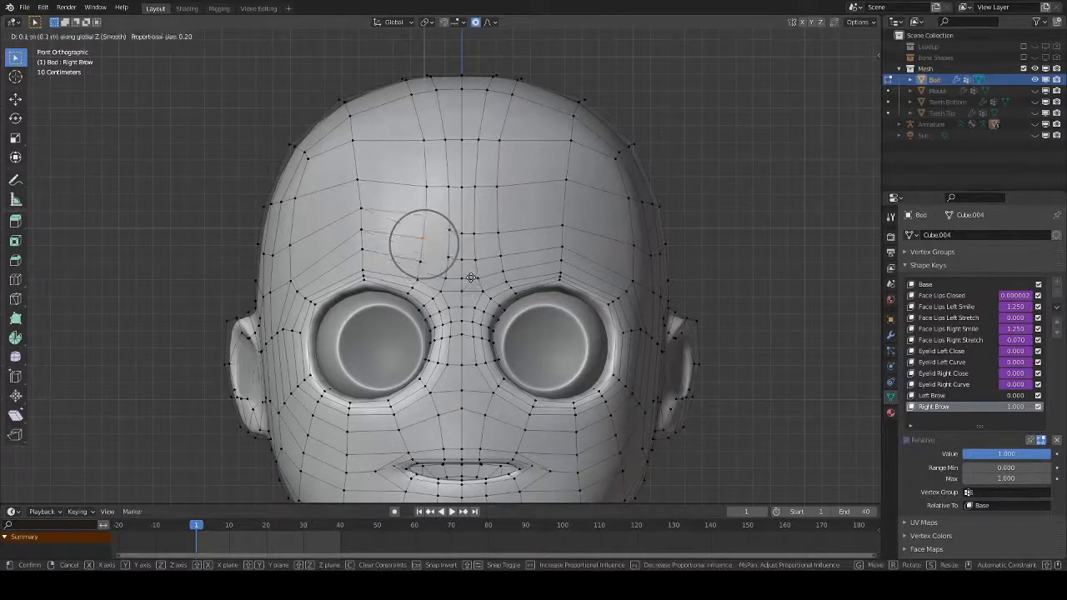
left_click(468, 279)
left_click(289, 246)
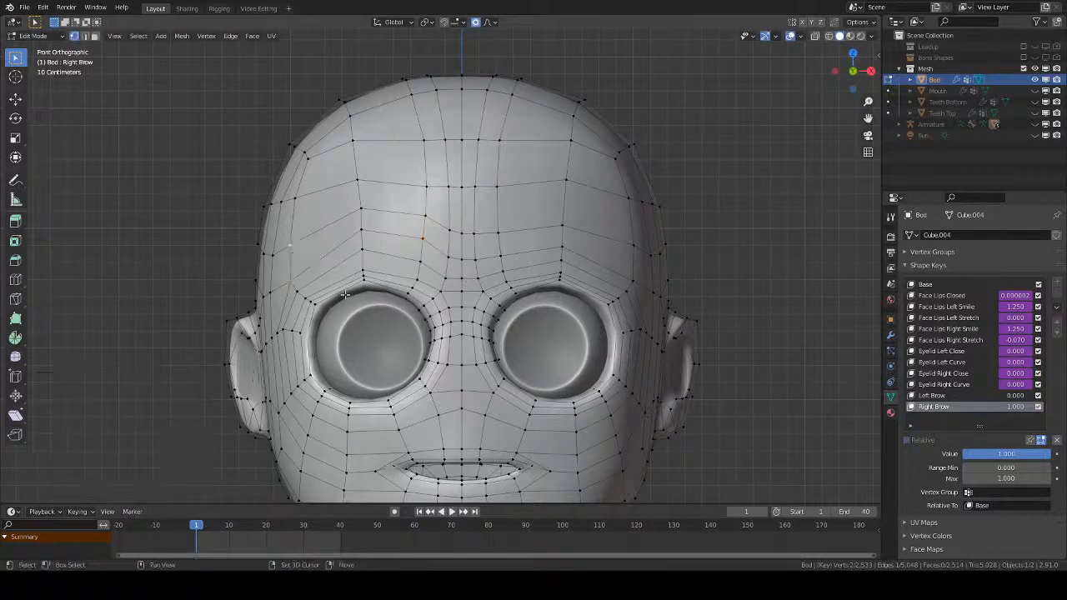
key("g")
key("z")
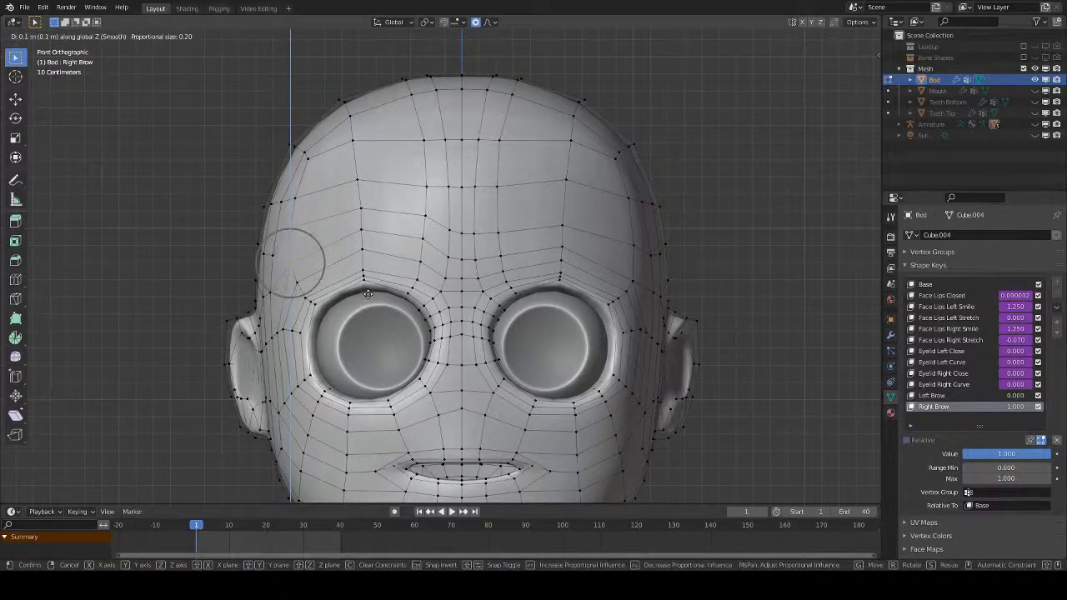
left_click(368, 294)
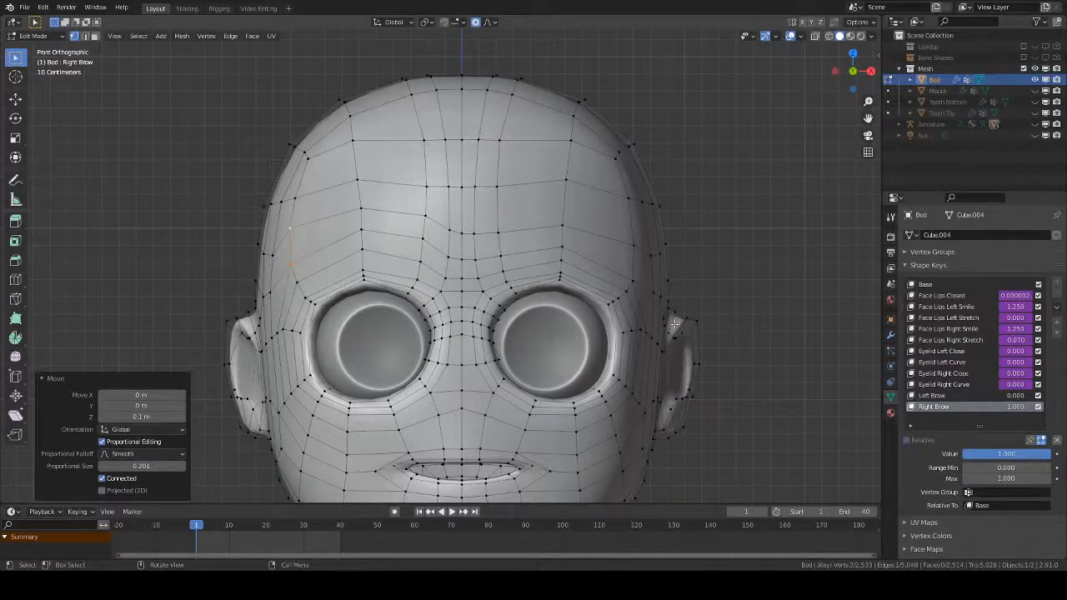
- Select all six right brow vertices and, in left side view, move them about 0.05 m forward and 0.05 m up
key("KP_3")
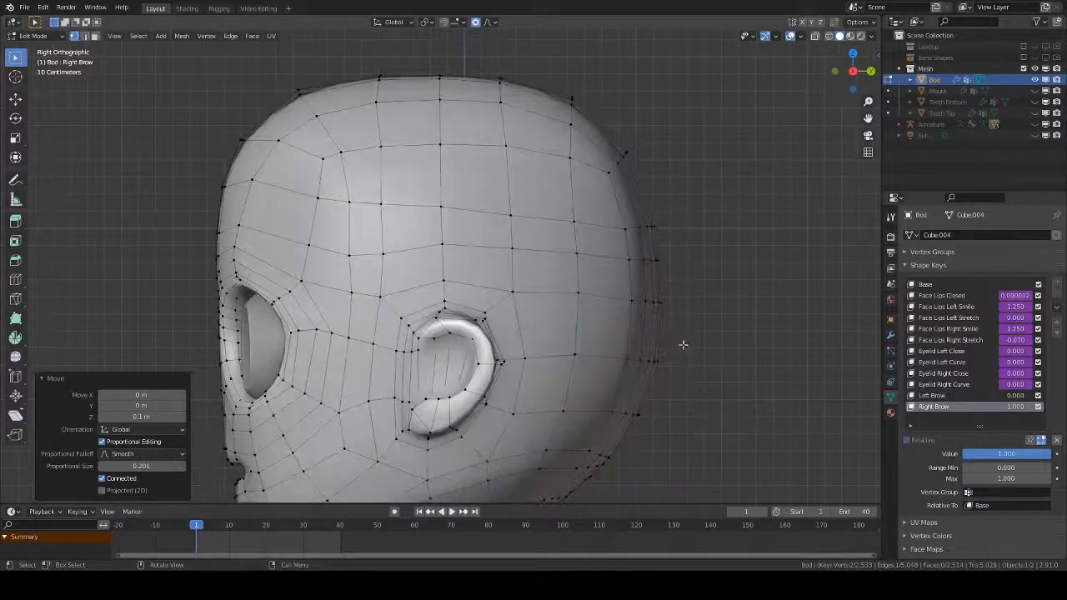
key("ctrl+KP_3")
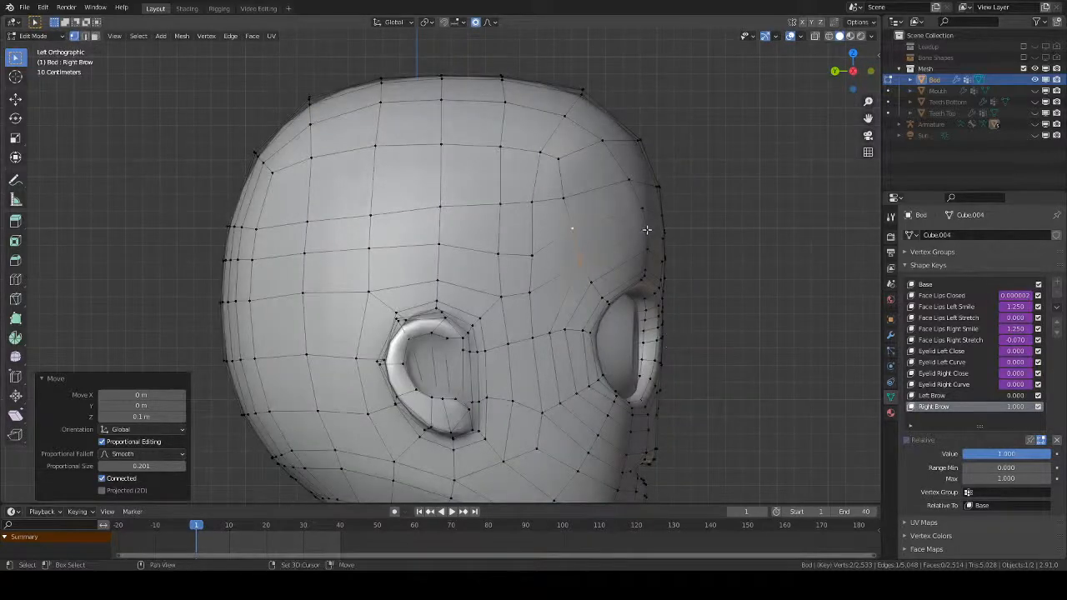
left_click(647, 229)
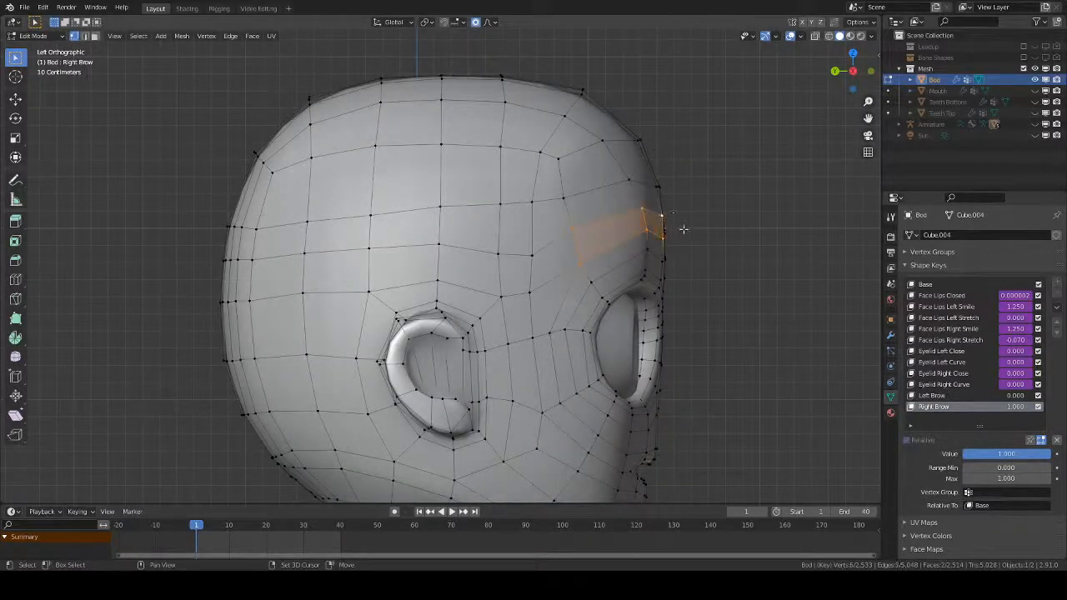
key("g")
scroll(647, 307, "up", 3)
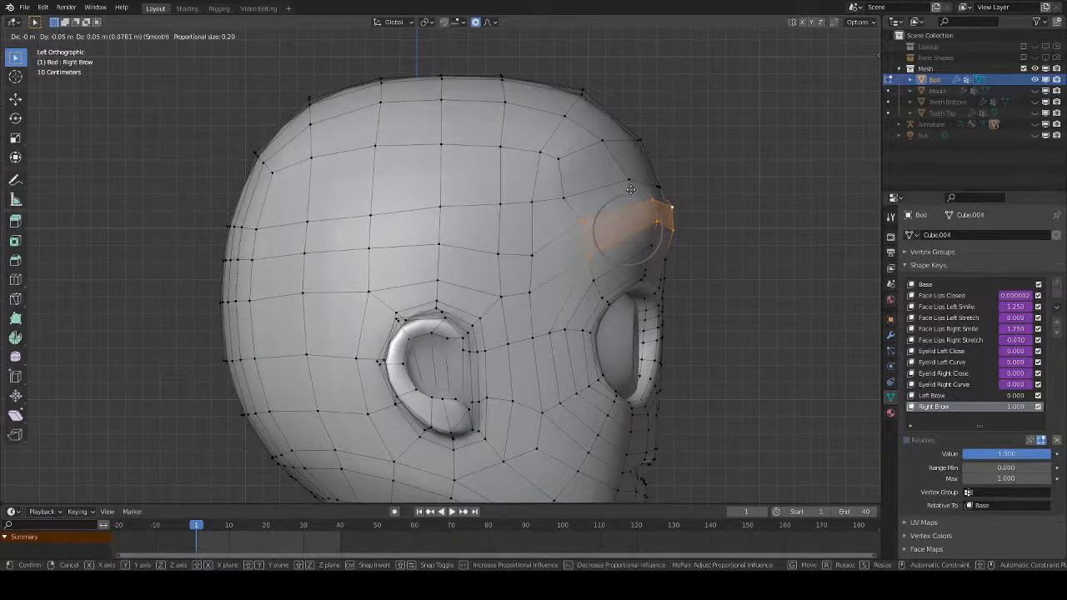
left_click(629, 191)
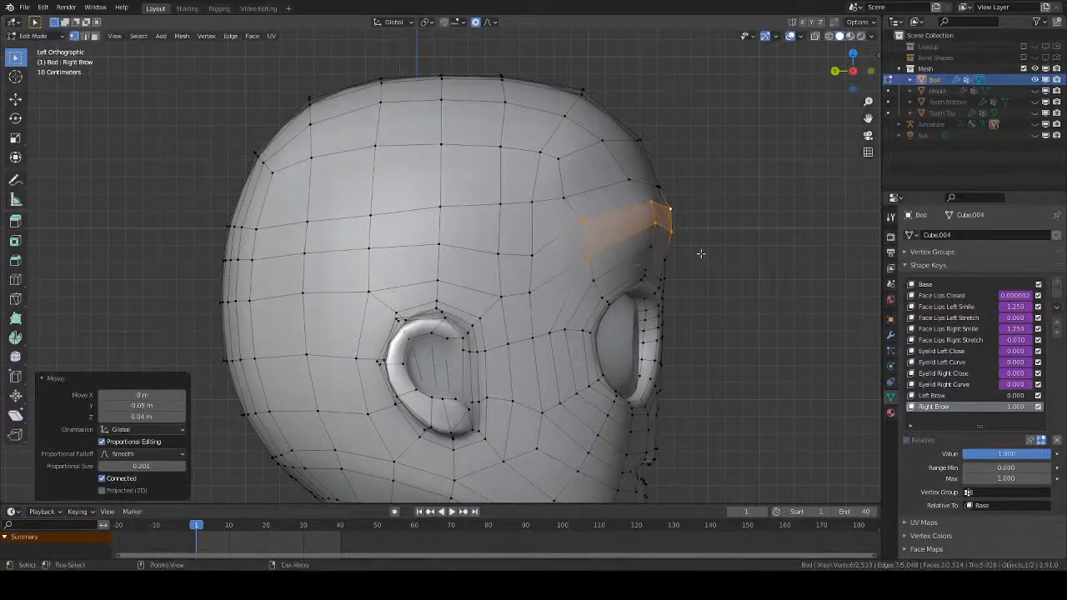
key("ctrl+z")
key("g")
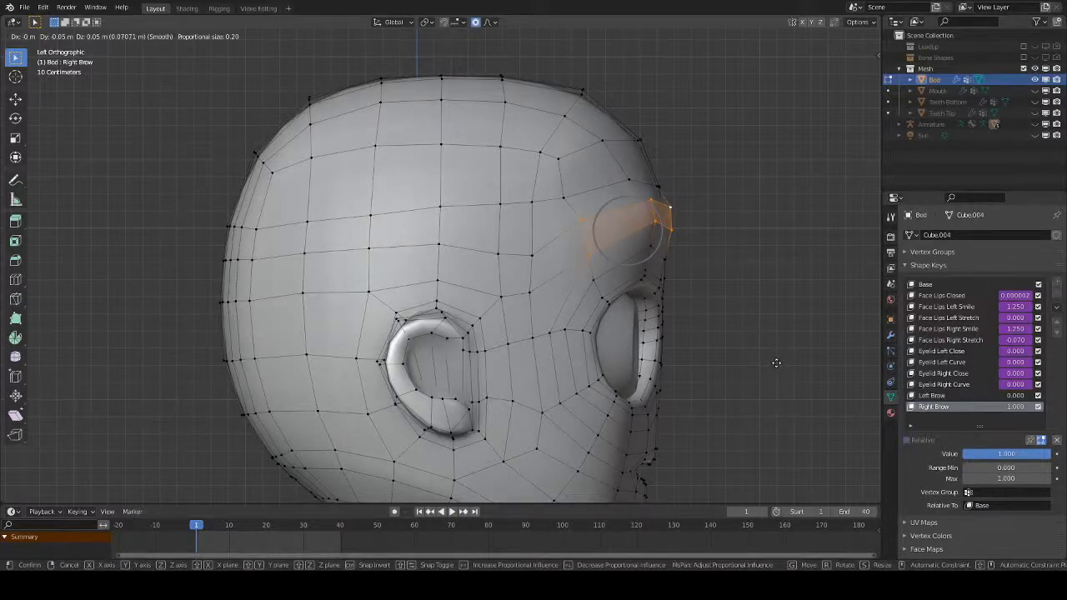
left_click(776, 363)
- Return to Object Mode and scrub the Left Brow and Right Brow values to preview both raised brows, ending at 1.000
middle_click_drag(776, 362, 661, 352)
scroll(660, 353, "down", 1)
key("Tab")
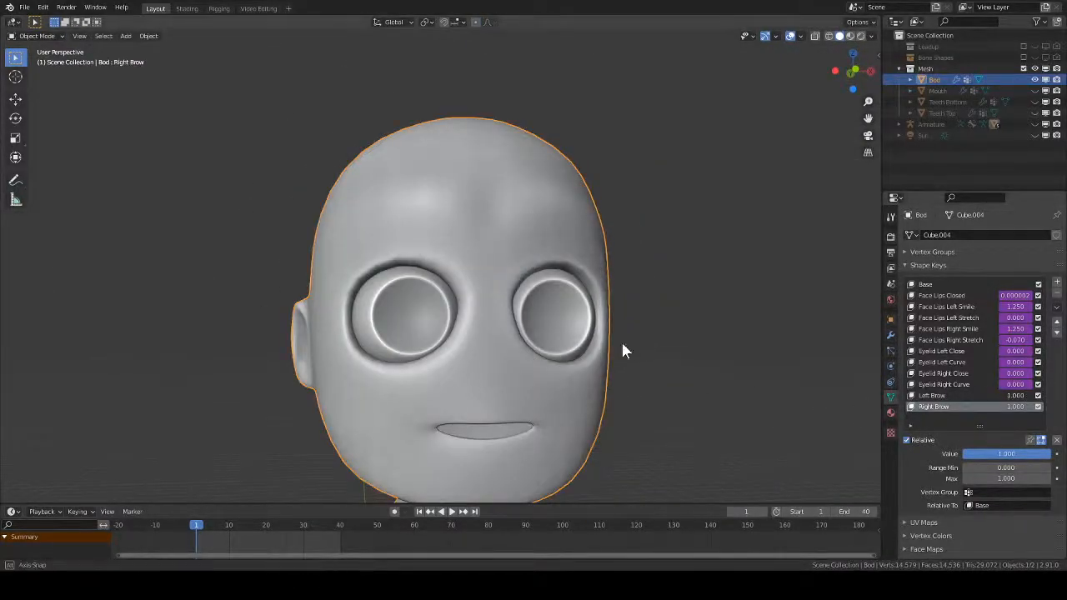
middle_click_drag(622, 350, 562, 331)
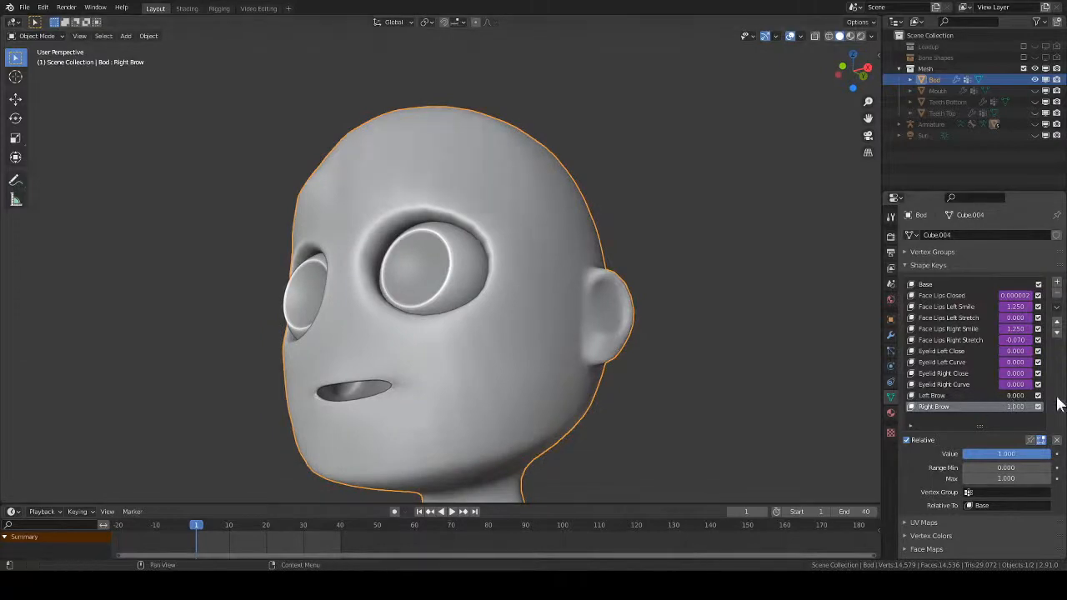
left_click_drag(1025, 407, 908, 408)
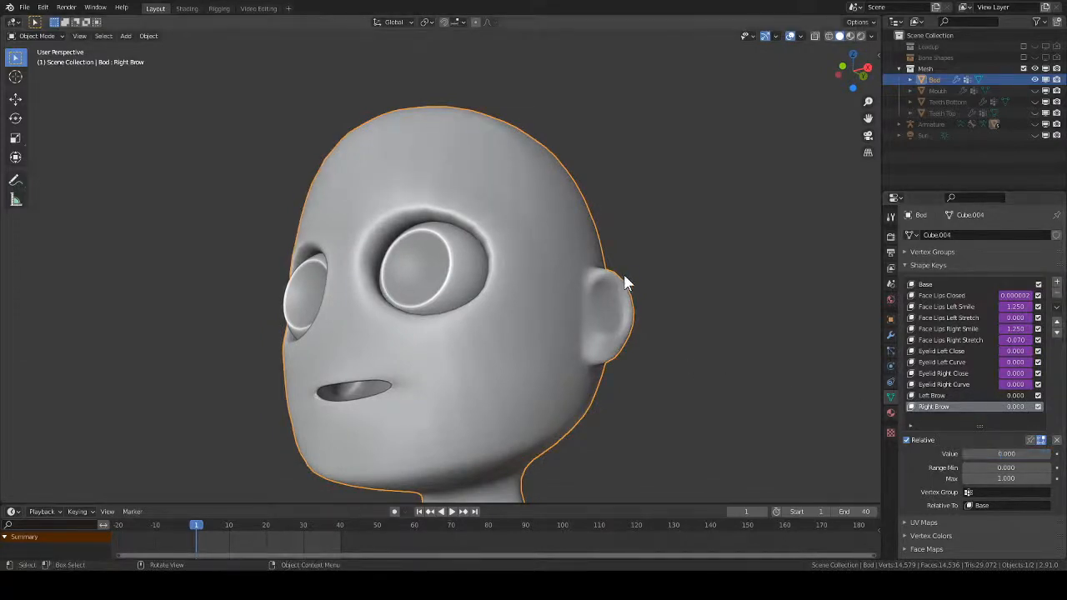
middle_click_drag(589, 309, 692, 348)
scroll(608, 333, "down", 2)
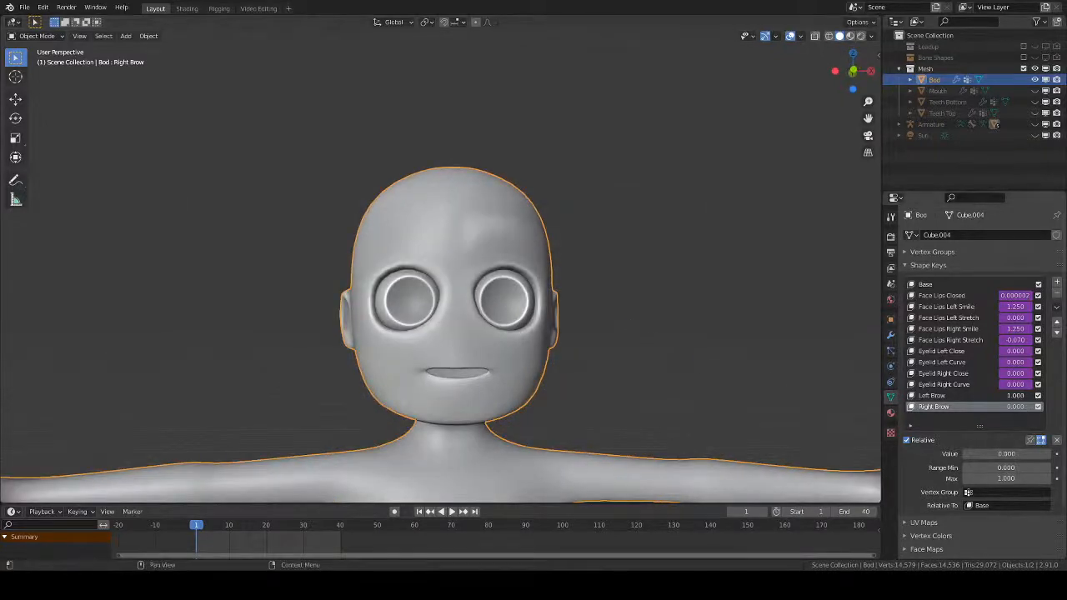
left_click_drag(1007, 410, 1036, 407)
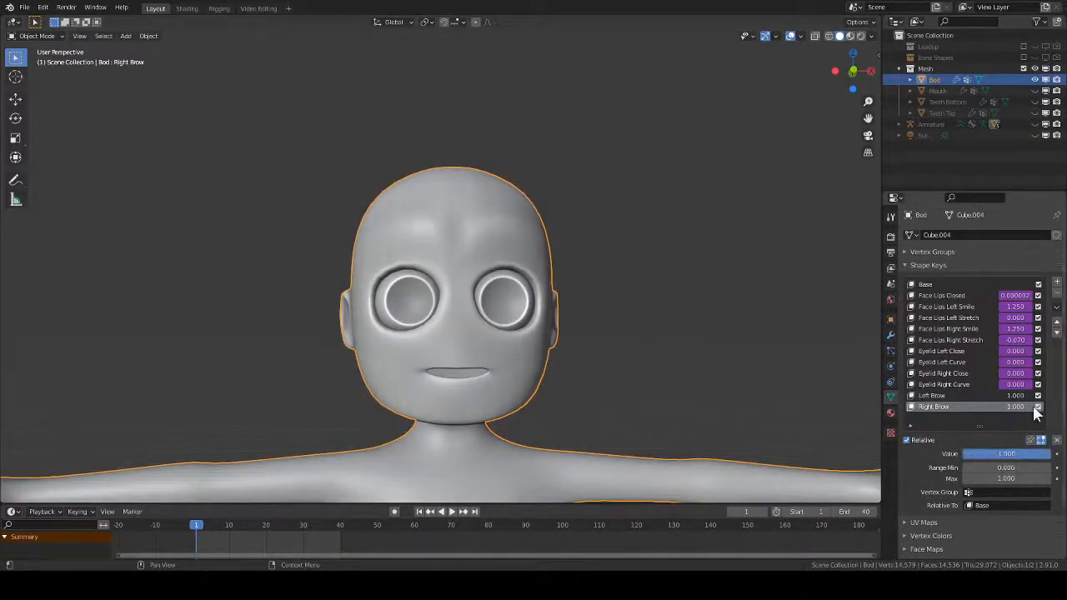
- Preview the raised brows in Rendered shading, return to Solid shading and examine them from the side
middle_click_drag(758, 323, 721, 333)
key("z")
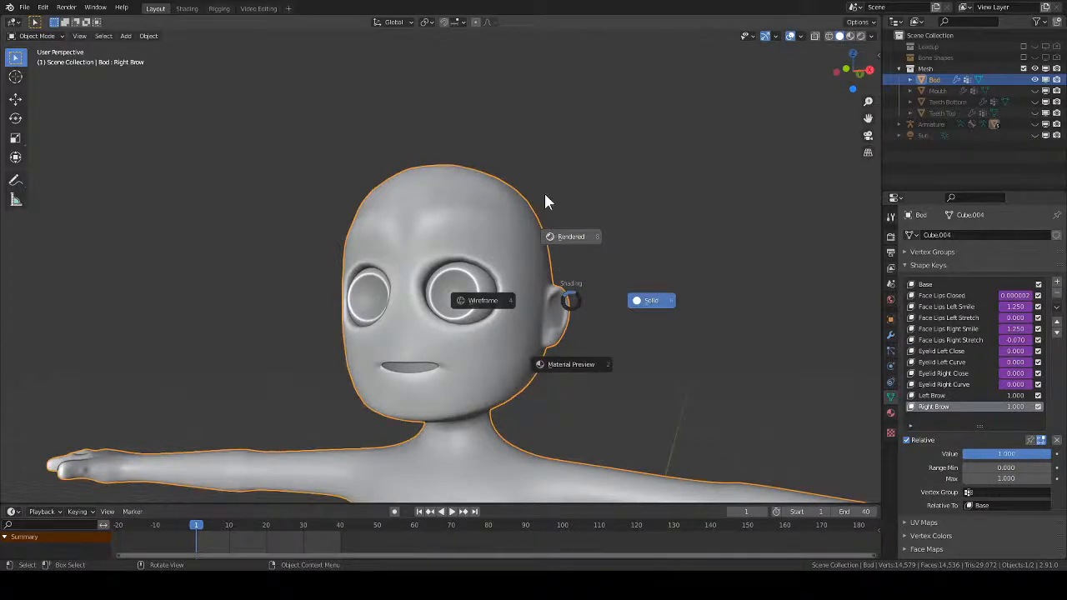
left_click(544, 191)
key("z")
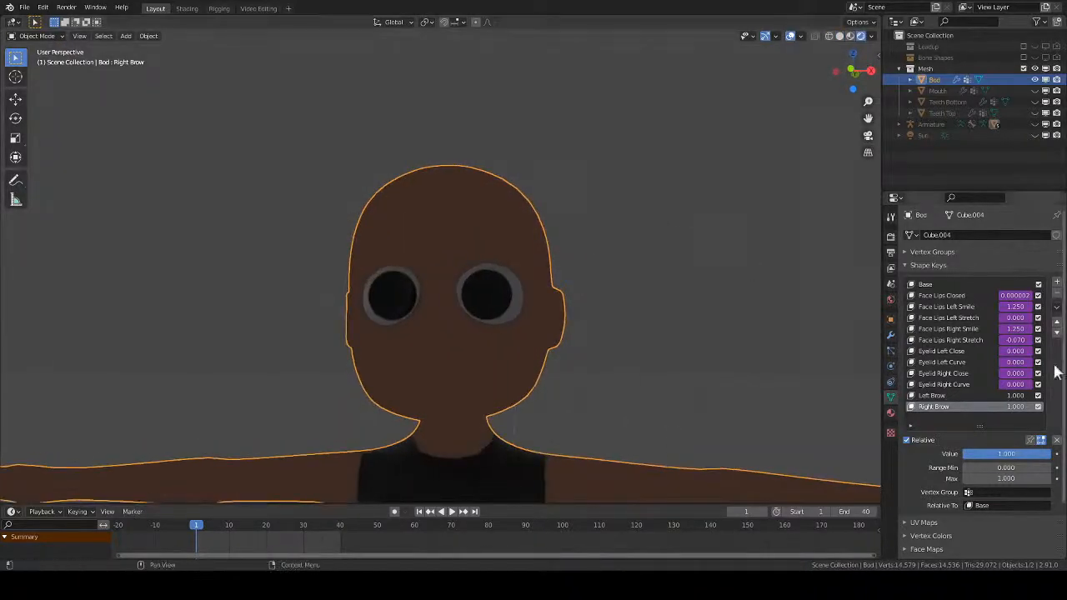
left_click(795, 309)
mouse_move(794, 309)
middle_mouse_down()
mouse_move(632, 300)
mouse_move(580, 323)
mouse_move(593, 333)
middle_mouse_up()
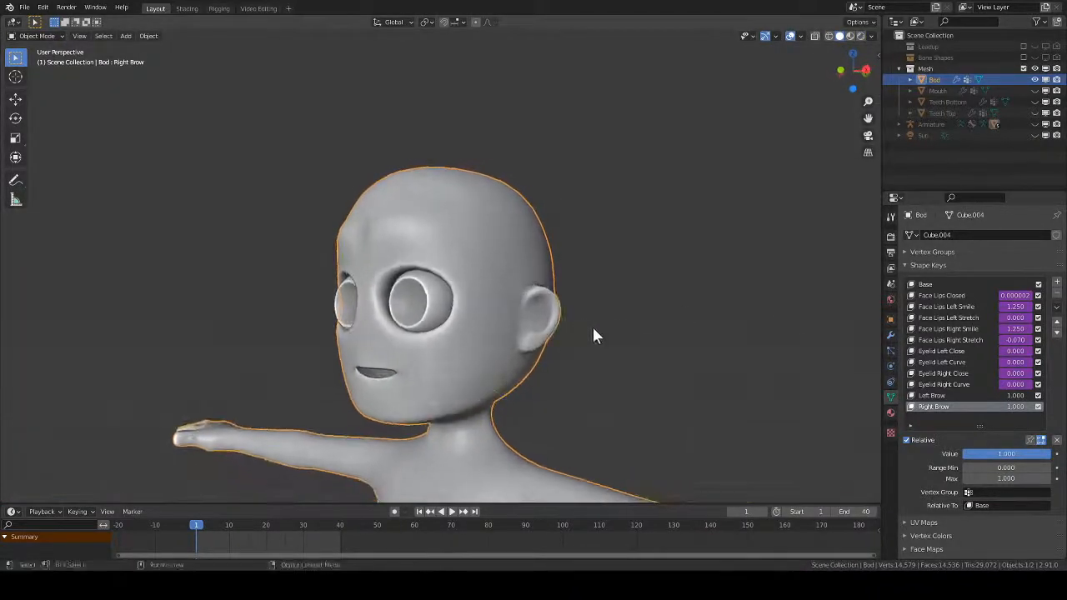
- Reset the Right Brow and Left Brow shape key values to 0.000
mouse_move(1018, 454)
left_mouse_down()
mouse_move(1038, 454)
mouse_move(991, 455)
mouse_move(1048, 454)
mouse_move(1019, 454)
left_mouse_up()
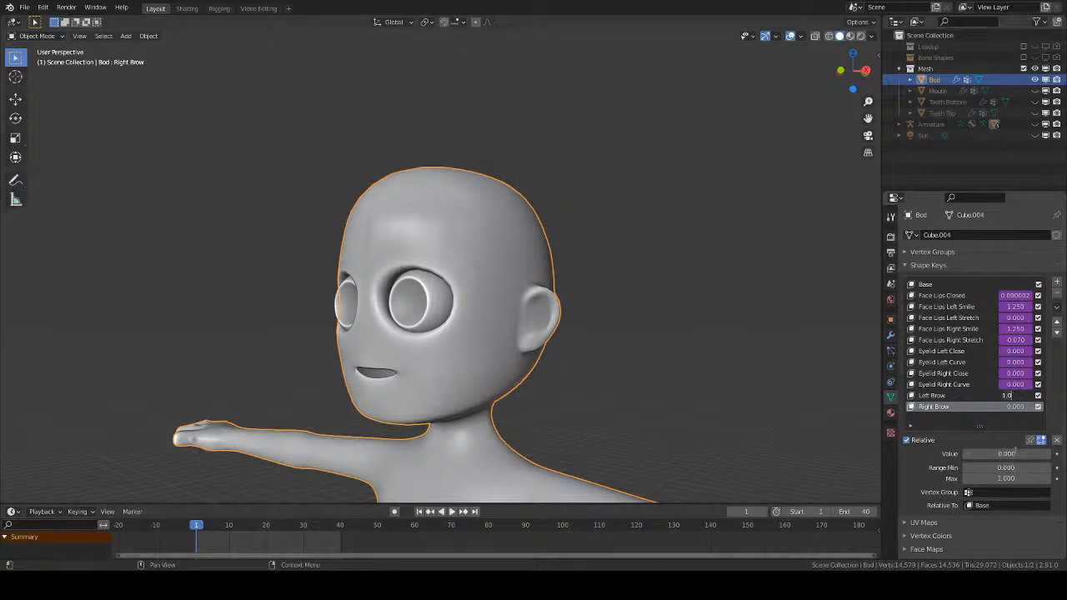
left_click(993, 395)
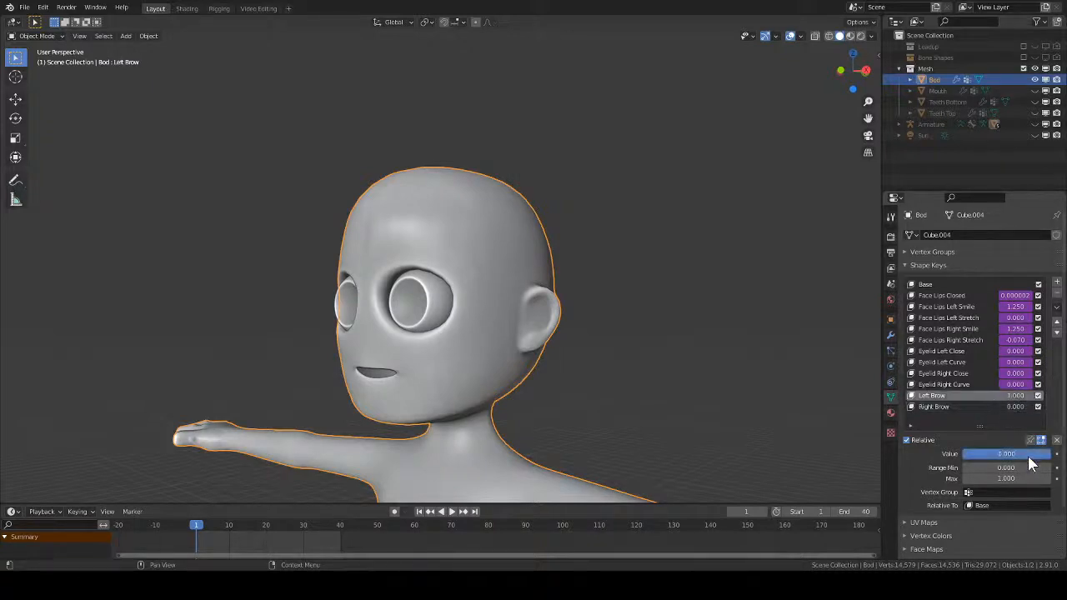
left_click_drag(1028, 456, 946, 456)
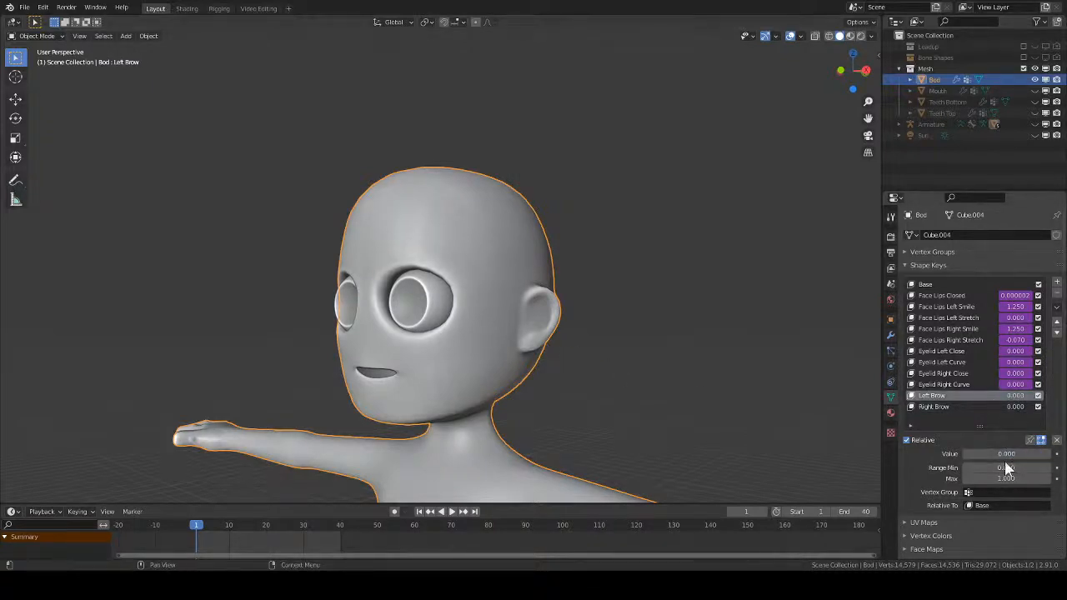
- Examine the neutral face from several angles and check its brow vertices in Edit Mode before returning to Object Mode
scroll(581, 331, "up", 2)
middle_click_drag(609, 327, 668, 289)
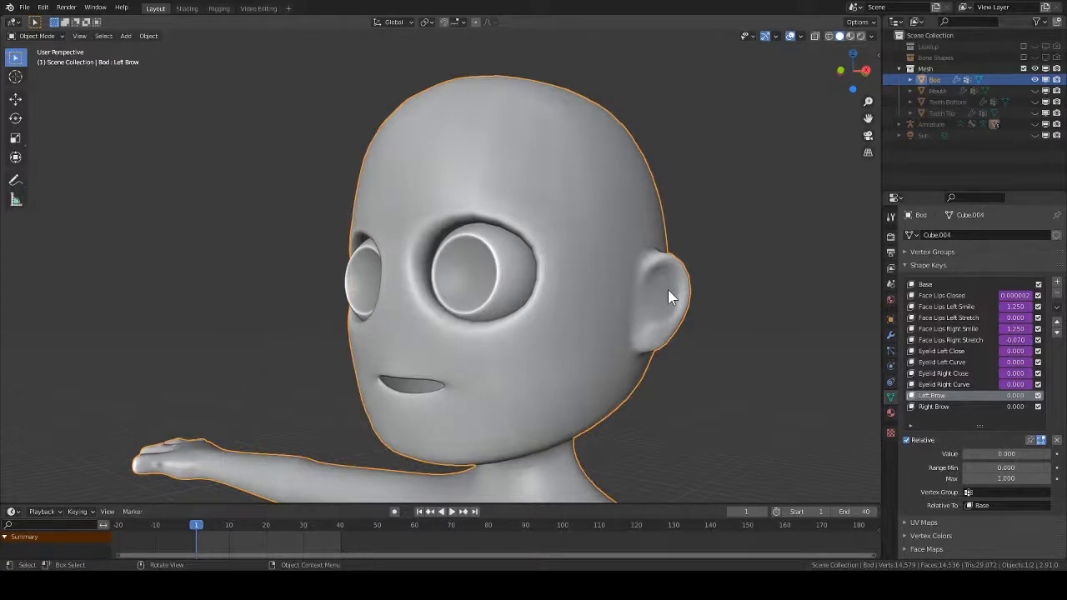
key("z")
mouse_move(629, 405)
middle_mouse_down()
mouse_move(688, 384)
mouse_move(641, 448)
mouse_move(622, 409)
mouse_move(628, 416)
middle_mouse_up()
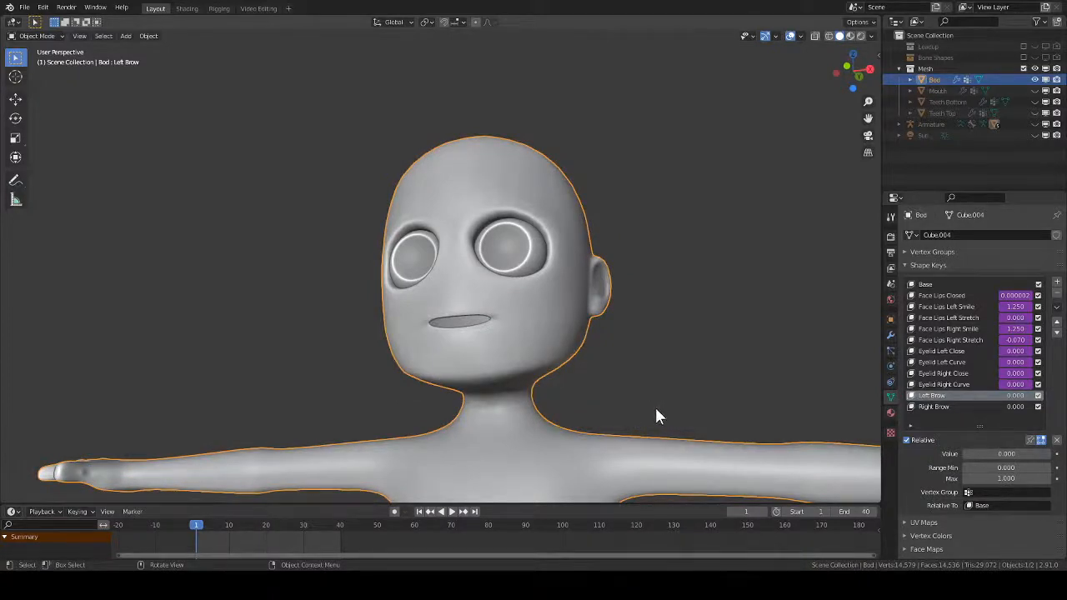
middle_click_drag(657, 414, 614, 377, "ctrl")
key("Tab")
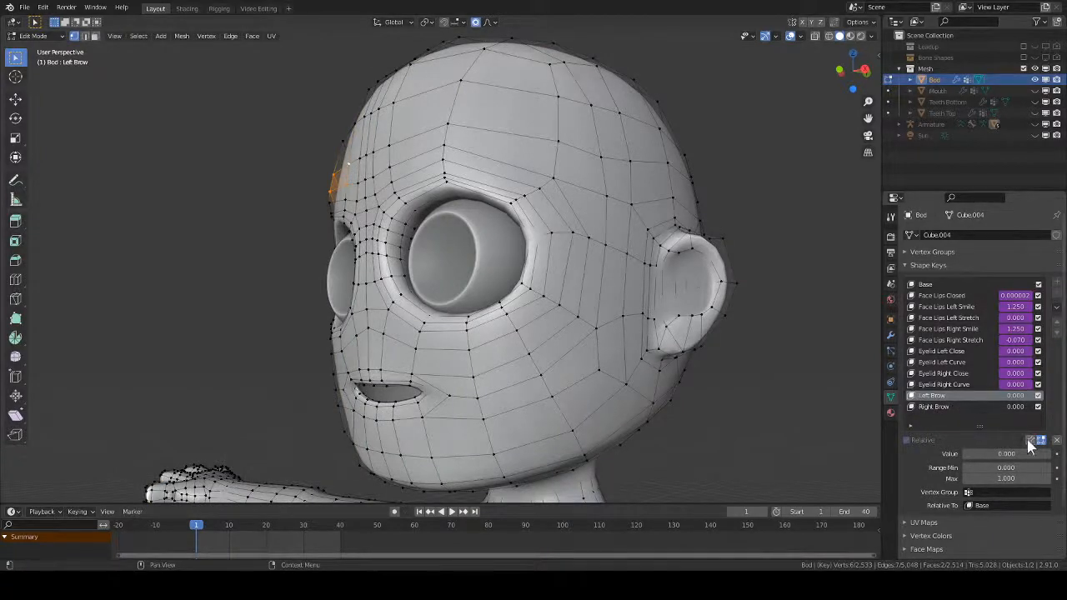
key("Tab")
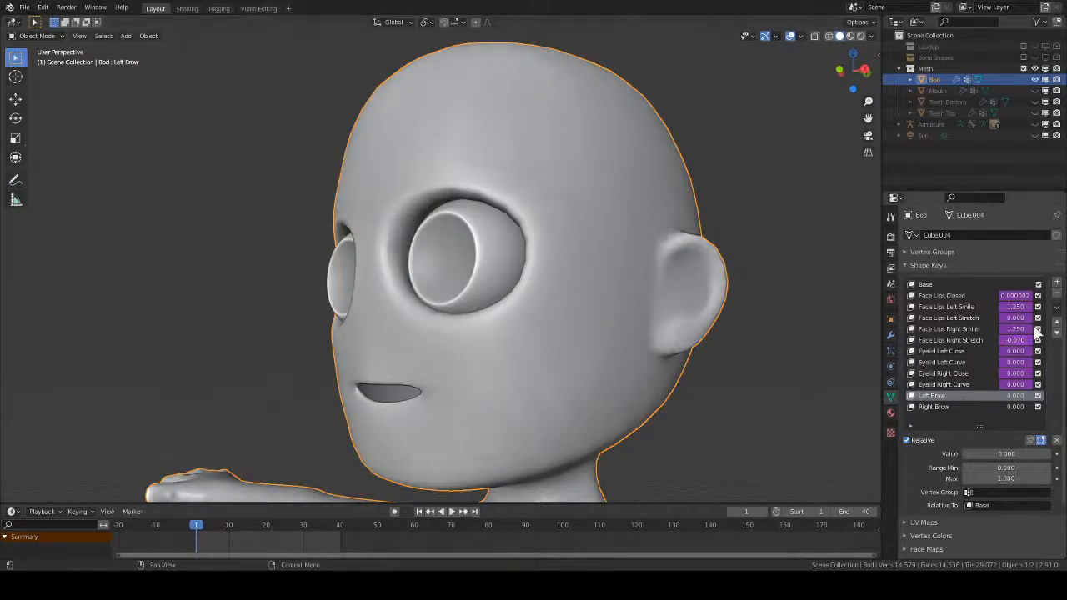
- Add two more shape keys to the body and select the first of them
left_click(1057, 282)
left_click(1056, 282)
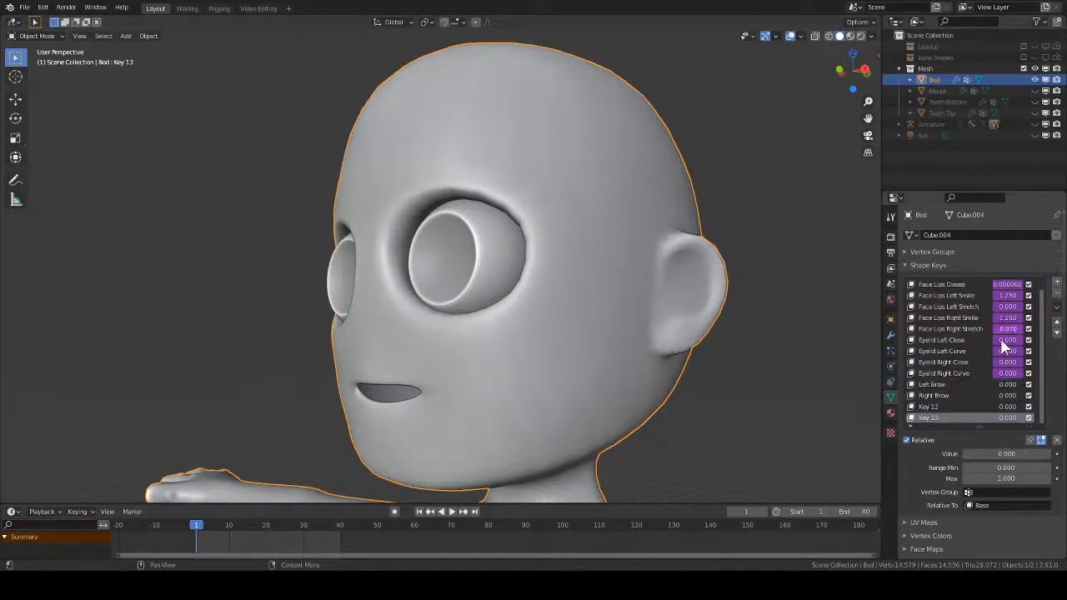
left_click(950, 405)
- Rename the Left Brow shape key as Left Brow up and the Right Brow shape key as Right Brow up
double_click(960, 384)
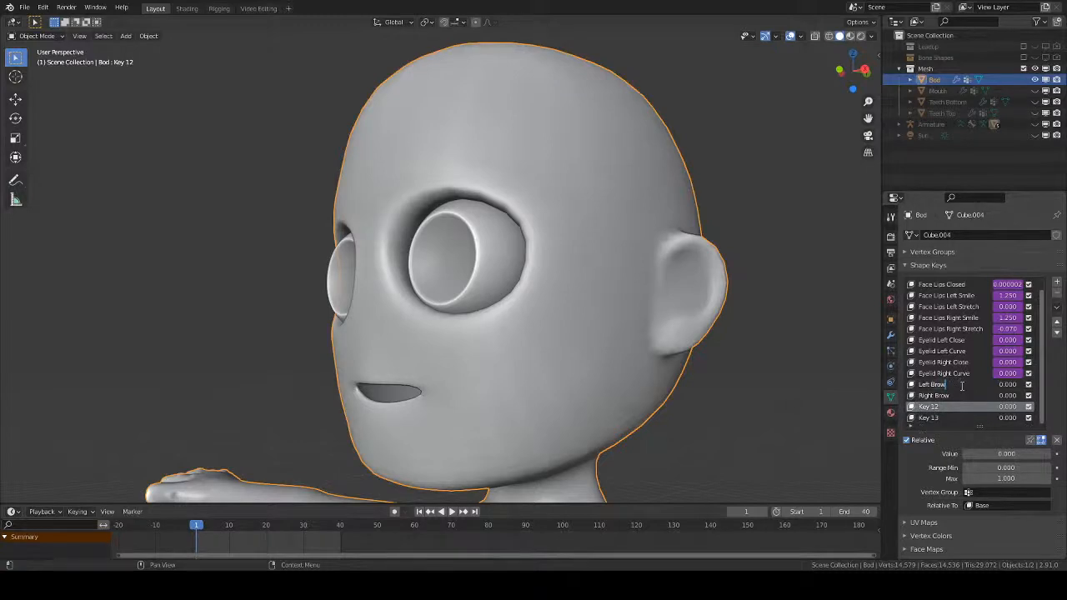
type("up")
key("Return")
left_click(968, 396)
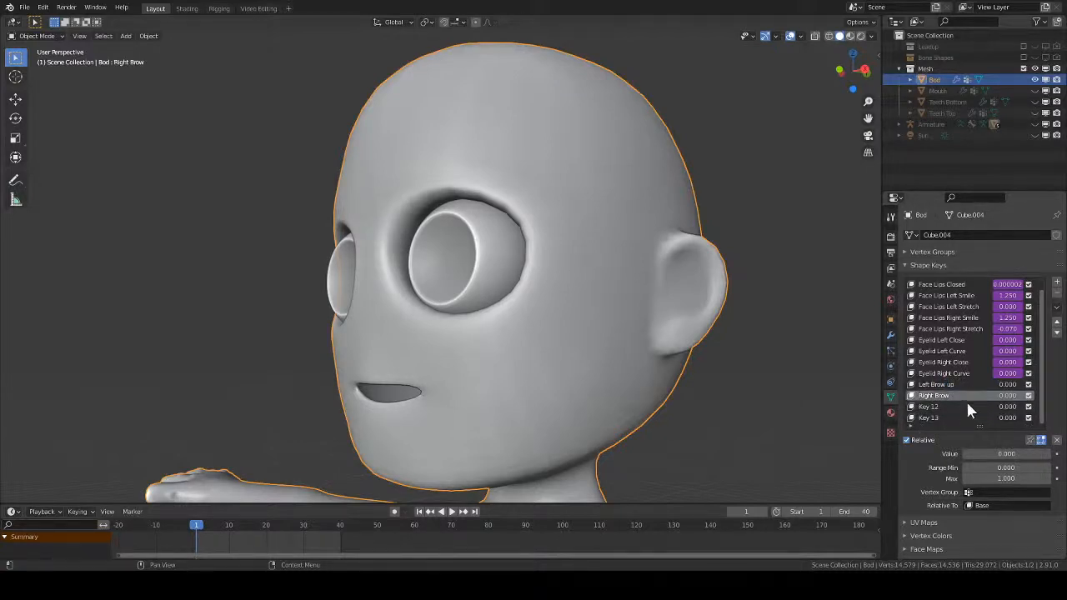
double_click(958, 396)
type("up")
key("Return")
- Rename the Key 12 shape key as Left Brow down
key("Delete")
key("Delete")
key("Delete")
key("Delete")
type("Left Brow down")
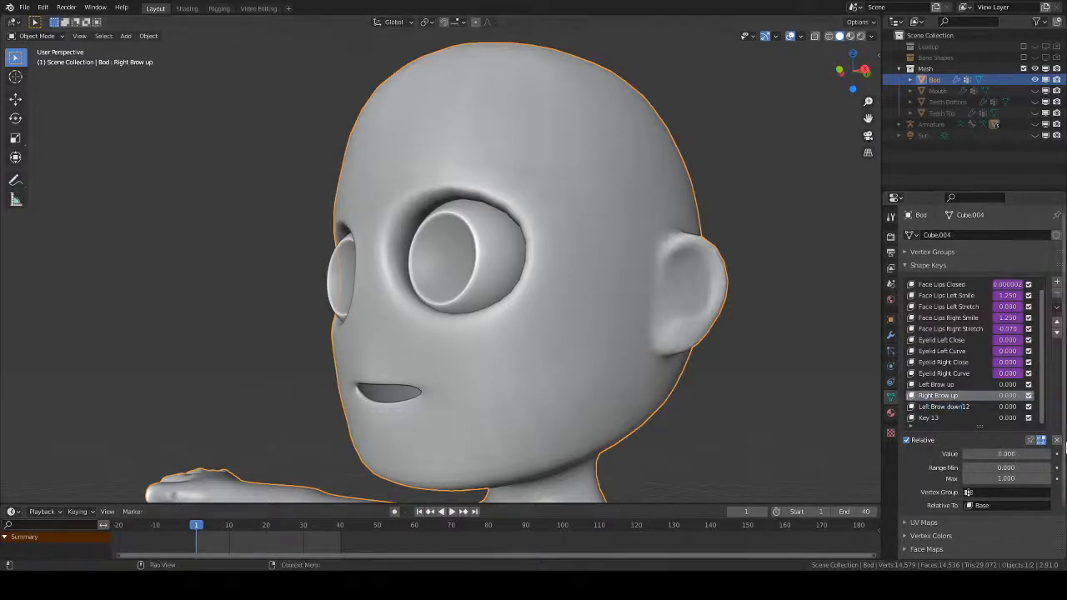
left_click(976, 409)
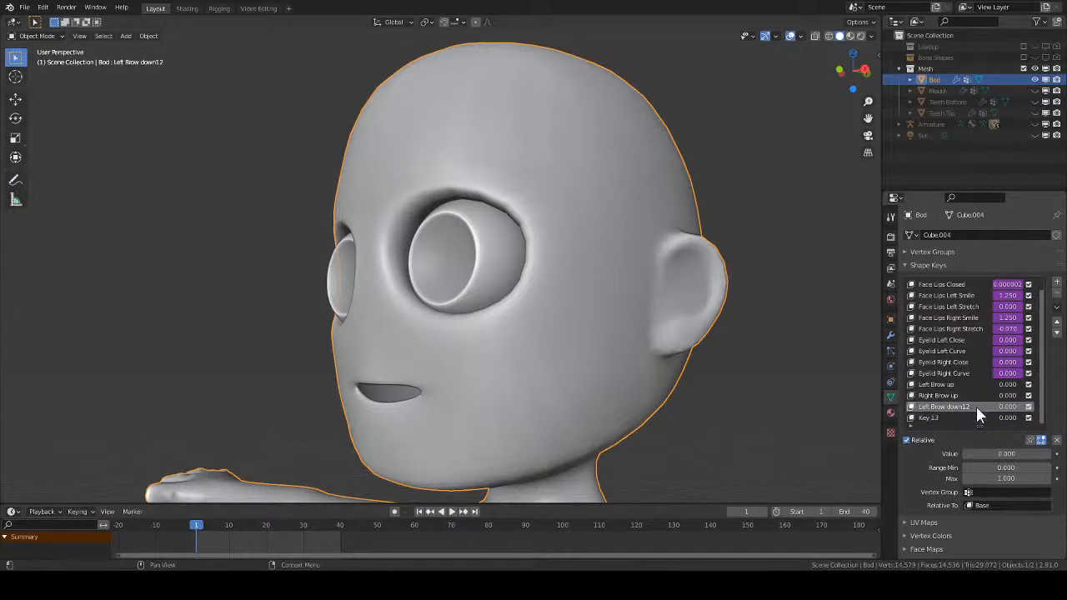
double_click(976, 408)
left_click_drag(973, 408, 965, 410)
key("BackSpace")
key("Return")
- Rename the Key 13 shape key as Right Brow down
type("Right")
key("Delete")
key("Delete")
type("Brow Down")
key("BackSpace")
key("BackSpace")
key("BackSpace")
key("BackSpace")
key("BackSpace")
type("down")
key("Return")
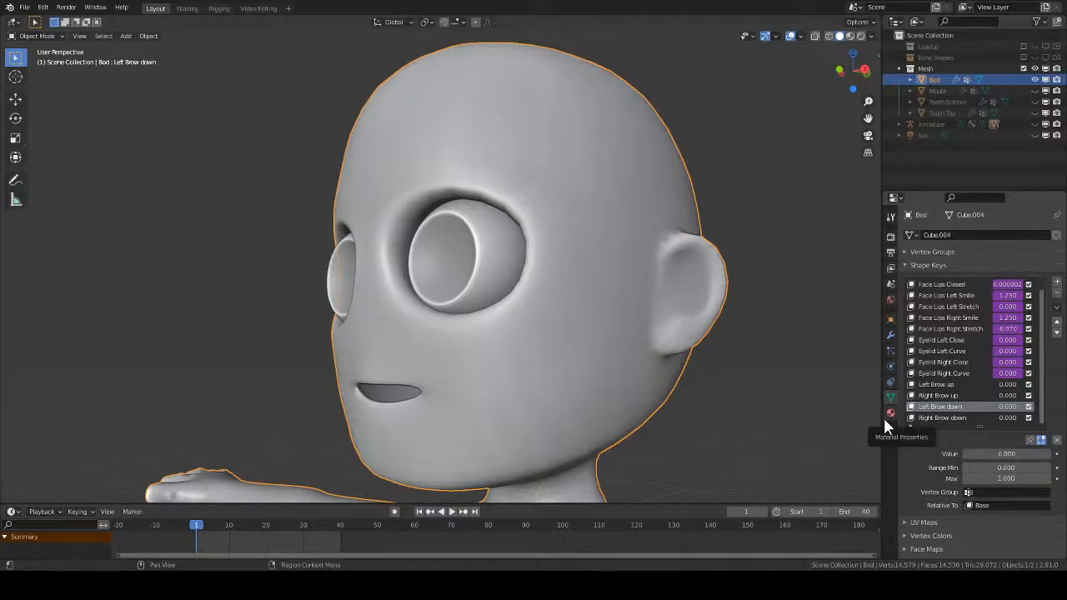
- Set the Left Brow down shape key's value to 1.000 and enter Edit Mode on the body
middle_click_drag(541, 301, 560, 391)
scroll(581, 384, "up", 3)
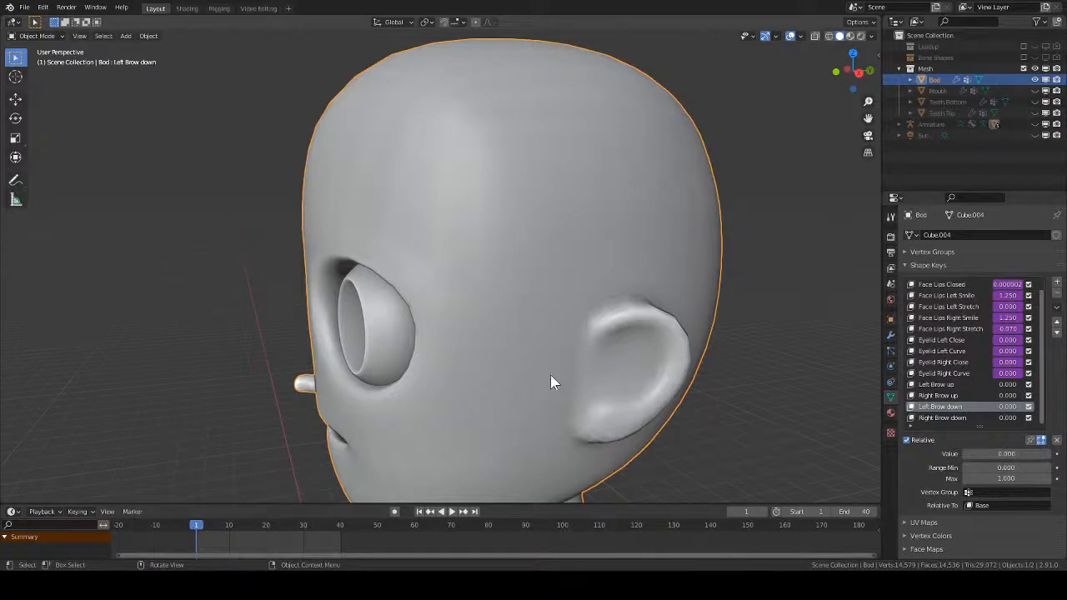
middle_click_drag(550, 382, 750, 391)
left_click_drag(1007, 406, 1048, 415)
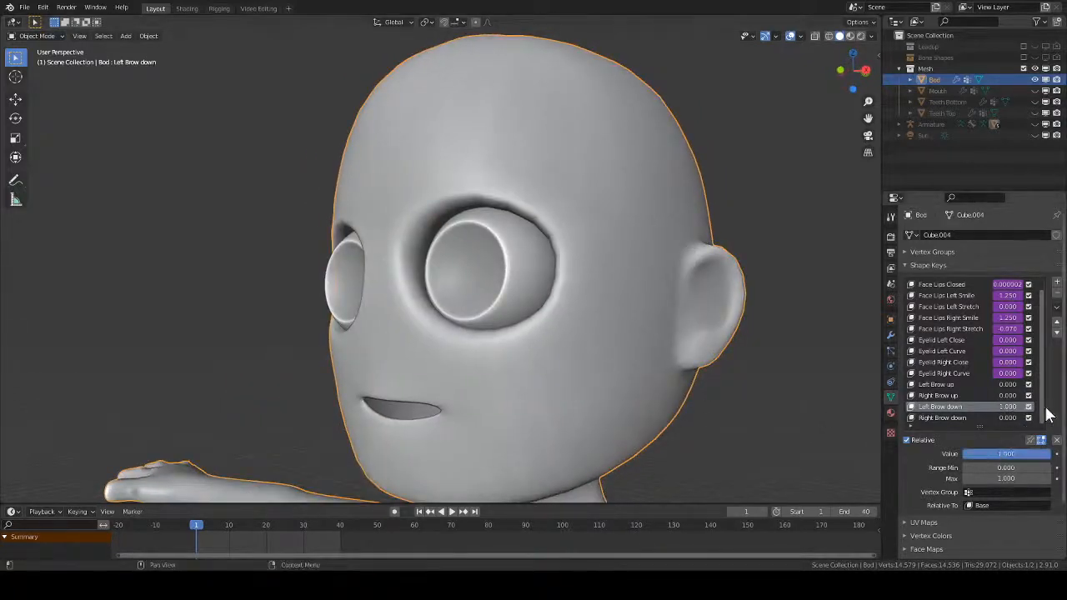
key("Tab")
- Select the vertices just above the middle of the character's left eye and try to move them down in side view
middle_click_drag(606, 360, 481, 248)
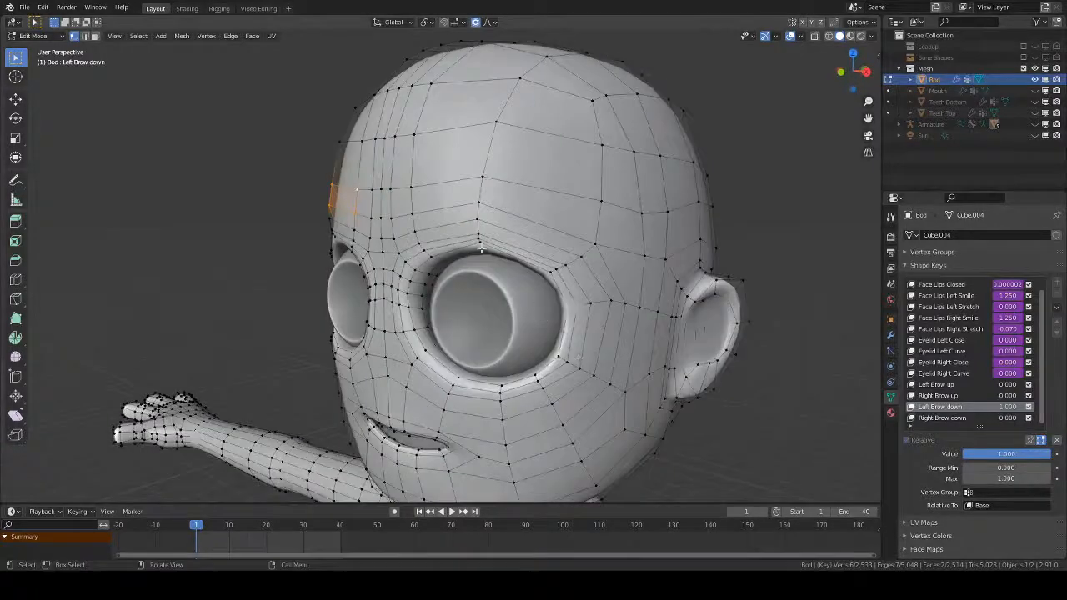
left_click(481, 246)
key("KP_3")
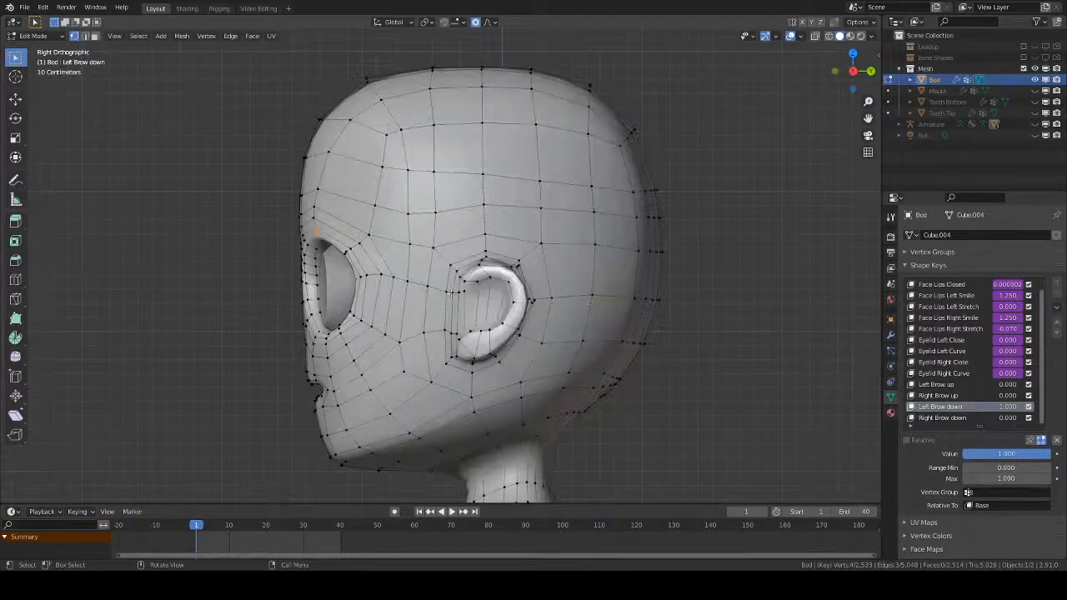
key("g")
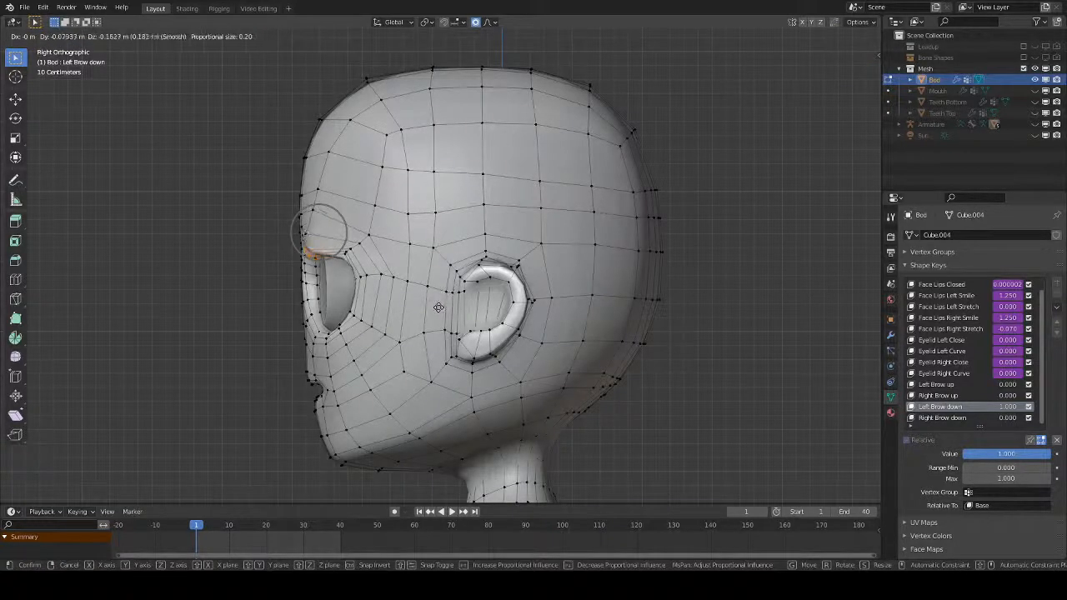
left_click(444, 304)
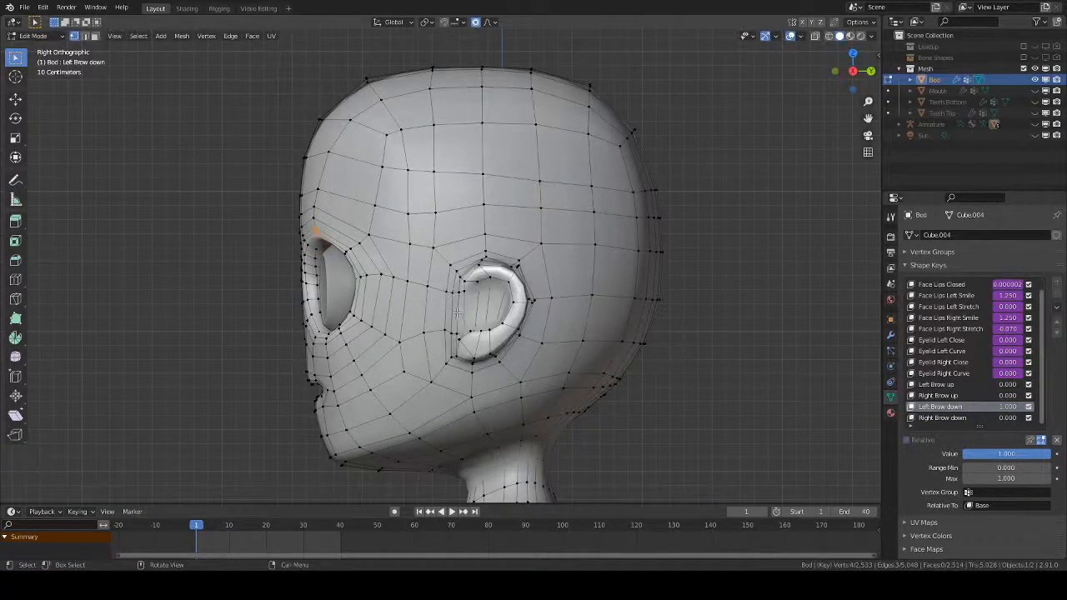
- Extend the selection to the inner end of the left brow and try lowering it with proportional editing
middle_click_drag(457, 312, 452, 275)
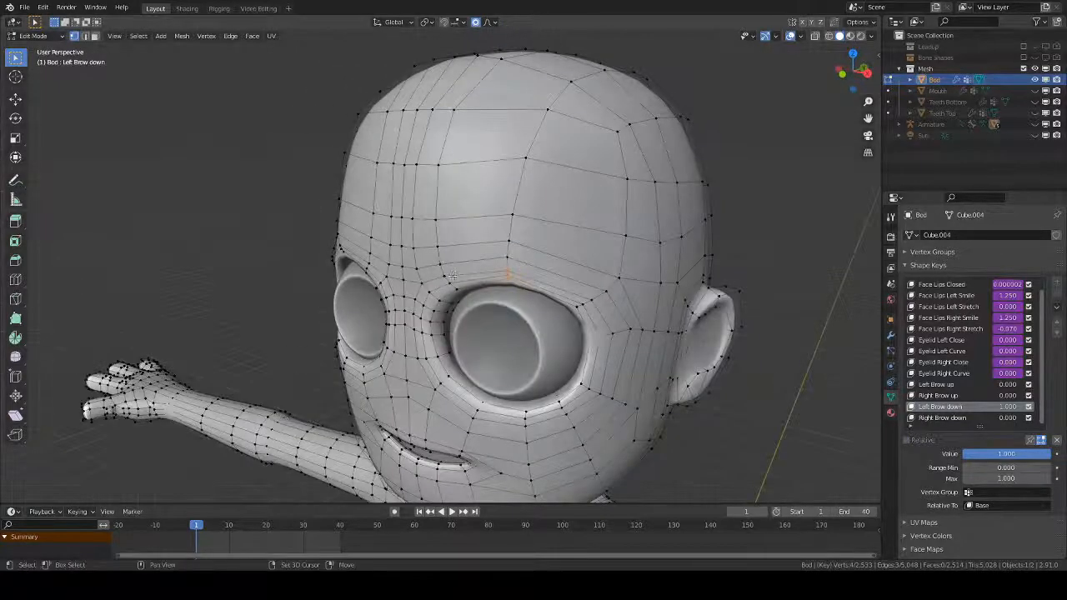
left_click(450, 275, "shift")
middle_click_drag(590, 323, 575, 337)
key("g")
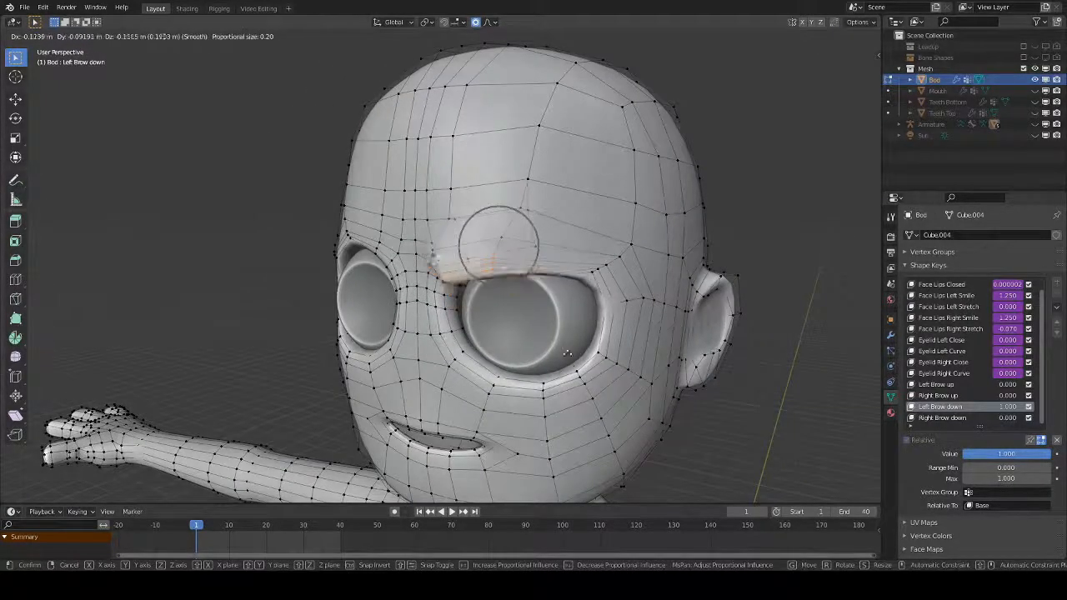
right_click(592, 331)
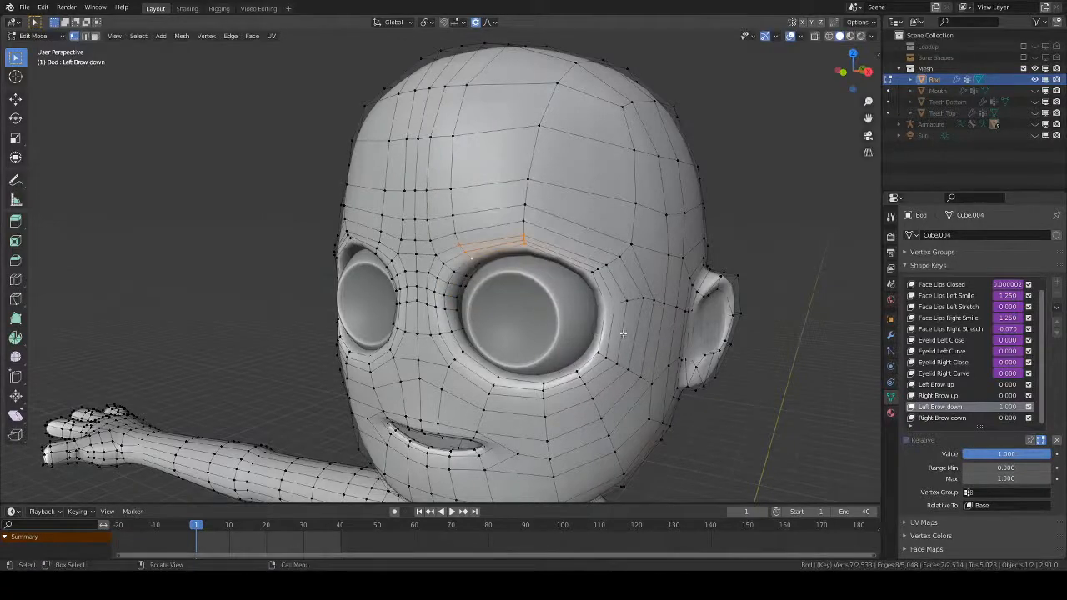
- Add the upper left-brow vertices to the selection and move it -0.05 m in Y and -0.1 m in Z with proportional editing at size 0.20
left_click(460, 236, "shift")
left_click(525, 222, "shift")
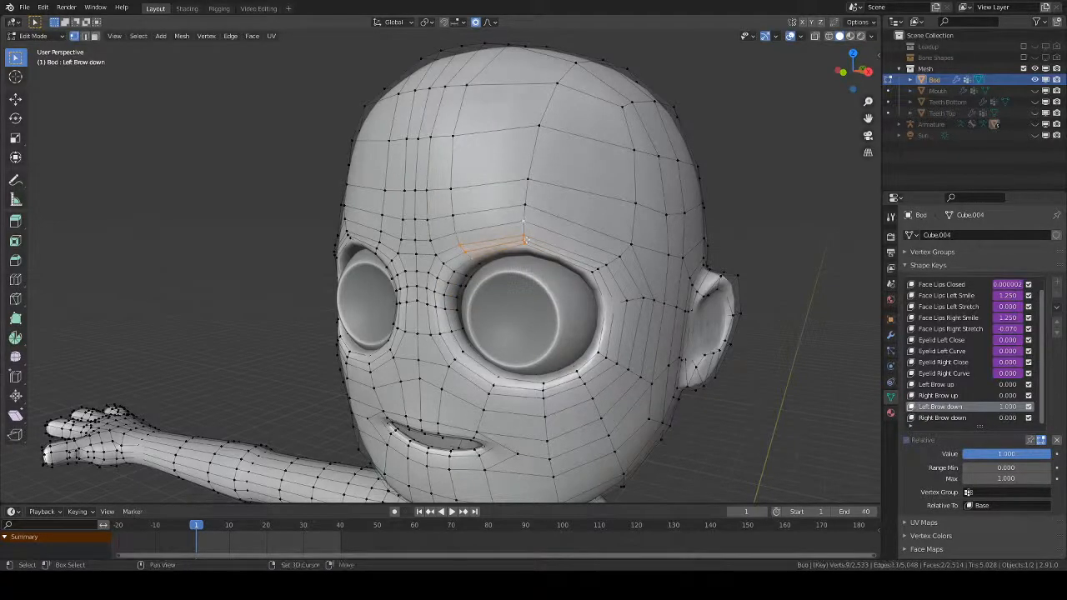
key("KP_3")
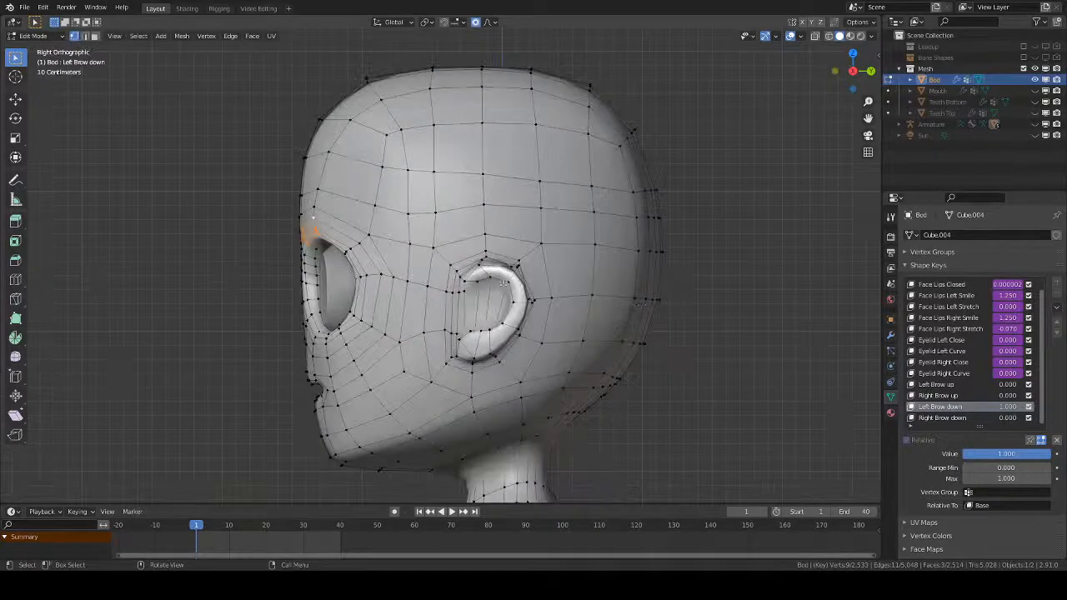
key("g")
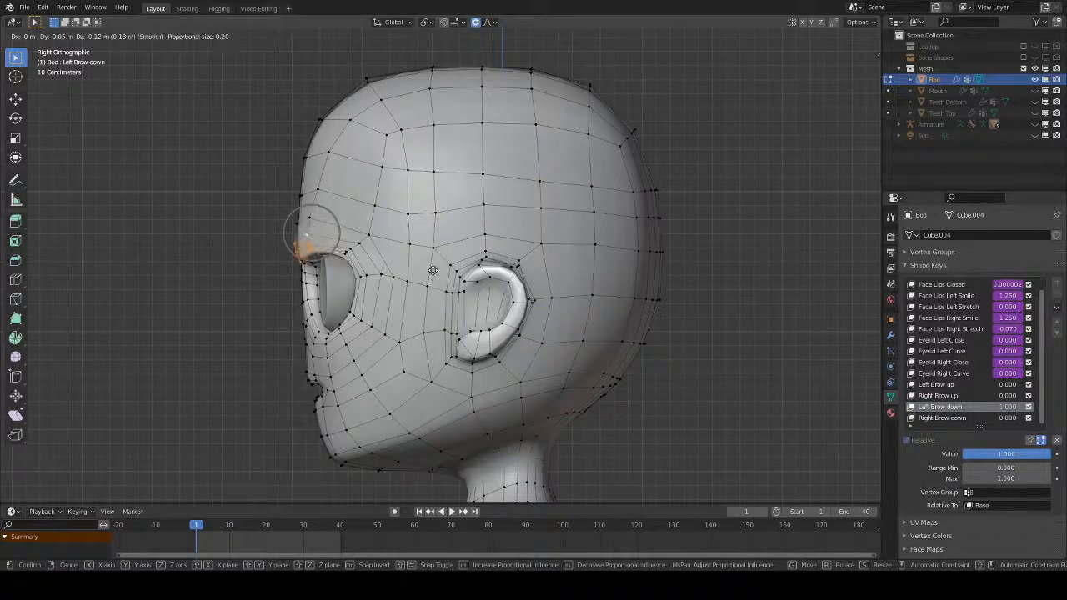
left_click(425, 268)
key("g")
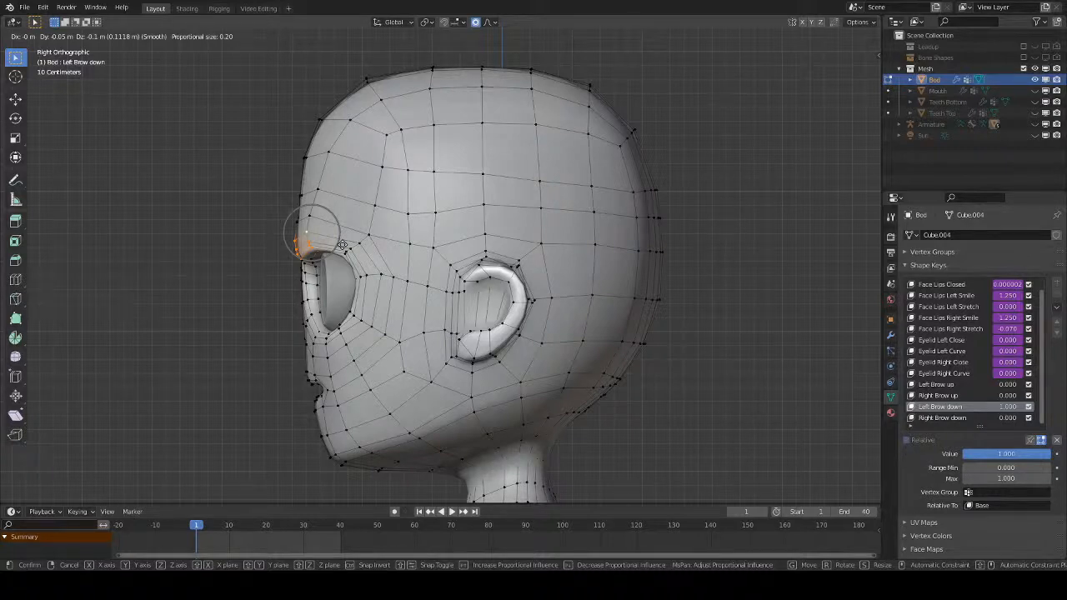
left_click(341, 244)
- Check the lowered left brow from the front and return to Object Mode
middle_click_drag(341, 244, 464, 234)
scroll(464, 234, "down", 1)
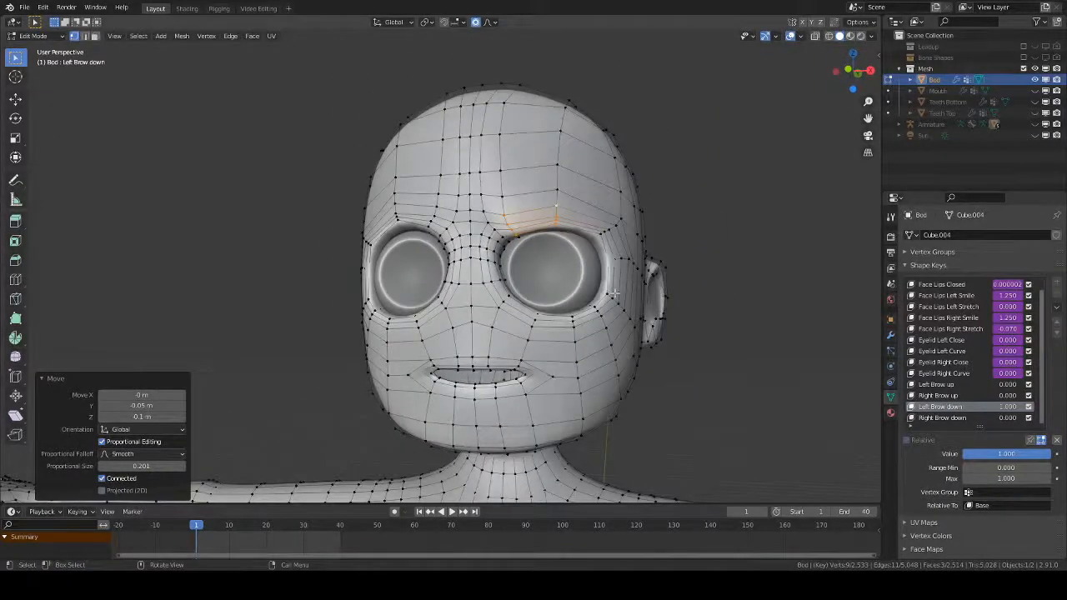
middle_click_drag(631, 296, 629, 343)
key("Tab")
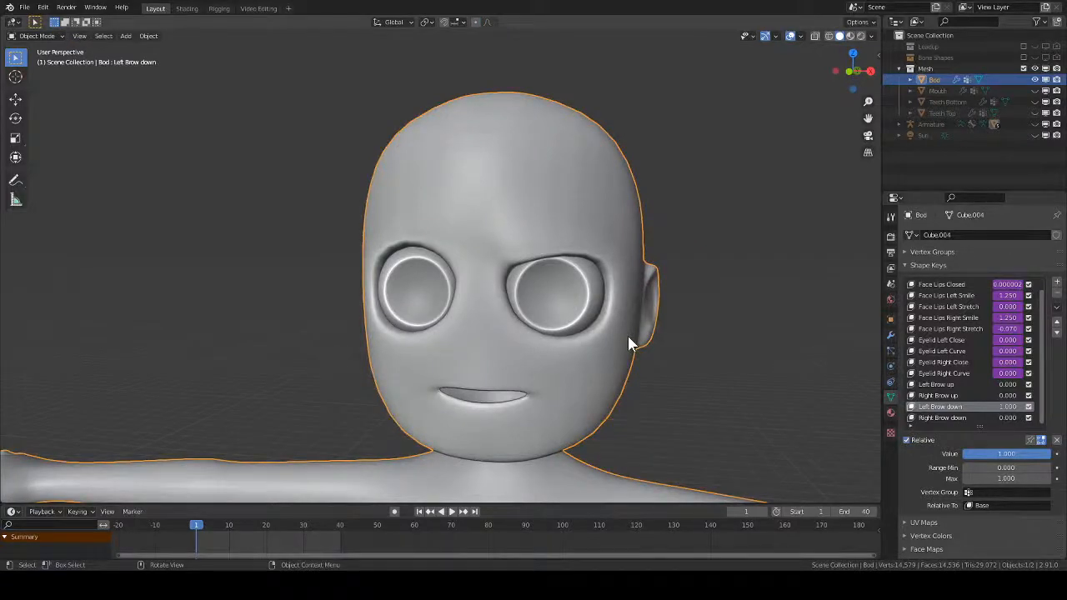
- Unhide all hidden objects and put the armature in Pose Mode
key("ctrl+Tab")
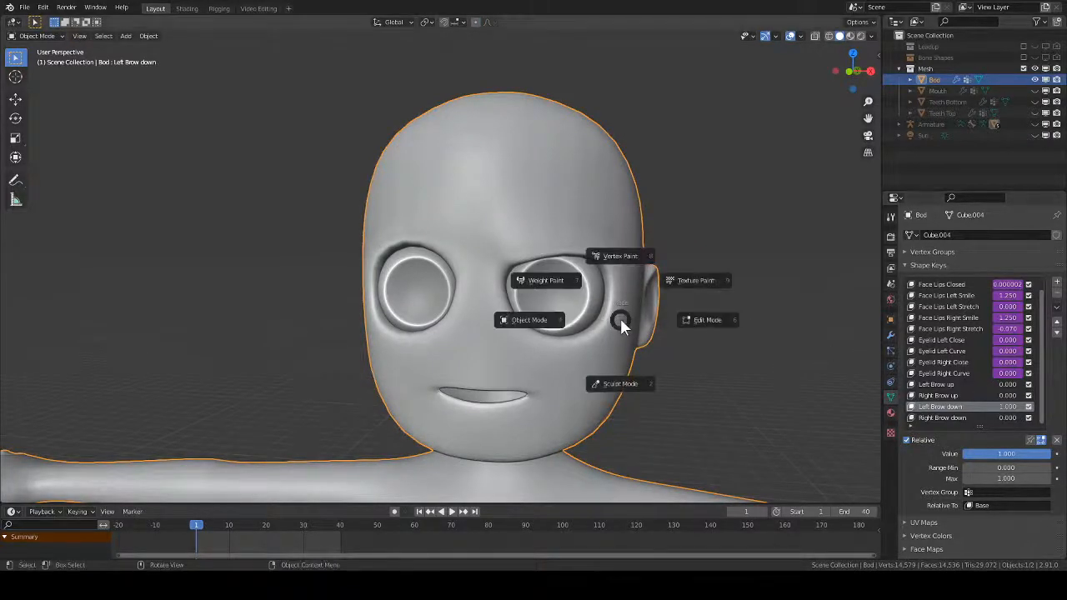
left_click(551, 345)
key("alt+h")
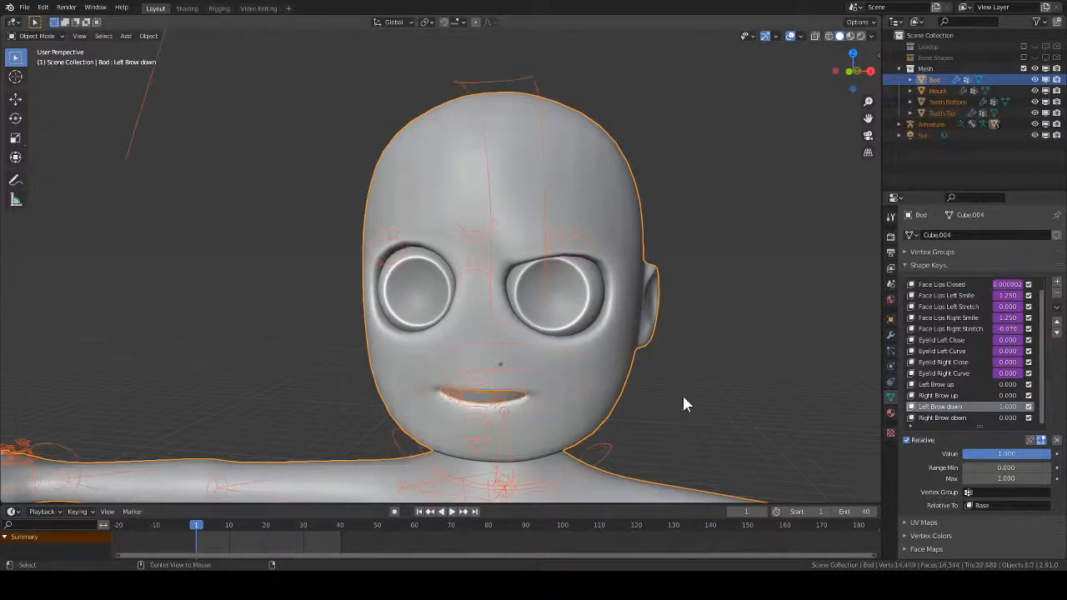
left_click(600, 445)
key("ctrl+Tab")
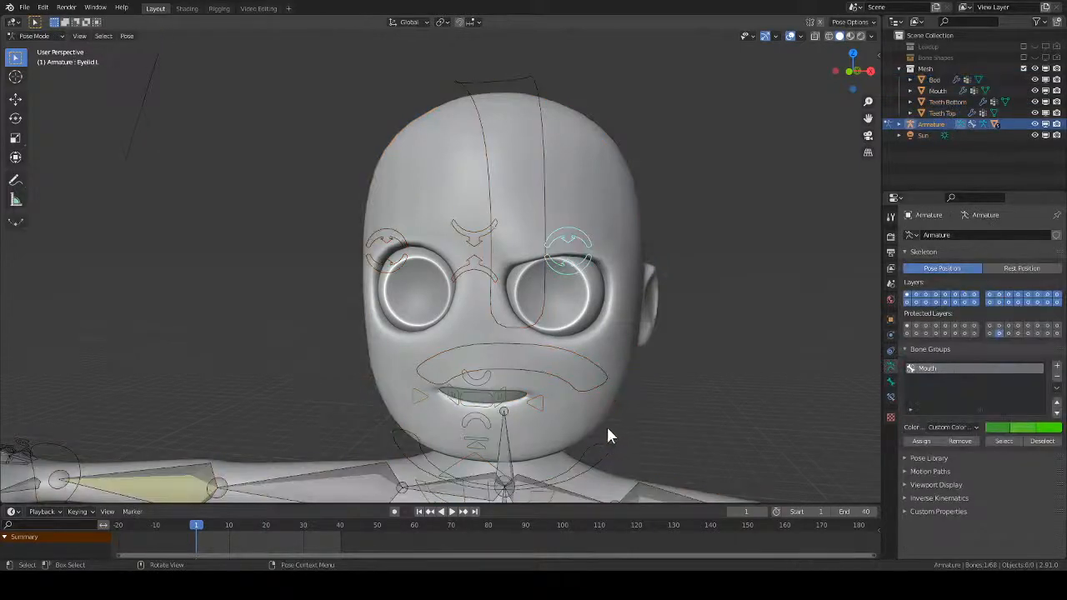
- Lower the left eyelid control by about 0.13 m to test it against the lowered brow
left_click(584, 275)
key("g")
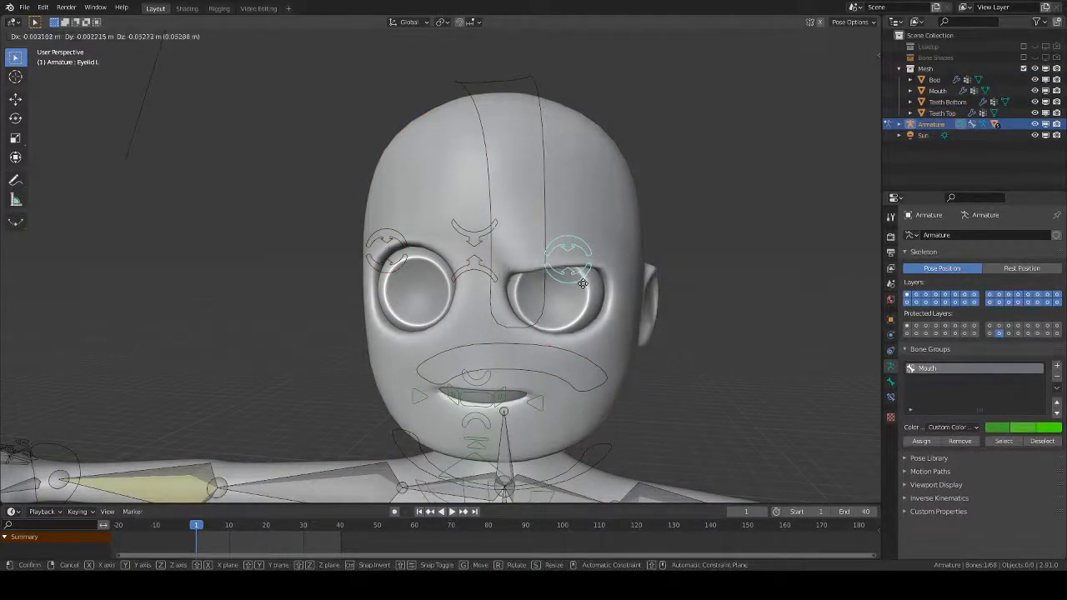
left_click(581, 293)
middle_click_drag(580, 293, 703, 330)
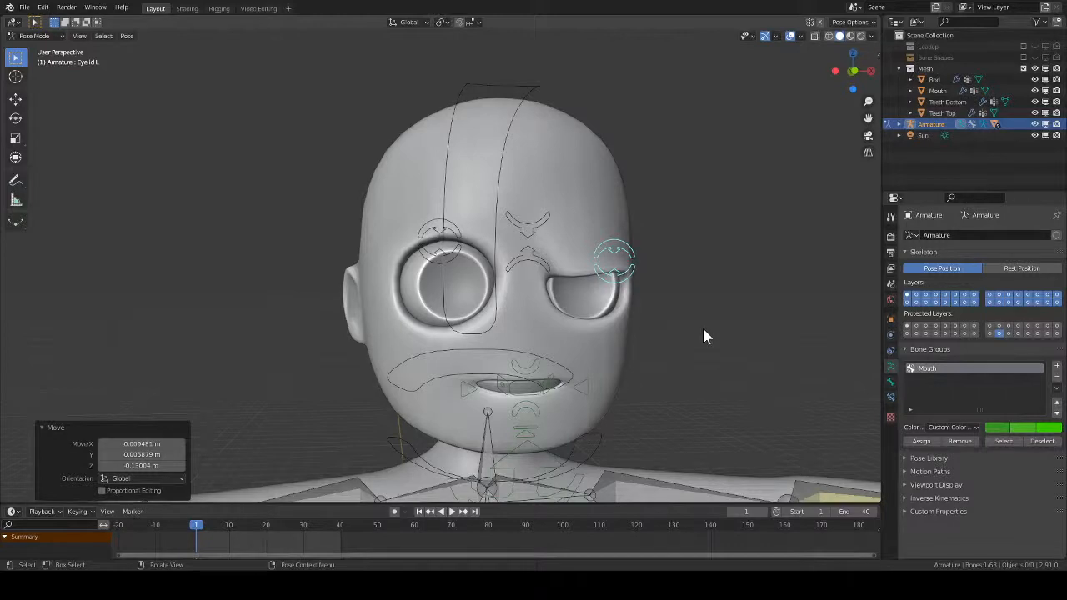
- Try further lowered and raised positions of the left eyelid control from several angles, and undo its move
key("g")
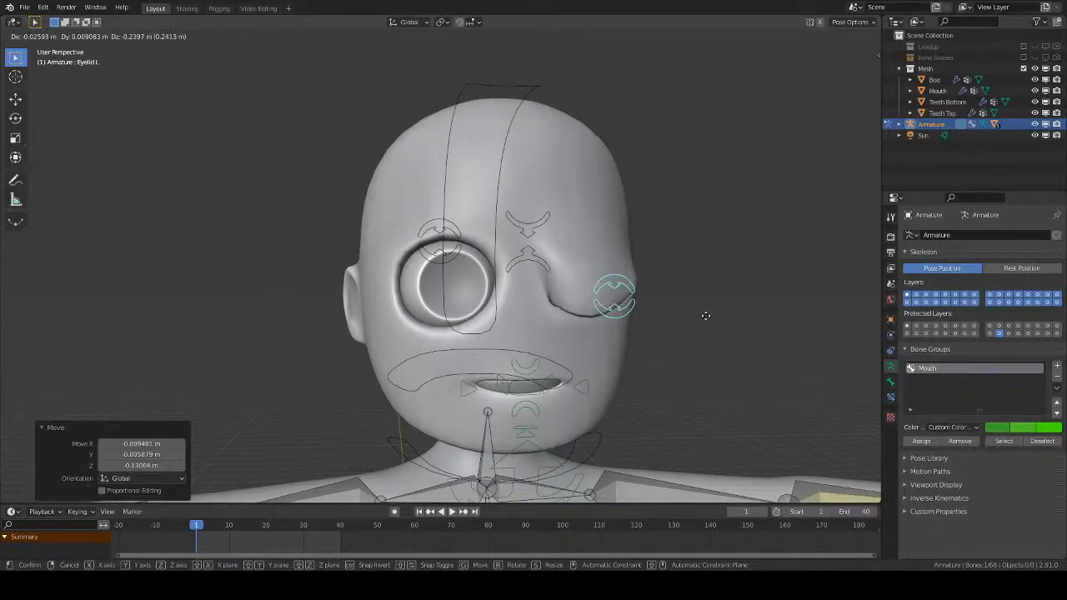
right_click(714, 300)
middle_click_drag(714, 300, 673, 296)
key("g")
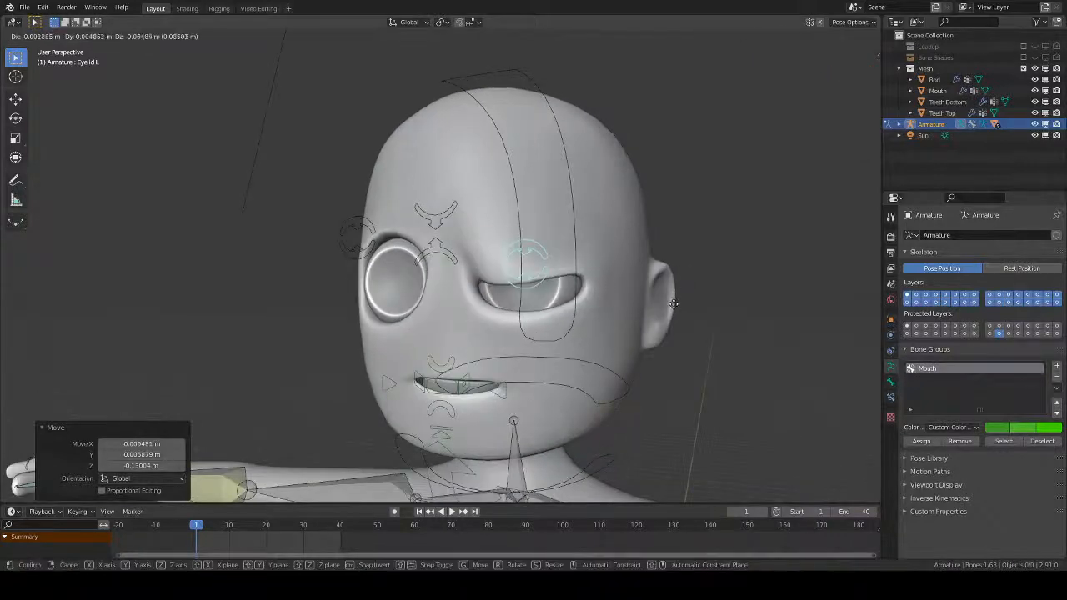
right_click(677, 324)
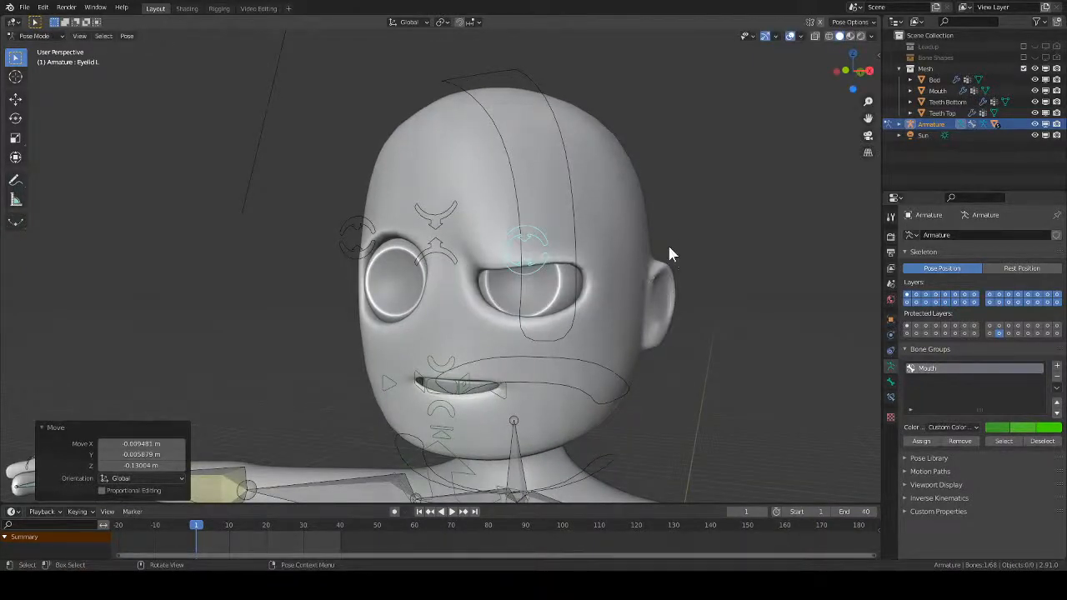
middle_click_drag(669, 253, 658, 274)
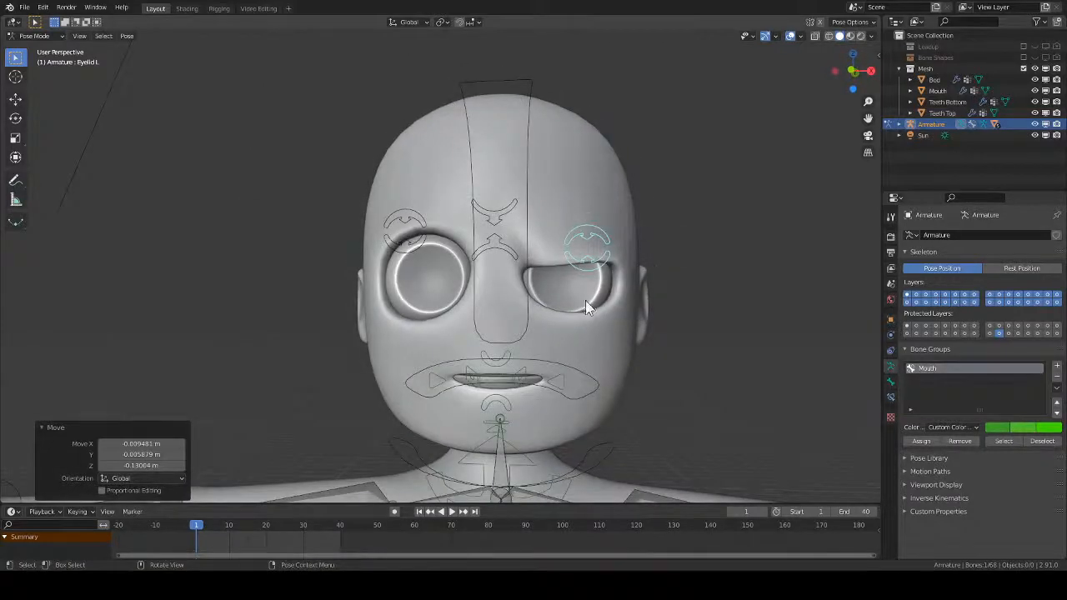
key("g")
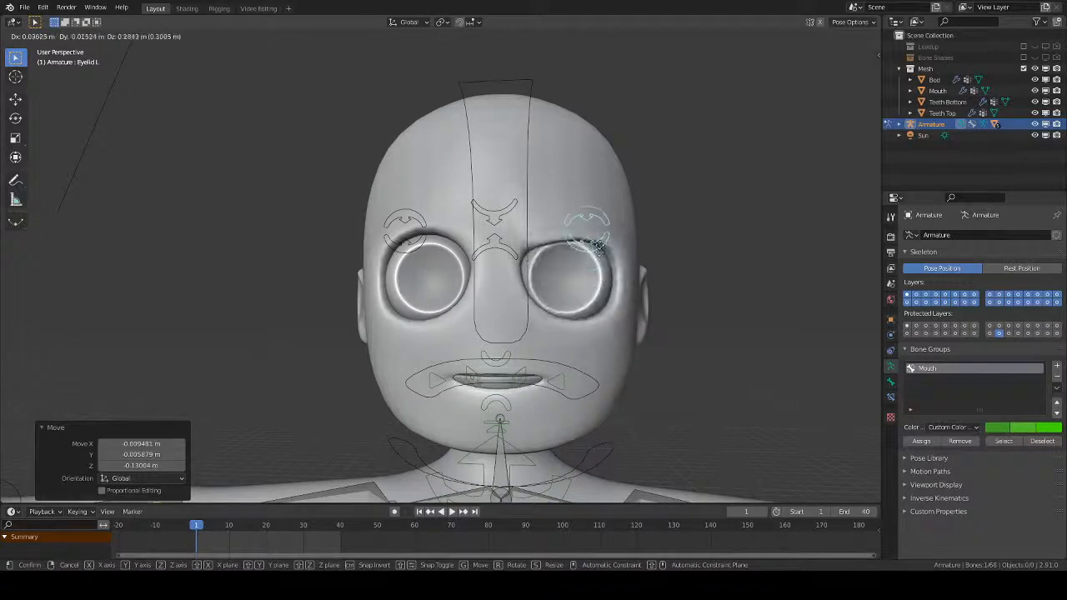
right_click(658, 287)
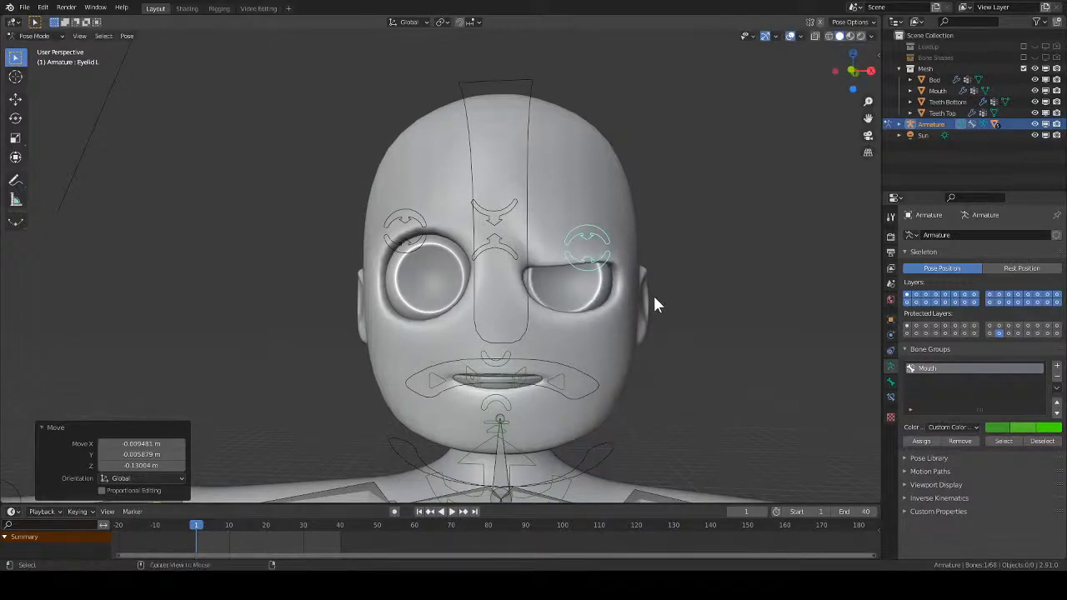
key("ctrl+z")
- Return to Edit Mode on the body, reset the Left Brow down value to 0.000, and select the Right Brow down shape key
key("ctrl+Tab")
left_click(569, 336)
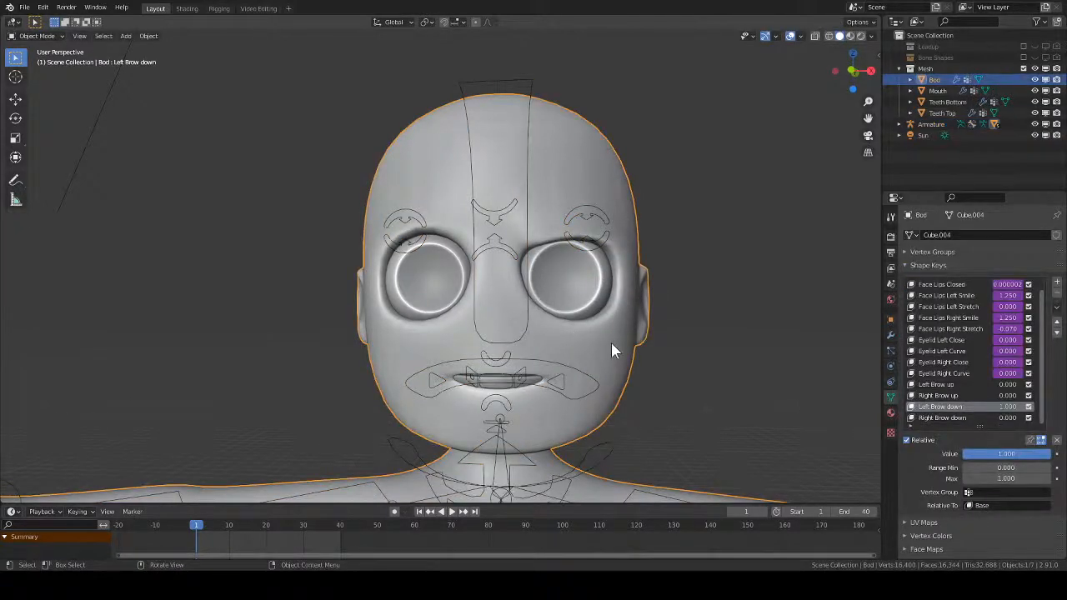
key("Tab")
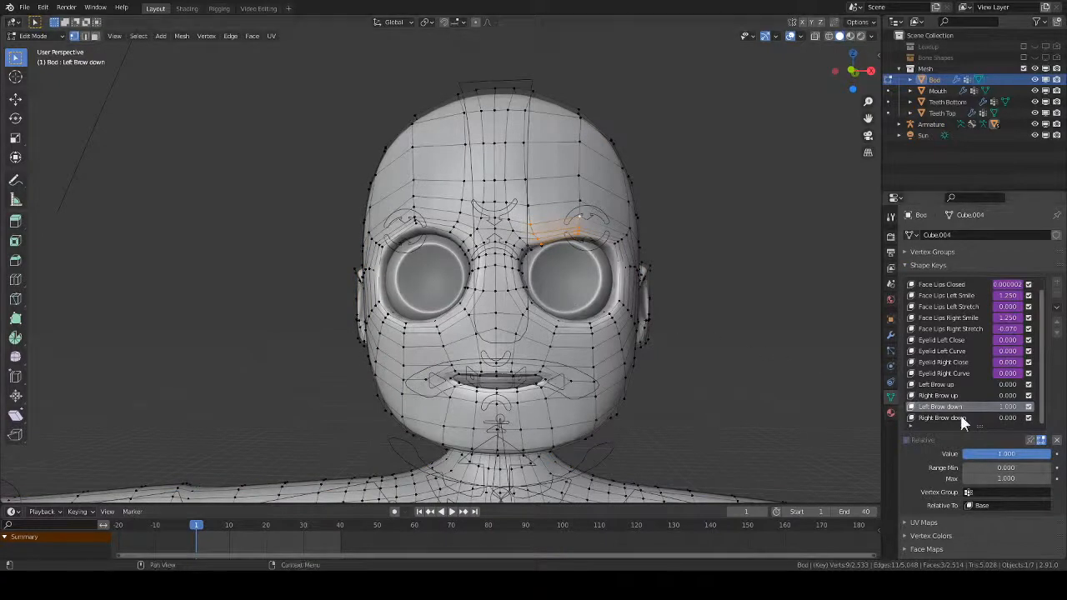
left_click_drag(1021, 457, 966, 457)
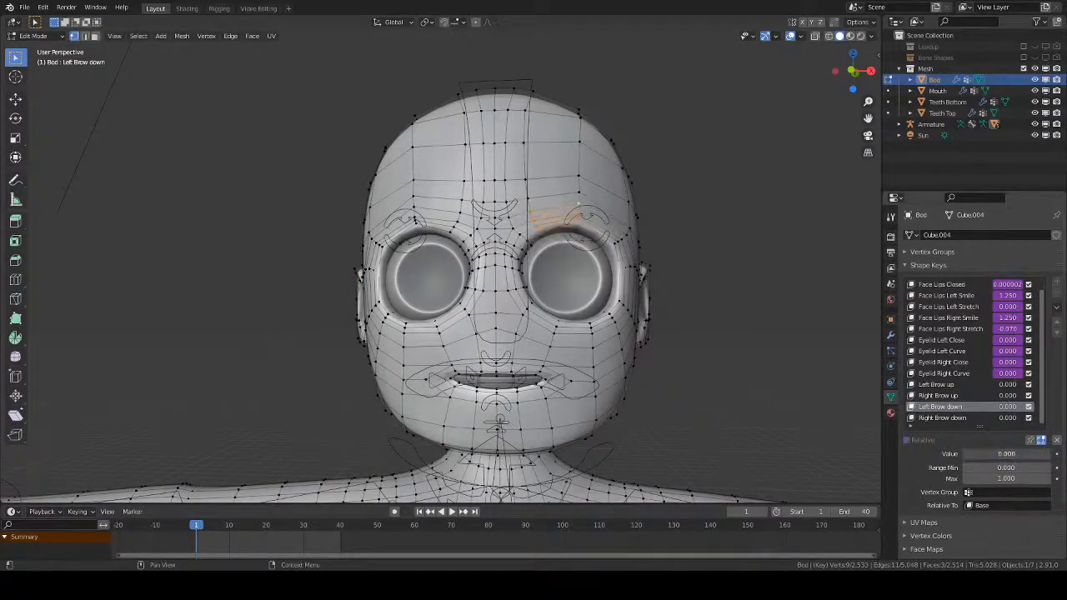
left_click(964, 416)
- Reduce the selection to the right brow's vertices and extend it with its mirror so both brow patches are selected
scroll(440, 267, "up", 2)
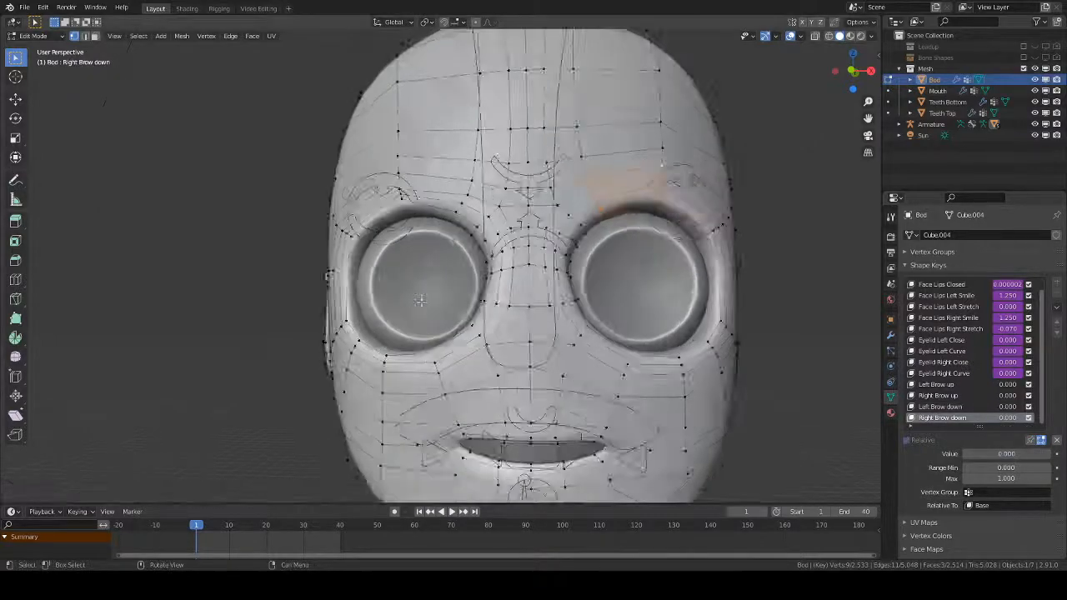
scroll(420, 300, "up", 2)
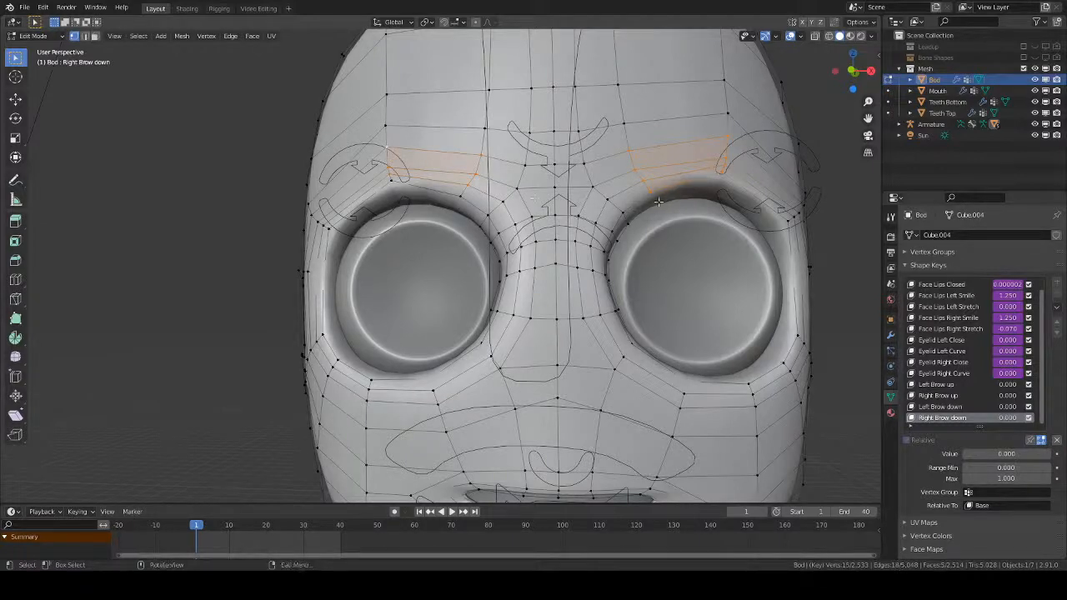
key("c")
mouse_move(733, 125)
middle_mouse_down()
mouse_move(742, 135)
mouse_move(720, 171)
mouse_move(631, 158)
middle_mouse_up()
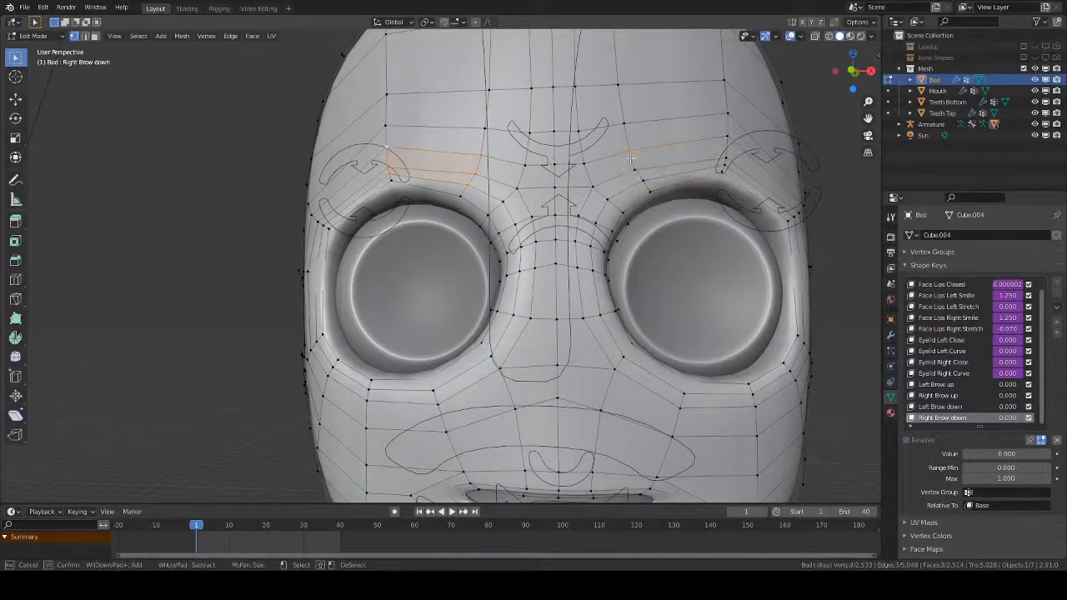
key("Escape")
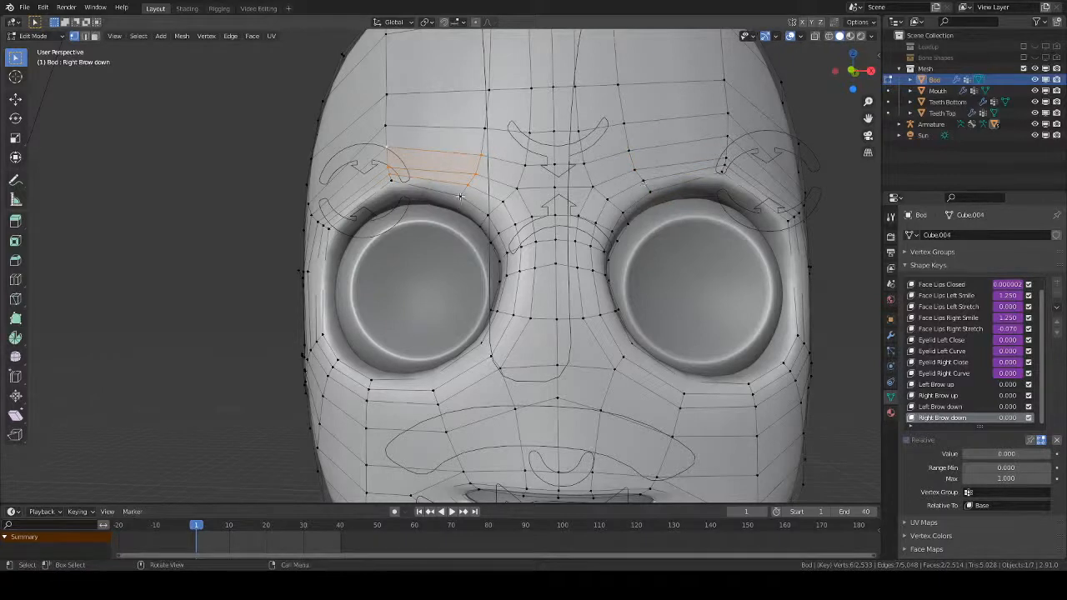
key("ctrl+shift+m")
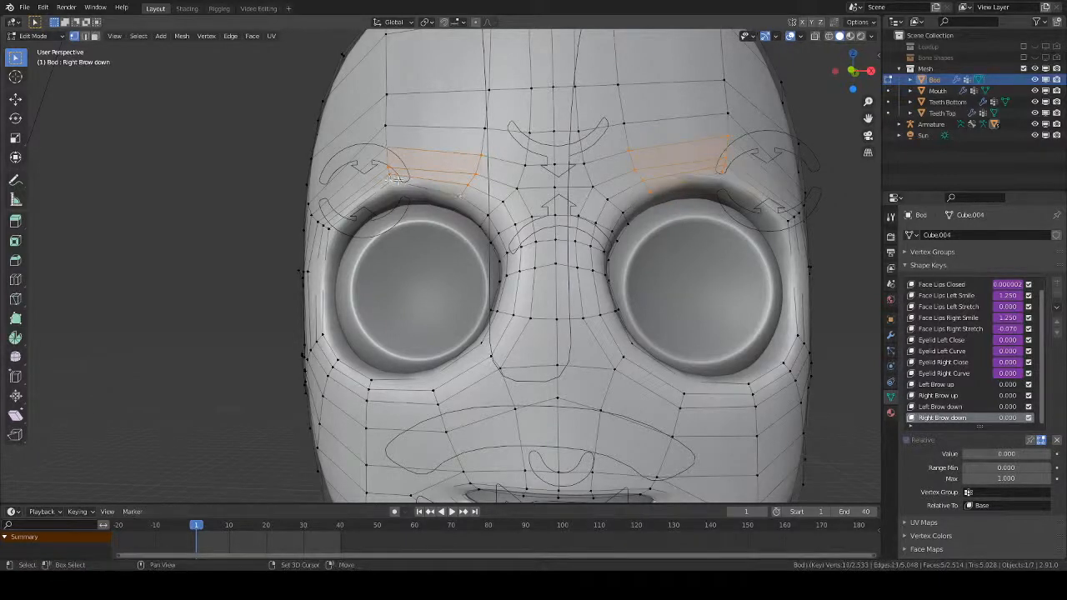
- Deselect the left brow's vertices and try to move the right brow's vertices in the left orthographic view
key("c")
mouse_move(631, 153)
middle_mouse_down()
mouse_move(643, 175)
mouse_move(715, 148)
mouse_move(746, 154)
middle_mouse_up()
key("Escape")
key("ctrl+KP_3")
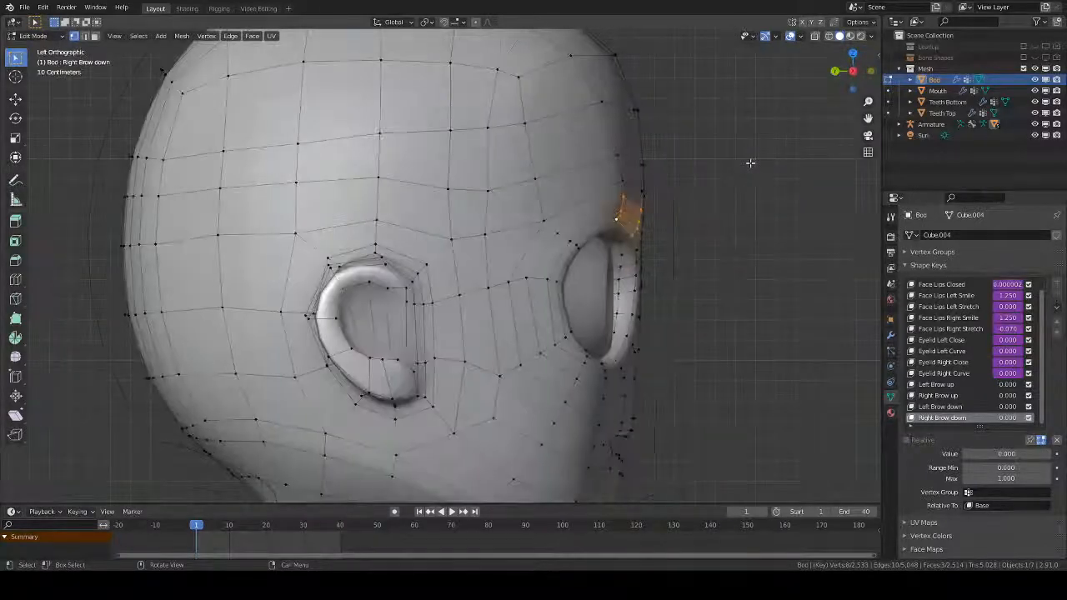
scroll(627, 249, "up", 2)
key("g")
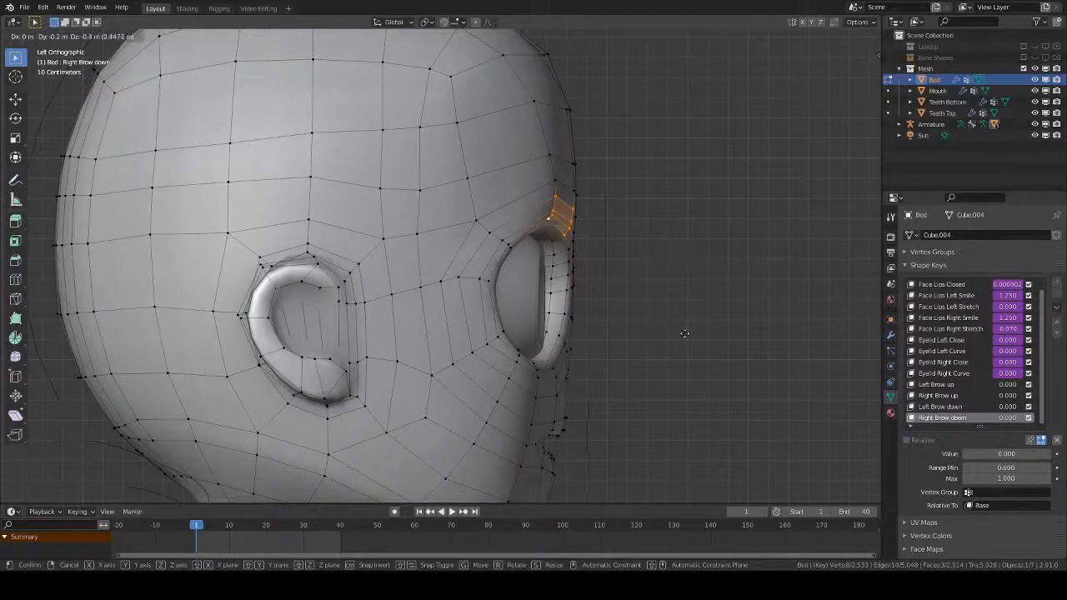
left_click(650, 255)
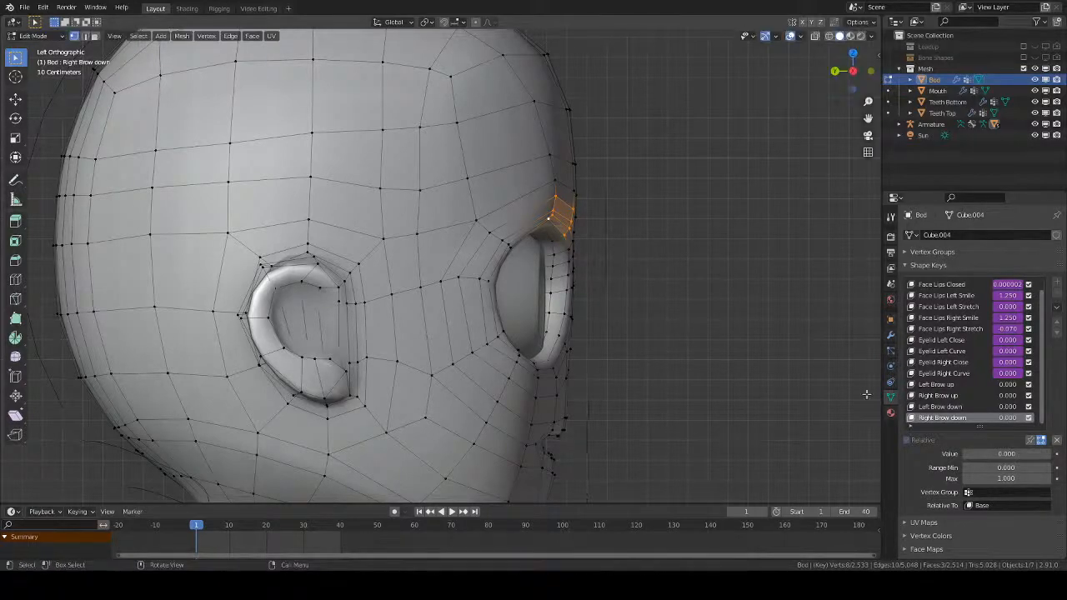
- Set Right Brow down to 1.000 and move the right brow's vertices about -0.05 m in Y and -0.1 m in Z
left_click_drag(992, 454, 1052, 461)
key("g")
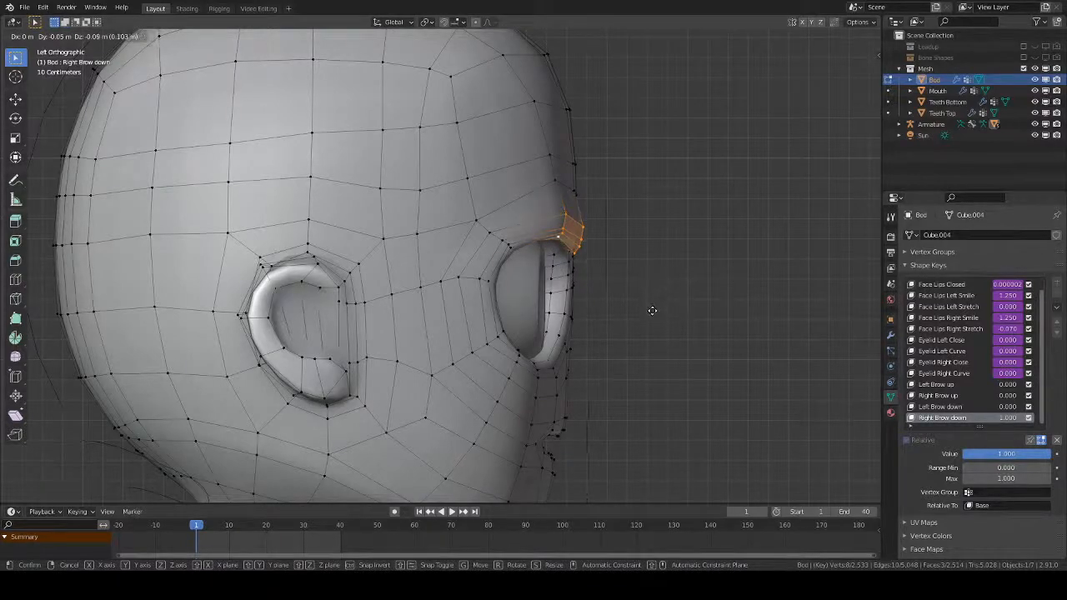
left_click(652, 319)
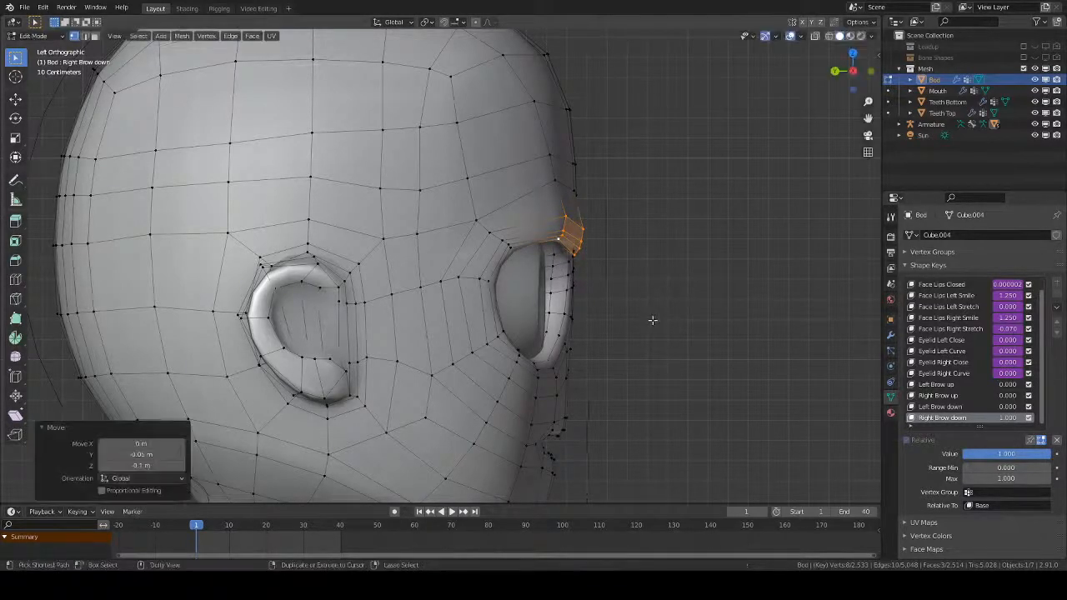
middle_click_drag(686, 316, 548, 310)
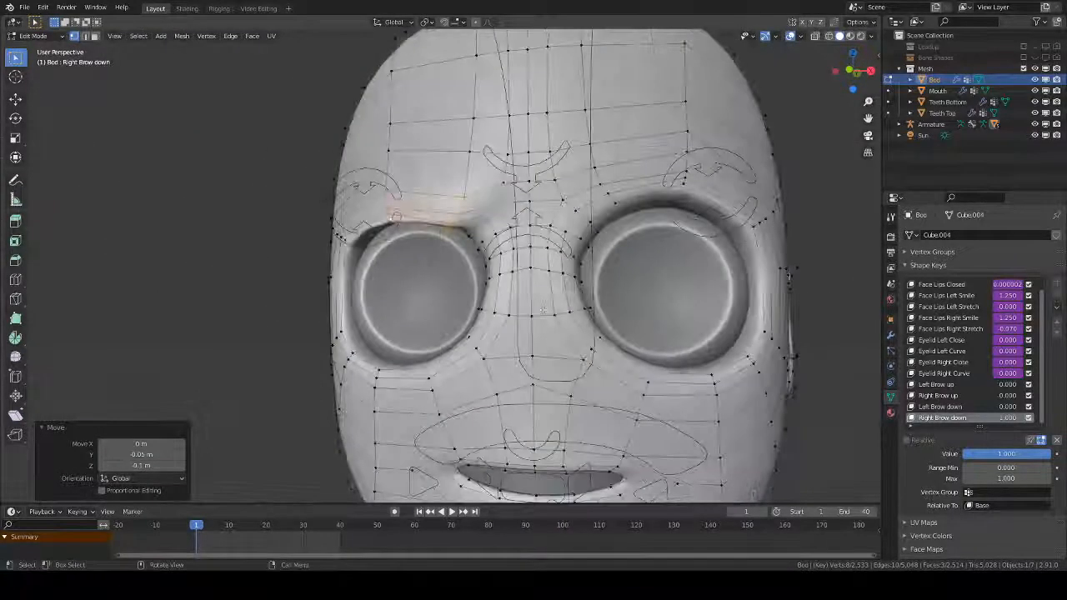
- Return to Object Mode, set Left Brow down to 1.000 and view both lowered brows together
key("Tab")
scroll(546, 313, "down", 4)
left_click_drag(1007, 407, 1033, 407)
mouse_move(577, 323)
middle_mouse_down()
mouse_move(562, 339)
mouse_move(573, 320)
middle_mouse_up()
scroll(562, 338, "down", 2)
scroll(575, 328, "up", 3)
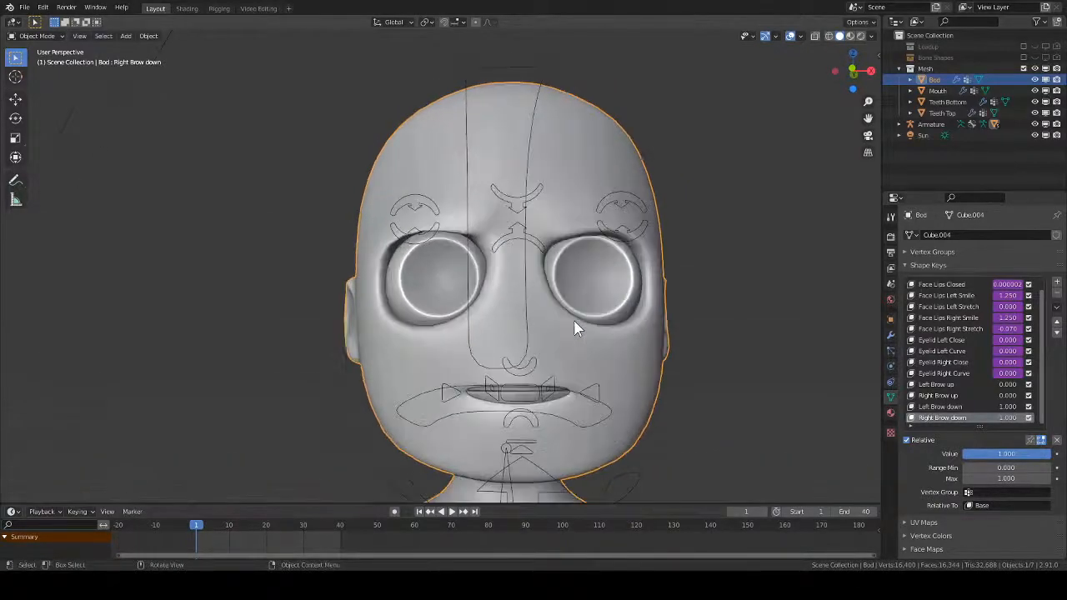
- Return to Edit Mode and undo the right brow's move back to the selection of both brow patches
key("ctrl+z")
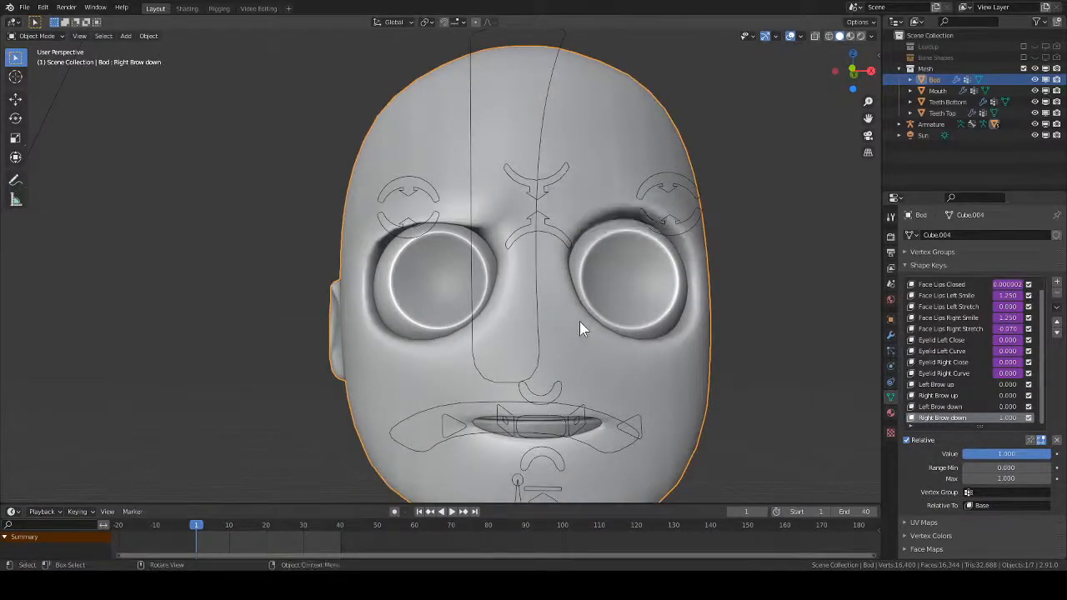
key("ctrl+shift+z")
key("Tab")
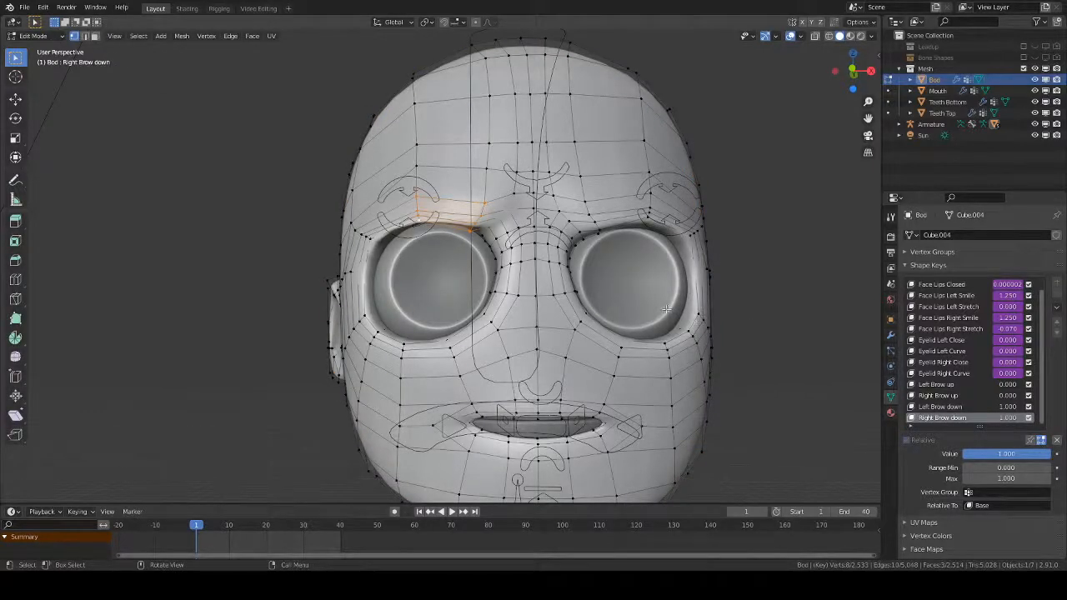
key("ctrl+z")
key("ctrl+z")
key("ctrl+z")
key("ctrl+z")
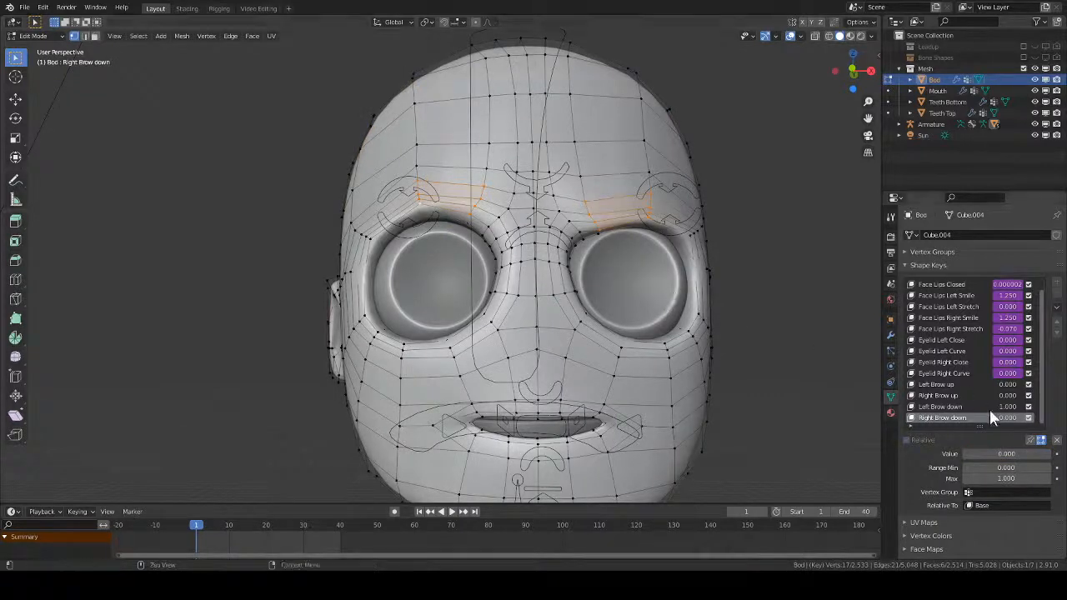
- Set Left Brow down to 0.000 and Right Brow down to 1.000, and enable proportional editing
left_click_drag(1007, 408, 958, 407)
left_click_drag(1020, 417, 1051, 418)
left_click(476, 23)
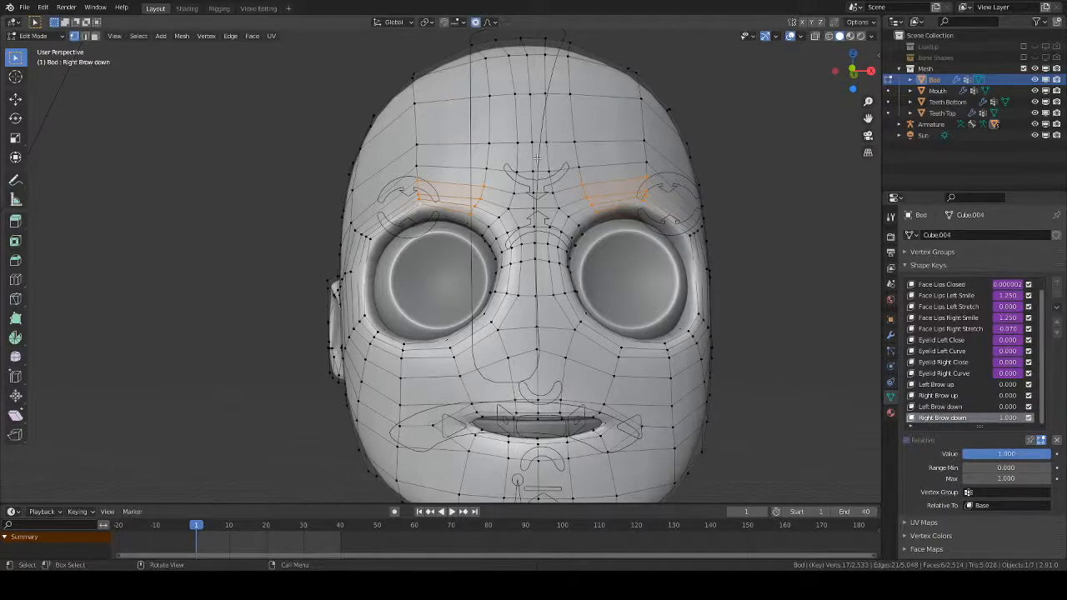
- Deselect the left brow's vertices so only the right brow's vertices stay selected
key("KP_3")
key("ctrl+KP_3")
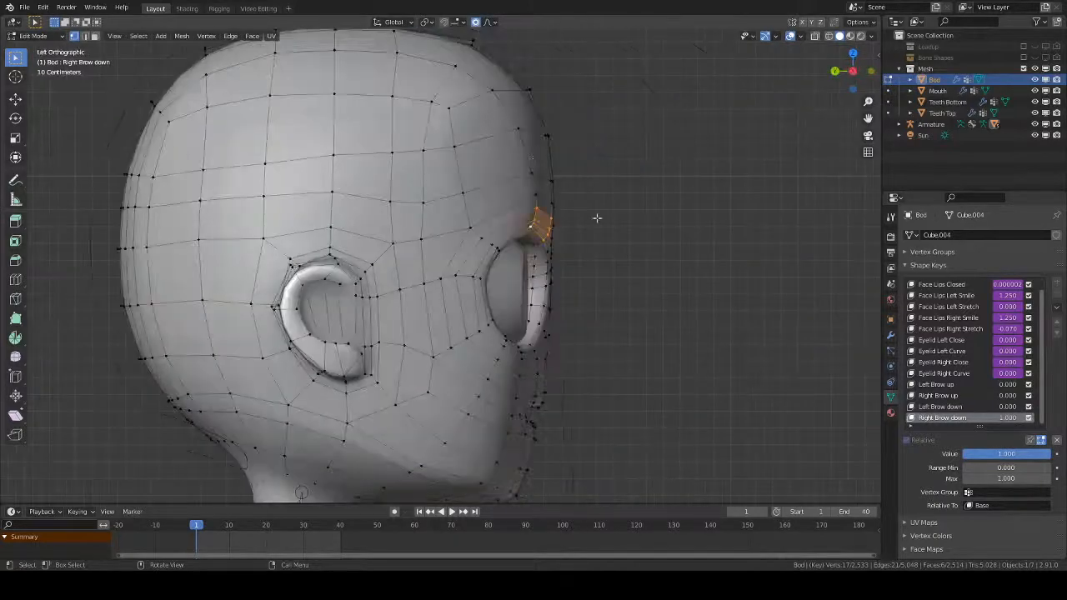
middle_click_drag(639, 259, 576, 253)
key("c")
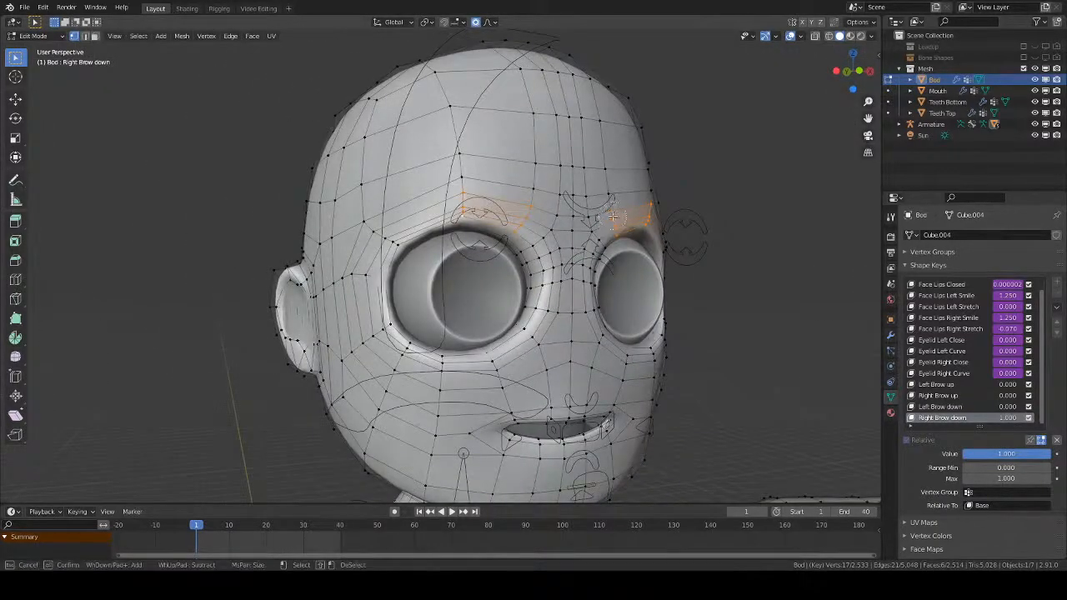
middle_click_drag(639, 229, 652, 204)
right_click(653, 204)
key("KP_9")
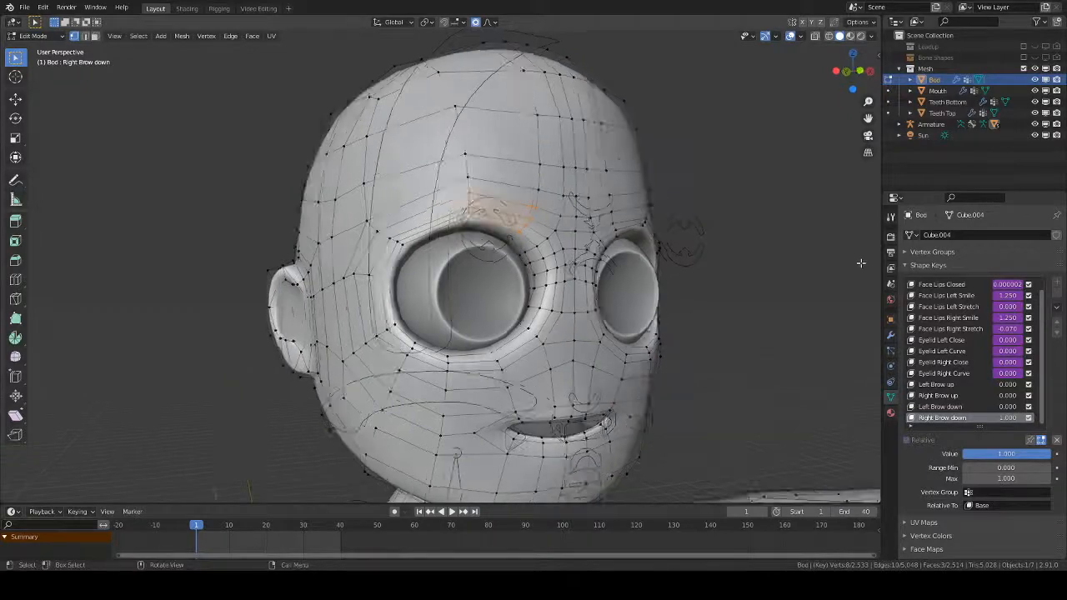
- Move the right brow about -0.05 m in Y and -0.1 m in Z with a proportional size of about 0.20
key("KP_3")
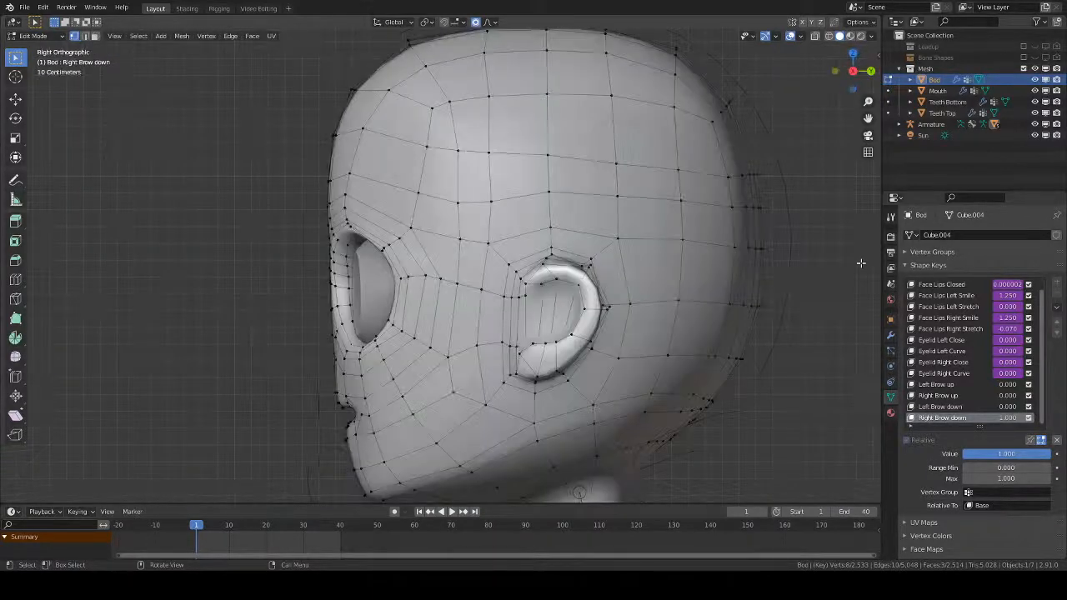
key("KP_9")
scroll(729, 285, "up", 3)
middle_click_drag(730, 285, 587, 303, "shift")
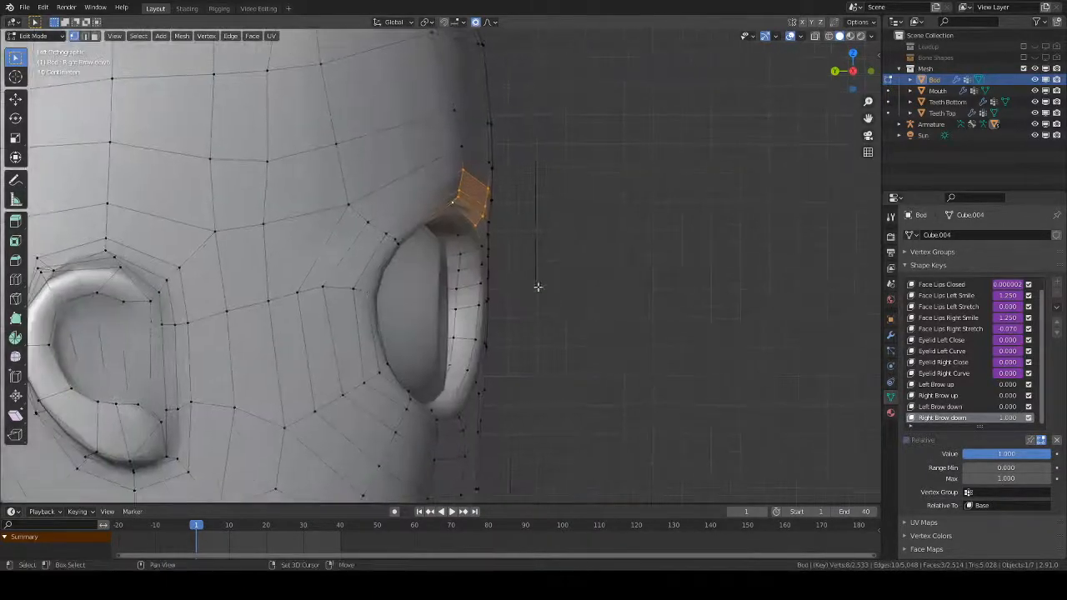
key("g")
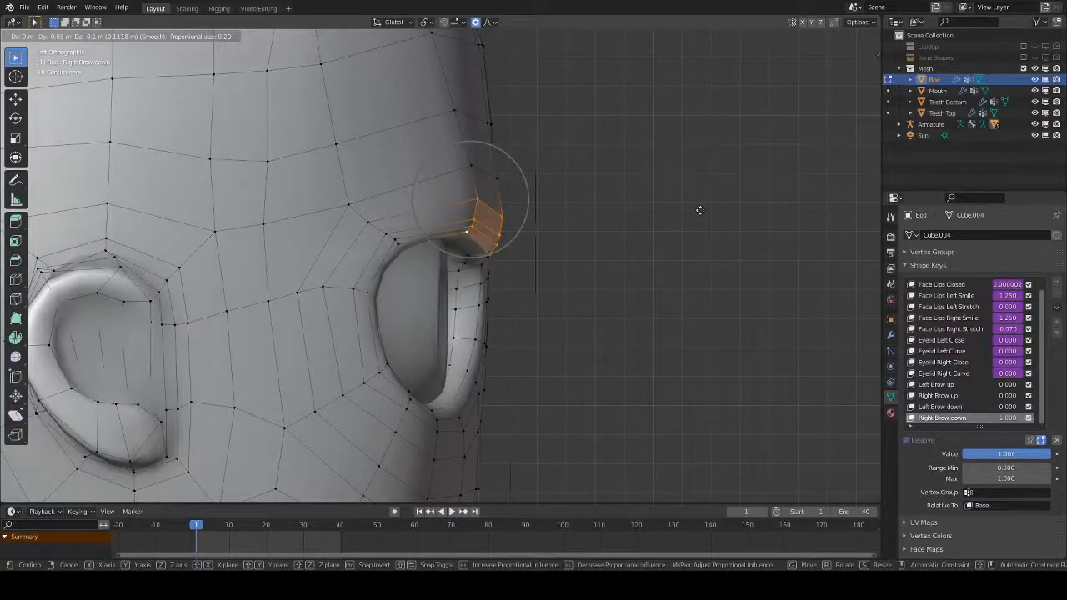
left_click(700, 210)
- Set the Left Brow down value to 1.000 and return to Object Mode
middle_click_drag(700, 210, 589, 210)
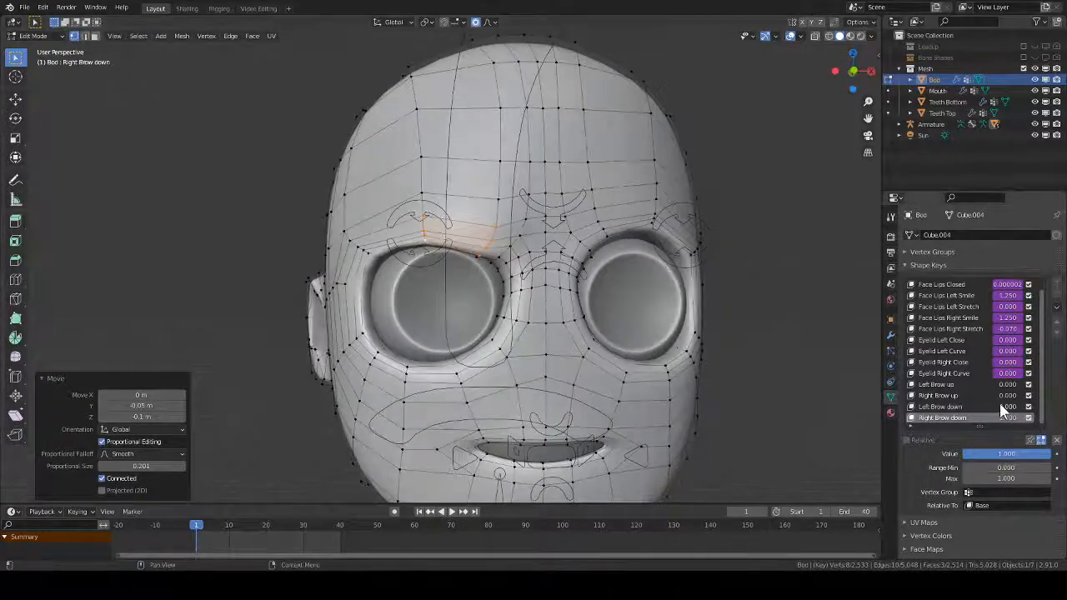
left_click_drag(1001, 407, 1041, 407)
middle_click_drag(588, 210, 667, 347)
key("Tab")
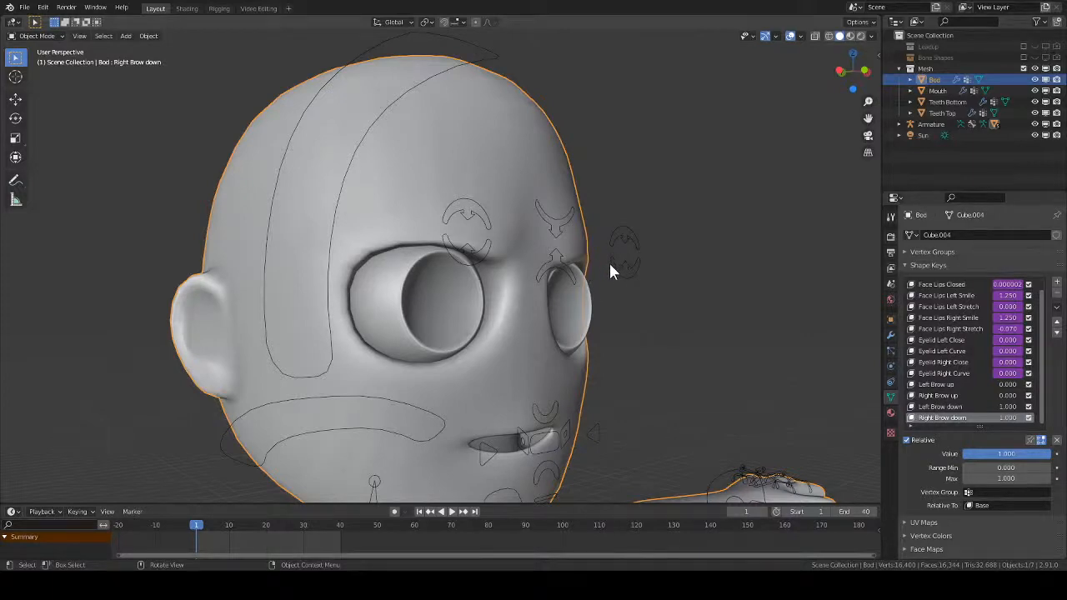
- Examine the combined left and right brow-down shapes on the body from several angles and distances
left_click(434, 383)
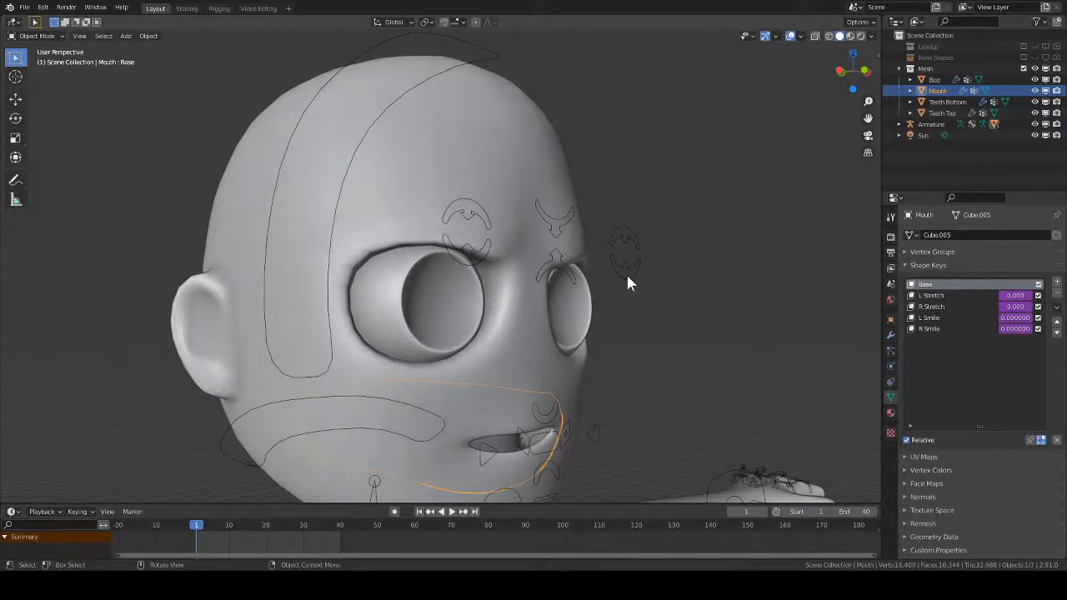
left_click(576, 342)
middle_click_drag(645, 315, 589, 332)
middle_click_drag(650, 305, 517, 394, "ctrl")
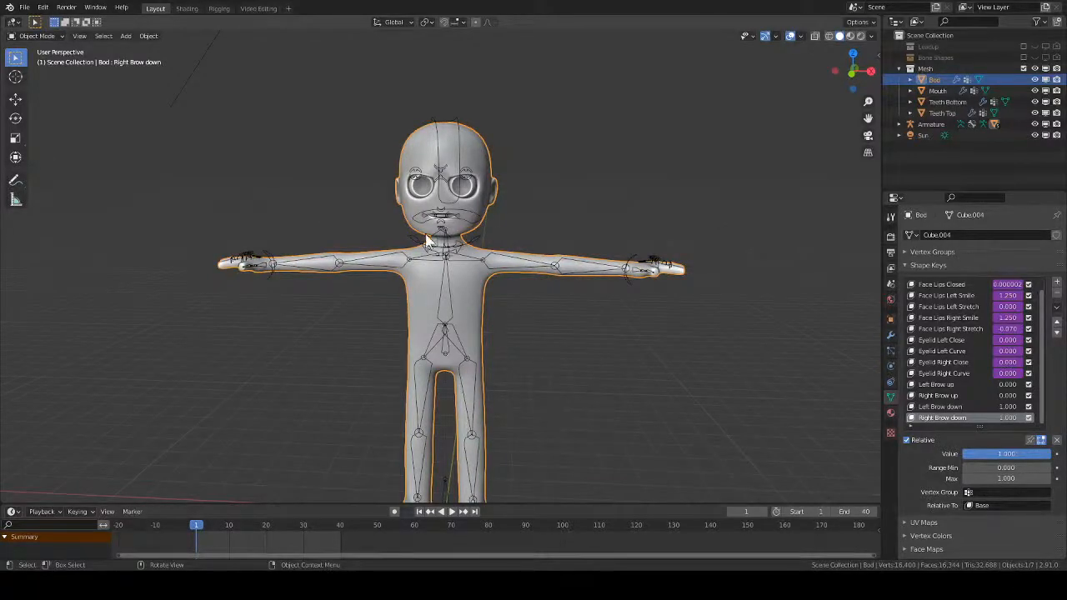
middle_click_drag(530, 293, 512, 311)
scroll(534, 288, "up", 3)
middle_click_drag(548, 270, 518, 369)
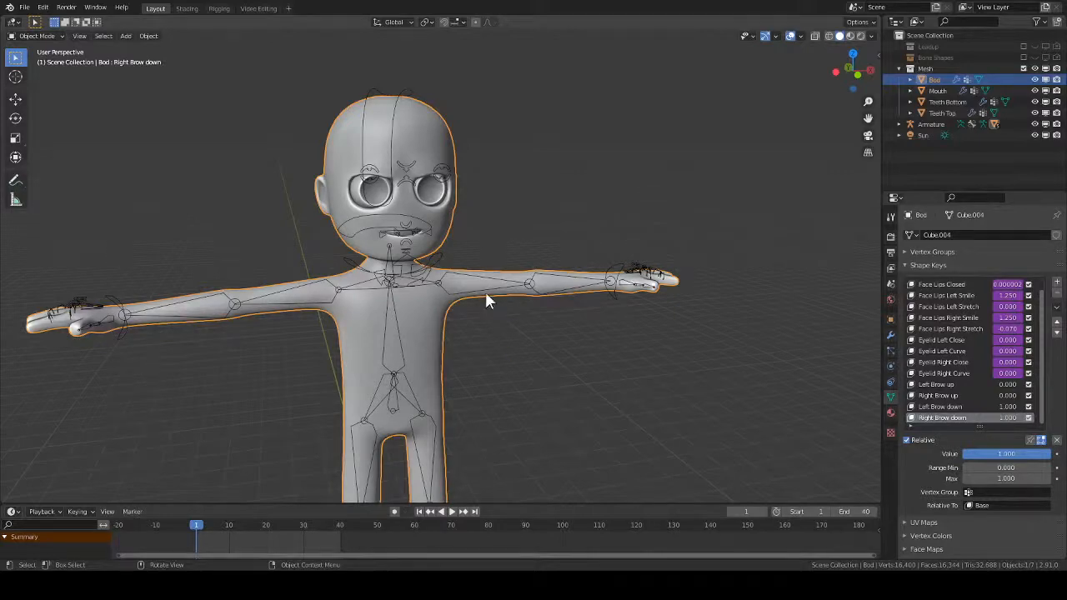
mouse_move(566, 356)
middle_mouse_down()
mouse_move(569, 374)
mouse_move(603, 350)
mouse_move(562, 340)
middle_mouse_up()
- Put the armature in Pose Mode and lower the Eyelid Control until both eyelids partly cover the eyes
left_click(422, 267)
key("ctrl+Tab")
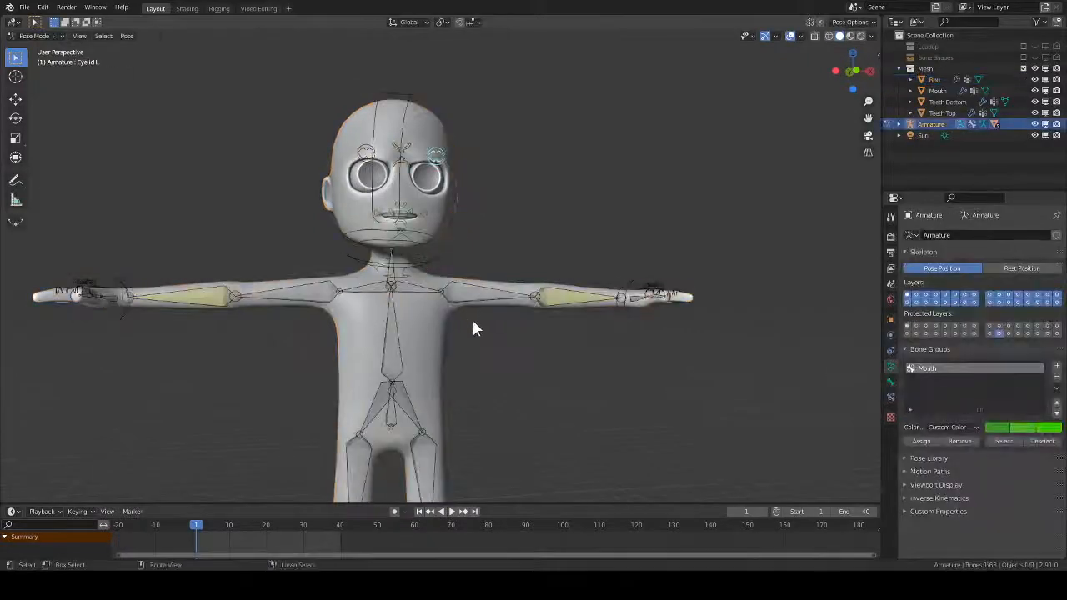
scroll(464, 240, "up", 6)
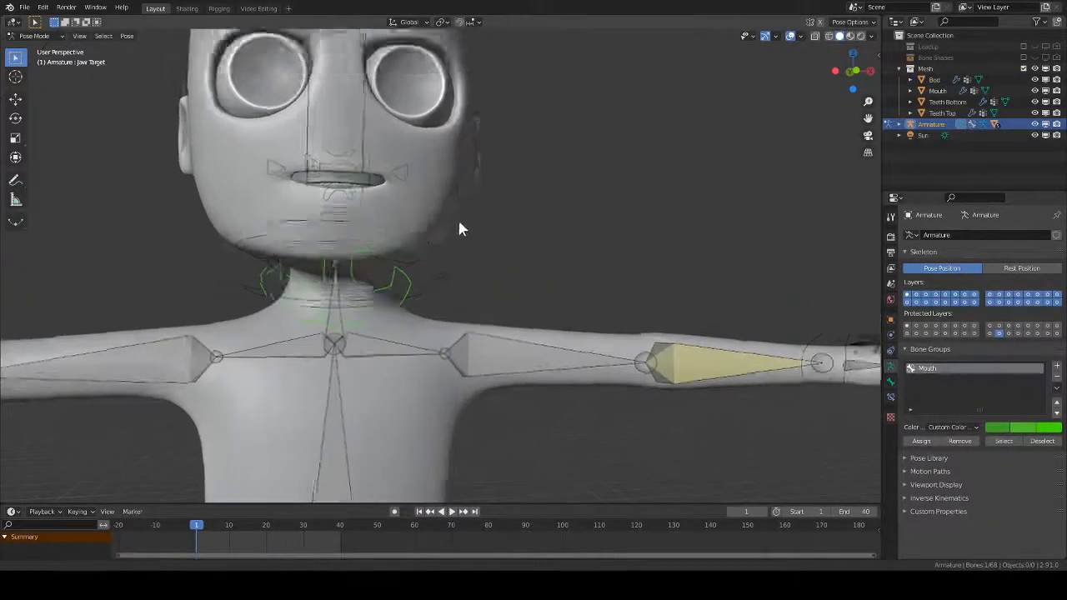
left_click(465, 232)
right_click(440, 230)
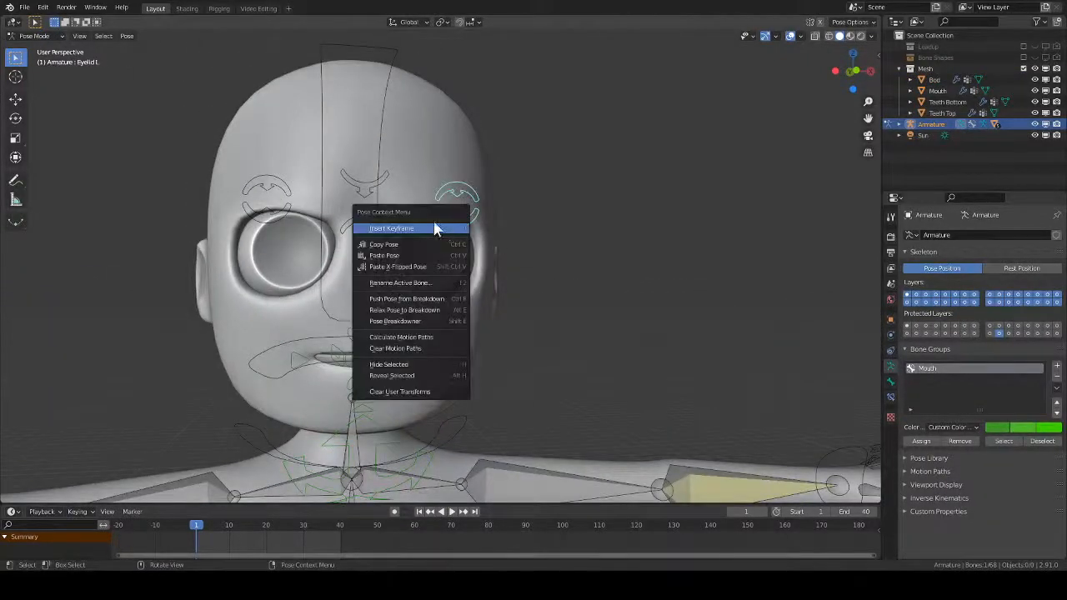
left_click(384, 190)
key("g")
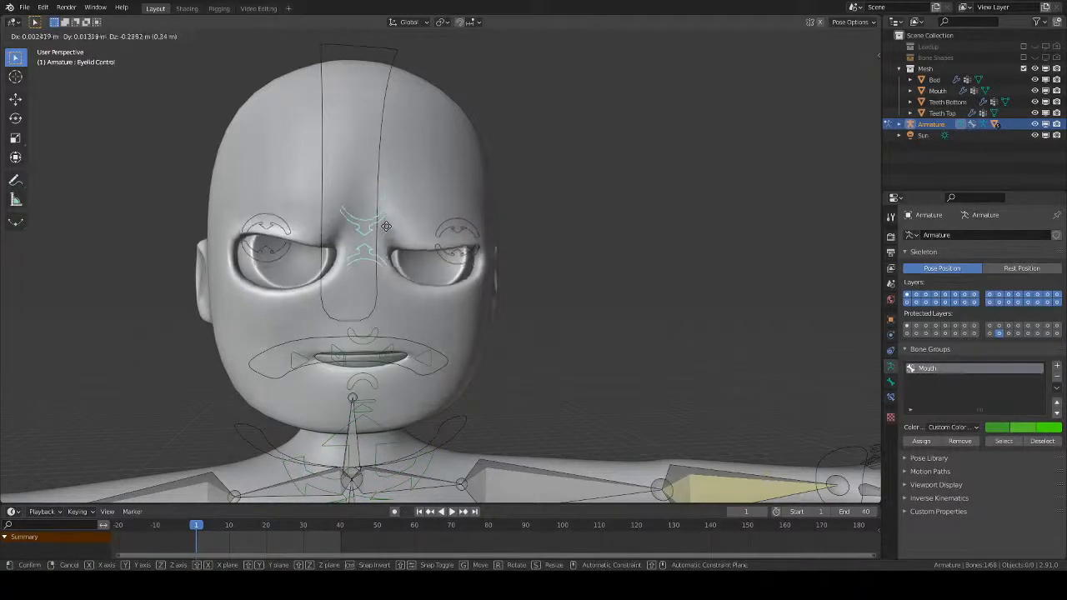
left_click(426, 368)
- Lower the Face Lips Base control by about 0.03 m and raise Face Lips Close by about 0.145 m to close the lips
left_click(379, 374)
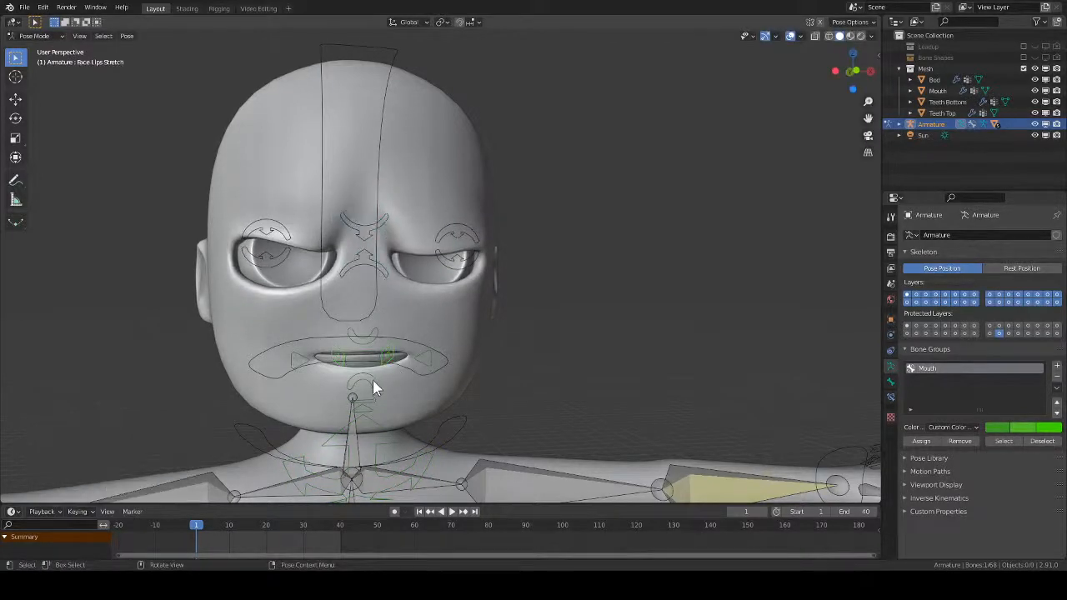
key("g")
left_click(371, 405)
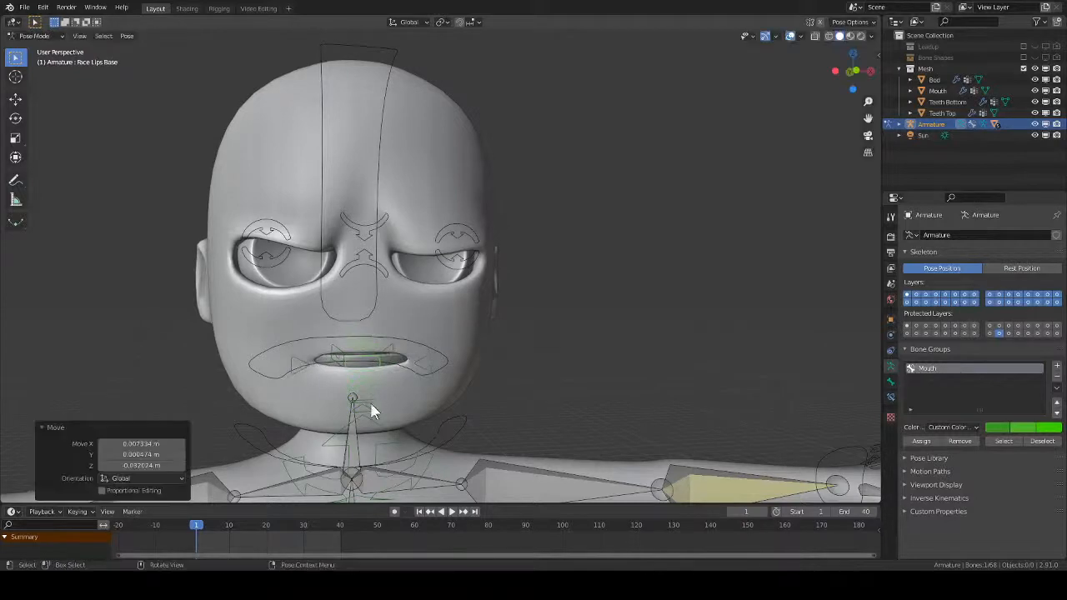
left_click(367, 404)
key("g")
left_click(390, 383)
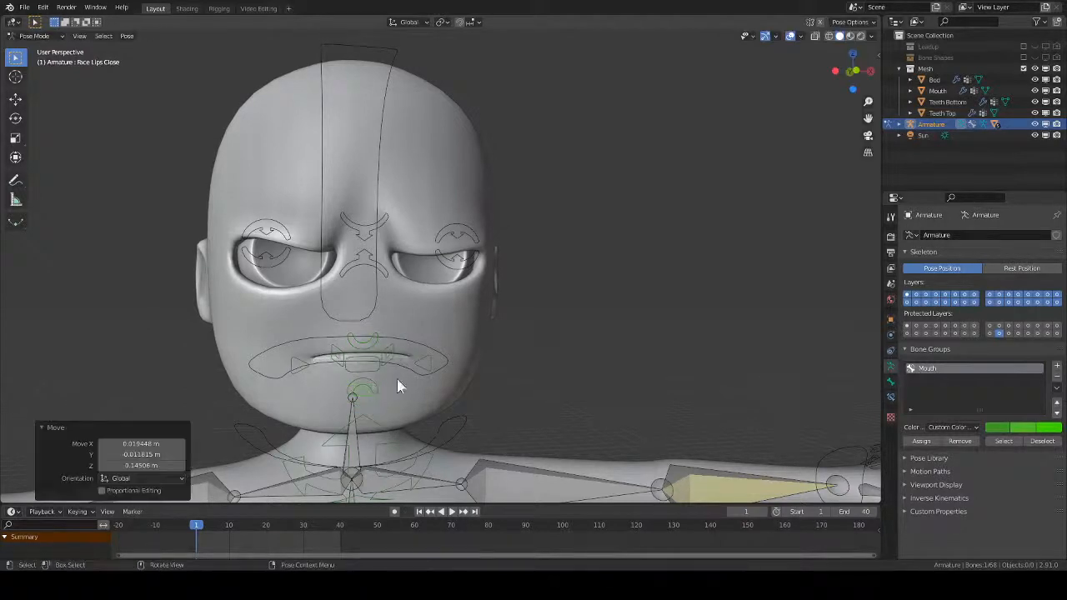
middle_click_drag(398, 380, 519, 374)
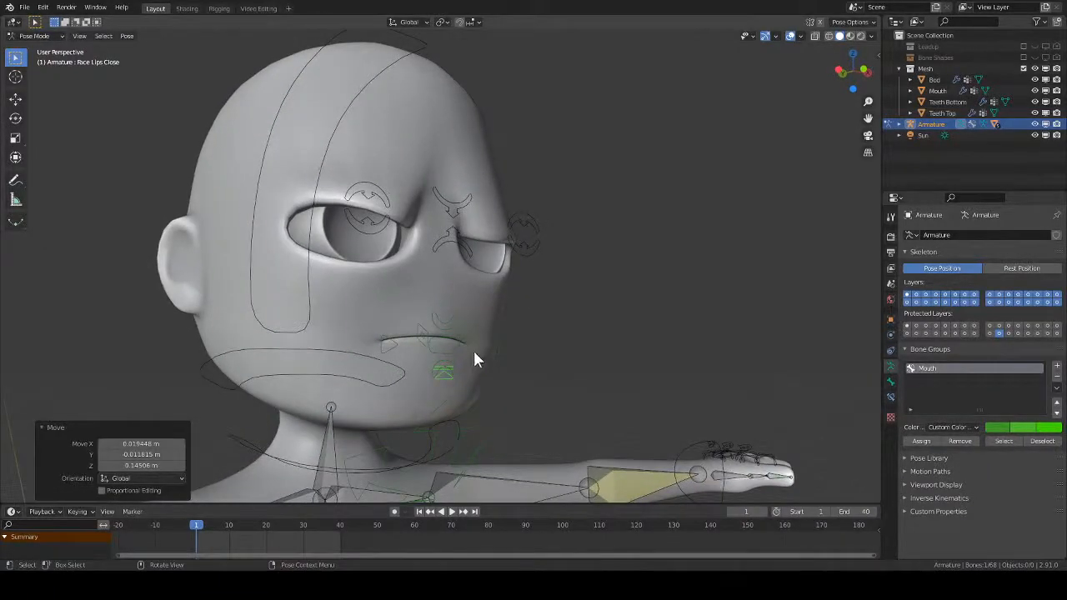
- Raise the right eyelid control by about 0.10 m to open the character's right eye
left_click(409, 247)
key("g")
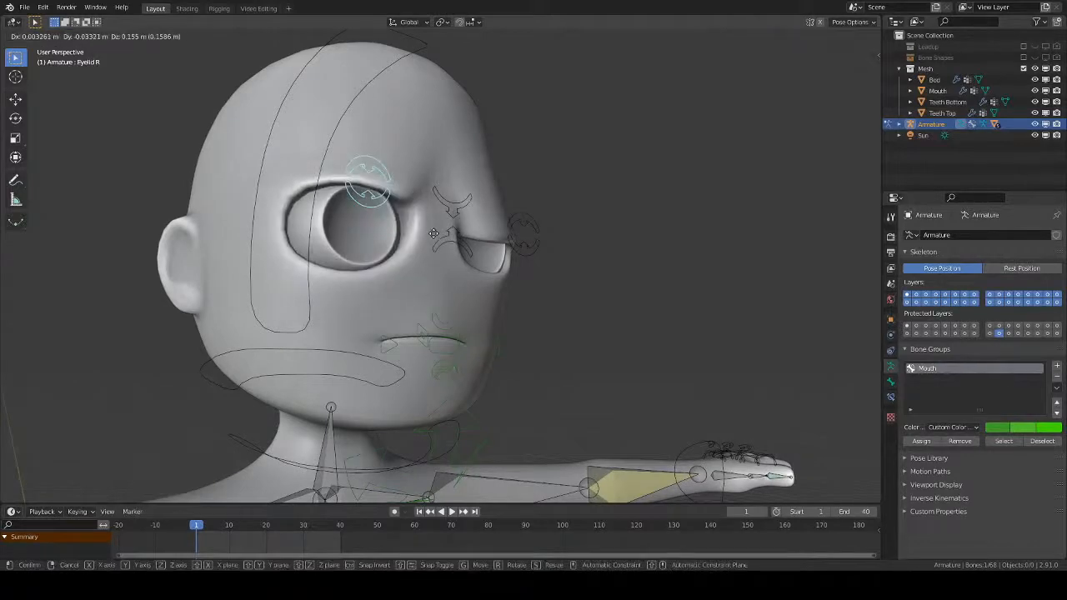
left_click(431, 242)
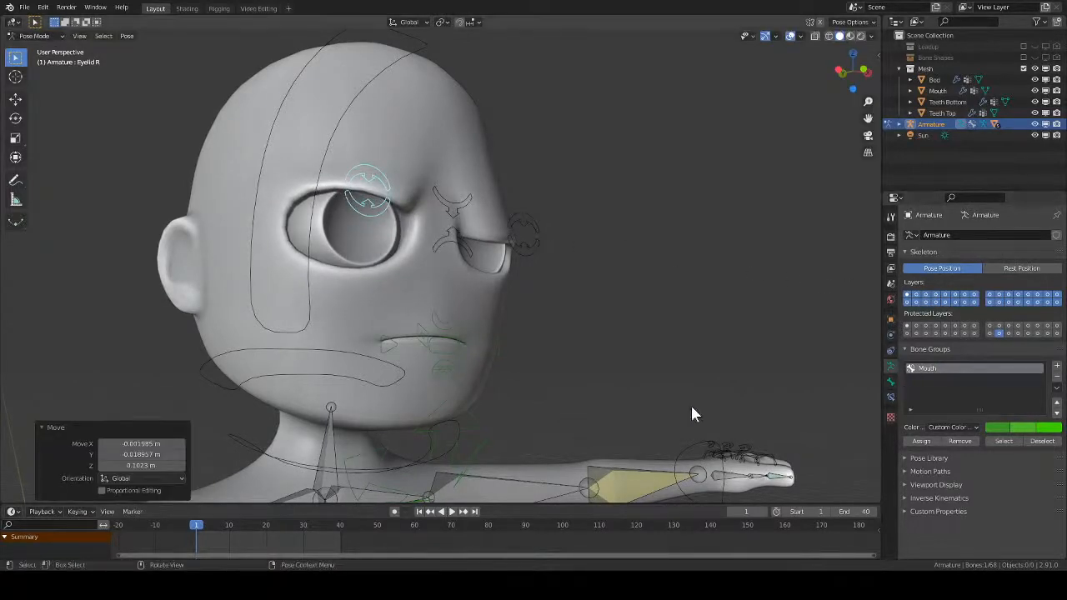
middle_click_drag(691, 409, 646, 415)
- Return to Object Mode, select the body, and set Right Brow up to 1.000 and Right Brow down to 0.000
left_click(890, 380)
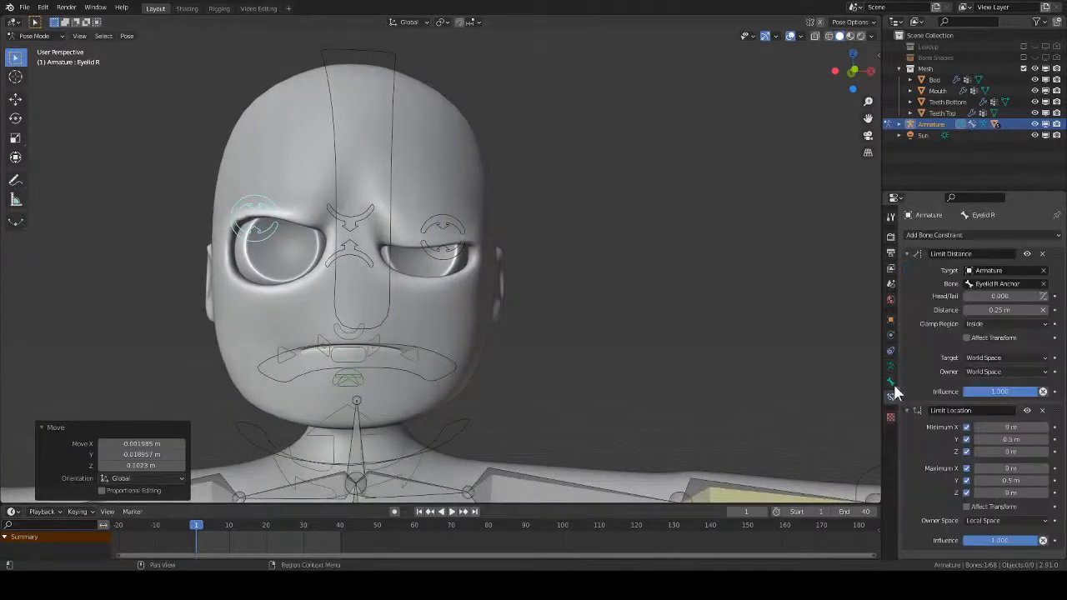
left_click(904, 405)
key("ctrl+Tab")
left_click(472, 333)
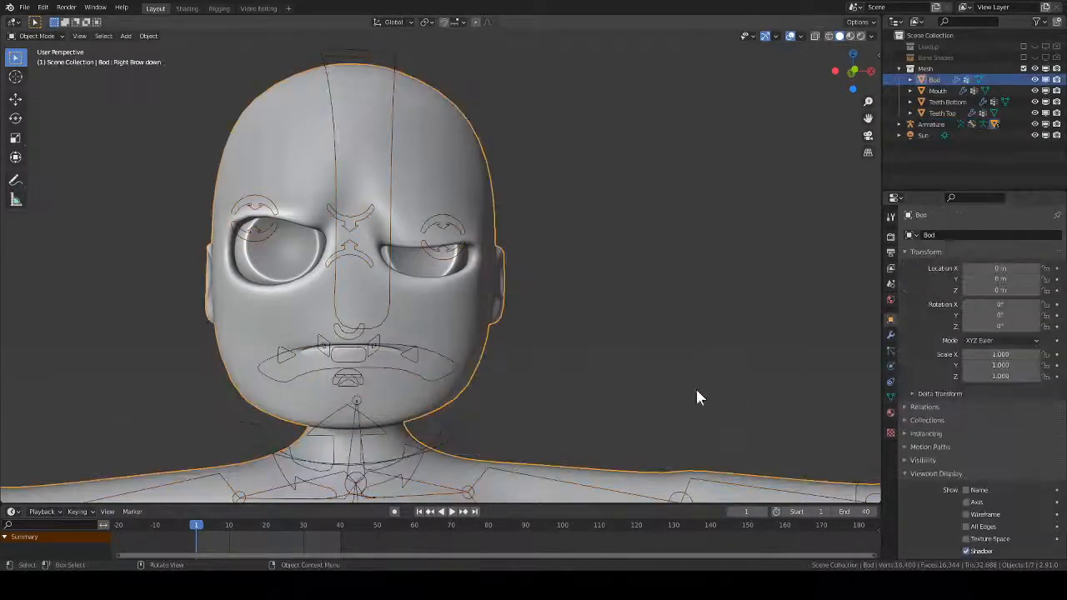
left_click(890, 397)
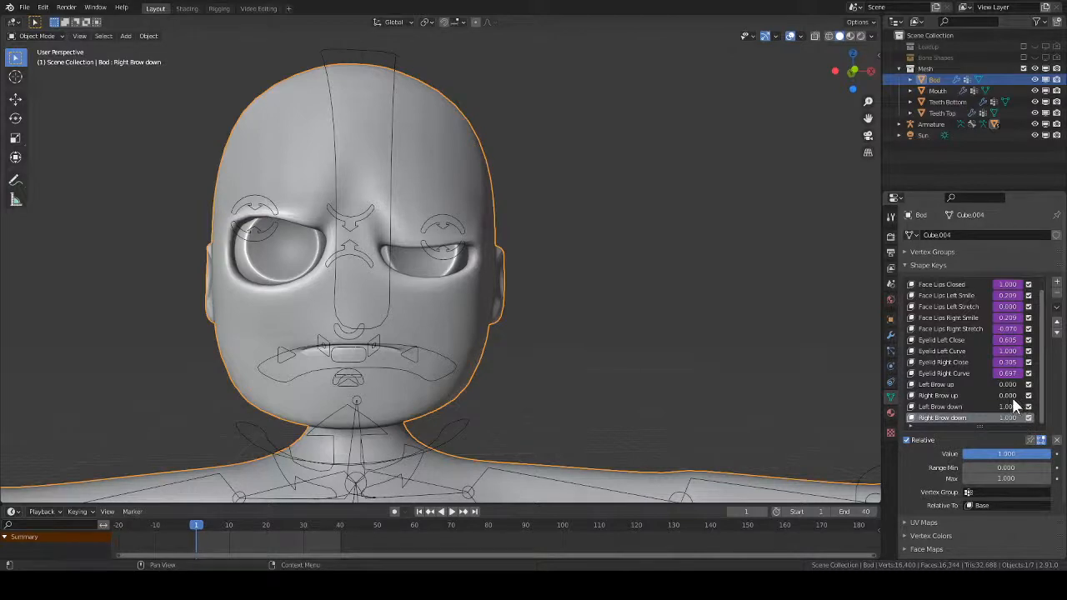
left_click_drag(1007, 399, 1041, 400)
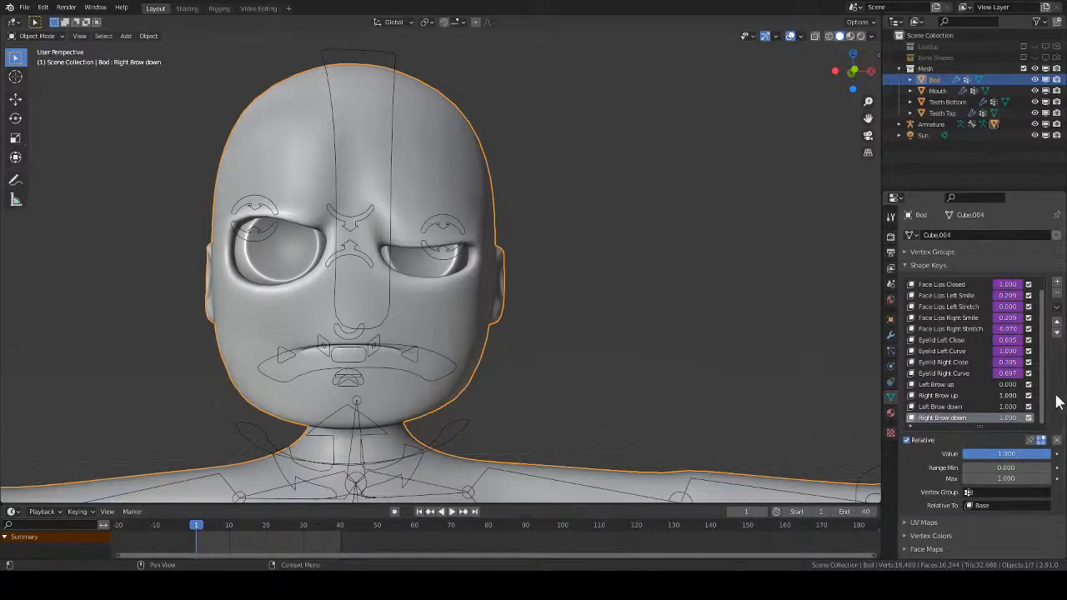
middle_click_drag(609, 284, 445, 171)
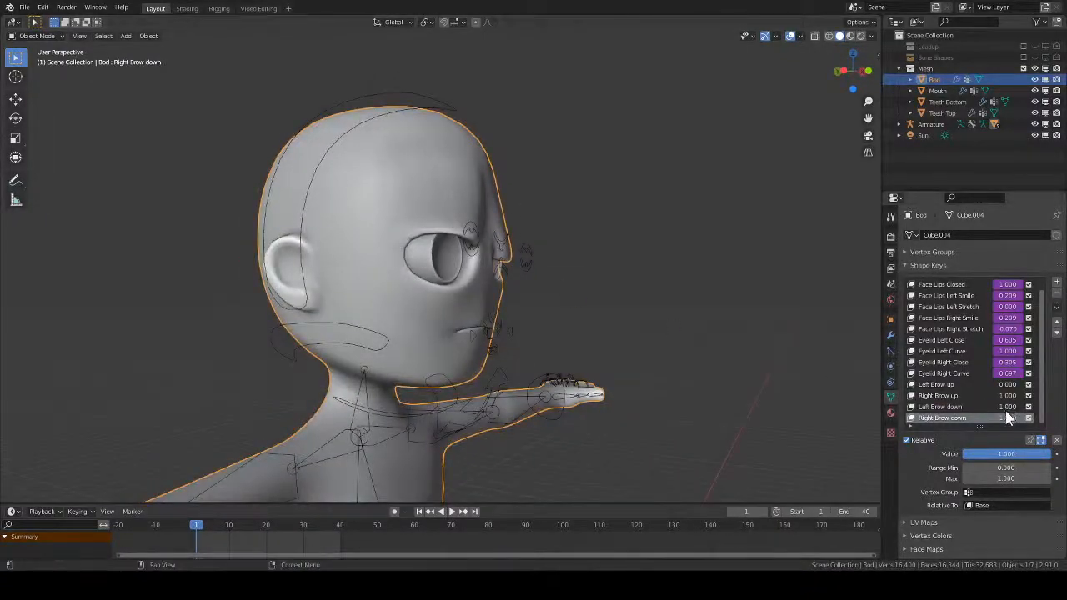
left_click_drag(1009, 419, 957, 423)
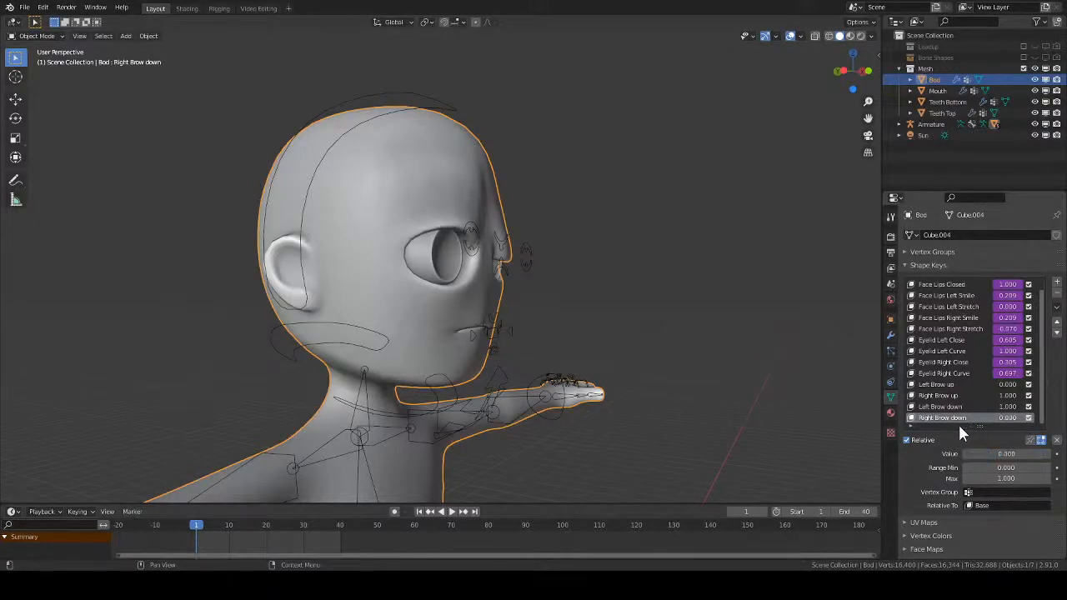
- Put the armature back in Pose Mode and raise the right eyelid control by about 0.217 m until the eye is fully open
middle_click_drag(701, 380, 649, 392)
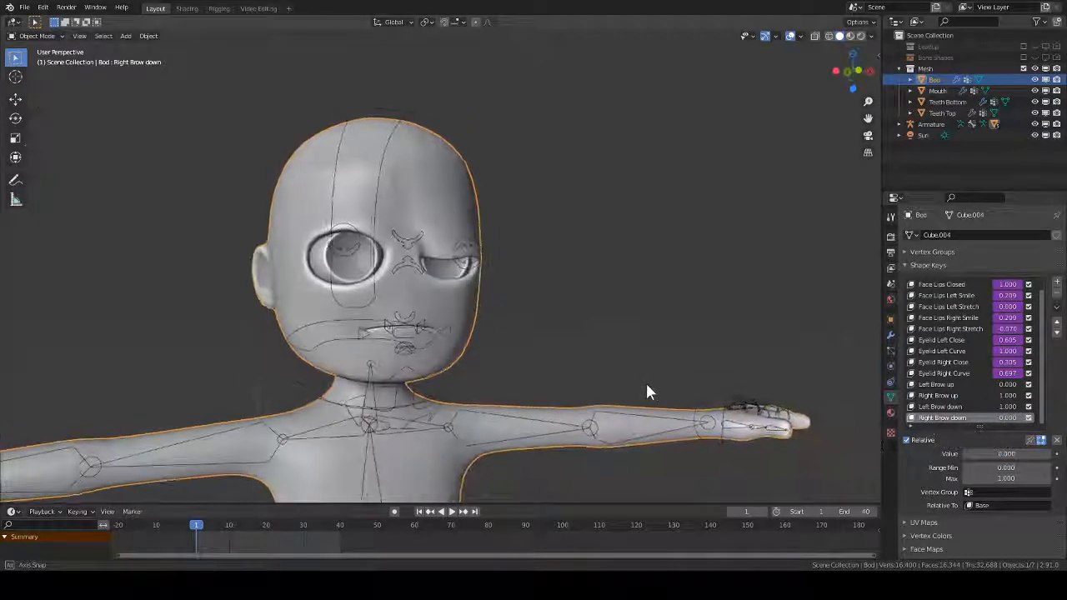
left_click(360, 258)
key("ctrl+Tab")
key("g")
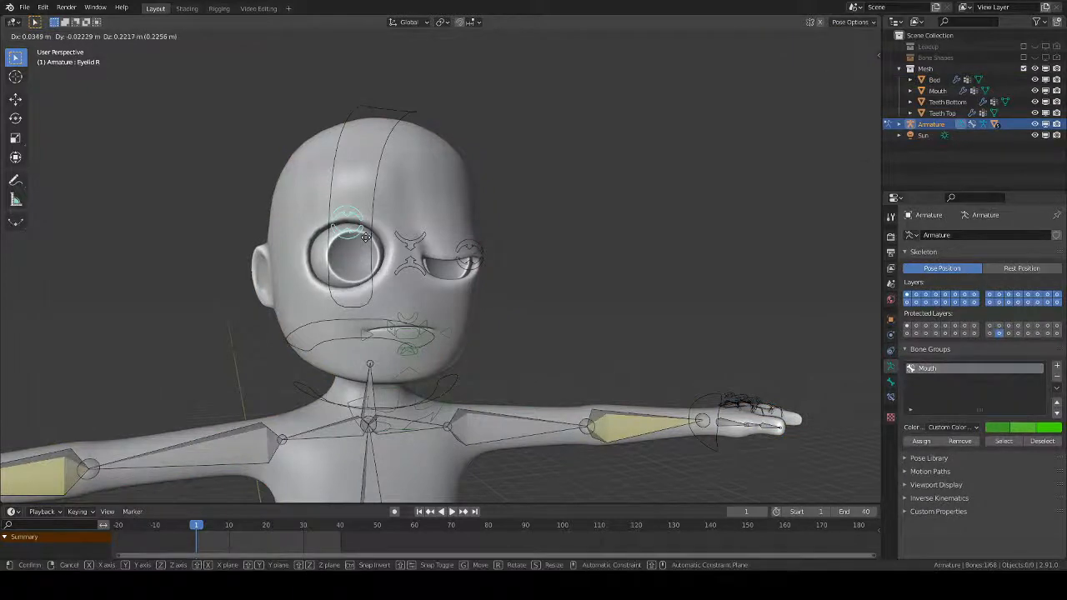
left_click(379, 237)
middle_click_drag(517, 283, 598, 279)
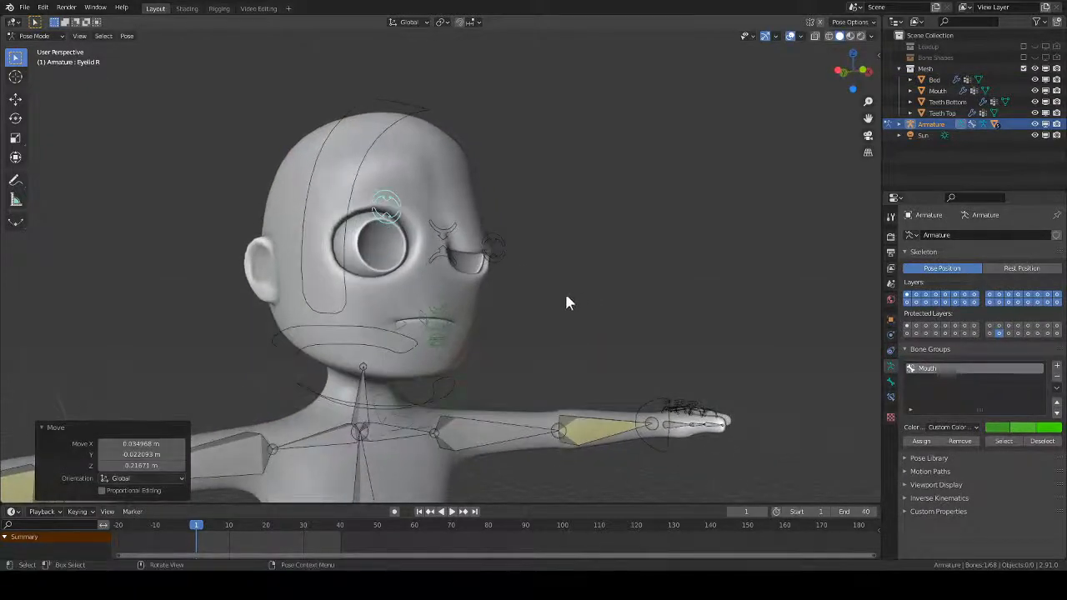
- Lower the Jaw Target bone by about 0.12 m to part the lips slightly
key("ctrl+Tab")
middle_click_drag(440, 309, 510, 357)
key("ctrl+Tab")
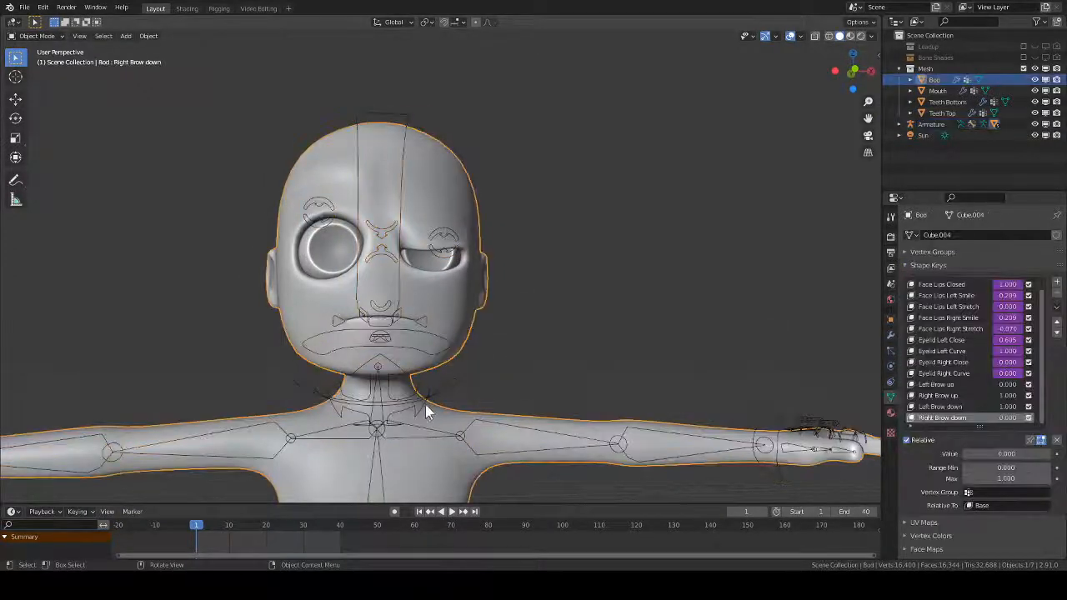
key("g")
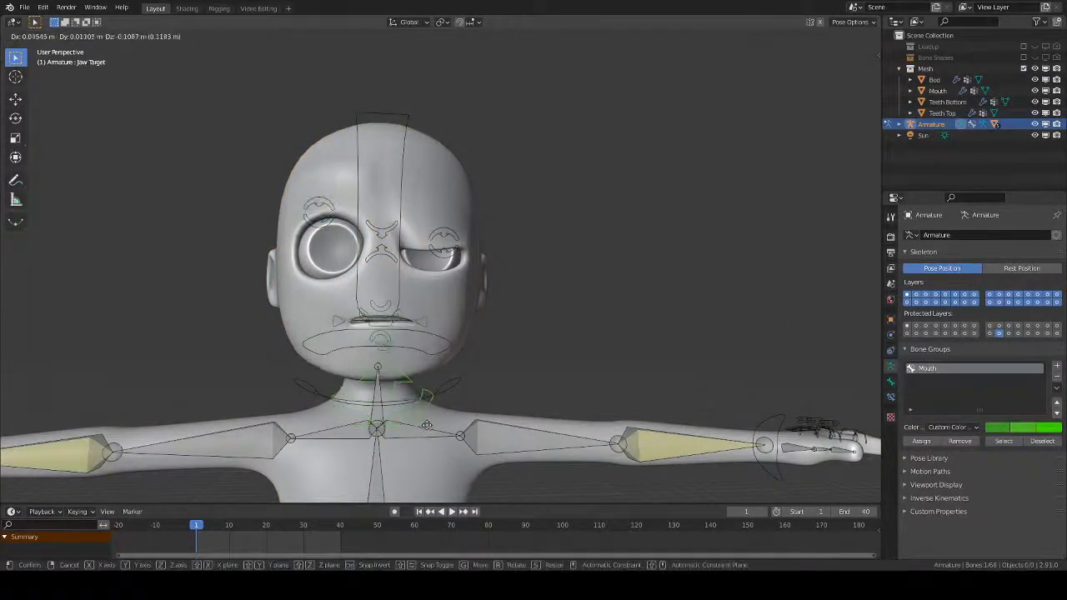
left_click(425, 425)
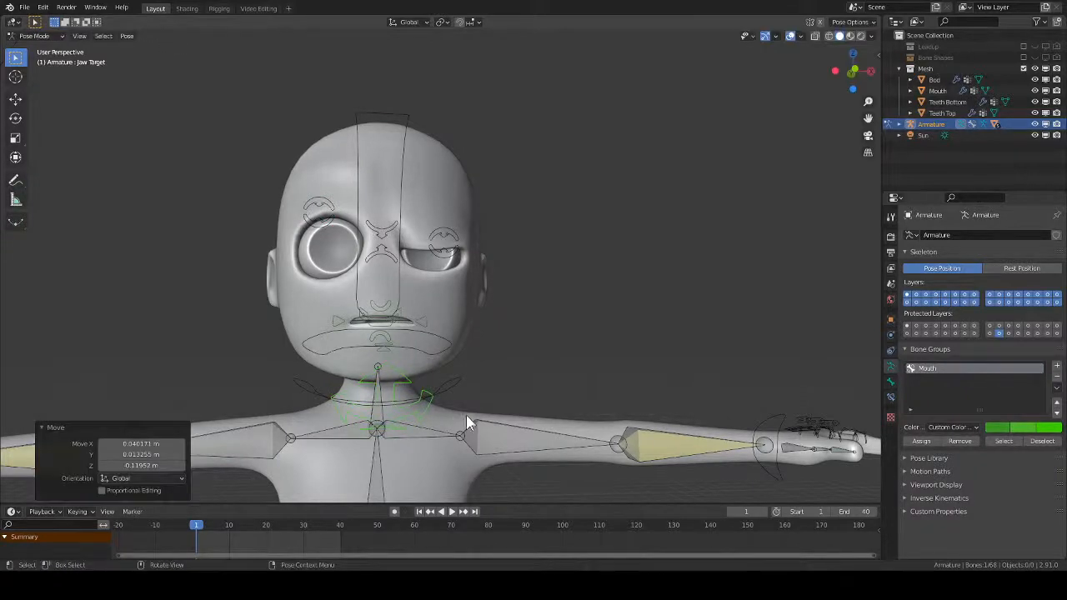
- Return to Object Mode, select the body, and reduce the Left Brow down value to about 0.386
middle_click_drag(468, 418, 471, 269)
key("ctrl+Tab")
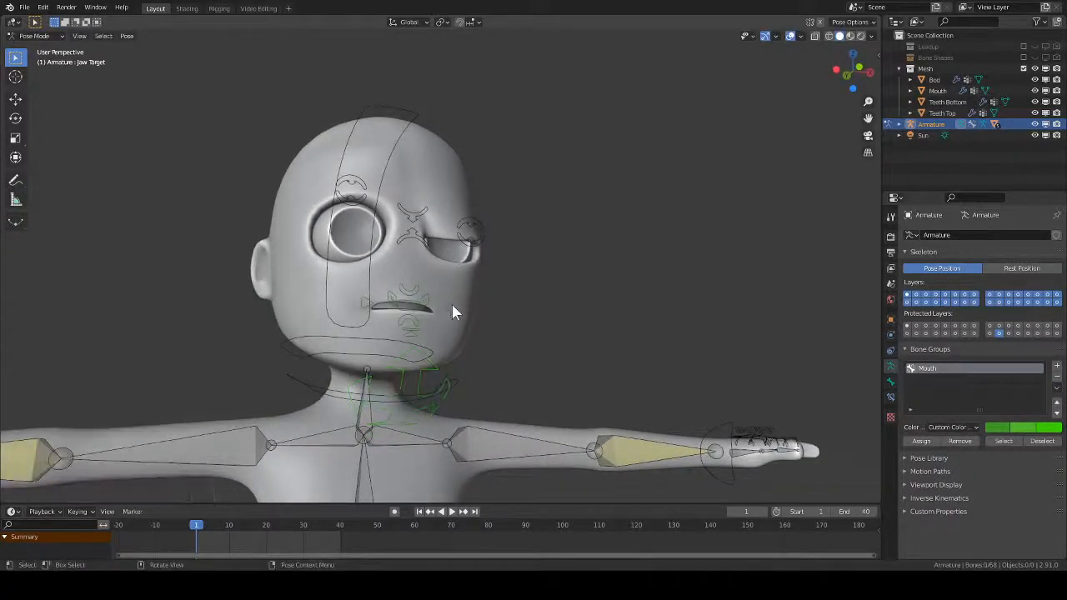
left_click(459, 291)
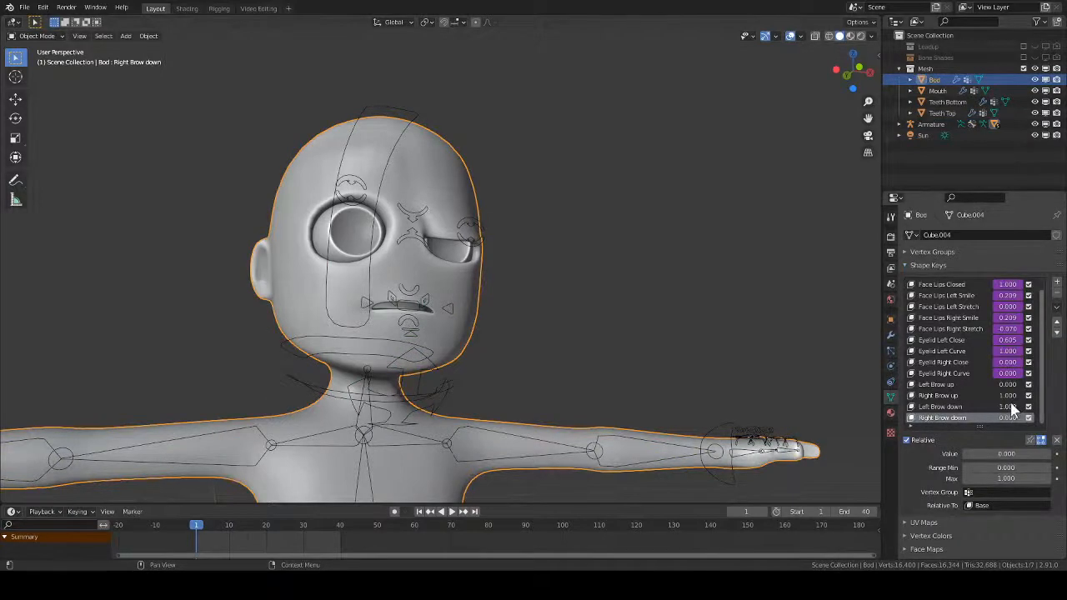
left_click_drag(1008, 405, 983, 414)
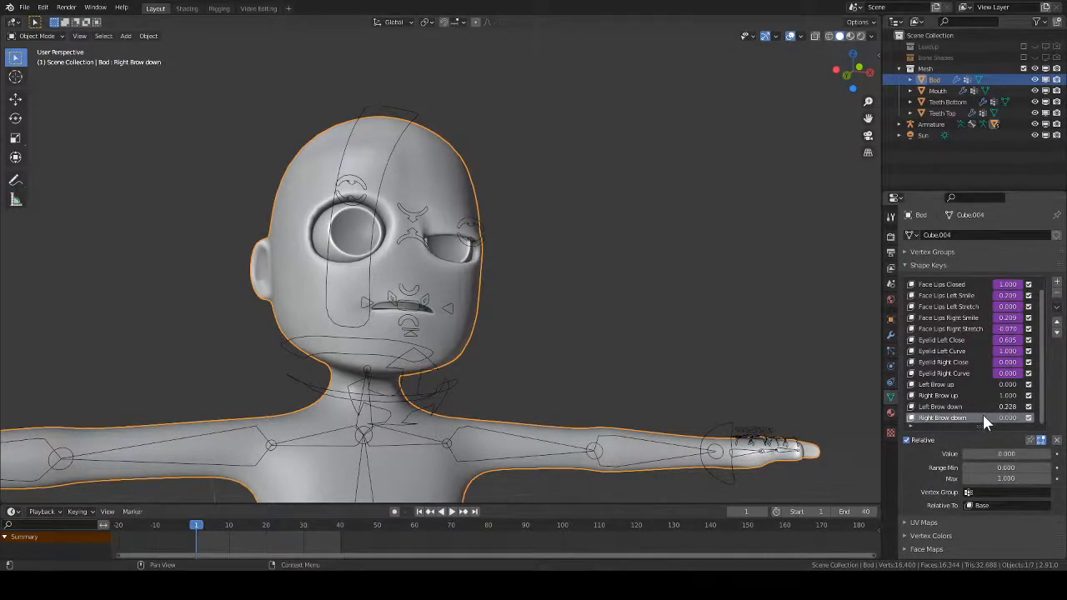
- Select the left eyelid control in Pose Mode and raise it by about 0.10 m to open that eye further
left_click(484, 238)
key("ctrl+Tab")
left_click(479, 240)
key("g")
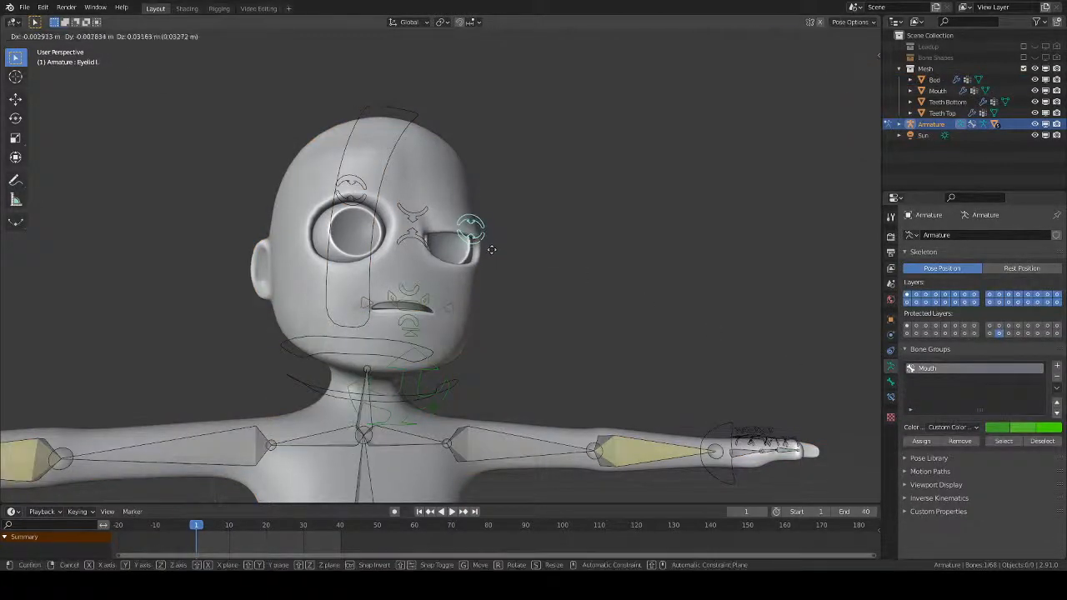
left_click(492, 242)
- Switch the viewport to rendered shading and examine the asymmetrical brow expression from several angles
mouse_move(493, 242)
middle_mouse_down()
mouse_move(566, 314)
mouse_move(555, 299)
mouse_move(600, 333)
mouse_move(607, 325)
mouse_move(595, 342)
middle_mouse_up()
key("z")
middle_click_drag(527, 340, 541, 386, "shift")
scroll(558, 302, "up", 2)
scroll(548, 329, "down", 4)
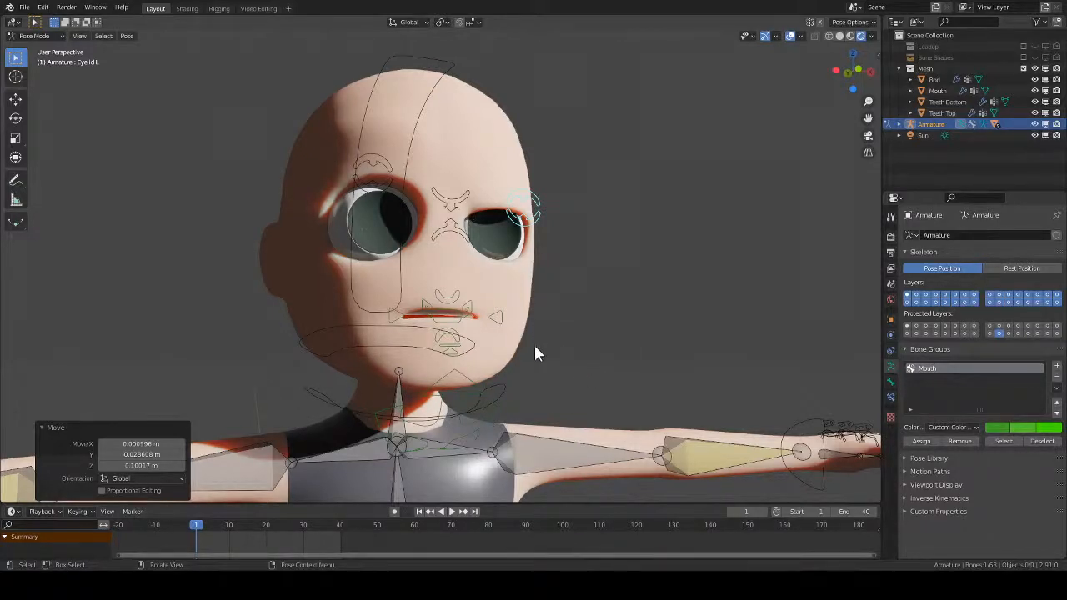
mouse_move(548, 364)
middle_mouse_down()
mouse_move(595, 349)
mouse_move(625, 364)
mouse_move(605, 402)
mouse_move(552, 369)
mouse_move(557, 386)
mouse_move(550, 369)
middle_mouse_up()
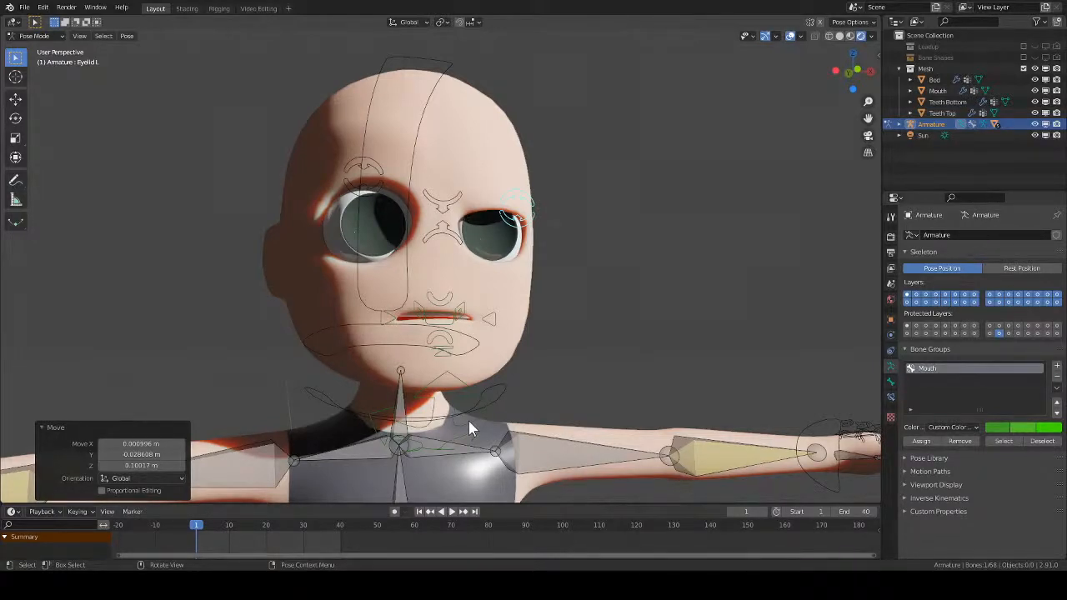
middle_click_drag(535, 177, 453, 244)
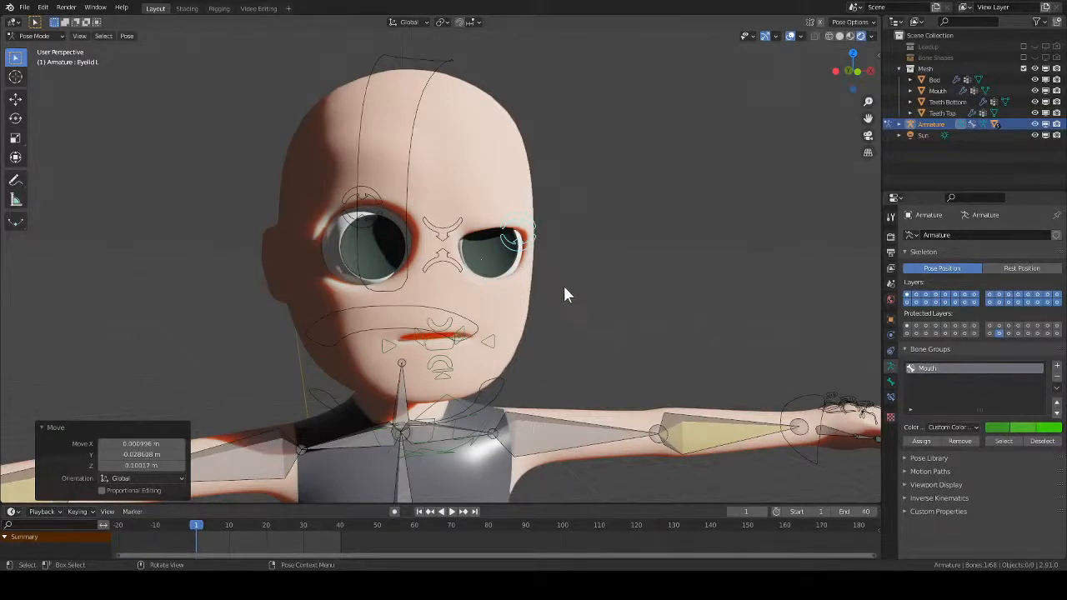
middle_click_drag(564, 286, 586, 272)
- Select the body in Object Mode and reset the Right Brow up and Left Brow down values to 0.000
key("ctrl+Tab")
left_click(504, 293)
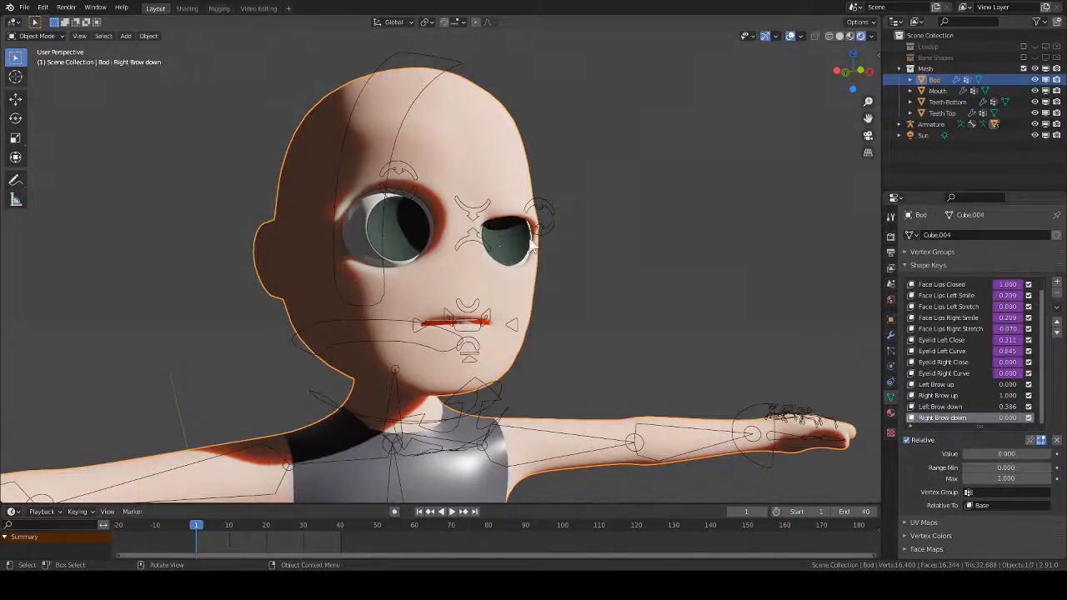
key("BackSpace")
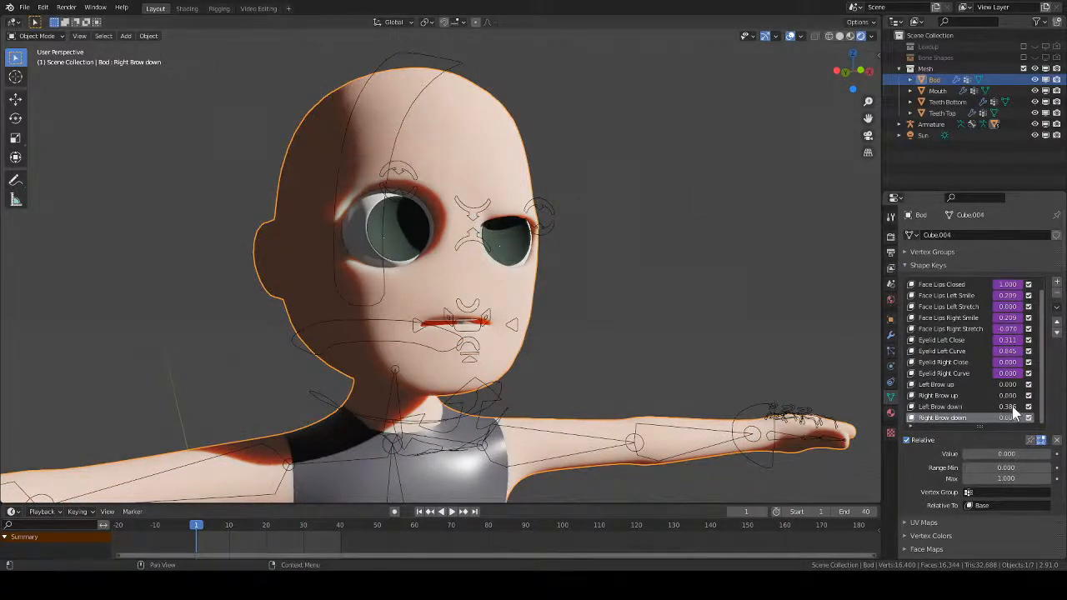
key("BackSpace")
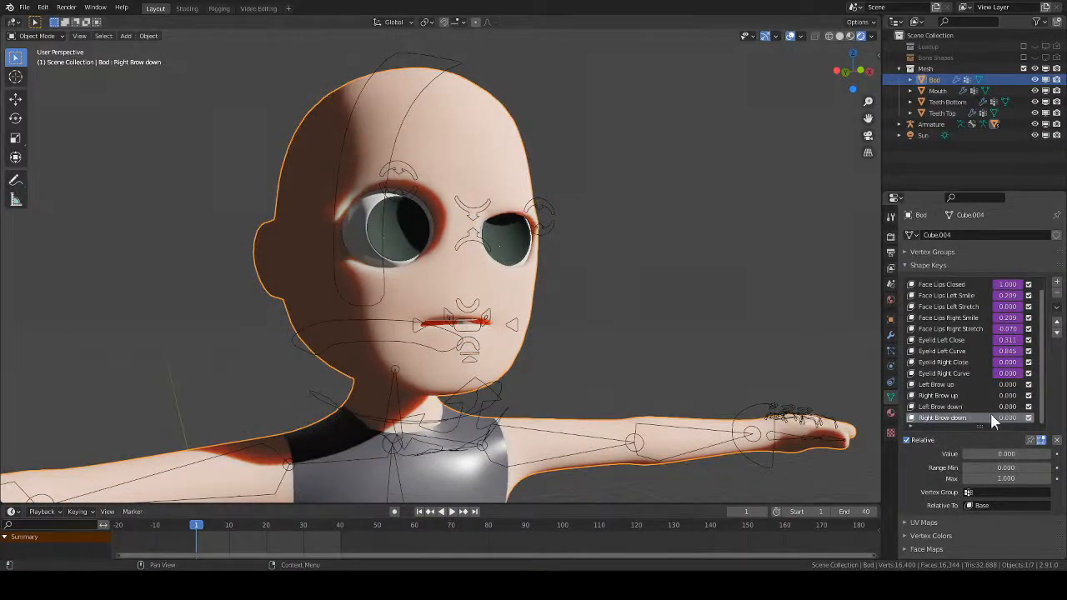
- Reset the positions of all the armature's pose bones to rest and return to Object Mode
left_click(547, 227)
key("ctrl+Tab")
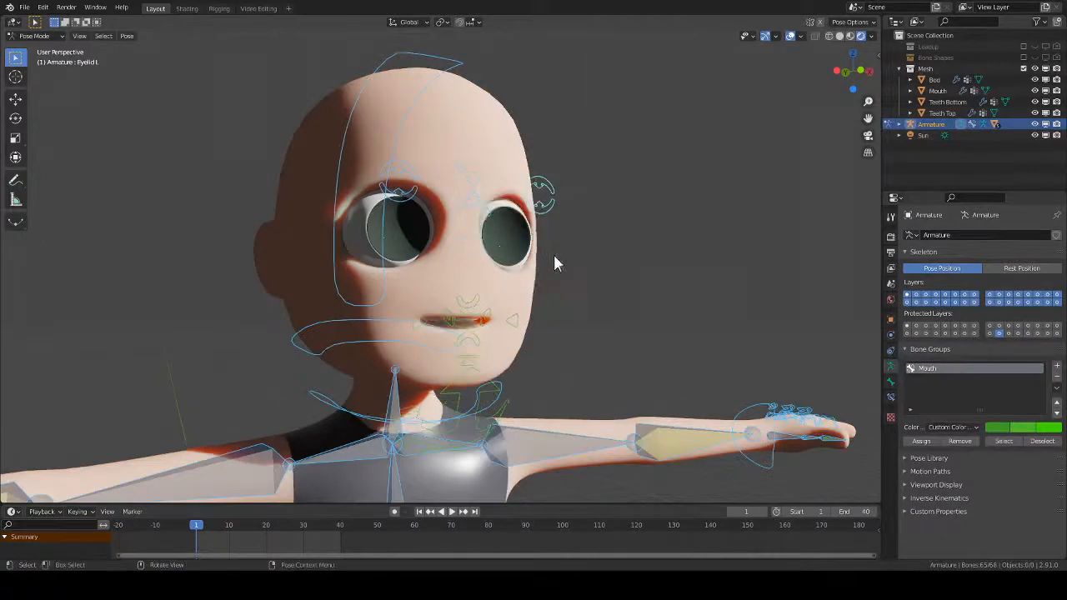
middle_click_drag(554, 263, 533, 384)
key("ctrl+Tab")
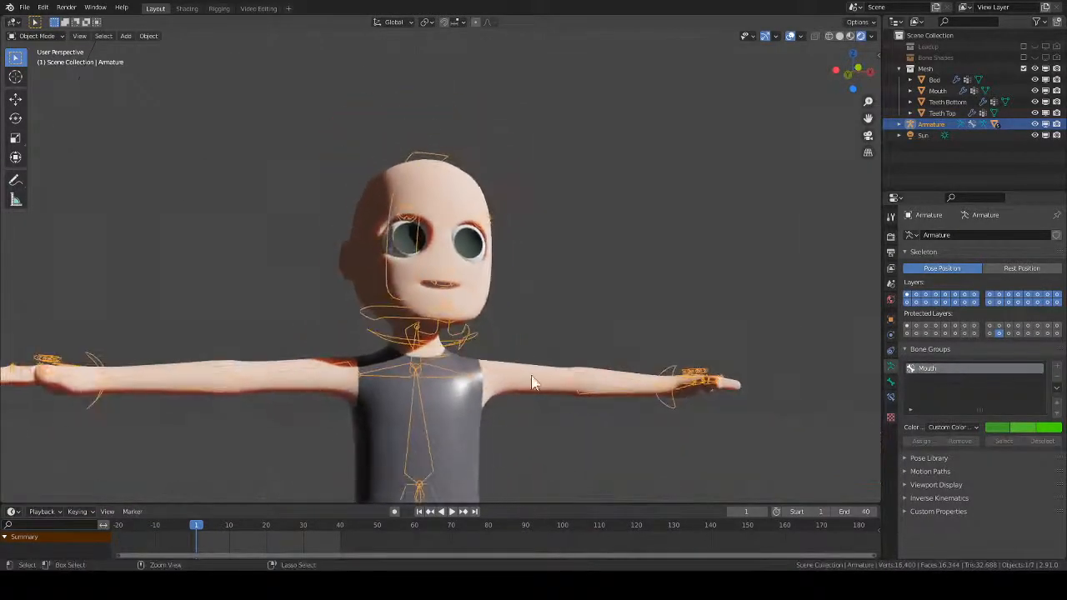
scroll(533, 383, "down", 5)
middle_click_drag(578, 441, 596, 475)
middle_click_drag(515, 377, 515, 301, "ctrl")
middle_click_drag(532, 263, 519, 287)
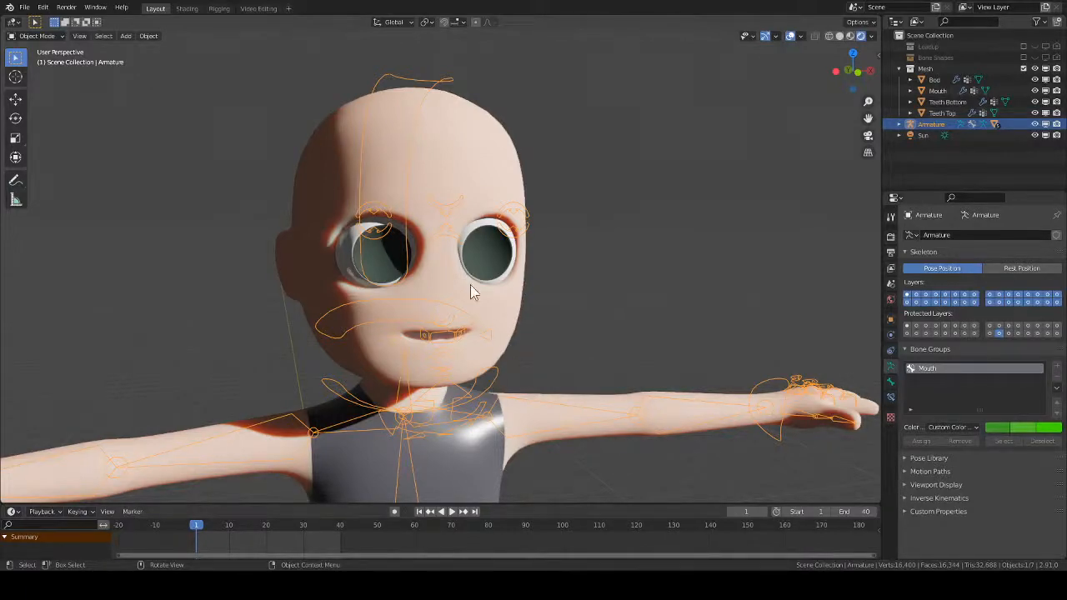
middle_click_drag(471, 287, 557, 293)
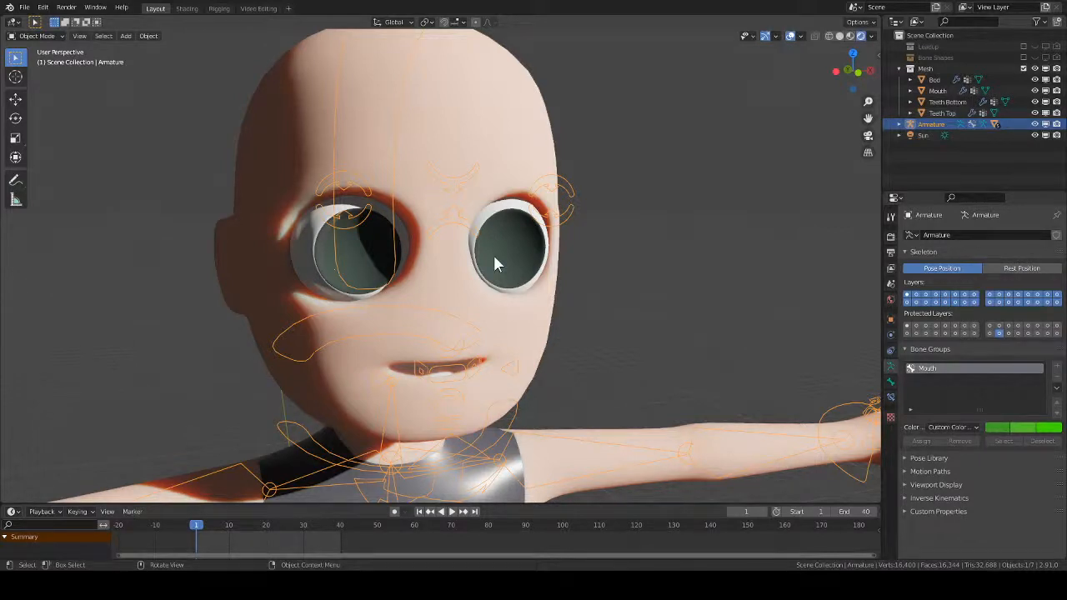
middle_click_drag(531, 244, 504, 271)
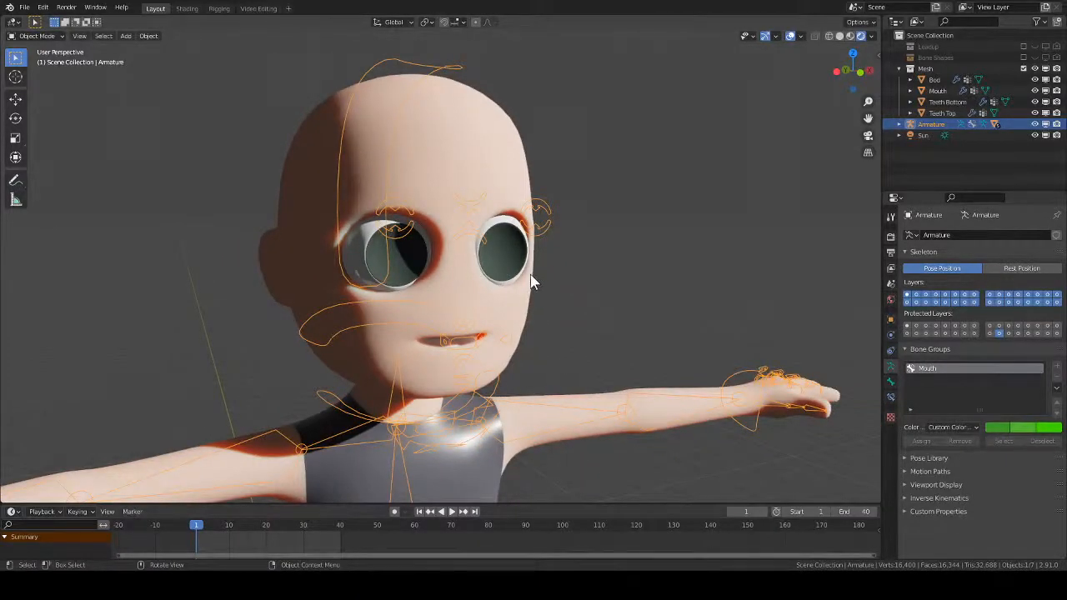
- Duplicate the three eyelid control bones in the armature's Edit Mode and place the copies about 0.8 m higher on the forehead
key("Tab")
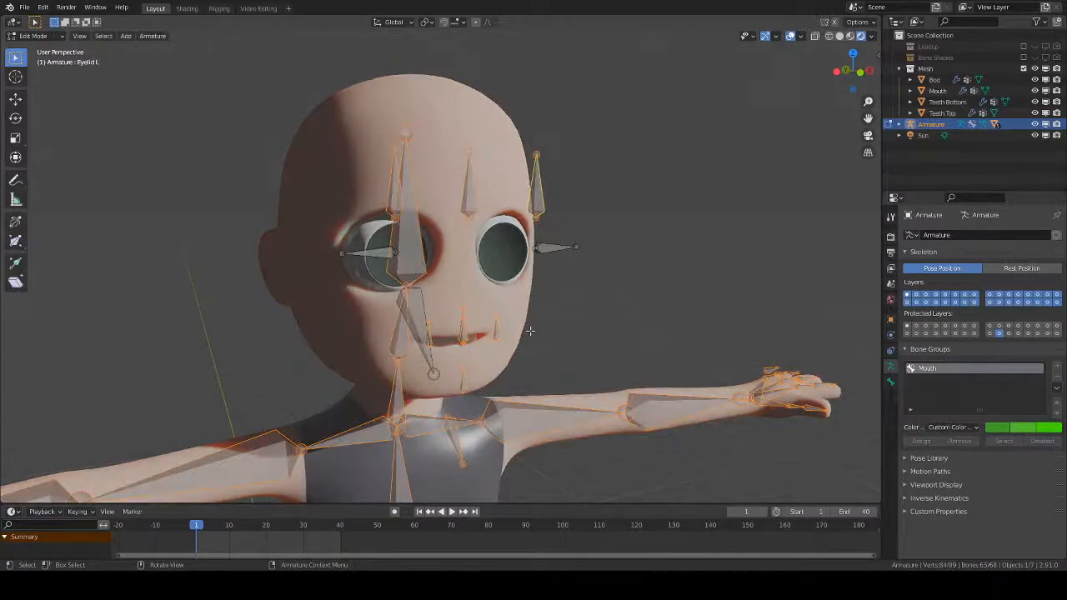
key("KP_1")
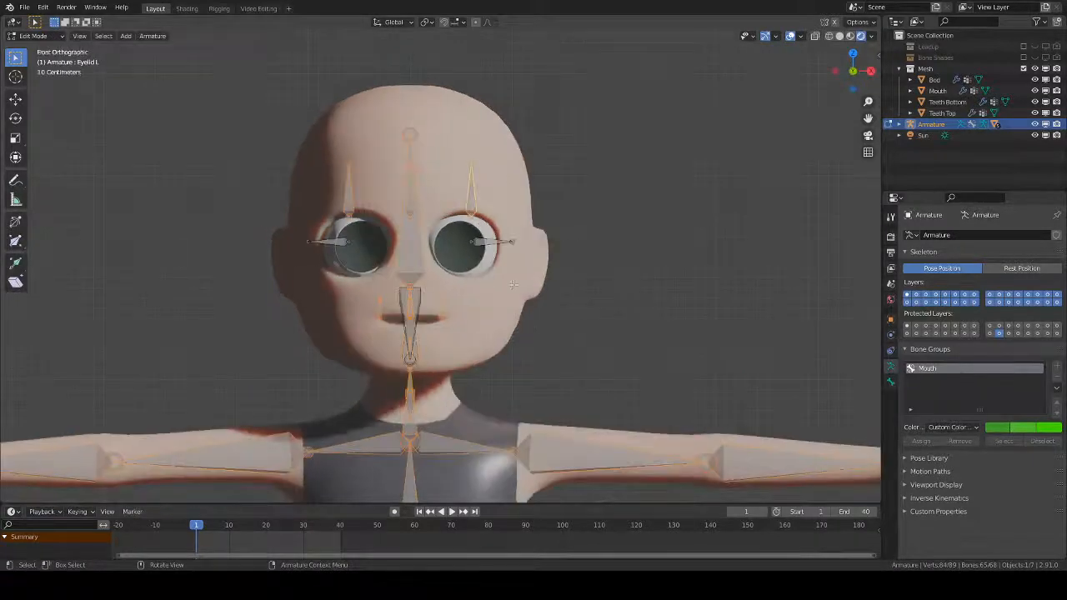
middle_click_drag(513, 285, 278, 178)
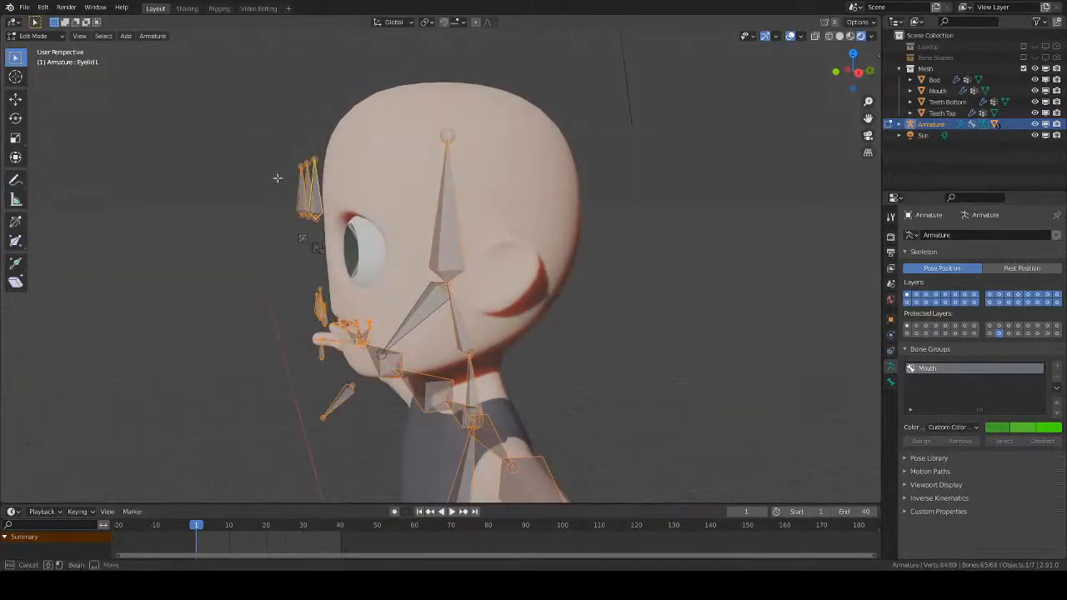
left_click_drag(277, 177, 315, 195)
key("KP_3")
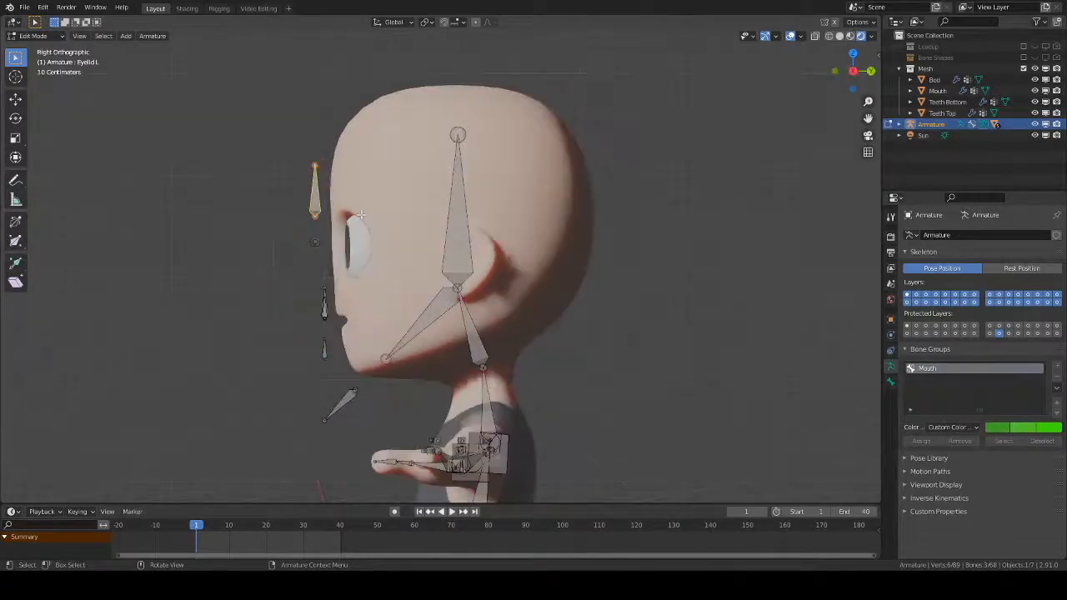
key("KP_1")
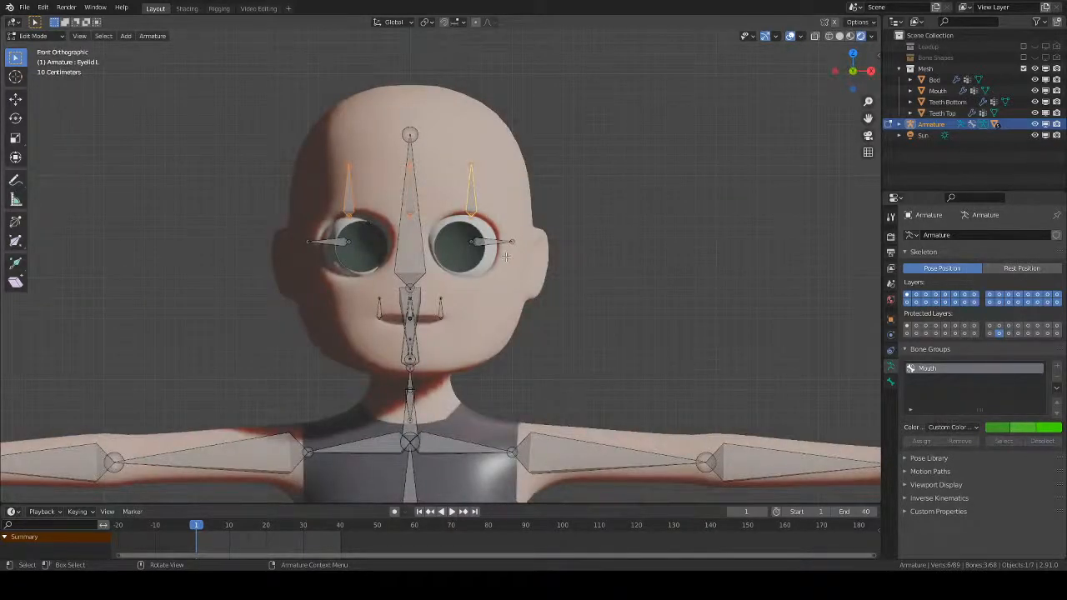
key("shift+d")
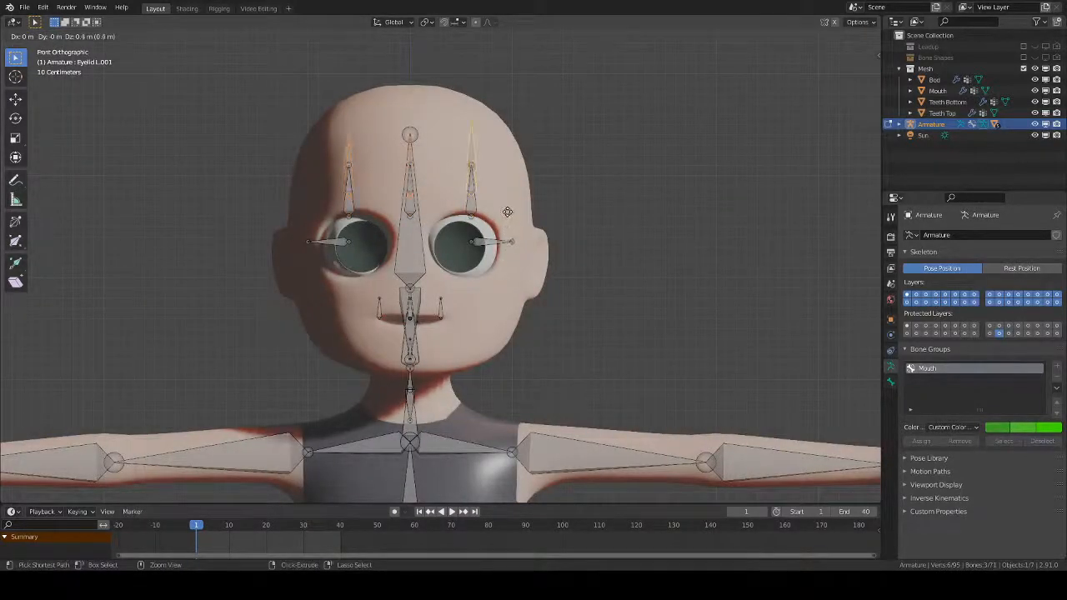
left_click(507, 212)
- Select the two outer duplicated eyelid bones and enter Pose Mode with their bone constraints shown
key("Tab")
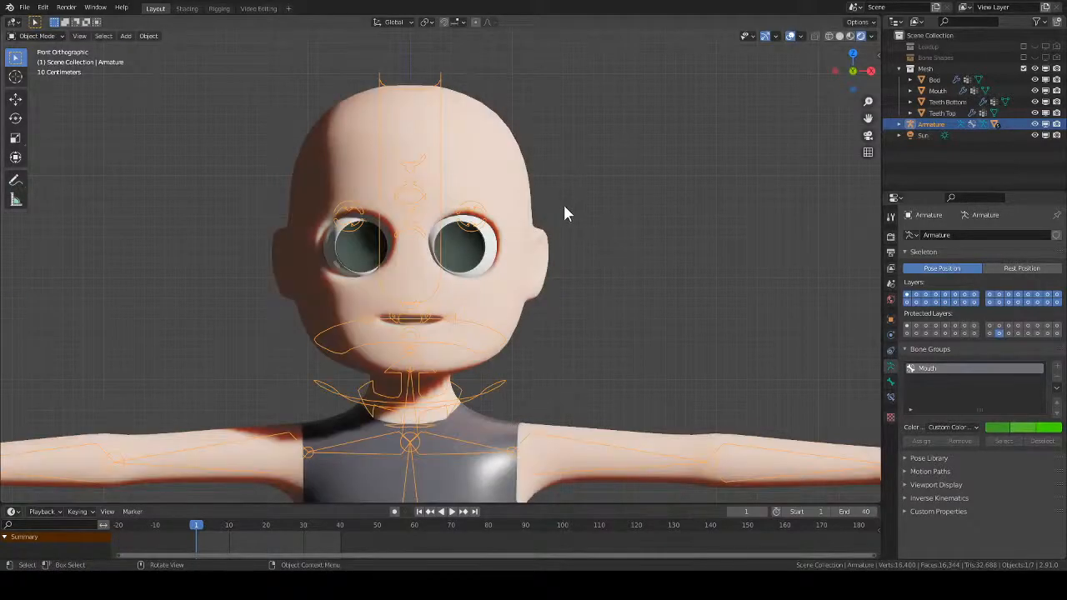
middle_click_drag(562, 202, 612, 214)
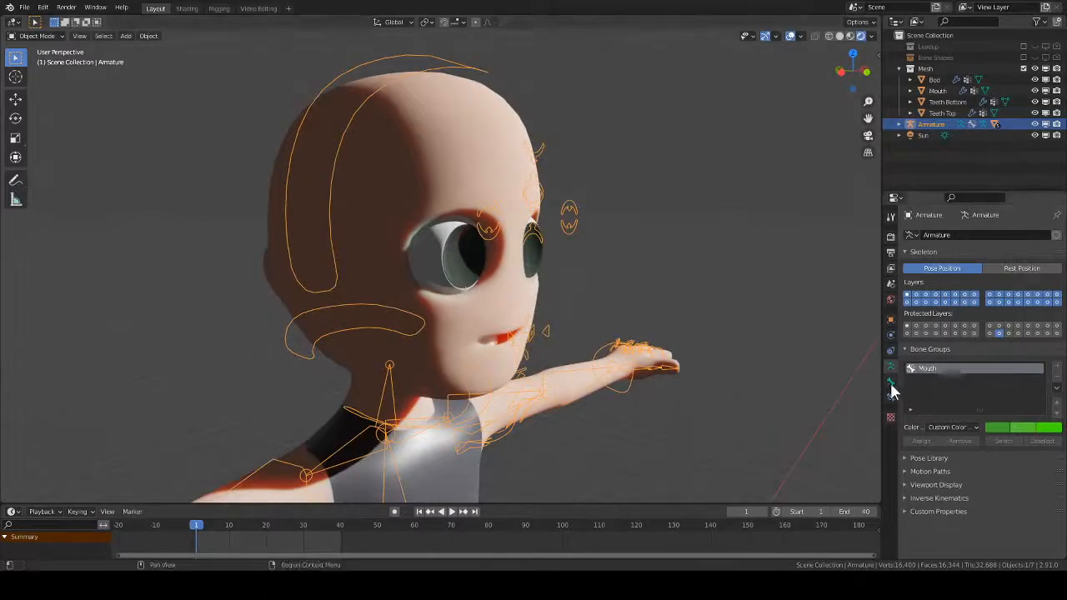
key("Tab")
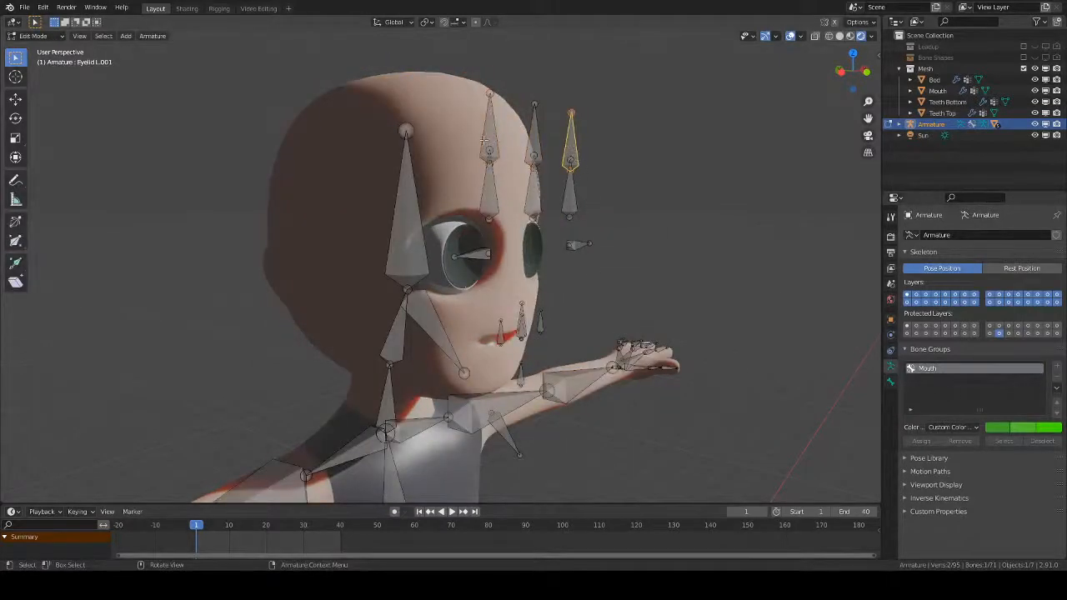
left_click(486, 138, "shift")
key("Tab")
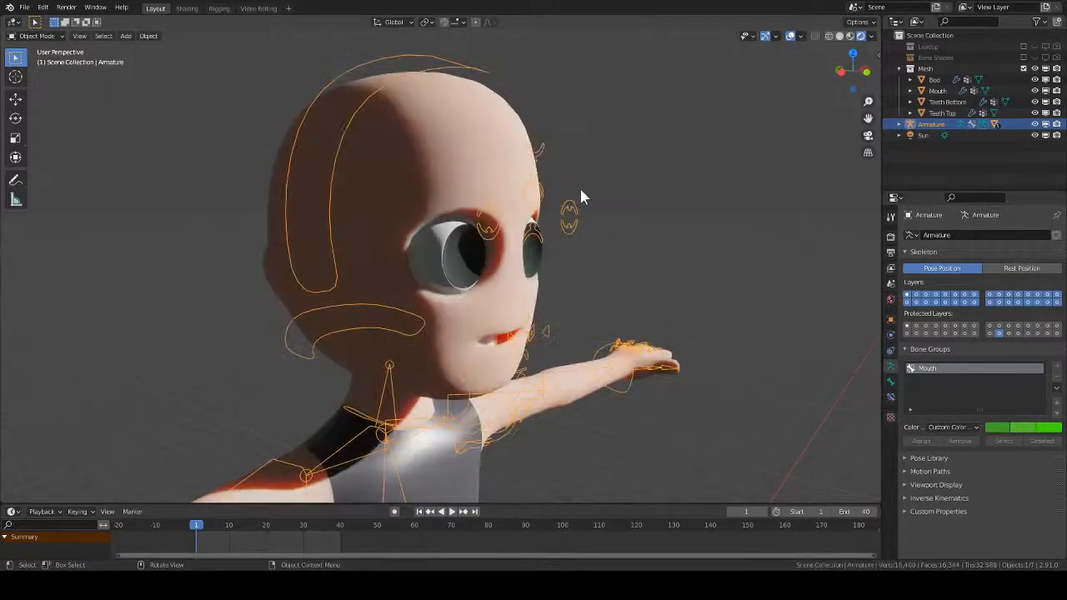
left_click(889, 397)
key("ctrl+Tab")
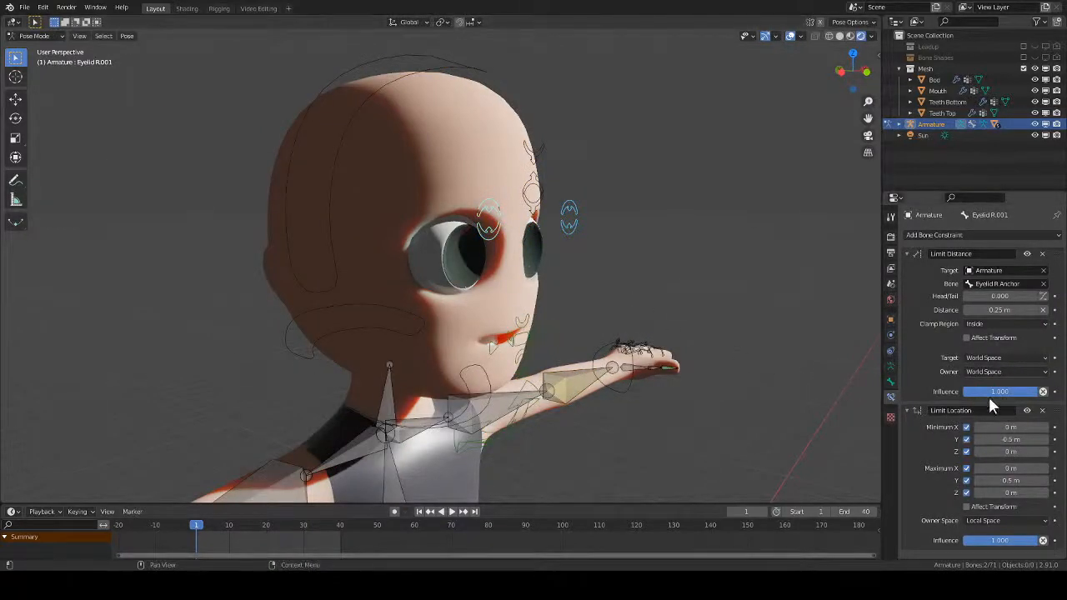
- Remove both the Limit Distance and Limit Location constraints from the duplicated right and left eyelid controls
left_click(1040, 254)
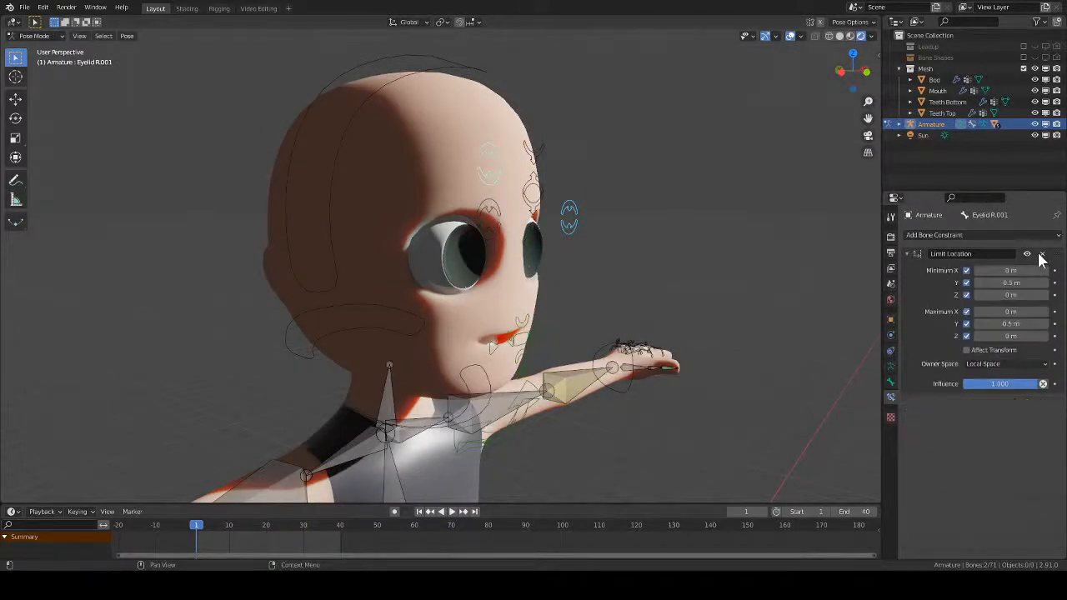
left_click(1039, 255)
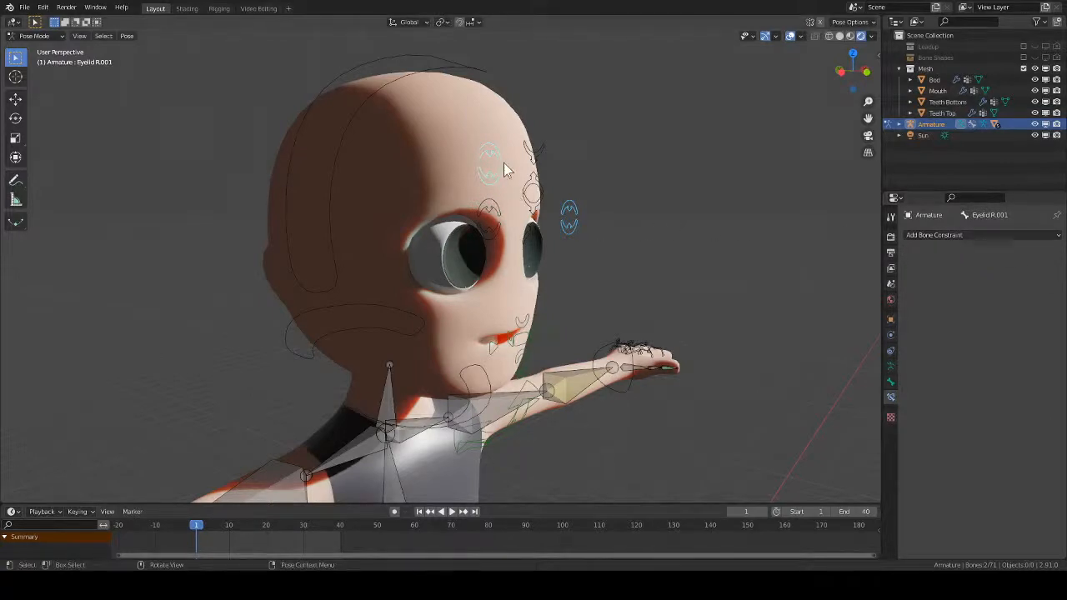
left_click(571, 218)
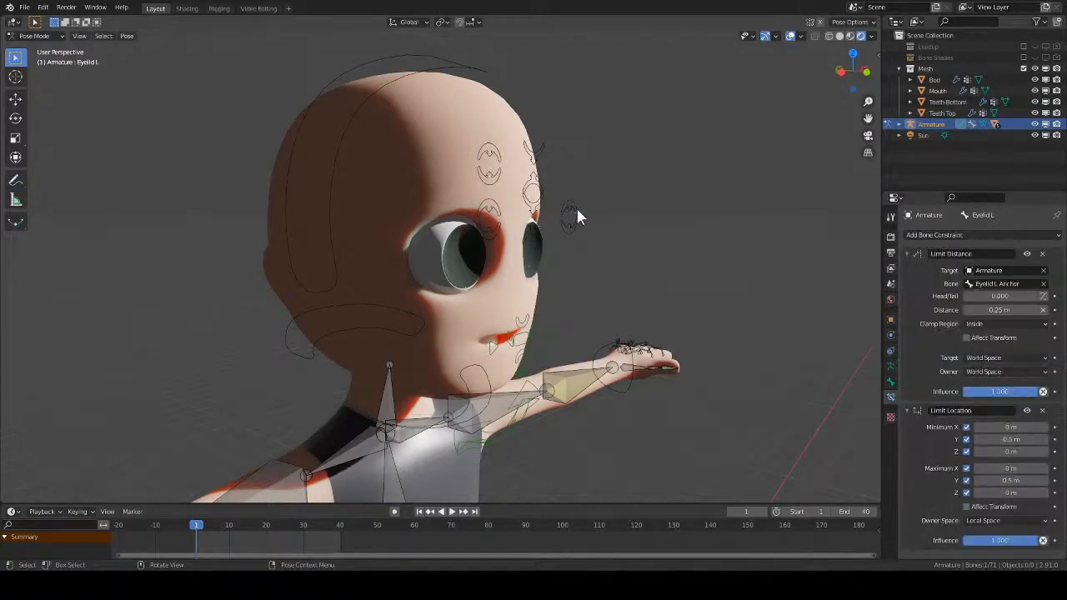
left_click(575, 215)
left_click(1041, 254)
left_click(1043, 254)
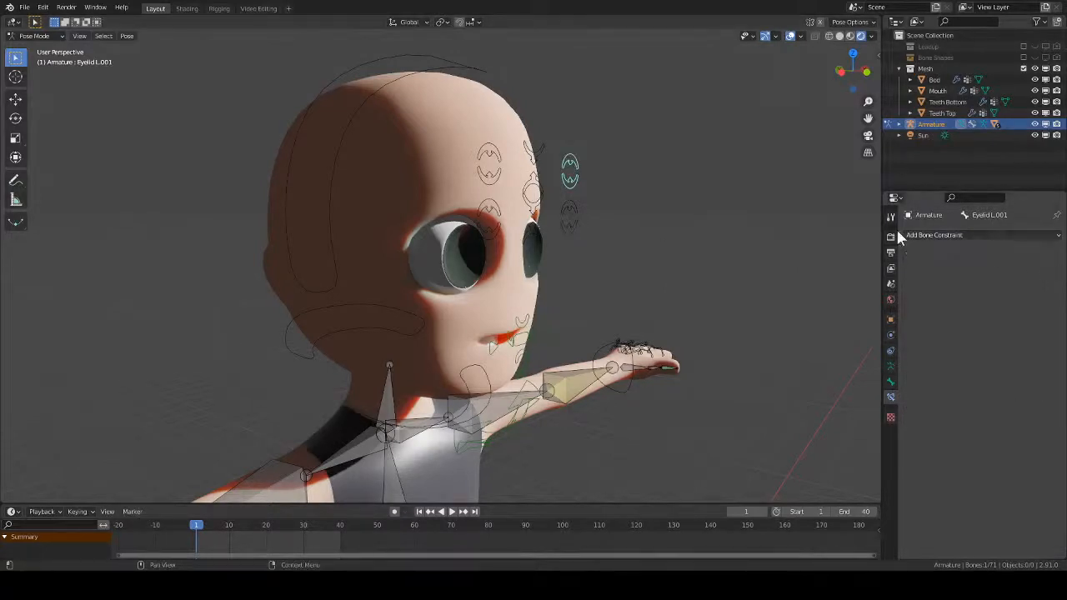
- Check the constraints on the duplicated central control, then undo the constraint removals on the duplicated outer controls
key("KP_1")
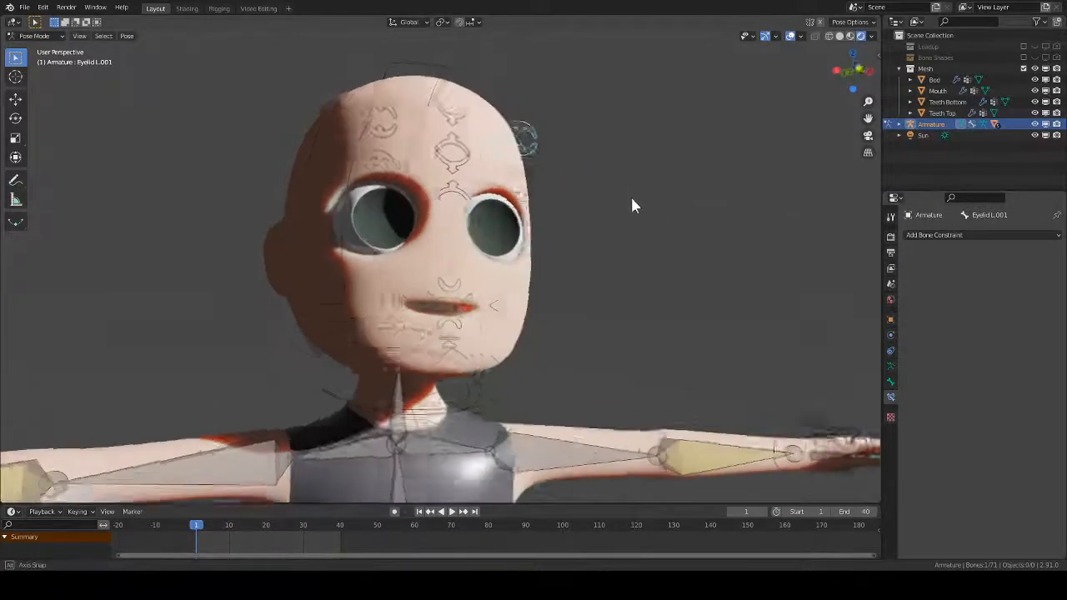
left_click(419, 165)
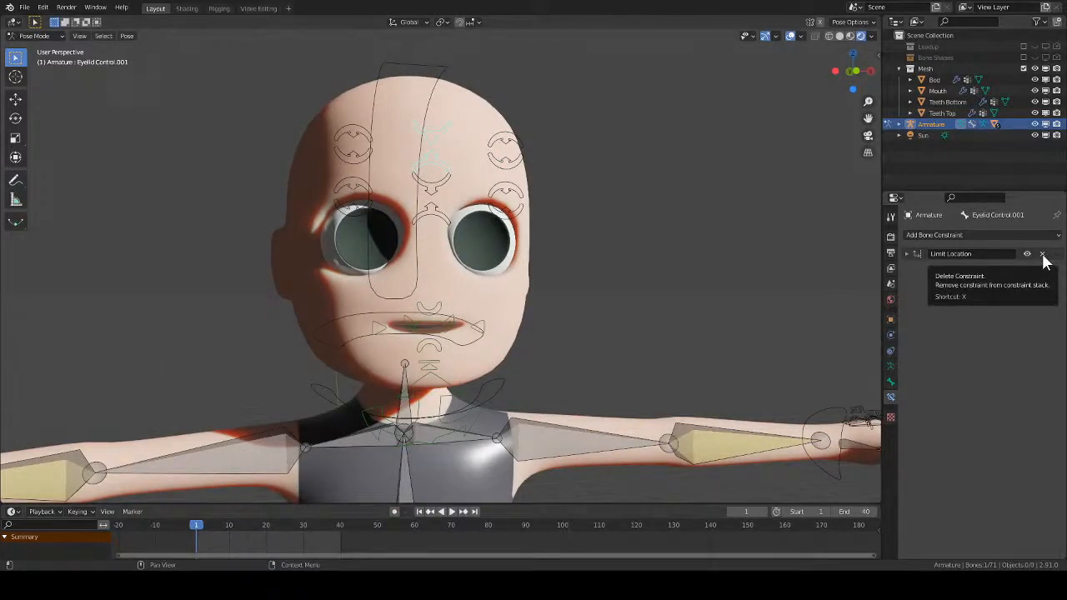
left_click(502, 164)
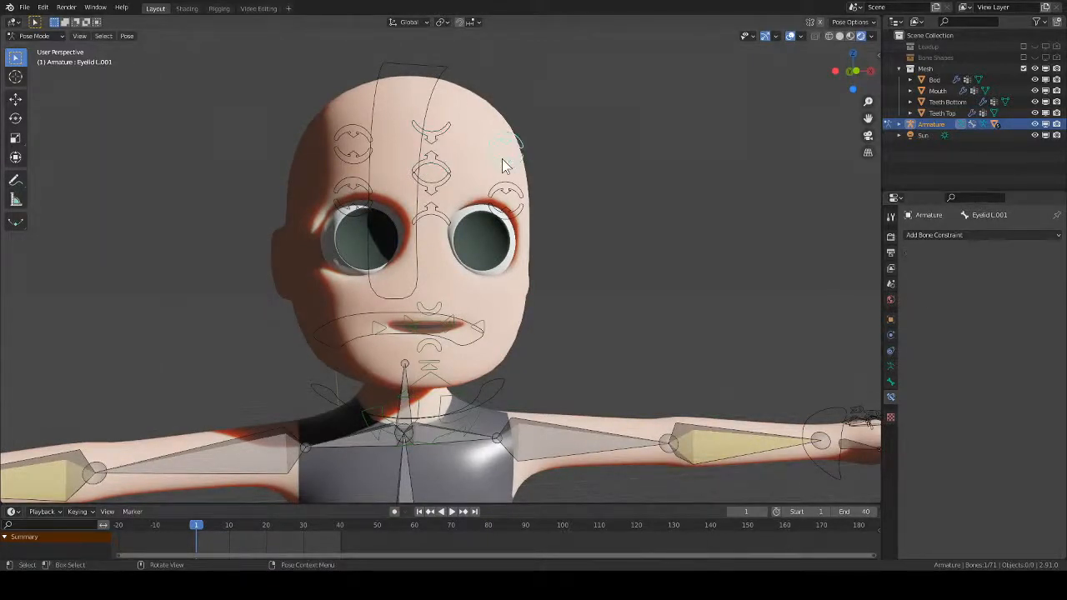
left_click(502, 164)
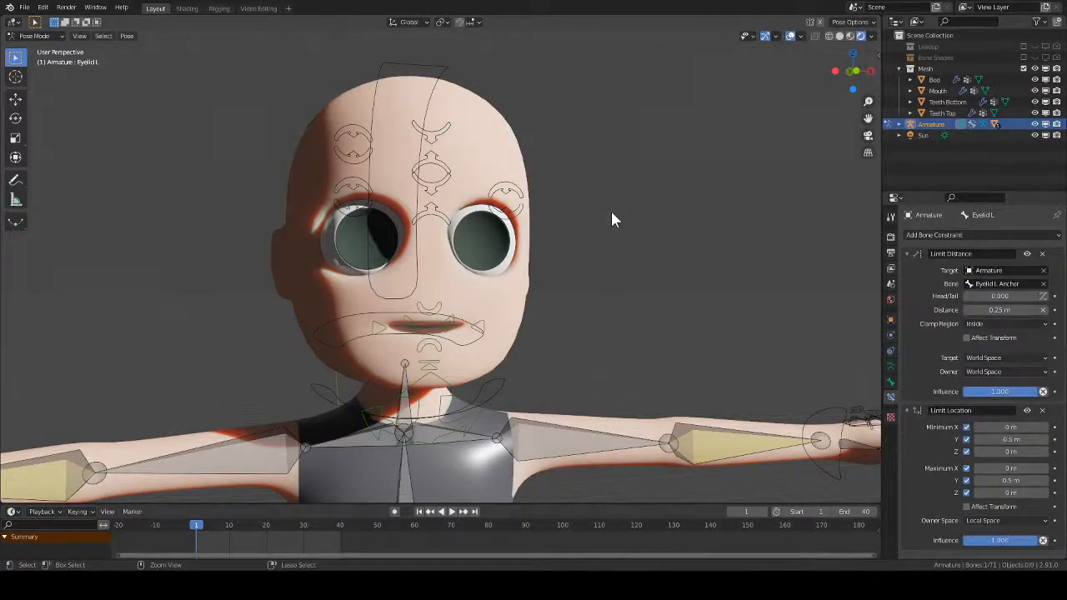
key("ctrl+z")
key("ctrl+z")
key("ctrl+z")
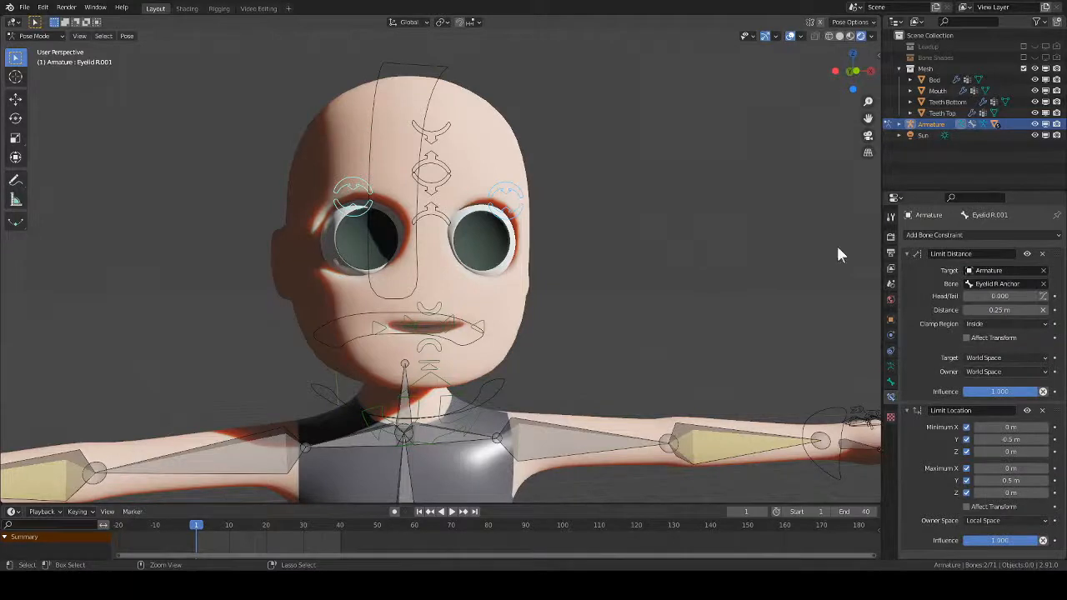
- Remove only the Limit Distance constraint from the duplicated right and left eyelid controls, keeping Limit Location
left_click(1041, 253)
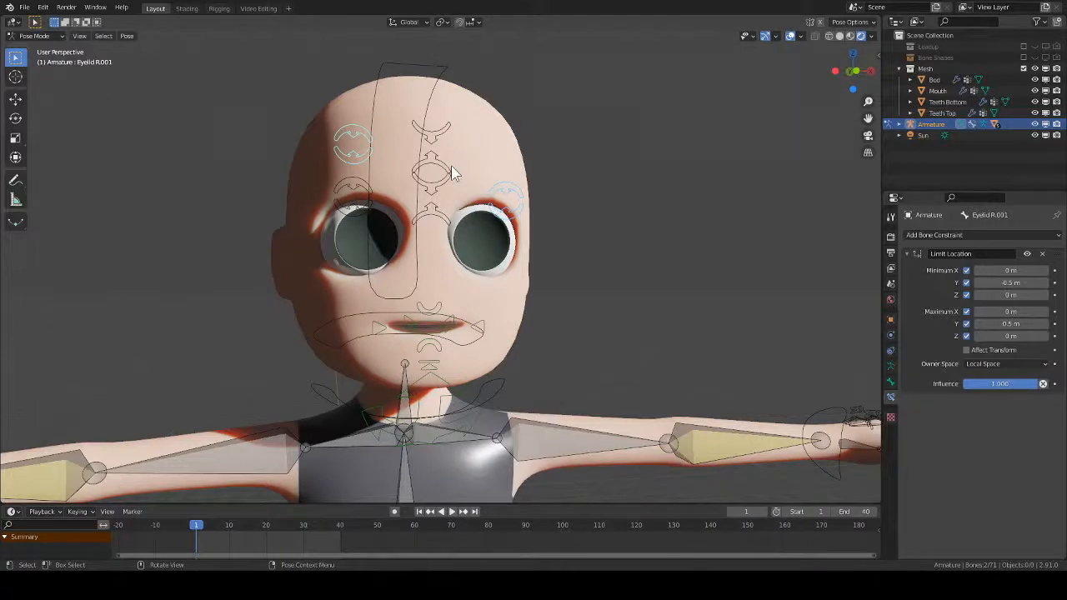
middle_click_drag(508, 181, 558, 190)
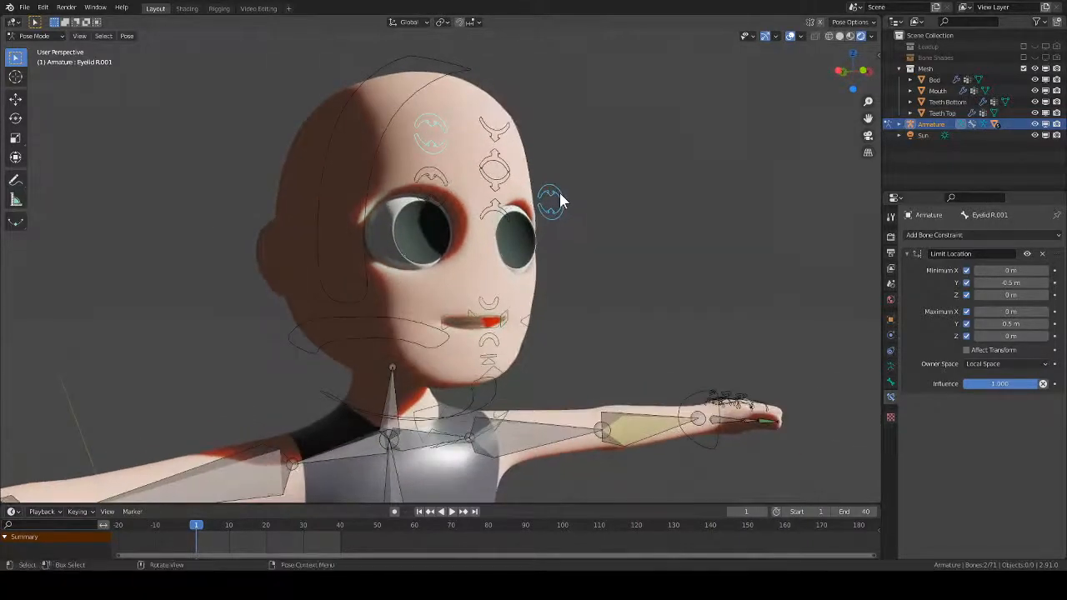
key("Tab")
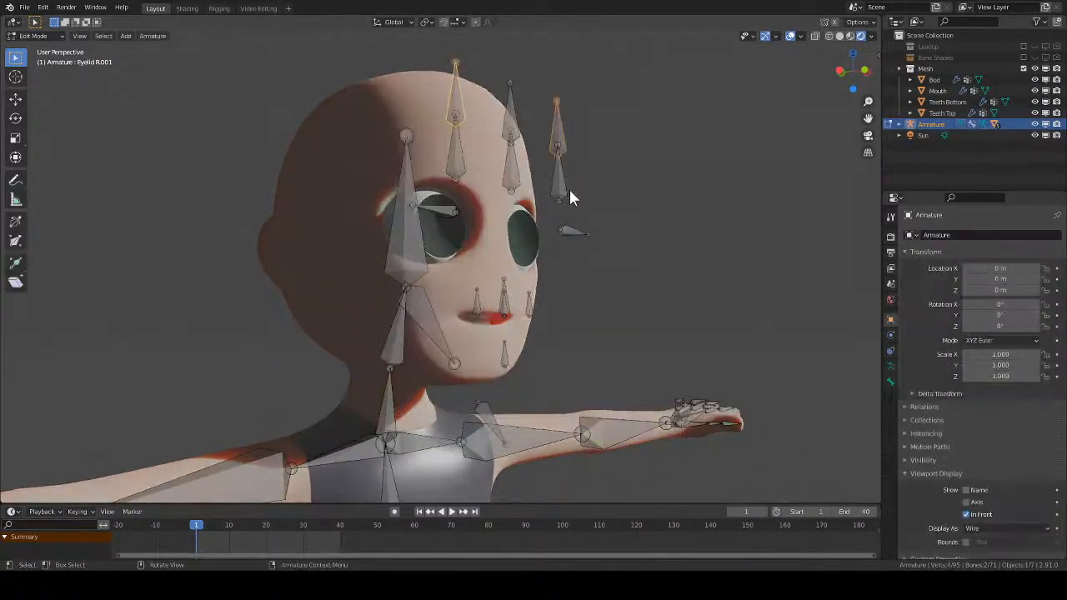
left_click(560, 138)
key("Tab")
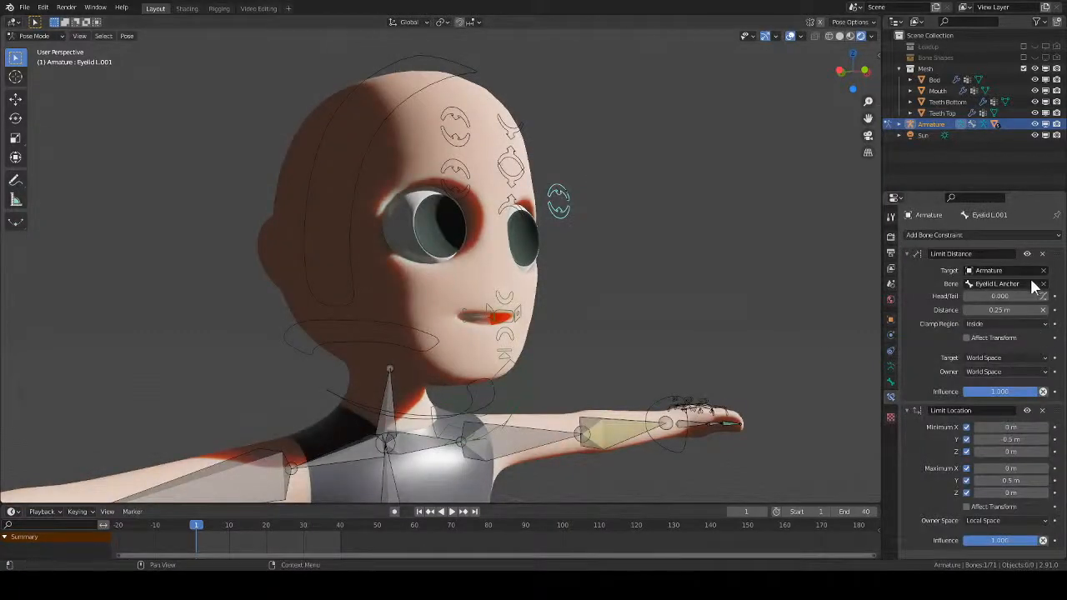
left_click(1042, 254)
- Try moving the duplicated left eyelid control up and down to test its travel
middle_click_drag(587, 275, 639, 275)
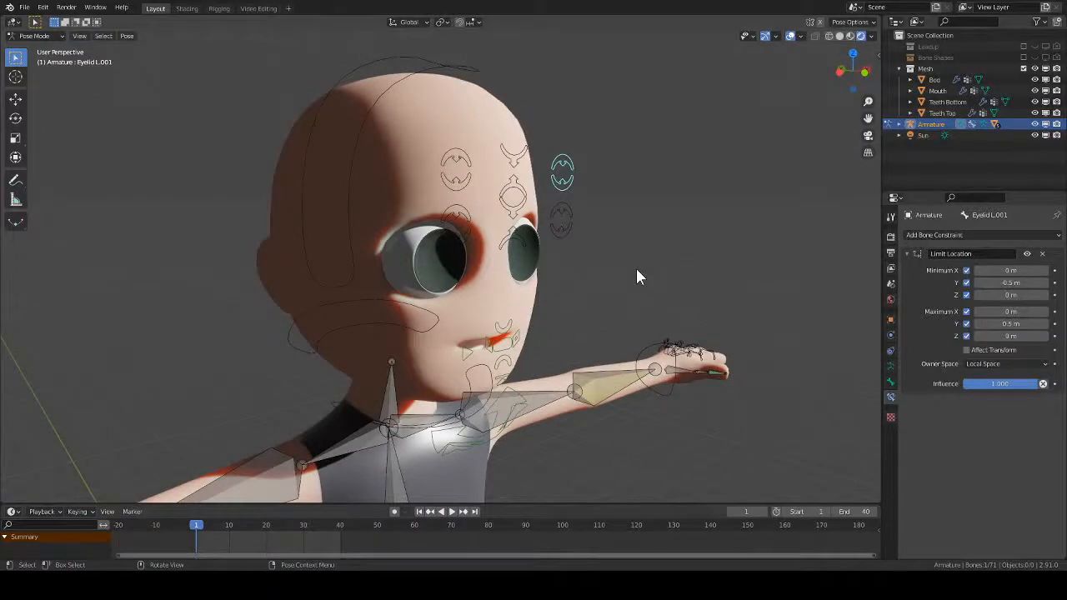
middle_click_drag(593, 308, 549, 281)
key("KP_1")
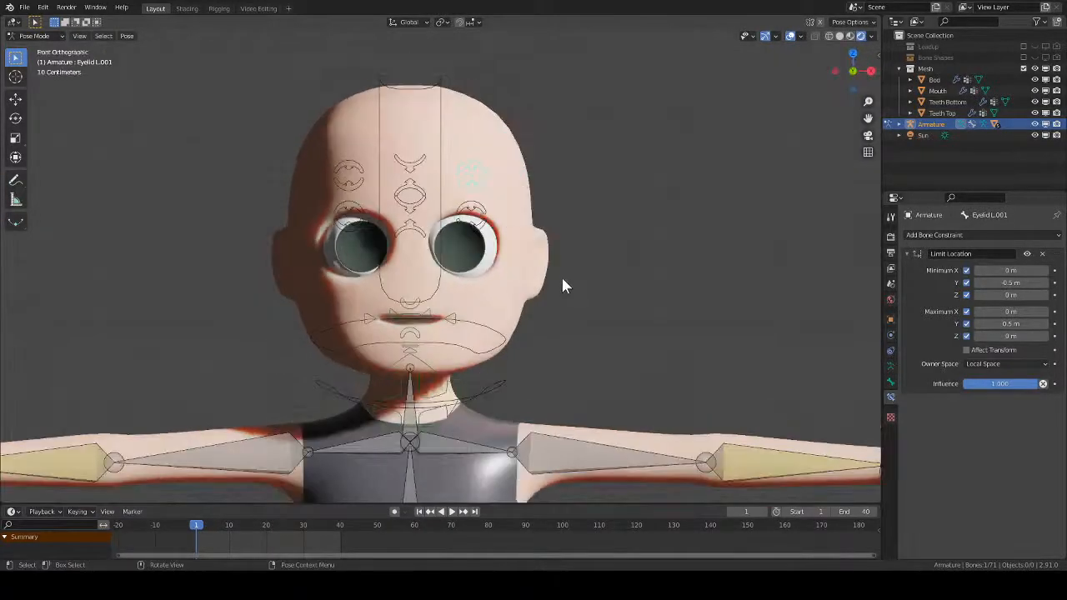
scroll(503, 219, "up", 4)
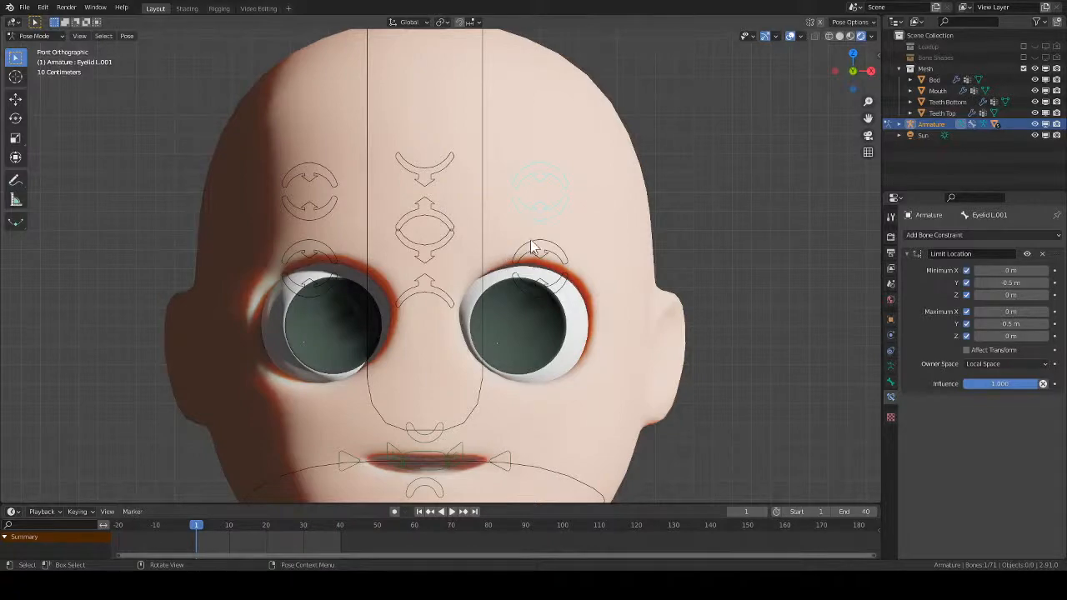
middle_click_drag(595, 233, 569, 230)
scroll(550, 317, "down", 5)
middle_click_drag(539, 355, 530, 313)
key("g")
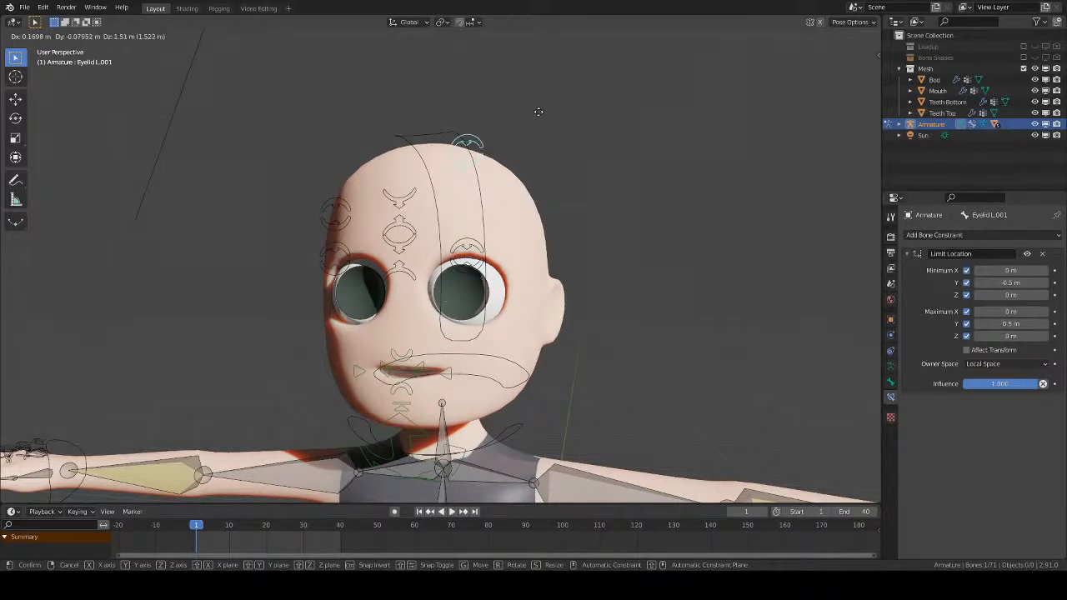
left_click(518, 248)
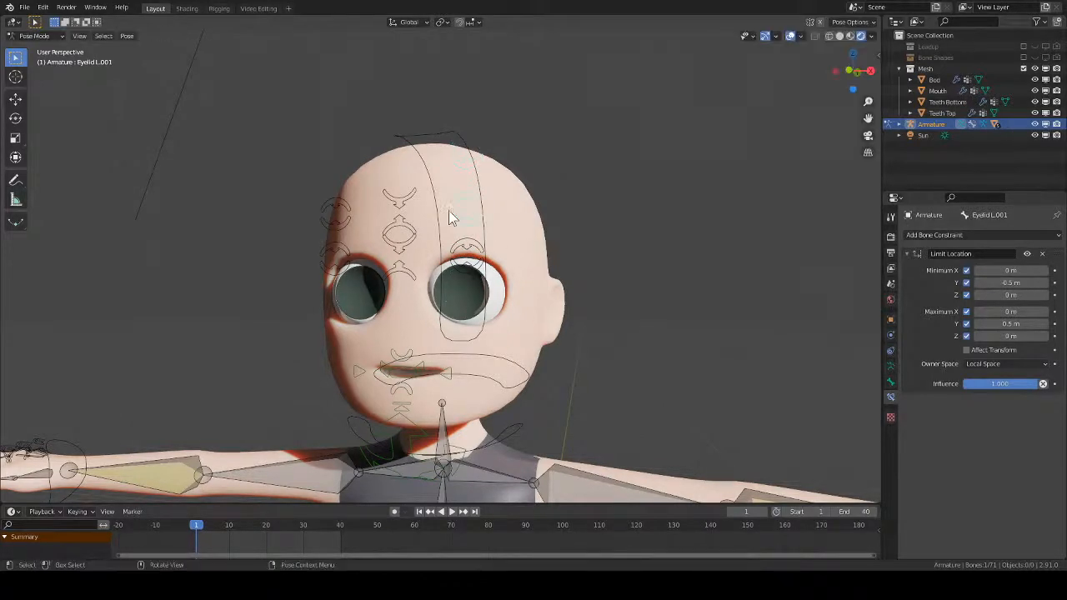
- Set the duplicated central control's Limit Location maximum Y to 0.5 m and test its vertical movement
left_click(418, 242)
key("g")
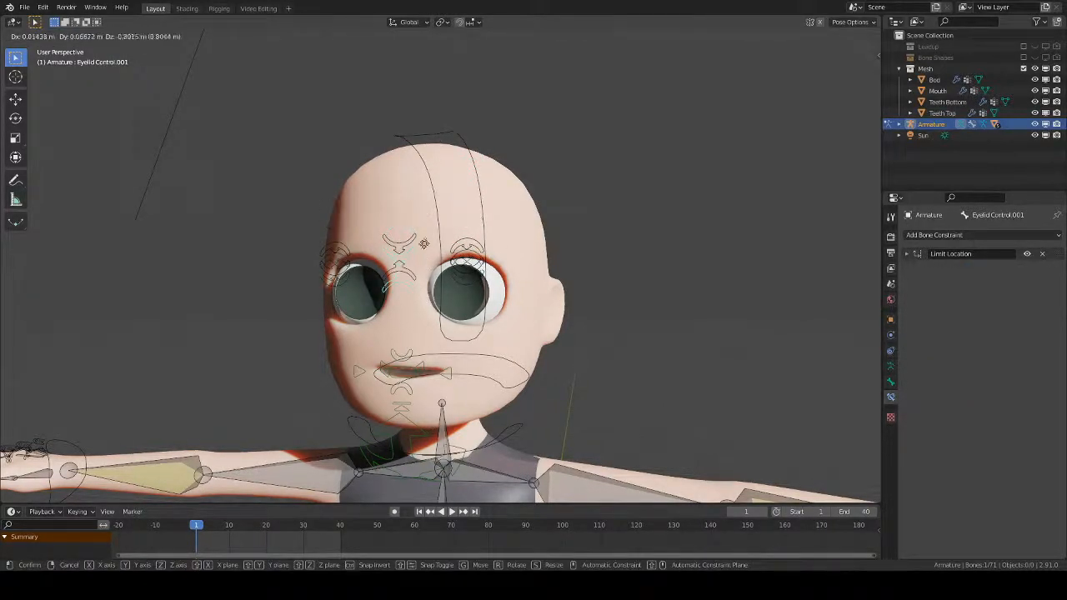
left_click(441, 314)
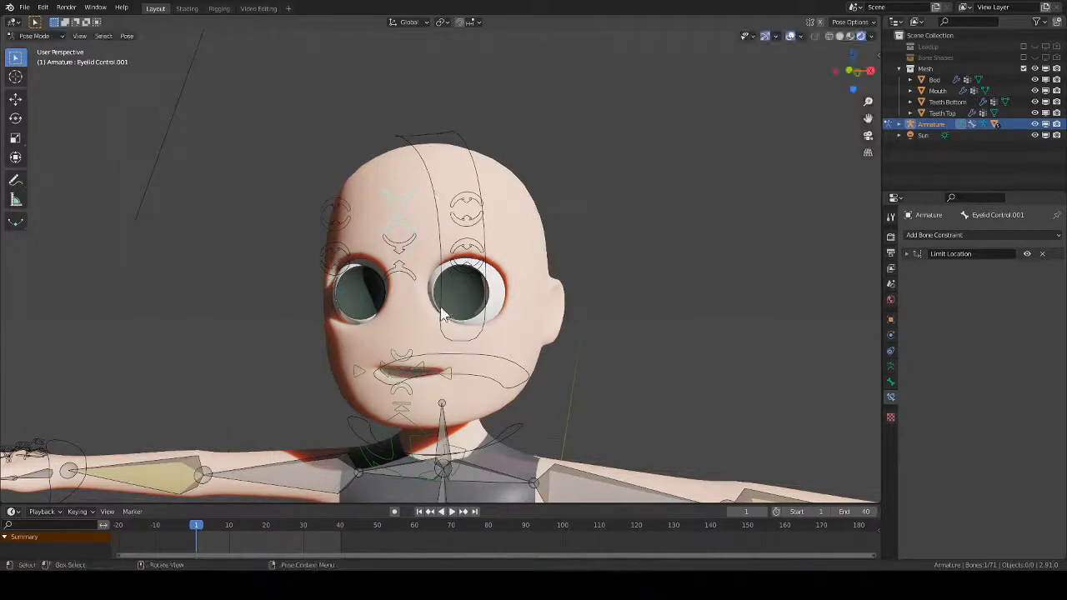
left_click(907, 253)
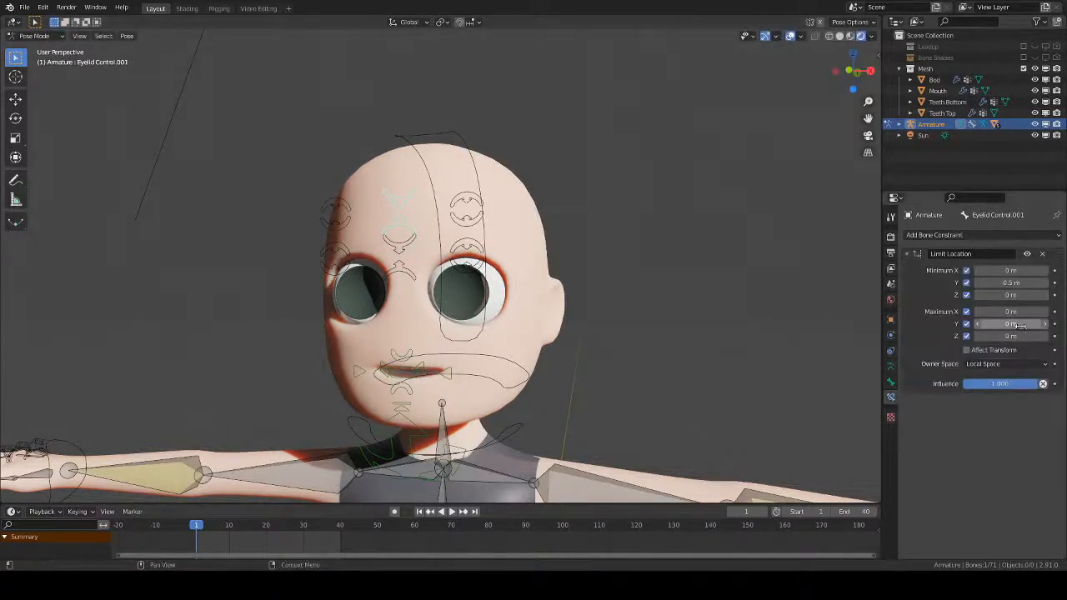
left_click(1016, 324)
type("0.5")
key("Return")
key("g")
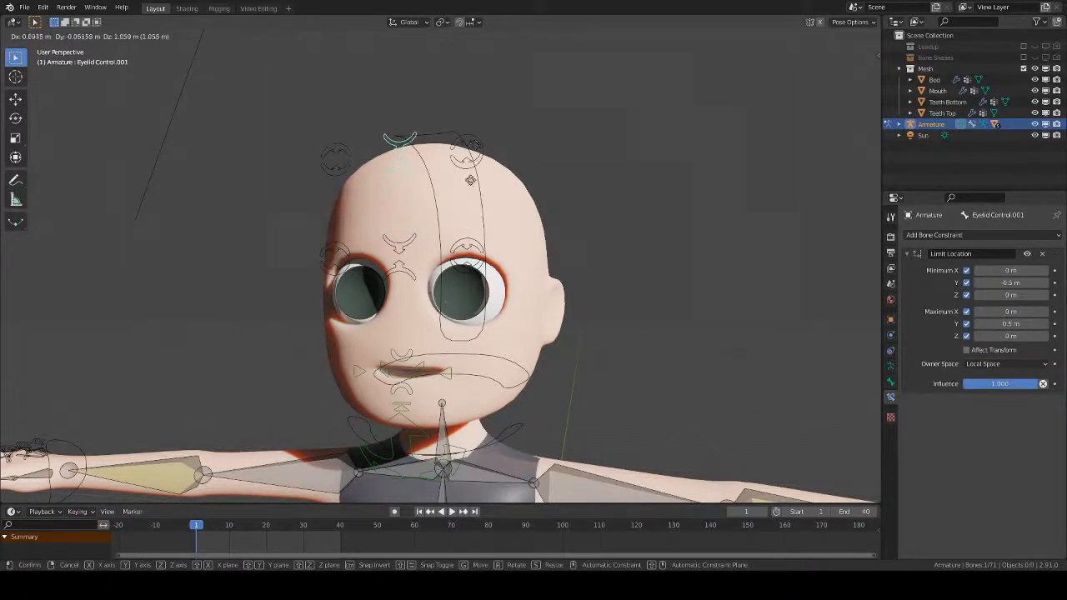
right_click(480, 237)
- Set the duplicated central control's Limit Location minimum Y to -0.25 m and maximum Y to 0.25 m, and test its vertical movement
left_click(1011, 283)
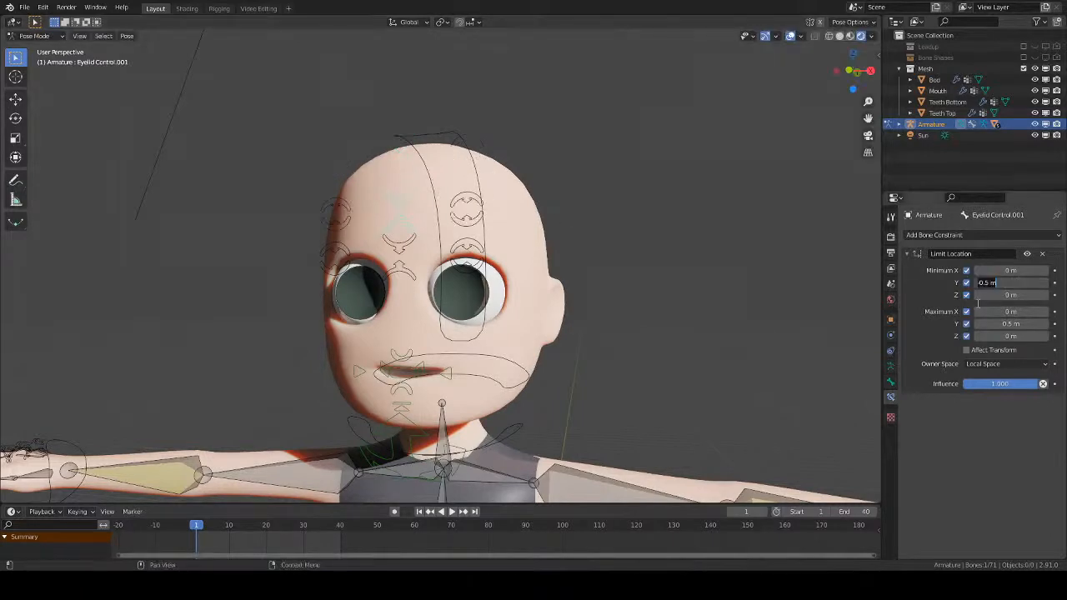
key("BackSpace")
left_click(1010, 323)
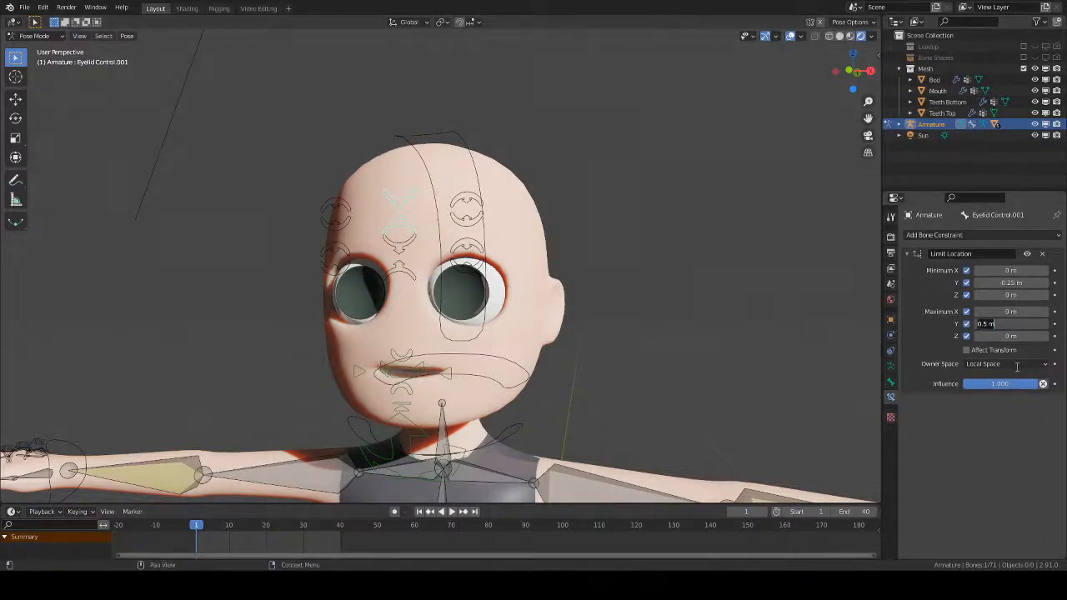
key("BackSpace")
type("0.25")
key("Return")
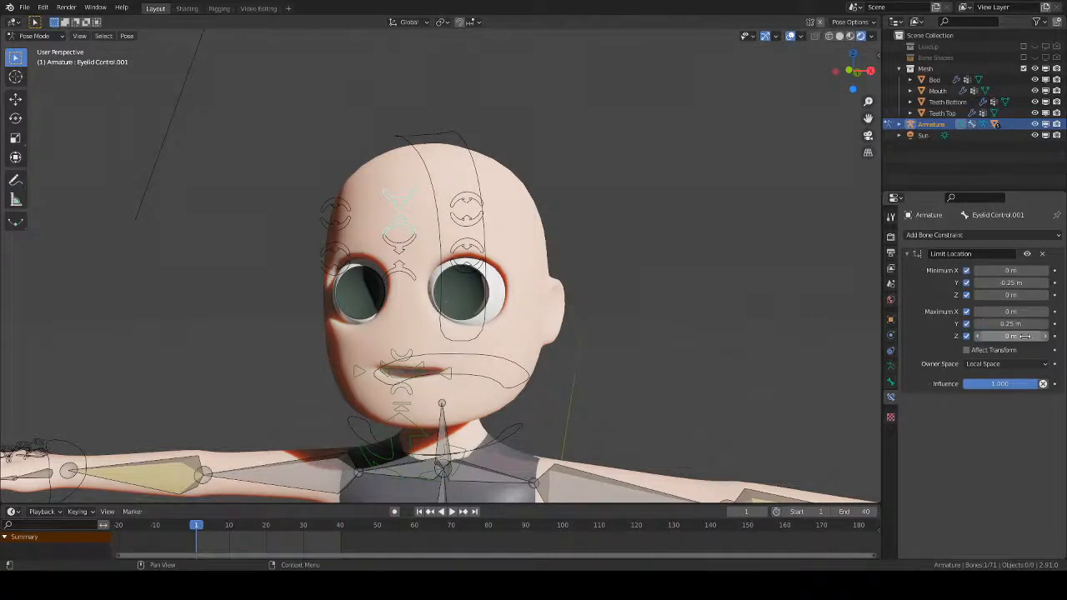
key("g")
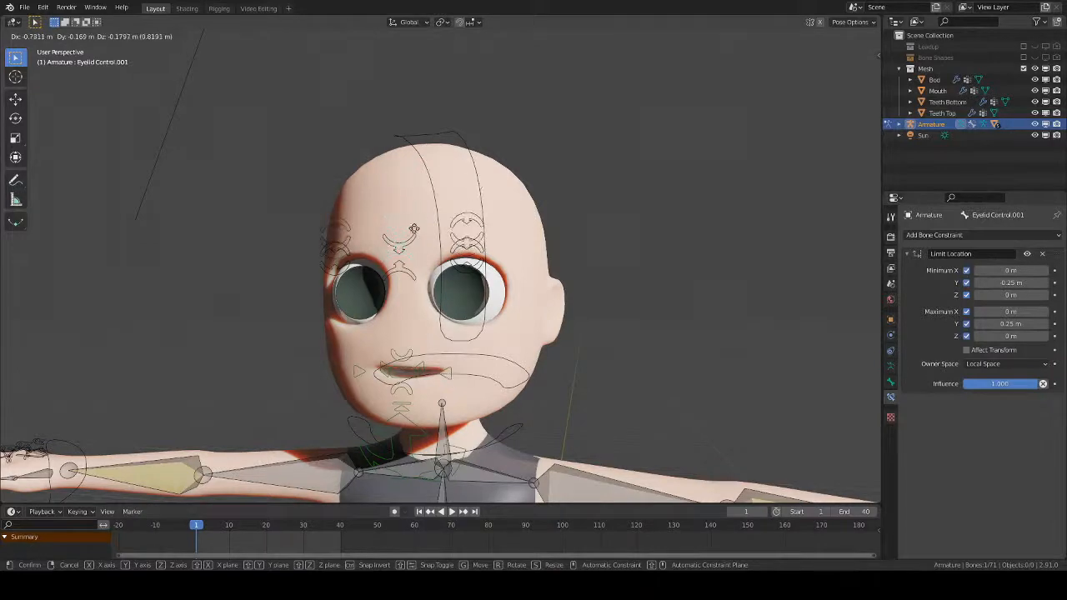
left_click(410, 193)
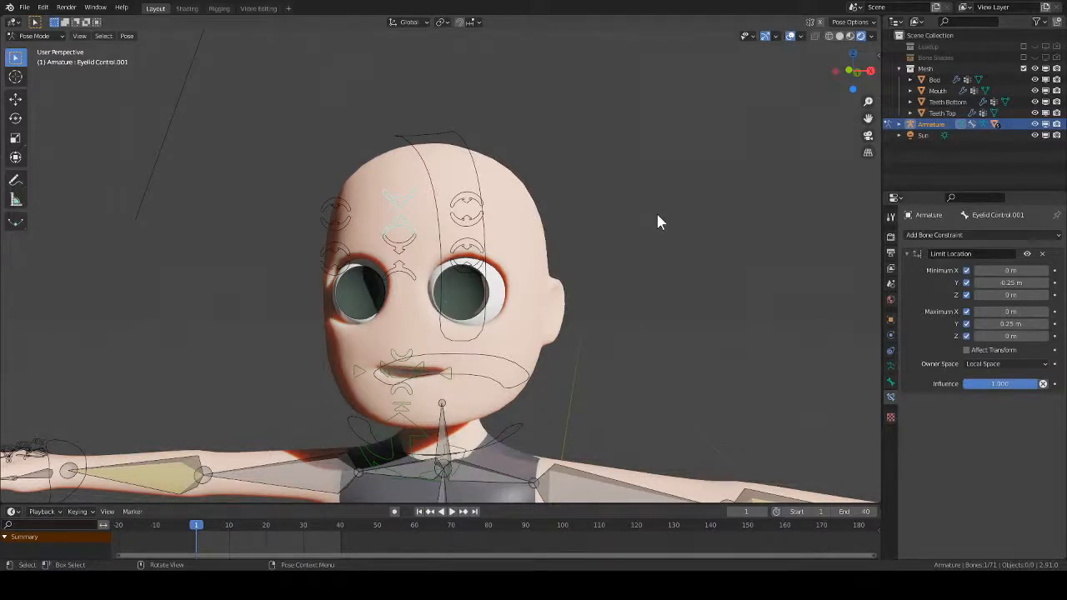
- Test the travel of the duplicated central and right eyelid controls, cancelling each move, and inspect the right control's Limit Location minimum Y
left_click(470, 215)
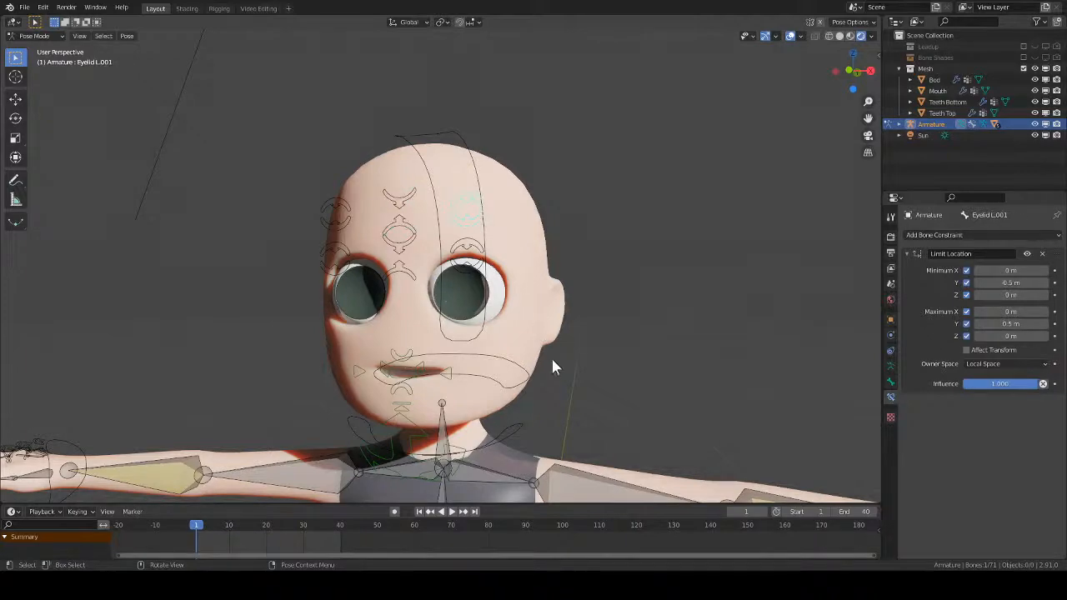
middle_click_drag(558, 375, 590, 396)
middle_click_drag(537, 361, 578, 350)
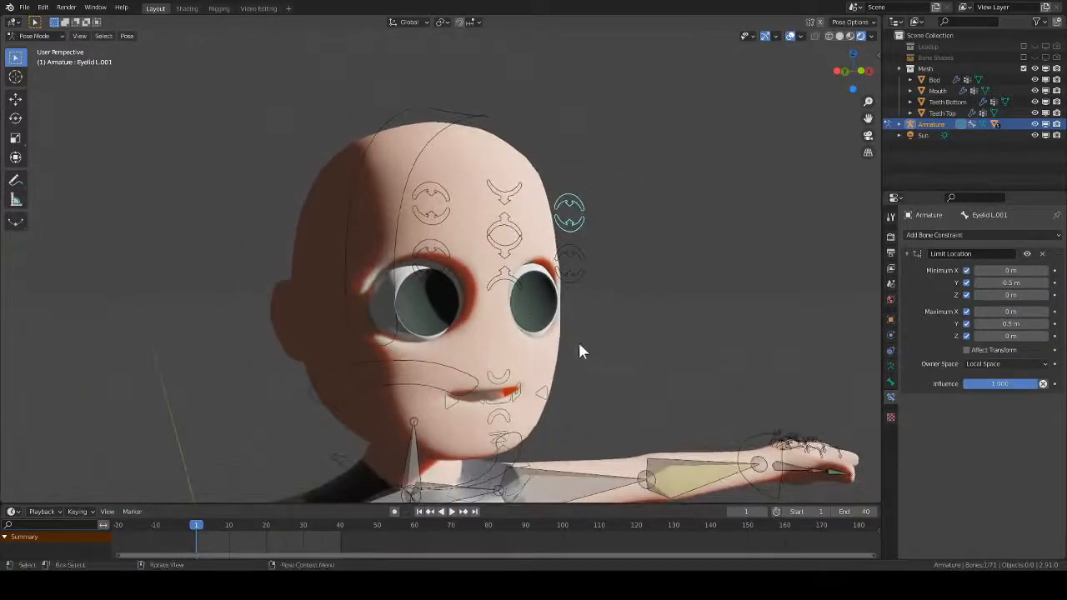
left_click(517, 232)
key("g")
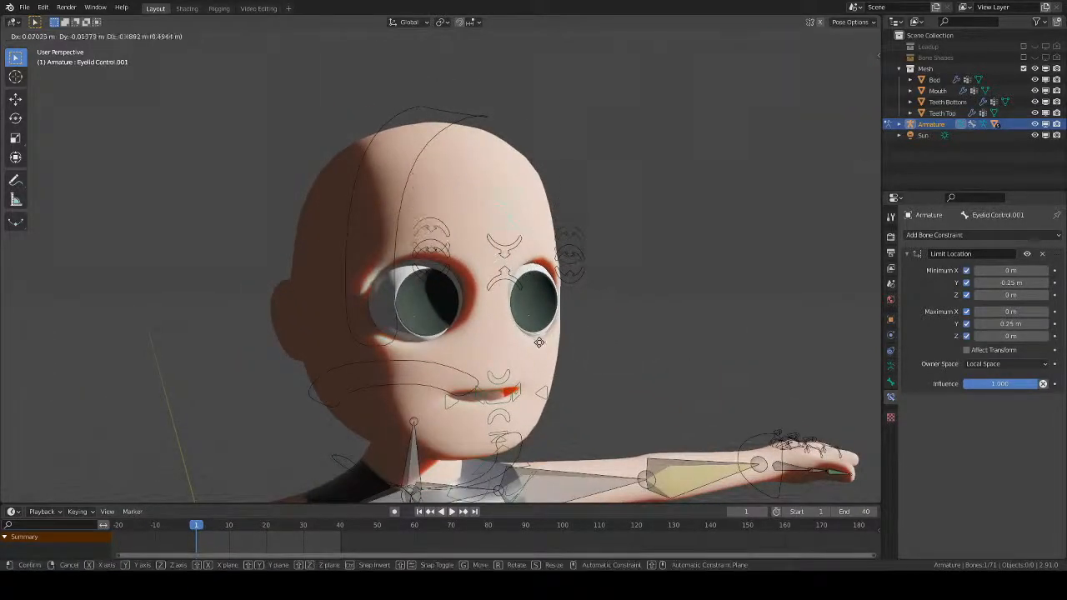
right_click(530, 211)
middle_click_drag(548, 247, 493, 256)
left_click(407, 239)
key("g")
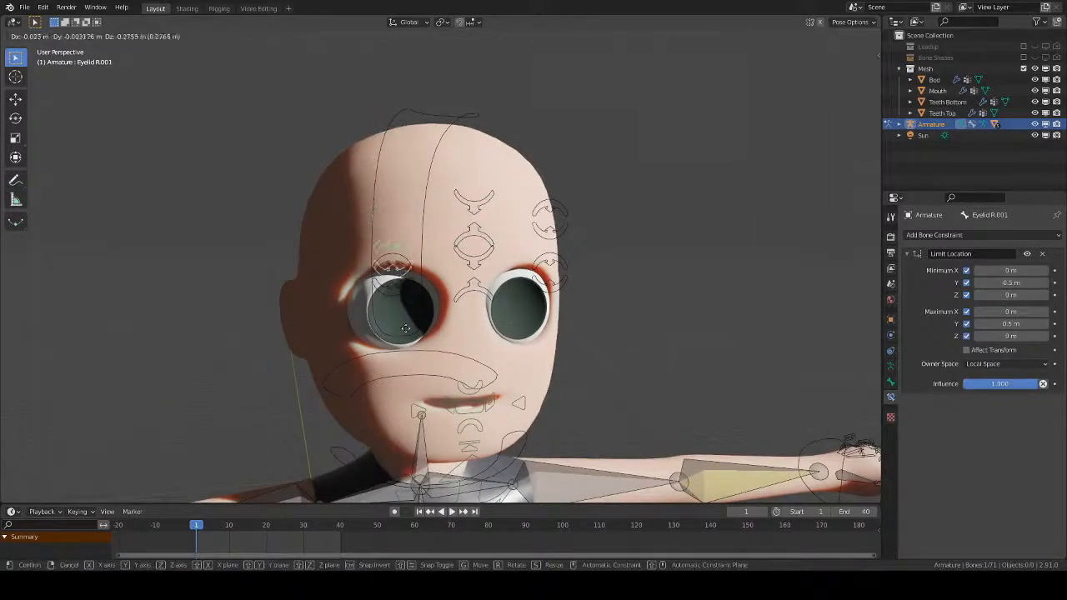
right_click(426, 207)
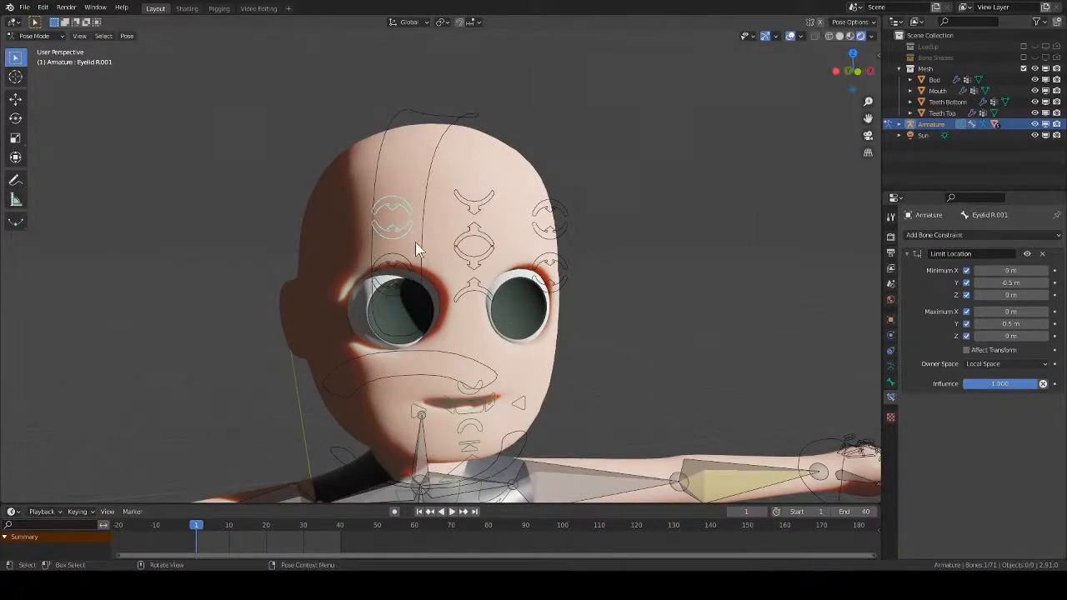
left_click(1016, 285)
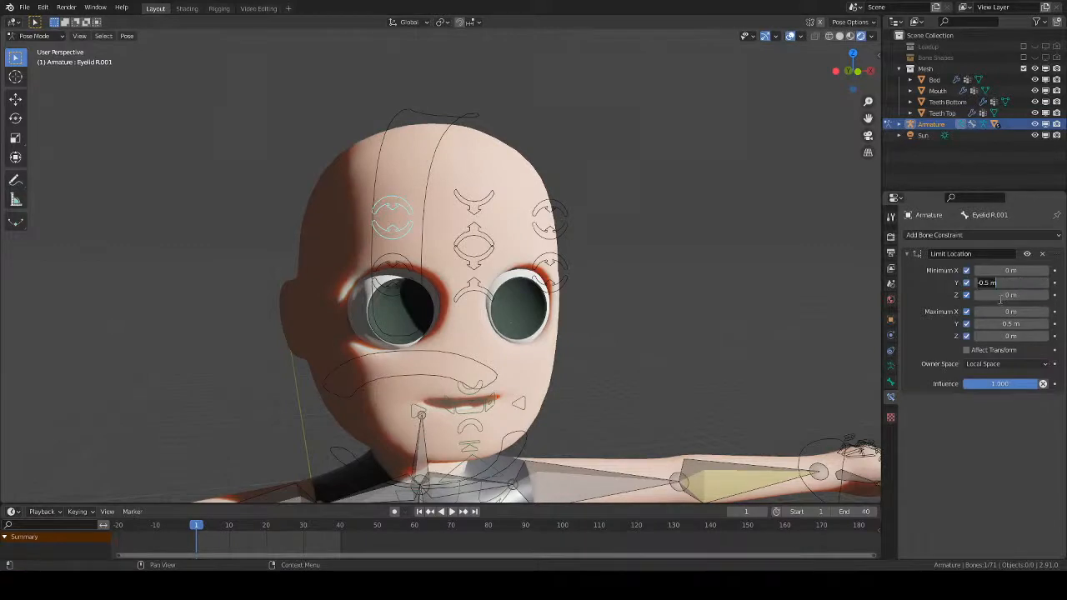
key("Return")
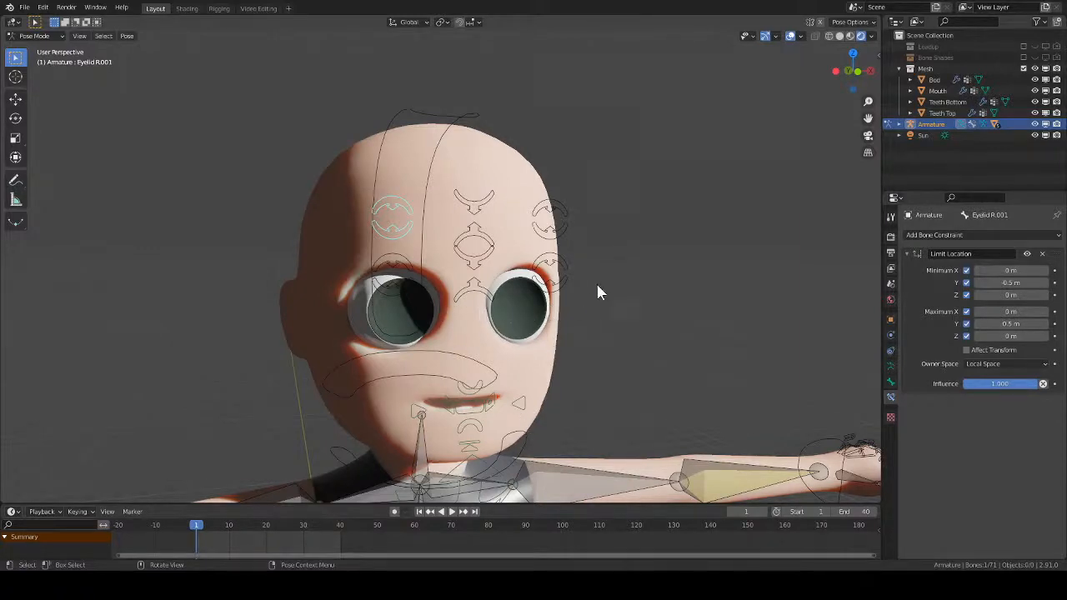
- Undo the recent limit changes and constraint removals until the duplicated outer eyelid controls have their Limit Distance constraints back
key("ctrl+shift+m")
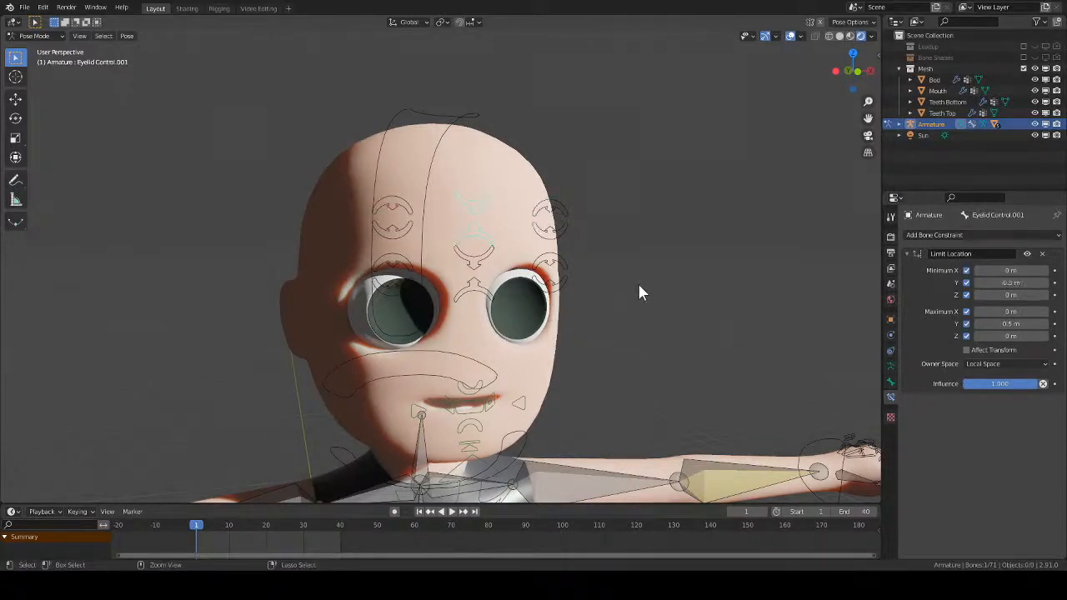
key("ctrl+z")
key("ctrl+z")
key("ctrl+z")
key("ctrl+z")
key("ctrl+z")
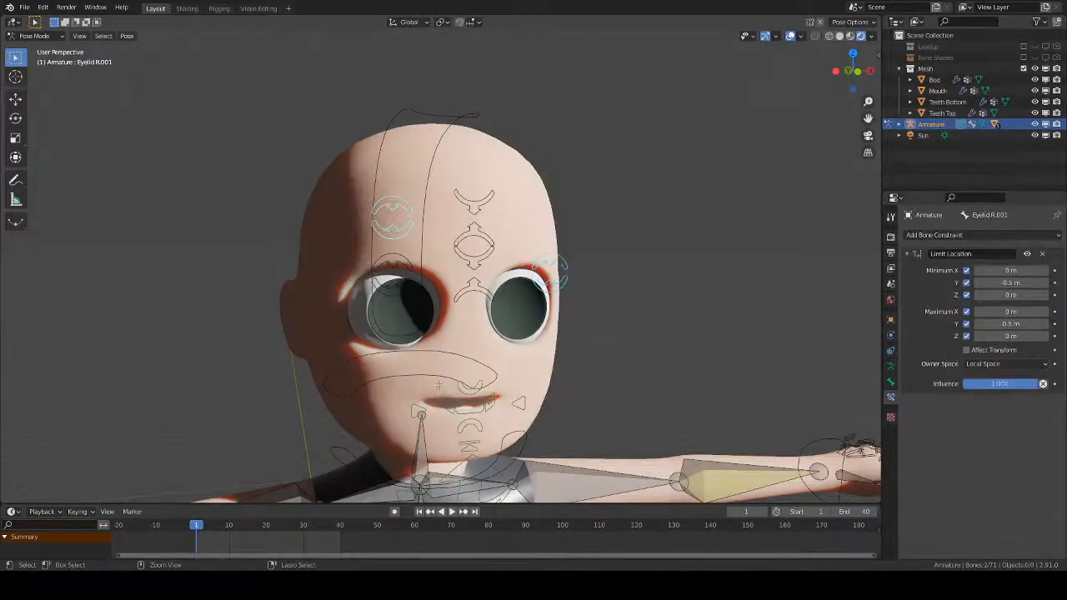
key("ctrl+z")
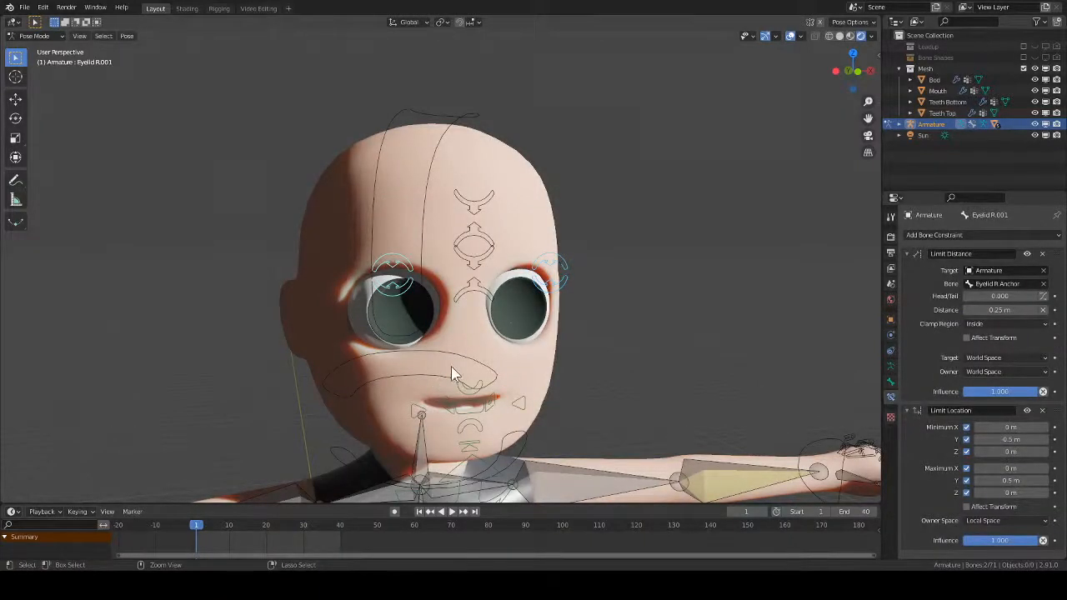
- Duplicate the left and right eyelid anchor bones in Edit Mode and move the copies straight up 0.4 m in front view
key("ctrl+Tab")
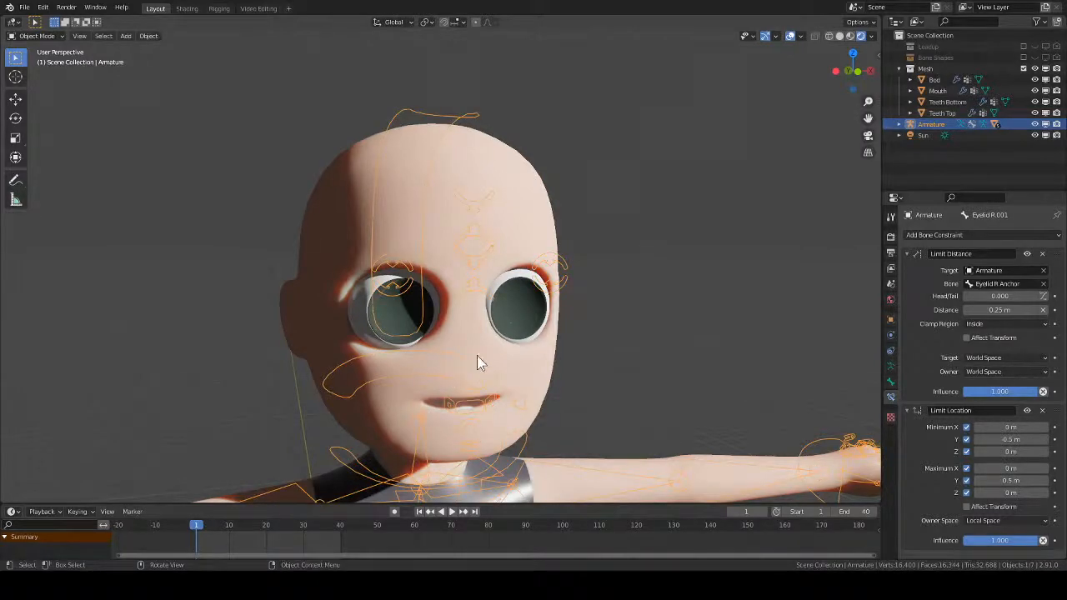
key("Tab")
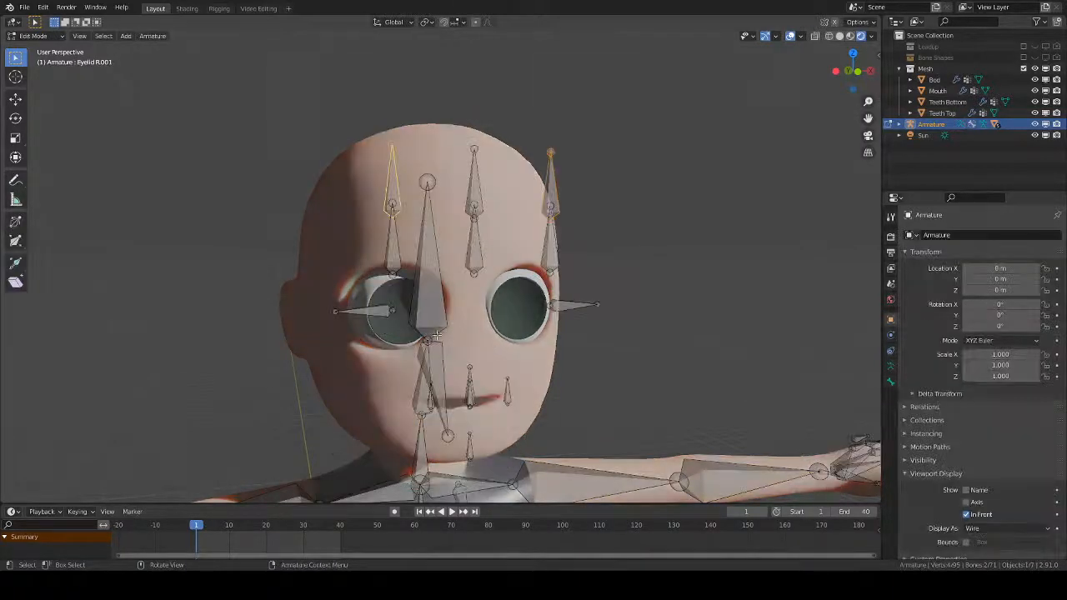
left_click(382, 308)
left_click(580, 305, "shift")
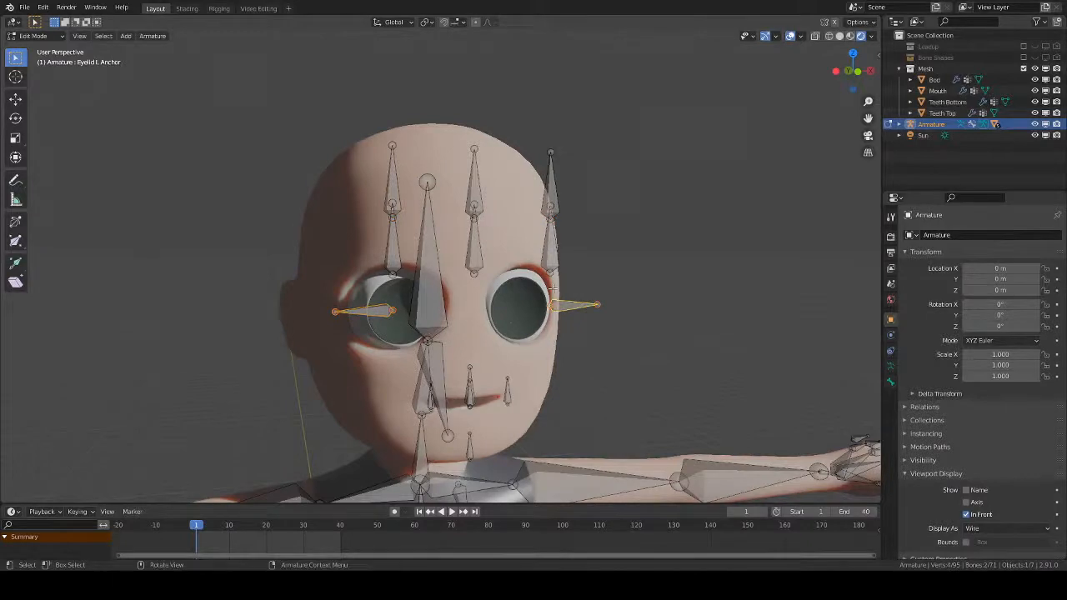
key("KP_3")
key("KP_1")
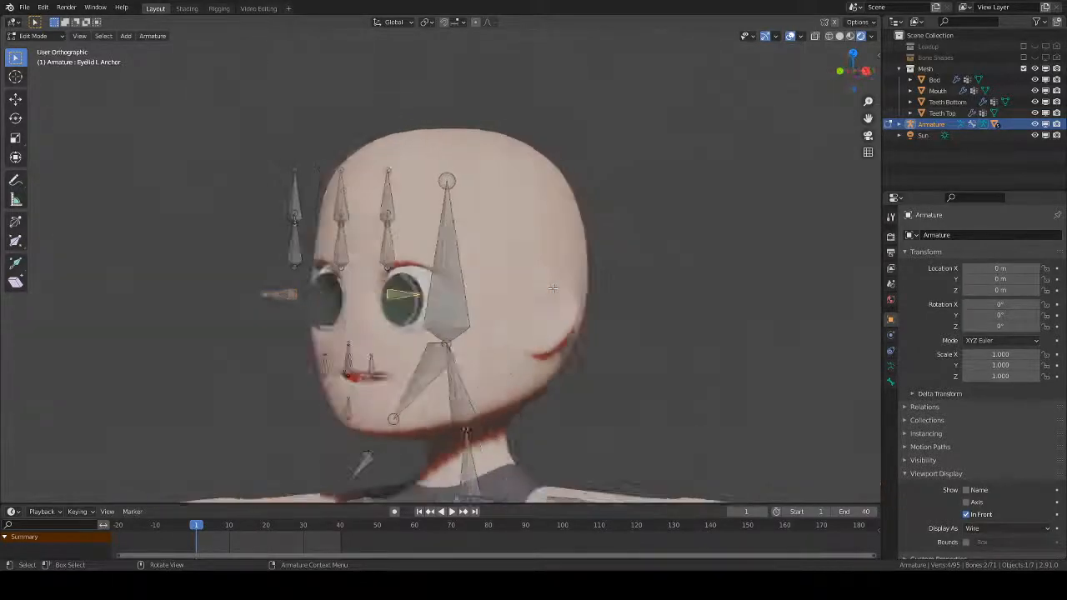
key("shift+d")
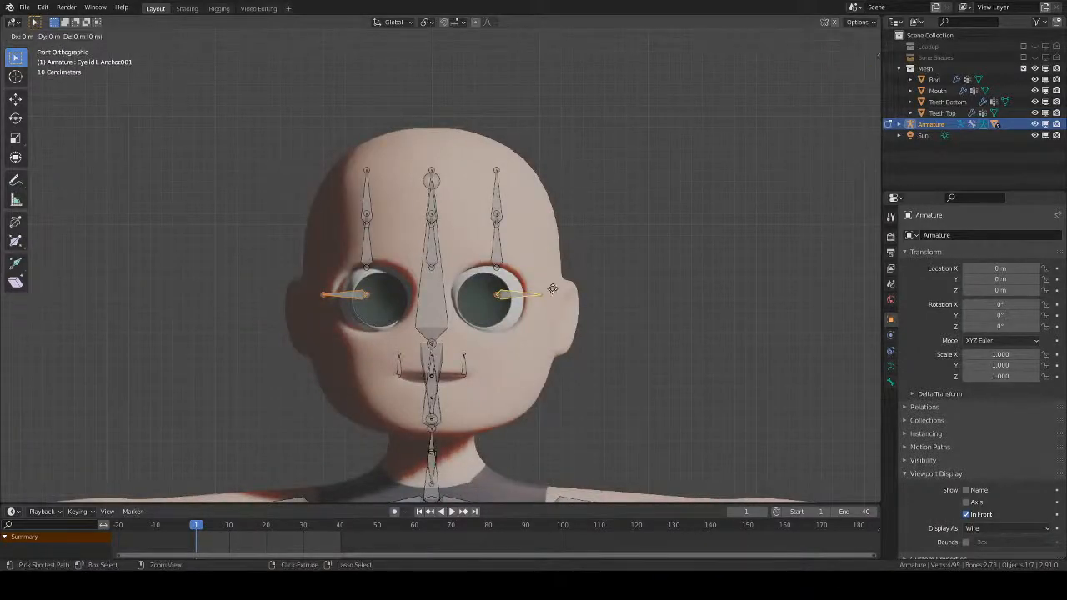
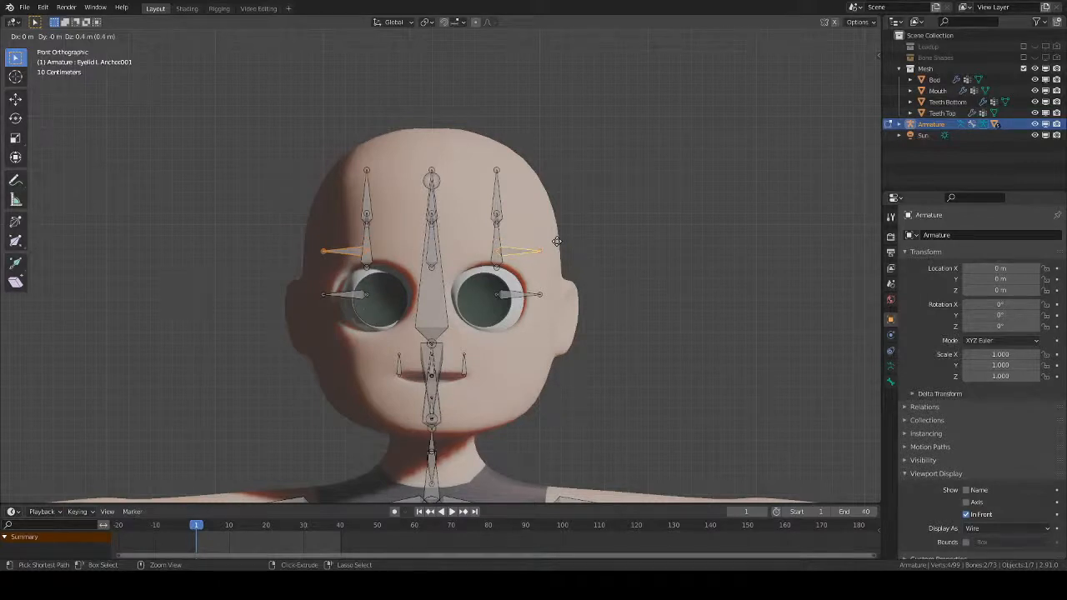
left_click(557, 241)
- Check the duplicated anchors in Pose Mode, and rename the duplicated left anchor bone "Eyebrow L Anchor" in Edit Mode
key("ctrl+Tab")
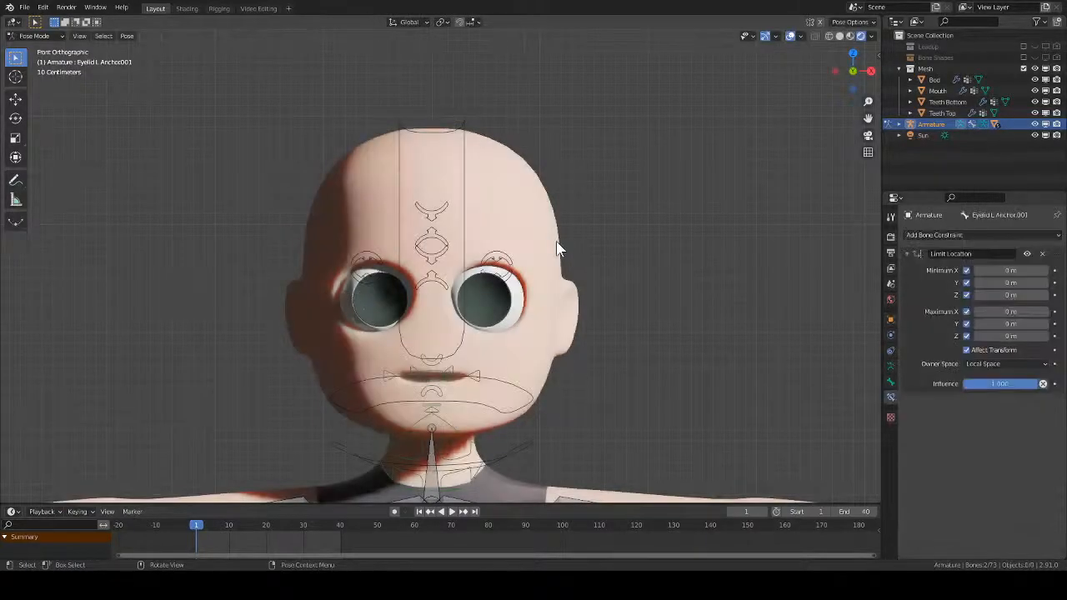
key("Tab")
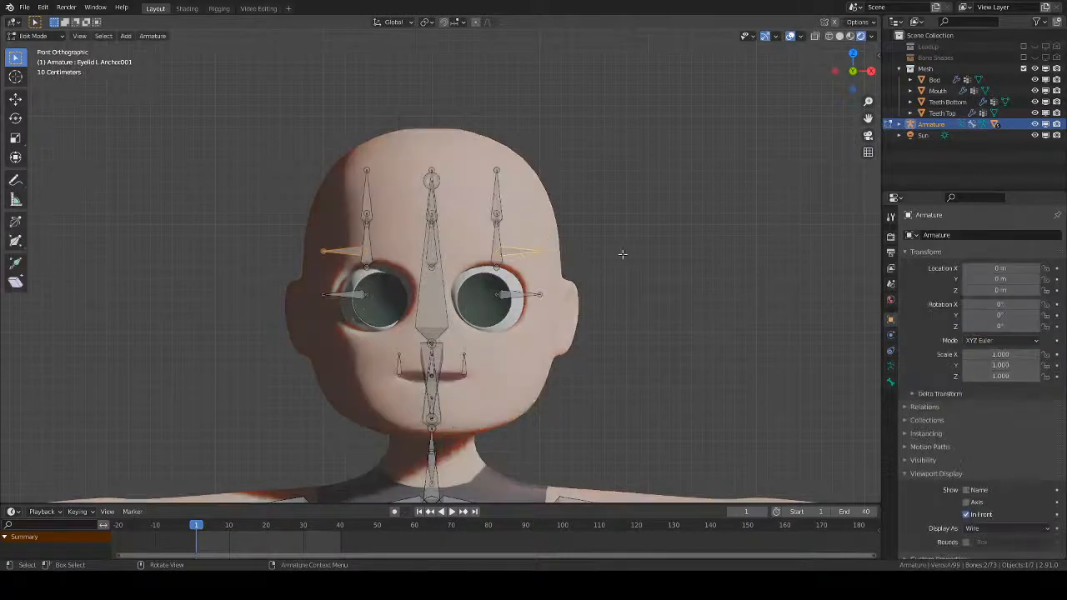
key("ctrl+Tab")
key("Tab")
left_click(517, 252)
left_click(890, 382)
left_click(994, 236)
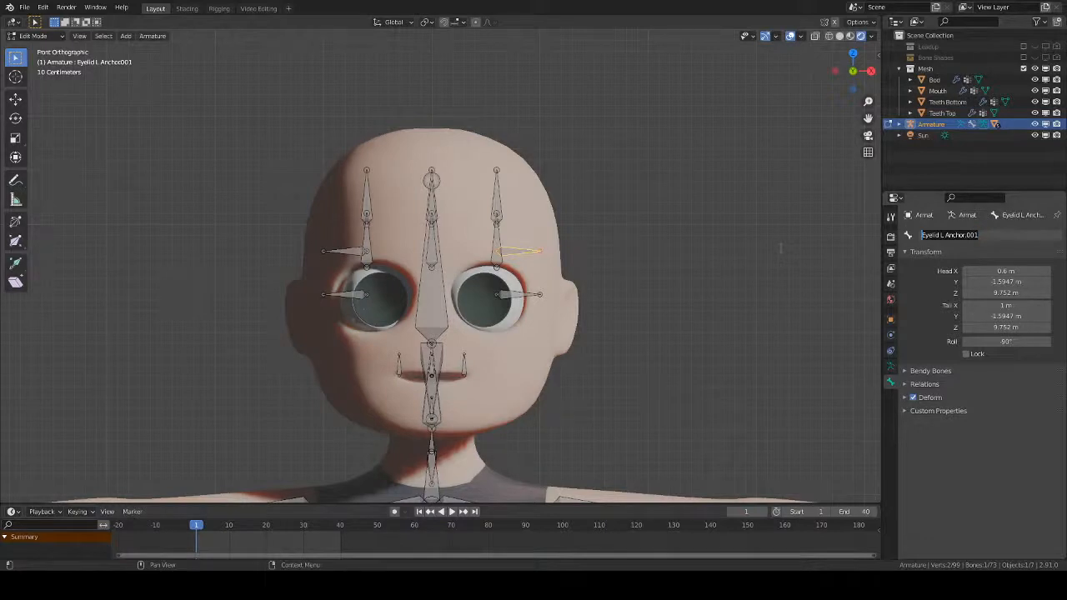
type("Eyebrow")
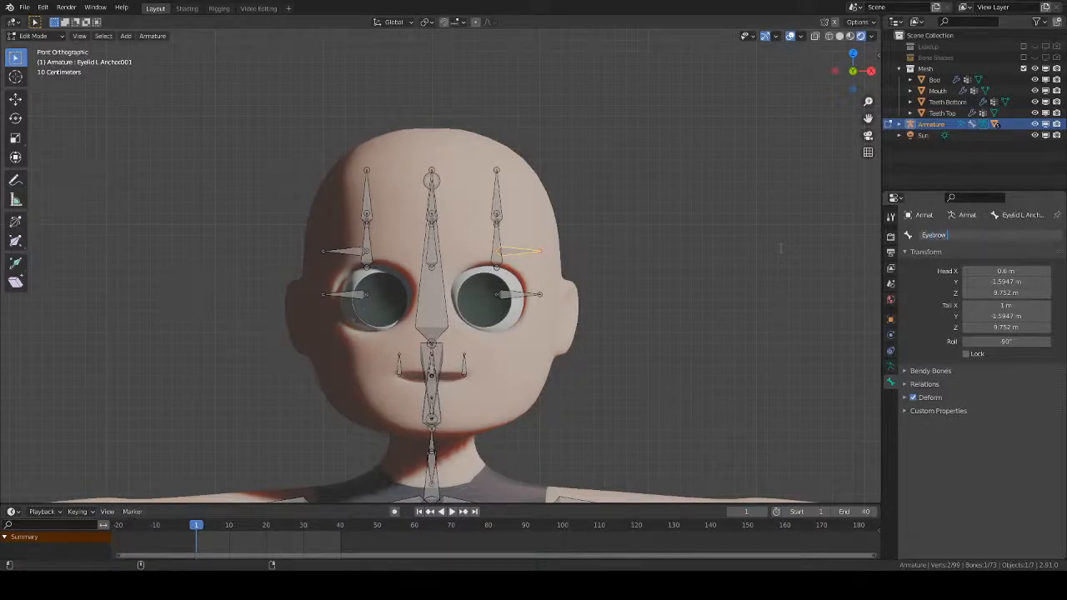
type(" L Anchor")
key("Return")
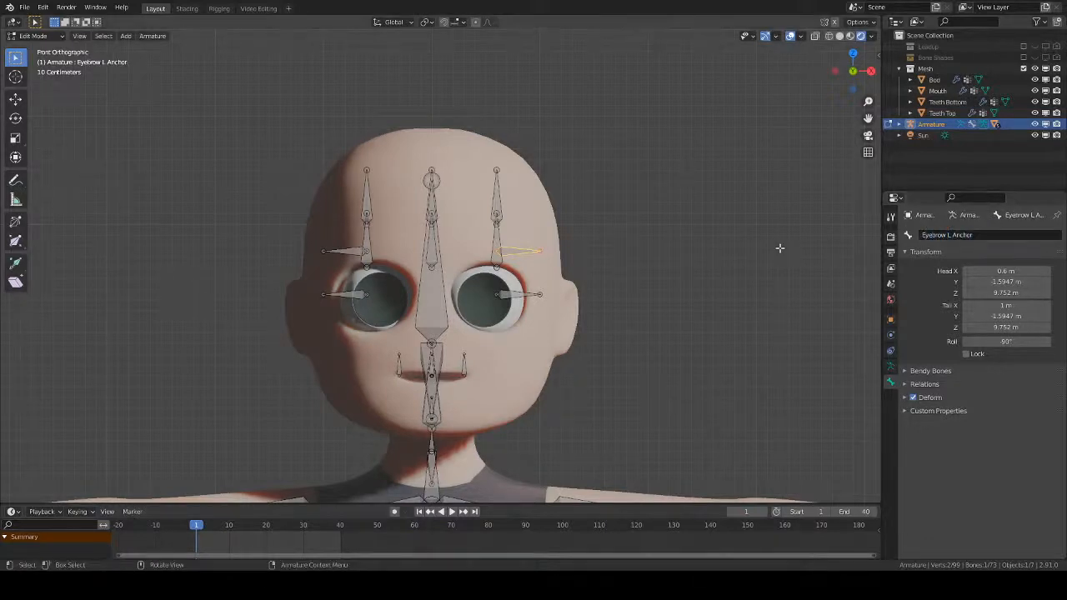
- Rename the duplicated right anchor bone "Eyebrow R anchor"
left_click(348, 250)
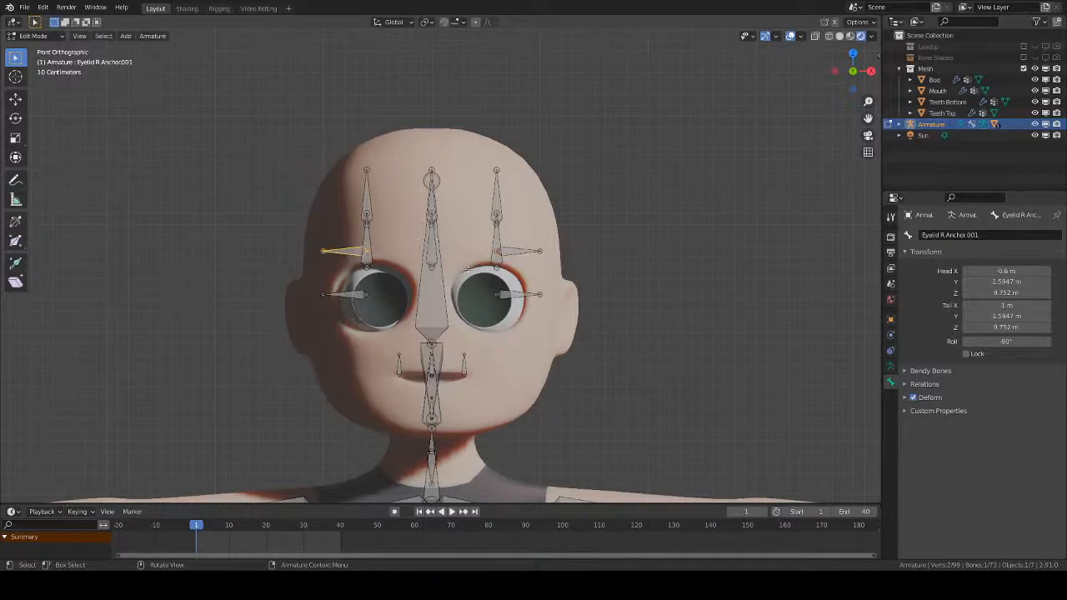
left_click(986, 235)
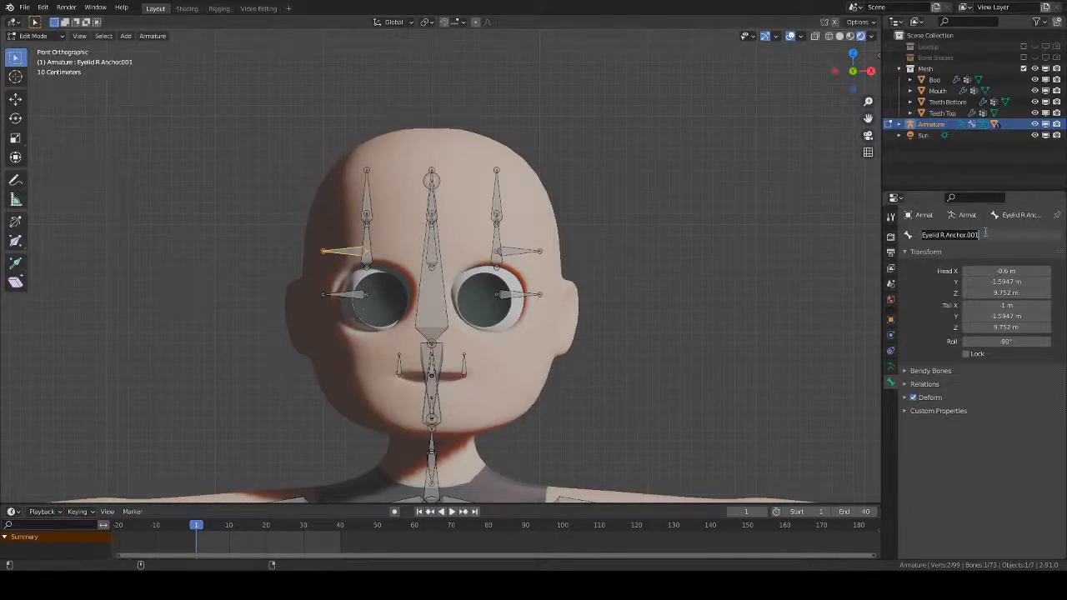
type("Eyebrow R anchor")
key("Return")
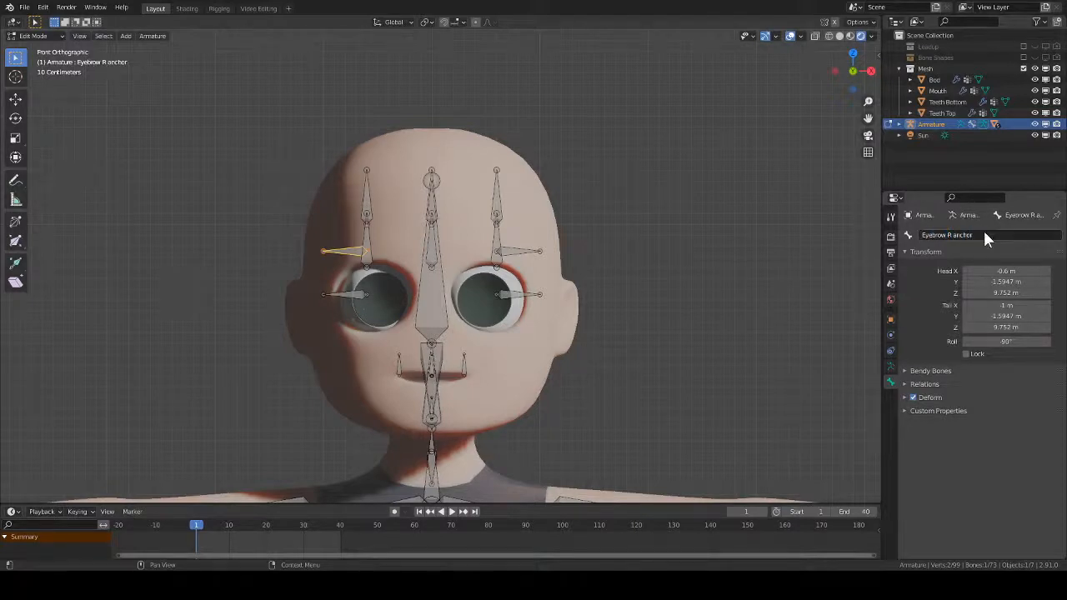
- Rename the duplicated right eyelid control bone above the eye "Eyebrow R"
left_click(365, 192)
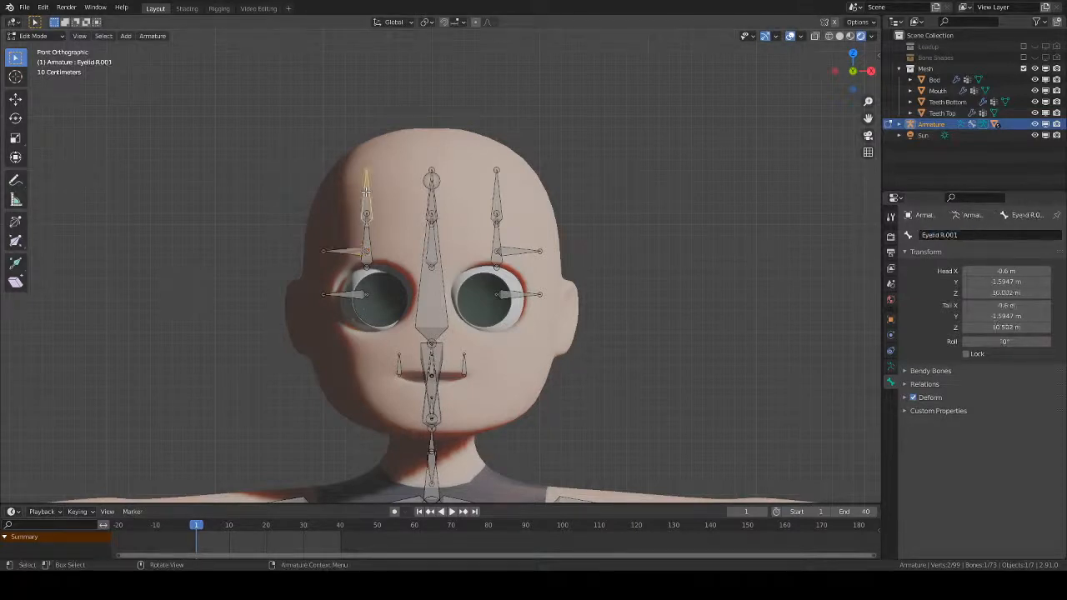
left_click(985, 234)
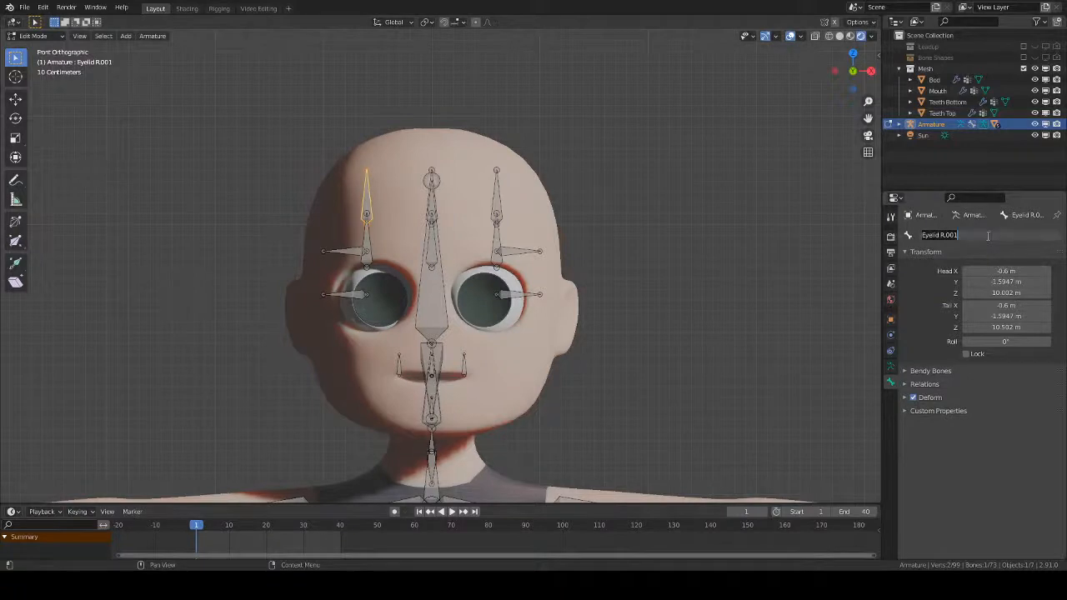
type("Eyebrow R")
key("Return")
- Rename the duplicated left eyelid control bone above the eye "EyeBrow L"
left_click(497, 200)
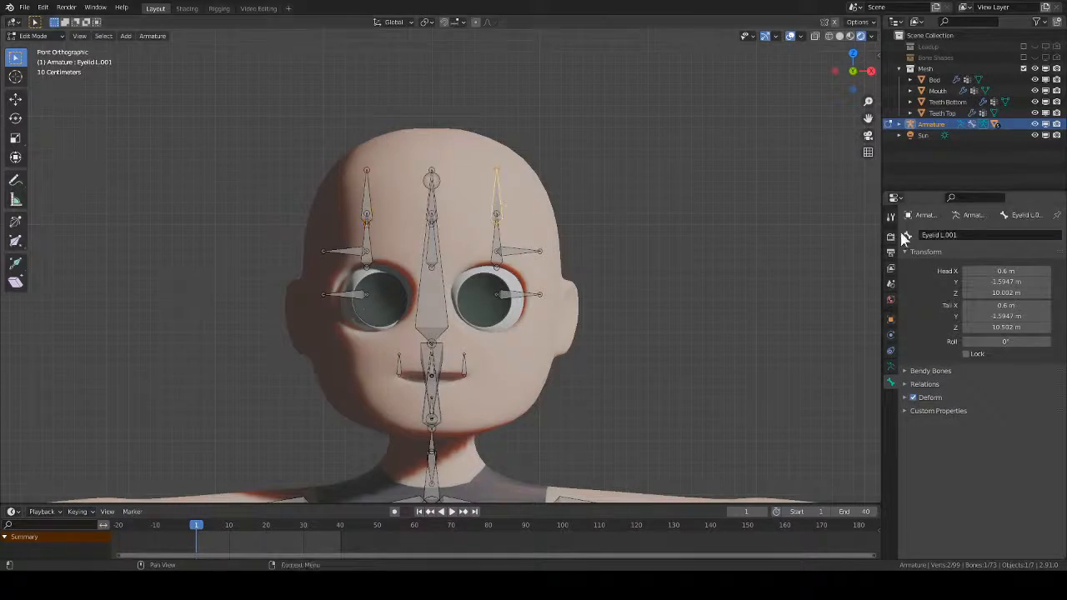
double_click(939, 235)
type("EyeBrow L")
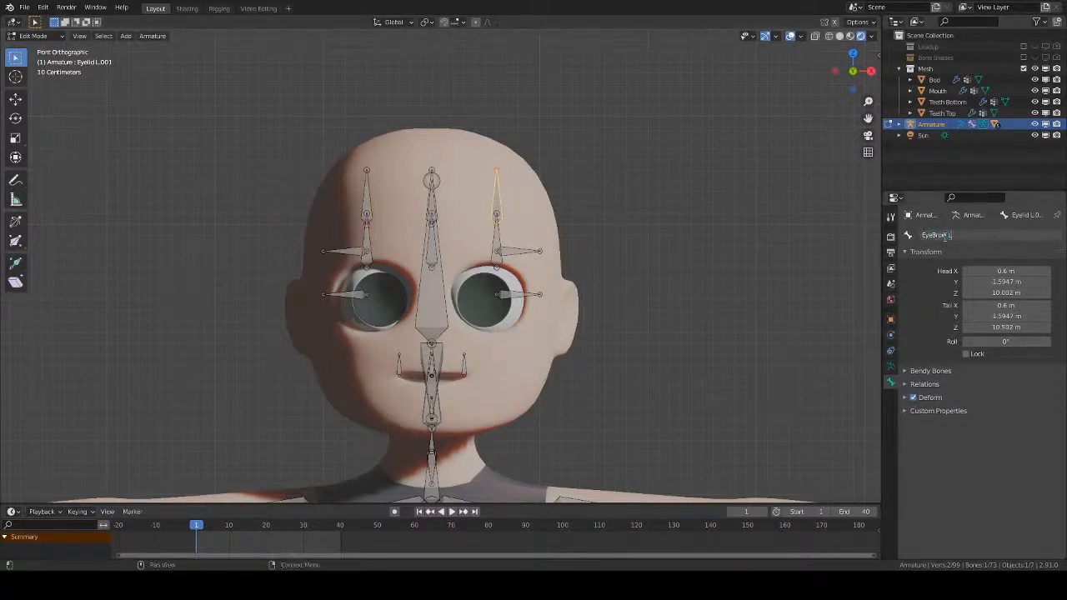
key("Return")
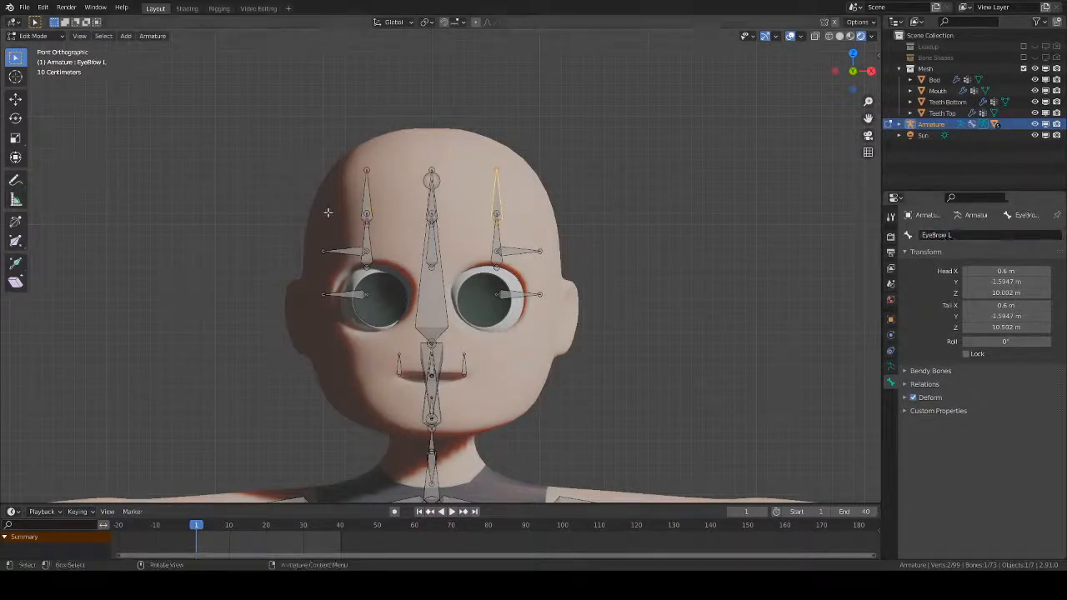
scroll(424, 215, "up", 2)
middle_click_drag(423, 215, 431, 267, "shift")
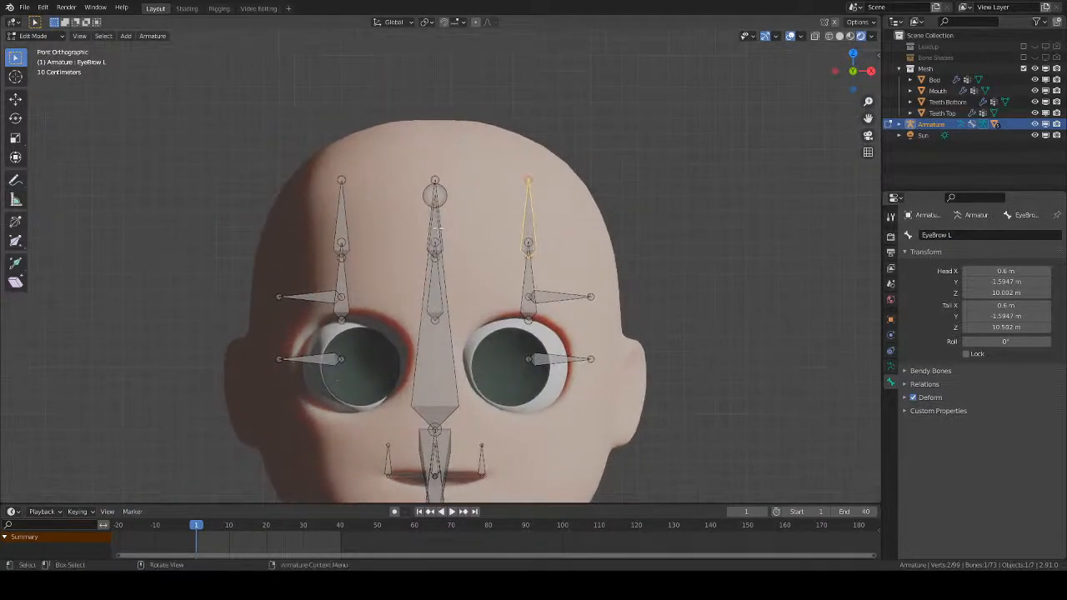
- Rename the duplicated central eyelid control bone on the forehead "EyeBrow Control"
left_click(439, 228)
left_click(994, 237)
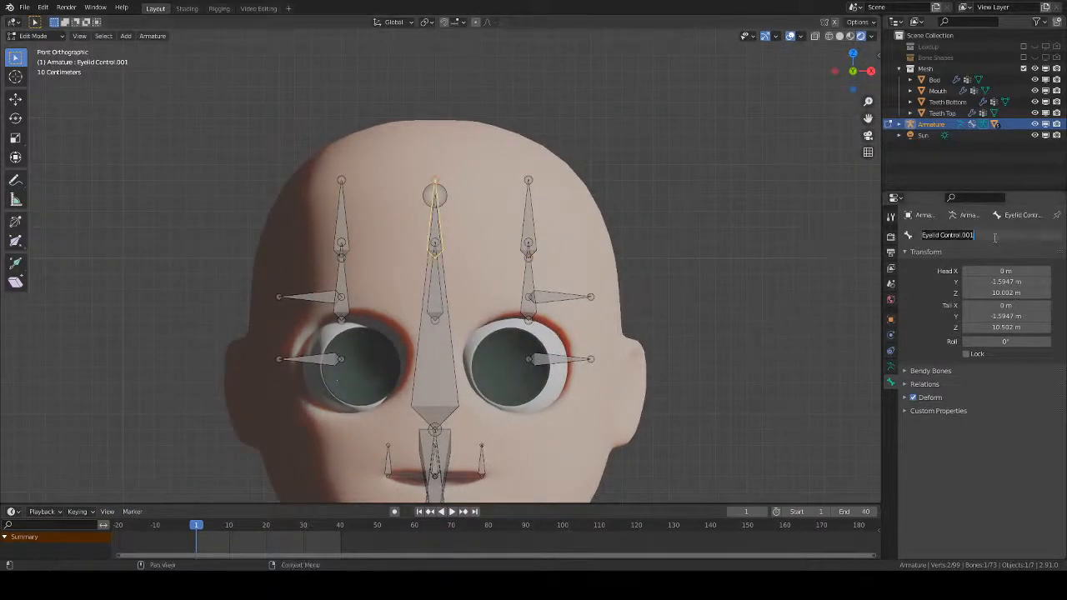
type("EyeBrow")
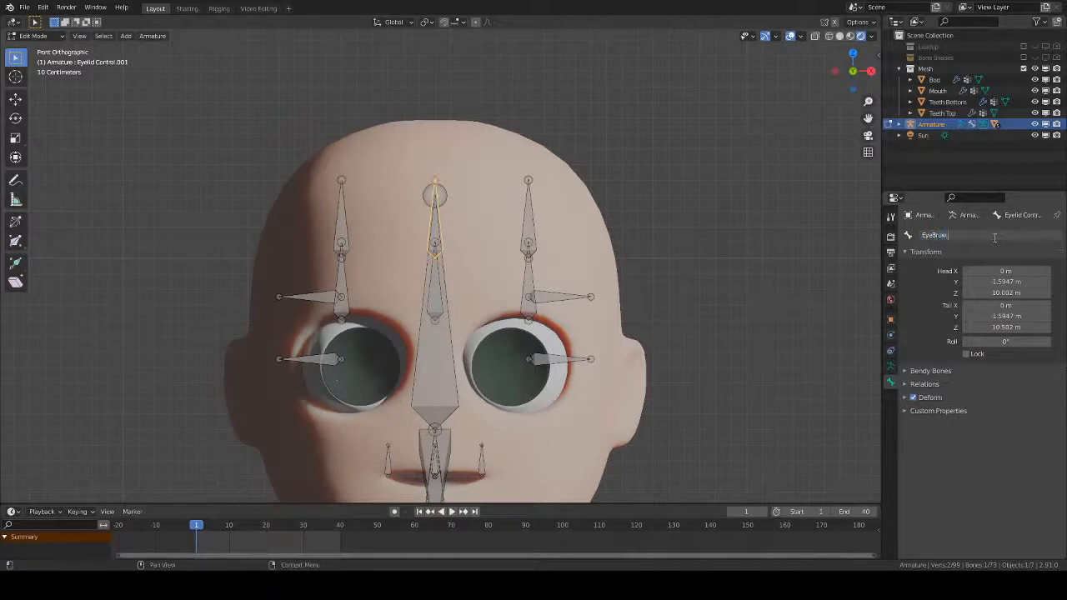
type(" Control")
key("Return")
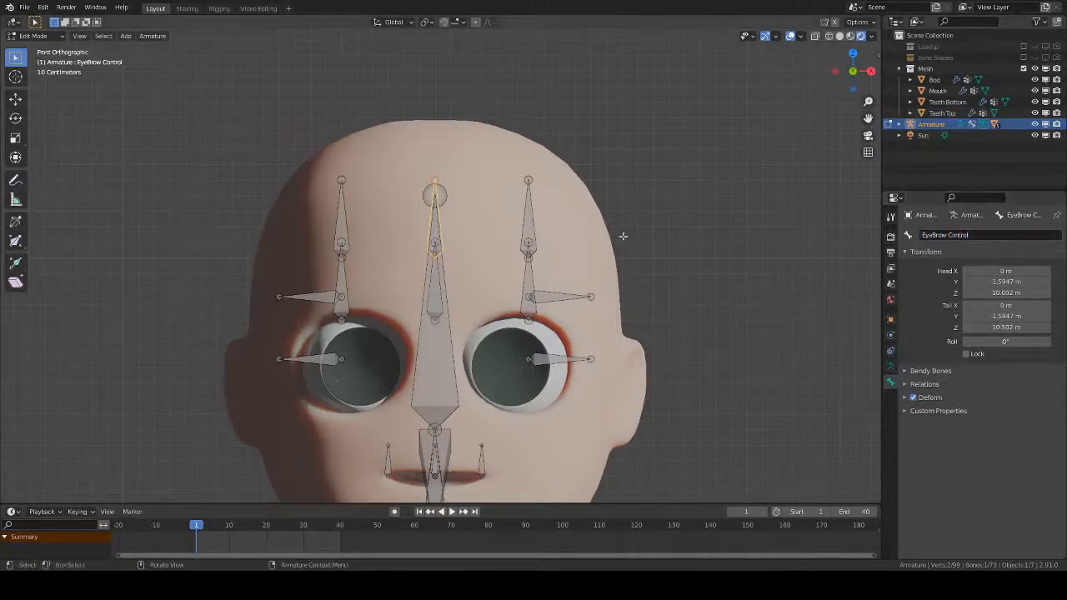
- In Pose Mode, set the Limit Distance target bone of Eyebrow R to "Eyebrow R anchor"
middle_click_drag(415, 259, 432, 256)
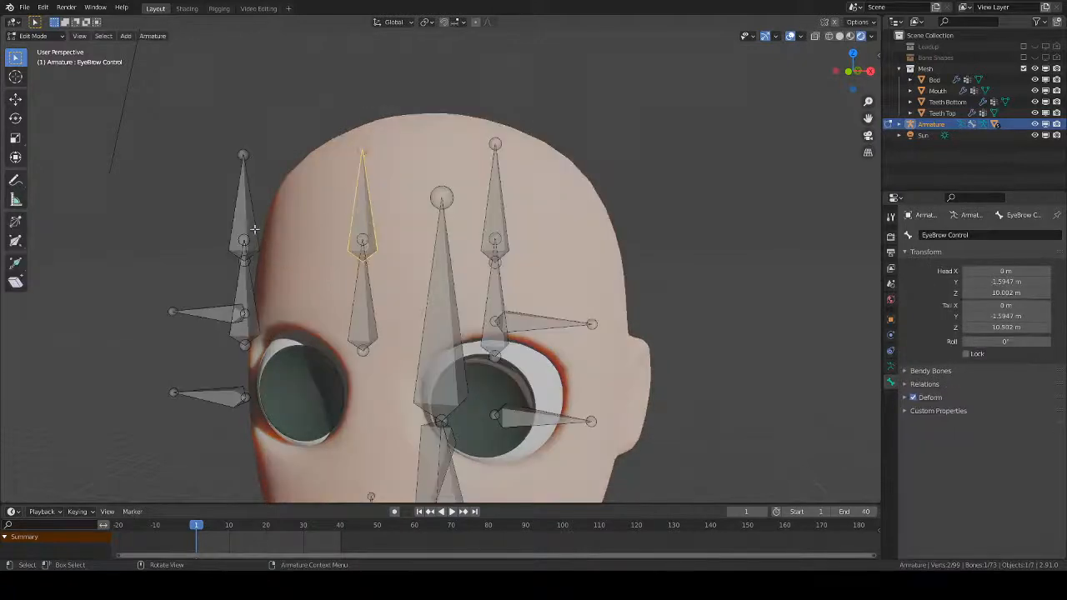
left_click(248, 222)
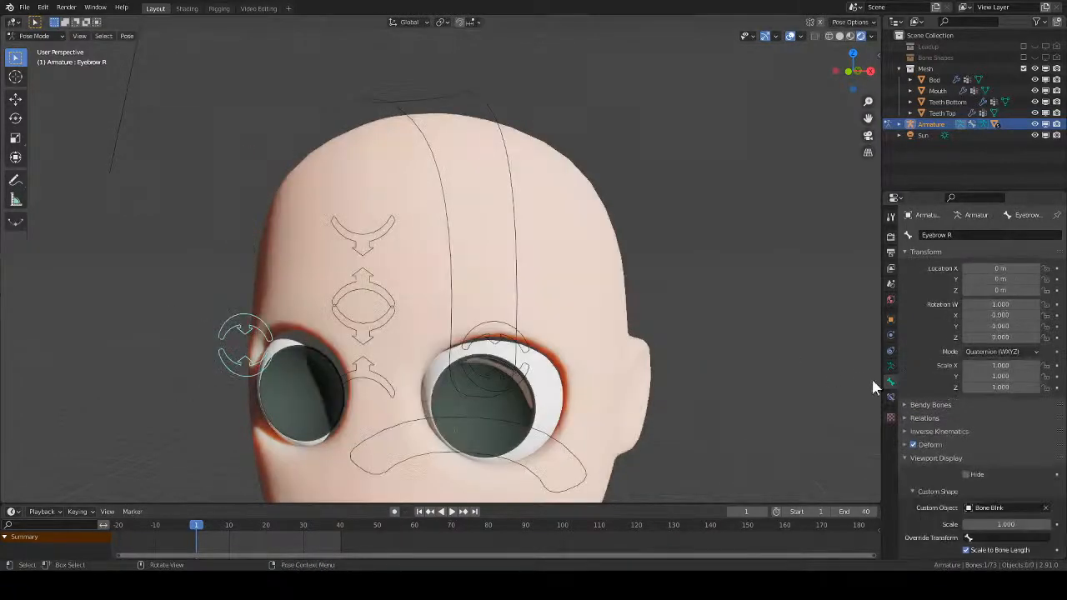
left_click(891, 395)
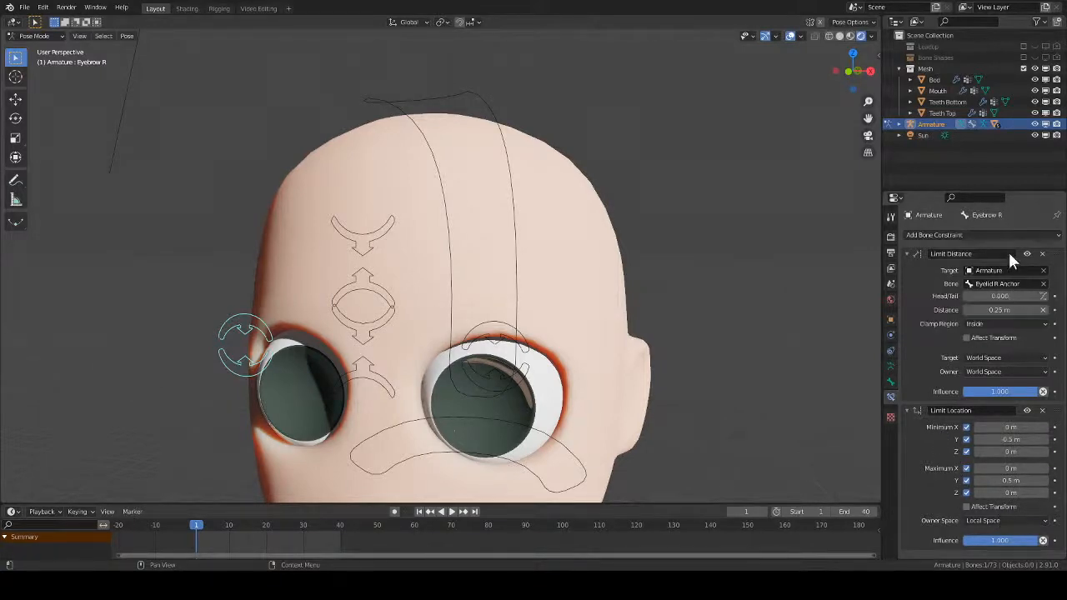
left_click(1008, 283)
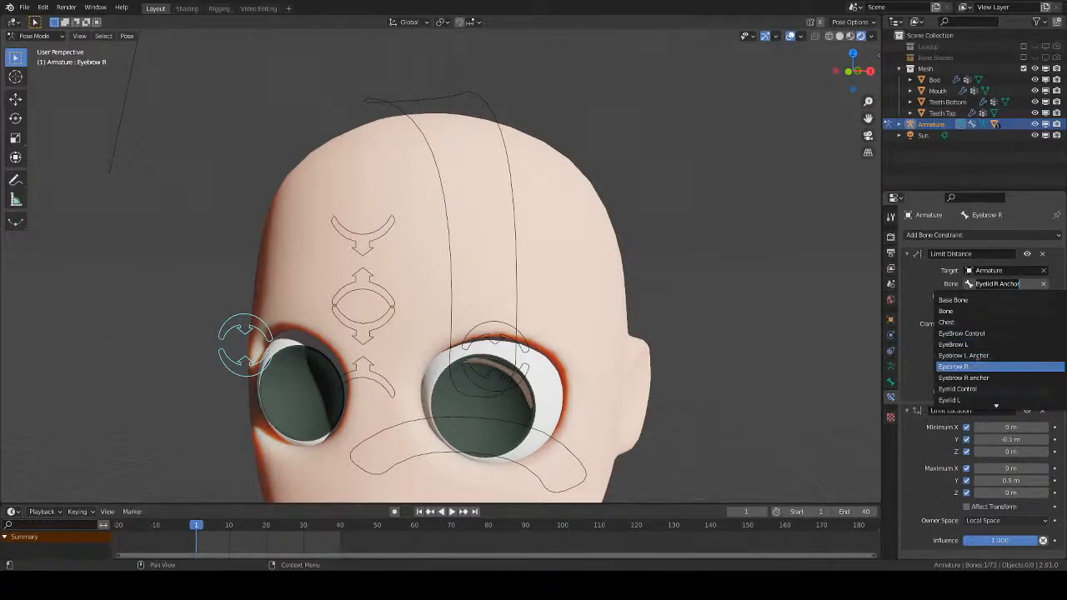
left_click(981, 378)
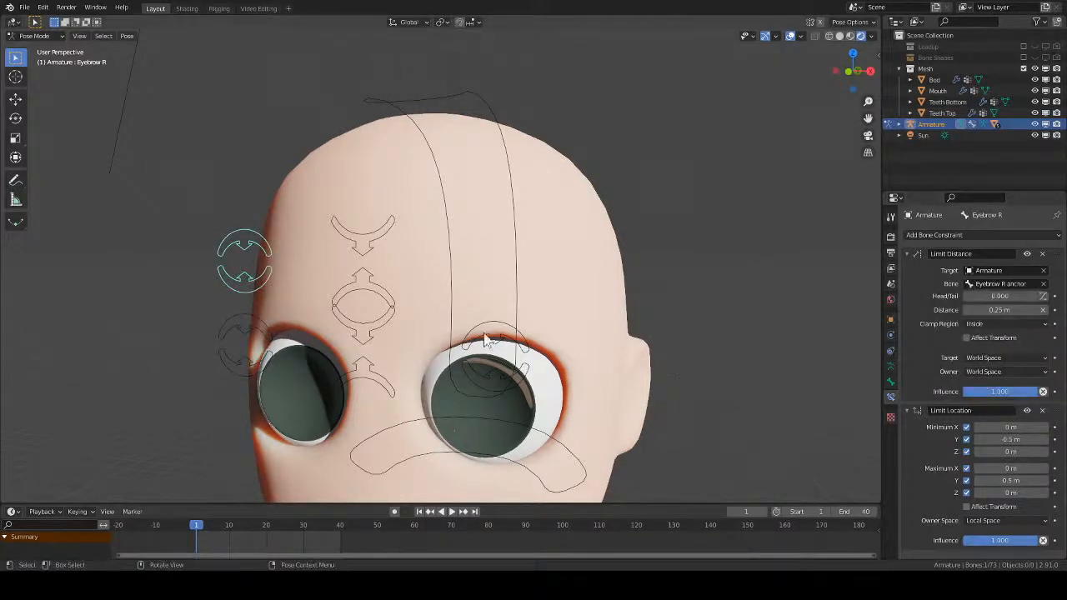
- Set the Limit Distance target bone of EyeBrow L to "Eyebrow L Anchor"
left_click(517, 344)
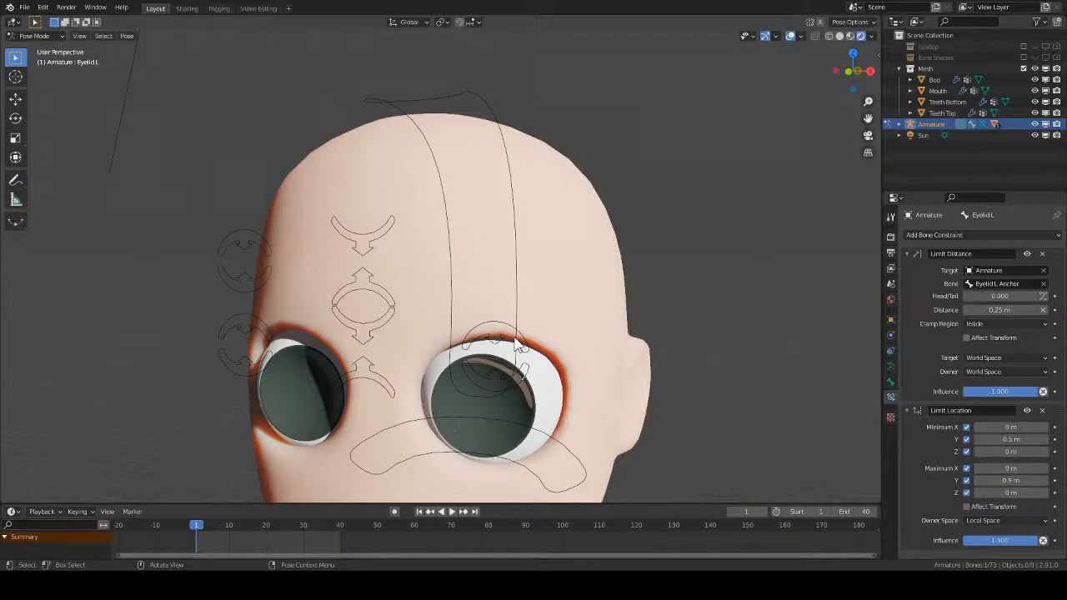
left_click(517, 343)
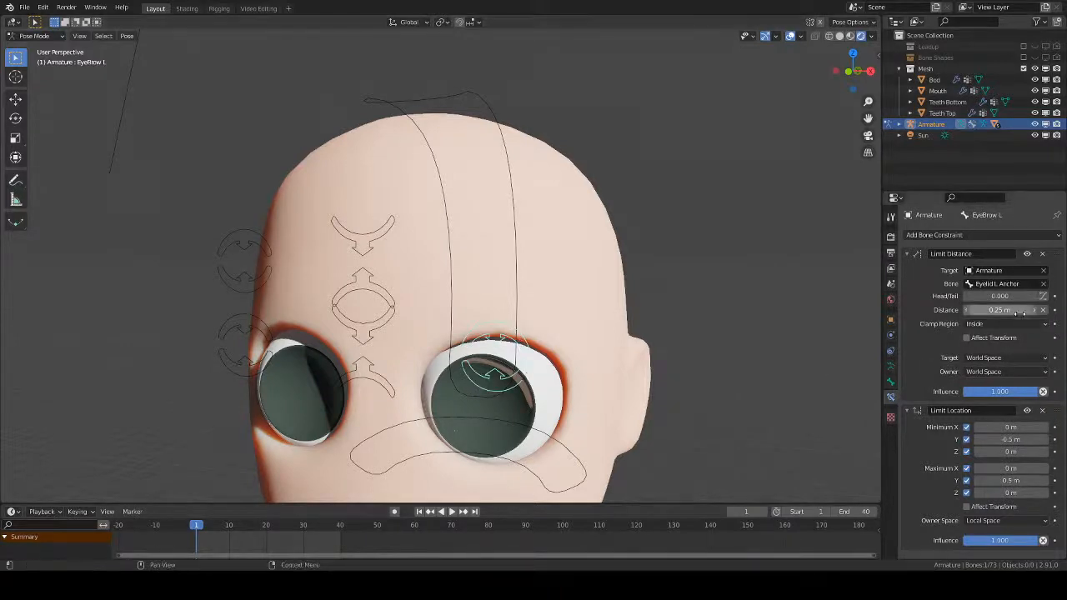
left_click(971, 284)
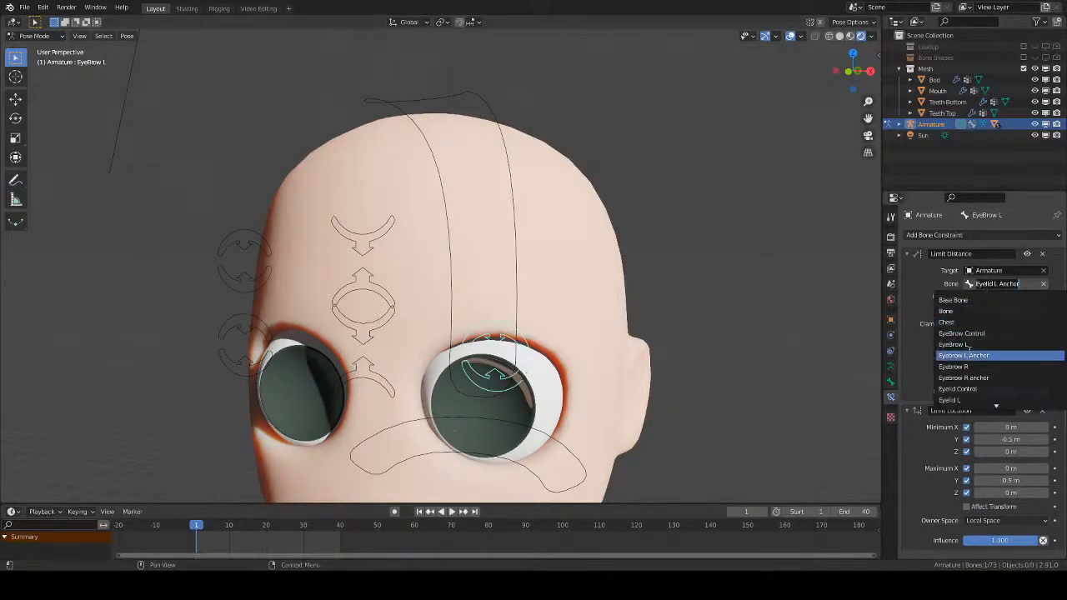
left_click(965, 345)
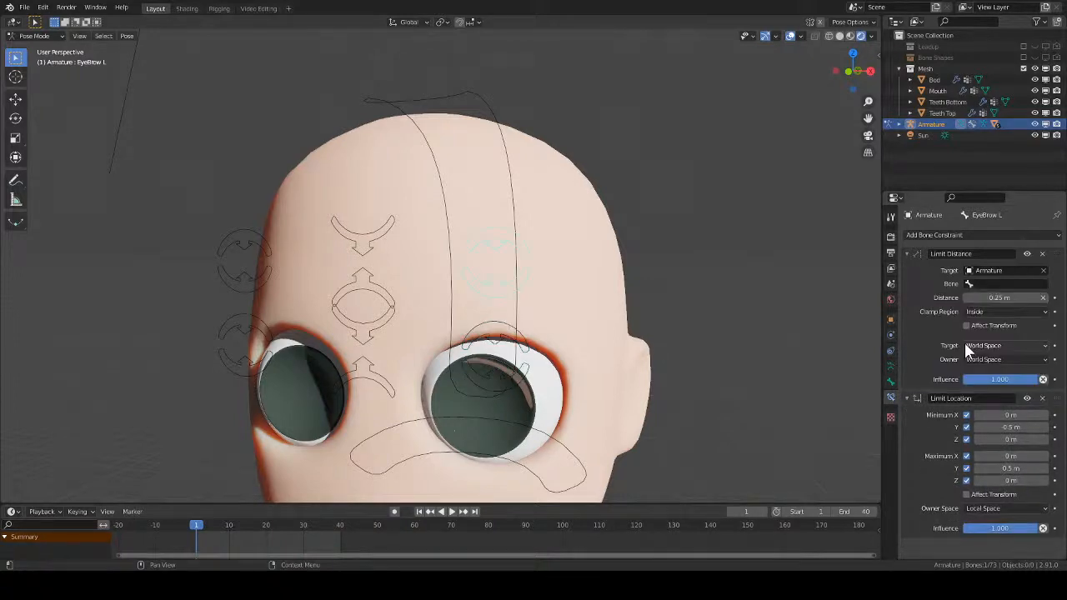
left_click(977, 284)
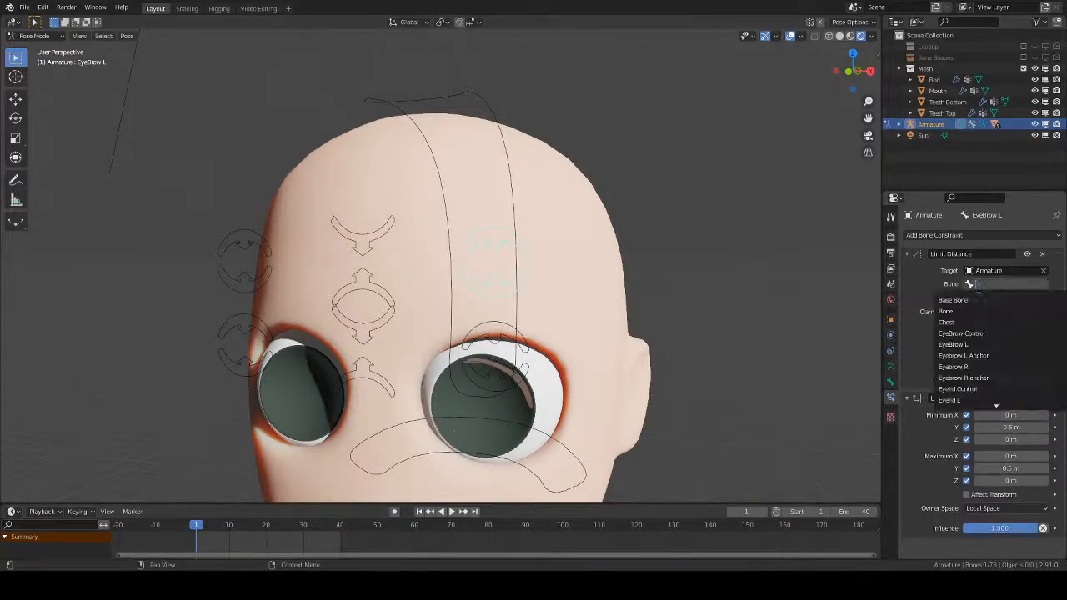
left_click(965, 355)
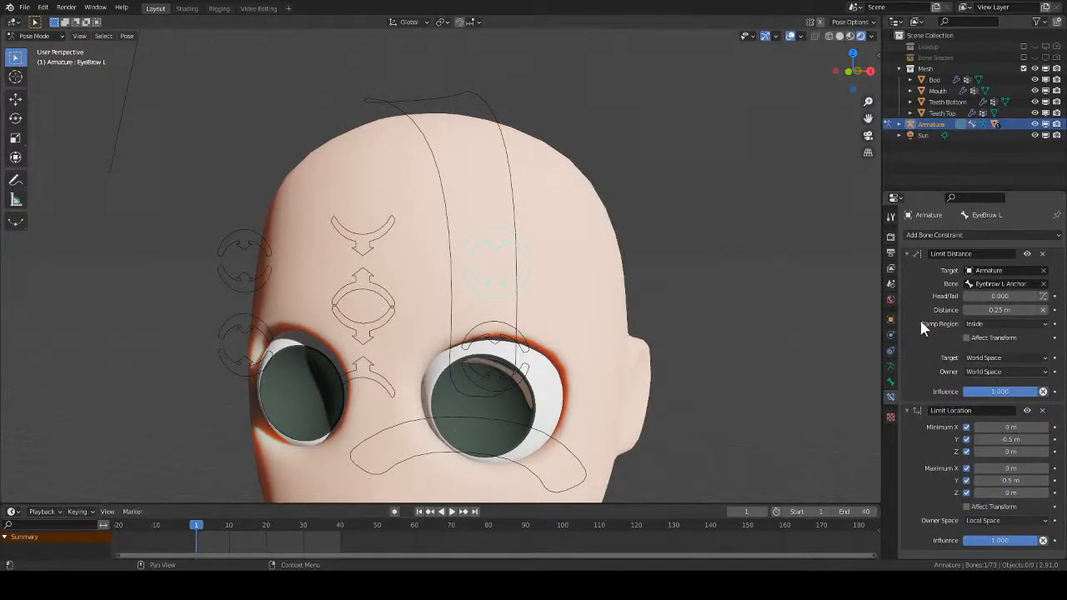
- Test the travel of the central EyeBrow Control with trial moves, cancelling each one
left_click(358, 288)
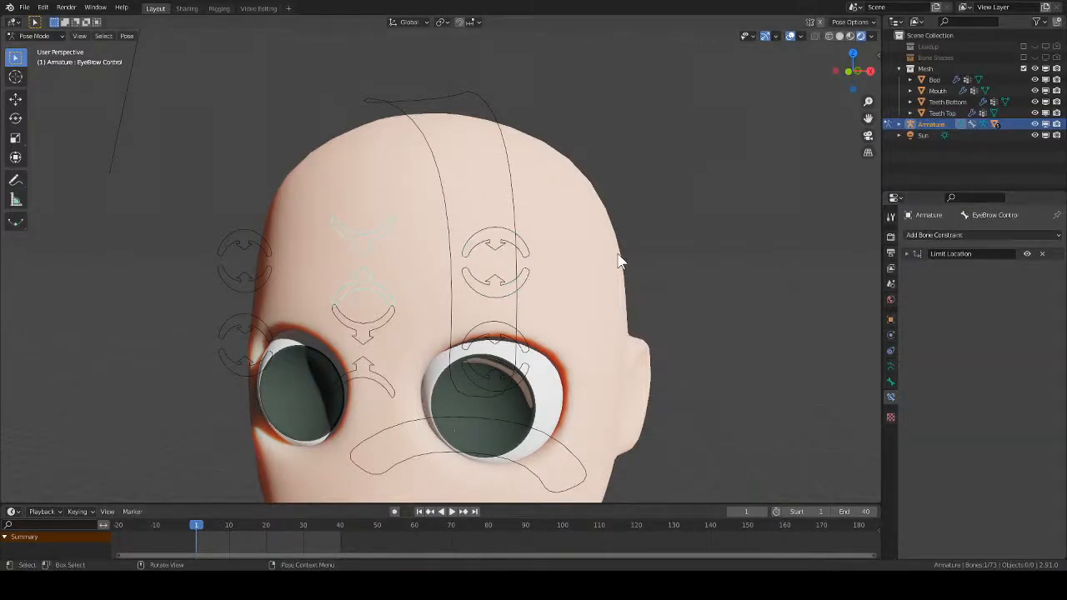
key("g")
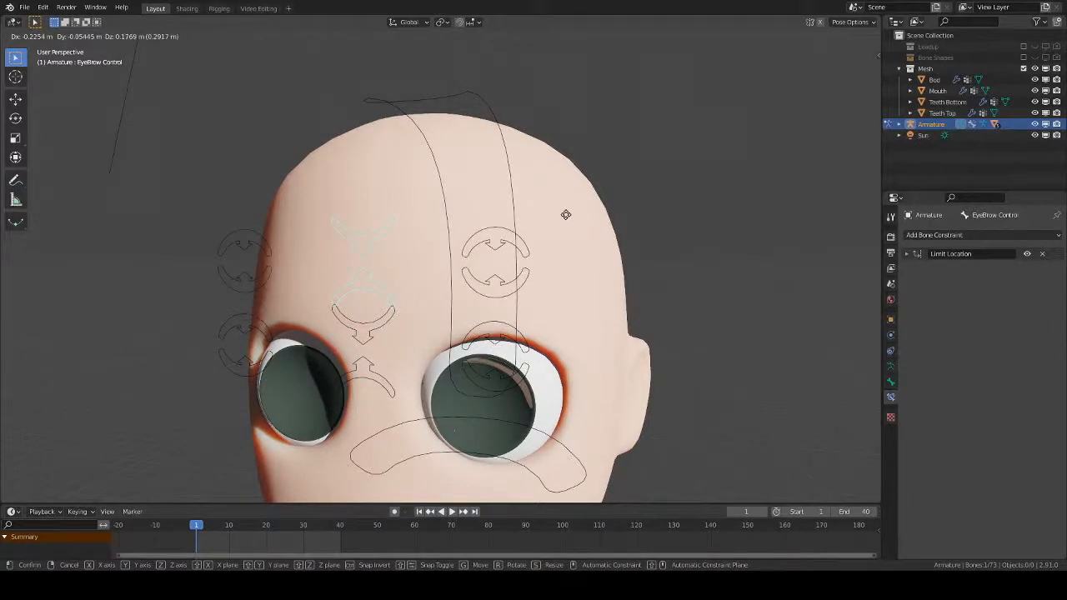
right_click(580, 322)
mouse_move(580, 322)
middle_mouse_down()
mouse_move(614, 310)
mouse_move(589, 308)
mouse_move(576, 291)
mouse_move(595, 309)
mouse_move(581, 309)
middle_mouse_up()
scroll(612, 307, "down", 2)
key("g")
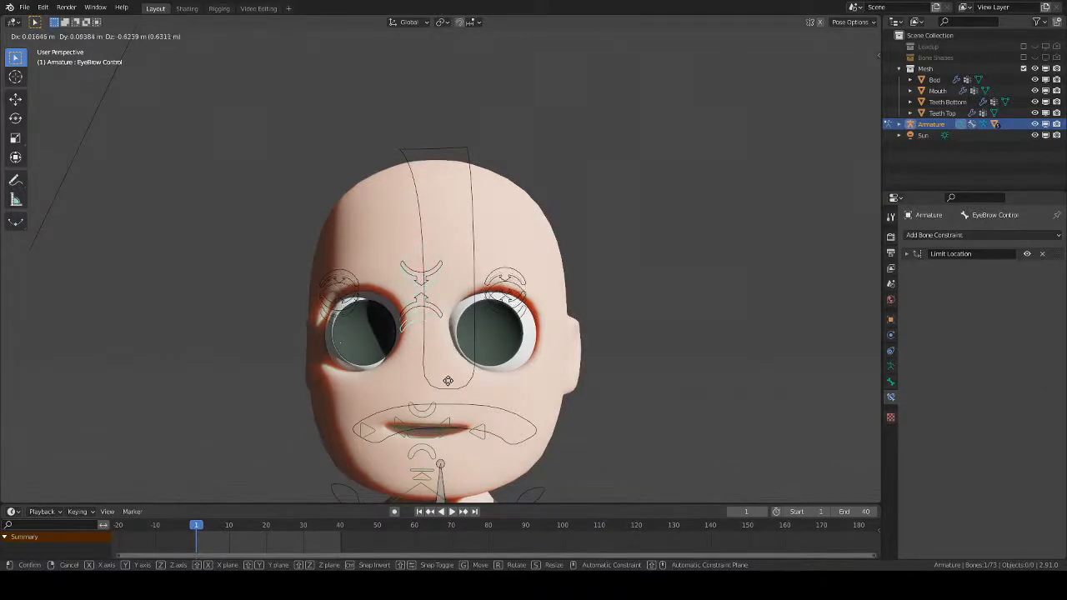
key("Escape")
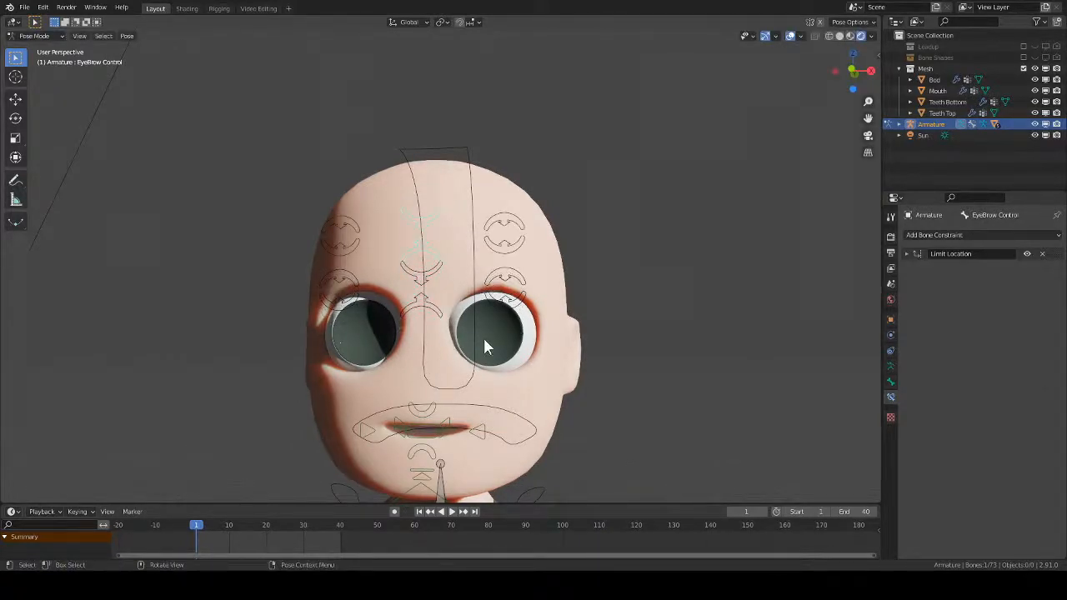
- Set the minimum Y of the EyeBrow Control's Limit Location constraint to -0.25 m
scroll(483, 341, "up", 5)
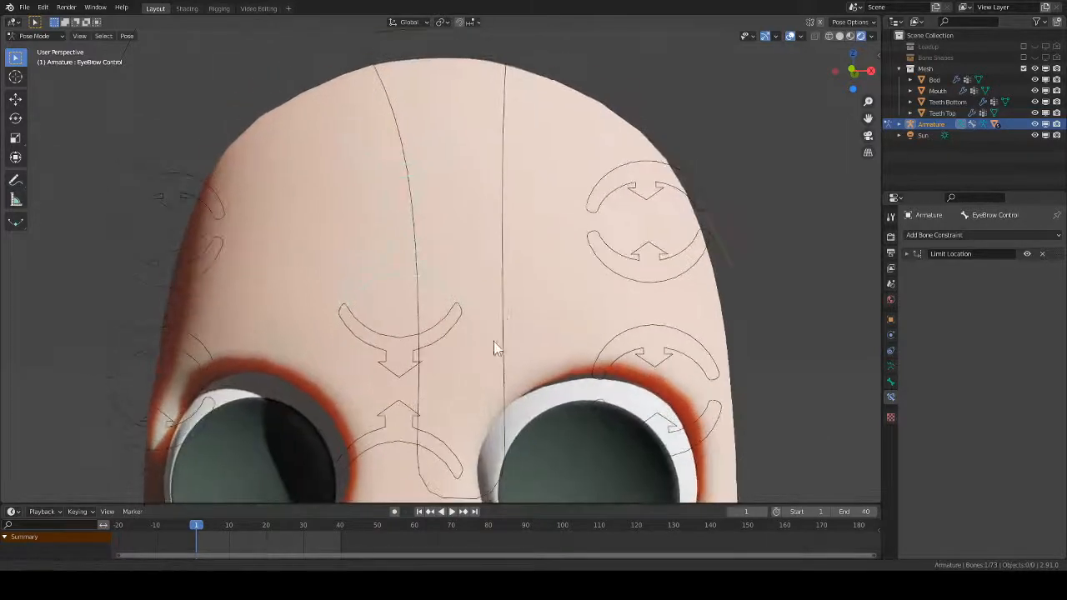
left_click(890, 383)
scroll(727, 341, "down", 2)
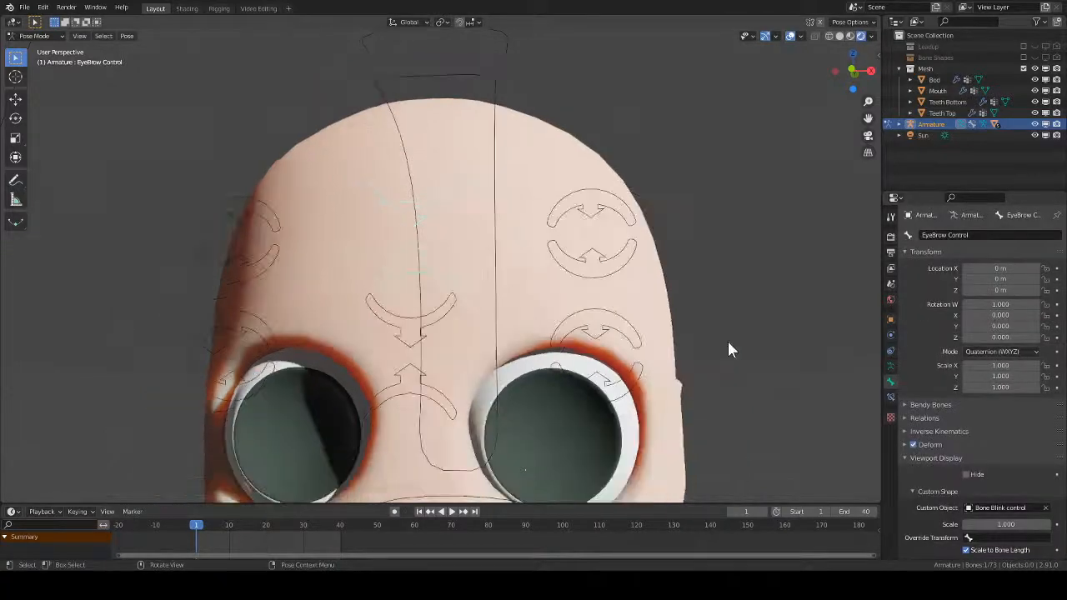
middle_click_drag(739, 338, 744, 257)
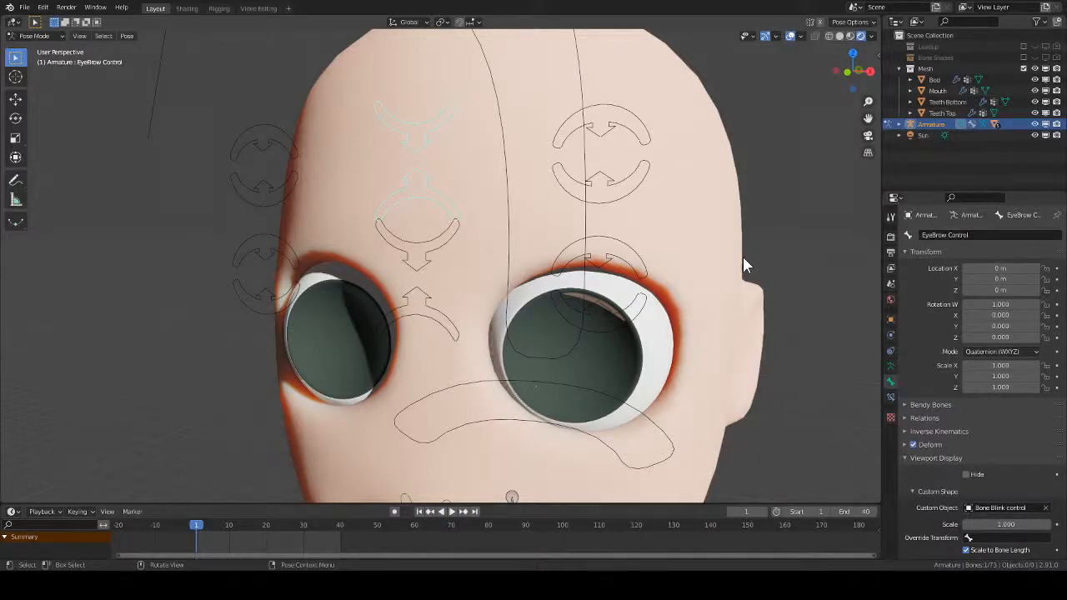
left_click(890, 396)
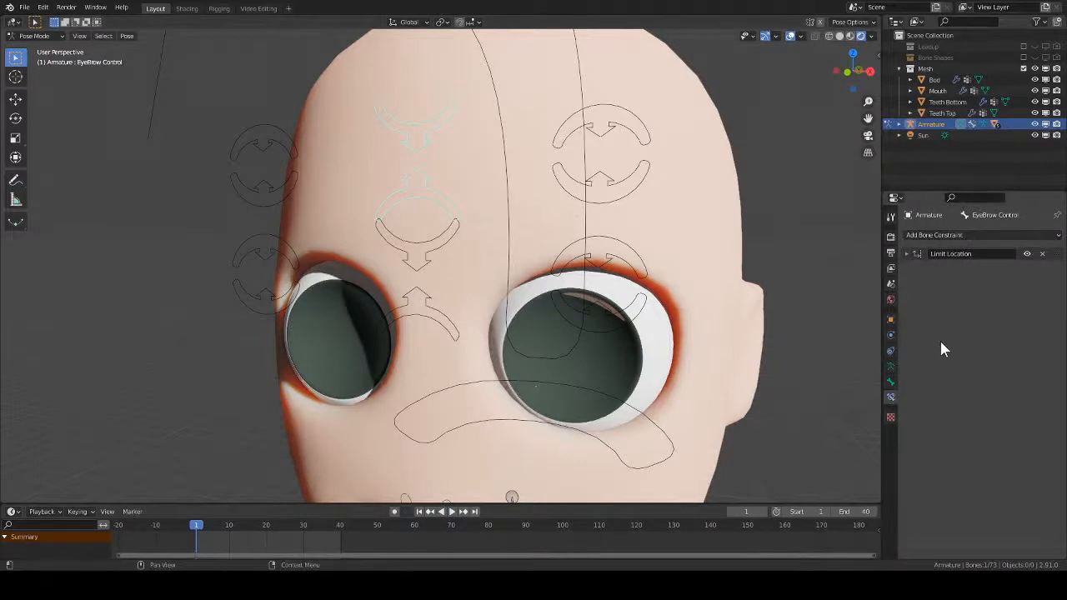
left_click(918, 255)
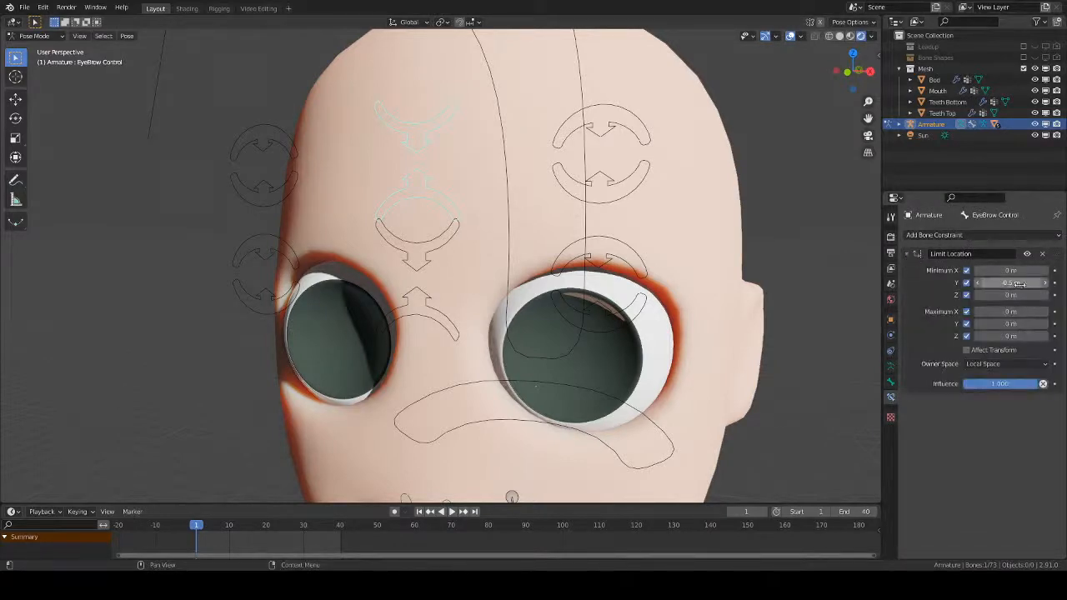
left_click(1020, 284)
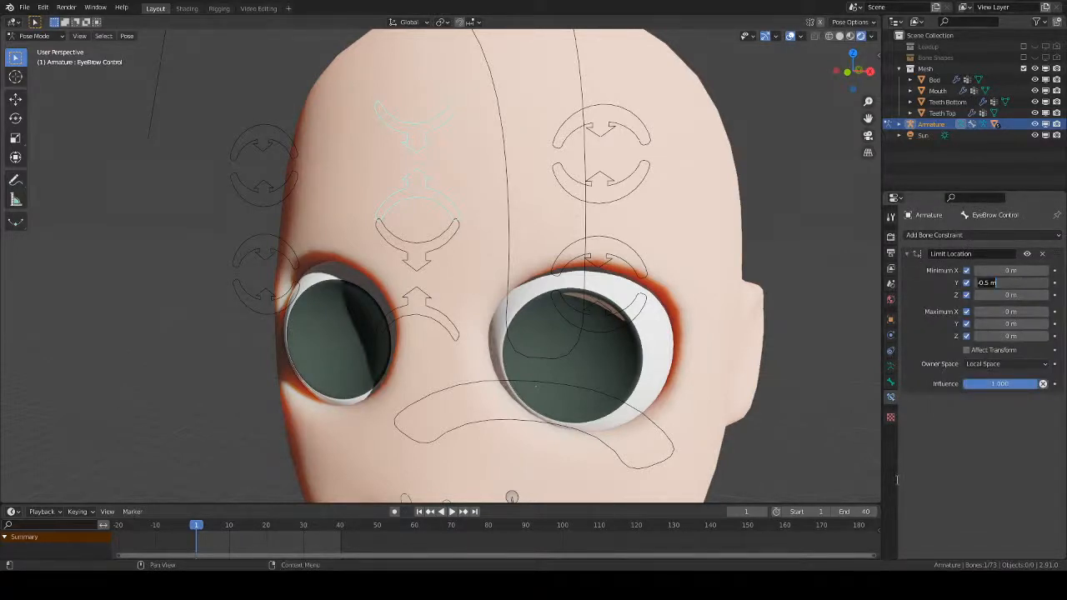
key("BackSpace")
type("-0.25")
key("Return")
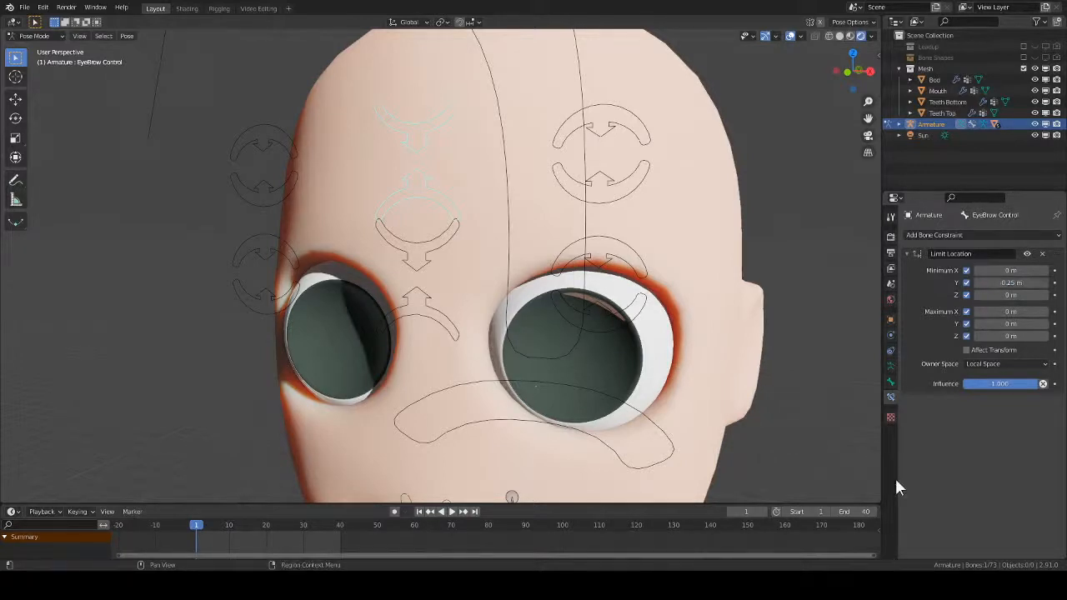
- Set the Limit Location constraint of EyeBrow L to minimum Y -0.25 m and maximum Y 0.25 m
left_click(631, 200)
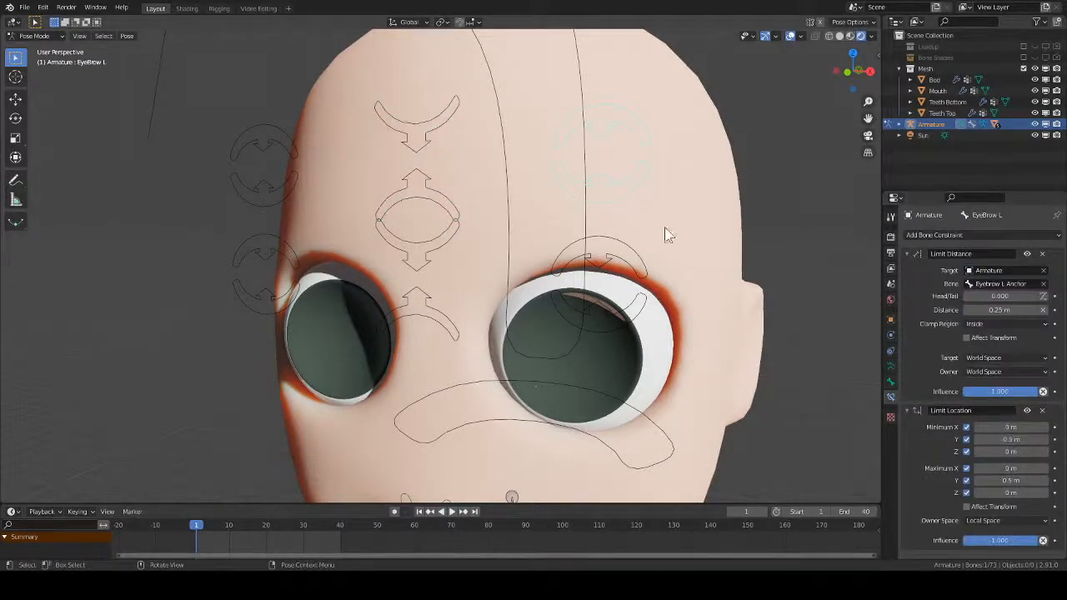
left_click(1022, 440)
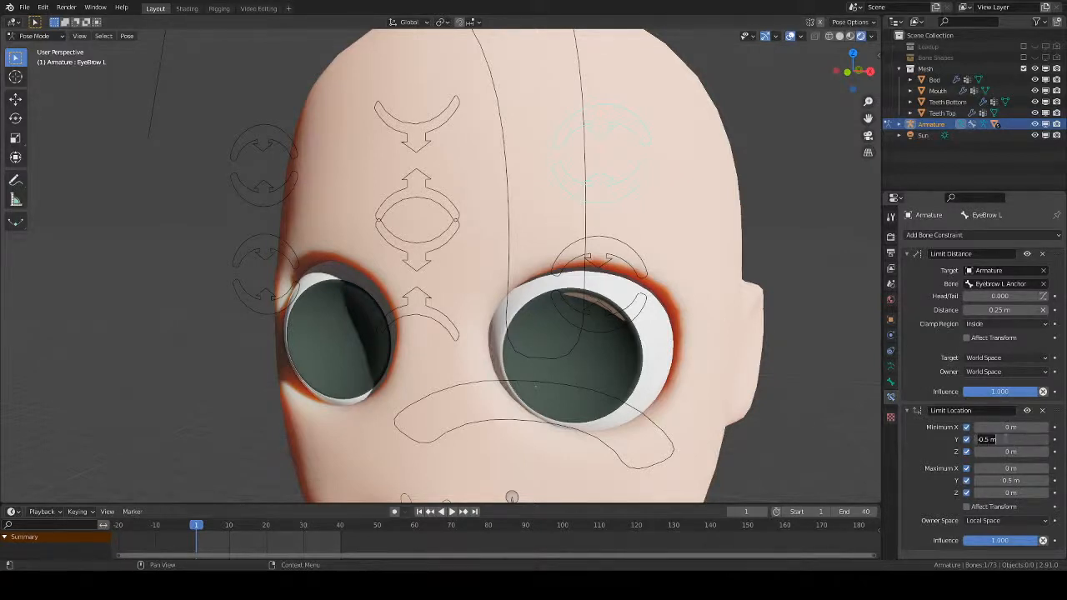
type("-0.25")
key("Return")
left_click(1021, 480)
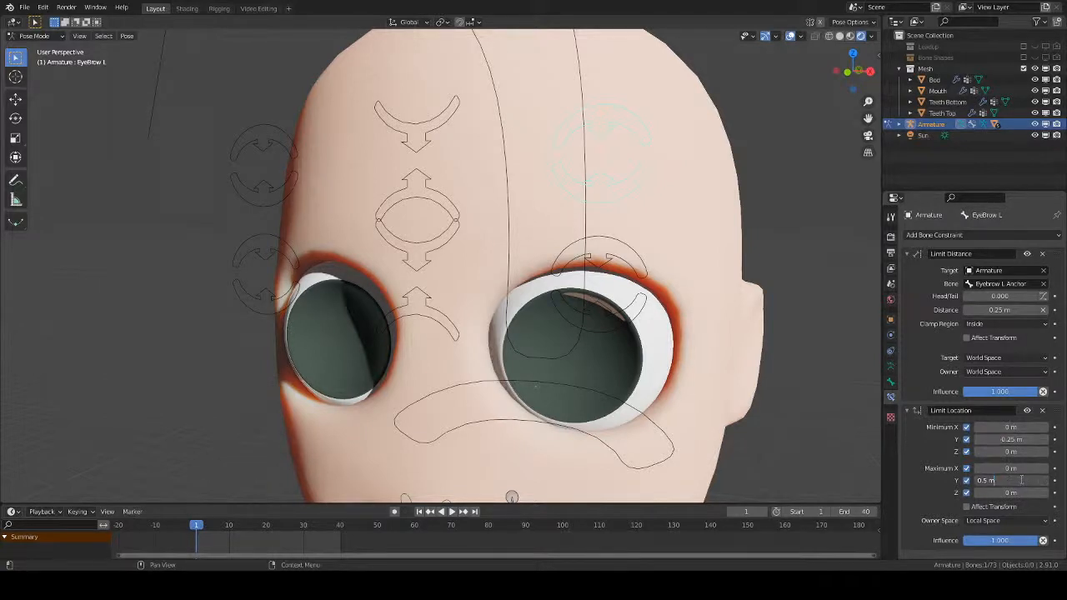
type("/2")
key("Return")
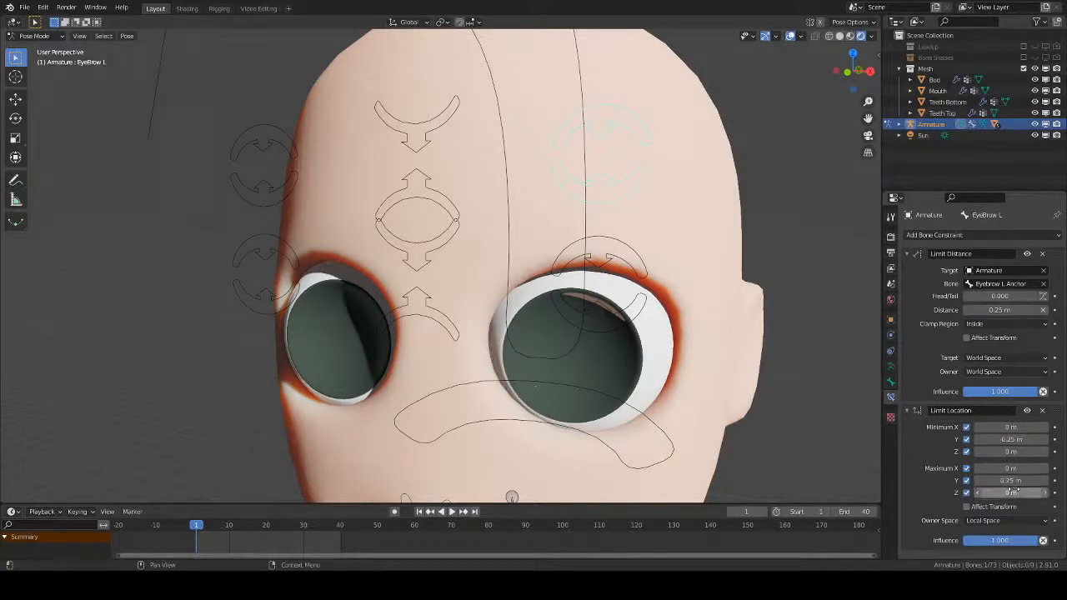
- Set the Limit Location constraint of Eyebrow R to minimum Y -0.25 m and maximum Y 0.25 m
left_click(286, 193)
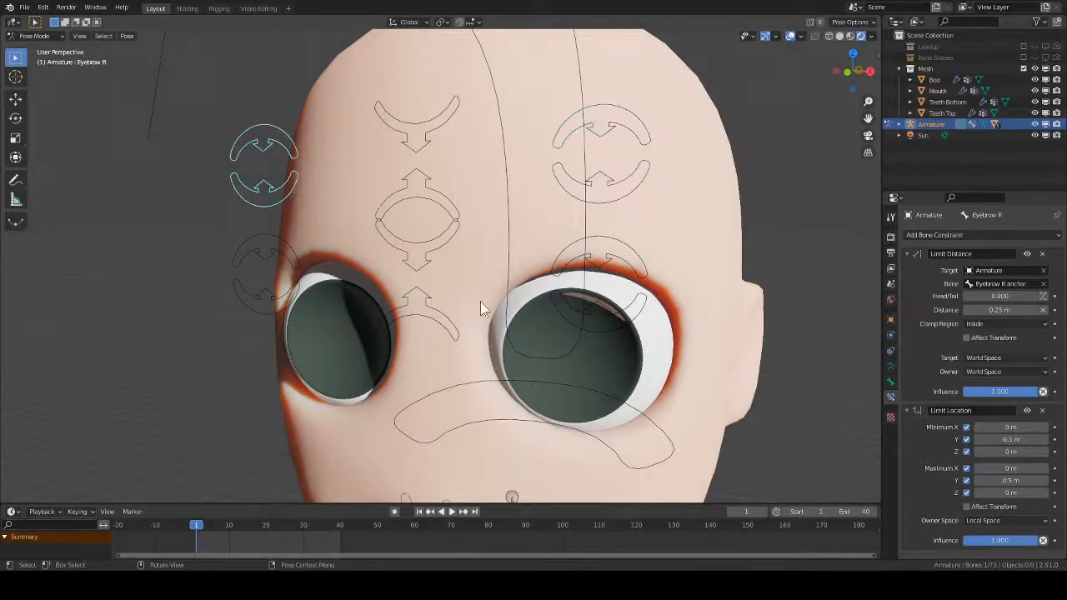
left_click(1021, 439)
left_click(1022, 439)
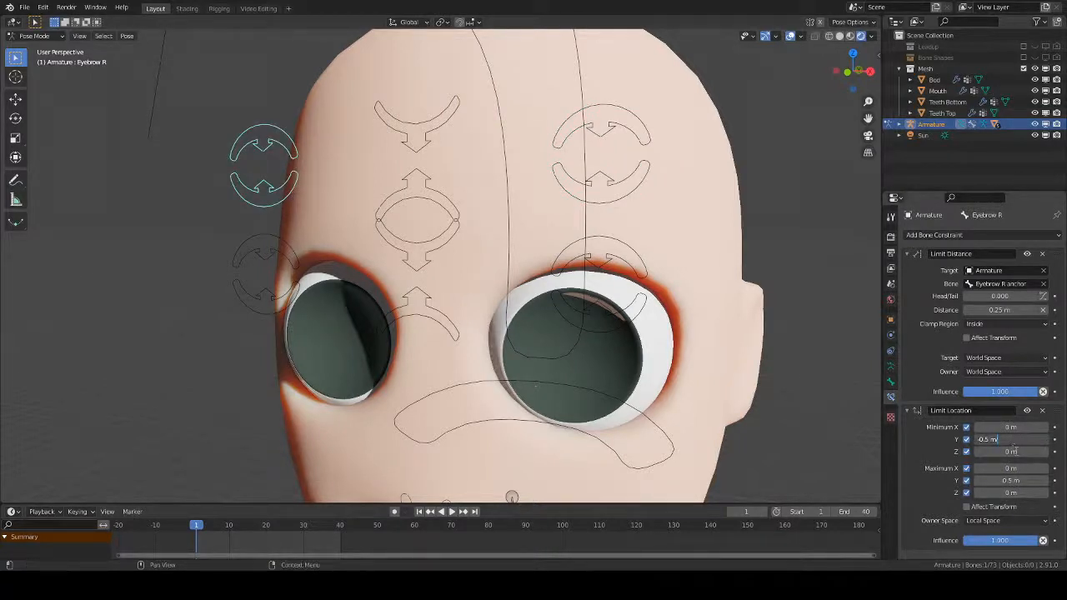
type("/2")
key("Return")
left_click(1024, 478)
left_click(1024, 477)
type("/5")
key("Return")
left_click(1025, 475)
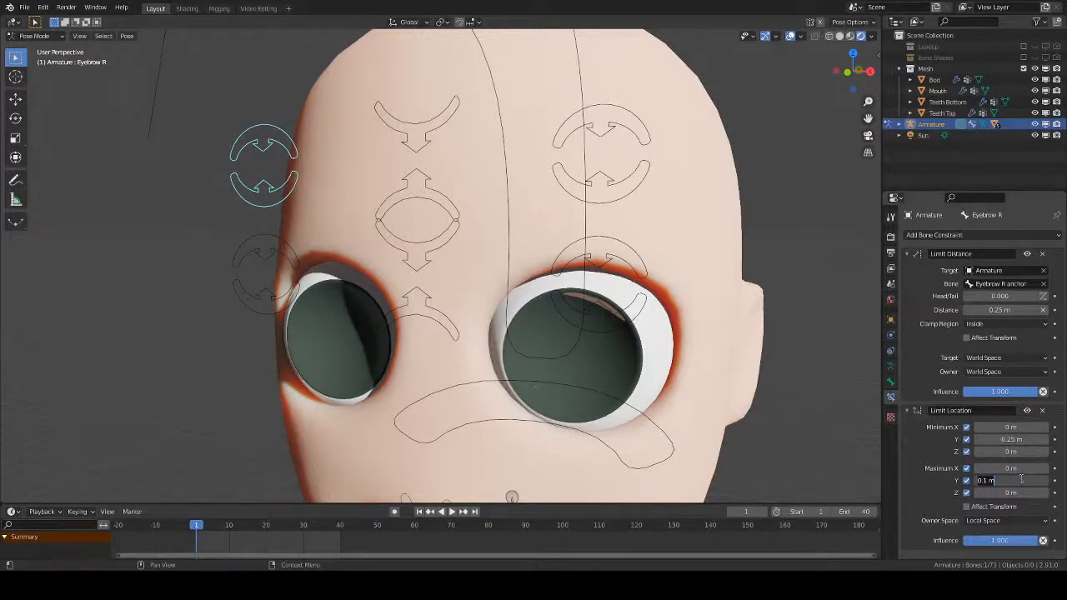
type("0.25")
key("Return")
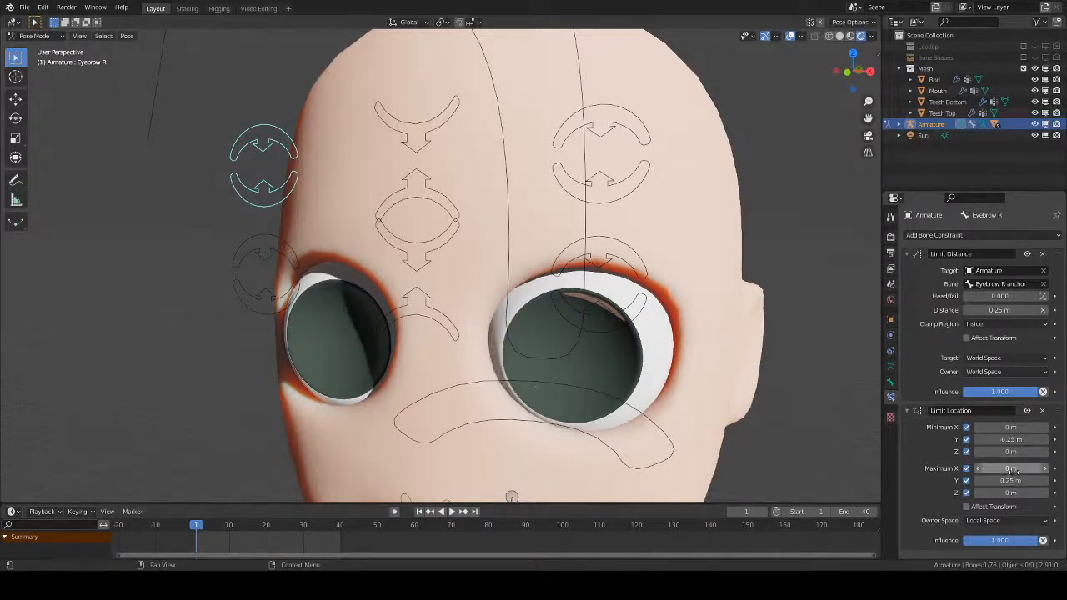
- Set the distance of Eyebrow R's Limit Distance constraint to 1/8 m (0.125 m)
left_click(1004, 310)
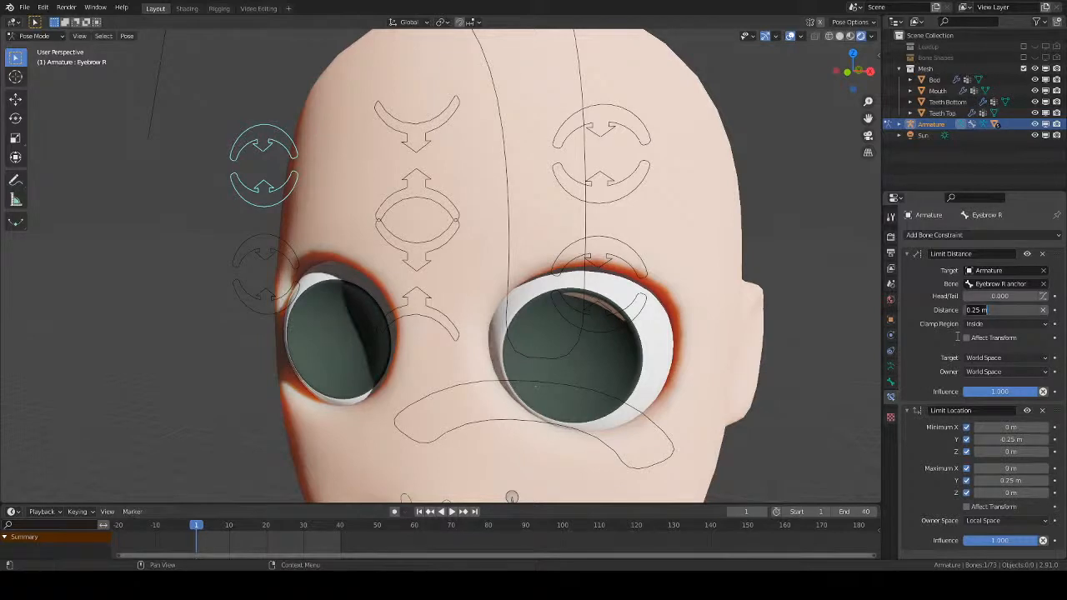
key("BackSpace")
key("BackSpace")
key("BackSpace")
key("BackSpace")
key("BackSpace")
key("BackSpace")
type("1/8")
key("Return")
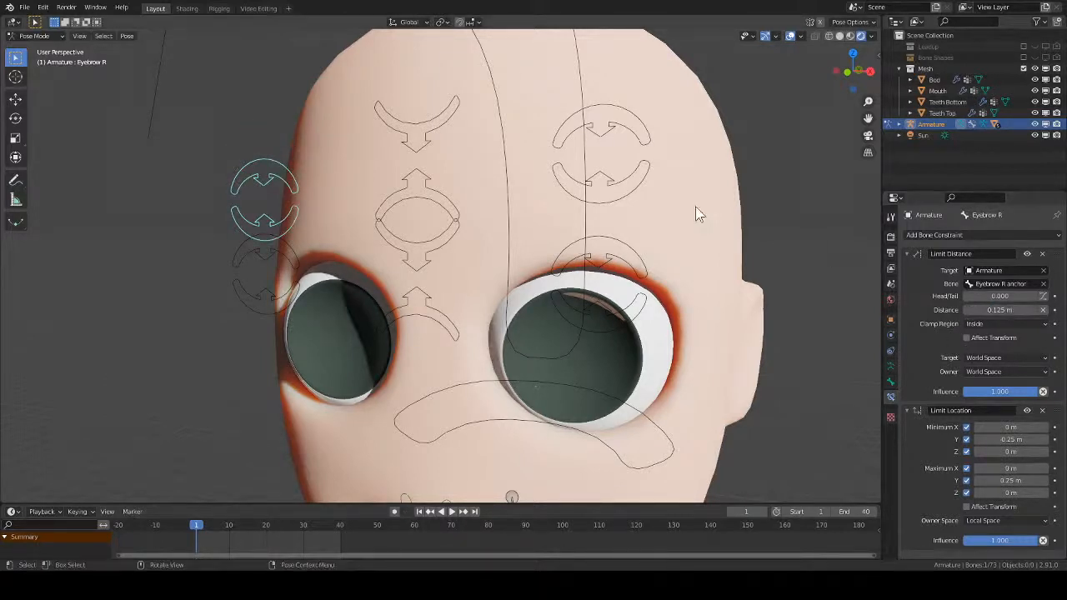
- Set the distance of EyeBrow L's Limit Distance constraint to 0.25 m/2 (0.125 m)
left_click(637, 194)
left_click(1005, 310)
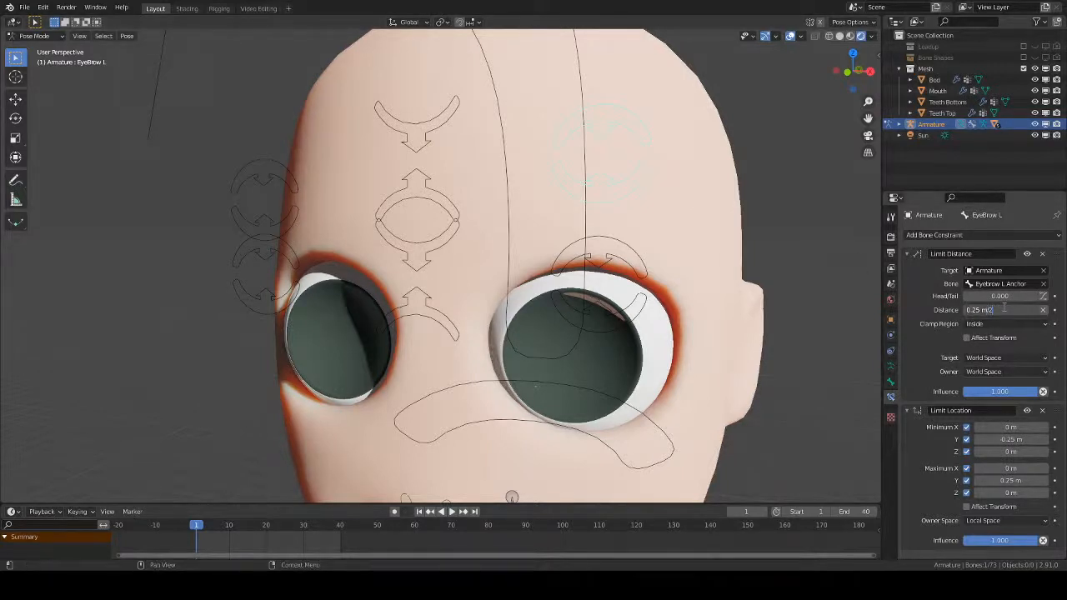
key("Return")
- In Edit Mode, move both the left and right eyebrow anchor bones up 0.125 m along the global Z axis
key("Tab")
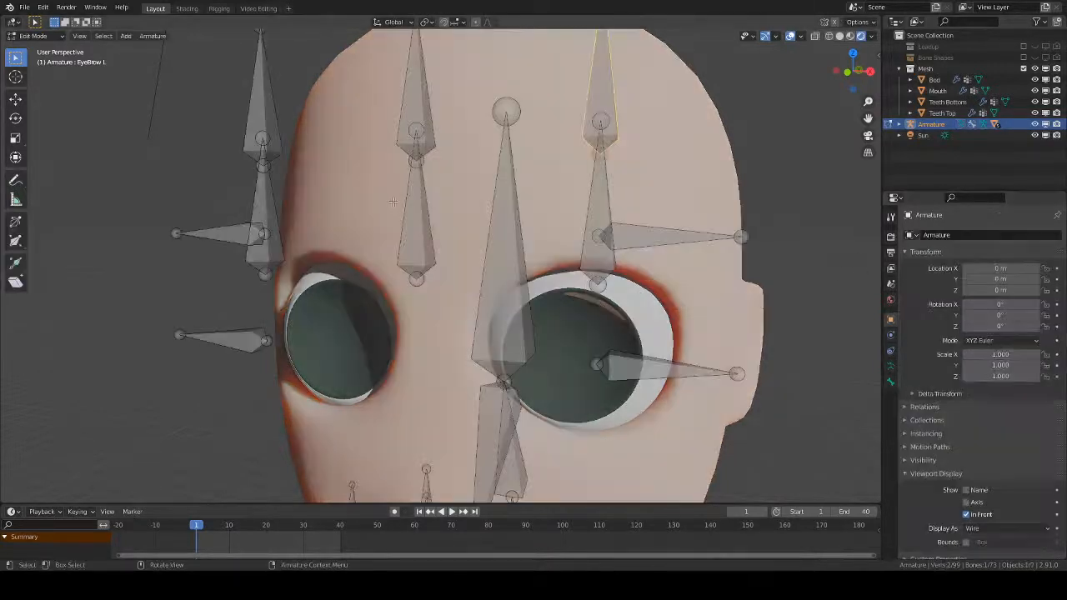
left_click(240, 236)
left_click(674, 232, "shift")
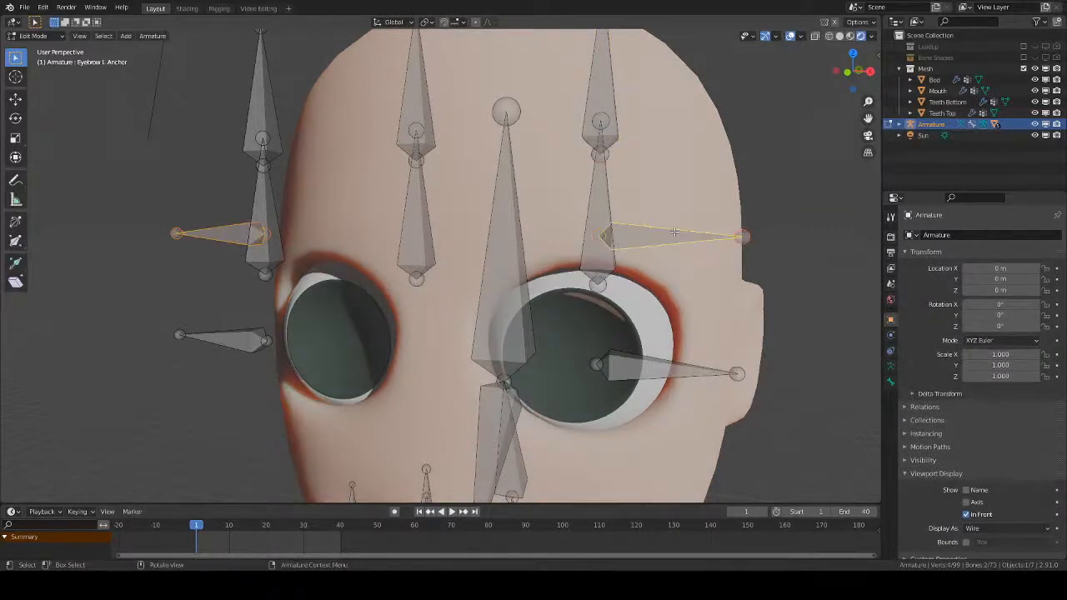
key("KP_1")
scroll(537, 300, "up", 3)
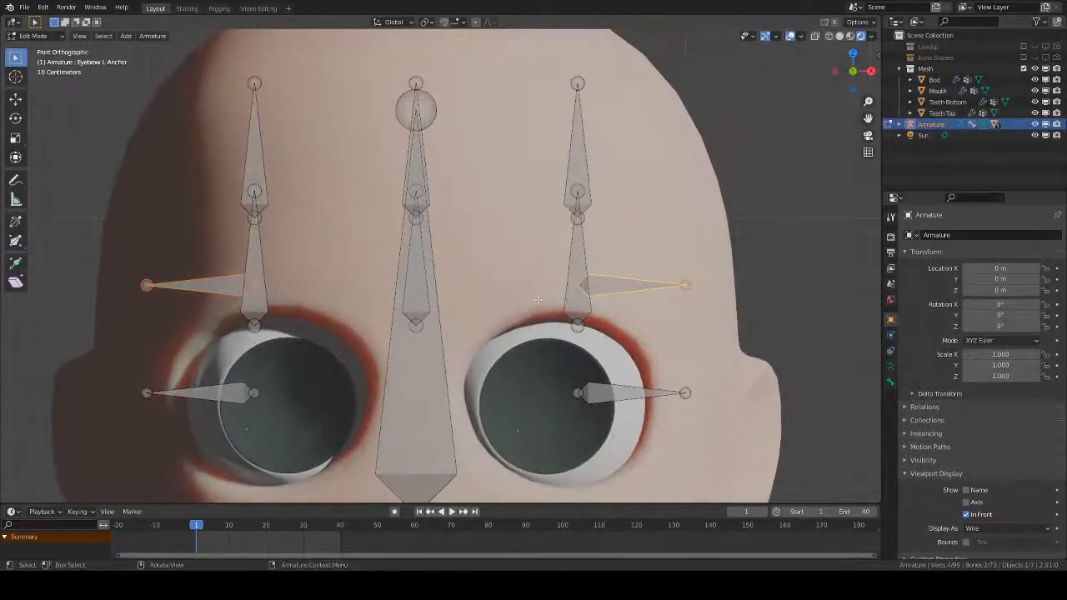
scroll(538, 300, "up", 1)
key("g")
key("z")
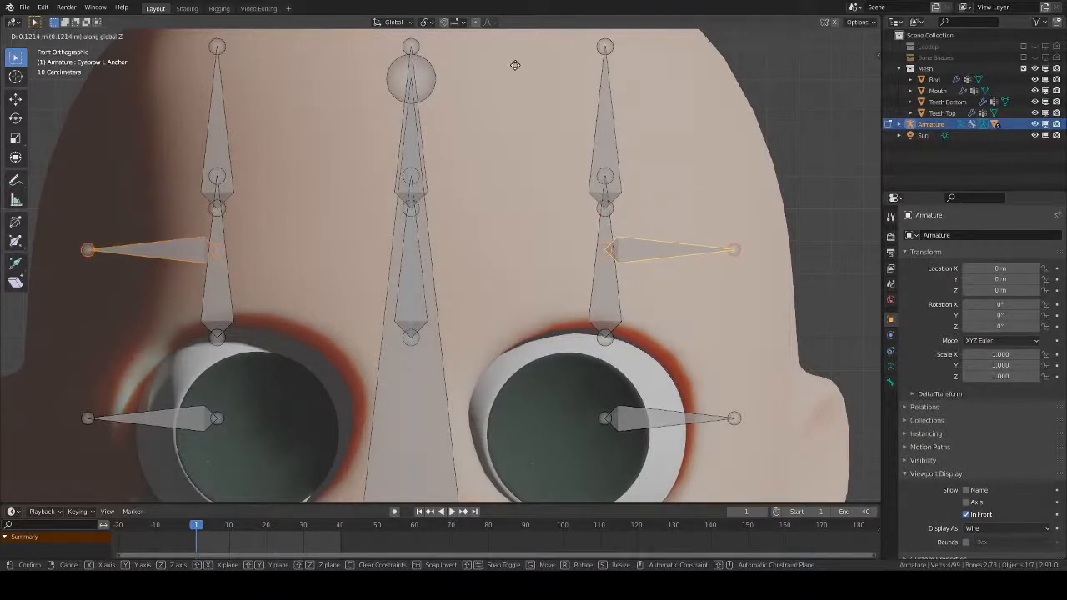
type(".125")
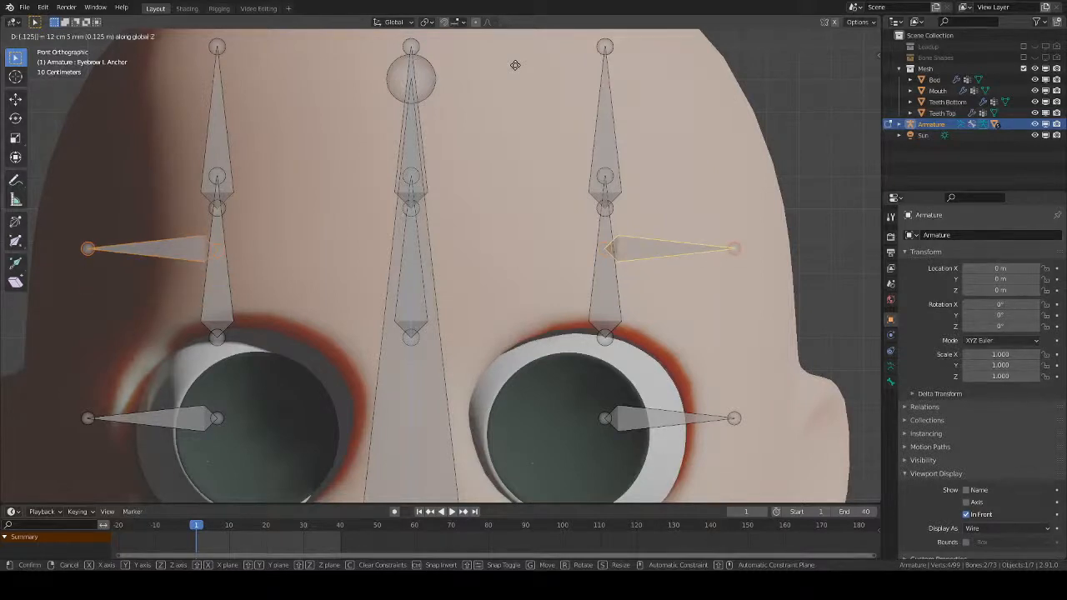
key("Return")
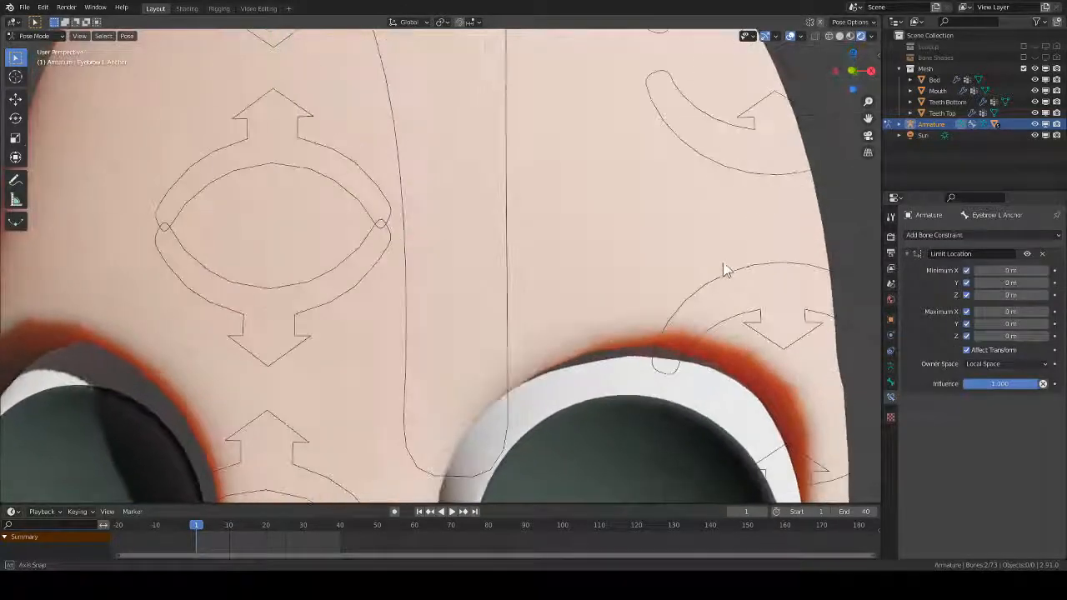
- Return to Object Mode and add a mesh circle to the scene
scroll(724, 269, "down", 8)
middle_click_drag(703, 352, 660, 323)
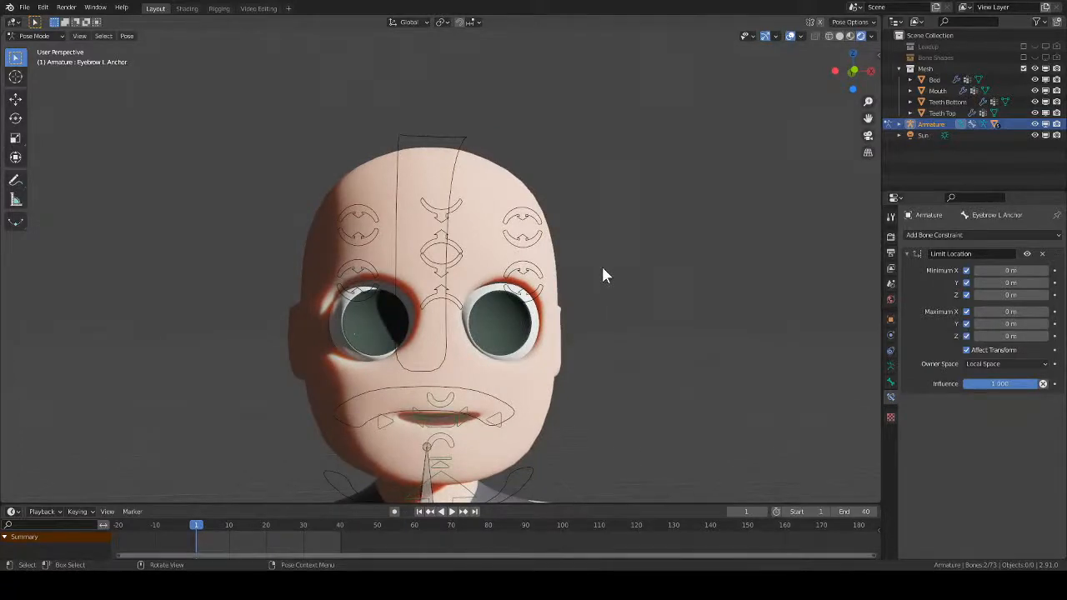
middle_click_drag(605, 275, 612, 368, "ctrl")
middle_click_drag(633, 329, 629, 362, "ctrl")
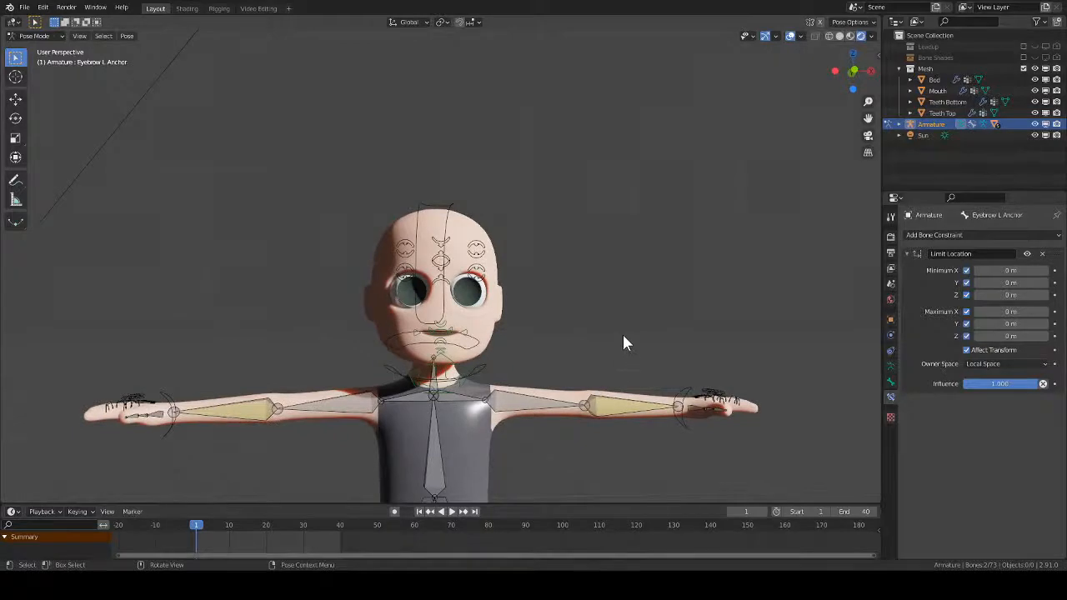
key("ctrl+Tab")
key("KP_1")
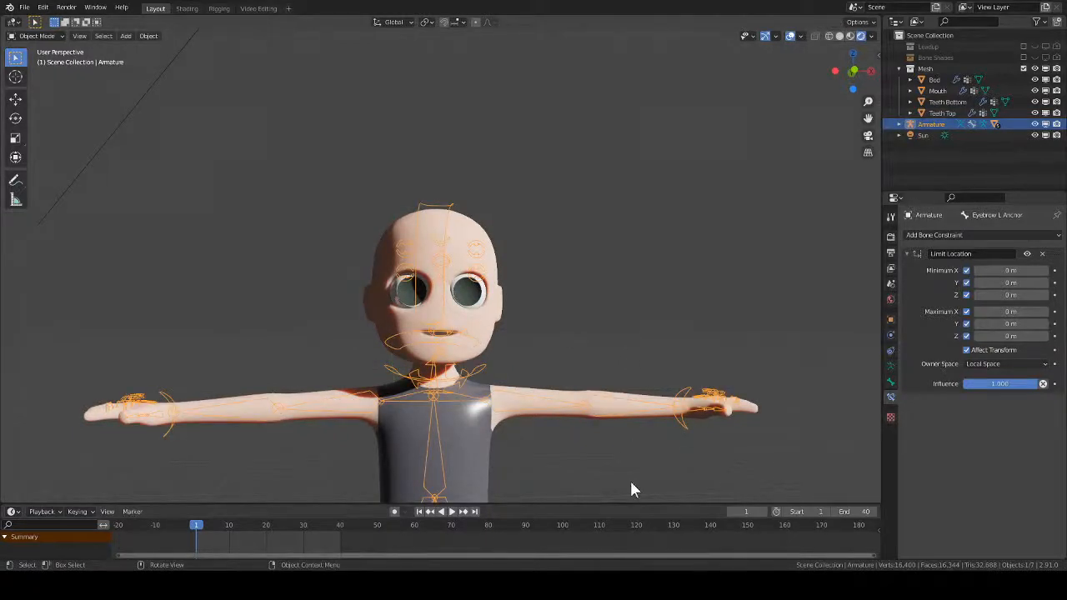
scroll(541, 321, "up", 1)
scroll(541, 321, "up", 2)
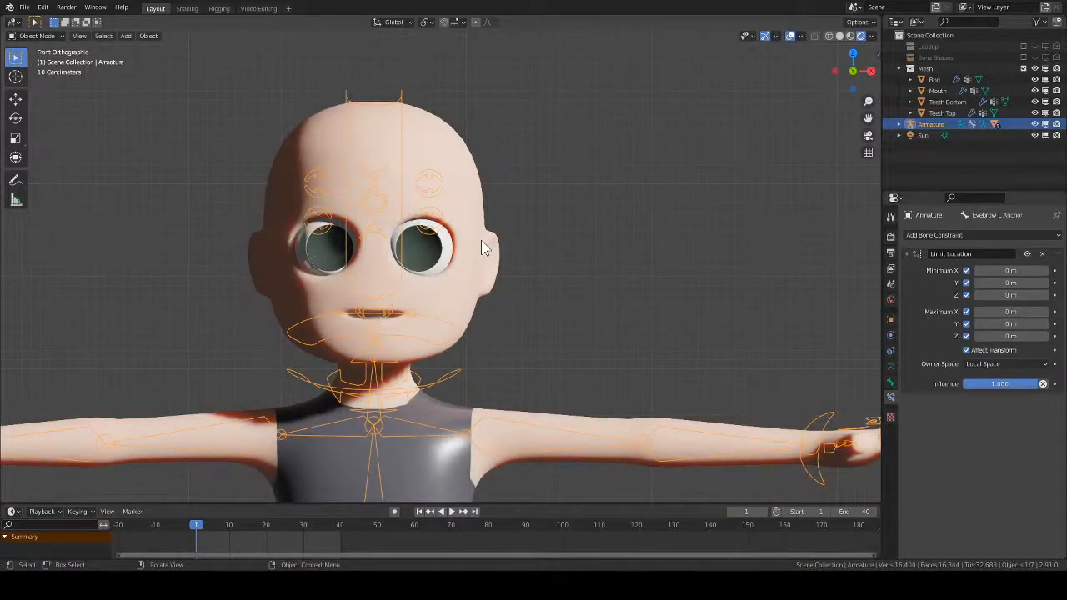
key("shift+a")
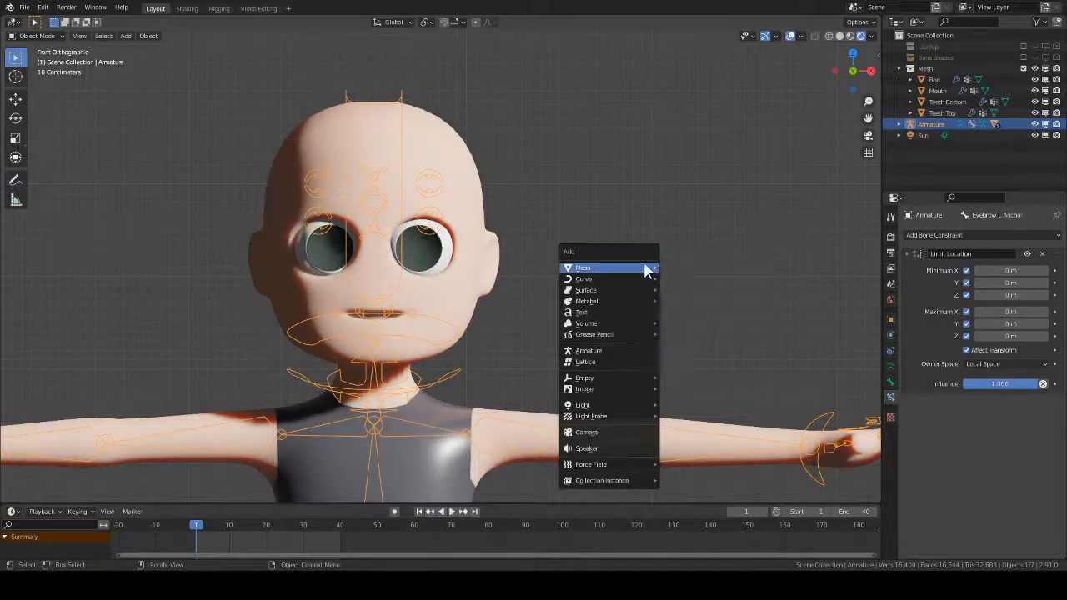
mouse_move(624, 267)
left_click(710, 289)
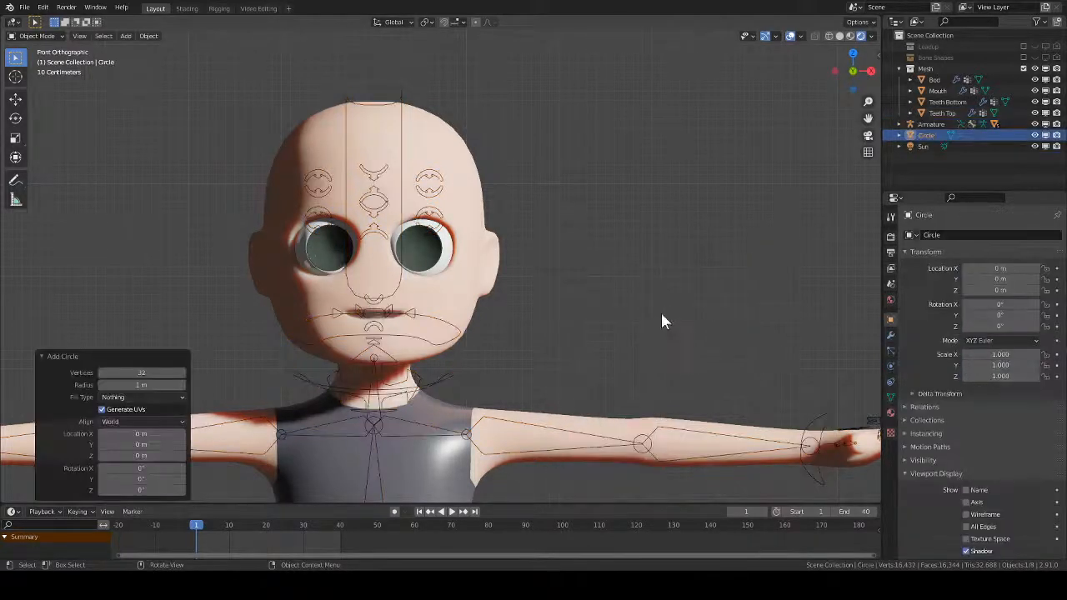
- Move the circle beside the head to X 3 m and Z 9 m, and snap the 3D cursor to it
scroll(654, 209, "down", 10)
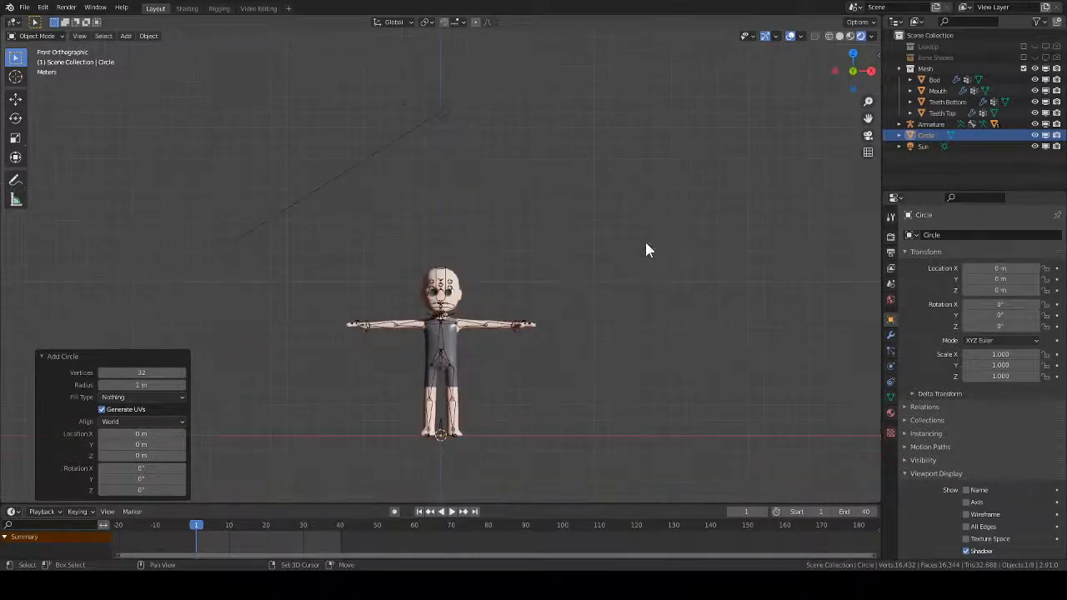
scroll(492, 404, "up", 1)
key("g")
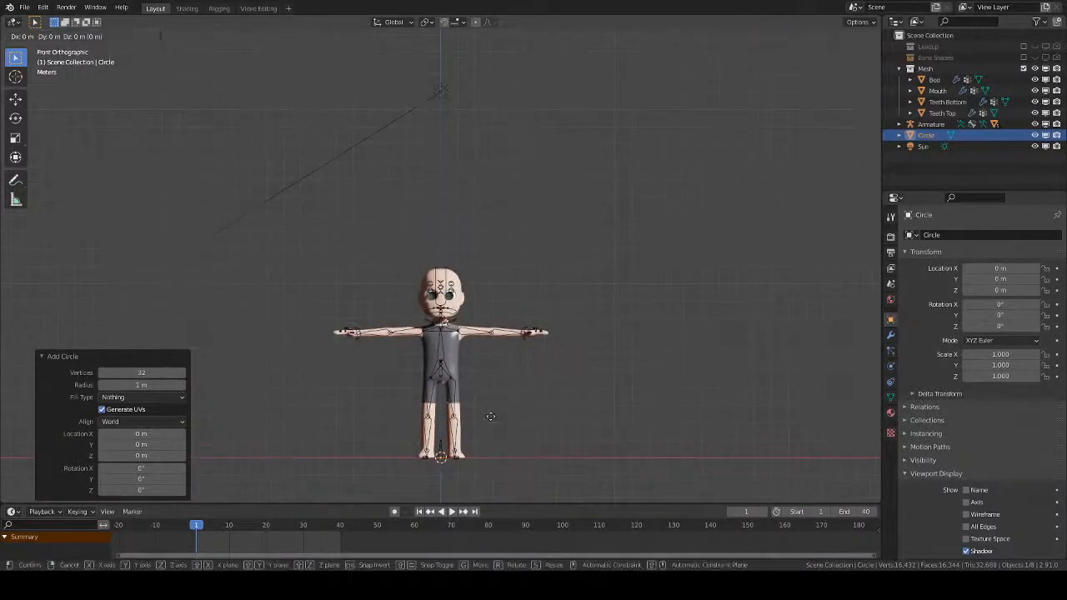
left_click(528, 260)
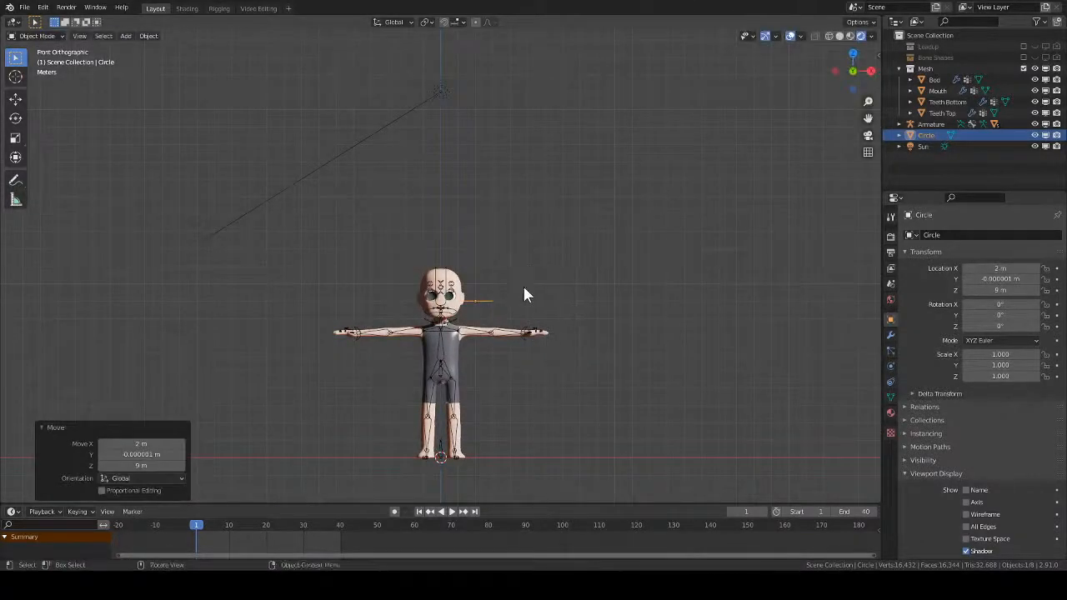
key("g")
left_click(536, 292)
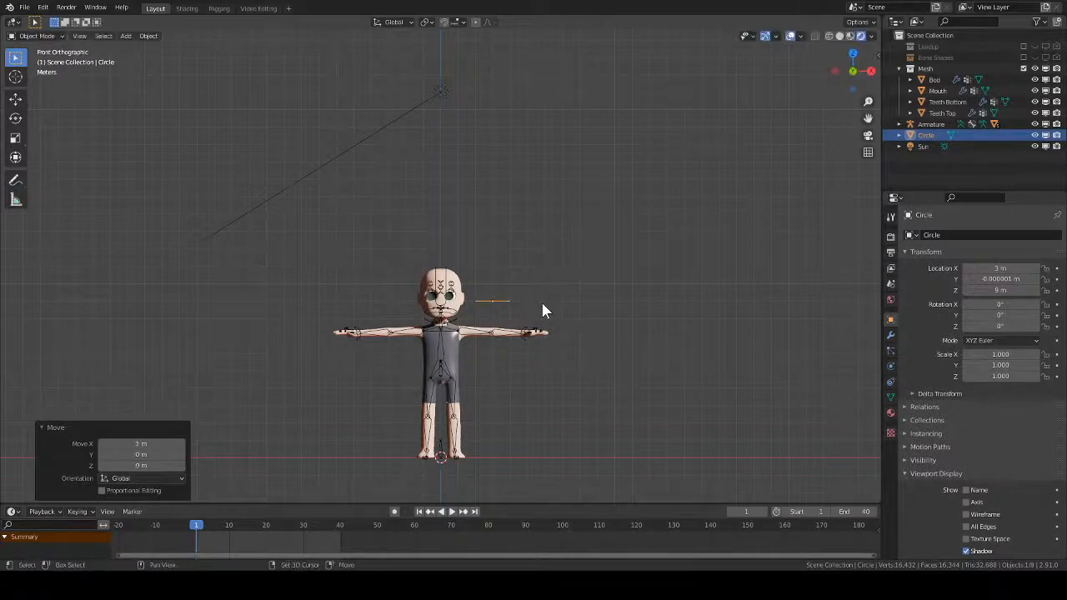
key("shift+s")
left_click(550, 371)
key("Tab")
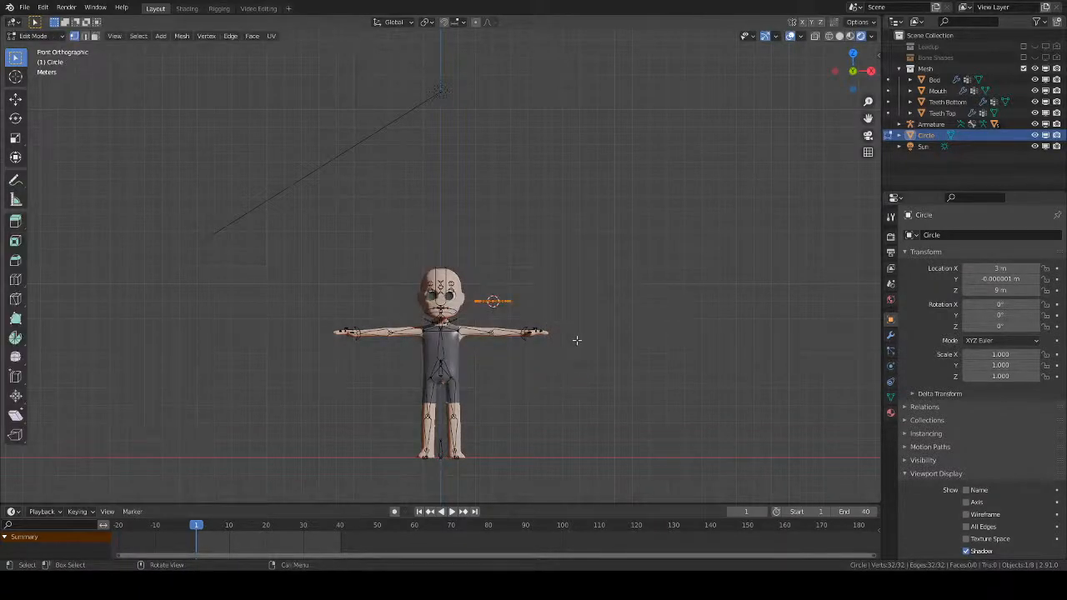
scroll(584, 316, "up", 1)
scroll(587, 305, "up", 3)
key("Tab")
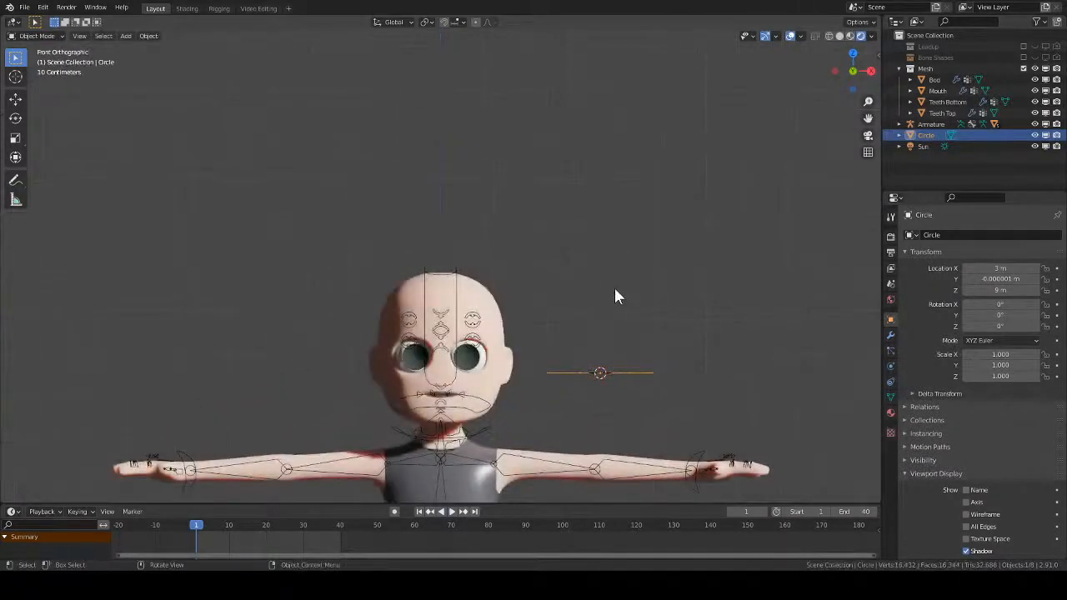
scroll(613, 297, "up", 4)
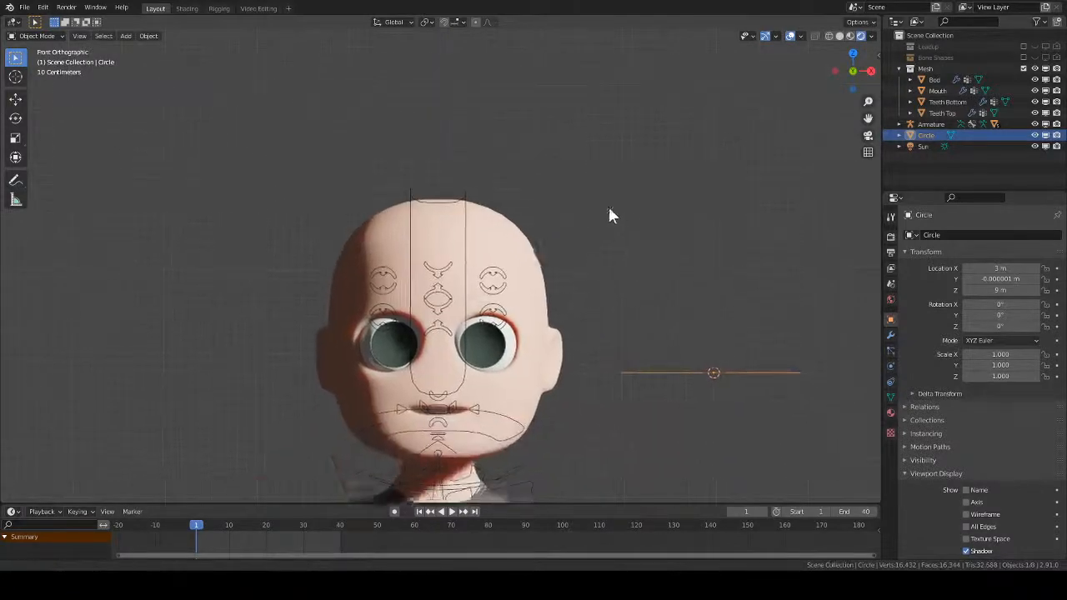
left_click(369, 260)
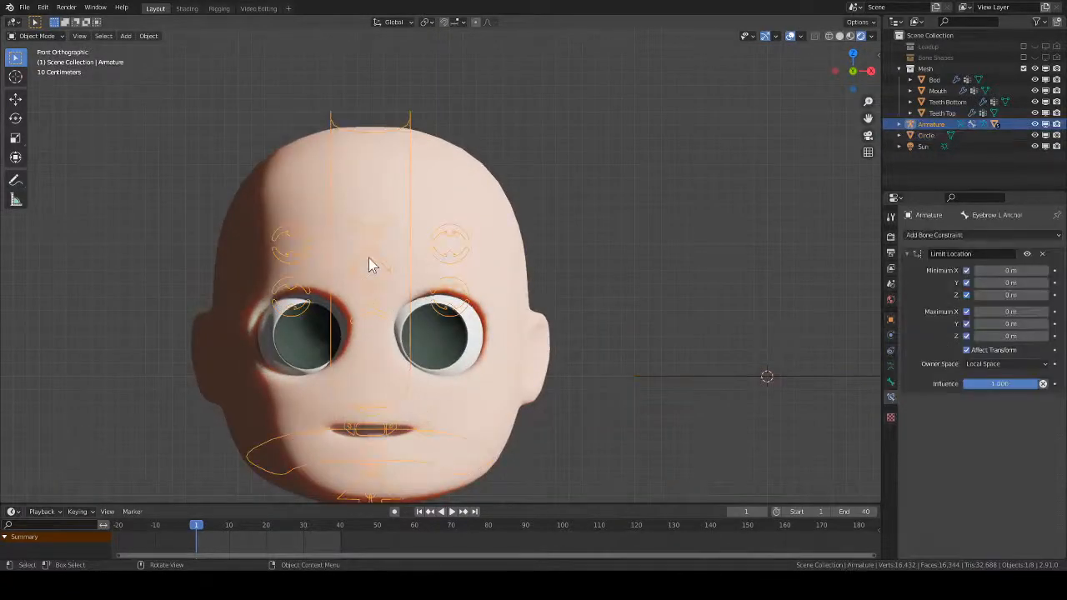
key("Tab")
key("Tab")
left_click(785, 376)
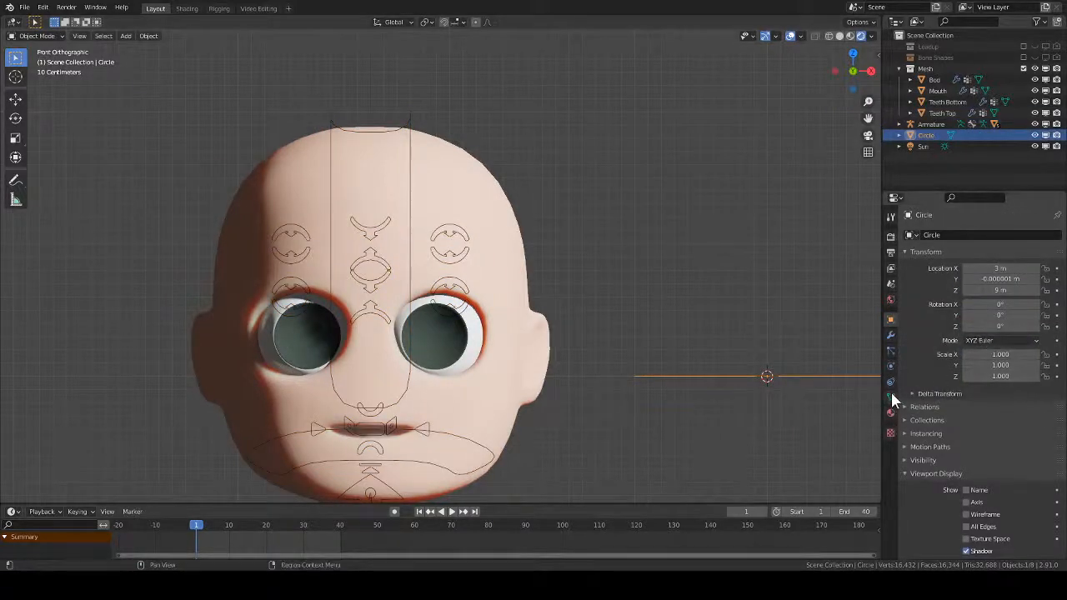
- Enable the Bone Shapes collection in the view layer and unhide it in the viewport
left_click(1023, 57)
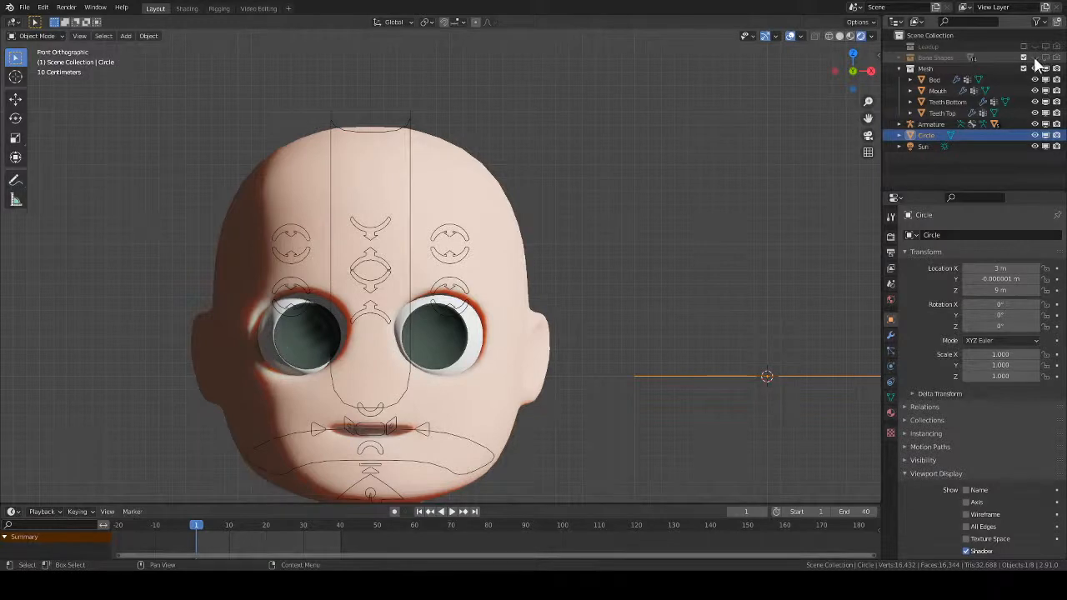
left_click(1035, 58)
left_click(898, 57)
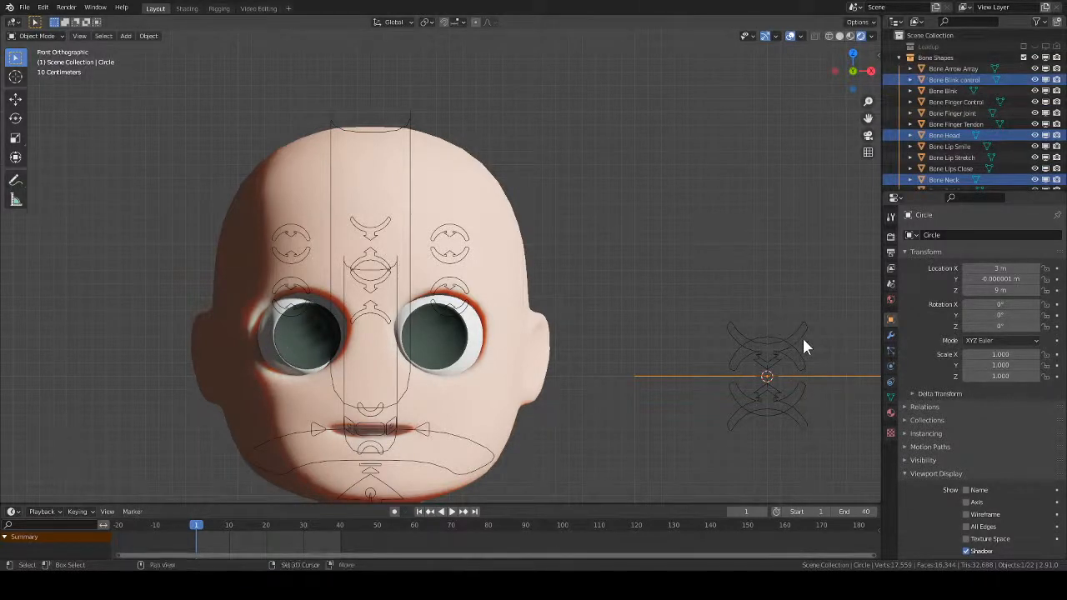
middle_click_drag(801, 337, 635, 288, "shift")
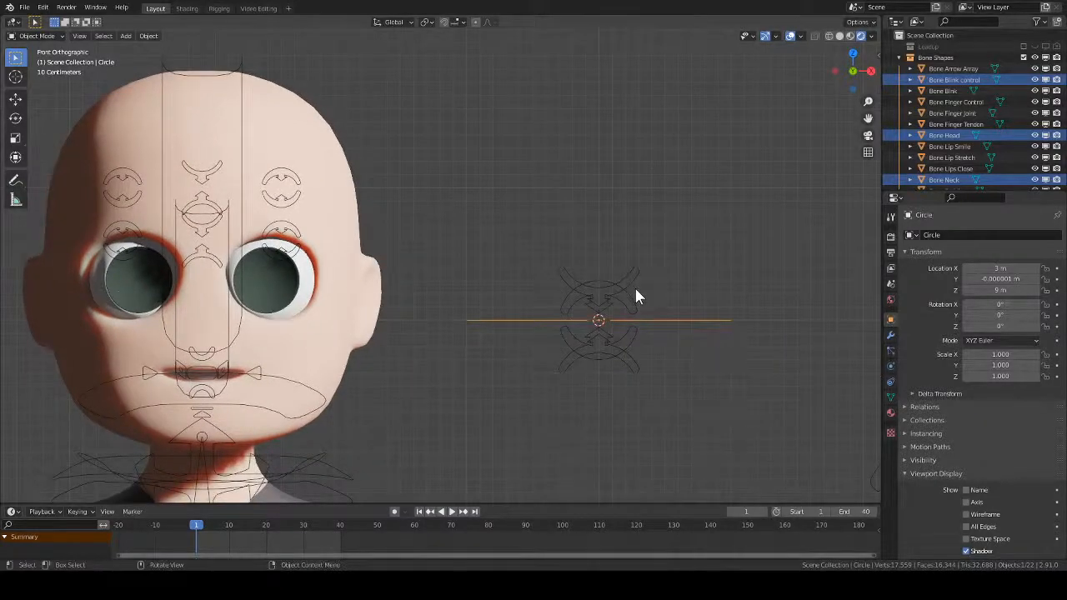
left_click(697, 320)
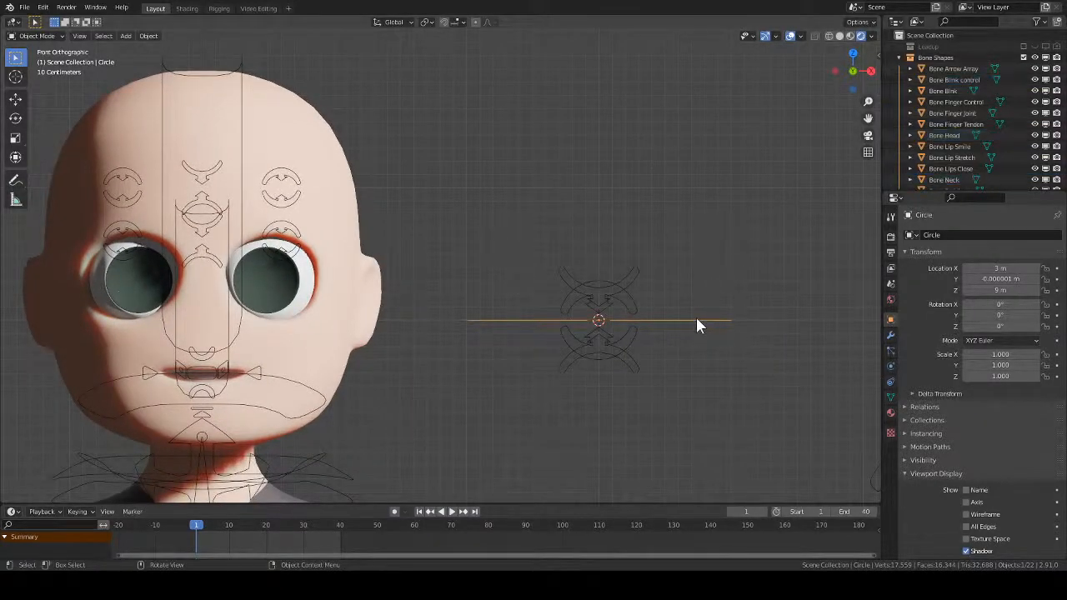
scroll(954, 131, "down", 6)
scroll(952, 127, "up", 6)
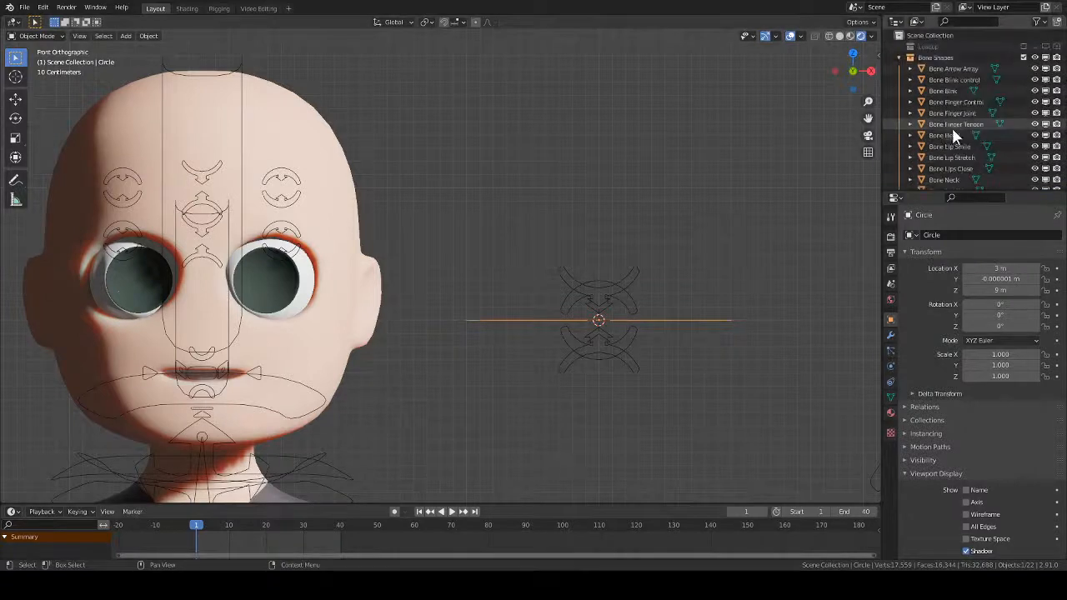
left_click(909, 57)
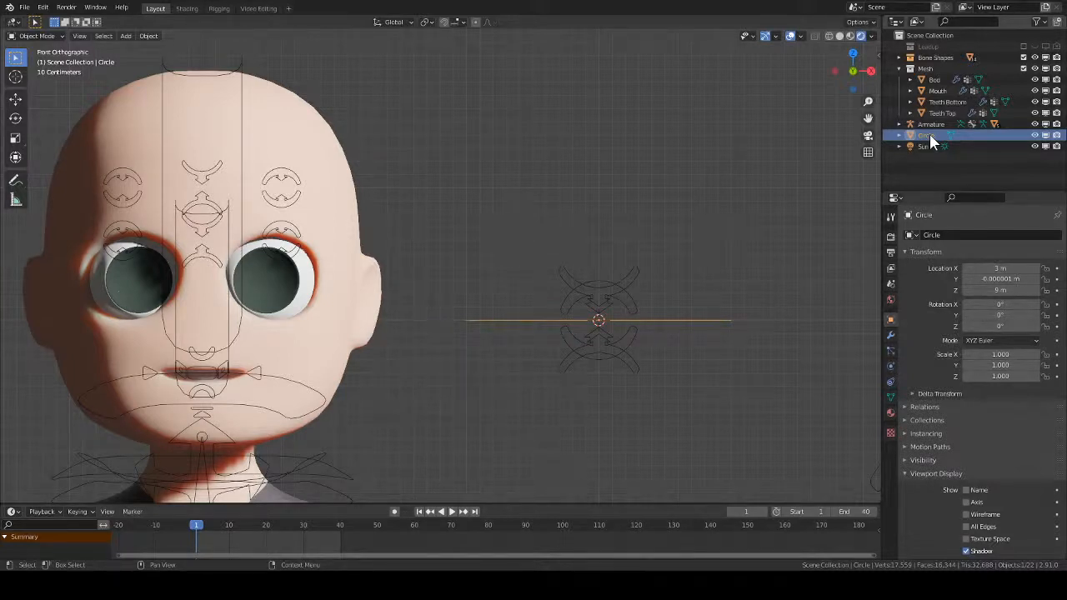
- Rename the new circle object as Bone Eyebrow Control
left_click(948, 237)
type("Bone")
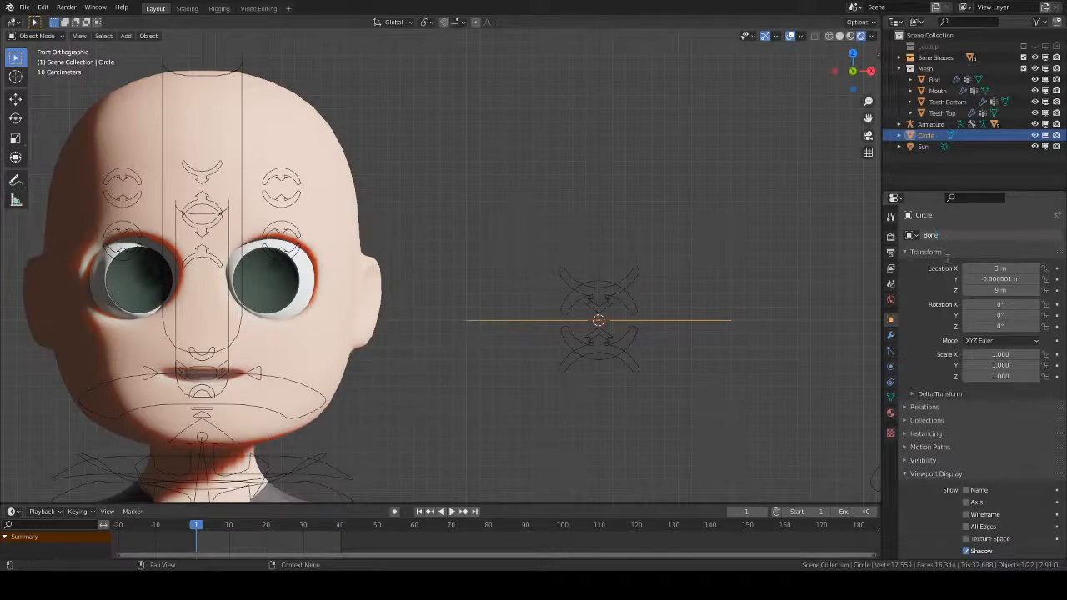
type(" Eyebrow Ctrl")
key("Return")
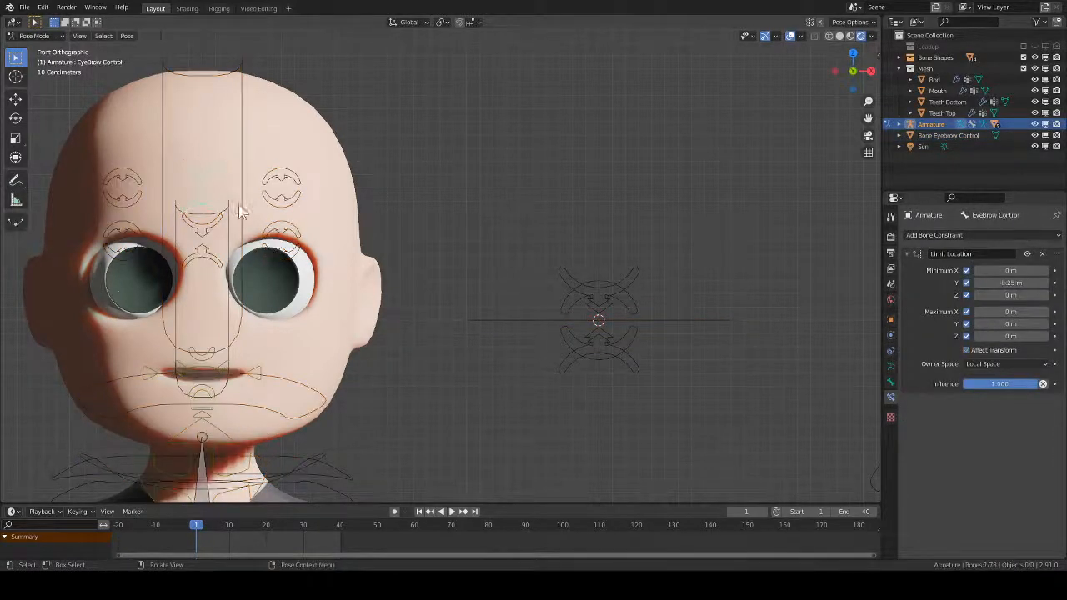
- Assign Bone Eyebrow Control as the custom shape object of the EyeBrow Control bone
left_click(889, 381)
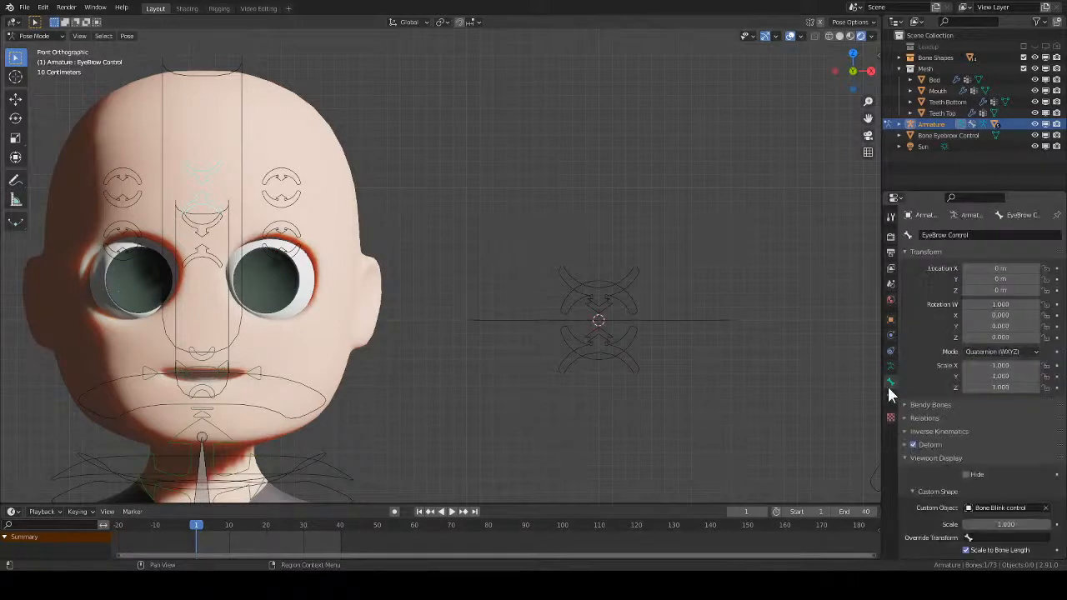
scroll(975, 416, "down", 2)
left_click(999, 475)
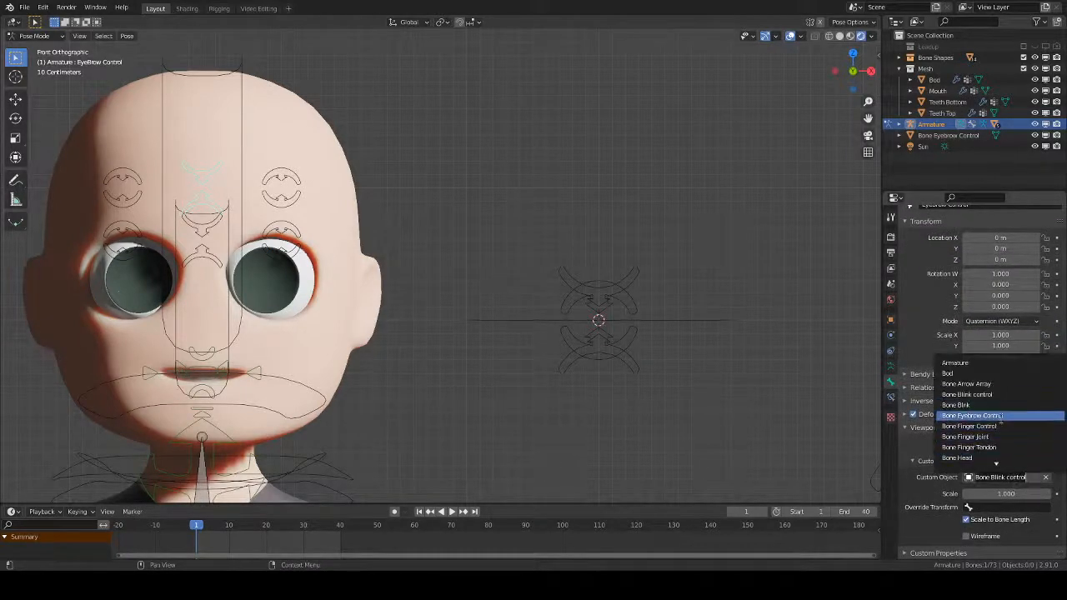
left_click(992, 415)
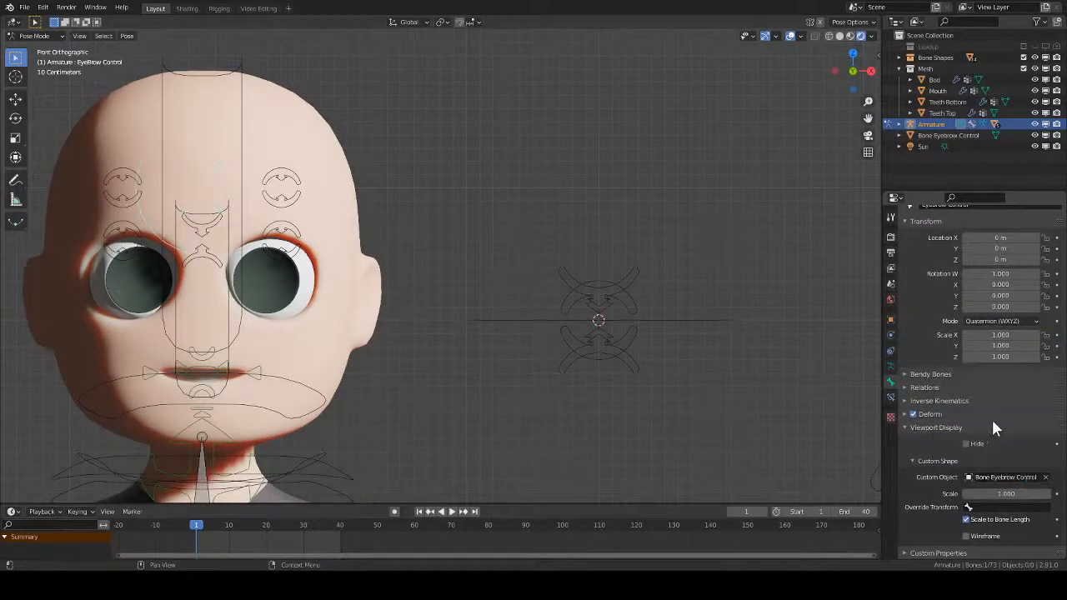
- In Object Mode, rotate the Bone Eyebrow Control circle 90° about the X axis and open its mesh for editing
key("ctrl+Tab")
left_click(678, 320)
type("r")
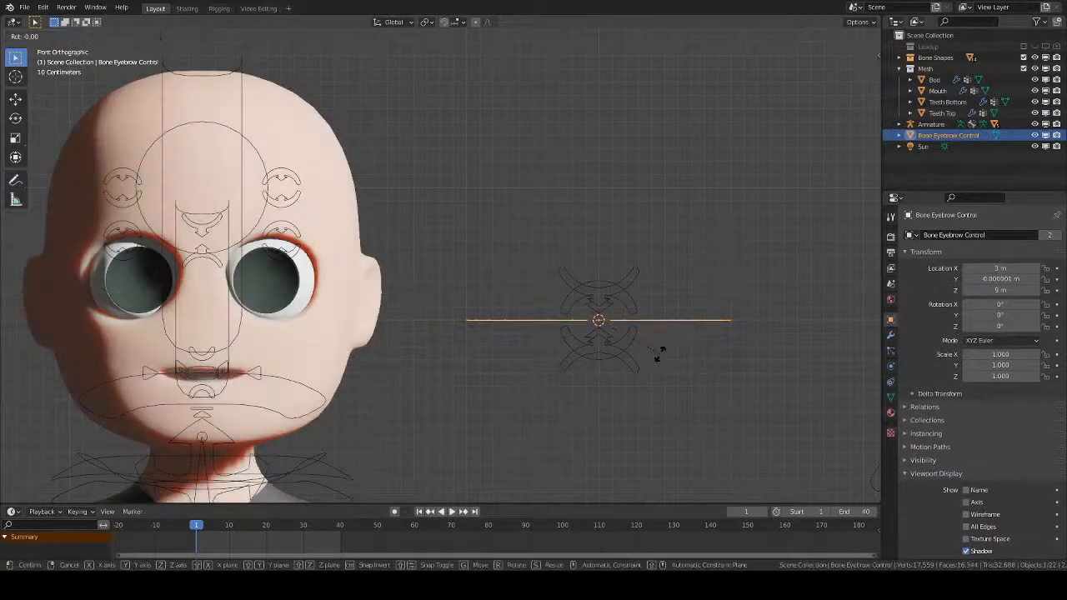
type("x90")
key("Return")
key("Tab")
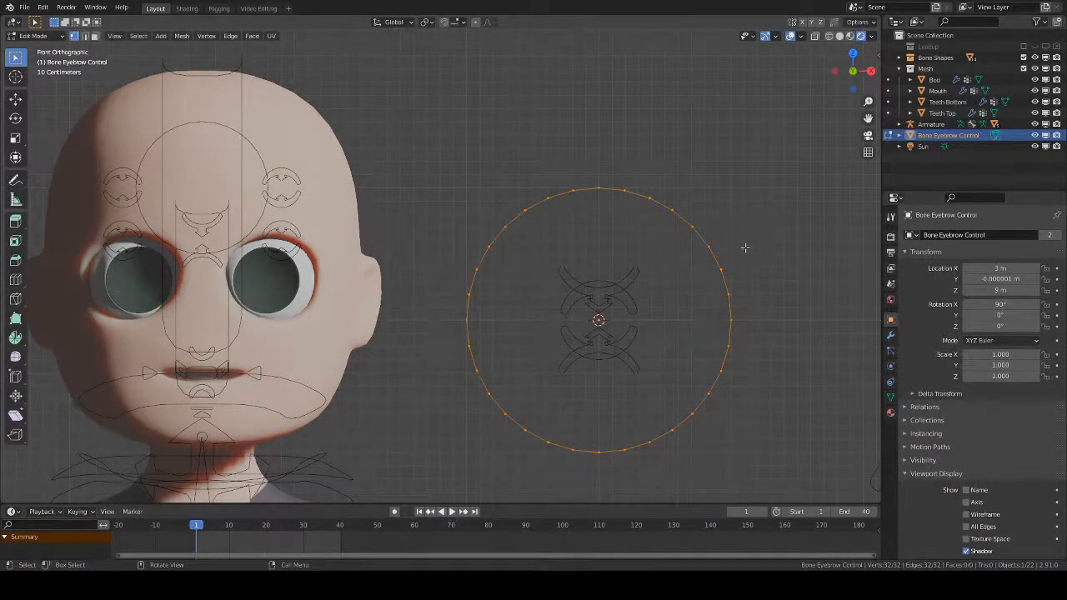
- Scale the Bone Eyebrow Control circle to 0.5 overall and flatten it to 0.3 along Z
key("s")
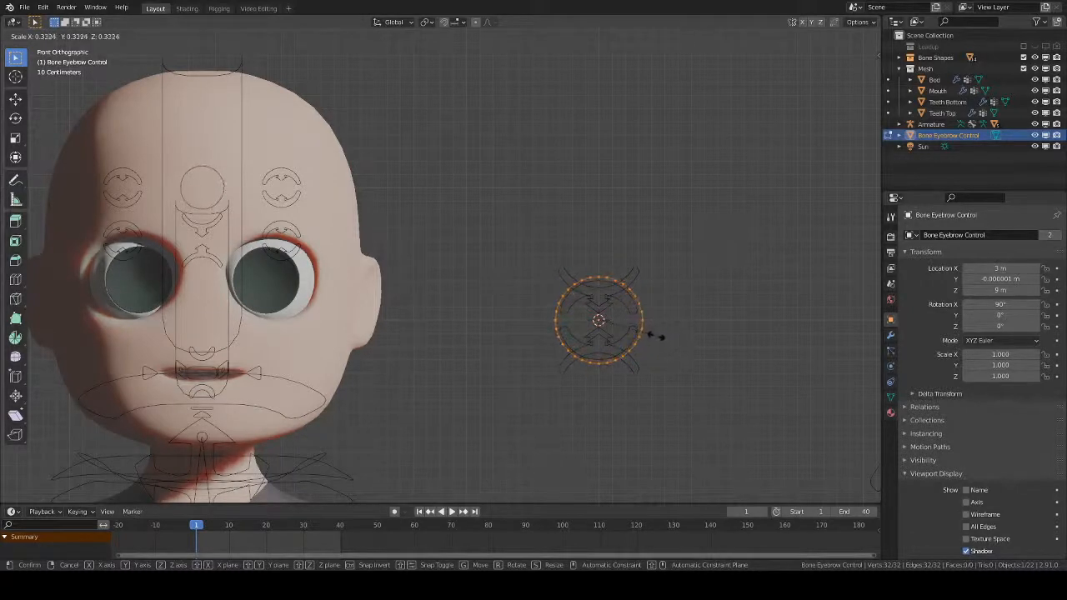
right_click(659, 336)
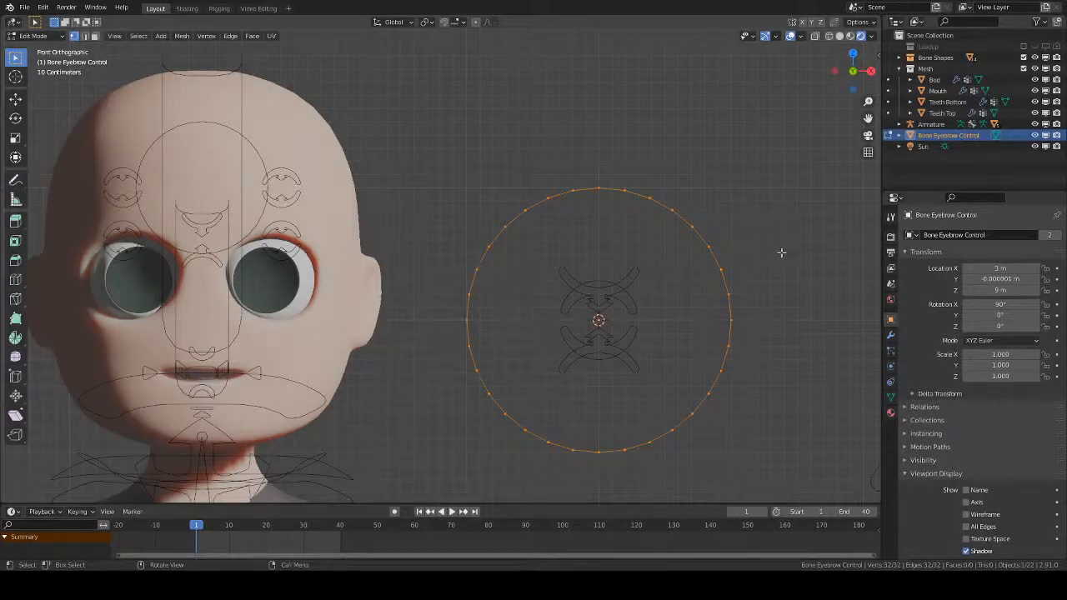
key("s")
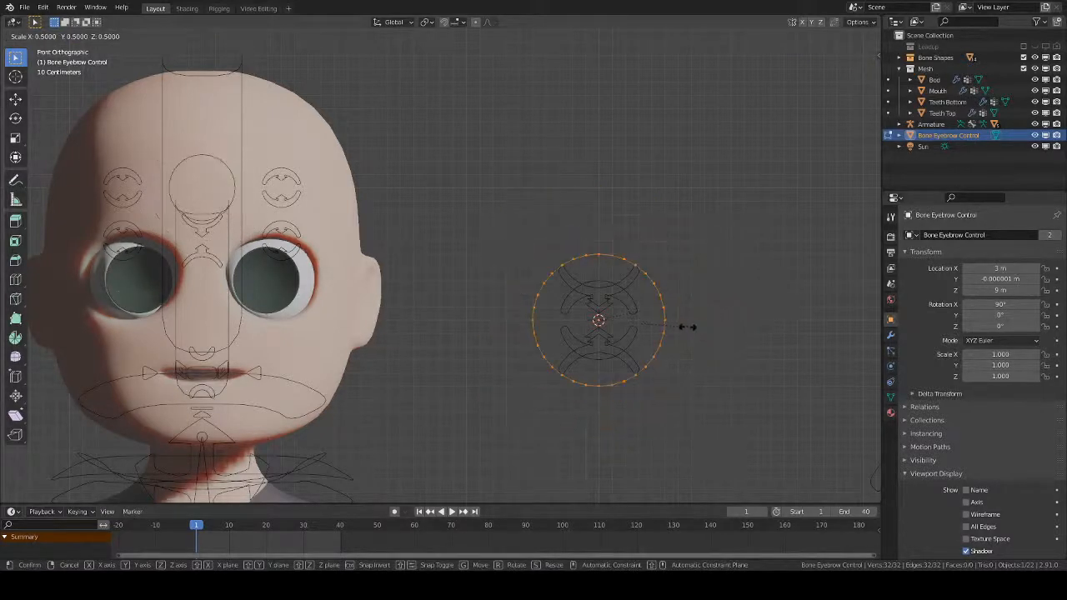
left_click(686, 328)
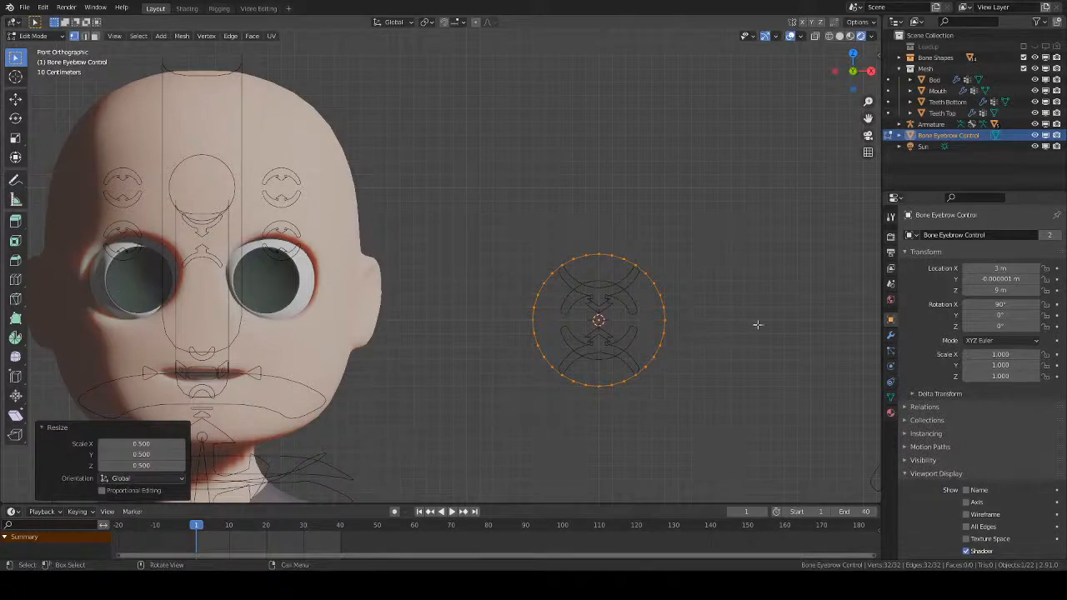
key("s")
key("z")
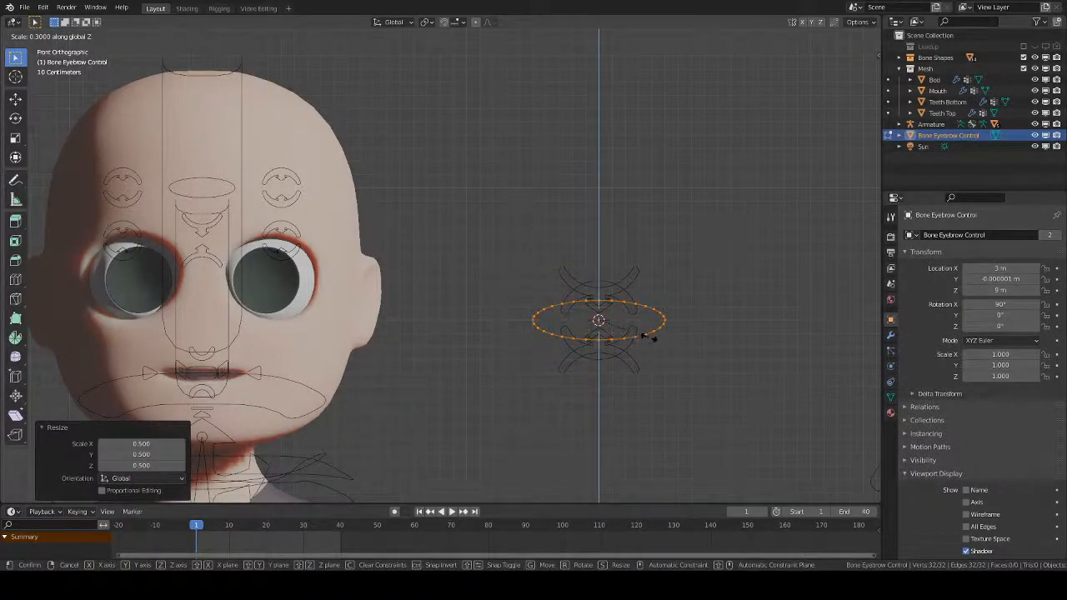
left_click(648, 338)
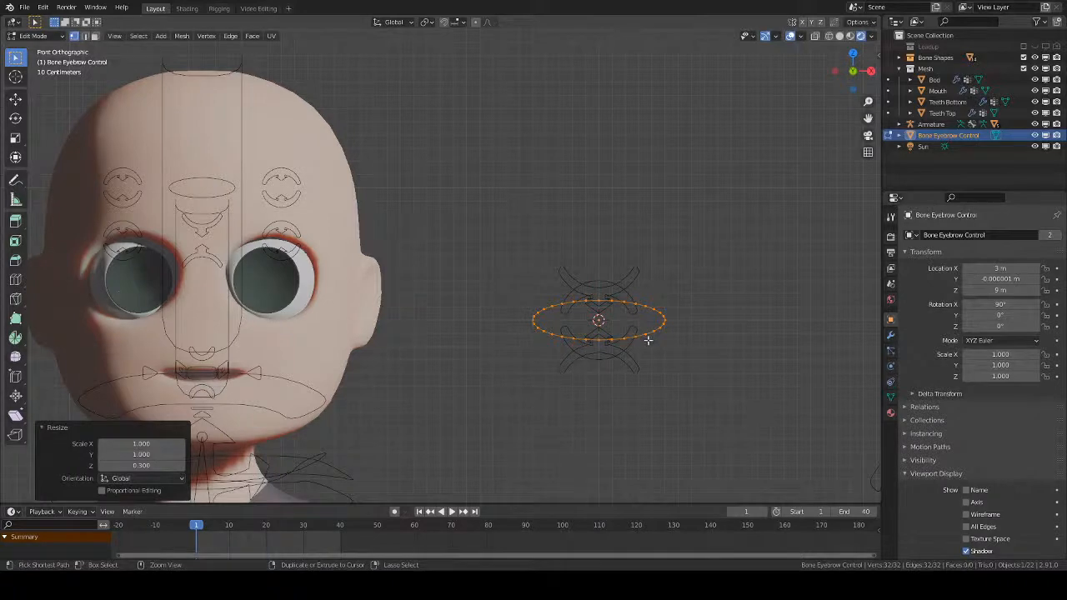
- Select the topmost and bottommost middle vertices of the flattened ellipse
left_click(600, 301)
left_click(597, 343, "shift")
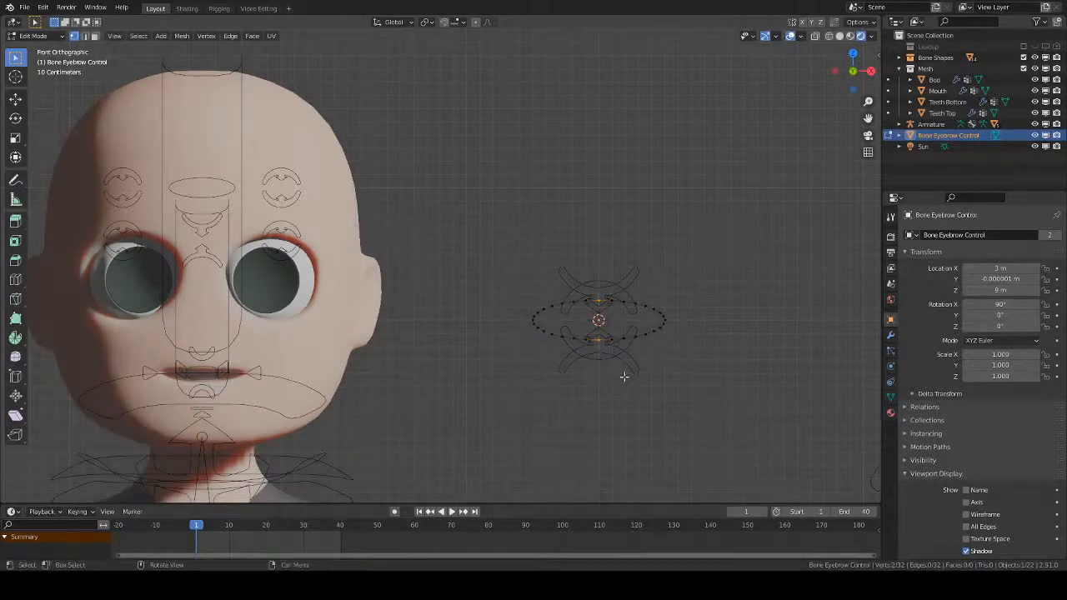
key("g")
key("z")
right_click(625, 379)
key("g")
key("x")
right_click(648, 363)
- Enable proportional editing and move the two vertices about 0.37 m along X with a falloff size of about 0.69
key("o")
key("g")
key("x")
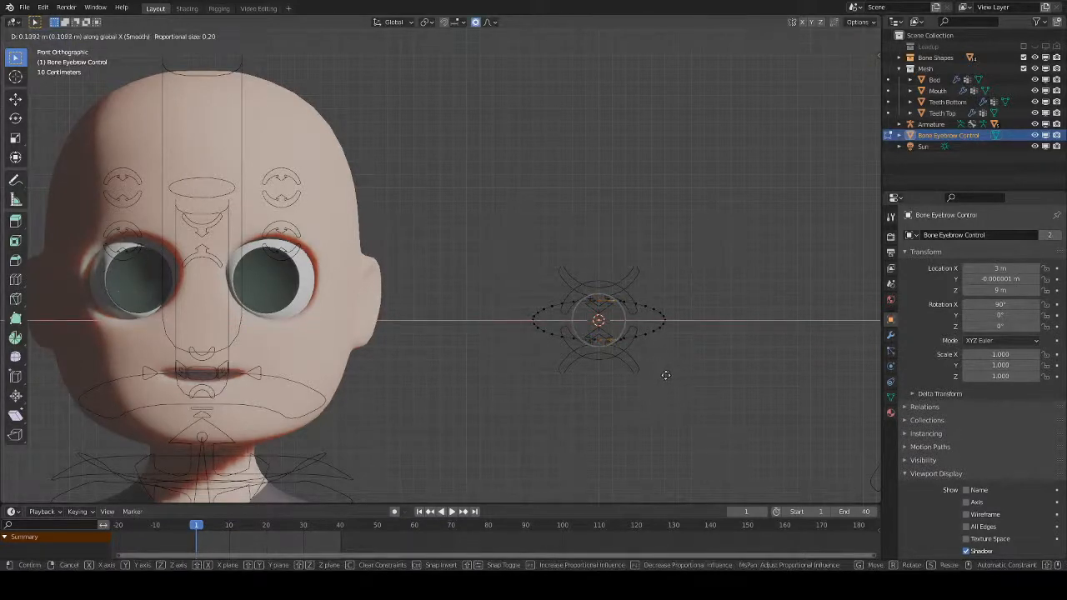
scroll(676, 370, "down", 6)
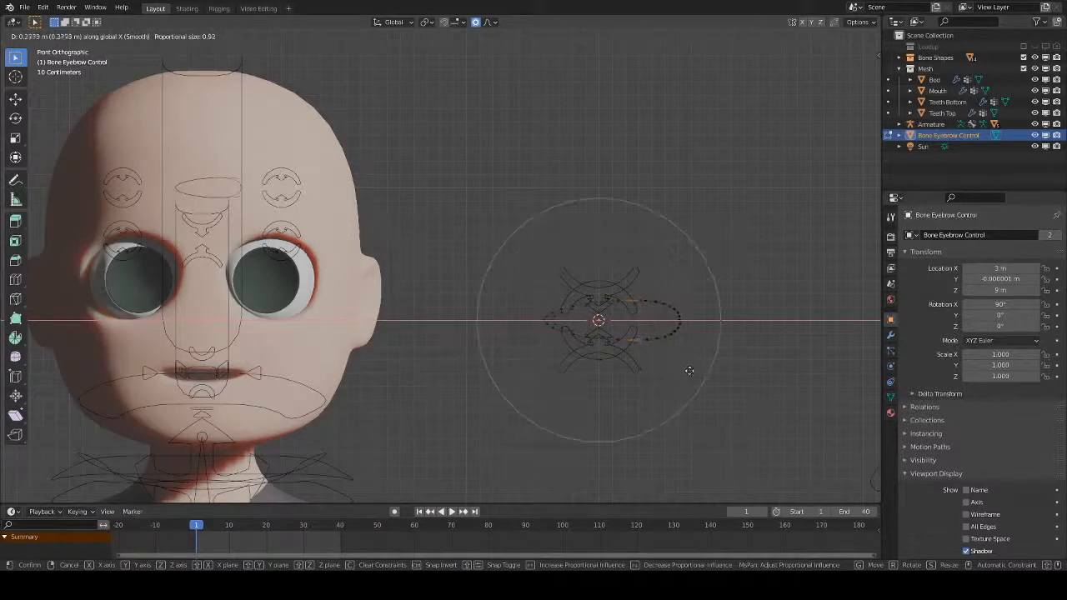
scroll(697, 369, "down", 3)
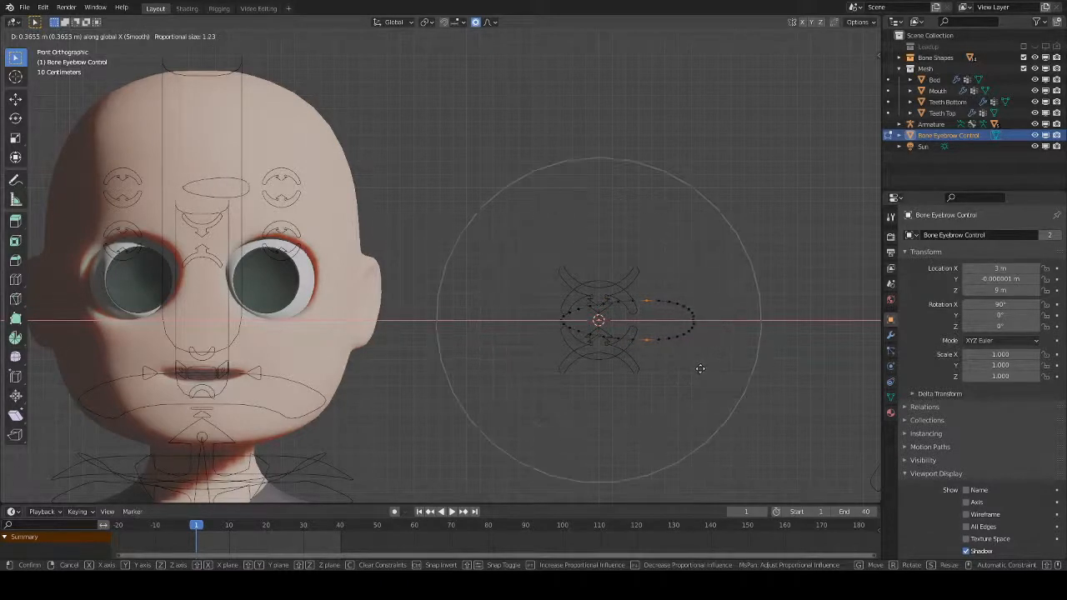
scroll(736, 367, "up", 3)
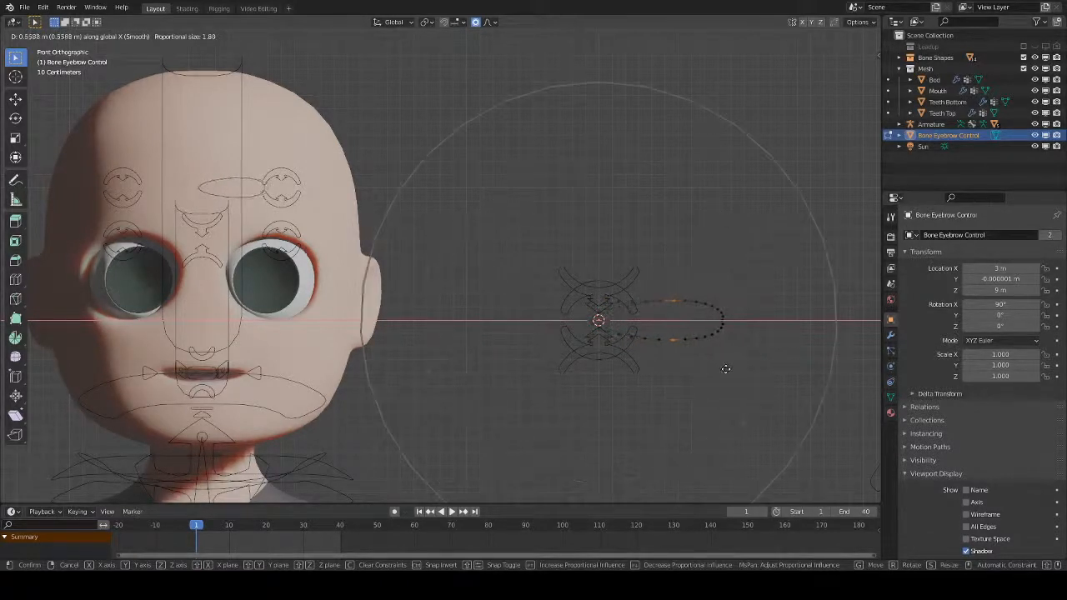
scroll(700, 379, "up", 4)
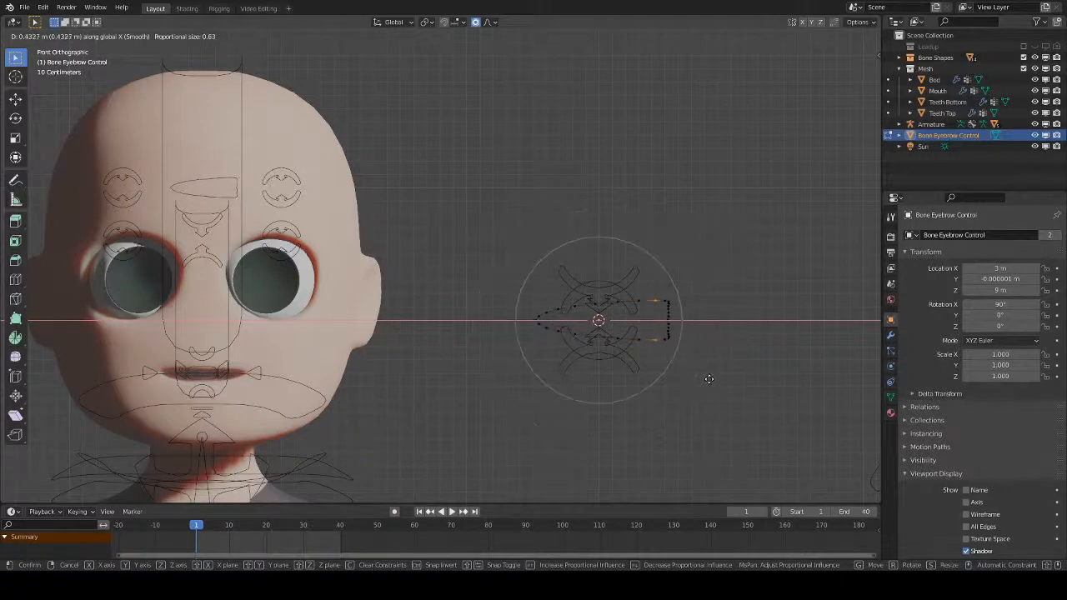
scroll(694, 380, "up", 3)
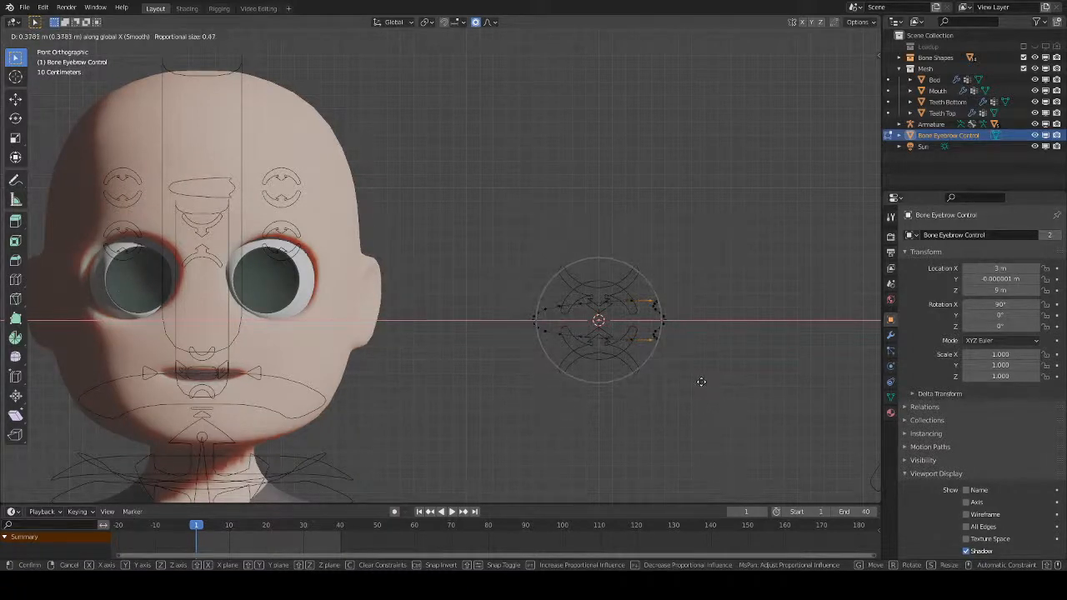
scroll(698, 380, "down", 4)
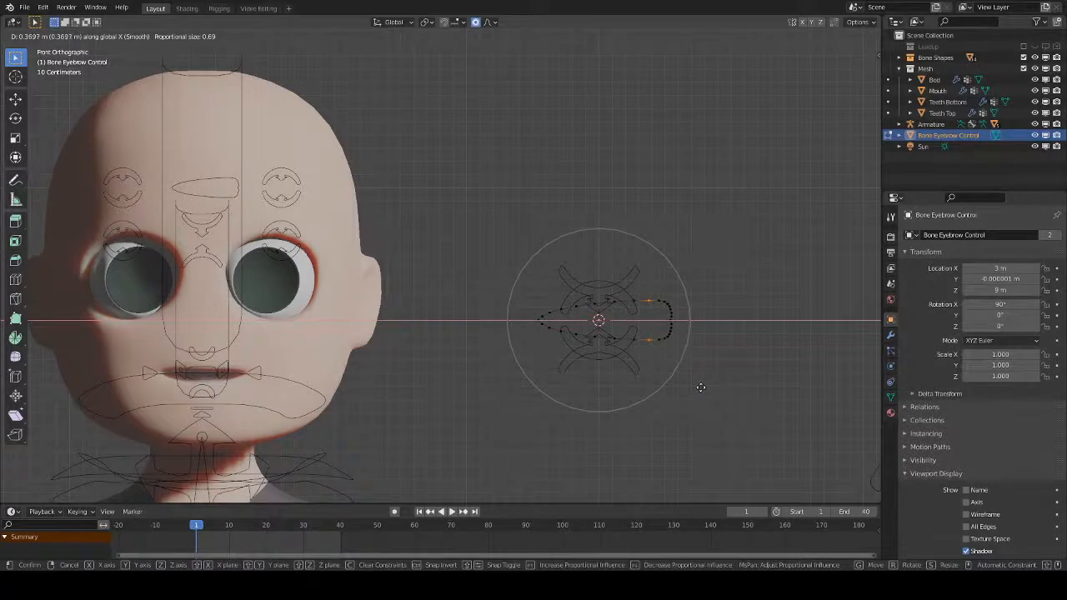
left_click(700, 386)
key("ctrl+Tab")
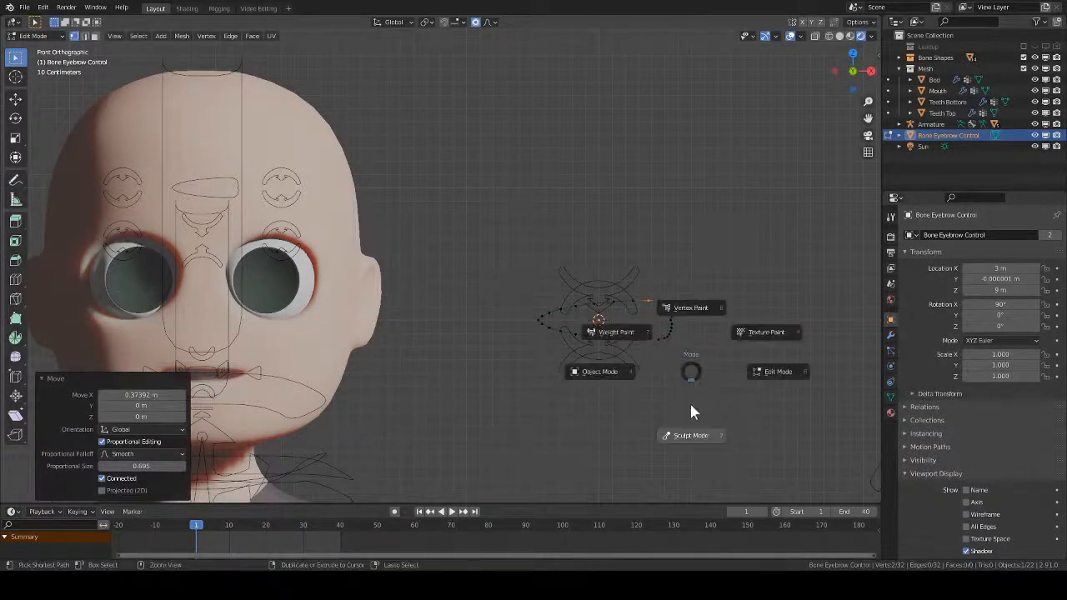
left_click(689, 400)
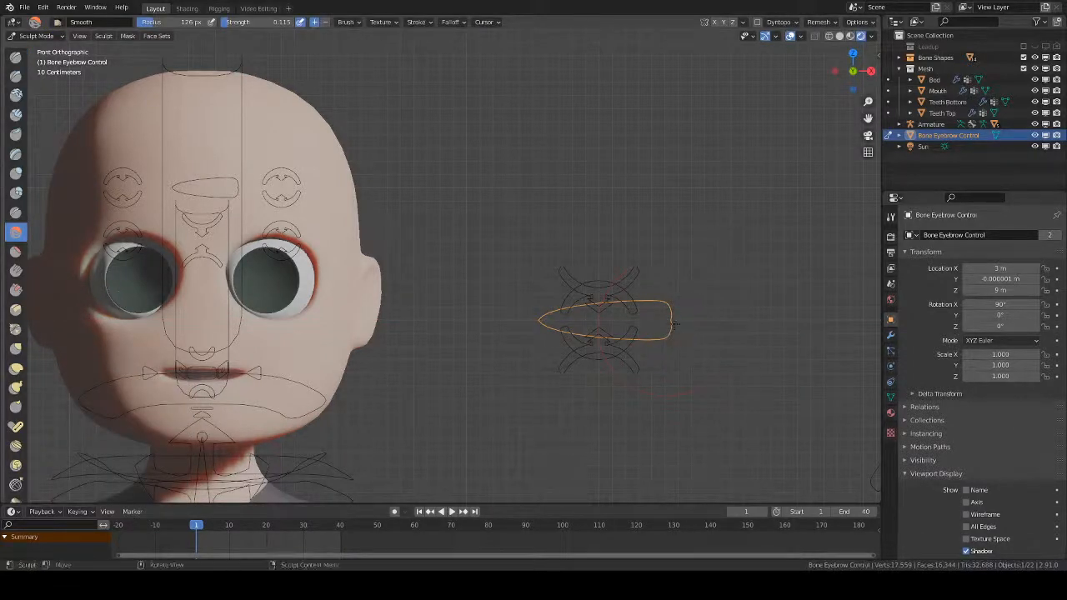
key("Tab")
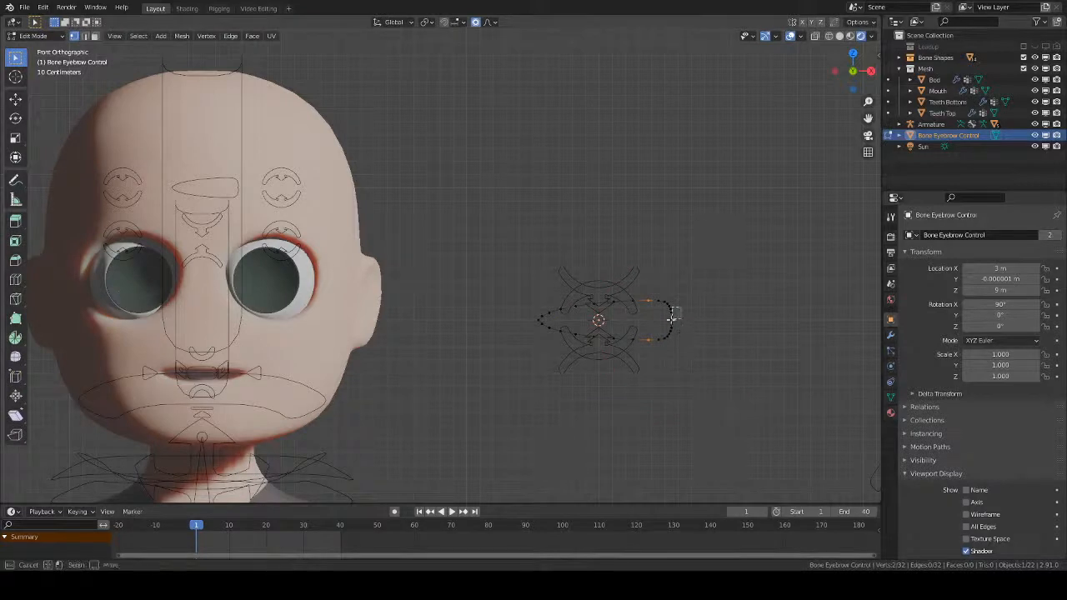
- Smooth the vertices of the outline's blunt half with a smoothing of 1.000 and 5 repeats
left_click_drag(665, 304, 682, 335)
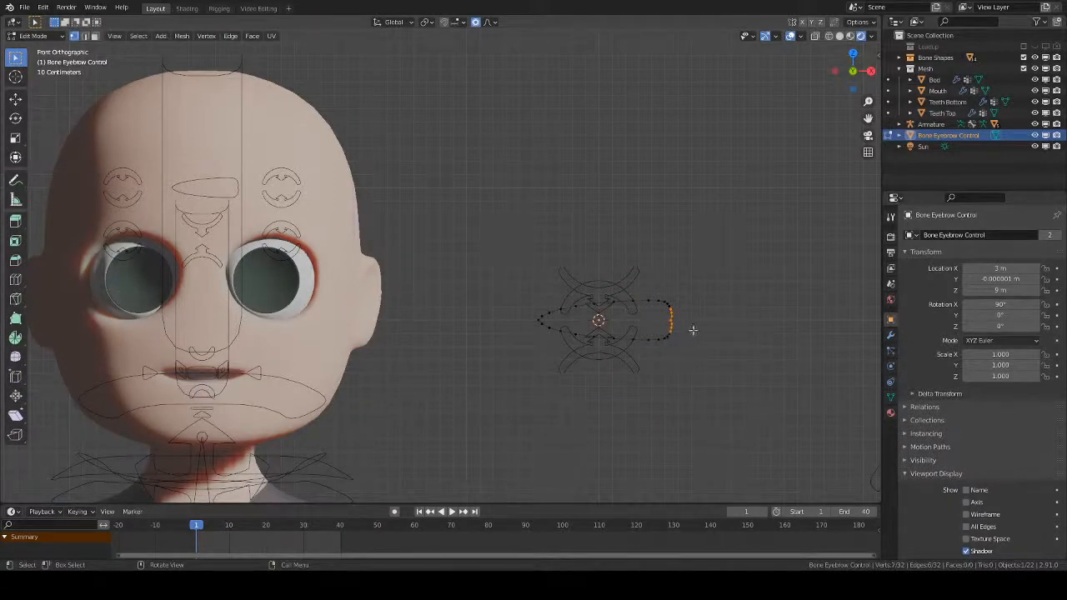
right_click(667, 325)
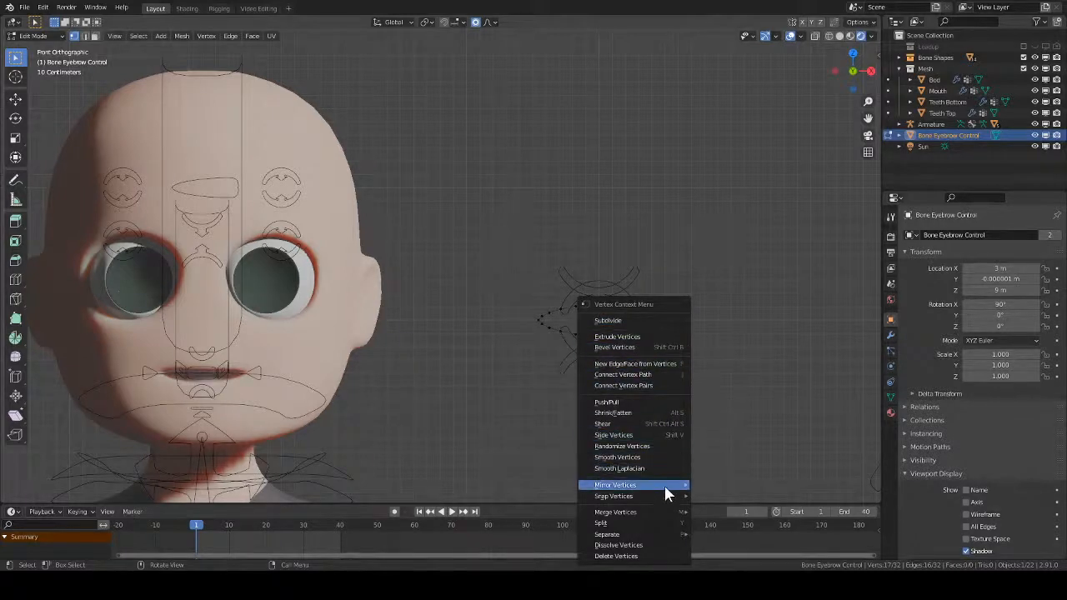
left_click(672, 457)
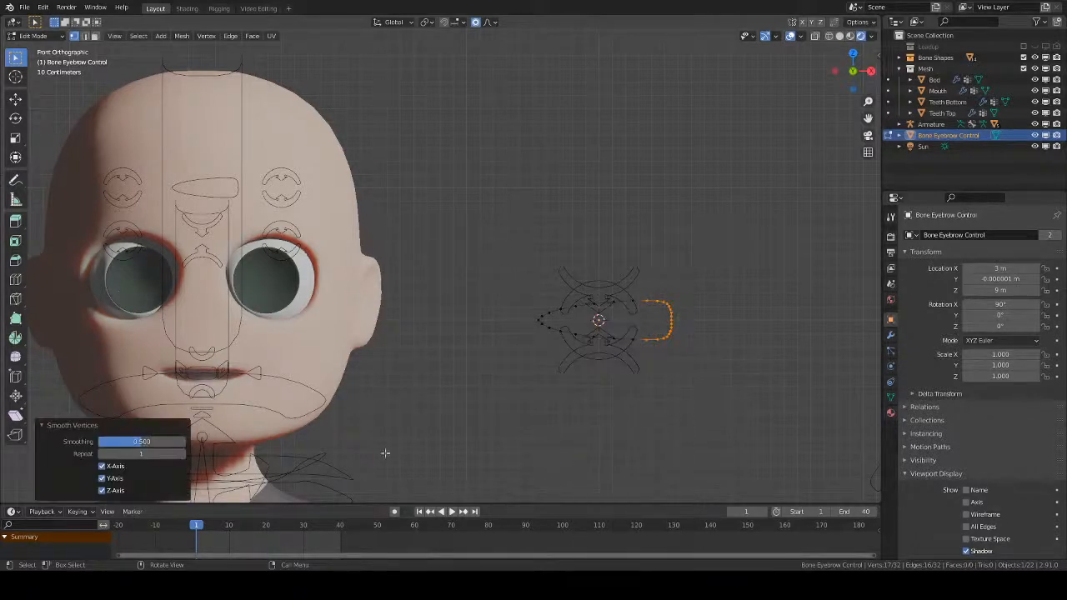
left_click_drag(126, 441, 208, 450)
mouse_move(142, 453)
left_mouse_down()
mouse_move(170, 458)
mouse_move(145, 454)
mouse_move(150, 442)
left_mouse_up()
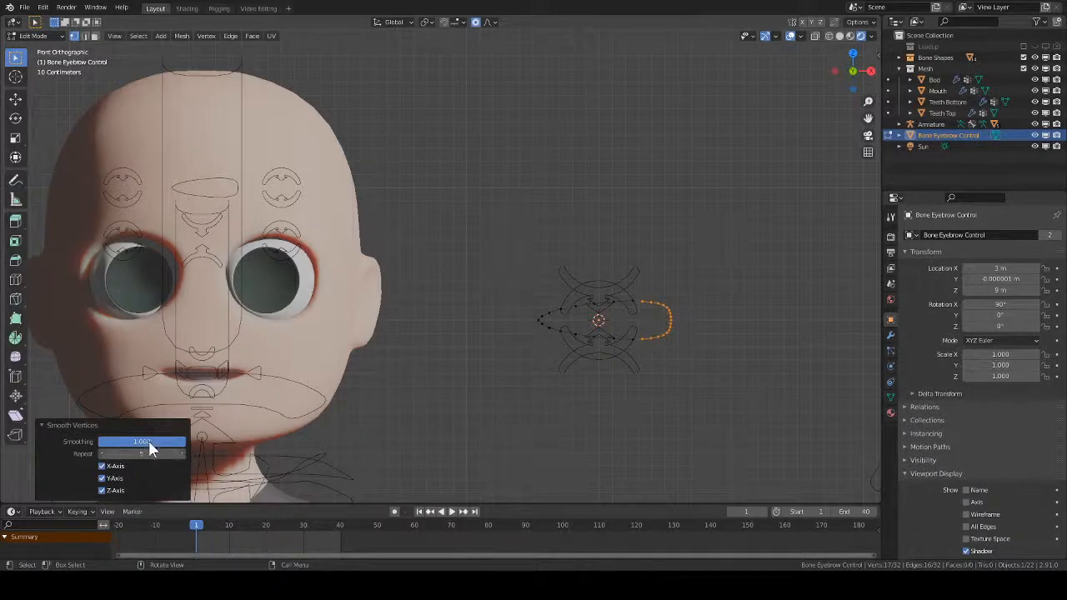
- Slide the two opposite vertex pairs beside the smoothed end toward the pointed end, by factors of about 0.38 and 0.28
scroll(582, 275, "up", 4)
middle_click_drag(582, 275, 552, 277, "shift")
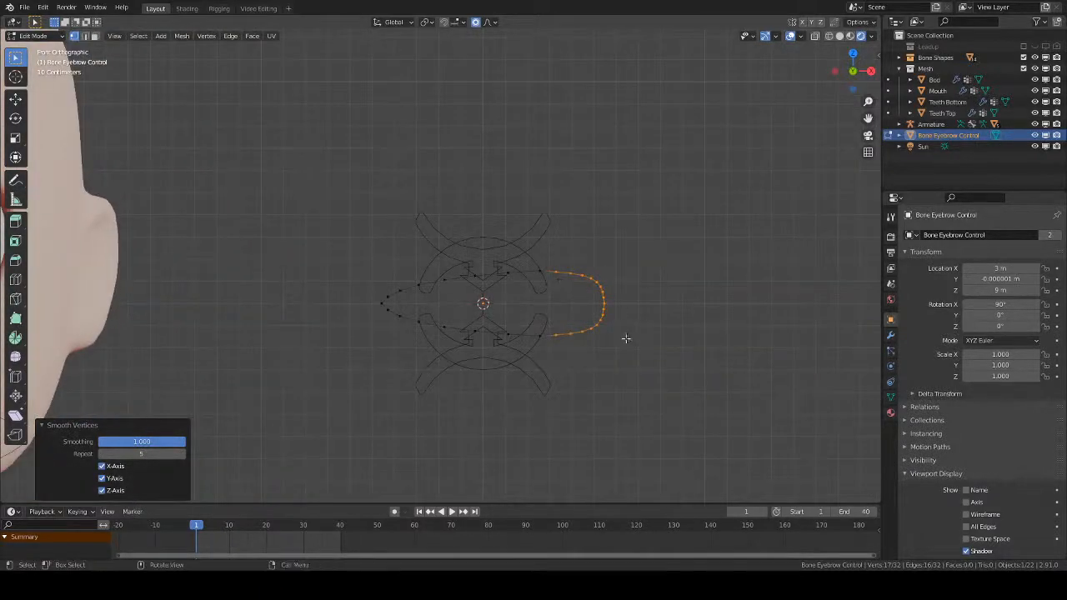
left_click(543, 336)
left_click(543, 271, "shift")
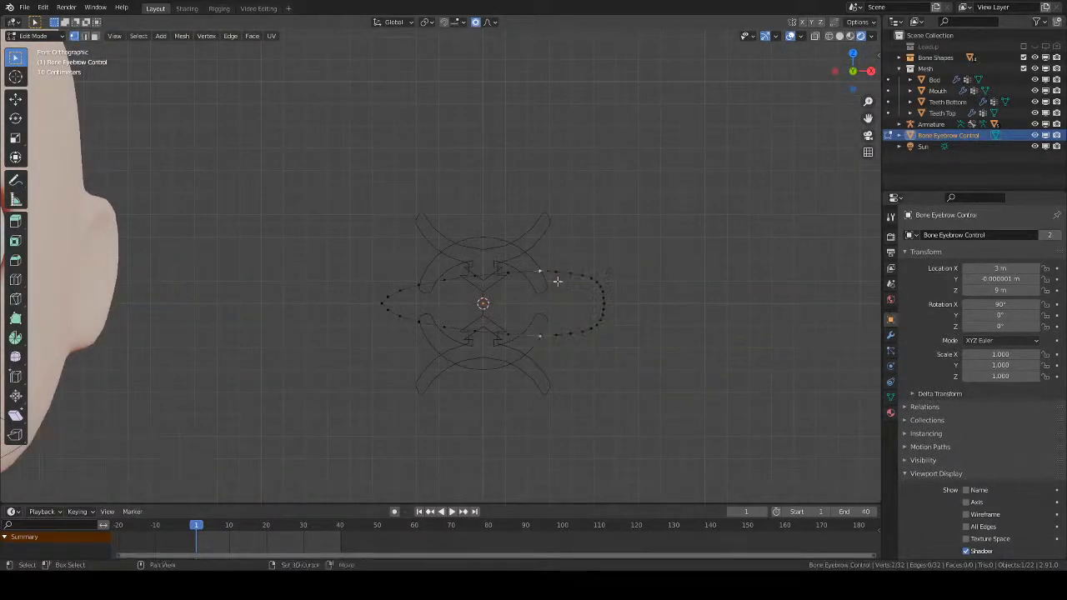
key("shift+v")
left_click(615, 318)
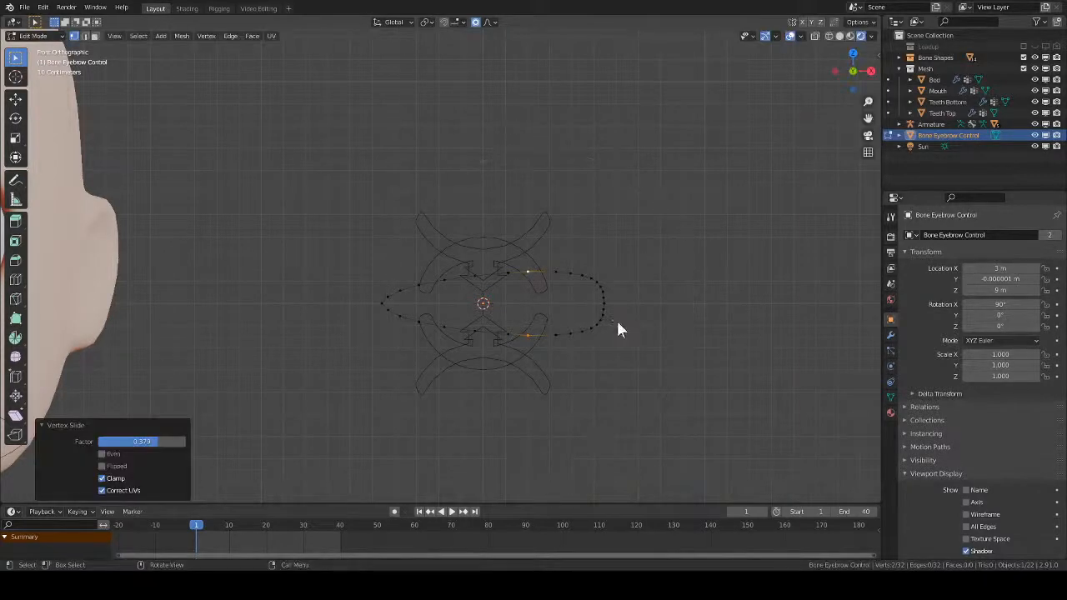
key("Tab")
key("Tab")
left_click(555, 273)
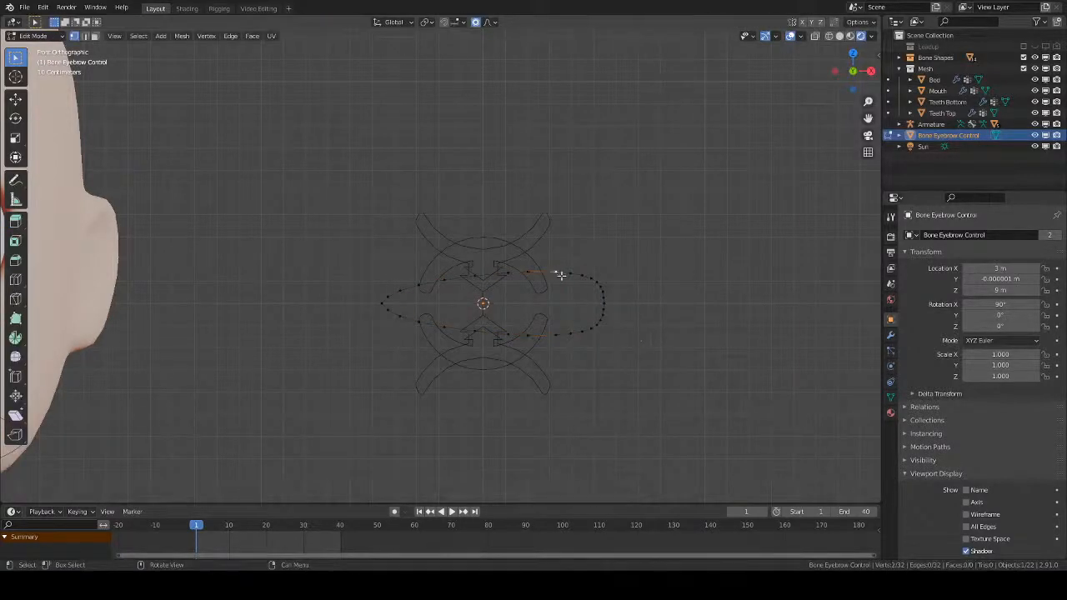
left_click(555, 334, "shift")
key("shift+v")
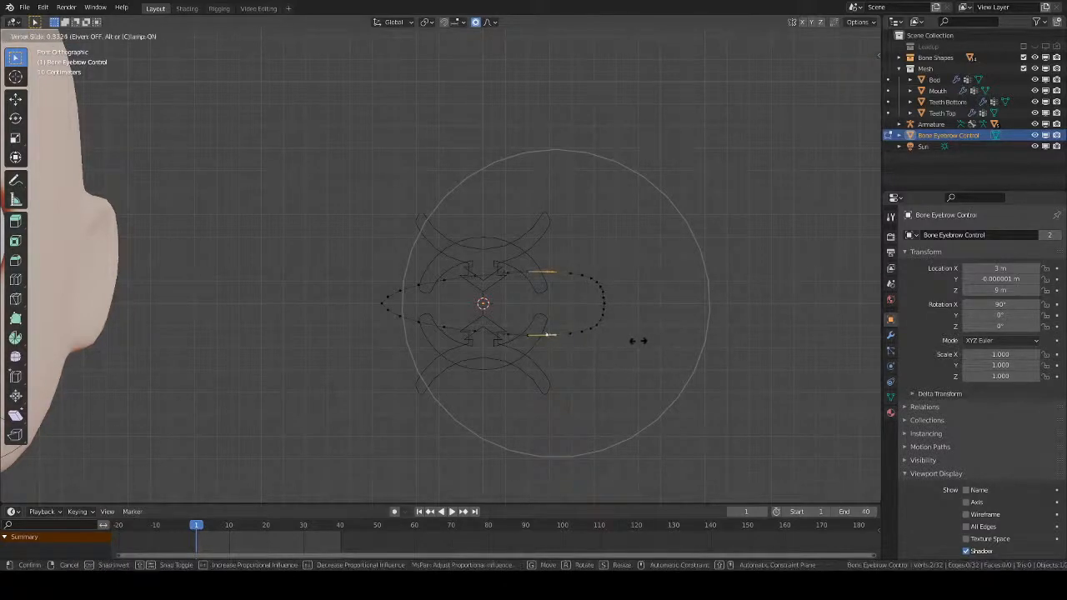
left_click(639, 341)
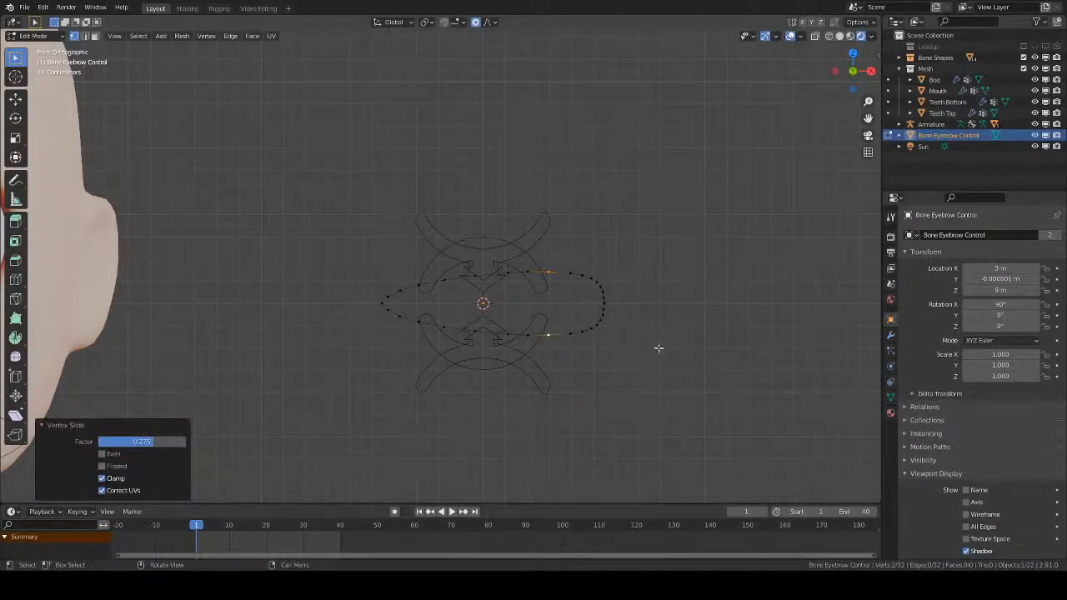
key("s")
key("z")
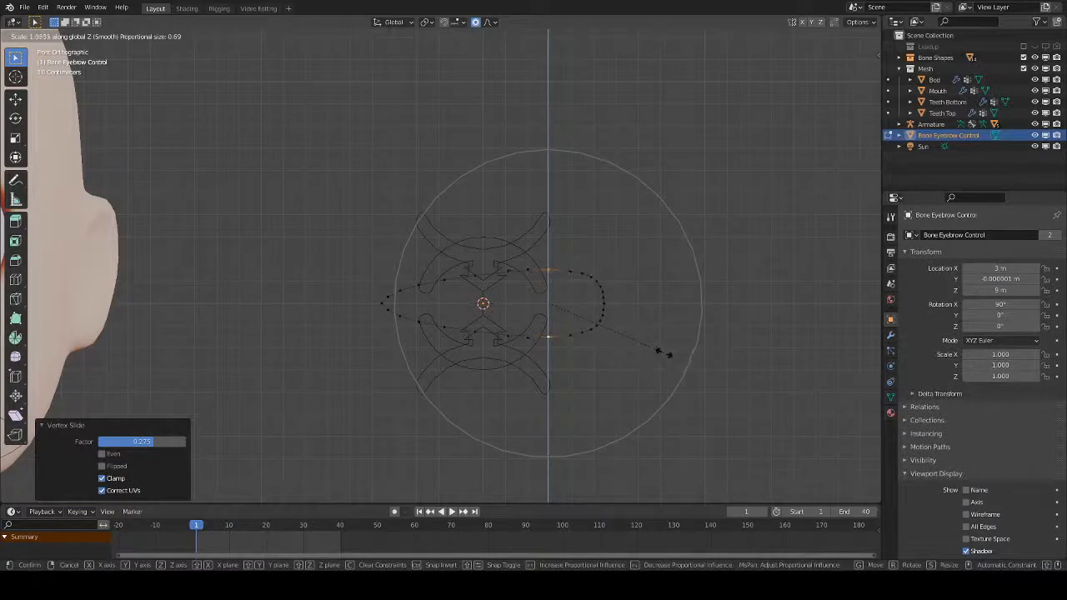
right_click(654, 361)
- Rotate the whole teardrop outline slightly and move it about 0.61 m along X toward the head and slightly upward
key("a")
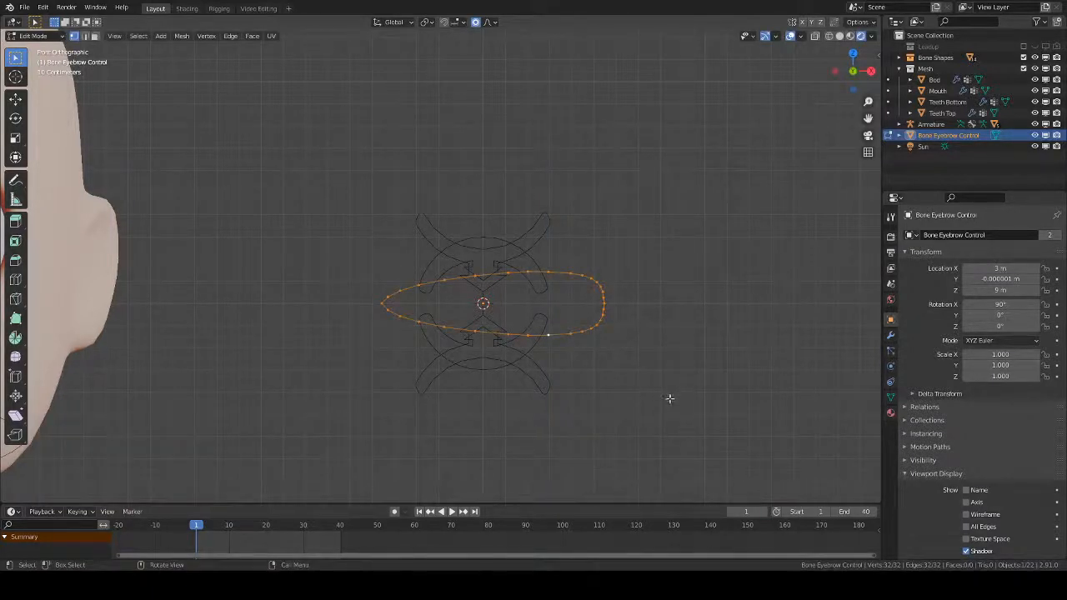
key("r")
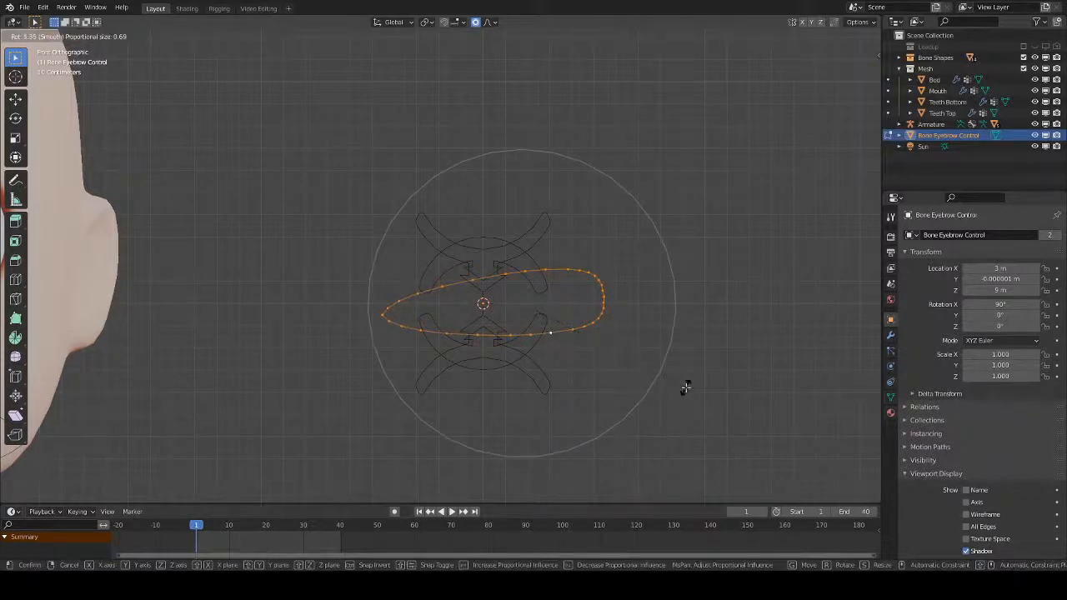
left_click(686, 388)
key("g")
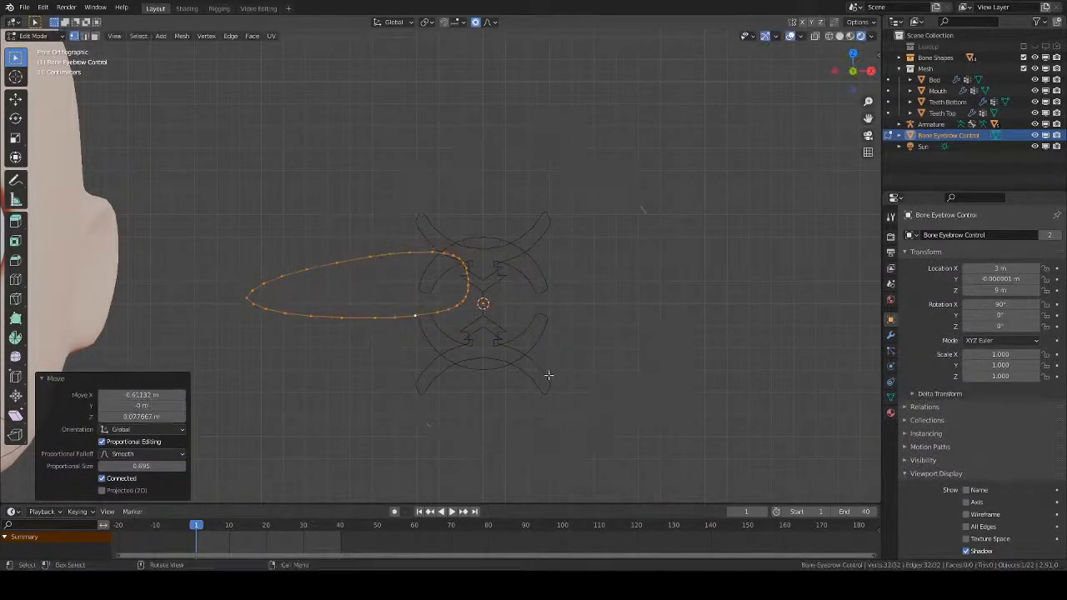
left_click(542, 377)
- Tilt the teardrop outline the other way, raising its pointed end, and scale it to about 0.5
key("ctrl+Tab")
left_click(531, 403)
key("r")
left_click(590, 409)
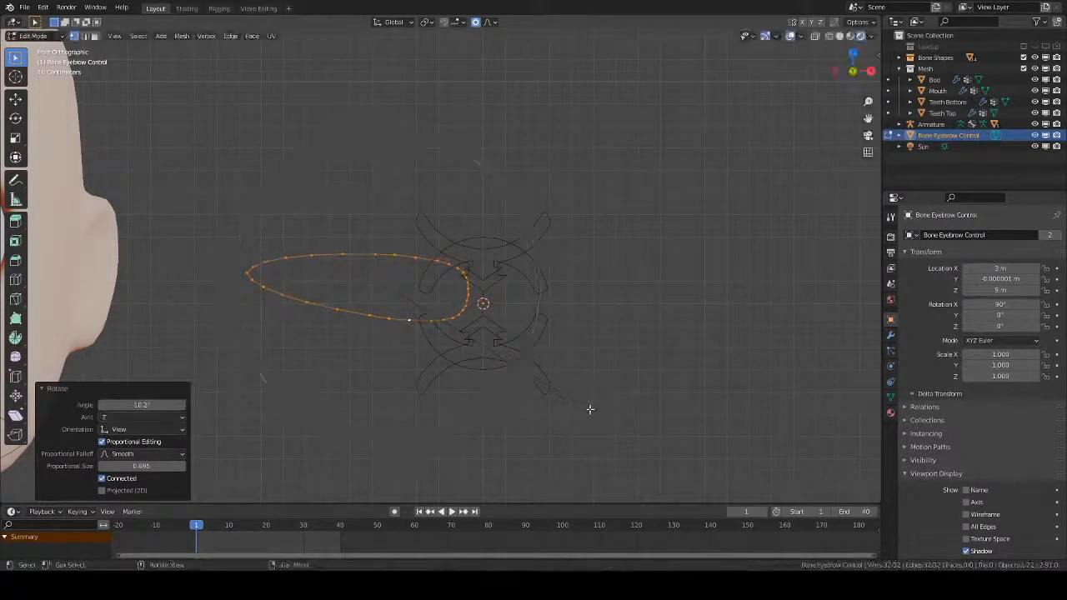
key("s")
left_click(472, 369)
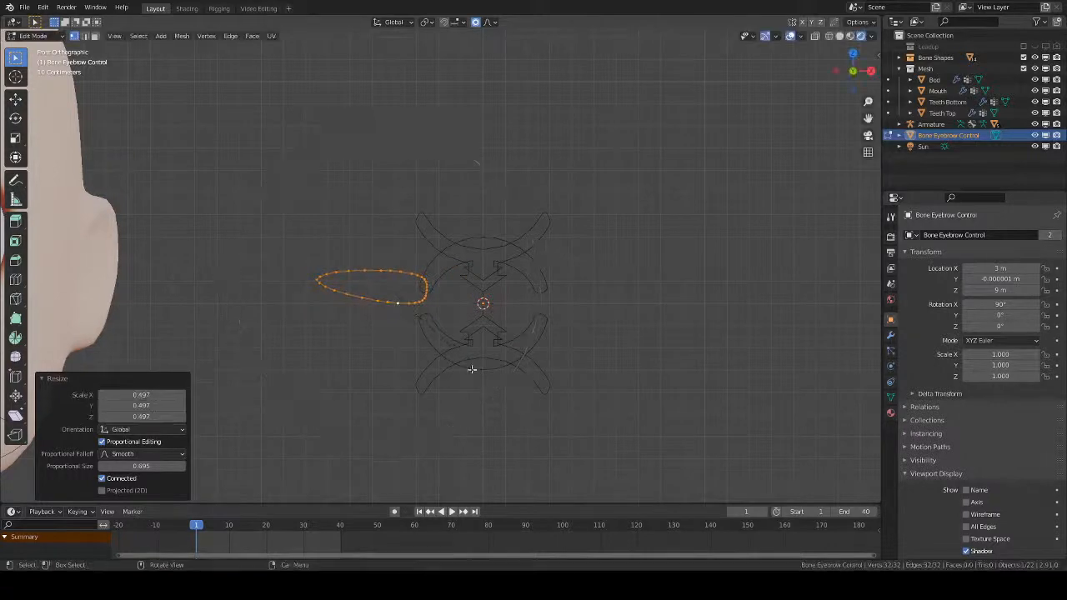
- Rotate the teardrop outline about 24° so its blunt end rises, and move it about 0.21 m along X toward the 3D cursor
key("r")
left_click(500, 329)
key("g")
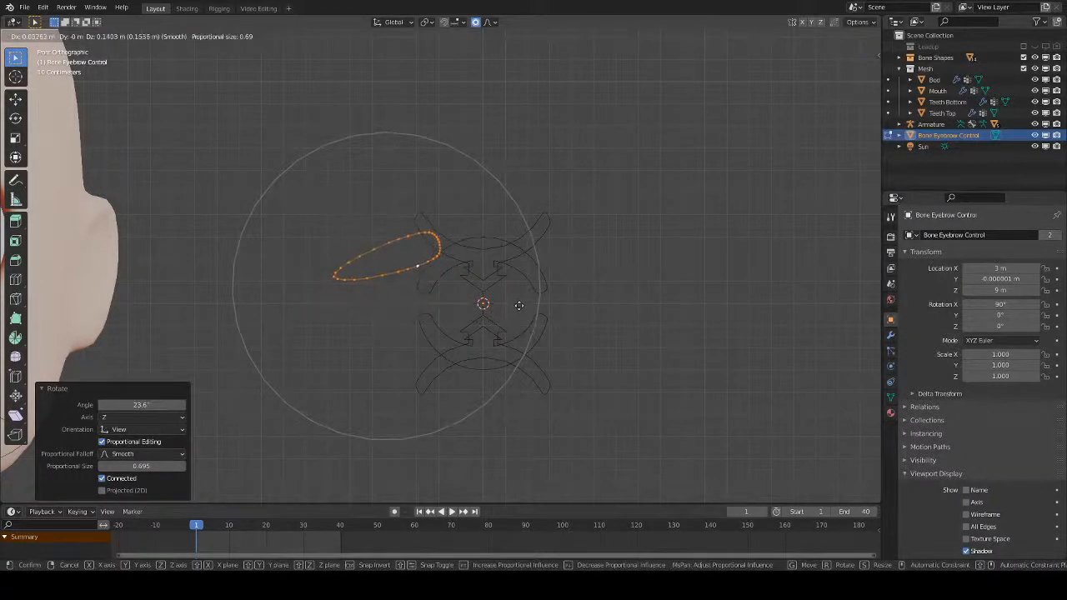
left_click(535, 323)
key("s")
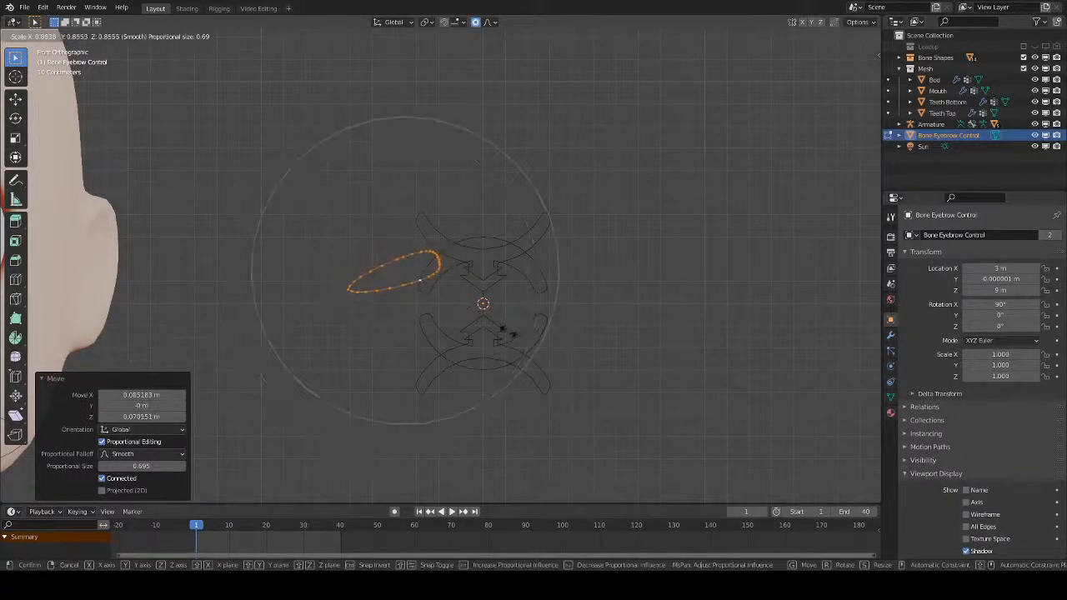
key("Escape")
key("g")
left_click(538, 334)
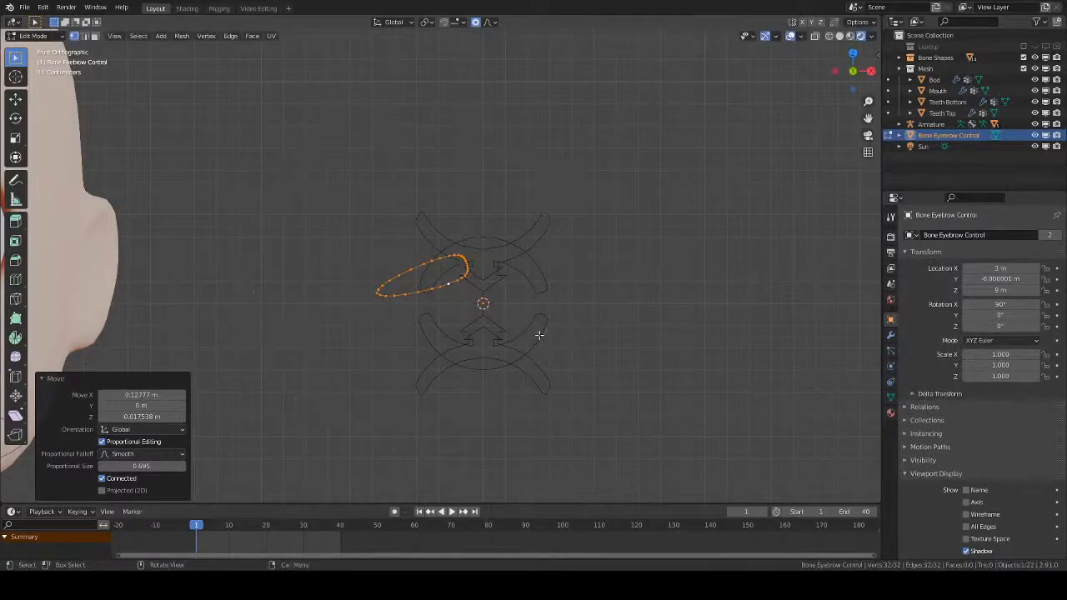
- Duplicate the teardrop outline in place and mirror the copy along Z about the 3D cursor with a scale of -1
key("s")
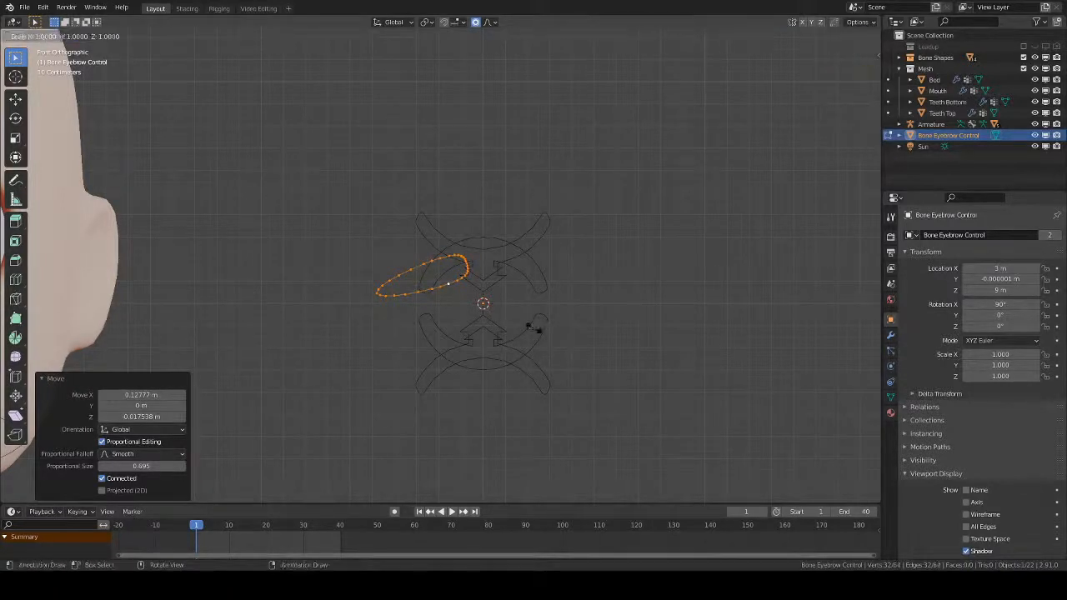
right_click(577, 243)
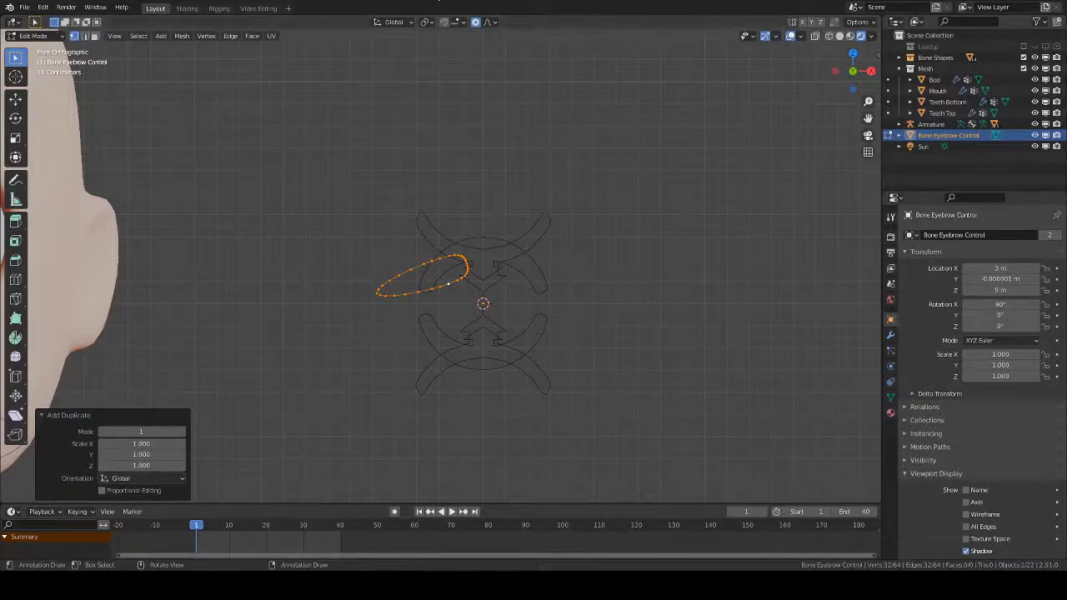
left_click(429, 22)
left_click(456, 60)
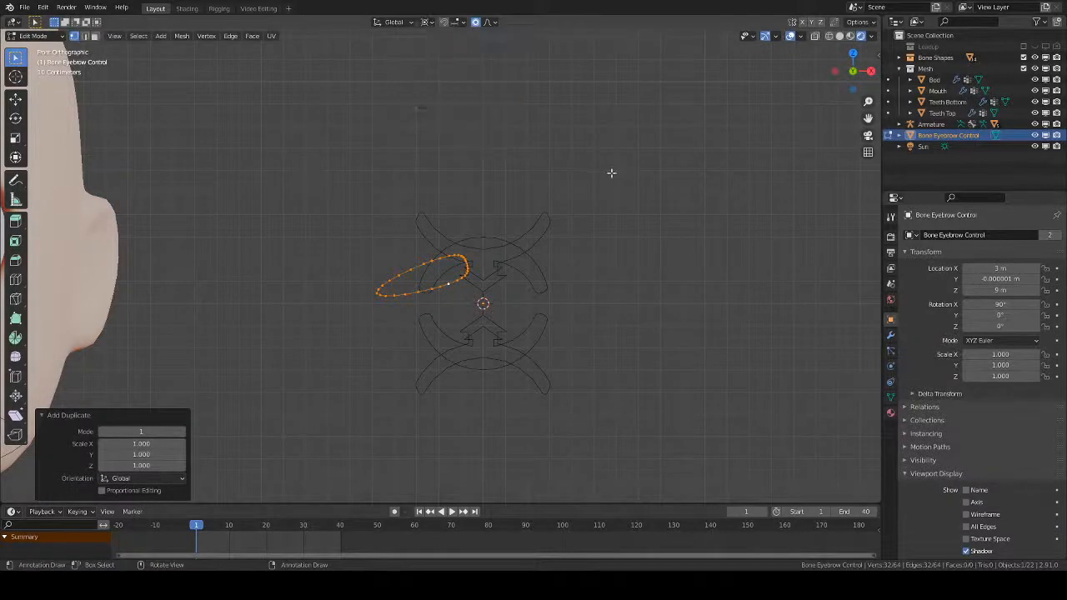
type("s")
type("z-1")
key("Return")
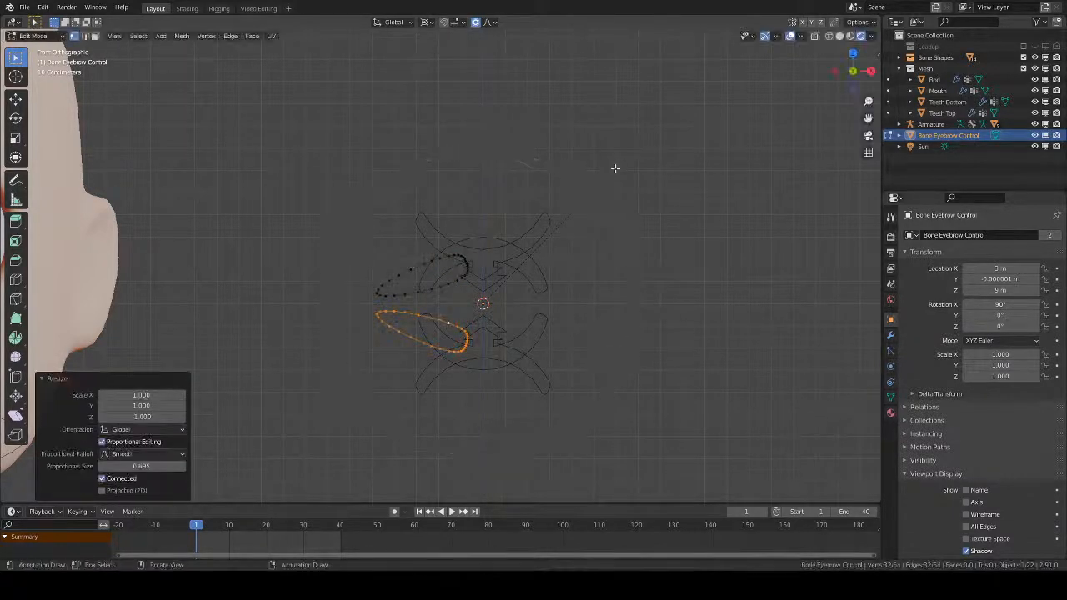
- Duplicate both teardrop outlines in place and mirror the copies along X about the 3D cursor with a scale of -1
left_click_drag(615, 169, 257, 407)
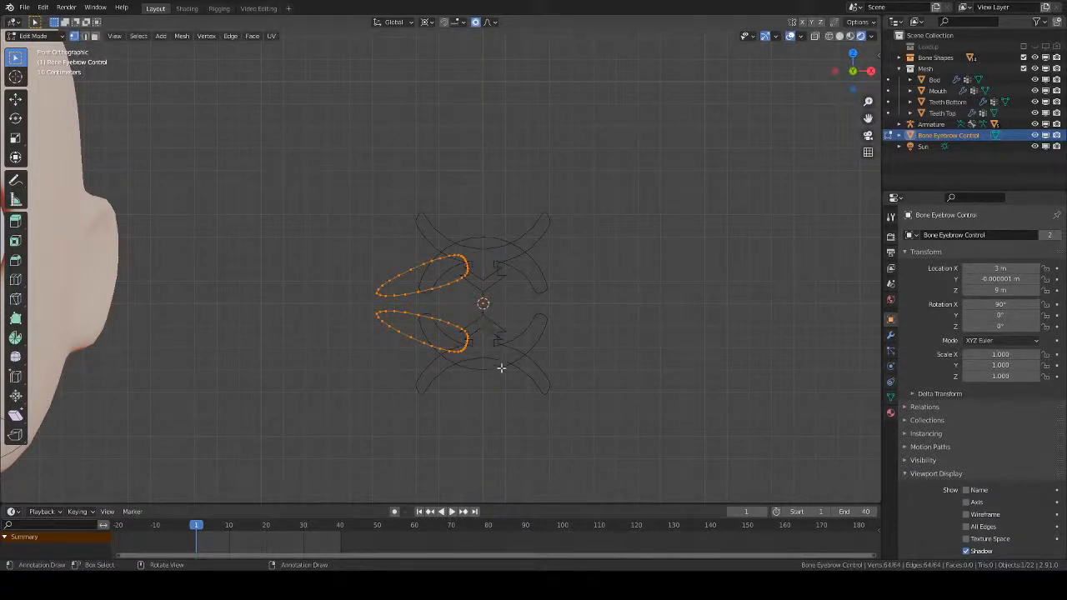
key("shift+d")
right_click(522, 348)
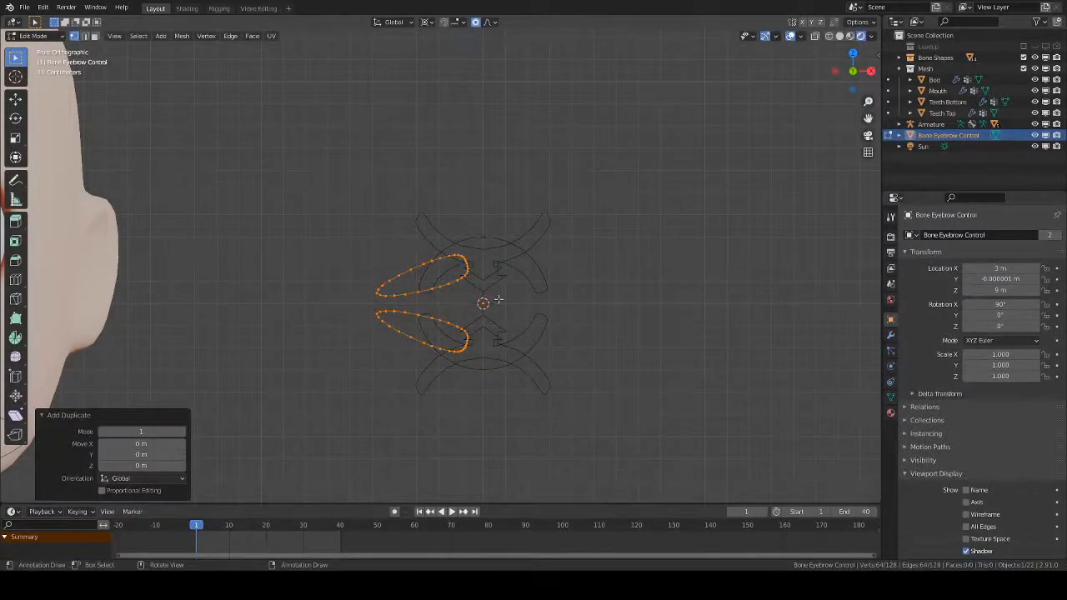
left_click(424, 21)
key("r")
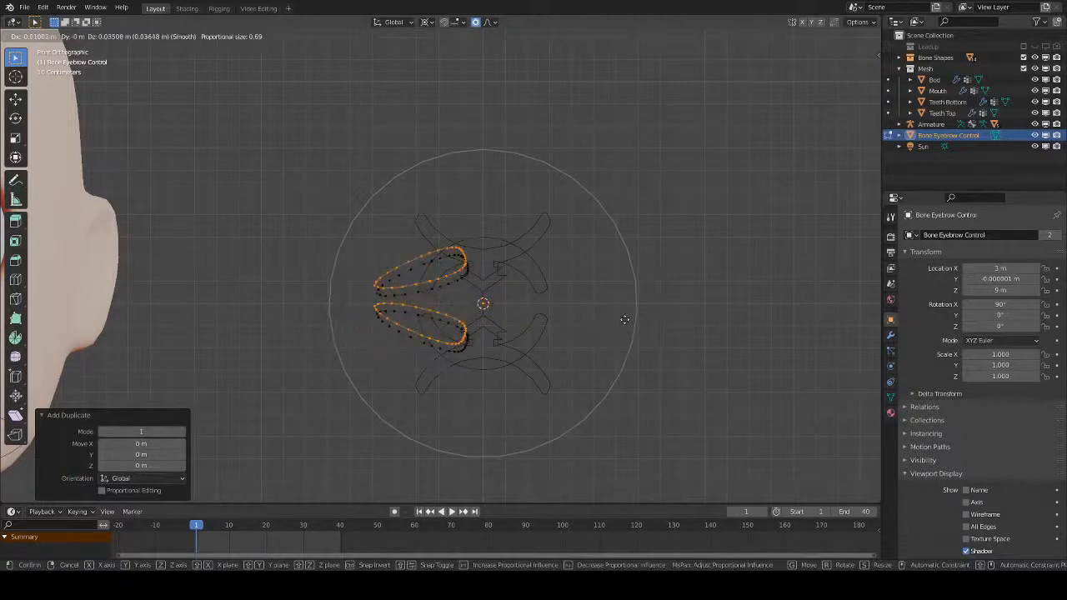
right_click(625, 319)
type("sx")
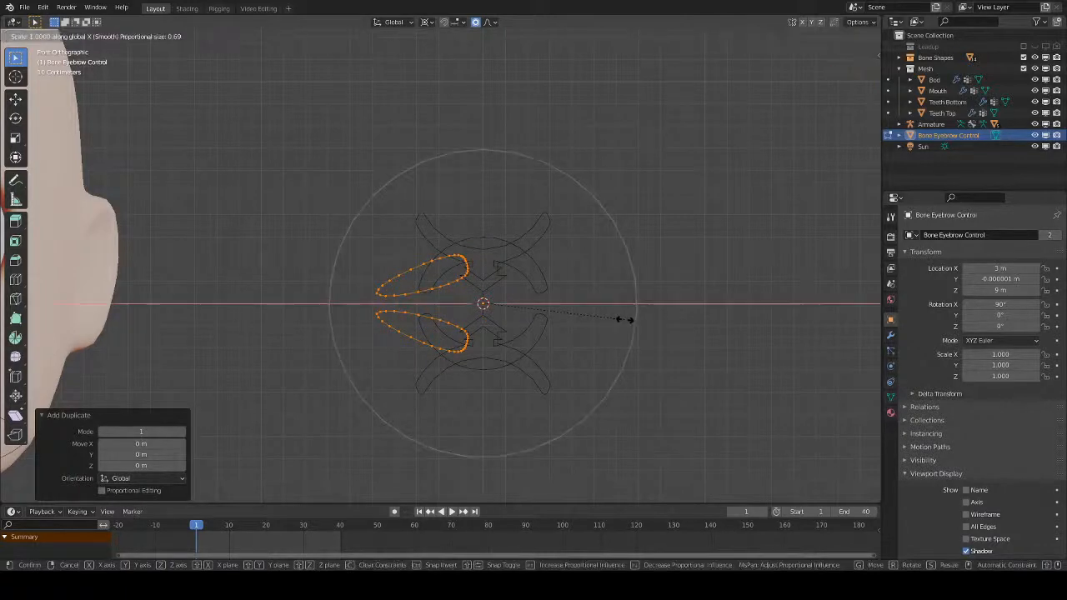
type("-1")
key("Return")
- Shrink all four teardrop outlines to about 0.73, each around its own centre using the Individual Origins pivot
key("ctrl+Tab")
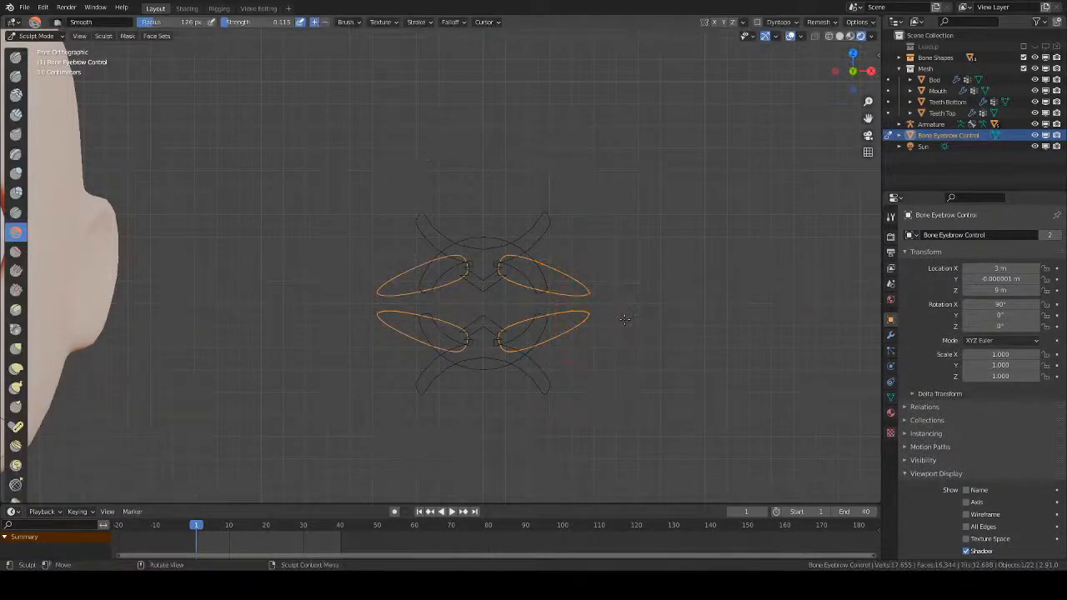
scroll(582, 289, "down", 4)
scroll(470, 300, "up", 1)
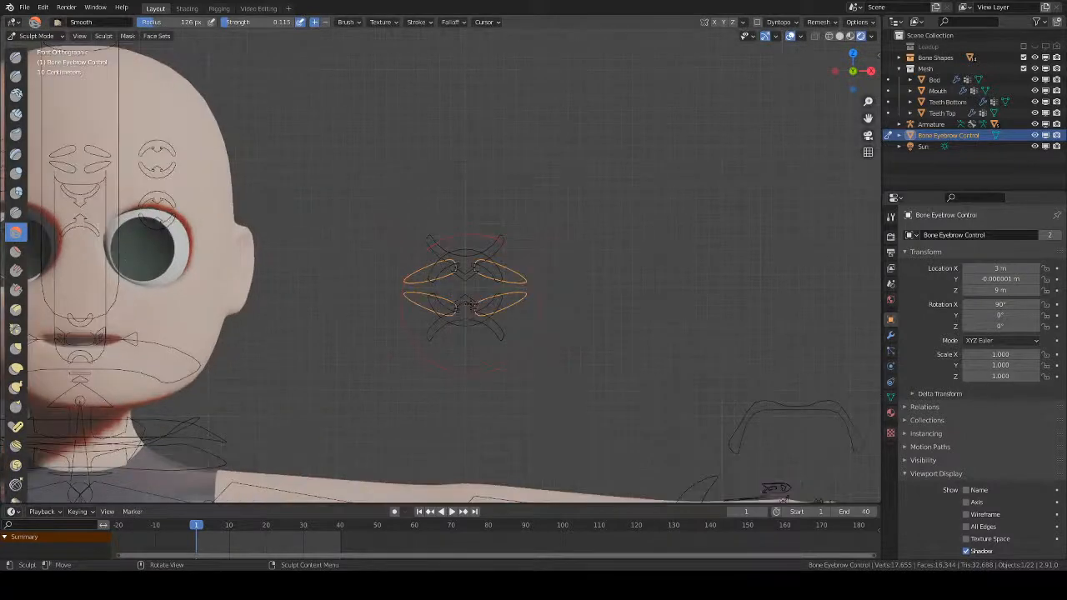
key("Tab")
key("a")
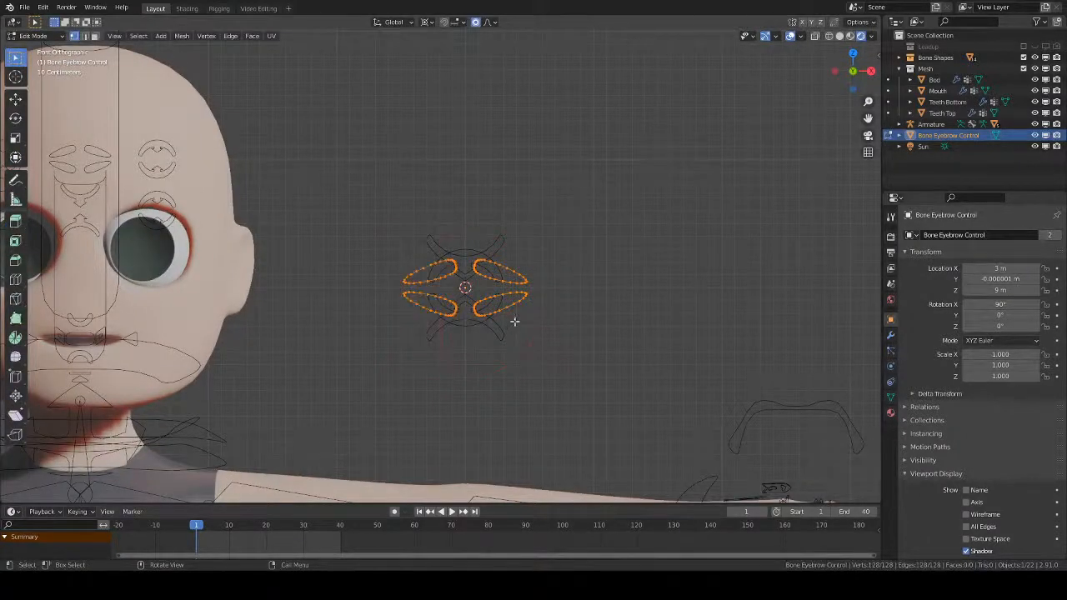
left_click(426, 21)
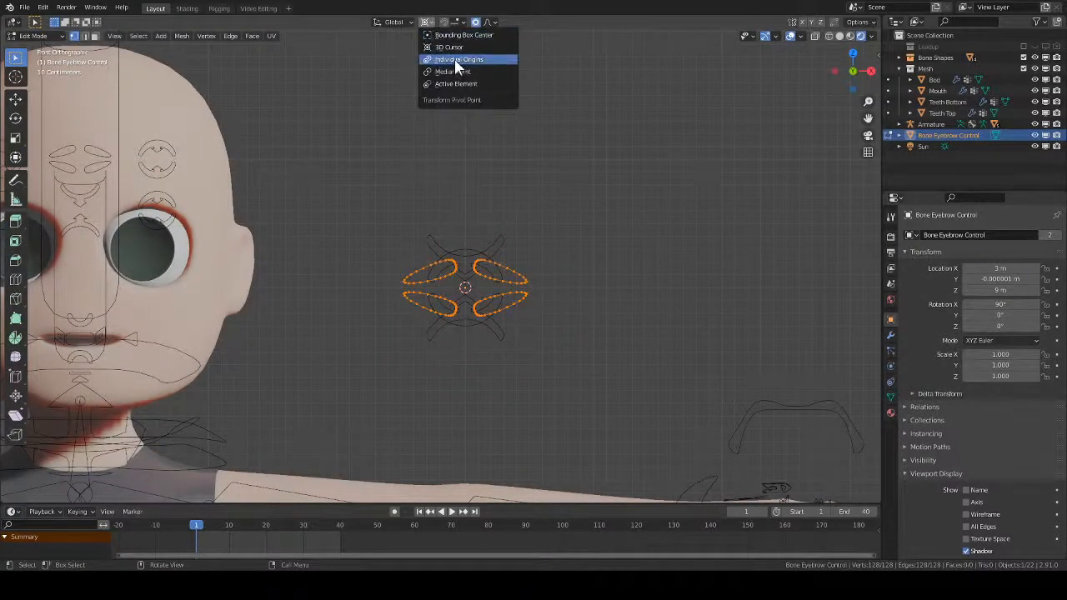
left_click(457, 60)
key("s")
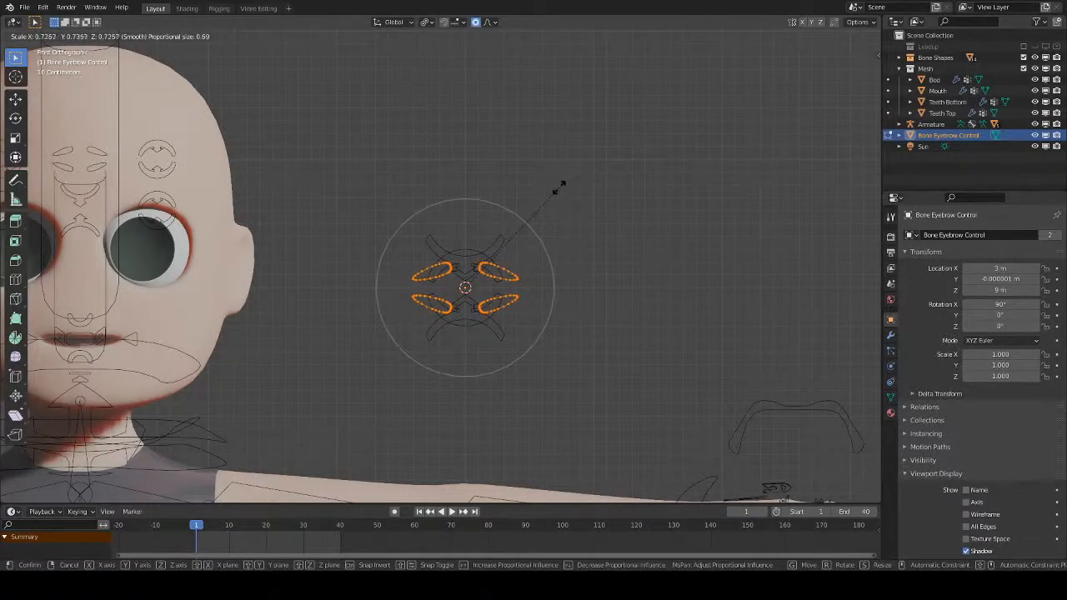
left_click(556, 190)
- Move the two side pairs of teardrop outlines outward along X, away from the centre, by 0.2 m each
left_click_drag(565, 230, 466, 321)
scroll(514, 328, "up", 2)
key("g")
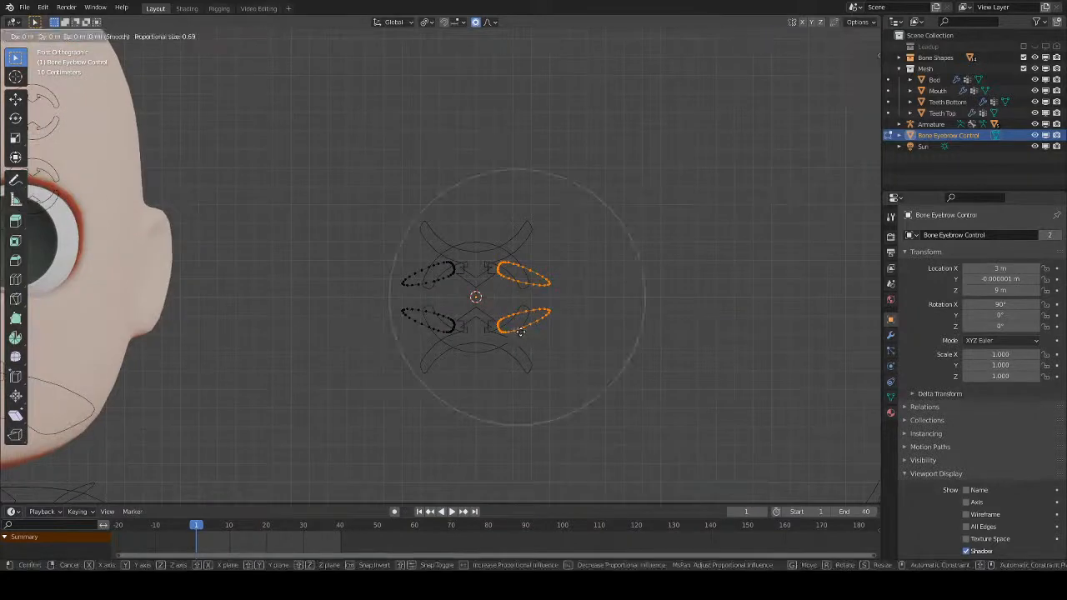
left_click(557, 332)
left_click_drag(480, 248, 384, 353)
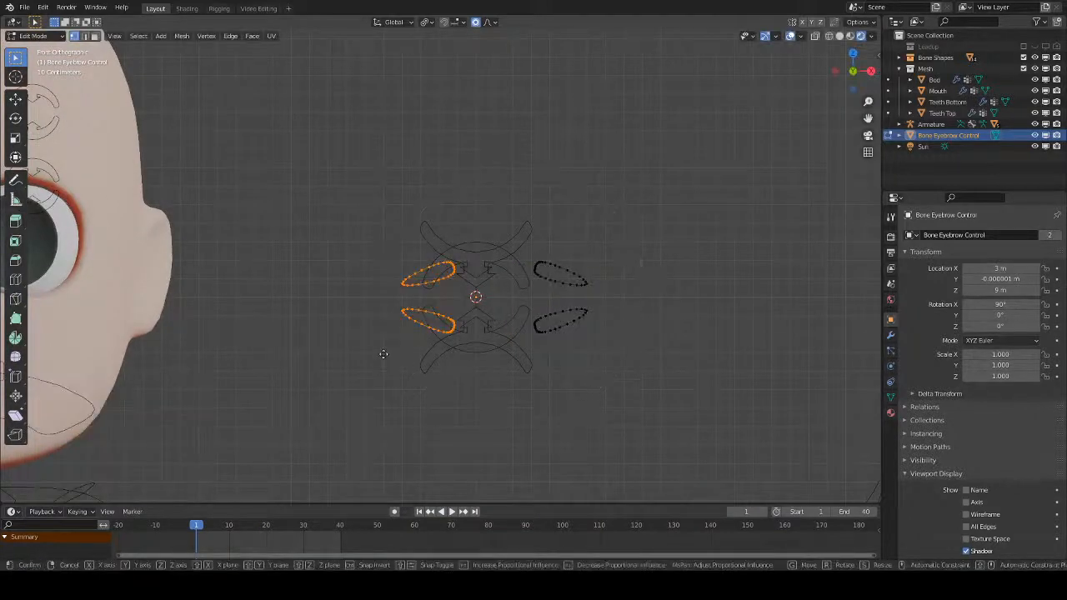
left_click(345, 352)
scroll(429, 307, "down", 3)
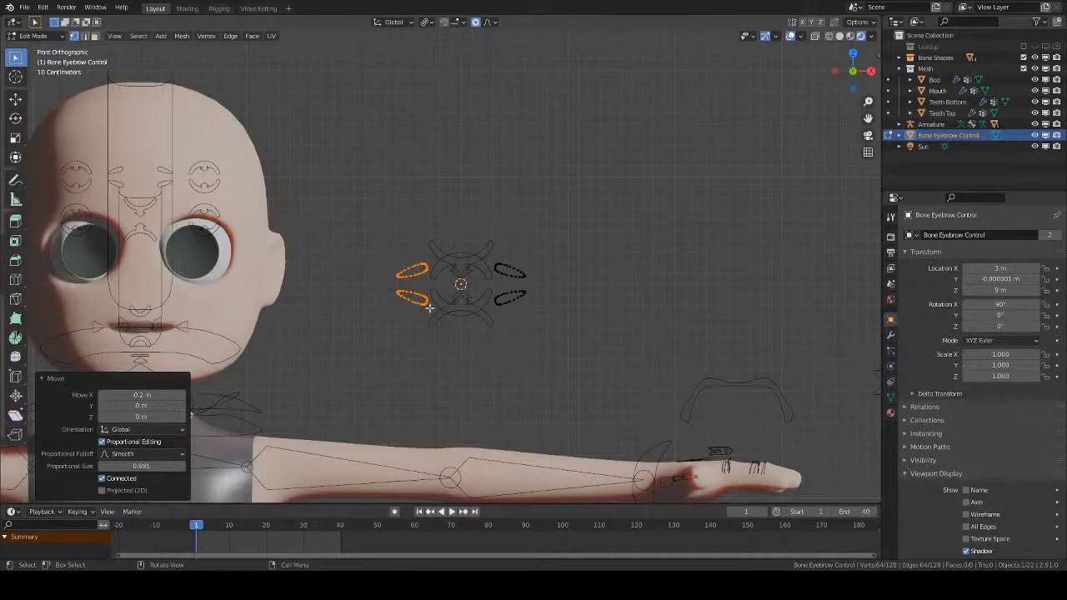
scroll(536, 319, "up", 3)
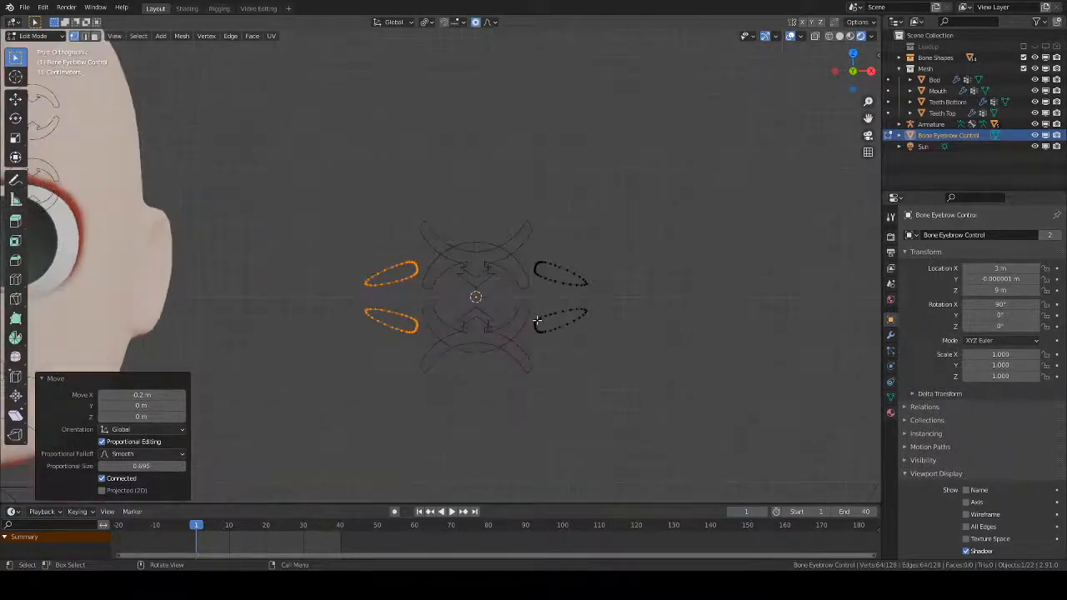
- Move the upper pair of outlines down and the lower pair up by 0.05 m each, bringing them closer together vertically
key("b")
left_click_drag(301, 215, 710, 289)
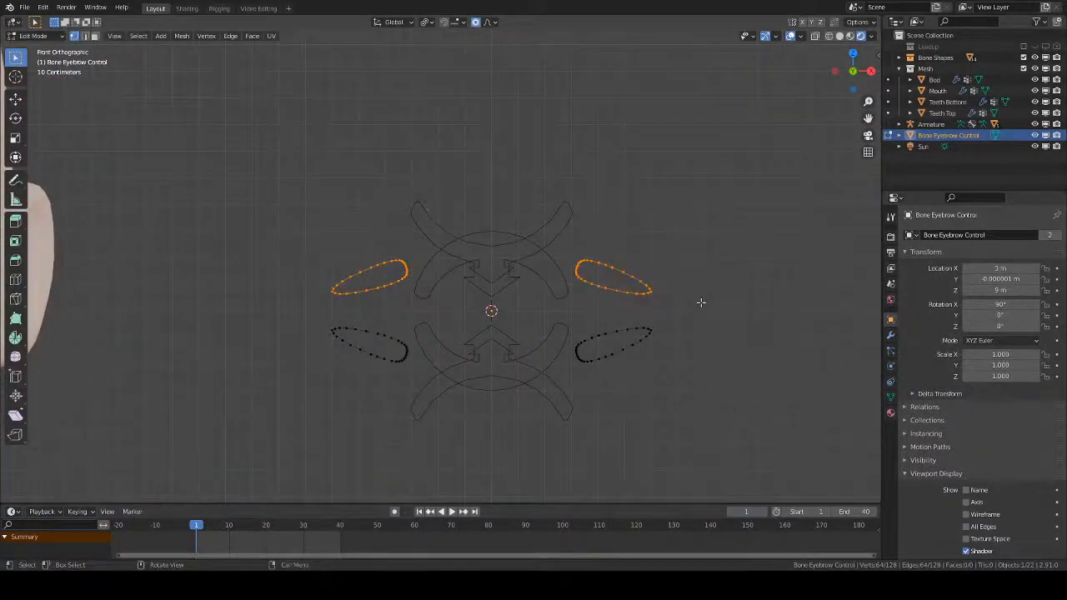
key("g")
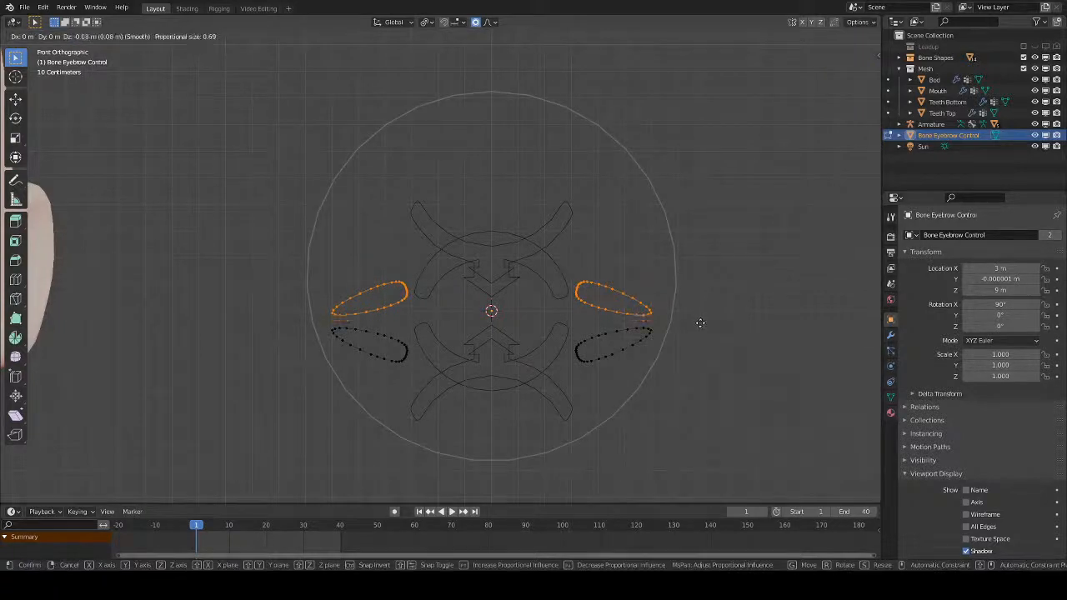
left_click(693, 251)
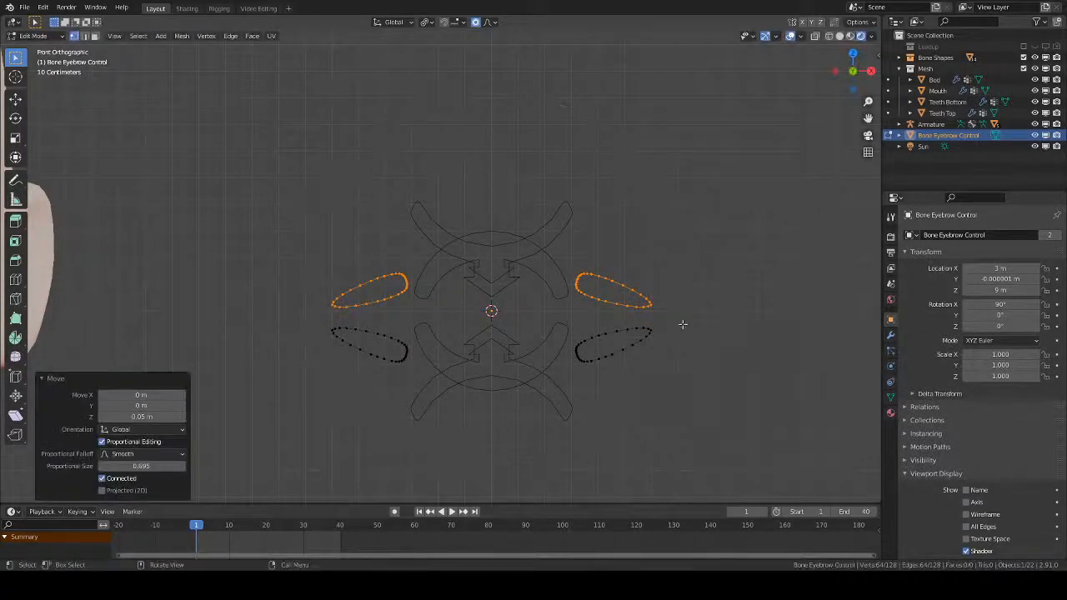
left_click_drag(683, 322, 282, 398)
key("g")
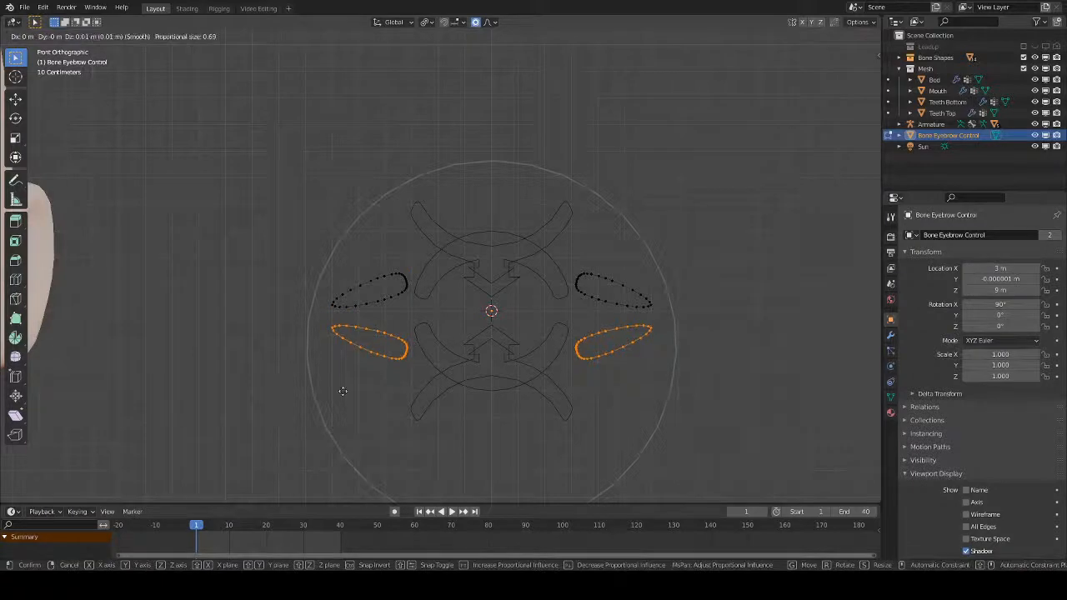
left_click(342, 314)
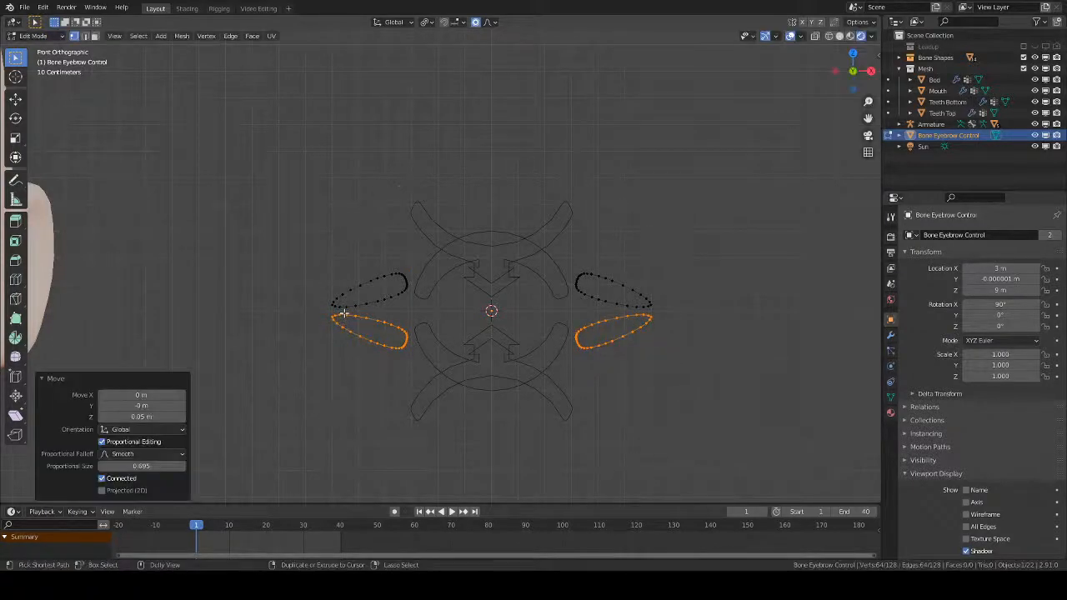
- Turn off proportional editing and set the transform pivot point to Median Point
key("o")
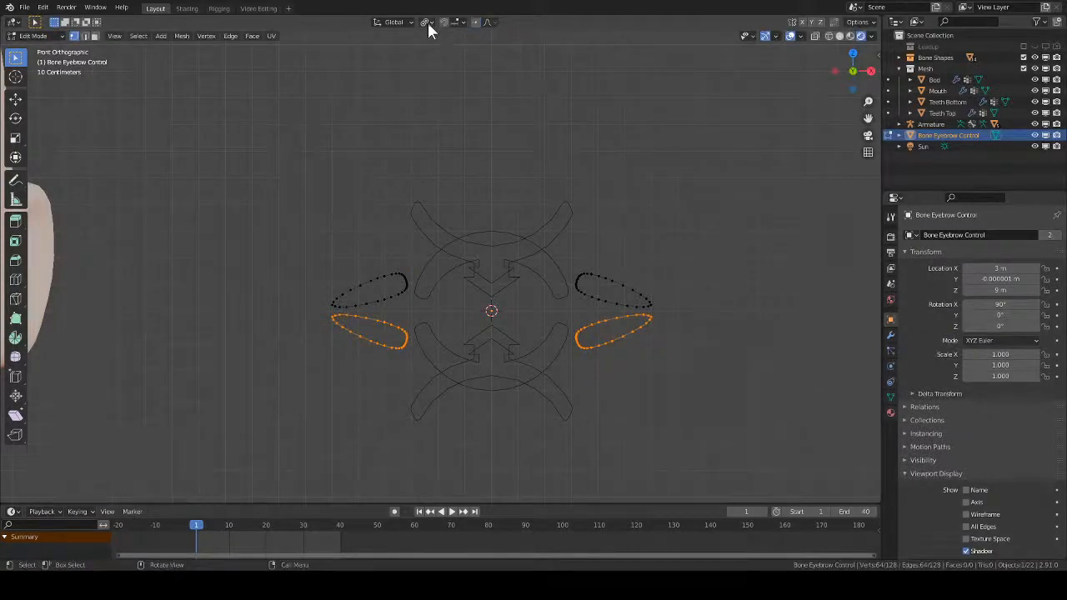
left_click(427, 22)
left_click(452, 73)
- Leave Edit Mode and return the Bone Eyebrow Control shape to Object Mode
key("ctrl+Tab")
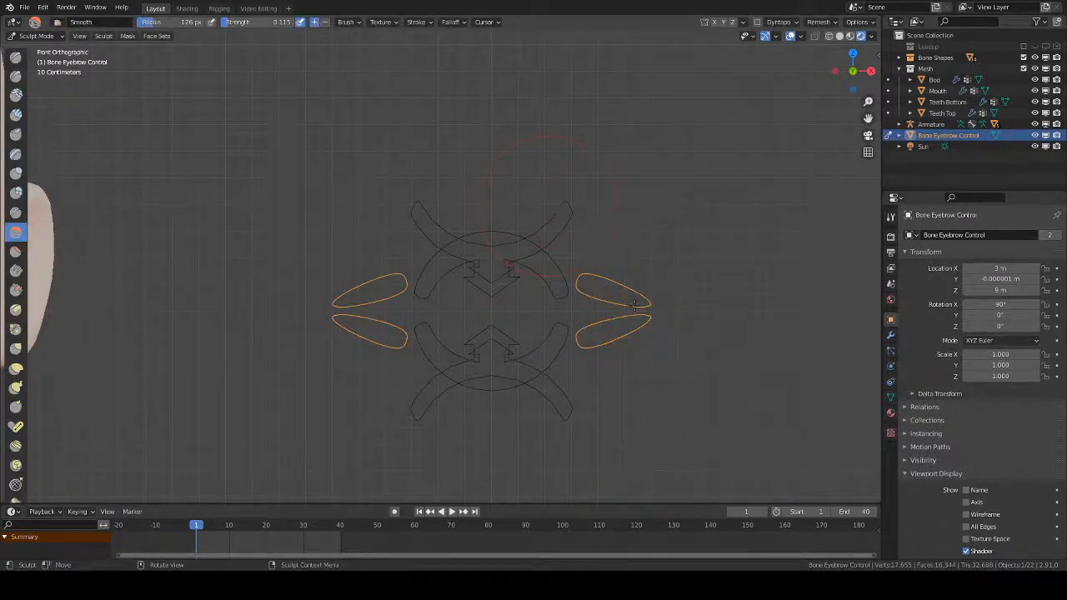
key("ctrl+Tab")
scroll(603, 287, "down", 4)
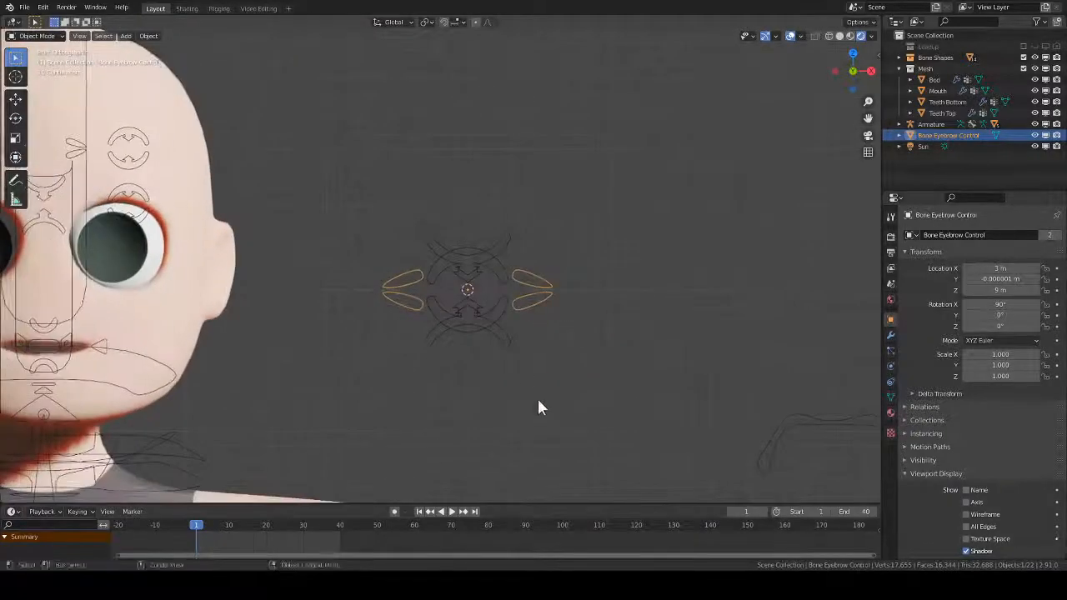
middle_click_drag(627, 371, 615, 362, "shift")
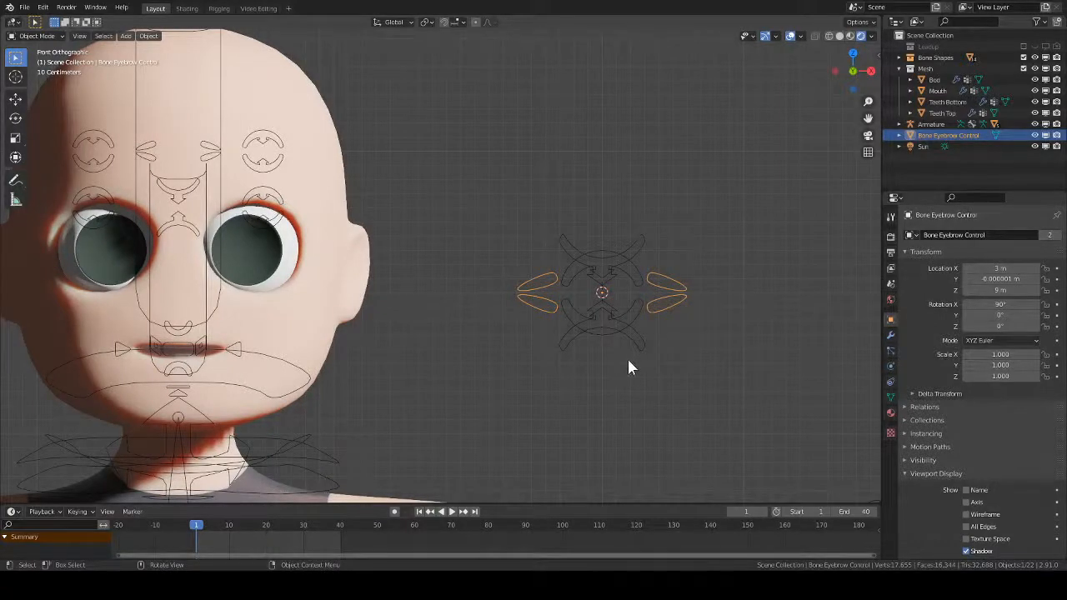
- Duplicate the Bone Eyebrow Control shape in place and rename the copy Bone Eyebrow L
middle_click_drag(405, 345, 478, 353)
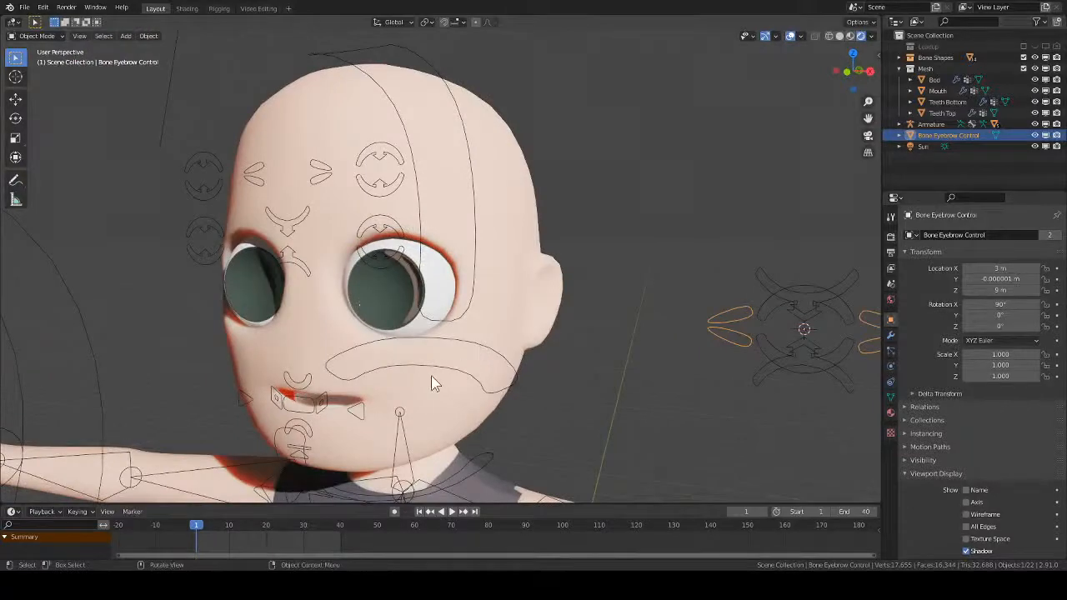
key("KP_Decimal")
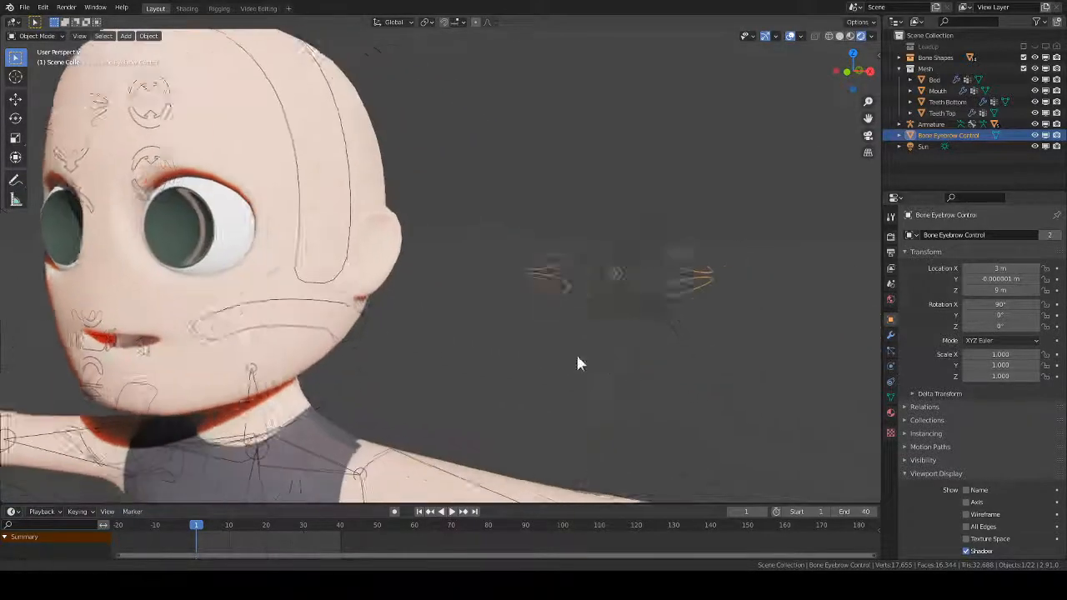
key("Tab")
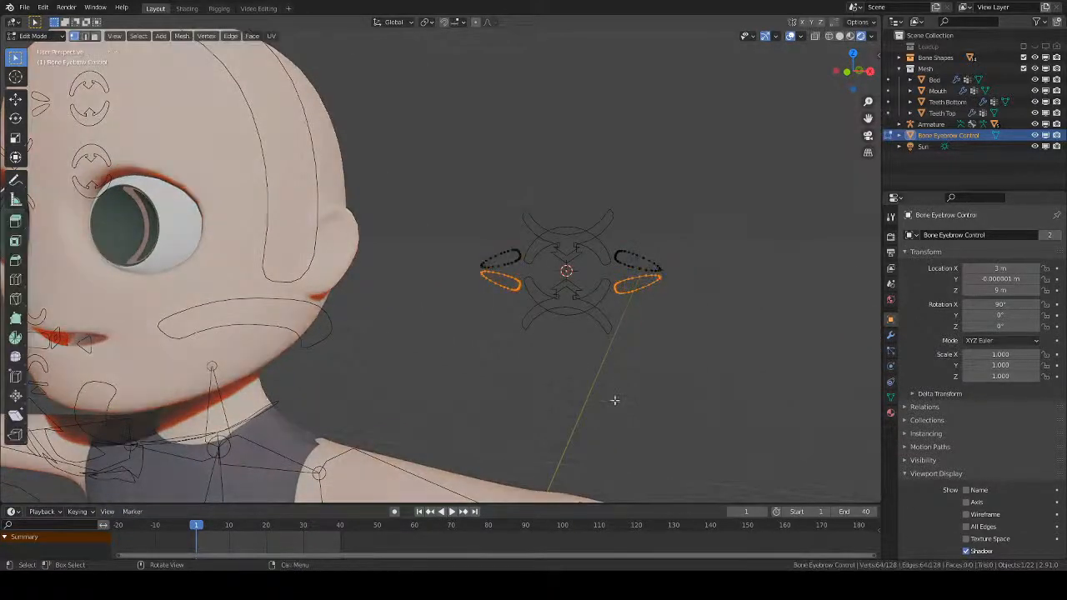
key("Tab")
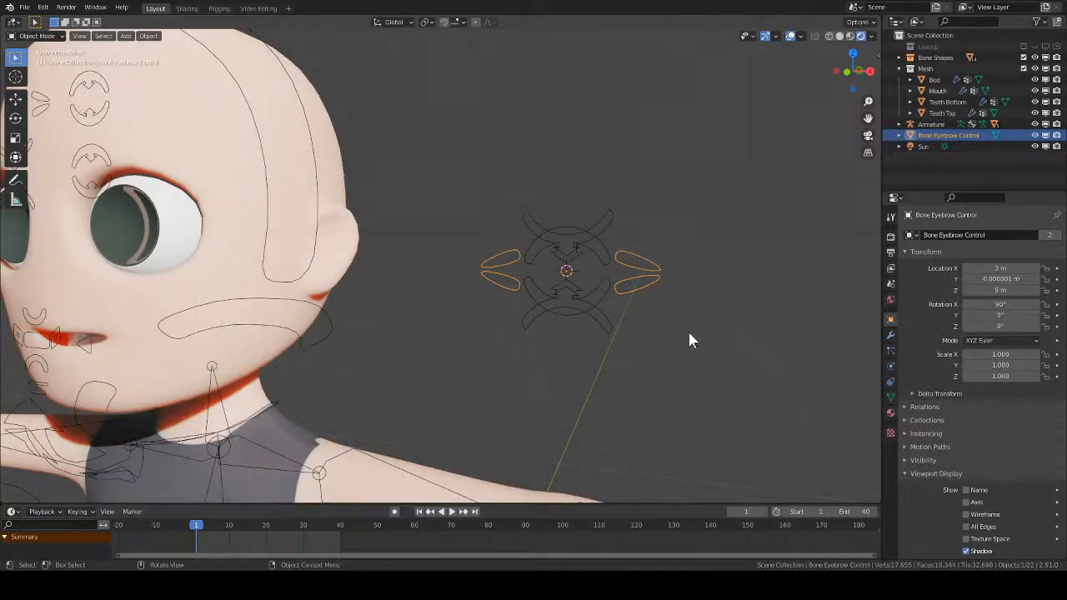
key("shift+d")
right_click(693, 297)
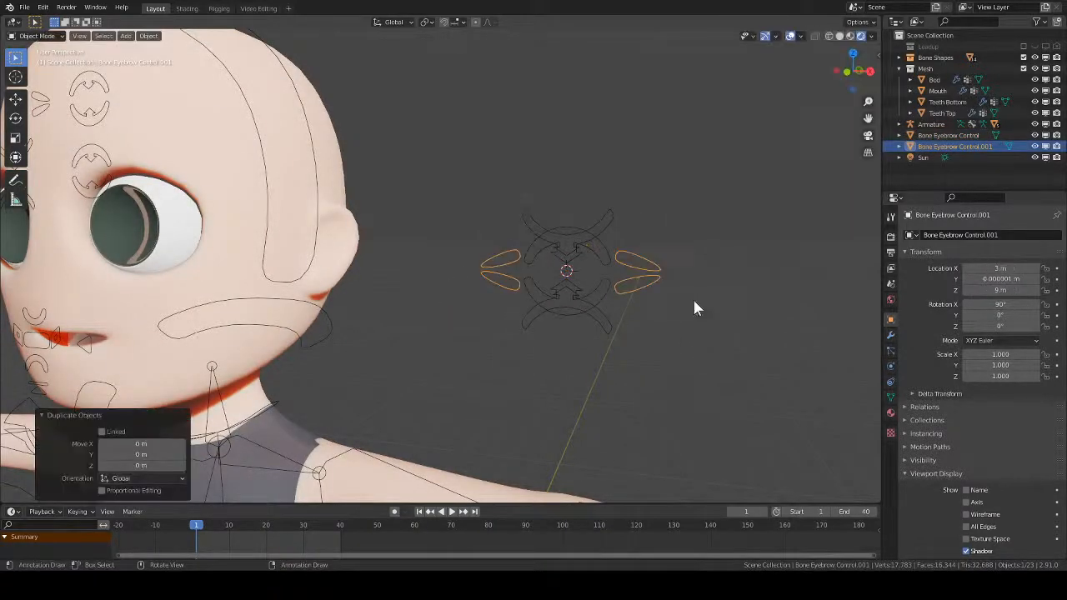
left_click(1009, 234)
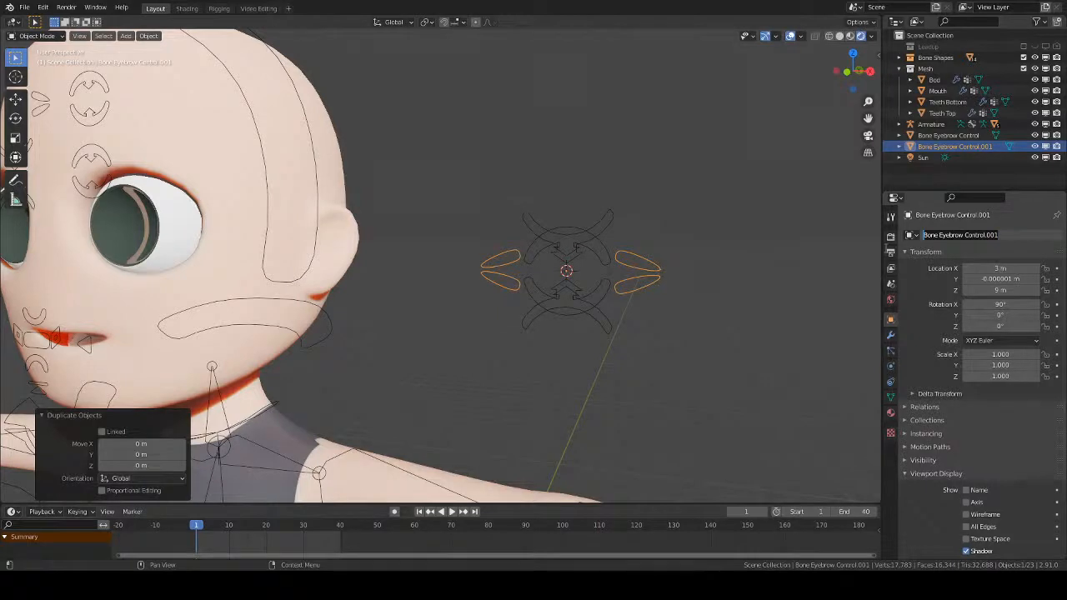
left_click_drag(1009, 235, 967, 241)
type("L")
key("Return")
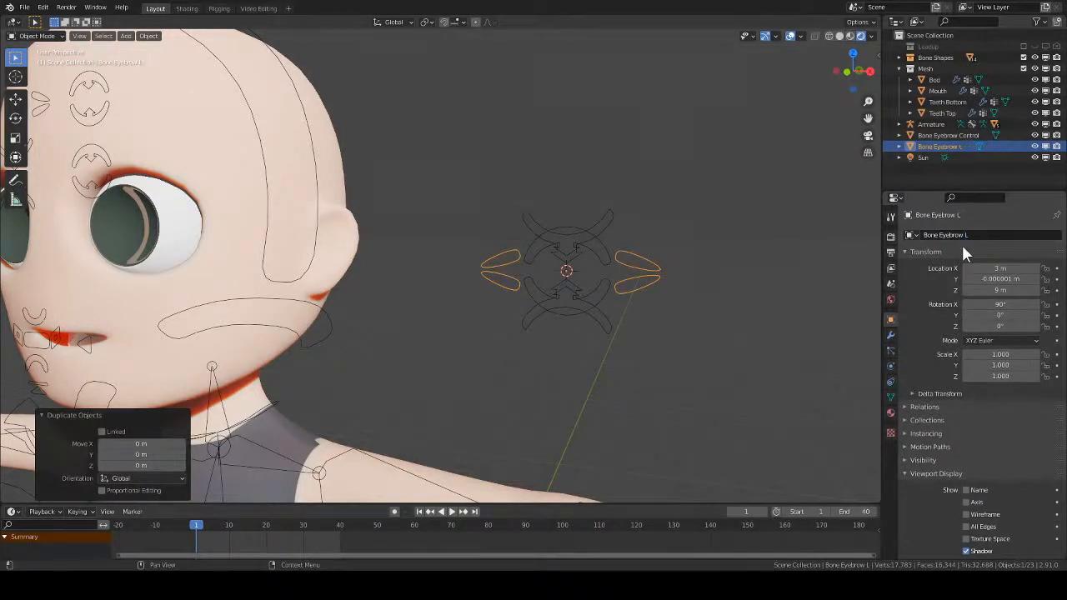
- In Pose Mode, assign Bone Eyebrow L as the custom shape of the armature's EyeBrow L bone
left_click(105, 123)
key("ctrl+Tab")
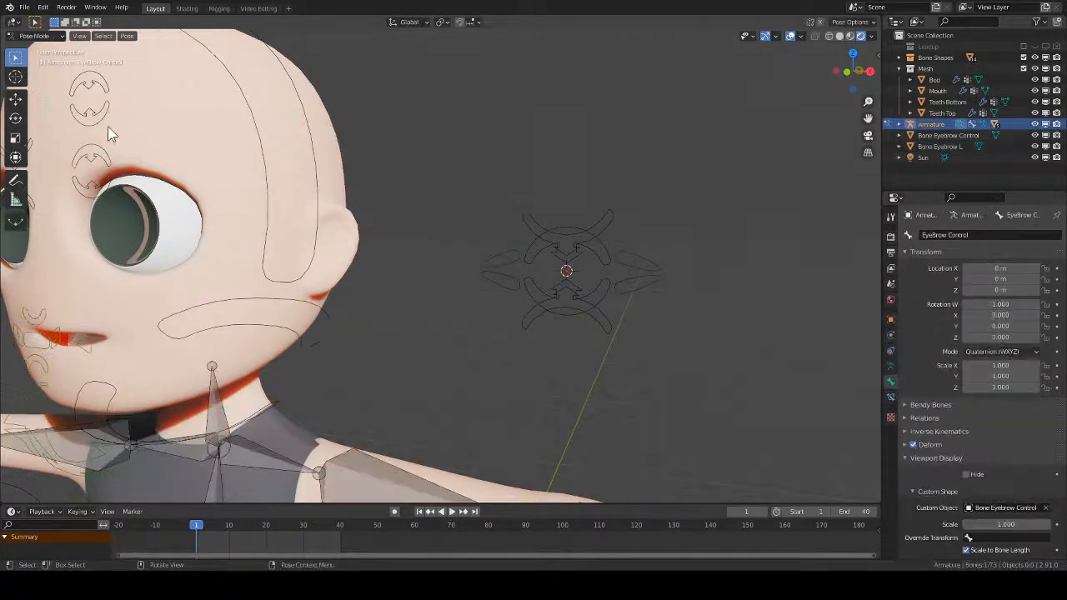
left_click(107, 123)
left_click(992, 508)
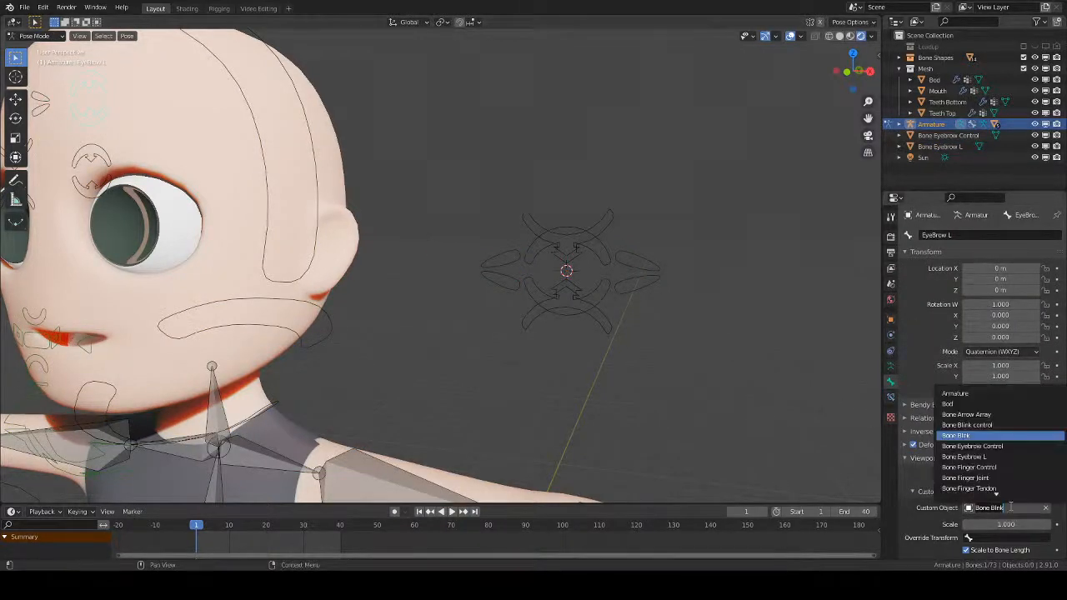
left_click(1014, 457)
scroll(364, 312, "down", 2)
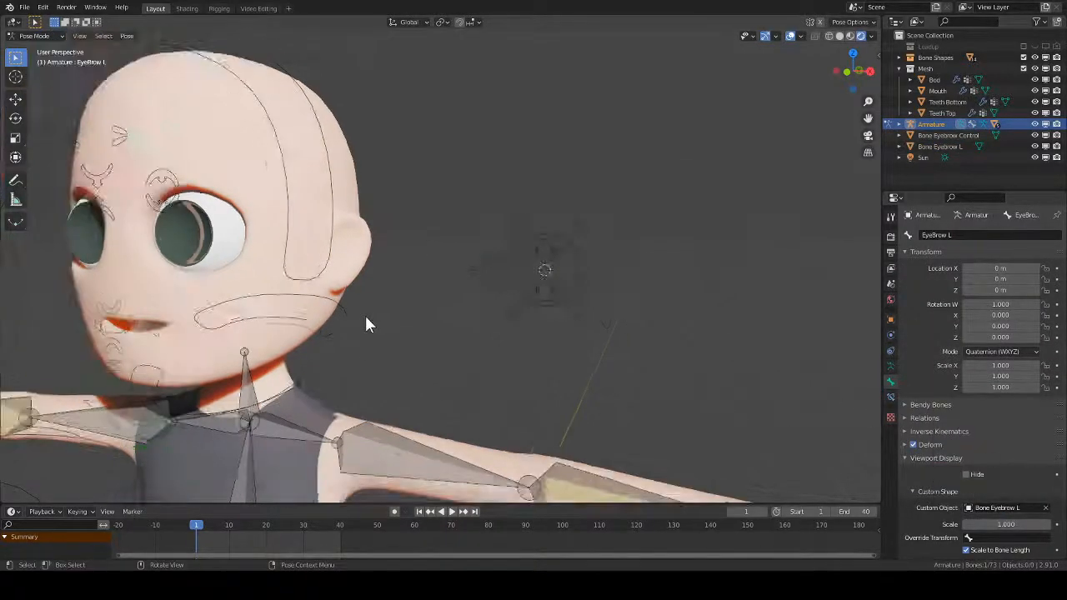
key("KP_1")
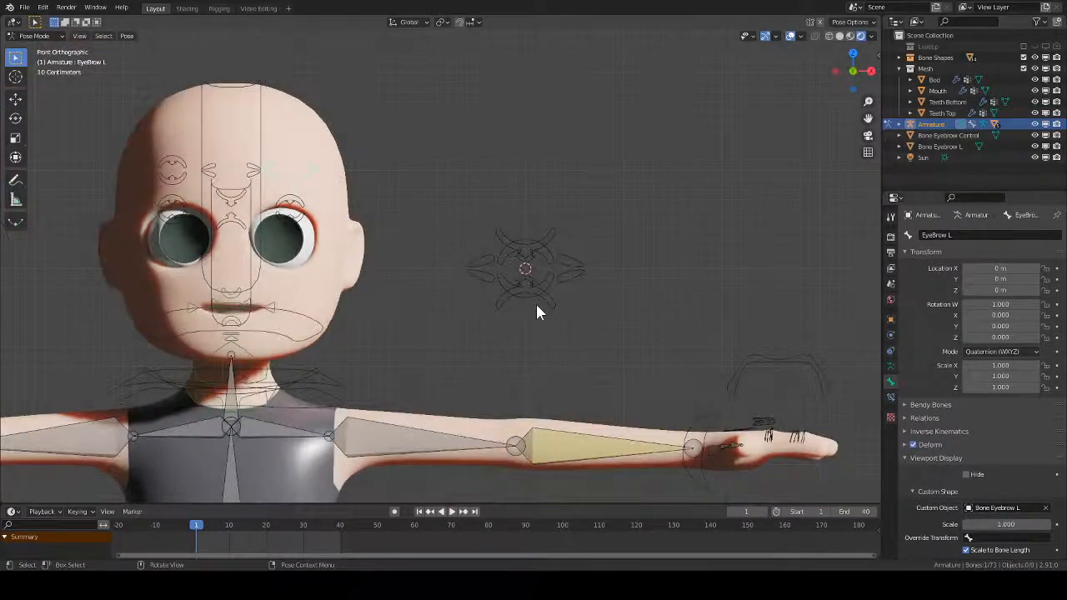
scroll(536, 311, "up", 3)
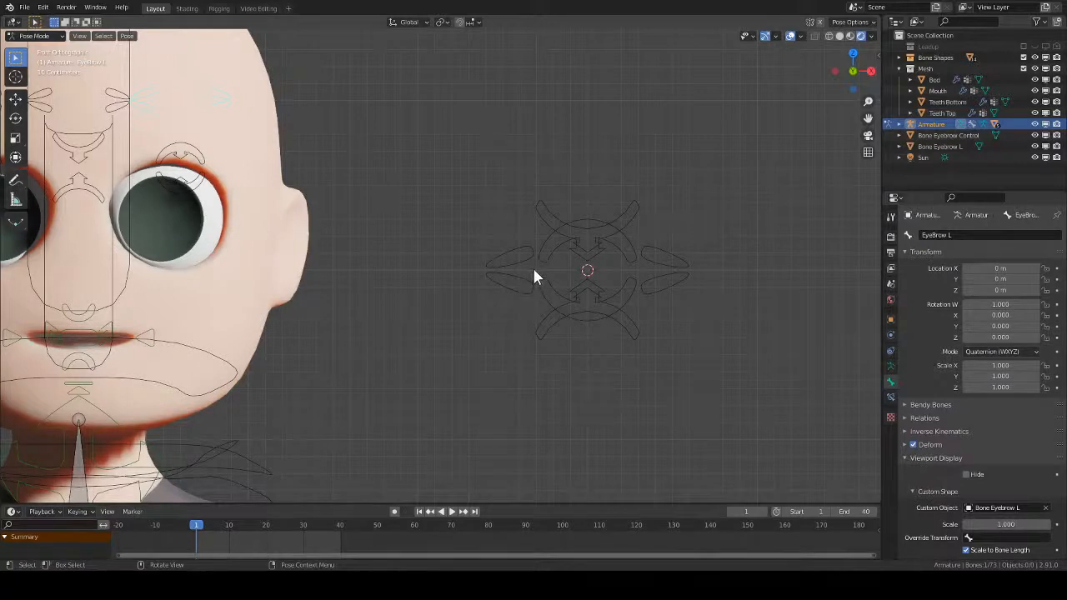
- Edit the Bone Eyebrow L mesh from the front and delete the vertices of its left pair of loops
key("Tab")
key("Tab")
left_click(526, 258)
left_click(940, 146)
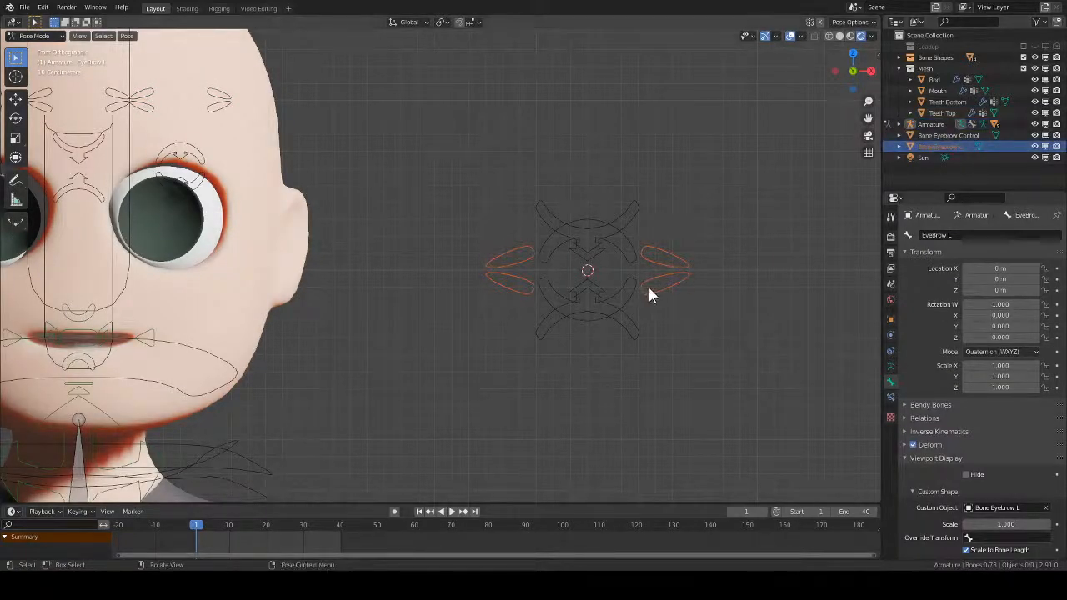
key("Tab")
key("Tab")
left_click(921, 145)
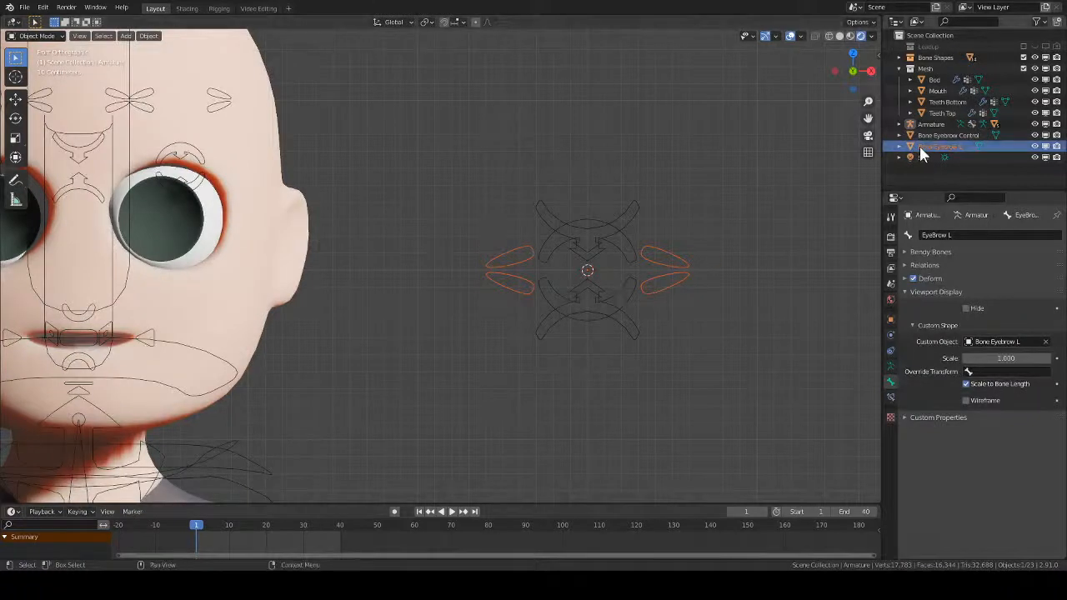
key("Tab")
left_click_drag(582, 210, 439, 358)
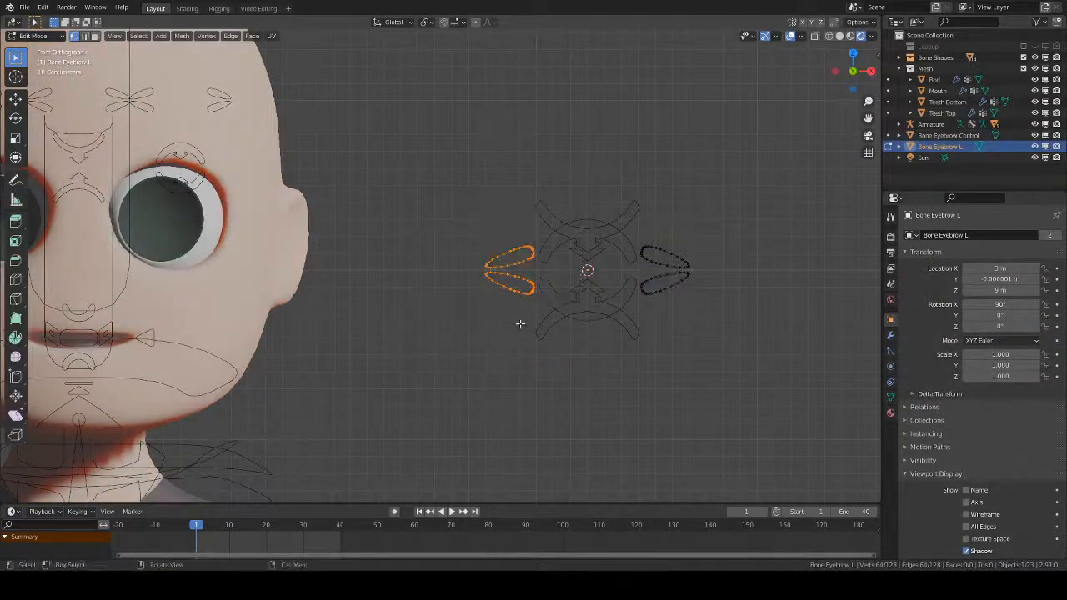
key("x")
left_click(520, 325)
- Move the remaining pair of loops -0.4 m along X, over the shape's origin
left_click_drag(705, 209, 664, 348)
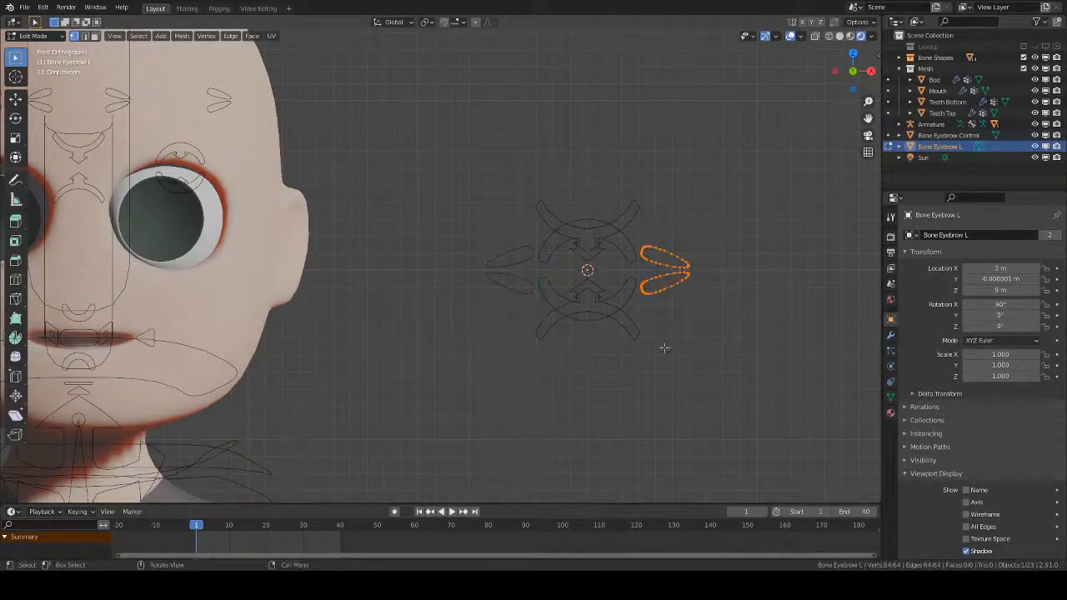
key("g")
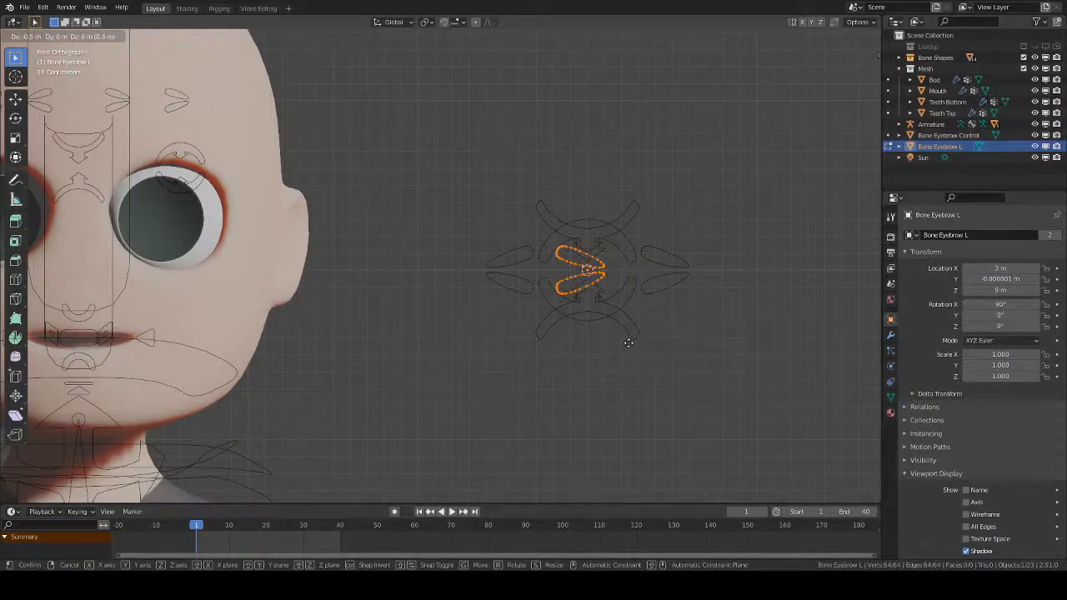
left_click(635, 343)
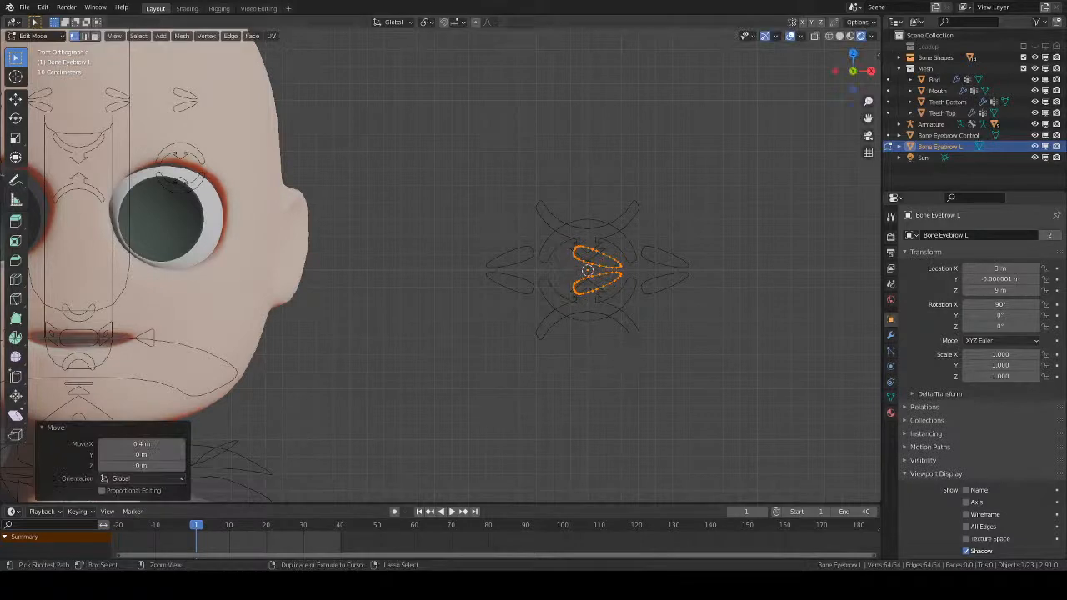
- Scale the pair of loops by 2, shift it -0.2 m along X and return to Object Mode
key("s")
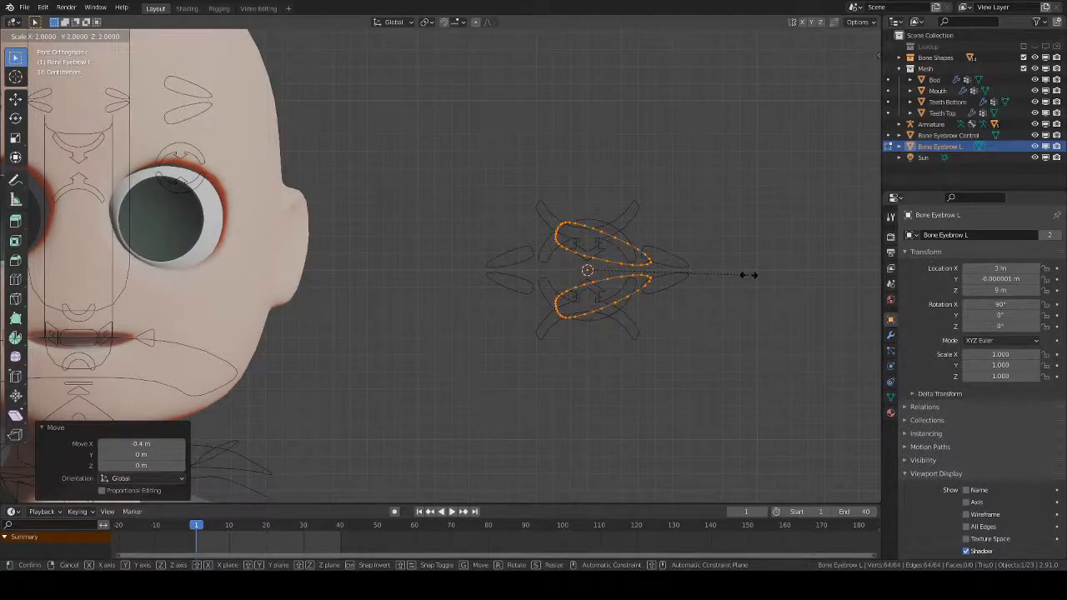
left_click(749, 274)
key("g")
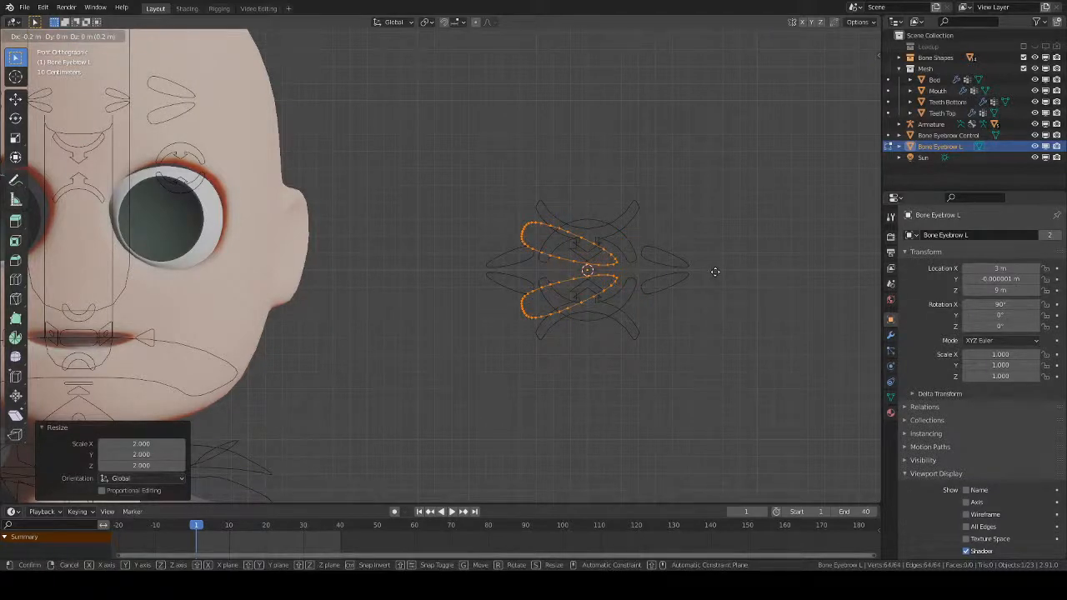
left_click(715, 272)
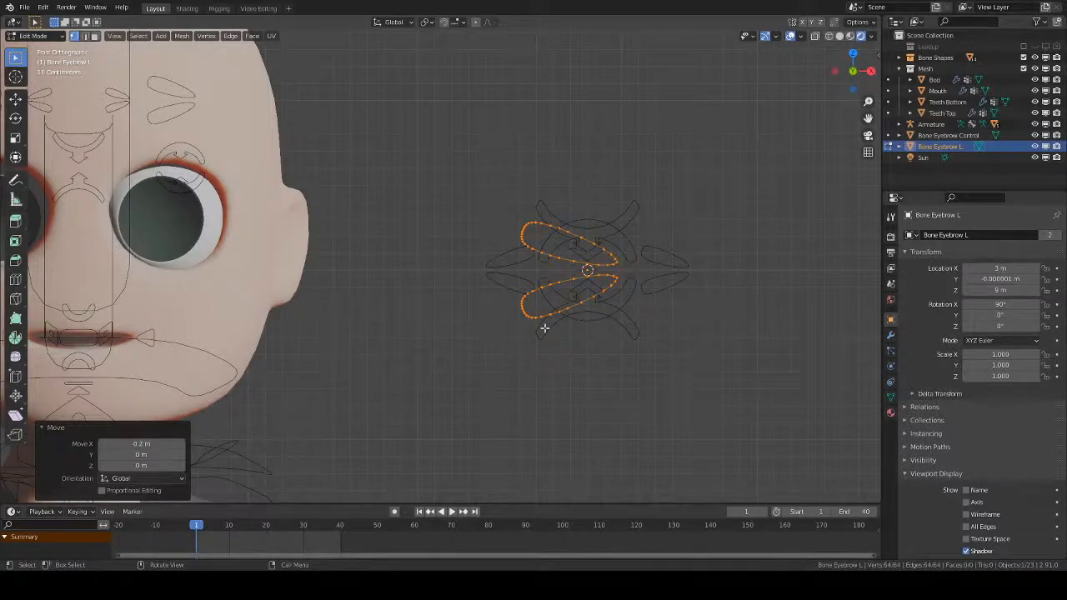
scroll(521, 324, "down", 1)
middle_click_drag(449, 311, 541, 307, "shift")
key("Tab")
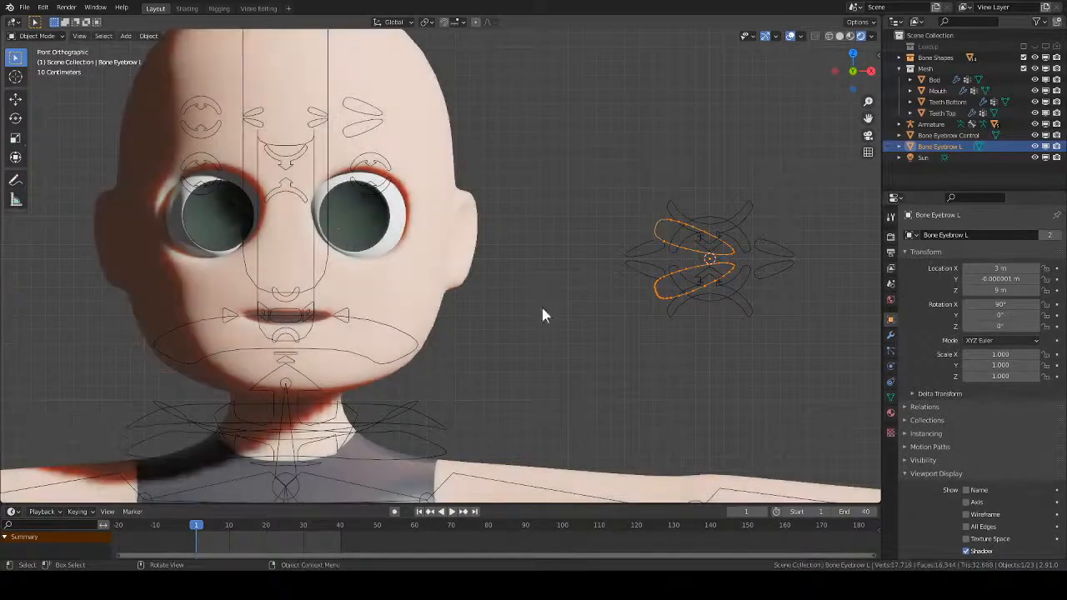
- Hide the armature so that only the character's meshes remain in view
scroll(514, 306, "down", 2)
middle_click_drag(521, 333, 484, 350)
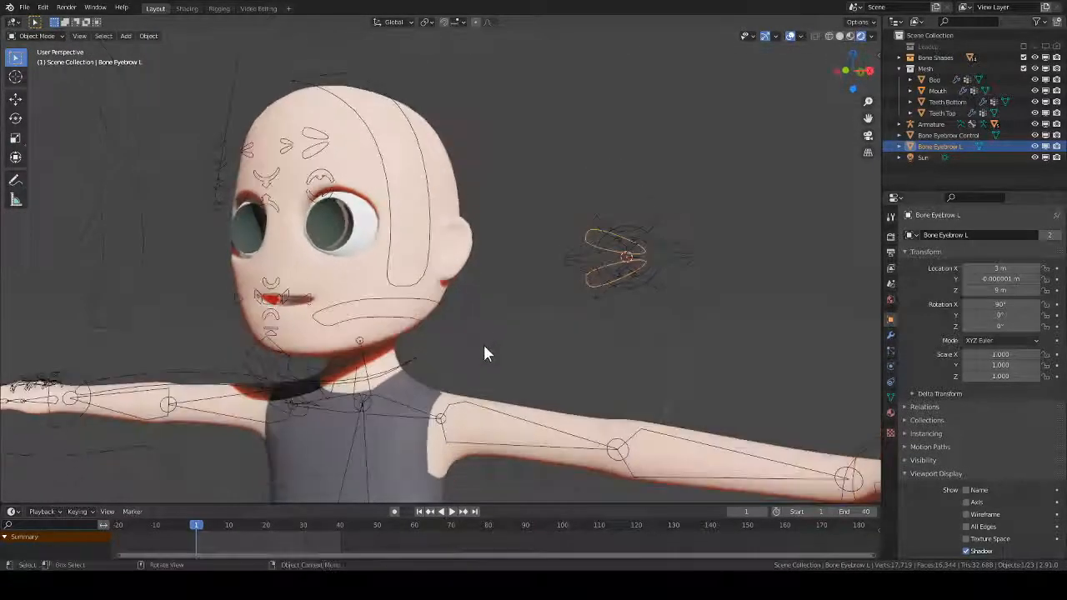
left_click(435, 317)
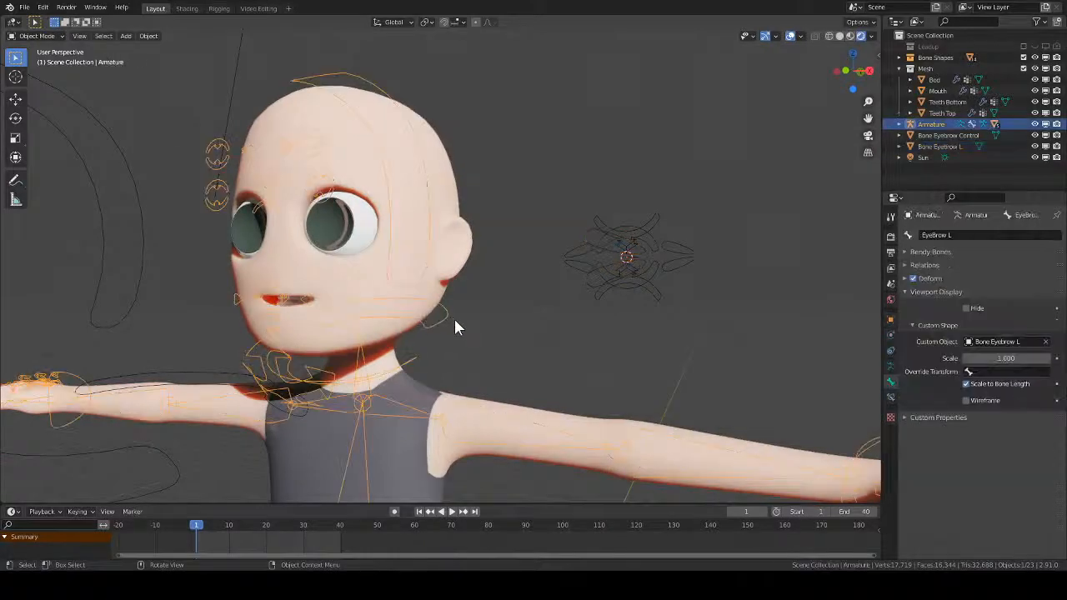
key("h")
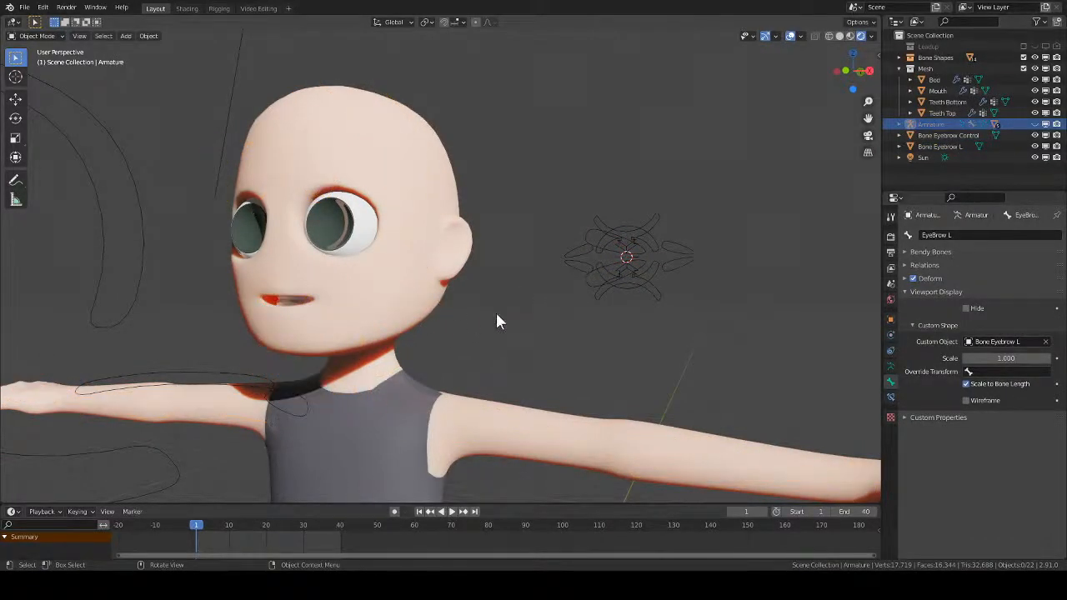
- Add a new vertex group named Hair to the Bod mesh, after R Foot 2
left_click(444, 297)
key("ctrl+Tab")
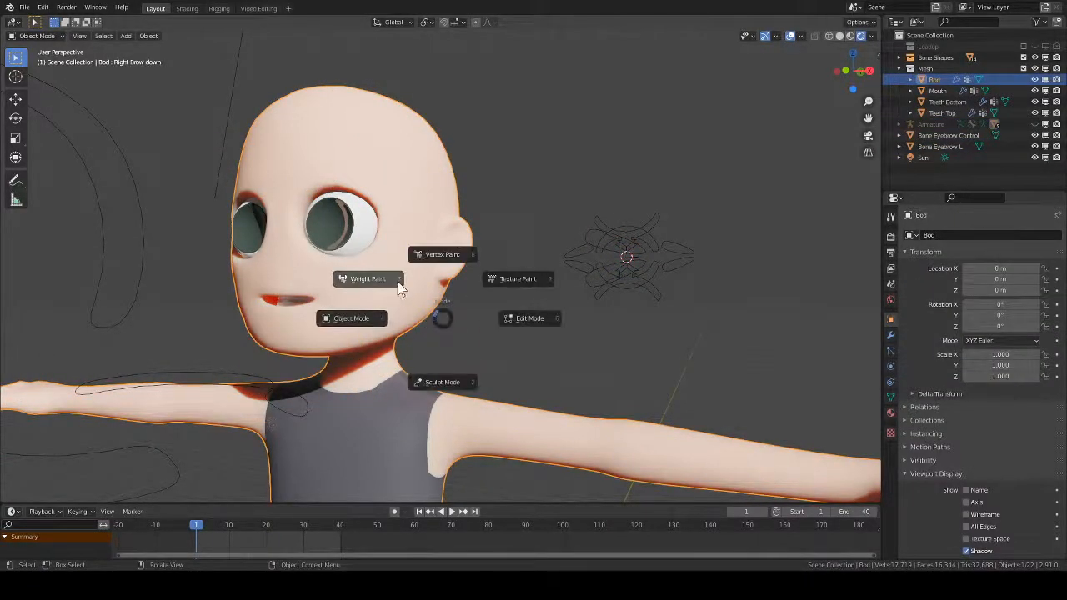
left_click(439, 320)
left_click(890, 399)
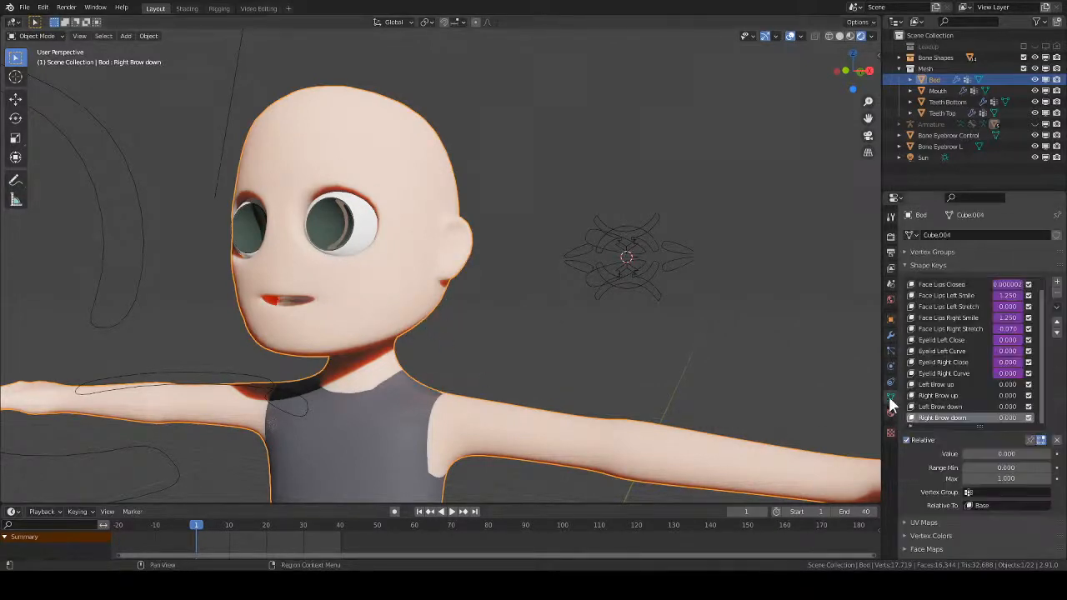
left_click(908, 261)
left_click(912, 251)
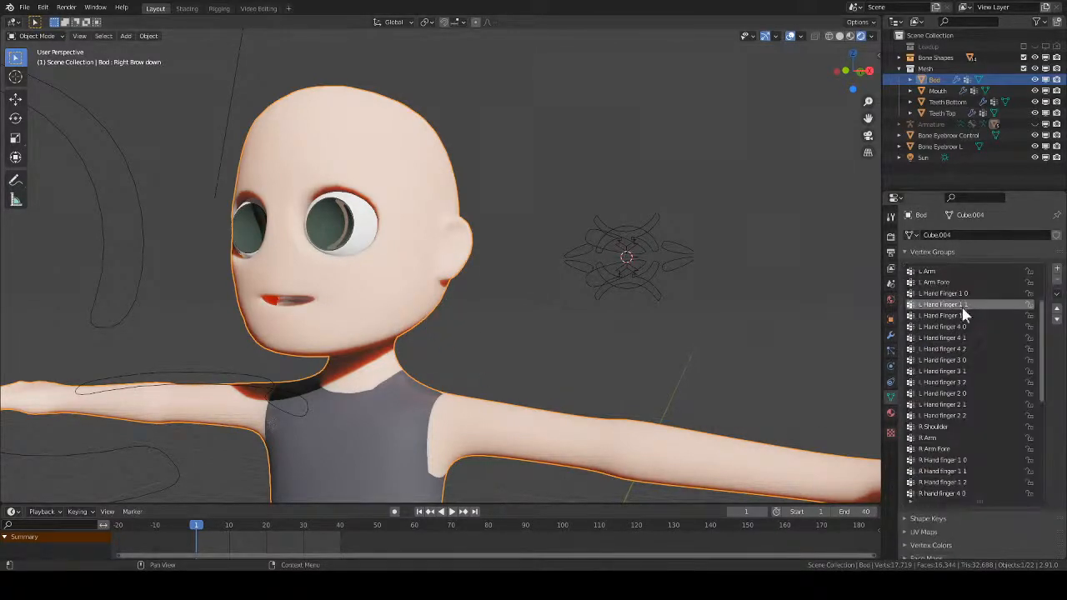
left_click_drag(1041, 333, 1048, 479)
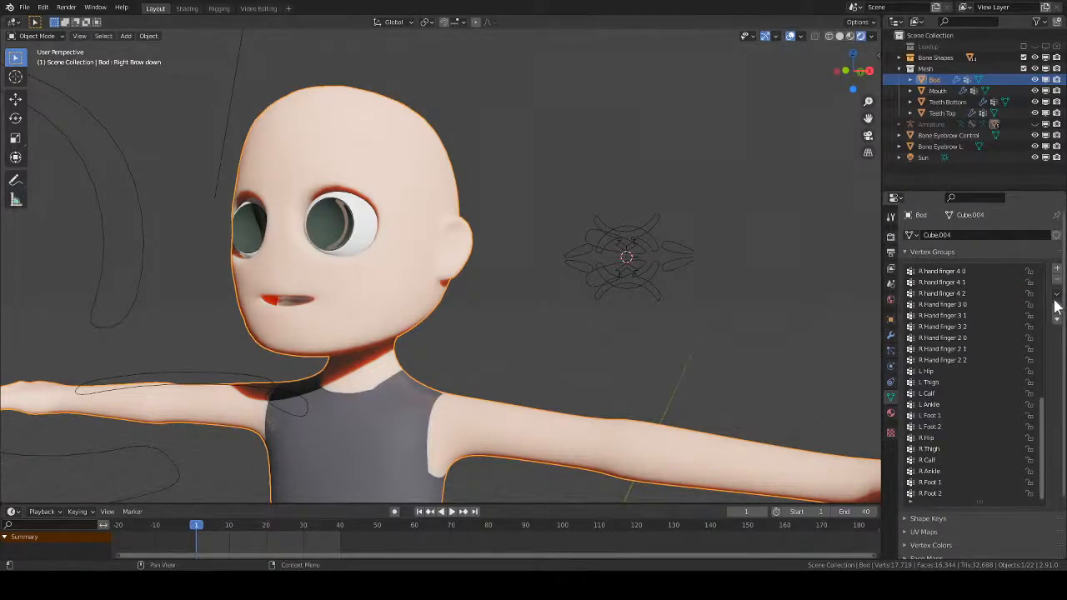
left_click_drag(1045, 440, 1041, 476)
left_click(946, 492)
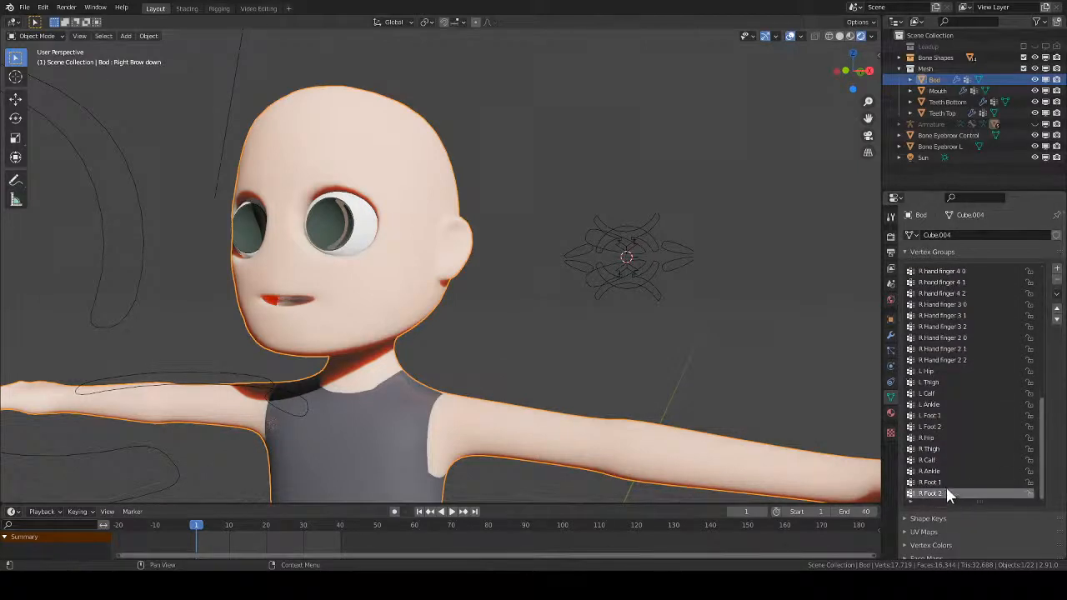
left_click(1055, 270)
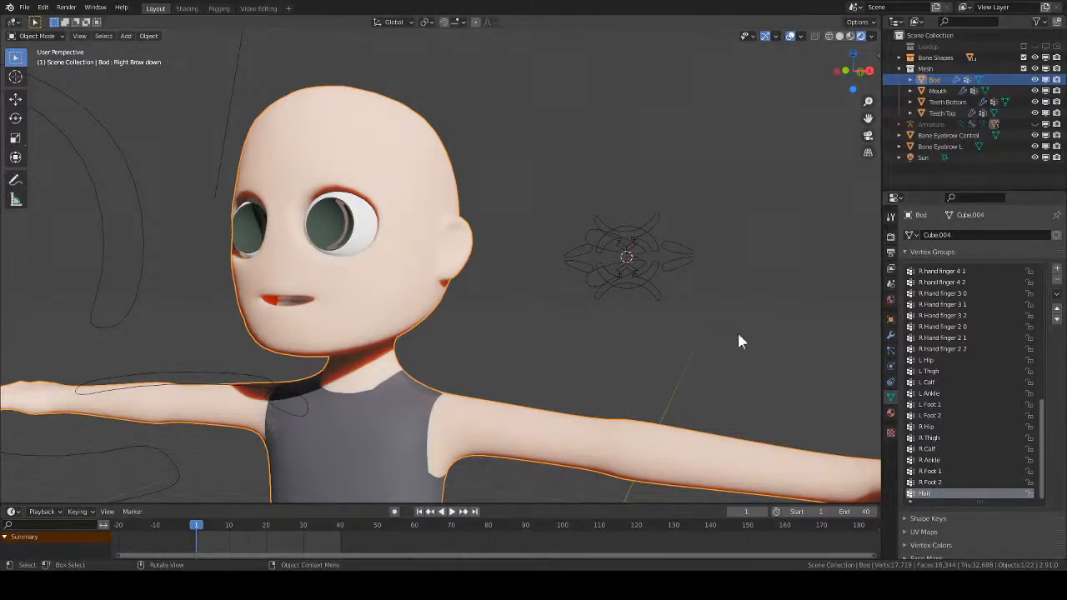
- Switch the Bod mesh to Weight Paint mode and brush a first patch of Hair weight onto the upper forehead
key("ctrl+Tab")
left_click(465, 282)
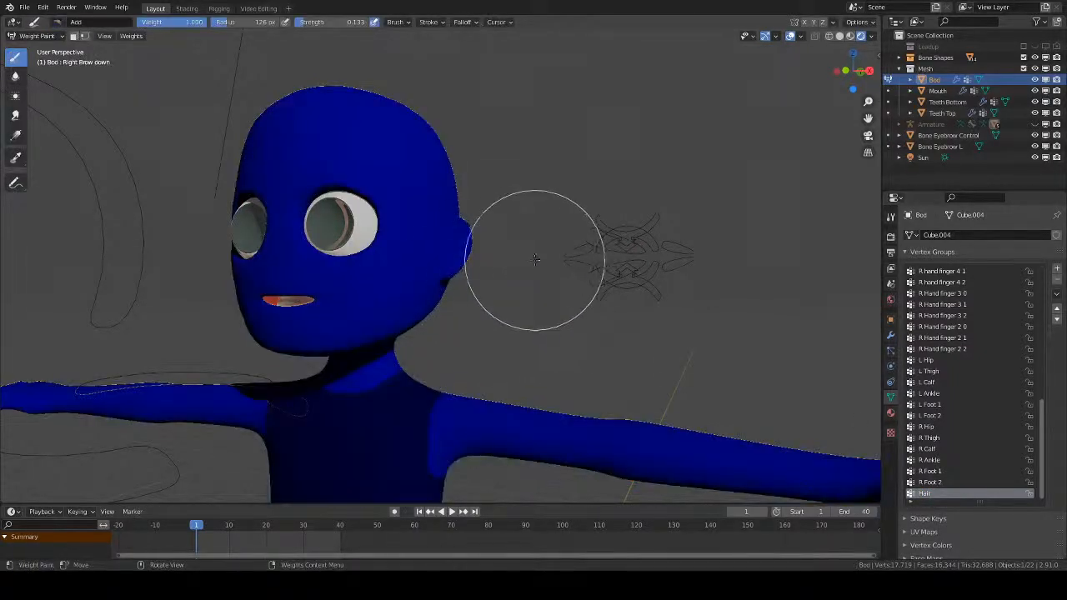
middle_click_drag(519, 267, 579, 300)
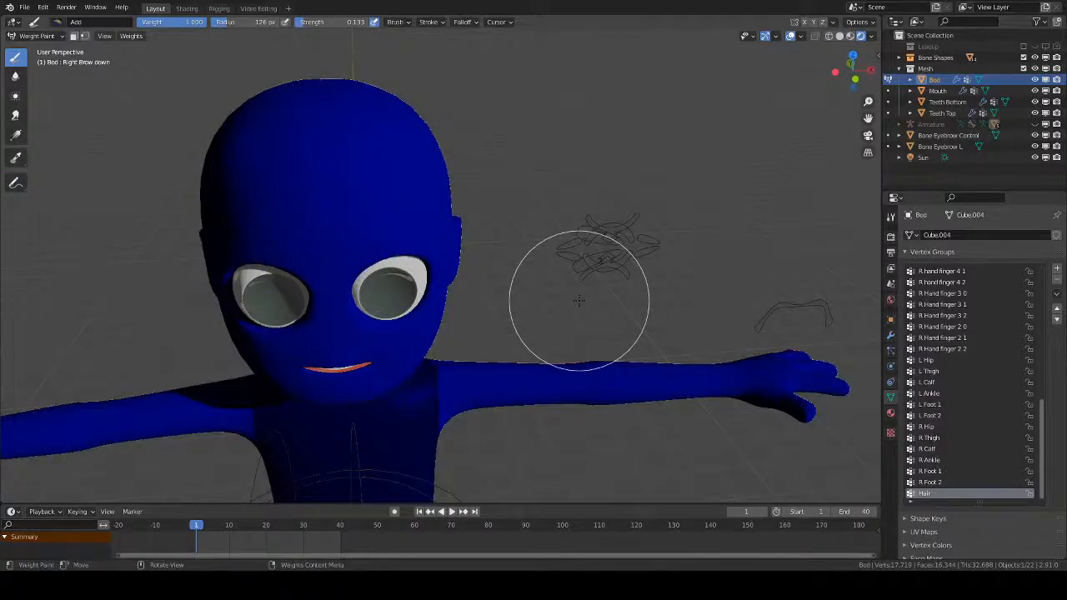
left_click_drag(319, 142, 306, 137)
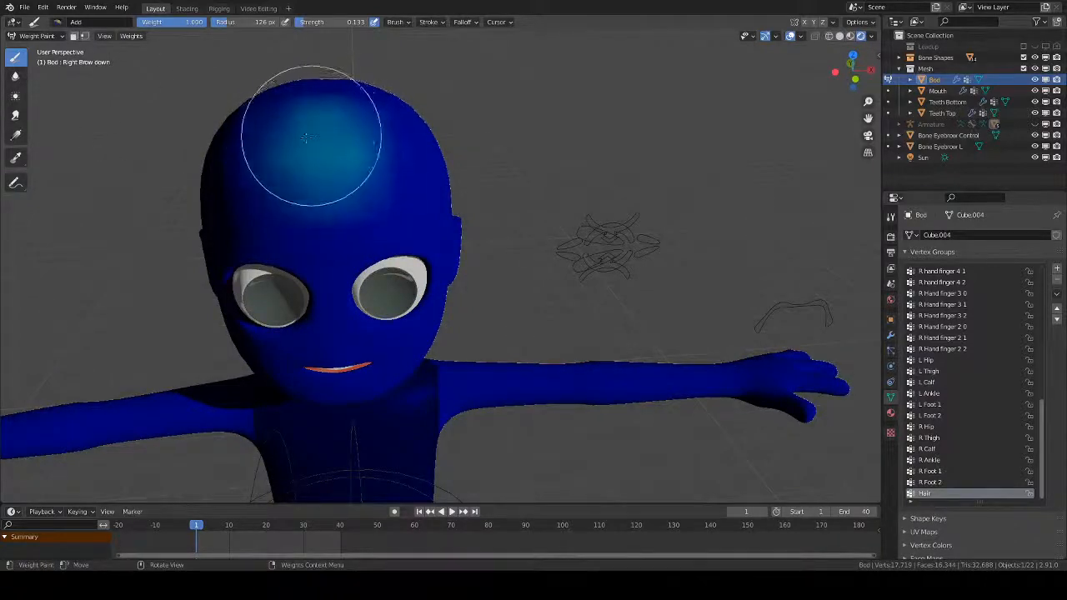
- Reduce the weight brush radius to 44 px and raise its strength to about 0.75
key("f")
left_click(346, 142)
left_click_drag(334, 23, 379, 23)
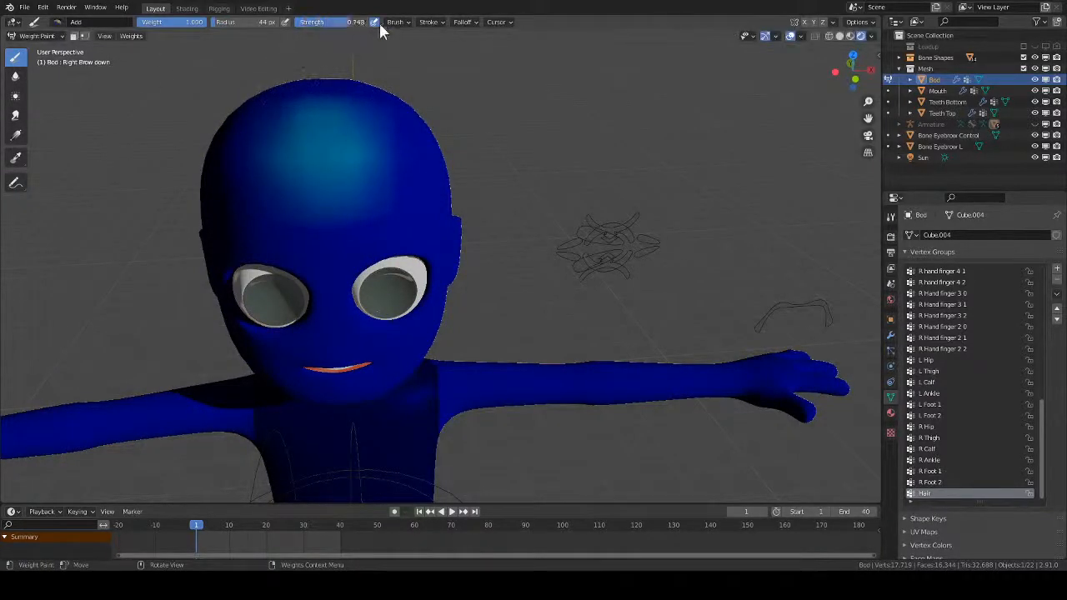
- Brush Hair weight onto the top of the forehead with the strength at 1.000
mouse_move(330, 139)
left_mouse_down()
mouse_move(319, 121)
mouse_move(305, 131)
mouse_move(351, 133)
mouse_move(328, 106)
left_mouse_up()
- View the character's bare head in Object Mode, and return the Bod mesh to Weight Paint mode
key("ctrl+Tab")
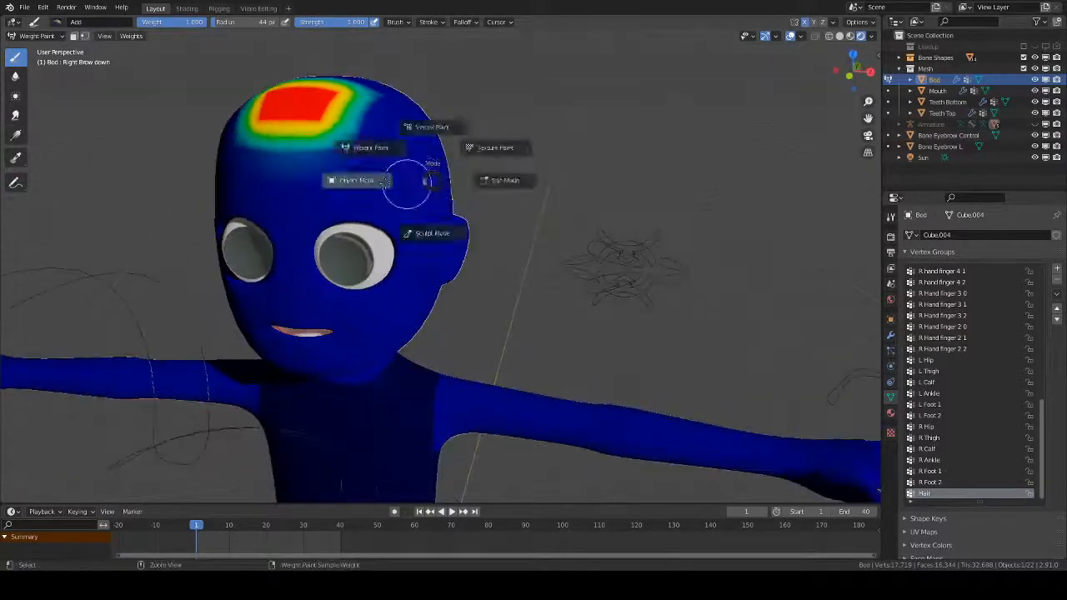
left_click(379, 179)
right_click(390, 180)
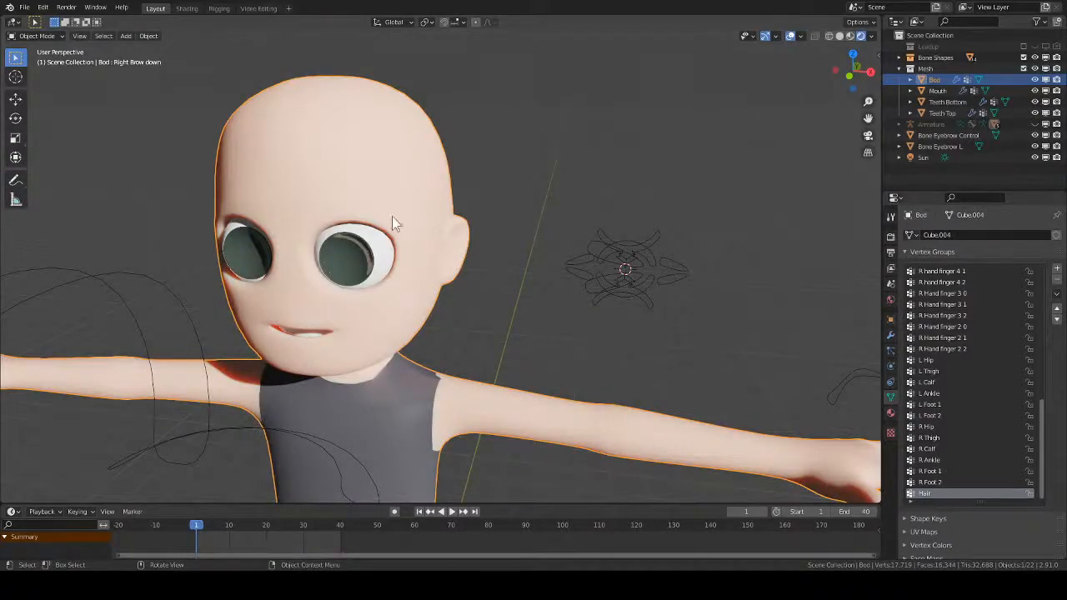
key("ctrl+Tab")
left_click(367, 180)
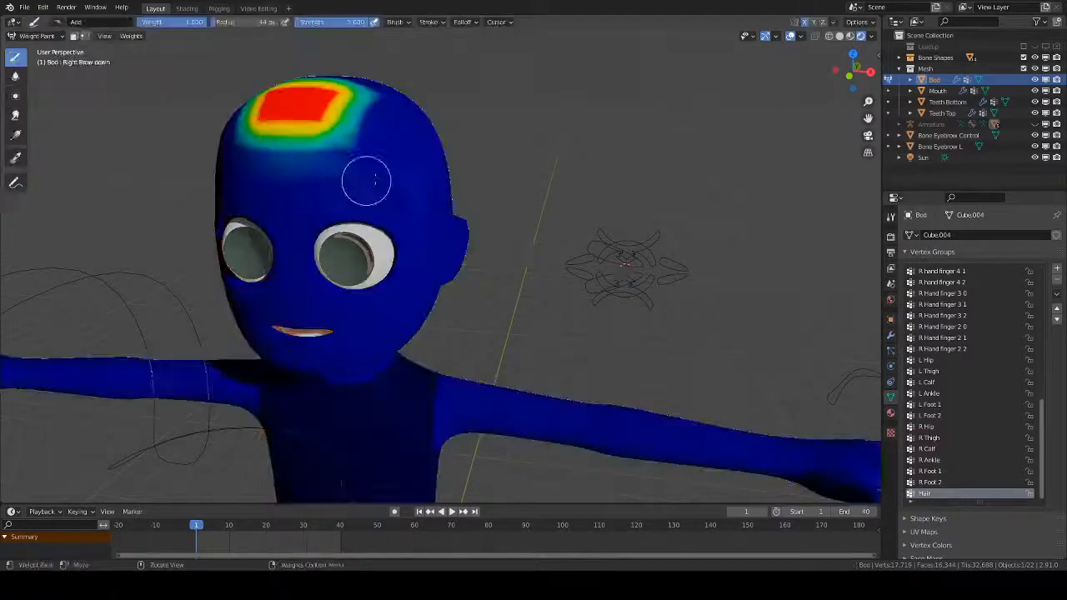
- Enlarge the weight brush radius to 94 px and paint Hair weight across the crown and side of the head
middle_click_drag(370, 179, 233, 225)
middle_click_drag(410, 238, 394, 225)
mouse_move(310, 167)
left_mouse_down()
mouse_move(377, 158)
mouse_move(330, 152)
mouse_move(362, 105)
mouse_move(350, 86)
mouse_move(302, 95)
mouse_move(338, 65)
mouse_move(375, 95)
mouse_move(422, 111)
left_mouse_up()
key("f")
left_click(378, 147)
mouse_move(422, 111)
middle_mouse_down()
mouse_move(400, 121)
mouse_move(416, 131)
middle_mouse_up()
mouse_move(417, 131)
left_mouse_down()
mouse_move(478, 134)
mouse_move(474, 143)
left_mouse_up()
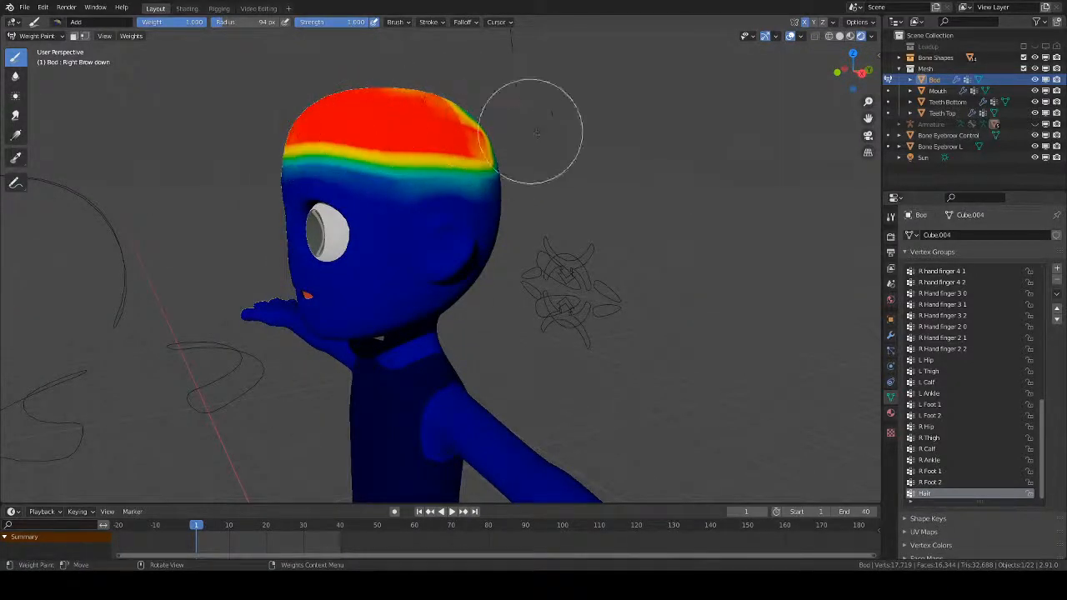
- Paint full Hair weight over the back of the head
mouse_move(528, 138)
middle_mouse_down()
mouse_move(452, 156)
mouse_move(583, 90)
middle_mouse_up()
mouse_move(584, 91)
left_mouse_down()
mouse_move(535, 131)
mouse_move(566, 147)
left_mouse_up()
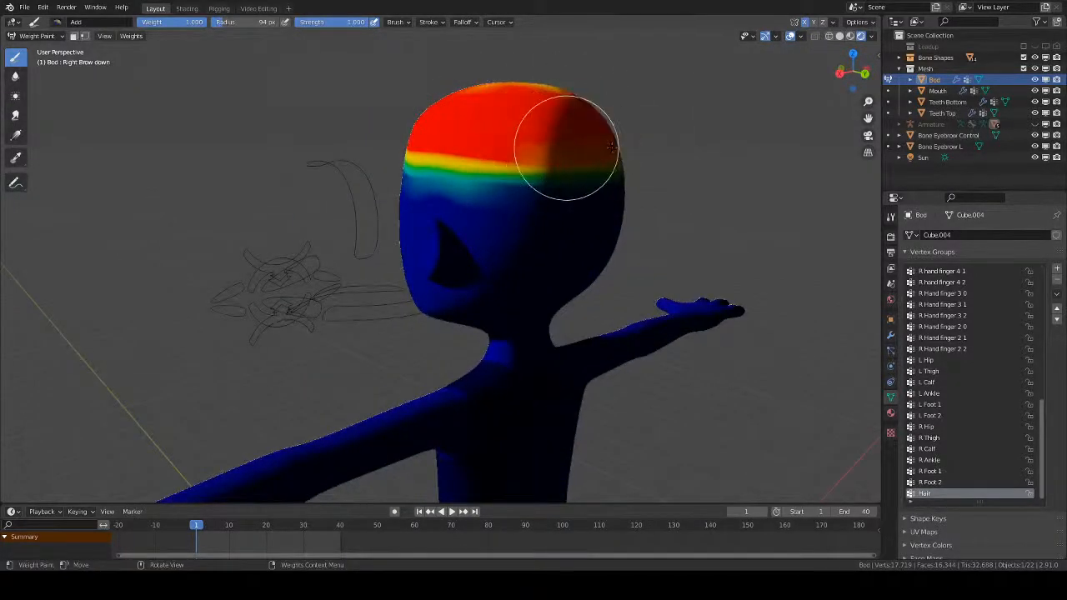
mouse_move(566, 148)
middle_mouse_down()
mouse_move(569, 83)
mouse_move(571, 179)
middle_mouse_up()
left_click_drag(572, 178, 512, 119)
middle_click_drag(511, 119, 589, 156)
mouse_move(543, 157)
left_mouse_down()
mouse_move(543, 226)
mouse_move(593, 171)
mouse_move(591, 257)
mouse_move(561, 261)
mouse_move(600, 273)
left_mouse_up()
- Show the mesh in wireframe and extend the Hair weight along the back and side of the head above the ear
mouse_move(600, 272)
middle_mouse_down()
mouse_move(524, 250)
mouse_move(516, 265)
mouse_move(542, 279)
middle_mouse_up()
key("z")
left_click(493, 250)
mouse_move(542, 278)
left_mouse_down()
mouse_move(519, 195)
mouse_move(520, 235)
mouse_move(525, 171)
mouse_move(541, 250)
mouse_move(496, 287)
mouse_move(482, 278)
mouse_move(500, 175)
mouse_move(414, 184)
left_mouse_up()
- Reduce the brush radius to 40 px and paint a sideburn of Hair weight in front of the ear
key("f")
left_click(392, 179)
middle_click_drag(391, 179, 504, 227)
mouse_move(391, 179)
left_mouse_down()
mouse_move(396, 242)
mouse_move(407, 191)
left_mouse_up()
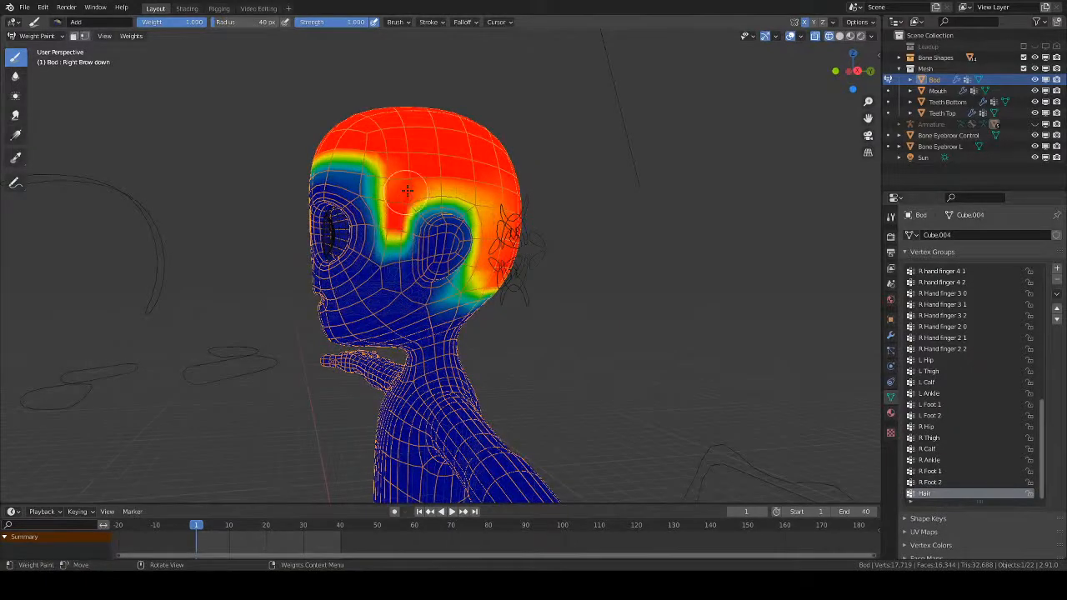
- Extend the Hair weight down to an even lower hairline at the back of the head, behind the ear
middle_click_drag(568, 264, 467, 289)
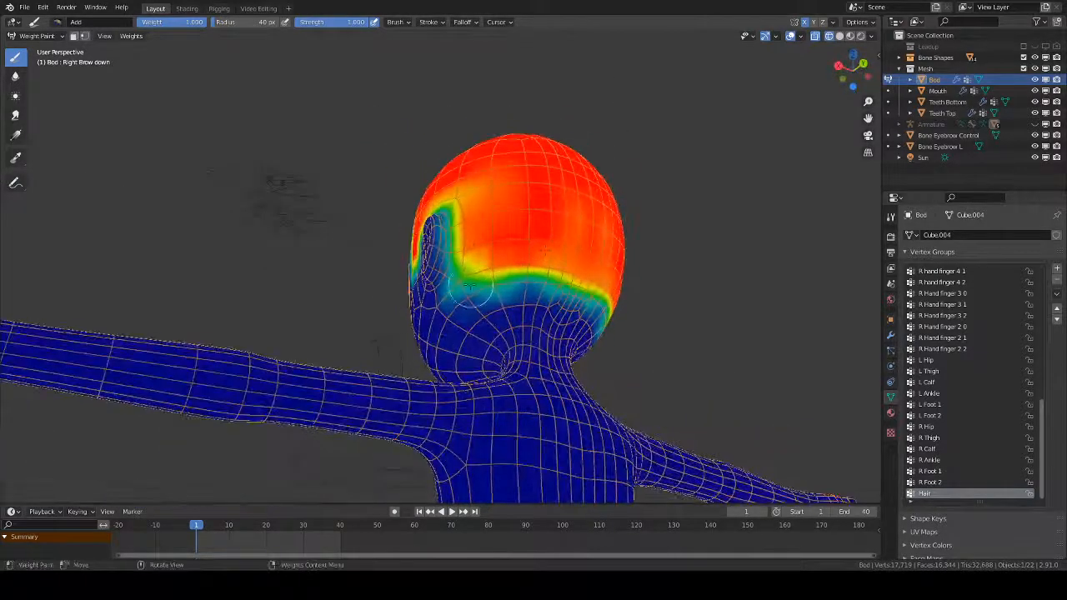
middle_click_drag(638, 312, 543, 306)
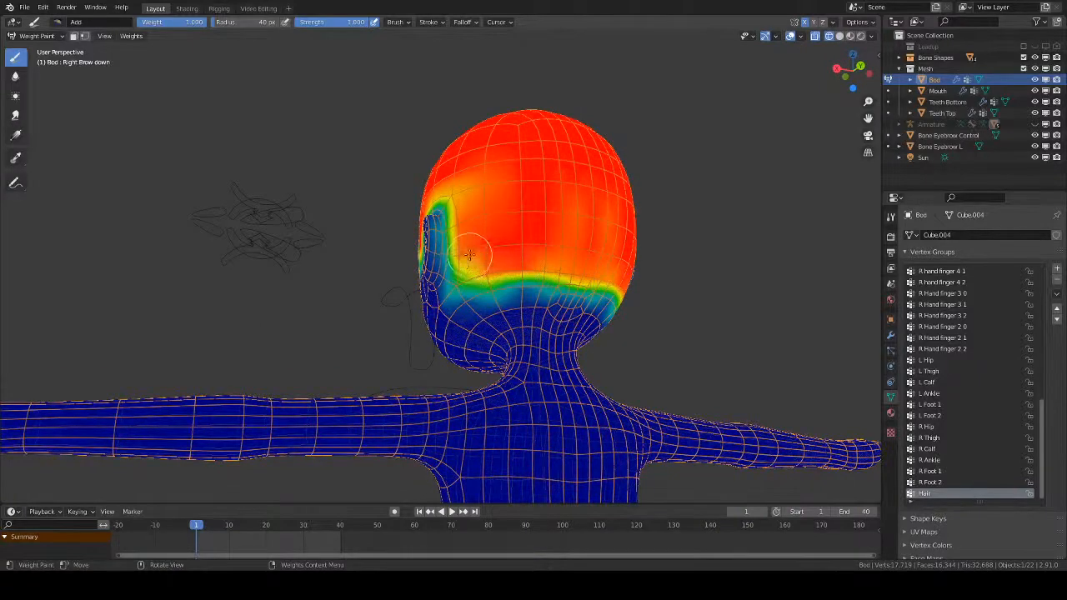
mouse_move(470, 256)
left_mouse_down()
mouse_move(456, 290)
mouse_move(591, 284)
mouse_move(467, 299)
left_mouse_up()
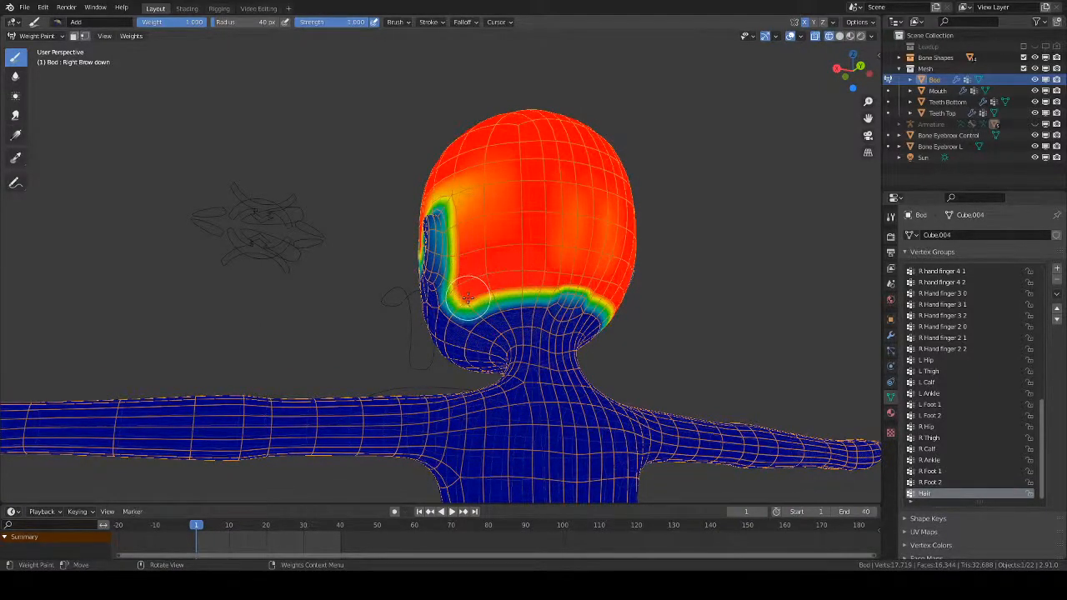
- Return the Bod mesh to Object Mode and display the viewport in Solid shading
middle_click_drag(576, 272, 501, 363)
key("ctrl+Tab")
left_click(427, 349)
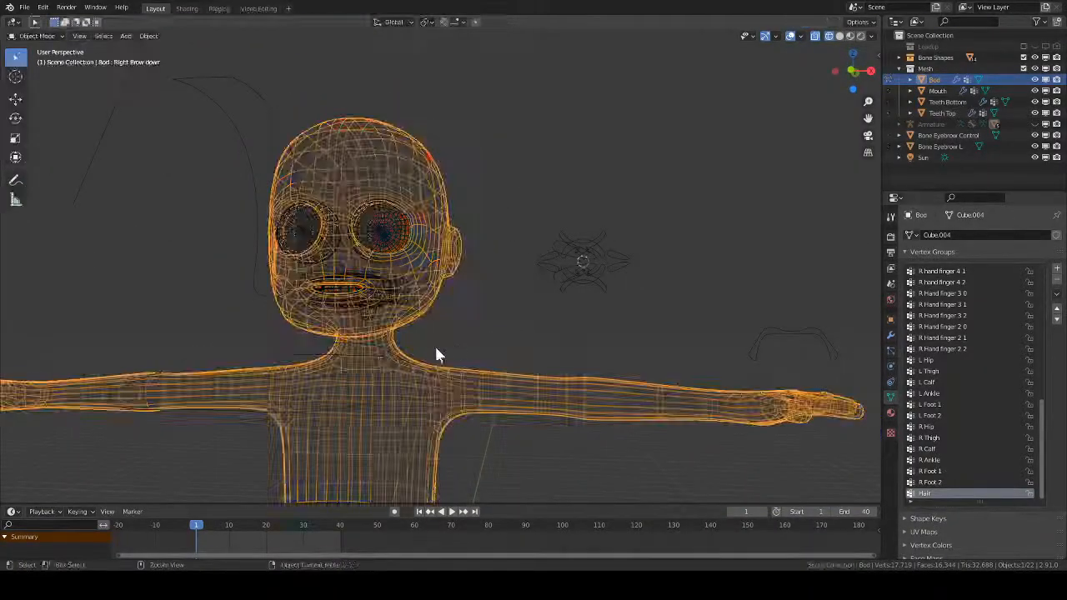
key("z")
left_click(565, 353)
middle_click_drag(511, 335, 483, 347)
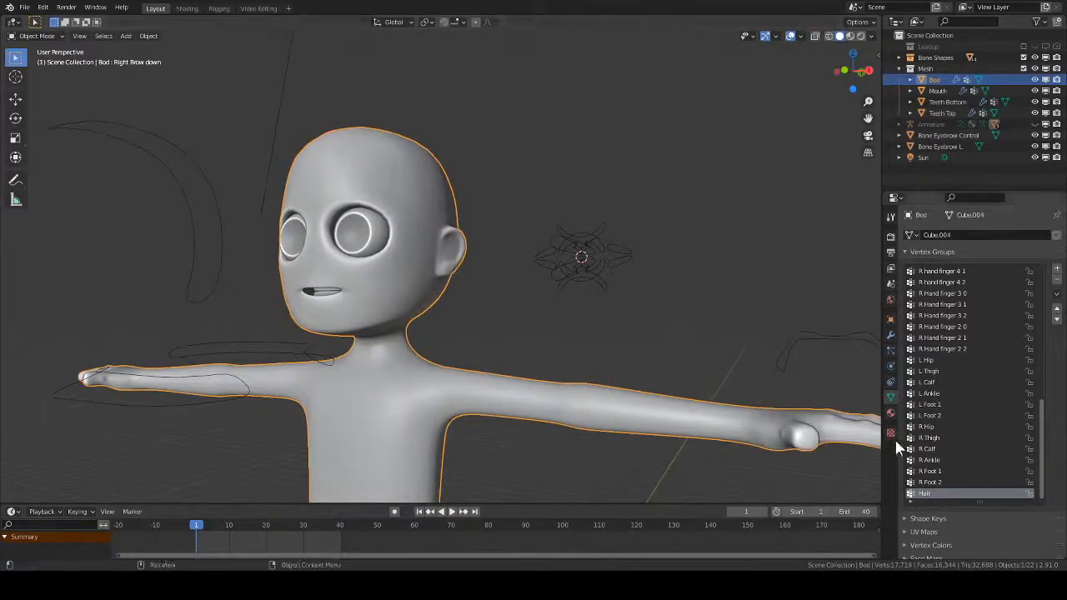
- Add a particle system of type Hair to the Bod mesh
left_click(891, 364)
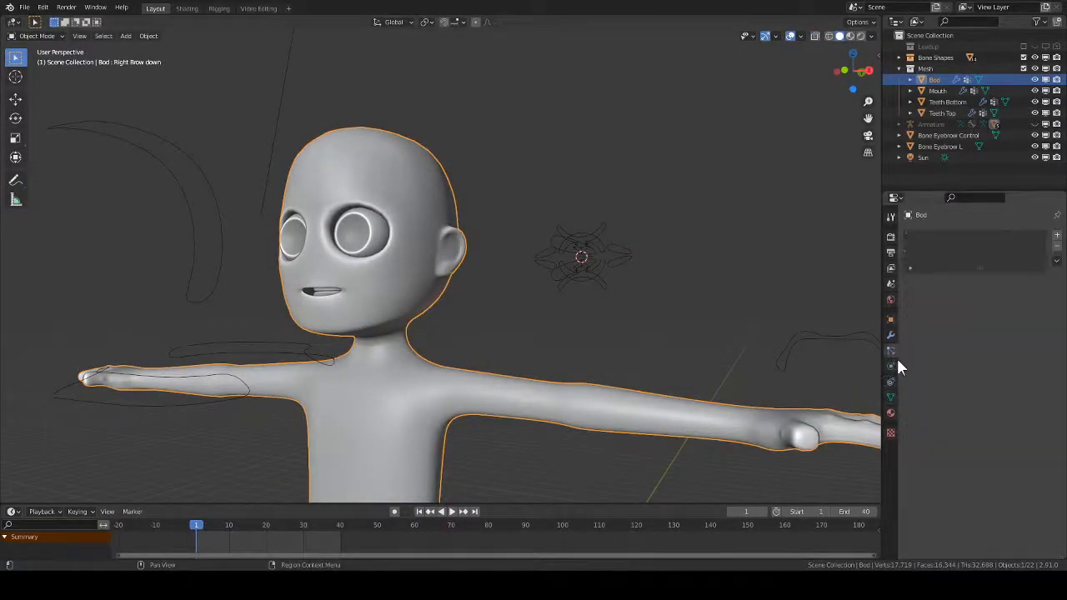
left_click(1057, 237)
left_click(1022, 296)
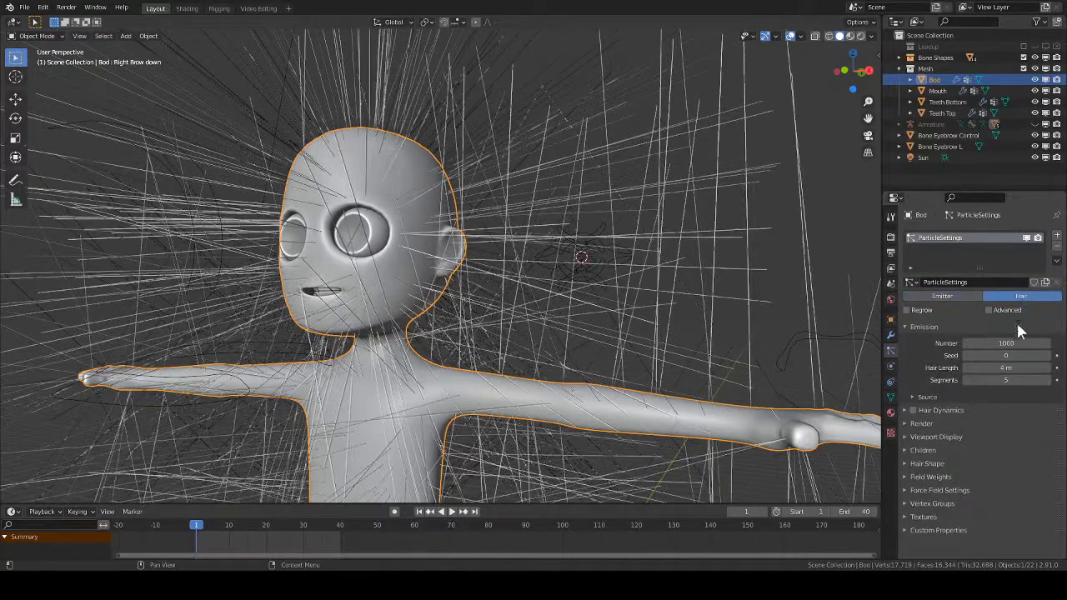
- Assign the Hair vertex group as the particle system's density group
left_click(923, 478)
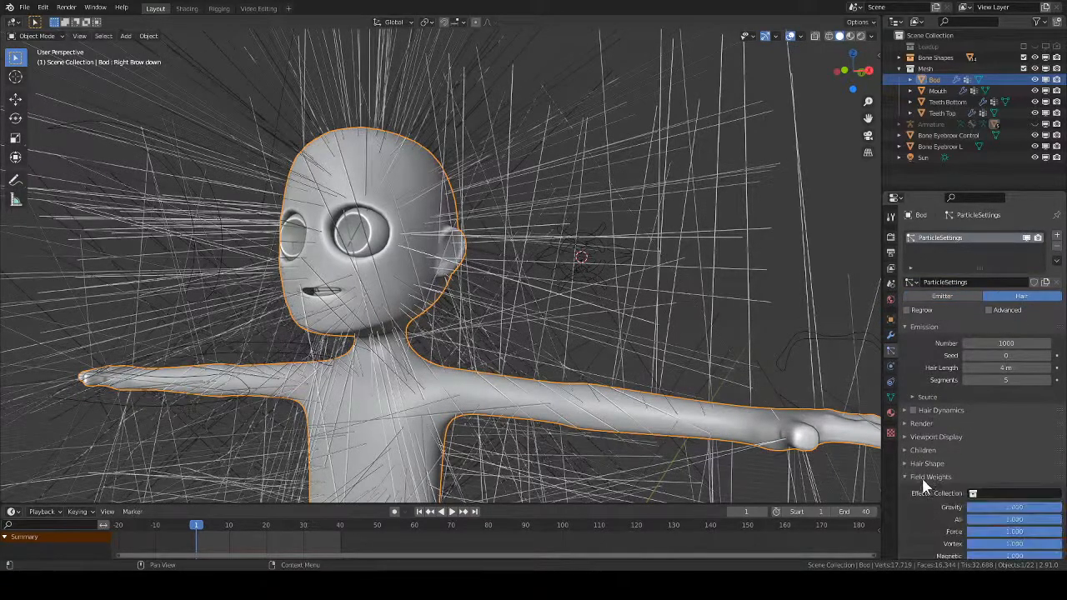
scroll(1001, 469, "down", 6)
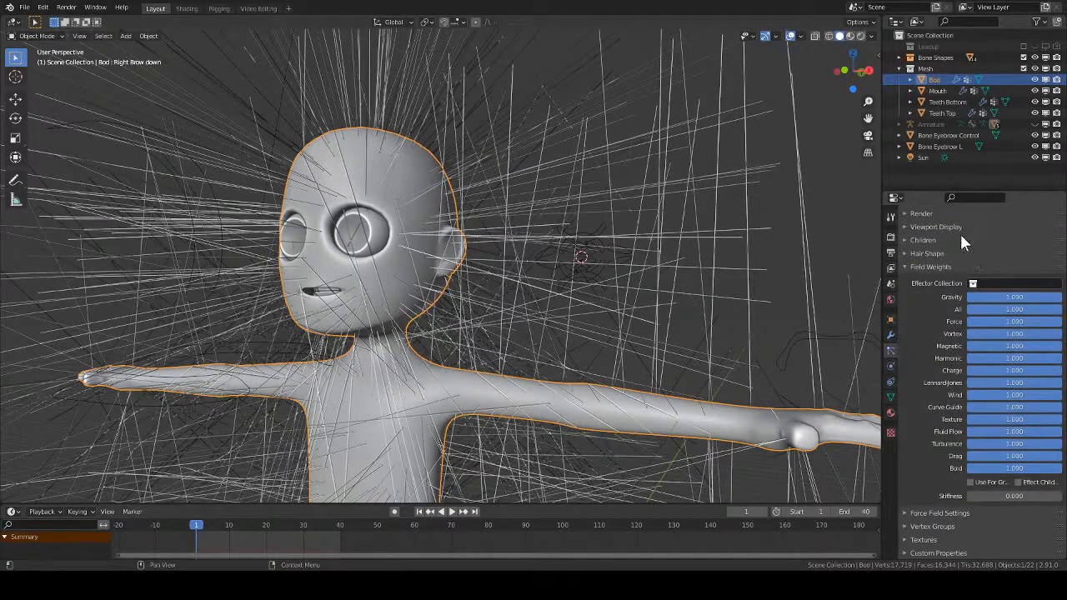
left_click(941, 526)
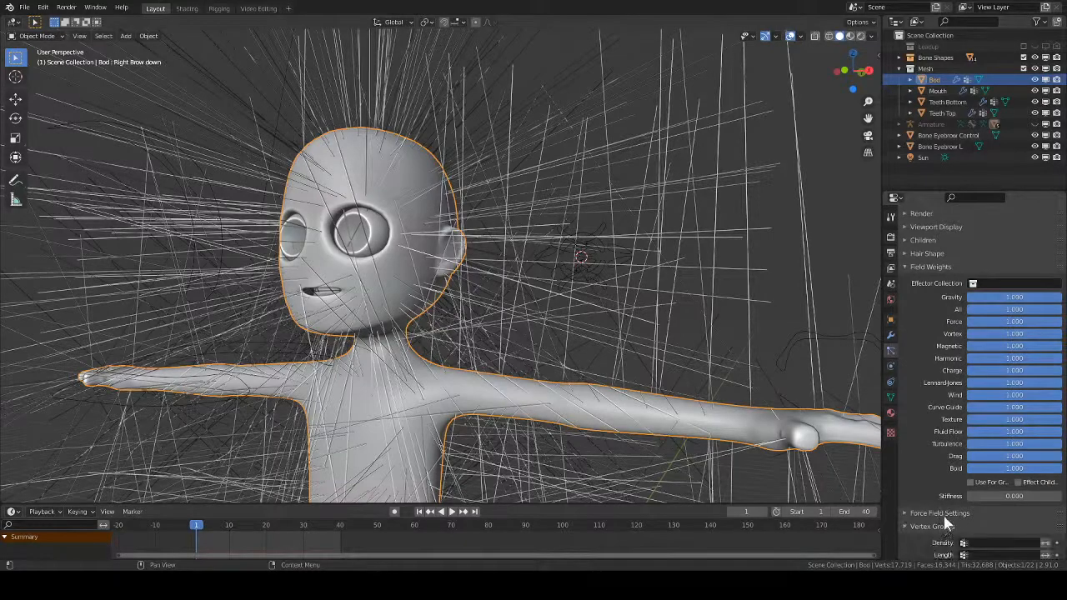
left_click(905, 266)
left_click(998, 436)
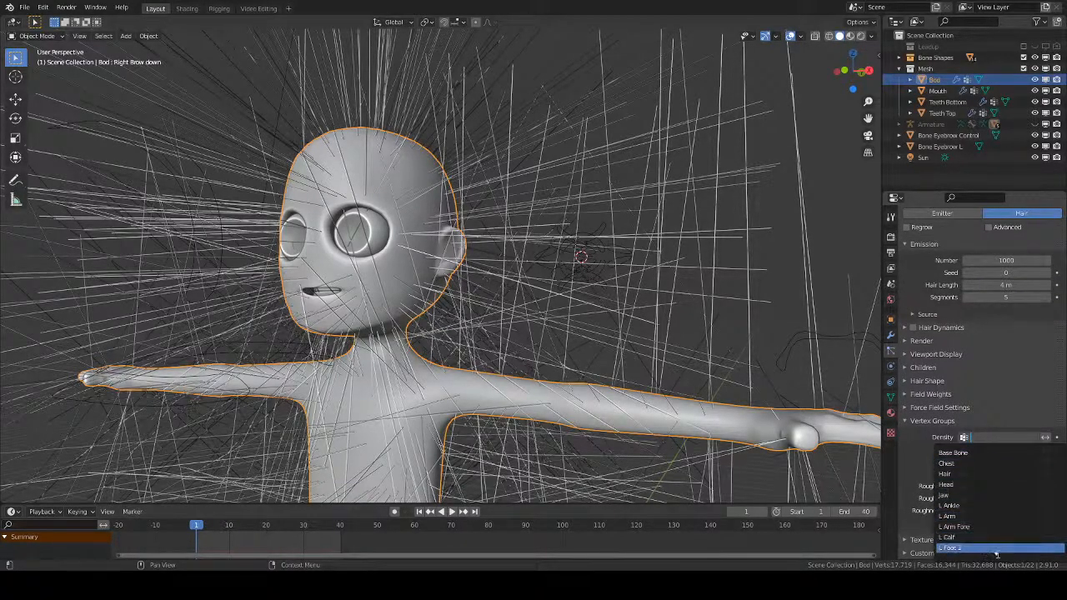
left_click(996, 548)
left_click(998, 436)
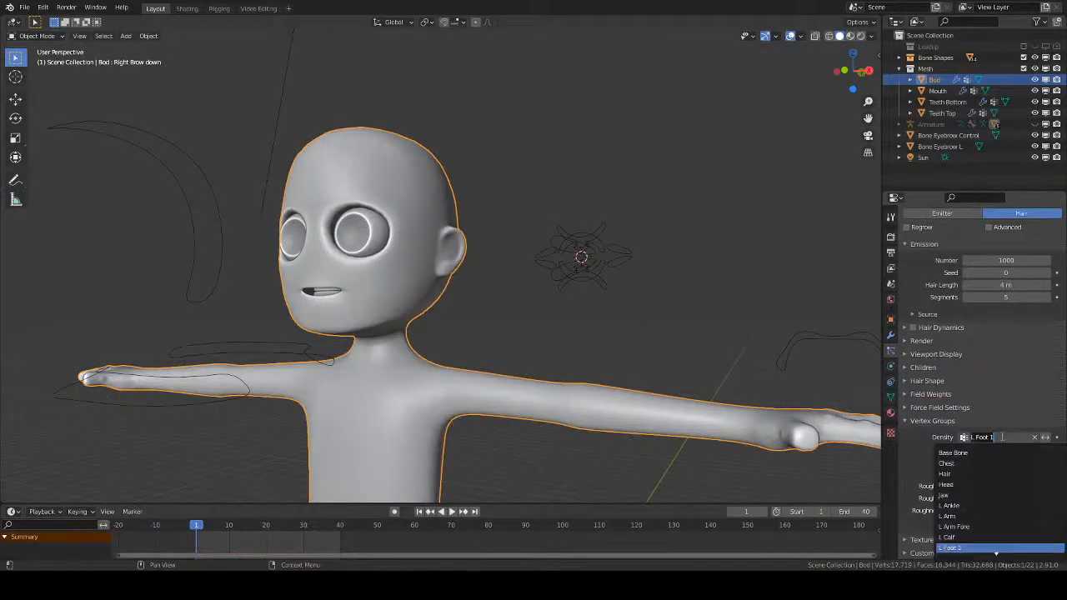
type("hai")
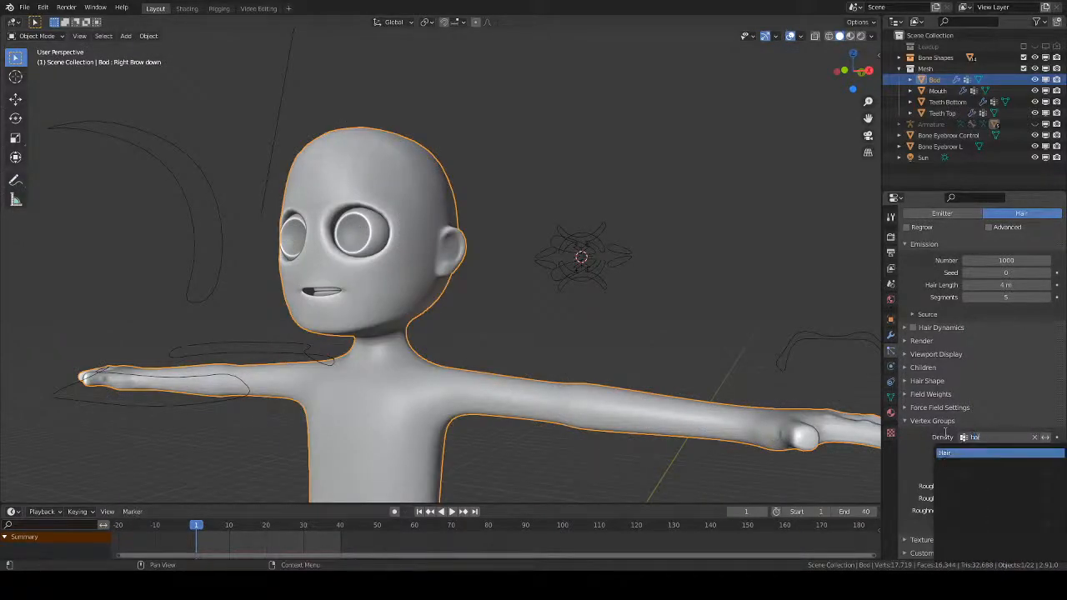
left_click(955, 453)
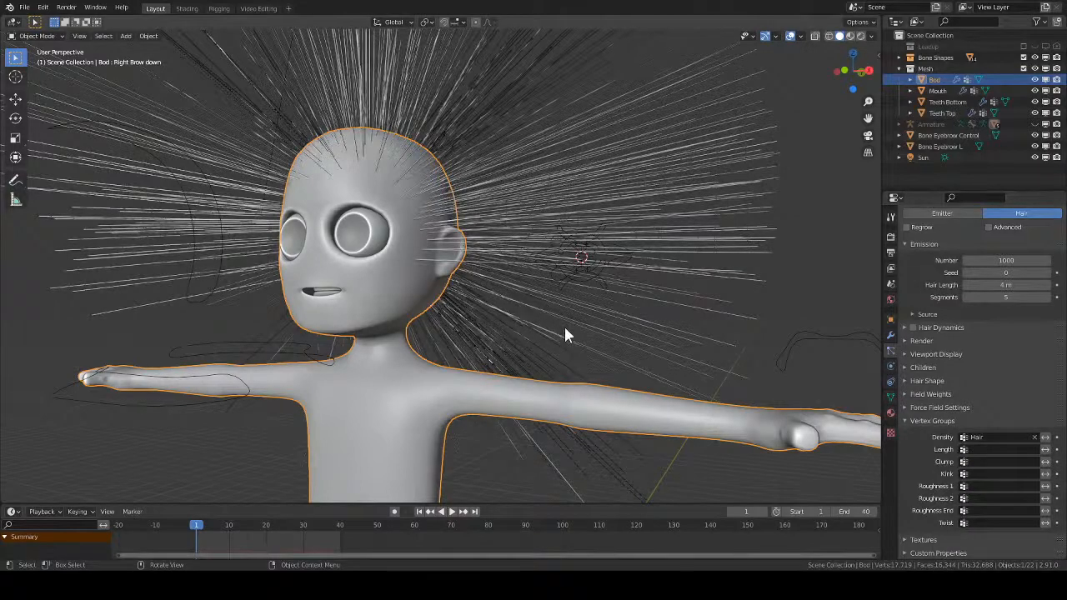
- Make the timeline area taller and display the whole hair-covered character in Rendered shading
key("space")
key("Escape")
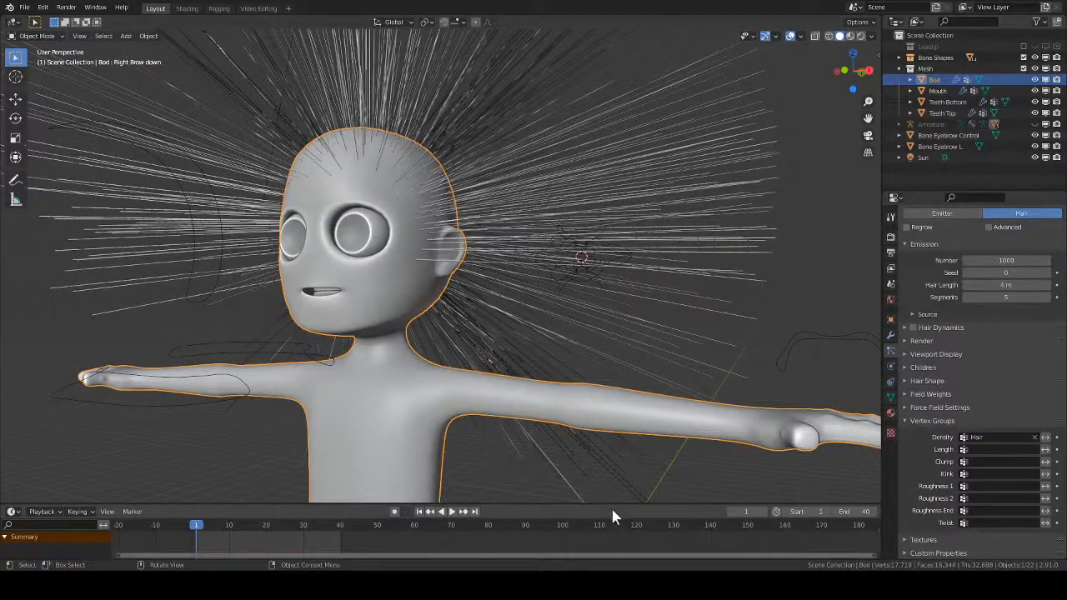
left_click_drag(615, 504, 619, 465)
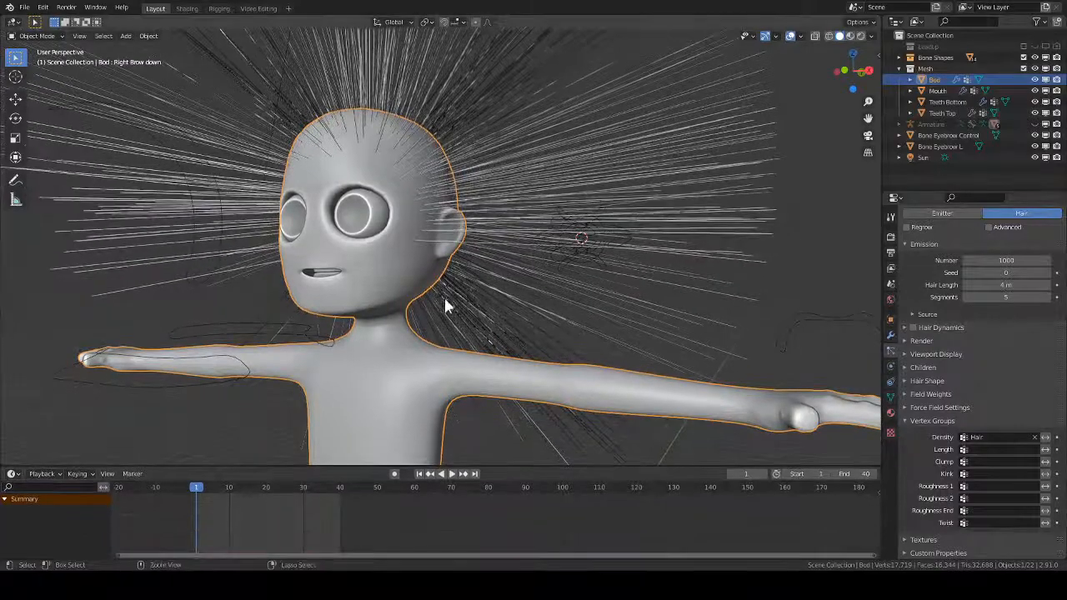
mouse_move(445, 300)
middle_mouse_down("ctrl")
mouse_move(432, 339)
mouse_move(471, 338)
mouse_move(517, 245)
mouse_move(492, 333)
mouse_move(571, 415)
middle_mouse_up("ctrl")
key("z")
left_click(483, 259)
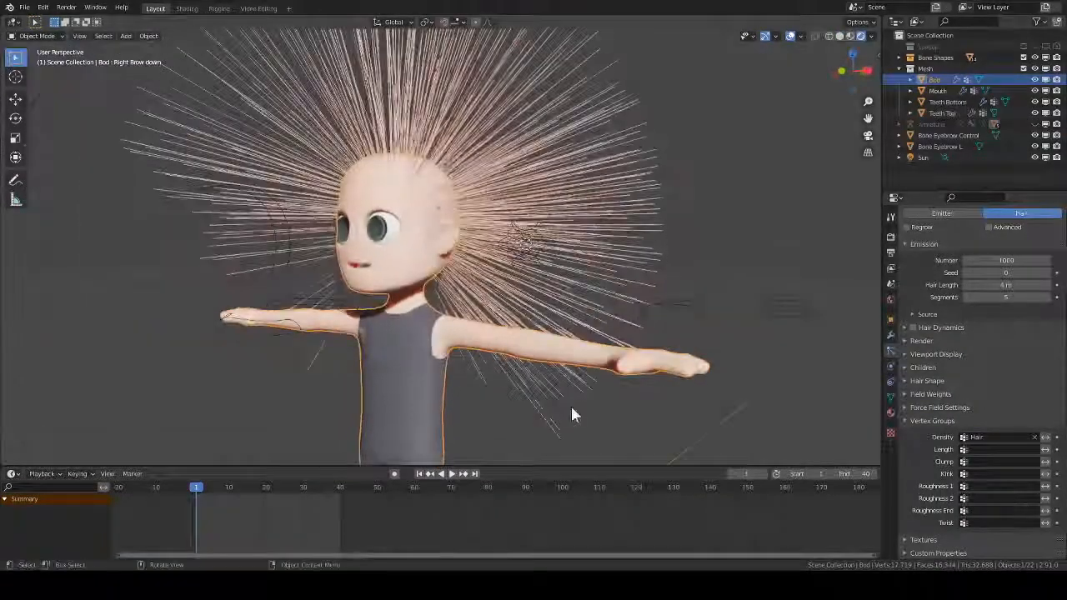
- Add a third material slot to the Bod mesh with a new material named Hair
left_click(890, 412)
scroll(972, 282, "up", 4)
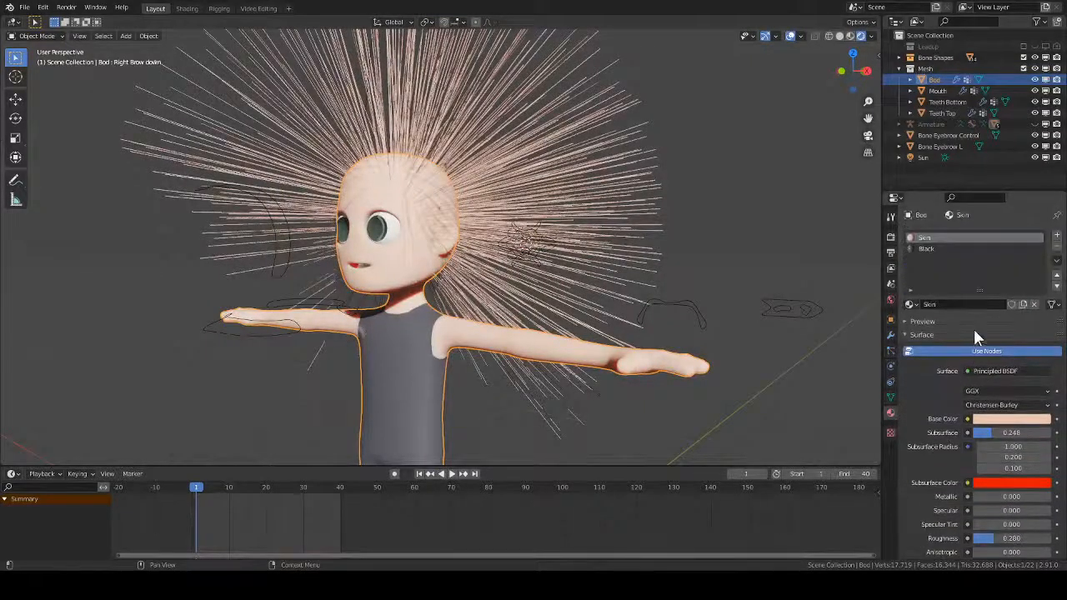
left_click(1057, 236)
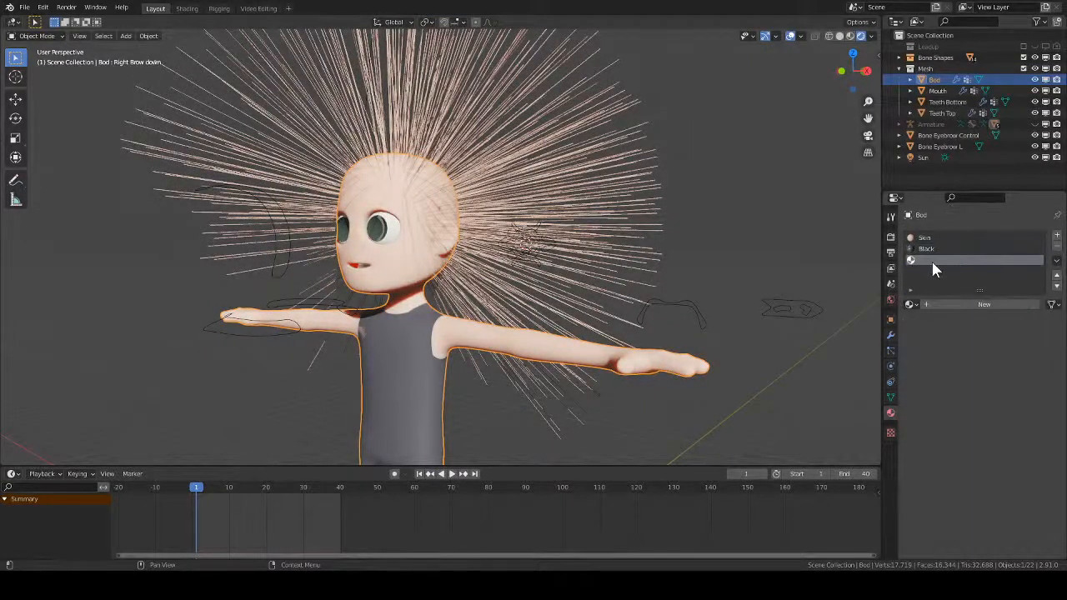
left_click(967, 305)
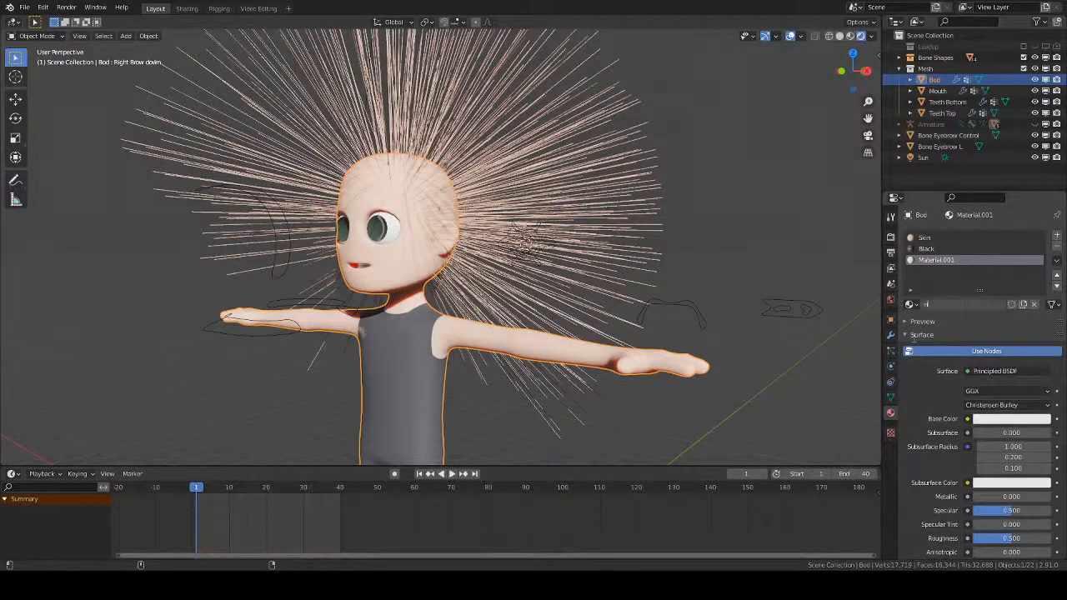
type("Hair")
key("Return")
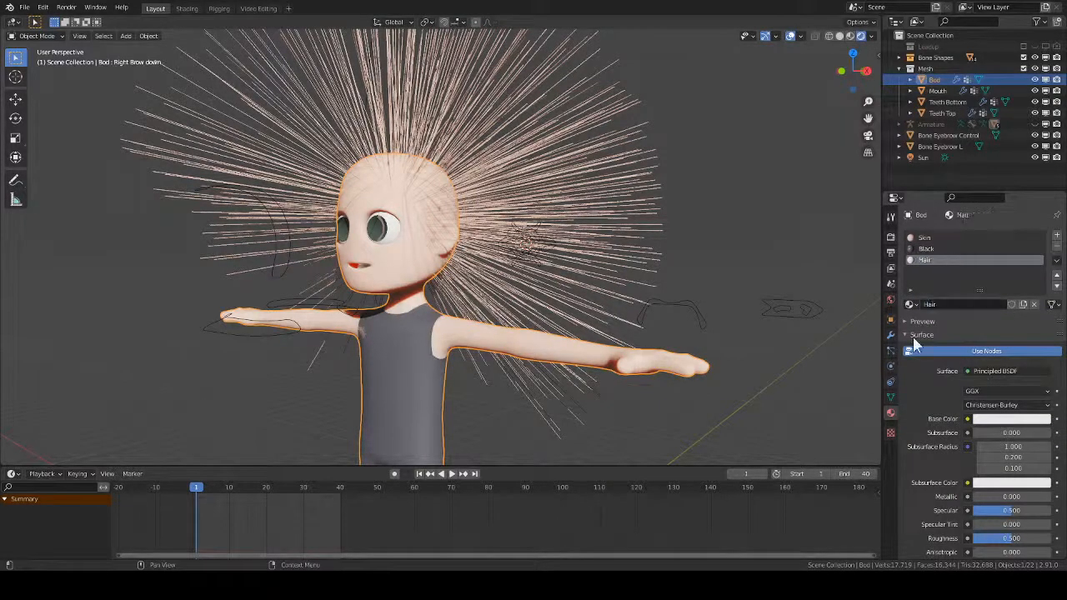
- Give the Hair material a Glossy BSDF surface in dark brown, with hue 0.058, saturation 0.600 and value 0.293
left_click(991, 371)
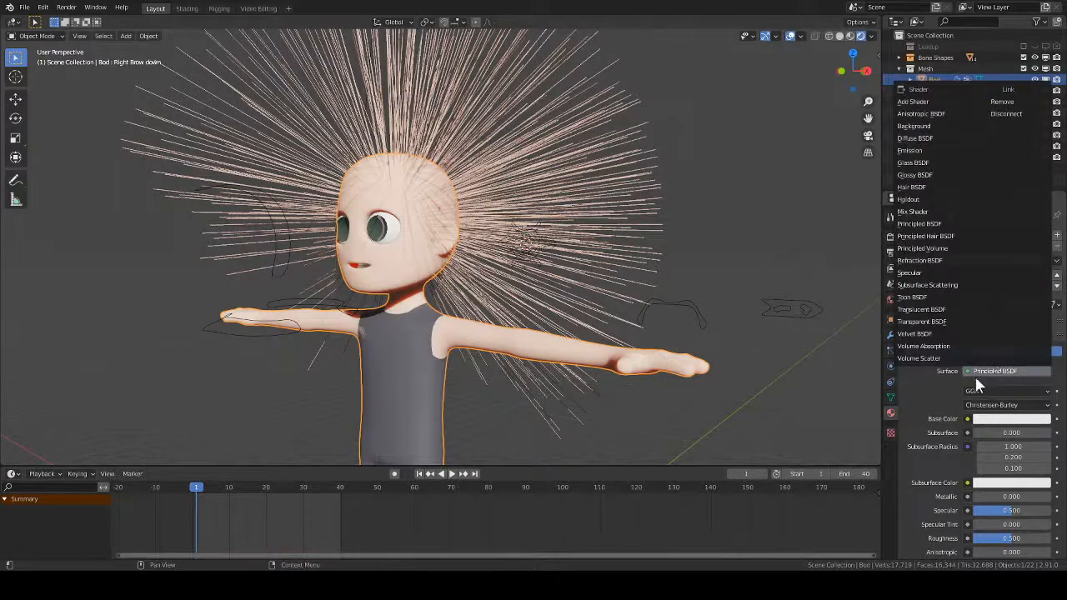
left_click(930, 177)
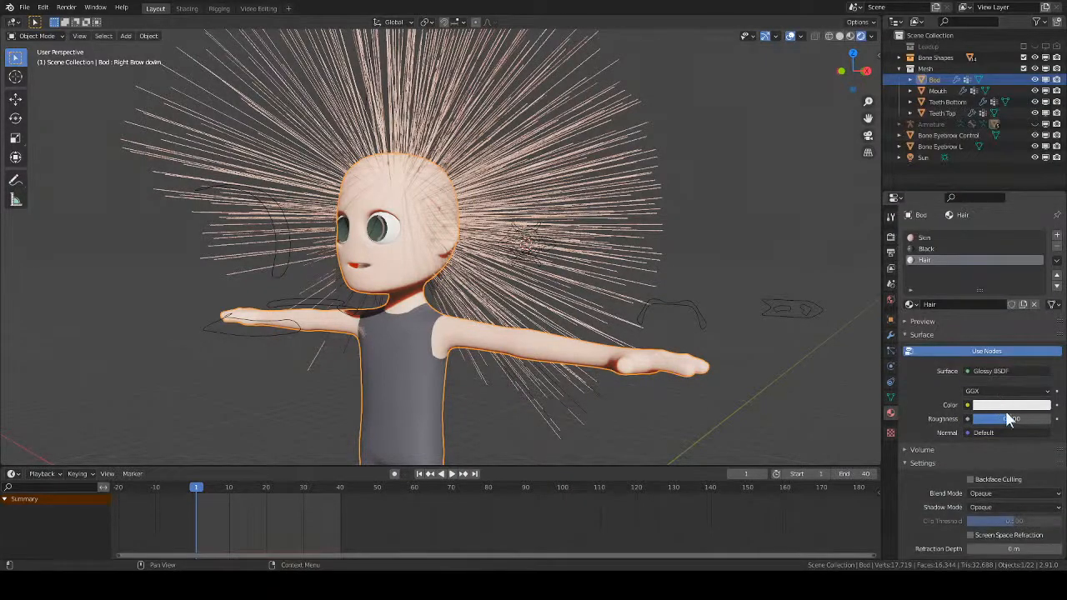
left_click(1010, 405)
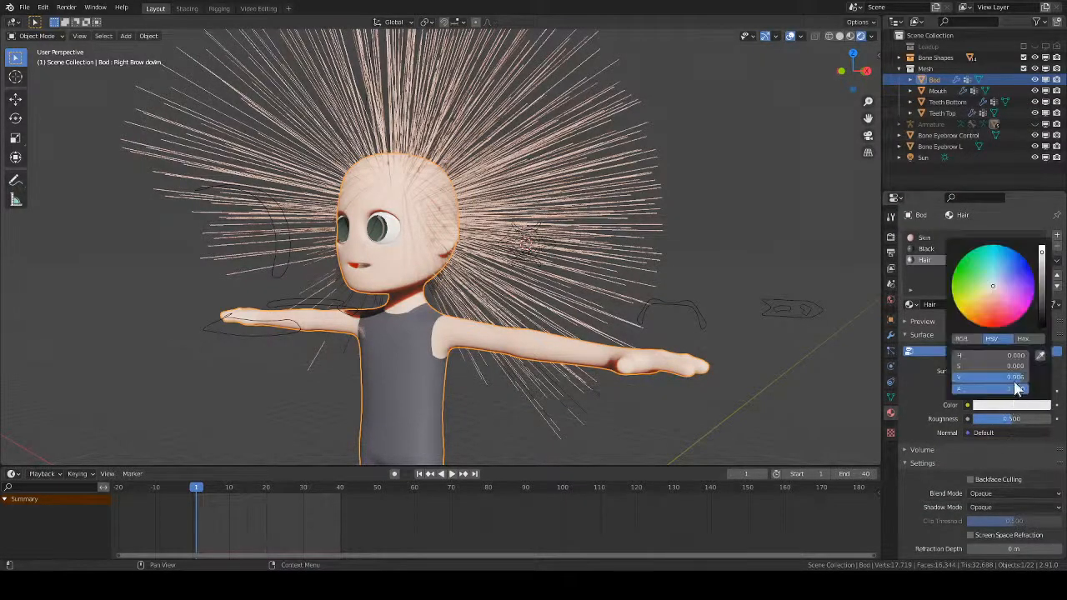
left_click_drag(995, 291, 984, 309)
left_click_drag(1044, 271, 1041, 309)
key("ctrl+Tab")
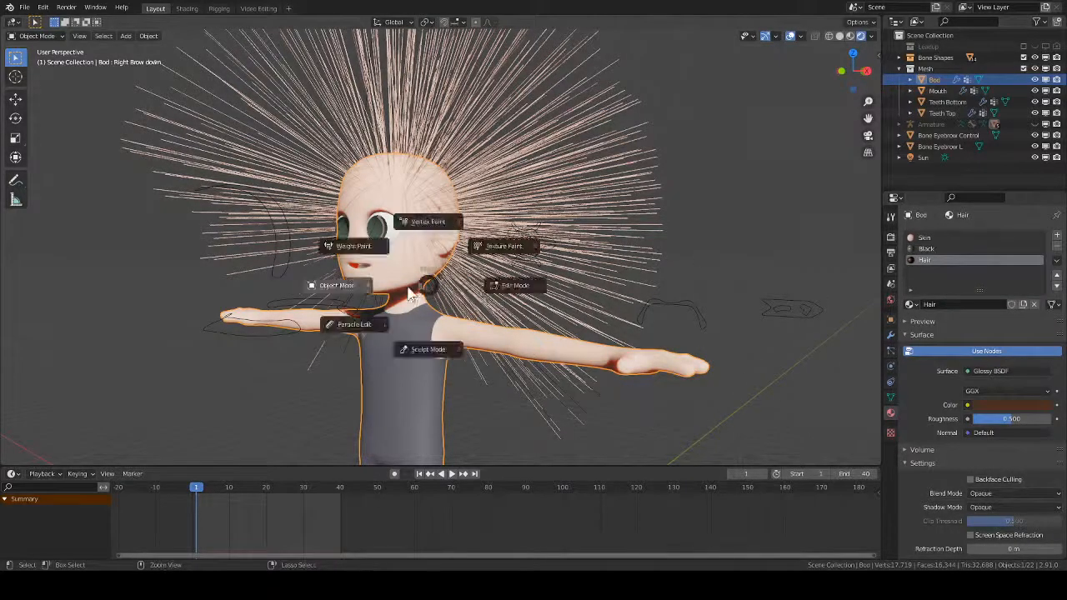
left_click(425, 284)
left_click(419, 287)
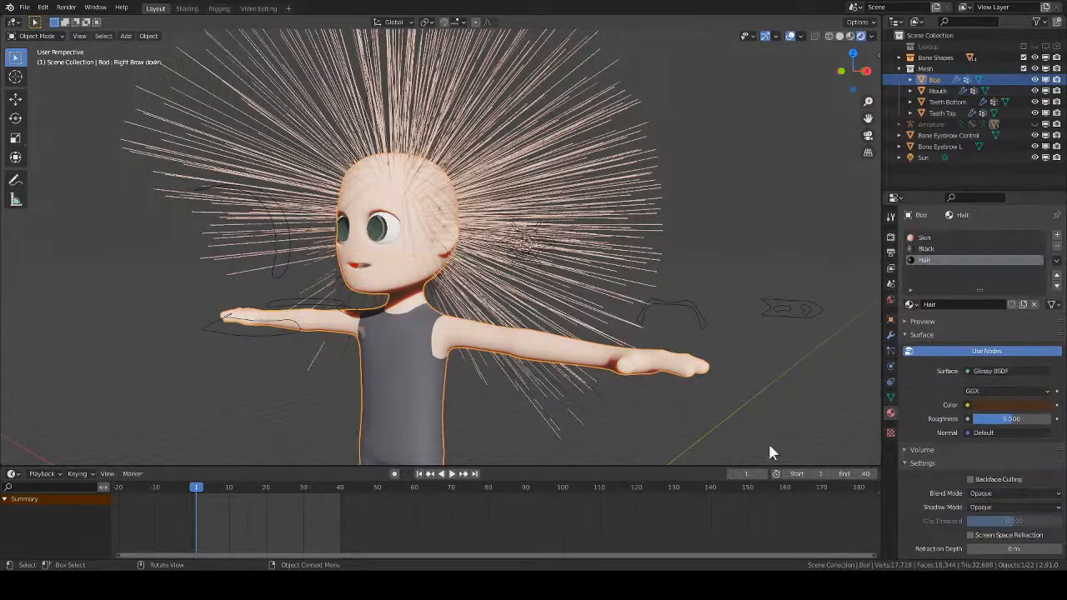
- Darken the Hair material's glossy colour to a nearly black brown
scroll(992, 478, "down", 3)
scroll(994, 400, "up", 2)
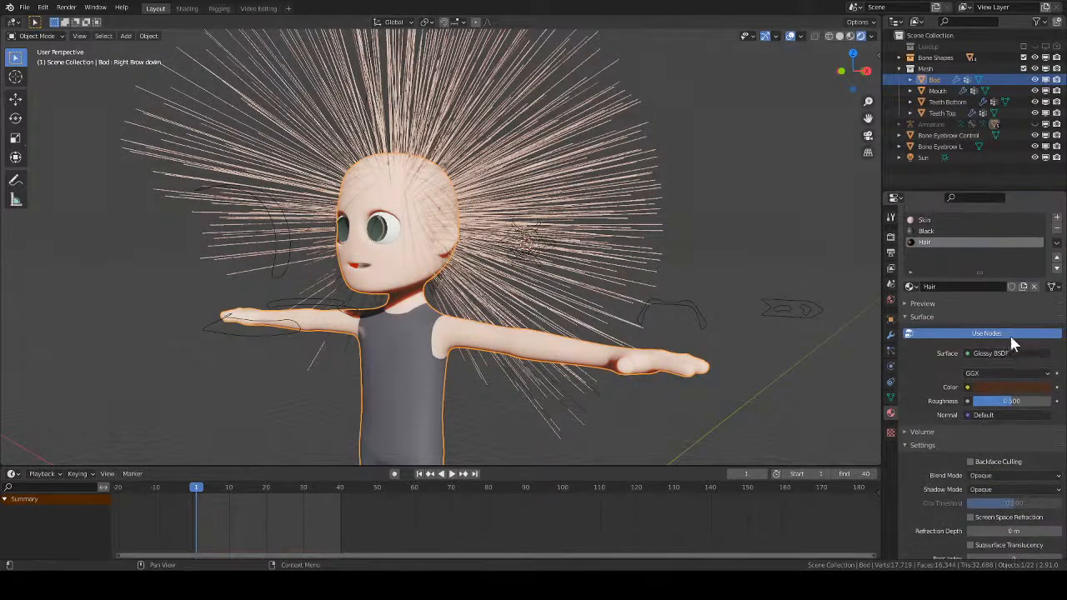
left_click(1012, 387)
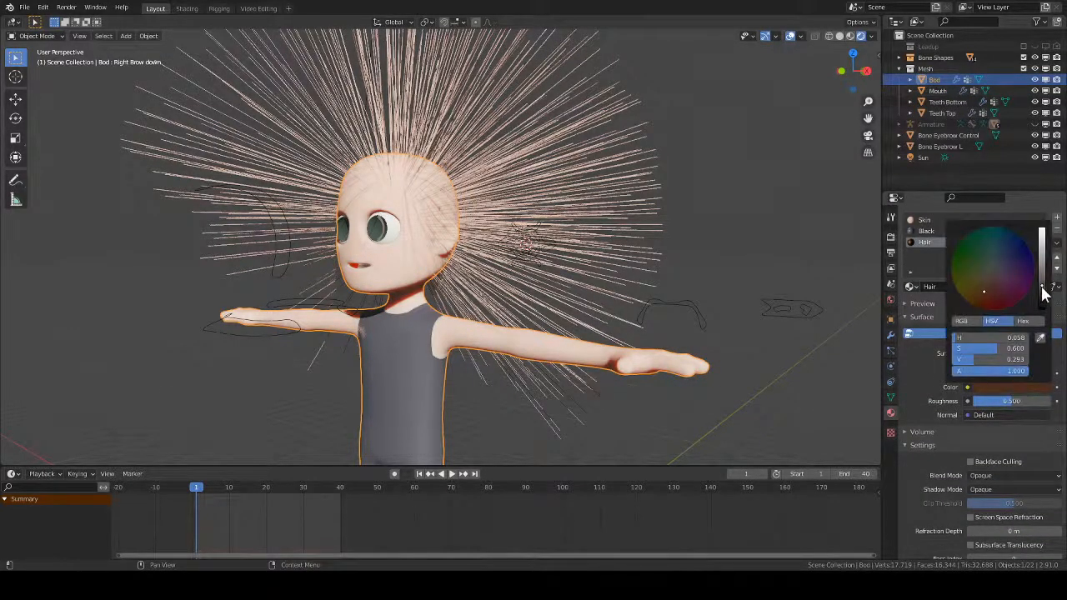
left_click_drag(1044, 291, 1042, 300)
left_click(995, 273)
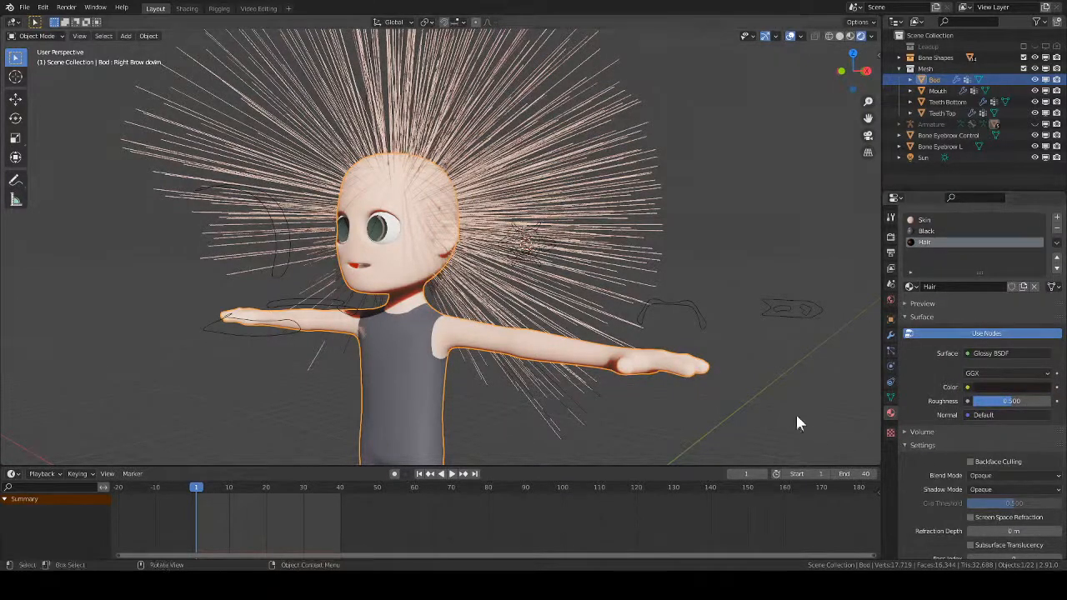
- Show the Bod mesh's hair particle settings and collapse the Vertex Groups section
left_click(890, 399)
left_click(890, 350)
scroll(915, 363, "down", 8)
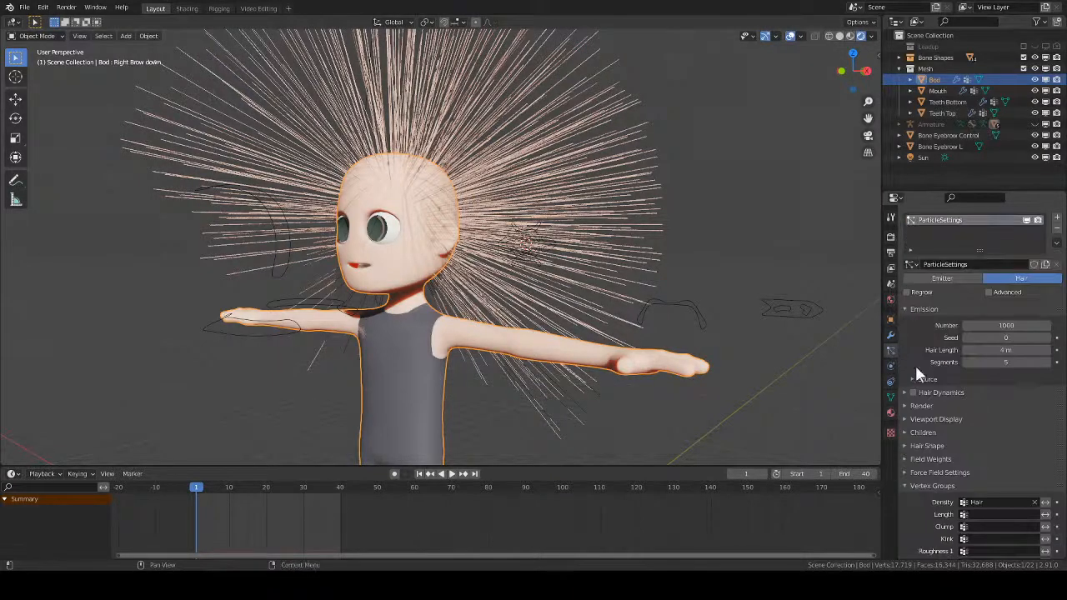
scroll(927, 431, "up", 2)
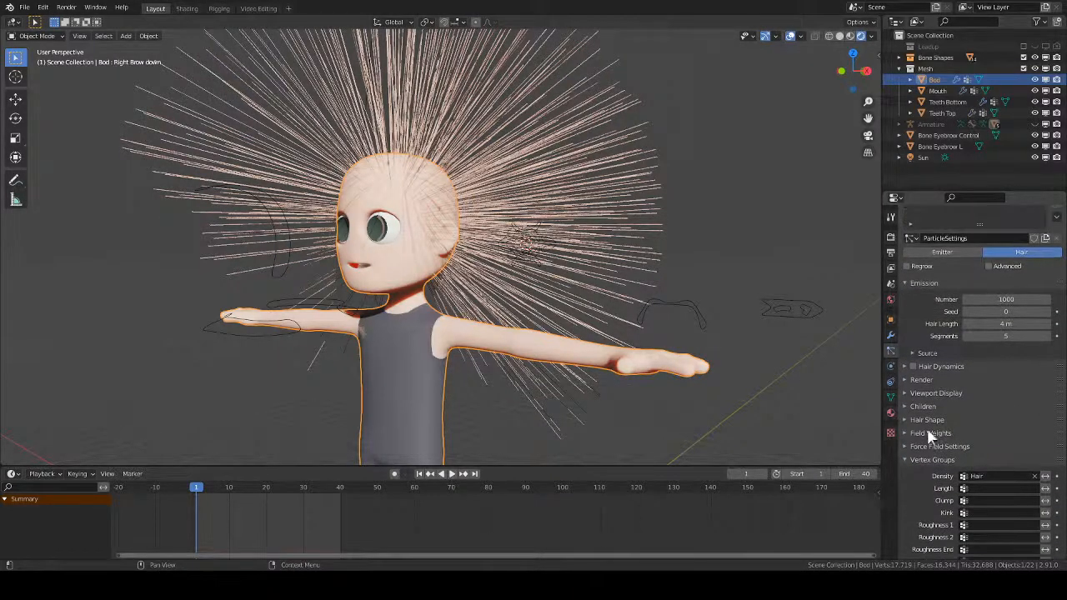
left_click(912, 461)
left_click(919, 463)
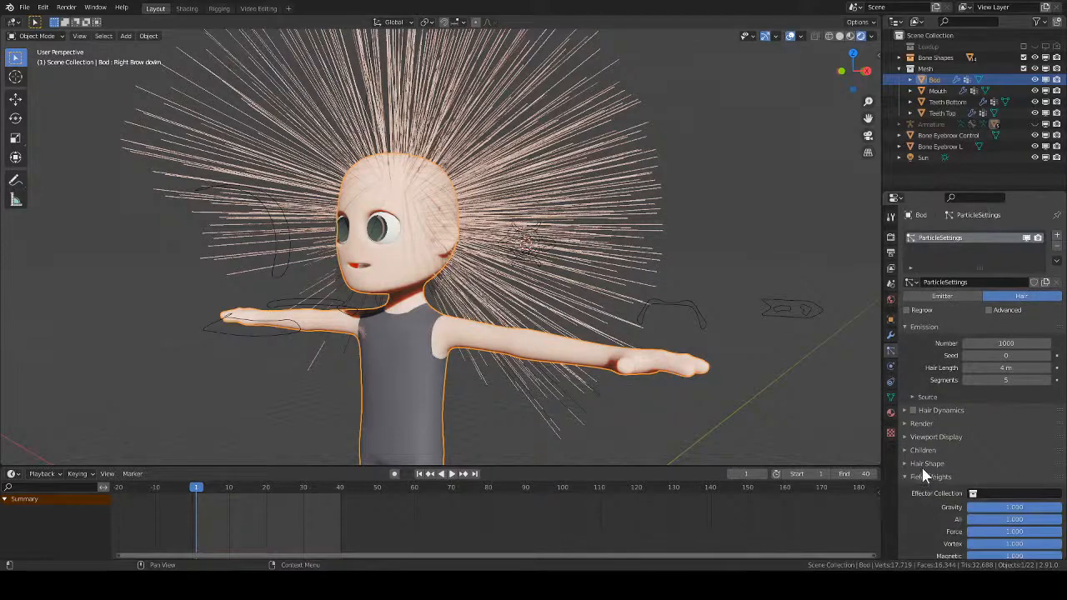
scroll(1014, 404, "down", 1)
scroll(1014, 404, "down", 2)
left_click(910, 393)
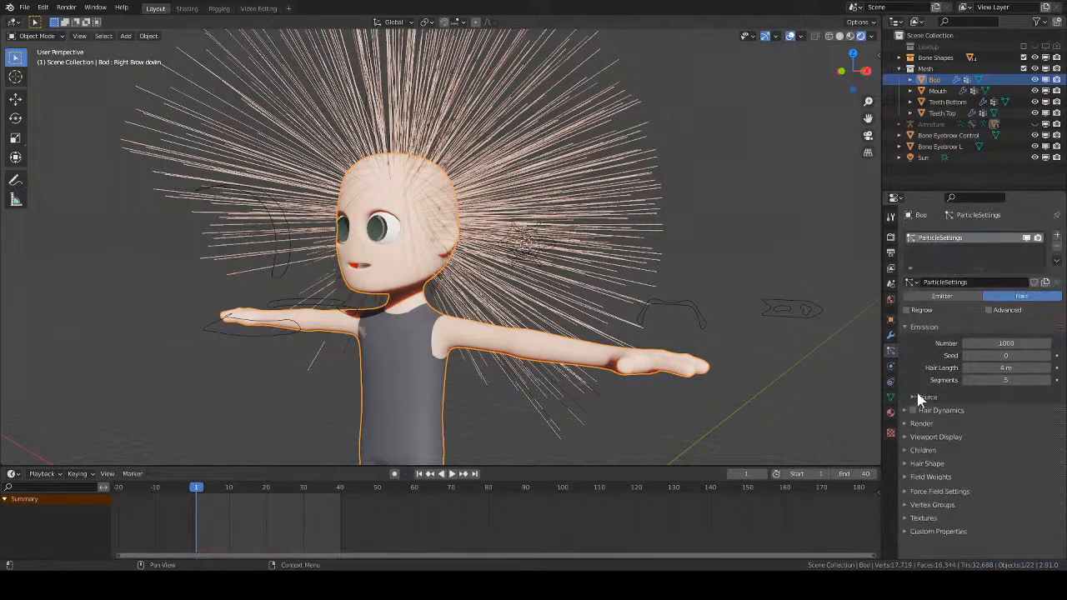
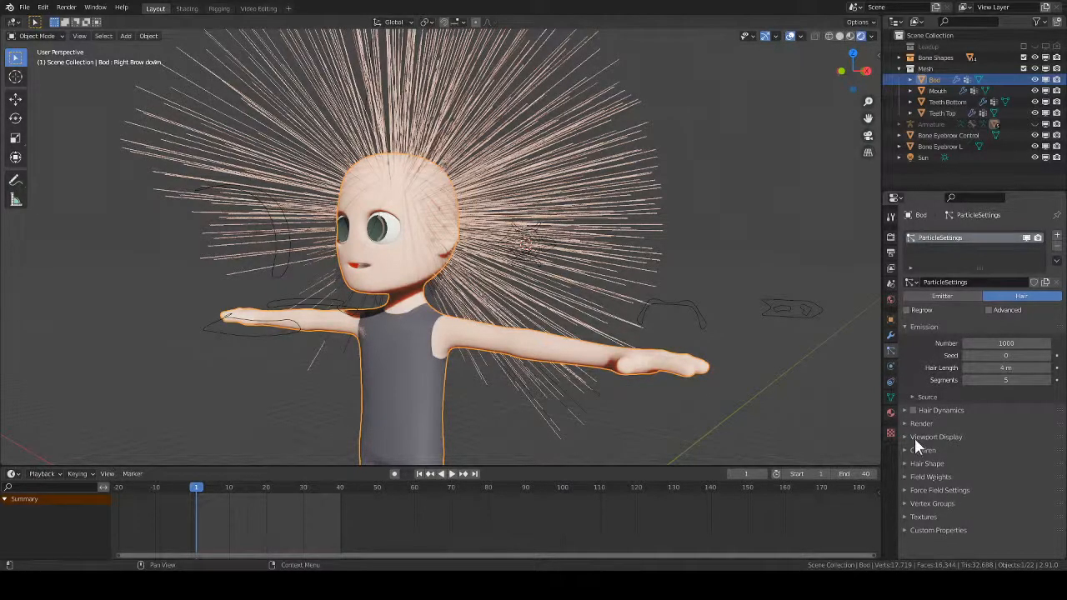
- Set the hair particles' render material to Hair
left_click(944, 423)
left_click(998, 454)
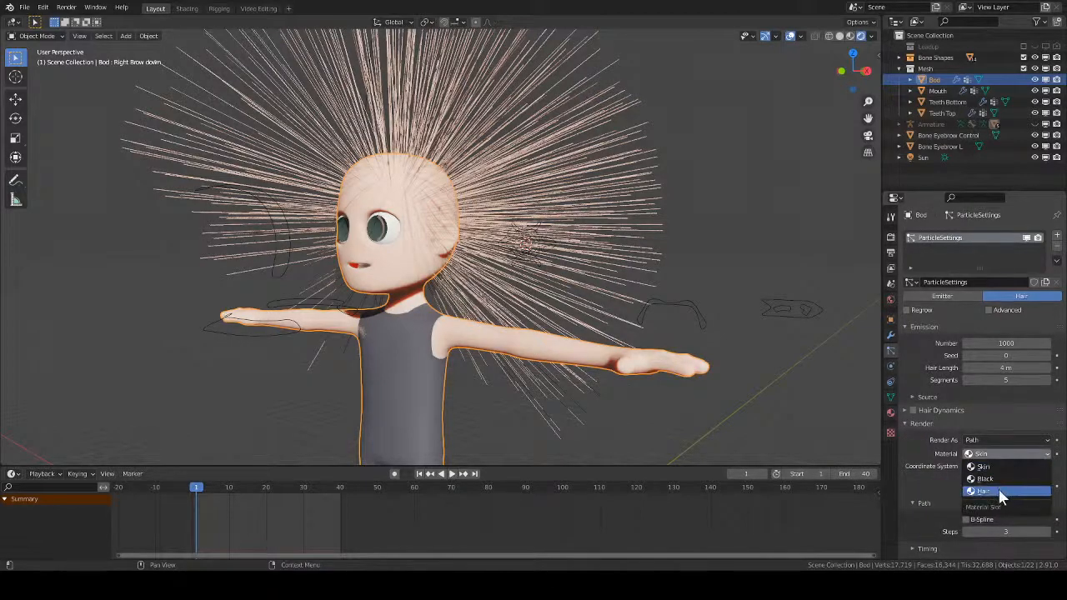
left_click(999, 492)
middle_click_drag(580, 310, 628, 313)
left_click(906, 423)
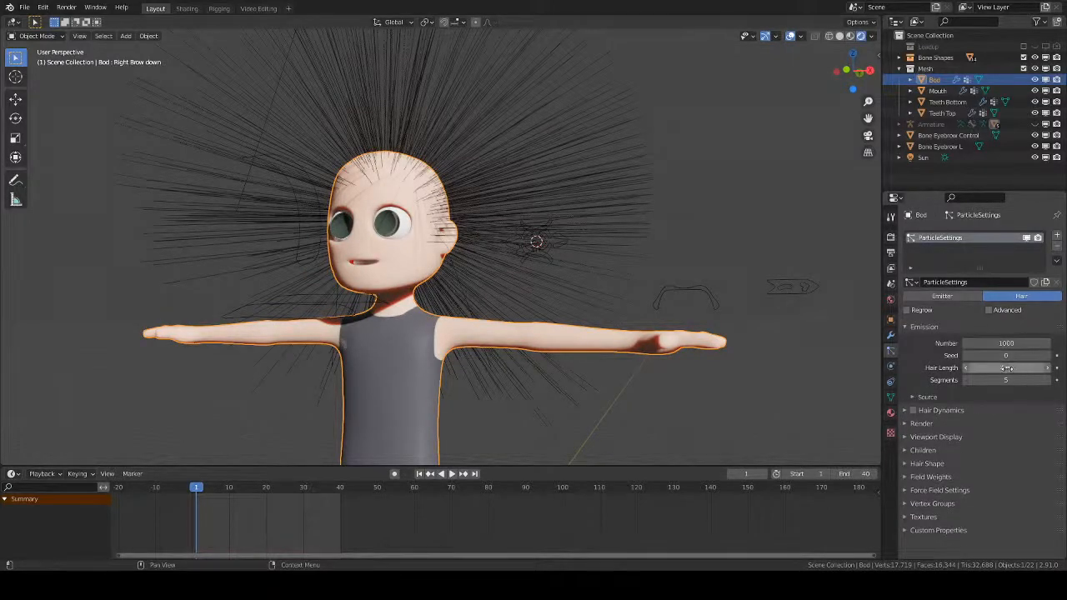
- Thicken the hair with child particles, trying Simple before choosing Interpolated
left_click(917, 449)
left_click(983, 466)
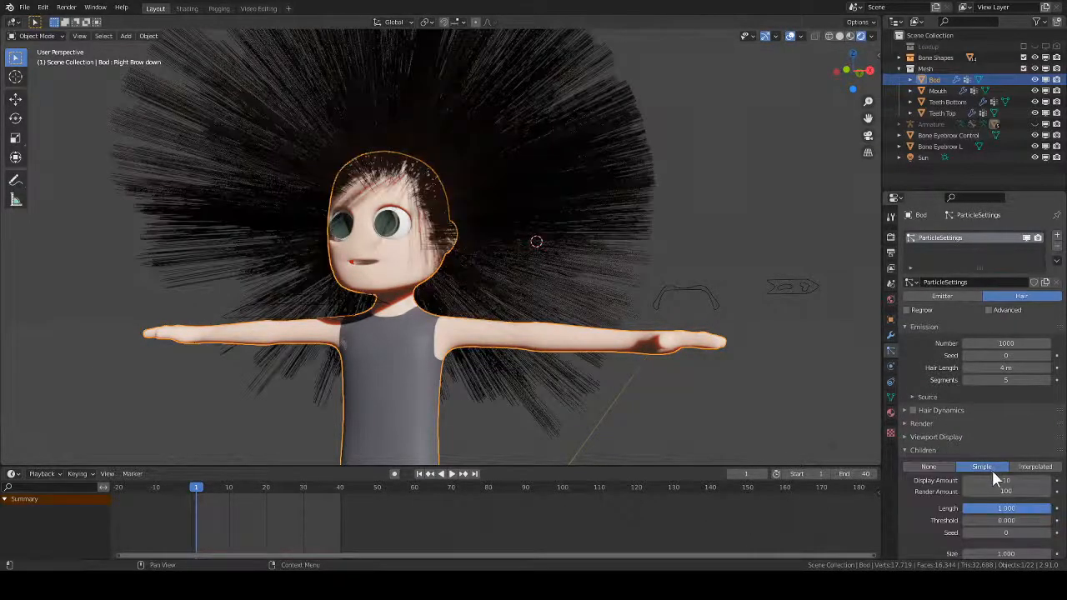
middle_click_drag(877, 445, 821, 421)
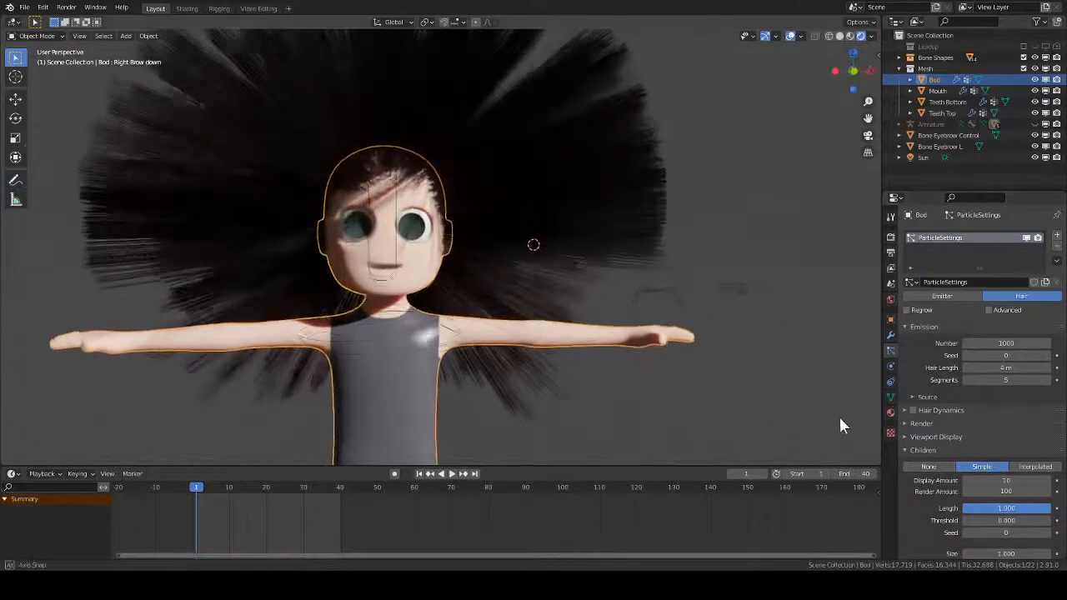
left_click(1031, 469)
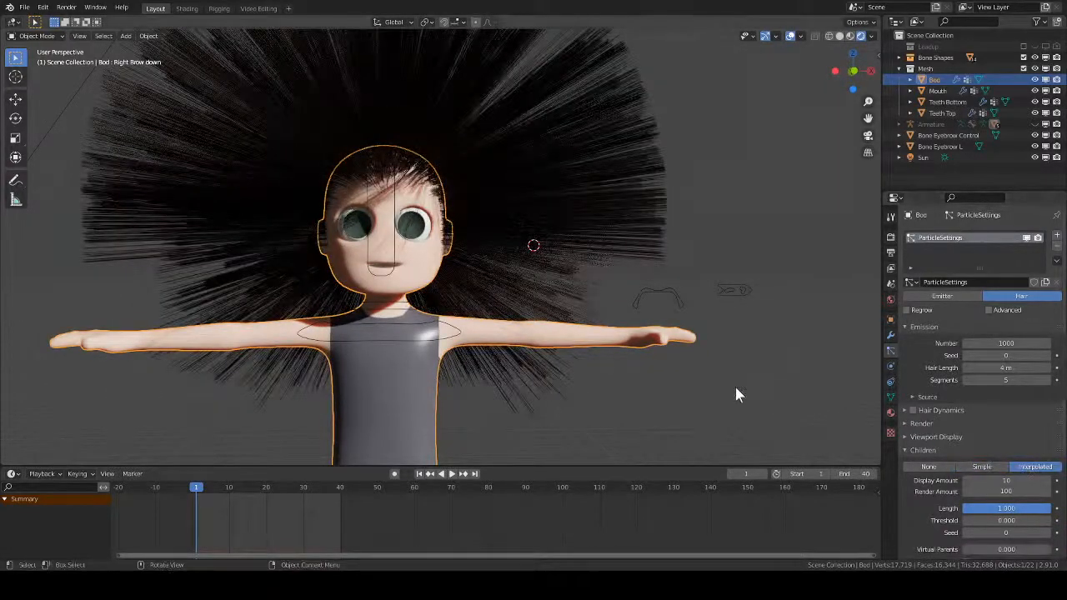
middle_click_drag(734, 384, 729, 419)
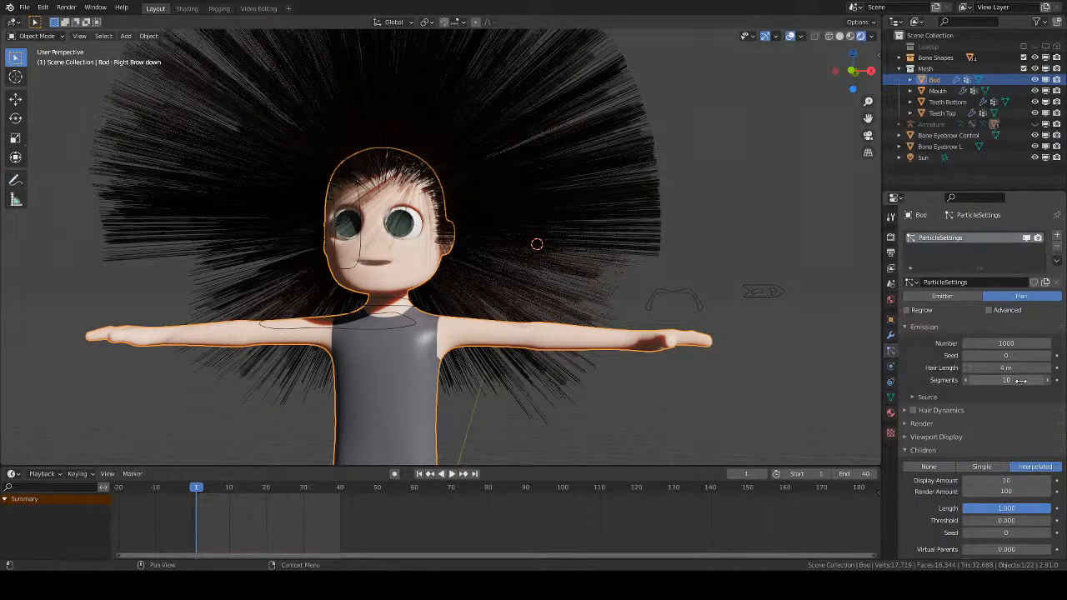
- Set the hair particles to 11 segments and a hair length of 0.5 m
left_click_drag(1020, 380, 1026, 380)
left_click_drag(1008, 368, 821, 398)
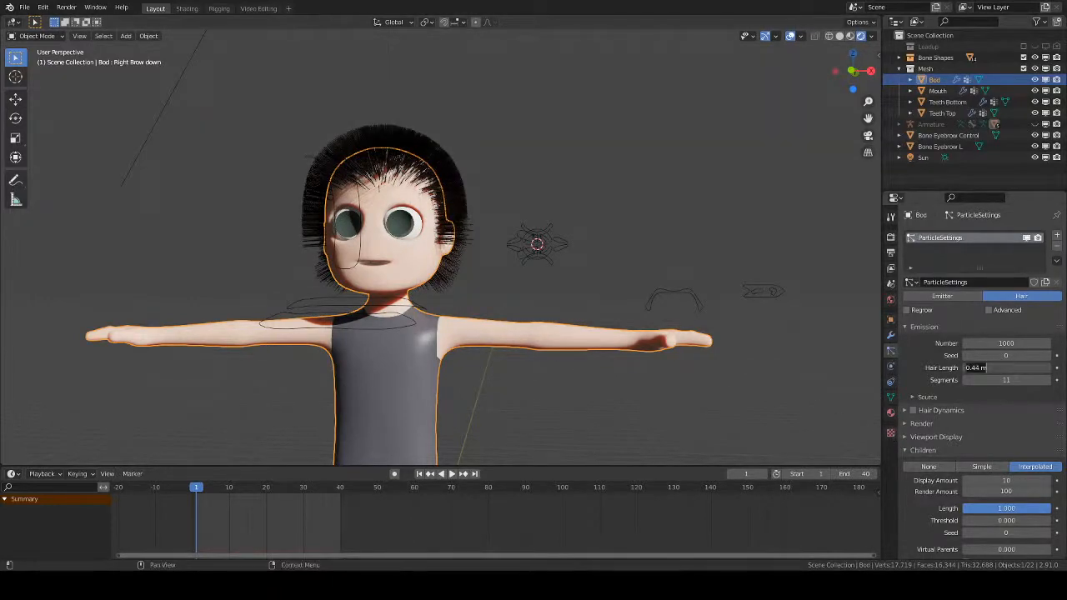
type("0.5")
key("Return")
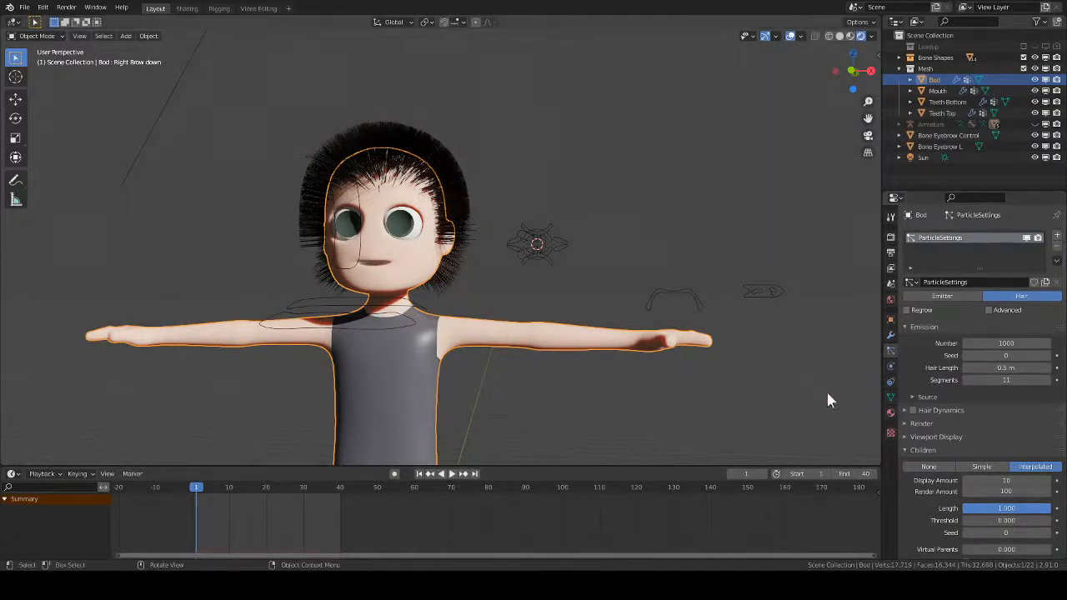
- Inspect the short hair on the whole character from the front and at an angle
middle_click_drag(524, 268, 623, 287)
key("KP_1")
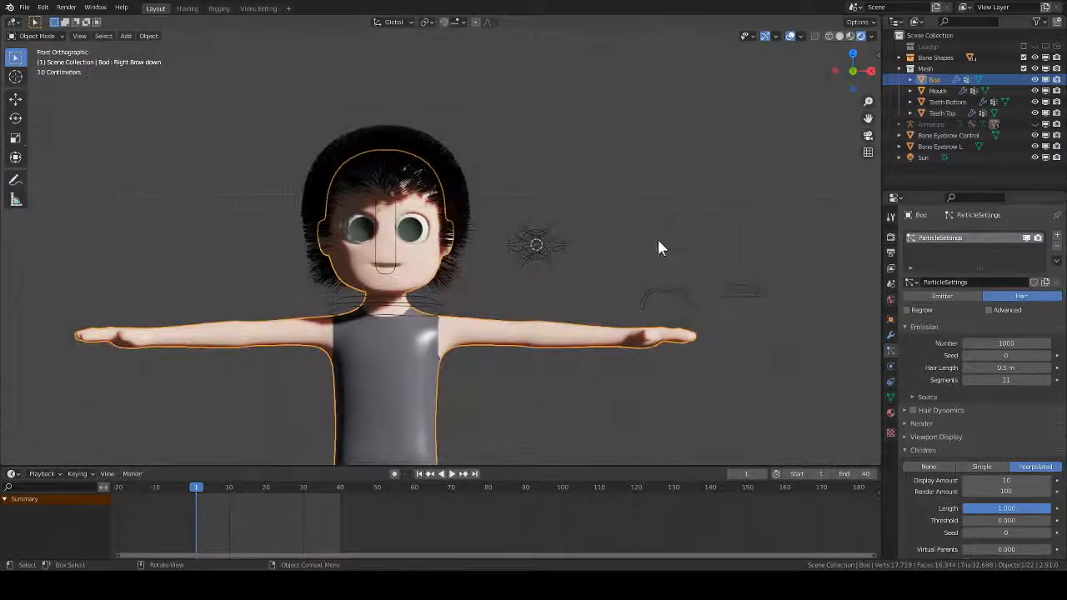
middle_click_drag(658, 244, 588, 381, "ctrl")
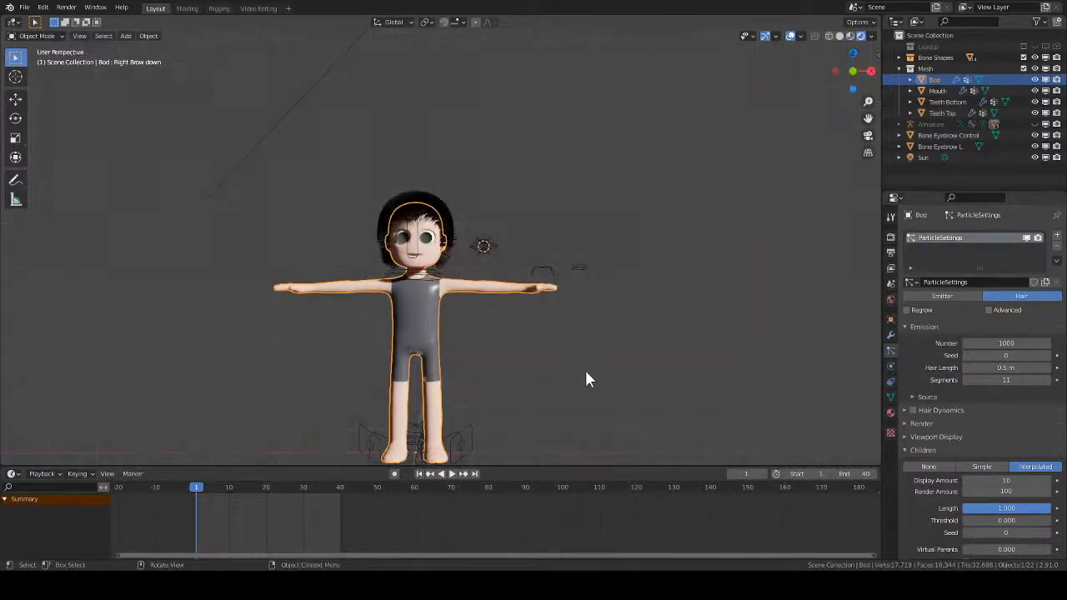
key("KP_1")
scroll(504, 358, "down", 4, "shift")
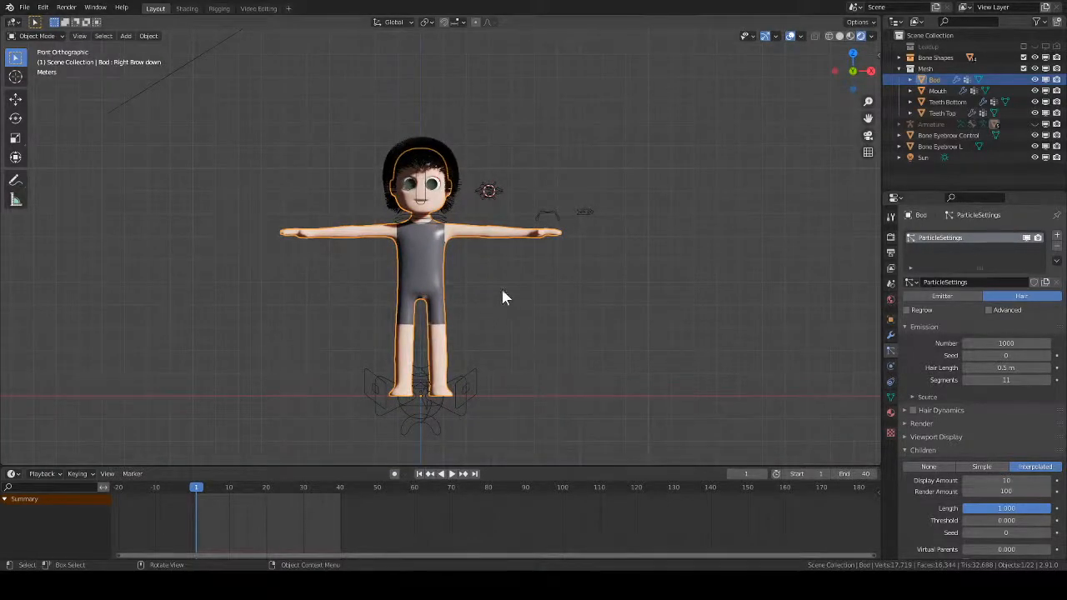
scroll(503, 293, "up", 4)
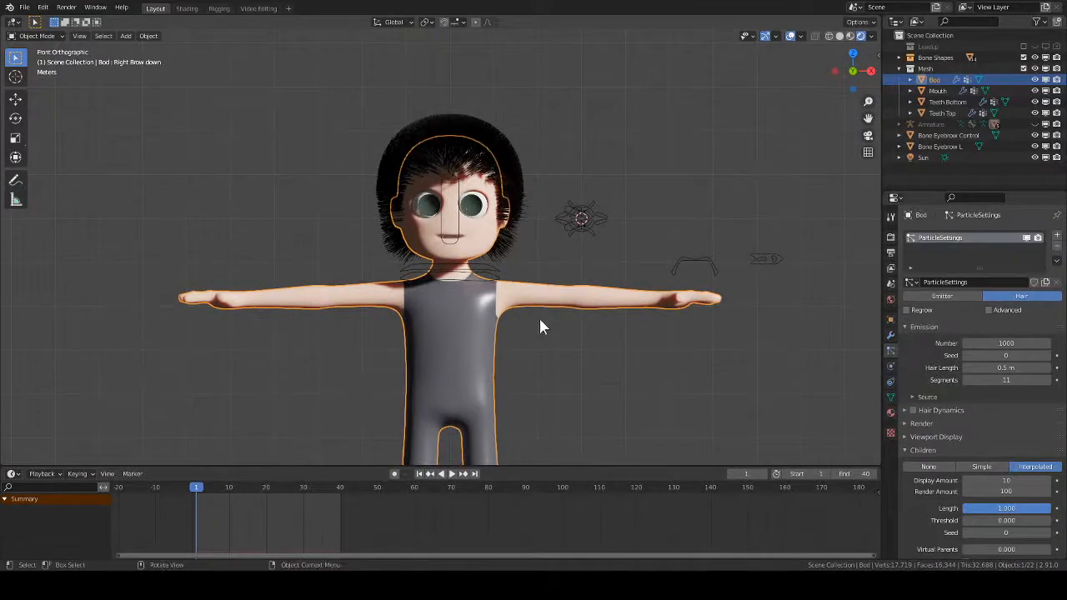
middle_click_drag(538, 327, 509, 305)
- Enable Hair Dynamics with the timeline at frame 0 and play the animation to test the hair's movement
key("space")
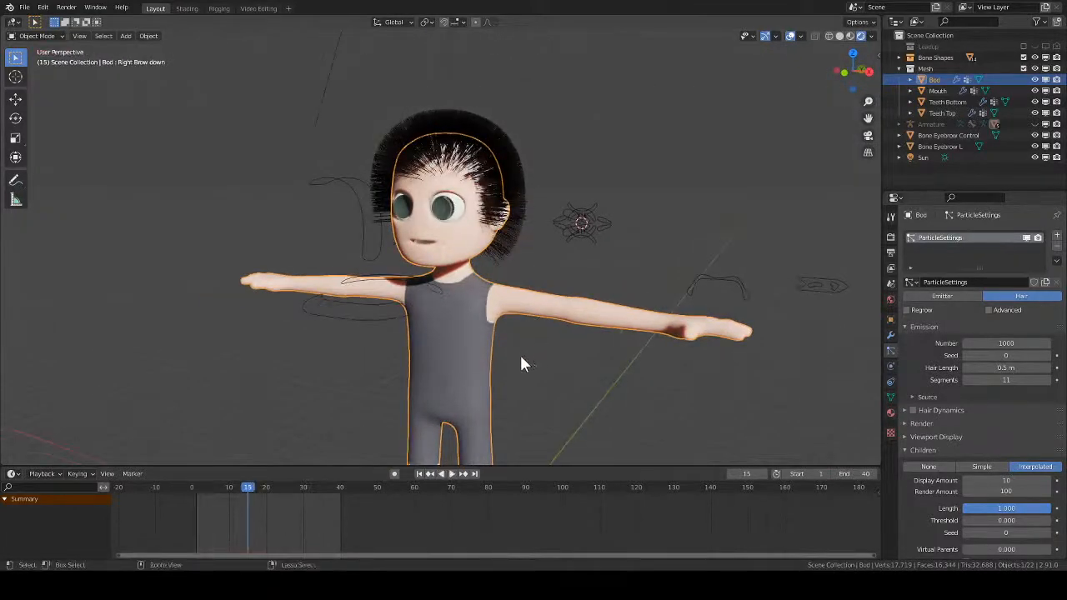
key("space")
left_click_drag(248, 486, 192, 486)
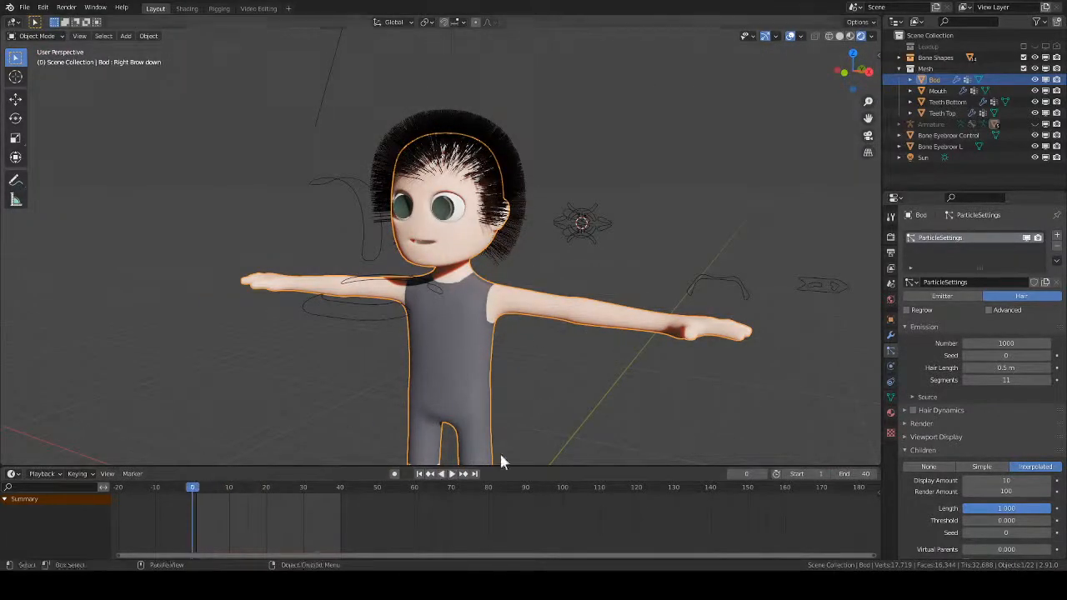
left_click(912, 410)
key("space")
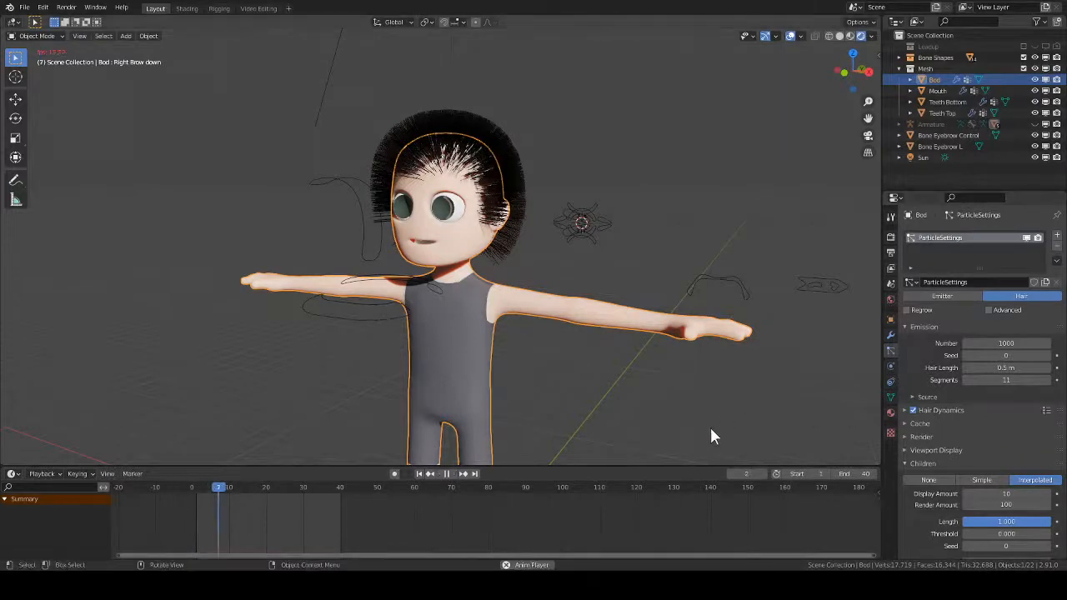
key("space")
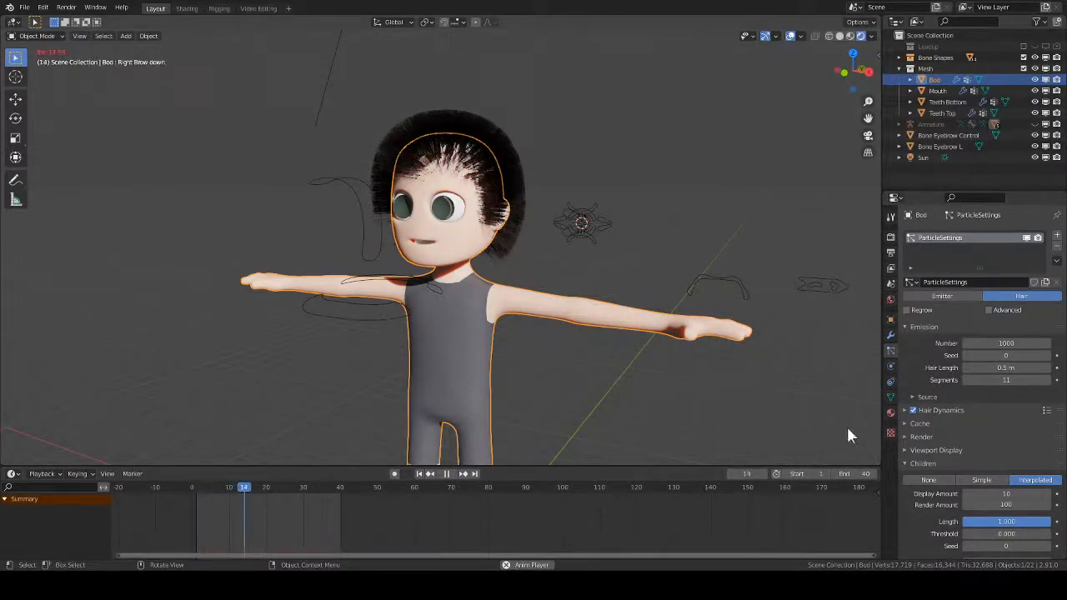
- Expand the hair dynamics' Structure and Volume settings, set Damping to 0, and replay the animation from the start
left_click(904, 410)
scroll(993, 461, "down", 1)
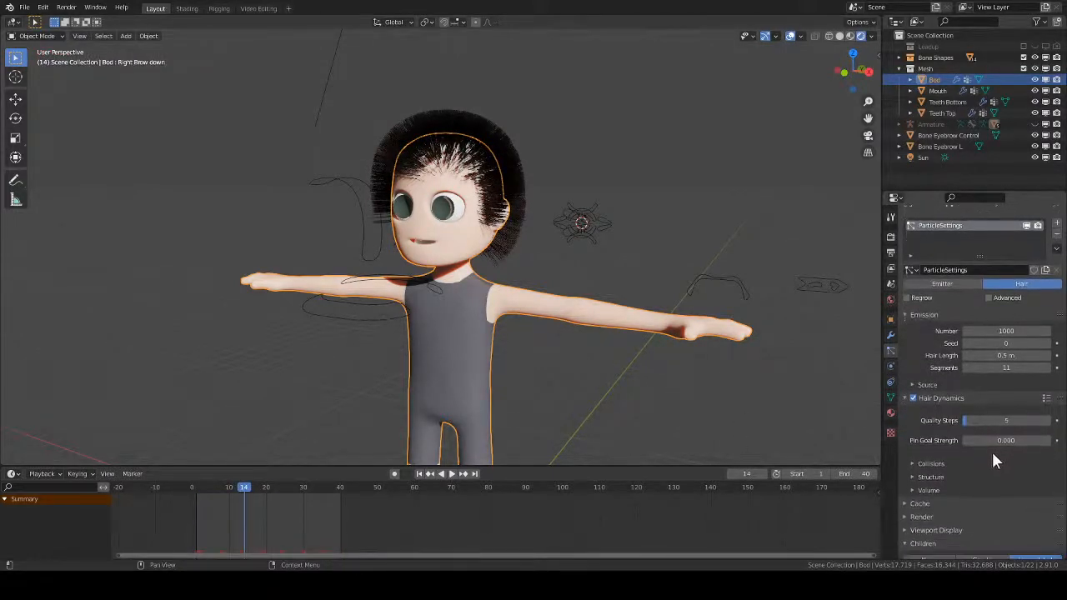
left_click(928, 463)
left_click(925, 463)
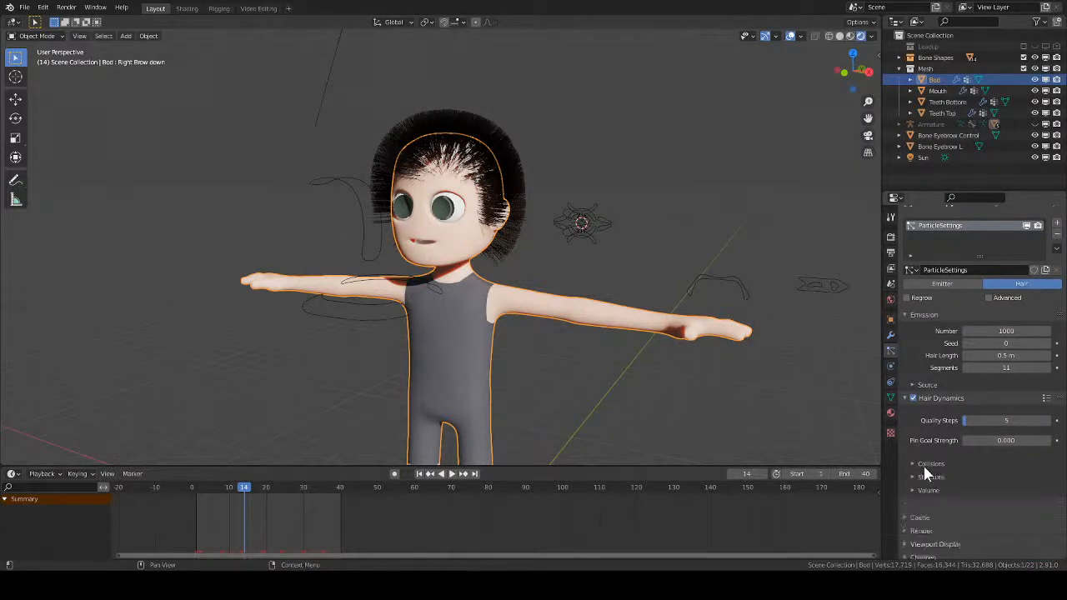
left_click(932, 476)
scroll(1000, 467, "down", 3)
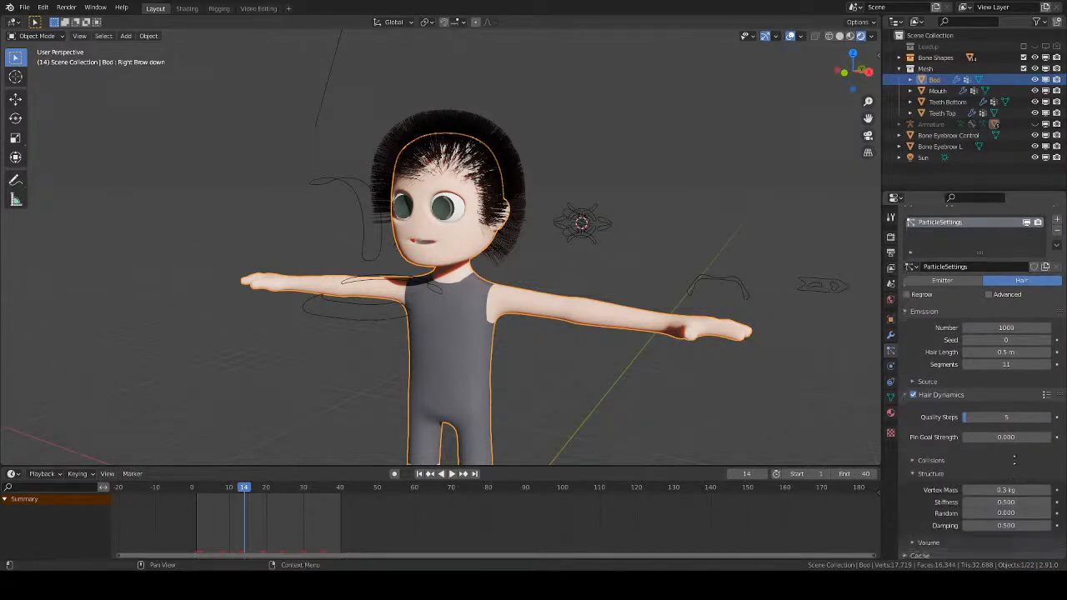
left_click(926, 504)
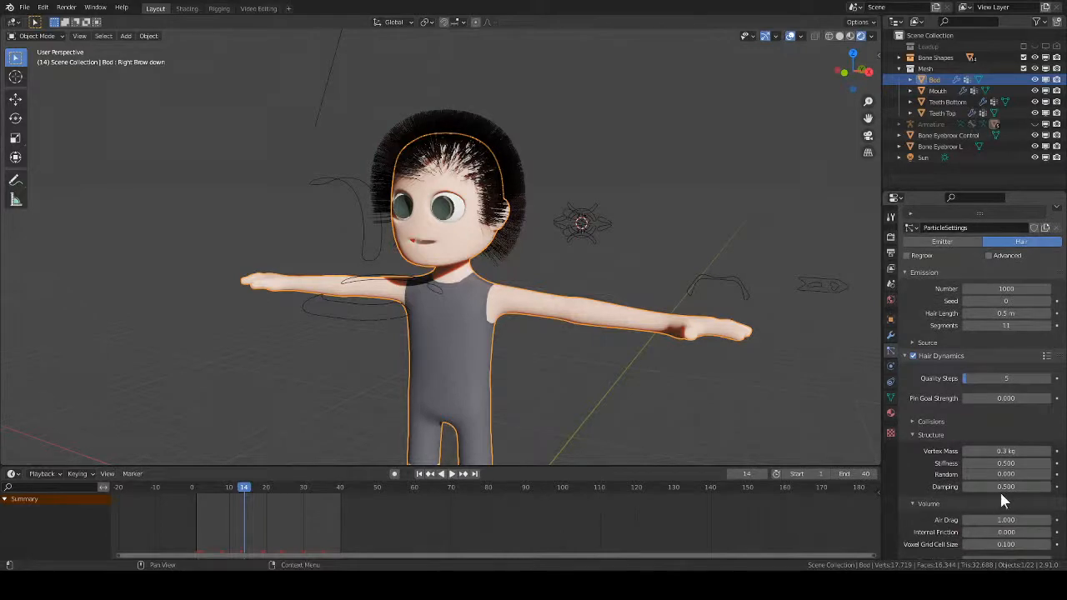
left_click_drag(996, 490, 794, 473)
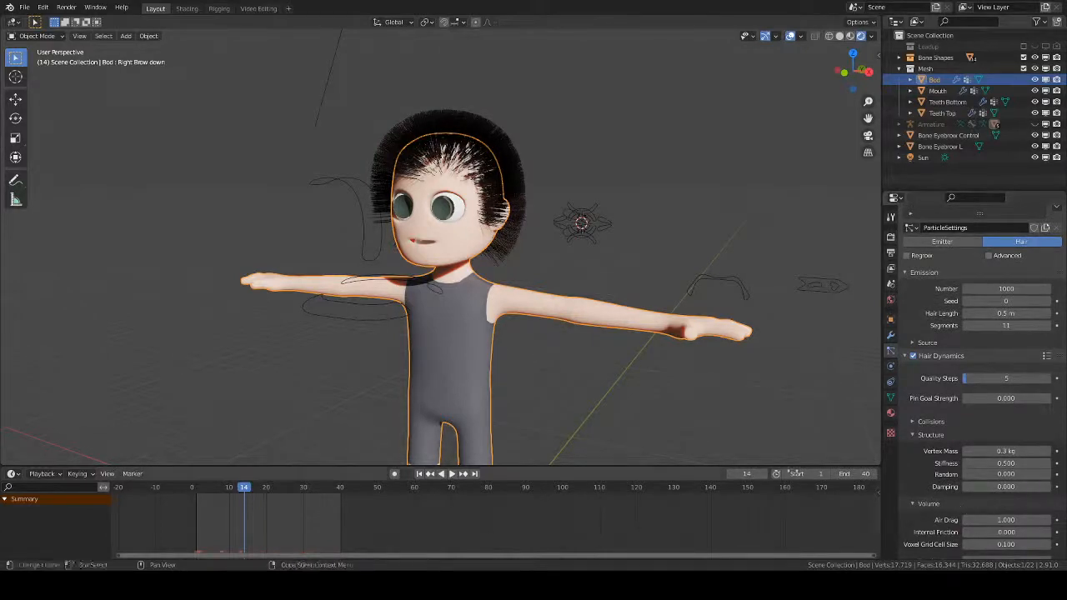
left_click(421, 473)
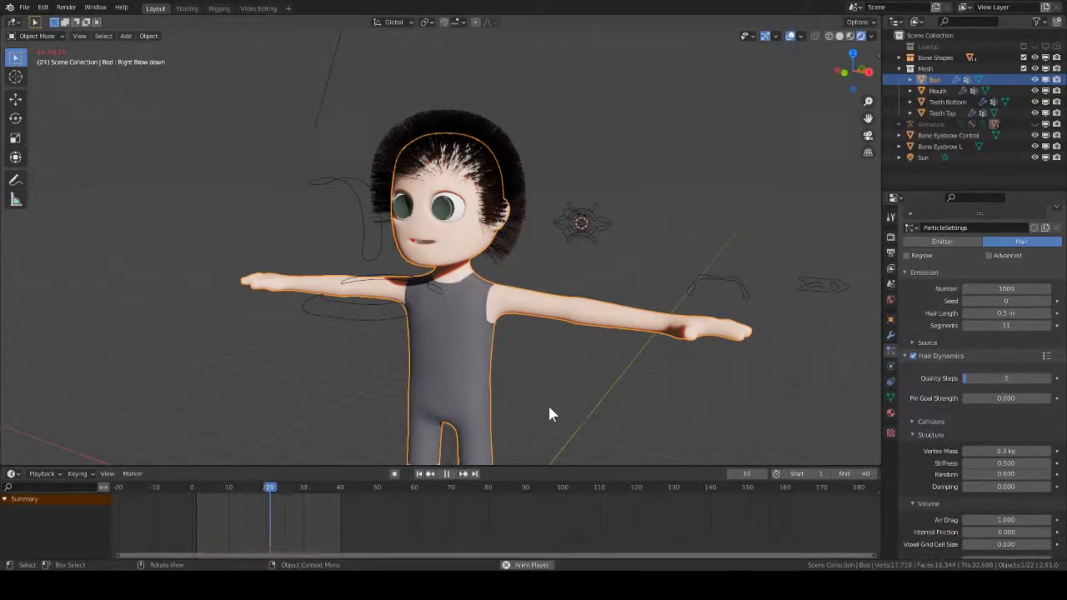
key("space")
- Extend the scene's end frame to 150, play the hair simulation, and return the timeline to frame 11
left_click(846, 473)
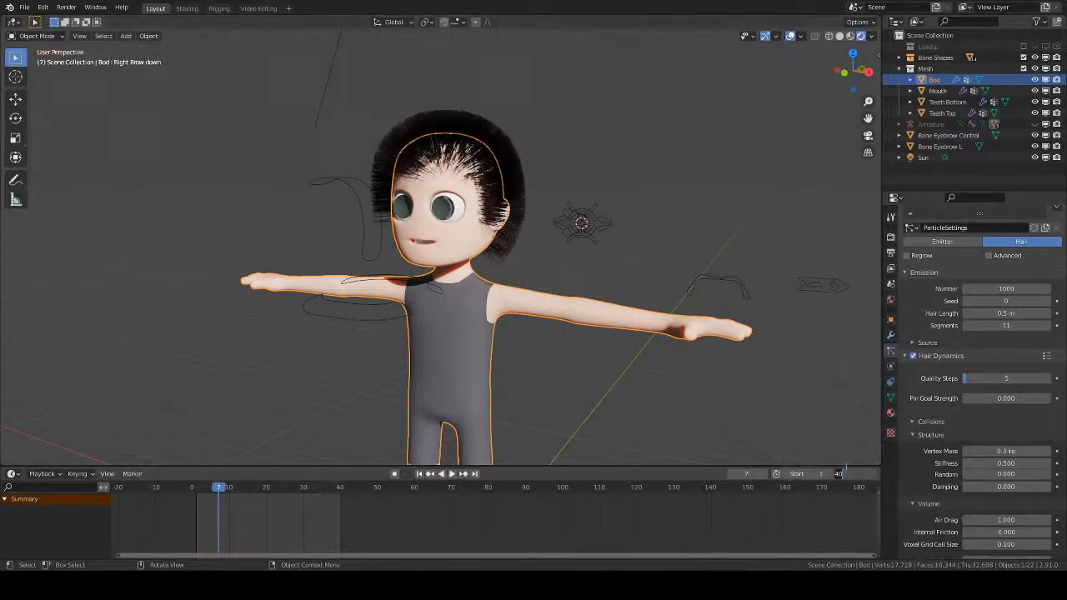
type("150")
key("Return")
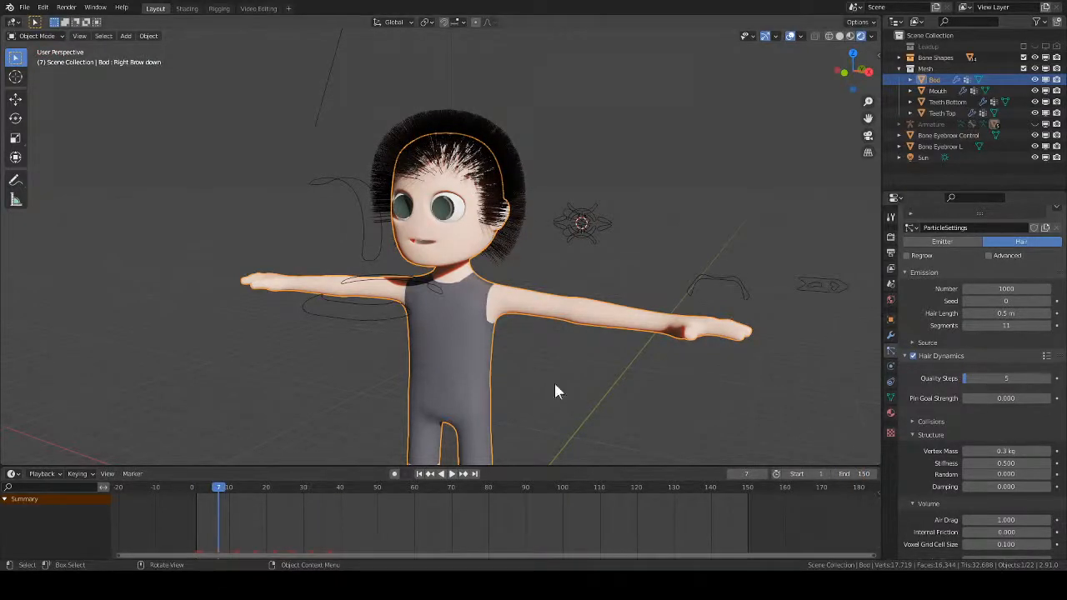
key("space")
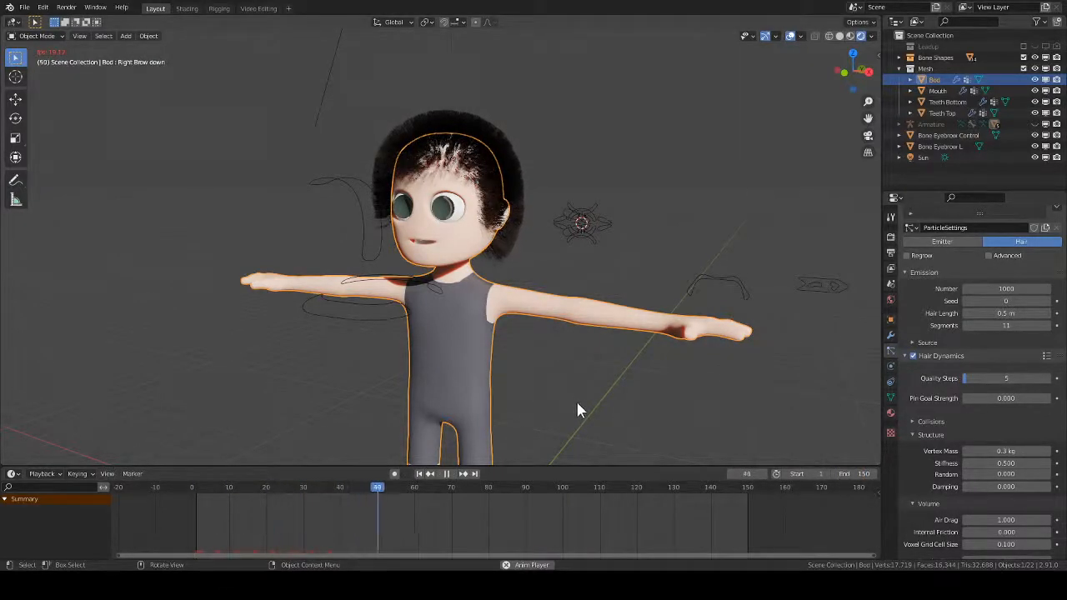
key("space")
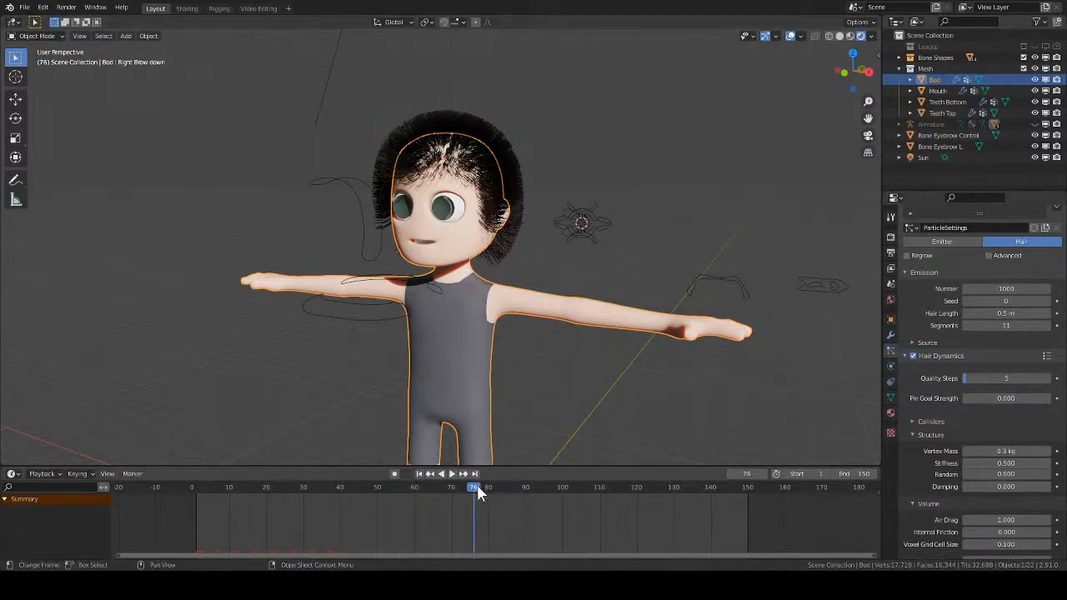
left_click_drag(330, 498, 232, 497)
key("space")
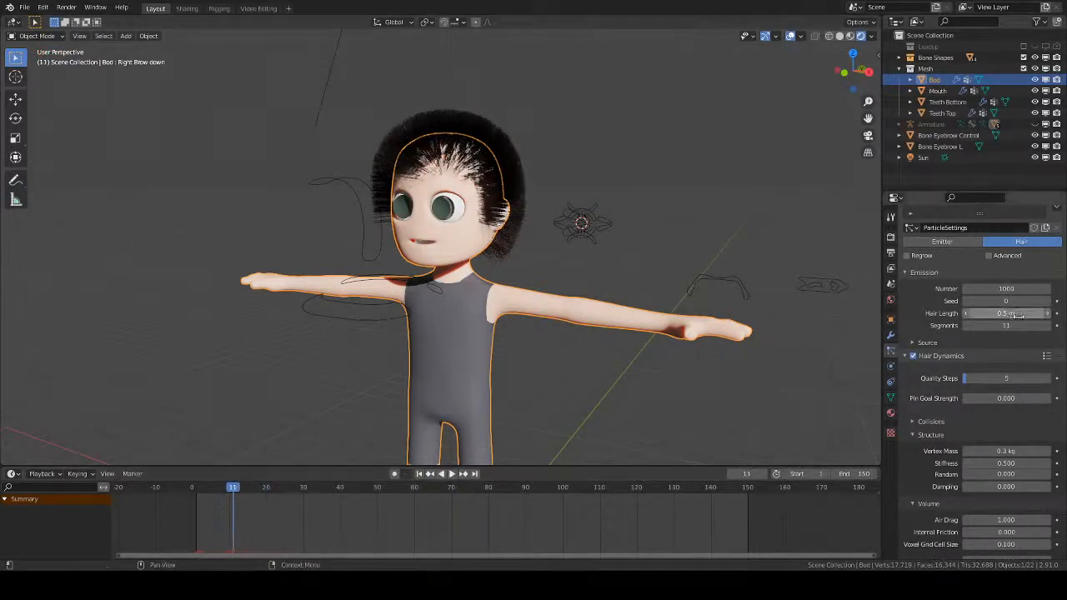
- Set the hair cache's simulation end frame to 150 and replay the simulation from the start, stopping at frame 107
middle_click_drag(1001, 441, 1003, 238)
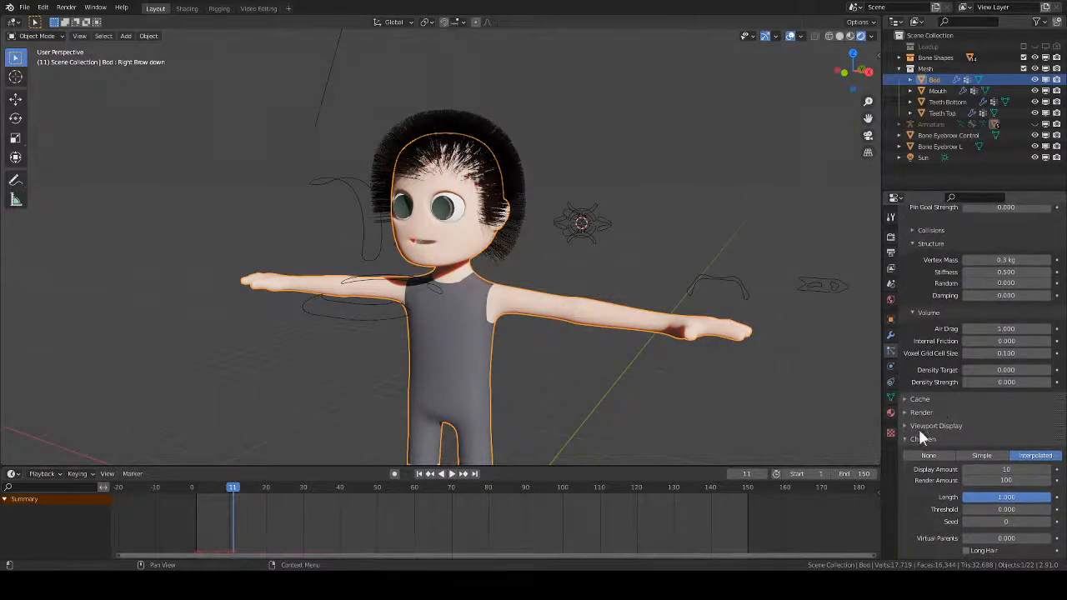
left_click(919, 398)
scroll(970, 399, "down", 5)
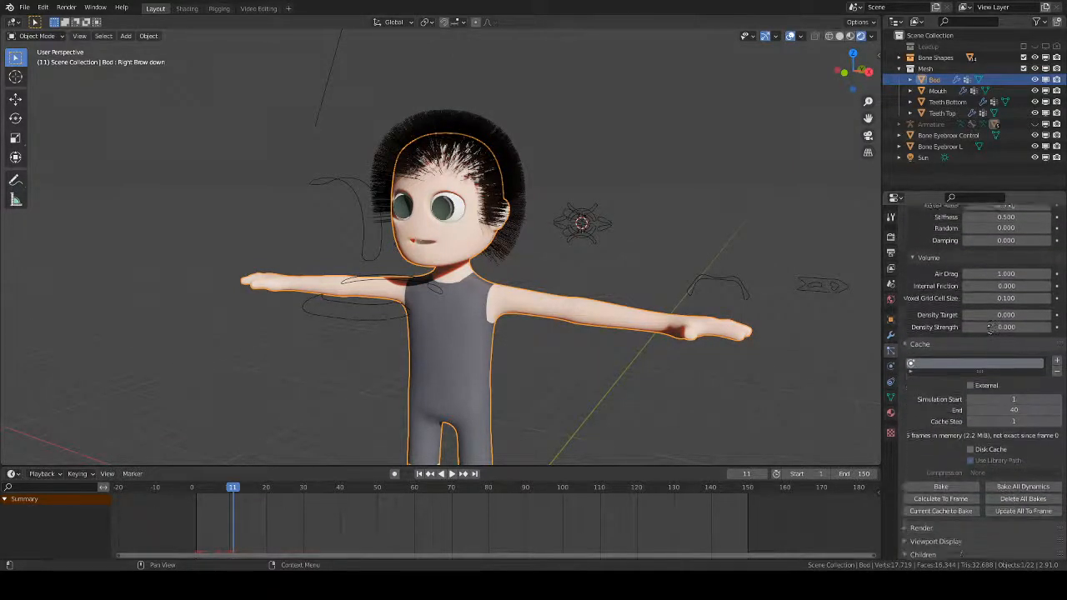
left_click(1006, 361)
type("40")
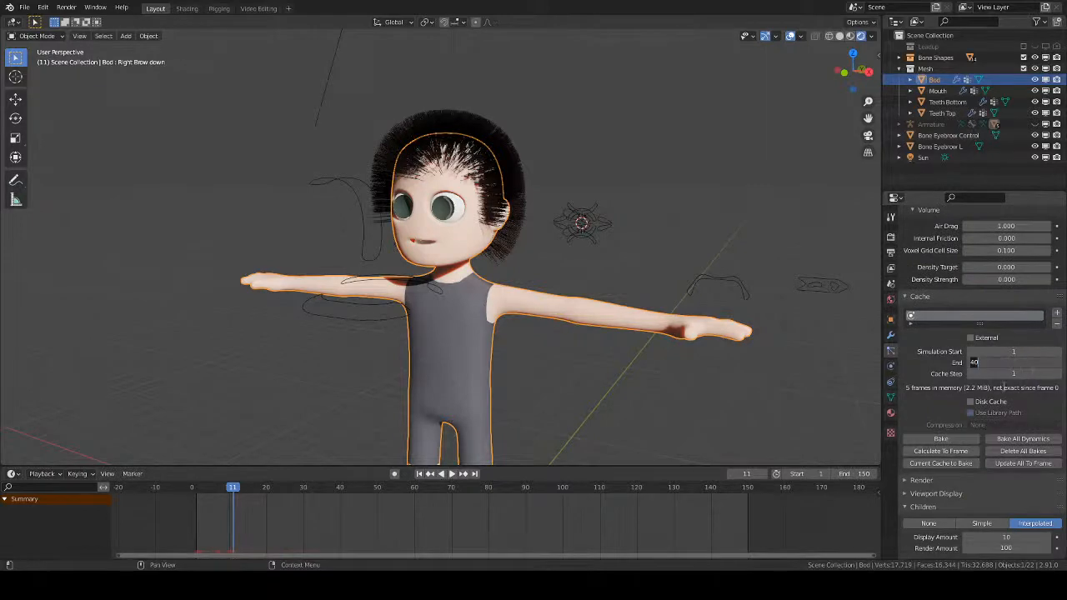
left_click(419, 474)
key("space")
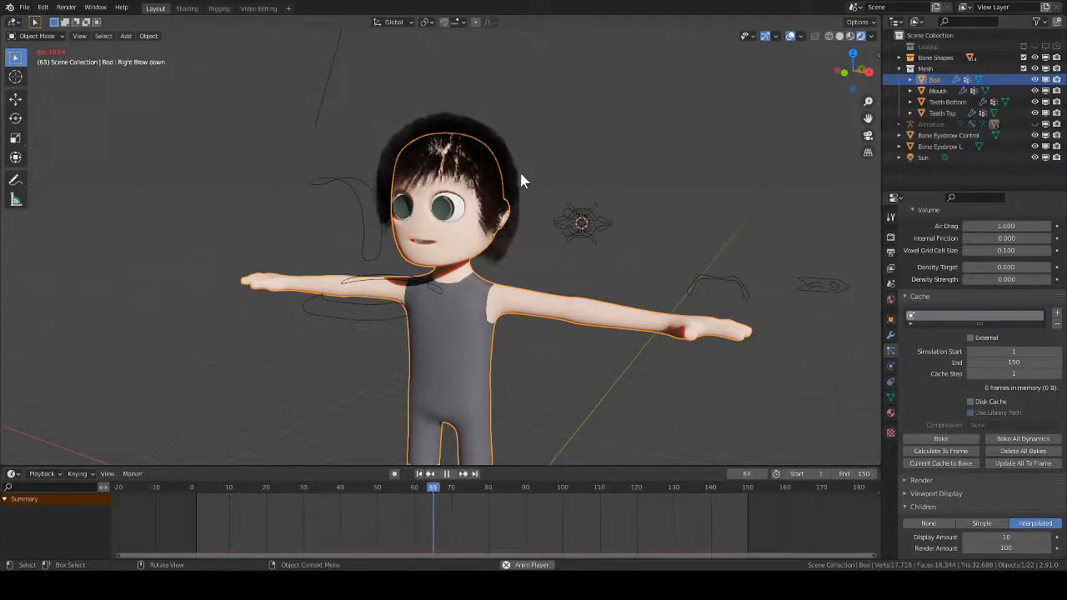
key("space")
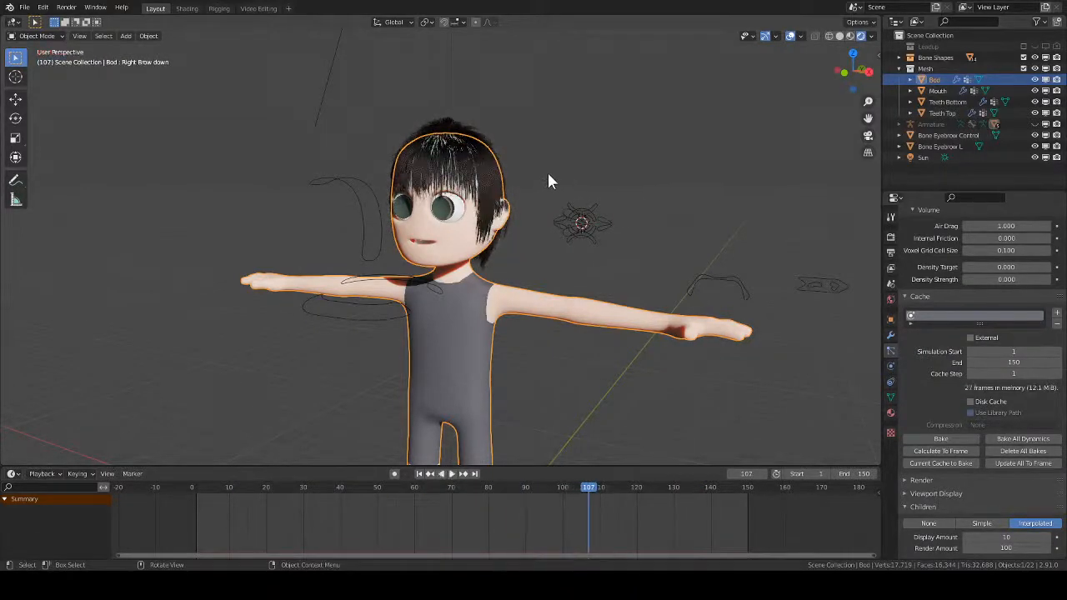
- Set the interpolated children's Display Amount to 100, keep Render Amount at 100, and check the denser hair up close
middle_click_drag(547, 170, 564, 229)
left_click(660, 121)
scroll(583, 166, "up", 5)
scroll(588, 158, "down", 3)
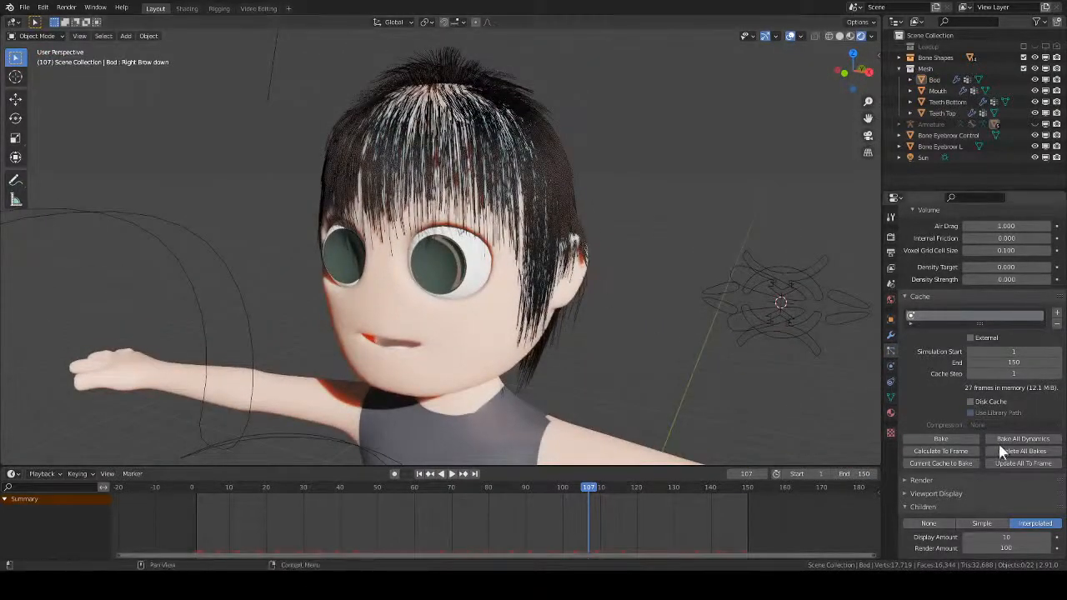
scroll(1008, 450, "down", 3)
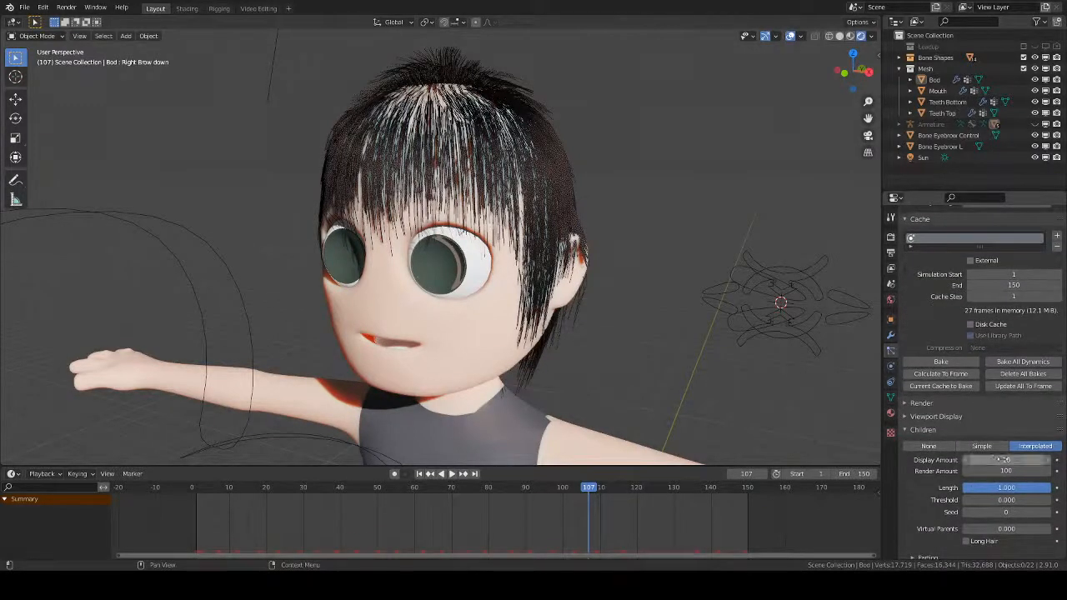
left_click(1048, 464)
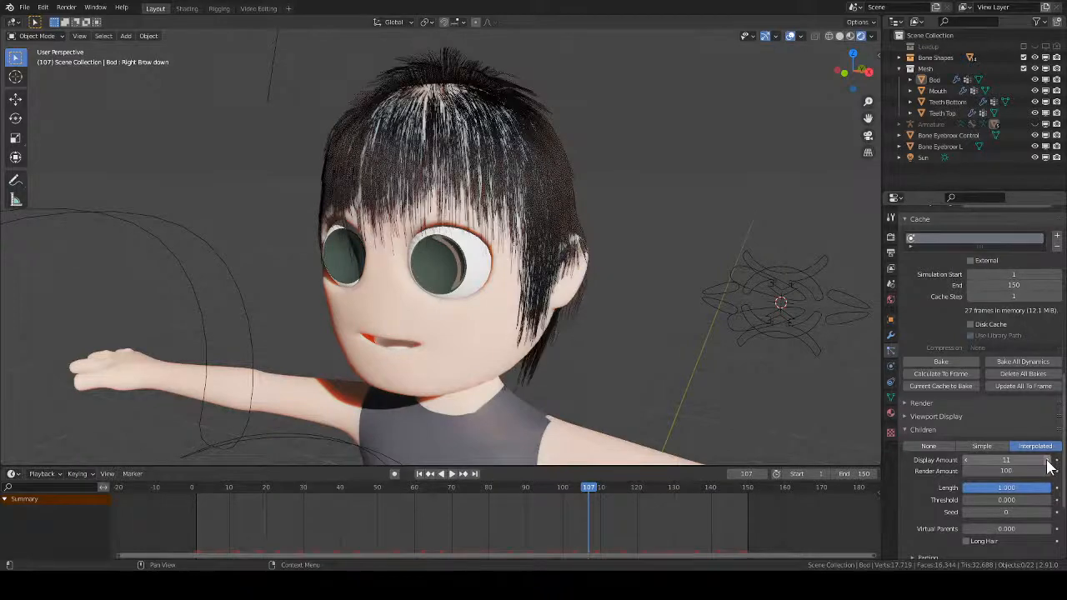
left_click(1018, 460)
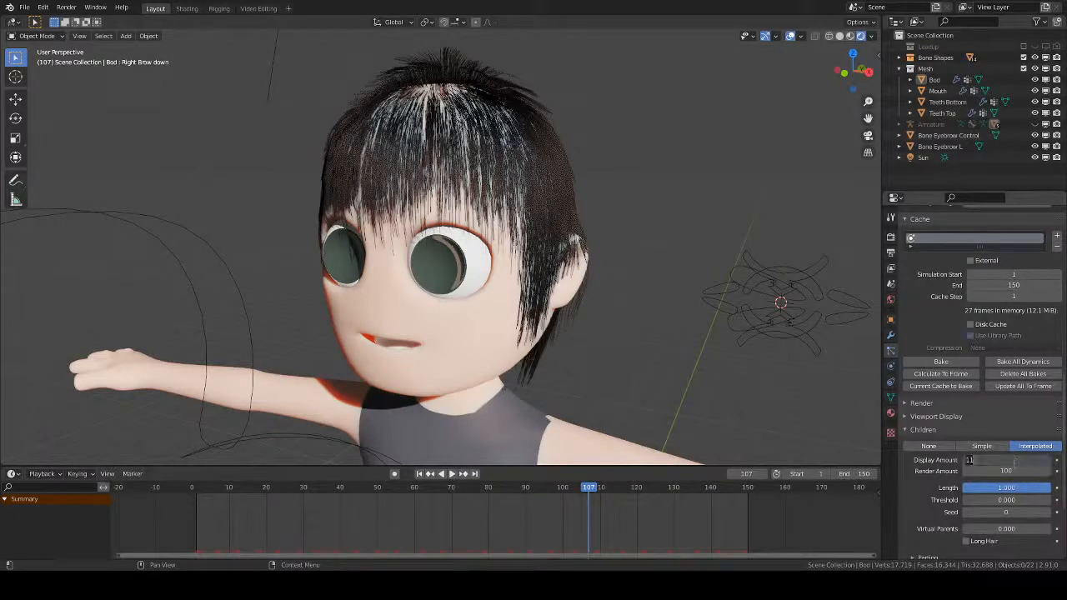
type("100")
key("Return")
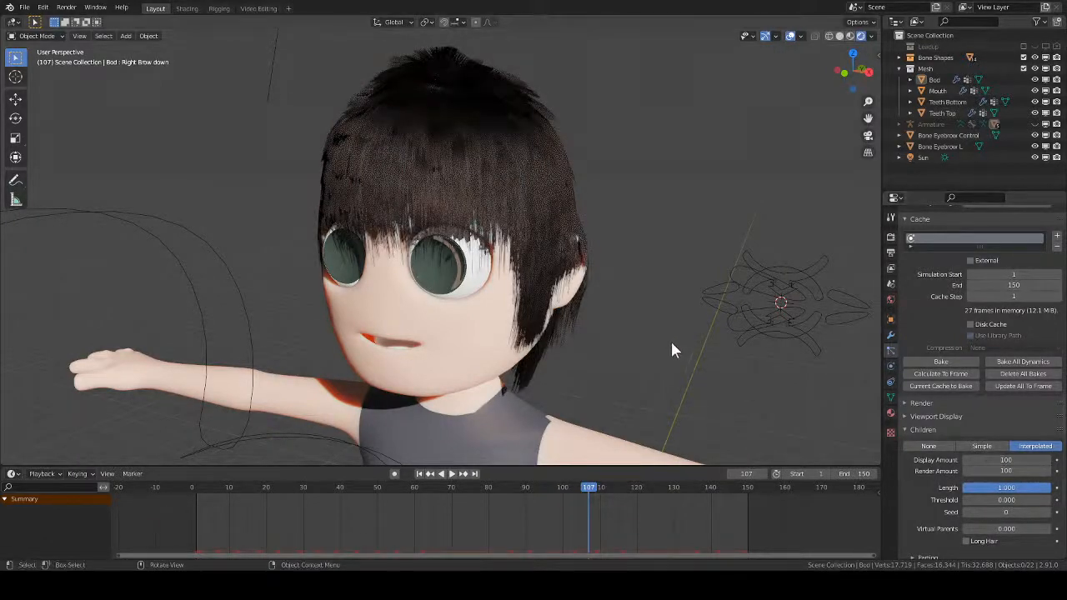
middle_click_drag(670, 339, 710, 328)
middle_click_drag(823, 434, 787, 439)
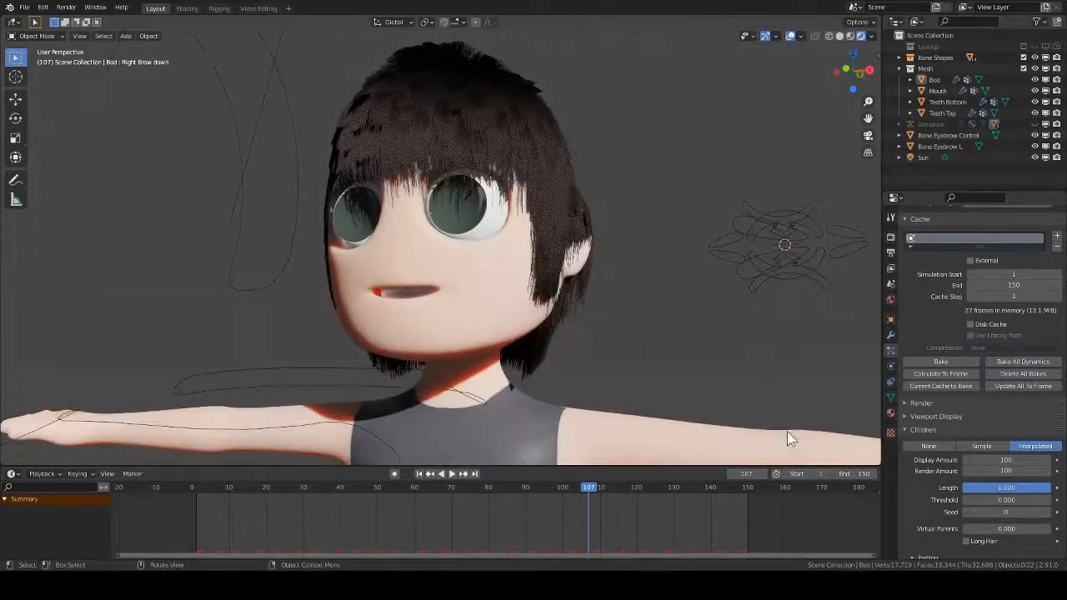
left_click(1008, 471)
key("Return")
- Switch the body to Particle Edit mode and set the Comb brush radius to 132 px
middle_click_drag(511, 287, 566, 353)
key("ctrl+Tab")
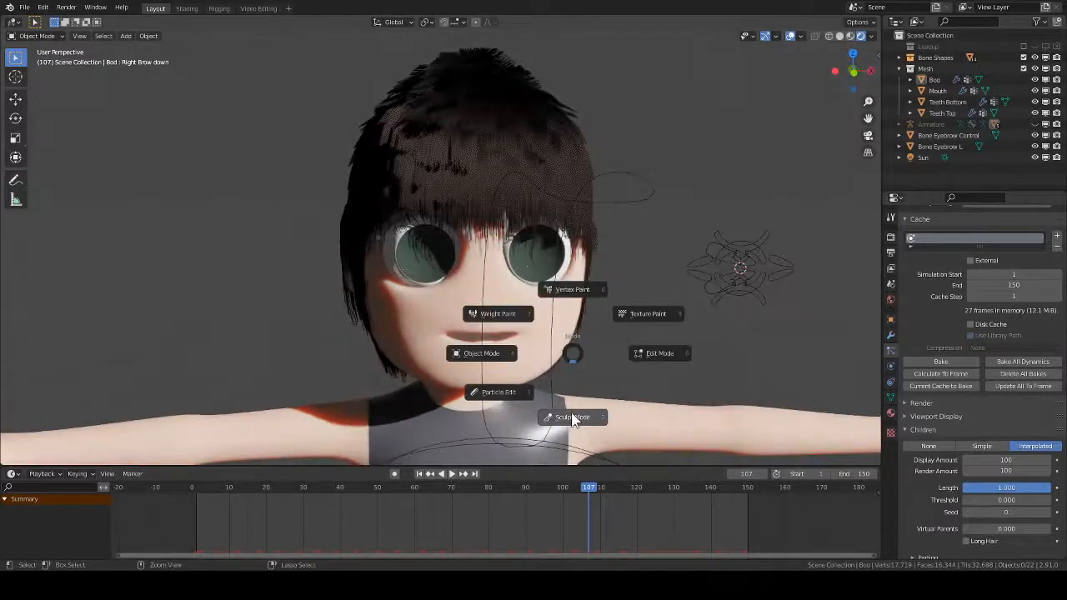
left_click(514, 387)
key("f")
left_click(555, 350)
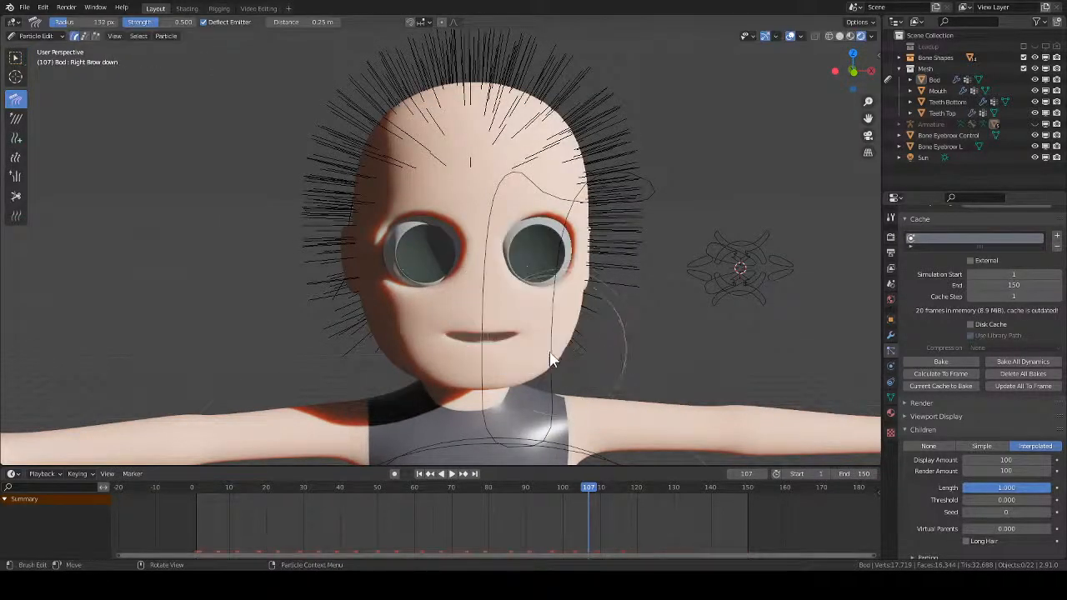
- Choose the Length brush in Shrink mode and select all hair particles
mouse_move(554, 350)
middle_mouse_down()
mouse_move(607, 345)
mouse_move(476, 358)
middle_mouse_up()
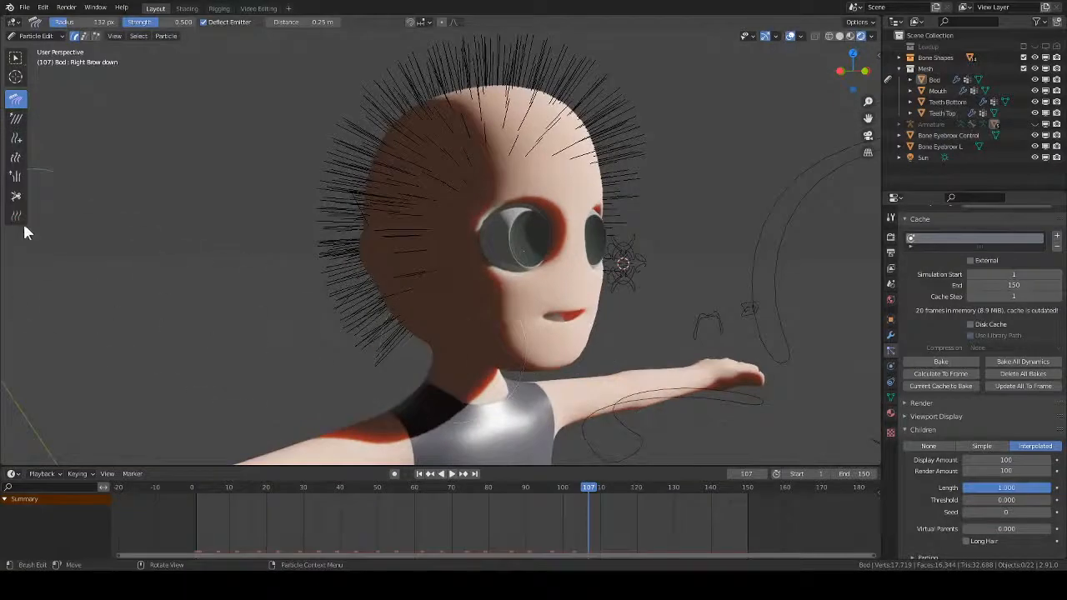
left_click(17, 160)
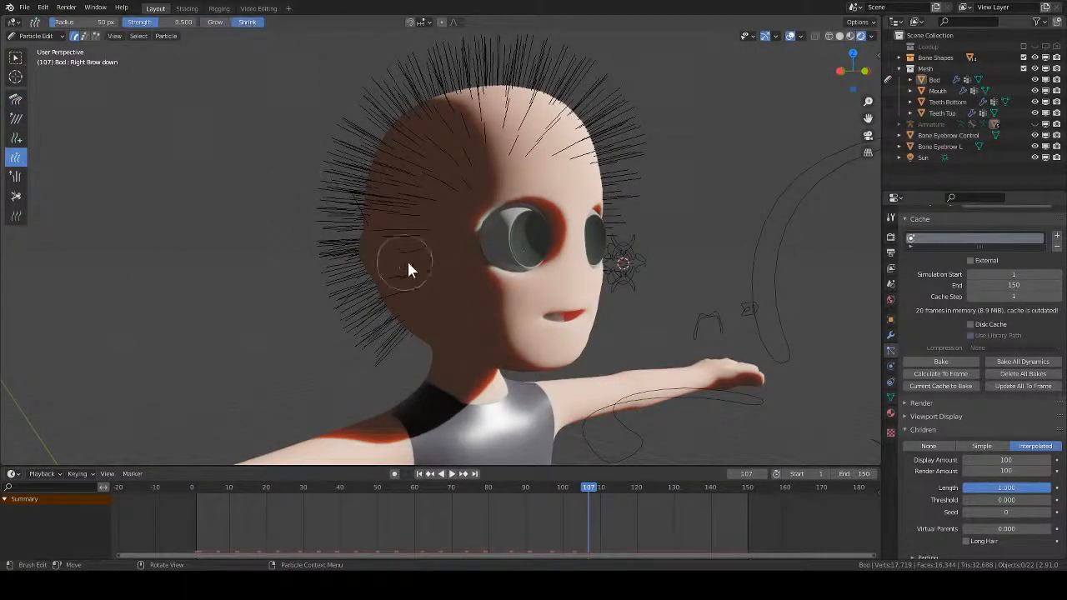
mouse_move(419, 277)
middle_mouse_down()
mouse_move(508, 300)
mouse_move(481, 284)
mouse_move(415, 296)
middle_mouse_up()
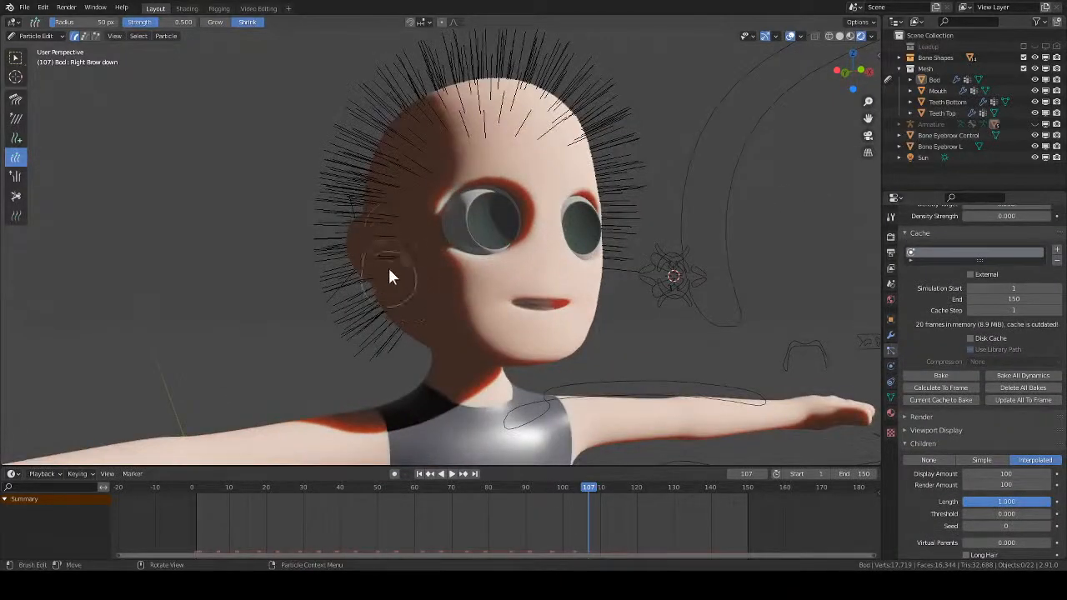
key("a")
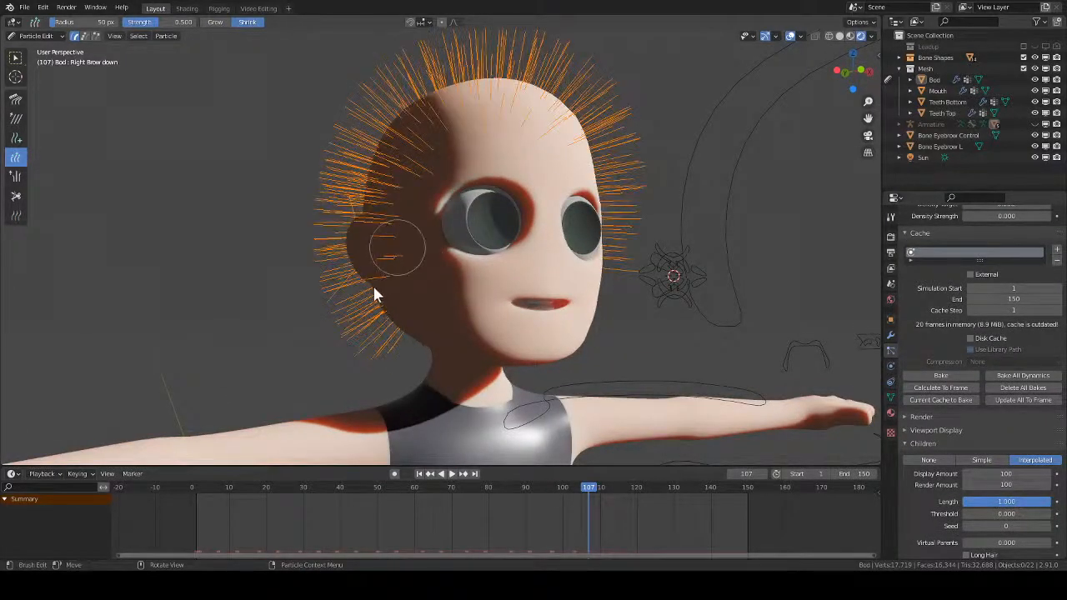
- Set the Length brush radius to 161 px and shorten the hairs along the nape and behind the ears
middle_click_drag(381, 288, 506, 322)
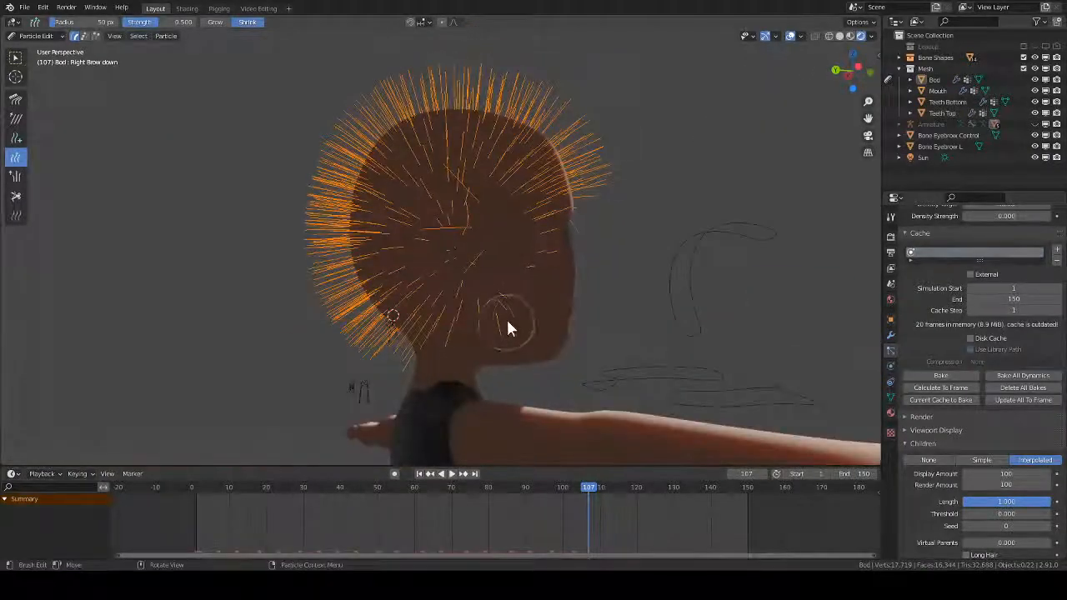
key("f")
left_click(493, 337)
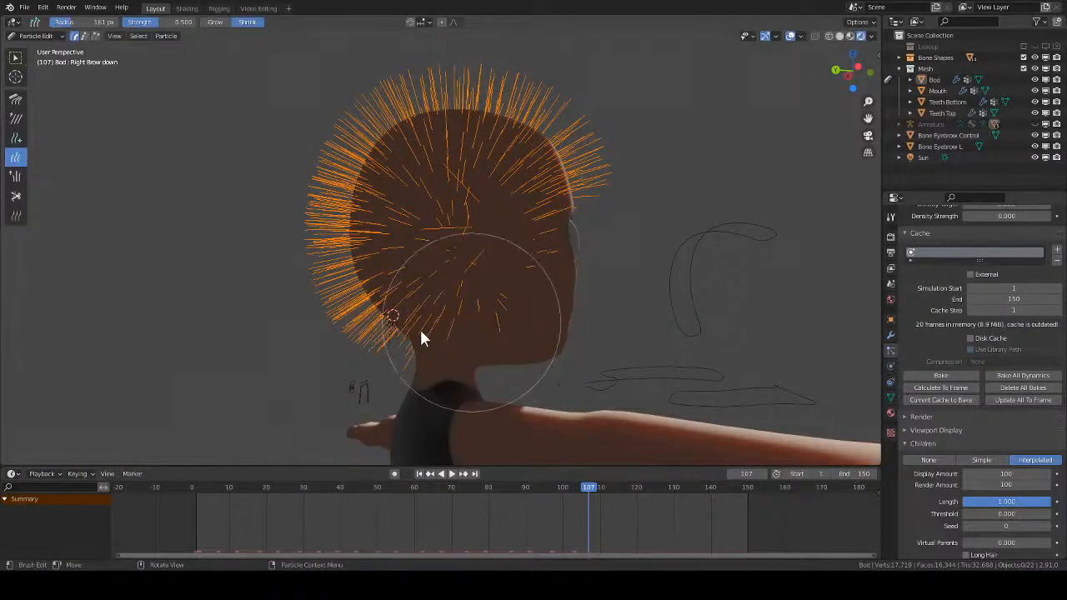
mouse_move(457, 317)
middle_mouse_down()
mouse_move(461, 336)
mouse_move(559, 338)
middle_mouse_up()
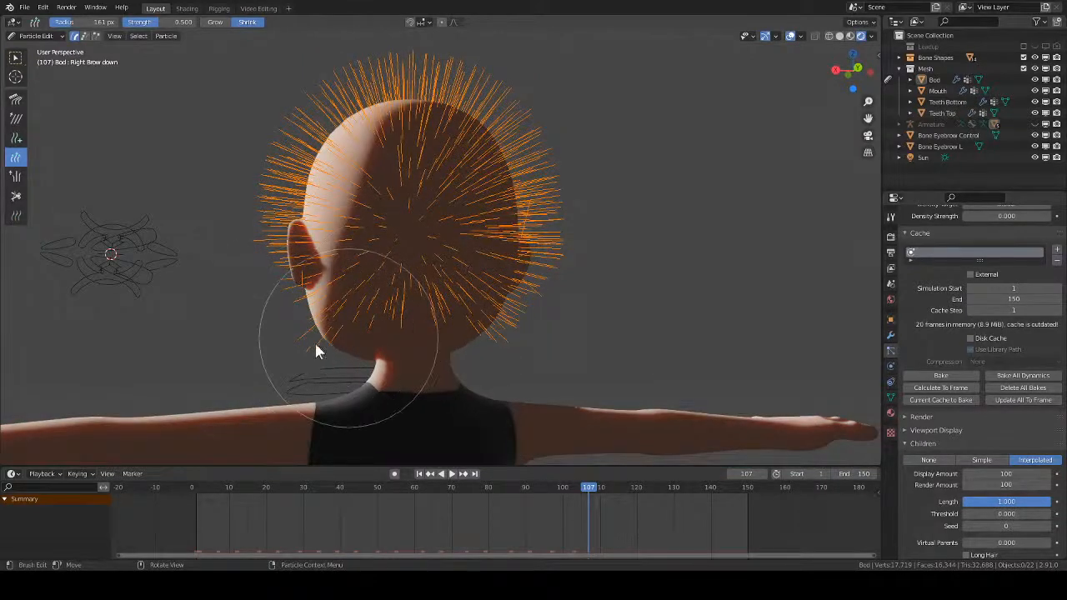
middle_click_drag(317, 343, 417, 322)
mouse_move(416, 330)
left_mouse_down()
mouse_move(424, 303)
mouse_move(385, 325)
left_mouse_up()
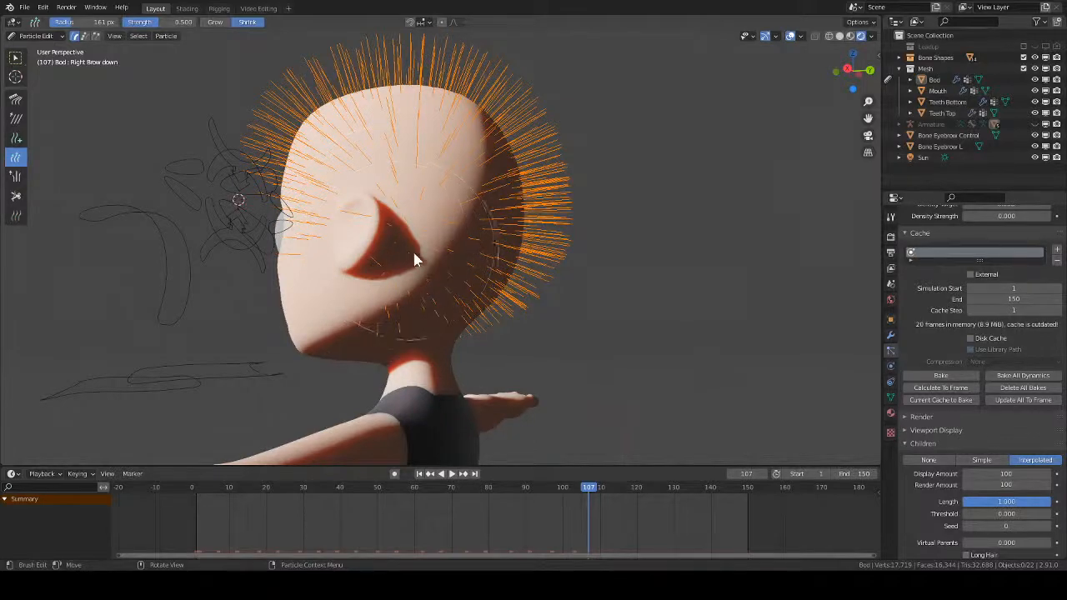
mouse_move(415, 260)
middle_mouse_down()
mouse_move(462, 268)
mouse_move(442, 300)
mouse_move(481, 347)
mouse_move(380, 309)
mouse_move(441, 326)
mouse_move(324, 307)
mouse_move(495, 339)
mouse_move(384, 359)
mouse_move(516, 311)
mouse_move(547, 337)
mouse_move(465, 359)
mouse_move(472, 345)
mouse_move(514, 341)
middle_mouse_up()
- Switch to solid shading and trim the hairs around the ear with the Cut brush at a 22 px radius
left_click(15, 195)
key("f")
left_click(350, 307)
key("z")
left_click(567, 285)
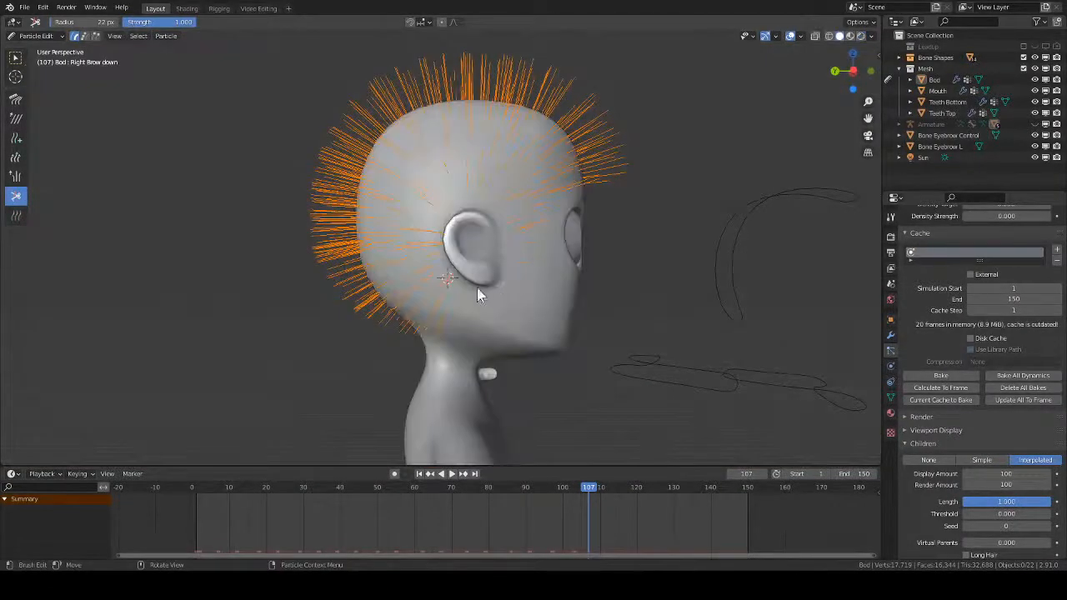
middle_click_drag(457, 268, 486, 287)
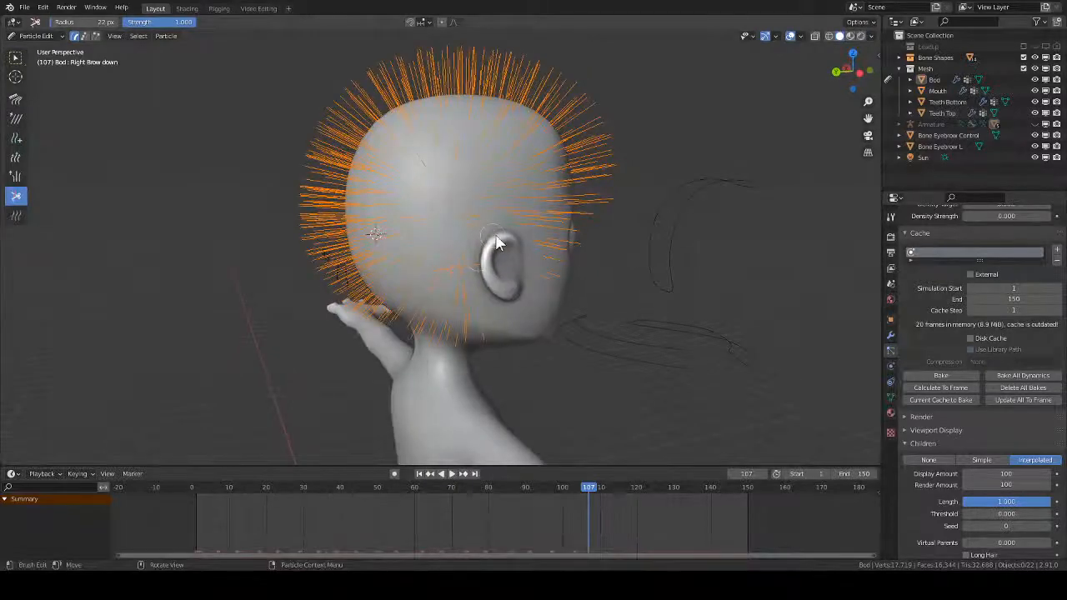
middle_click_drag(495, 241, 536, 284)
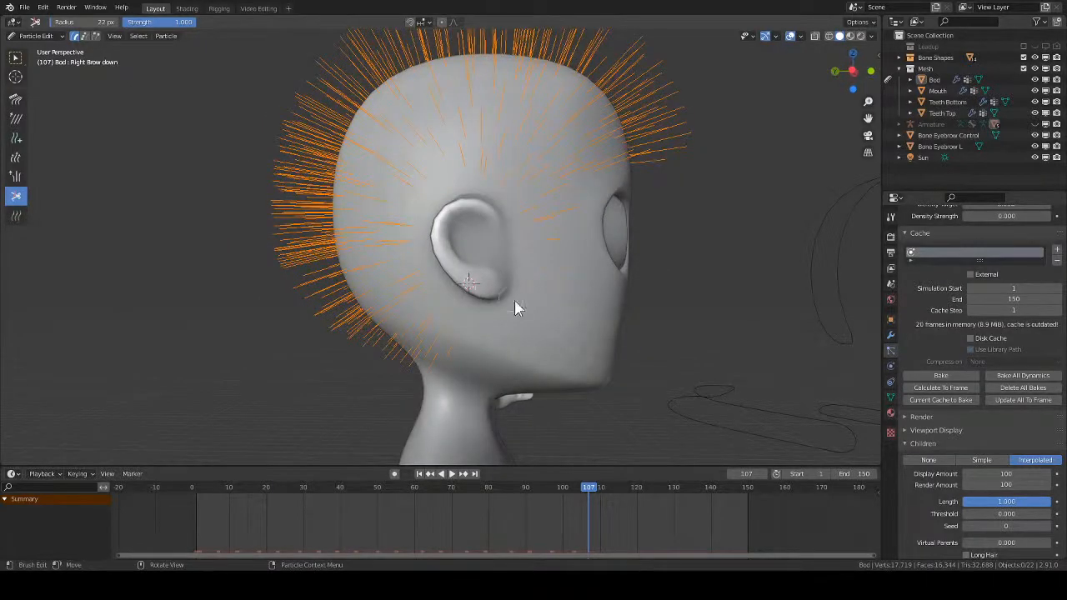
- Return the body to Object Mode and view the trimmed hair on the whole character
key("Tab")
key("Tab")
key("ctrl+Tab")
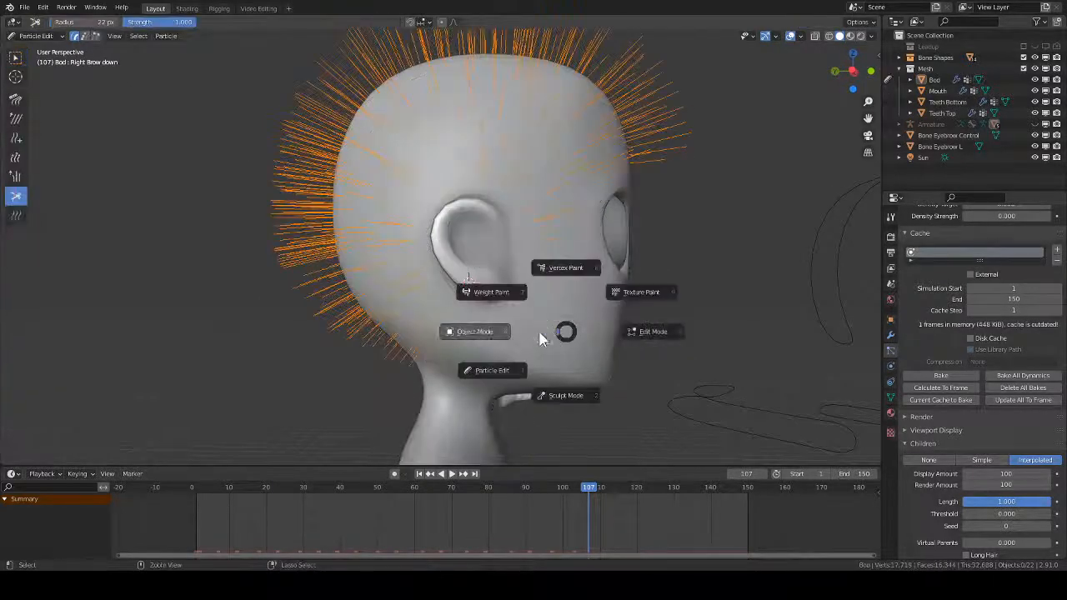
left_click(485, 330)
middle_click_drag(538, 318, 406, 363)
middle_click_drag(528, 358, 616, 357)
- Exclude the Bone Shapes collection from the view layer and select the character's body
left_click(596, 367)
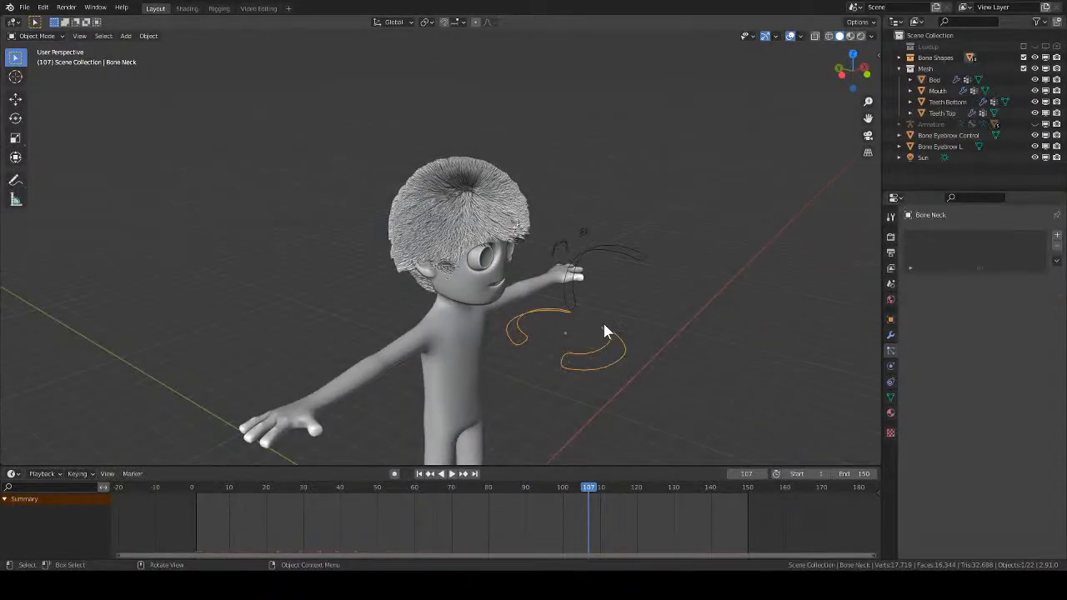
left_click(1024, 58)
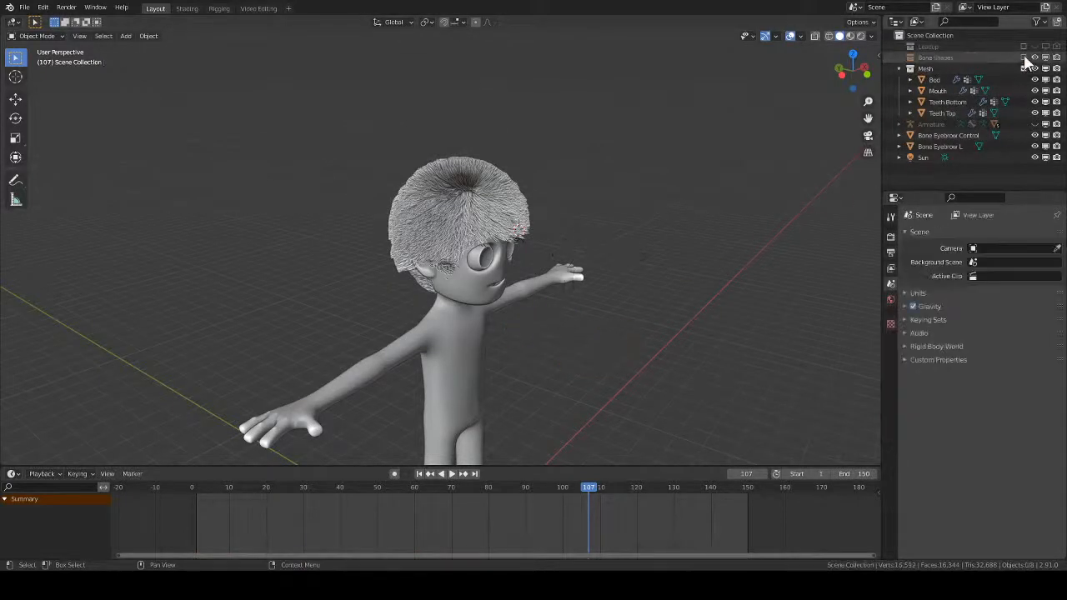
left_click(487, 254)
left_click(500, 299)
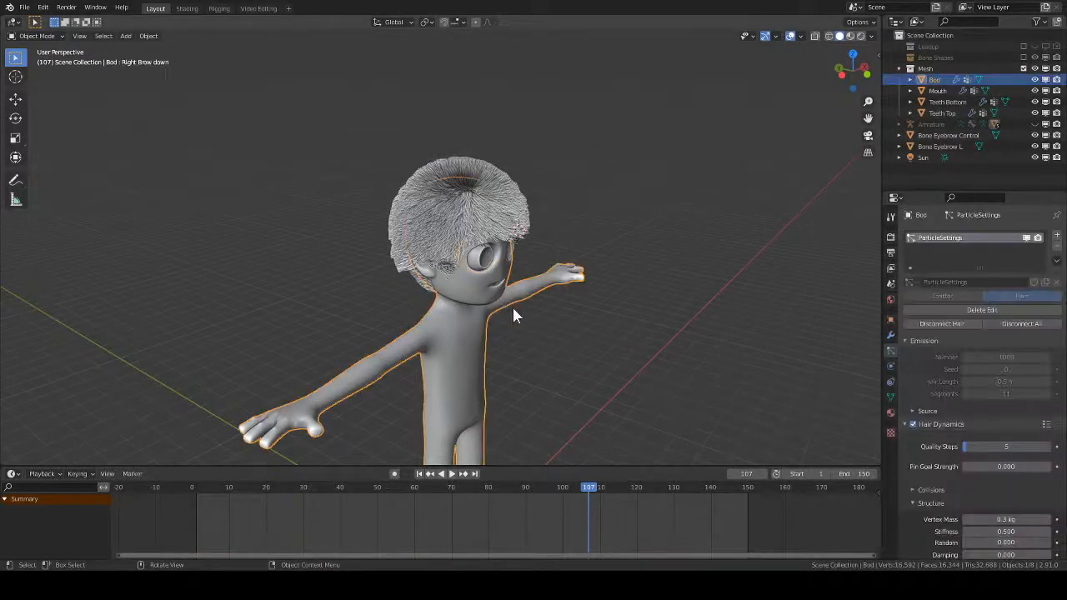
- Play the hair simulation from the front view, replay it from the start, and return the timeline to frame 1
mouse_move(541, 327)
middle_mouse_down()
mouse_move(497, 317)
mouse_move(514, 267)
mouse_move(535, 313)
middle_mouse_up()
key("space")
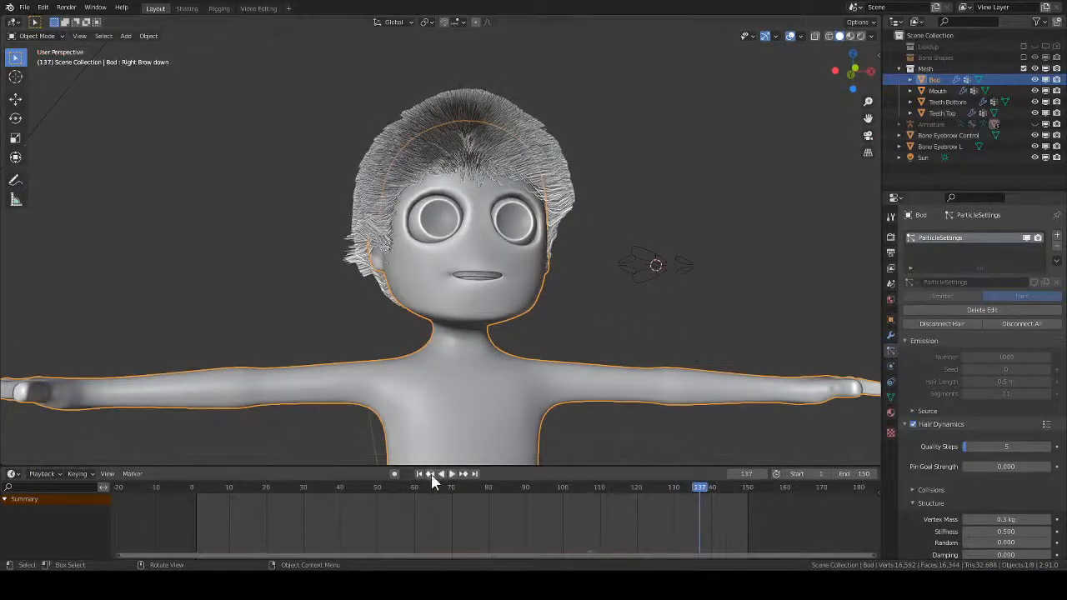
left_click(420, 473)
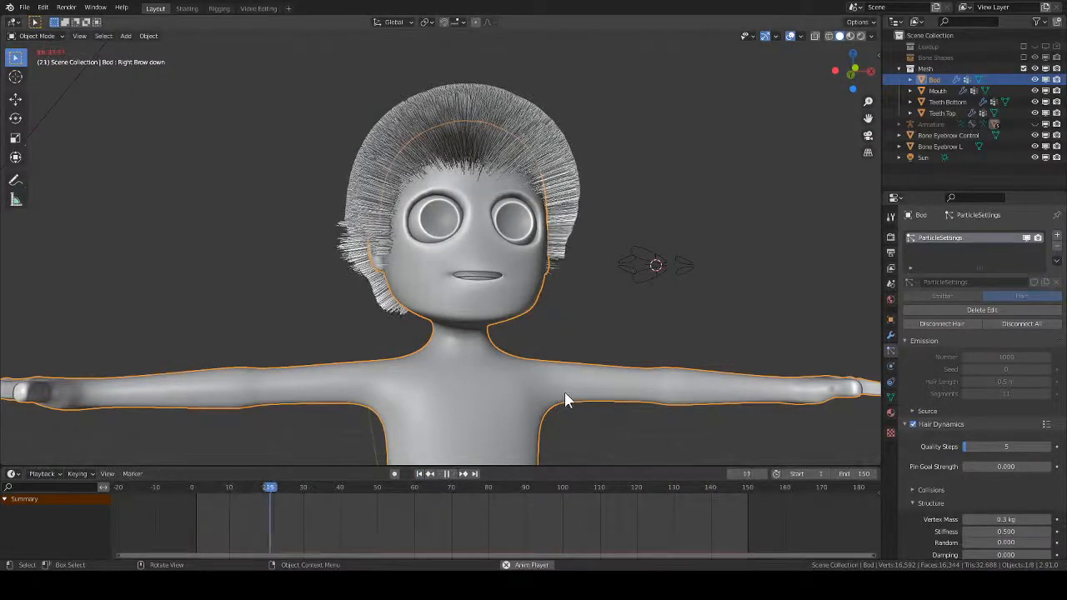
key("space")
left_click(419, 474)
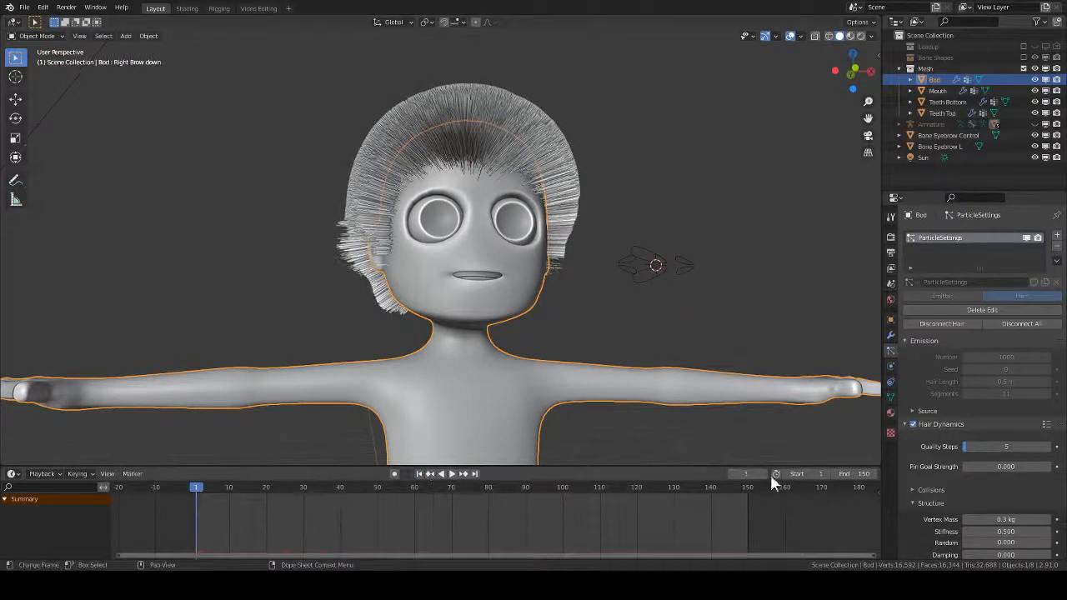
- Put the body in Particle Edit mode and ready the Length brush in Shrink mode with a 74 px radius
middle_click_drag(467, 275, 550, 320)
key("ctrl+Tab")
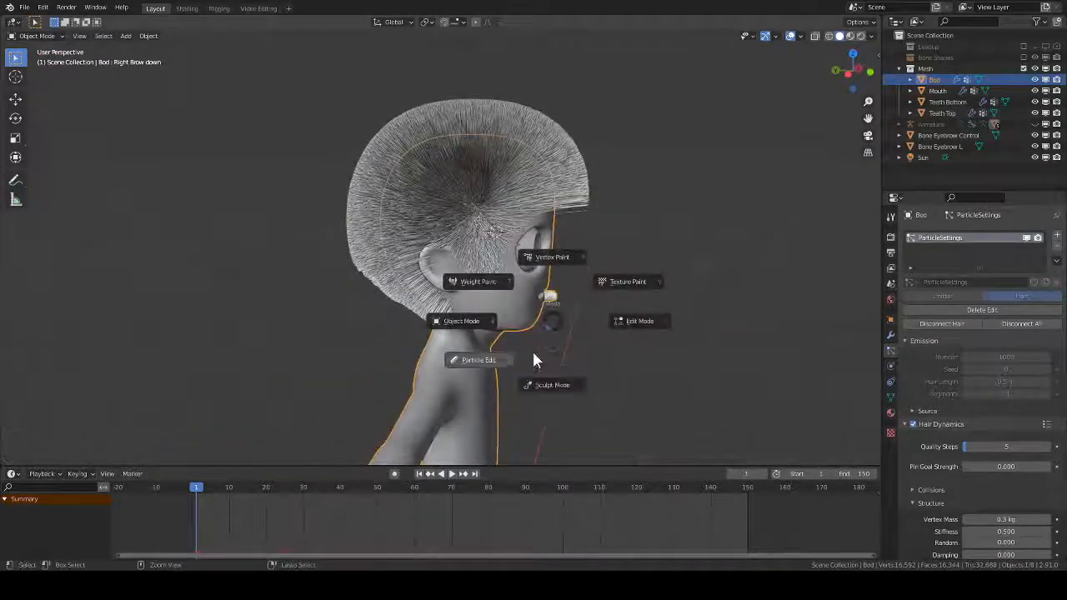
left_click(478, 360)
middle_click_drag(508, 360, 209, 297)
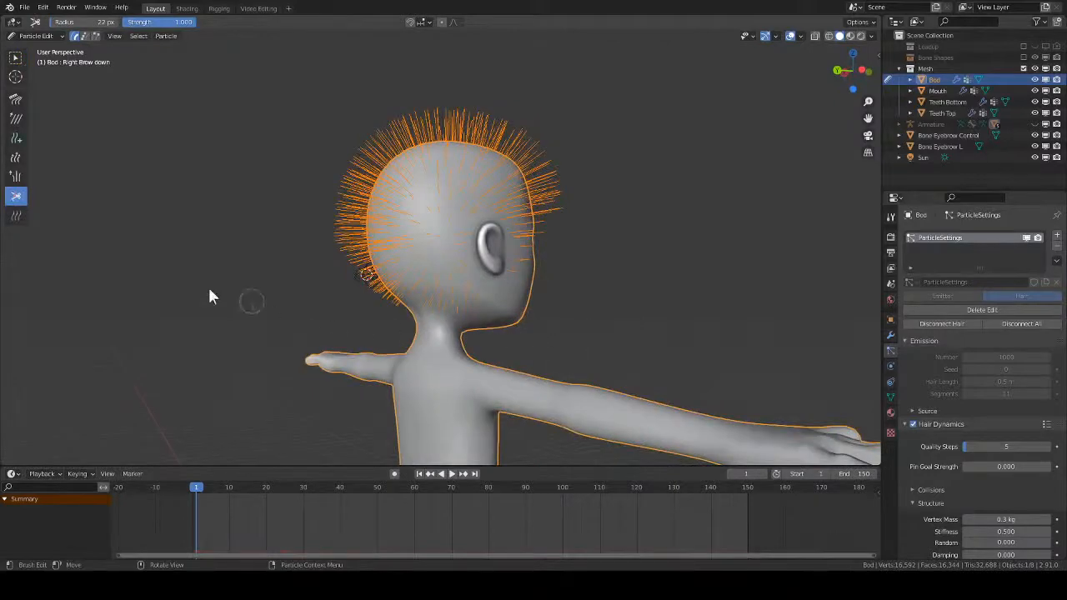
left_click(15, 157)
mouse_move(308, 246)
middle_mouse_down()
mouse_move(528, 268)
mouse_move(506, 226)
mouse_move(462, 293)
mouse_move(491, 315)
mouse_move(442, 281)
mouse_move(529, 279)
mouse_move(419, 269)
mouse_move(483, 275)
middle_mouse_up()
key("f")
left_click(410, 280)
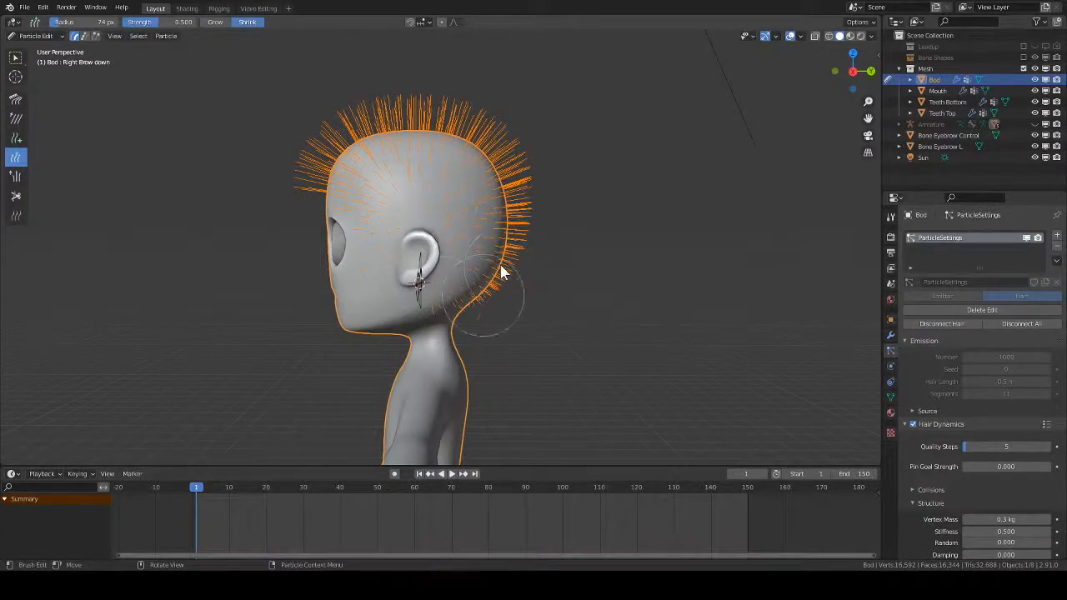
mouse_move(603, 281)
middle_mouse_down()
mouse_move(492, 298)
mouse_move(500, 305)
middle_mouse_up()
key("z")
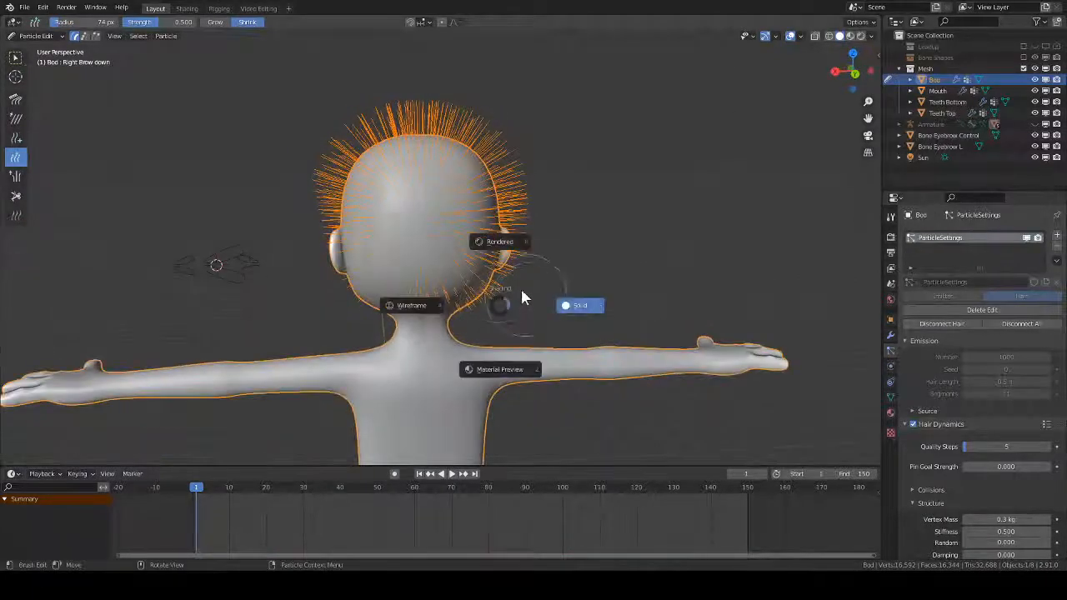
left_click(513, 271)
key("z")
left_click(589, 299)
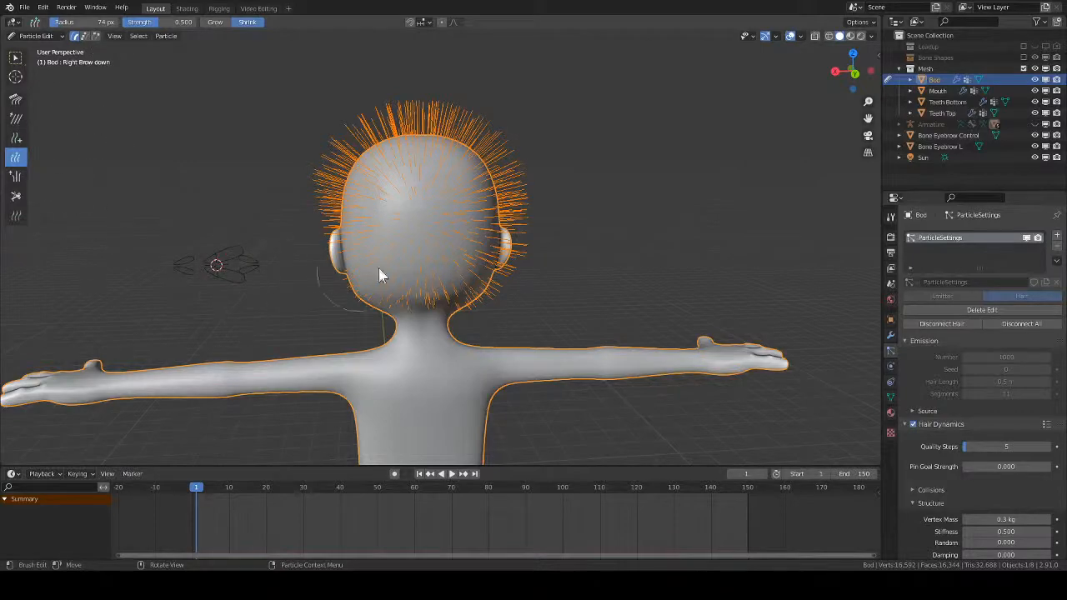
- Switch to tip select mode and shorten the hairs around the nape with the Length brush set to Shrink
left_click(84, 36)
left_click(96, 36)
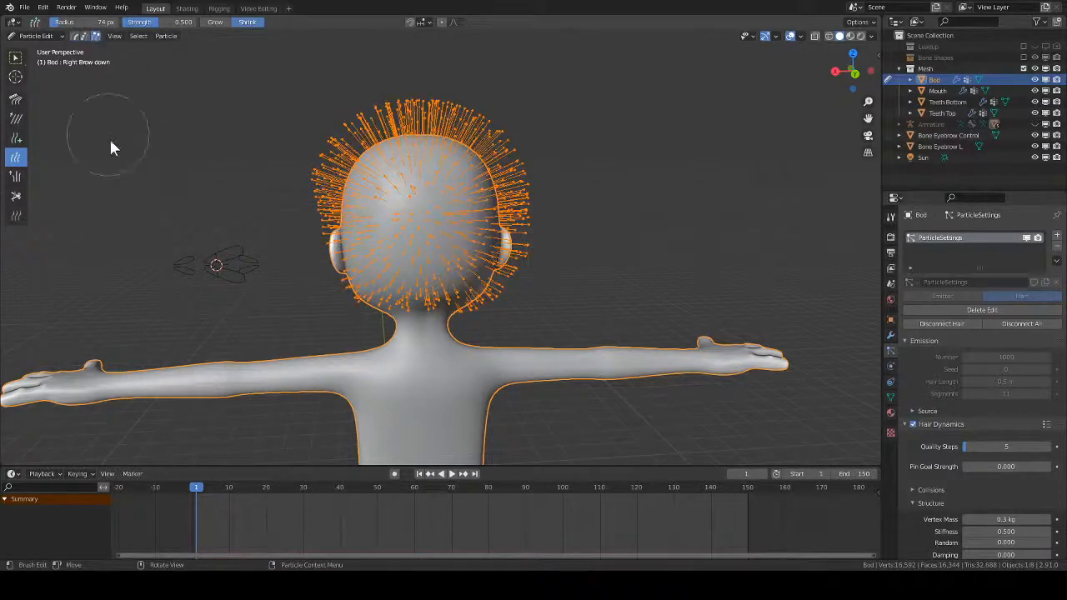
middle_click_drag(228, 258, 484, 243)
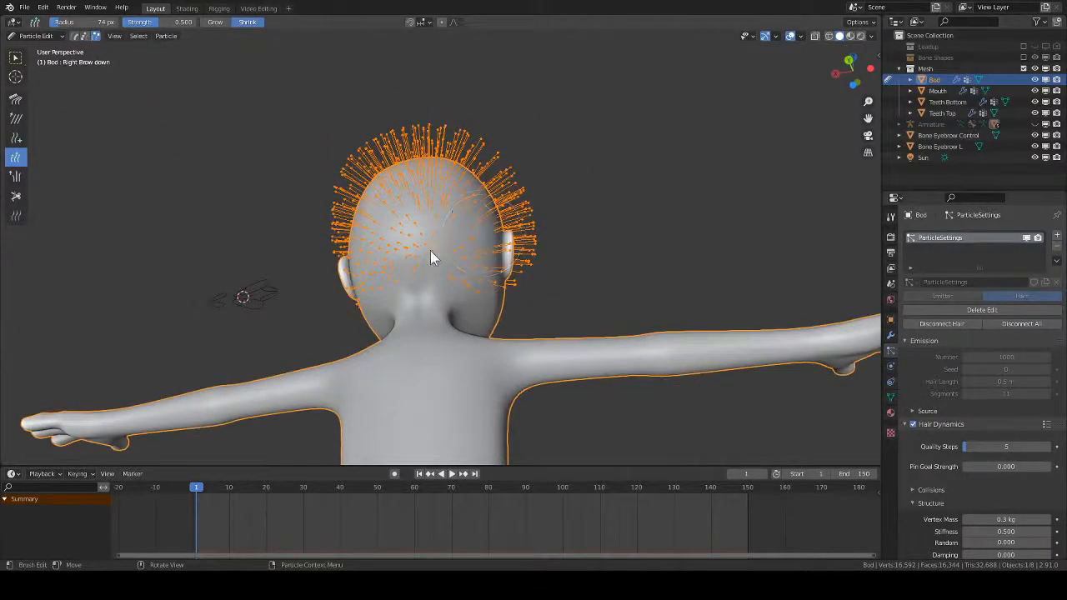
mouse_move(453, 286)
middle_mouse_down()
mouse_move(409, 369)
mouse_move(445, 298)
mouse_move(419, 295)
middle_mouse_up()
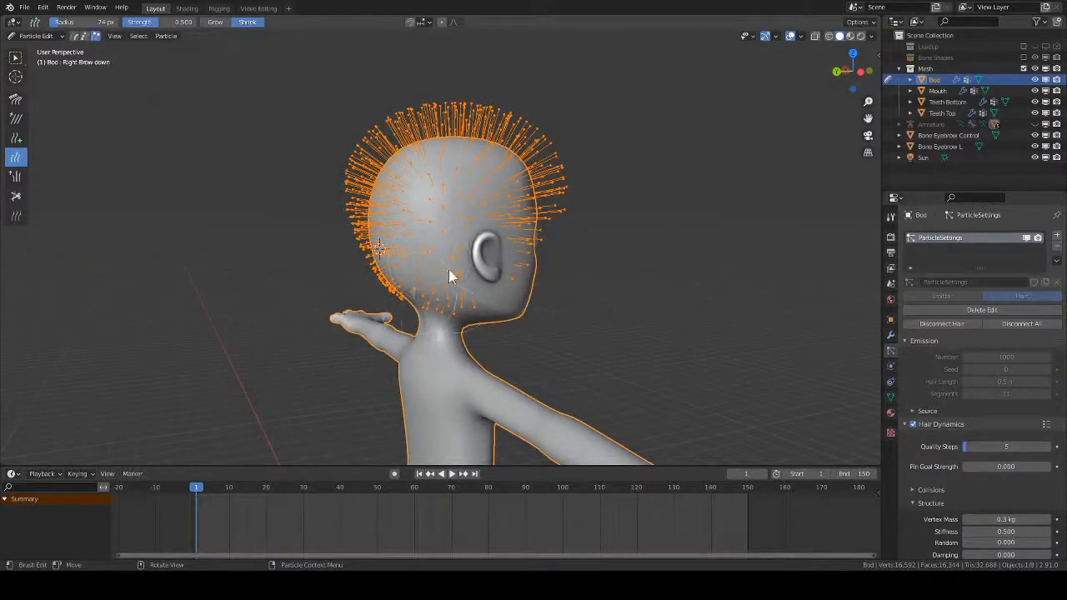
middle_click_drag(476, 305, 487, 284)
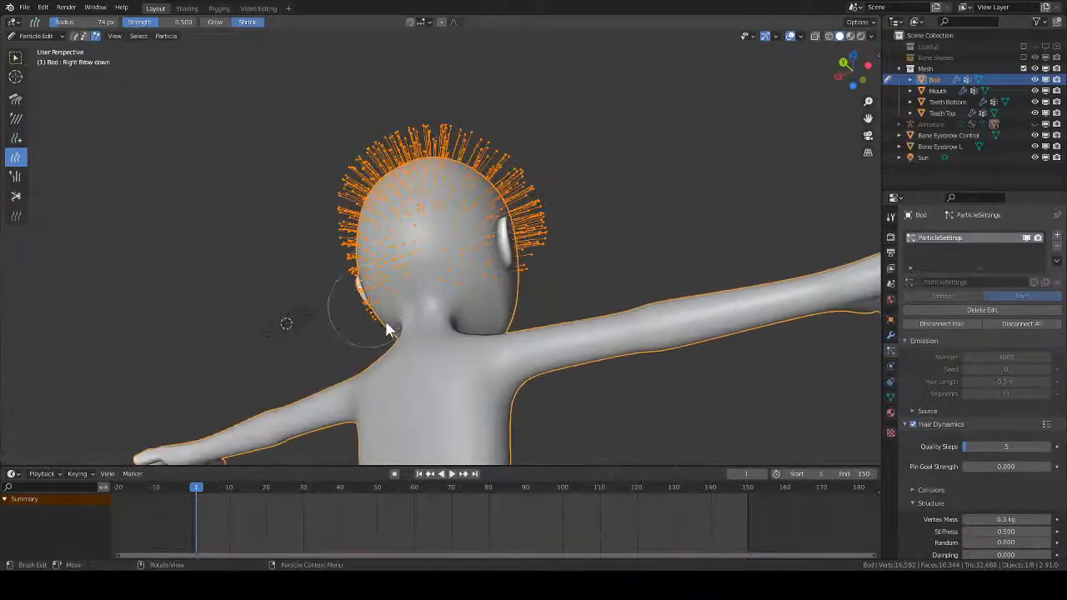
middle_click_drag(385, 320, 546, 335)
- Return the body to Object Mode and view the full hair around the ear up close
key("ctrl+Tab")
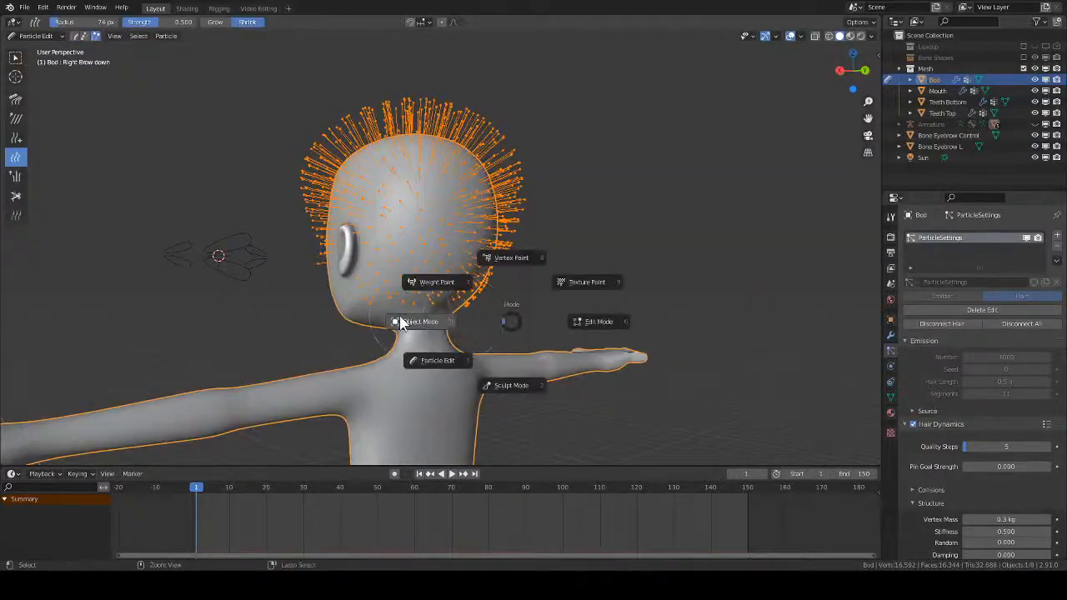
left_click(409, 321)
middle_click_drag(408, 321, 495, 291)
- Re-enter Particle Edit mode and trim the hairs around the ear with the Cut brush at a 22 px radius
key("ctrl+Tab")
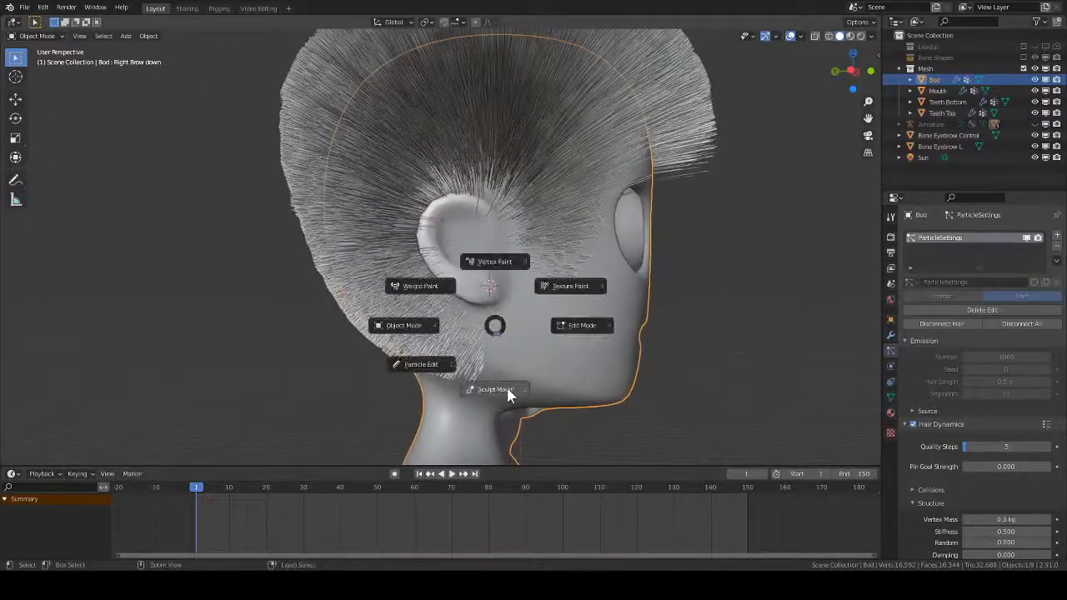
left_click(427, 364)
middle_click_drag(503, 349, 458, 334)
left_click(15, 195)
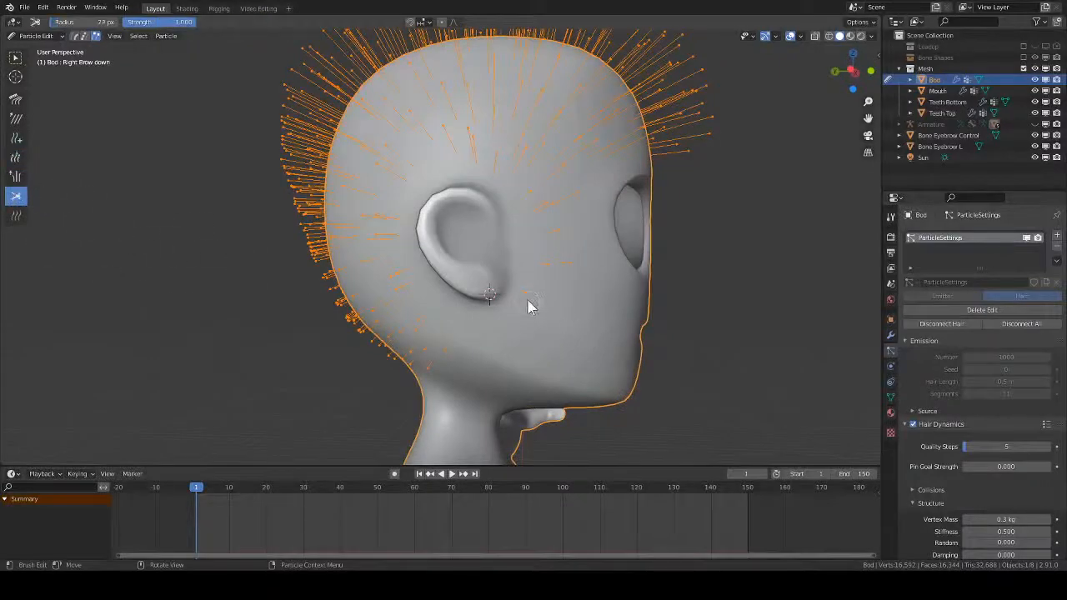
middle_click_drag(527, 311, 535, 241)
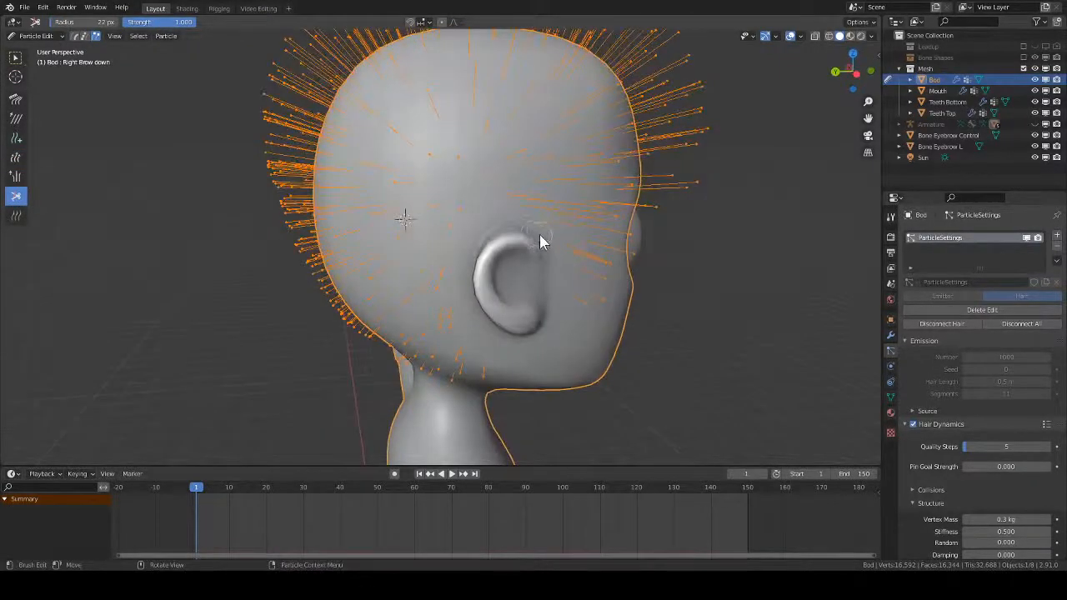
mouse_move(455, 269)
left_mouse_down()
mouse_move(466, 298)
mouse_move(454, 311)
left_mouse_up()
- Return to Object Mode, play the hair simulation briefly, and reset the timeline to frame 1
key("ctrl+Tab")
left_click(591, 329)
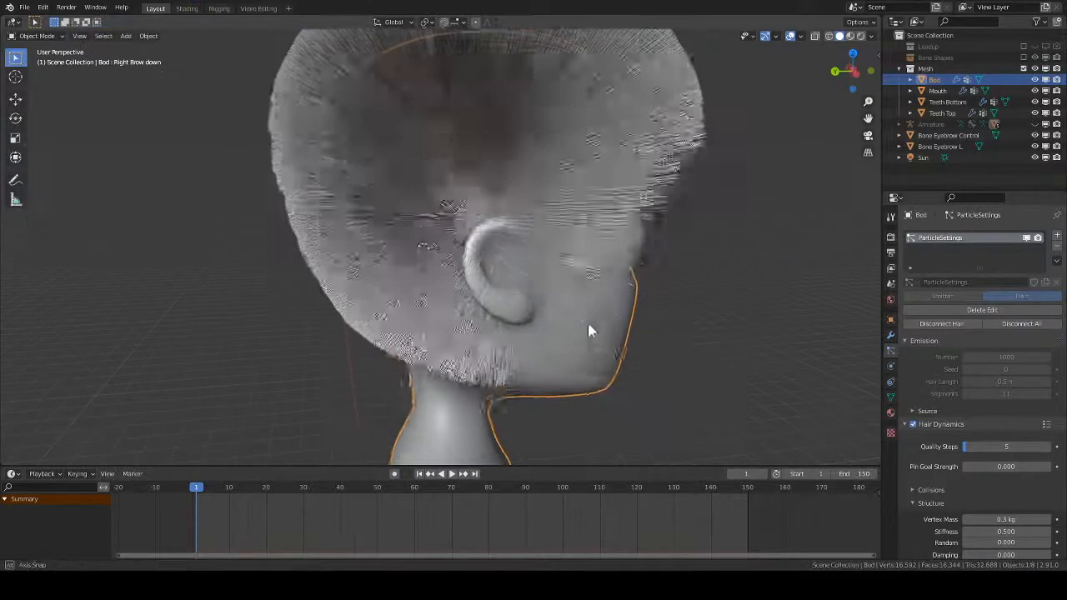
middle_click_drag(591, 329, 581, 321)
key("ctrl+Tab")
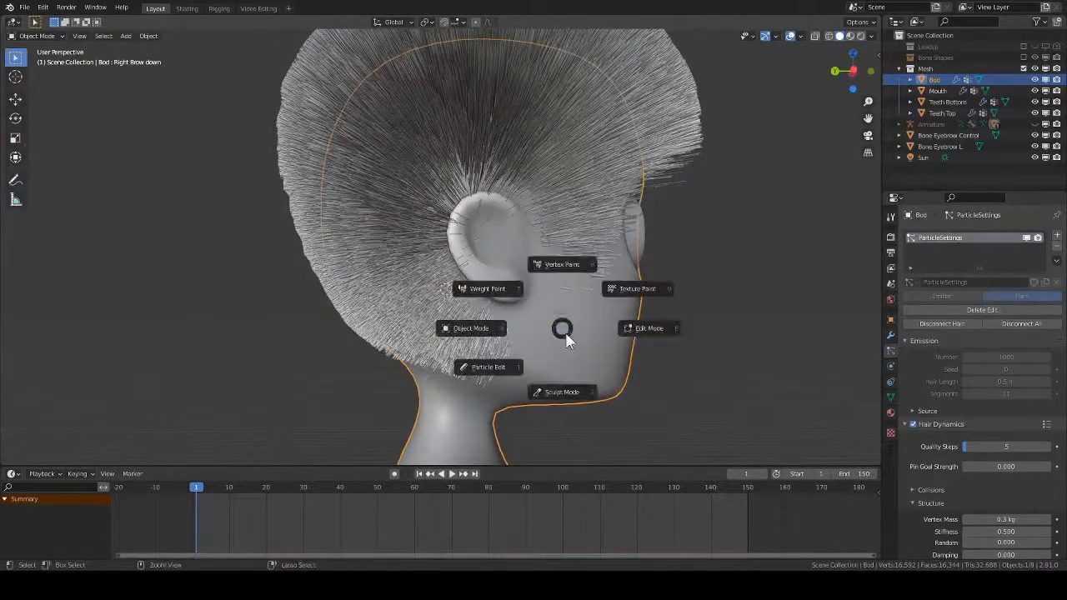
left_click(562, 337)
key("space")
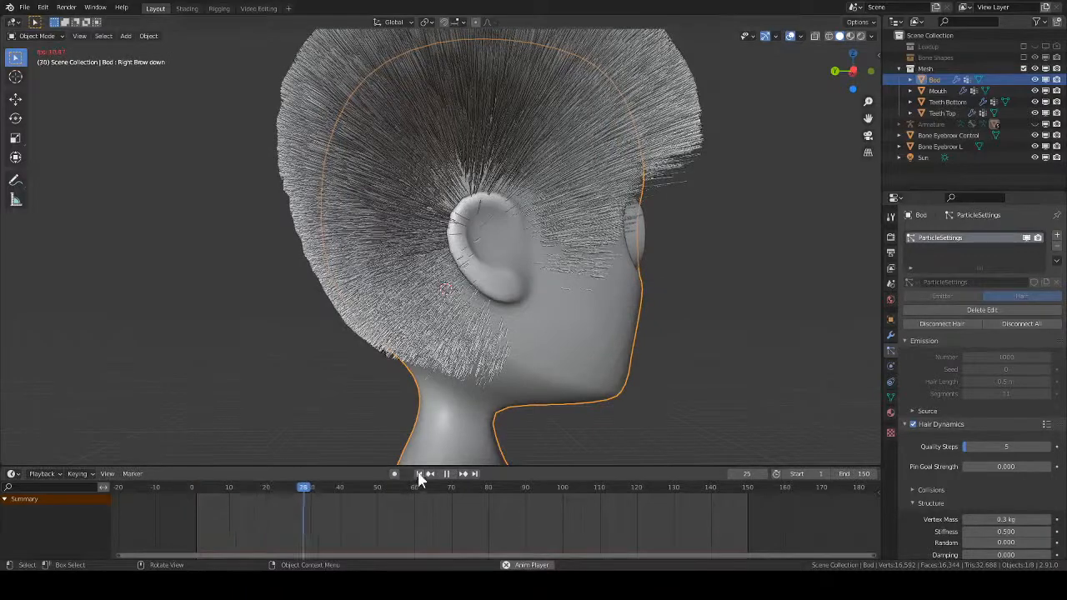
key("space")
key("shift+Left")
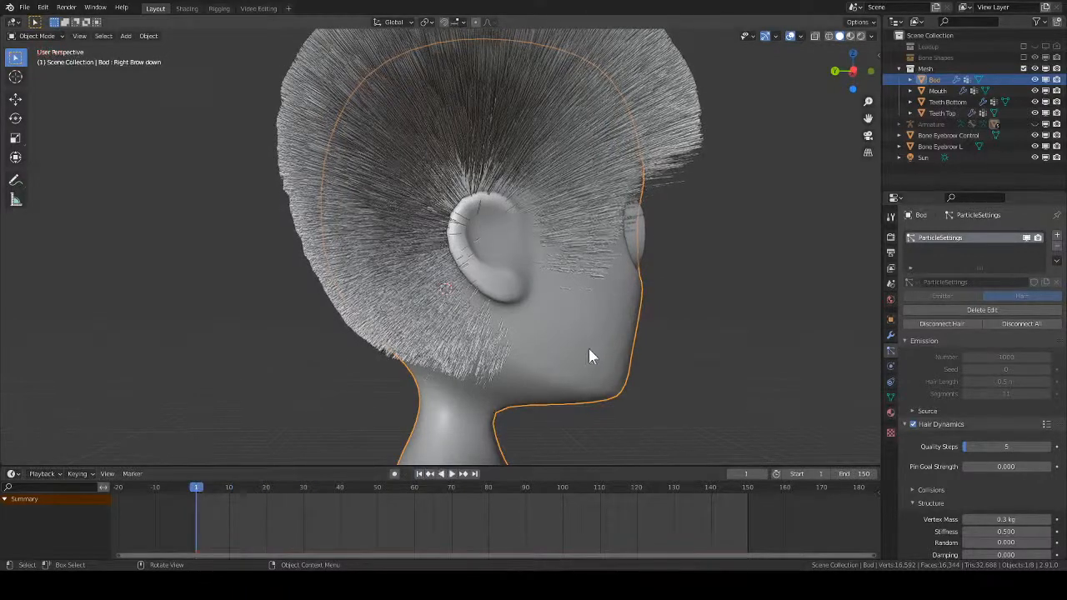
- Compare the guide hairs around the ear in Particle Edit mode with the full hair in Object Mode
middle_click_drag(588, 349, 556, 347)
key("ctrl+Tab")
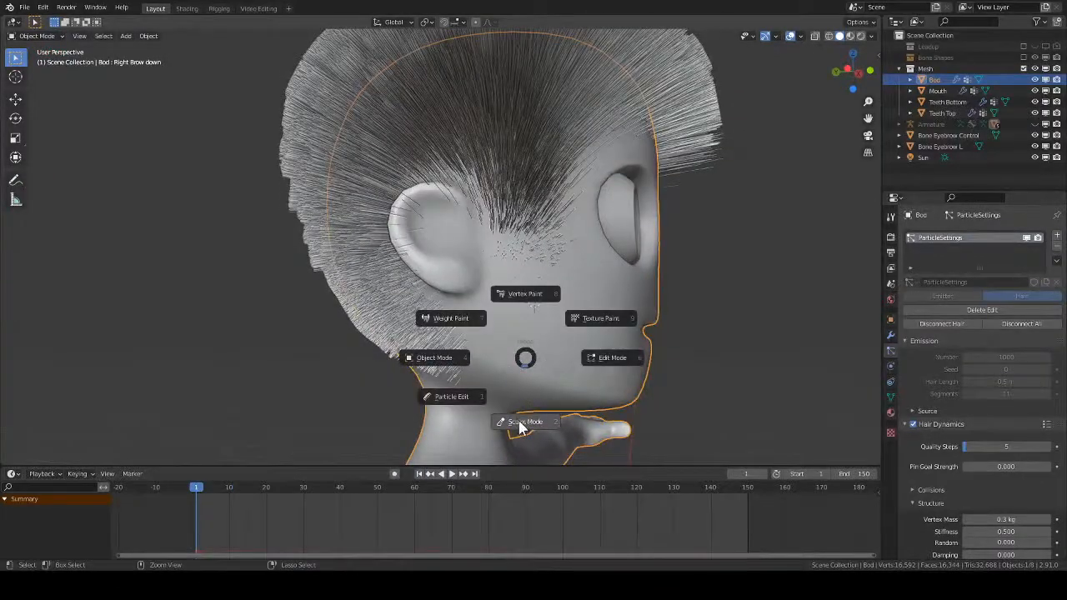
left_click(514, 421)
key("ctrl+Tab")
left_click(438, 446)
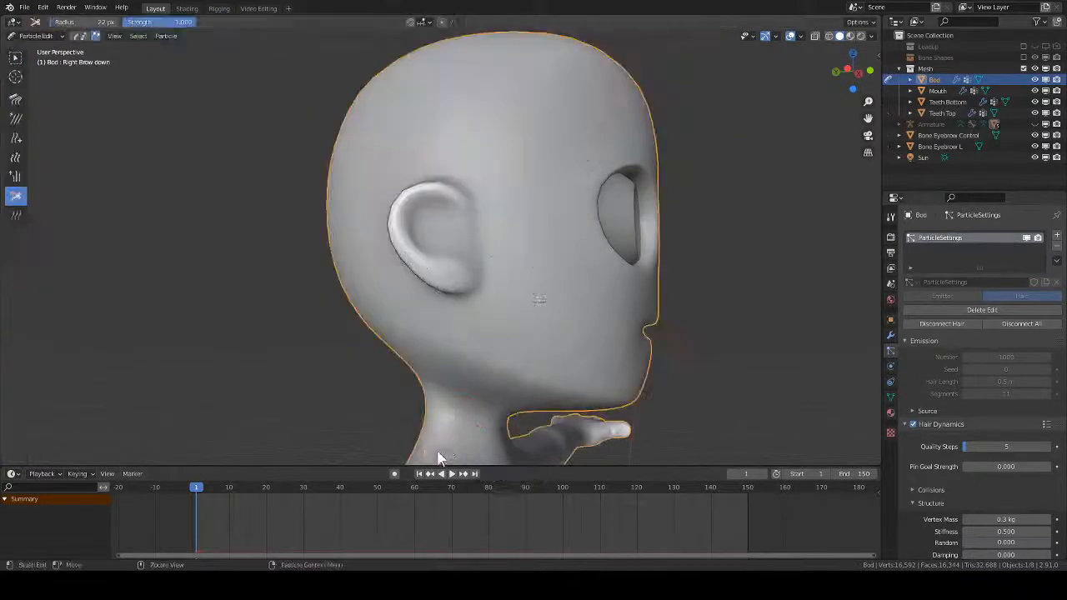
middle_click_drag(514, 383, 515, 371)
key("ctrl+Tab")
left_click(422, 374)
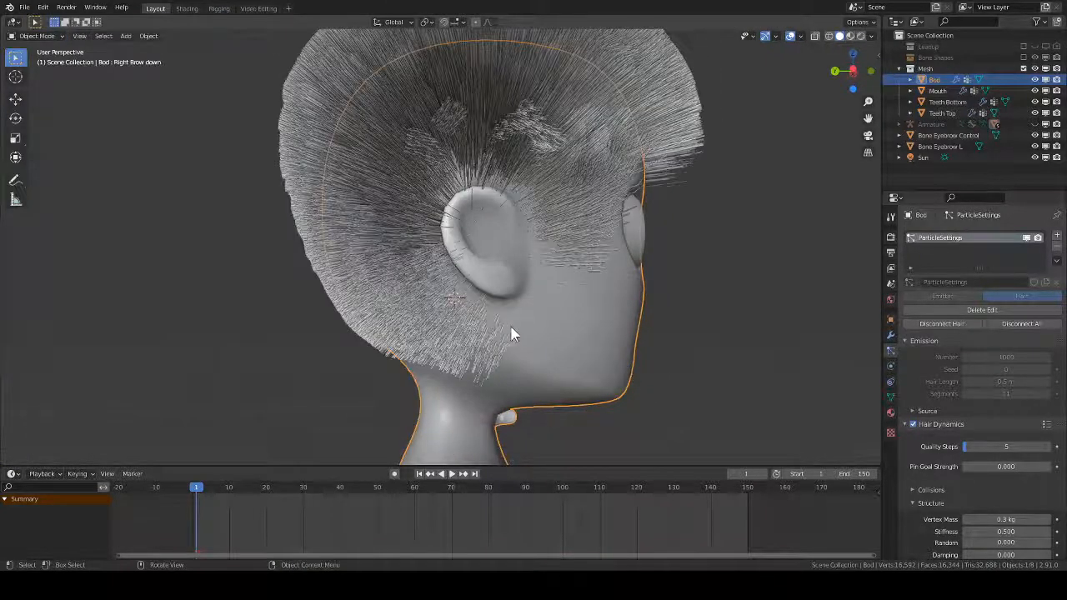
left_click(535, 306)
left_click(538, 304)
- Re-enter Particle Edit mode and trim the hairs near both ears with the 22 px Cut brush
key("ctrl+Tab")
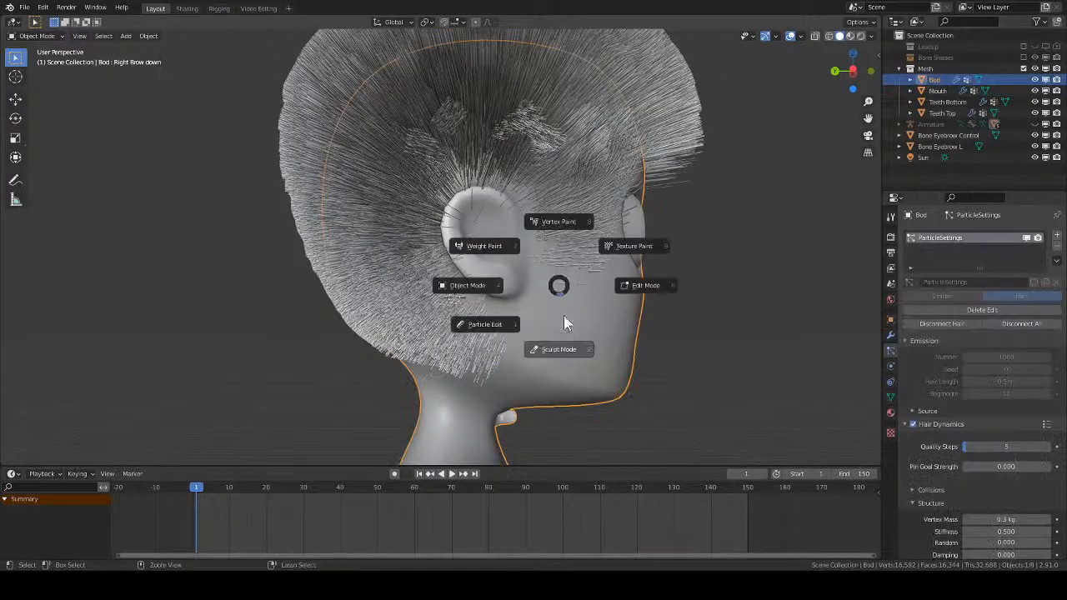
left_click(485, 328)
mouse_move(517, 333)
middle_mouse_down()
mouse_move(588, 336)
mouse_move(576, 331)
mouse_move(578, 312)
mouse_move(557, 363)
mouse_move(489, 376)
mouse_move(575, 358)
mouse_move(497, 352)
mouse_move(505, 357)
mouse_move(480, 365)
middle_mouse_up()
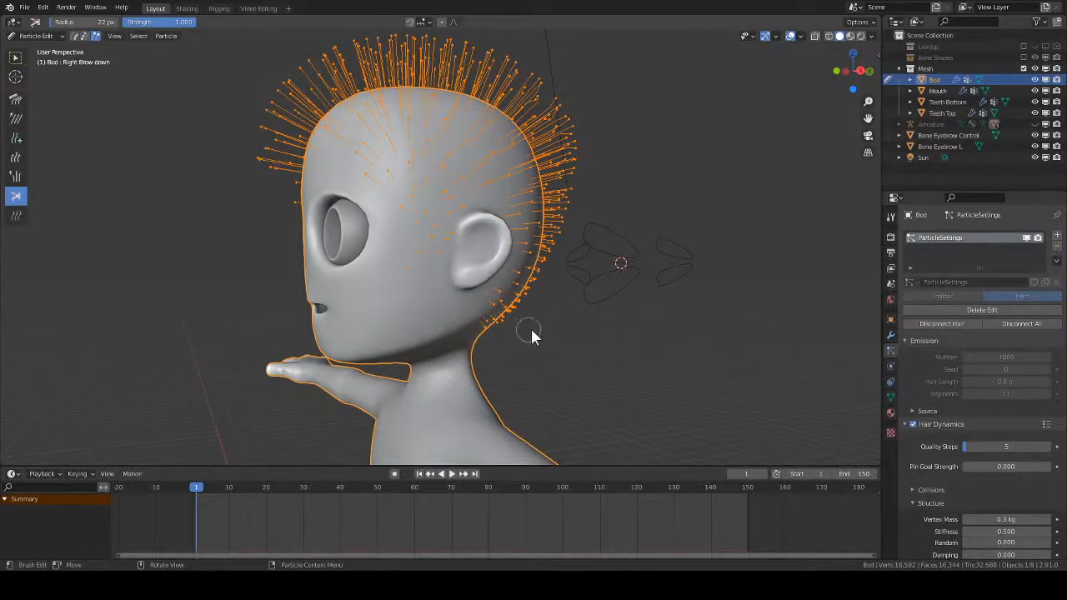
middle_click_drag(531, 335, 559, 347)
- Return the body to Object Mode and examine the hair around the character's left ear
key("ctrl+Tab")
left_click(479, 346)
key("ctrl+Tab")
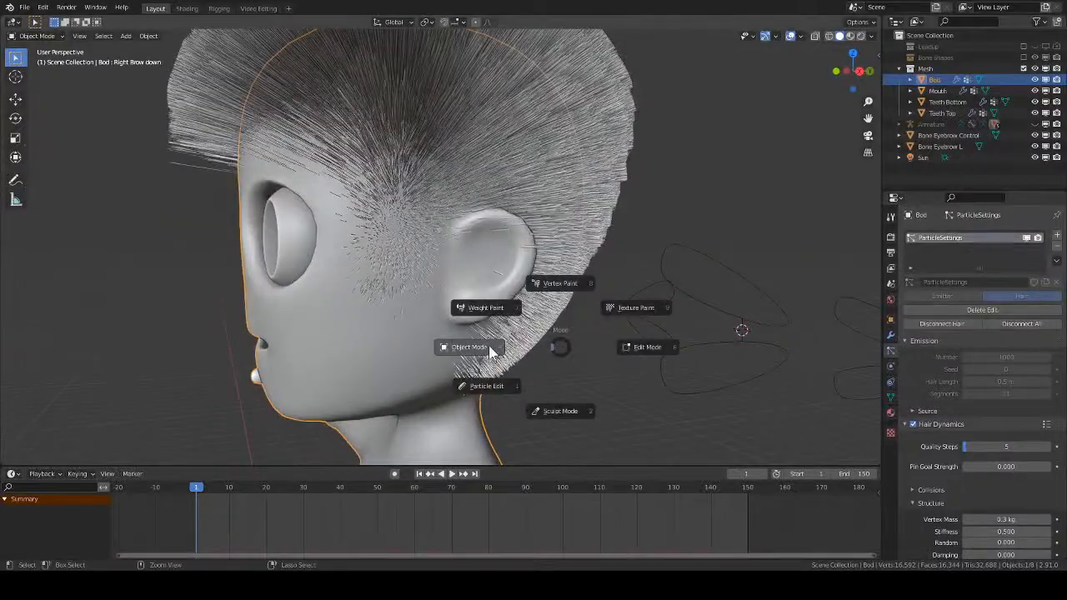
left_click(491, 352)
- In Particle Edit mode, cut back the hairs behind both ears and along the nape with the 22 px Cut brush
key("ctrl+Tab")
left_click(450, 434)
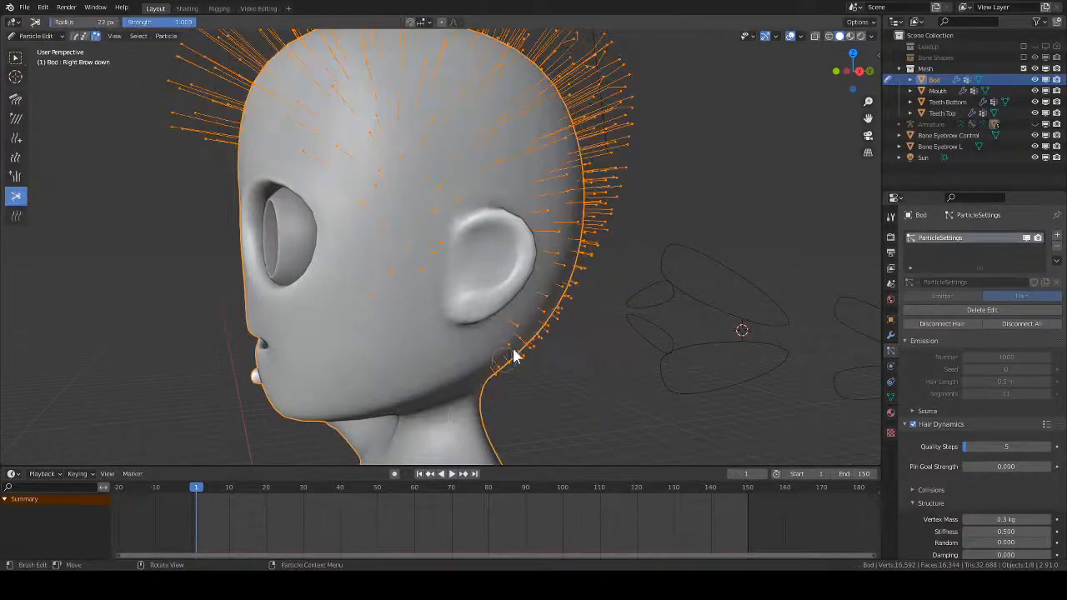
middle_click_drag(513, 356, 553, 320)
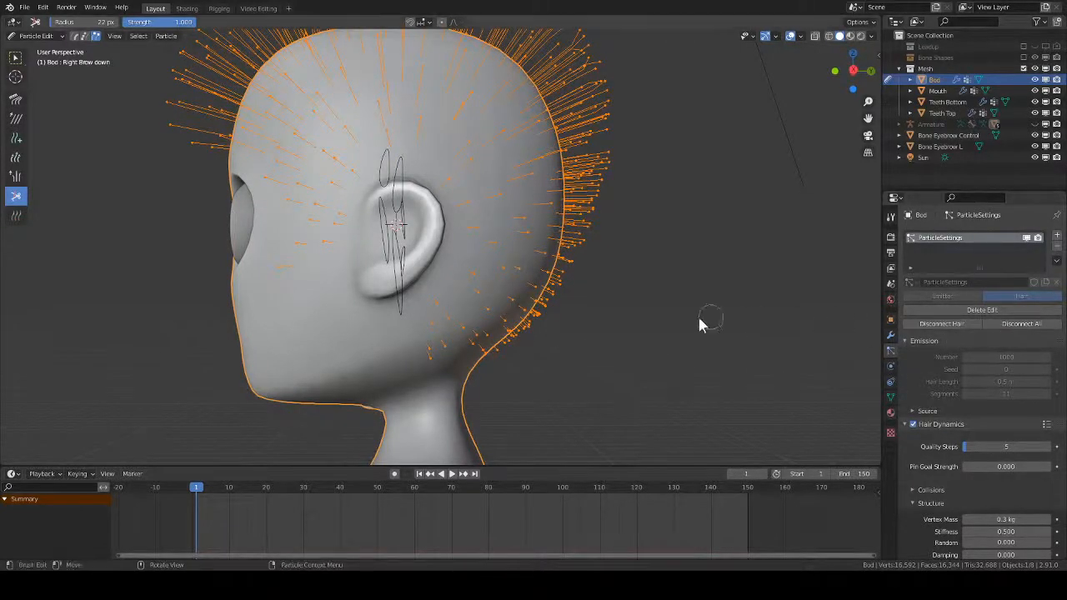
middle_click_drag(537, 279, 429, 290)
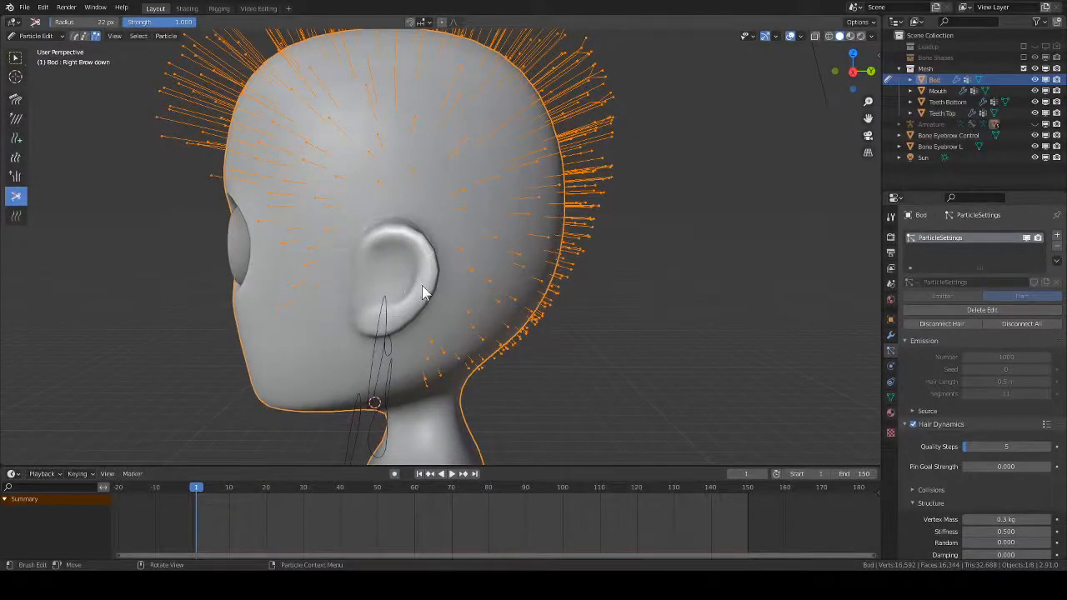
middle_click_drag(442, 378, 327, 304)
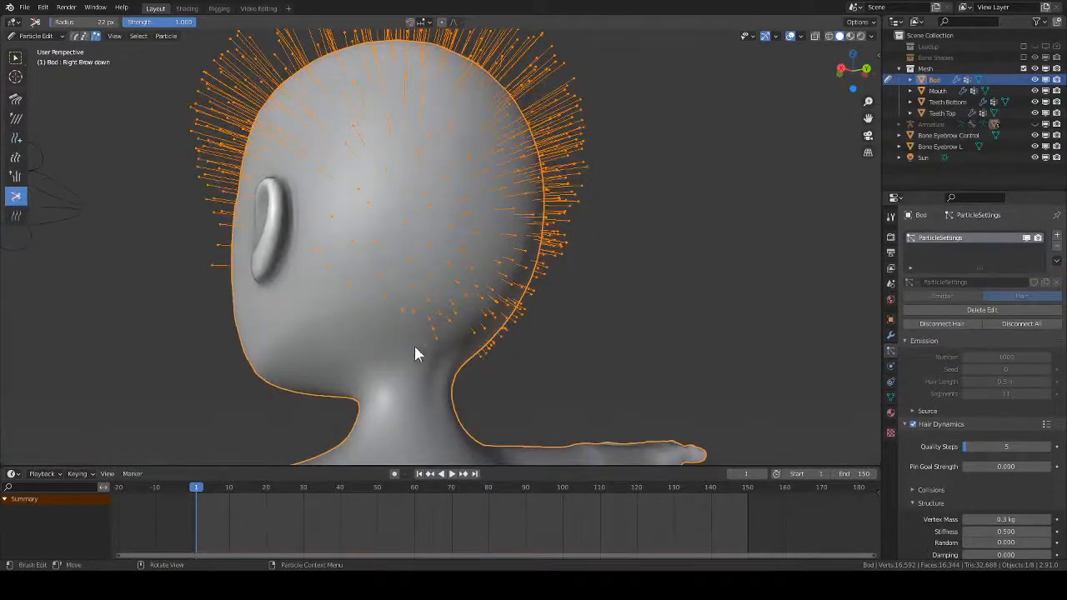
middle_click_drag(536, 392, 440, 370)
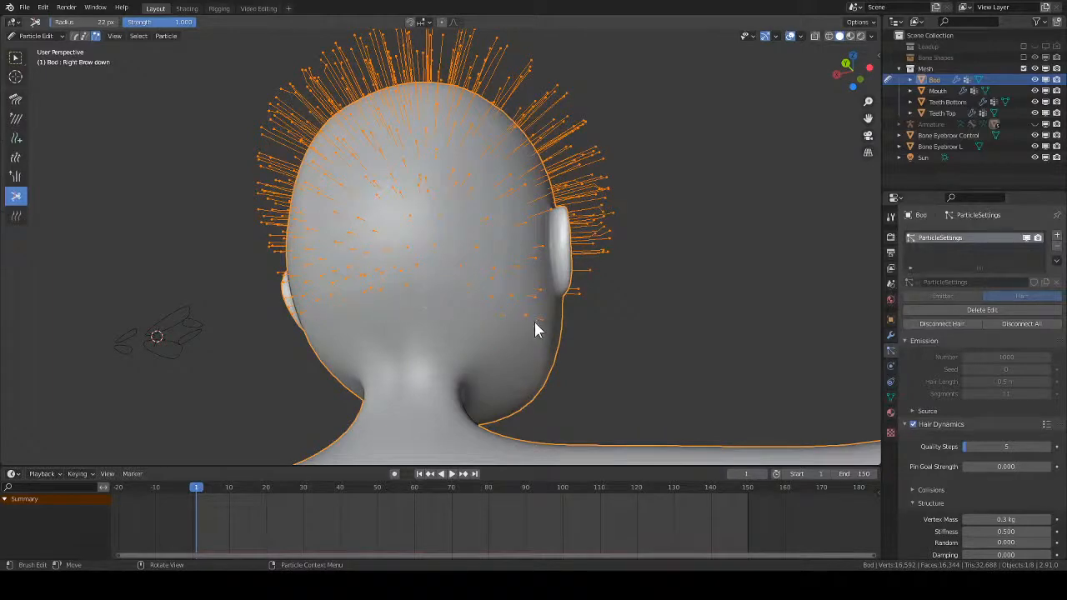
middle_click_drag(542, 345, 467, 353)
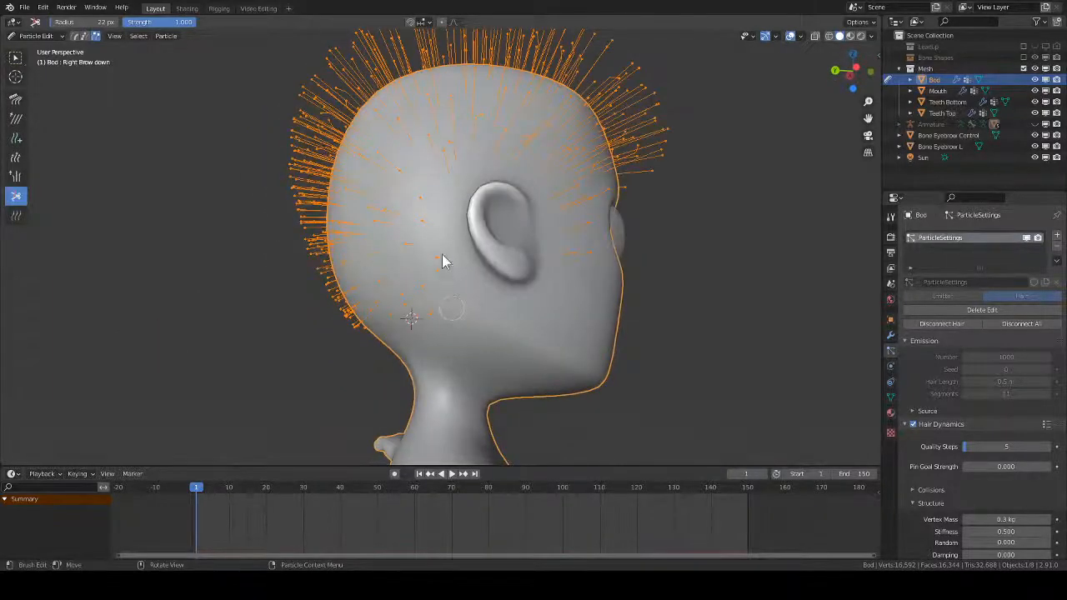
middle_click_drag(584, 262, 523, 298)
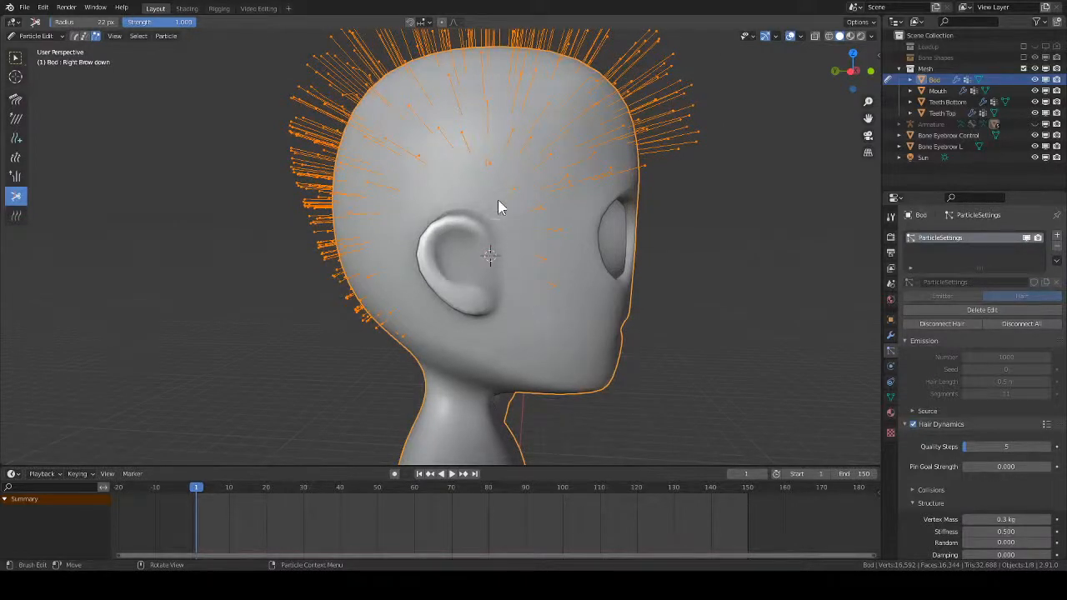
- Return to Object Mode and view the trimmed hair at the nape and behind the ear
middle_click_drag(506, 262, 558, 325)
key("ctrl+Tab")
left_click(432, 292)
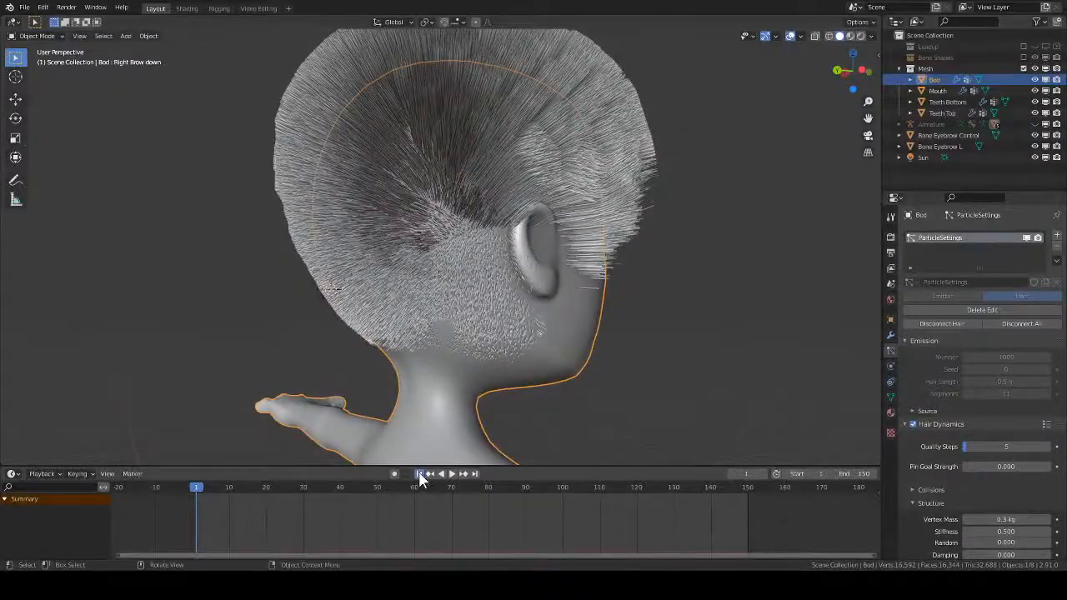
mouse_move(532, 376)
middle_mouse_down()
mouse_move(578, 375)
mouse_move(580, 343)
mouse_move(523, 436)
mouse_move(481, 398)
mouse_move(578, 341)
middle_mouse_up()
- Re-enter Particle Edit mode and shorten the hairs at the back of the head with the 74 px Length brush
key("ctrl+Tab")
left_click(420, 439)
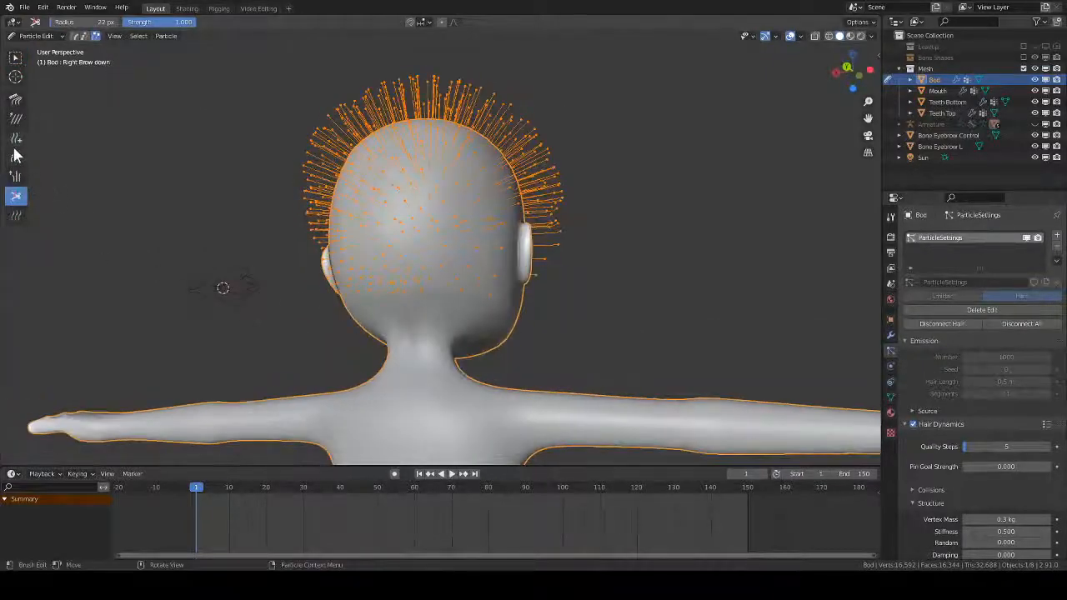
left_click(15, 156)
middle_click_drag(497, 263, 491, 211)
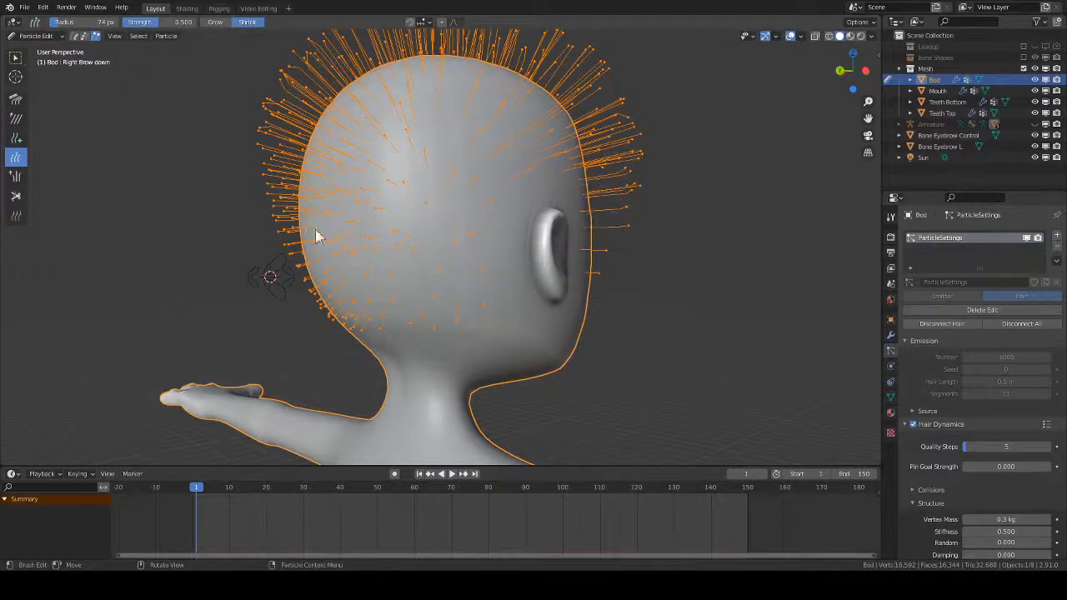
- Puff up the hairs on the side and back of the head with the Puff brush in Add mode at a 258 px radius
left_click(15, 175)
key("f")
left_click(474, 276)
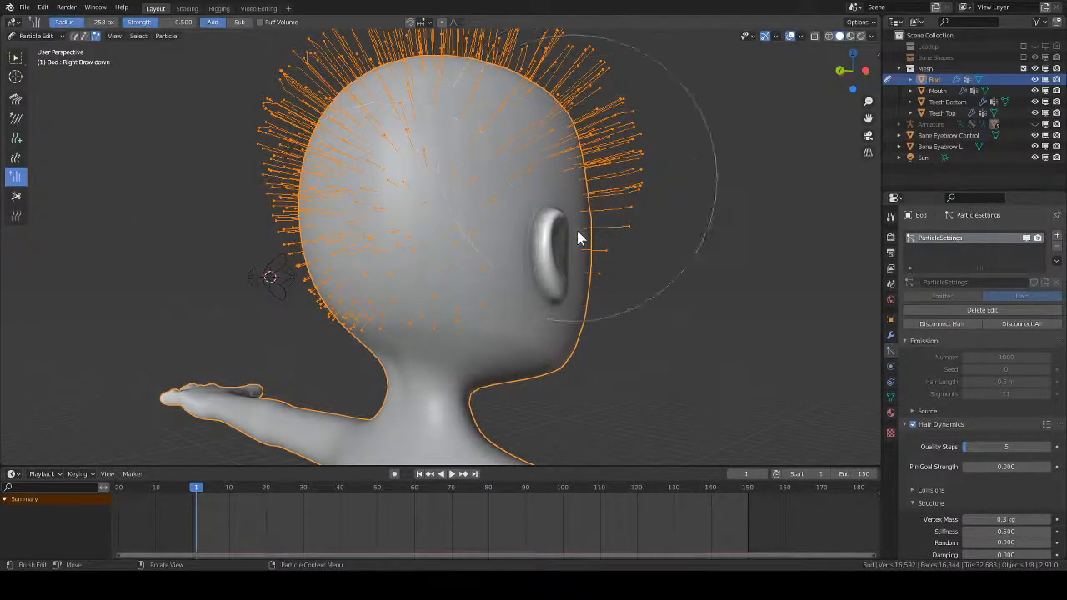
left_click_drag(578, 239, 449, 169)
mouse_move(376, 286)
middle_mouse_down()
mouse_move(466, 252)
mouse_move(439, 319)
mouse_move(420, 181)
mouse_move(435, 238)
mouse_move(358, 288)
mouse_move(521, 265)
mouse_move(426, 153)
mouse_move(536, 273)
mouse_move(512, 369)
mouse_move(607, 178)
mouse_move(597, 245)
mouse_move(400, 238)
middle_mouse_up()
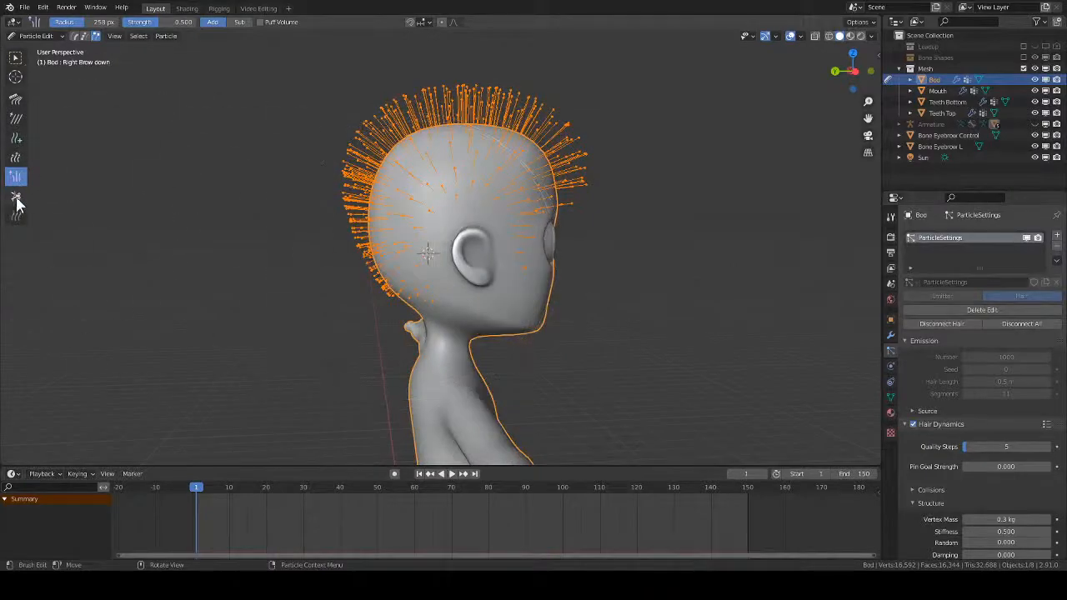
- Shorten the hairs on the back of the head with the Length brush in Shrink mode at a 142 px radius
left_click(16, 157)
mouse_move(214, 252)
middle_mouse_down()
mouse_move(553, 267)
mouse_move(518, 169)
mouse_move(525, 231)
mouse_move(531, 169)
mouse_move(519, 264)
mouse_move(593, 239)
mouse_move(624, 262)
mouse_move(617, 289)
mouse_move(536, 292)
middle_mouse_up()
mouse_move(500, 245)
middle_mouse_down()
mouse_move(520, 292)
mouse_move(476, 319)
mouse_move(500, 350)
middle_mouse_up()
key("f")
left_click(507, 353)
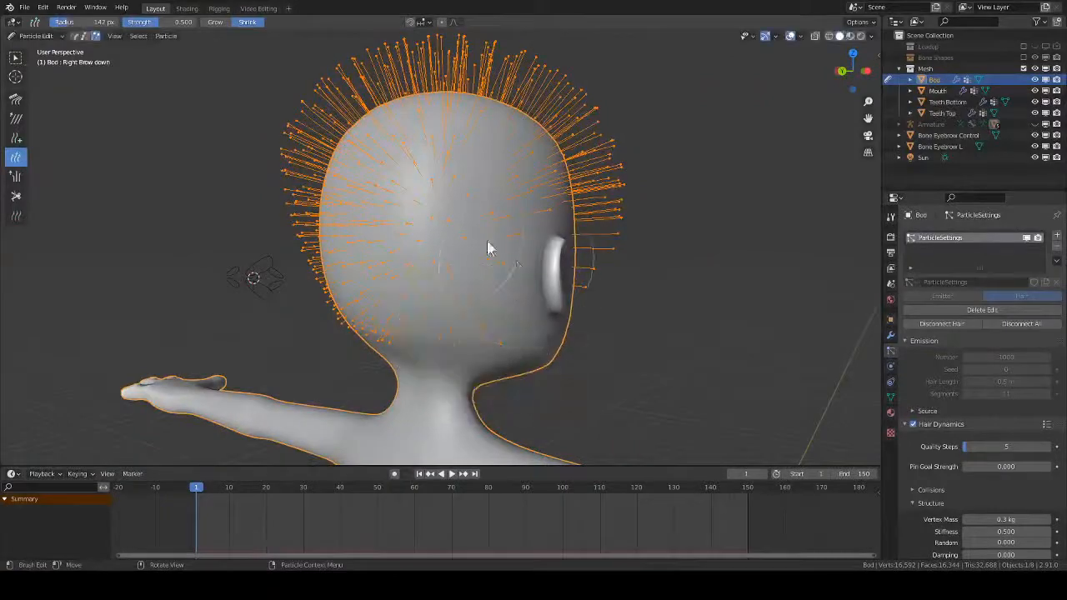
middle_click_drag(305, 230, 475, 231)
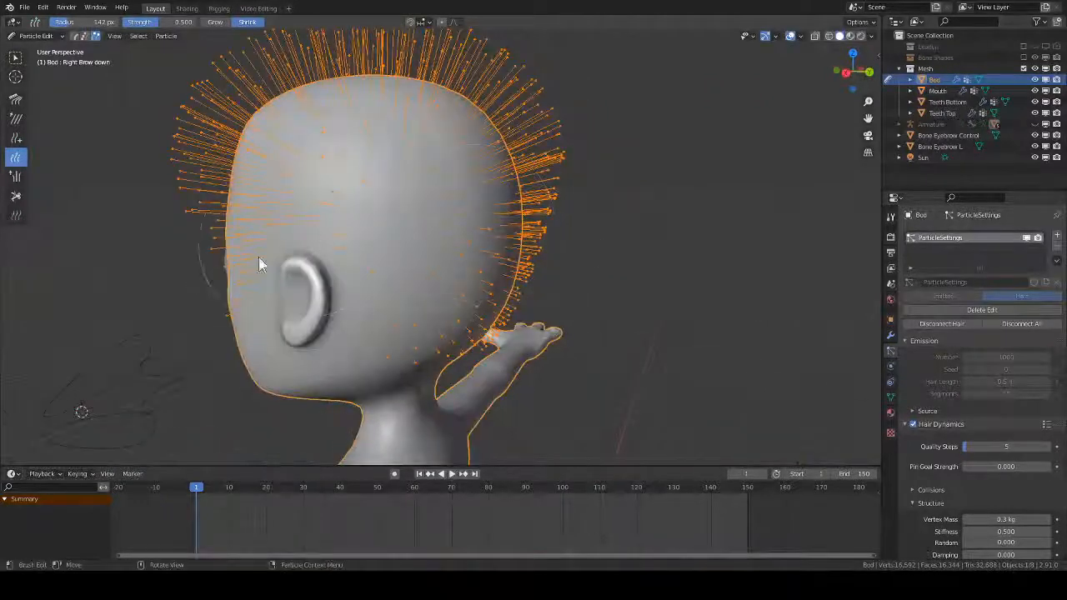
- Shorten the hairs around the character's left ear and temple, reducing the Length brush radius to 23 px
middle_click_drag(261, 261, 426, 267)
key("f")
left_click(388, 262)
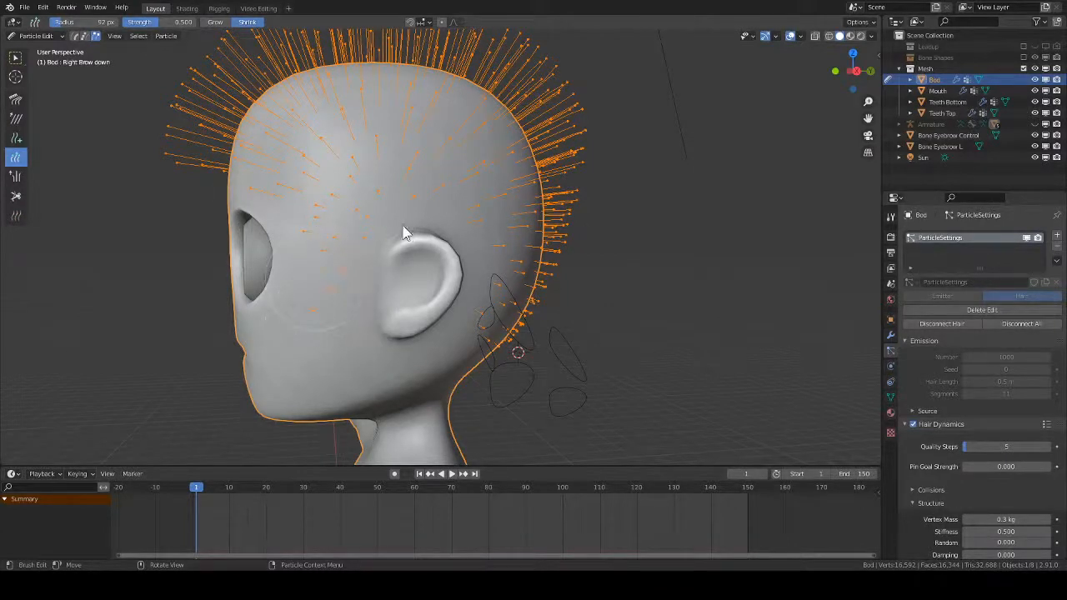
key("f")
left_click(244, 212)
middle_click_drag(395, 200, 513, 269)
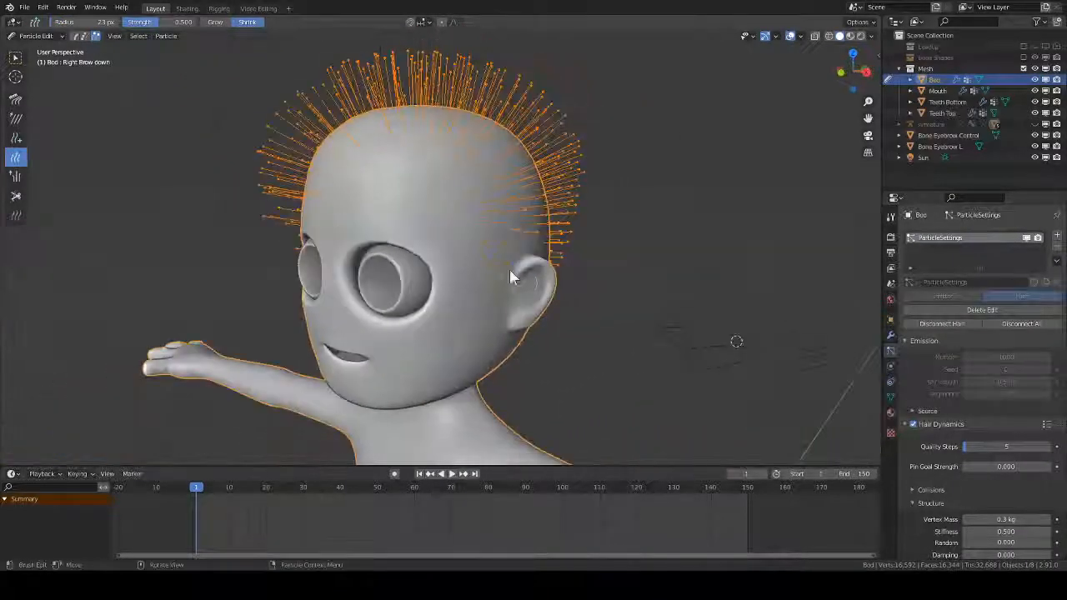
middle_click_drag(612, 252, 533, 249)
- Shorten the hairs down the back of the head and toward the nape with the Length brush at a 77 px radius
key("f")
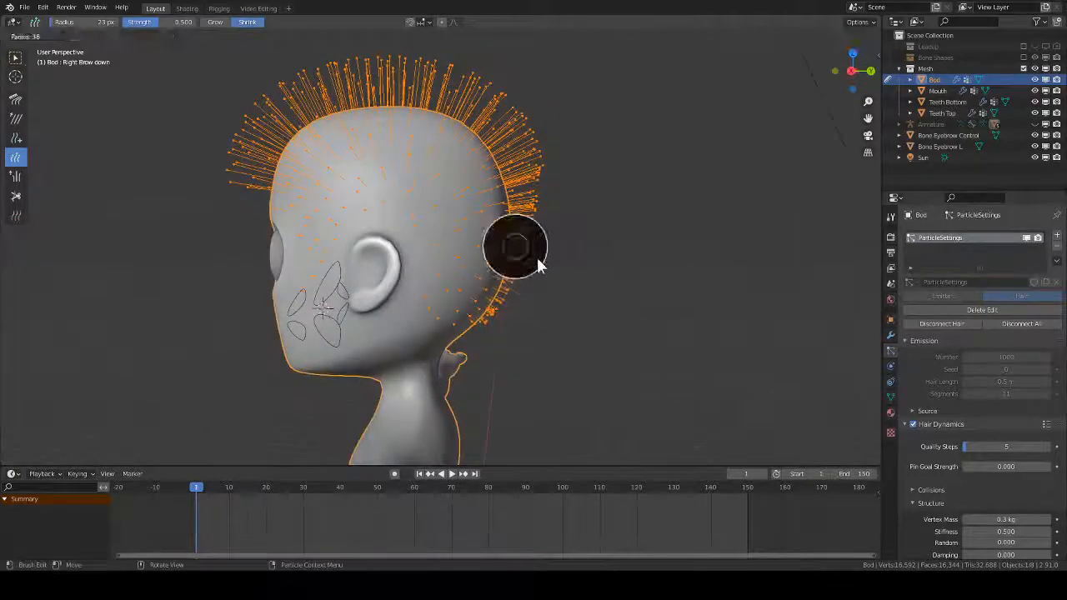
left_click(578, 250)
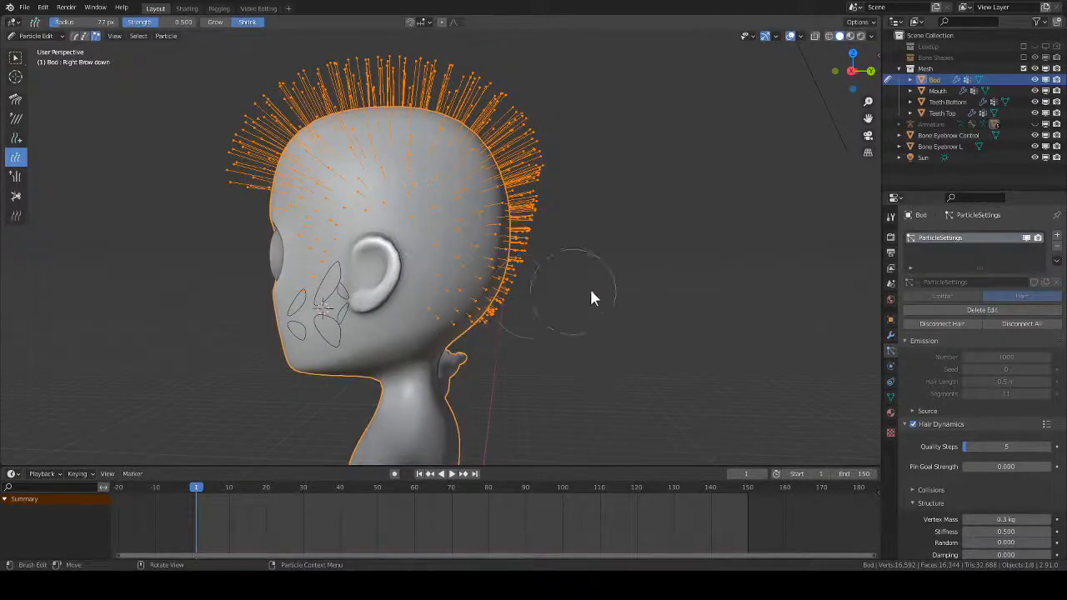
mouse_move(591, 295)
middle_mouse_down()
mouse_move(472, 281)
mouse_move(461, 298)
mouse_move(414, 241)
middle_mouse_up()
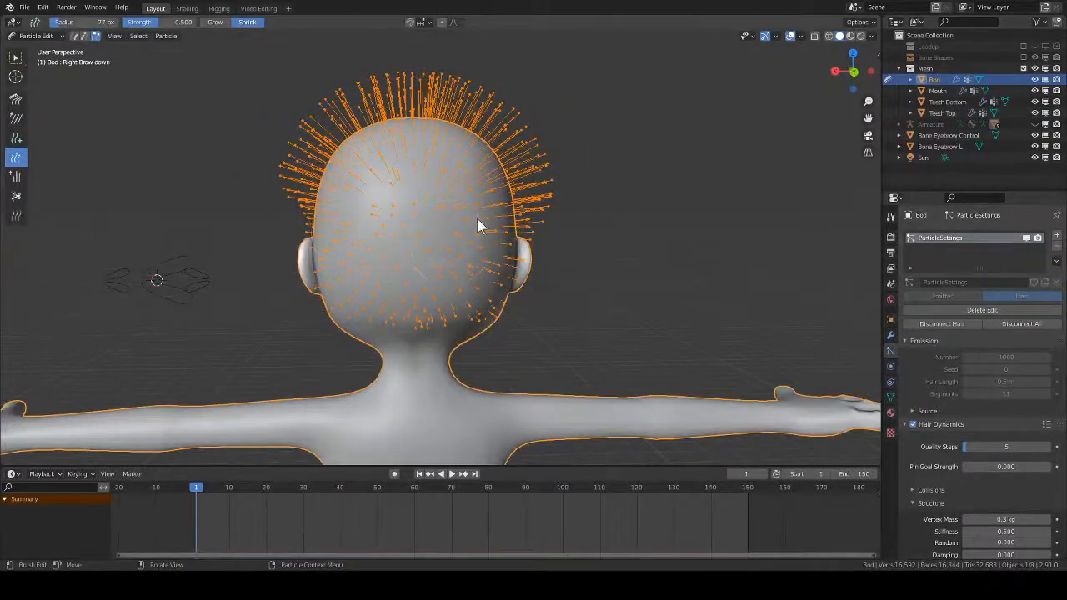
middle_click_drag(478, 221, 561, 258)
middle_click_drag(488, 234, 476, 285)
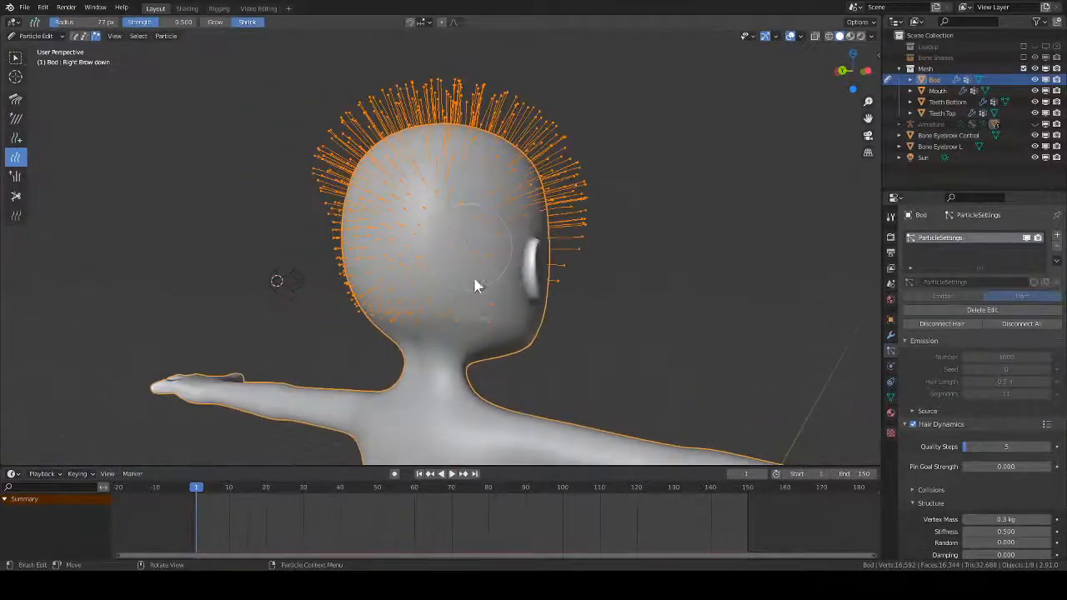
mouse_move(564, 238)
middle_mouse_down()
mouse_move(493, 289)
mouse_move(508, 288)
mouse_move(503, 224)
mouse_move(575, 229)
mouse_move(638, 258)
middle_mouse_up()
- Shorten the hairs above and behind the character's right ear with the Length brush at a 56 px radius
key("f")
left_click(528, 229)
key("f")
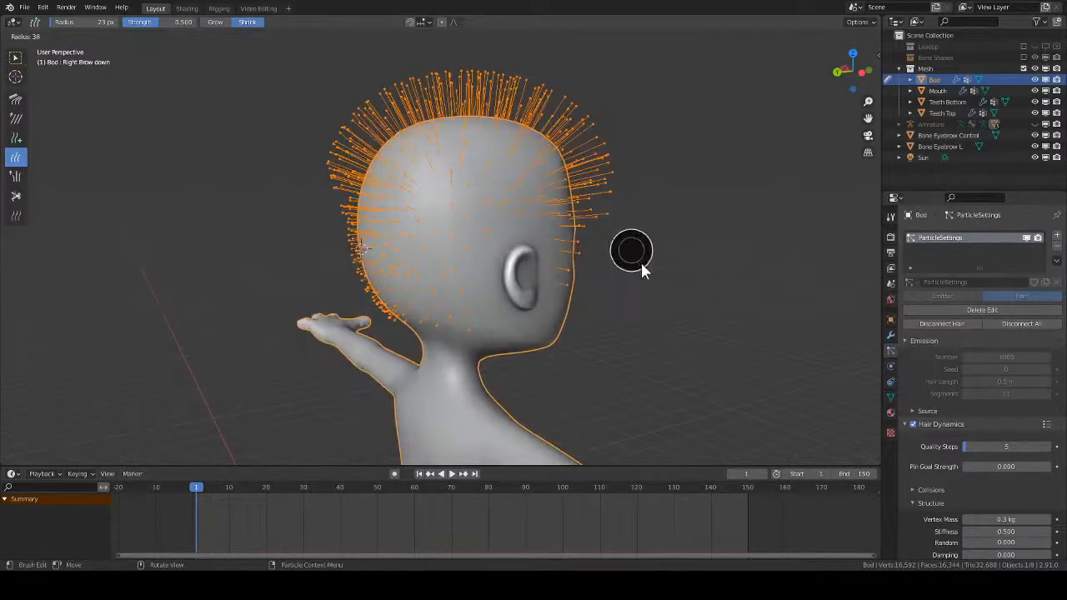
left_click(591, 234)
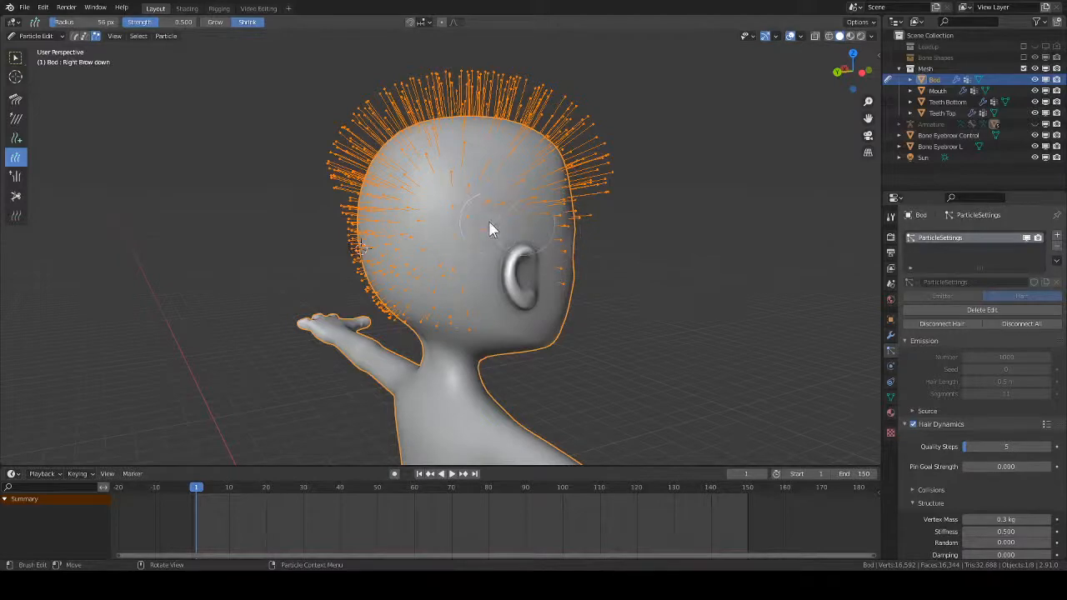
middle_click_drag(654, 245, 431, 261)
middle_click_drag(369, 310, 465, 285)
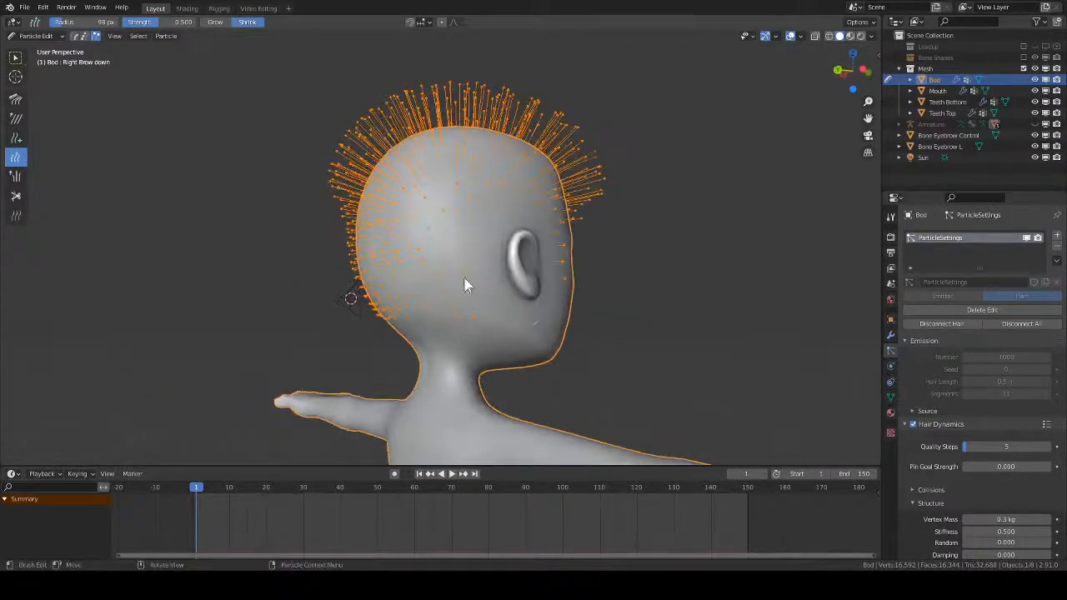
- In wireframe front view at frame 0, comb the hair across toward the character's left side with the 132 px Comb brush
left_click(17, 100)
middle_click_drag(612, 245, 514, 287)
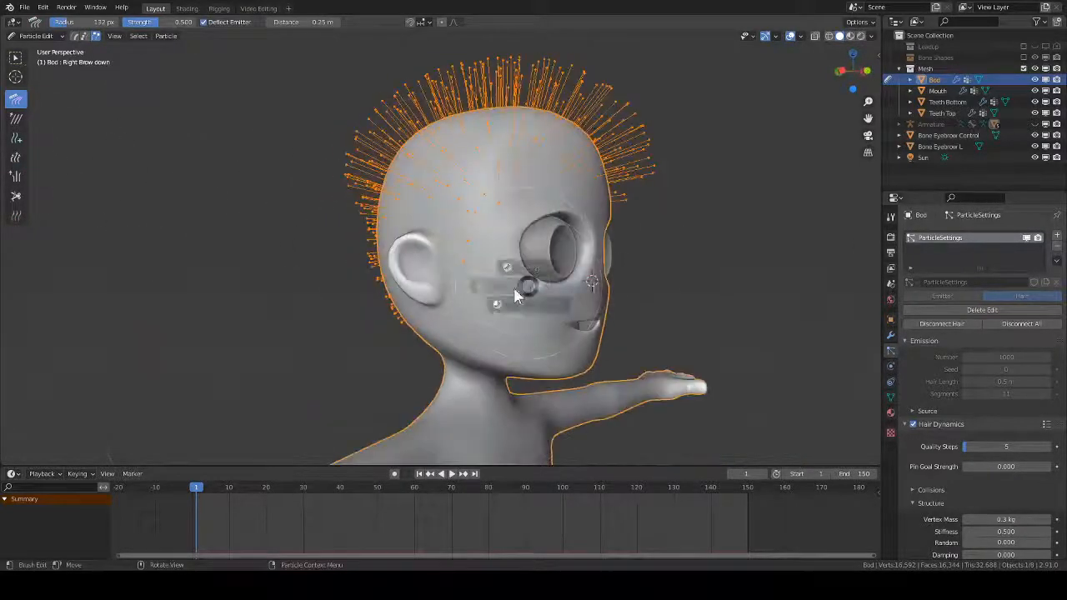
left_click(454, 289)
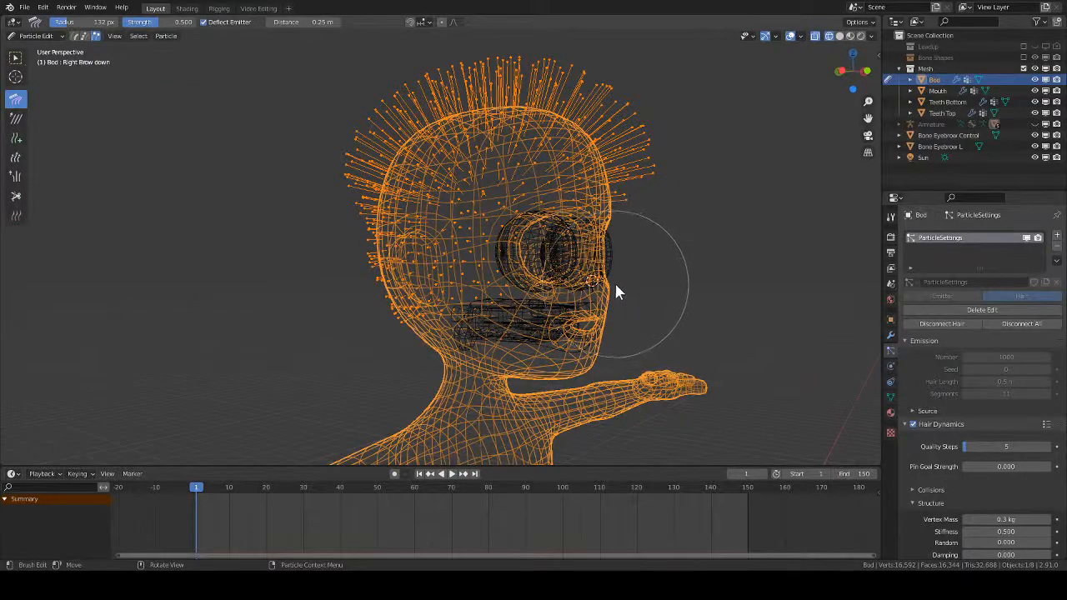
key("Right")
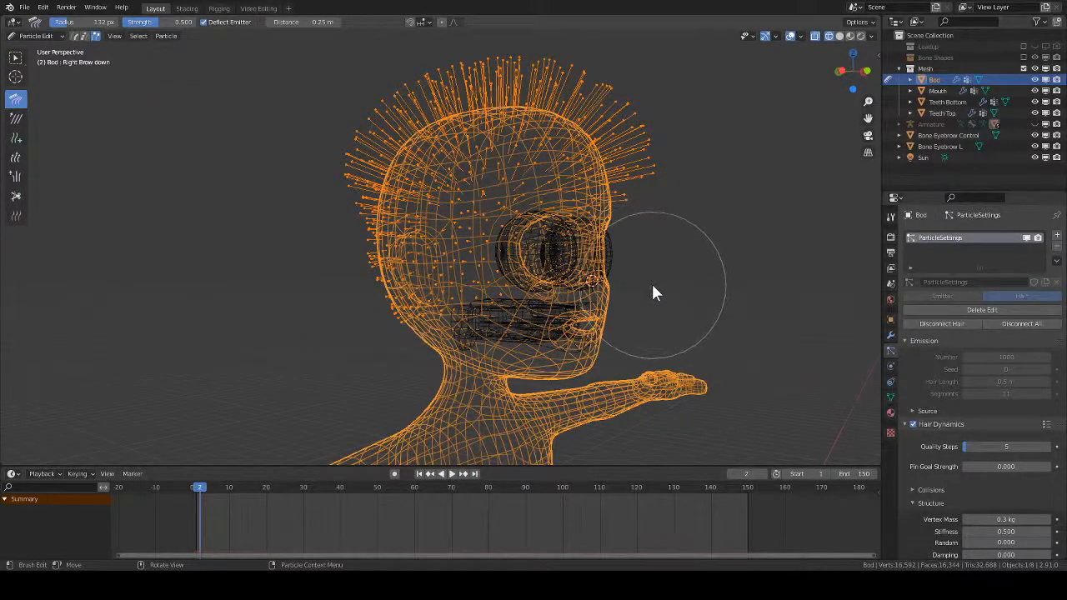
key("Left")
key("Left")
key("KP_1")
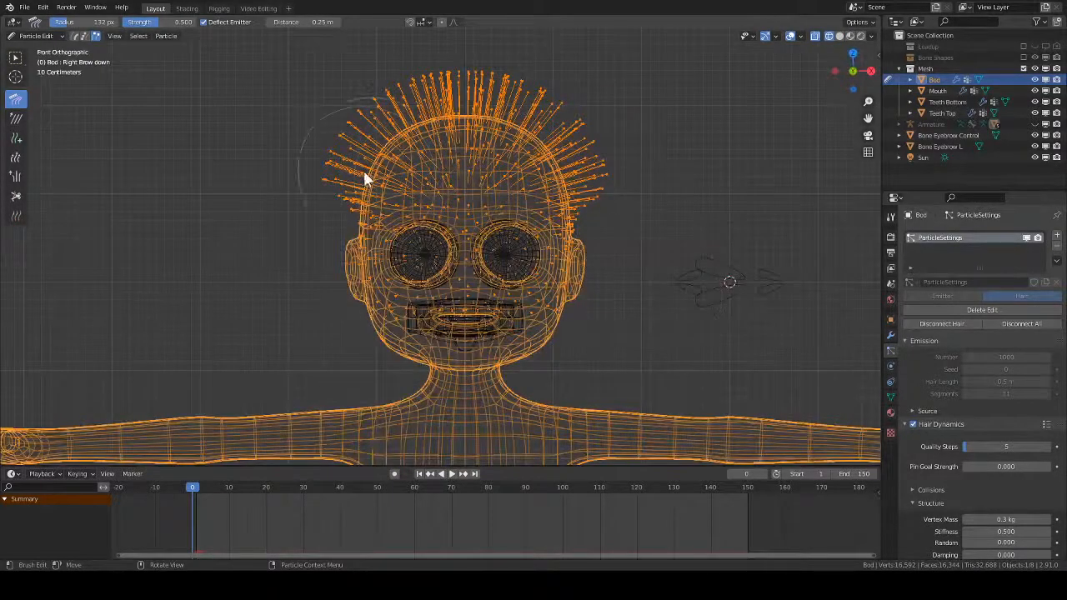
mouse_move(363, 171)
left_mouse_down()
mouse_move(398, 102)
mouse_move(376, 185)
mouse_move(414, 91)
mouse_move(381, 183)
mouse_move(559, 112)
mouse_move(643, 132)
mouse_move(603, 184)
mouse_move(564, 175)
mouse_move(645, 272)
left_mouse_up()
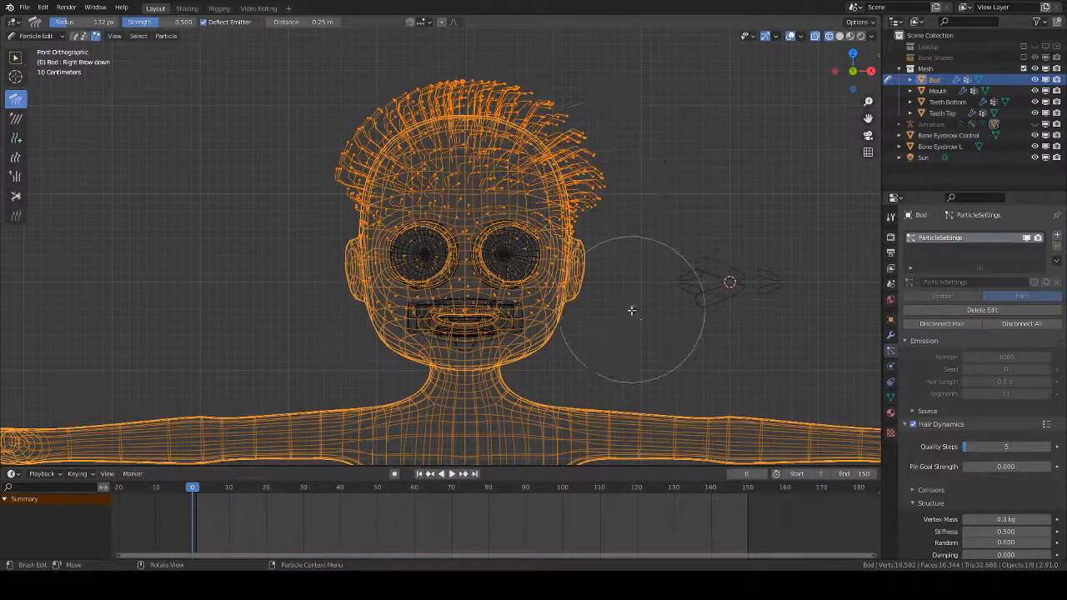
- Return to Object Mode and view the combed hair in solid shading
key("Tab")
key("Tab")
key("ctrl+Tab")
left_click(583, 301)
mouse_move(592, 306)
middle_mouse_down()
mouse_move(697, 305)
mouse_move(671, 317)
mouse_move(743, 316)
mouse_move(627, 324)
middle_mouse_up()
key("z")
left_click(690, 308)
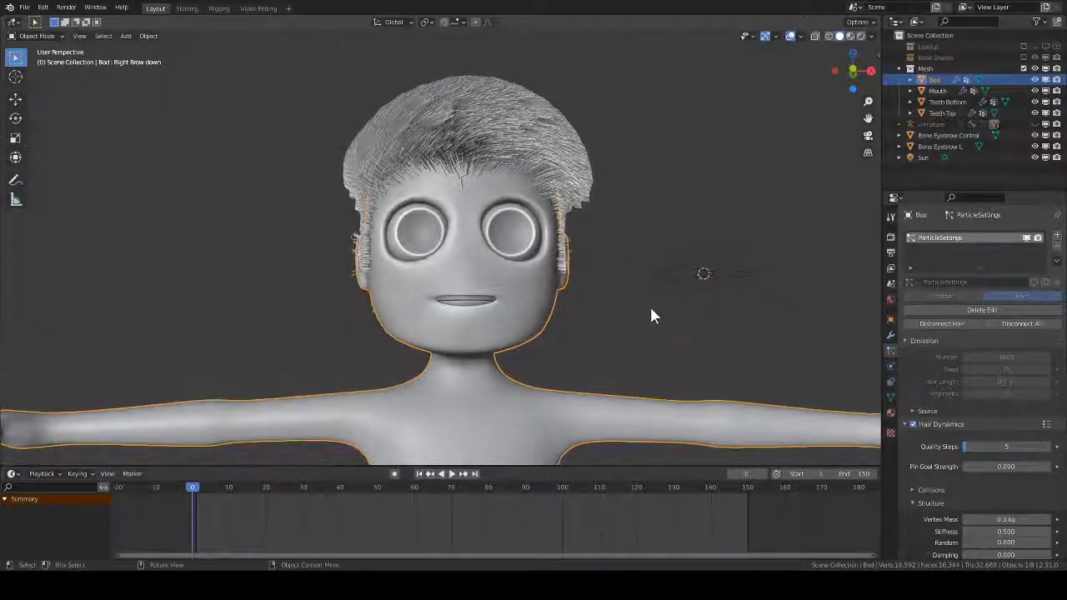
- Re-enter Particle Edit mode in front view and switch to Point select mode
key("KP_1")
key("ctrl+Tab")
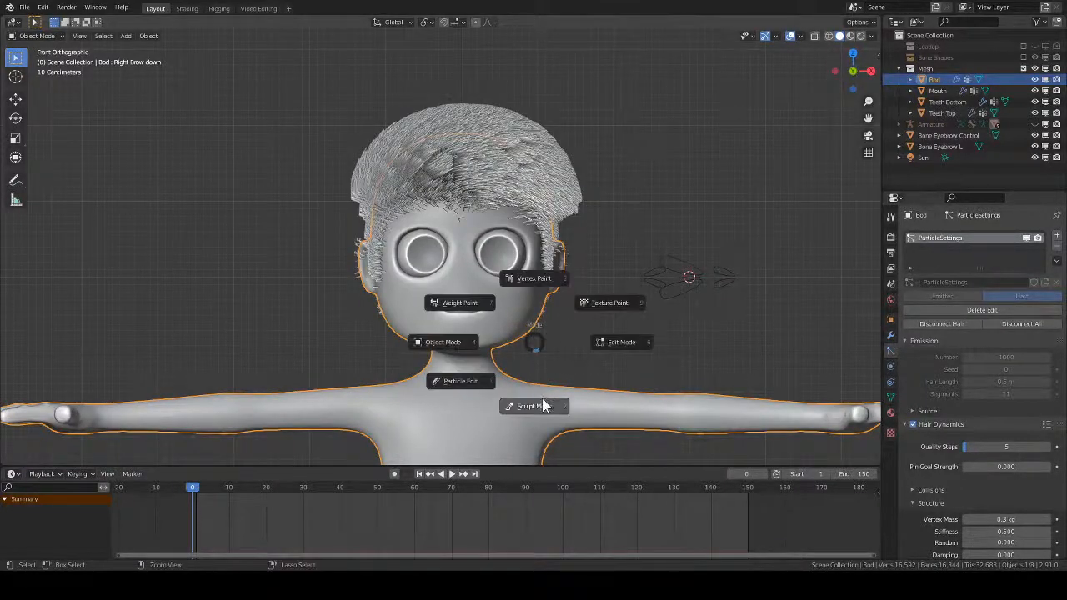
left_click(530, 405)
key("ctrl+Tab")
left_click(379, 422)
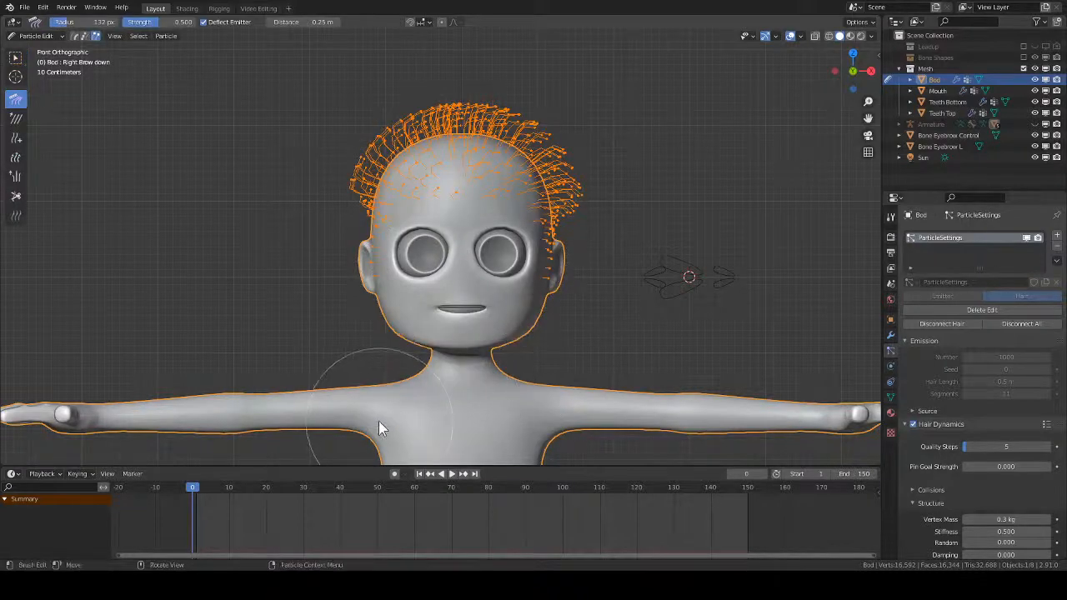
left_click(85, 36)
- Comb the fringe and top hair across the forehead toward the character's left with the 132 px Comb brush
left_click_drag(409, 195, 527, 112)
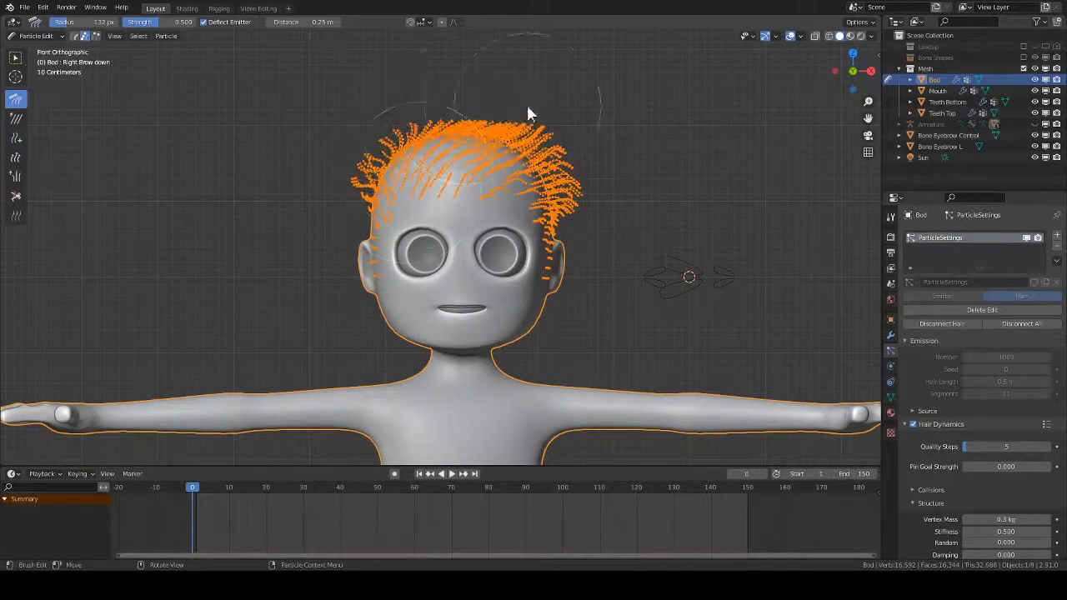
mouse_move(392, 162)
left_mouse_down()
mouse_move(398, 202)
mouse_move(588, 142)
mouse_move(603, 190)
left_mouse_up()
mouse_move(424, 171)
left_mouse_down()
mouse_move(442, 200)
mouse_move(593, 179)
mouse_move(464, 131)
mouse_move(475, 237)
mouse_move(512, 185)
mouse_move(491, 206)
left_mouse_up()
- Reduce the Comb brush to a 65 px radius and lift the hair on the character's left side up and outward
key("f")
left_click(526, 218)
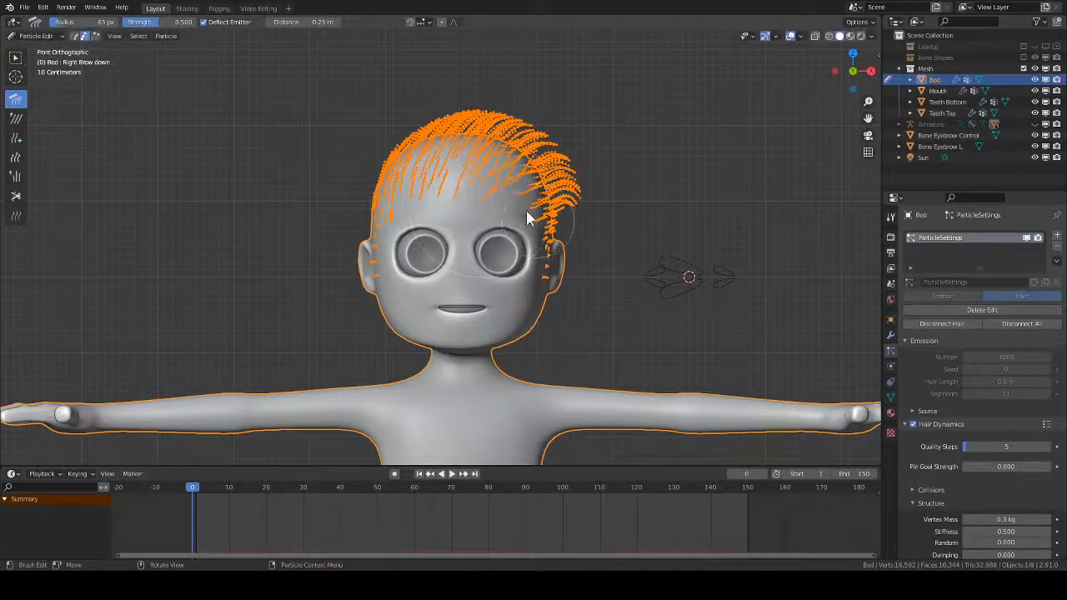
left_click_drag(590, 227, 570, 205)
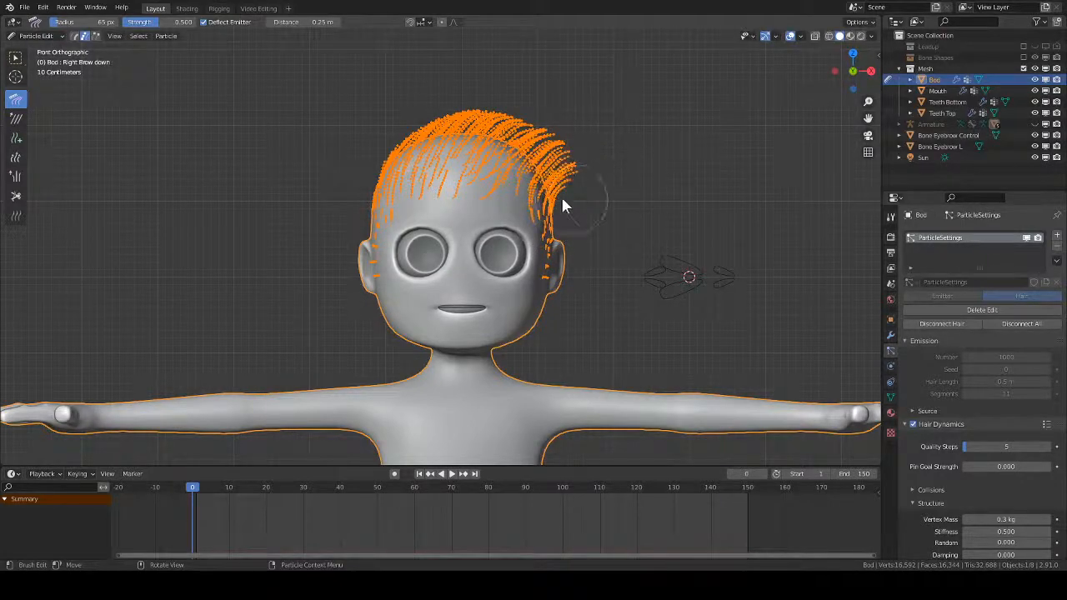
mouse_move(476, 173)
left_mouse_down()
mouse_move(427, 213)
mouse_move(577, 127)
left_mouse_up()
- Enlarge the Comb brush to a 161 px radius and sweep the hair sideways from the front and top views
key("f")
left_click(451, 207)
left_click_drag(400, 179, 523, 123)
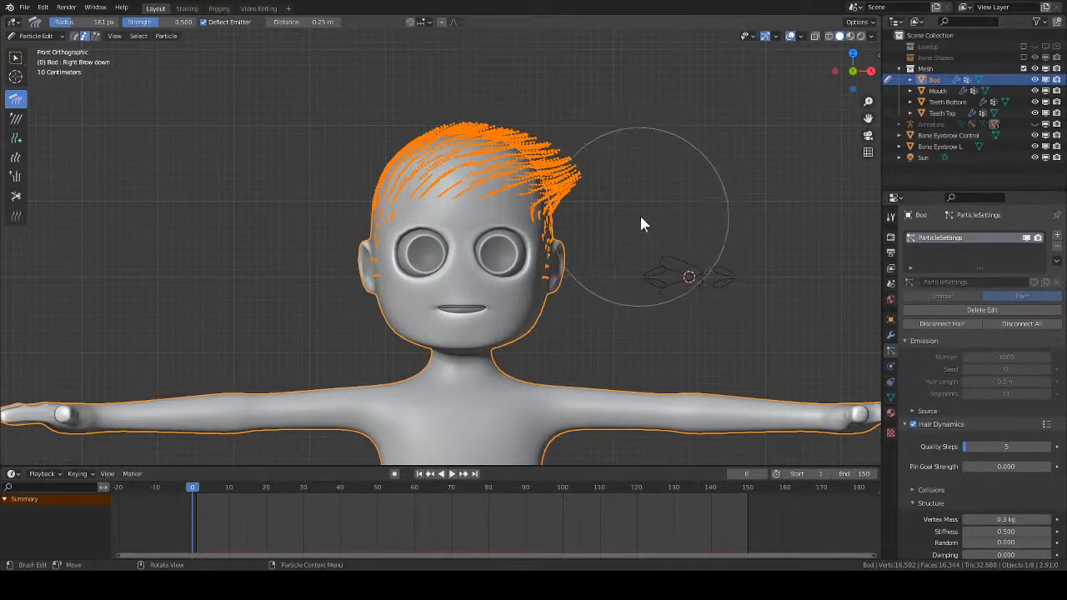
key("KP_7")
left_click_drag(364, 315, 643, 301)
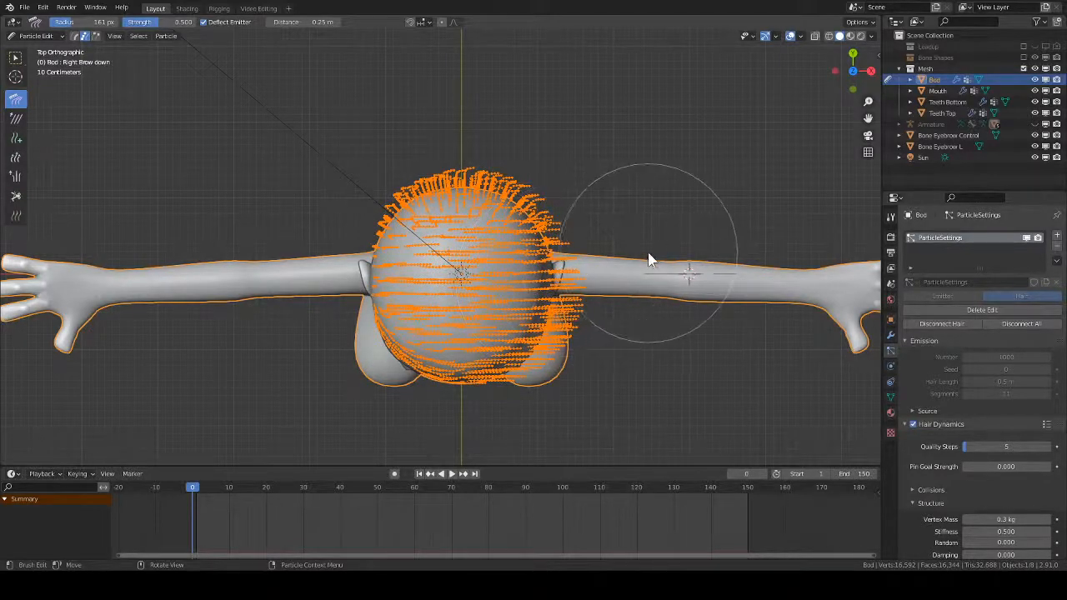
- Comb the front and left-side hairs outward from several angles with the 161 px Comb brush
mouse_move(646, 260)
middle_mouse_down()
mouse_move(484, 237)
mouse_move(518, 227)
middle_mouse_up()
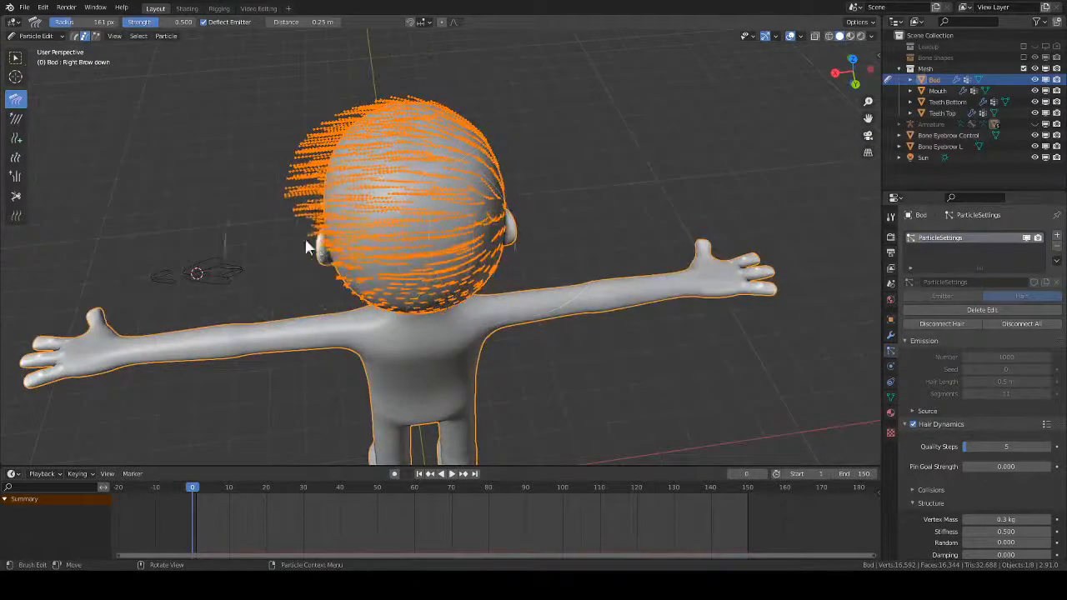
middle_click_drag(431, 206, 366, 239)
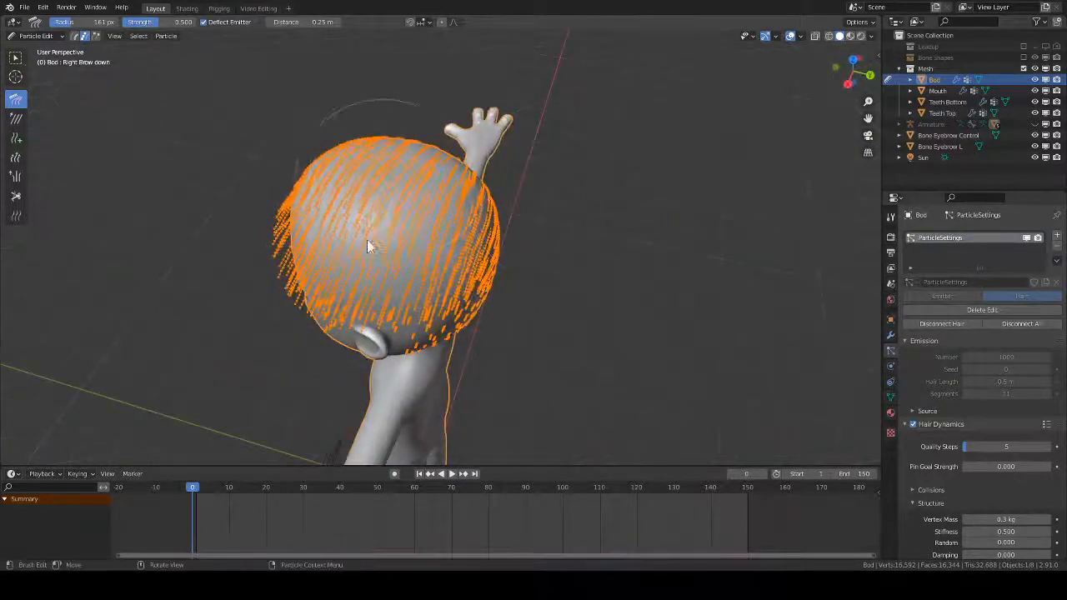
mouse_move(440, 280)
middle_mouse_down()
mouse_move(580, 252)
mouse_move(489, 250)
mouse_move(500, 297)
mouse_move(578, 312)
mouse_move(555, 286)
mouse_move(456, 253)
middle_mouse_up()
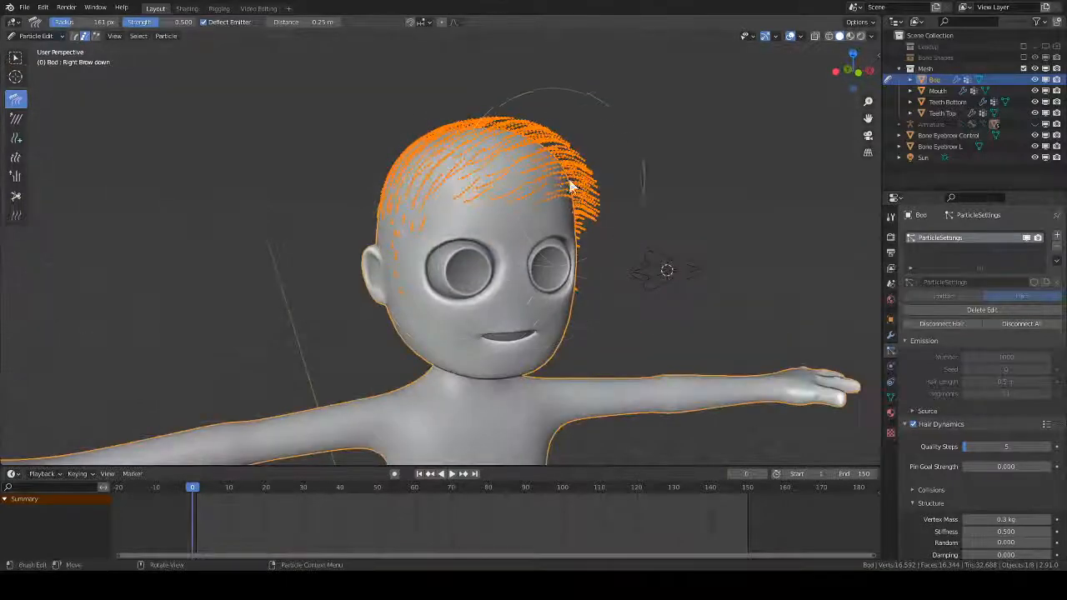
mouse_move(510, 242)
left_mouse_down()
mouse_move(623, 150)
mouse_move(598, 192)
left_mouse_up()
middle_click_drag(598, 192, 614, 302)
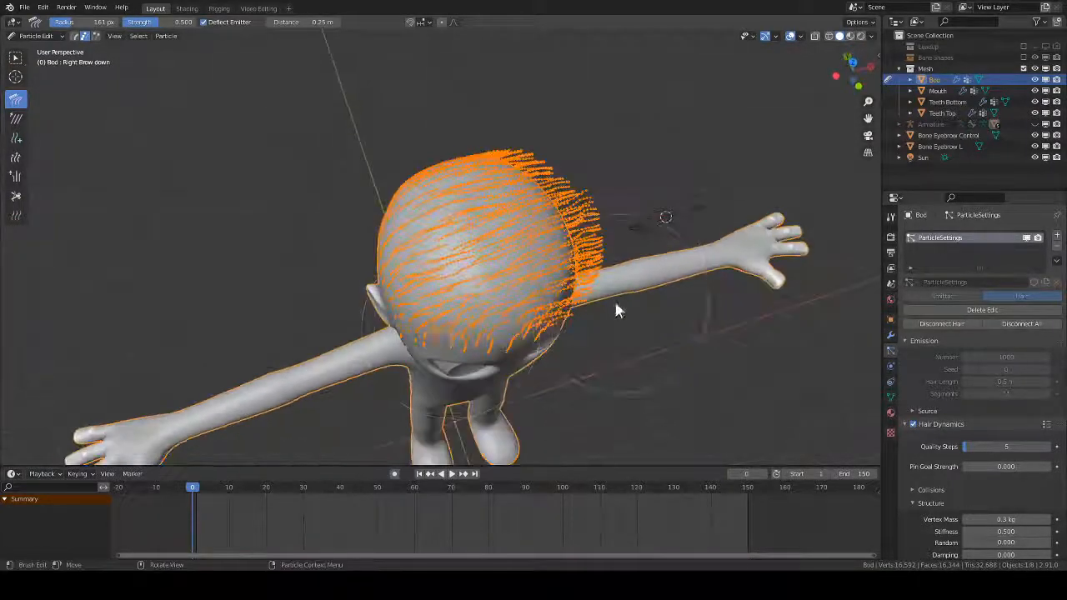
left_click_drag(548, 287, 586, 305)
mouse_move(547, 275)
left_mouse_down()
mouse_move(392, 262)
mouse_move(655, 195)
left_mouse_up()
middle_click_drag(655, 195, 494, 223)
- Comb the fringe upward at the character's left temple with the Comb brush at an 80 px radius
key("f")
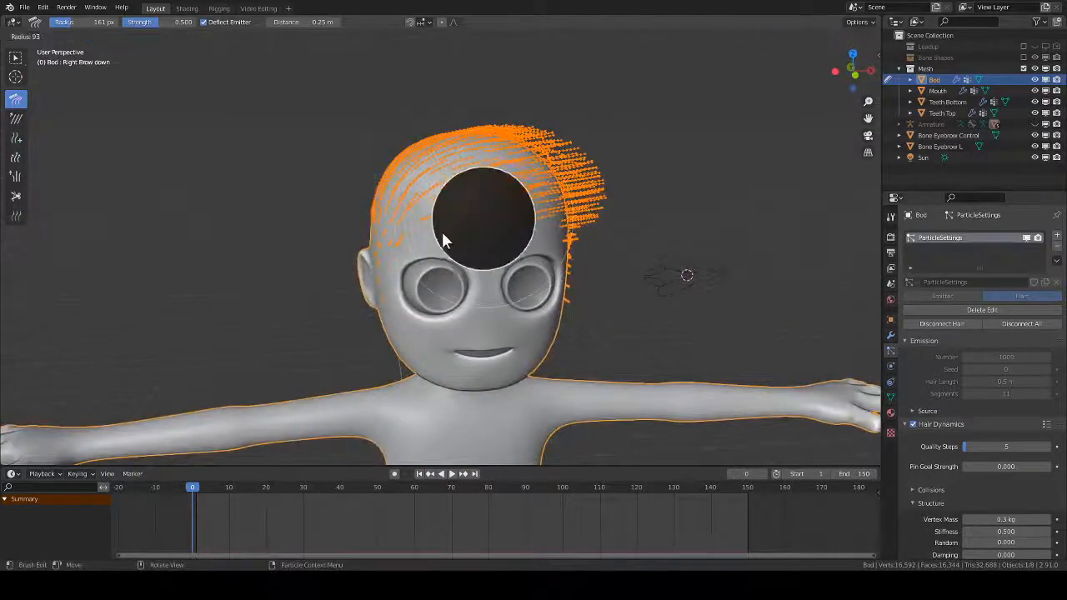
left_click(450, 230)
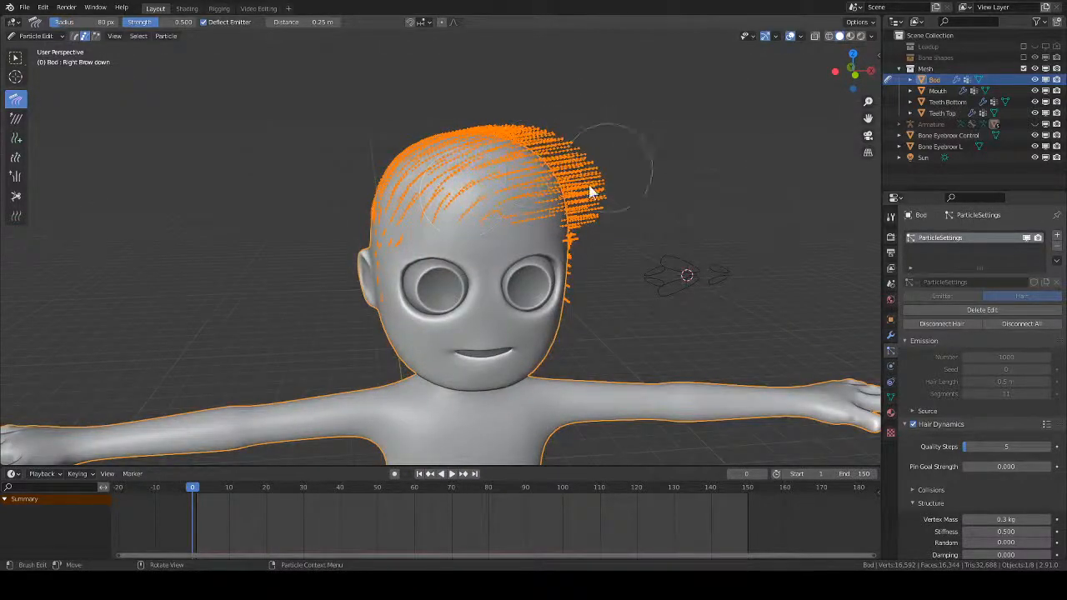
left_click_drag(525, 205, 608, 158)
- Puff the short hairs around the sides and back of the head using the Puff brush at a 56 px radius and strength 1.000
middle_click_drag(612, 191, 517, 277)
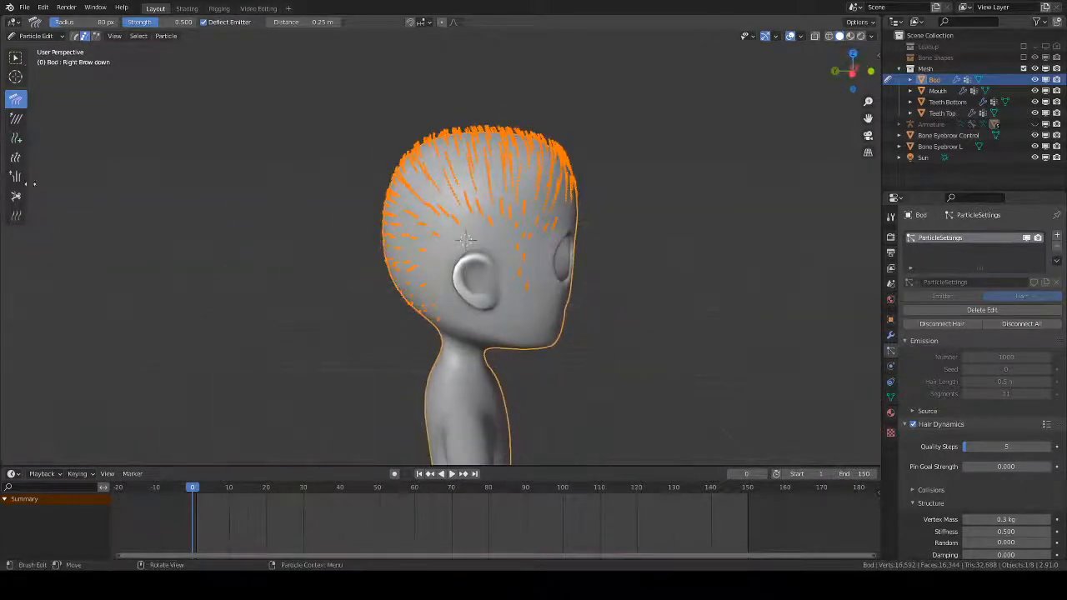
left_click(15, 176)
key("f")
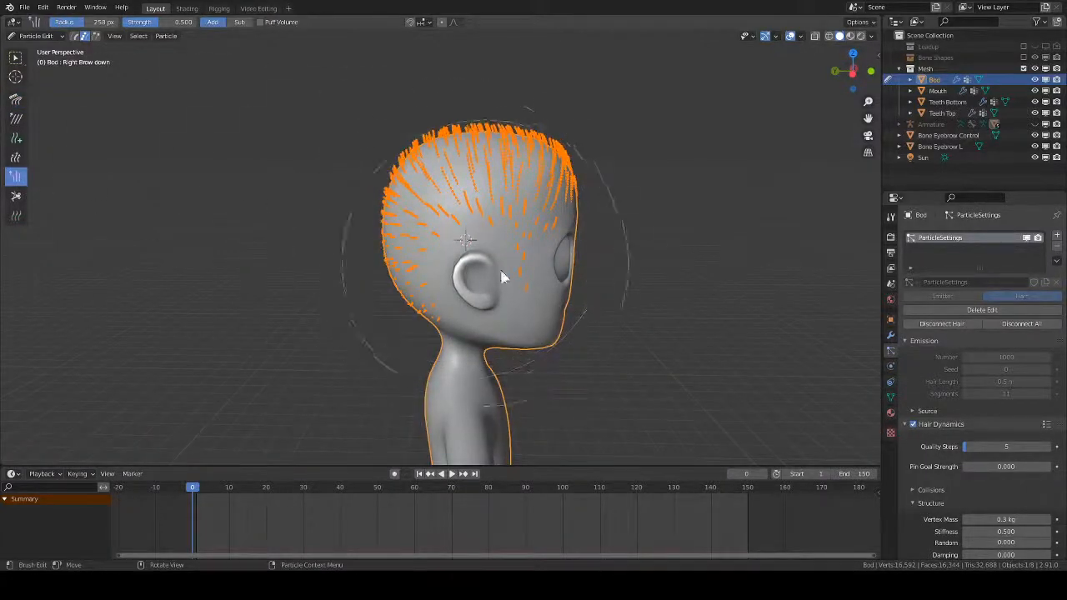
left_click(450, 302)
key("f")
left_click(544, 254)
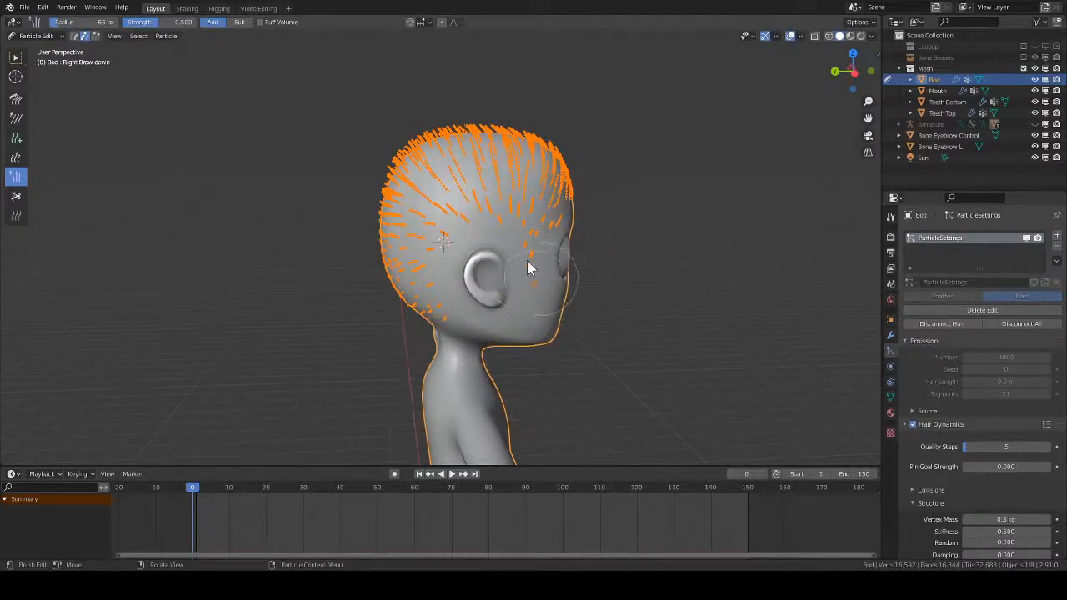
middle_click_drag(528, 262, 550, 286)
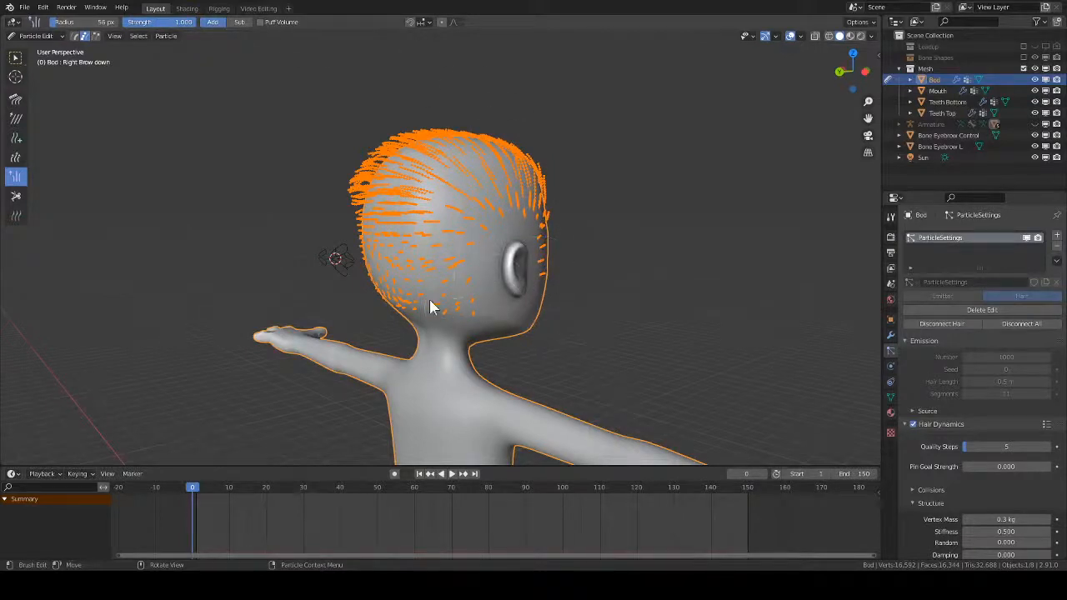
middle_click_drag(399, 308, 500, 275)
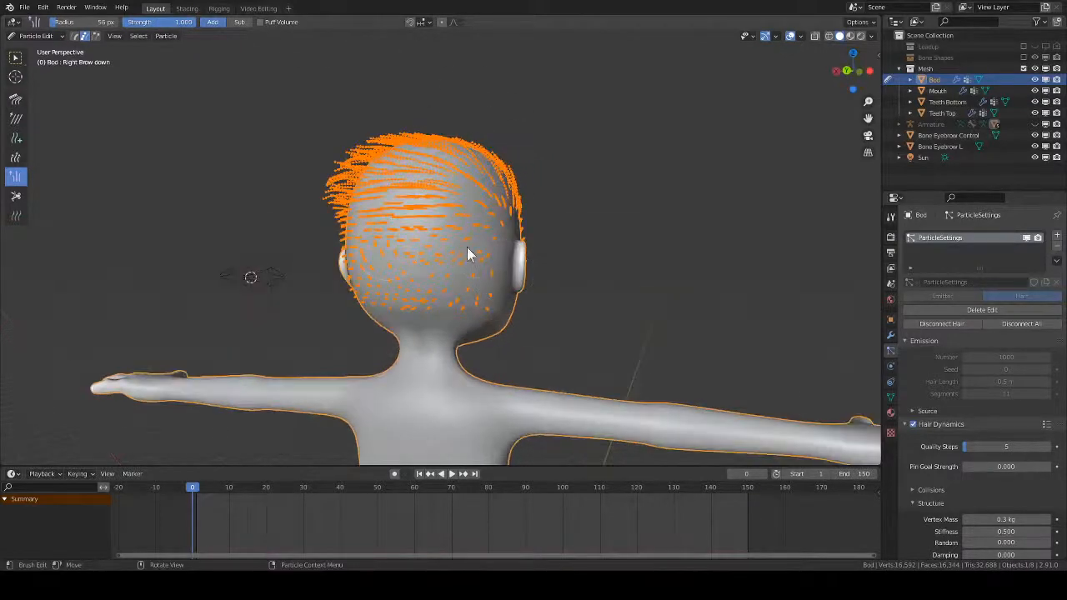
middle_click_drag(425, 239, 404, 278)
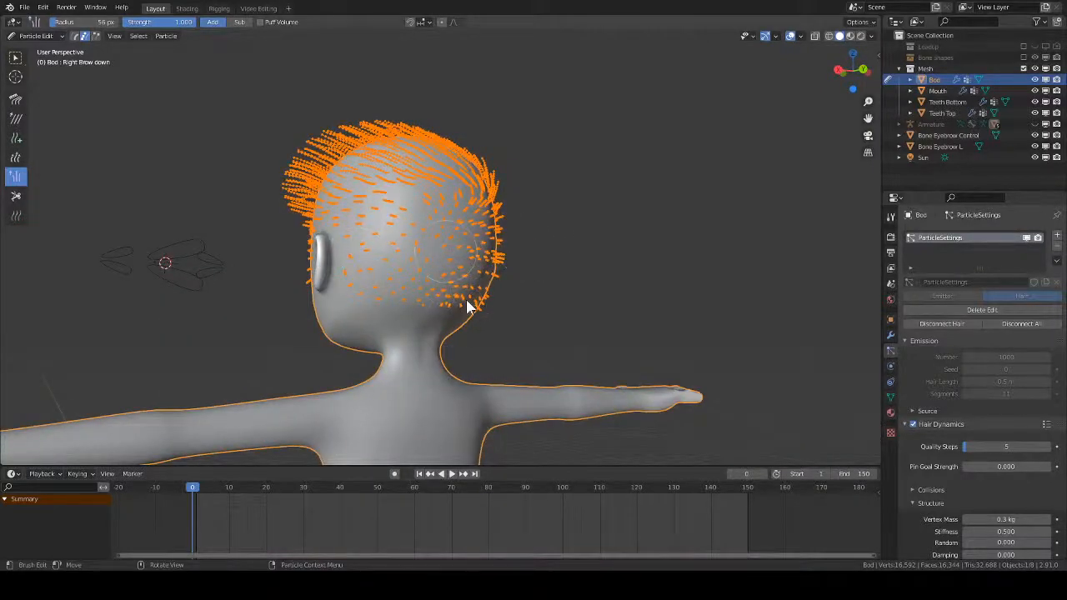
mouse_move(392, 301)
middle_mouse_down()
mouse_move(403, 277)
mouse_move(468, 286)
middle_mouse_up()
- Enlarge the Puff brush to a 101 px radius and raise the hair over the back and crown of the head
key("f")
left_click(491, 285)
left_click_drag(405, 194, 429, 185)
mouse_move(489, 231)
middle_mouse_down()
mouse_move(544, 210)
mouse_move(505, 274)
mouse_move(436, 224)
mouse_move(541, 241)
mouse_move(483, 219)
mouse_move(423, 261)
middle_mouse_up()
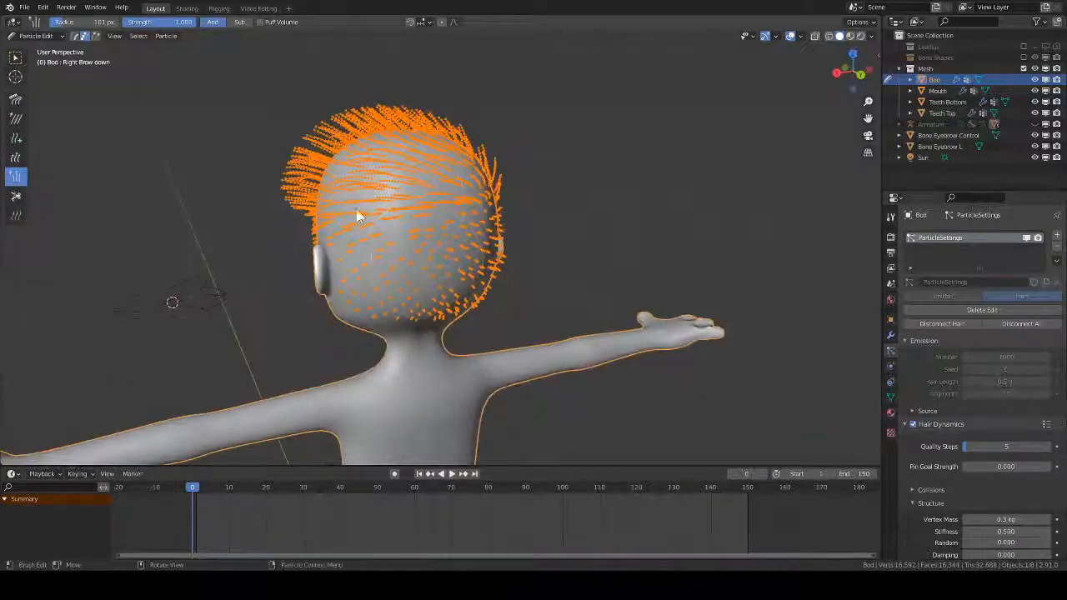
middle_click_drag(326, 208, 533, 260)
- Shorten the hair with the Length brush in Shrink mode and return to Object Mode
left_click(16, 157)
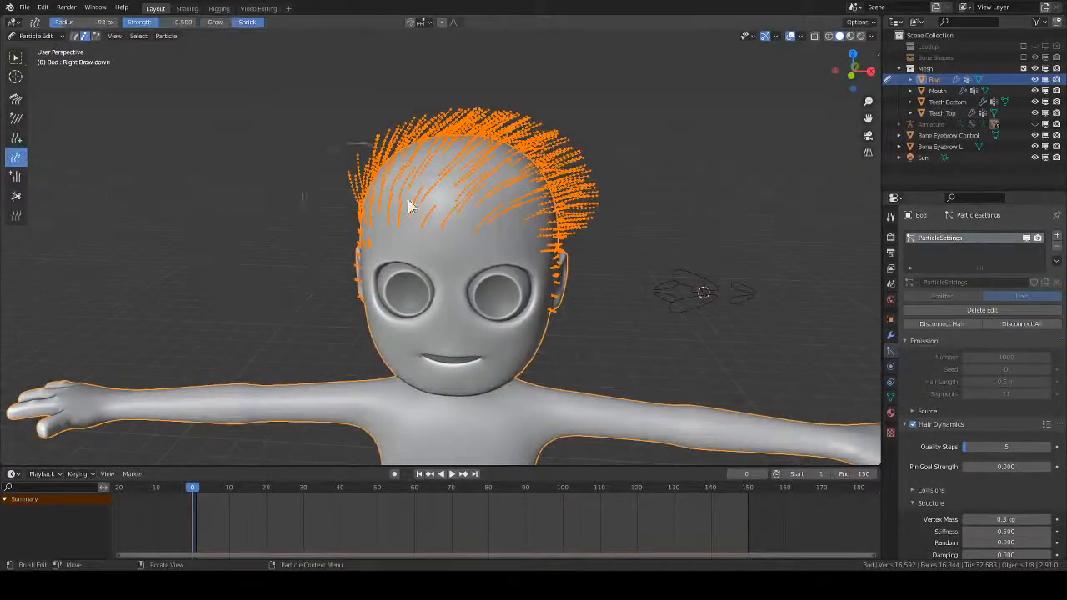
mouse_move(408, 204)
middle_mouse_down()
mouse_move(516, 244)
mouse_move(617, 176)
mouse_move(555, 222)
mouse_move(608, 231)
middle_mouse_up()
key("f")
left_click(579, 221)
key("ctrl+Tab")
left_click(459, 336)
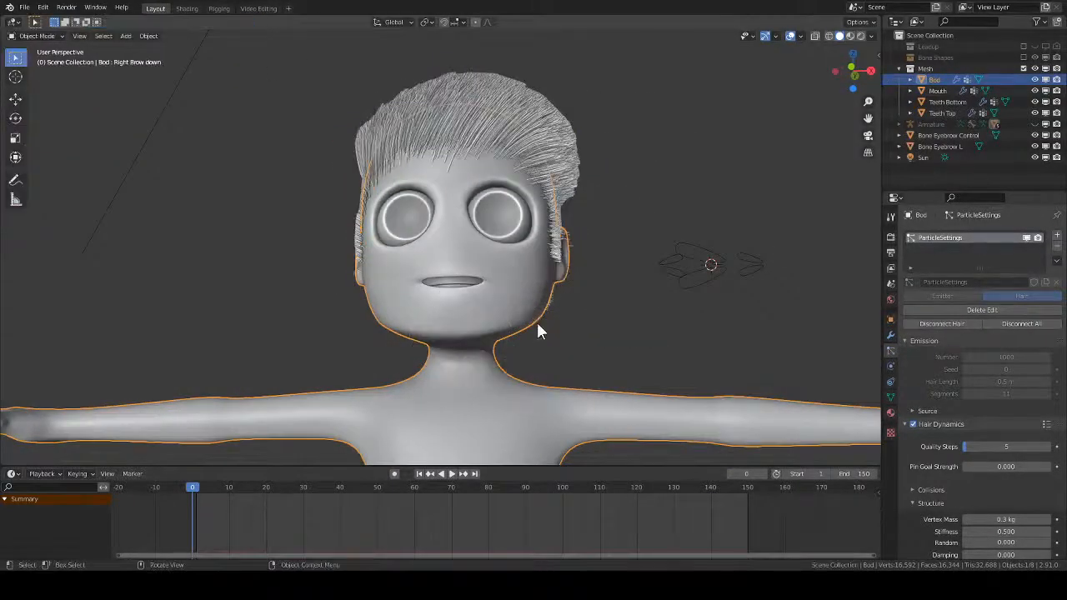
- Switch the viewport to Rendered shading and select the character's body
middle_click_drag(536, 320, 592, 336)
mouse_move(659, 302)
middle_mouse_down()
mouse_move(595, 266)
mouse_move(635, 303)
mouse_move(675, 292)
middle_mouse_up()
key("z")
left_click(688, 239)
middle_click_drag(690, 239, 696, 333)
left_click(574, 175)
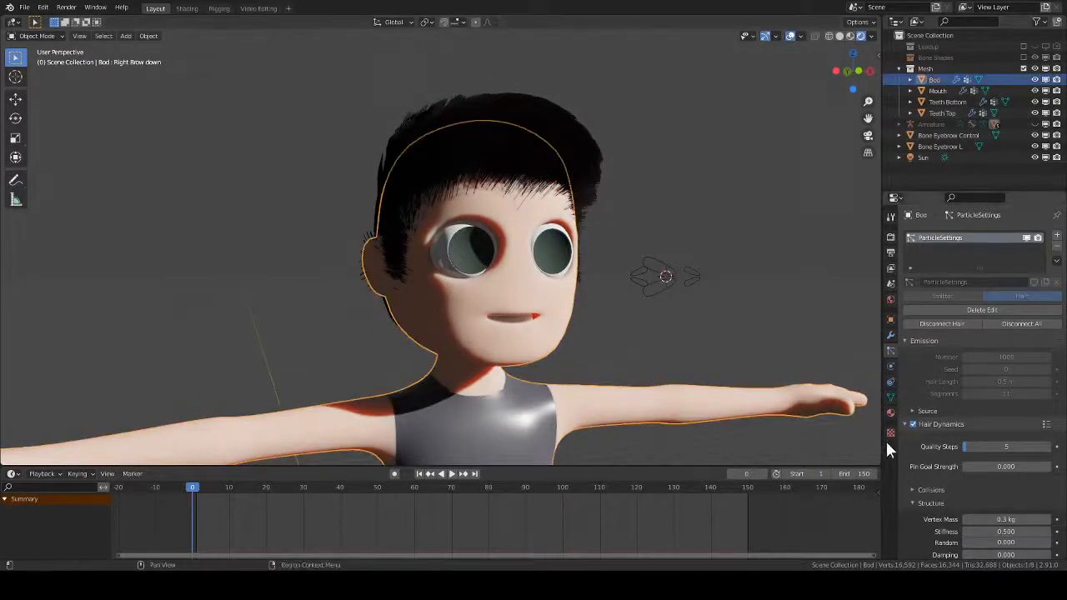
- Brighten the Hair material's glossy colour to a value of 0.493 and set its roughness to 1.000
left_click(890, 413)
left_click(1010, 405)
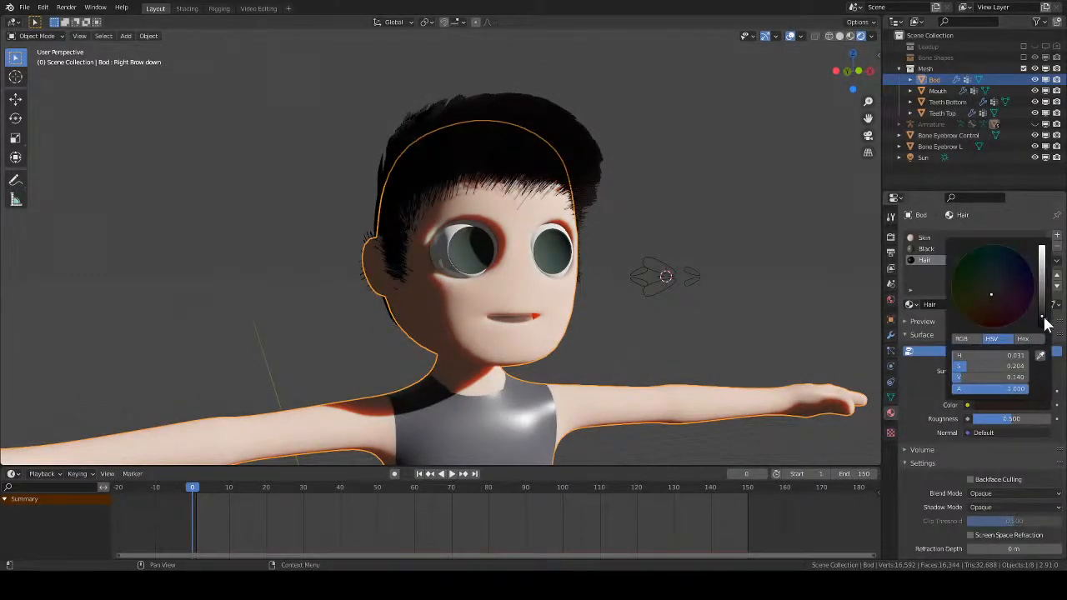
left_click_drag(1046, 324, 1046, 298)
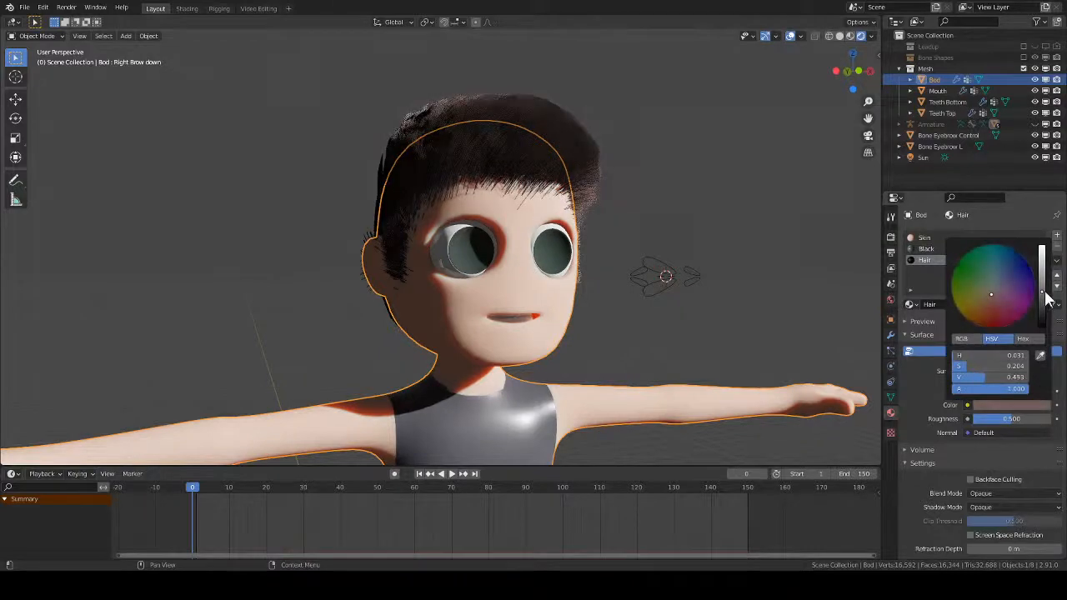
middle_click_drag(671, 319, 597, 305)
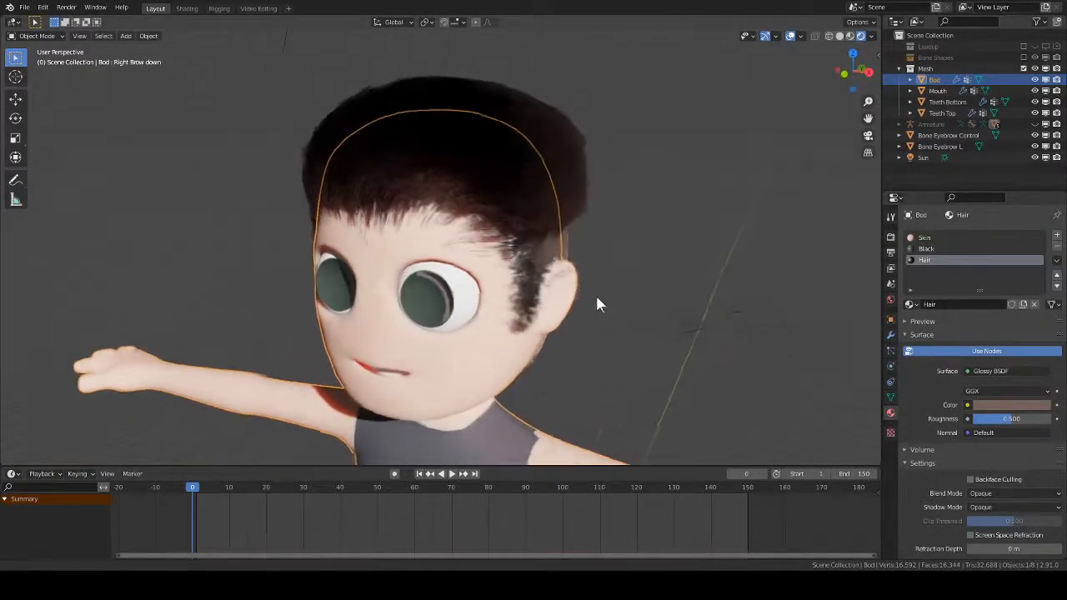
scroll(597, 304, "up", 1)
left_click_drag(1002, 427, 1040, 431)
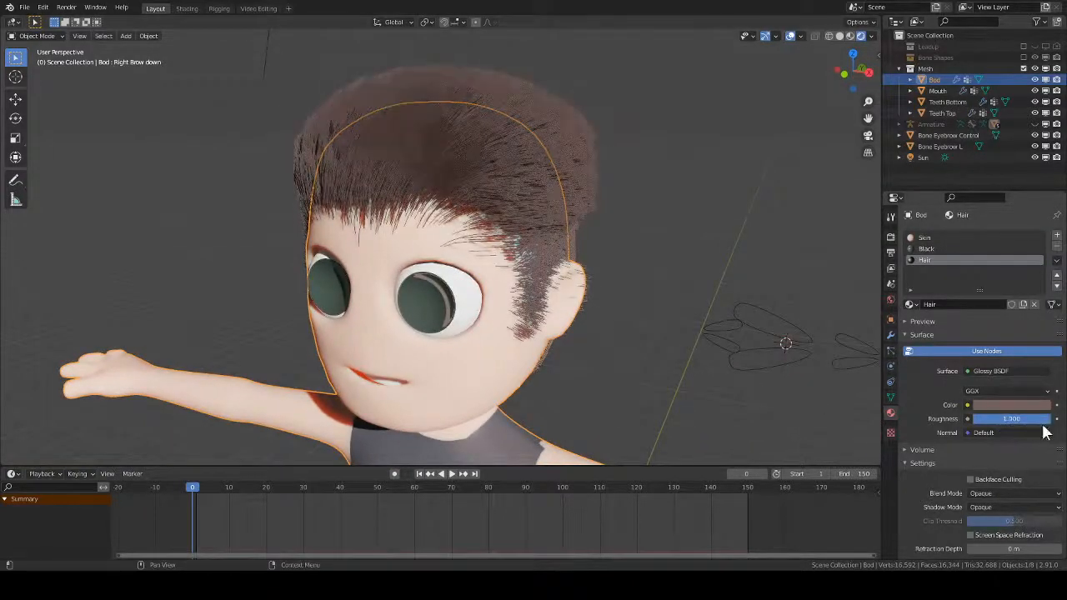
middle_click_drag(745, 359, 724, 353)
scroll(690, 316, "down", 2)
scroll(671, 350, "up", 2)
- Lighten the World background colour to a mid grey
left_click(890, 299)
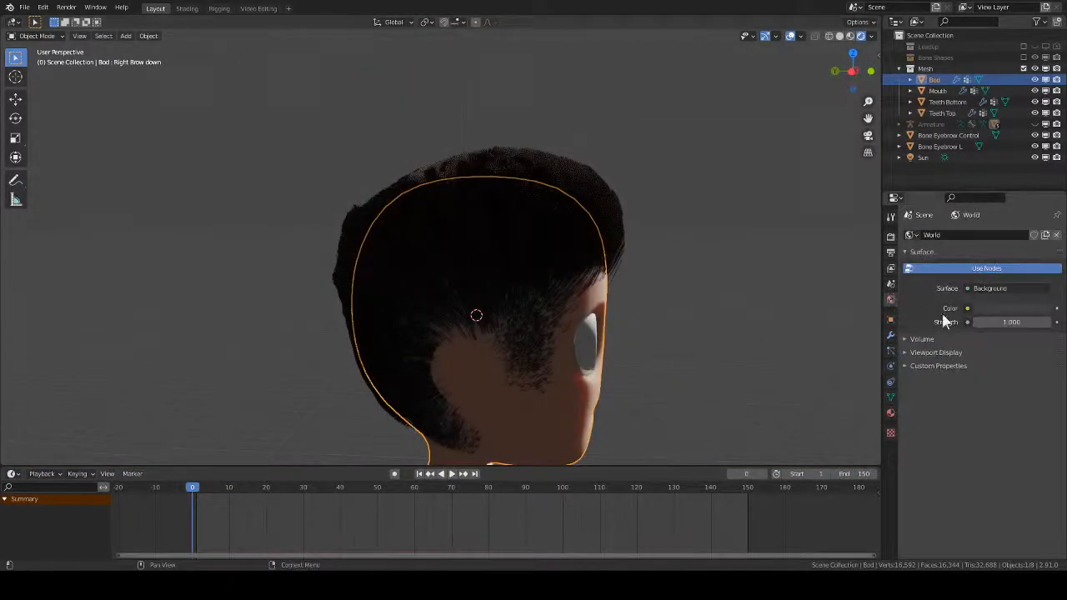
left_click(1008, 309)
left_click_drag(1044, 213, 1042, 163)
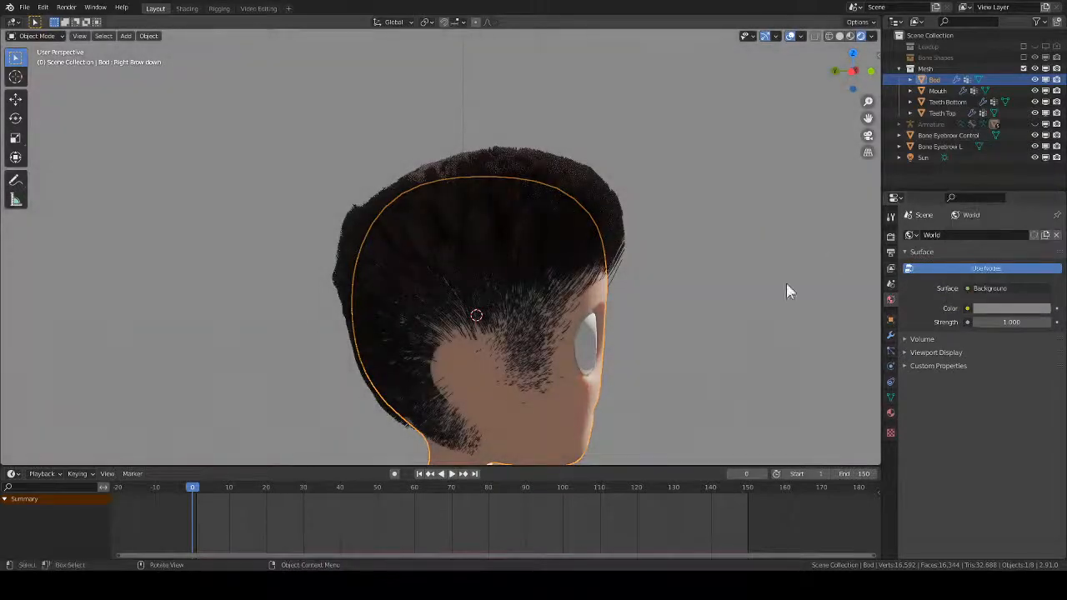
middle_click_drag(785, 283, 664, 391)
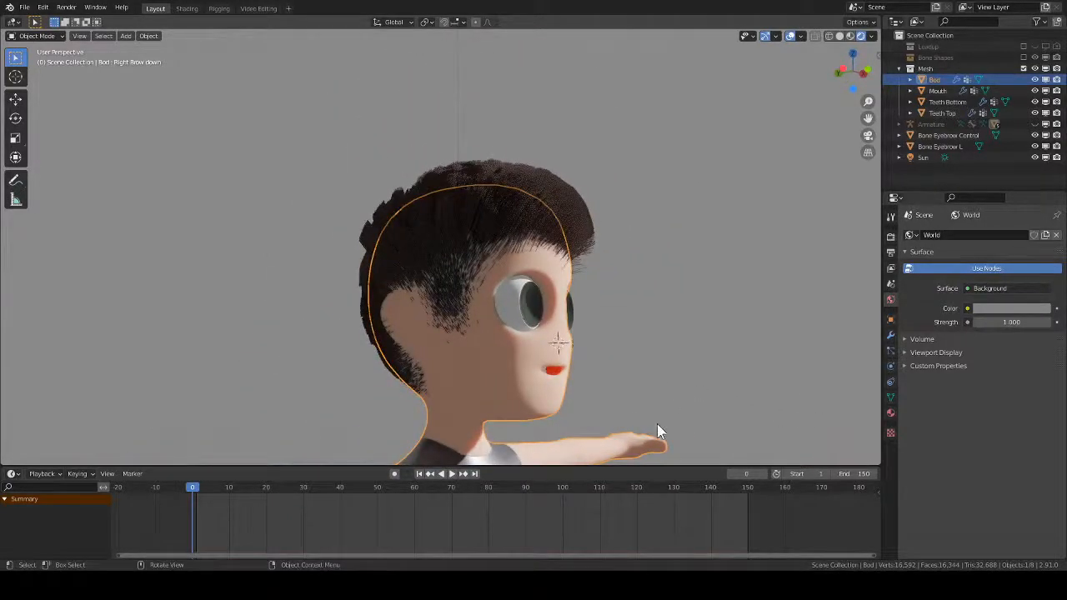
- Add a camera, align it to a three-quarter front view of the character, and shift it to frame the head
key("shift+a")
mouse_move(669, 316)
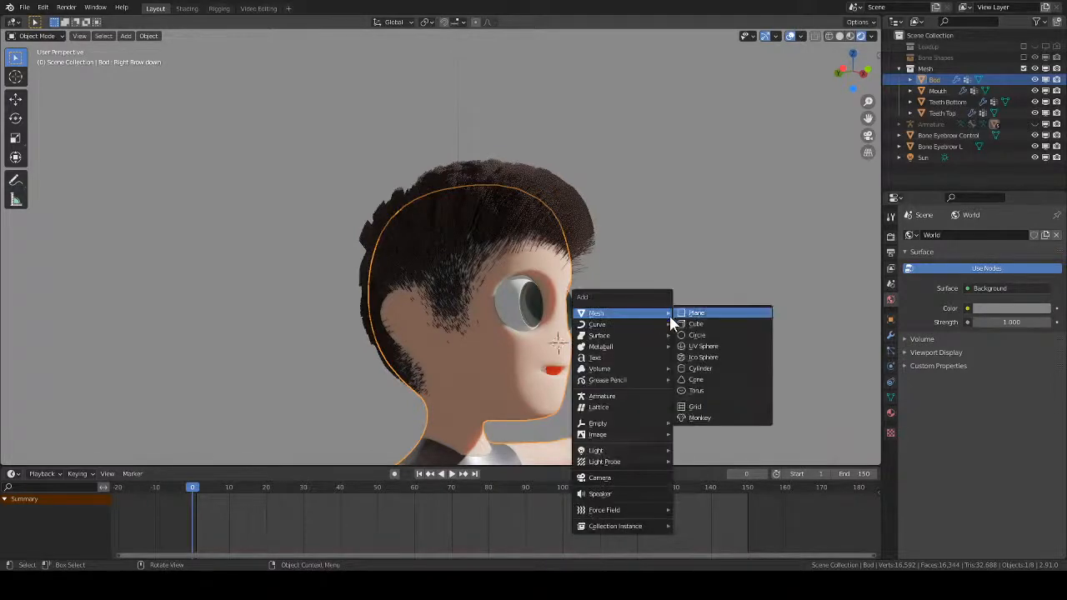
left_click(632, 478)
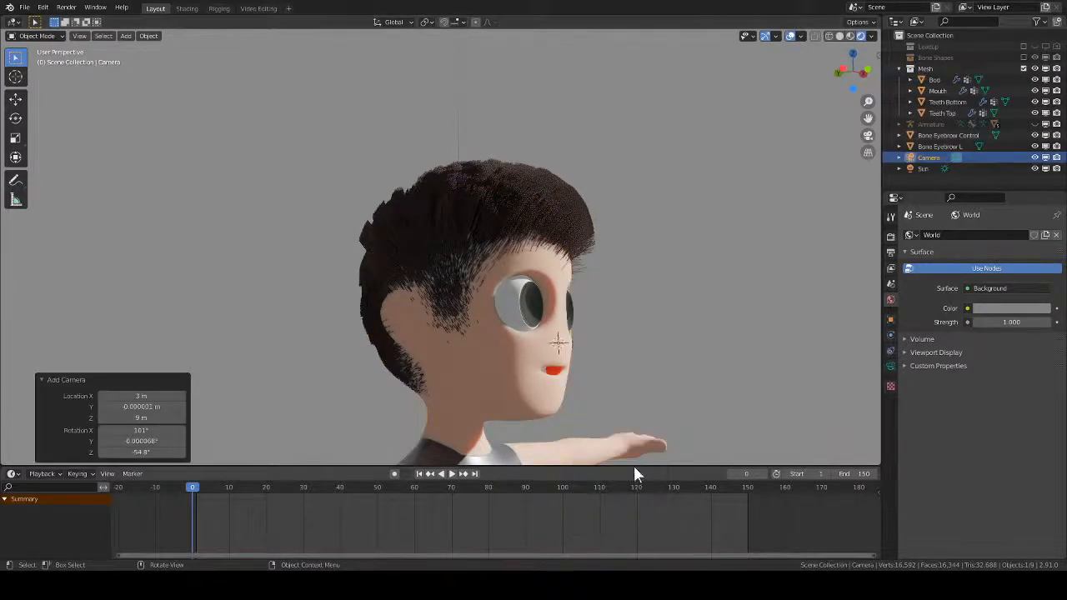
middle_click_drag(653, 342, 556, 351)
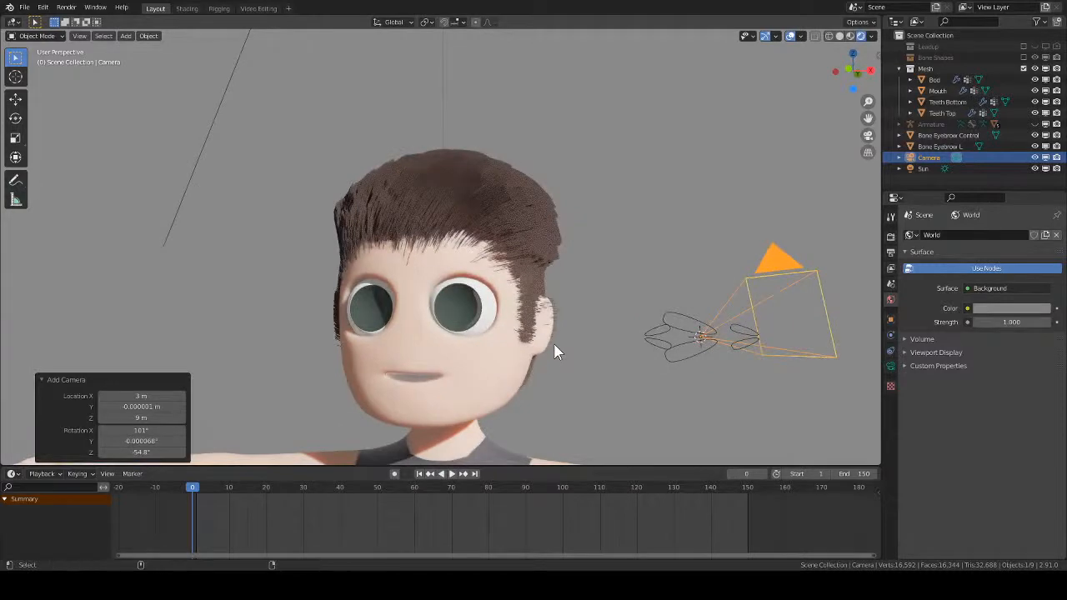
key("ctrl+alt+KP_0")
key("g")
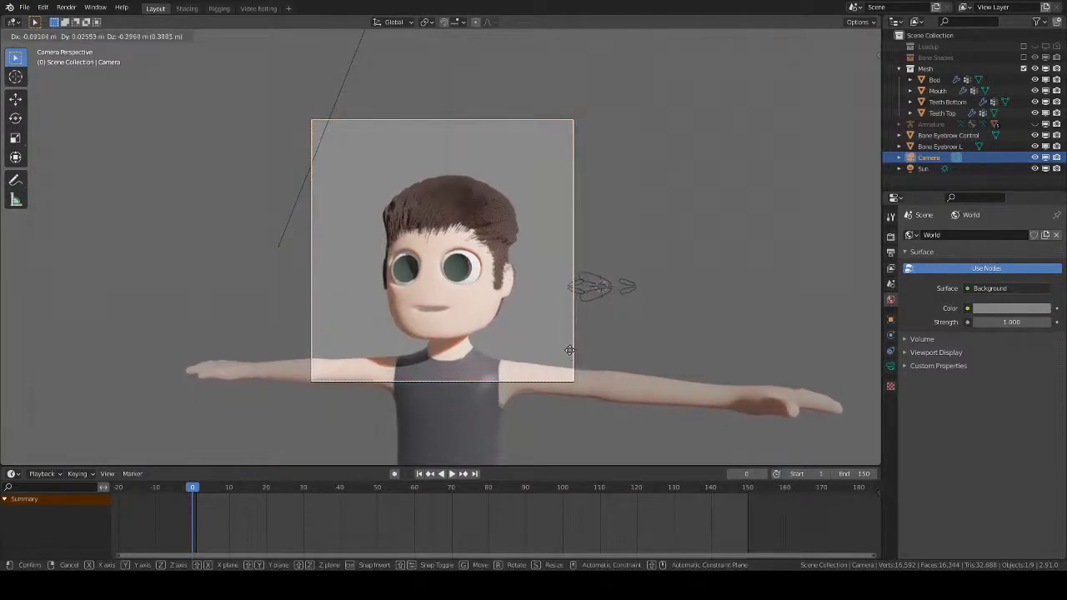
left_click(573, 362)
scroll(505, 325, "up", 3)
- Unhide the character's armature and put it in Pose Mode
left_click(500, 357)
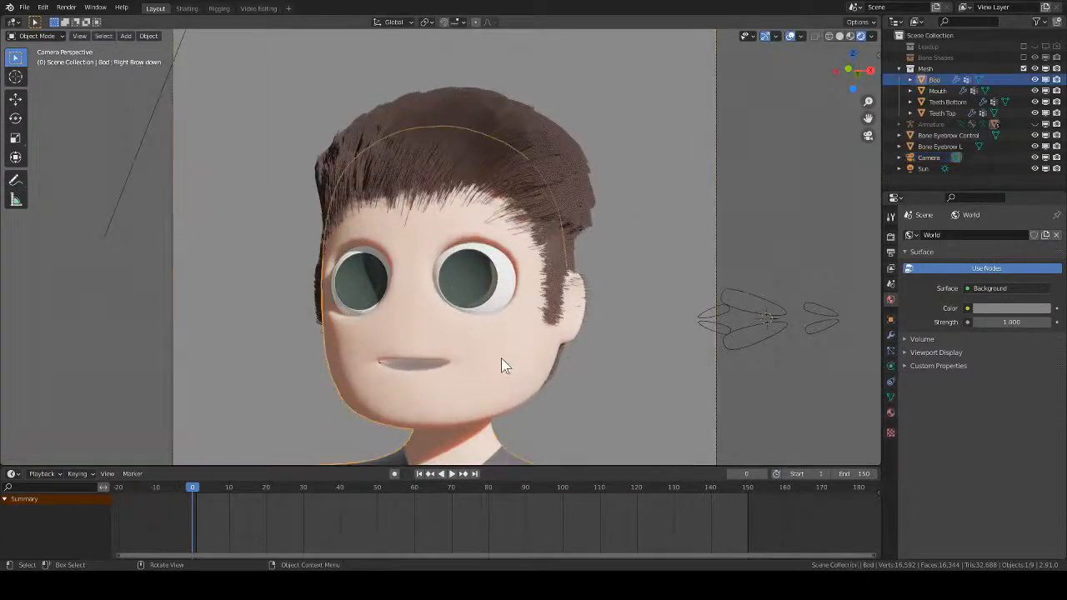
key("ctrl+Tab")
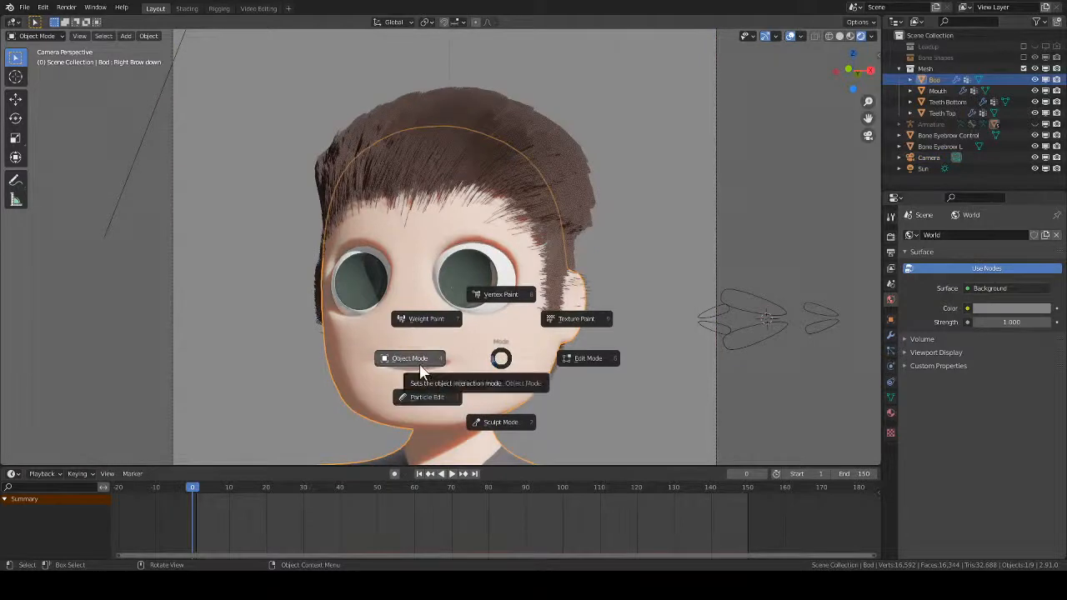
left_click(429, 364)
key("alt+h")
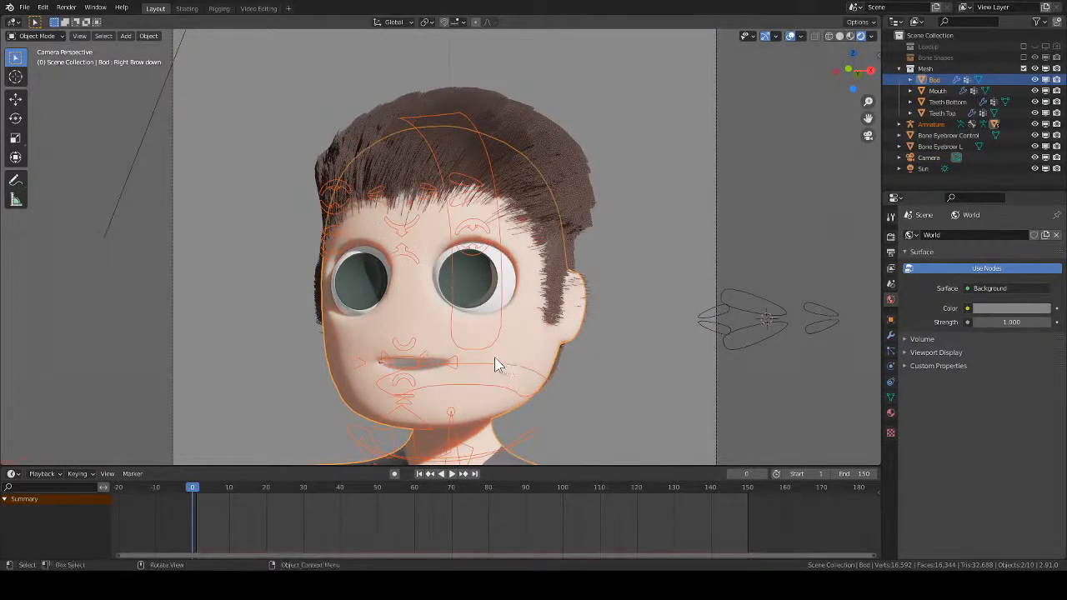
left_click(488, 348)
key("ctrl+Tab")
left_click(491, 348)
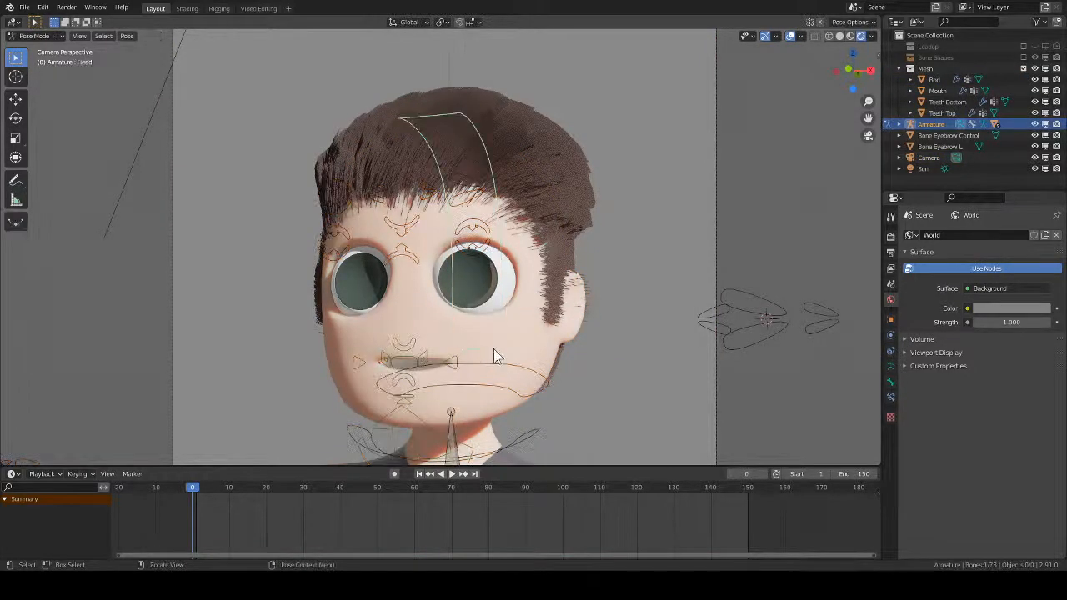
- Turn and tilt the head by trackball-rotating the Neck 2 bone about -12° and 33.8°
key("r")
right_click(492, 393)
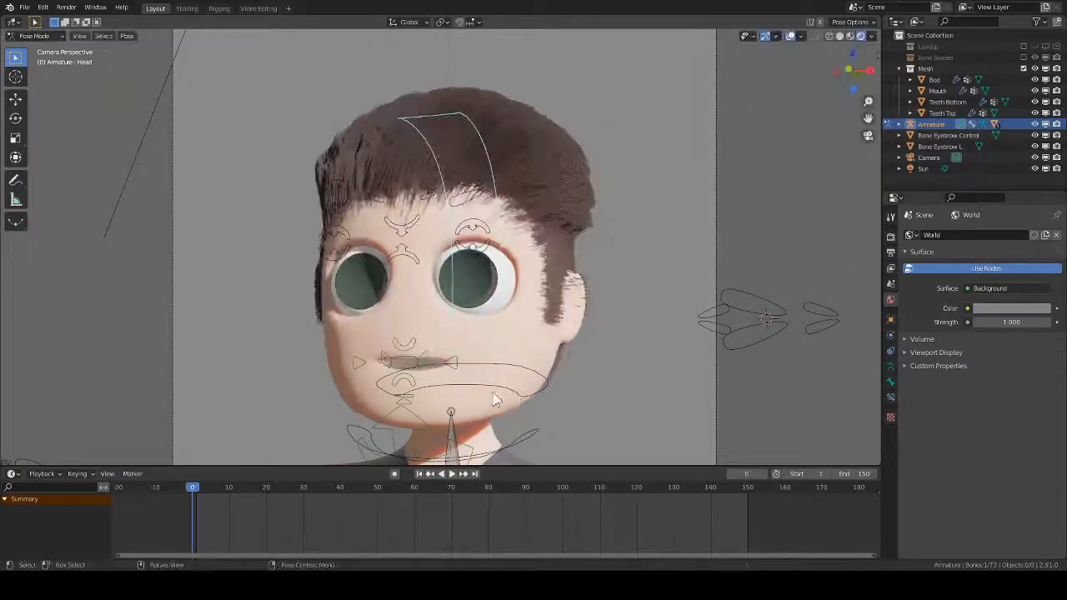
left_click(531, 397)
key("r")
key("r")
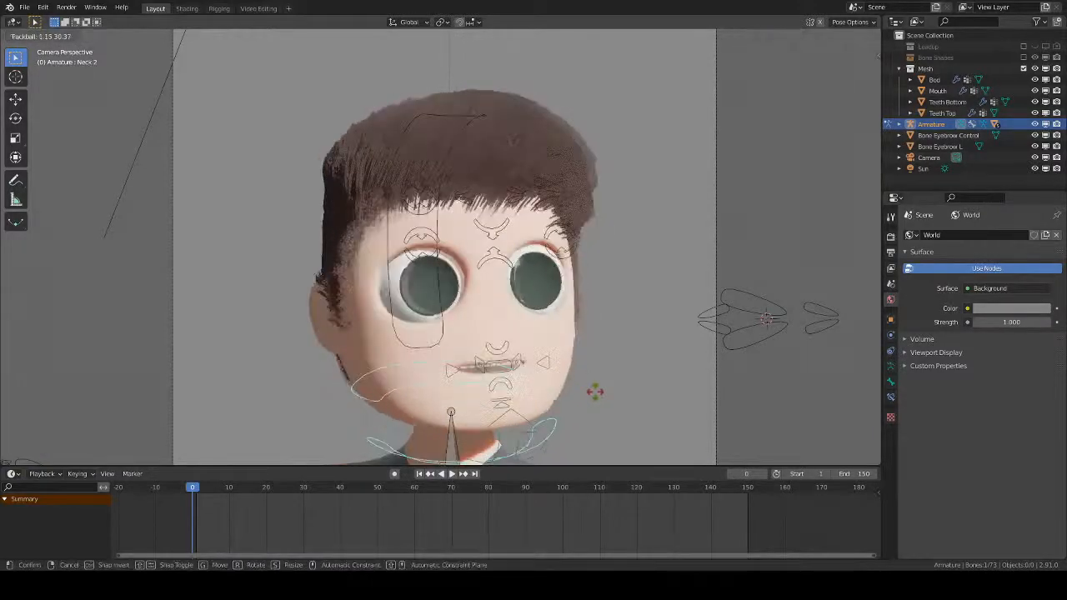
left_click(594, 384)
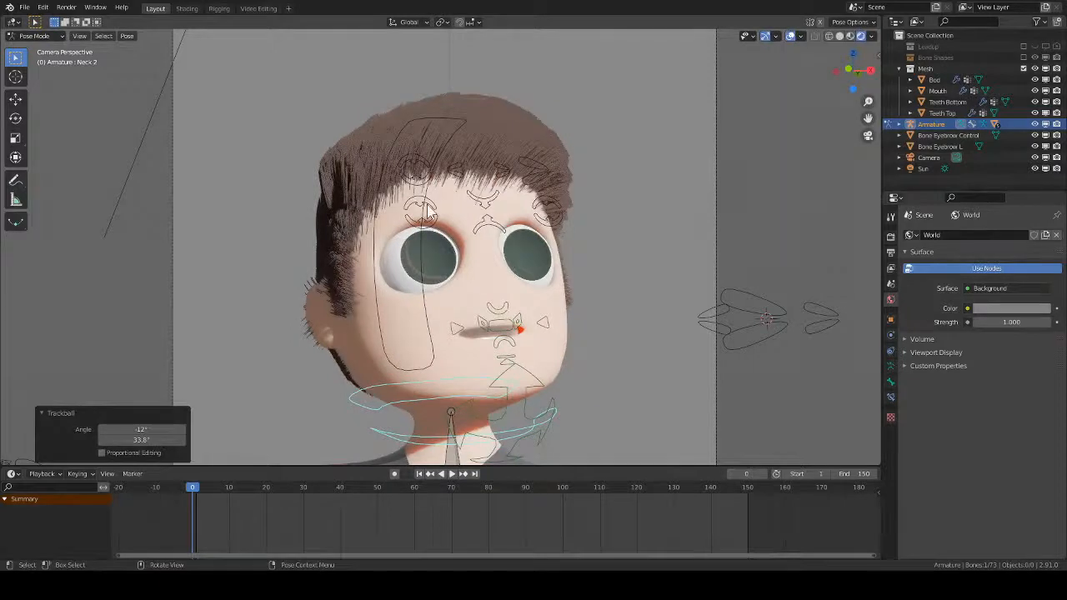
left_click(425, 211)
key("g")
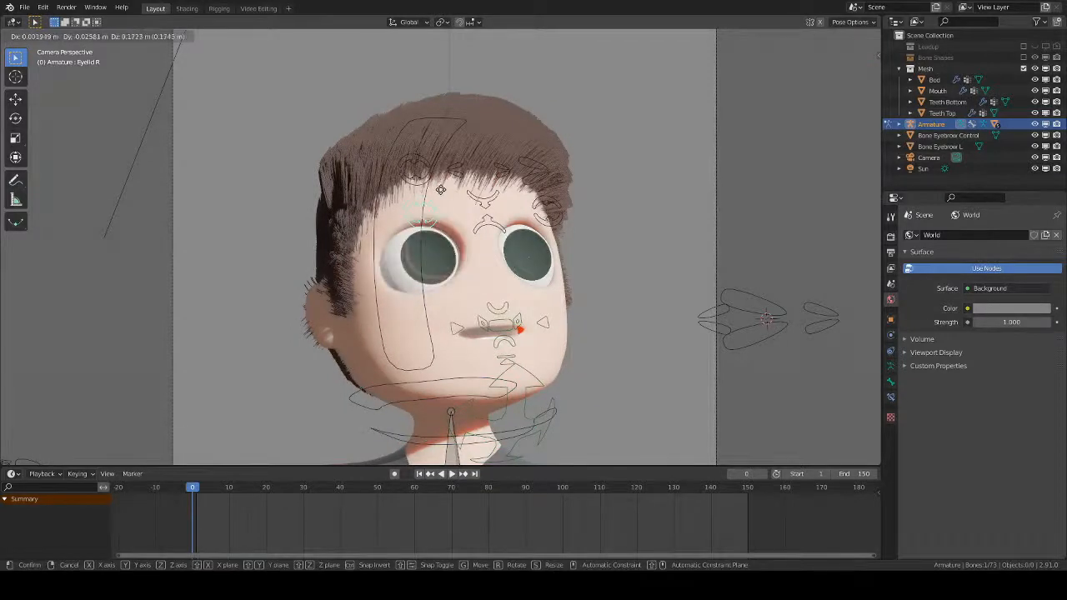
right_click(435, 243)
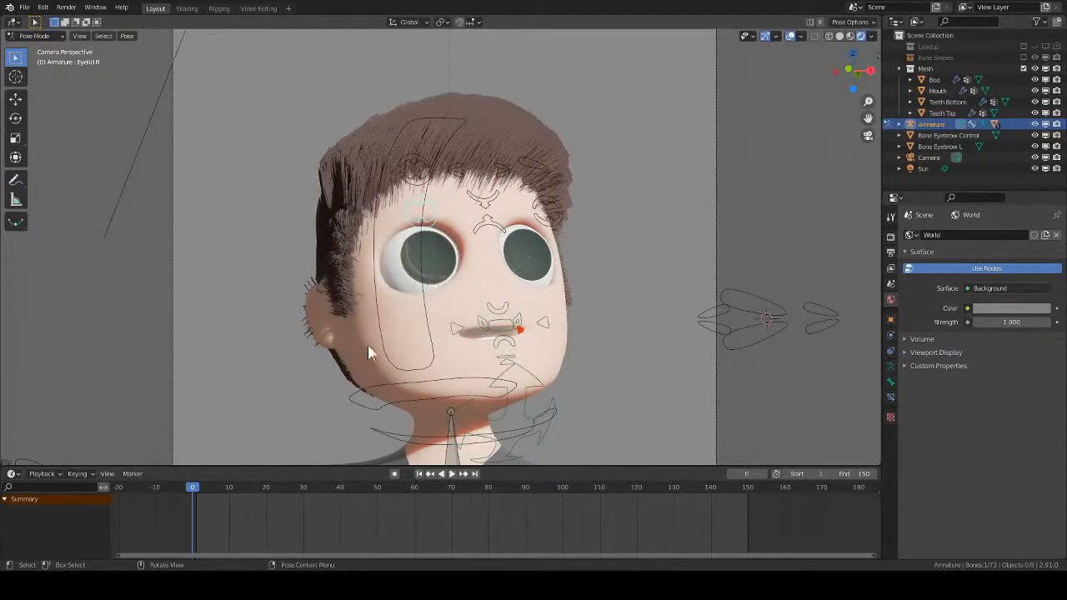
- Lower the Jaw Target bone to open the mouth, and raise it about 0.62 m until the mouth is almost closed
key("g")
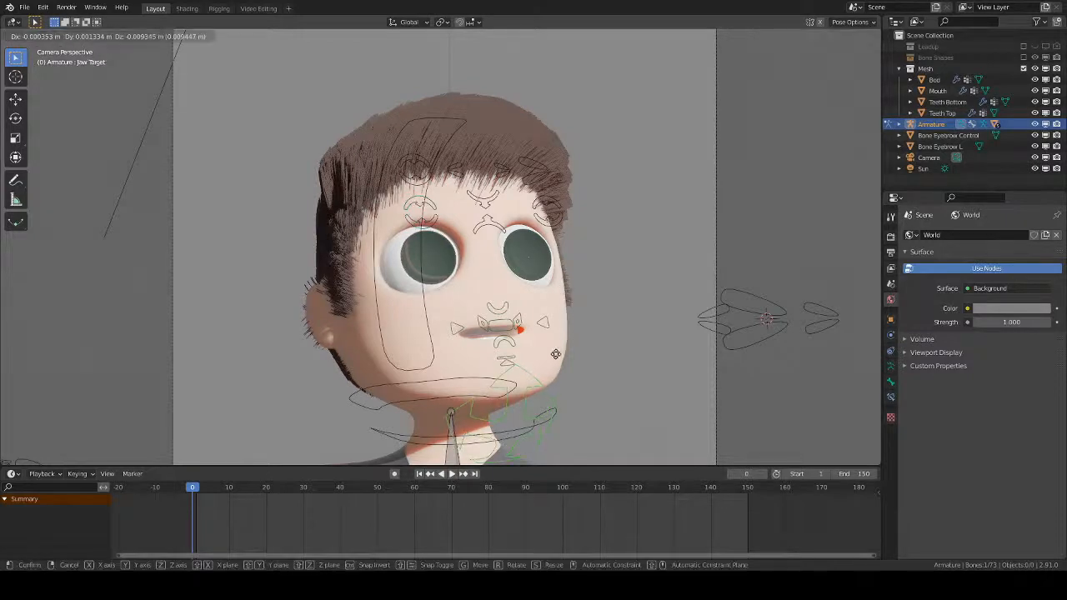
left_click(510, 327)
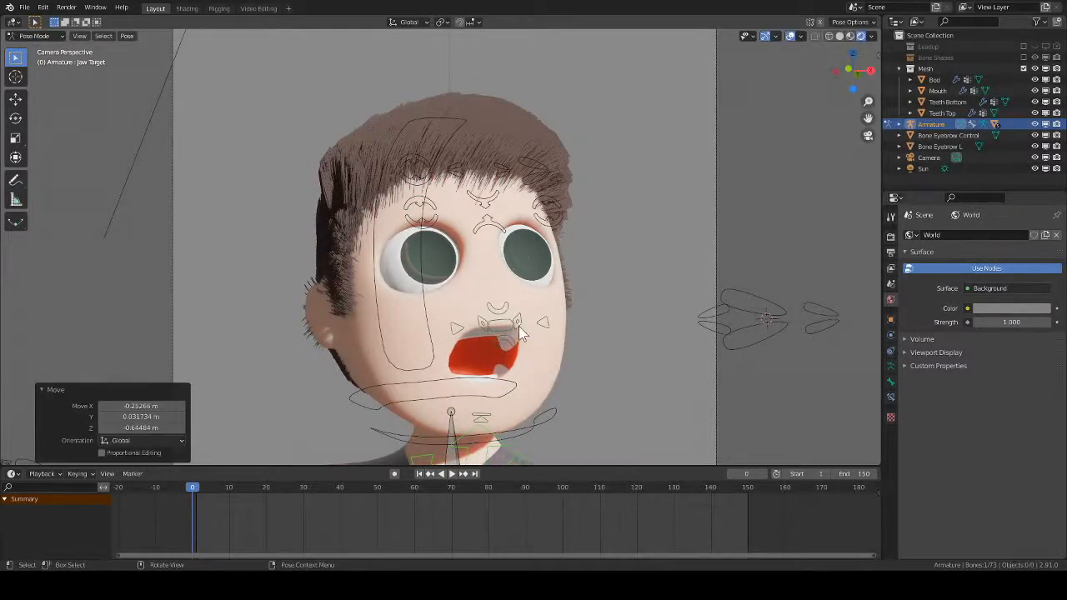
key("g")
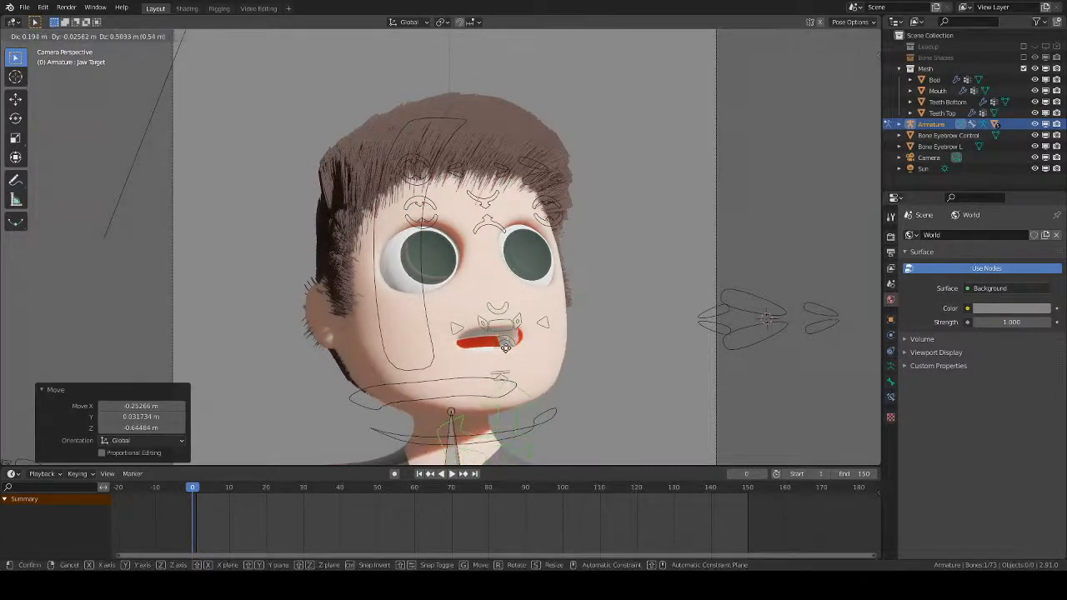
left_click(506, 345)
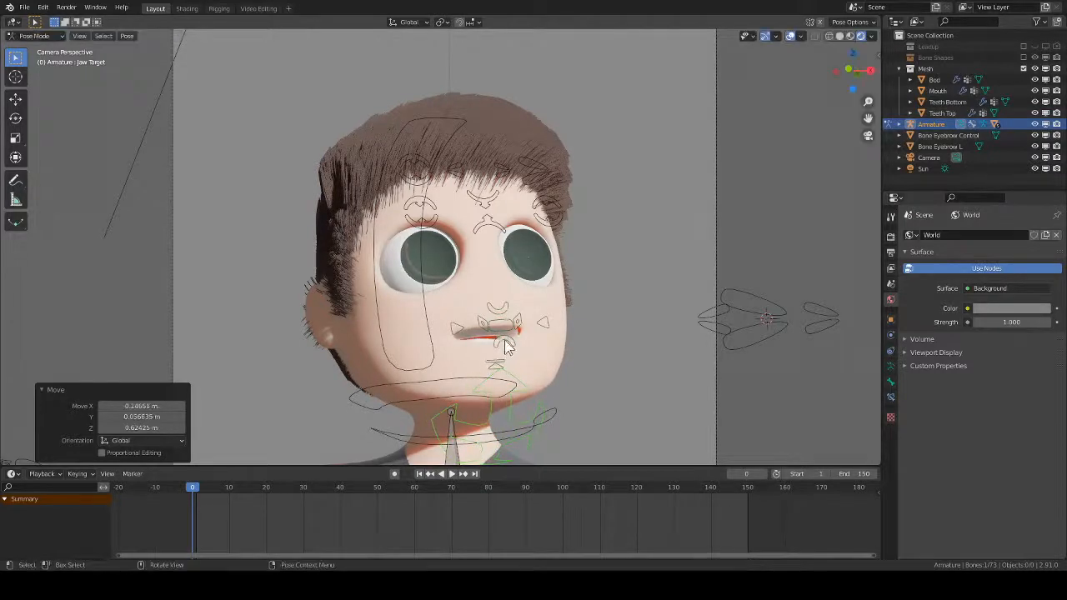
- Move the Face Lips Stretch bone upward to widen the mouth, and raise the Face Lips Base bone slightly
left_click(517, 332)
key("g")
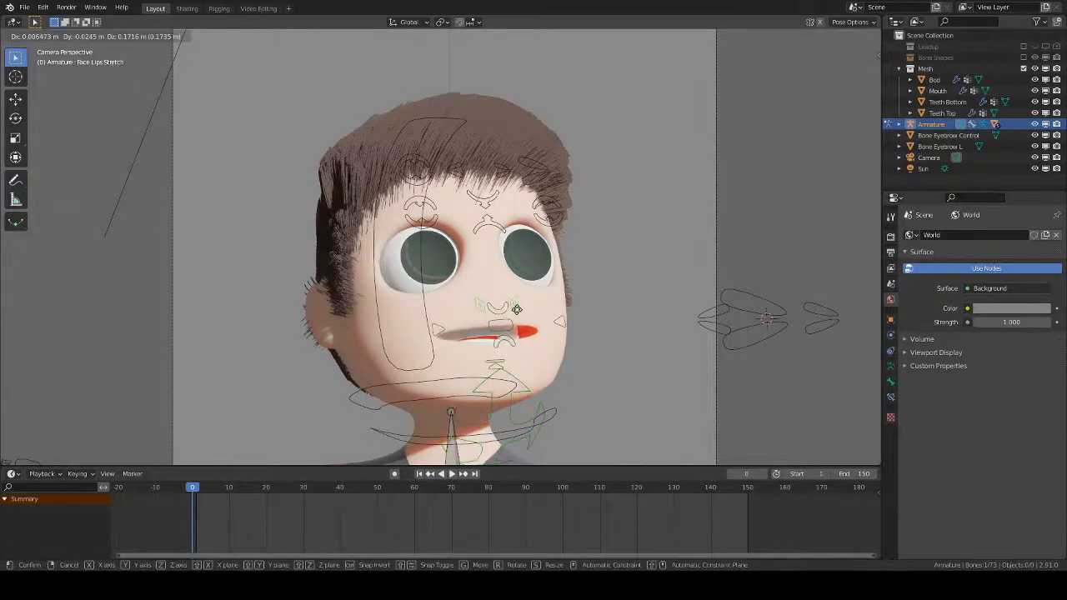
left_click(515, 312)
left_click(506, 306)
key("g")
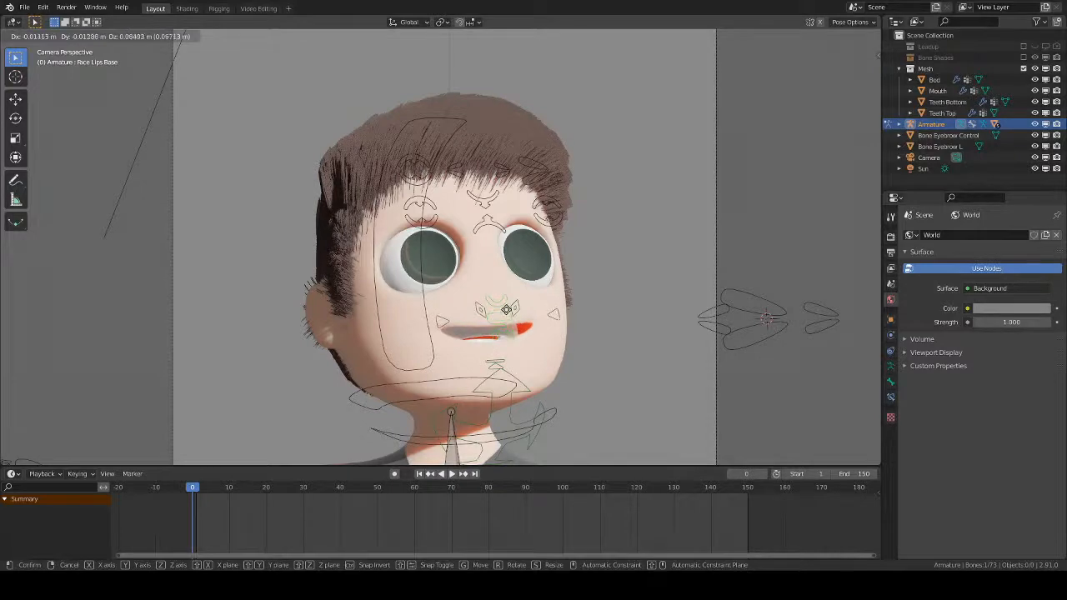
left_click(506, 310)
- Reset the Jaw Target bone's location and lower it about 0.04 m to part the lips slightly
left_click(511, 395)
key("alt+g")
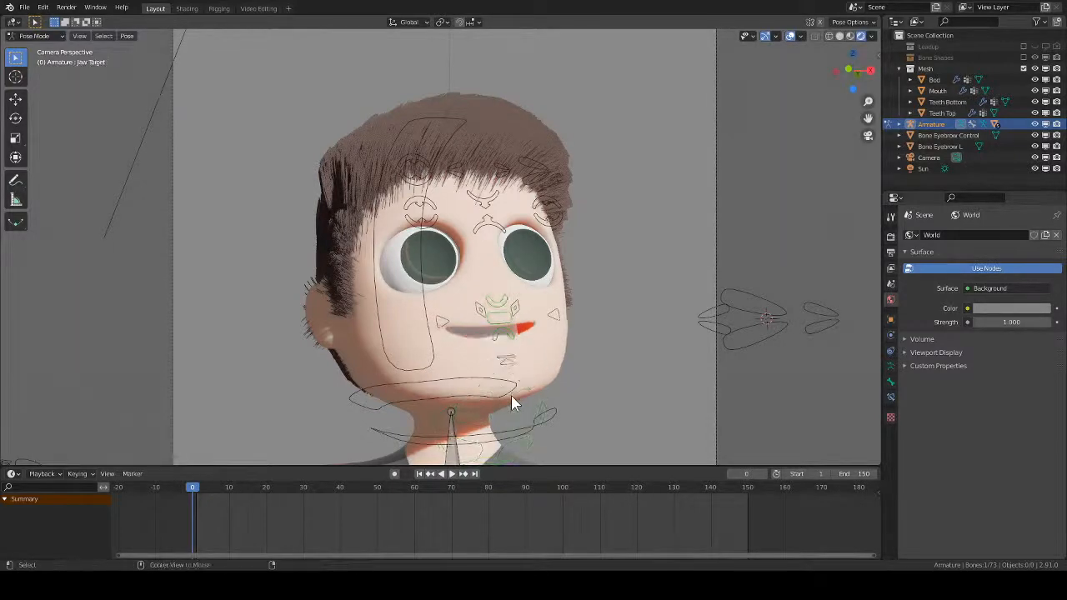
key("g")
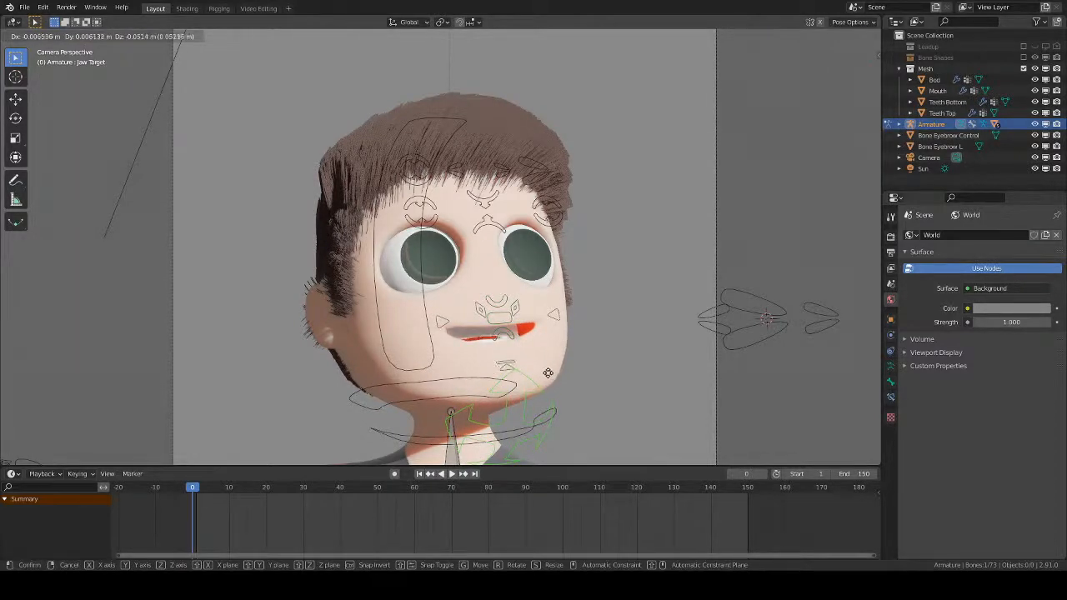
left_click(546, 376)
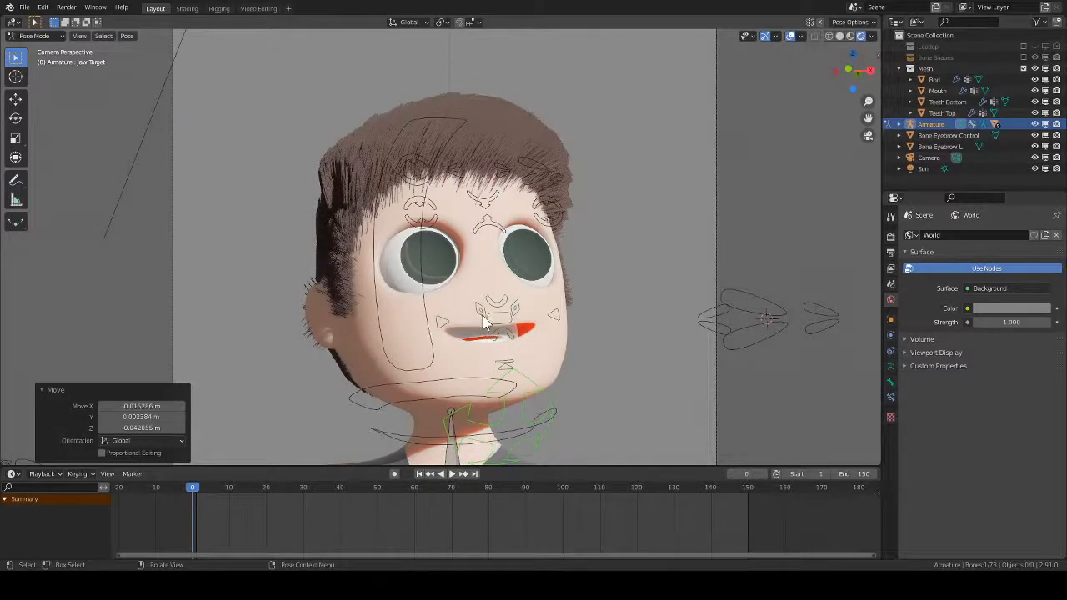
- Fine-tune the mouth shape by nudging the Face Lips Base bone slightly
key("g")
left_click(500, 341)
left_click(498, 337)
key("g")
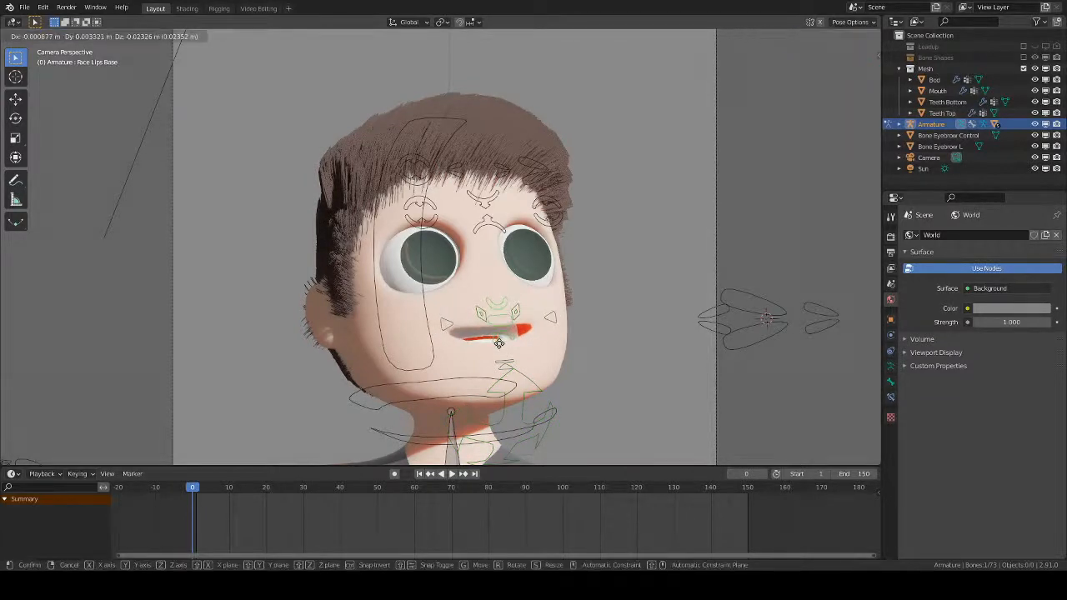
left_click(499, 337)
- Lower the Eyelid R bone over the top of its eye and the Eyelid L bone by about 0.06 m, and deselect the bones
left_click(428, 225)
key("g")
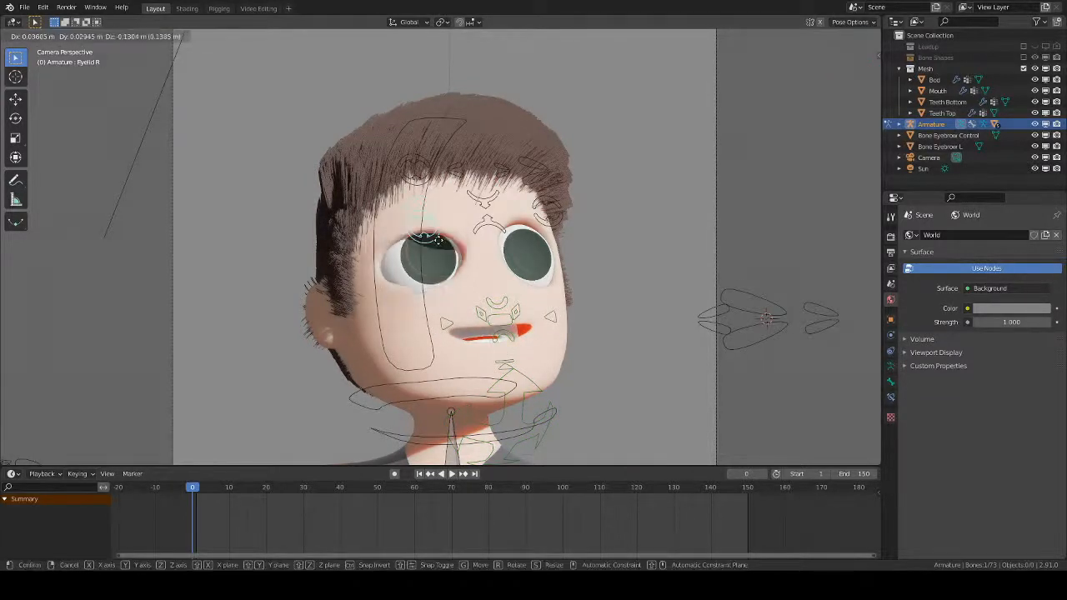
left_click(440, 247)
left_click(546, 223)
key("g")
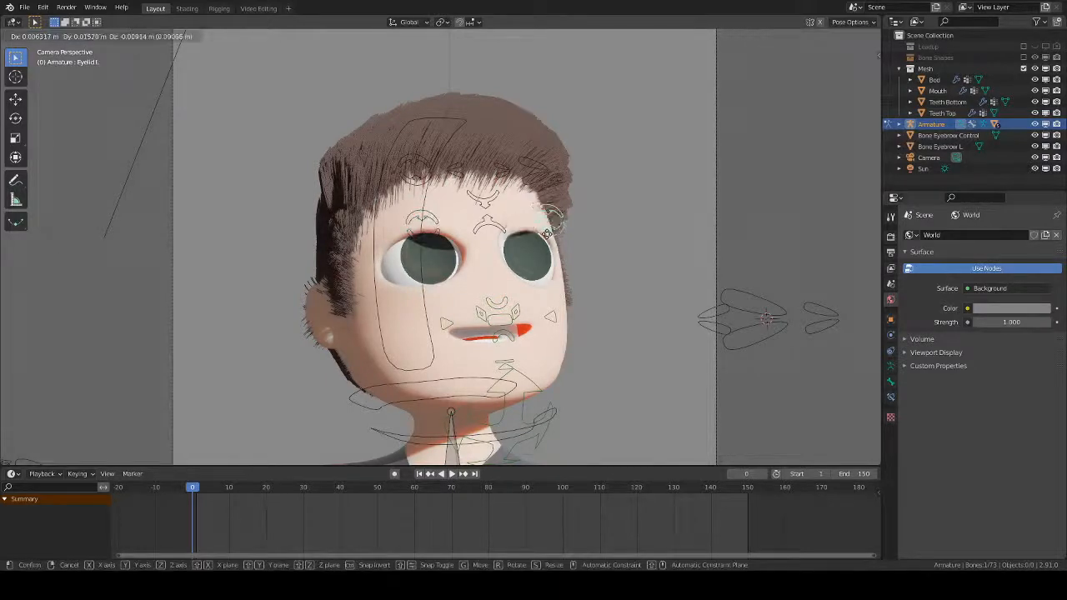
left_click(545, 225)
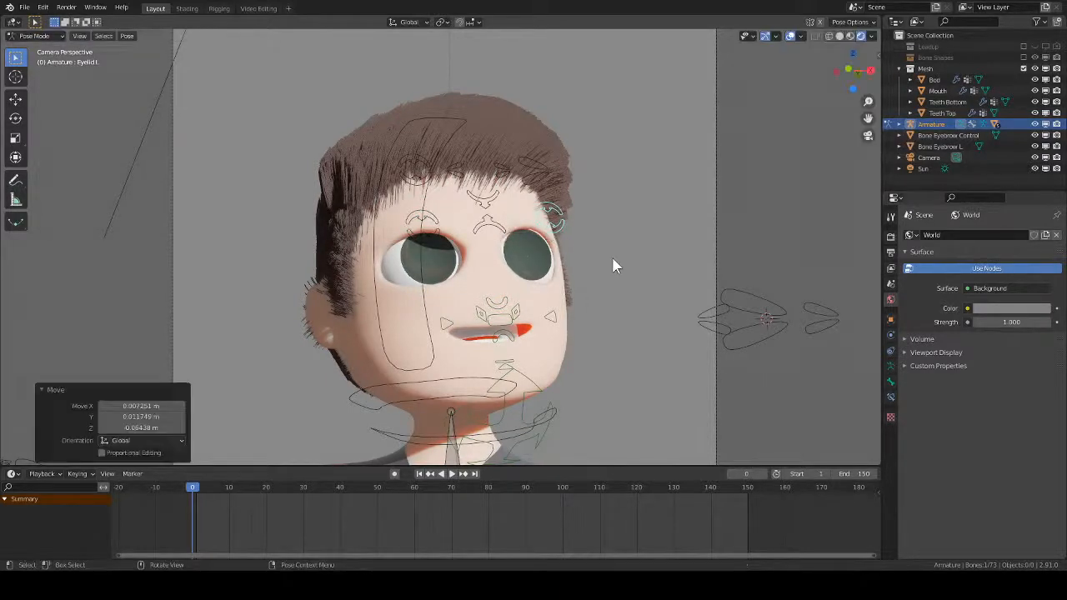
left_click(608, 302)
- Raise the character's right hand beside the head by moving the R Wrist bone
scroll(608, 307, "down", 4)
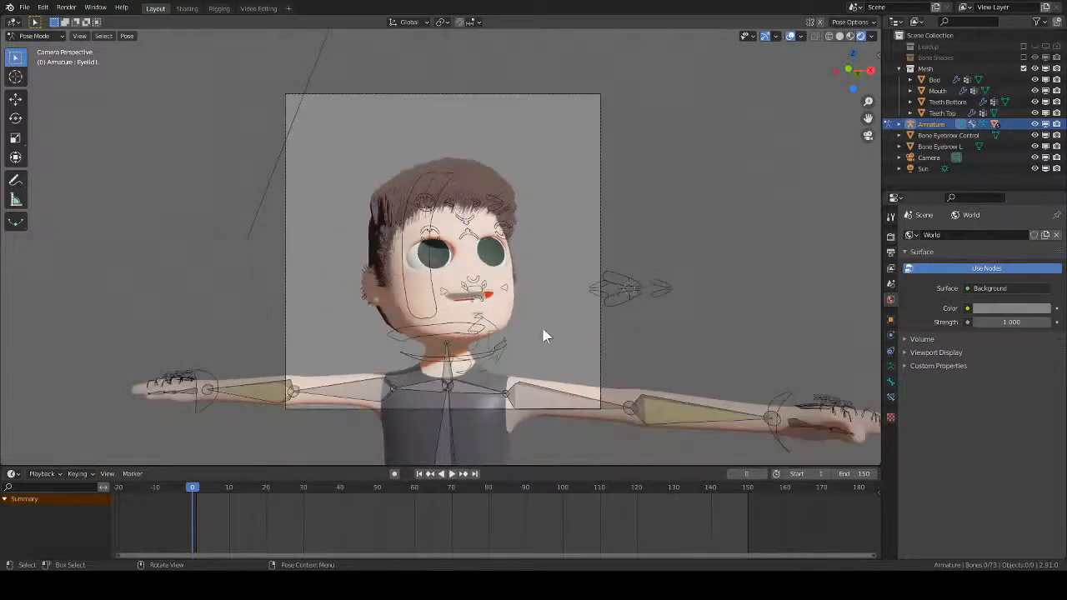
left_click(289, 394)
middle_click_drag(244, 402, 338, 431)
scroll(315, 425, "down", 4)
key("g")
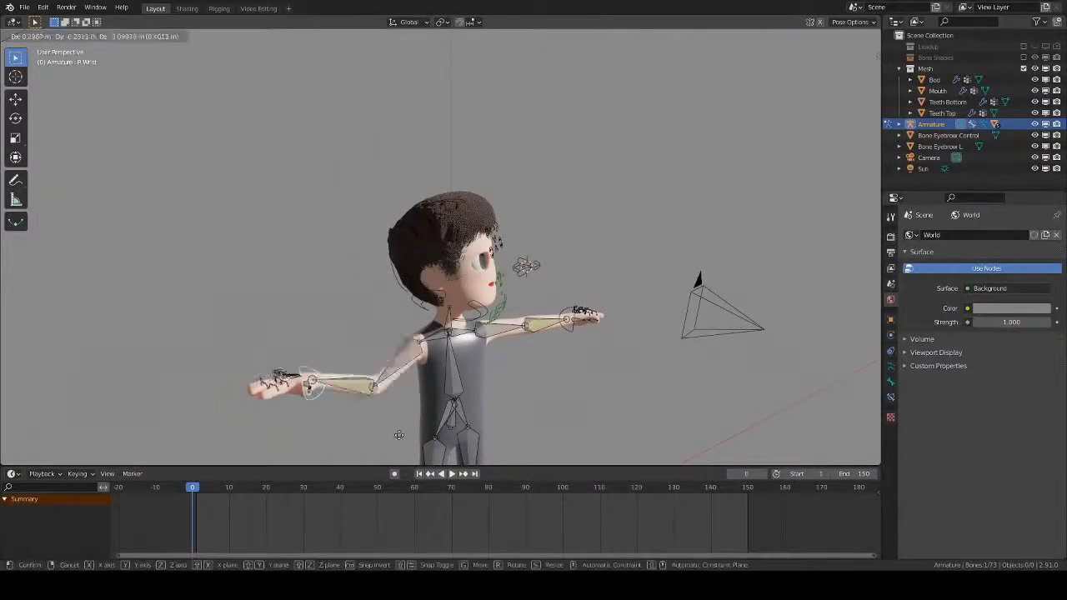
left_click(491, 364)
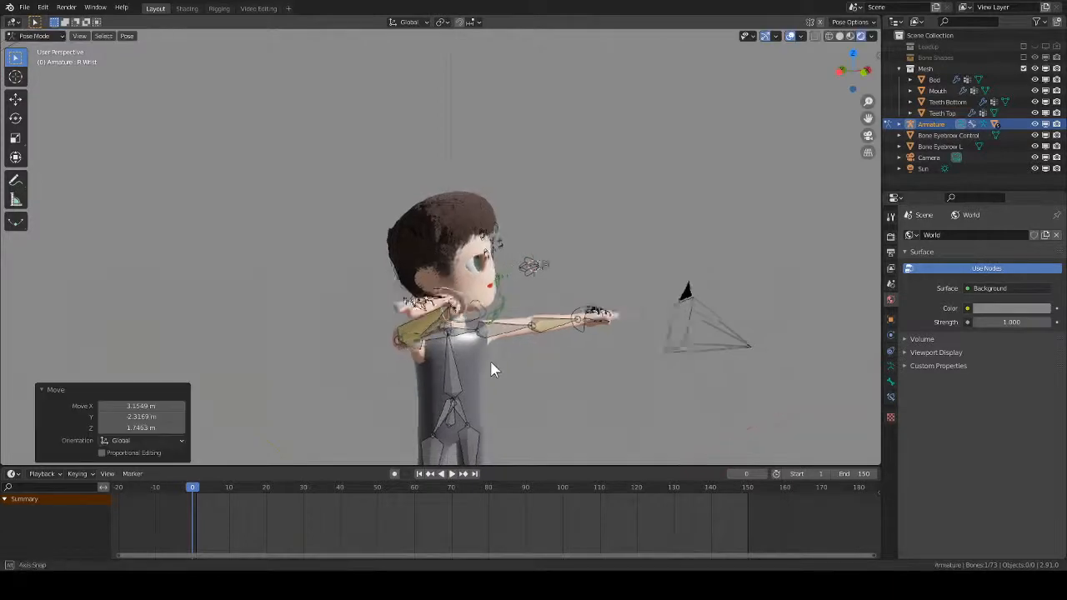
- Shift the R Wrist bone about 0.70 m in X and 1.16 m in Y, trackball-rotate it about -122° and 173°, and return to the camera view
middle_click_drag(492, 369, 374, 374)
key("r")
key("r")
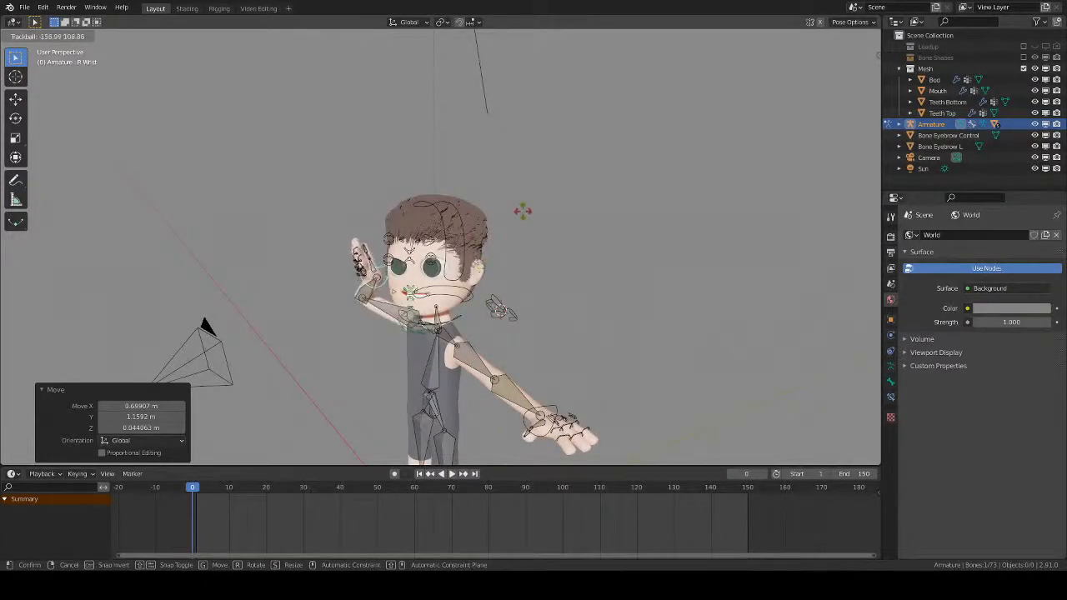
left_click(585, 245)
key("KP_0")
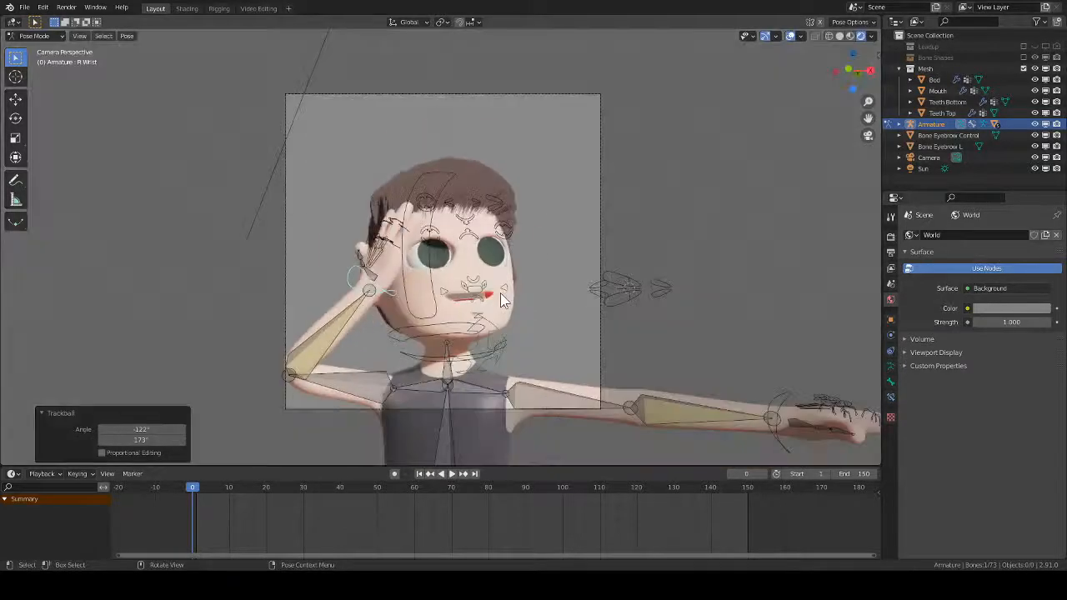
- Move the R hand finger 4 Control and R Hand finger 3 Control bones to vary how far those fingers curl
scroll(498, 297, "up", 2)
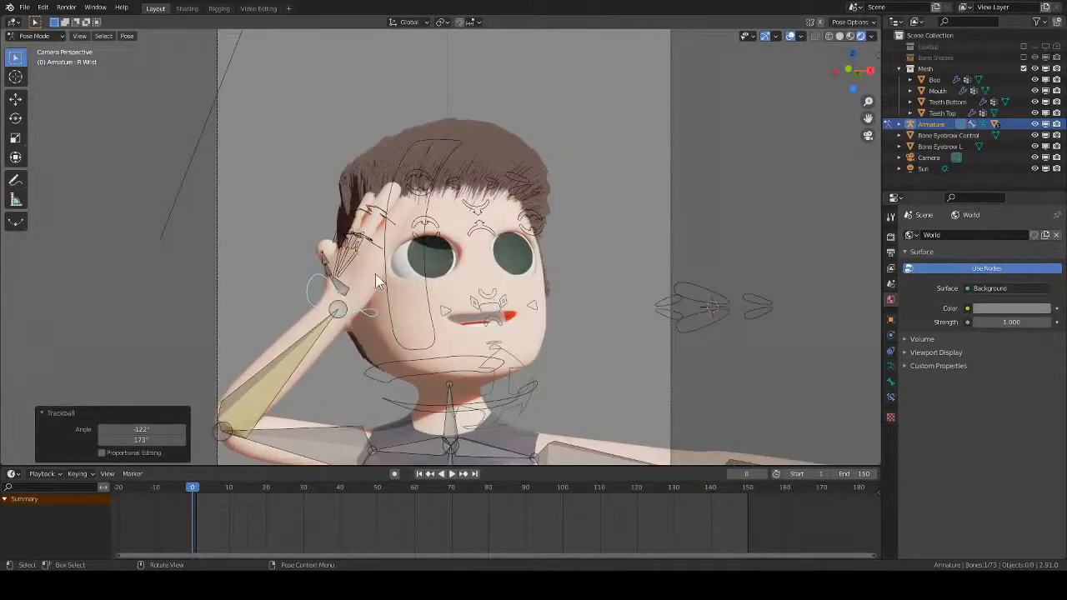
scroll(360, 256, "up", 3)
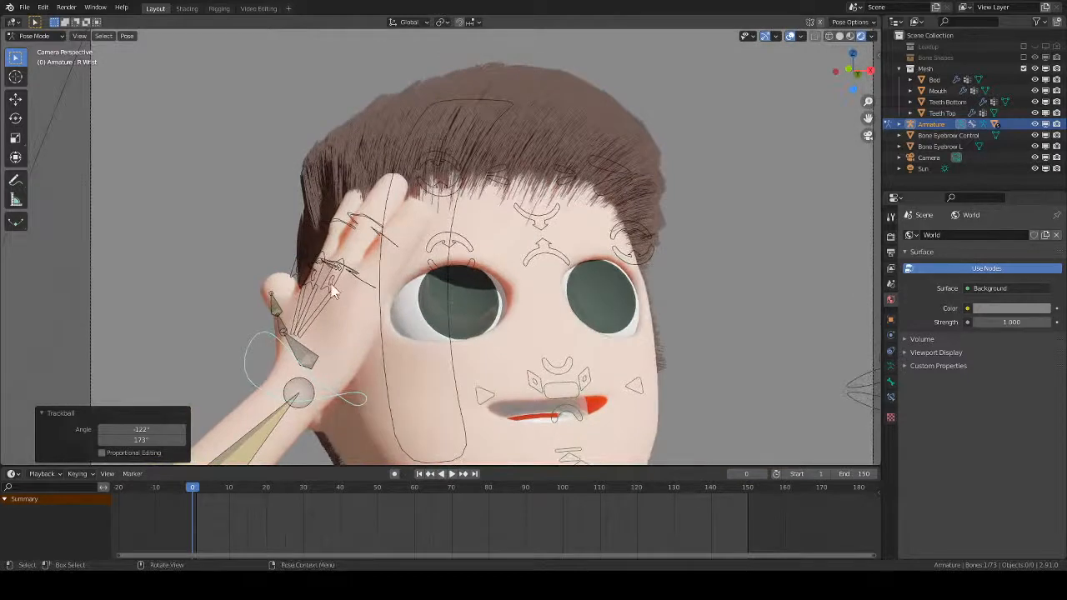
left_click(338, 300)
key("g")
left_click(339, 300)
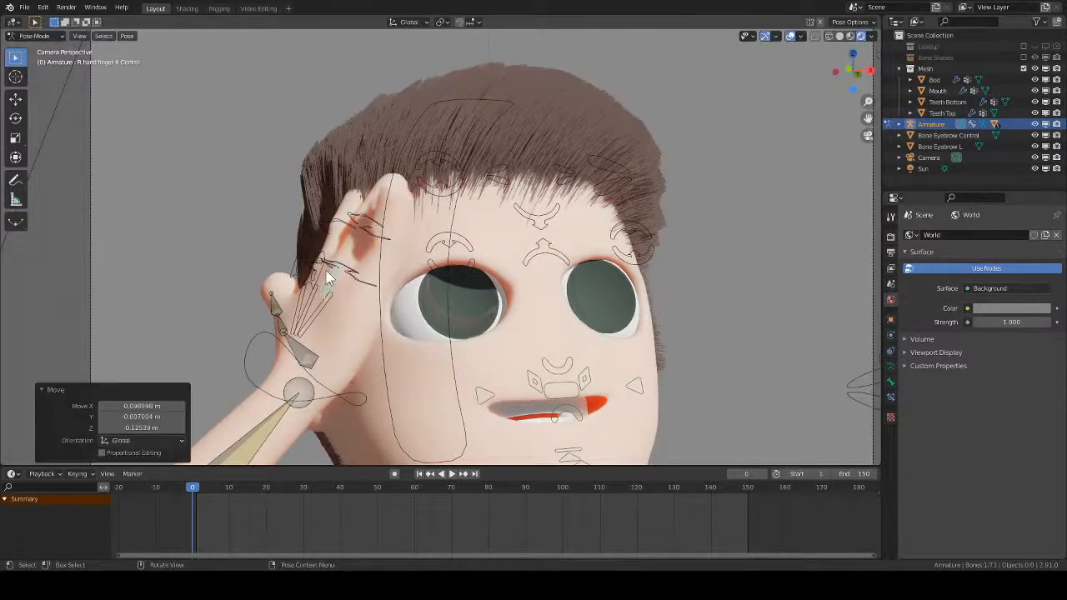
left_click(320, 278)
key("g")
left_click(314, 287)
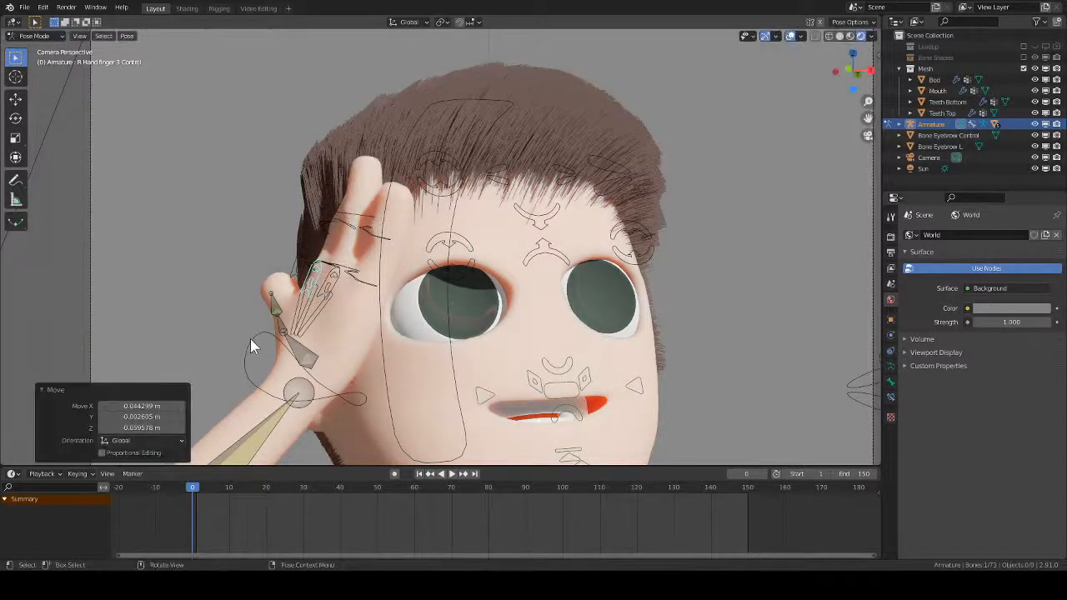
- Trackball-rotate the R Wrist bone about 4° and 24.6° to turn the raised hand
left_click(262, 350)
key("r")
key("r")
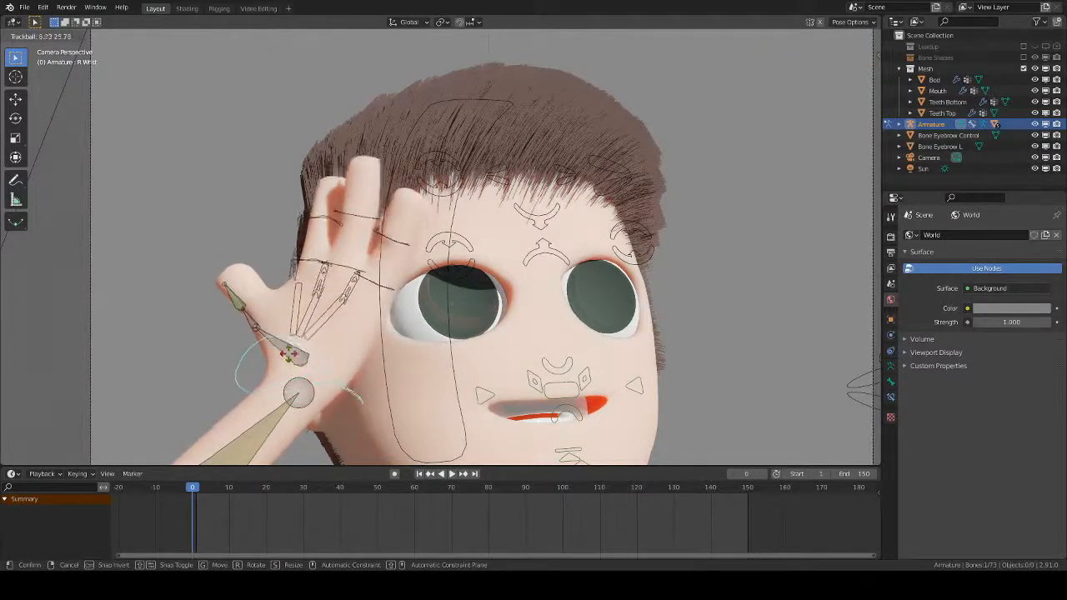
left_click(292, 363)
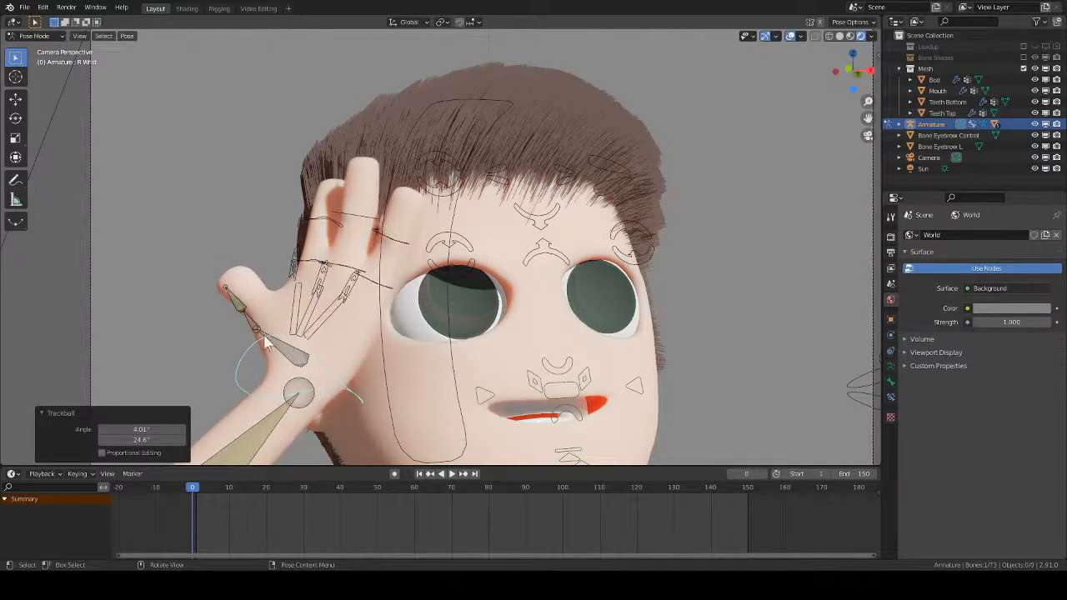
- Trackball-rotate the thumb's base bone, R Hand finger 1.0, toward the palm, and R Hand finger 1.1 by about 40.1° and 11.5°
left_click(287, 351)
key("r")
key("r")
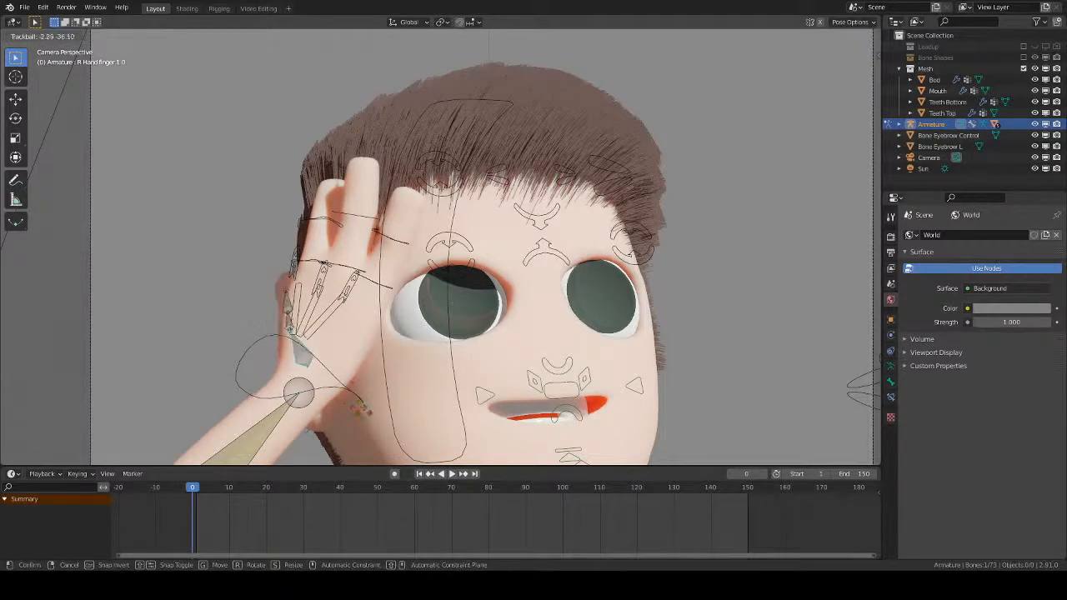
left_click(363, 411)
left_click(277, 319)
key("r")
key("r")
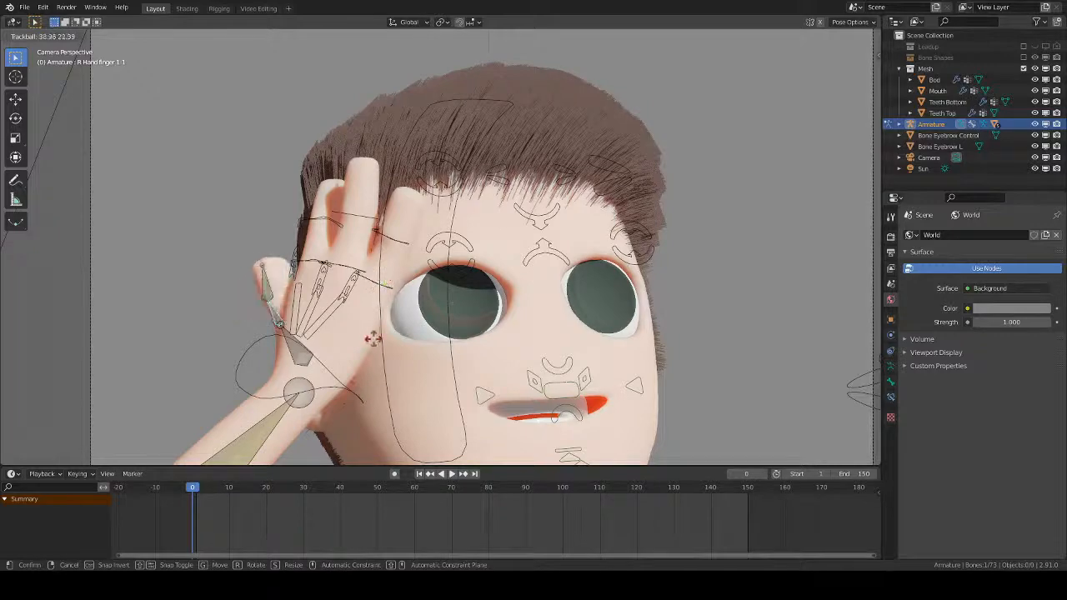
left_click(359, 362)
- From the side of the head, rotate the thumb bone R Hand finger 1.1 about 27.1°, and straighten it with a trackball rotation
middle_click_drag(359, 362, 551, 344)
key("r")
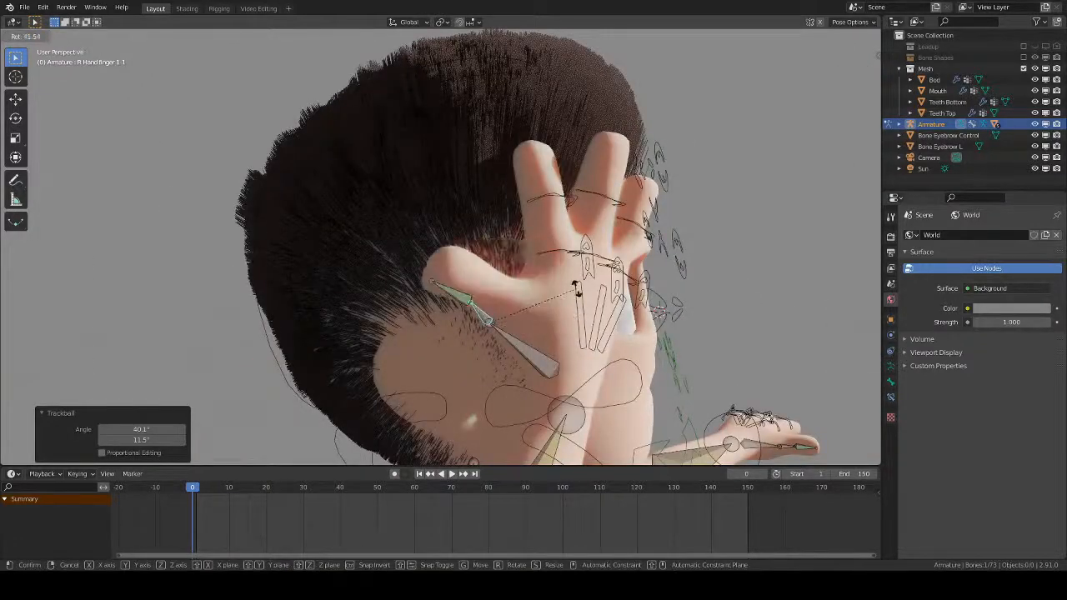
left_click(565, 304)
key("r")
key("r")
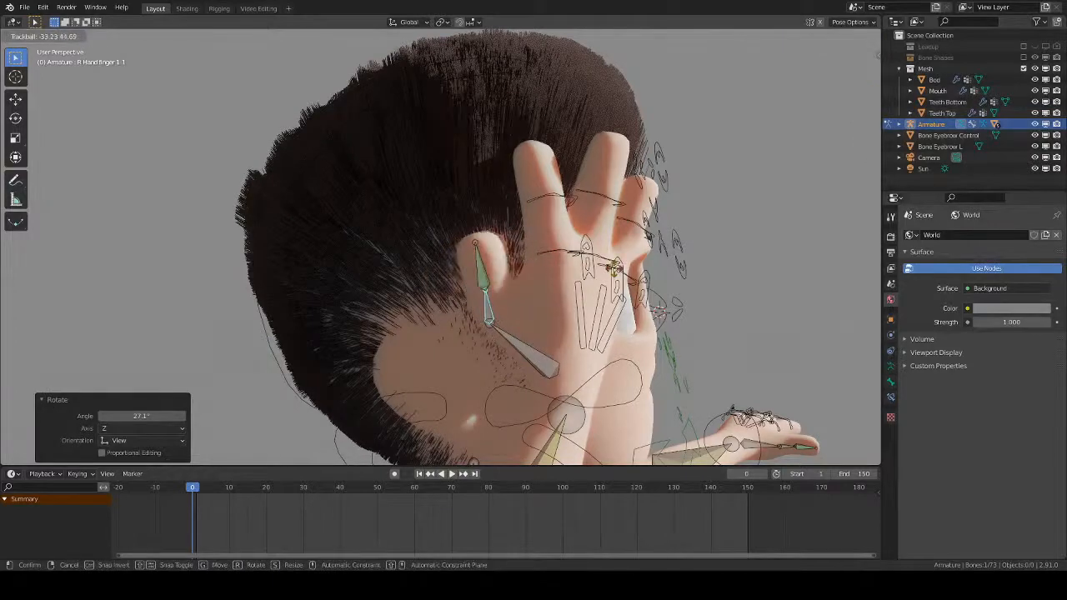
left_click(563, 272)
left_click(565, 263)
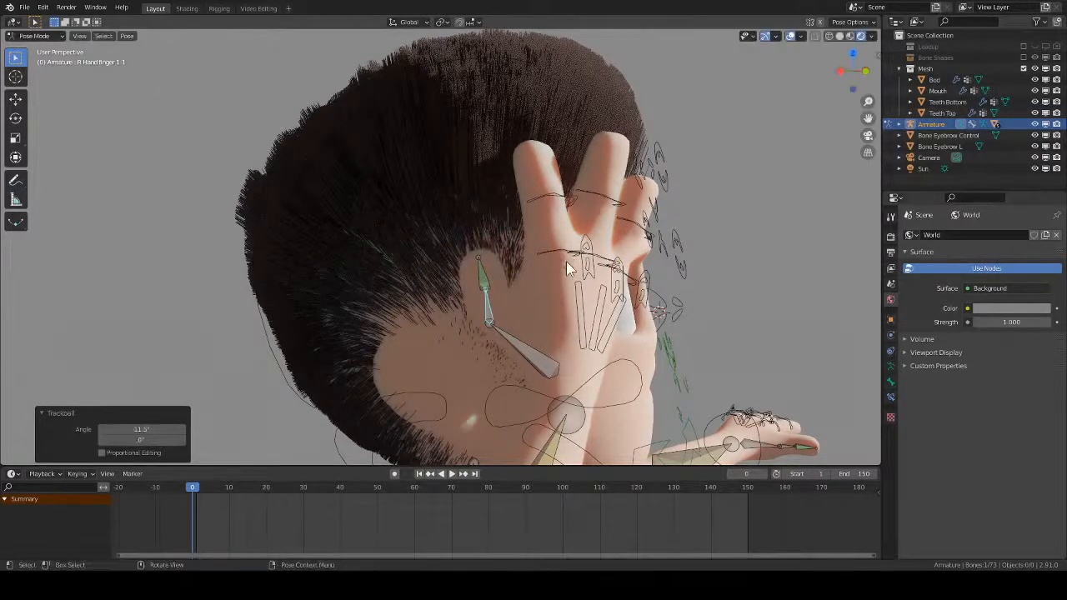
- From behind the head, alternately rotate the thumb bones R Hand finger 1.1 and 1.0, ending with finger 1.0 turned about 9.47°
middle_click_drag(531, 286, 717, 313)
key("r")
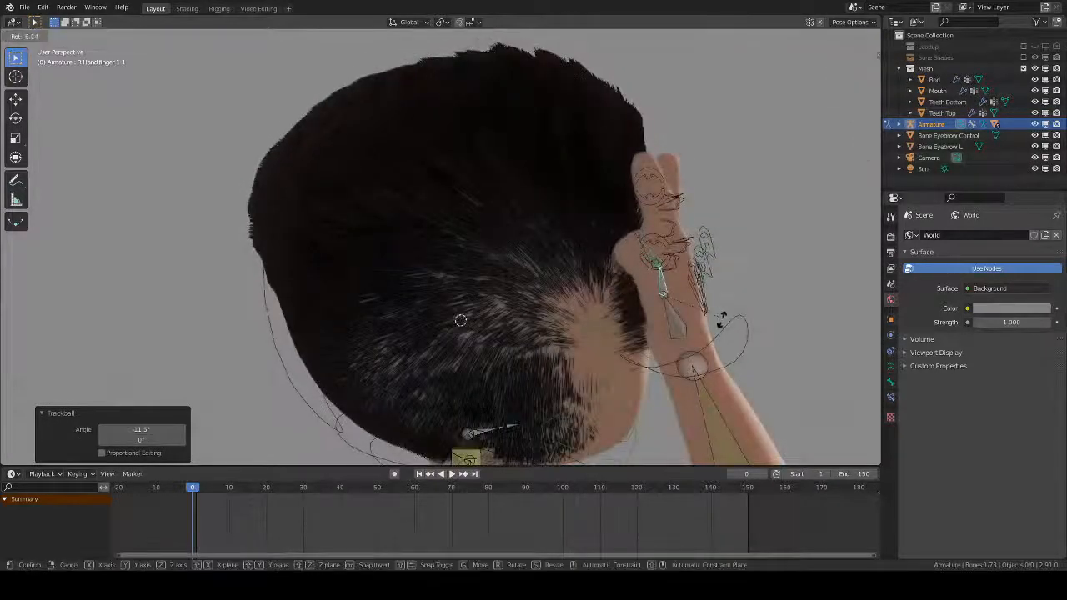
left_click(718, 312)
left_click(677, 322)
key("r")
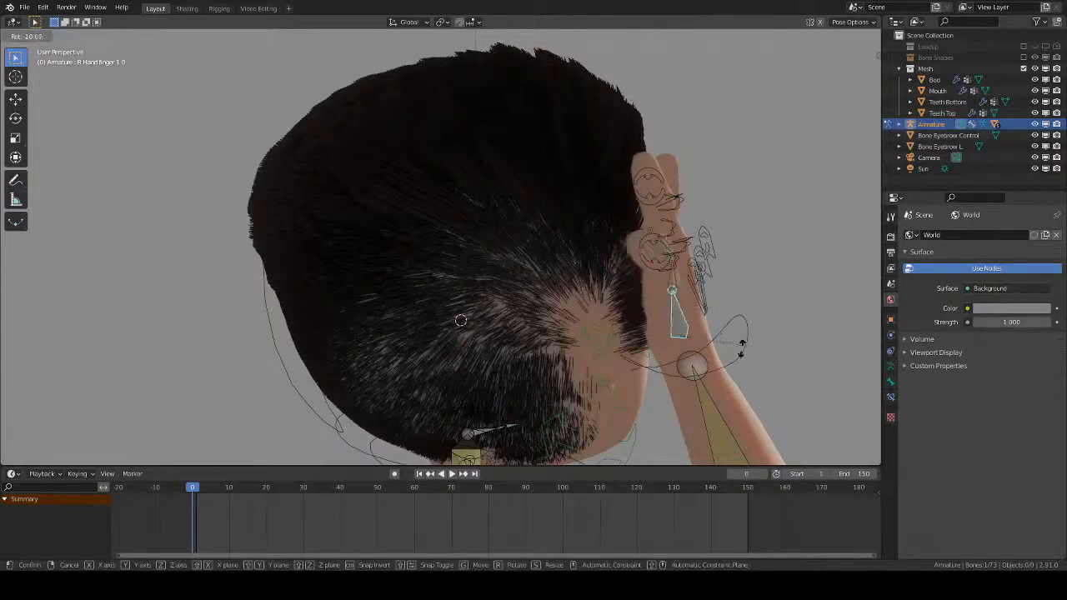
left_click(727, 346)
left_click(688, 277)
key("r")
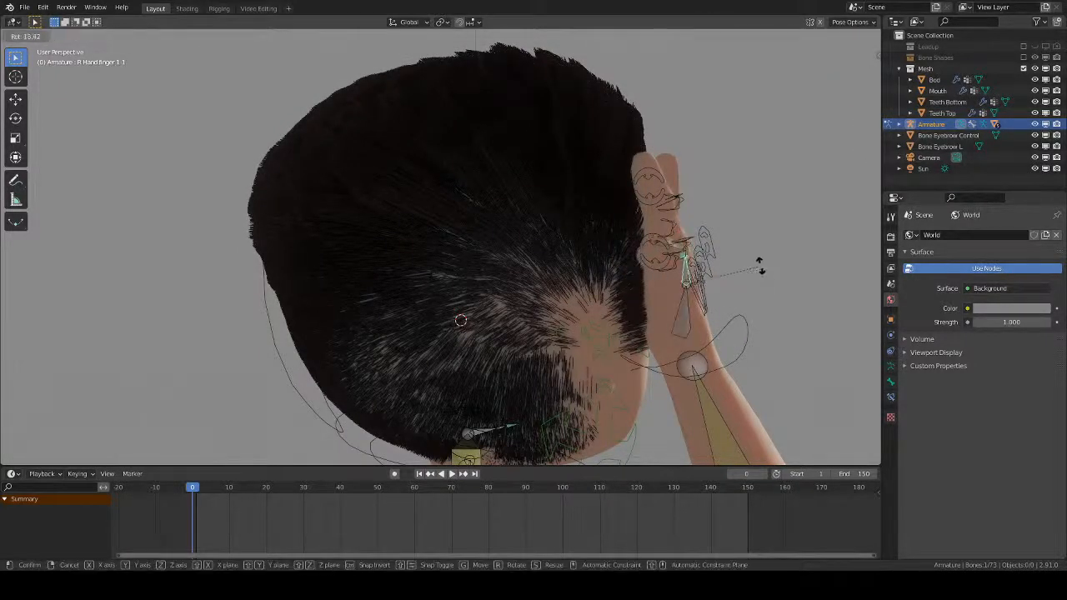
left_click(698, 315)
left_click(697, 317)
key("r")
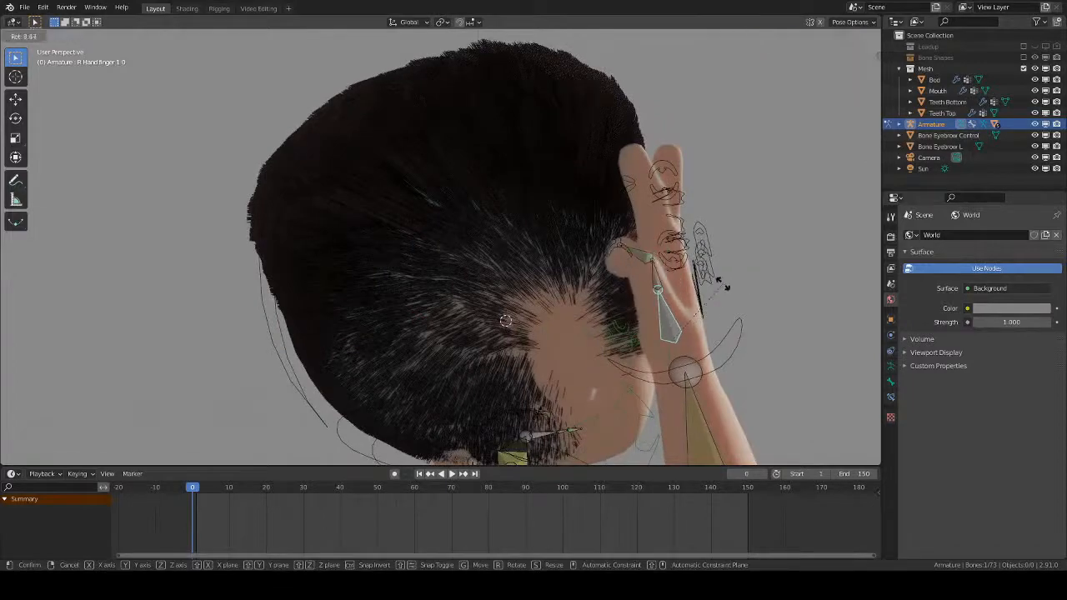
left_click(739, 283)
- From the front, reposition the R Hand finger 3 Control bone to bend that finger of the raised hand
middle_click_drag(738, 283, 325, 266)
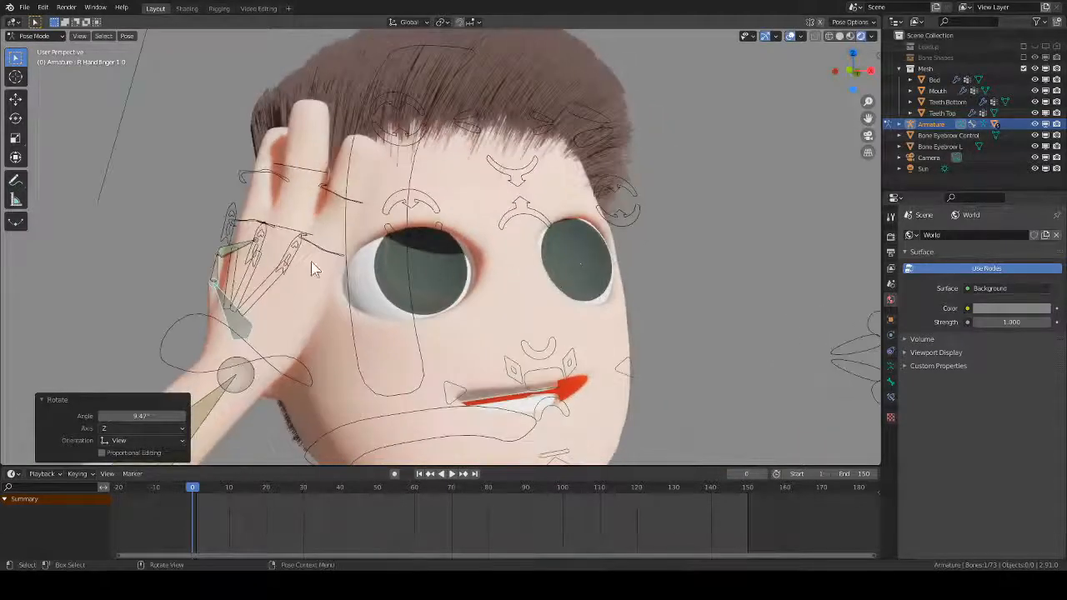
left_click(267, 239)
key("r")
key("r")
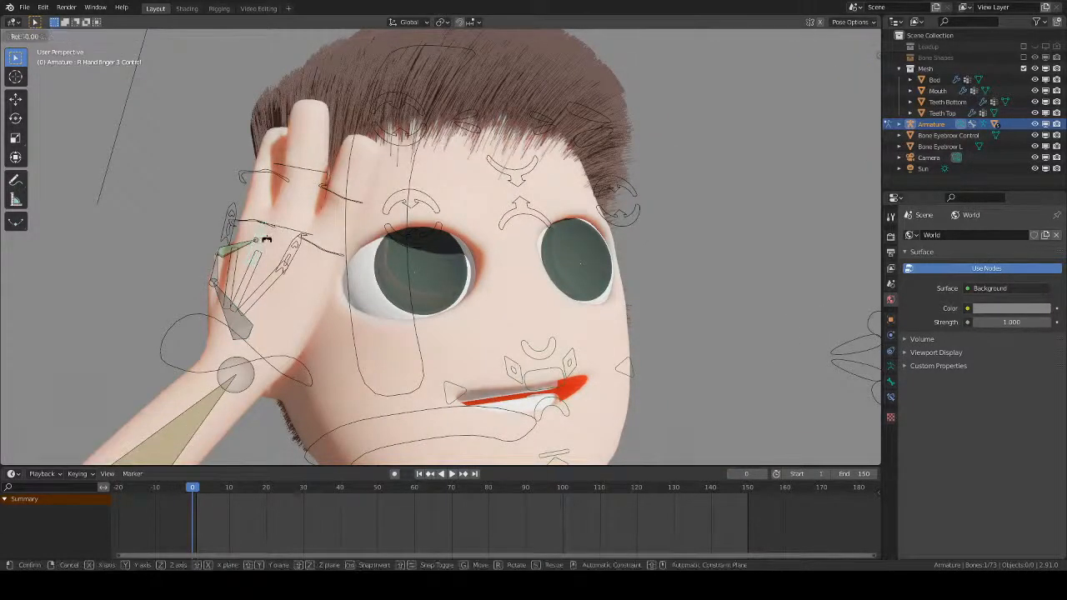
key("g")
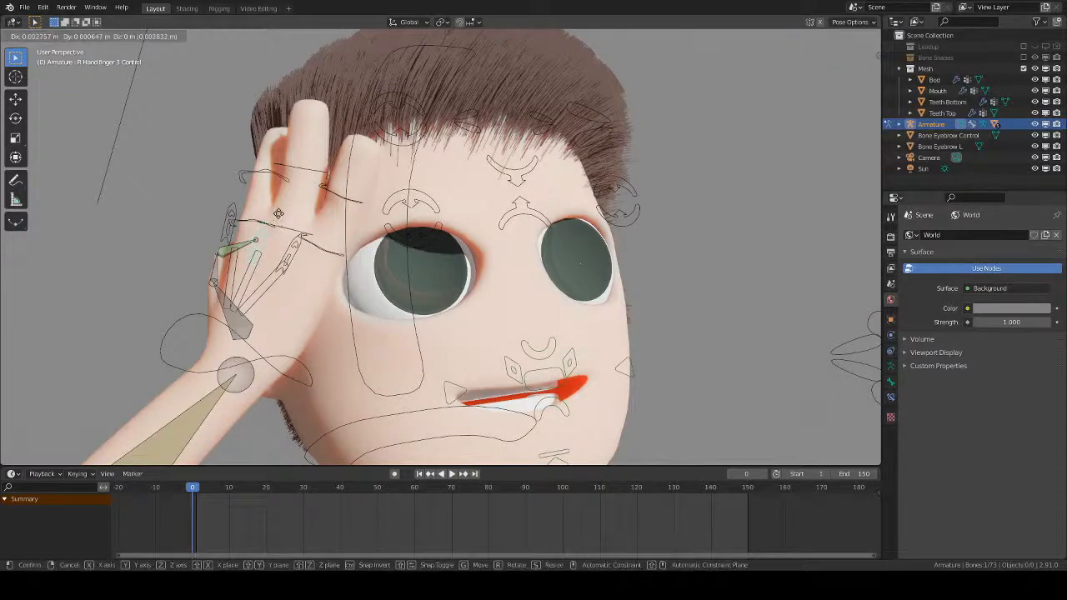
left_click(284, 205)
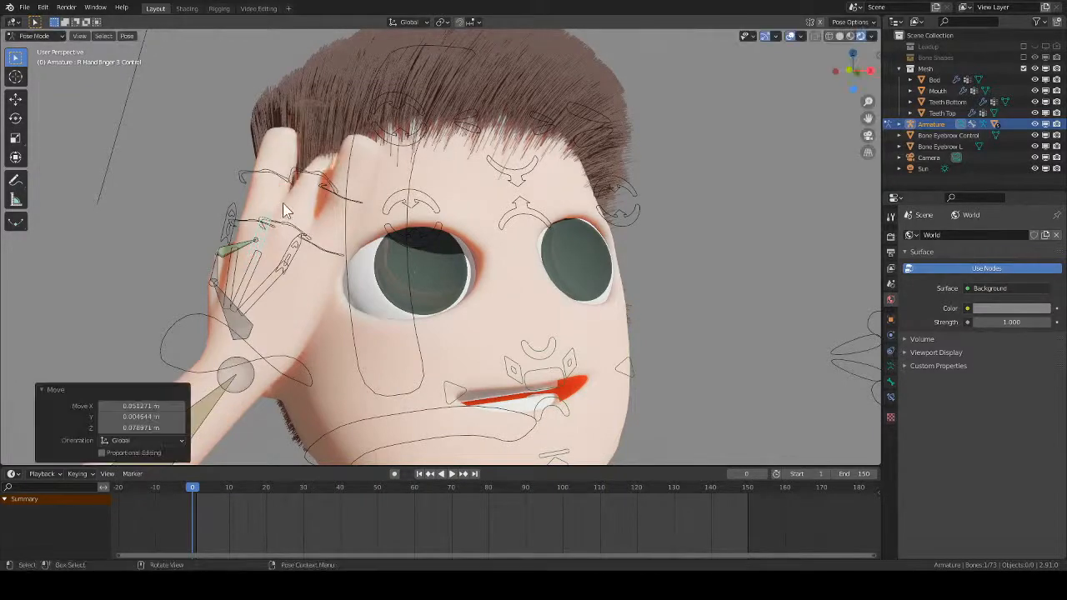
key("g")
left_click(239, 223)
- Rotate the R Hand finger 2.0 bone about 12.3° and the R Hand finger 3.0 bone about 6°
left_click(241, 262)
middle_click_drag(241, 261, 258, 258)
key("r")
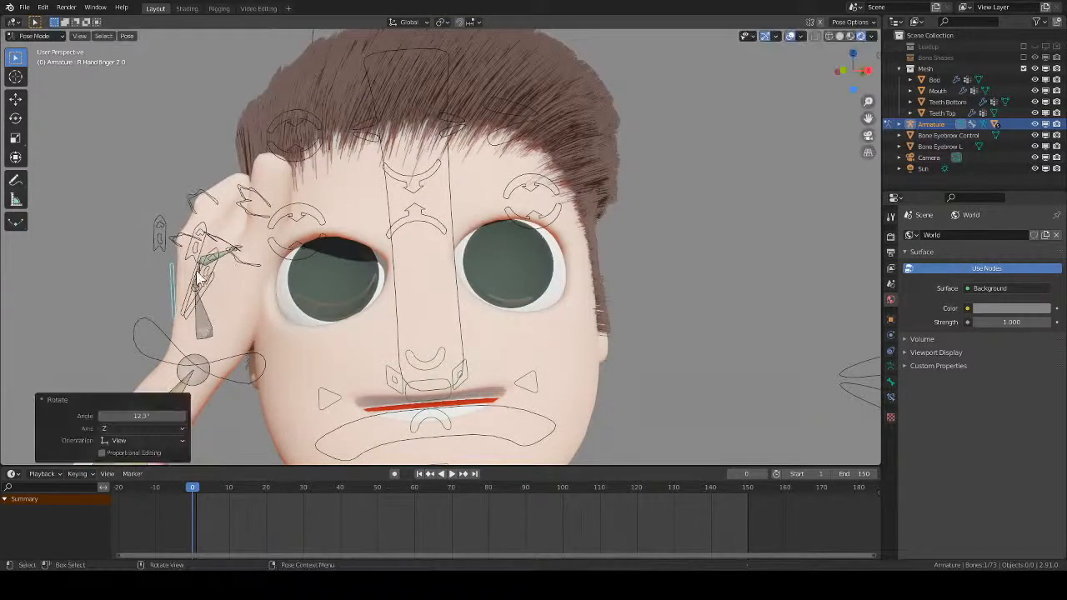
left_click(235, 257)
left_click(215, 276)
key("r")
left_click(293, 283)
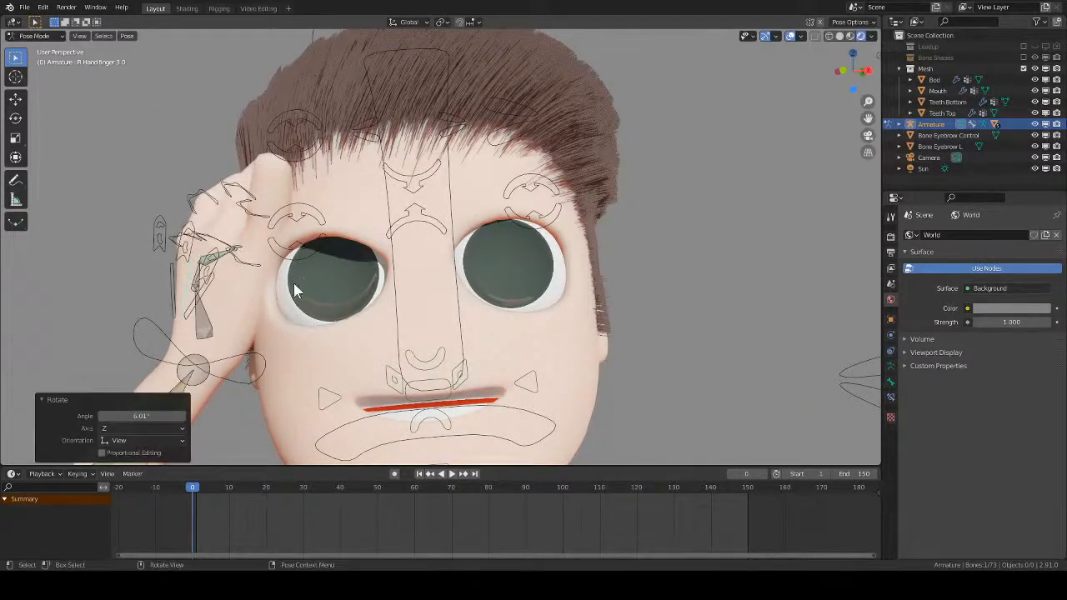
- In the camera view, move the Face Lips Close bone up about 0.07 m in Z to narrow the mouth opening
middle_click_drag(293, 282, 324, 290)
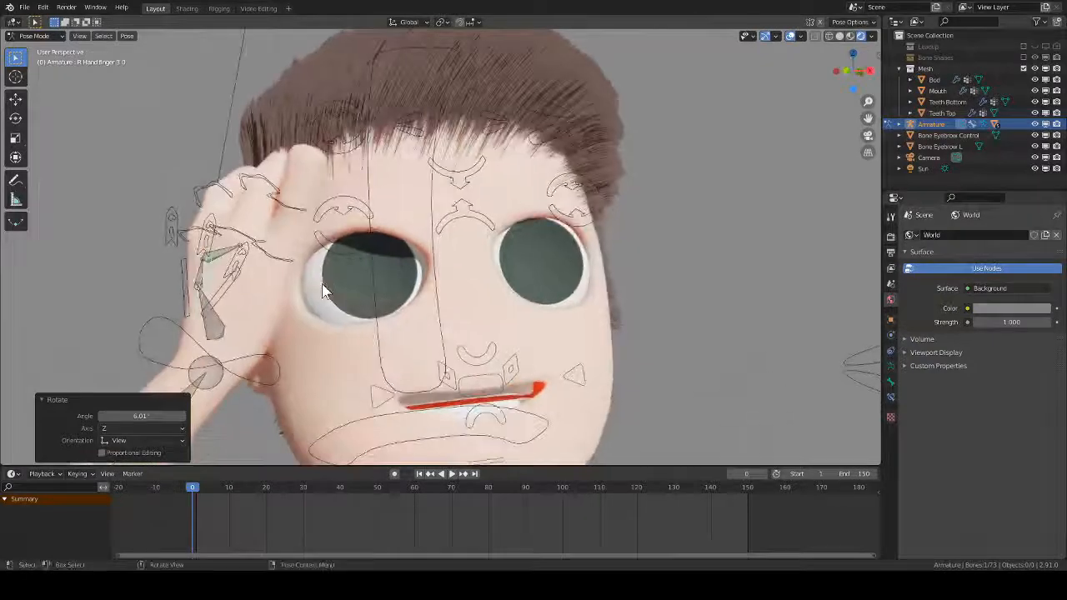
key("KP_0")
scroll(323, 289, "down", 2)
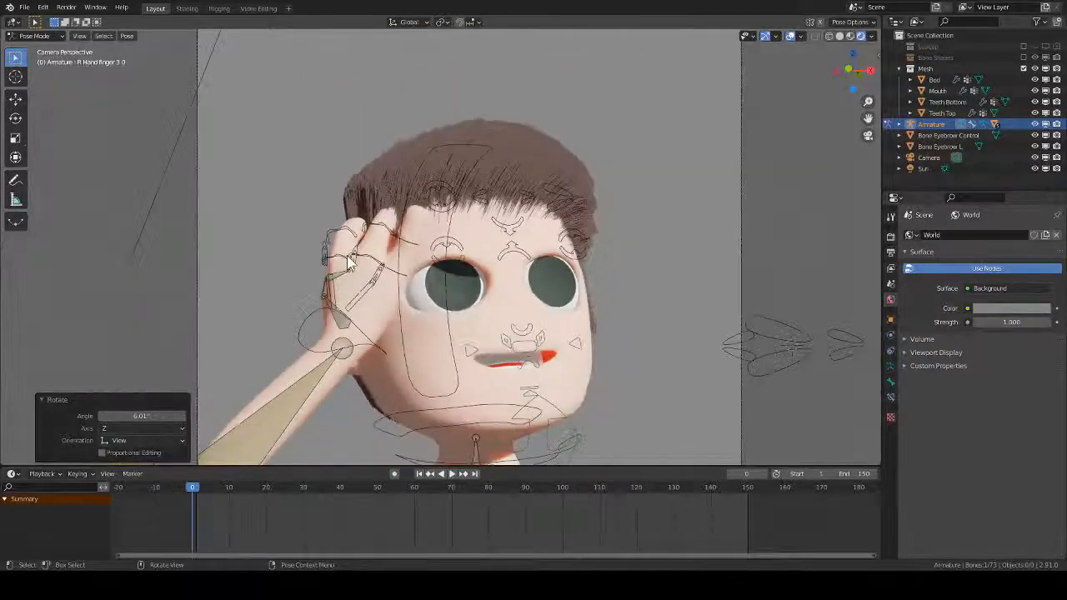
middle_click_drag(435, 262, 429, 227, "shift")
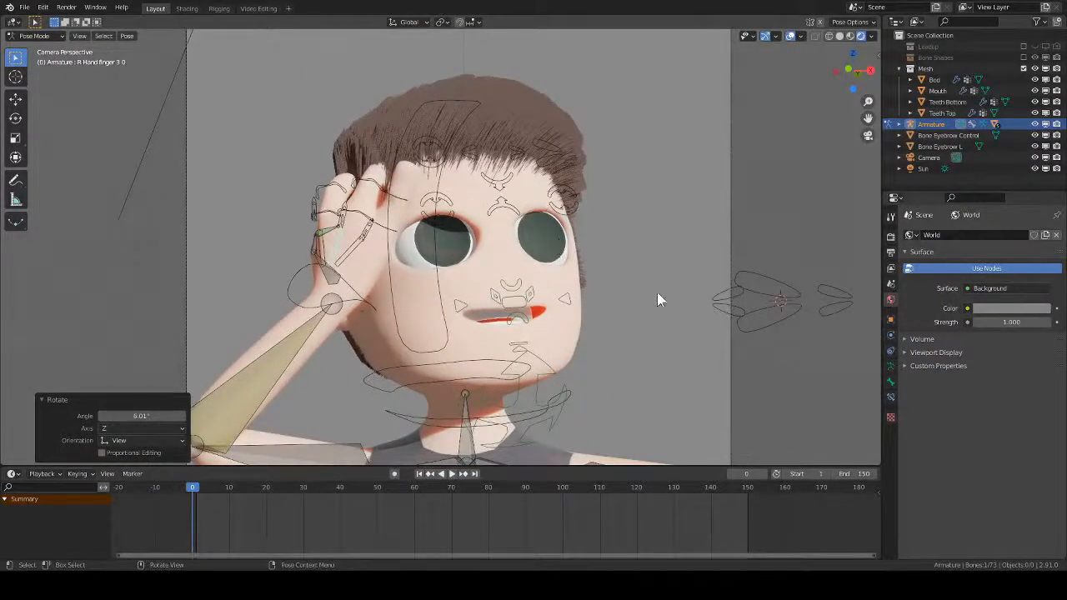
left_click(525, 349)
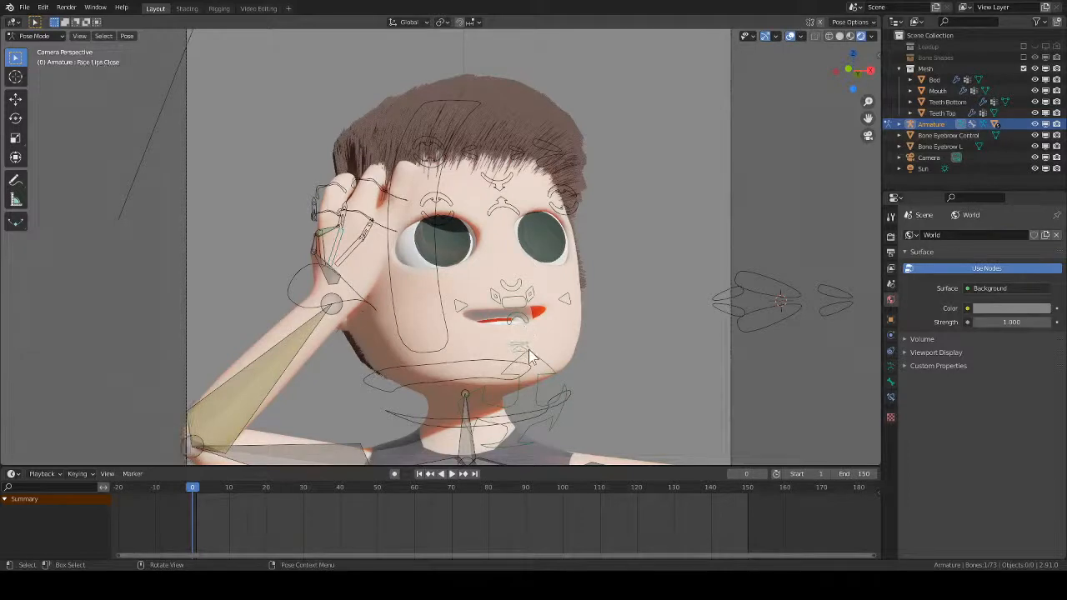
key("g")
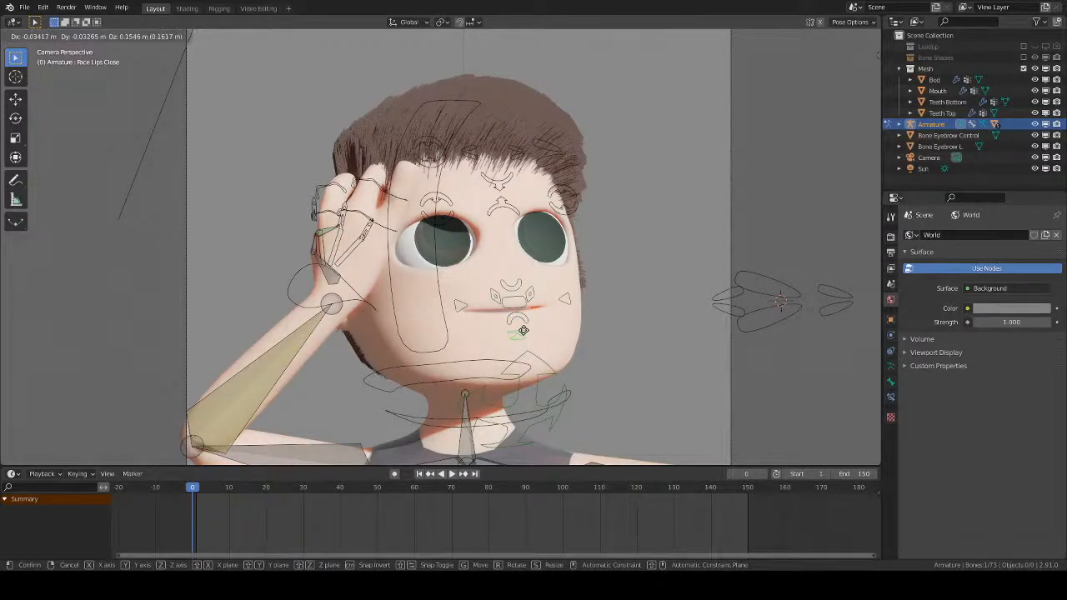
left_click(543, 299)
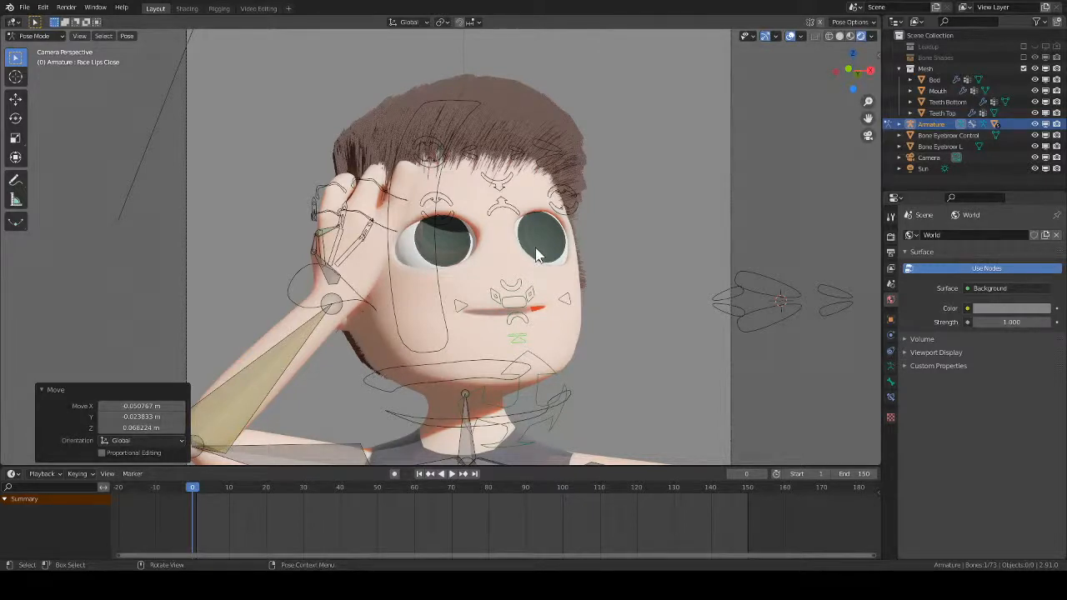
- Lower the Eyelid R bone about 0.125 m in Z to partly close that eye, and render the image
left_click(567, 200)
left_click(434, 223)
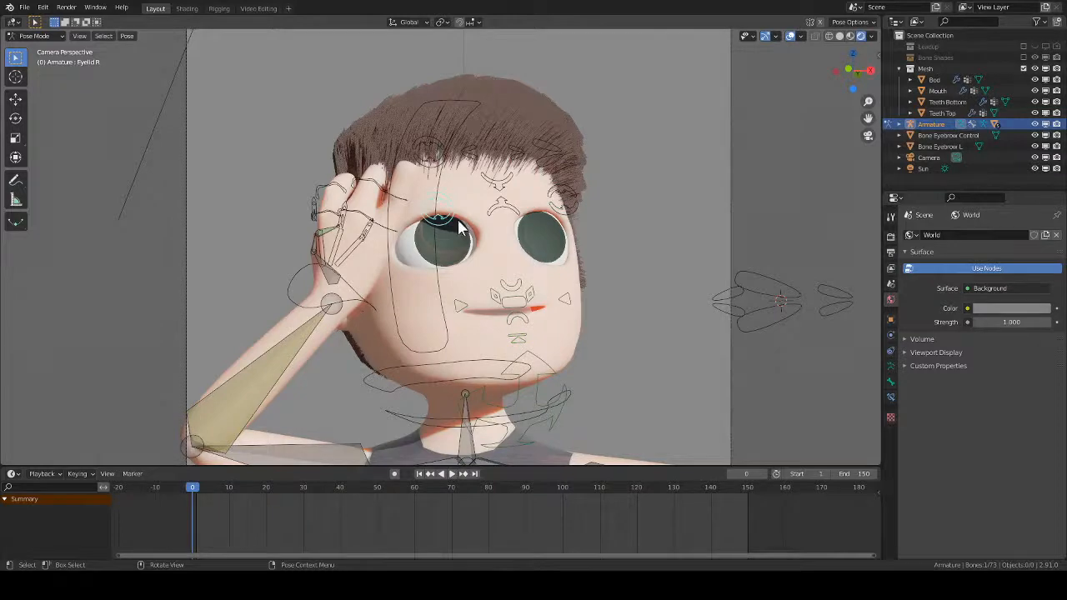
key("g")
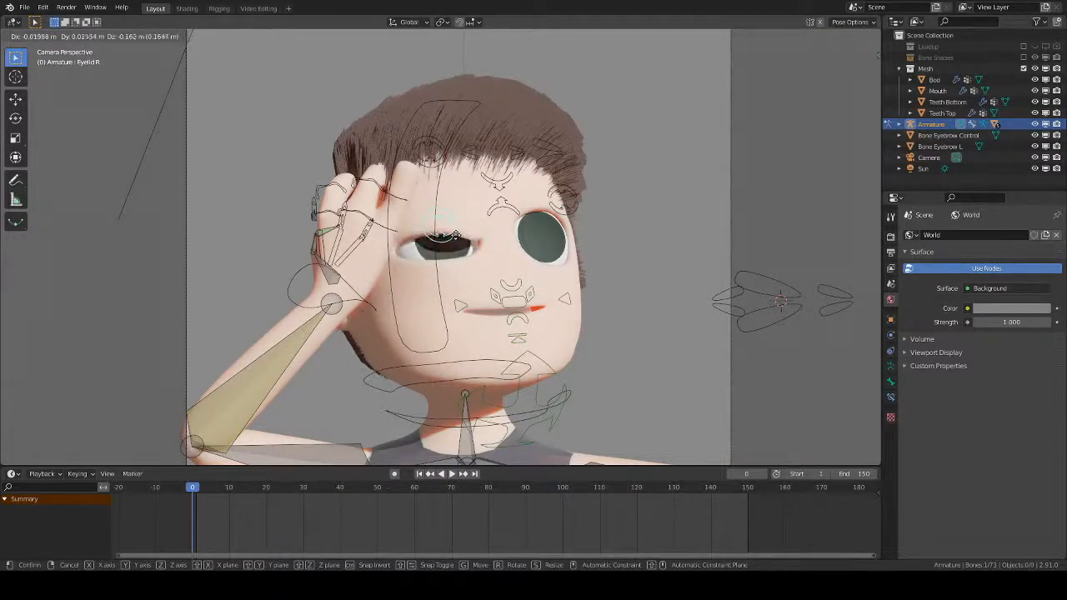
left_click(457, 241)
key("F12")
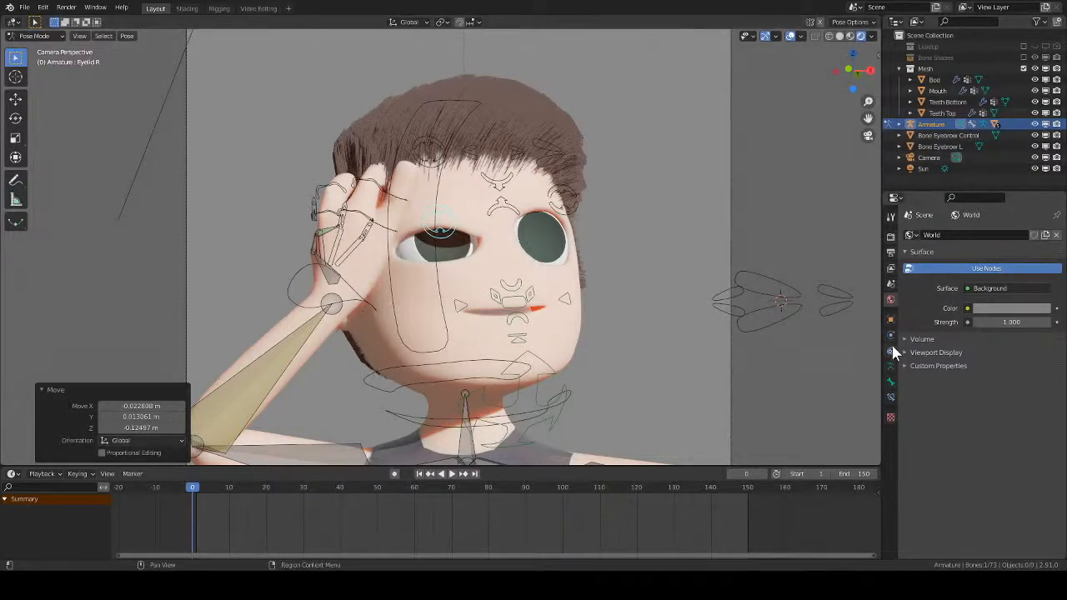
- In Object Mode, convert the Bod mesh's current hair particle cache to a bake and render the image again
key("ctrl+Tab")
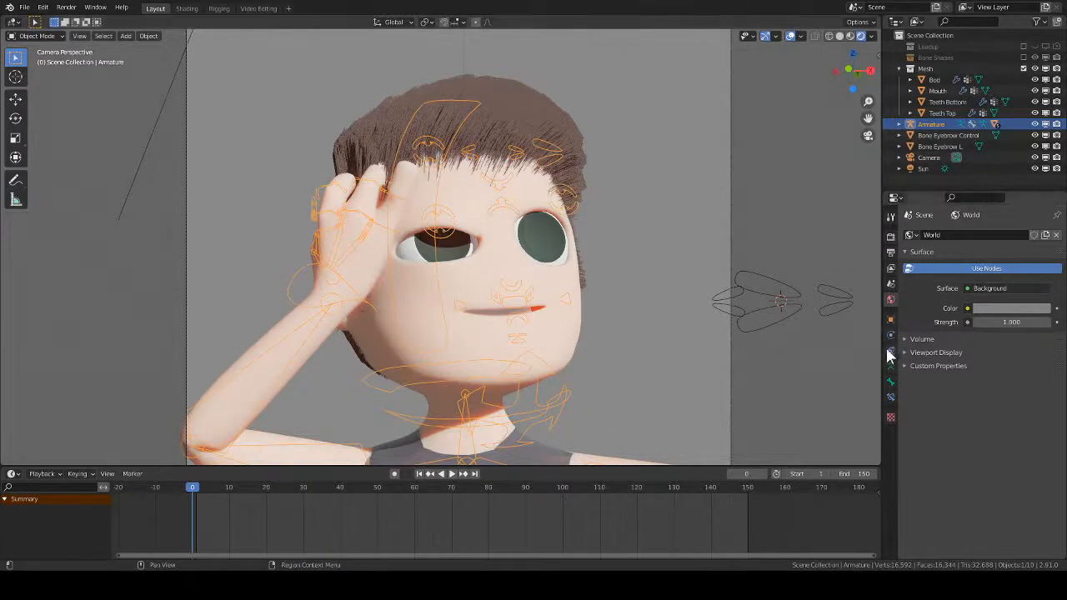
left_click(889, 333)
left_click(751, 319)
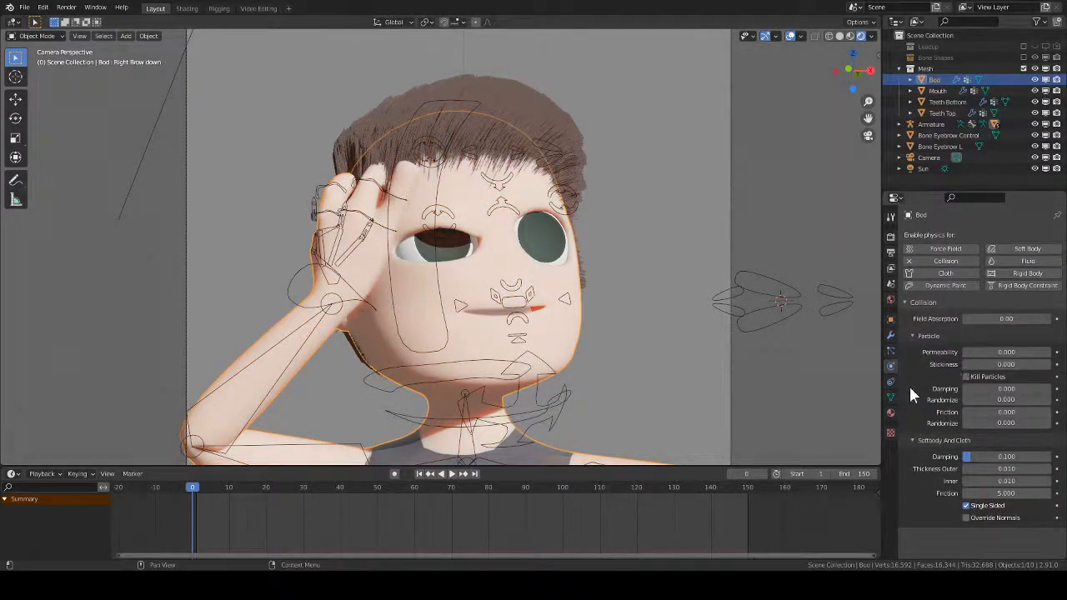
left_click(889, 351)
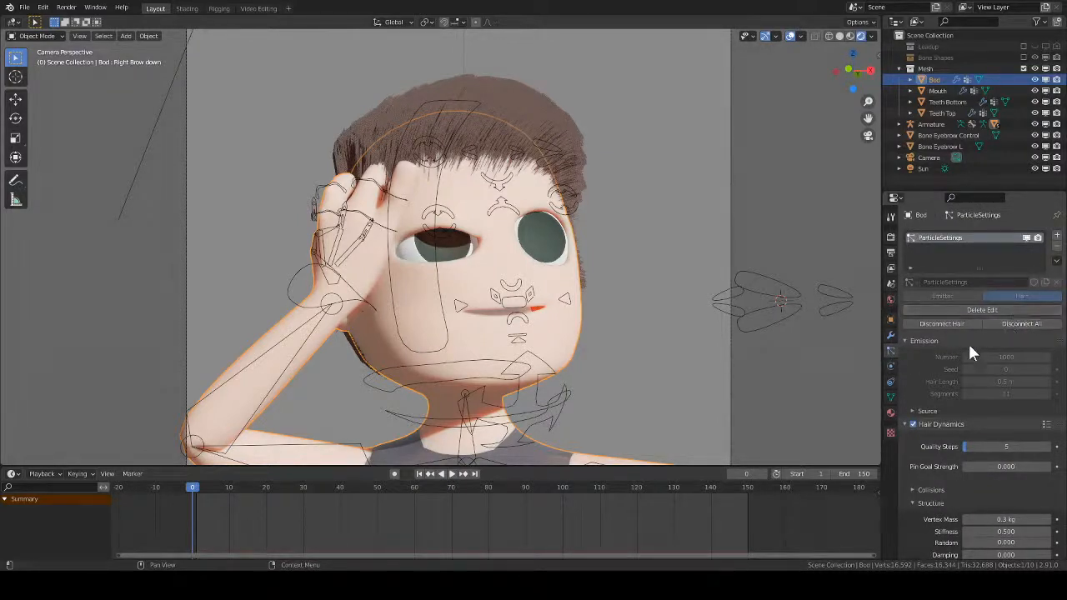
scroll(967, 344, "down", 15)
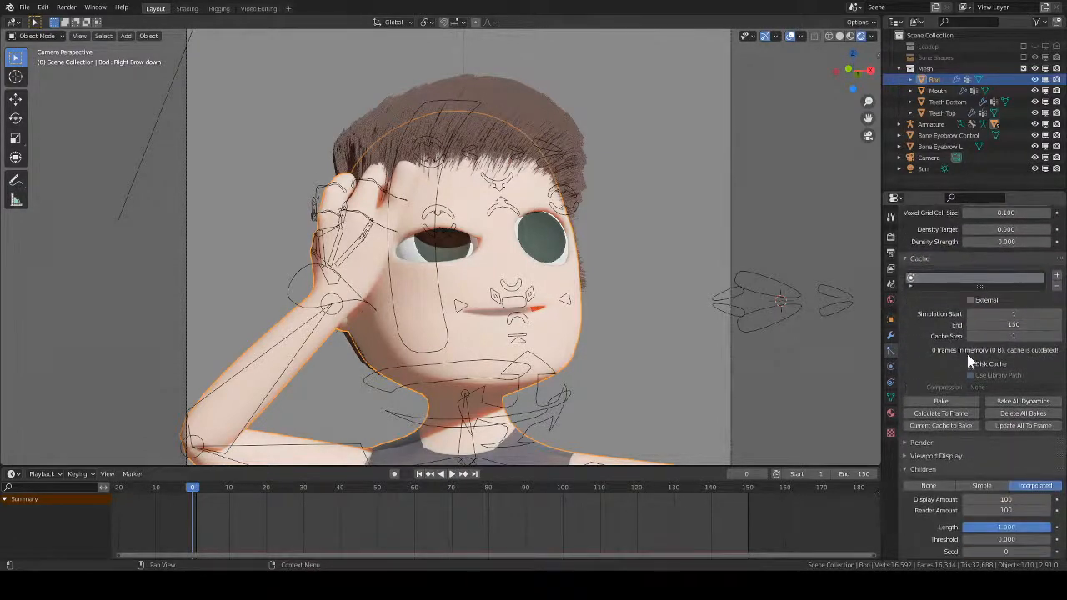
left_click(956, 425)
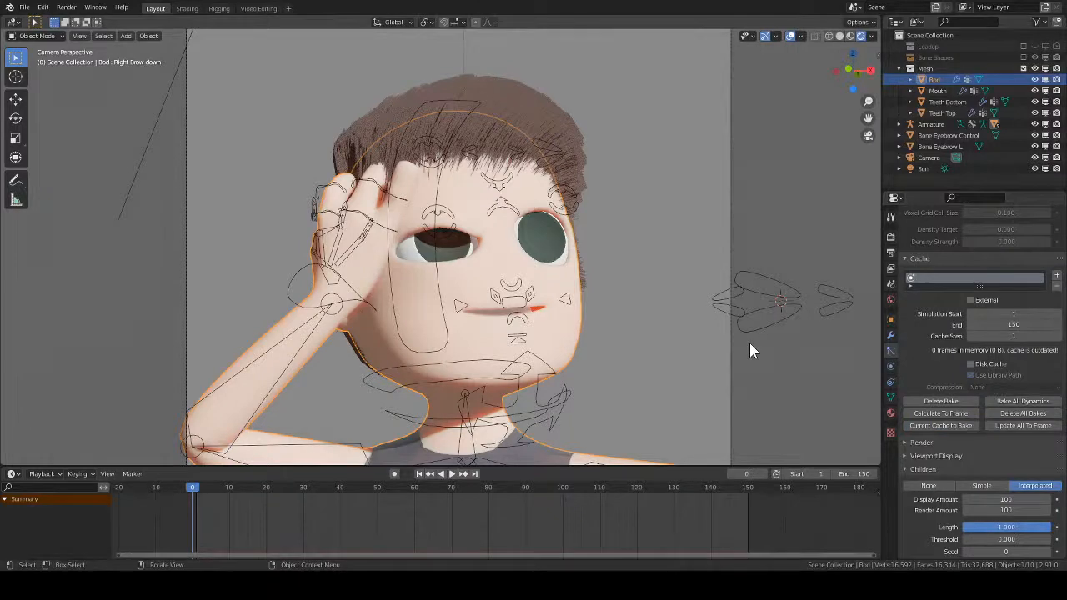
key("F12")
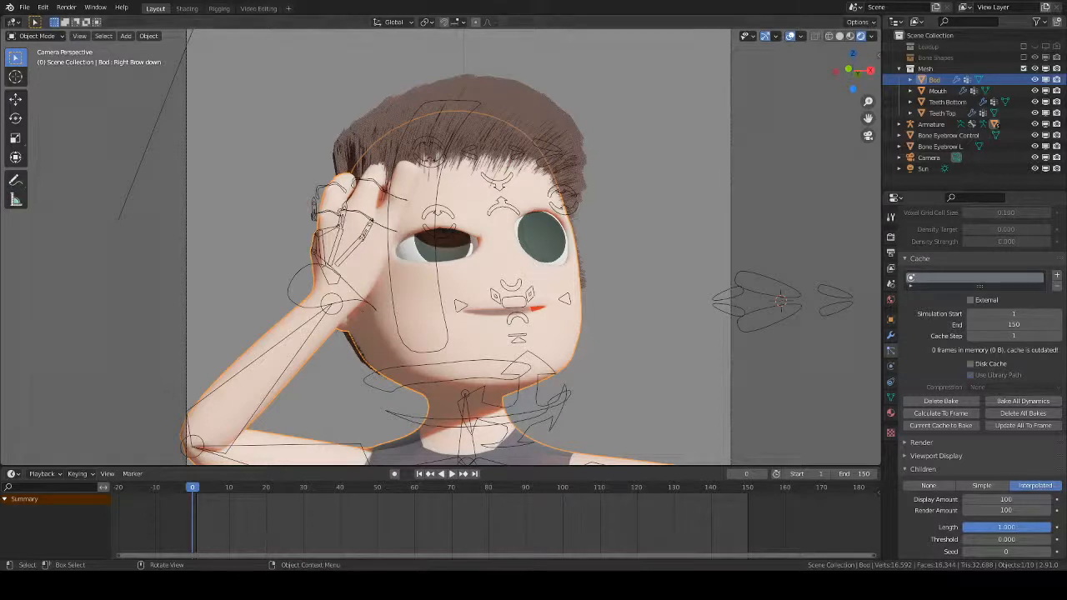
- Set the roughness of the Bod mesh's Hair material to 0.255
left_click(891, 414)
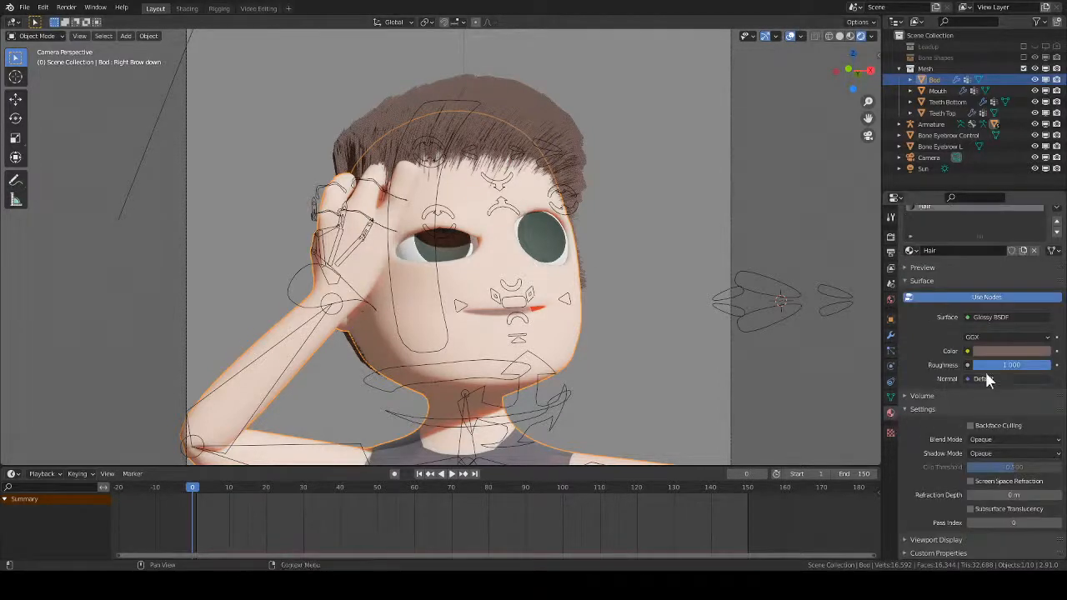
mouse_move(1014, 364)
left_mouse_down()
mouse_move(968, 364)
mouse_move(992, 364)
left_mouse_up()
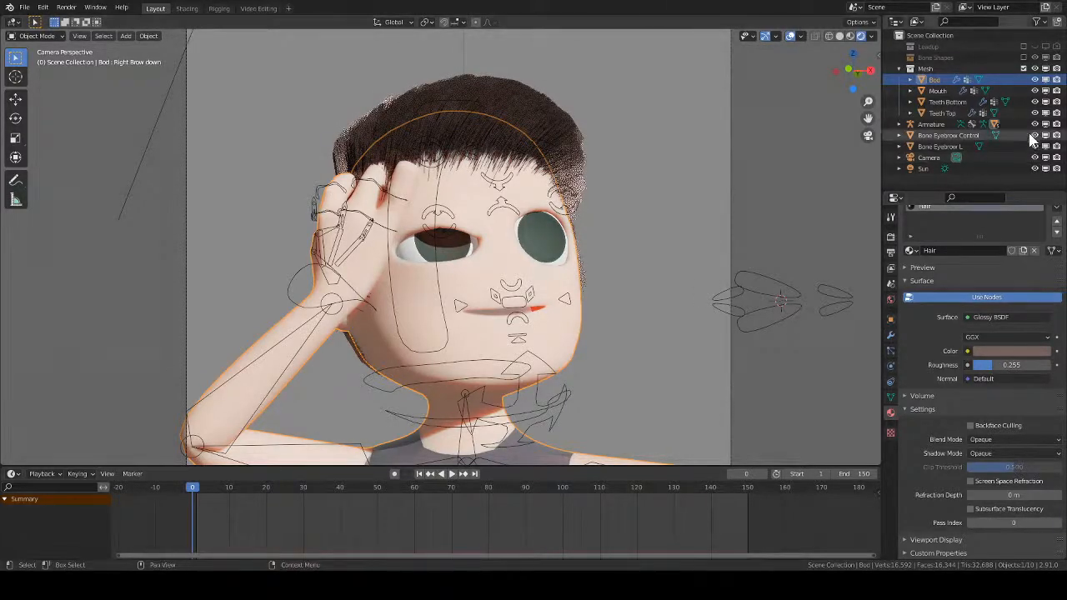
scroll(932, 307, "up", 3)
- Switch the scene's render engine to Cycles and show its sampling settings
left_click(891, 237)
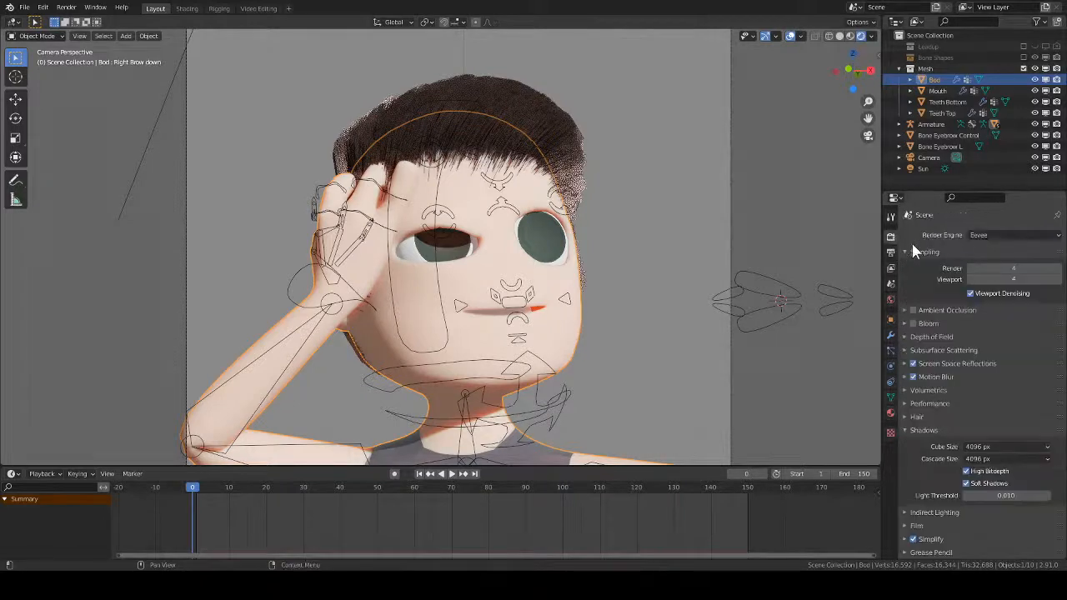
left_click(891, 252)
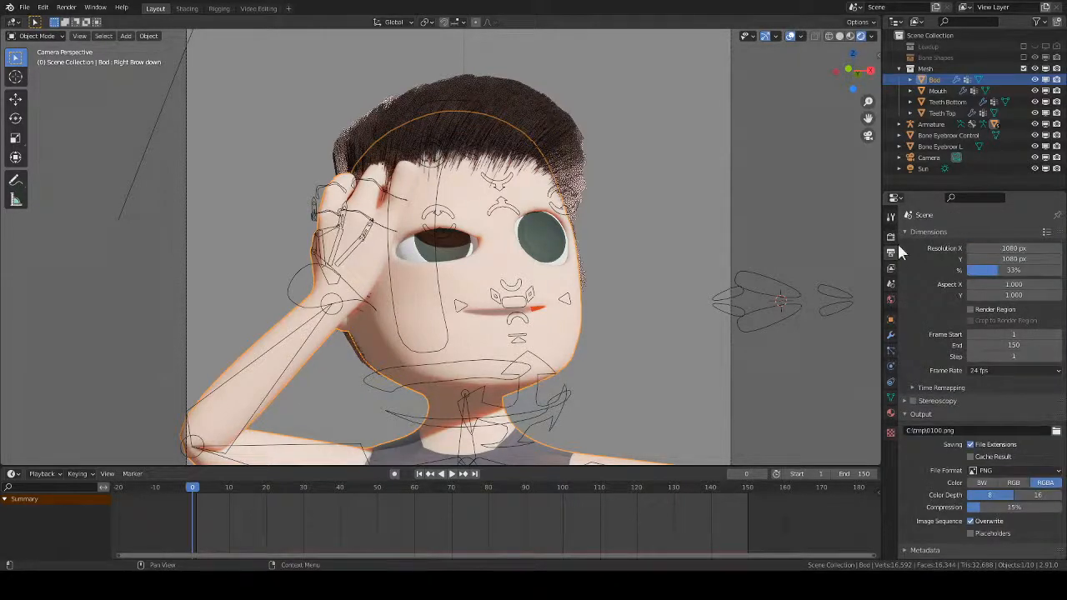
left_click(891, 238)
left_click(1003, 234)
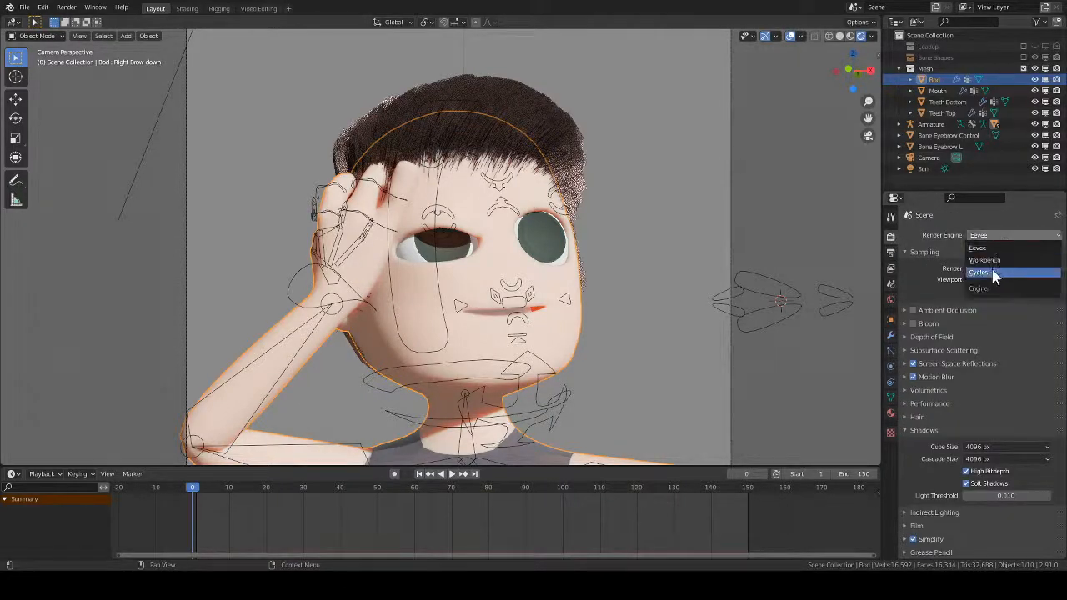
left_click(992, 273)
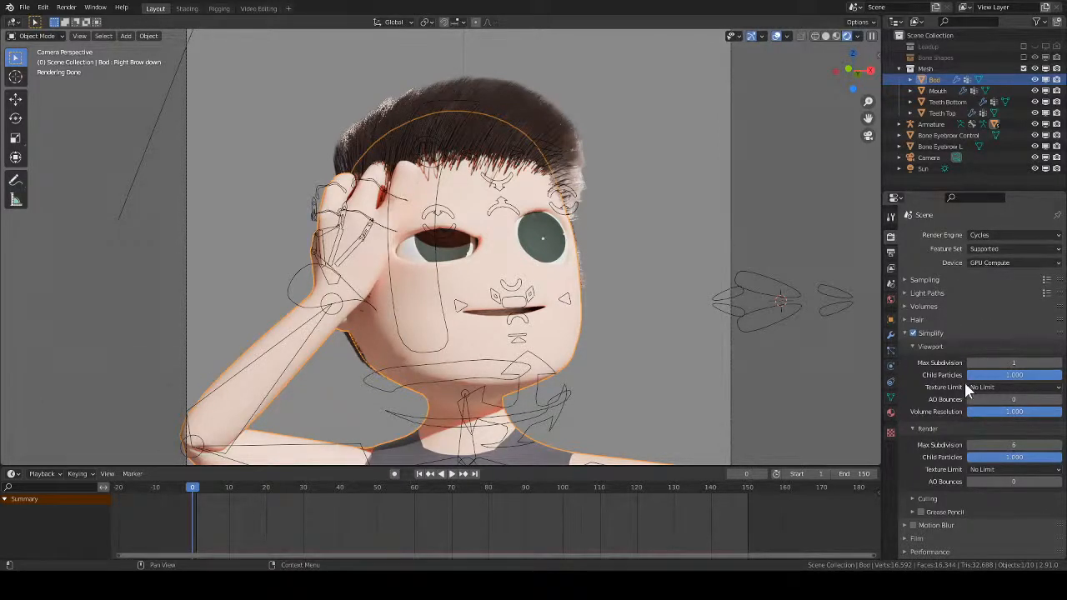
left_click(906, 334)
left_click(904, 279)
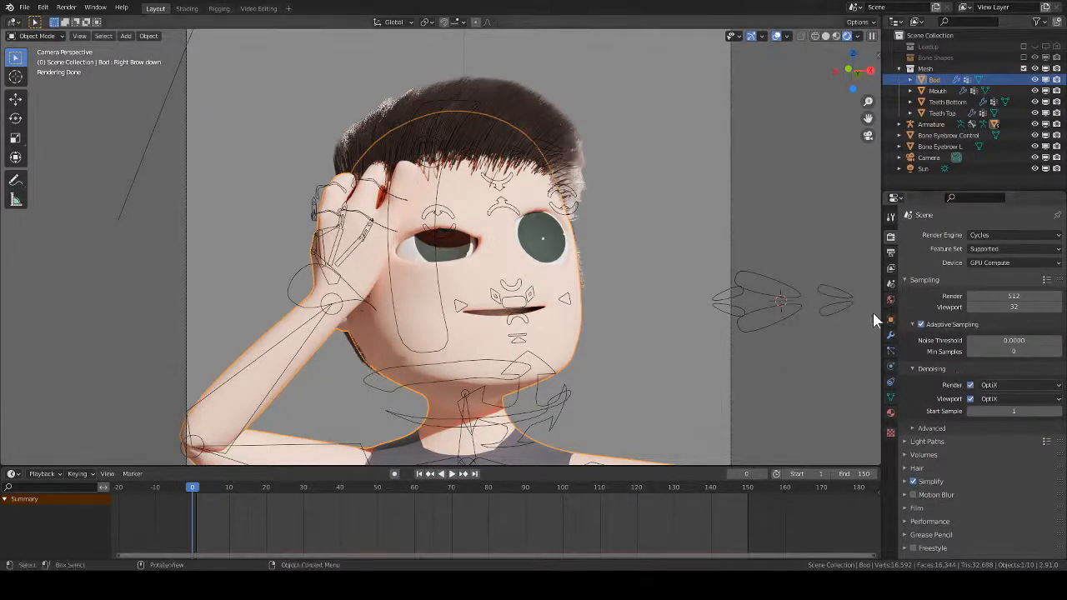
- Set the output resolution scale to 100% and render the image with Cycles
left_click(889, 258)
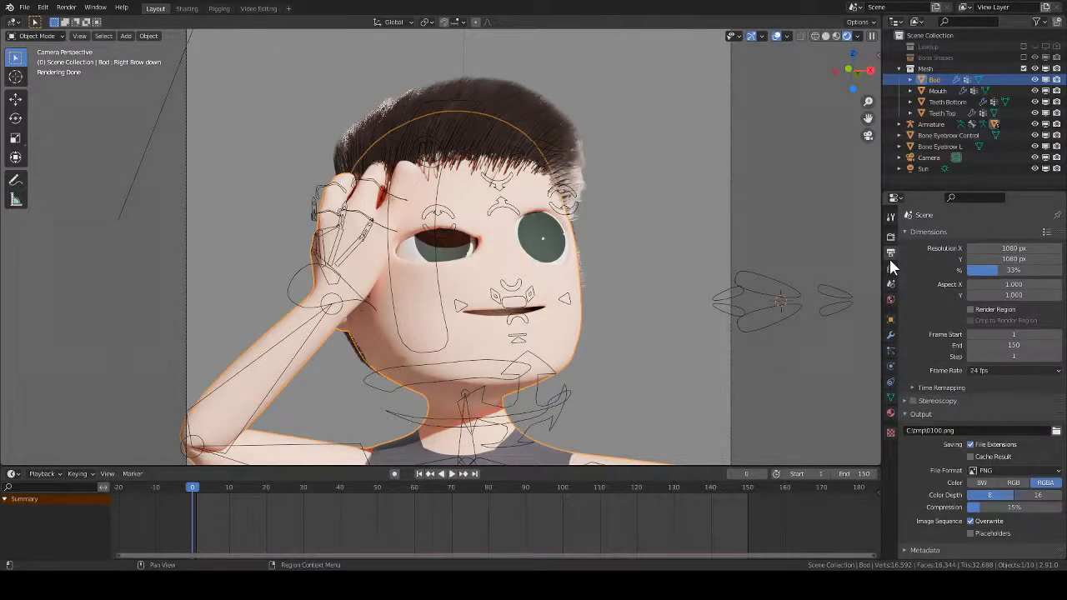
left_click(1024, 270)
type("100")
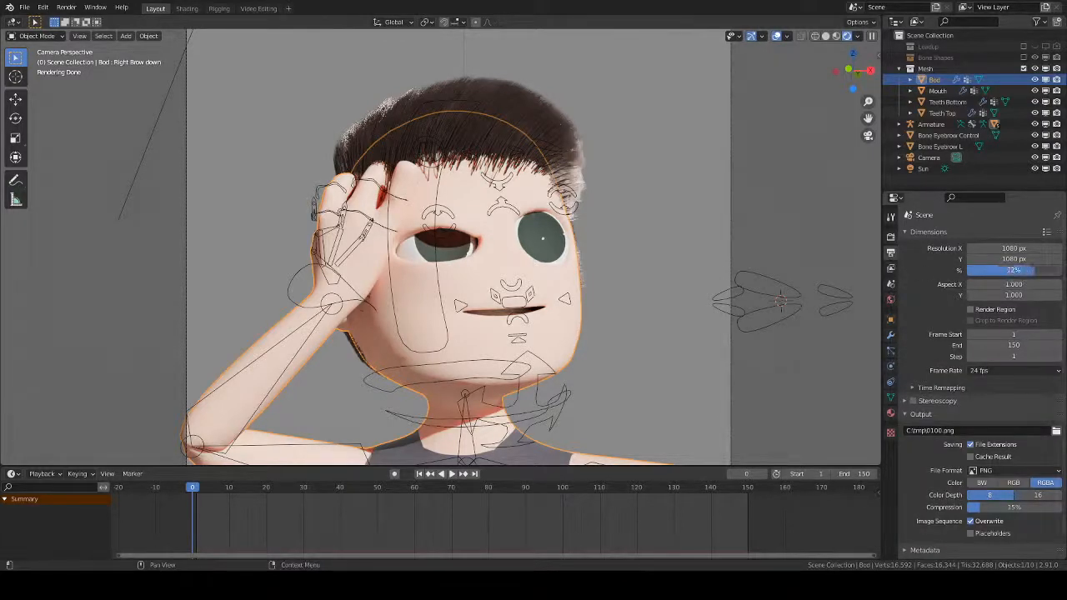
key("Return")
key("F12")
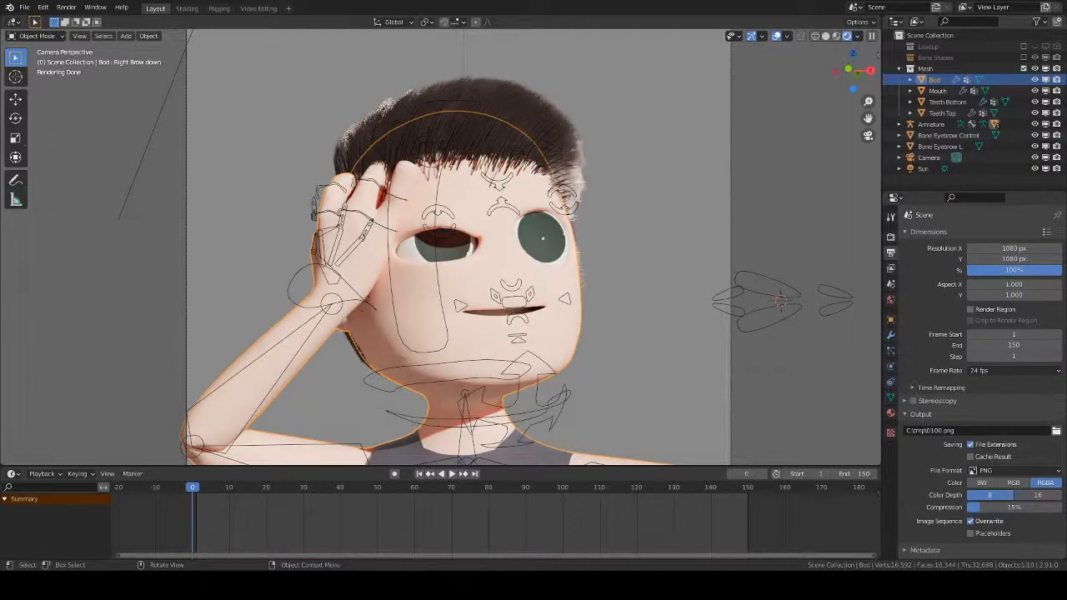
- Inspect the hair around the head and remove the ParticleSettings hair system from the Bod mesh
middle_click_drag(544, 221, 325, 293)
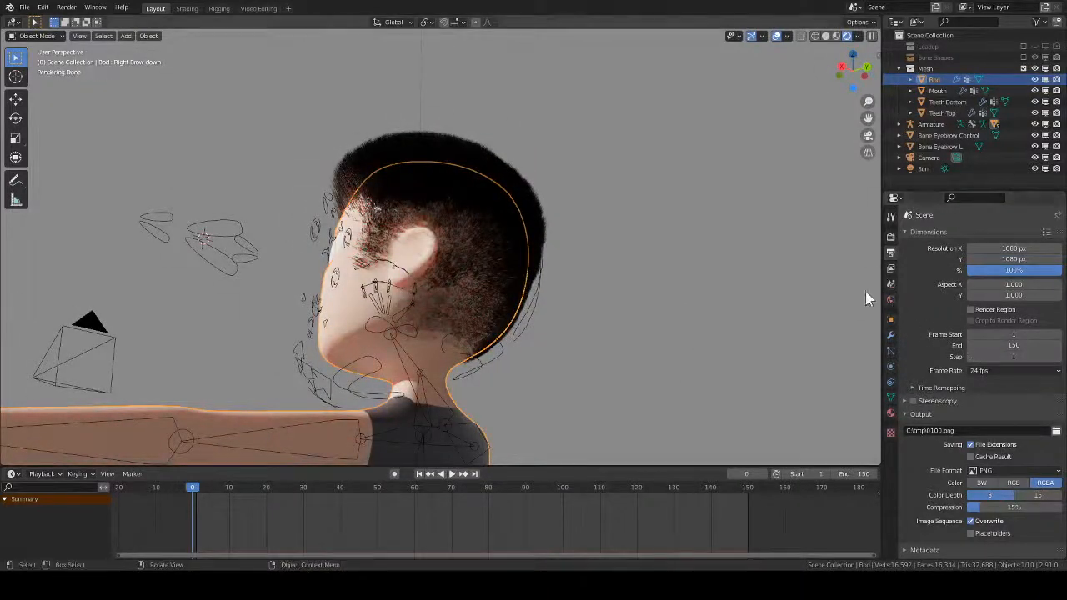
middle_click_drag(439, 217, 679, 305)
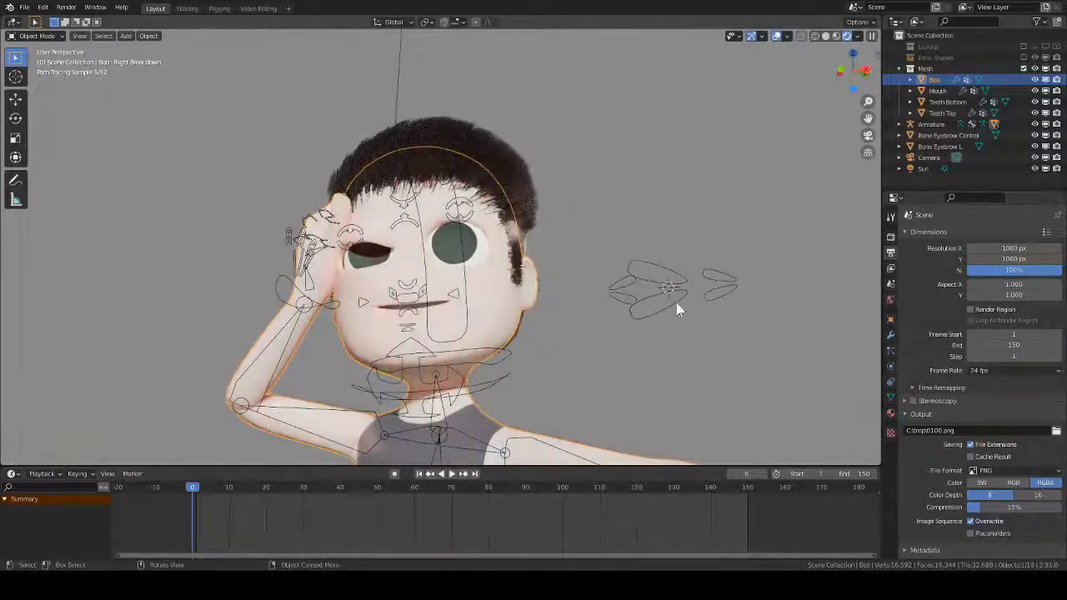
left_click(890, 351)
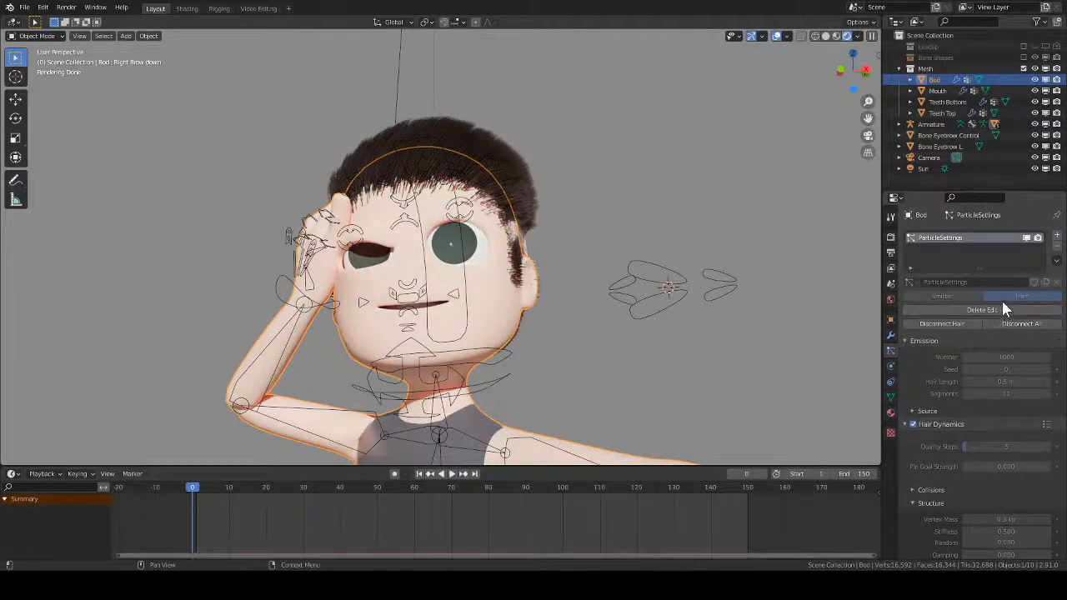
left_click(1057, 248)
- In Pose Mode, clear the armature bones' pose transforms to restore the rest pose, and return to Object Mode
key("a")
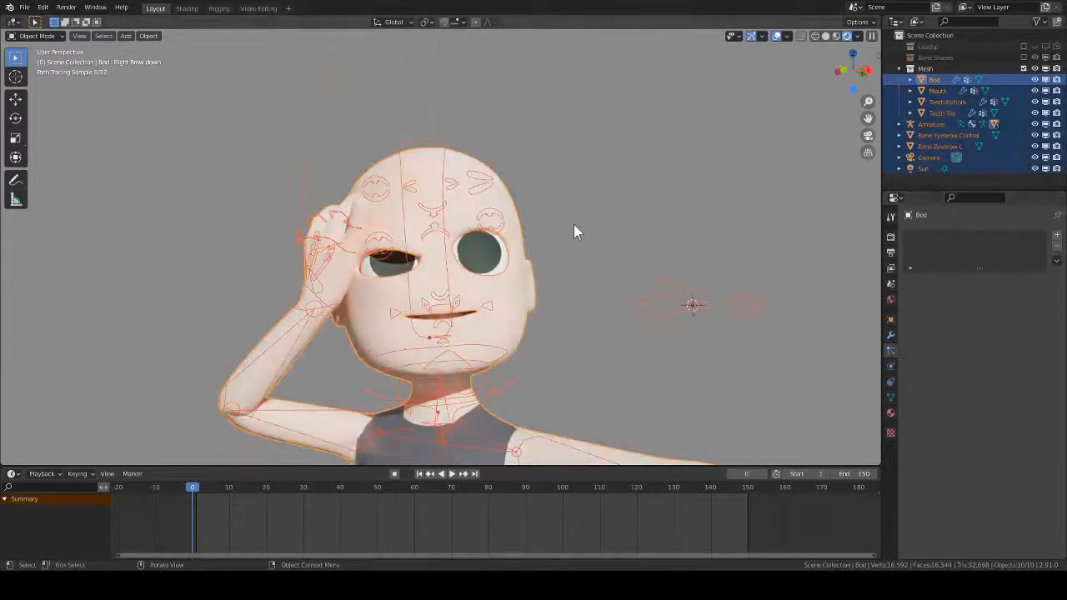
left_click(481, 233)
key("ctrl+Tab")
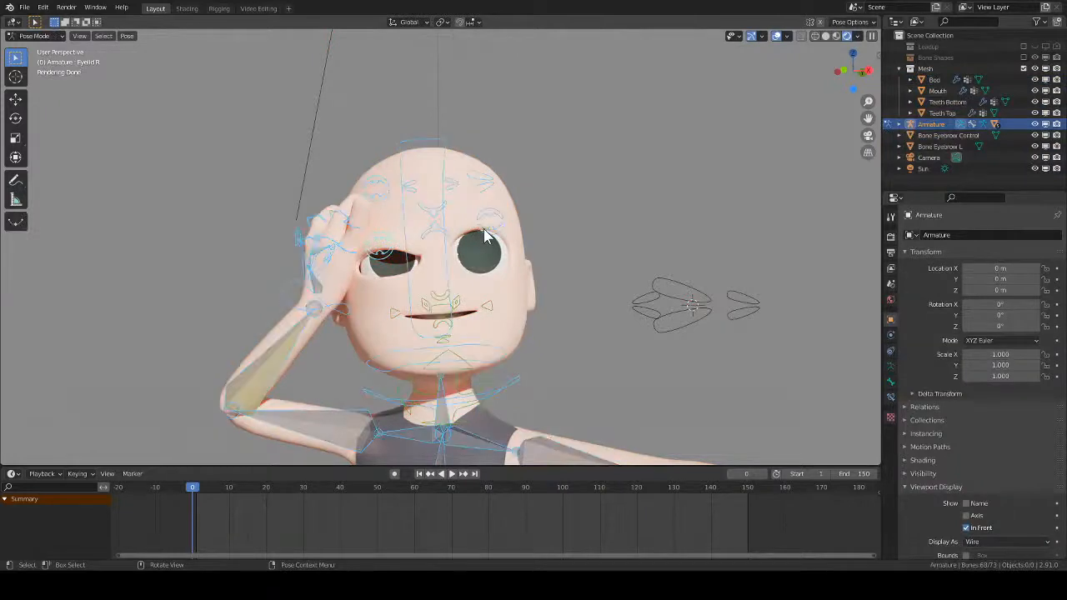
key("alt+r")
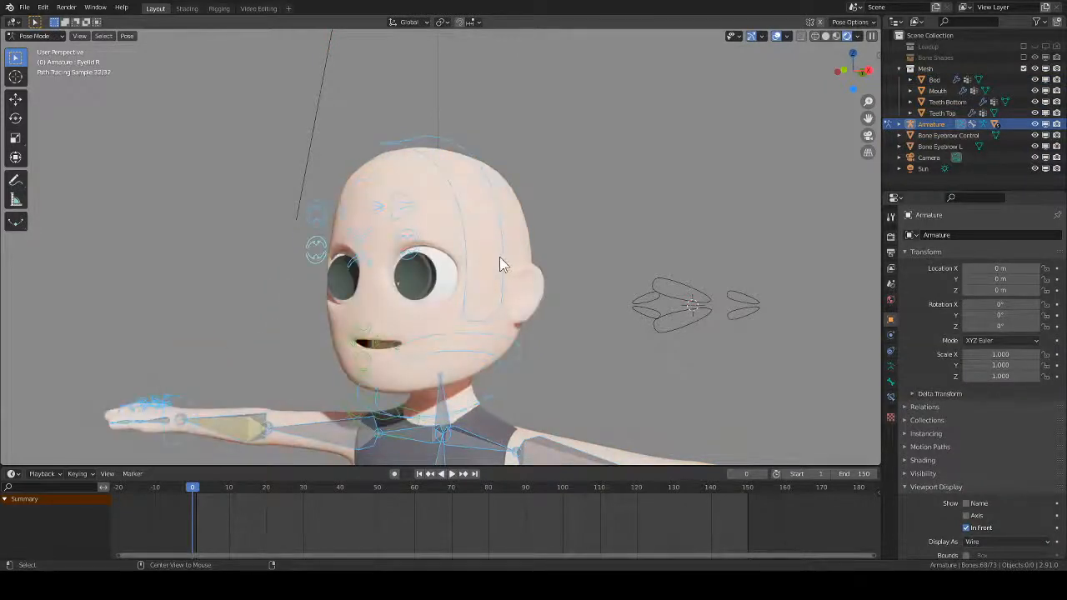
key("ctrl+Tab")
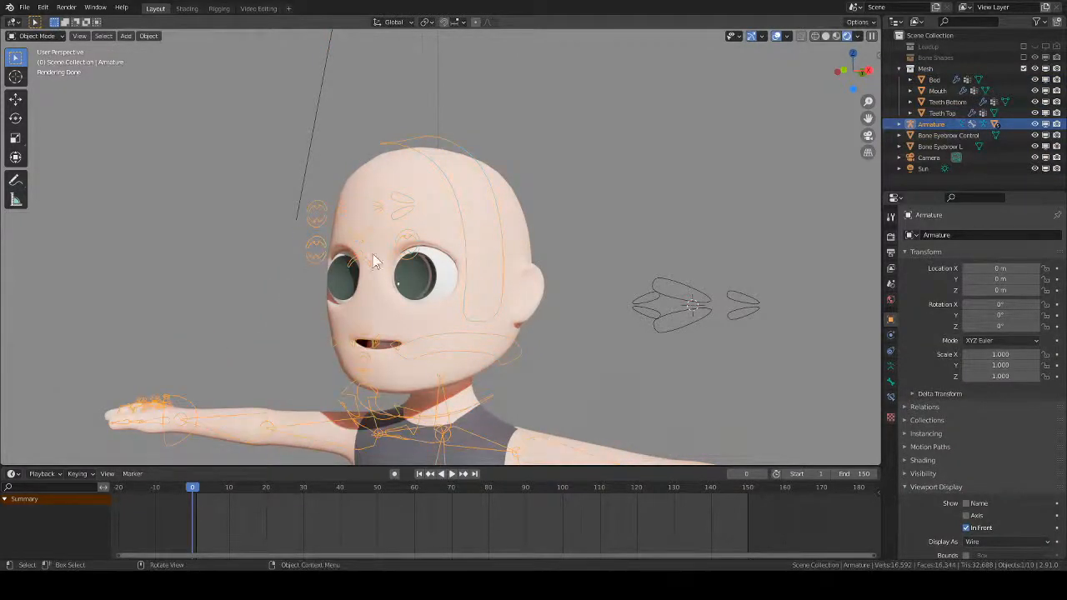
- Select the Bone Eyebrow L control shape and show it from the front in Solid viewport shading
left_click(450, 246)
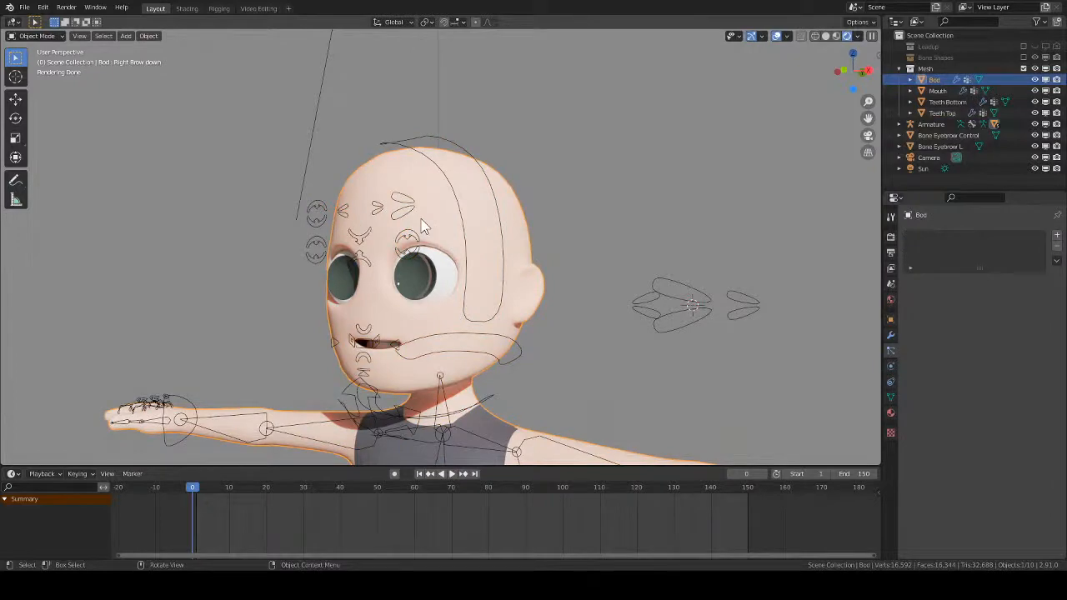
left_click(684, 313)
key("KP_1")
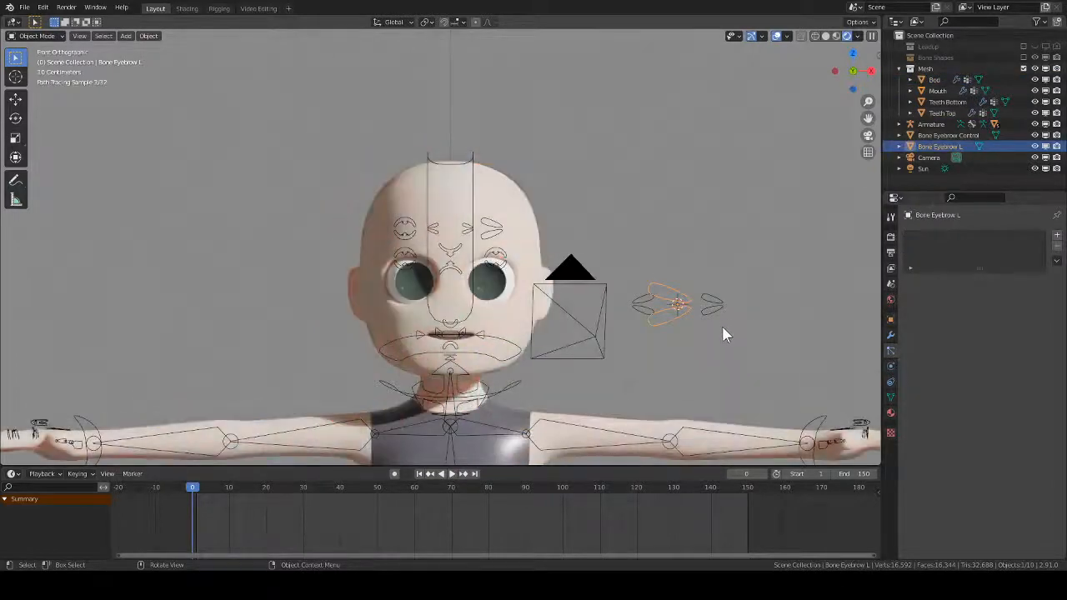
mouse_move(742, 350)
middle_mouse_down("shift")
mouse_move(645, 310)
mouse_move(644, 273)
mouse_move(705, 295)
mouse_move(638, 326)
middle_mouse_up("shift")
key("z")
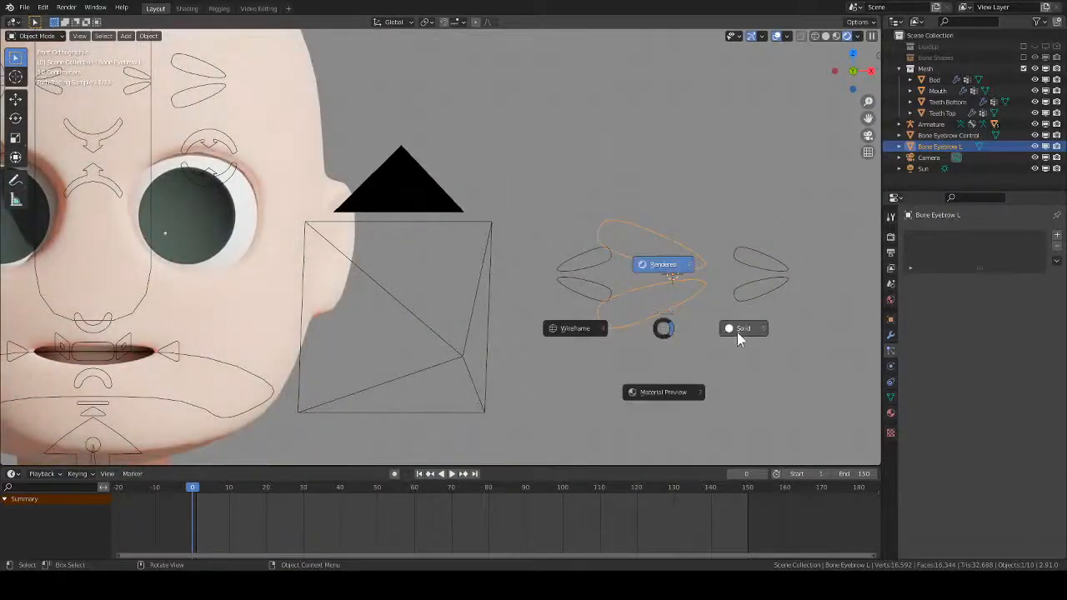
left_click(737, 332)
key("z")
left_click(668, 379)
key("z")
left_click(749, 350)
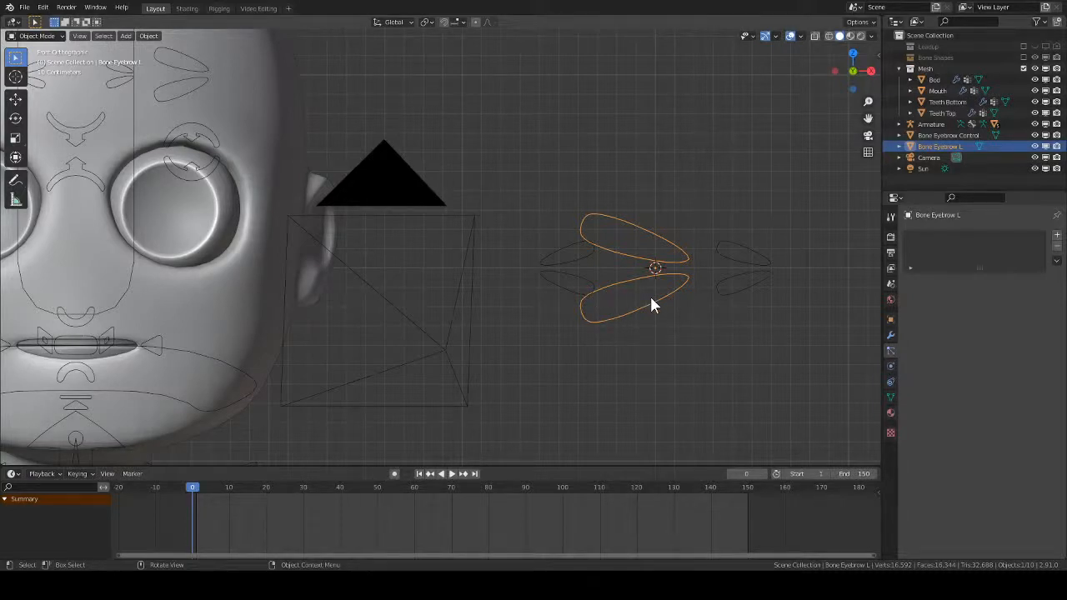
- Duplicate the Bone Eyebrow L shape in place and enter Edit Mode on the copy
key("Tab")
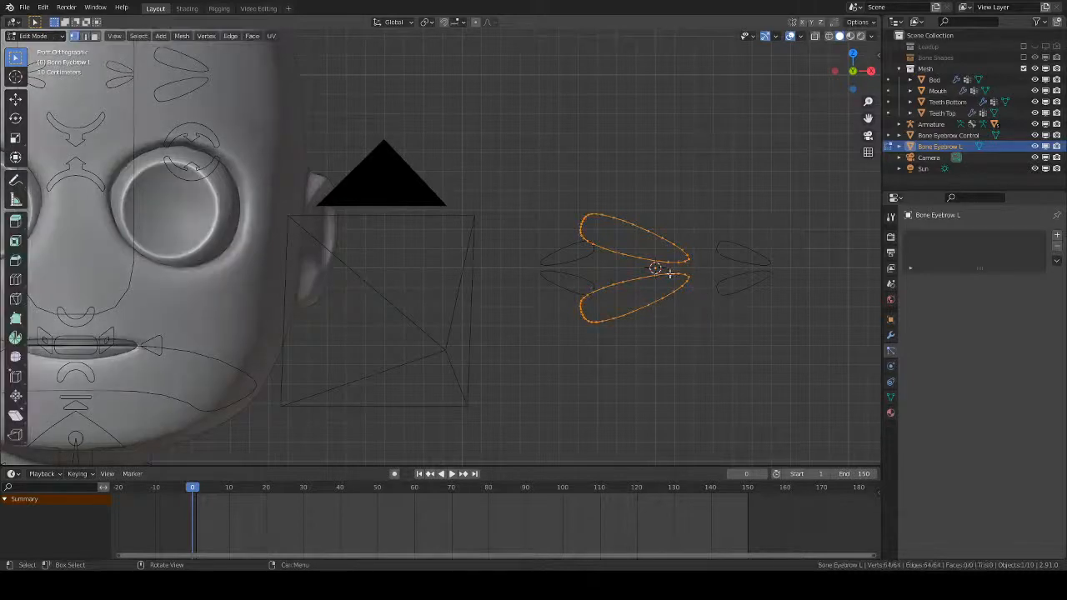
key("Tab")
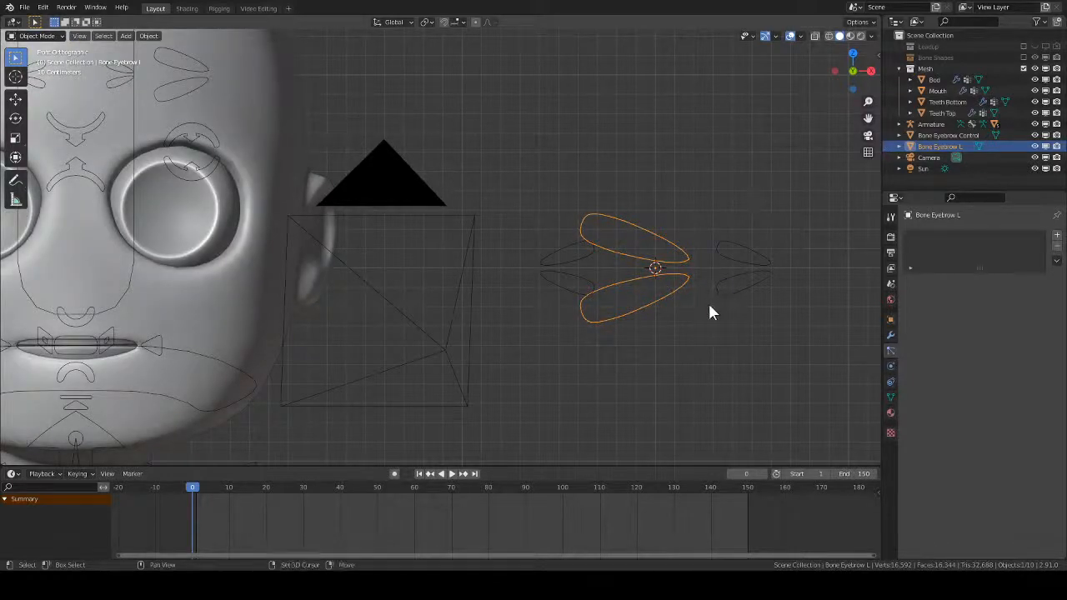
key("shift+d")
right_click(717, 300)
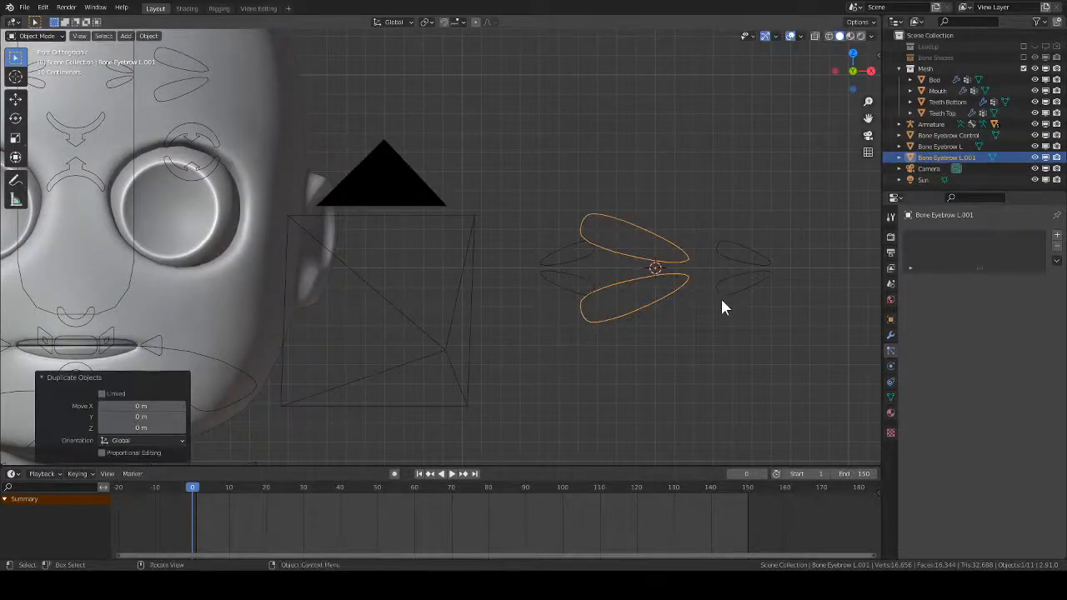
key("Tab")
type("r")
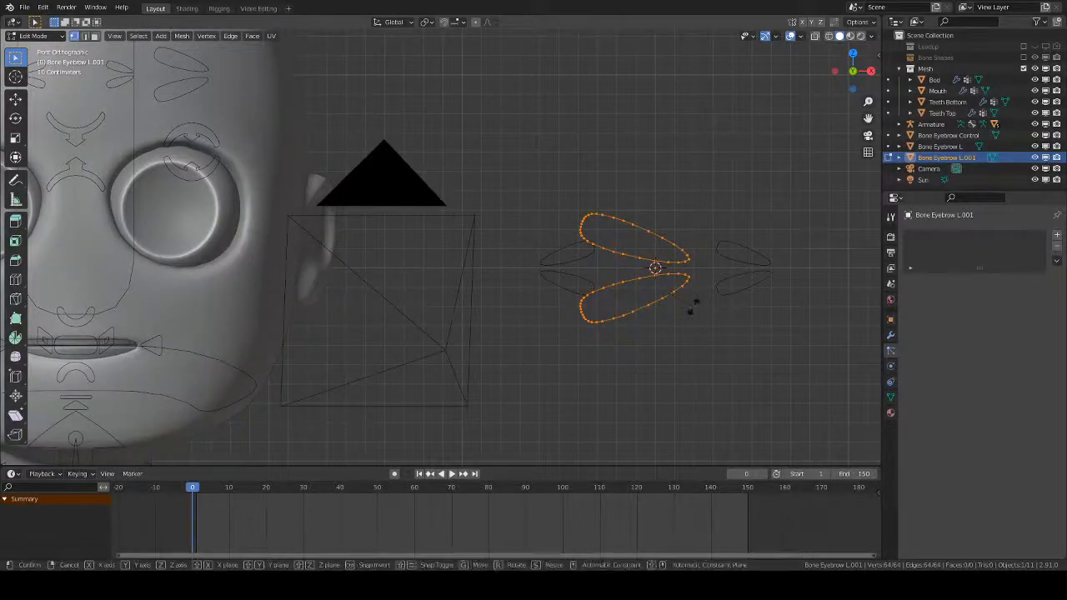
type("z180")
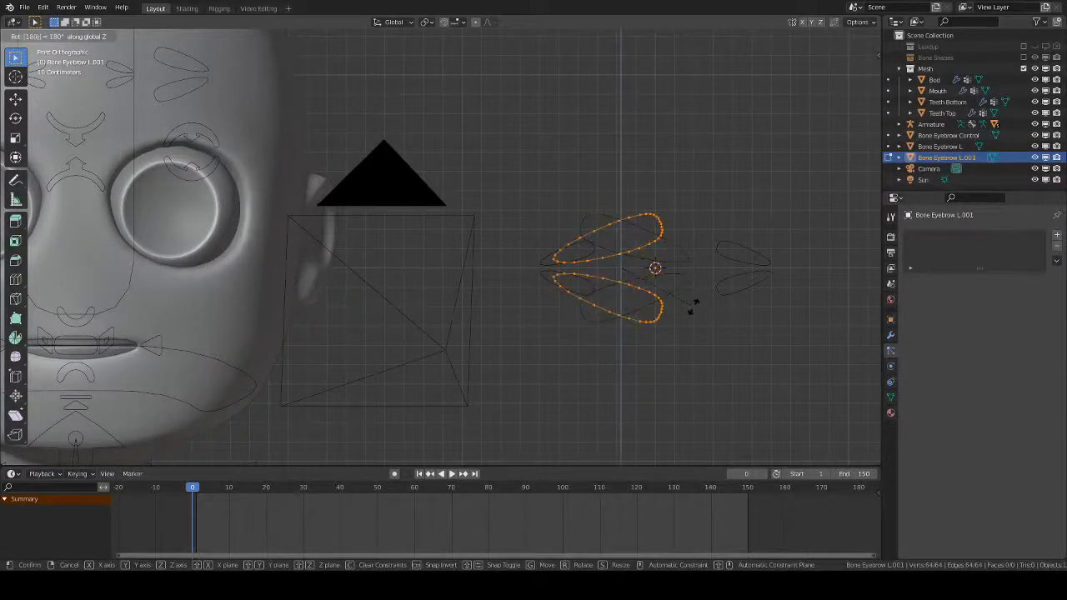
right_click(688, 306)
- Set the pivot point to 3D Cursor, rotate the copy's vertices 180° about Z, and return to Object Mode
left_click(427, 22)
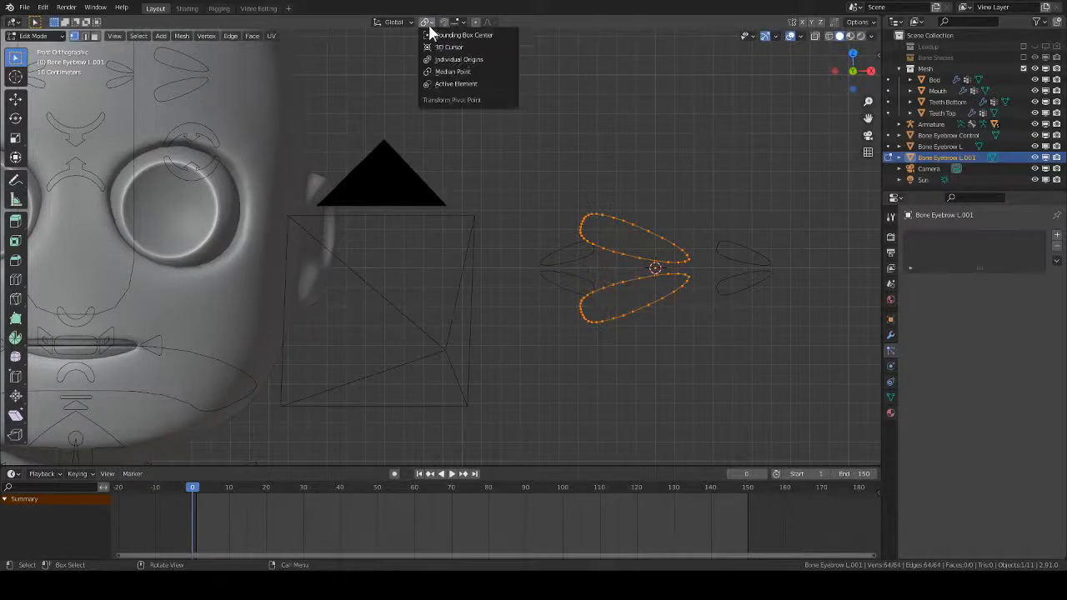
left_click(467, 59)
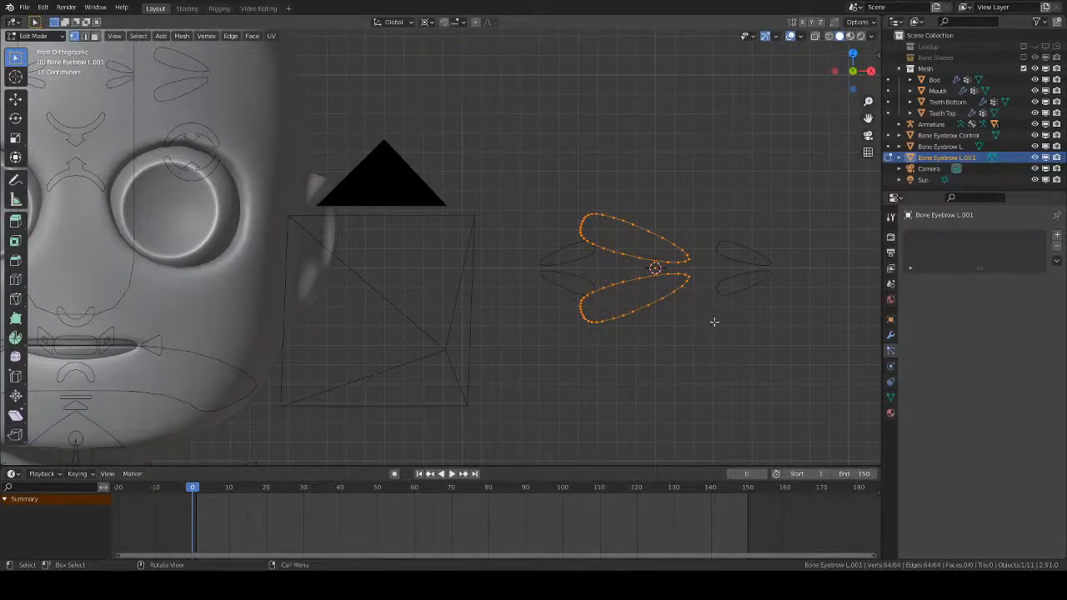
type("rz180")
key("Return")
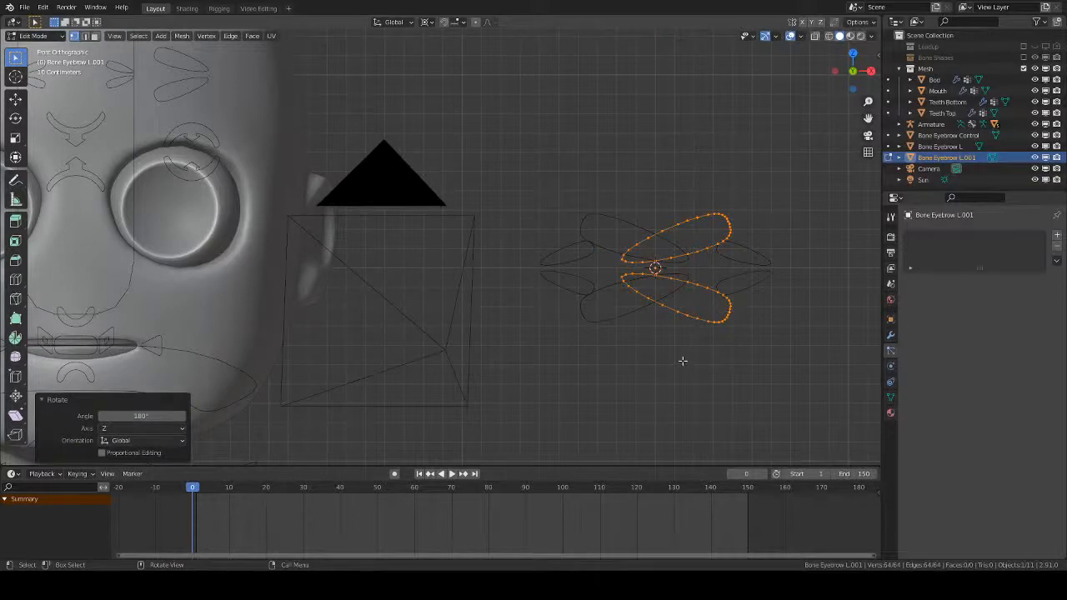
key("Tab")
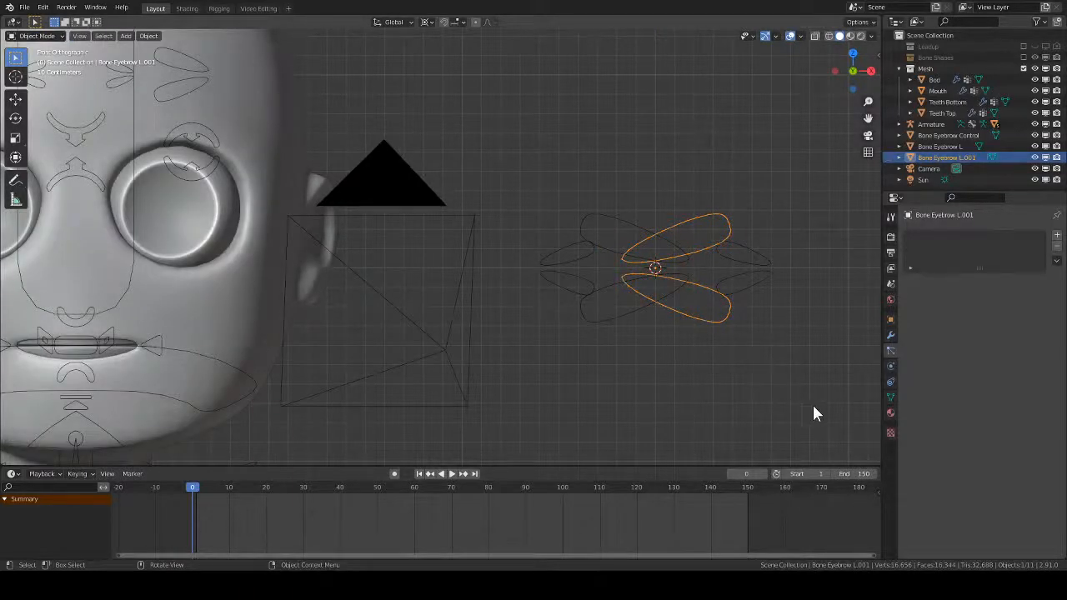
- Rename the mirrored eyebrow shape object to Bone Eyebrow R
middle_click_drag(707, 308, 728, 366, "ctrl")
left_click(890, 319)
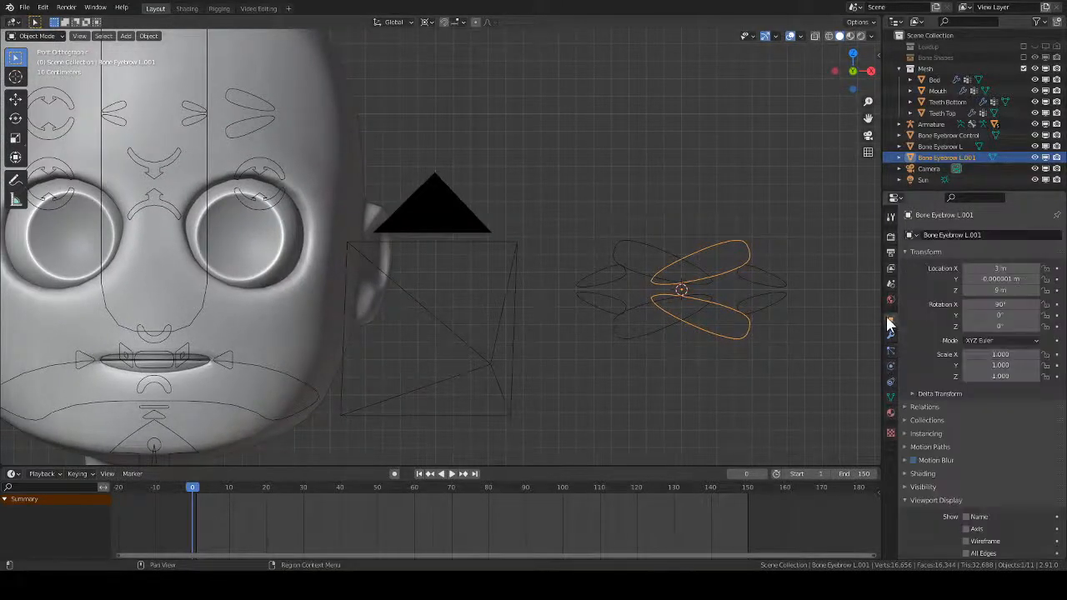
left_click(958, 235)
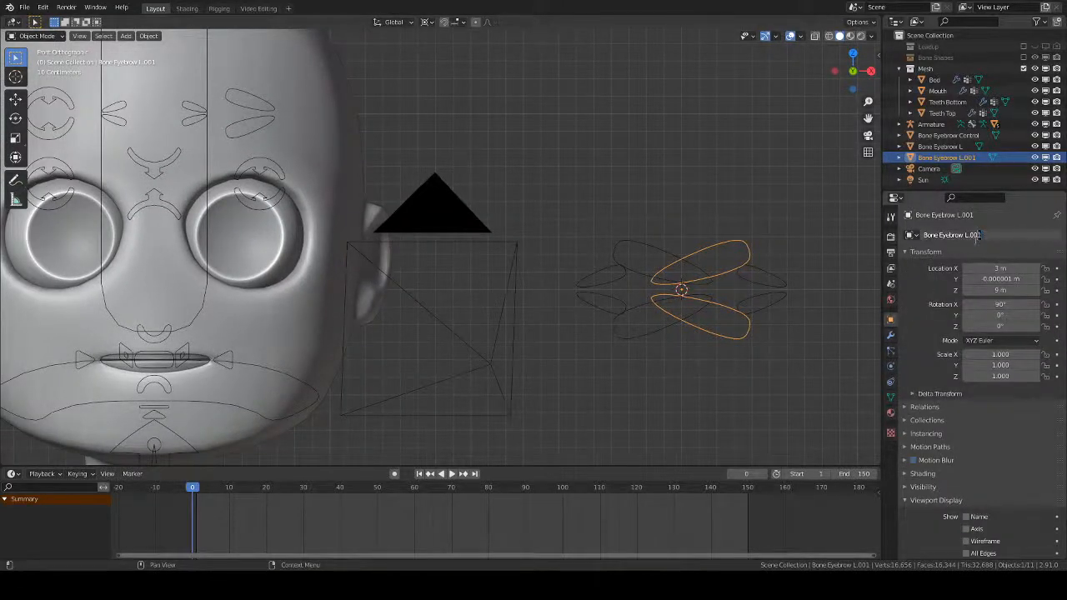
left_click_drag(982, 235, 965, 235)
type("R")
key("Return")
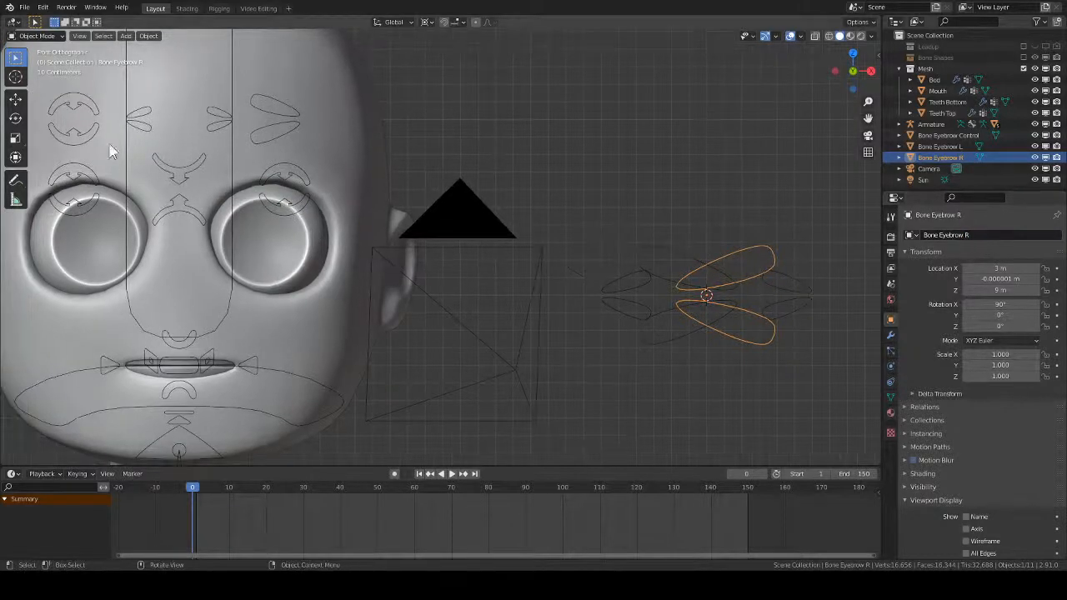
- In the armature's Pose Mode, assign Bone Eyebrow R as the Eyebrow R bone's custom shape object
left_click(109, 167)
key("ctrl+Tab")
left_click(90, 132)
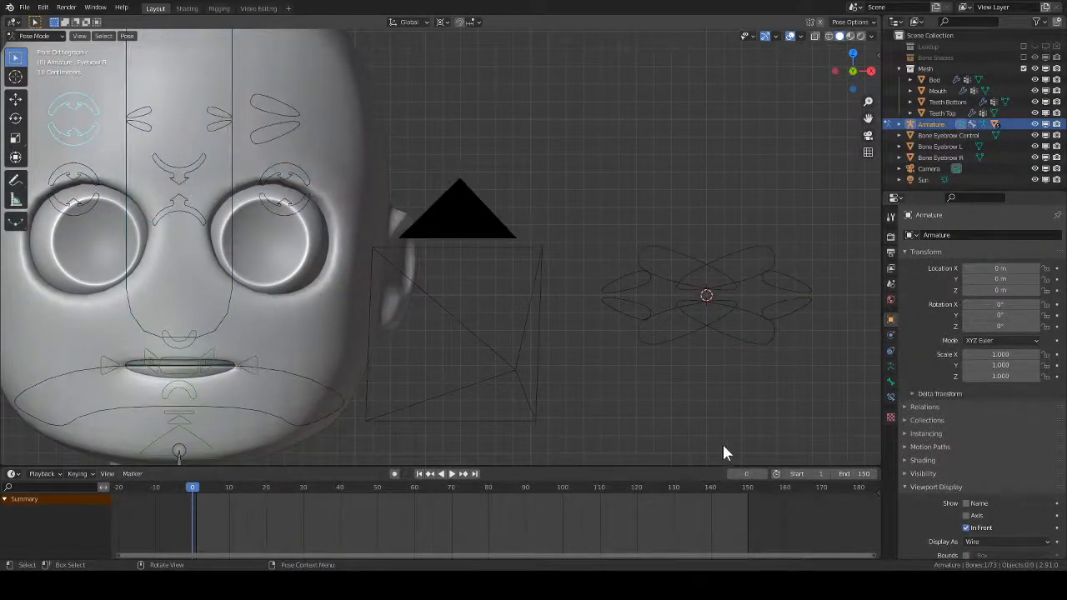
scroll(992, 434, "down", 1)
left_click(1004, 521)
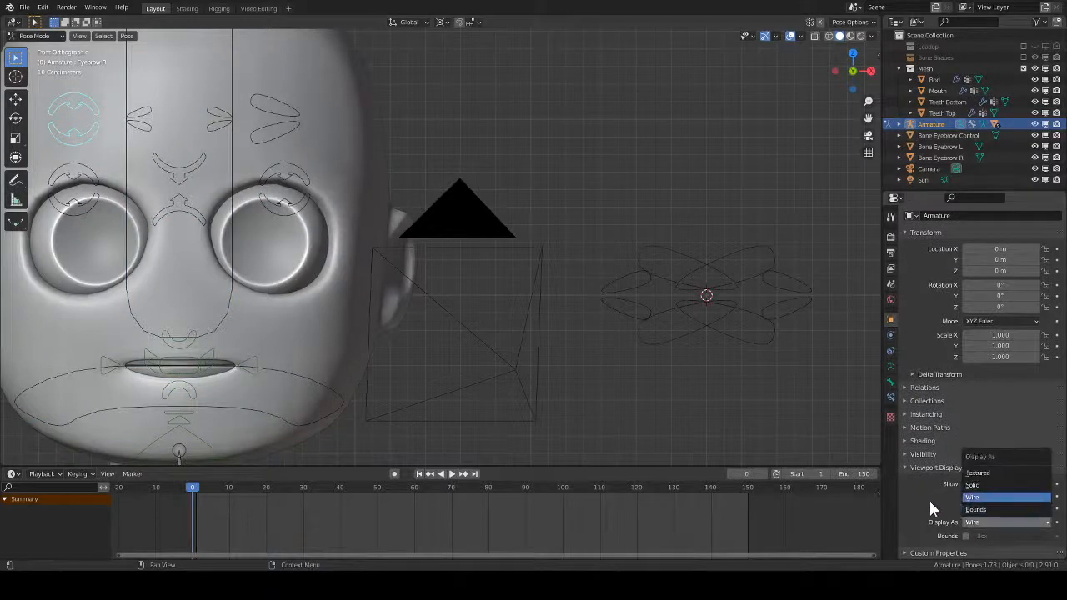
left_click(915, 454)
scroll(981, 489, "down", 2)
left_click(890, 382)
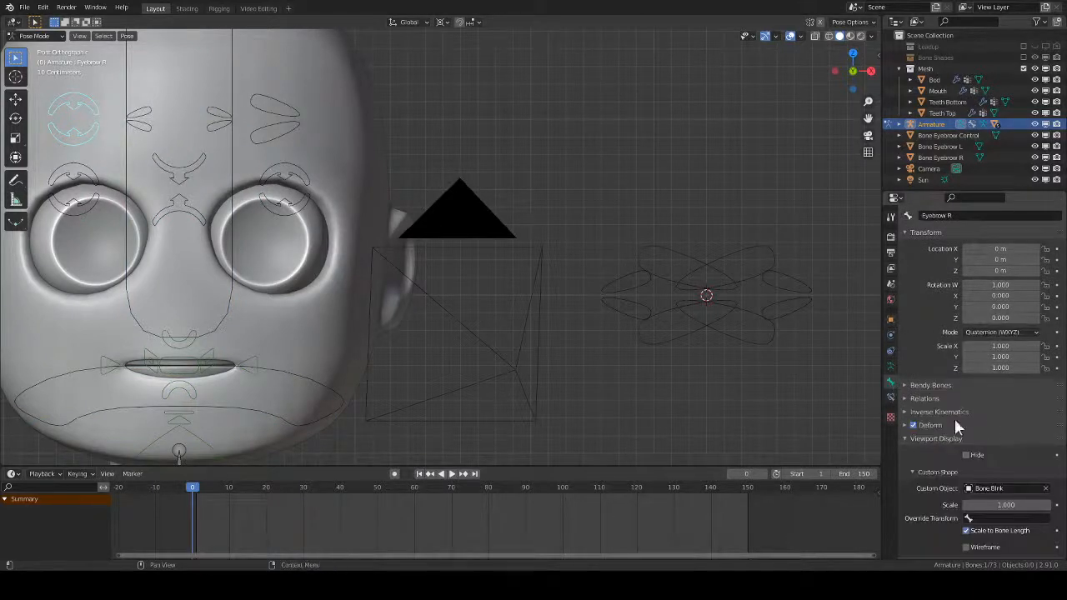
left_click(999, 488)
left_click(996, 446)
- Move the Bone Eyebrow Control, Bone Eyebrow L and Bone Eyebrow R objects into the Bone Shapes collection
left_click(943, 136)
left_click(944, 156)
left_click(941, 136, "shift")
left_click_drag(941, 137, 934, 59)
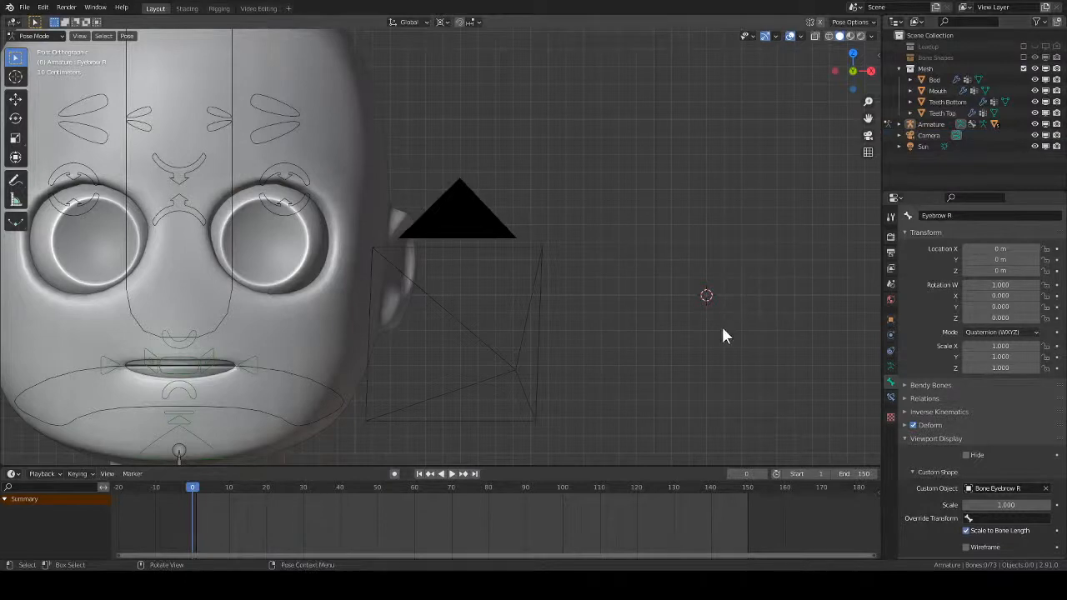
- Reset the 3D cursor to the world origin, return to Object Mode and delete the Camera
key("shift+c")
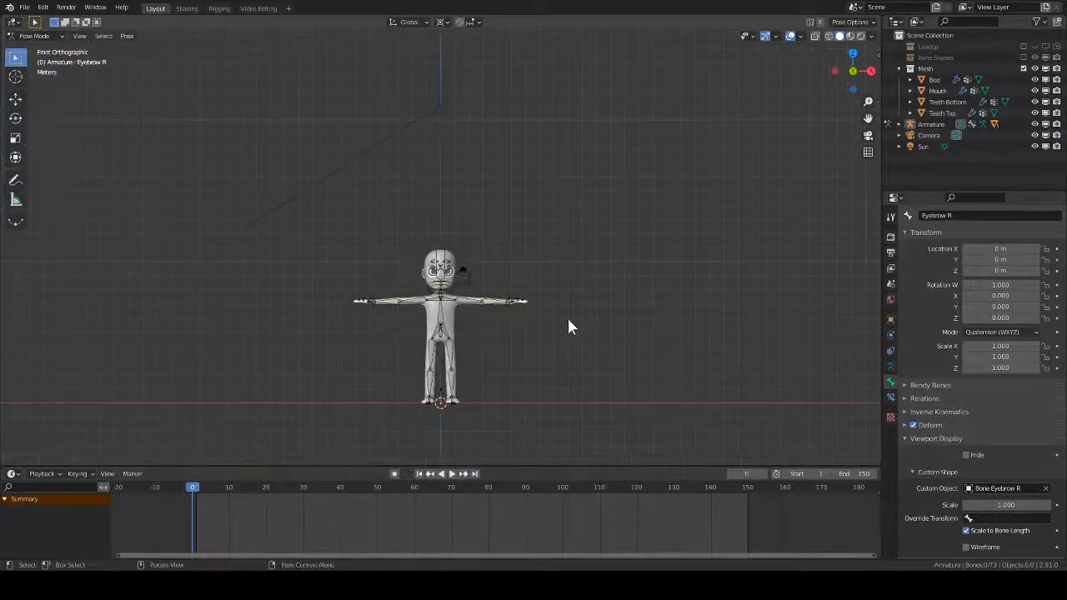
key("ctrl+Tab")
left_click(464, 277)
key("c")
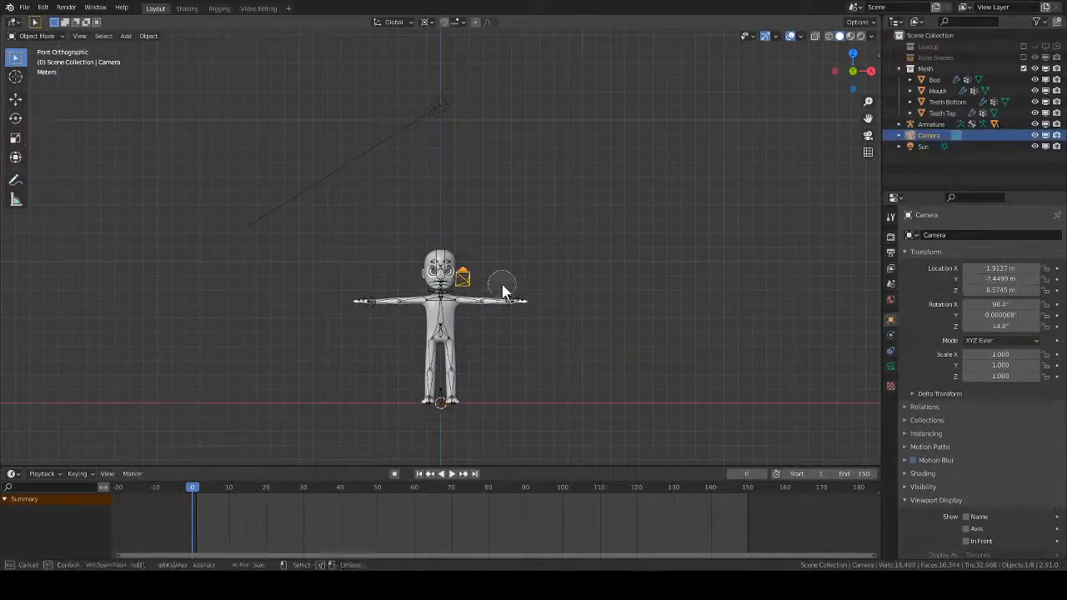
key("x")
left_click(494, 281)
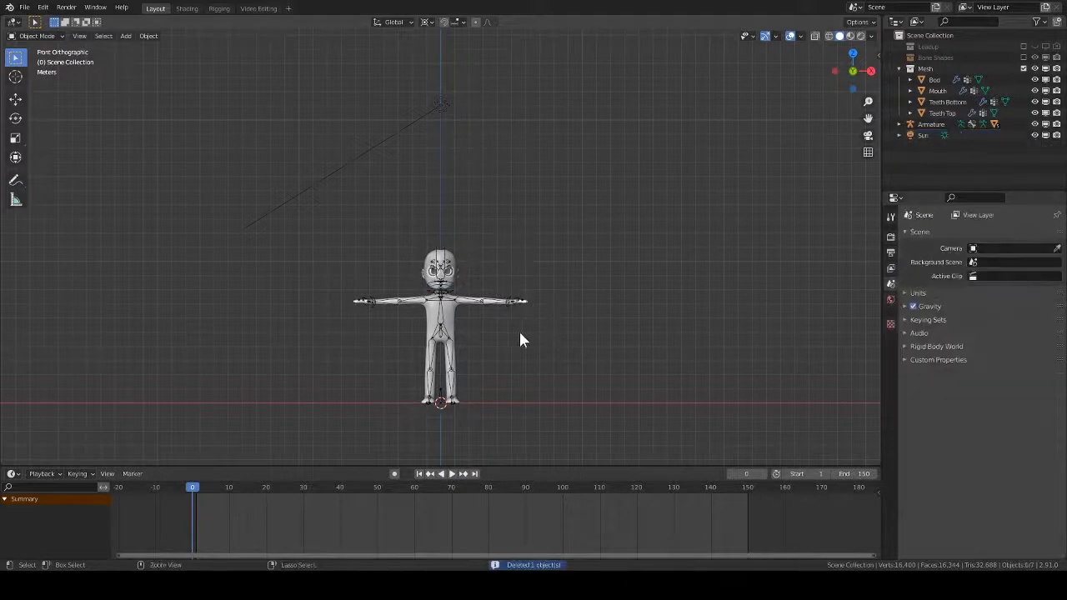
- Select the Bod mesh and, in the Rigging workspace, hide all of its existing shape key driver curves
scroll(519, 329, "up", 3)
scroll(524, 254, "up", 8)
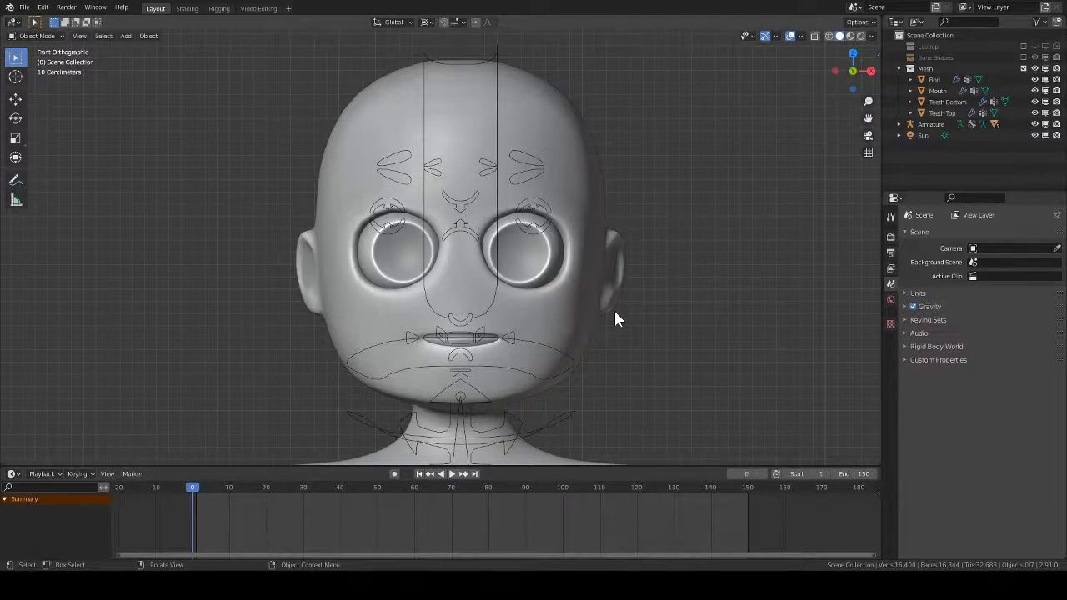
left_click(552, 294)
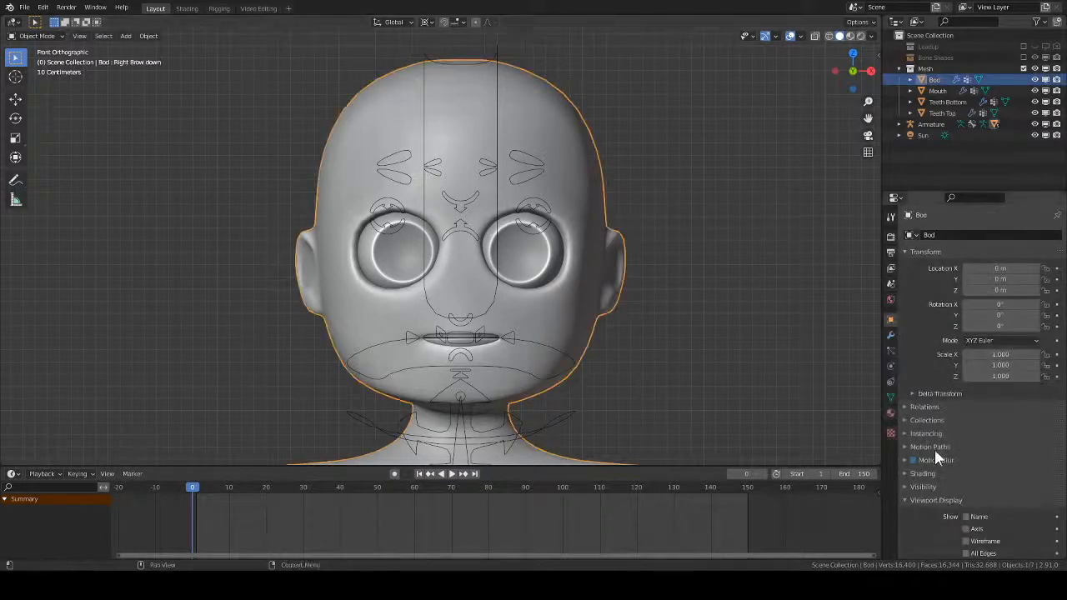
left_click(890, 397)
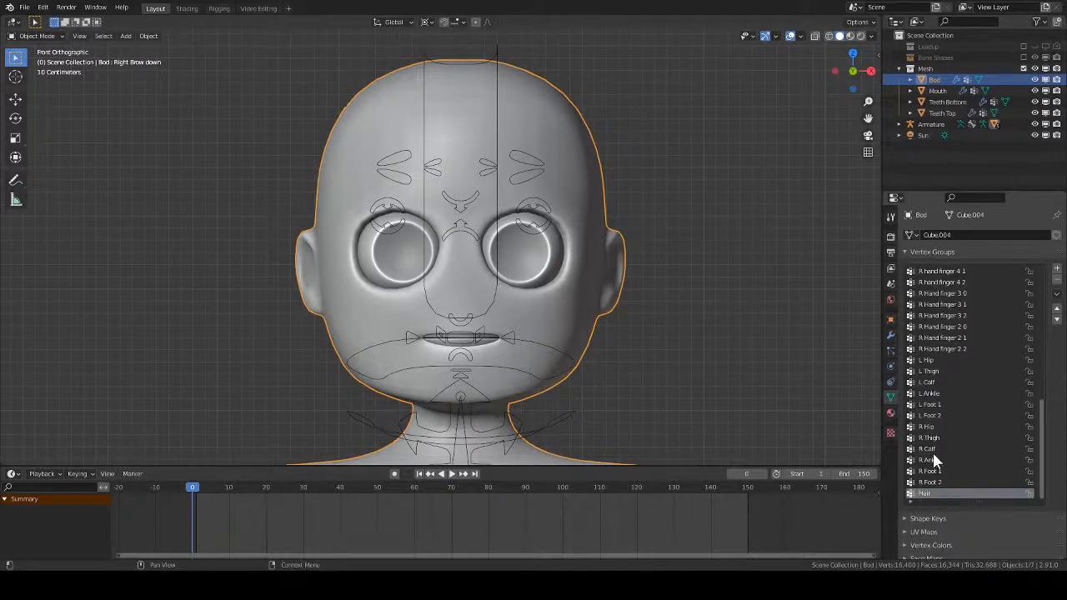
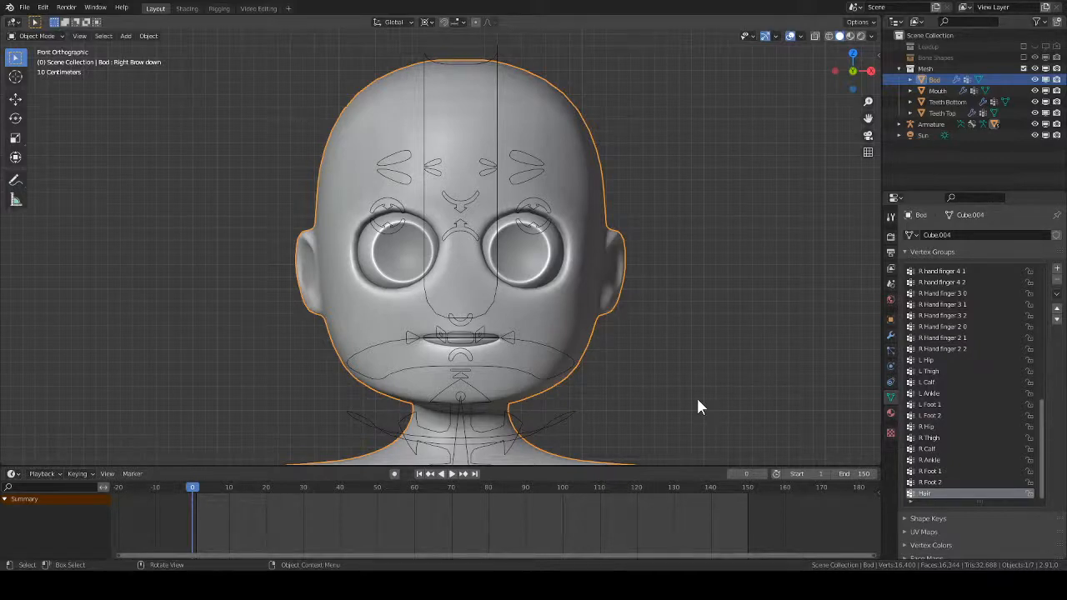
left_click(219, 8)
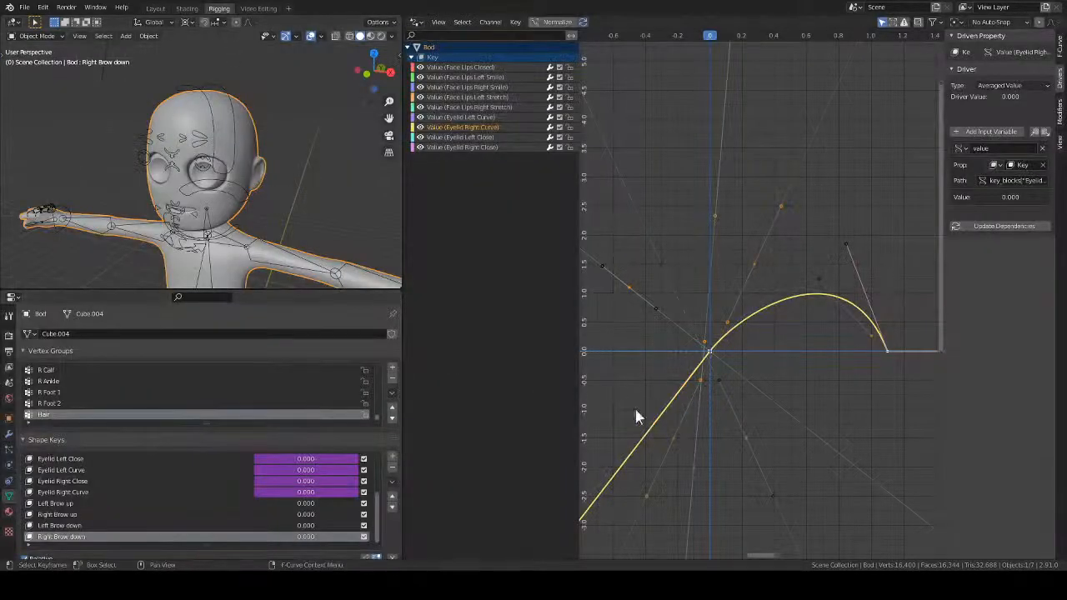
left_click_drag(420, 68, 419, 144)
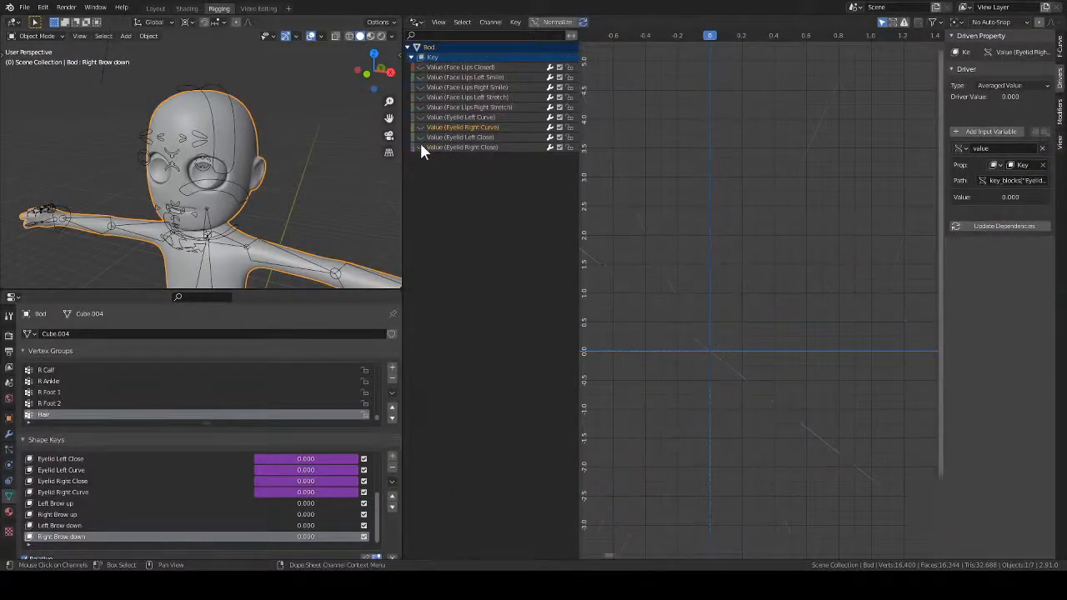
- Add a driver to the value of the Bod mesh's Left Brow up shape key
scroll(240, 190, "up", 6)
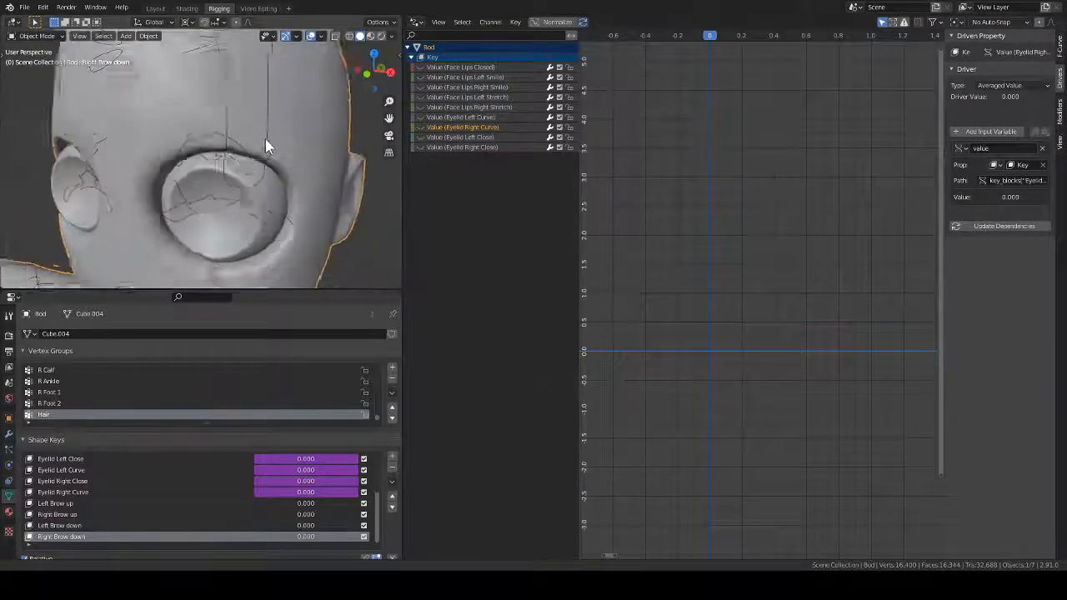
scroll(265, 140, "down", 3)
middle_click_drag(259, 164, 256, 226)
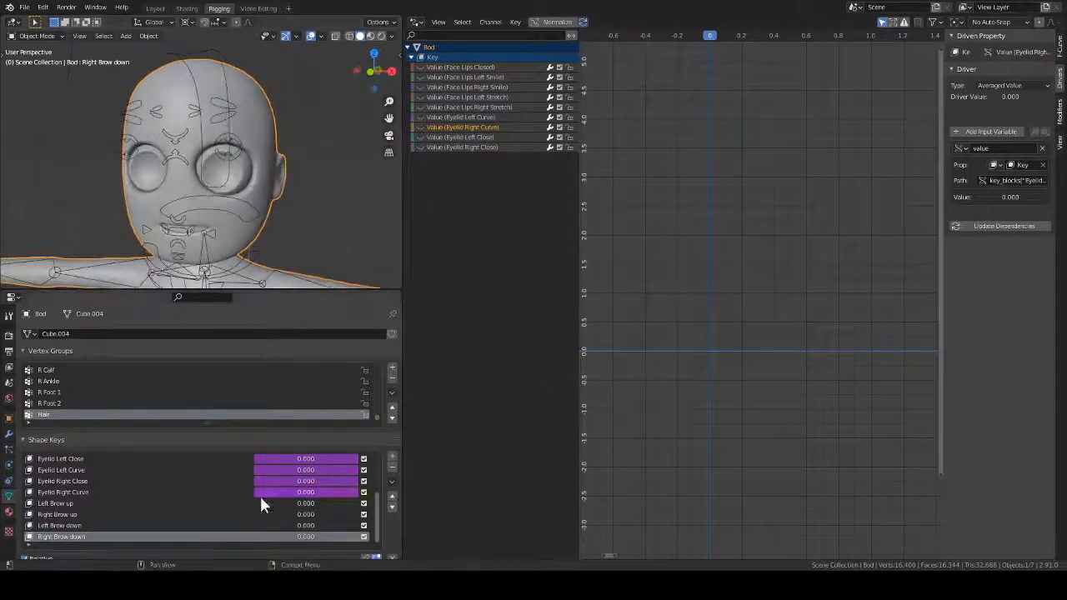
scroll(259, 493, "down", 2)
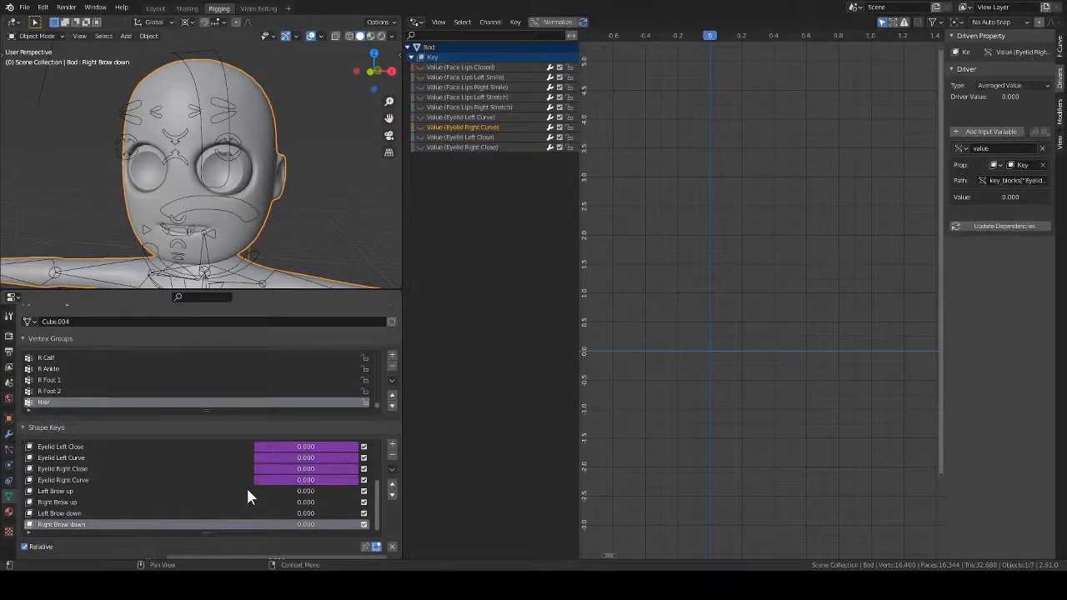
right_click(307, 490)
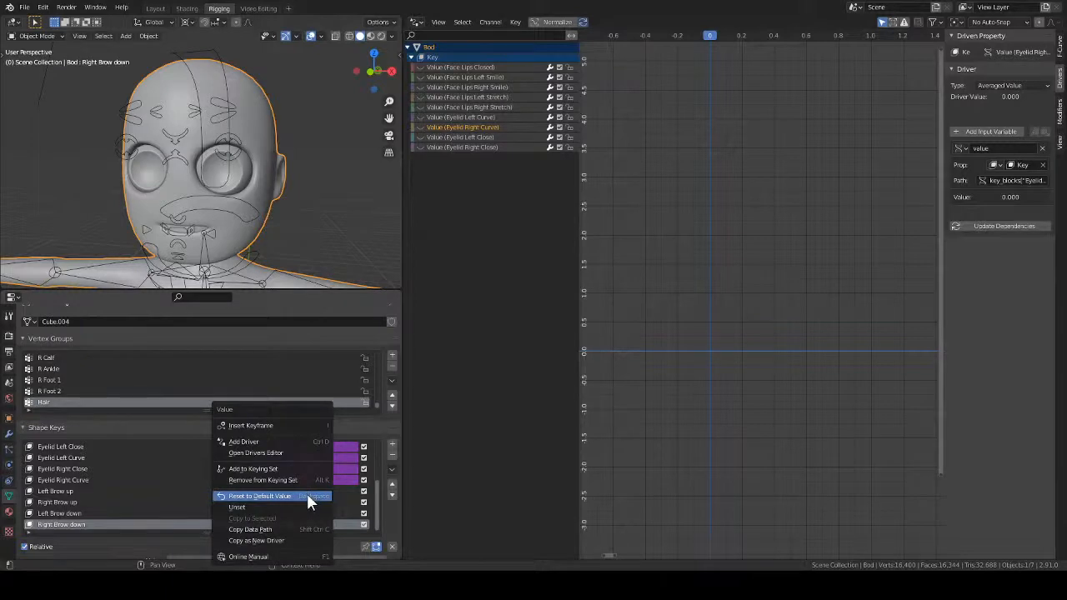
left_click(307, 495)
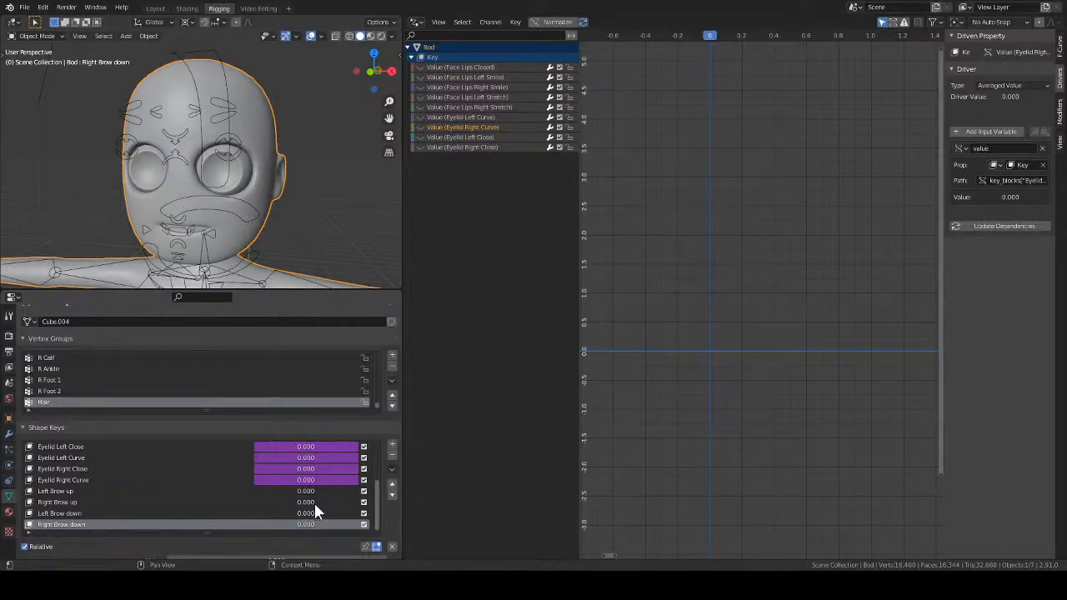
right_click(319, 492)
left_click(164, 491)
right_click(309, 491)
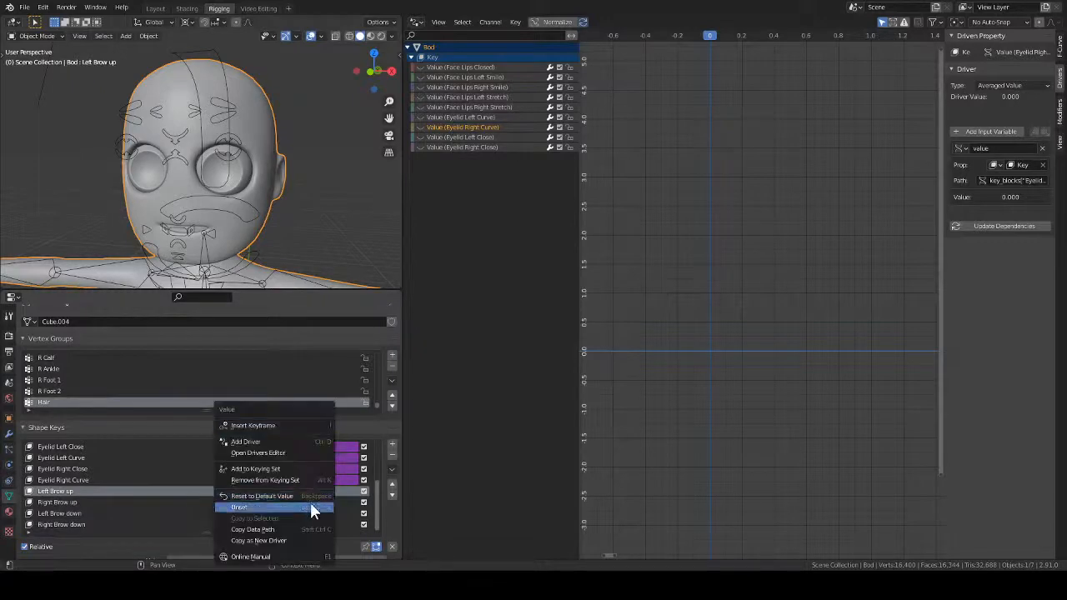
left_click(309, 442)
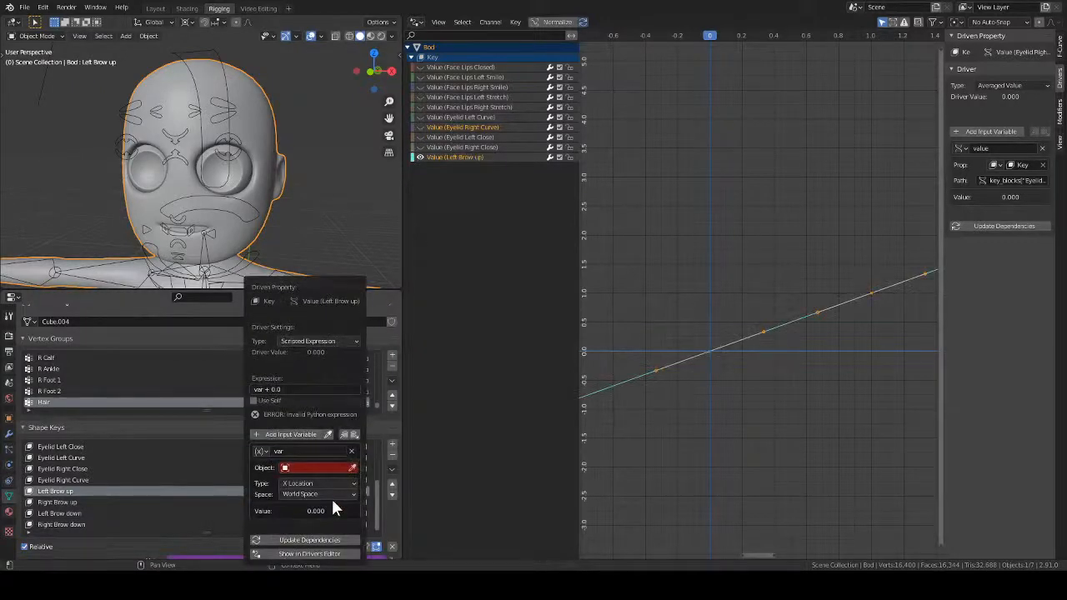
- Set the Left Brow up driver's variable to the Armature's Eyebrow L Anchor bone and update the driver's dependencies
left_click(305, 467)
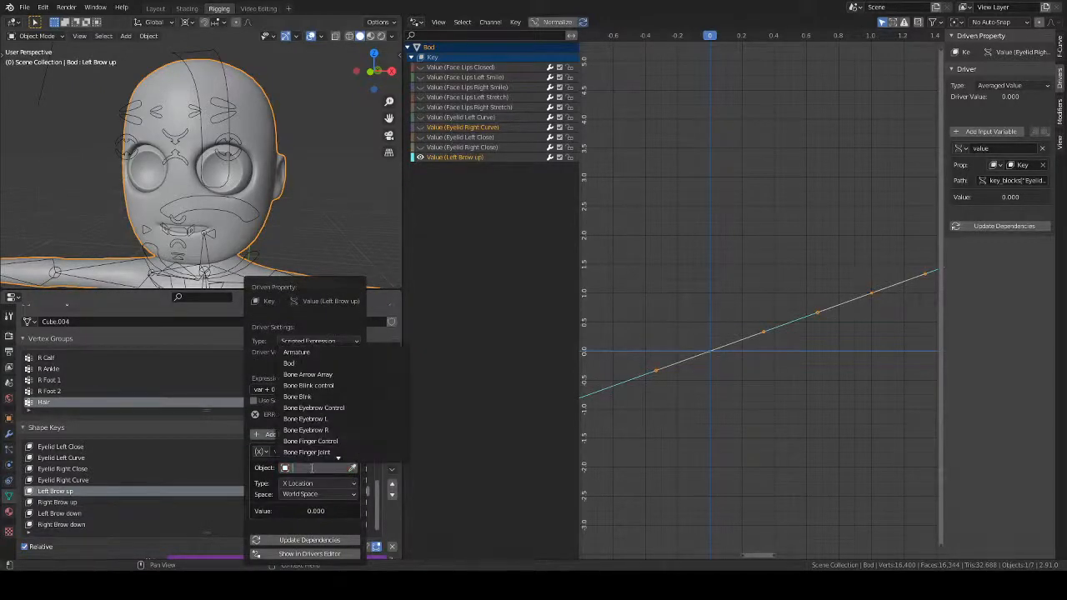
left_click(312, 352)
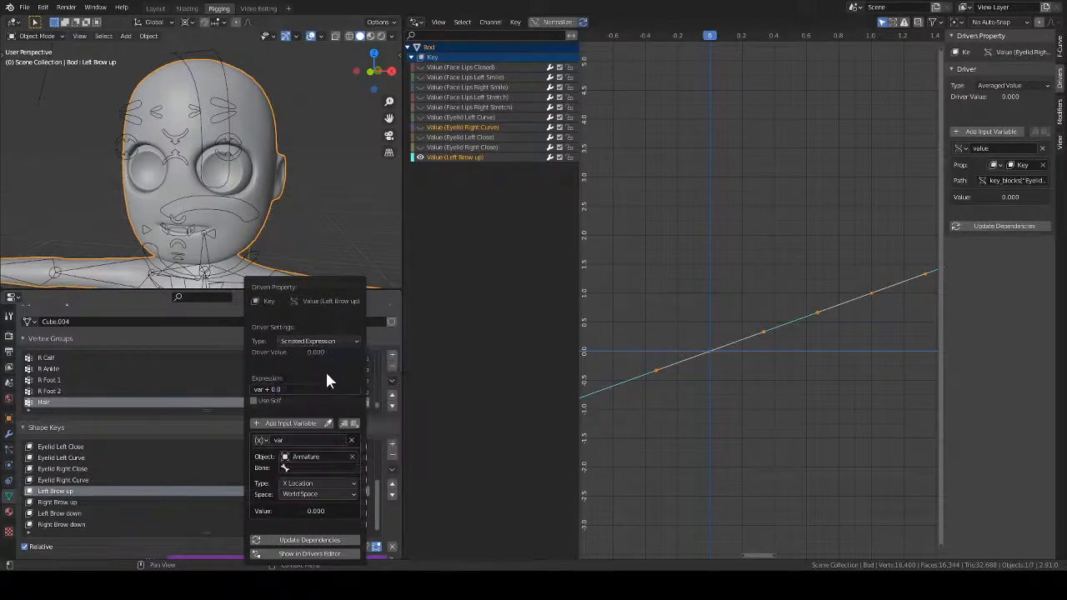
left_click(319, 468)
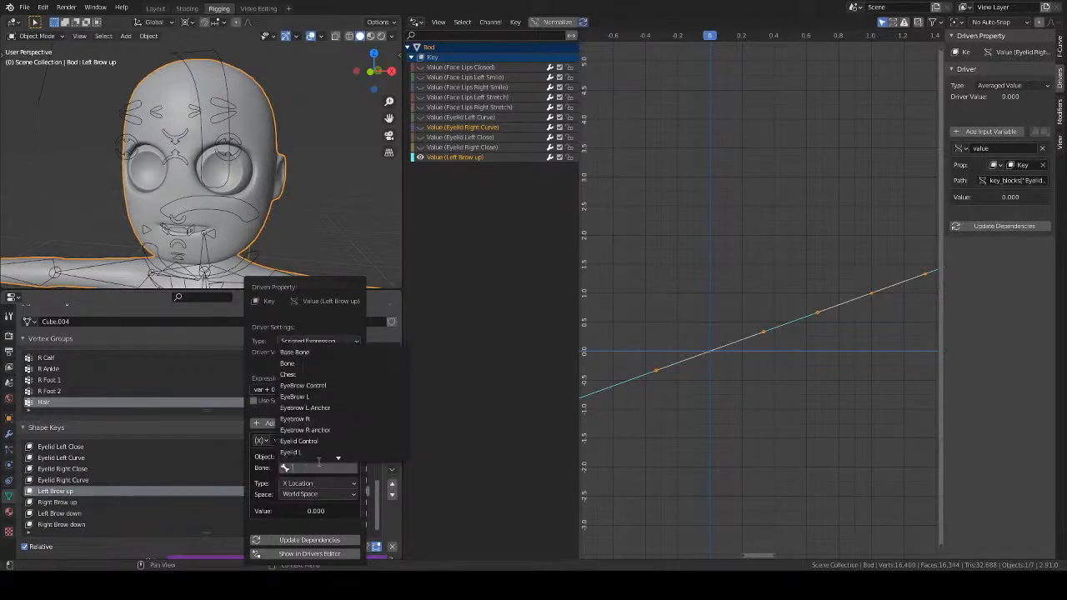
left_click(335, 406)
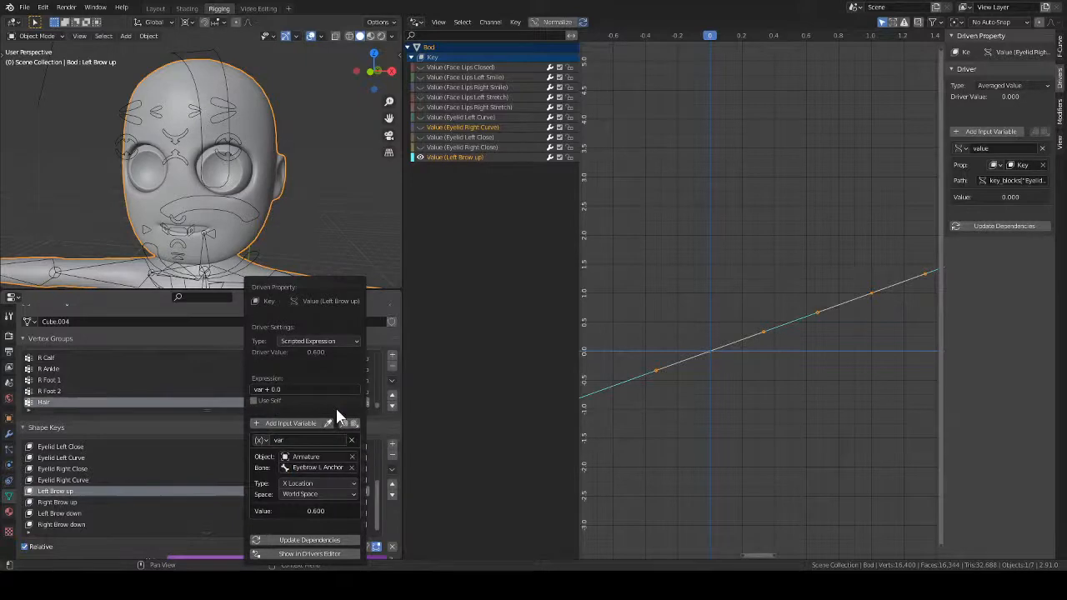
left_click(325, 540)
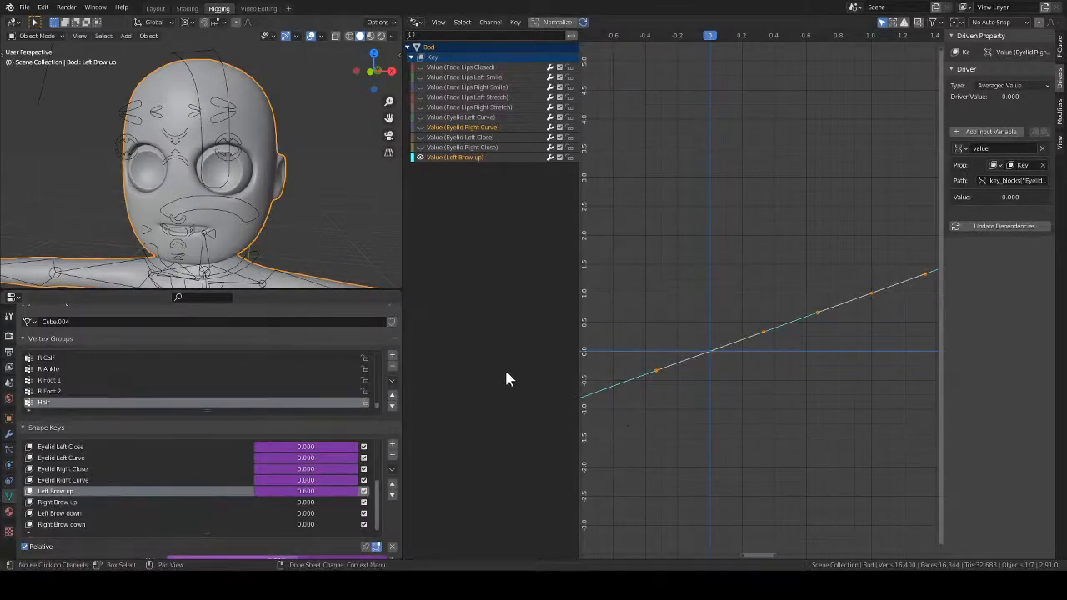
- Select the armature, switch it to Pose Mode, and test moving the EyeBrow Control bone
middle_click_drag(795, 394, 805, 367, "ctrl")
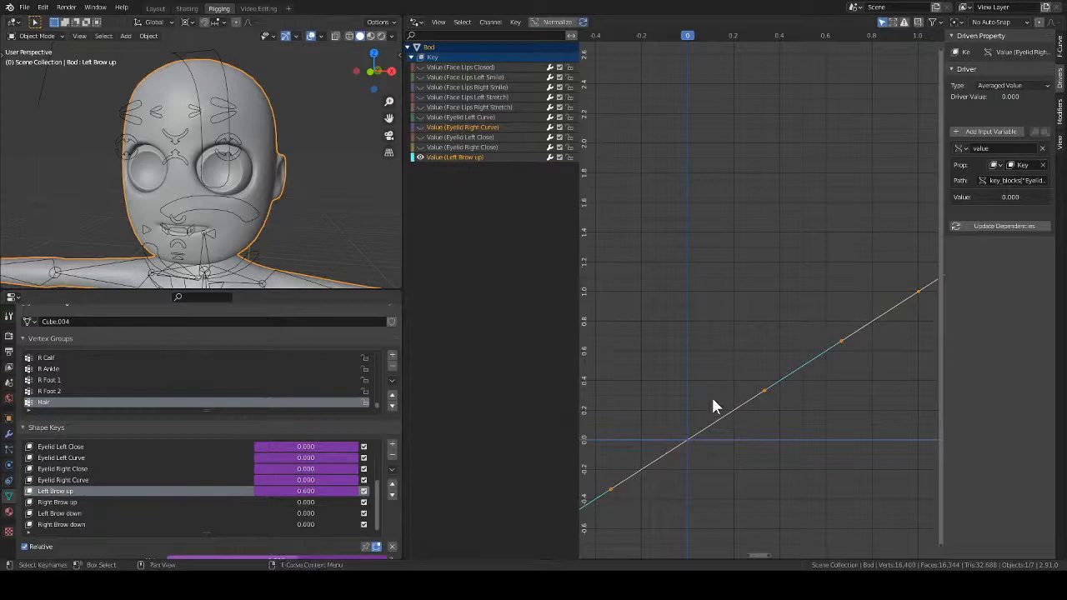
left_click(238, 139)
key("ctrl+Tab")
left_click(198, 114)
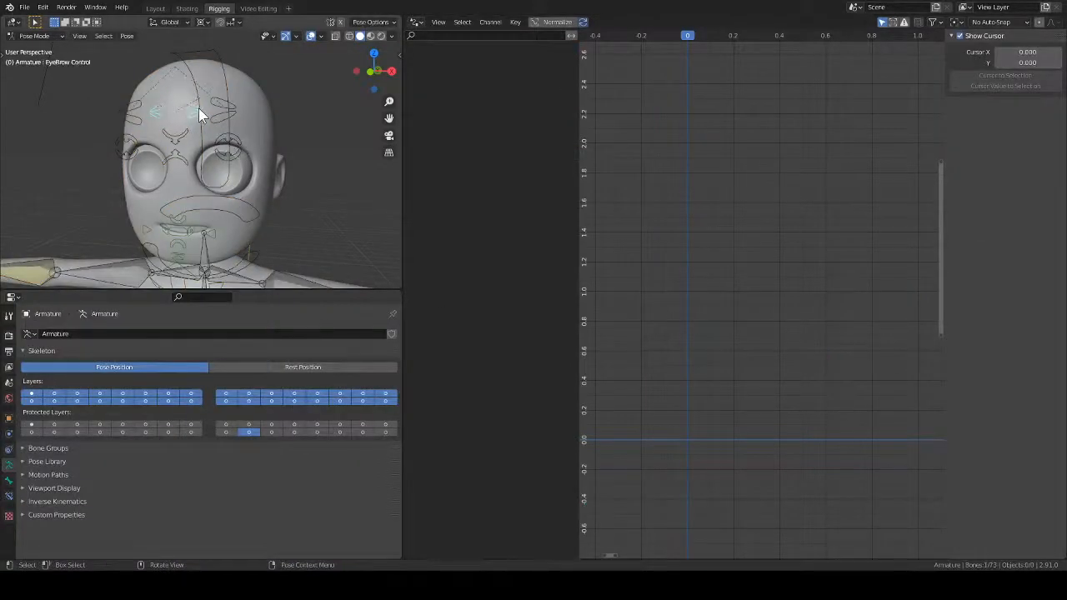
key("g")
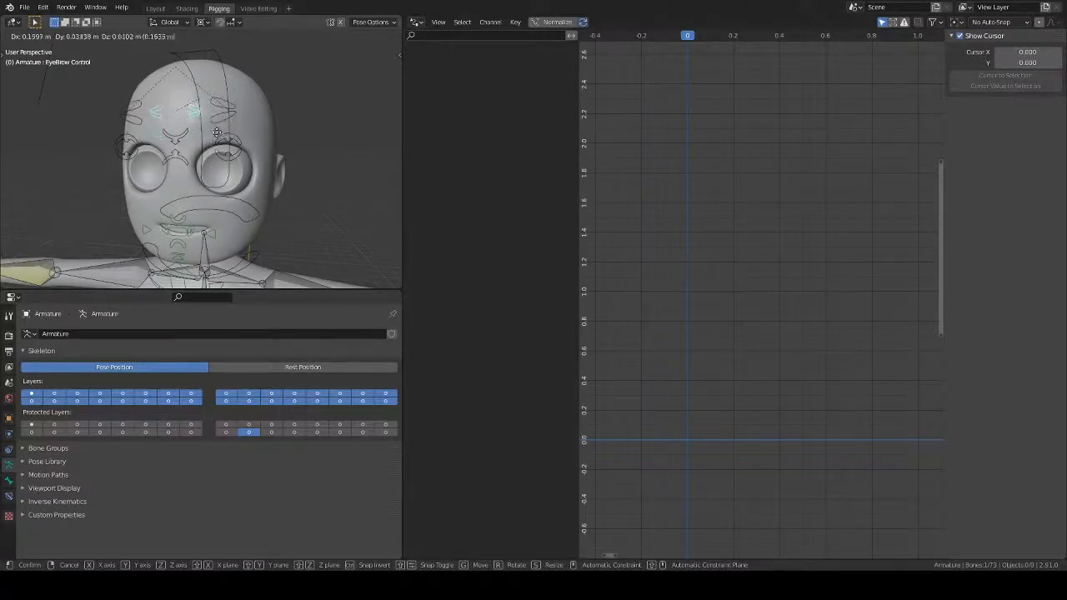
left_click(221, 142)
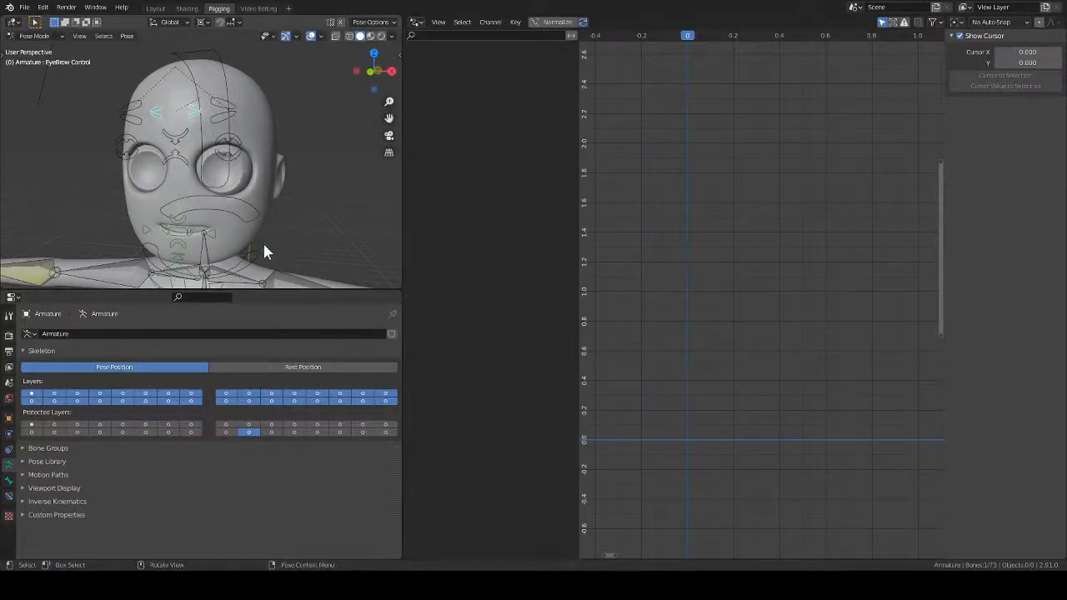
- In the Layout workspace, check the EyeBrow Control bone's Limit Location settings and test-move the EyeBrow L bone, cancelling the move
left_click(155, 8)
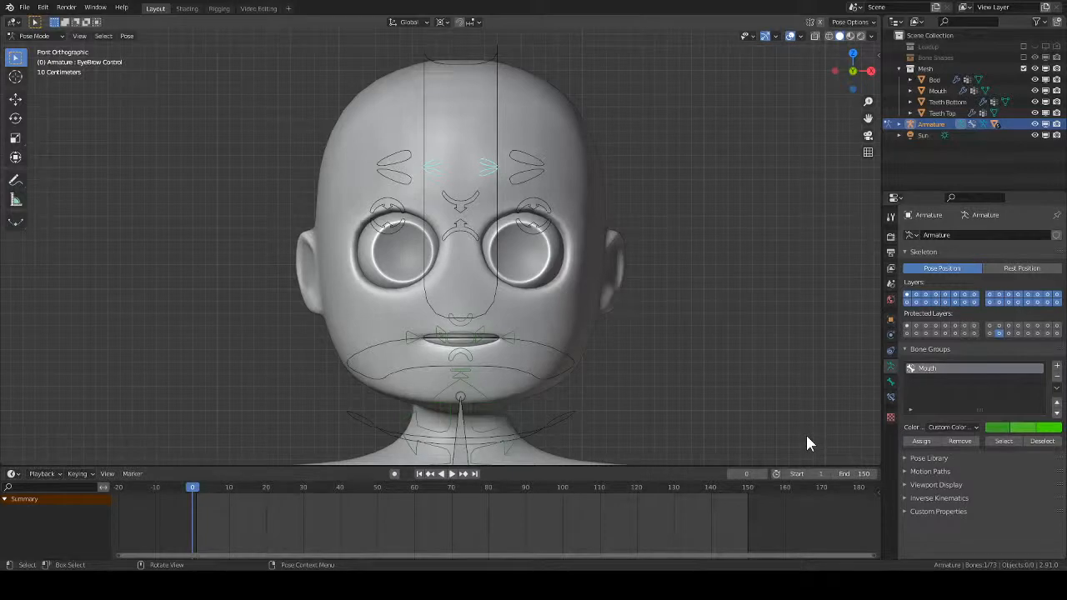
left_click(890, 397)
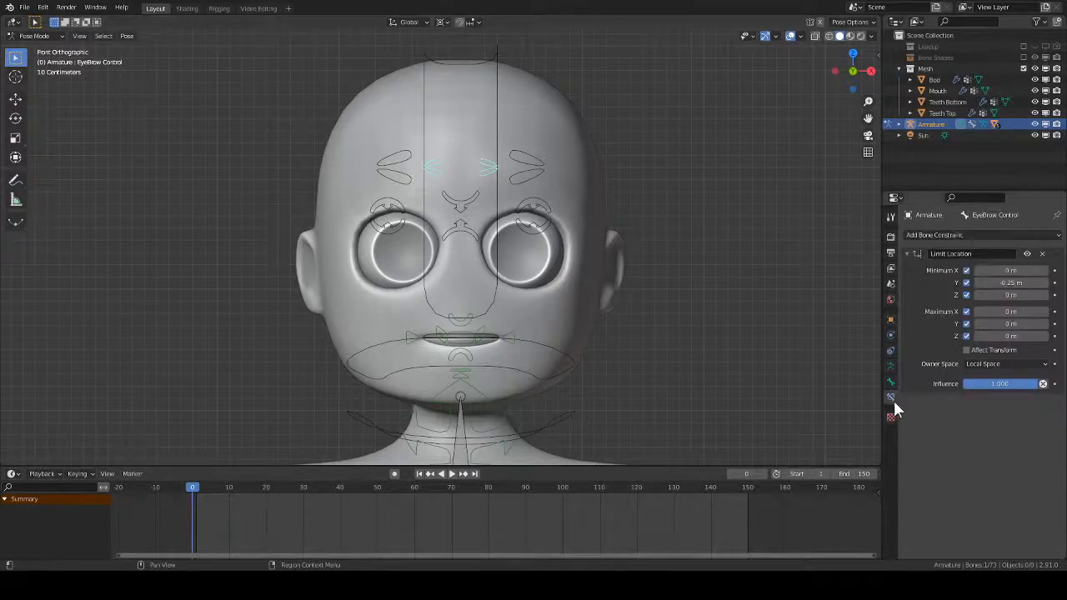
left_click(1010, 324)
key("Return")
left_click(533, 179)
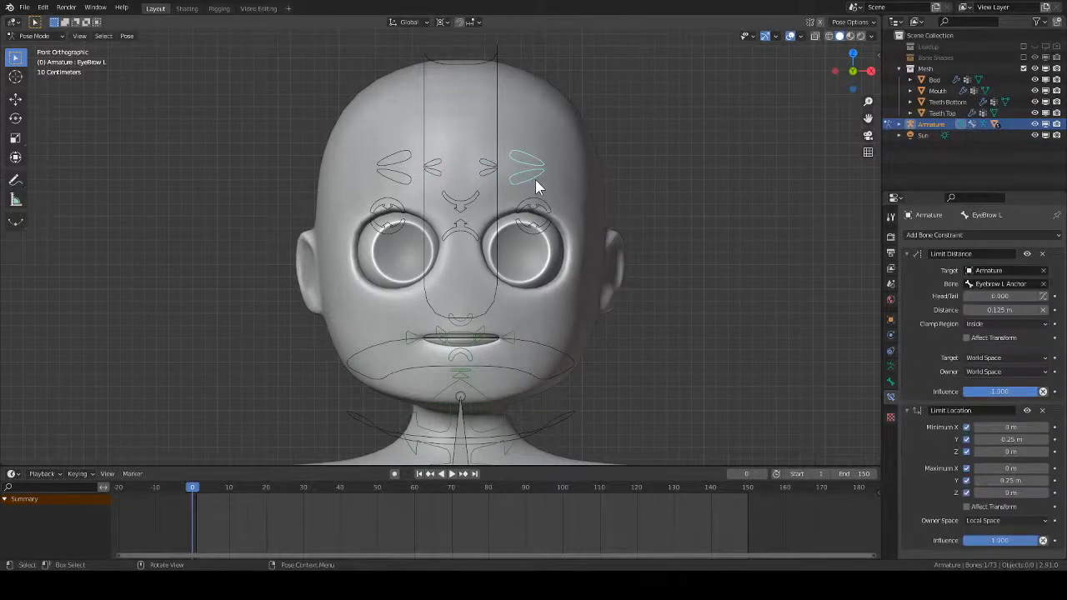
key("g")
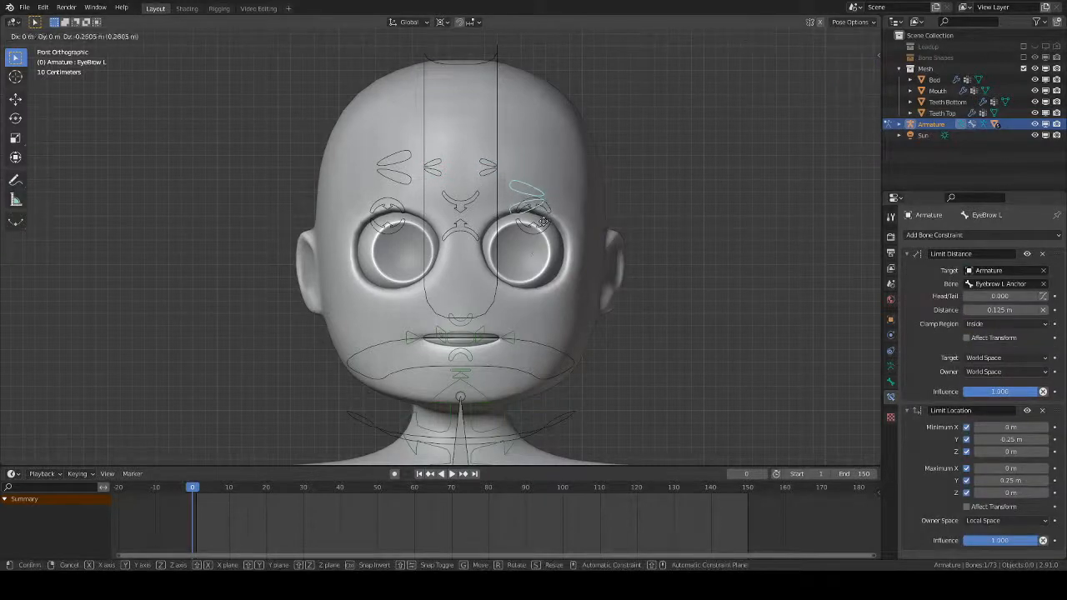
right_click(509, 184)
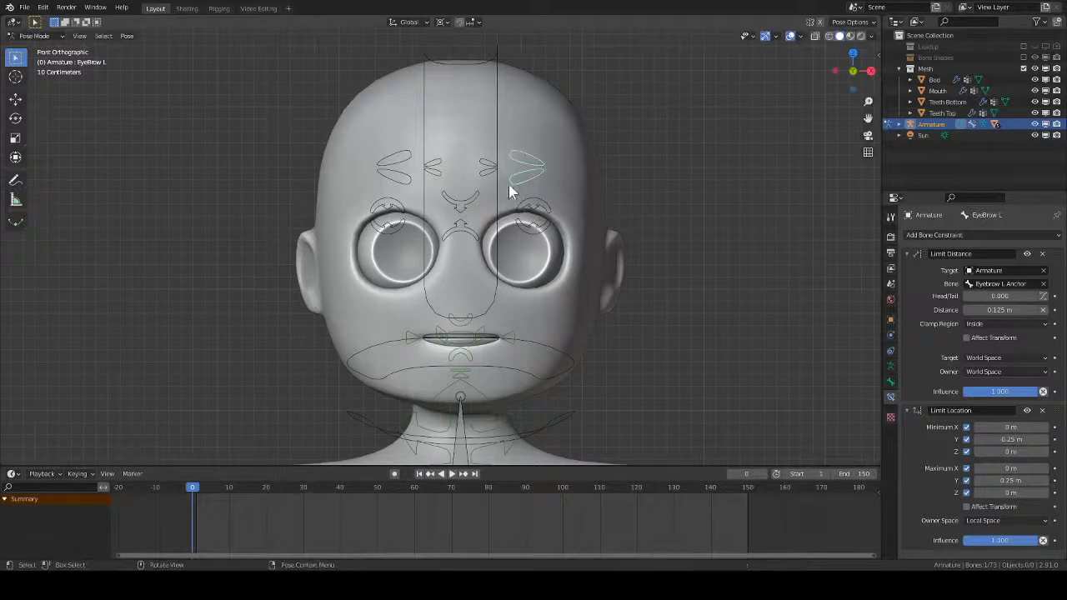
- Test the brow rig's travel by lowering EyeBrow Control, trying EyeBrow L from there, and raising the control back to its upper limit
left_click(491, 173)
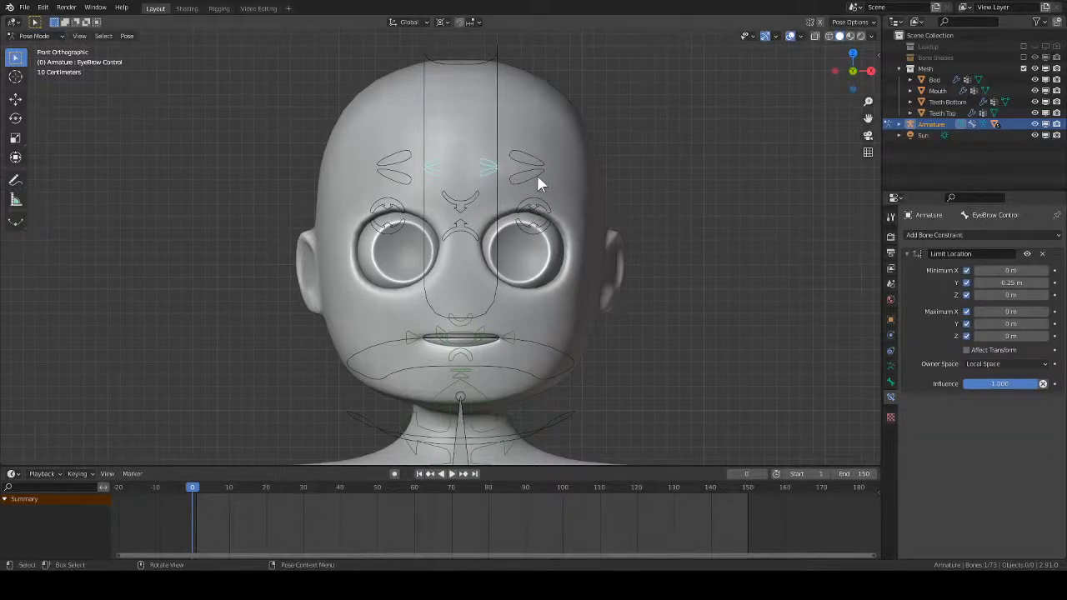
left_click(537, 175)
left_click(484, 173)
key("g")
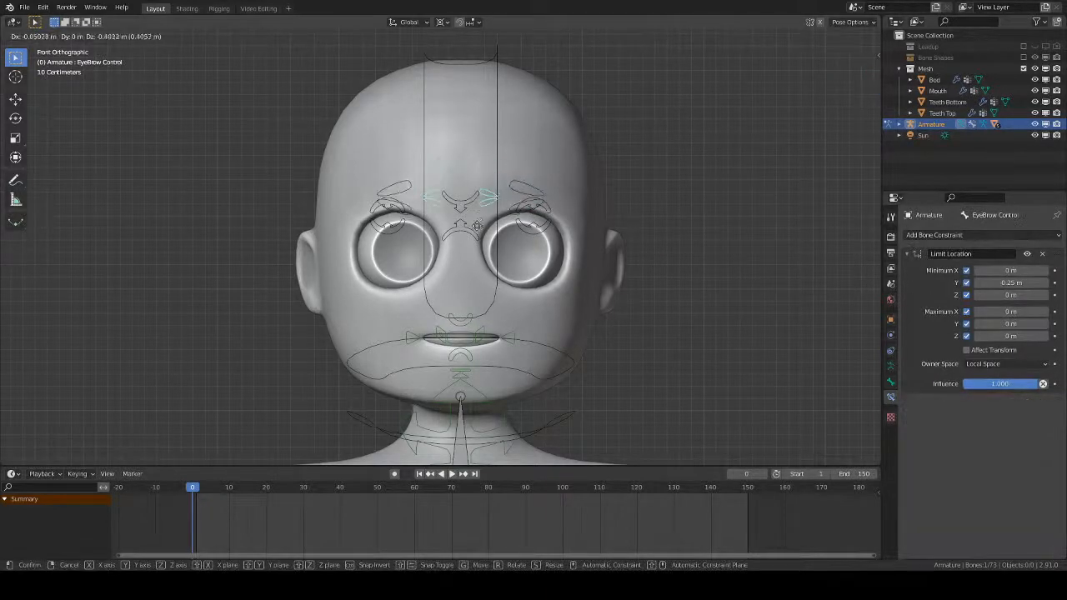
left_click(476, 227)
left_click(528, 198)
key("g")
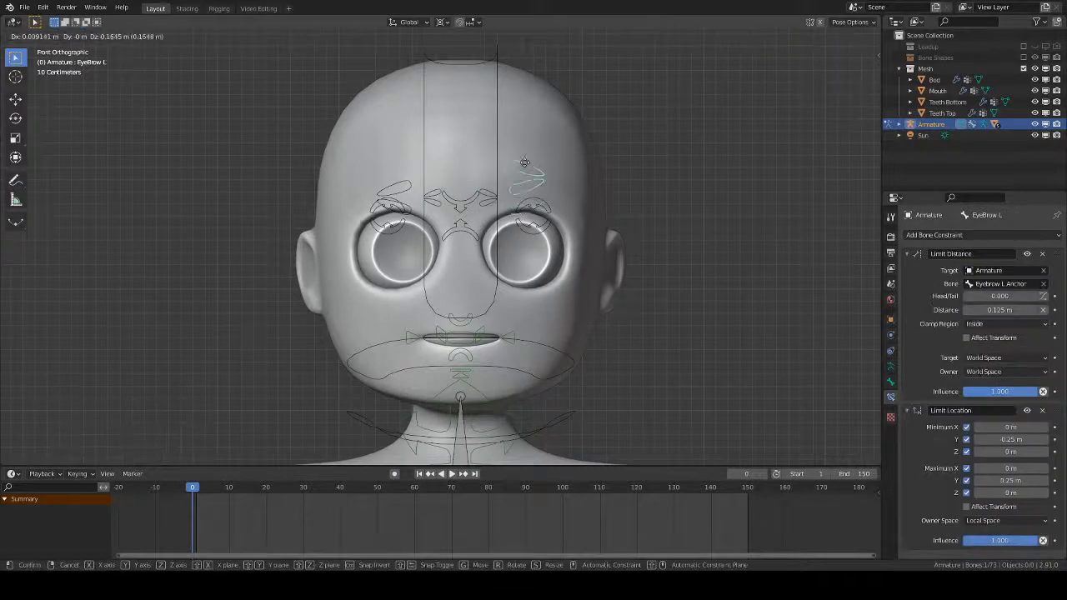
right_click(518, 106)
left_click(490, 198)
key("g")
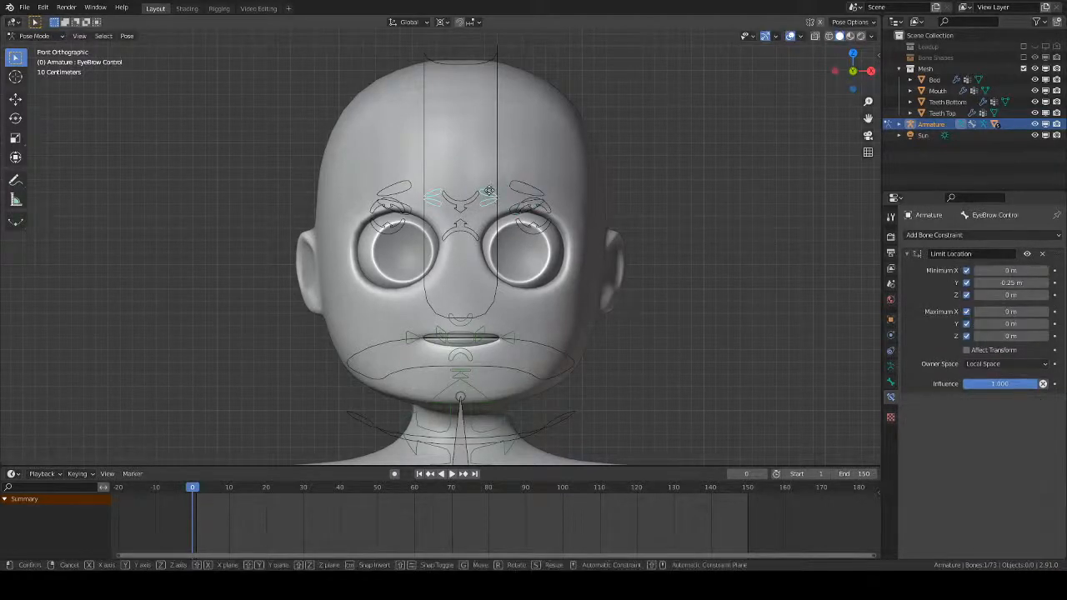
left_click(488, 96)
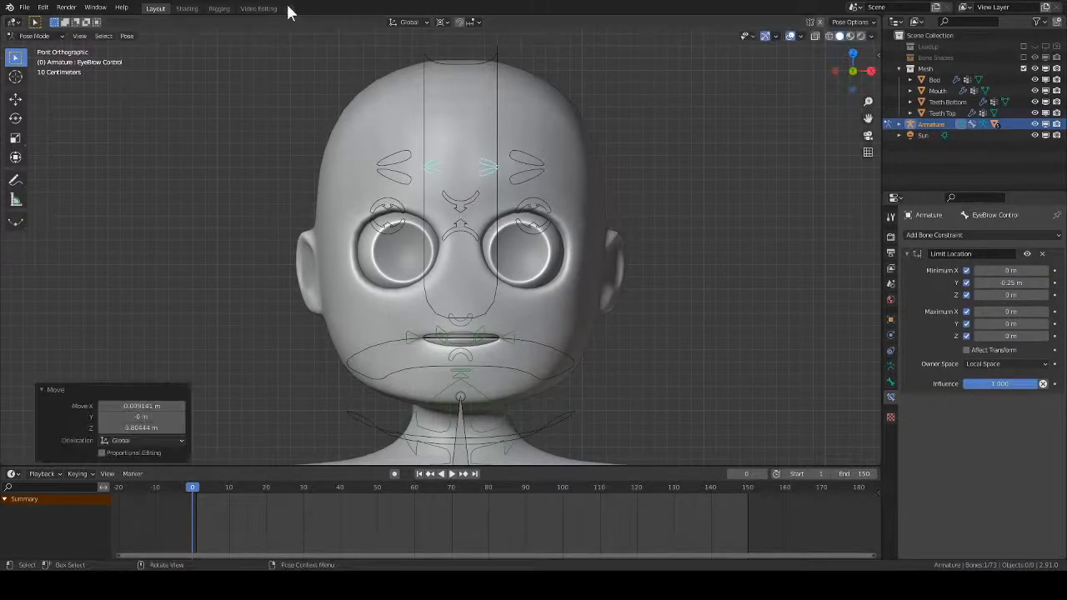
left_click(217, 9)
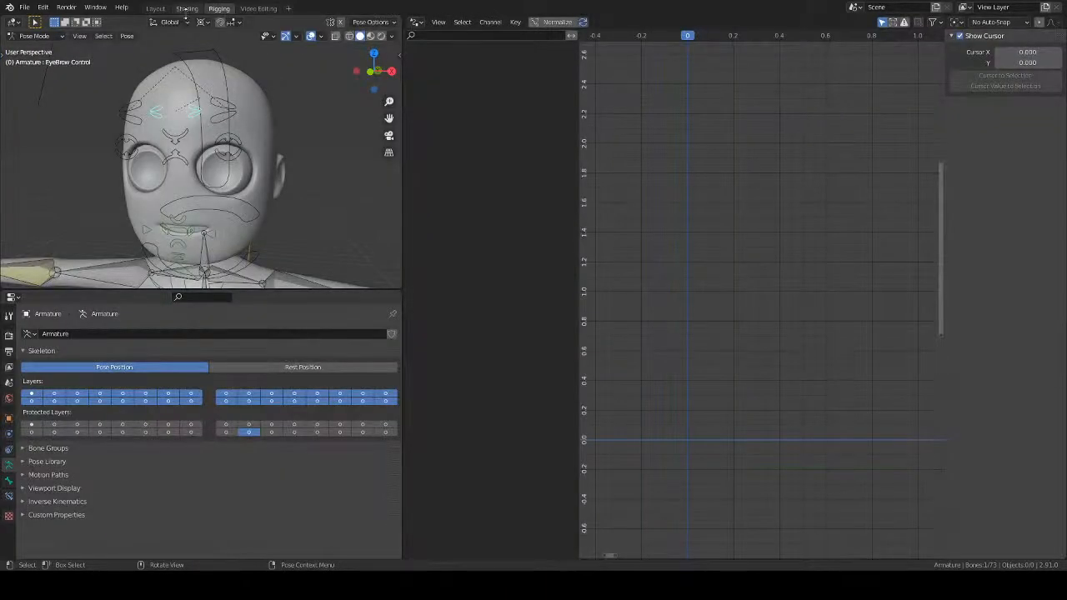
left_click(187, 9)
left_click(154, 9)
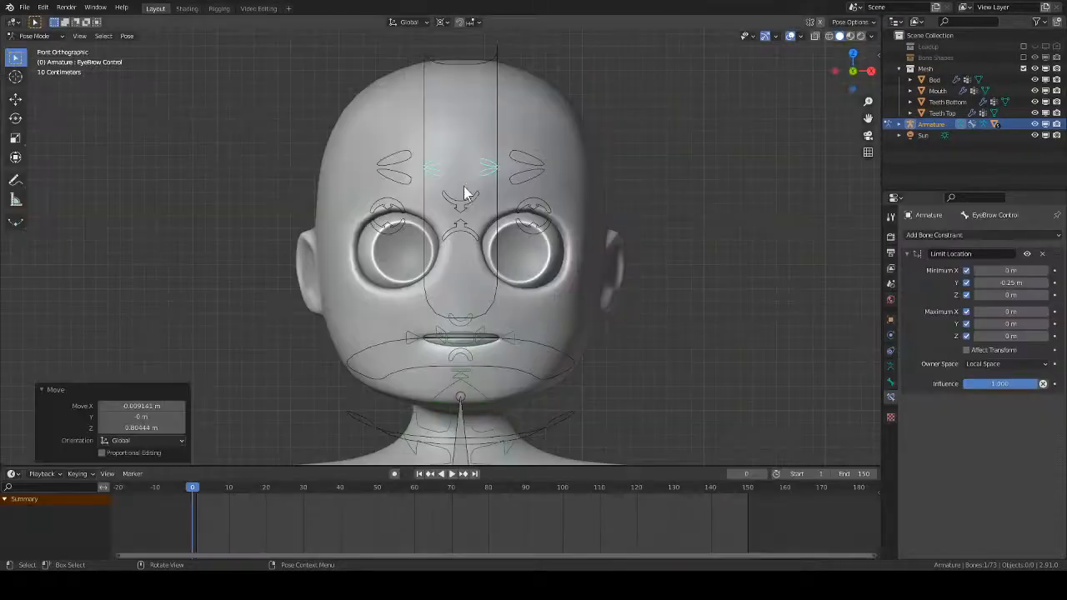
- Enter the armature's Edit Mode, try lowering the EyeBrow Control bone by about 0.2 m, and undo that move
key("Tab")
scroll(466, 184, "up", 1)
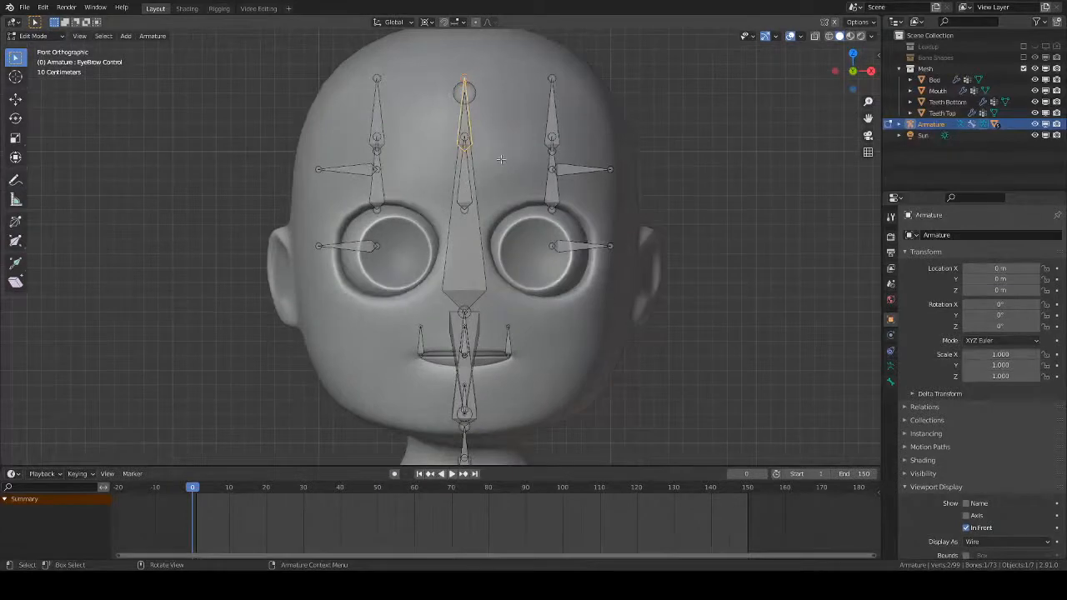
key("g")
left_click(500, 191)
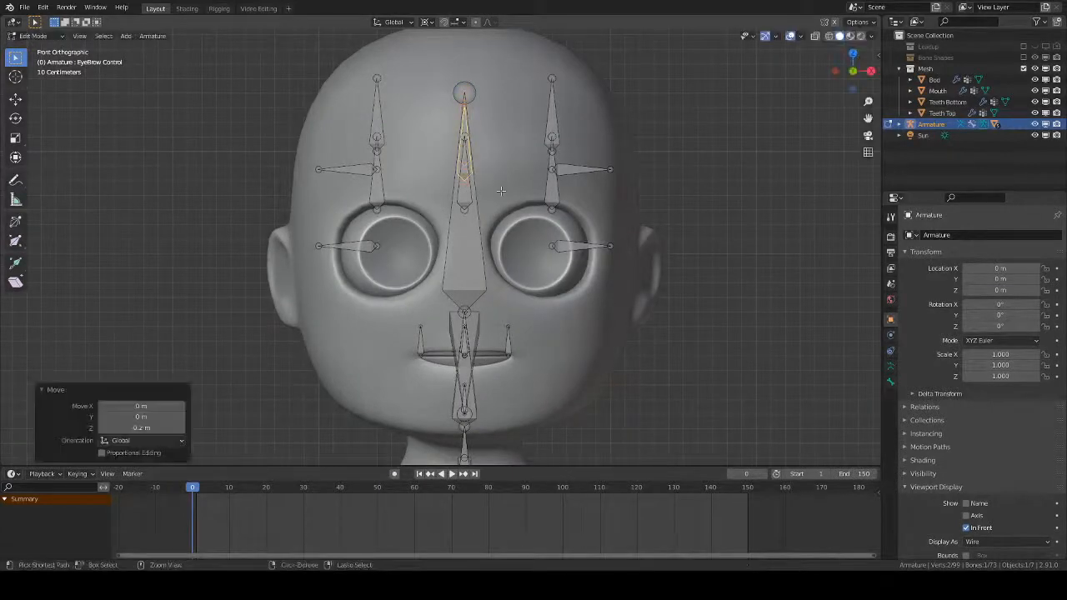
key("g")
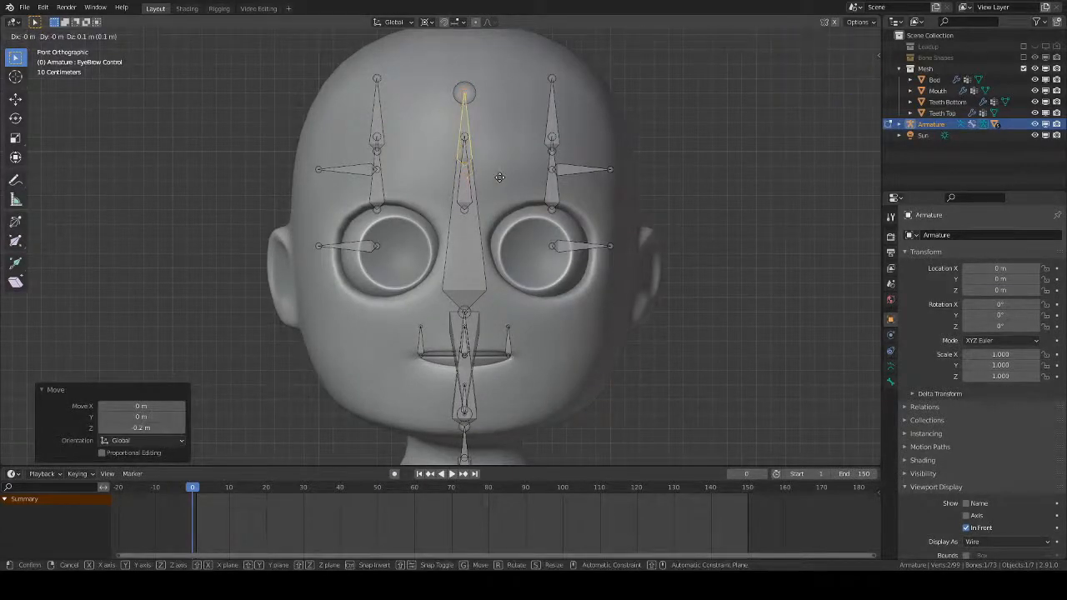
key("Escape")
key("ctrl+z")
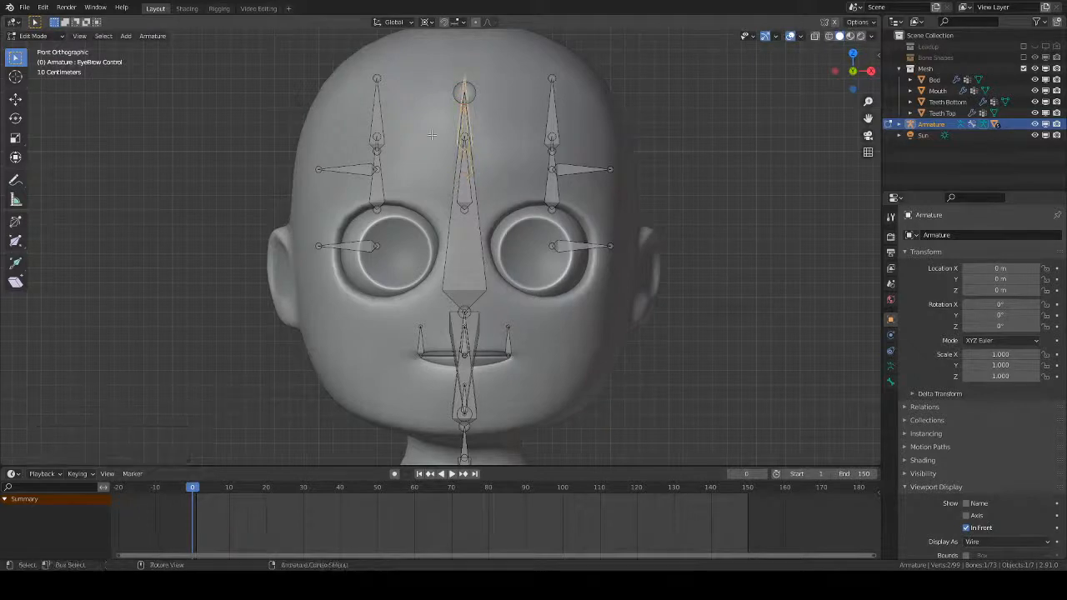
- Add the left and right eyebrow bones to the selection and move all three bones -0.125 m along global Z
left_click(377, 112, "shift")
left_click(553, 119, "shift")
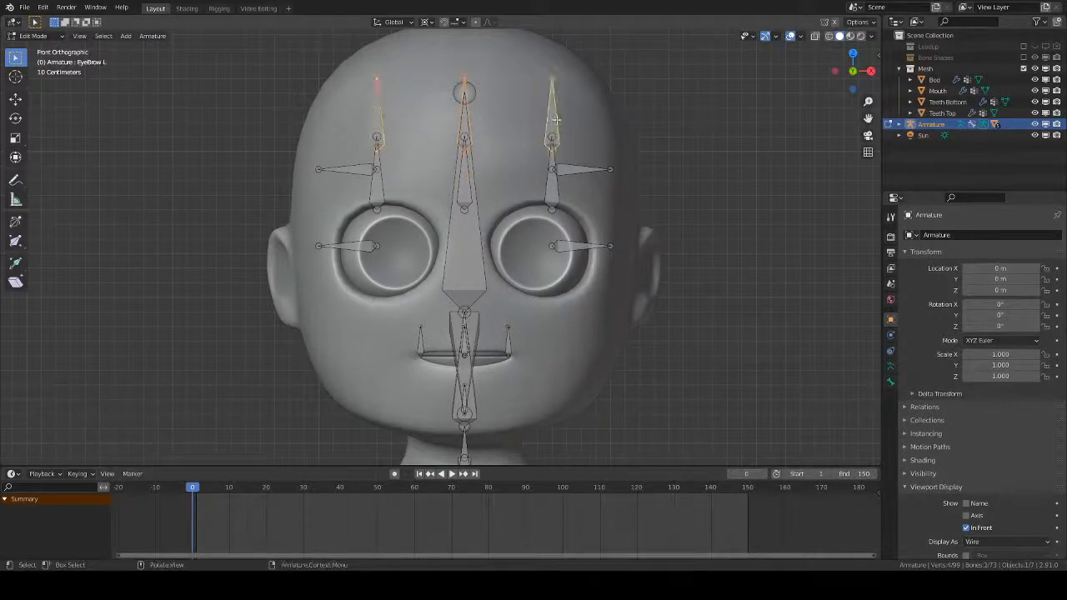
type("gz")
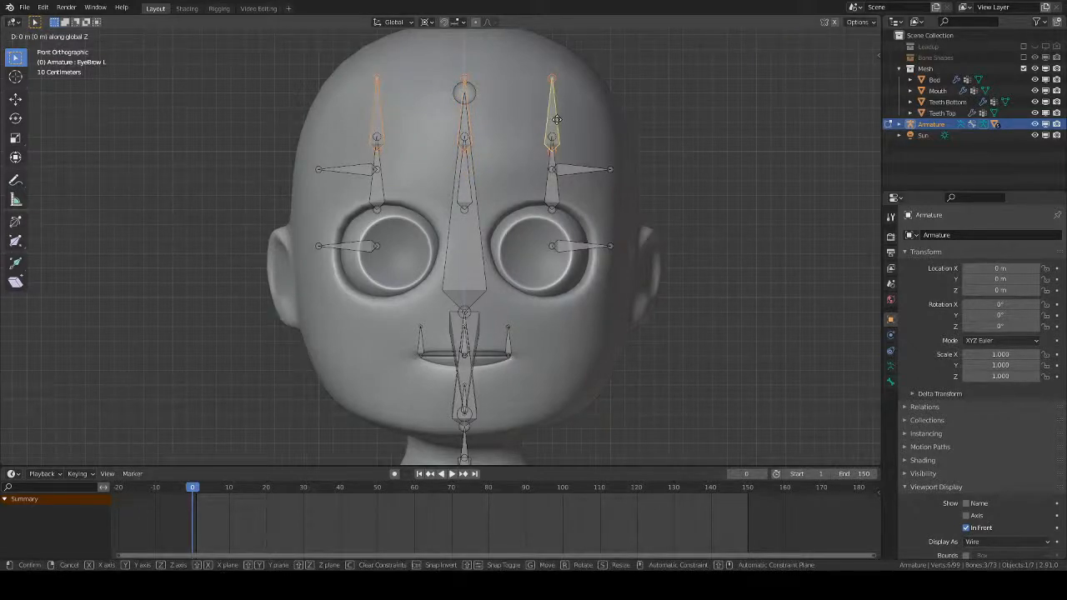
type("0.125")
key("Return")
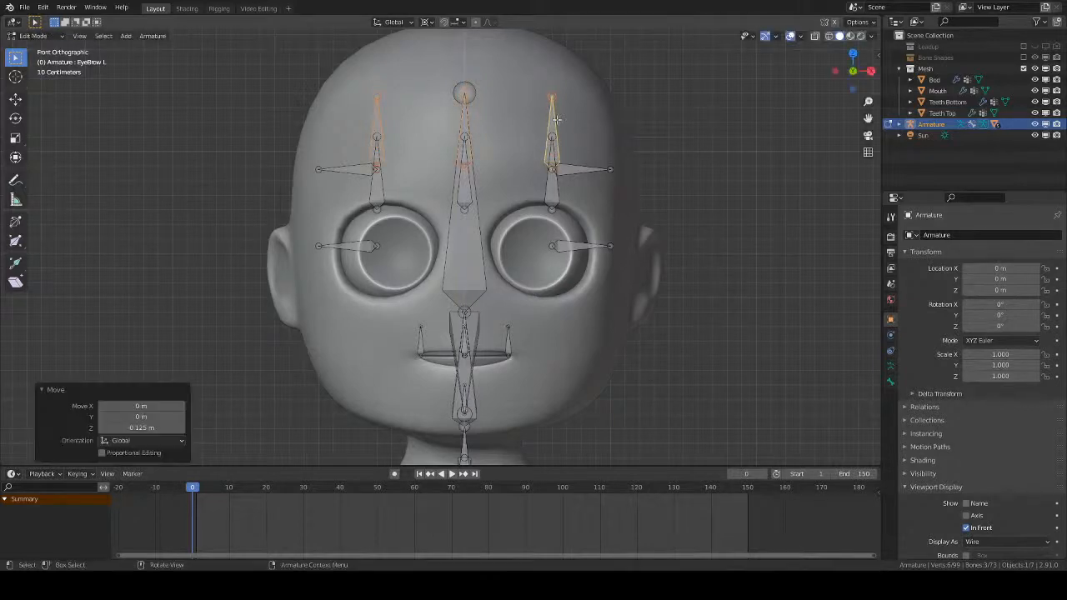
- Return the armature to Pose Mode and test-move the EyeBrow Control bone from its new rest position, cancelling the move
scroll(580, 118, "up", 8)
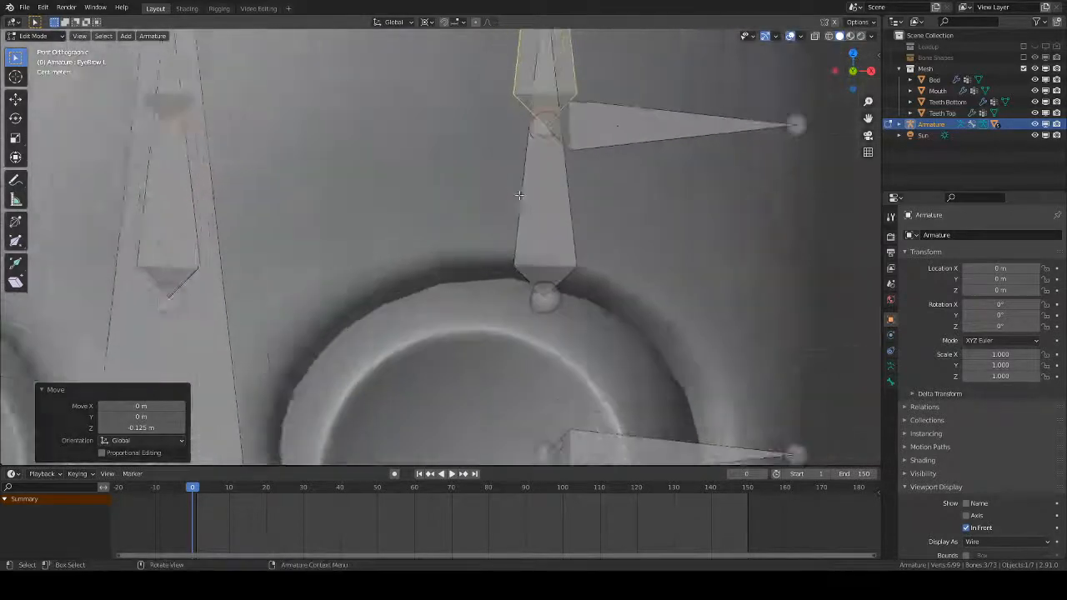
scroll(558, 103, "down", 8)
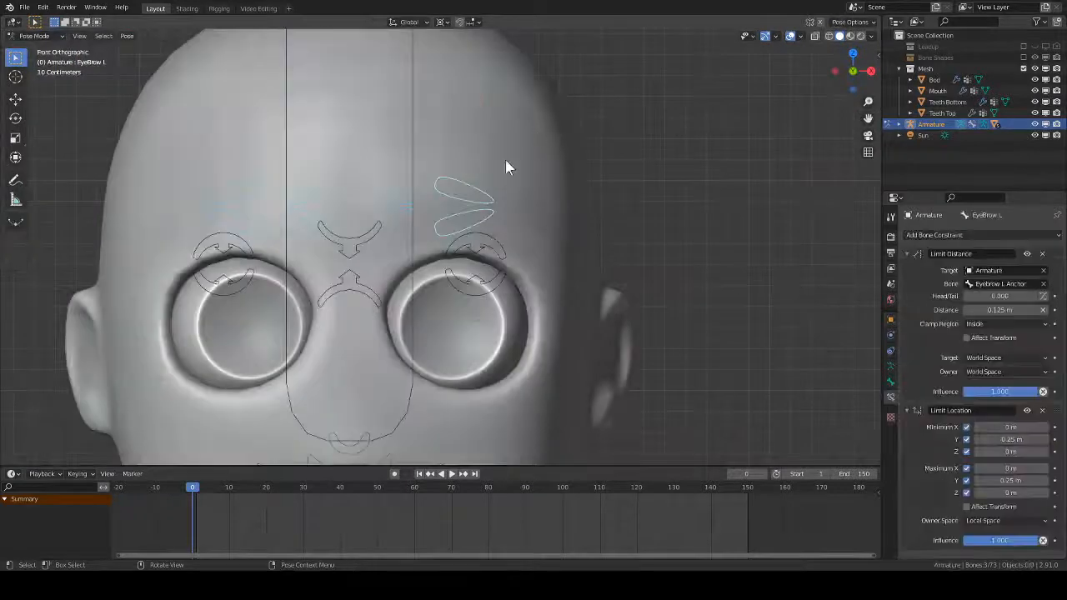
scroll(500, 163, "up", 2)
left_click(383, 212)
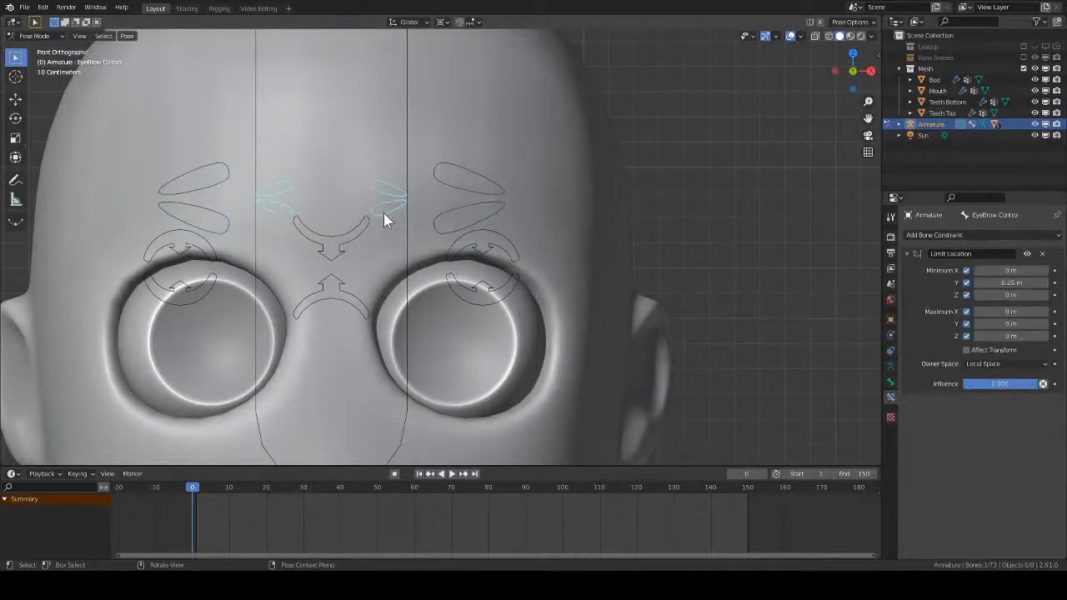
key("g")
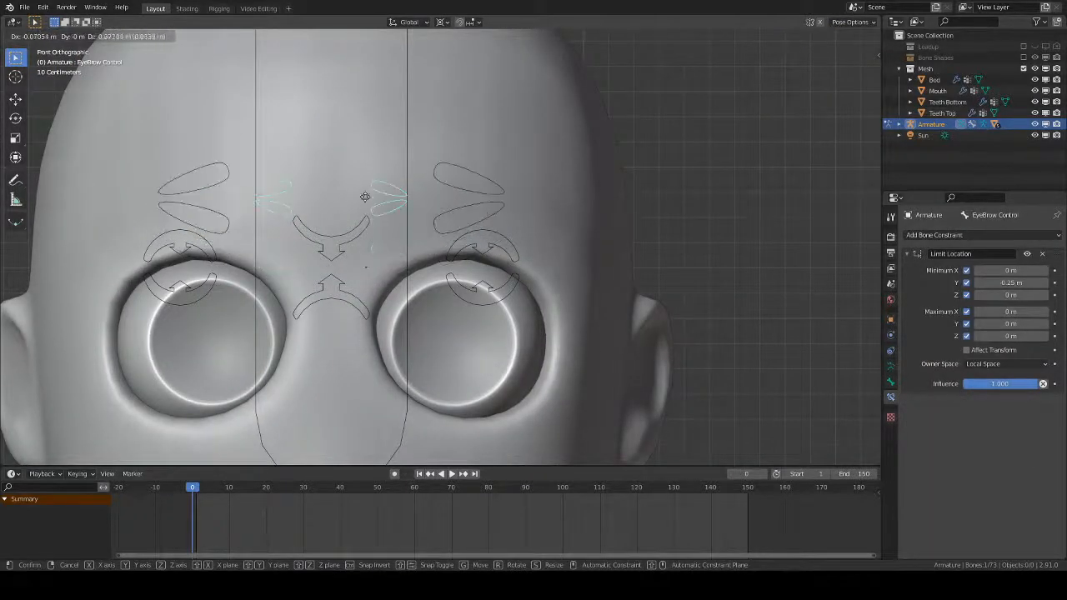
right_click(364, 197)
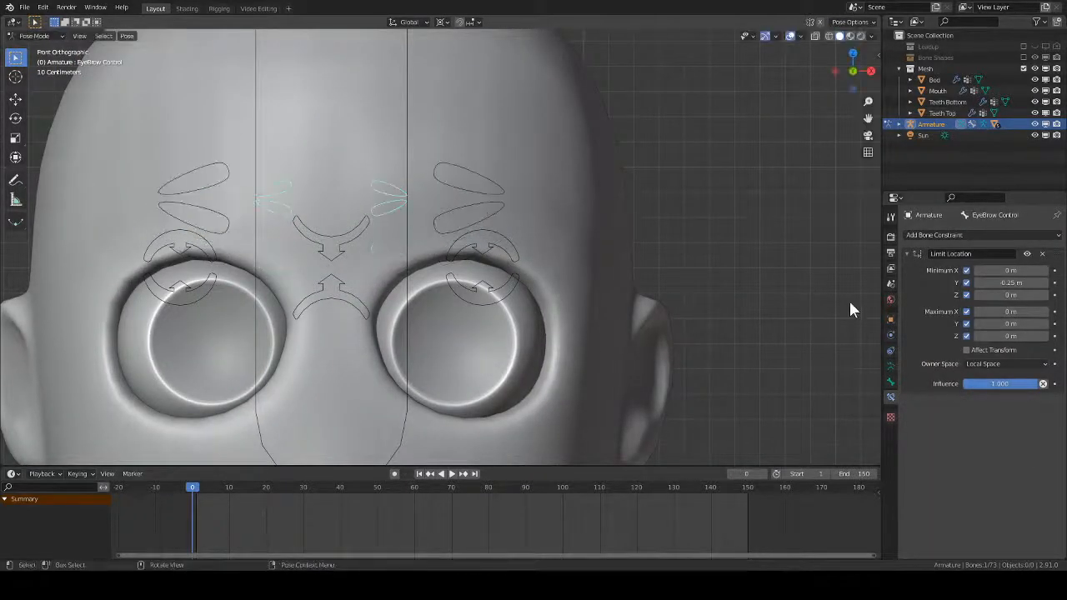
- Set EyeBrow Control's Limit Location constraint to a minimum Y of -0.125 m and a maximum Y of 0.125 m
left_click(1011, 283)
type("-0.12")
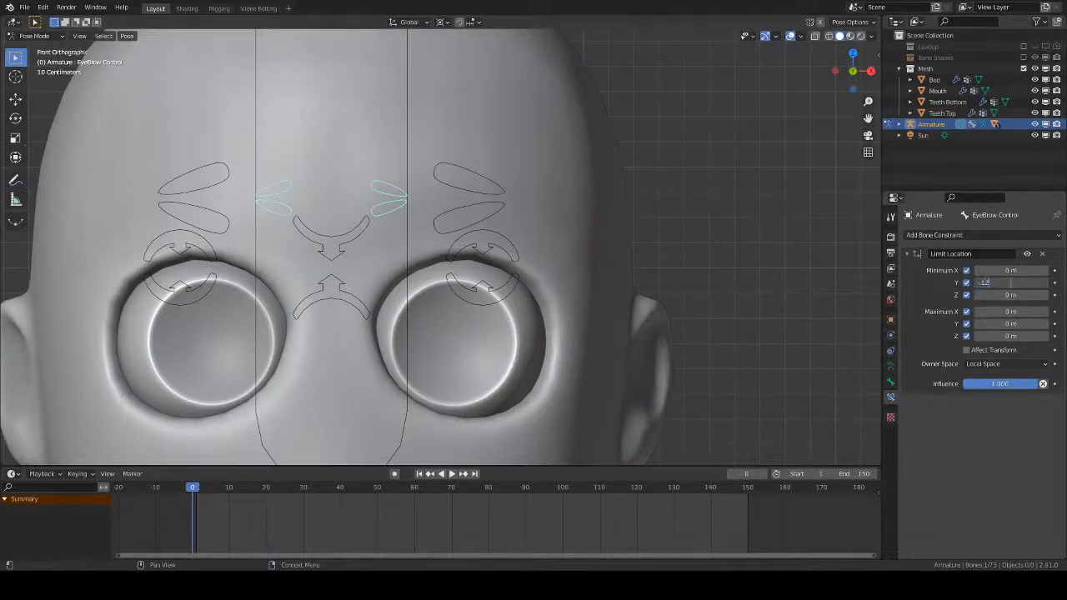
type("5")
key("Return")
left_click(1015, 323)
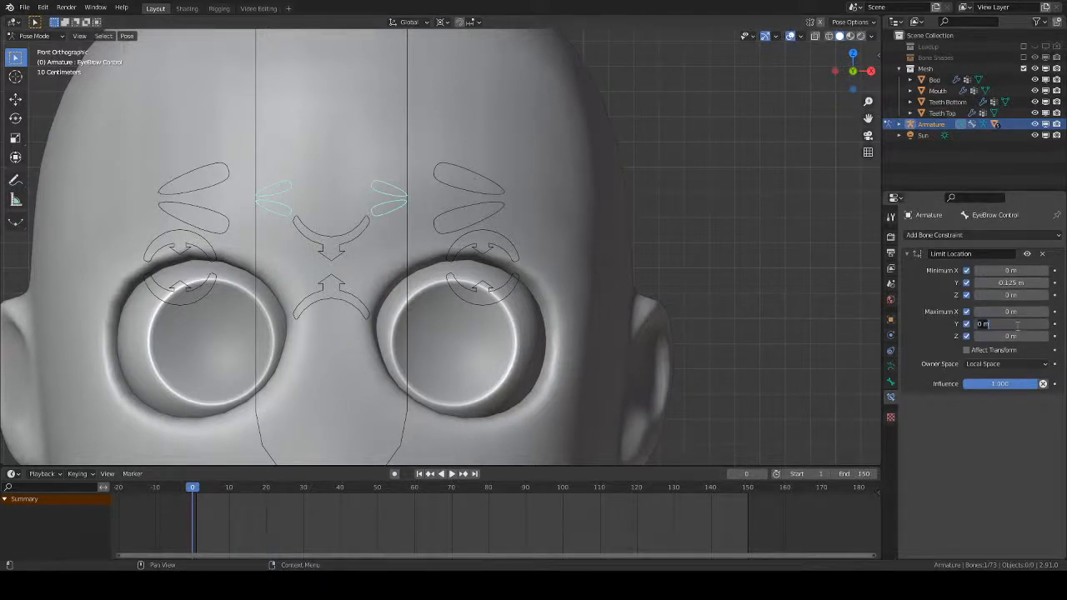
type(".125")
key("Return")
- Test the travel of EyeBrow Control within its new limits, compare it with Eyelid Control's travel, and reselect EyeBrow Control
key("g")
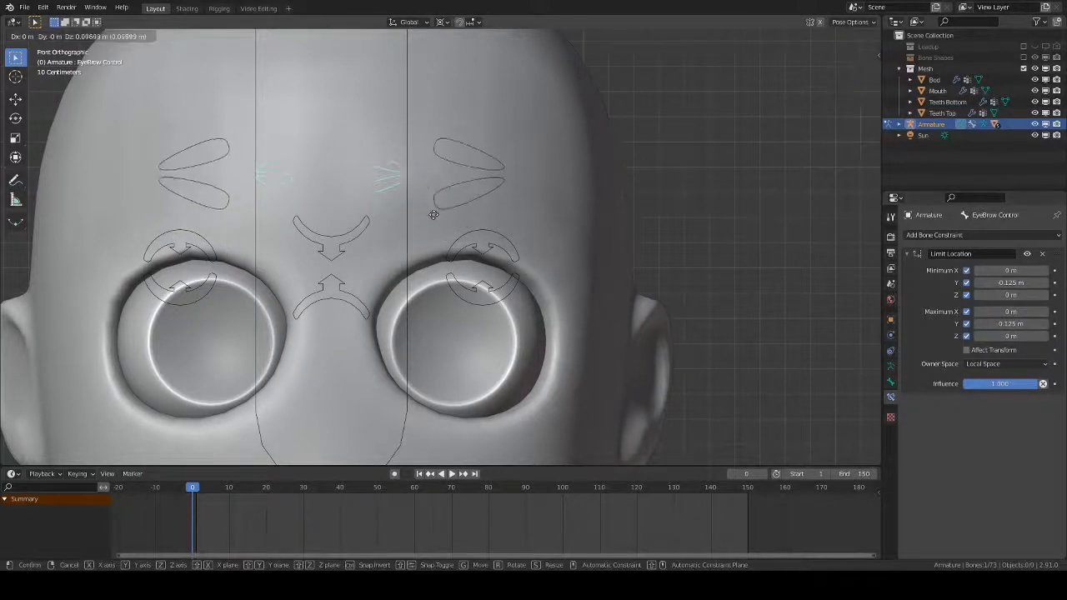
left_click(425, 280)
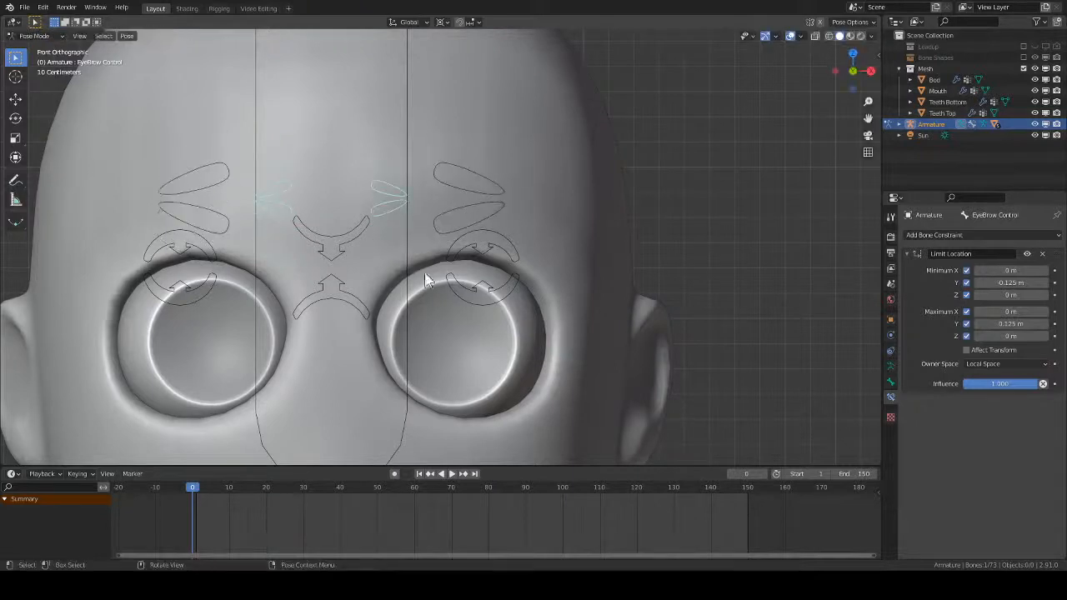
left_click(330, 279)
key("g")
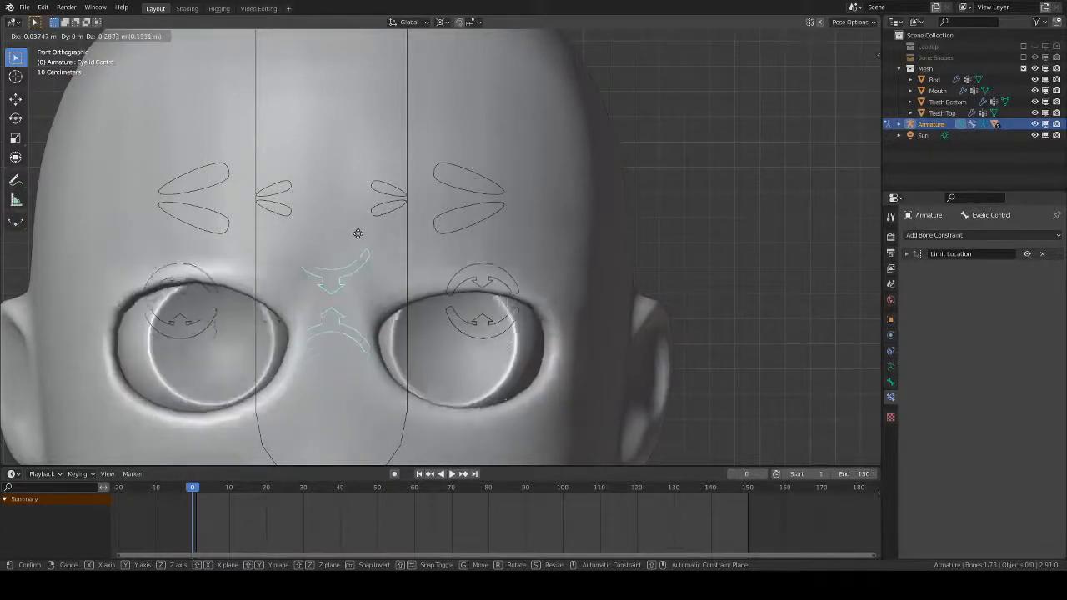
left_click(353, 157)
left_click(393, 206)
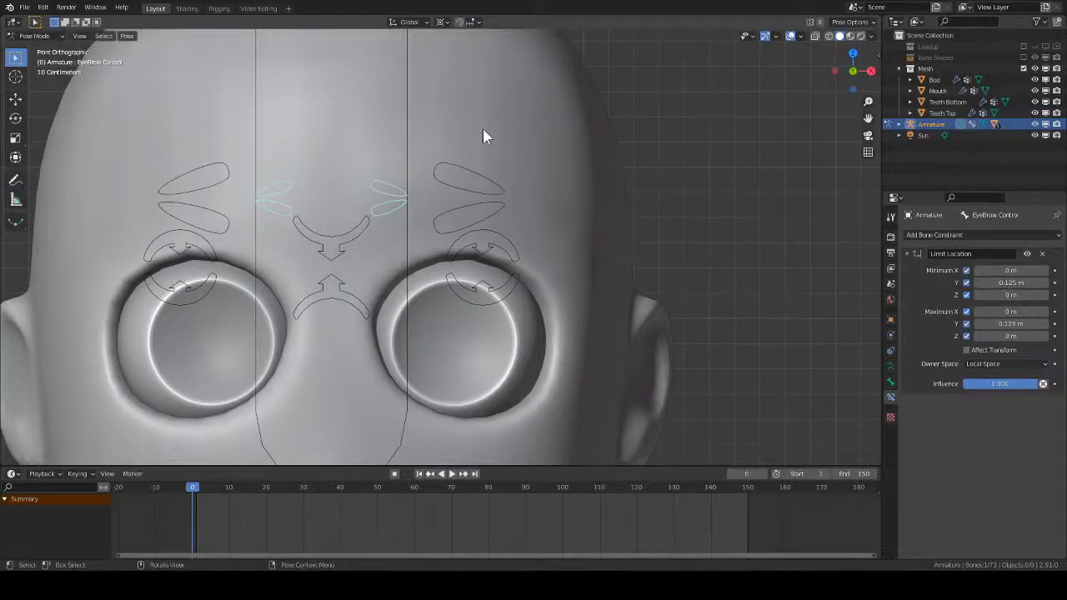
- Switch to the Rigging workspace, test-move EyeBrow Control there, and look briefly at the Shading workspace before returning
left_click(217, 8)
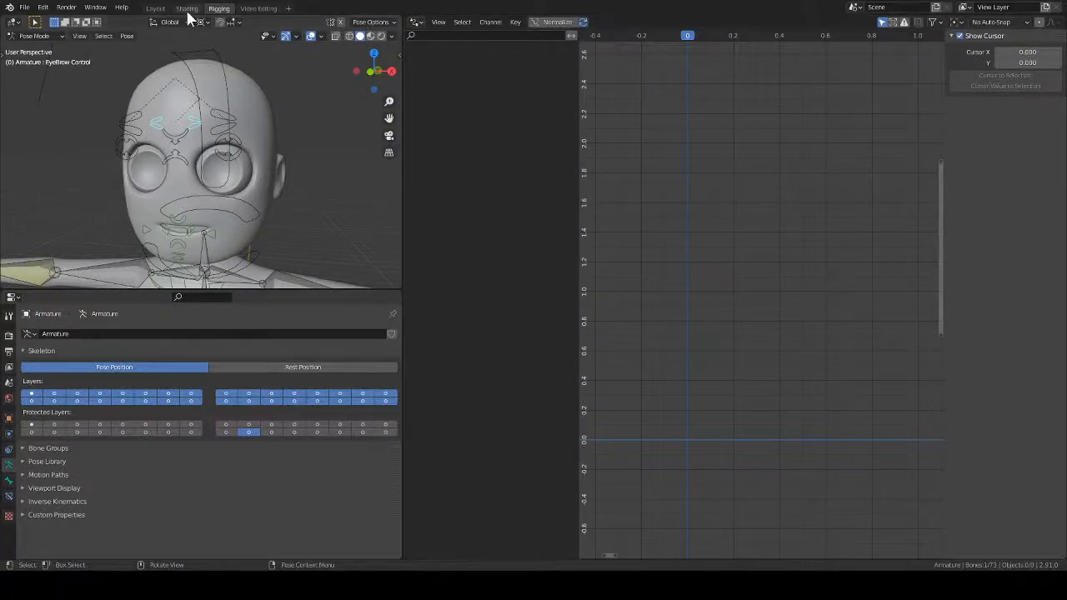
key("g")
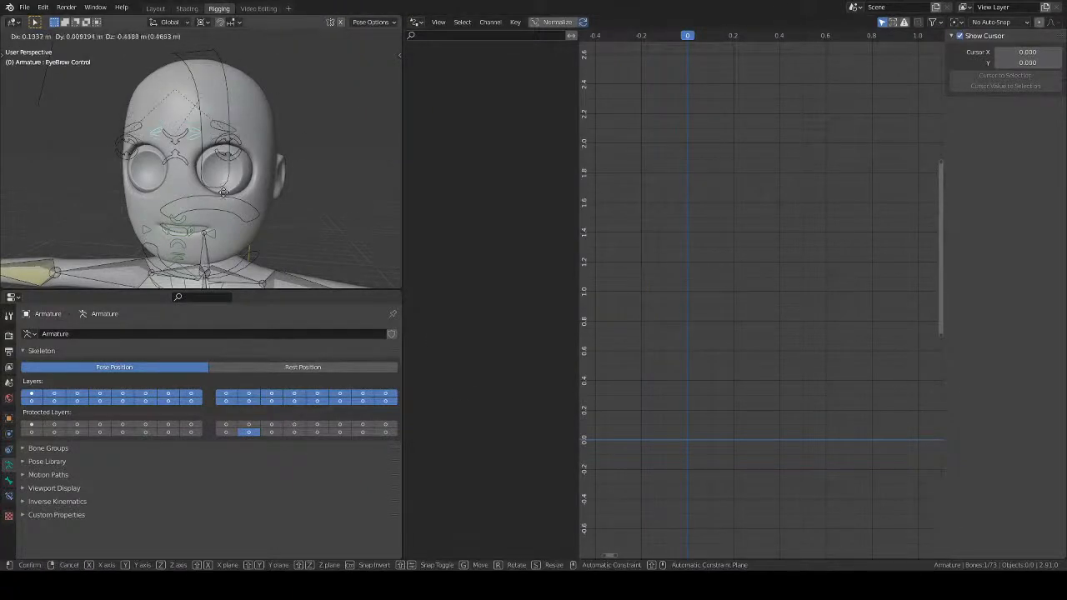
left_click(217, 138)
left_click(186, 9)
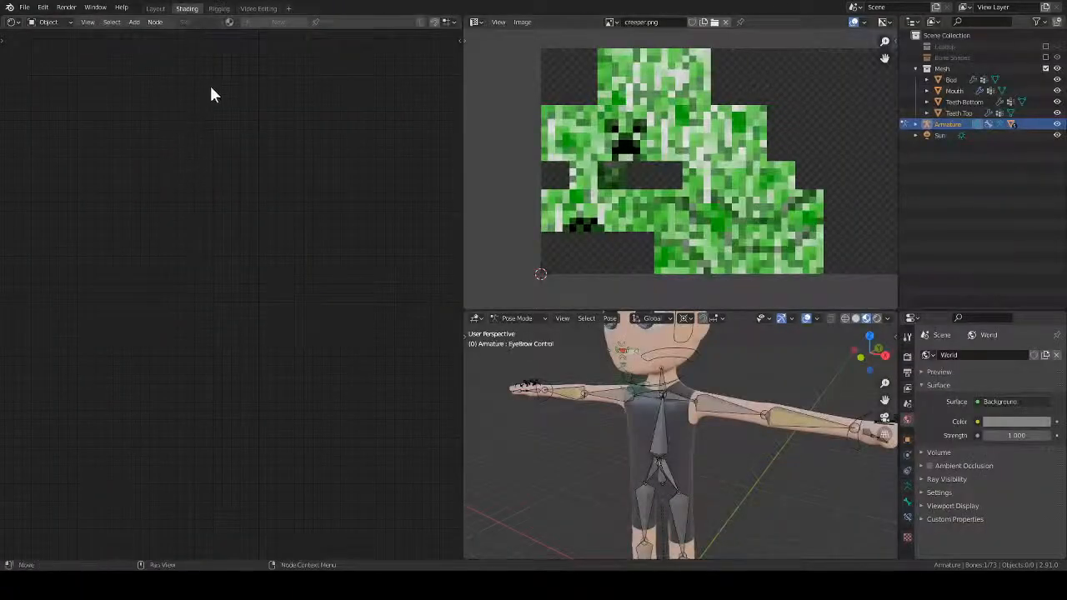
left_click(219, 8)
- On the body mesh's Left Brow up driver, set the variable to Y Location in Local Space and update its dependencies
left_click(221, 219)
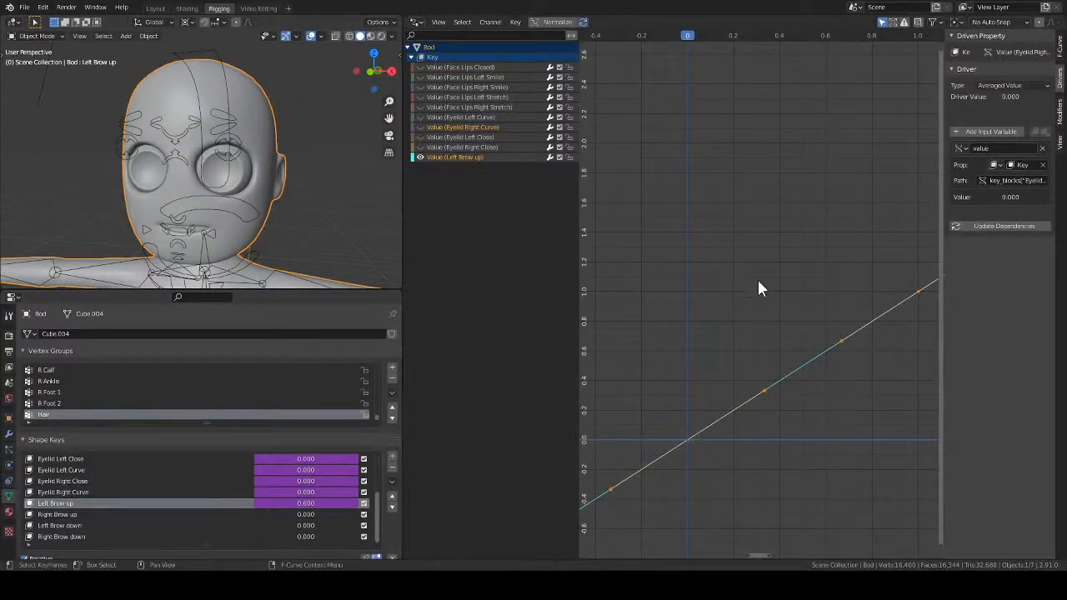
left_click(450, 157)
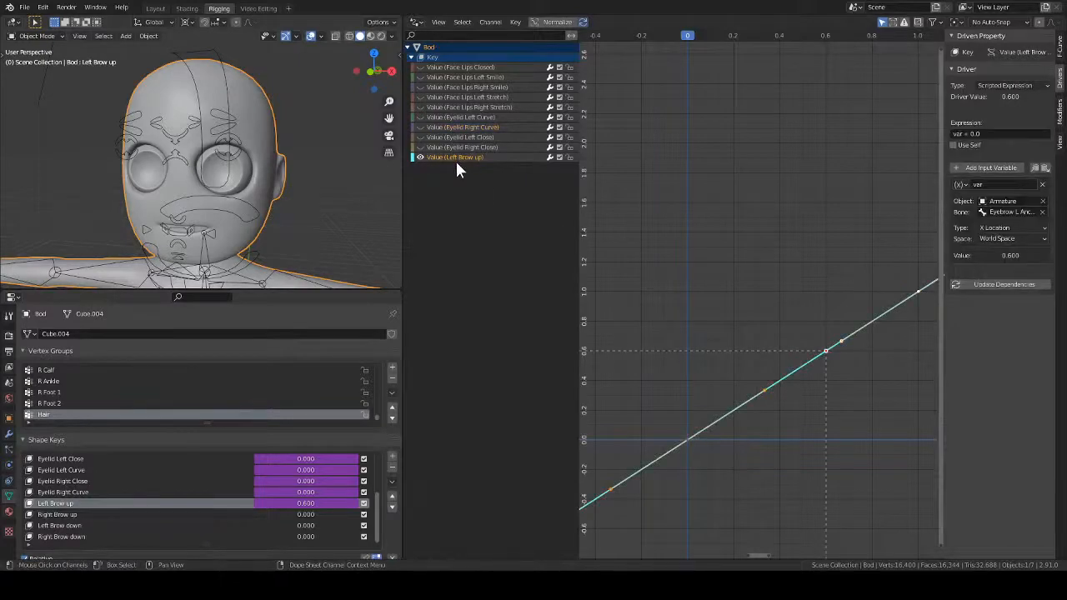
left_click(1004, 229)
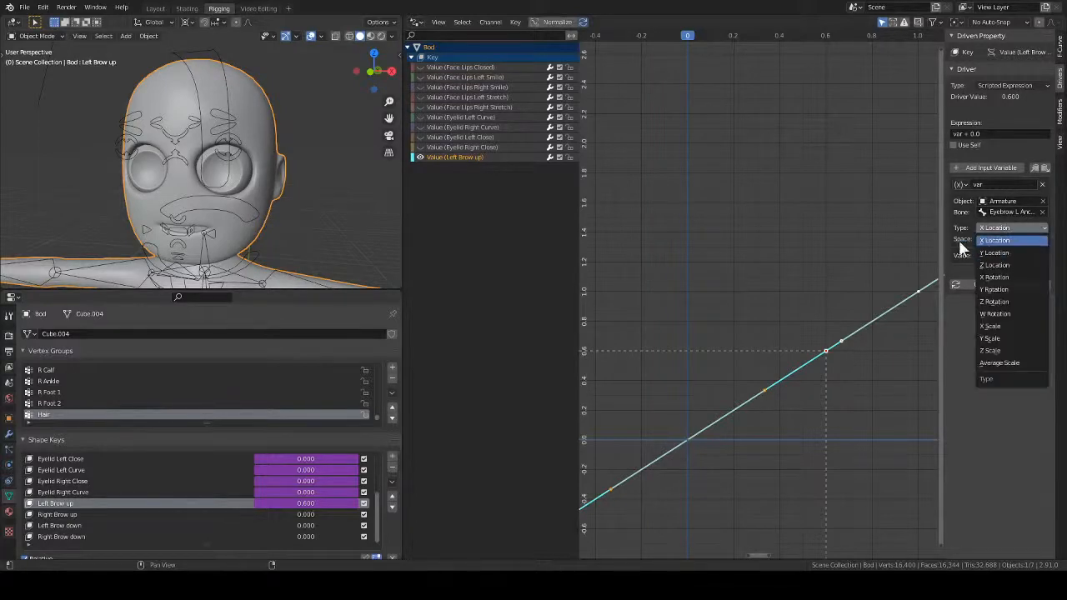
left_click(960, 239)
left_click(1007, 238)
left_click(1008, 273)
left_click(1019, 229)
left_click(1016, 253)
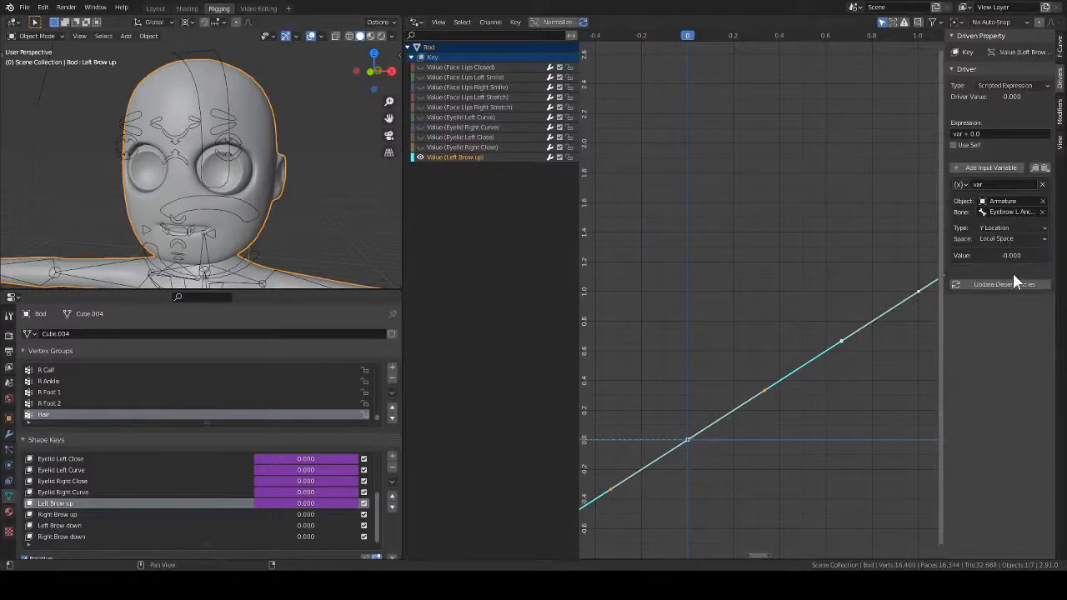
left_click(1015, 284)
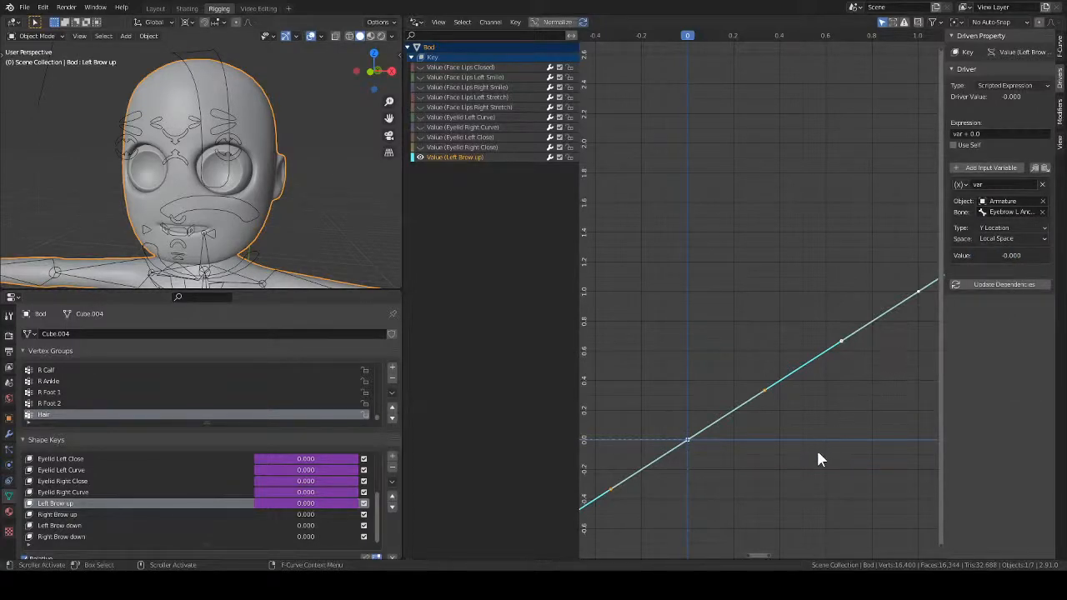
- Put the armature in Pose Mode and test-move EyeBrow Control twice to check the left brow's response, cancelling both moves
middle_click_drag(766, 443, 814, 379, "ctrl")
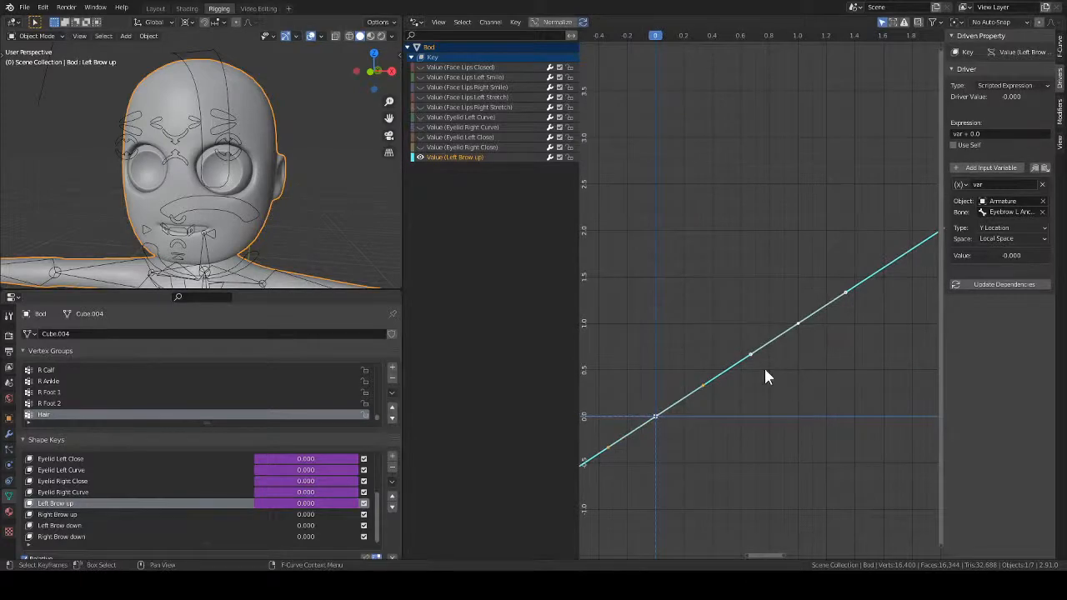
left_click(196, 127)
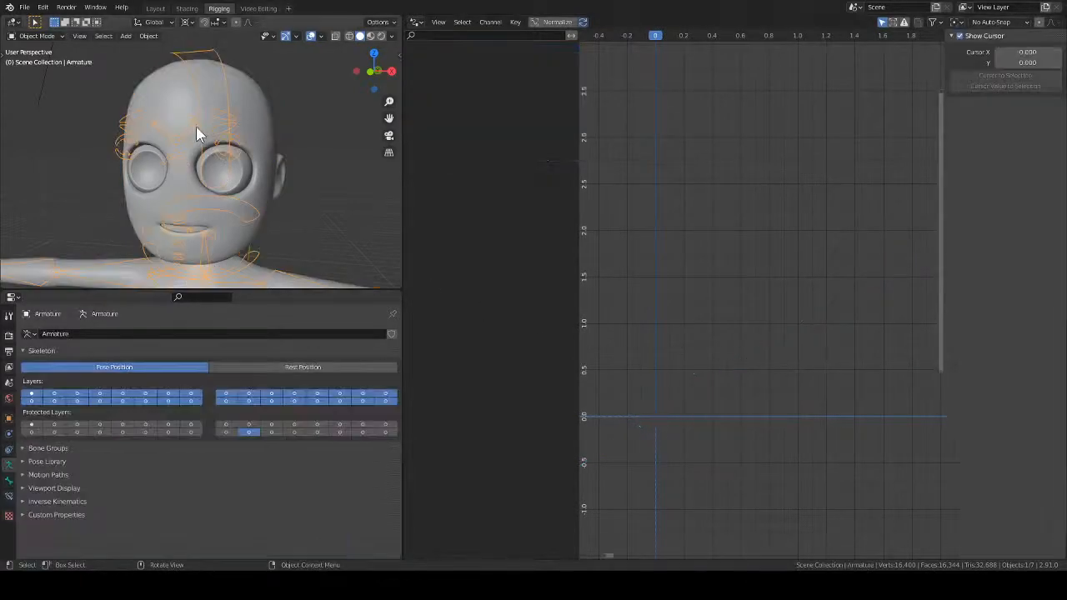
left_click(196, 126)
left_click(197, 125)
key("ctrl+Tab")
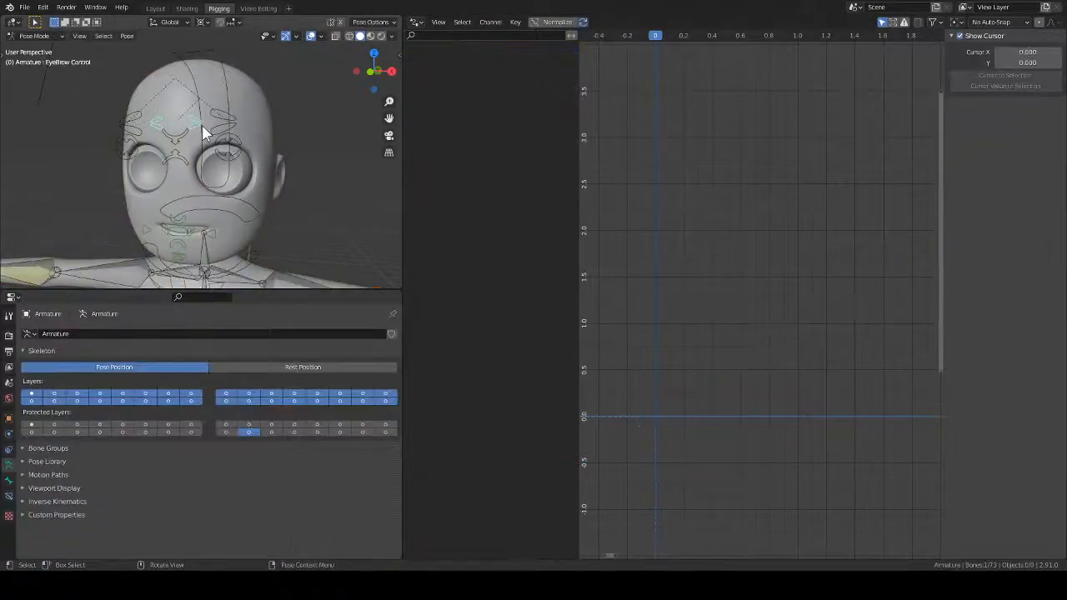
key("g")
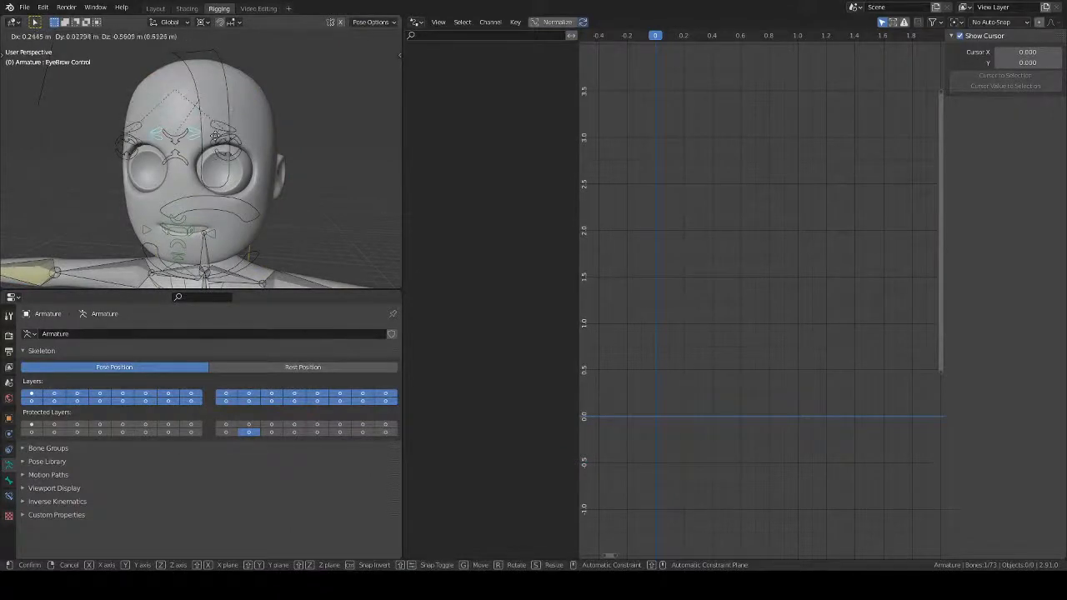
right_click(217, 139)
scroll(250, 137, "up", 8)
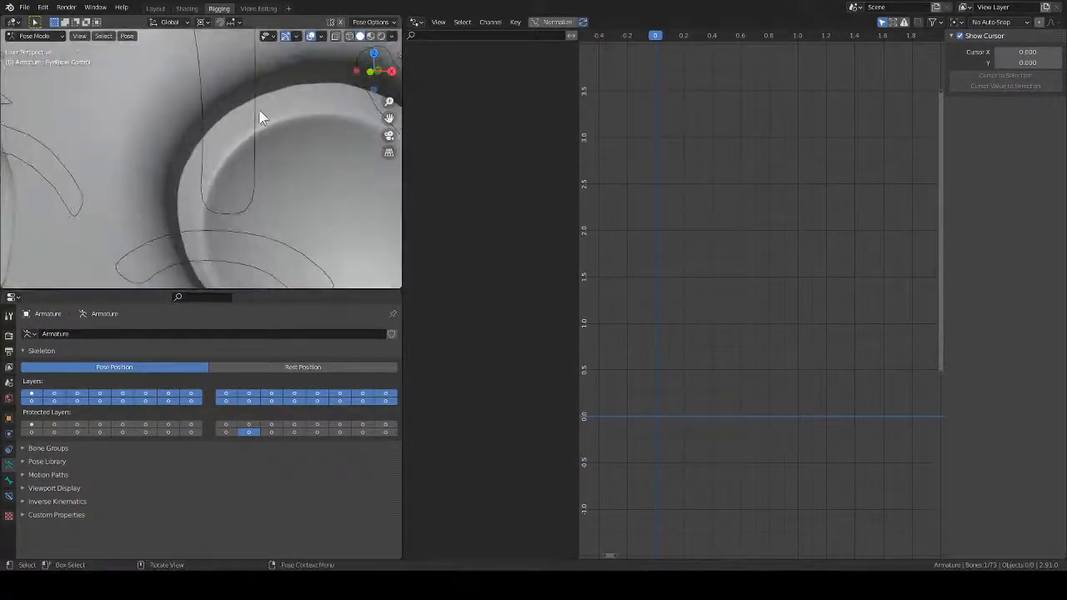
scroll(257, 125, "down", 5)
middle_click_drag(245, 176, 237, 179)
key("g")
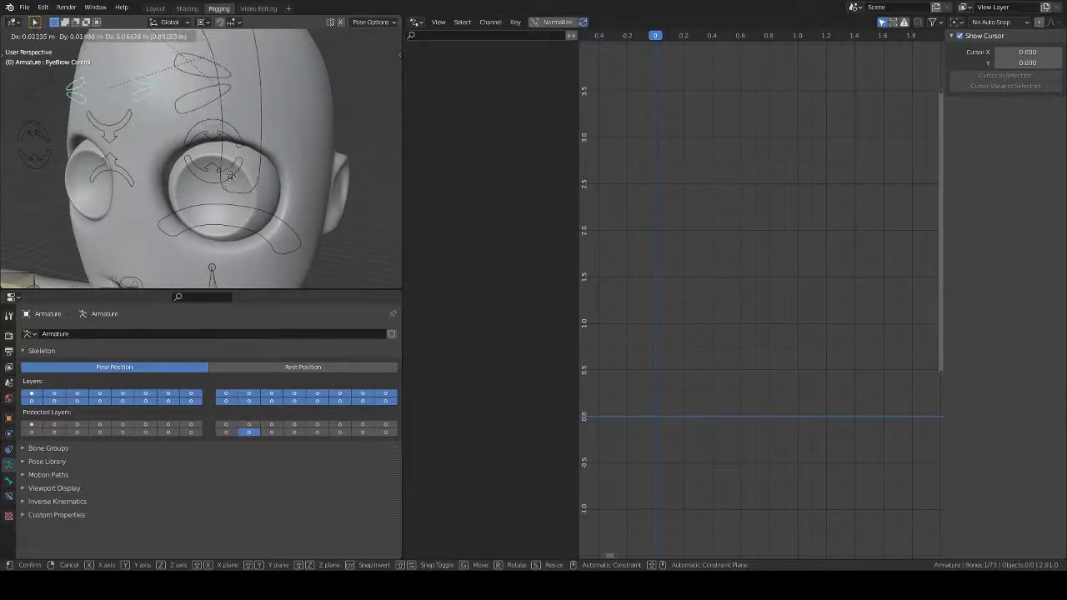
right_click(226, 181)
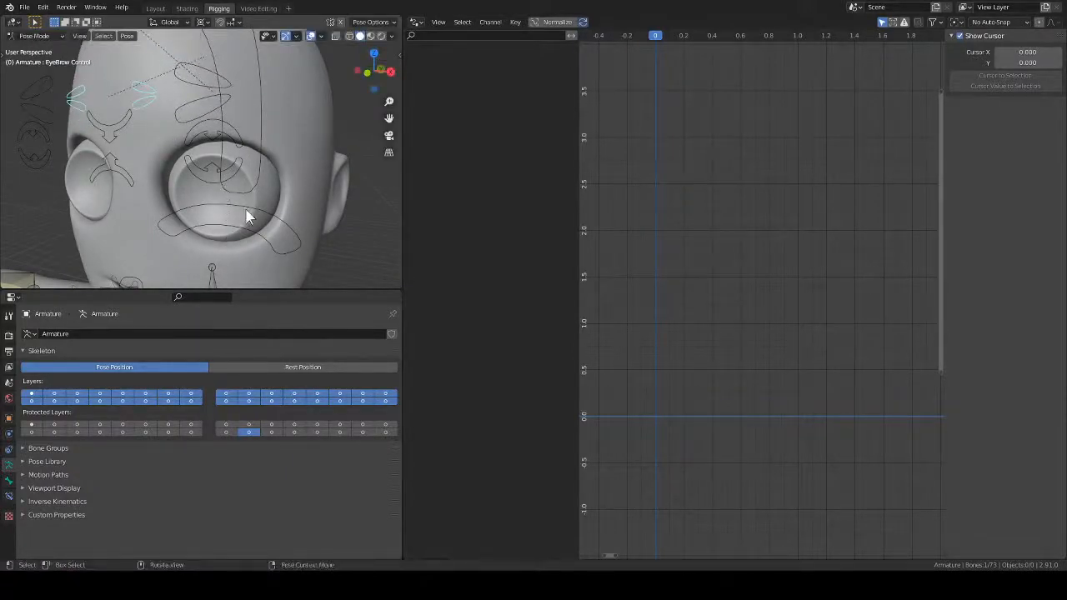
- Reselect the body mesh in Object Mode and show the F-Curve settings of the Left Brow up driver's end keyframe
key("ctrl+Tab")
left_click(286, 193)
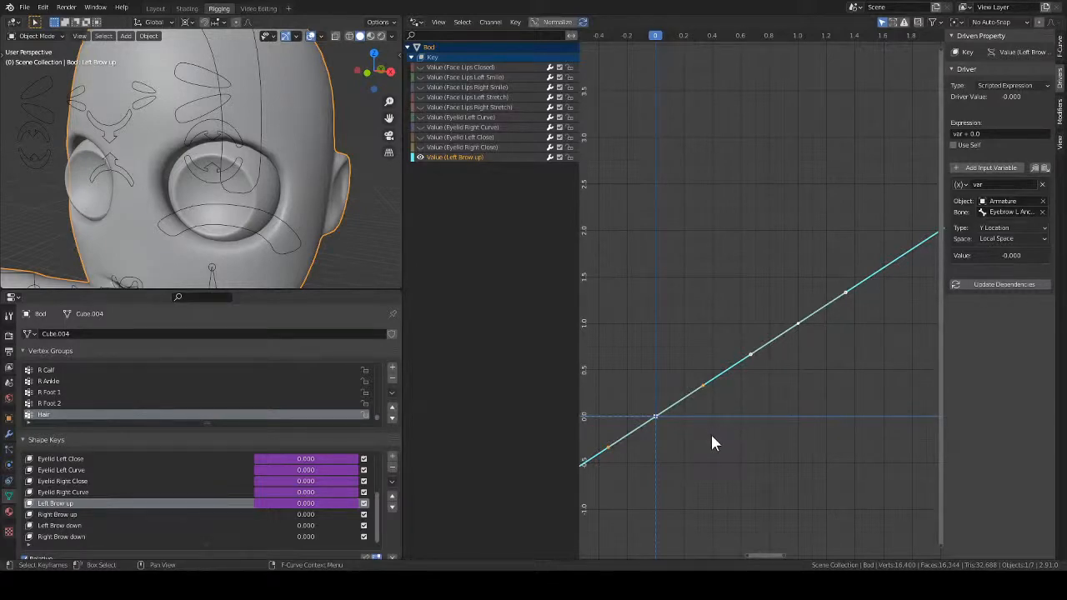
middle_click_drag(800, 375, 816, 358, "ctrl")
left_click(1061, 48)
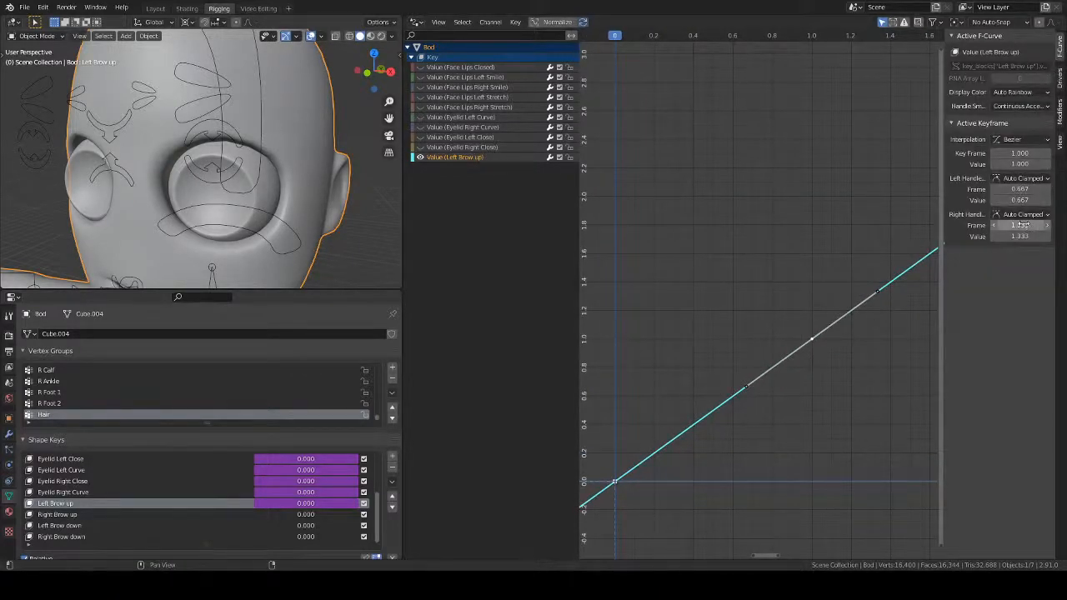
- Try adjusting the end keyframe's right handle frame and its key frame by eye, and undo both changes
left_click_drag(1023, 225, 1006, 225)
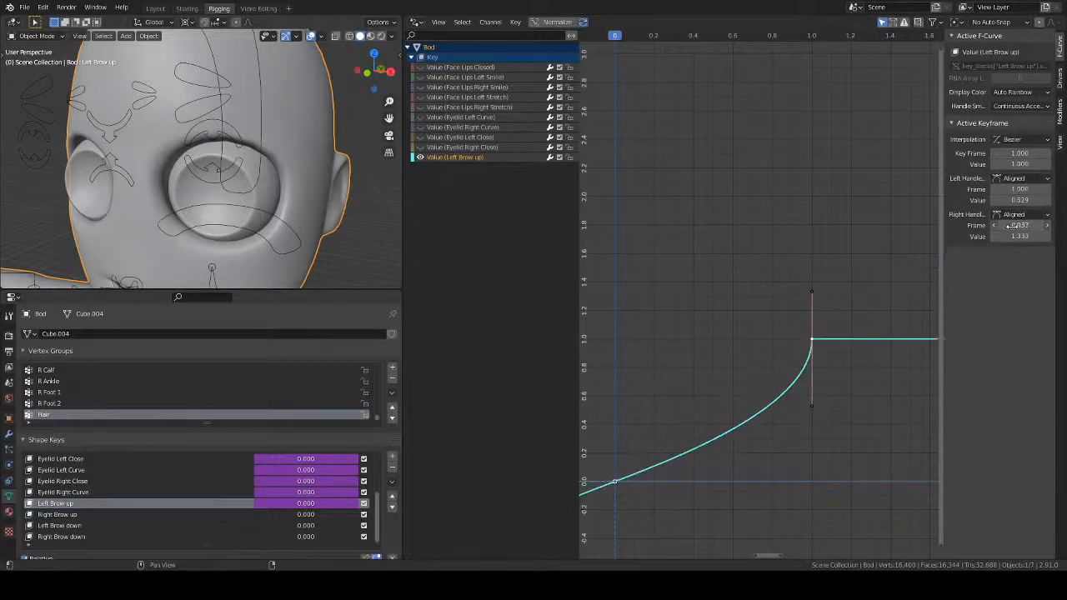
right_click(1010, 225)
left_click(1012, 229)
key("ctrl+z")
key("ctrl+z")
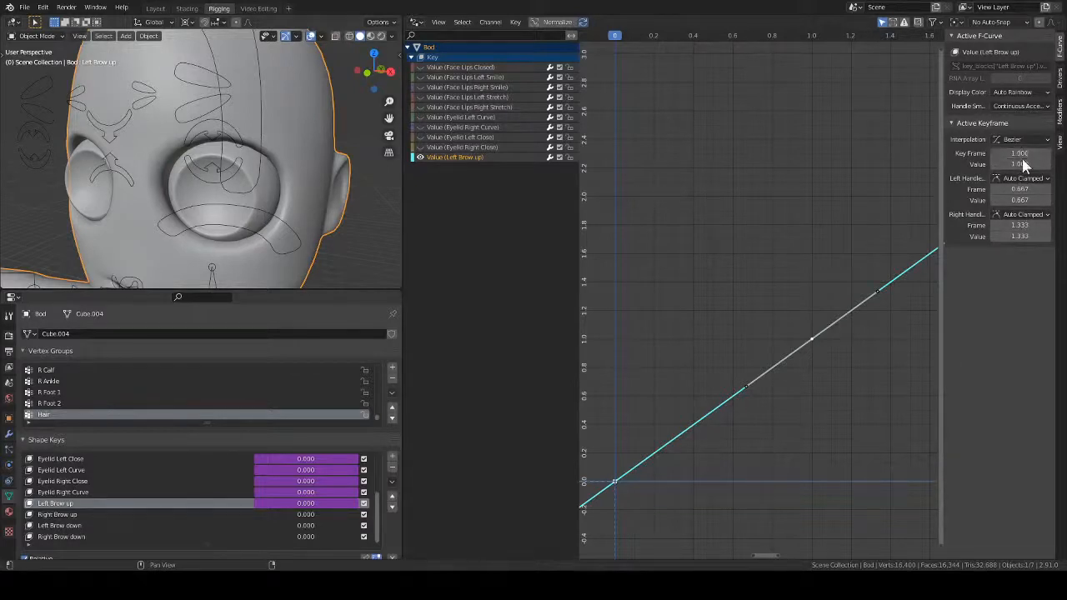
left_click_drag(1020, 153, 1009, 153)
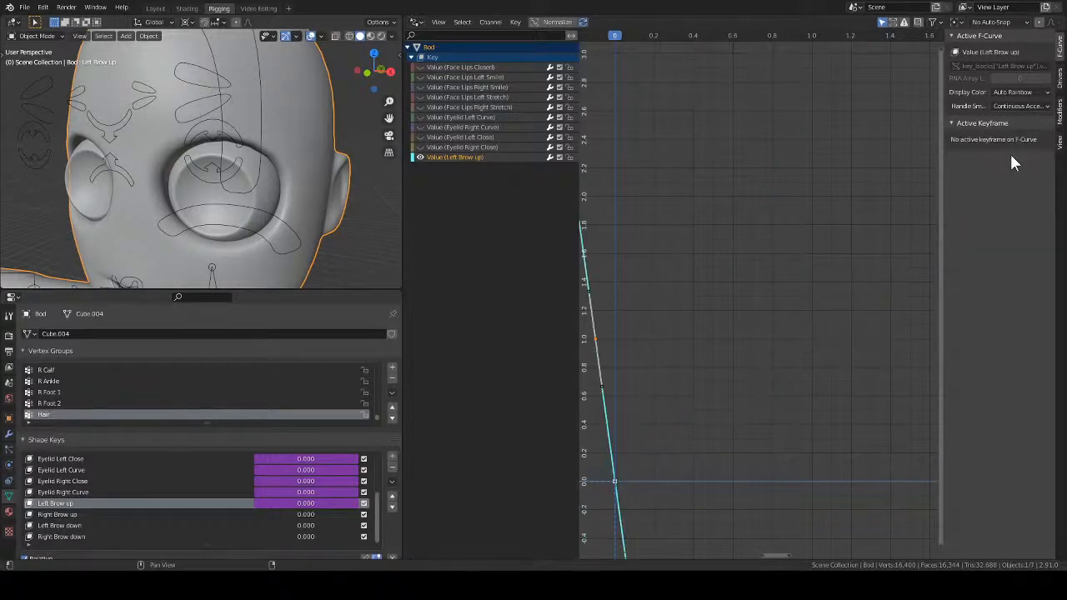
key("ctrl+z")
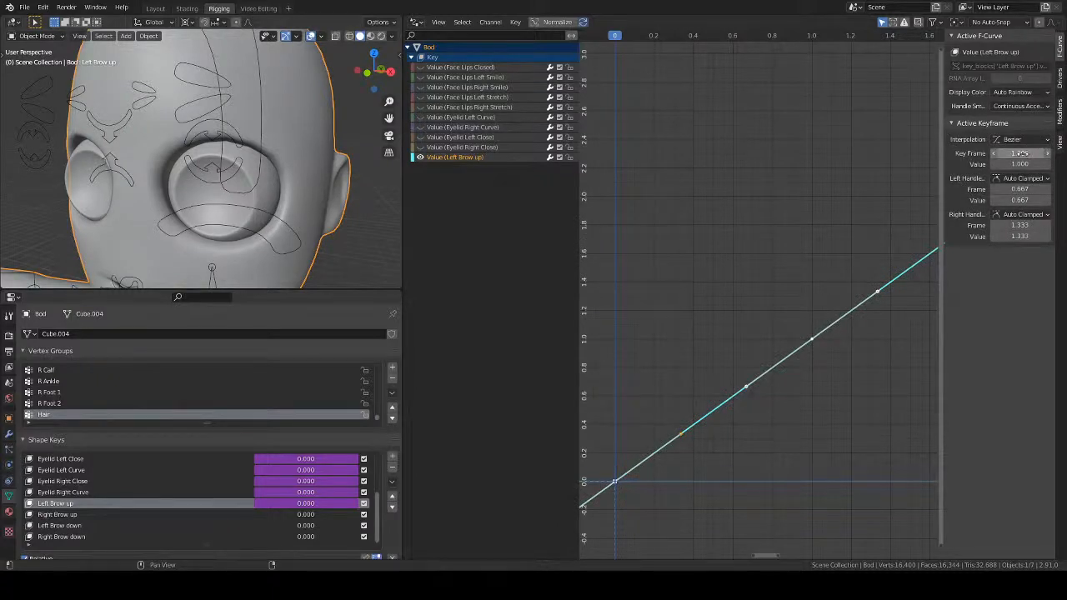
- Set the key frame of the Left Brow up driver curve's end keyframe to 0.125
left_click(1020, 153)
type(".125")
key("Return")
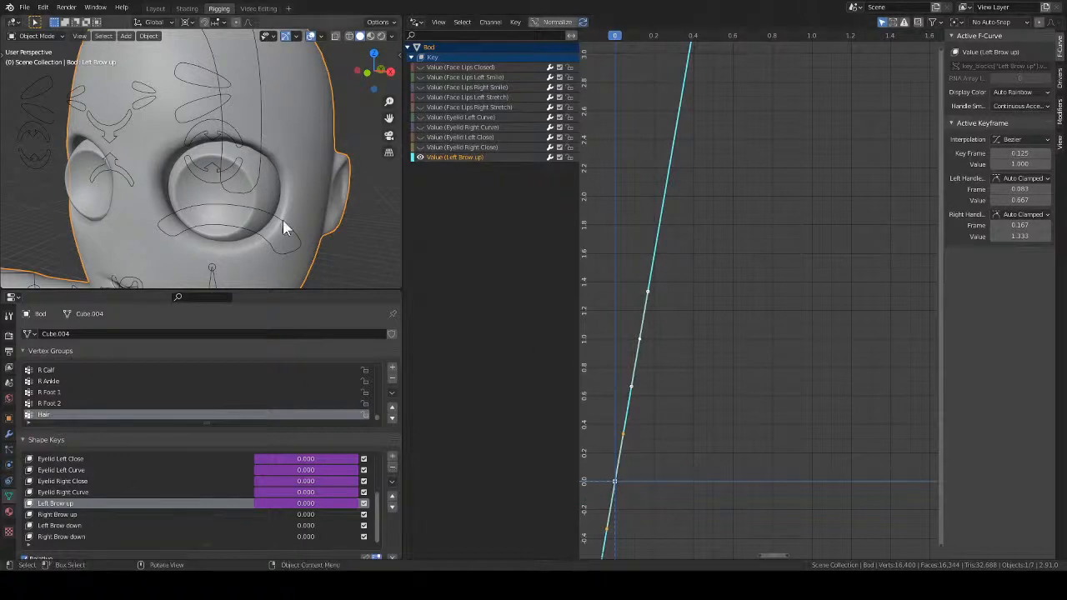
- Select EyeBrow Control and test-move it to check the left brow's response to the driver curve, cancelling the move
left_click(144, 100)
key("g")
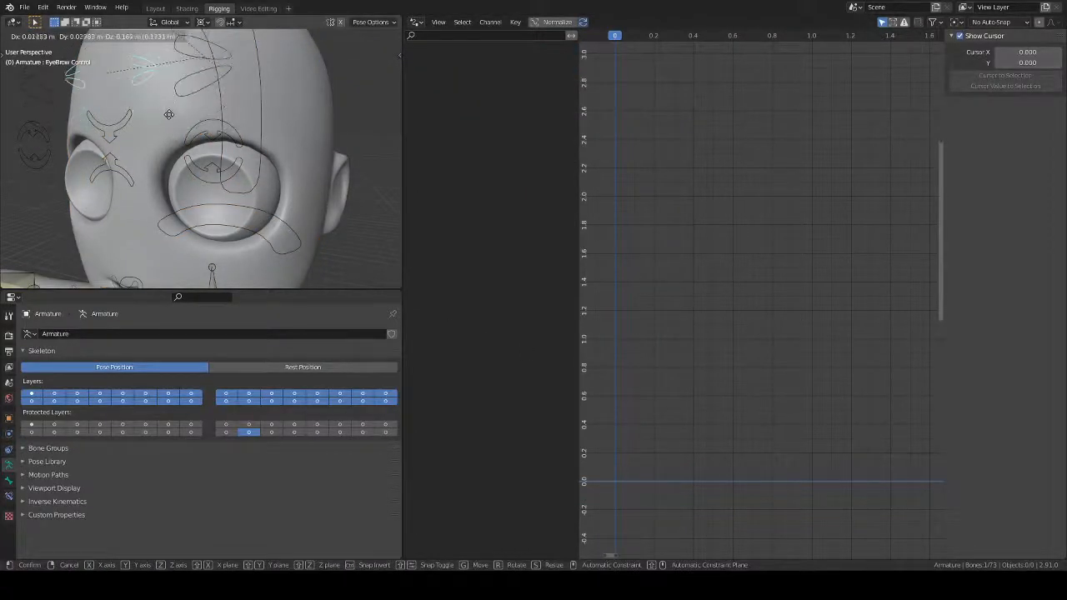
right_click(177, 112)
scroll(291, 183, "down", 6)
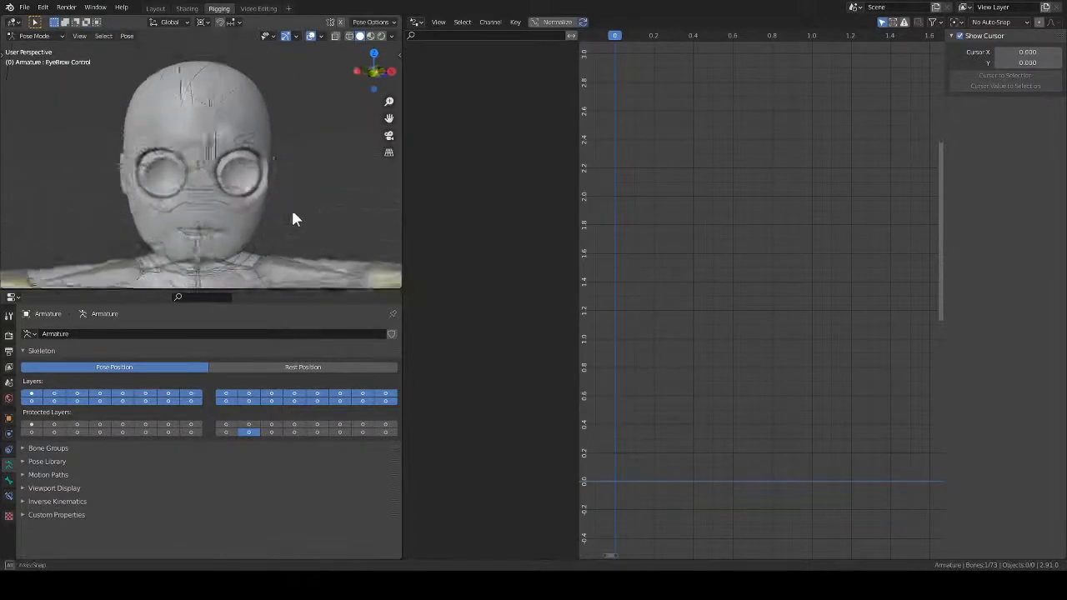
- Test-move the EyeBrow Control bone with viewport overlays hidden, cancel the move, and reselect the Bod mesh with overlays shown
middle_click_drag(295, 219, 324, 217)
left_click(309, 38)
key("g")
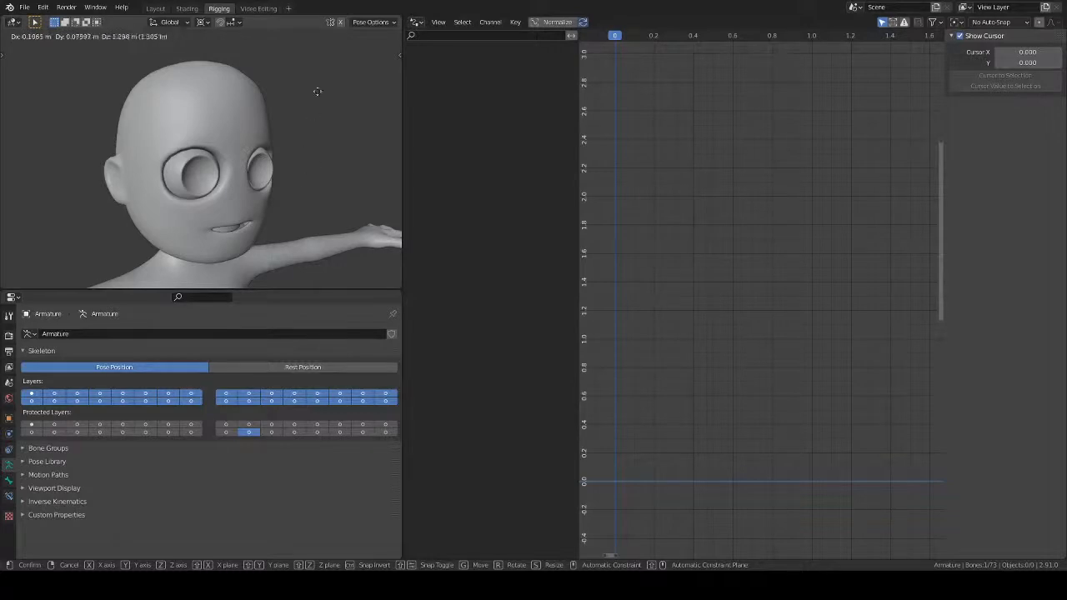
right_click(314, 127)
key("ctrl+Tab")
left_click(239, 174)
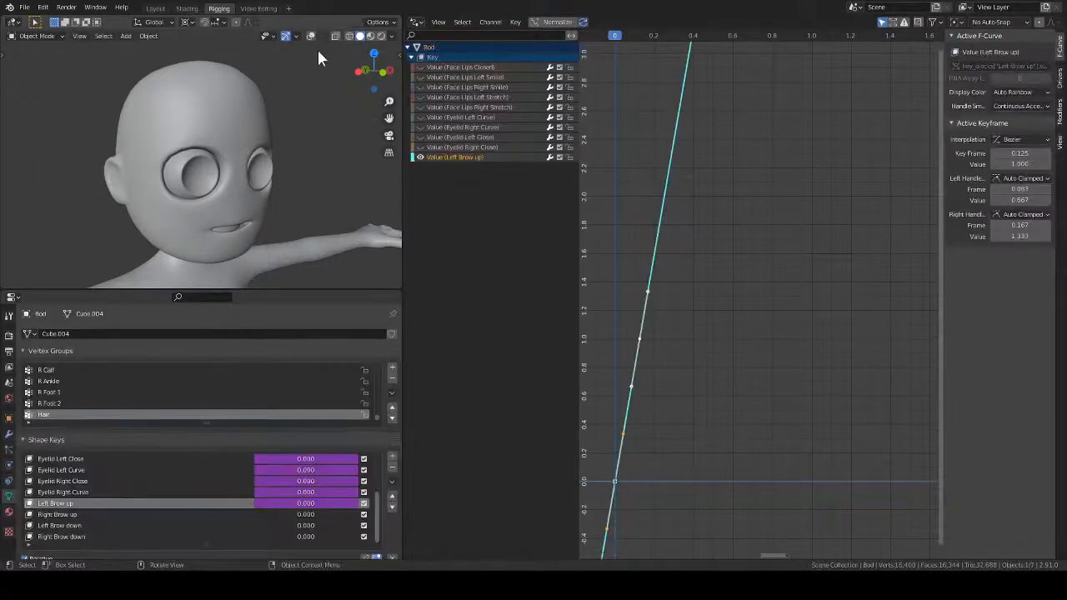
left_click(311, 39)
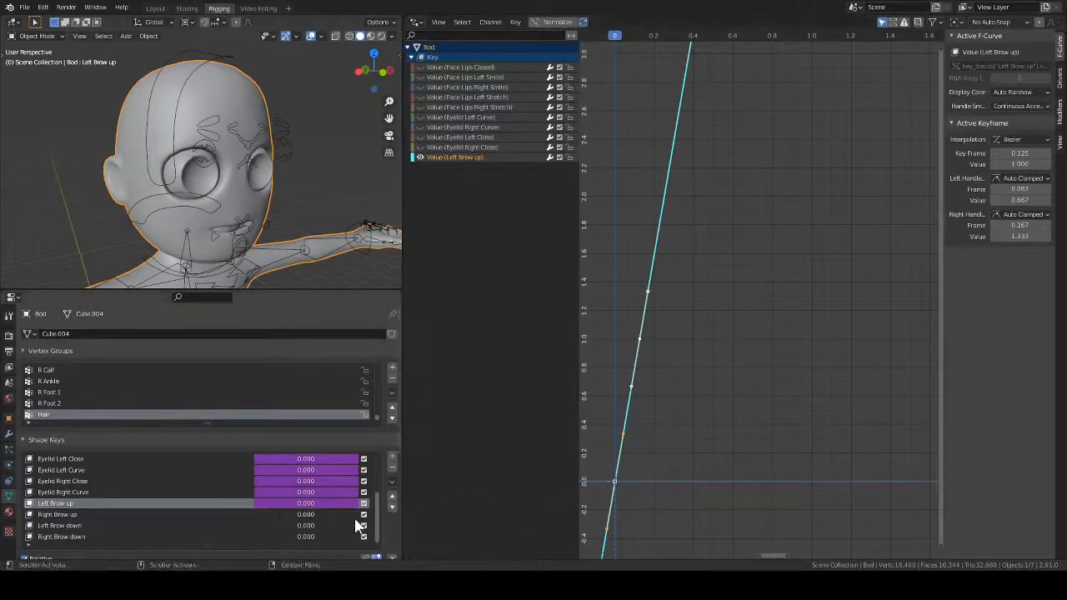
- Try moving the EyeBrow Control bone along its local Y axis in Pose Mode, and return to the Bod mesh in Object Mode
left_click(267, 136)
key("ctrl+Tab")
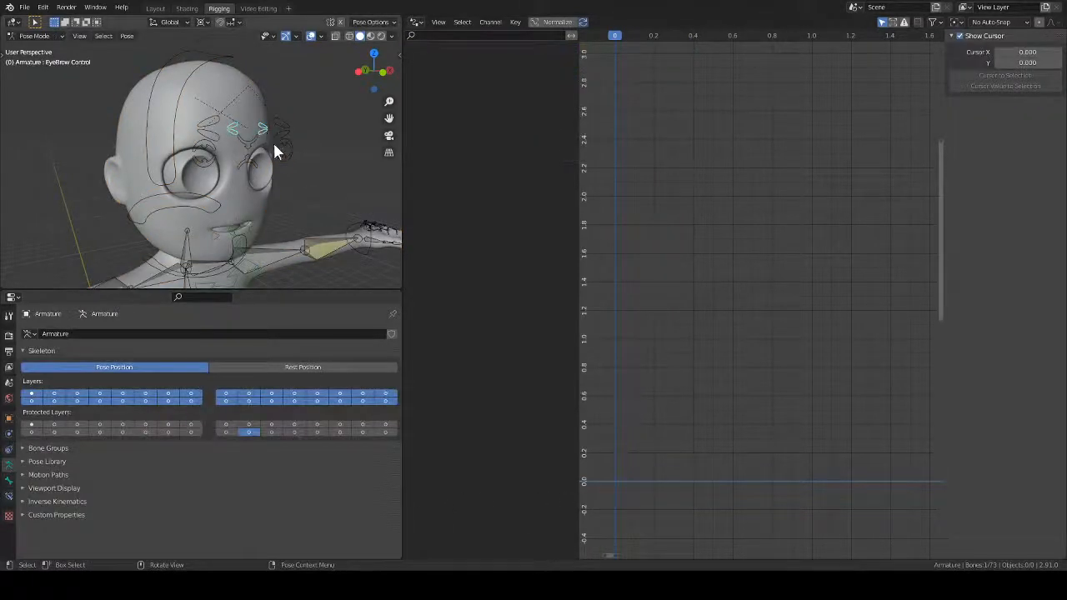
key("ctrl+Tab")
left_click(252, 171)
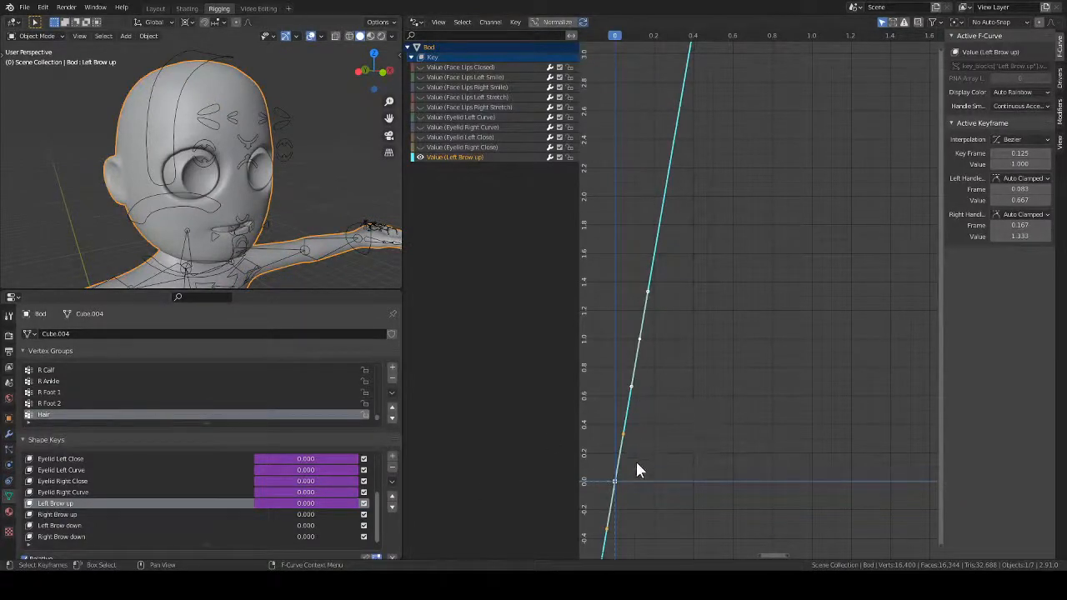
left_click(267, 126)
key("ctrl+Tab")
key("g")
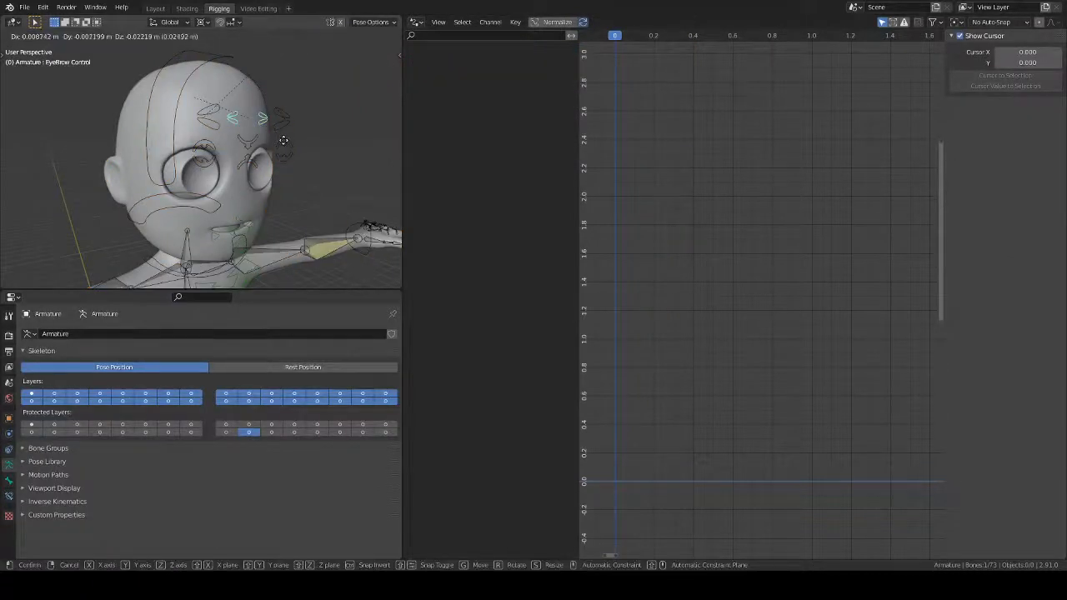
key("y")
key("y")
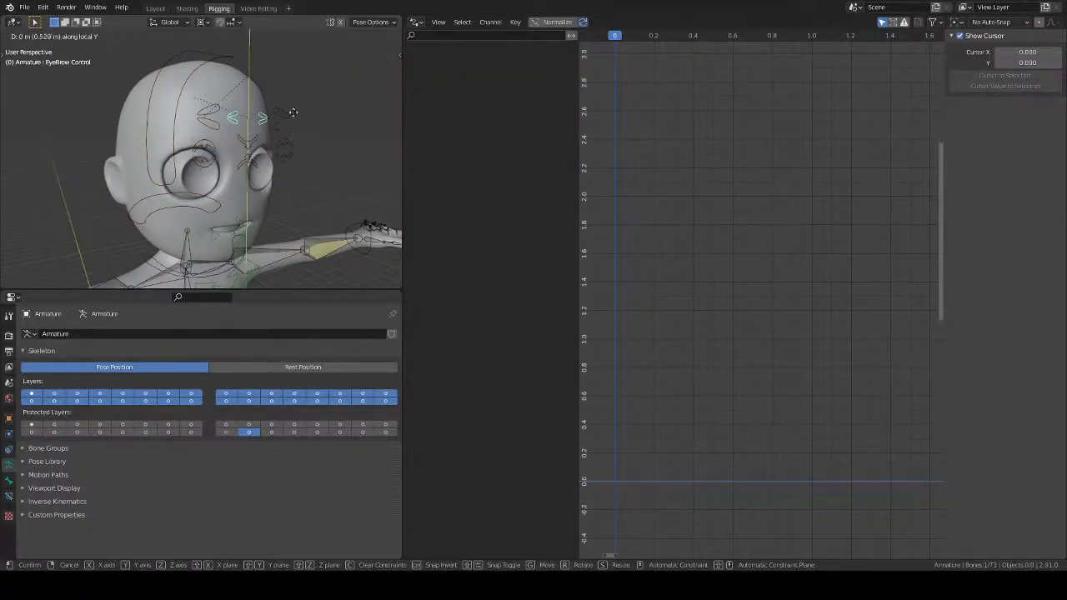
right_click(286, 165)
key("ctrl+Tab")
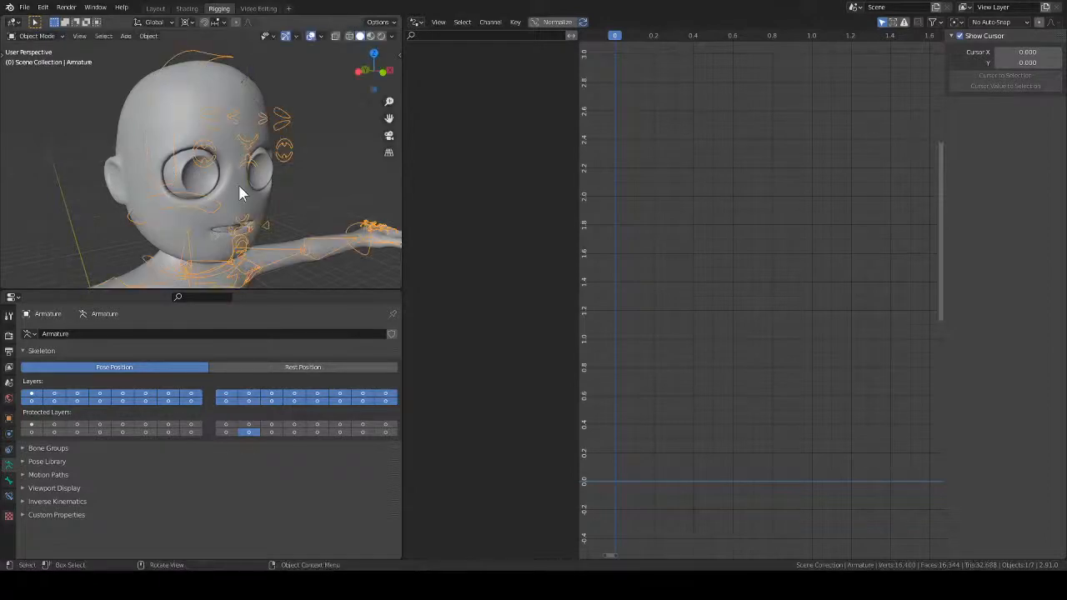
left_click(240, 190)
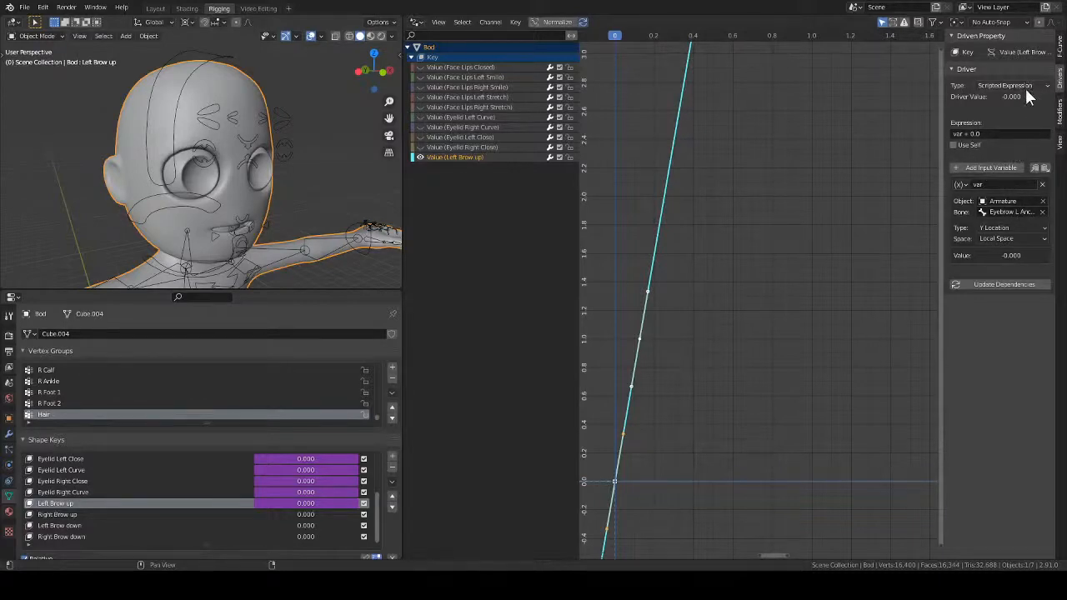
- Rename the Left Brow up driver's input variable to B1, set its expression to B1, and update the dependencies
left_click(1011, 184)
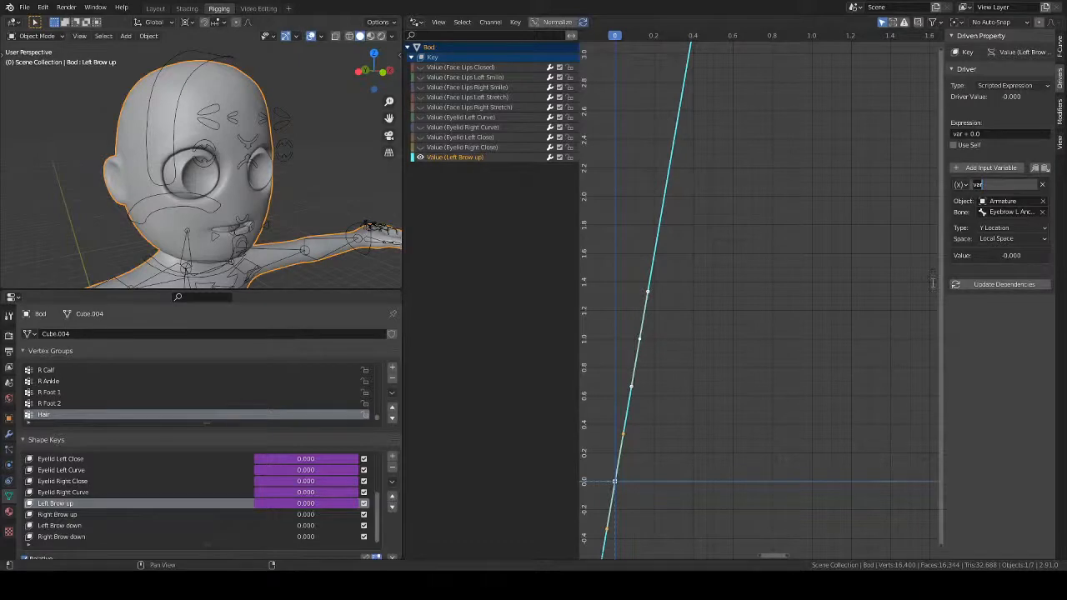
type("B1")
key("Return")
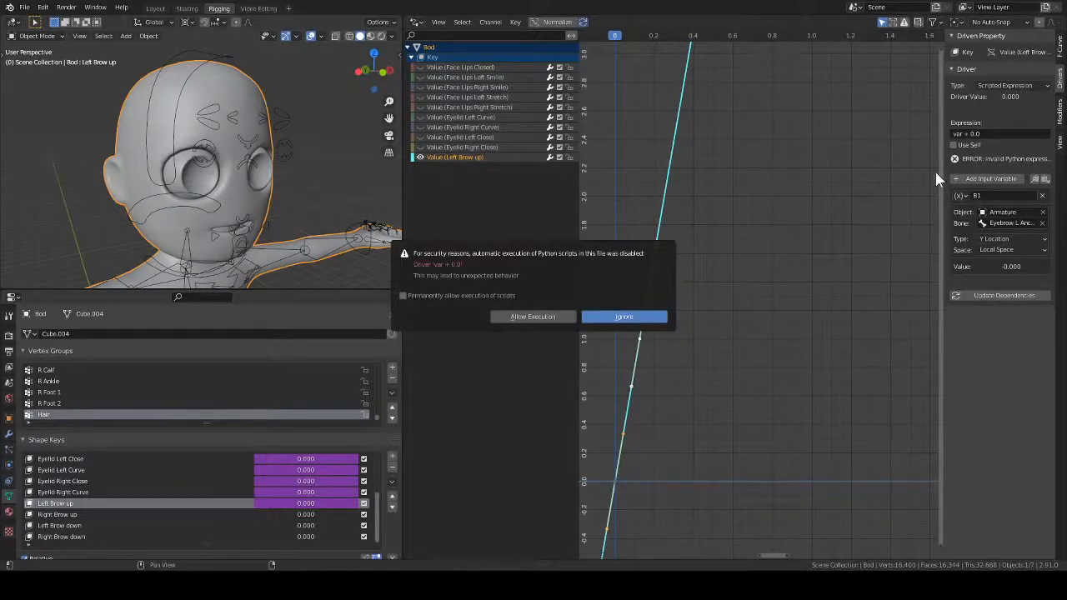
left_click(619, 318)
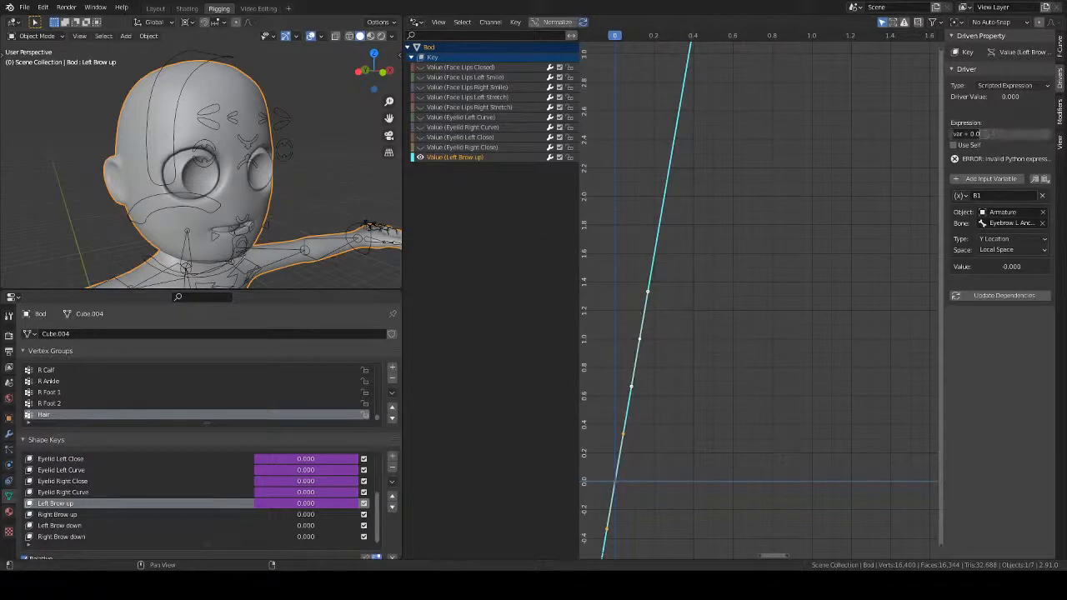
left_click(985, 133)
type("B1")
key("Return")
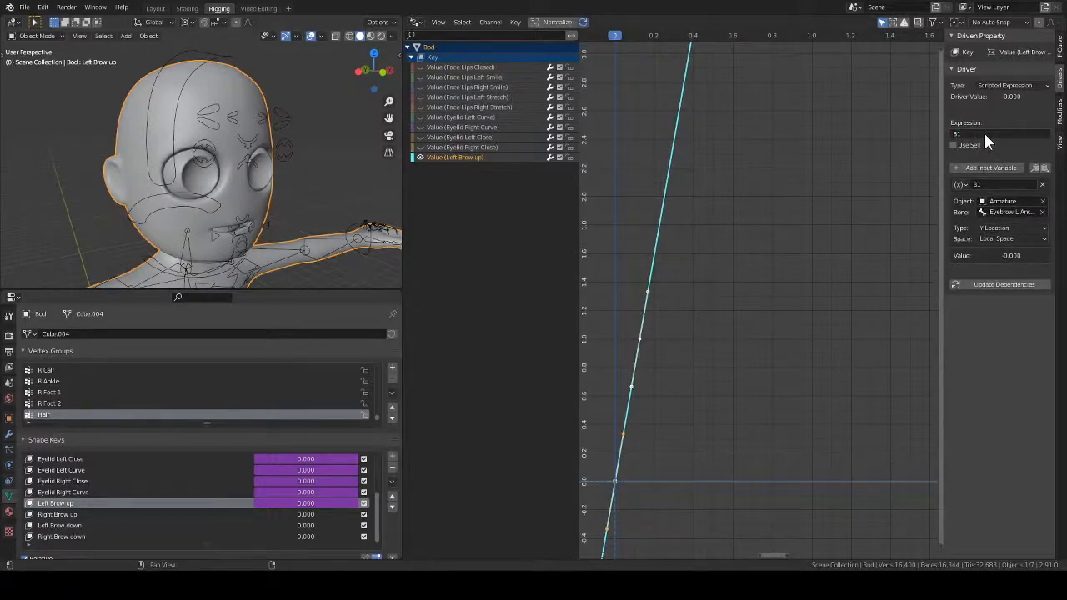
left_click(1004, 284)
- Test the Left Brow up driver by posing the EyeBrow Control bone lower and higher, and reselect the Bod mesh
left_click(264, 116)
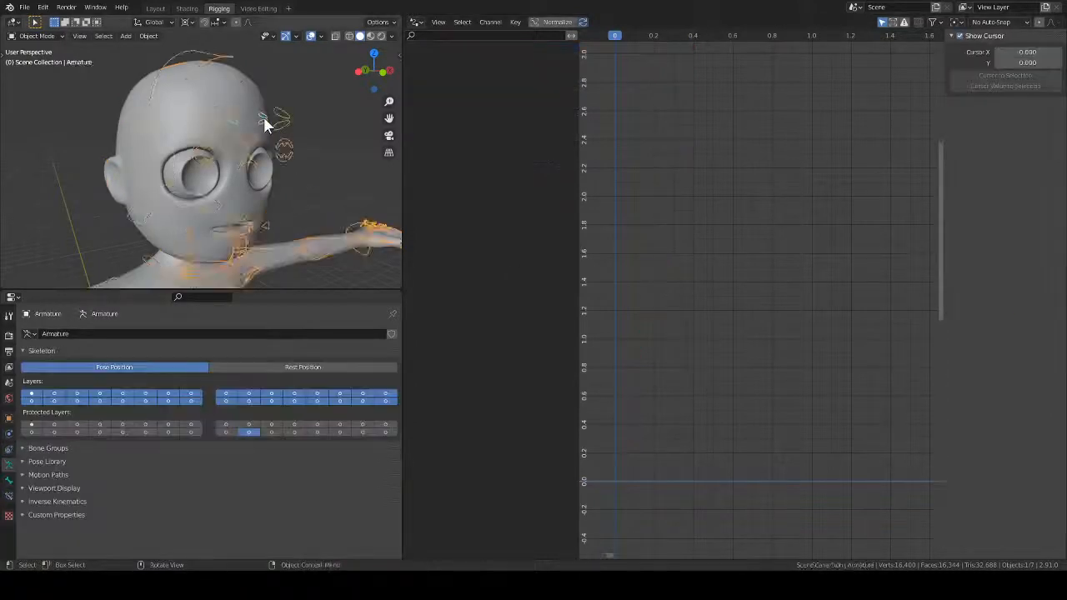
key("ctrl+Tab")
key("g")
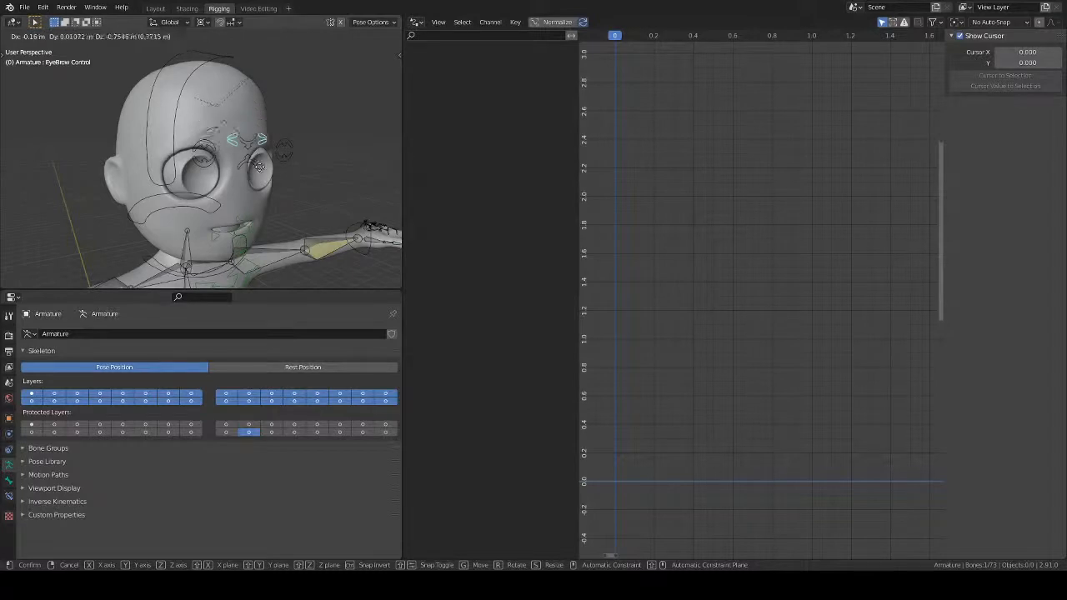
left_click(254, 175)
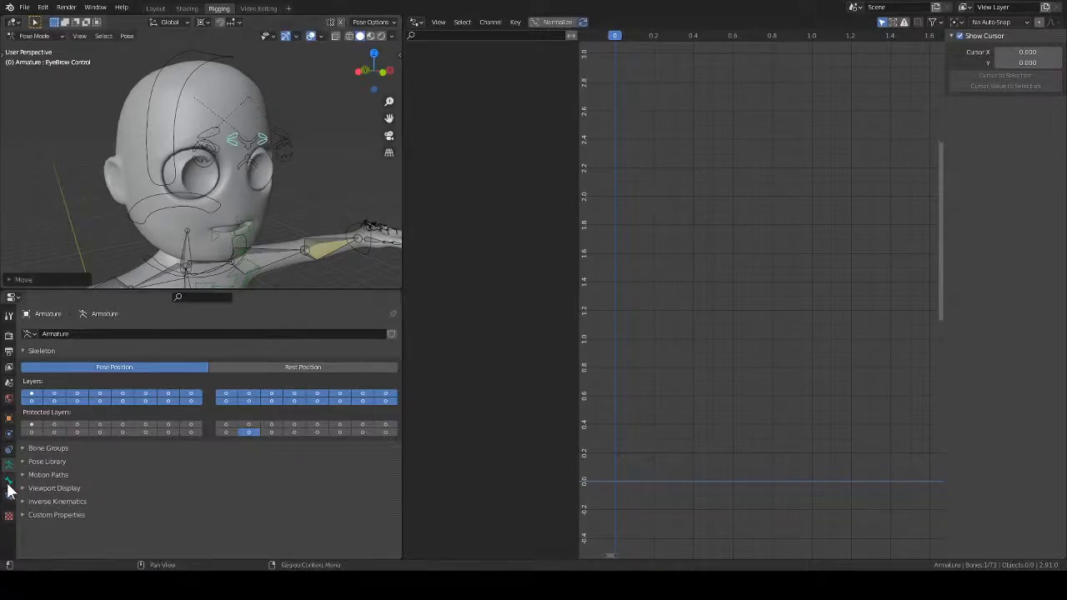
key("ctrl+Tab")
left_click(242, 202)
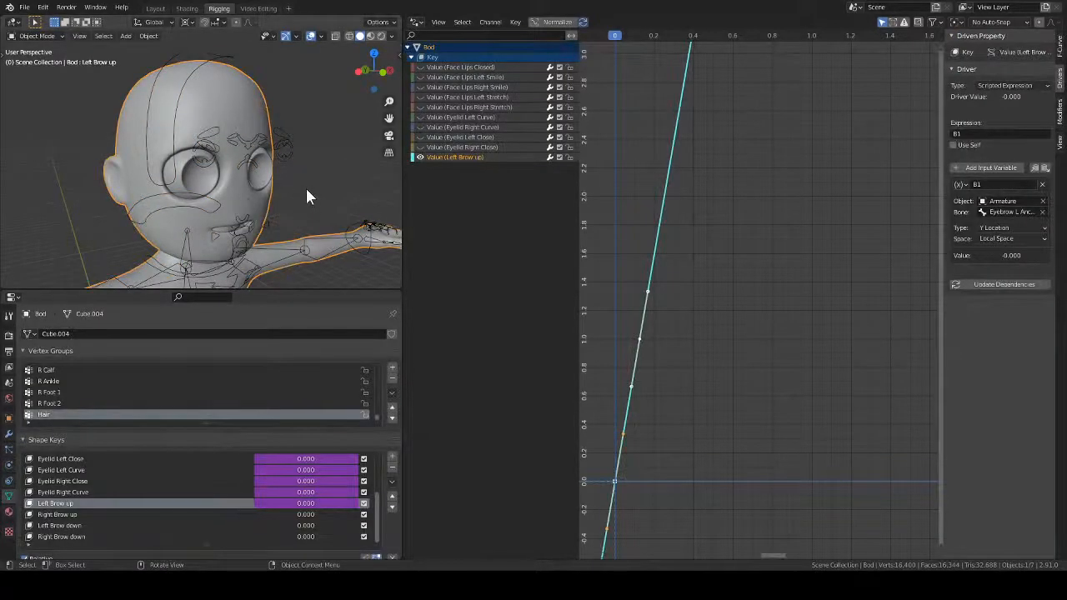
left_click(263, 141)
key("ctrl+Tab")
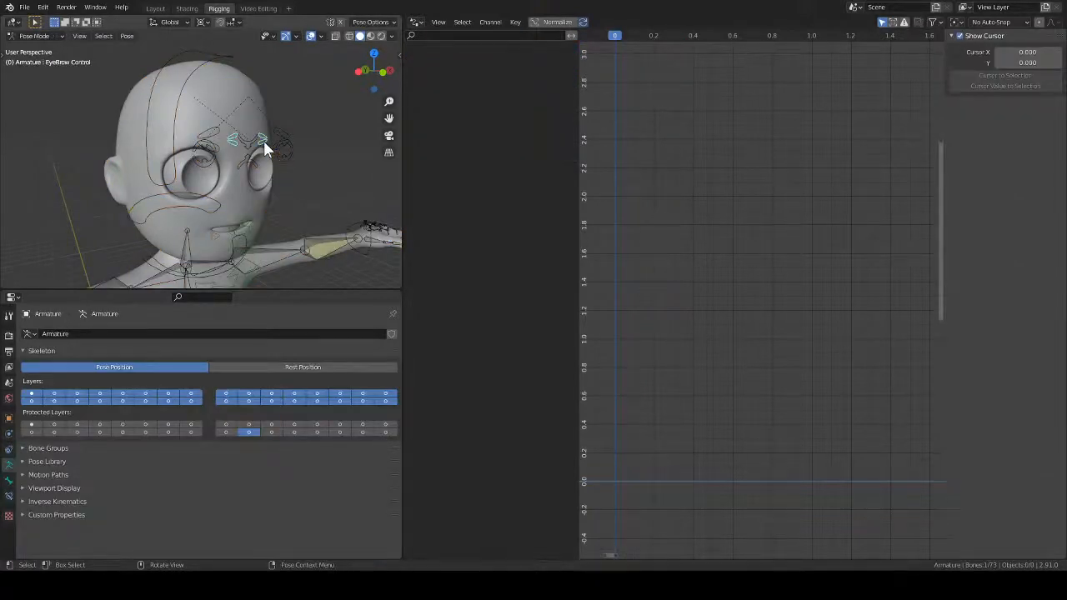
key("ctrl+Tab")
left_click(231, 178)
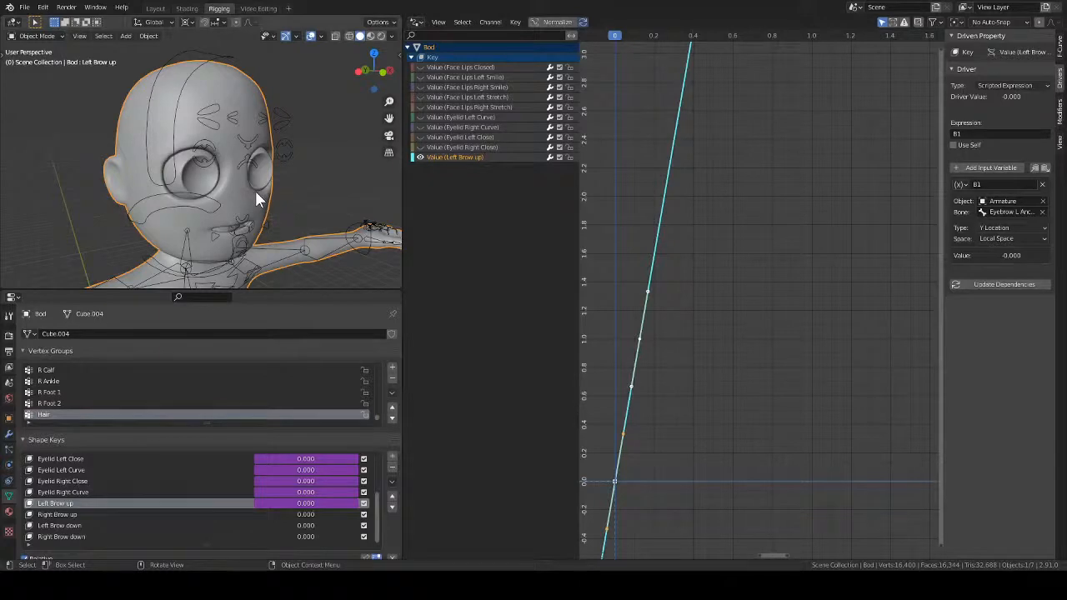
- Set the B1 driver variable to Transform Channel and target the EyeBrow Control bone
left_click(961, 185)
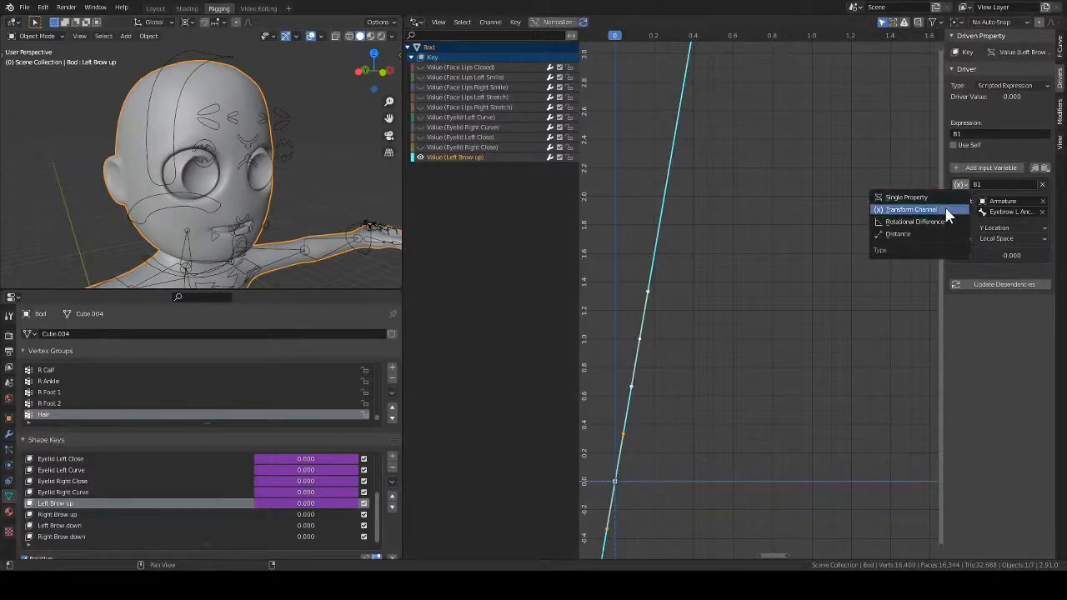
left_click(945, 211)
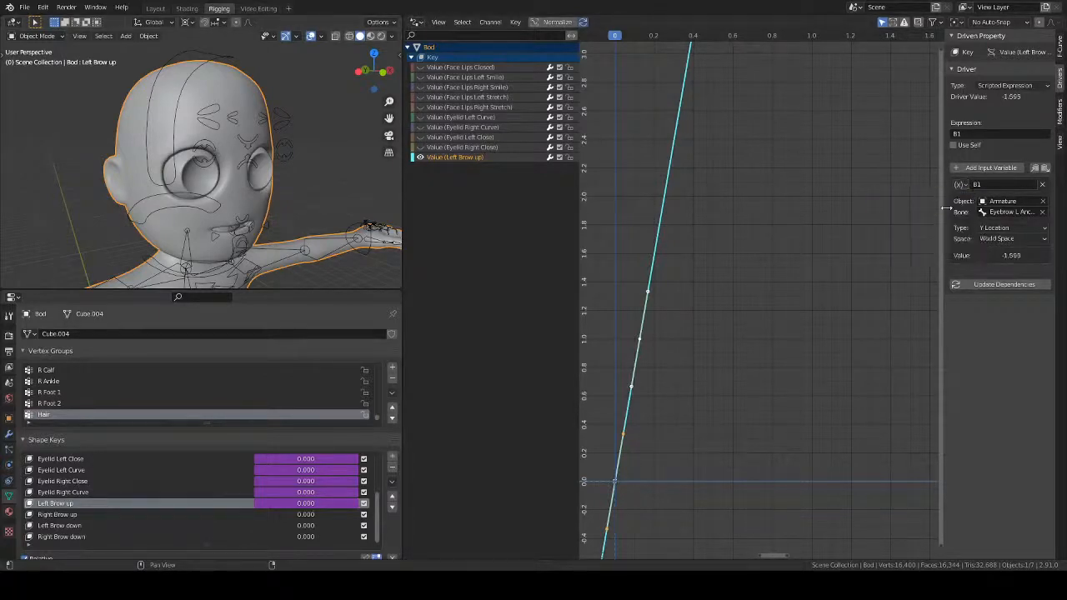
left_click(1019, 212)
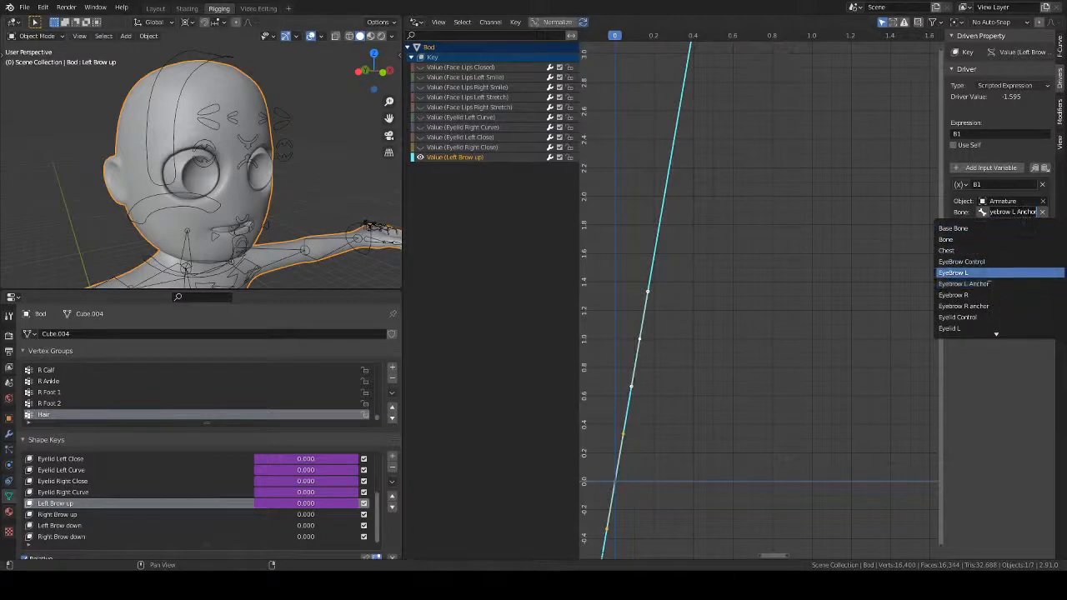
left_click(990, 260)
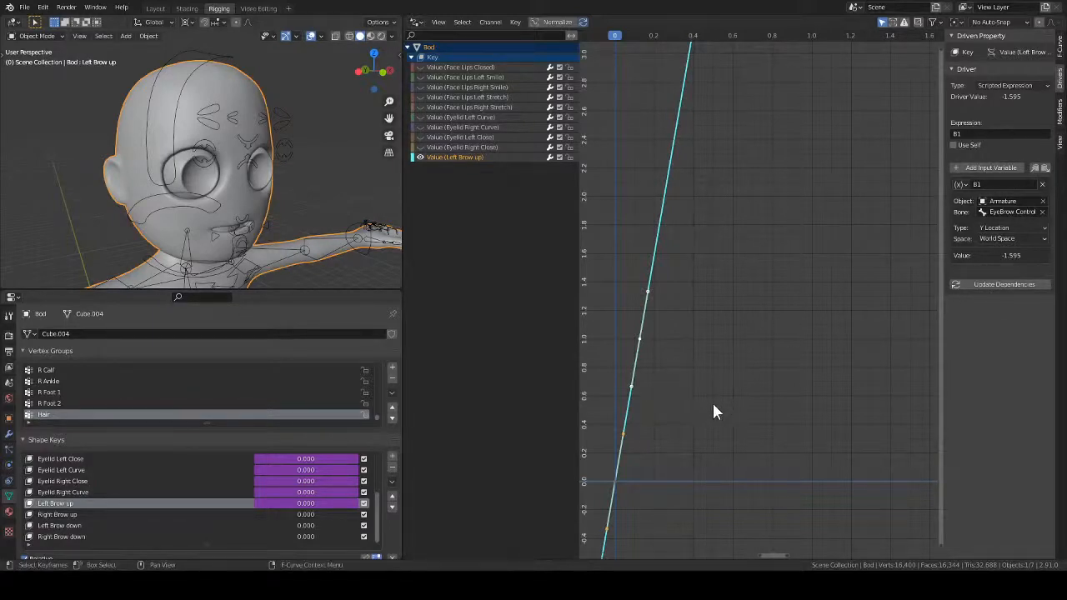
- Set the active keyframe on the Left Brow up driver curve to frame 1
mouse_move(712, 410)
middle_mouse_down("ctrl")
mouse_move(708, 495)
mouse_move(685, 512)
mouse_move(681, 488)
mouse_move(655, 460)
mouse_move(662, 428)
mouse_move(740, 394)
mouse_move(805, 419)
mouse_move(758, 392)
mouse_move(719, 442)
mouse_move(774, 420)
mouse_move(789, 326)
middle_mouse_up("ctrl")
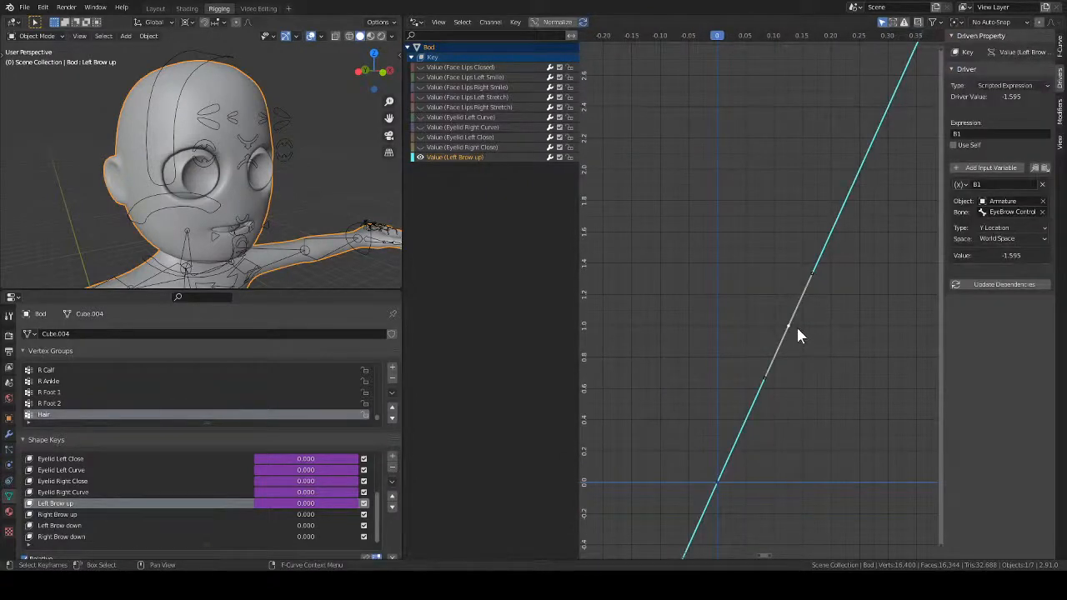
middle_click_drag(817, 340, 843, 395, "ctrl")
left_click(1059, 49)
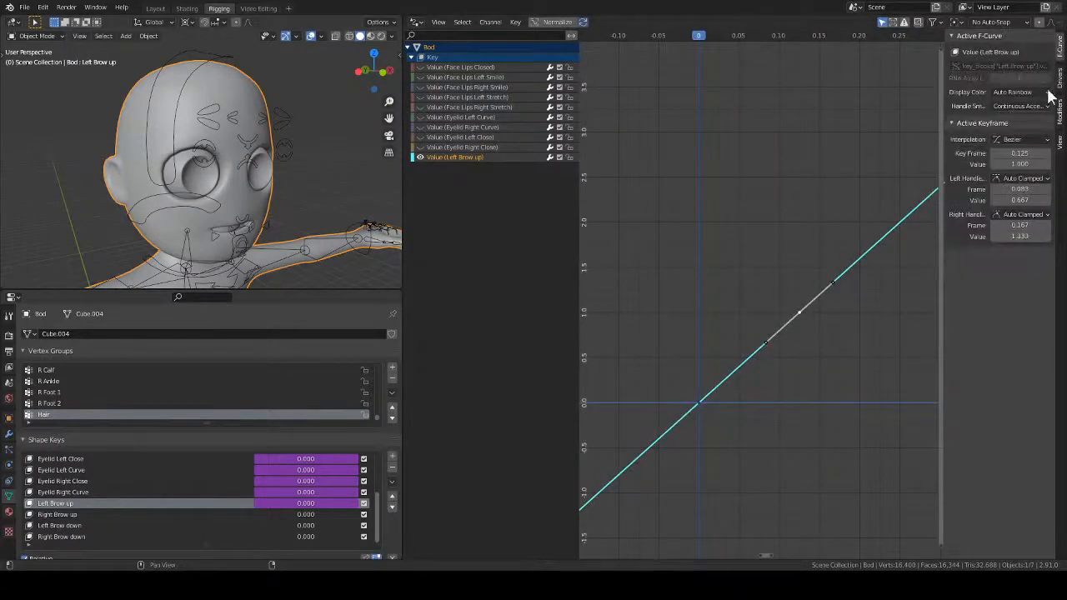
left_click(1021, 153)
type("1")
key("Return")
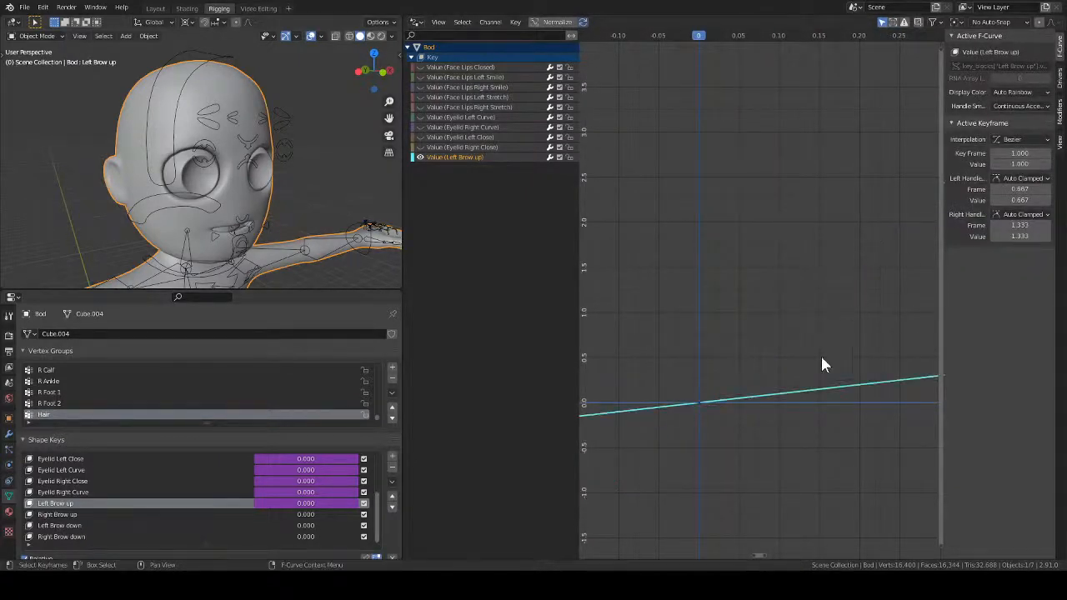
- Set the value of the Left Brow up curve's active keyframe to 0.125
middle_click_drag(820, 405, 752, 369, "ctrl")
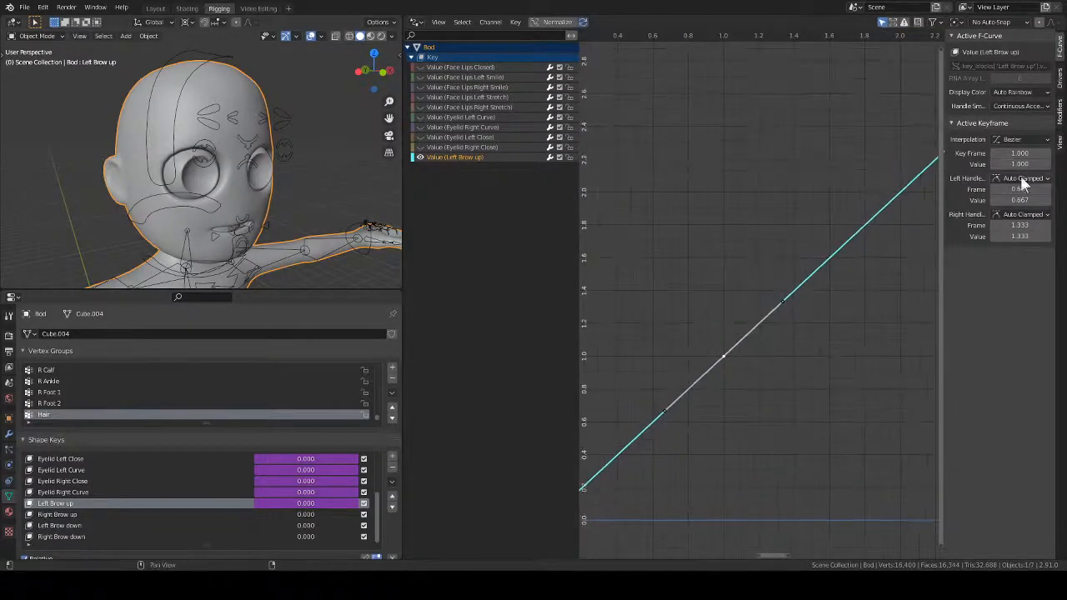
left_click(1020, 165)
type("125")
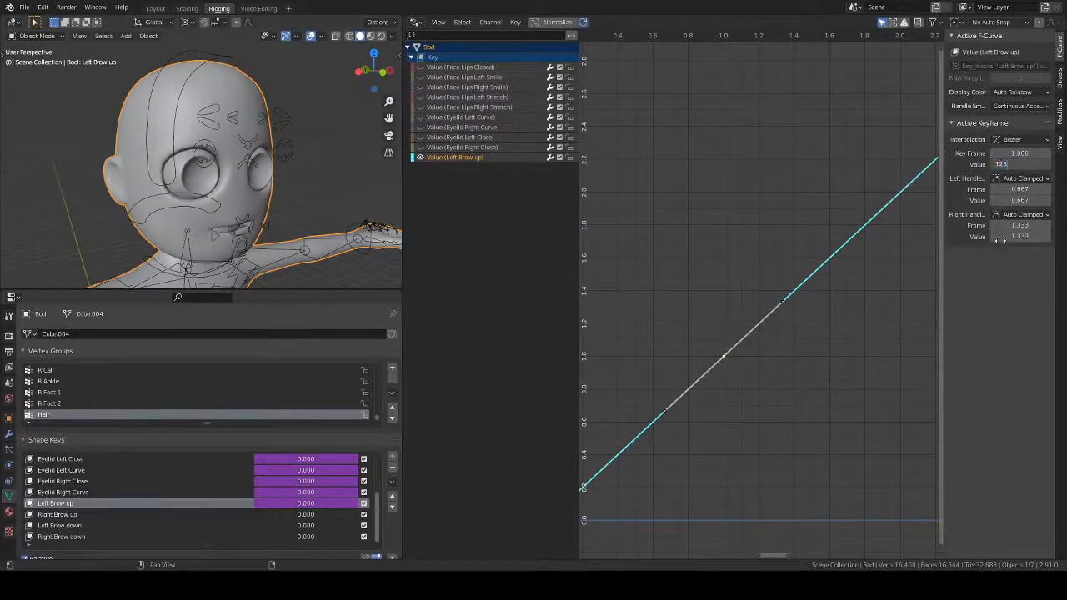
key("Return")
middle_click_drag(781, 374, 747, 372, "ctrl")
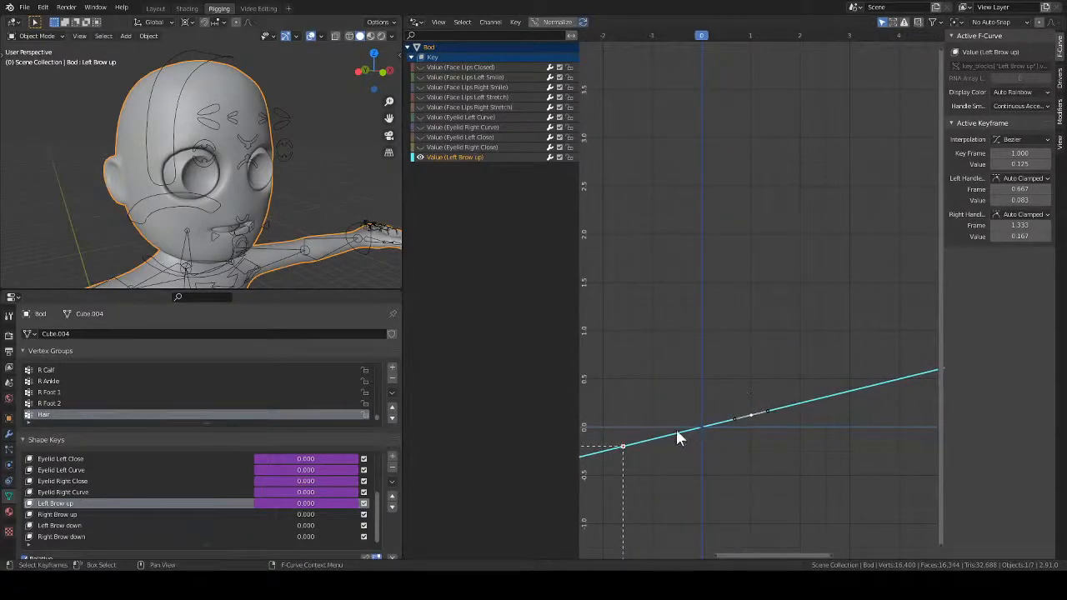
- Test the adjusted Left Brow up driver by moving the EyeBrow Control bone up and down in Pose Mode, and return to Object Mode
left_click(265, 122)
key("ctrl+Tab")
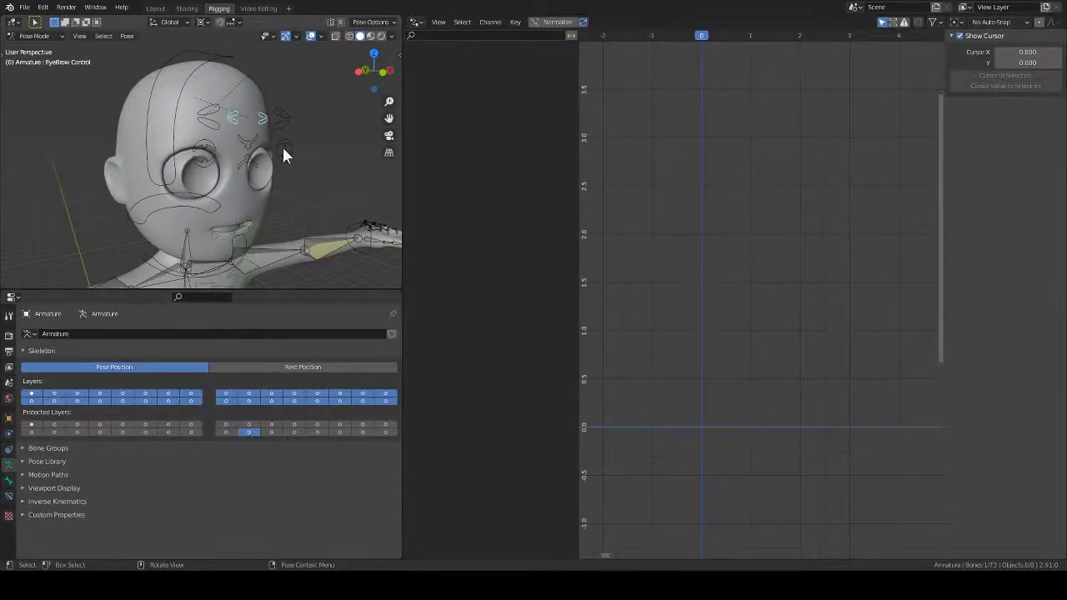
key("g")
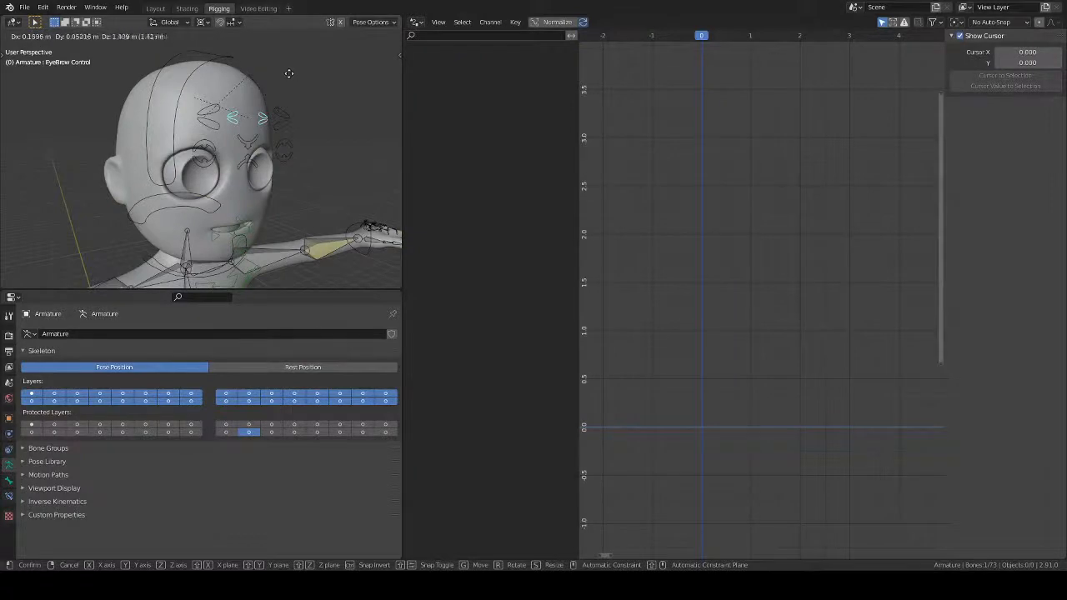
left_click(292, 103)
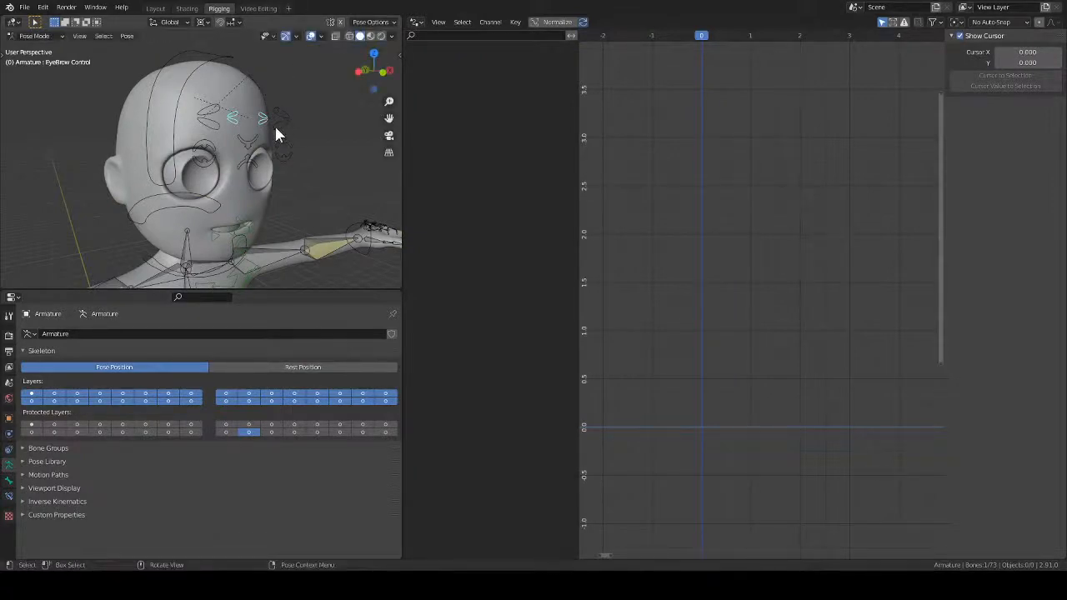
key("g")
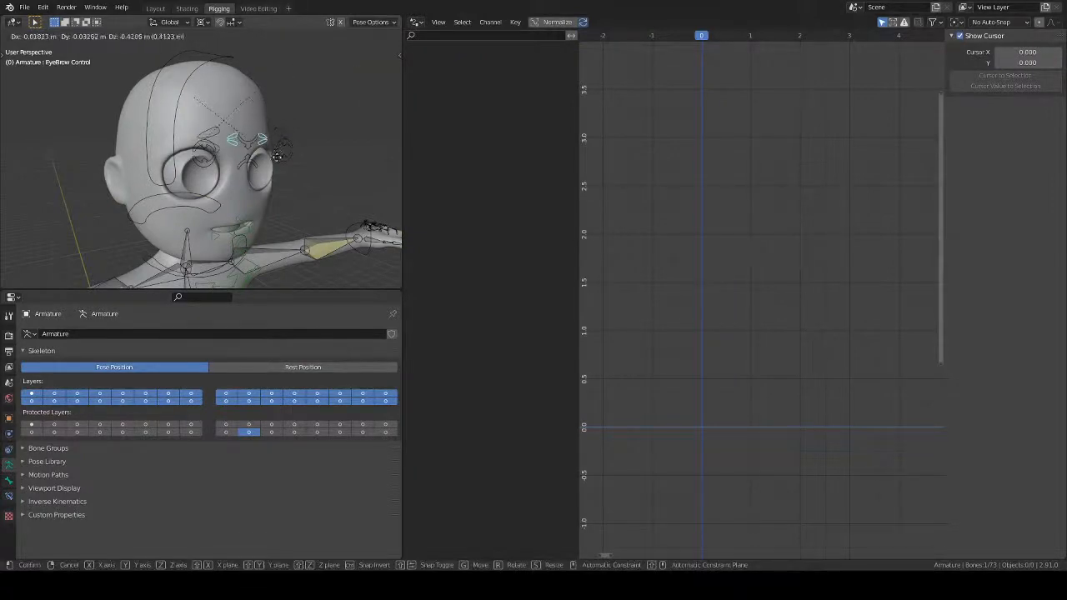
left_click(281, 143)
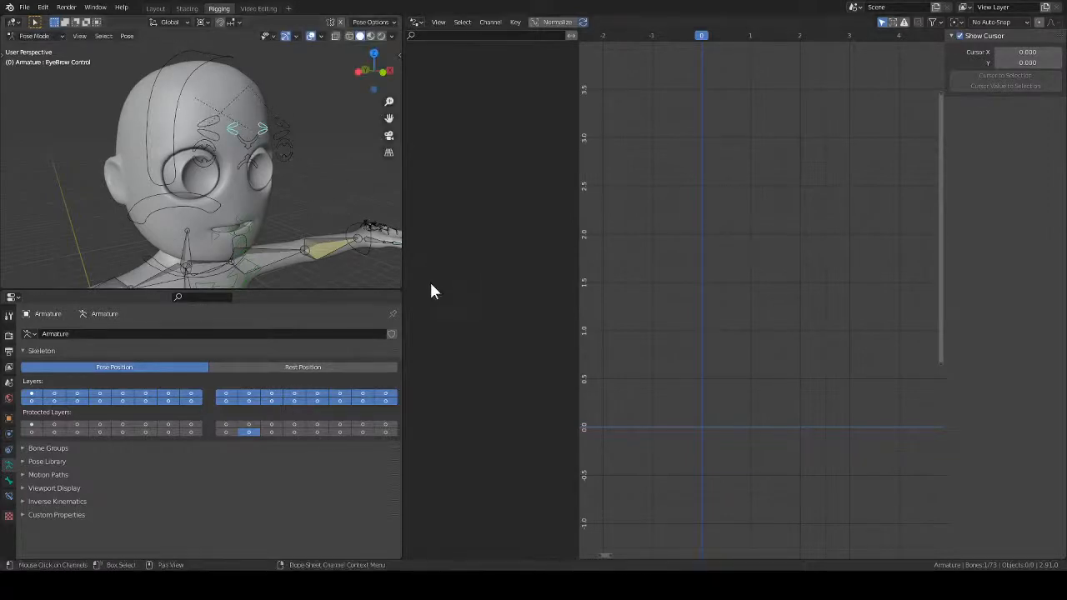
key("ctrl+Tab")
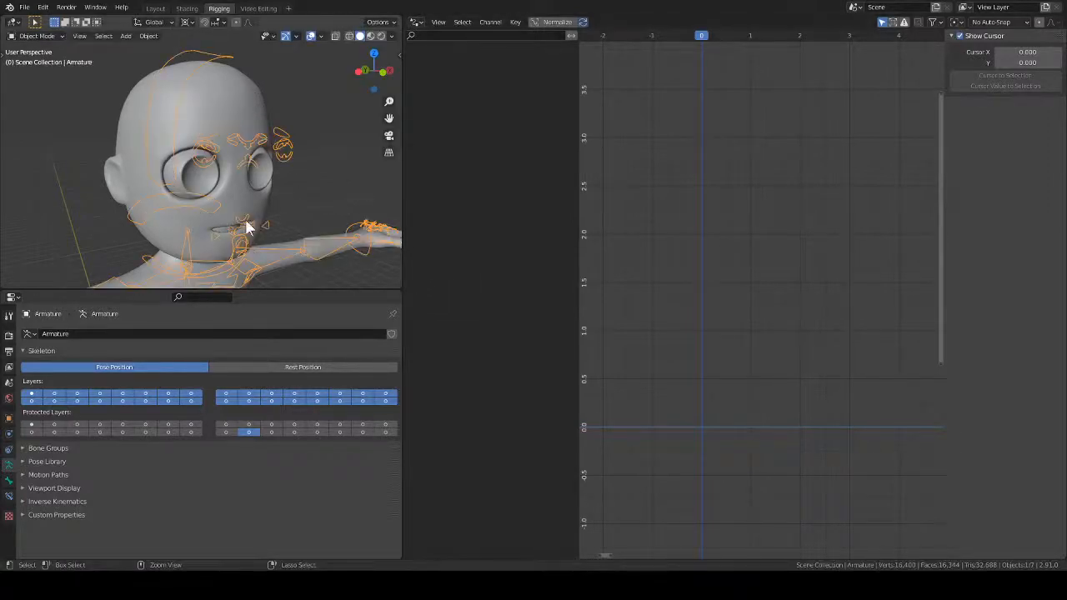
- Raise the armature's EyeBrow Control bone in Pose Mode, return to Object Mode and reselect the body mesh to check its driver
left_click(253, 225)
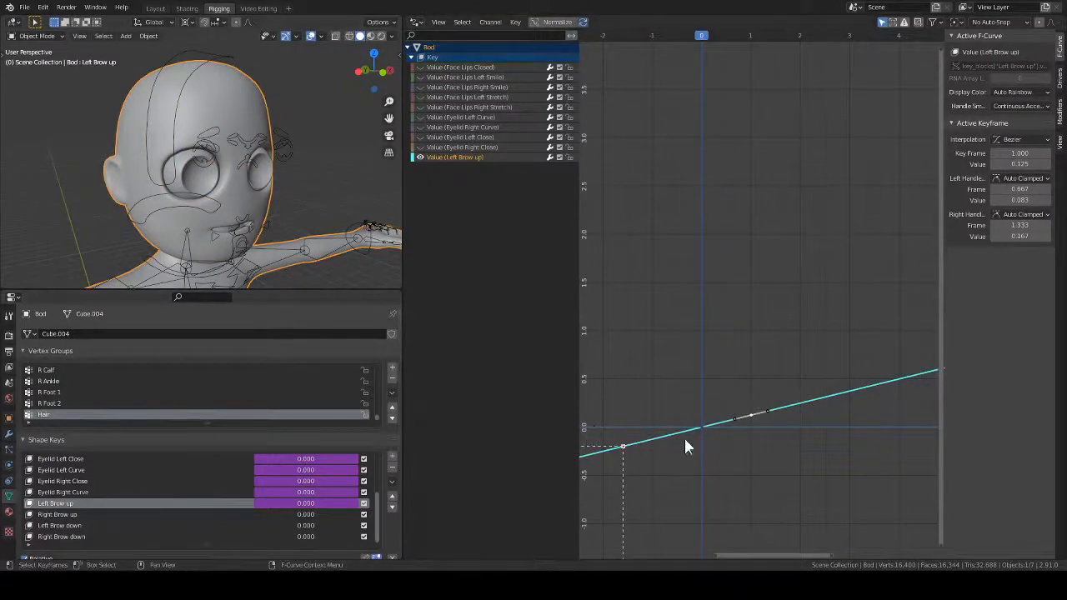
left_click(263, 146)
key("ctrl+Tab")
key("ctrl+Tab")
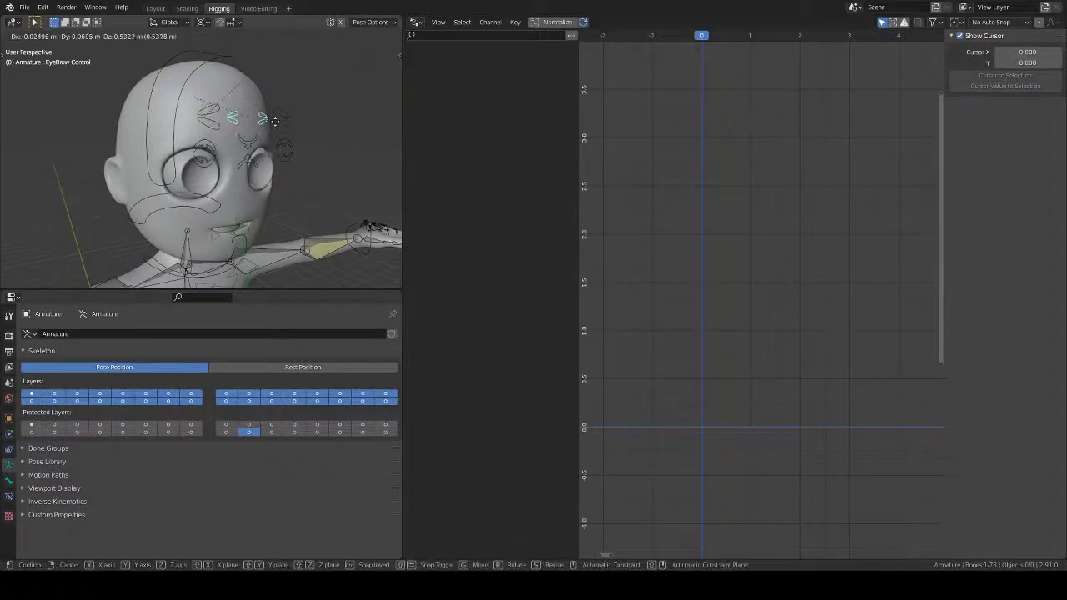
left_click(228, 145)
left_click(228, 144)
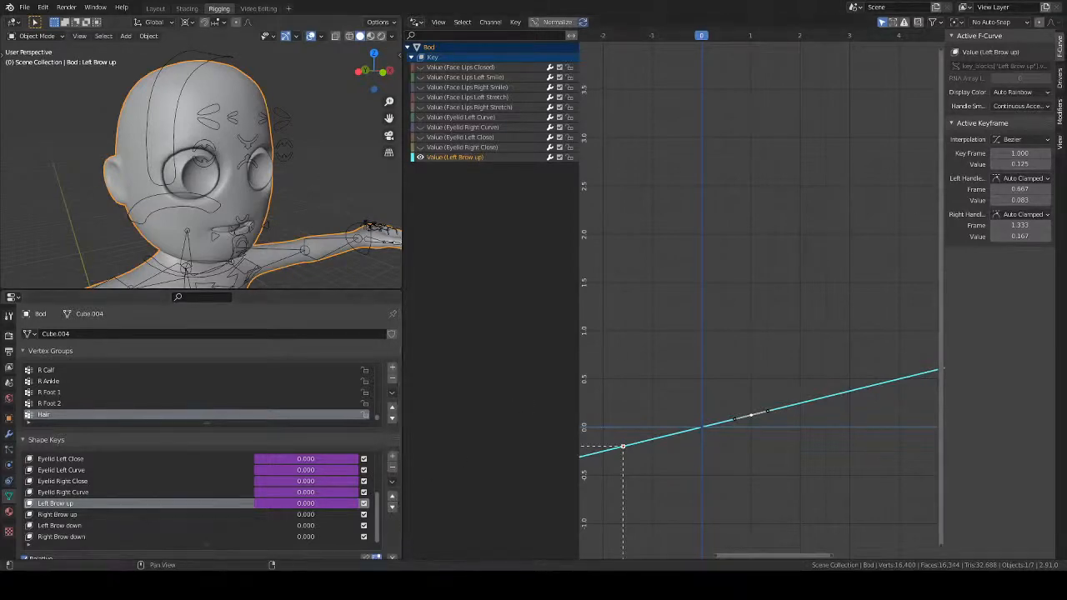
- Set the B1 driver variable to read Y Location in Local Space
left_click(1061, 83)
left_click(1016, 228)
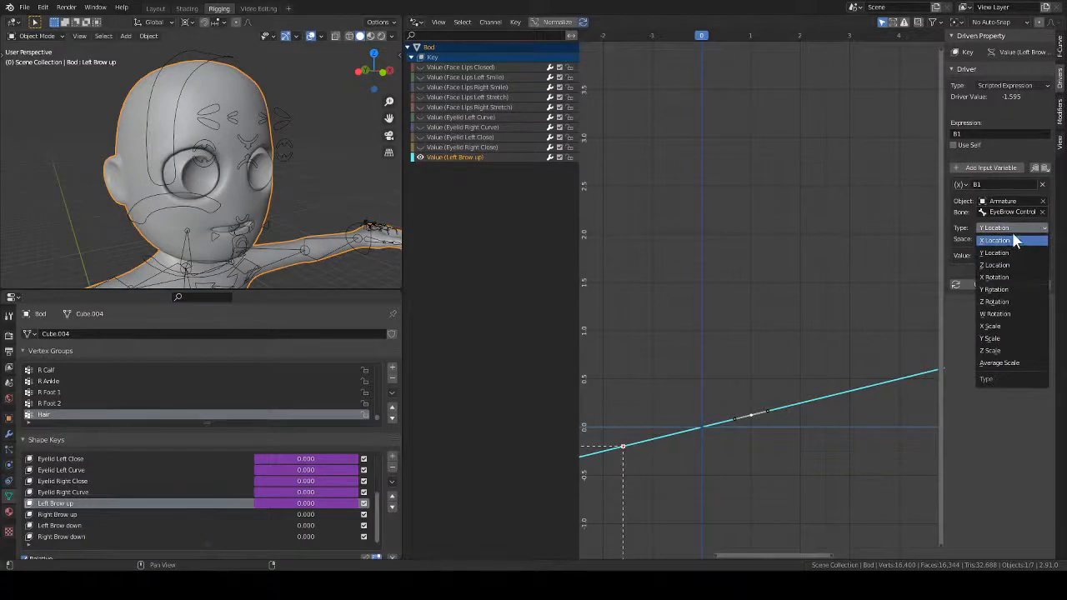
key("Escape")
left_click(1008, 240)
left_click(1012, 274)
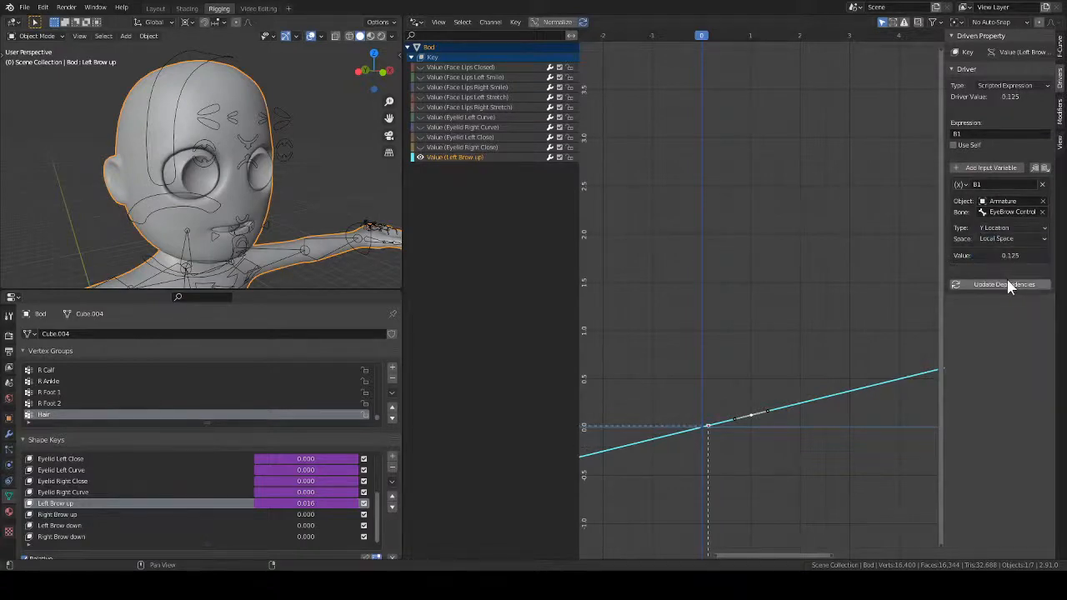
- Reset the EyeBrow Control bone to its rest position in Pose Mode and reselect the body mesh in Object Mode
left_click(260, 121)
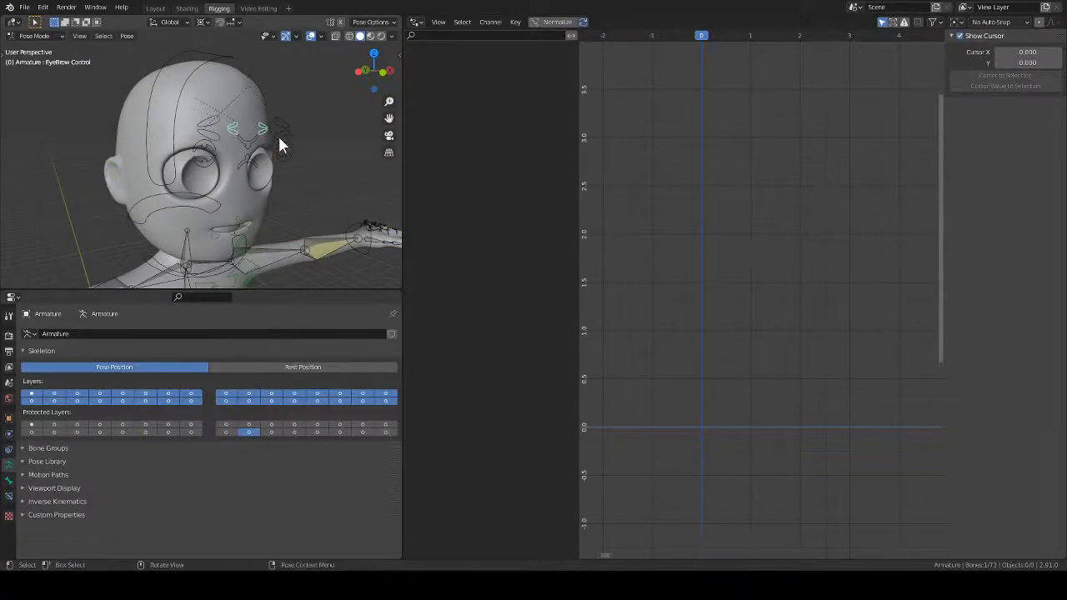
key("ctrl+Tab")
left_click(241, 203)
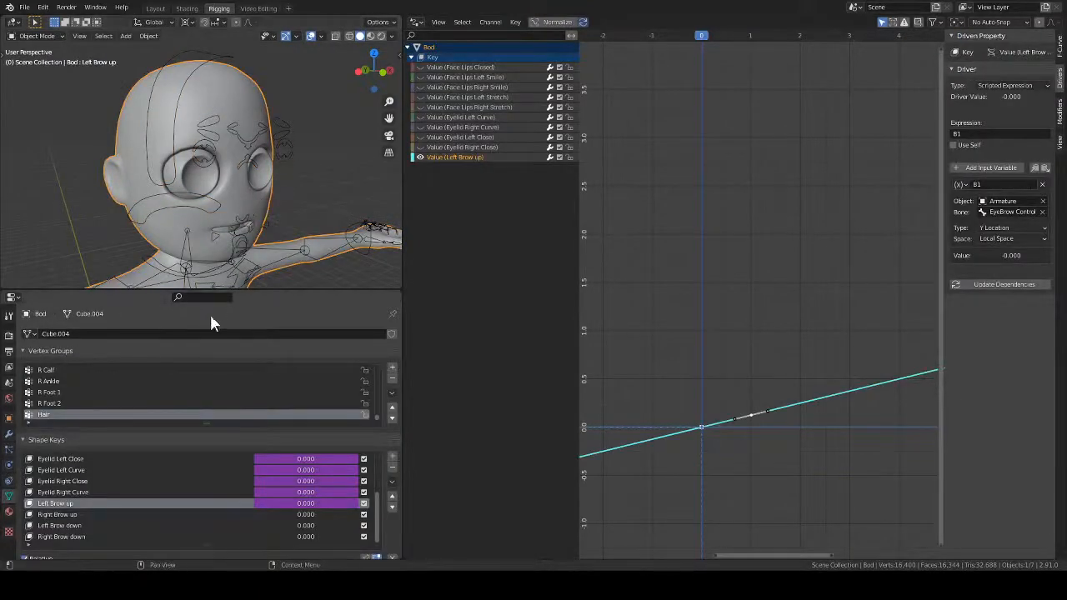
- Set the Left Brow up curve's active keyframe to frame 0.125 with a value of 1
middle_click_drag(774, 438, 793, 295, "ctrl")
middle_click_drag(793, 296, 805, 322, "ctrl")
left_click(1060, 46)
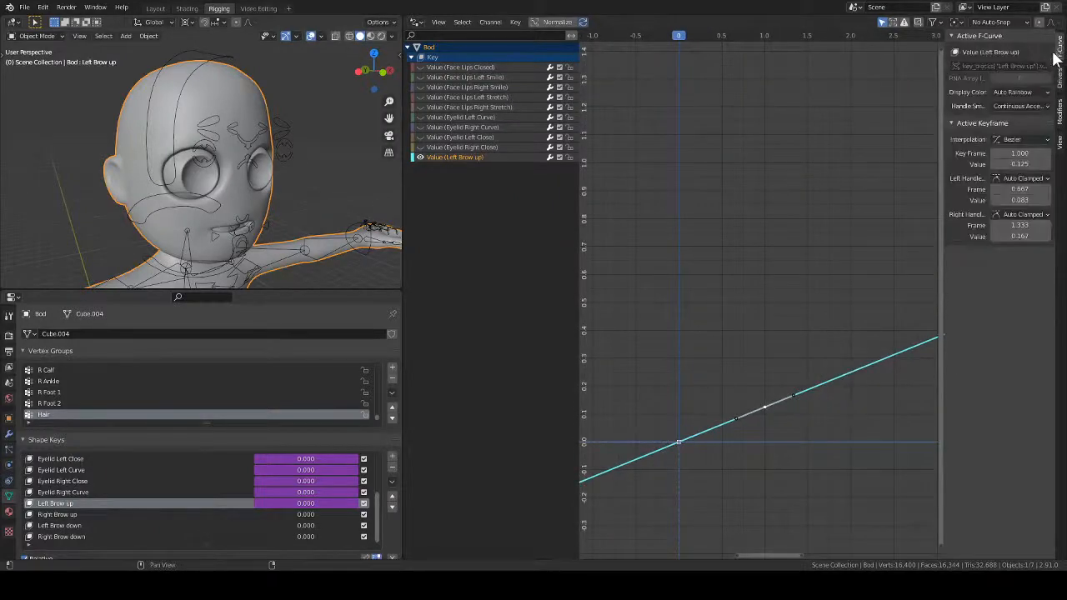
left_click(1024, 152)
key("BackSpace")
key("Return")
left_click(1027, 165)
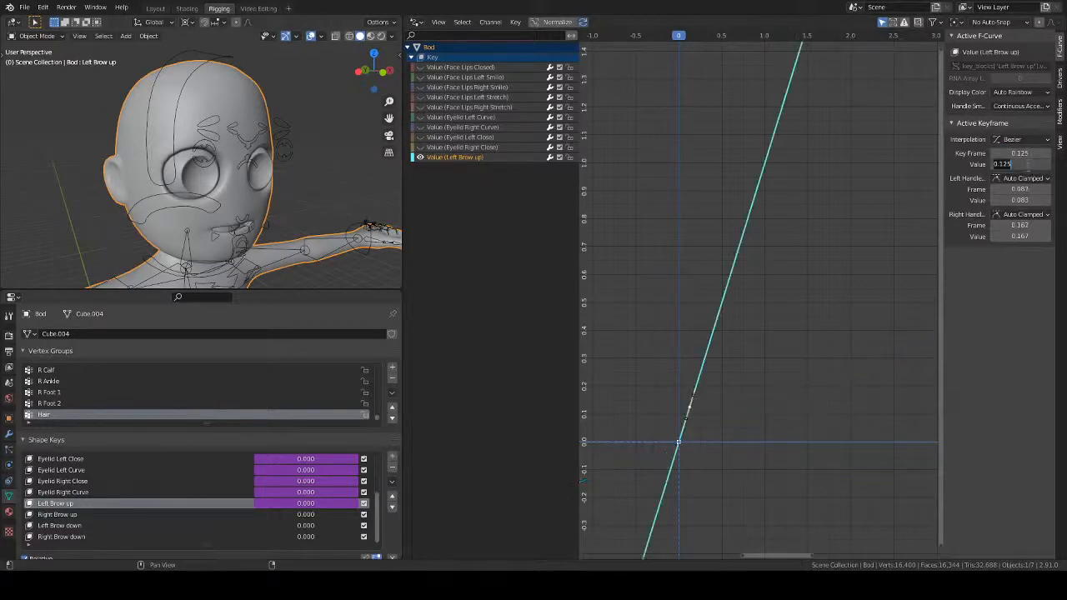
type("1")
key("Return")
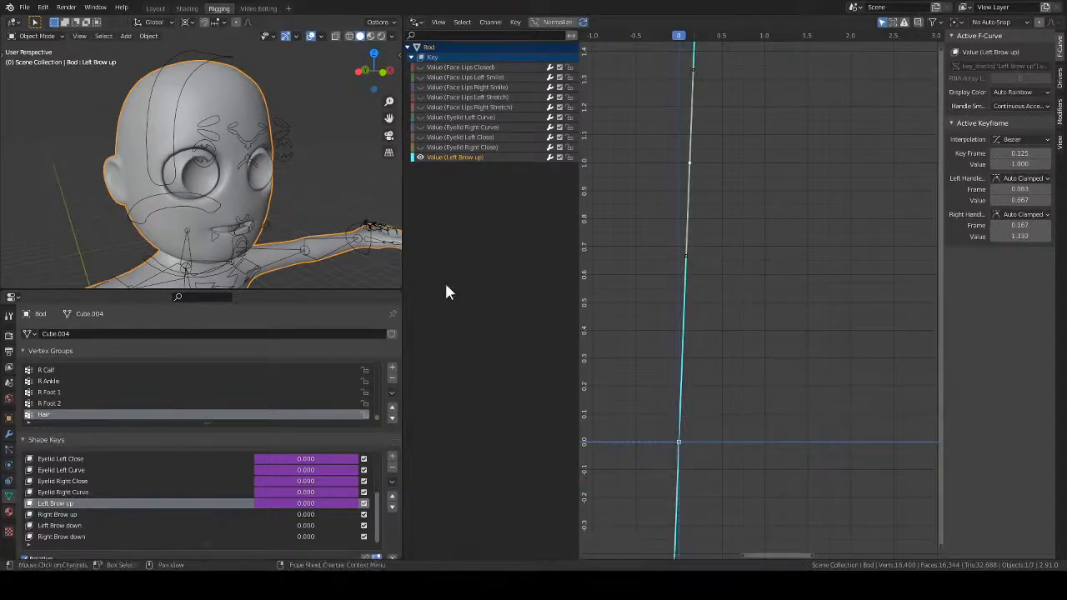
- Test the Left Brow up driver by moving the EyeBrow Control bone up and down in Pose Mode
left_click(263, 124)
key("ctrl+Tab")
key("g")
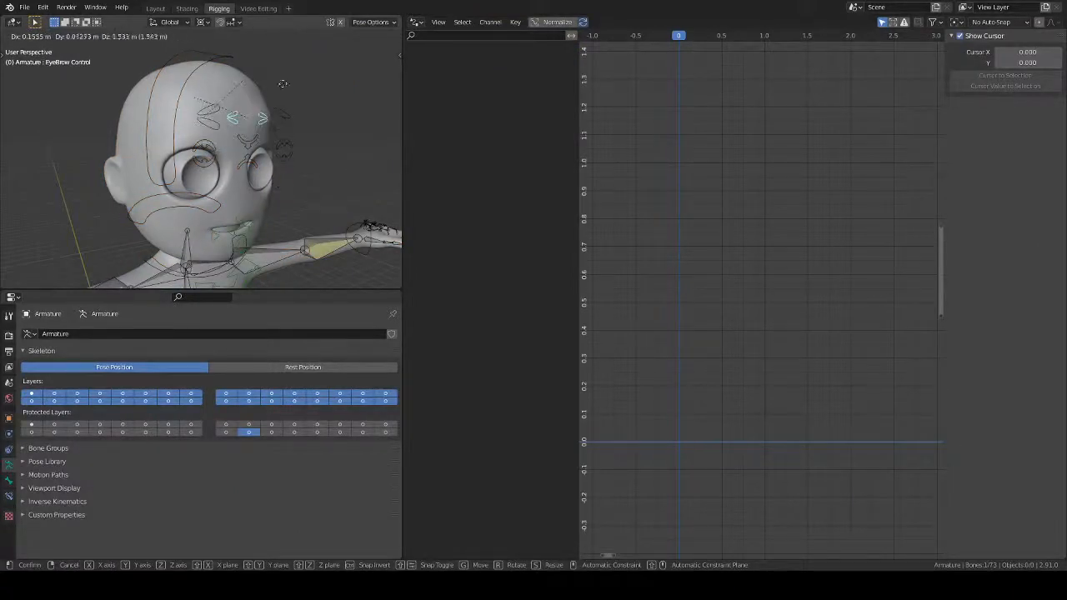
right_click(271, 206)
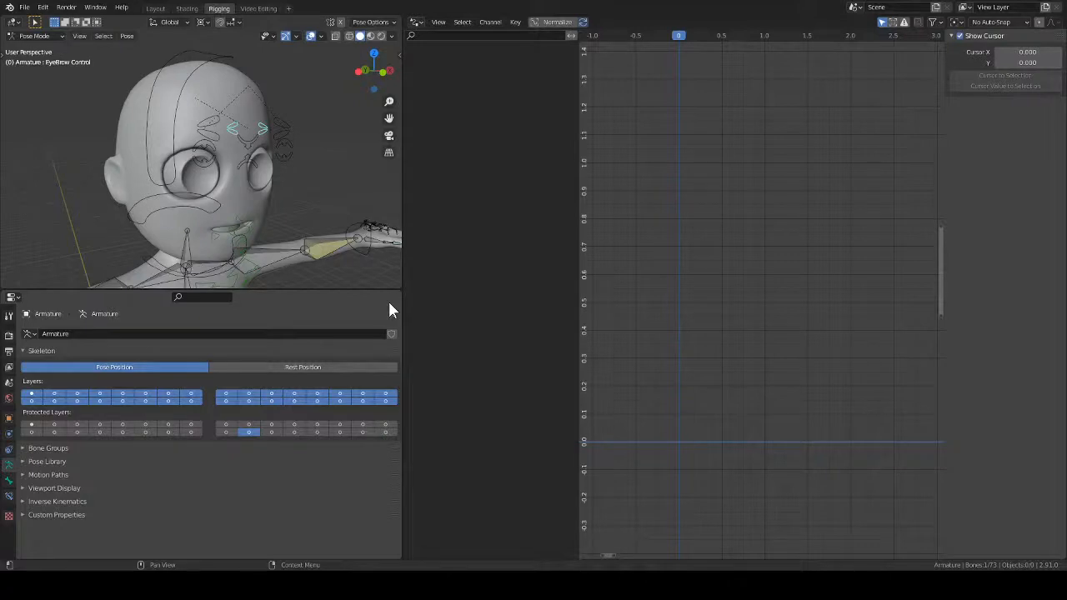
key("g")
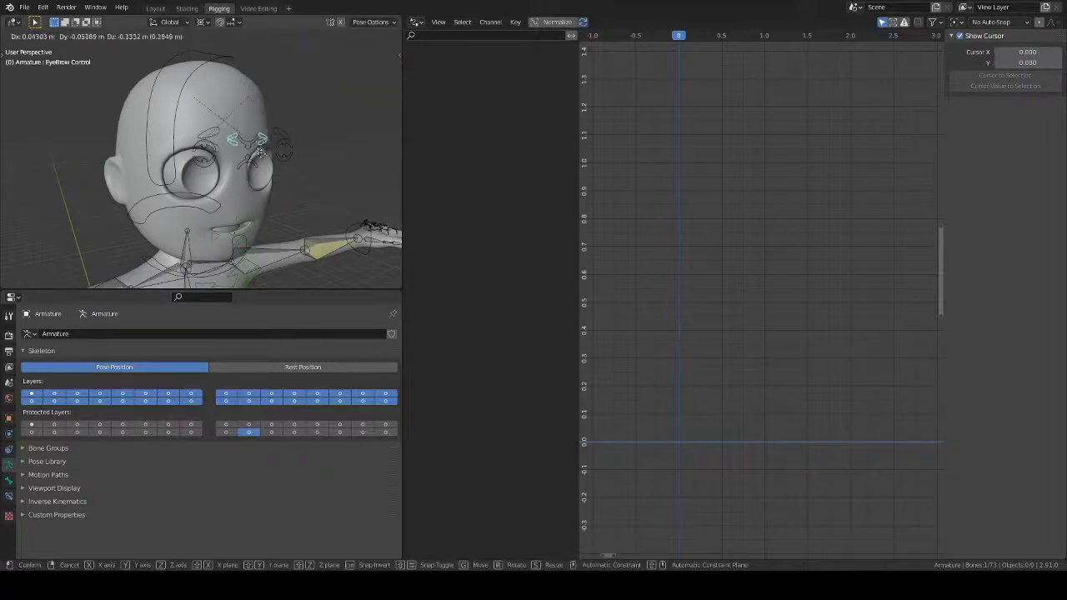
left_click(251, 128)
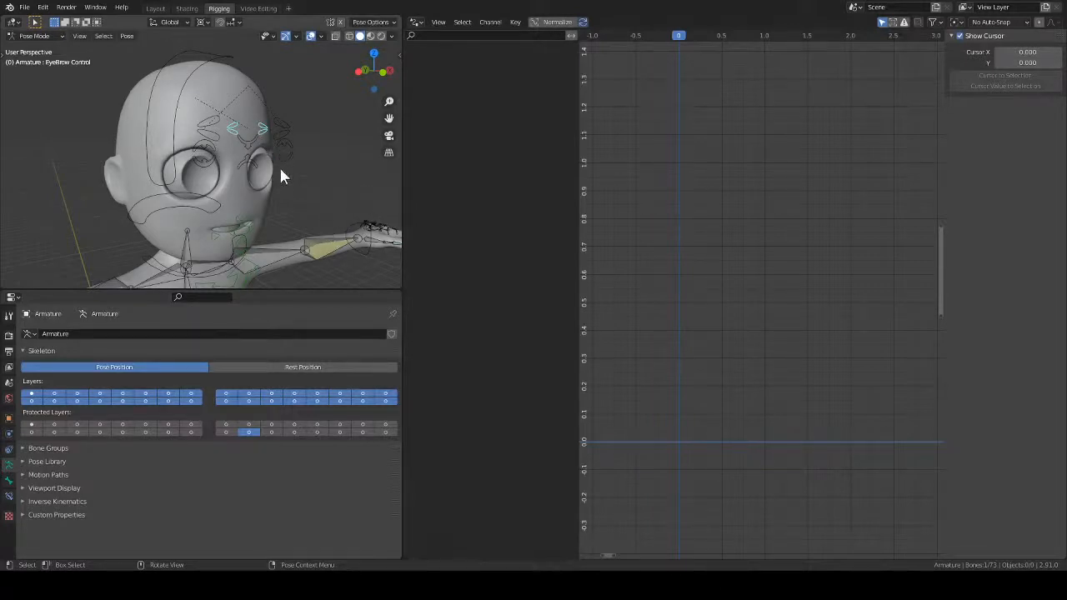
- Test-move the EyeBrow L bone up and down, and reselect the body mesh in Object Mode
left_click(284, 129)
key("g")
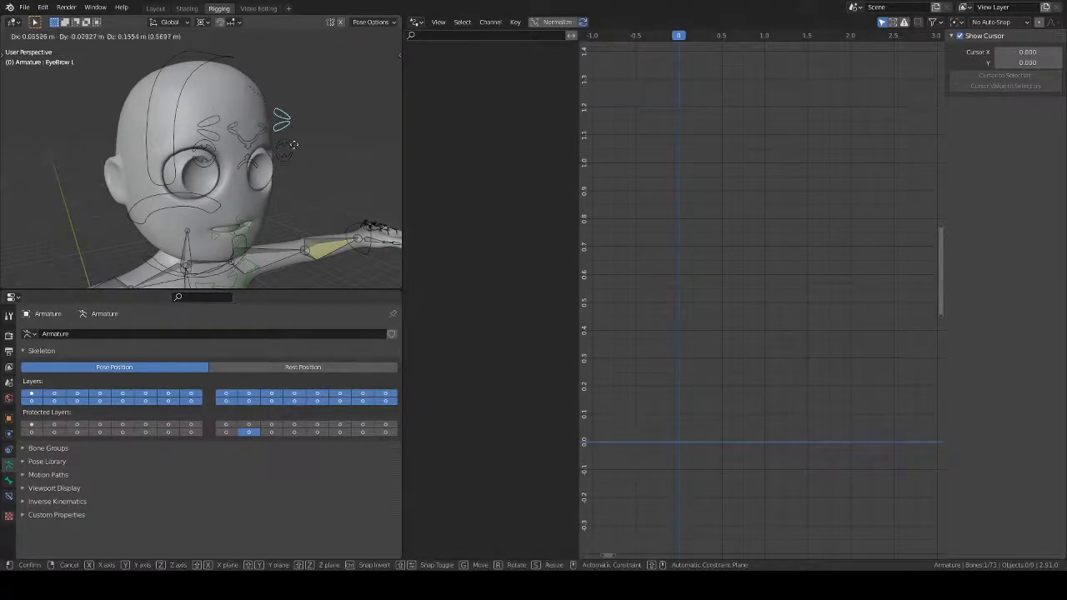
left_click(291, 176)
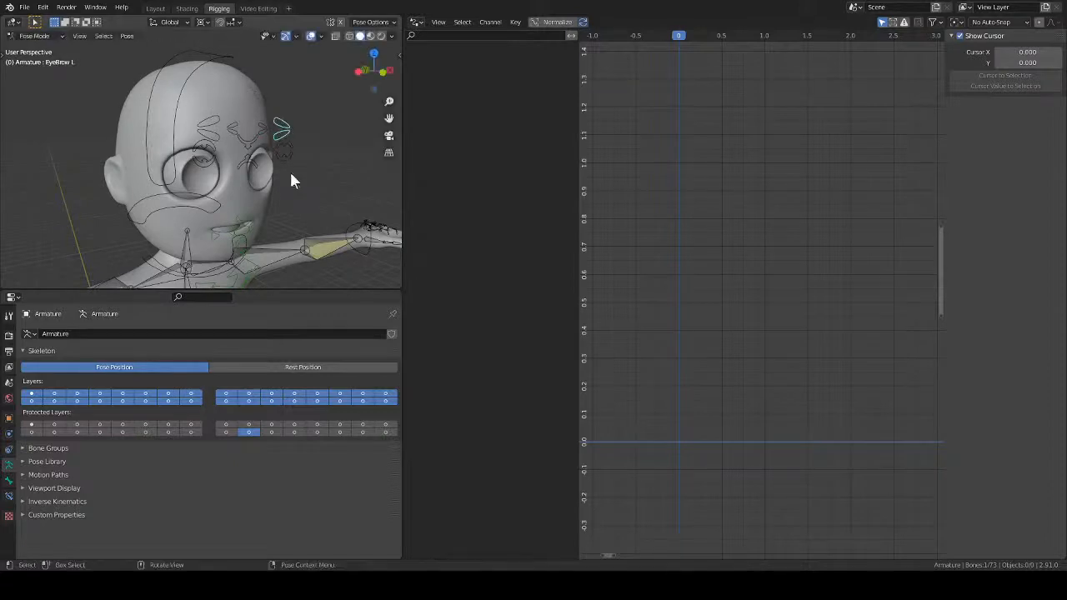
left_click(253, 197)
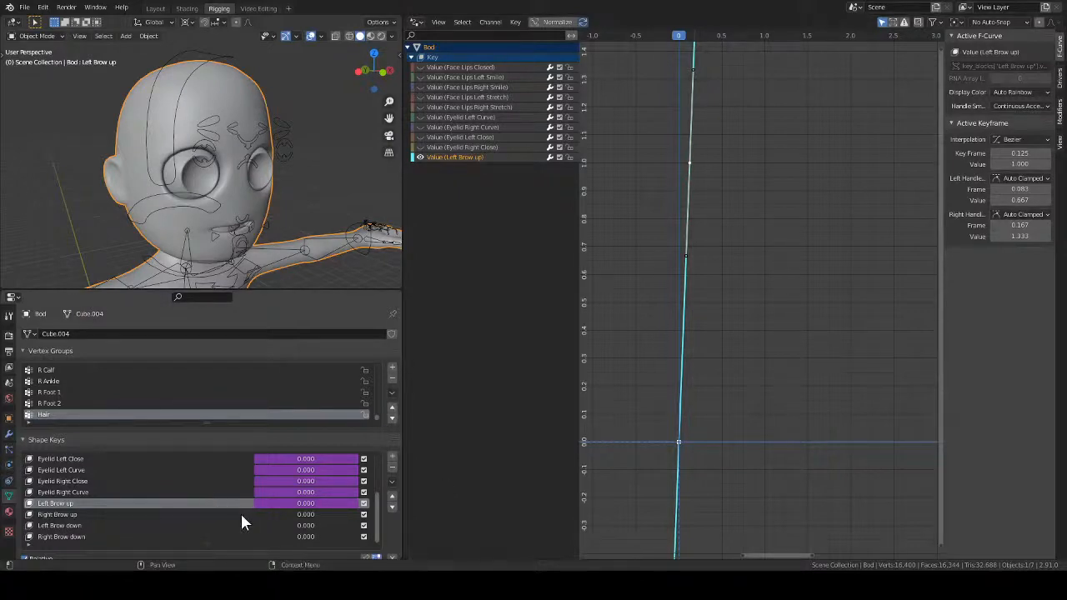
- Add a second Transform Channel input variable to the Left Brow up driver and target the Armature's EyeBrow L bone
left_click(1060, 79)
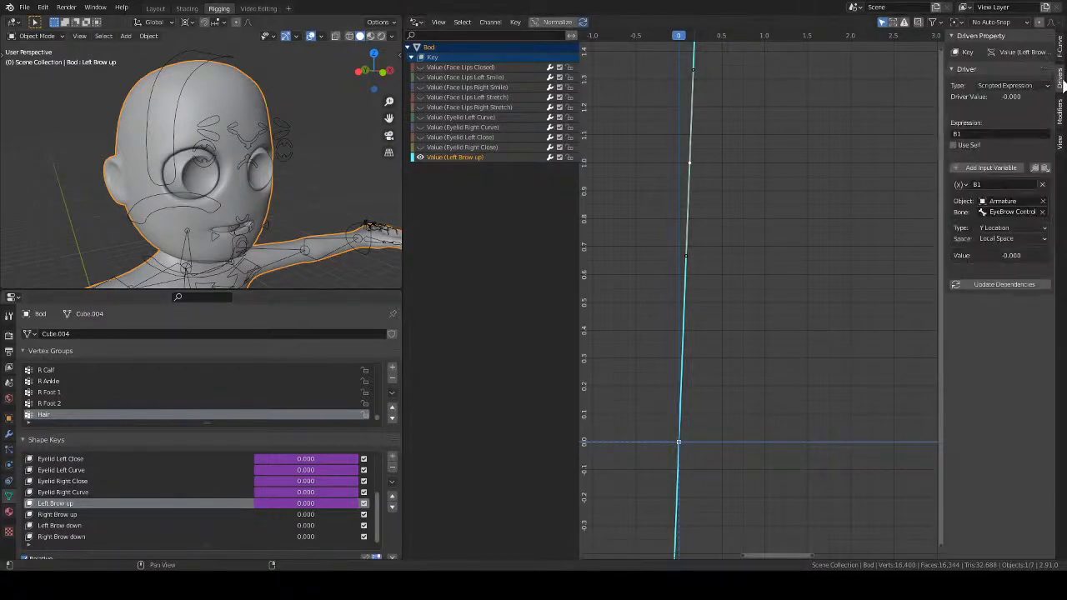
left_click(976, 164)
left_click(962, 287)
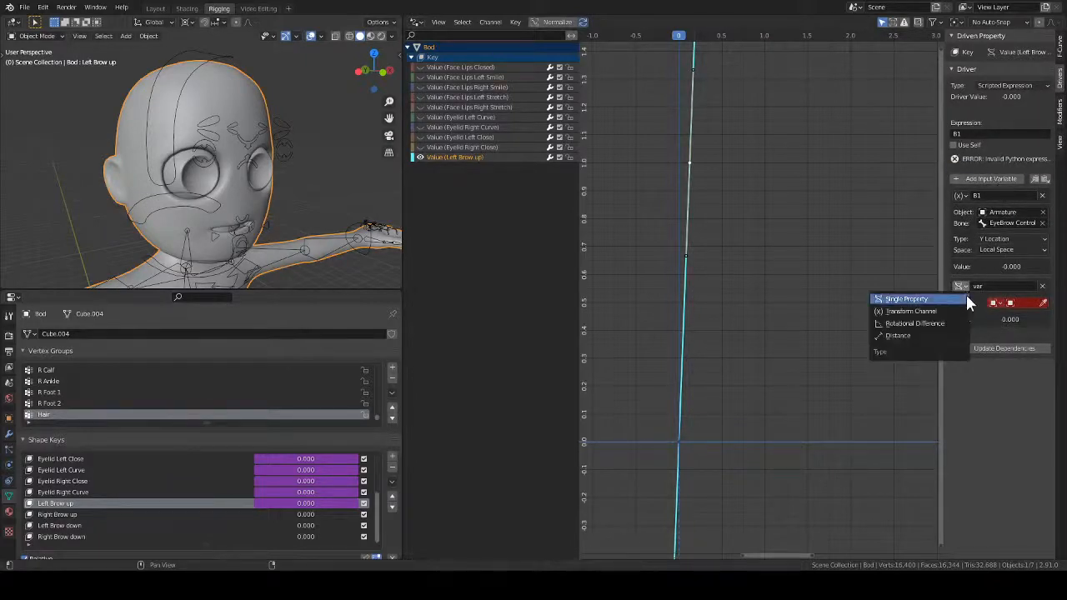
left_click(939, 311)
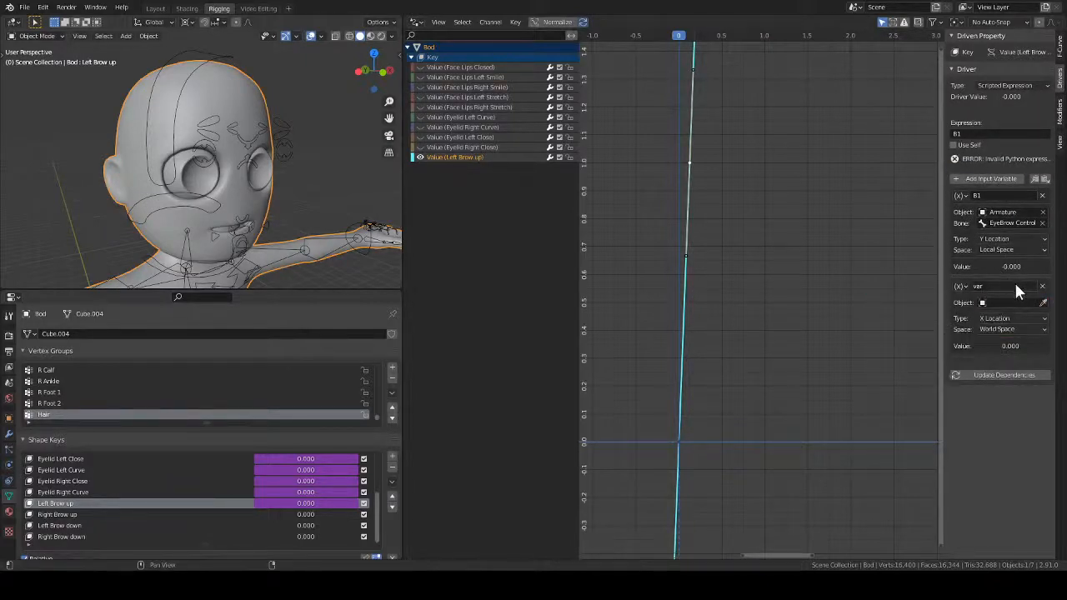
left_click(1004, 302)
left_click(990, 327)
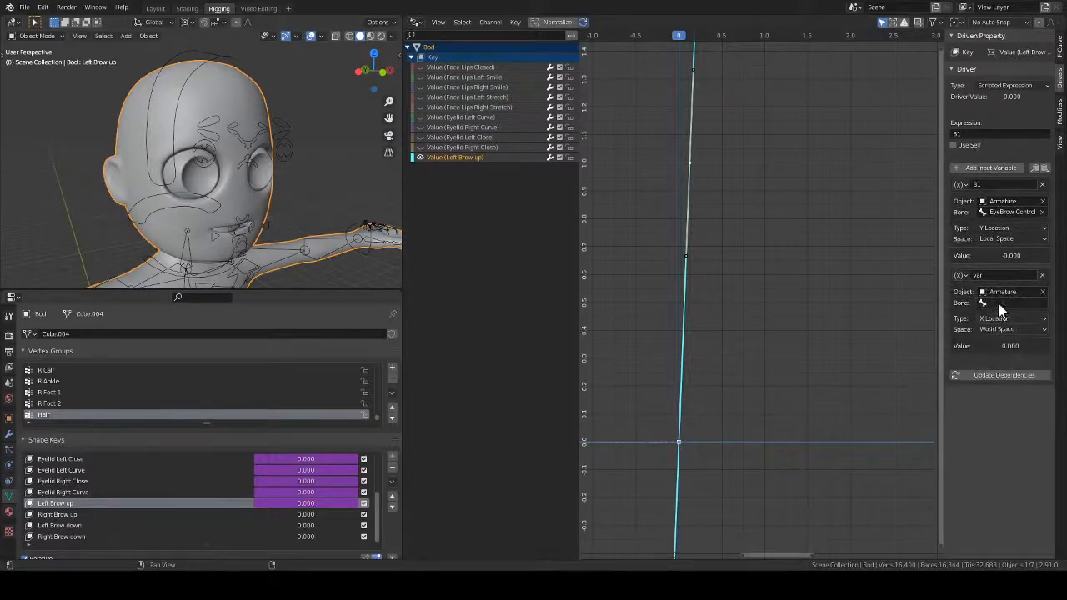
left_click(999, 304)
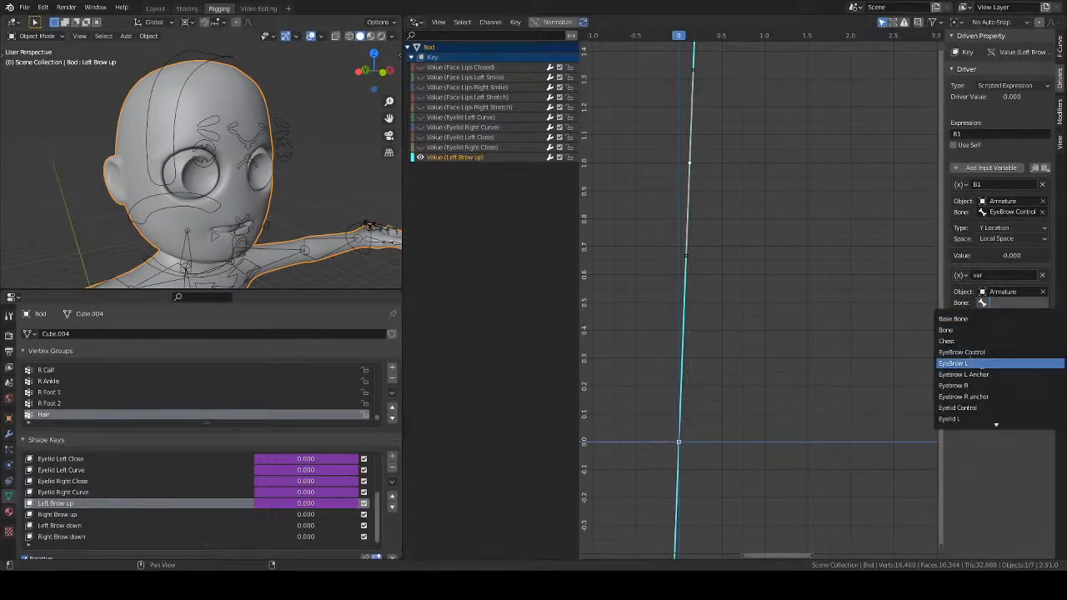
left_click(982, 363)
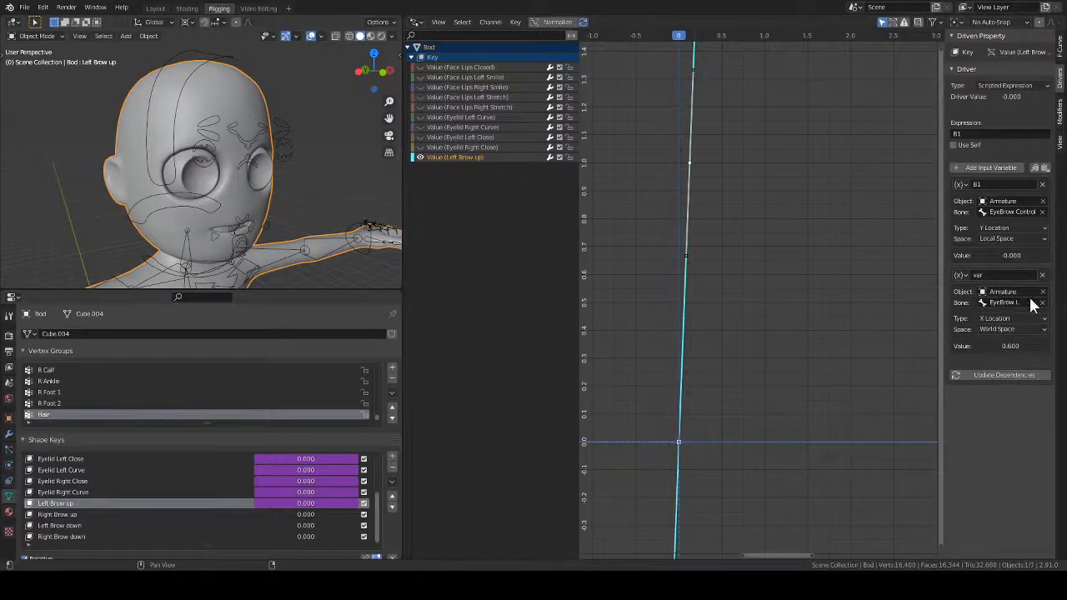
- Set the second driver variable to Y Location in Local Space and name it B2
left_click(1010, 320)
left_click(1003, 331)
left_click(1005, 332)
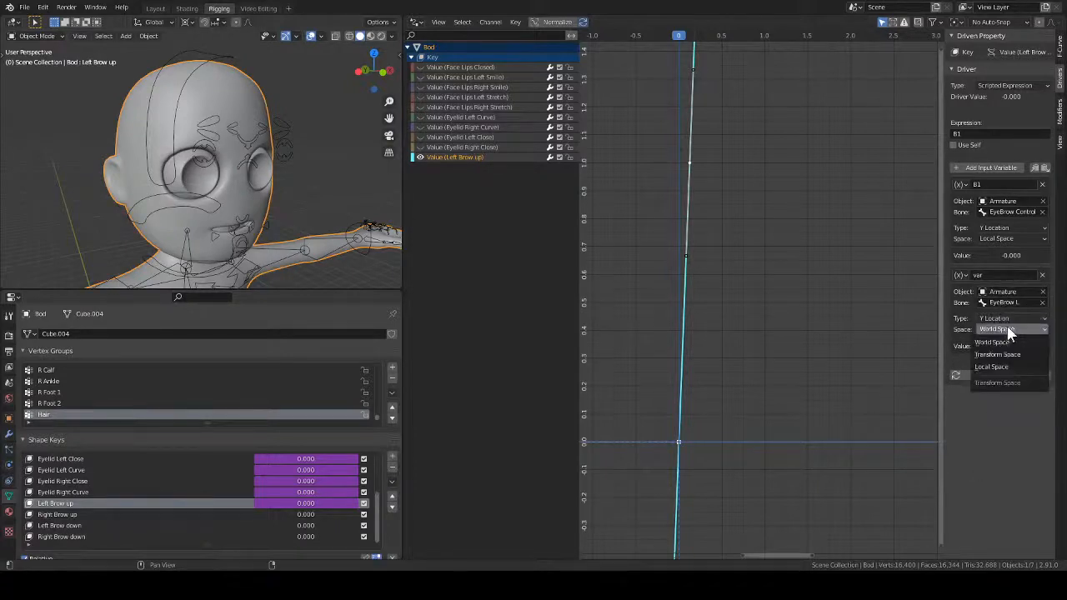
left_click(995, 367)
left_click(990, 274)
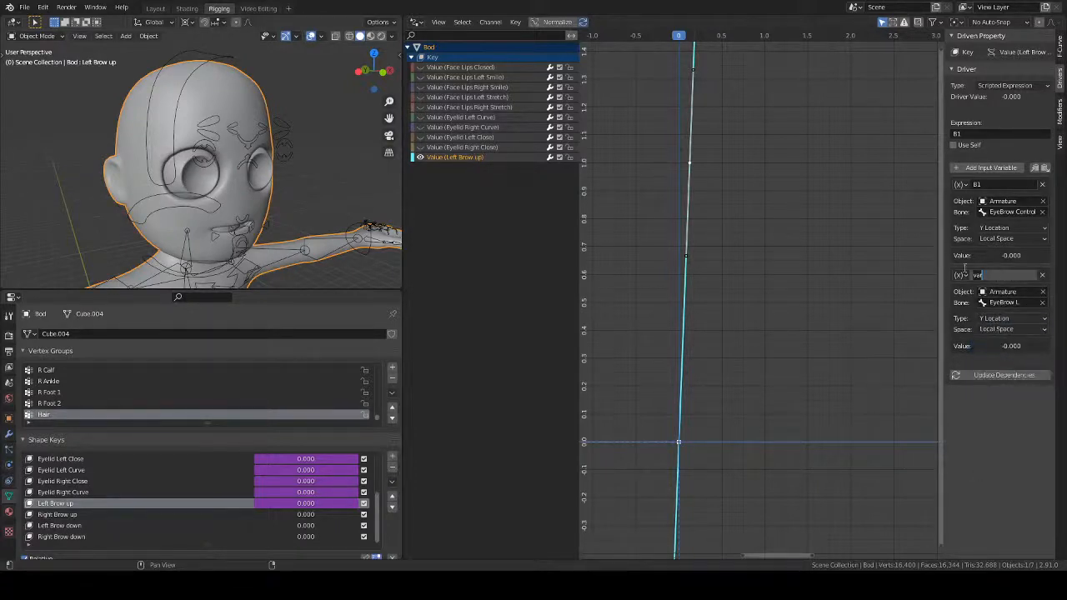
type("B 2")
key("Return")
key("Return")
- Change the Left Brow up driver expression to B1 + B2 * 2 and update its dependencies
left_click(985, 135)
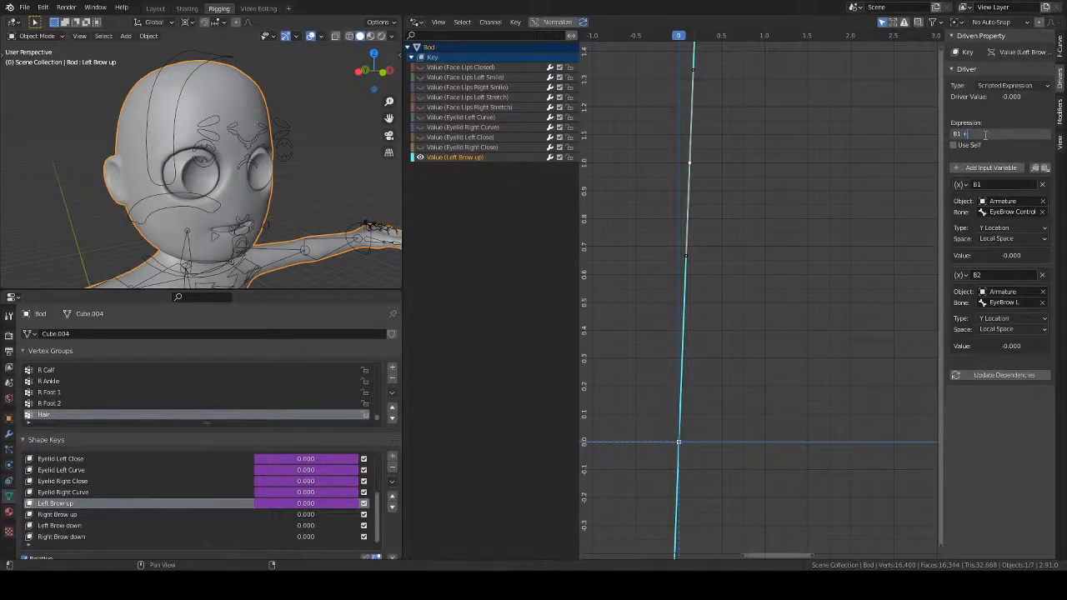
type("+ B2 * 2")
left_click(999, 375)
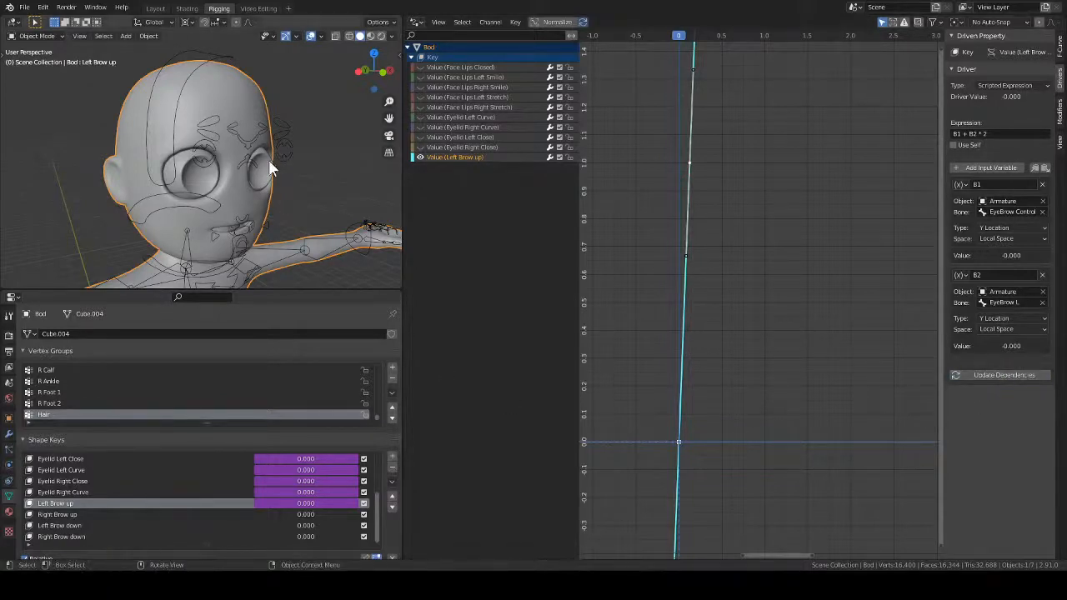
- Test the combined driver by lowering the EyeBrow Control bone in Pose Mode
left_click(265, 133)
key("ctrl+Tab")
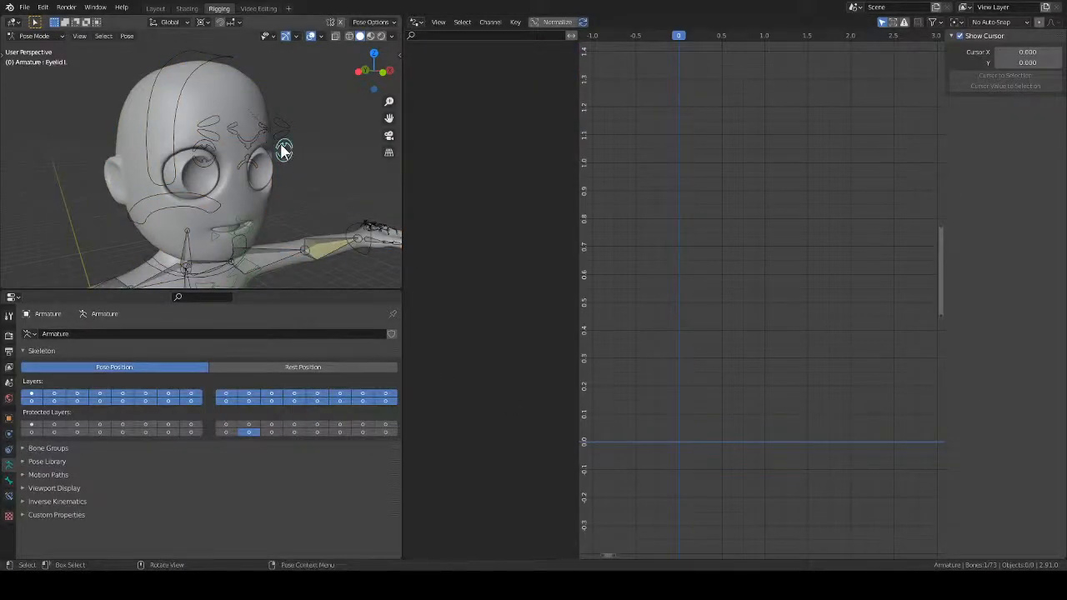
scroll(291, 150, "up", 5)
middle_click_drag(302, 155, 279, 174)
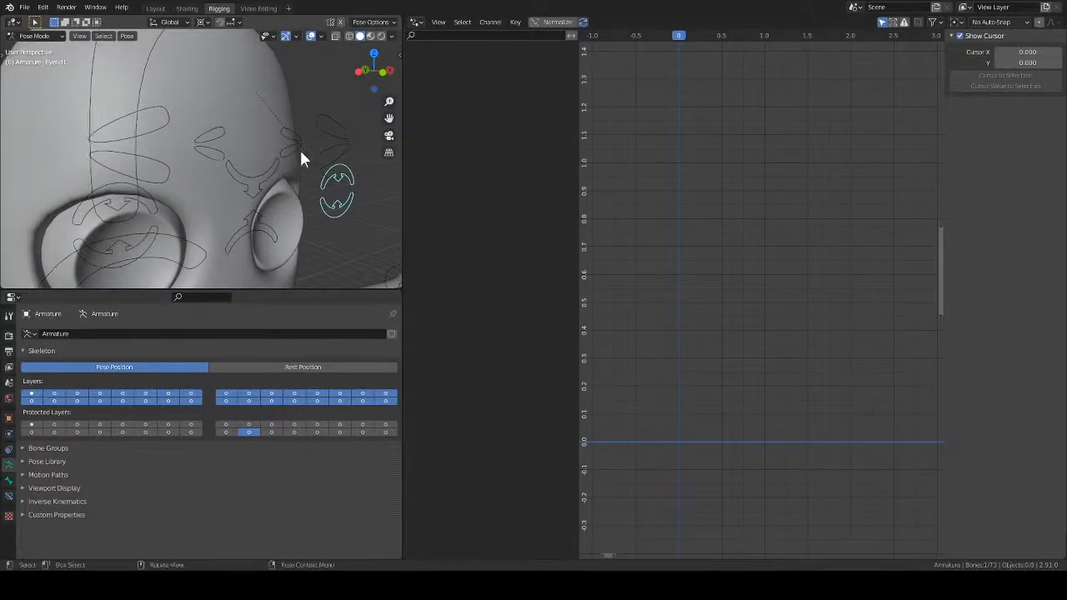
left_click(296, 152)
key("g")
left_click(297, 179)
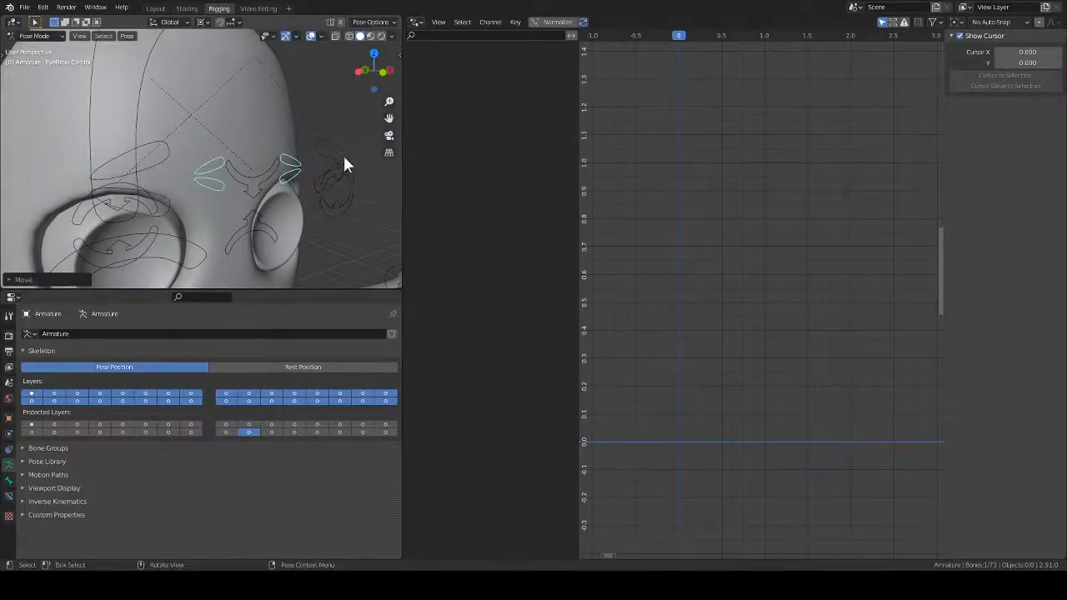
- Test-move the EyeBrow L bone, undo the brow bone test moves, and reselect the body mesh in Object Mode
left_click(343, 155)
key("g")
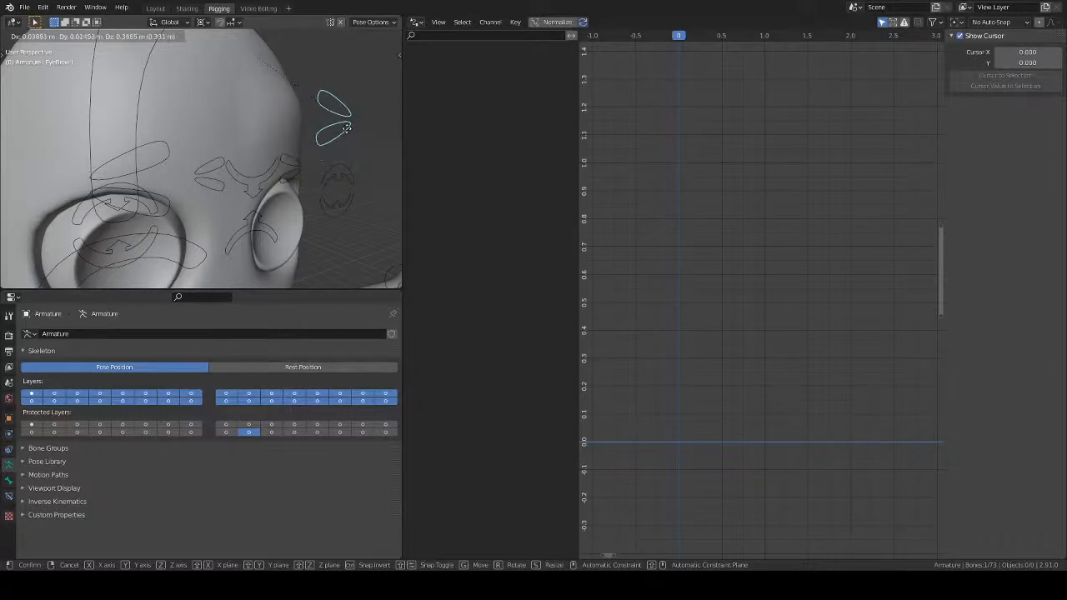
left_click(302, 167)
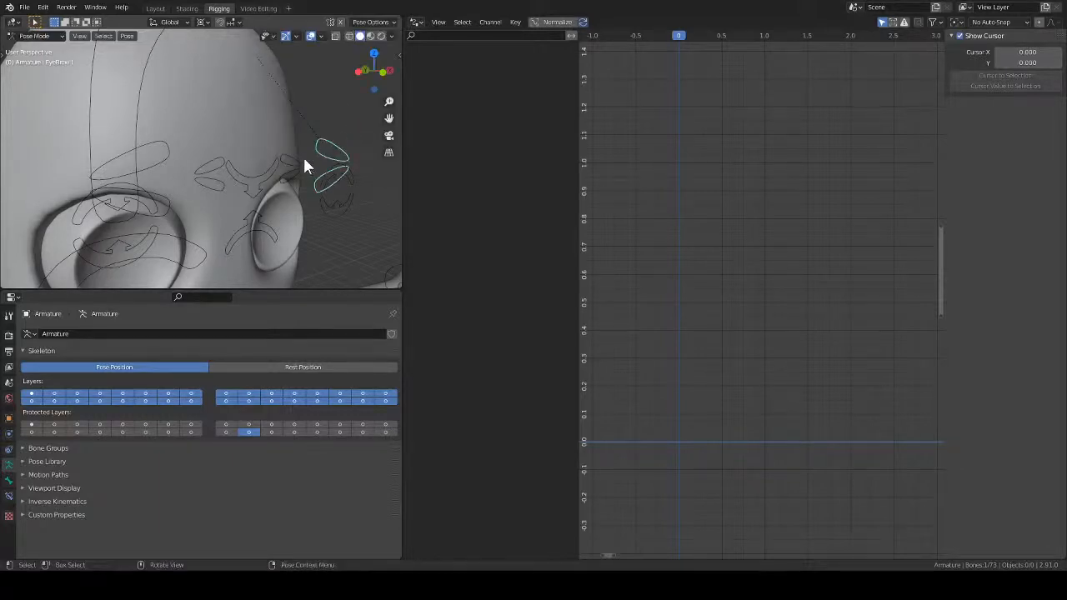
key("ctrl+z")
key("ctrl+z")
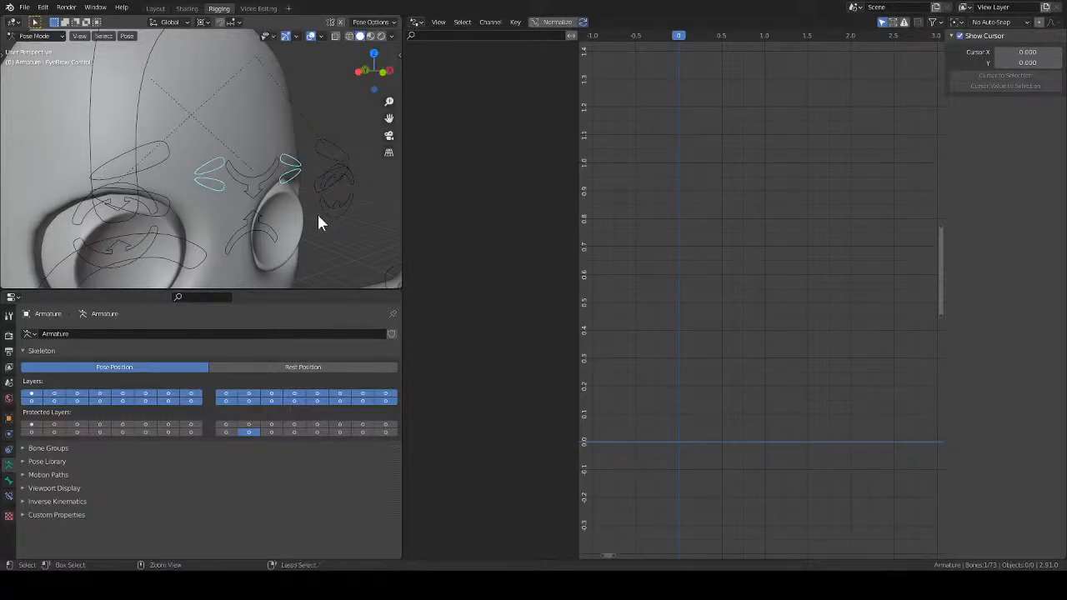
key("ctrl+Tab")
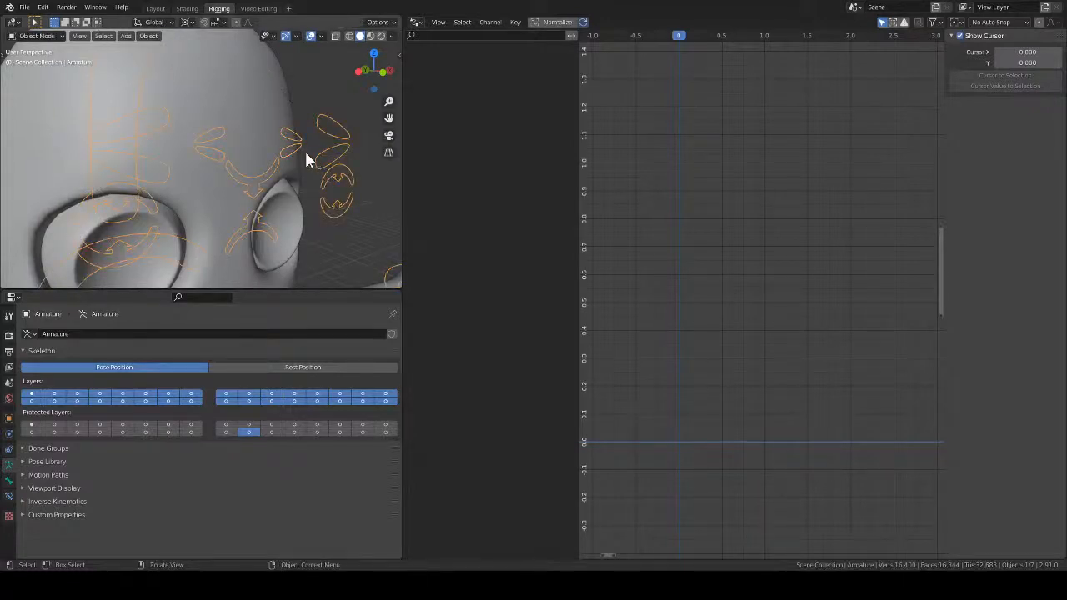
left_click(292, 175)
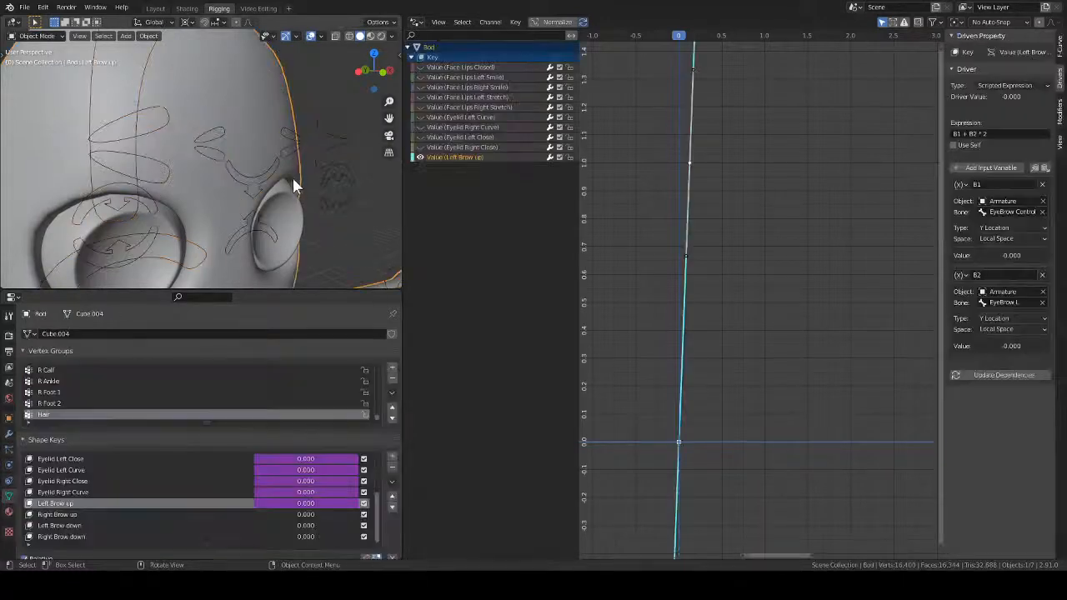
- Set the Left Brow up driver expression to B1 + B2 * 1.33333 and test it with the EyeBrow Control and EyeBrow L bones
left_click(994, 134)
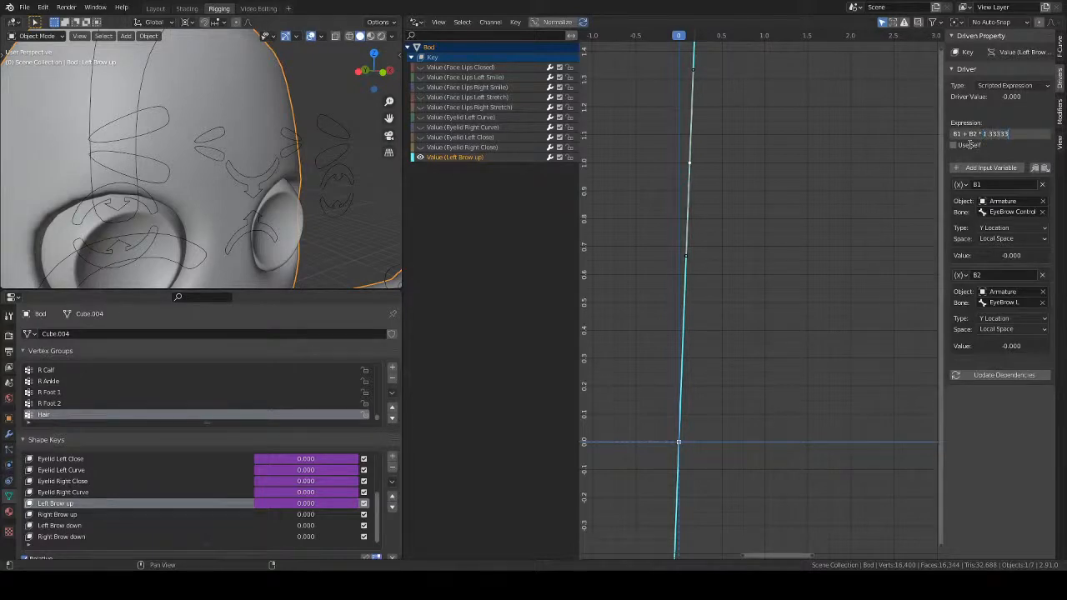
key("Return")
left_click(301, 143)
key("ctrl+Tab")
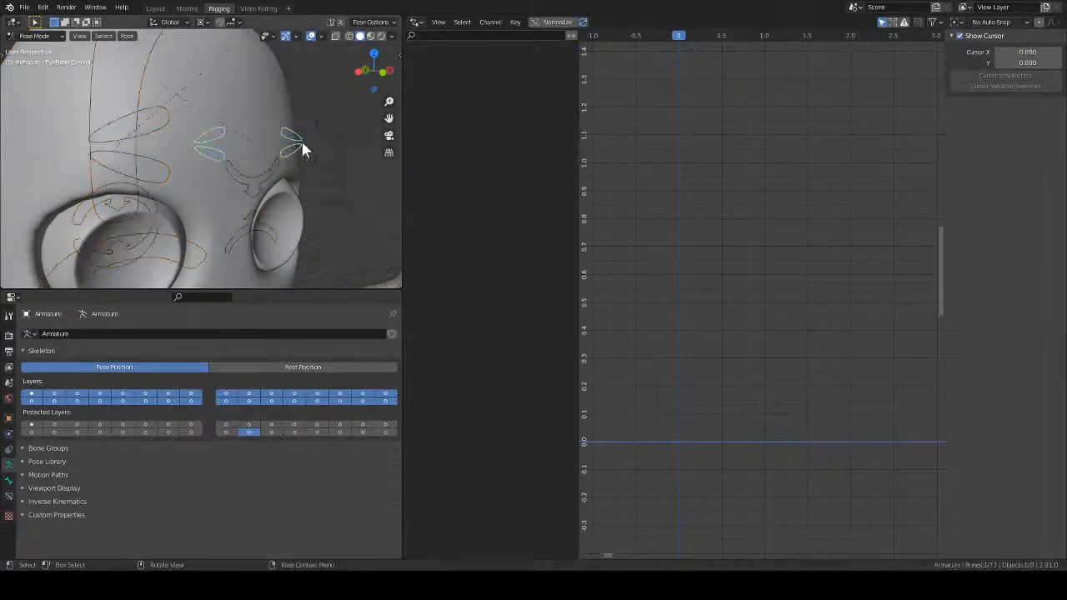
key("g")
left_click(321, 156)
left_click(350, 162)
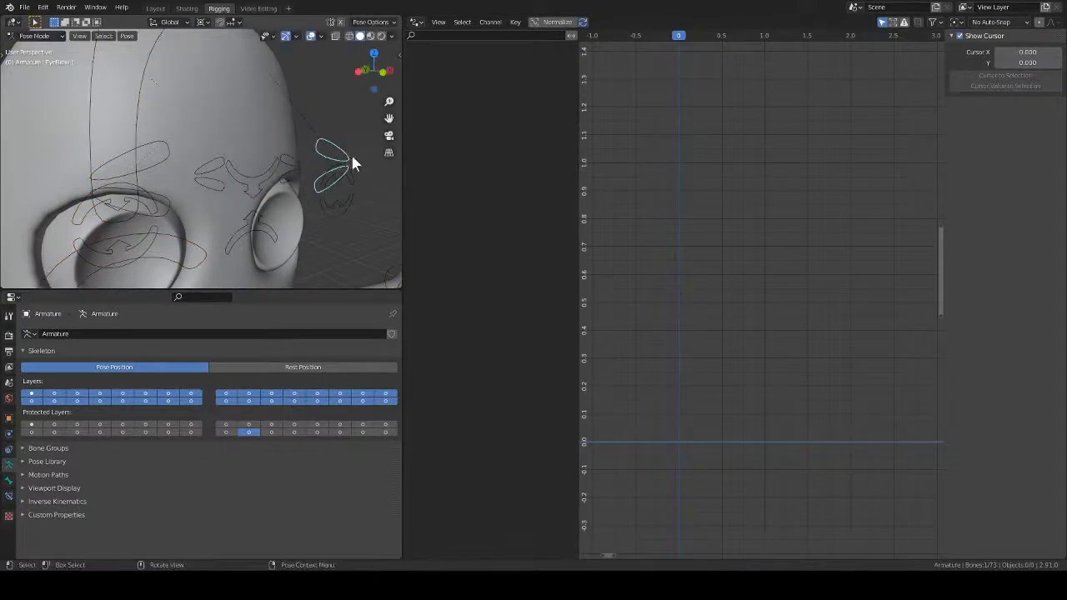
key("ctrl+Tab")
left_click(286, 133)
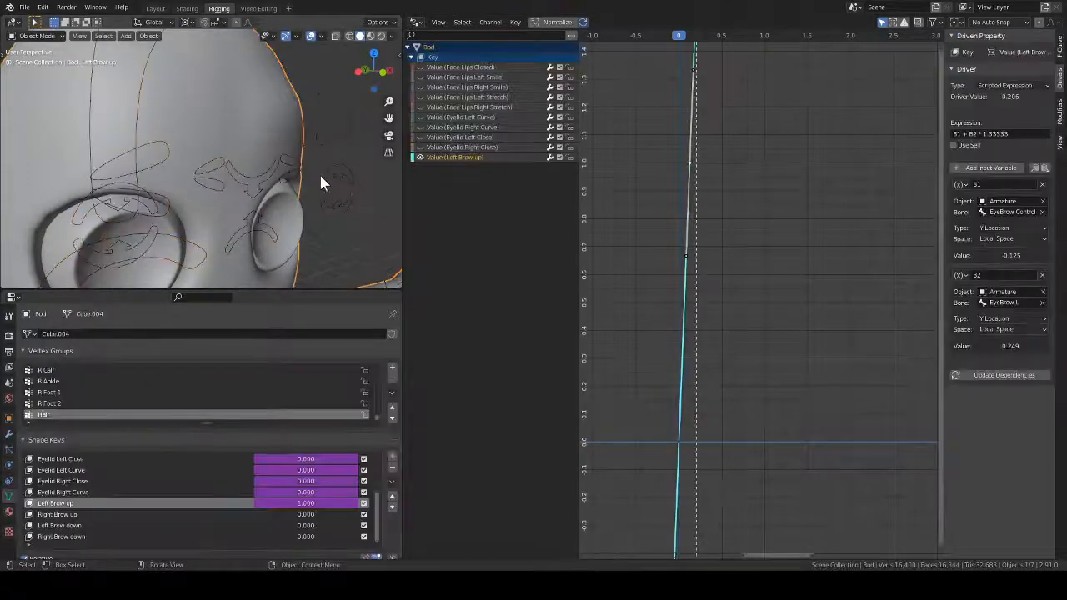
- Test-move the EyeBrow L bone in Pose Mode and reselect the body mesh in Object Mode
left_click(339, 131)
key("ctrl+Tab")
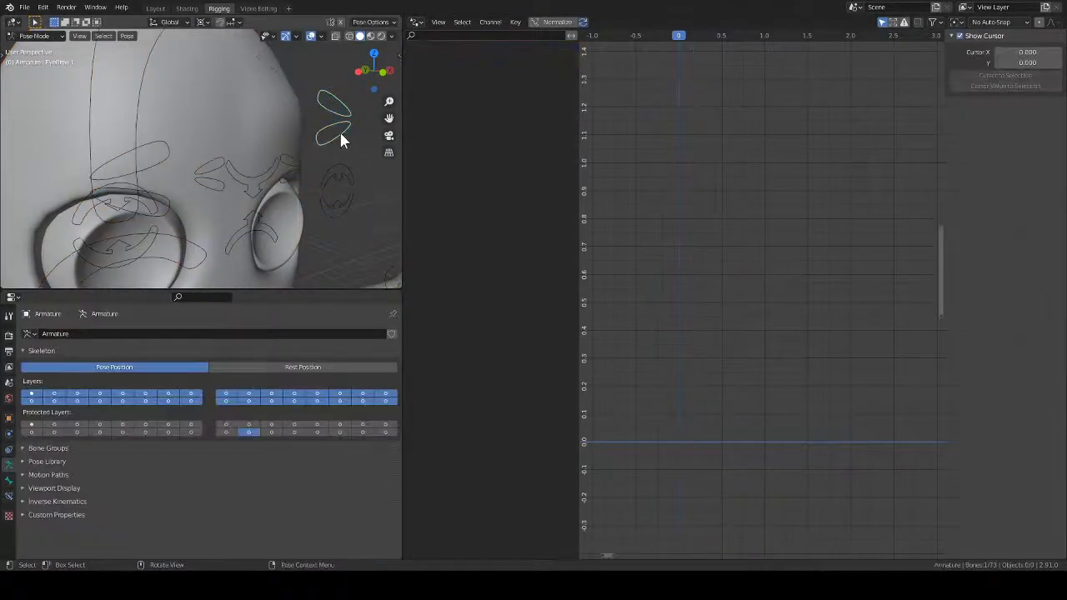
key("g")
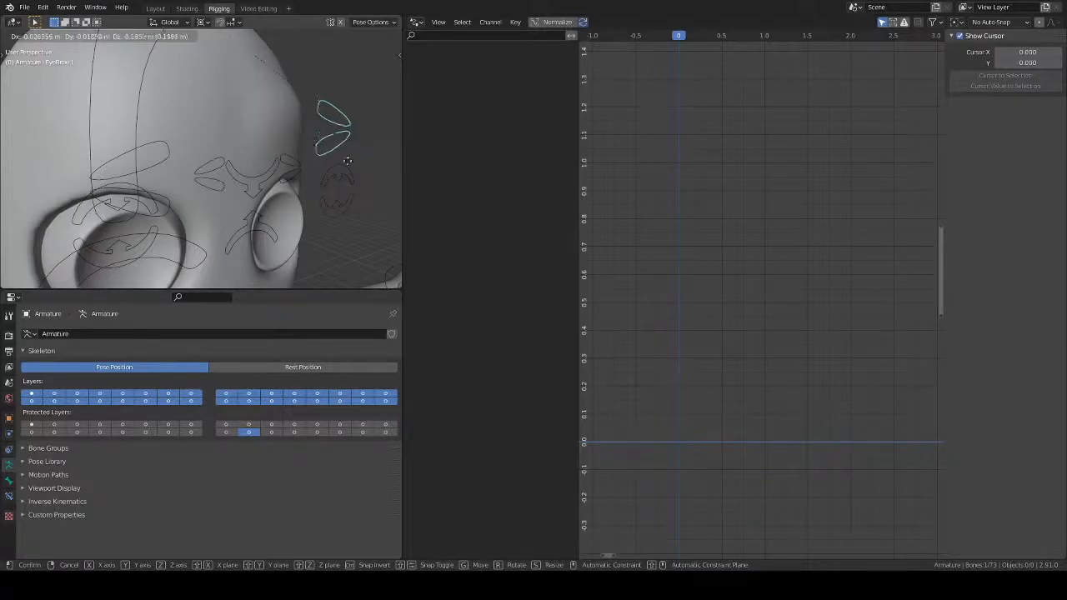
left_click(348, 159)
key("ctrl+Tab")
left_click(290, 140)
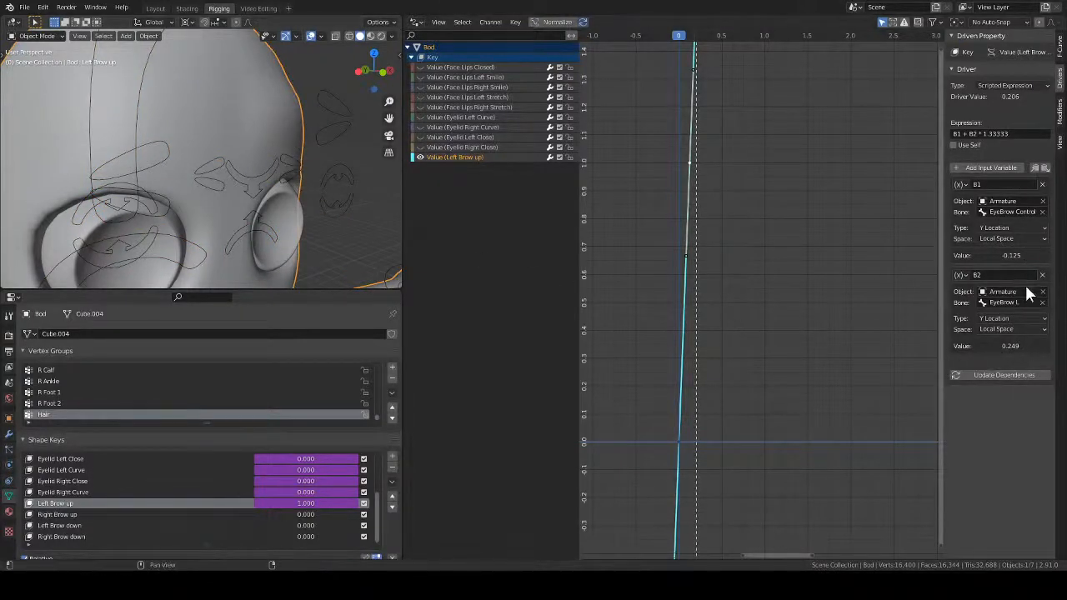
- Change the Left Brow up driver expression to B1 + B2 * 1.25
double_click(997, 133)
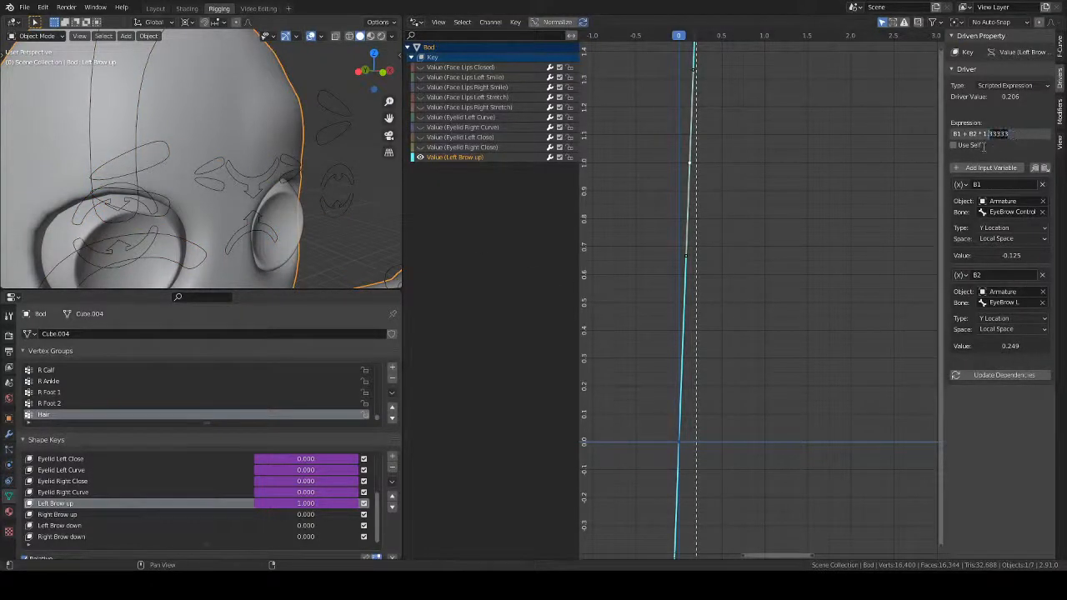
type("25")
key("Return")
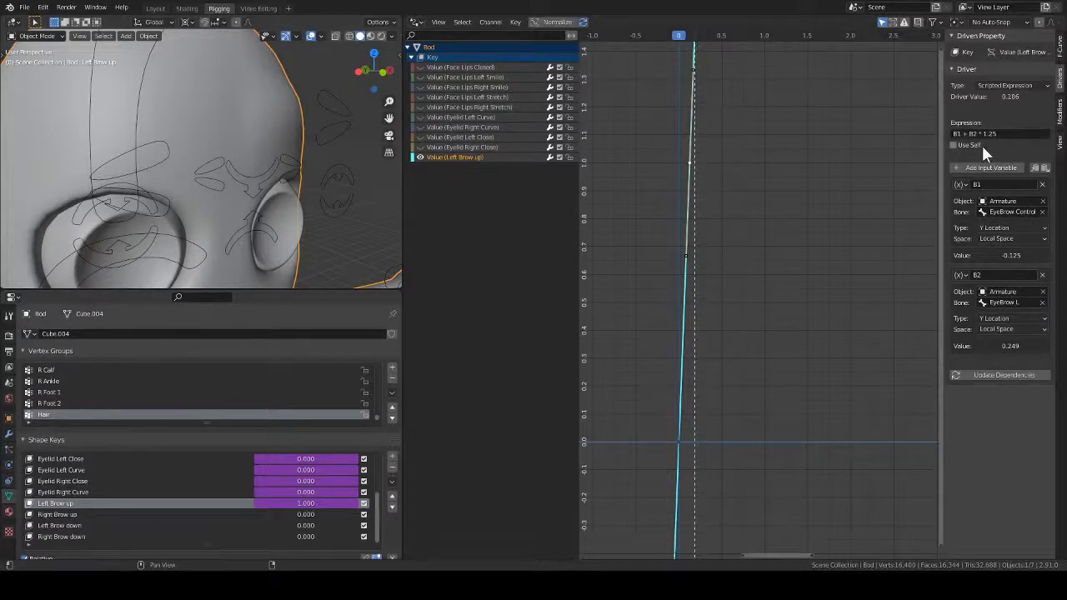
- Test the brow lift in Pose Mode by moving the EyeBrow L and EyeBrow Control bones
left_click(340, 130)
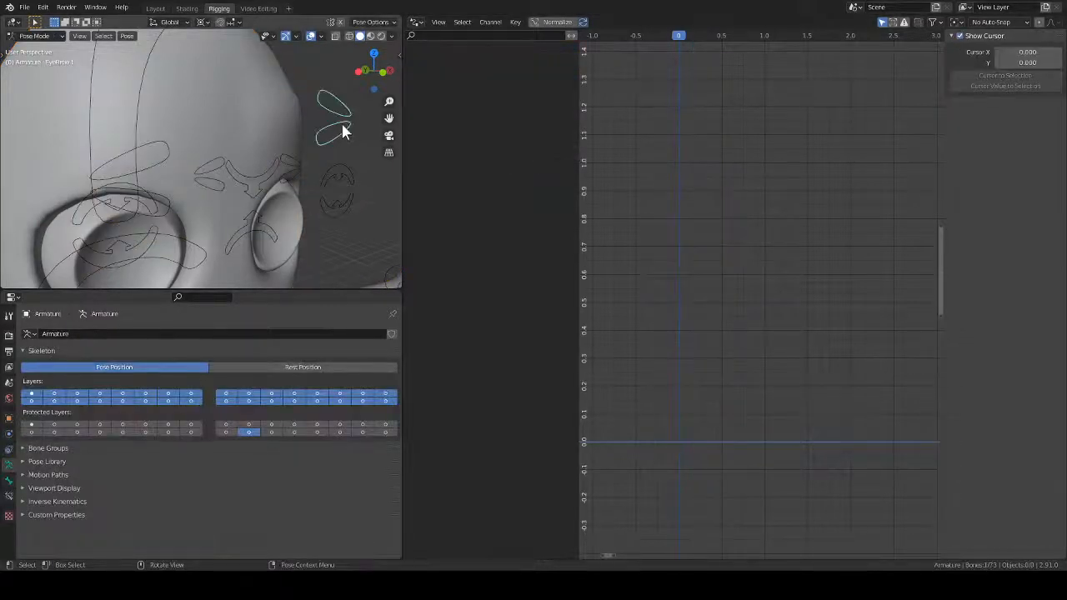
key("g")
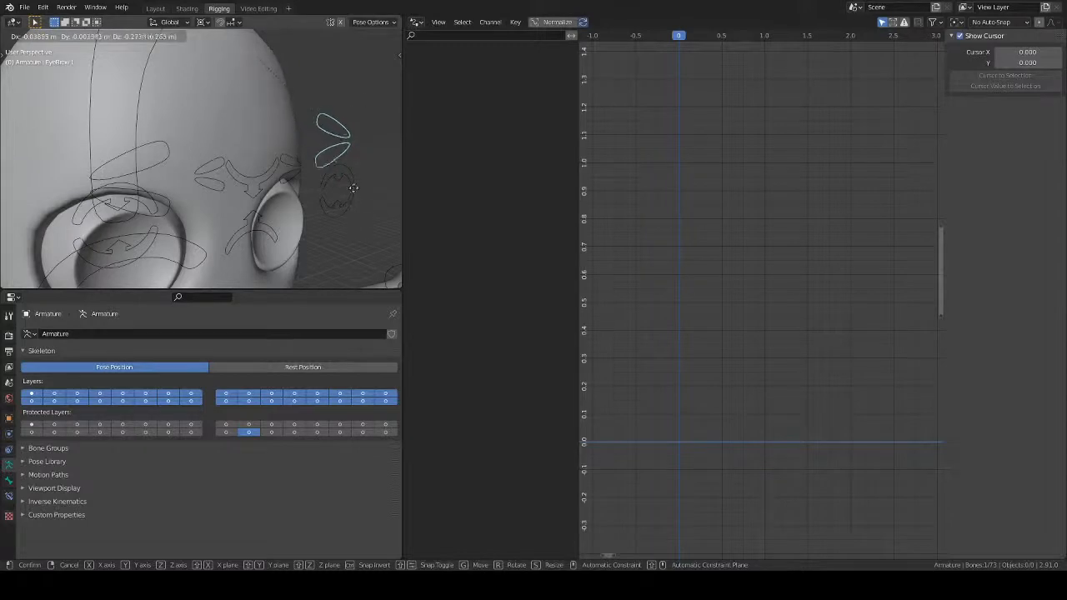
right_click(336, 247)
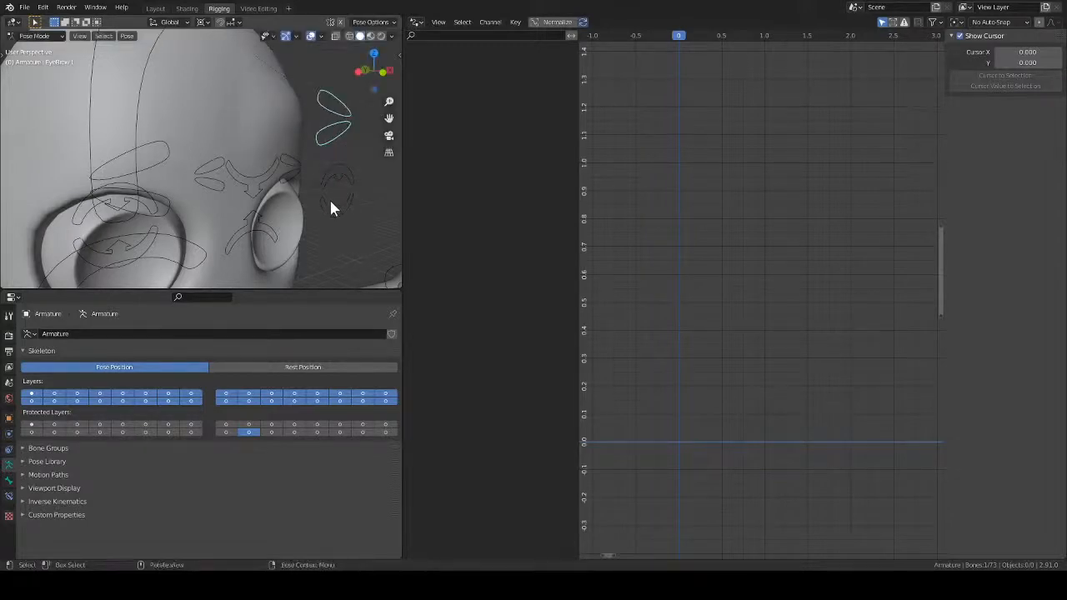
left_click(298, 161)
key("g")
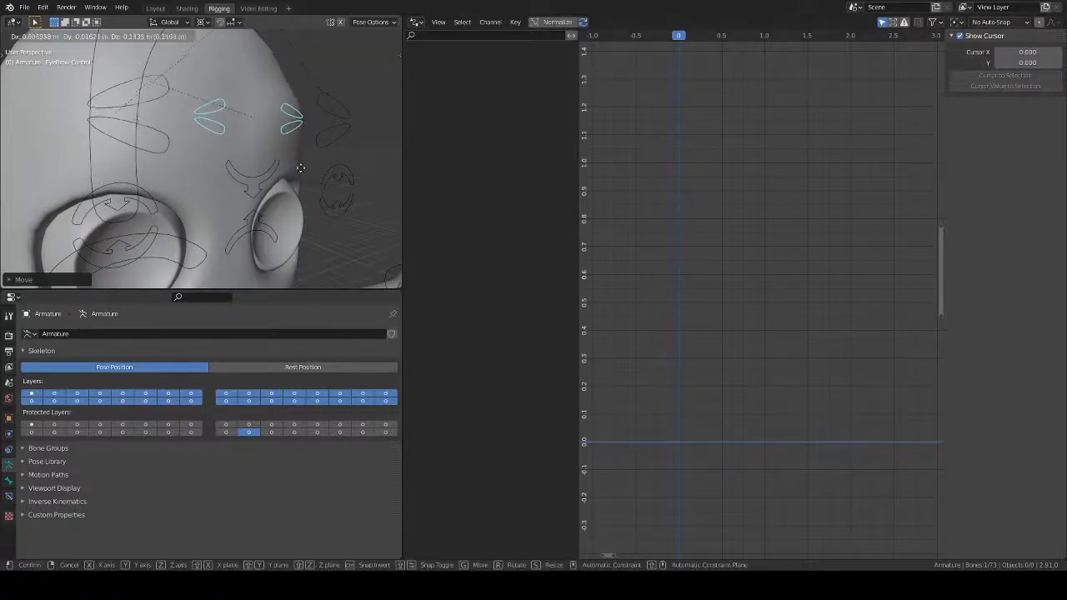
right_click(334, 167)
left_click(338, 172)
key("g")
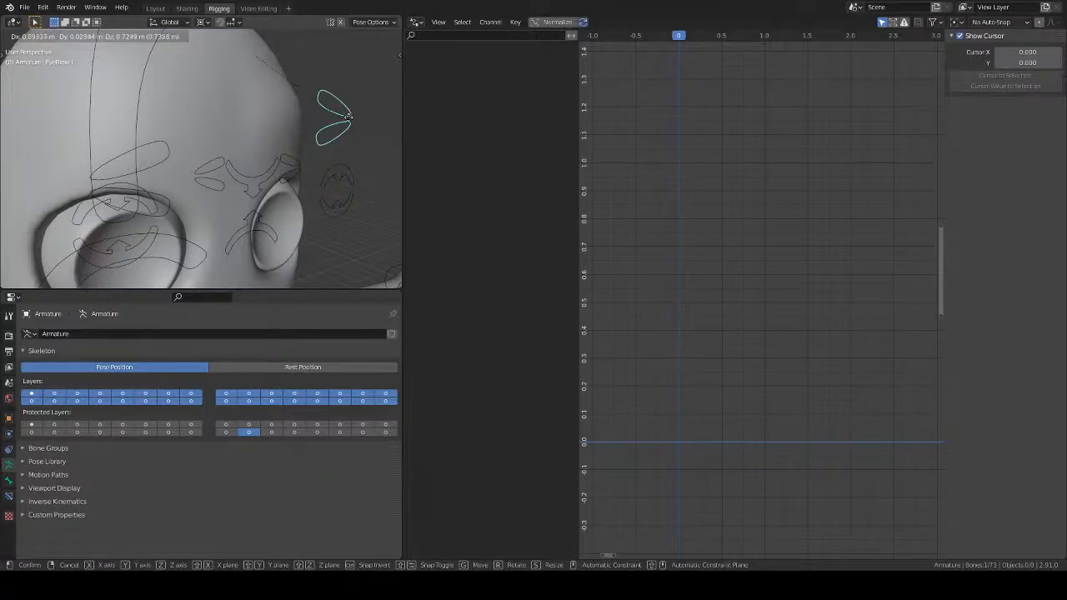
left_click(345, 125)
- Return the EyeBrow Control and EyeBrow L bones to their rest positions
left_click(295, 168)
key("g")
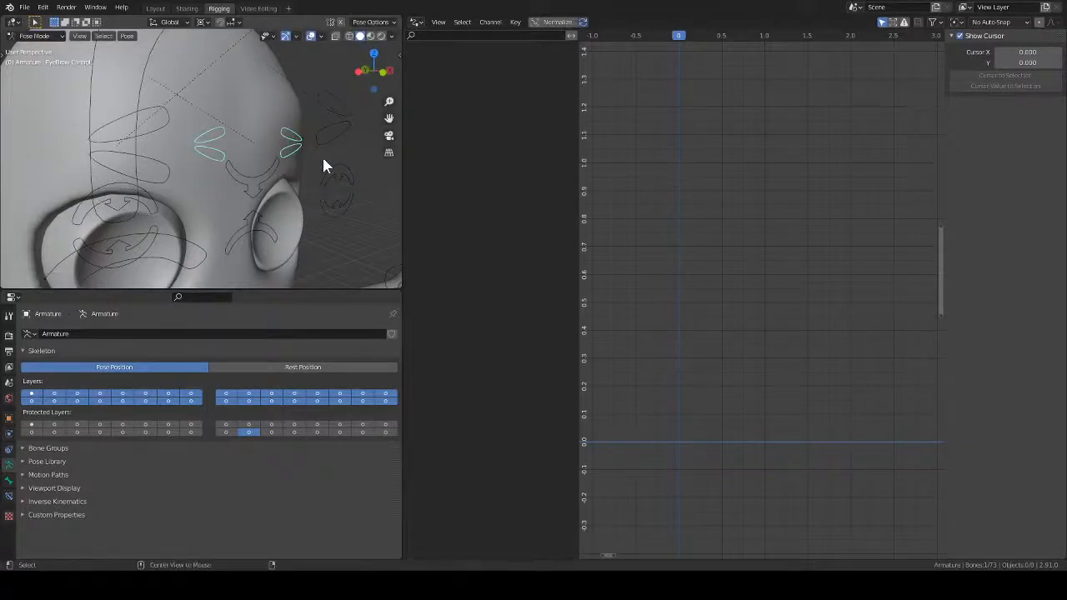
left_click(323, 156)
left_click(333, 158)
key("g")
right_click(334, 159)
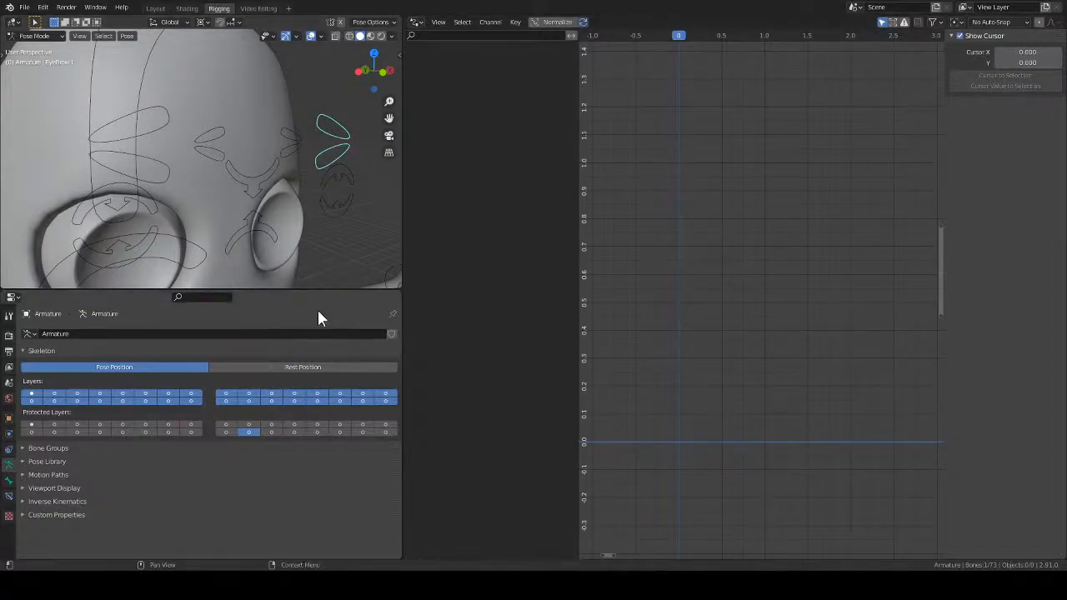
- Reselect the body mesh in Object Mode and copy the Left Brow up driver onto the Left Brow down shape key
left_click(241, 262)
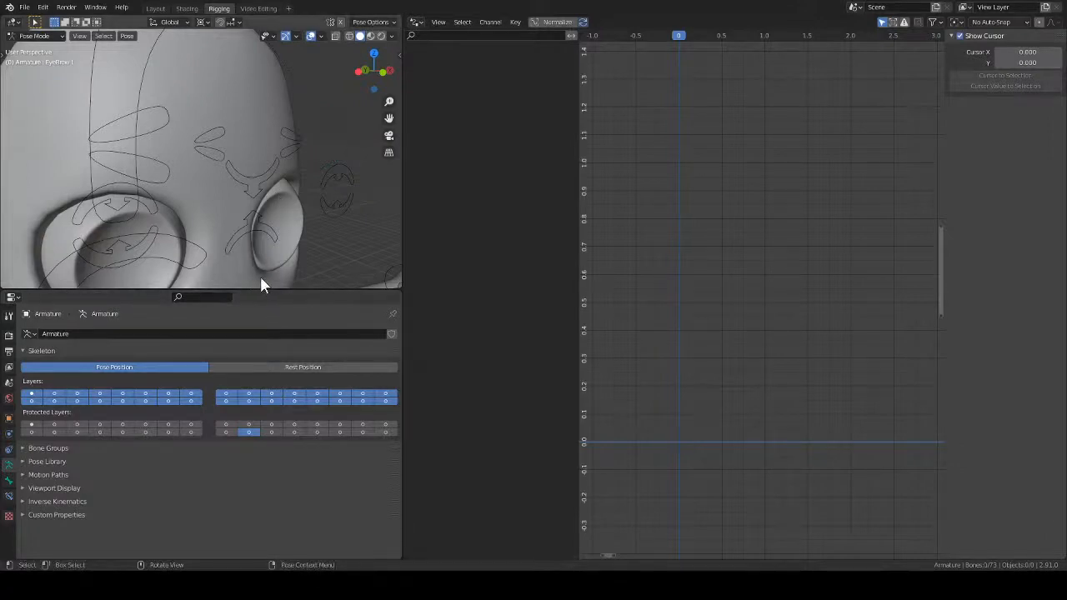
key("ctrl+Tab")
left_click(247, 267)
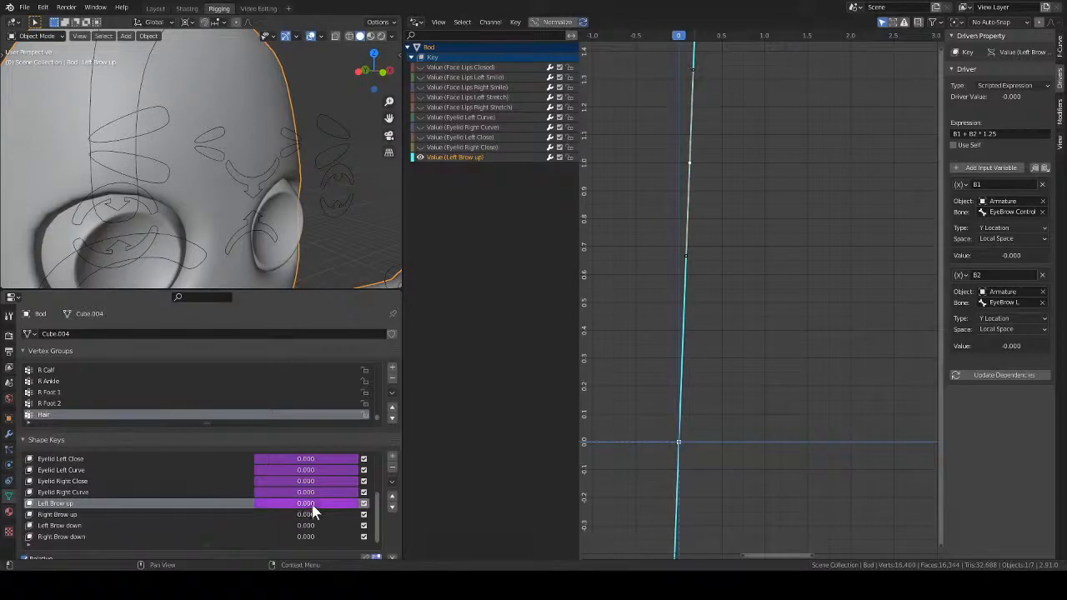
right_click(311, 505)
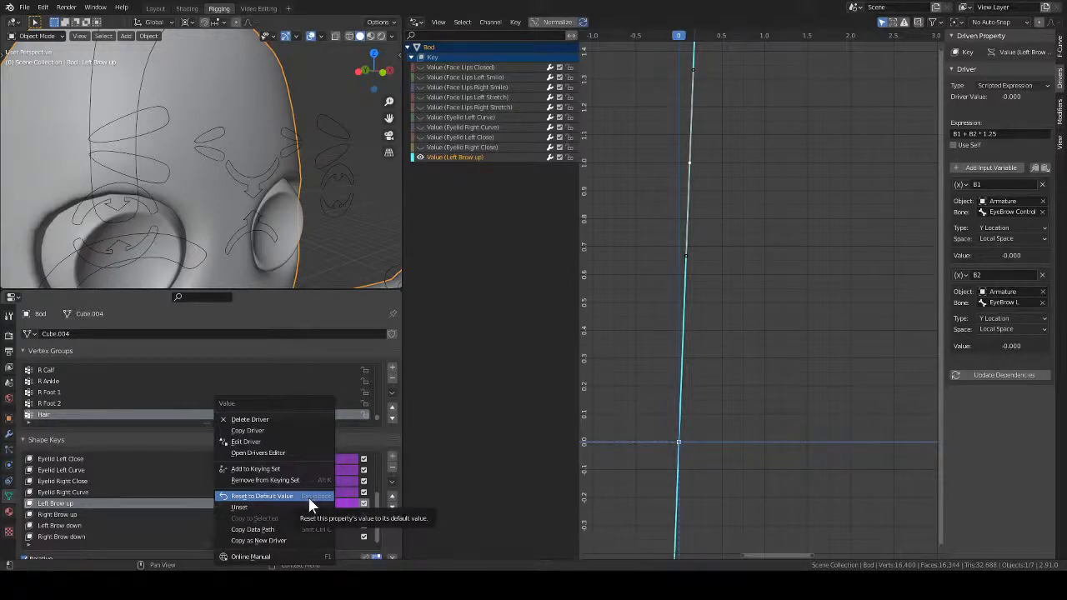
left_click(297, 430)
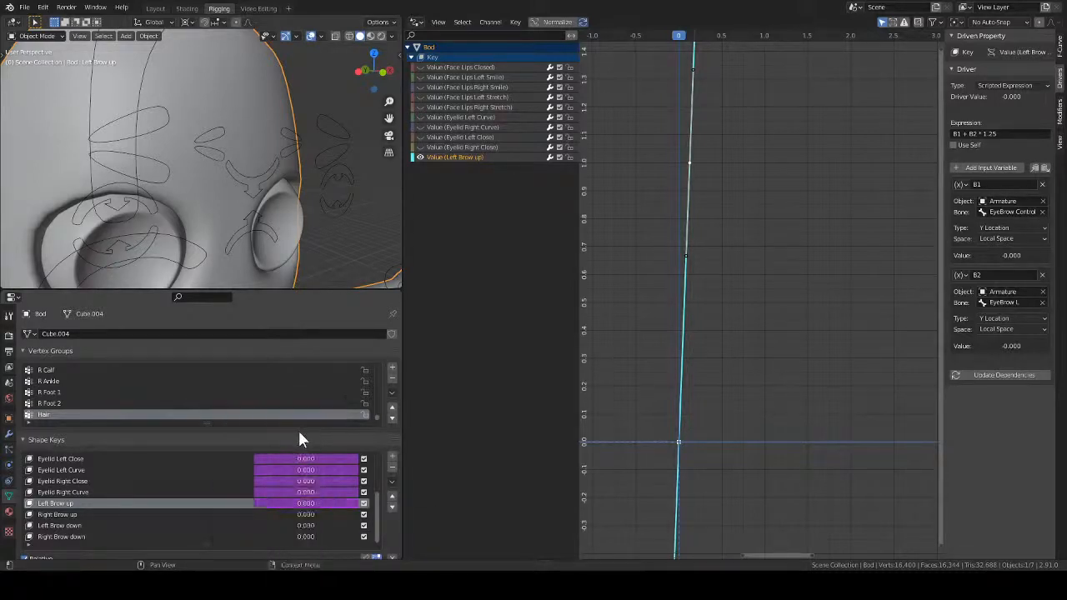
left_click(314, 525)
right_click(283, 527)
left_click(289, 438)
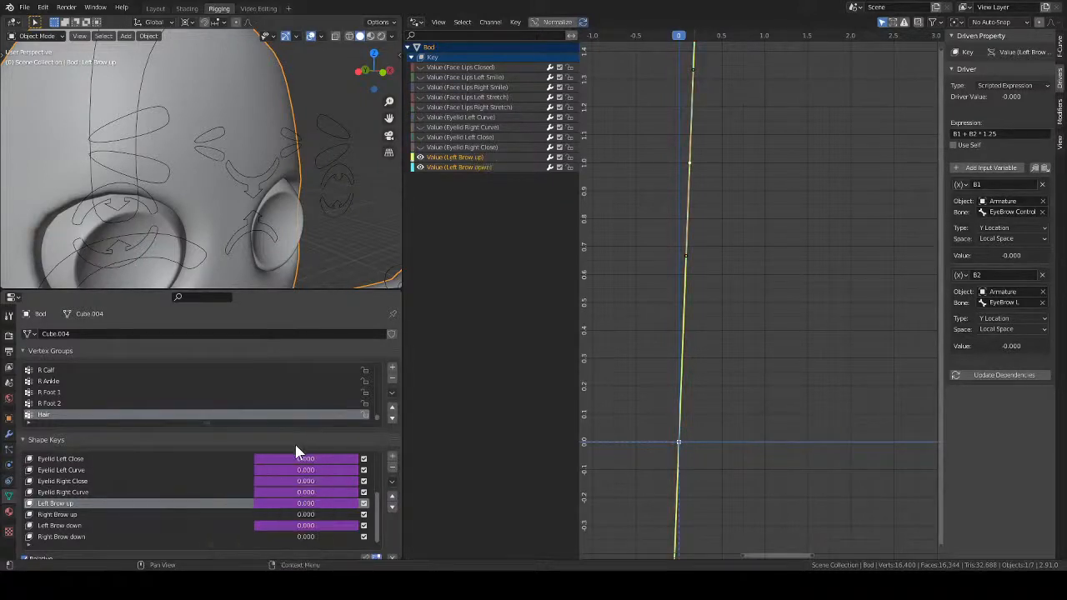
left_click(230, 526)
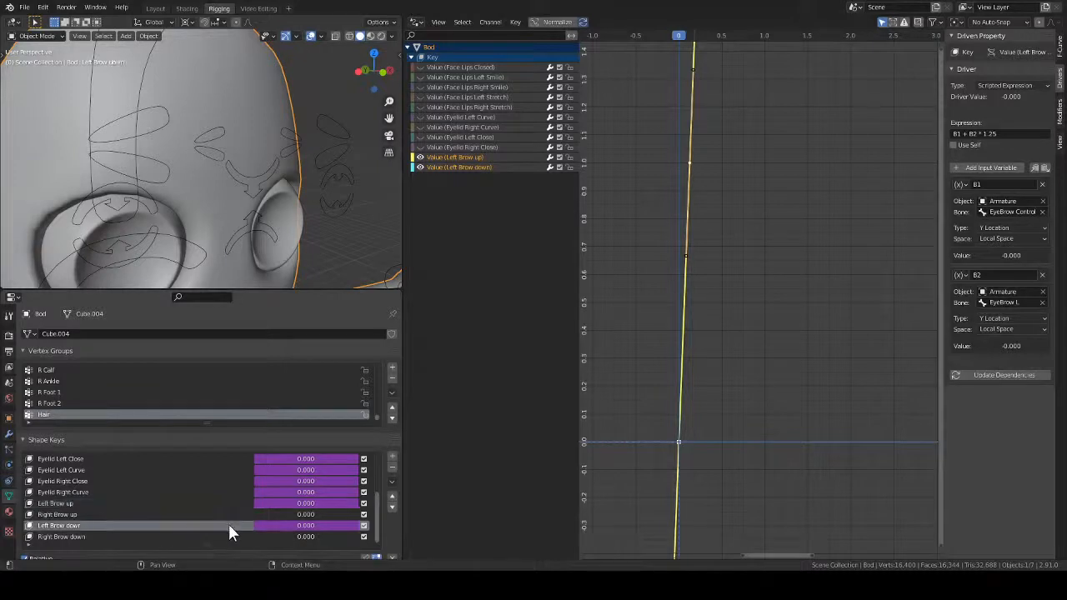
- Isolate the Left Brow down driver curve and set the value of its keyframe at 0.125 to -1
left_click(421, 157)
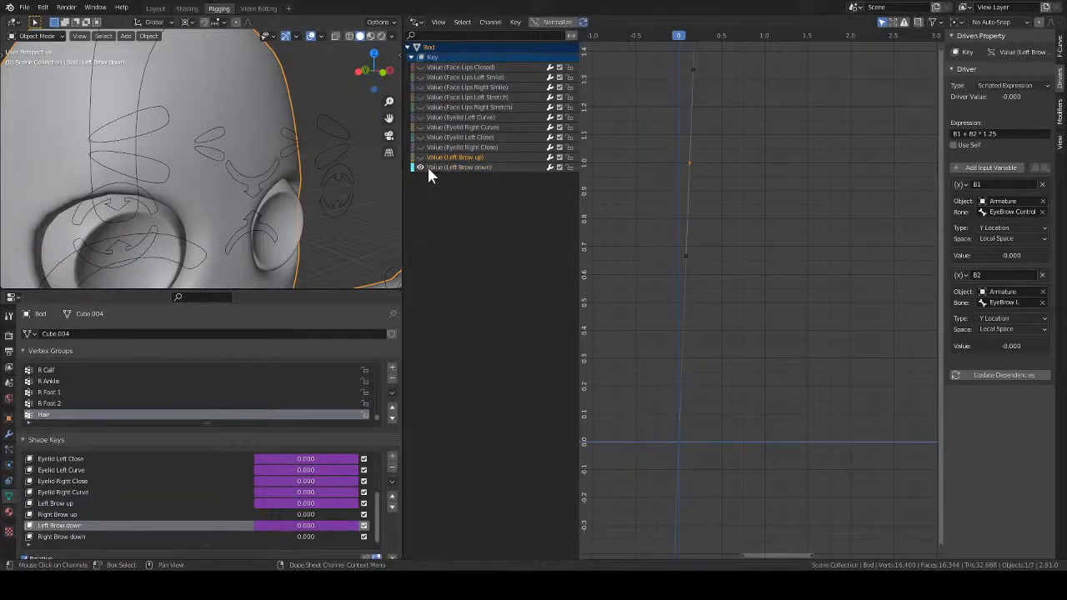
left_click(434, 168)
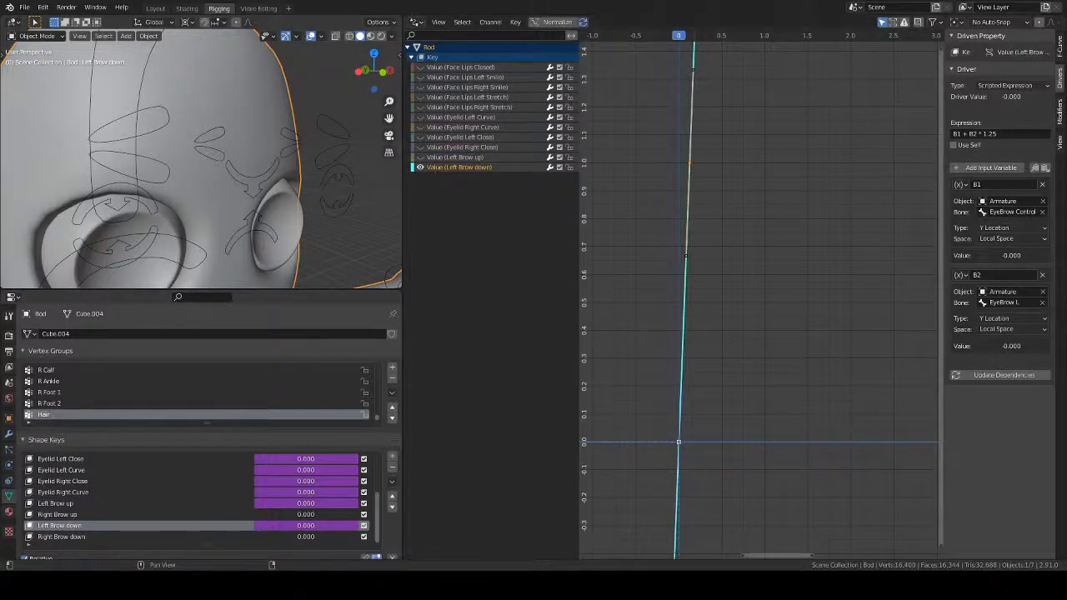
left_click(1060, 55)
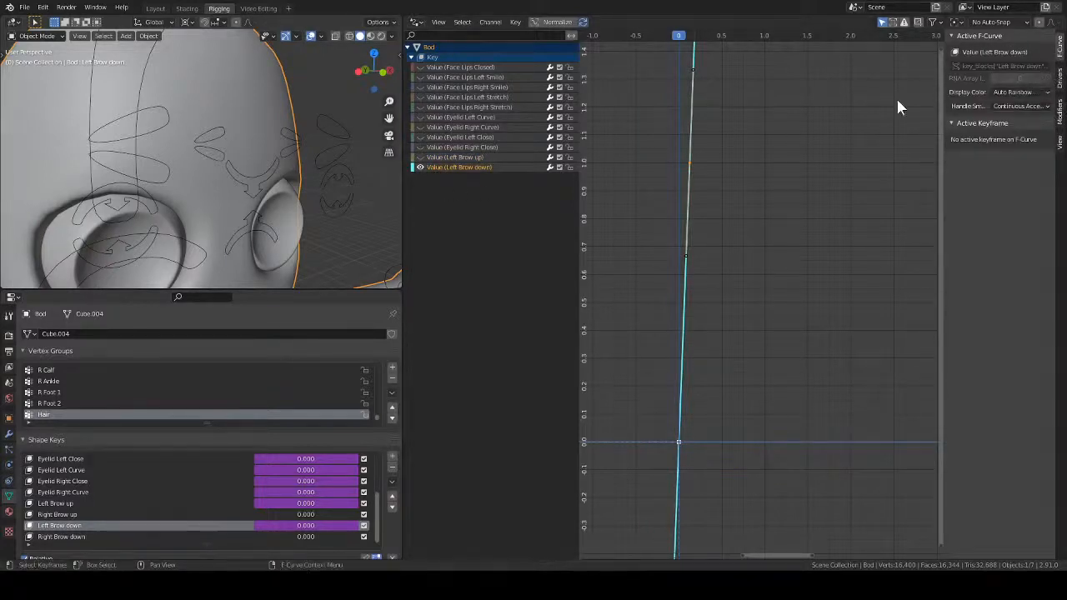
left_click(694, 166)
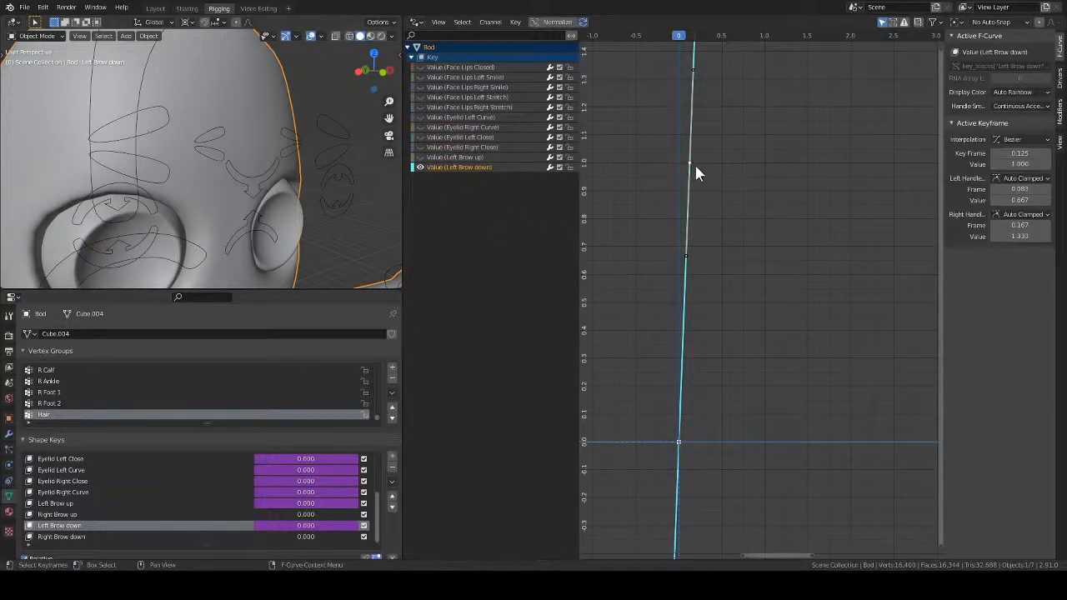
left_click(1004, 164)
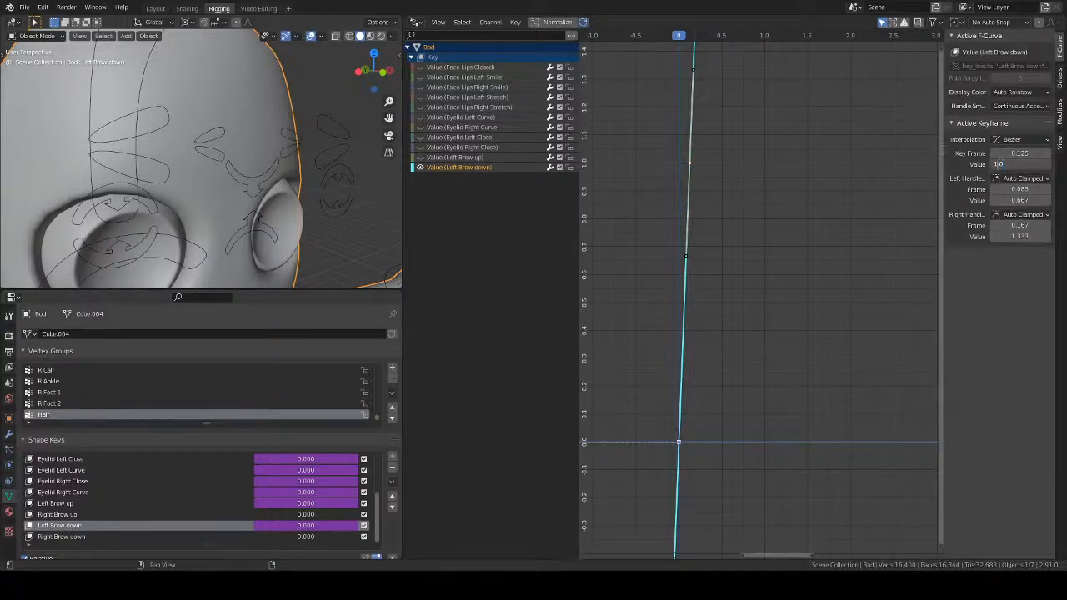
type("-1")
key("Return")
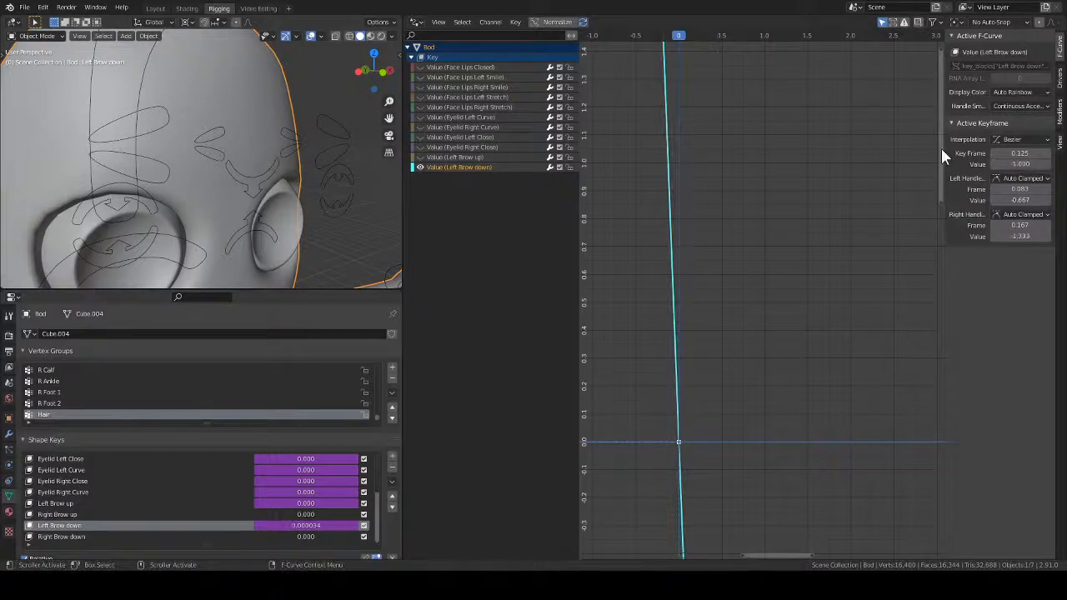
- Test the Left Brow down driver by lowering the EyeBrow Control bone in Pose Mode
left_click(299, 149)
key("ctrl+Tab")
left_click(300, 153)
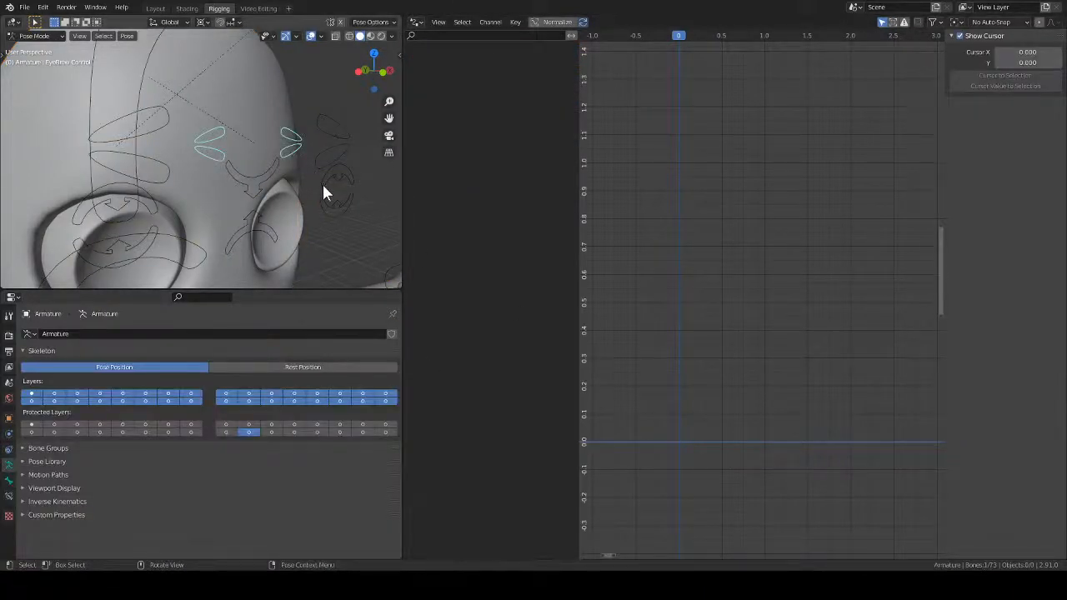
key("g")
left_click(337, 177)
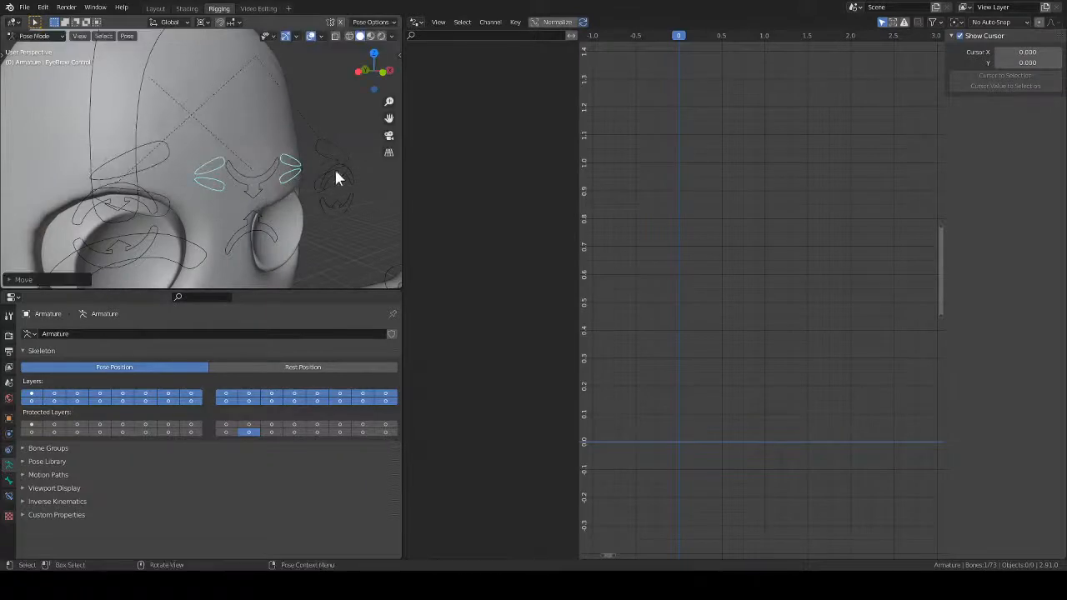
- Test-move the EyeBrow L bone up and down and undo the last brow bone test moves
left_click(338, 170)
middle_click_drag(339, 174, 325, 193)
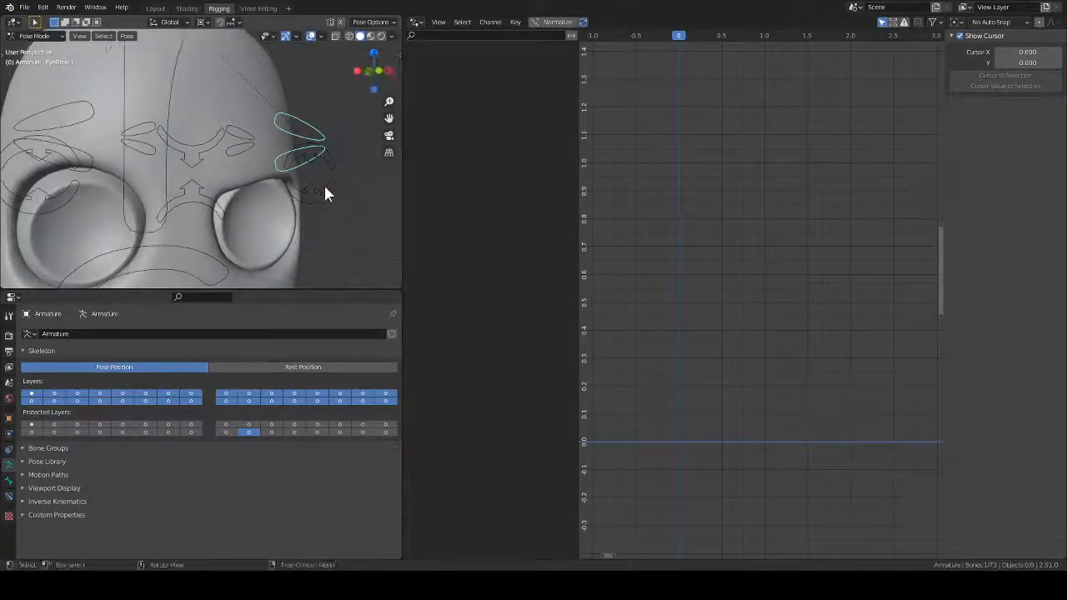
key("g")
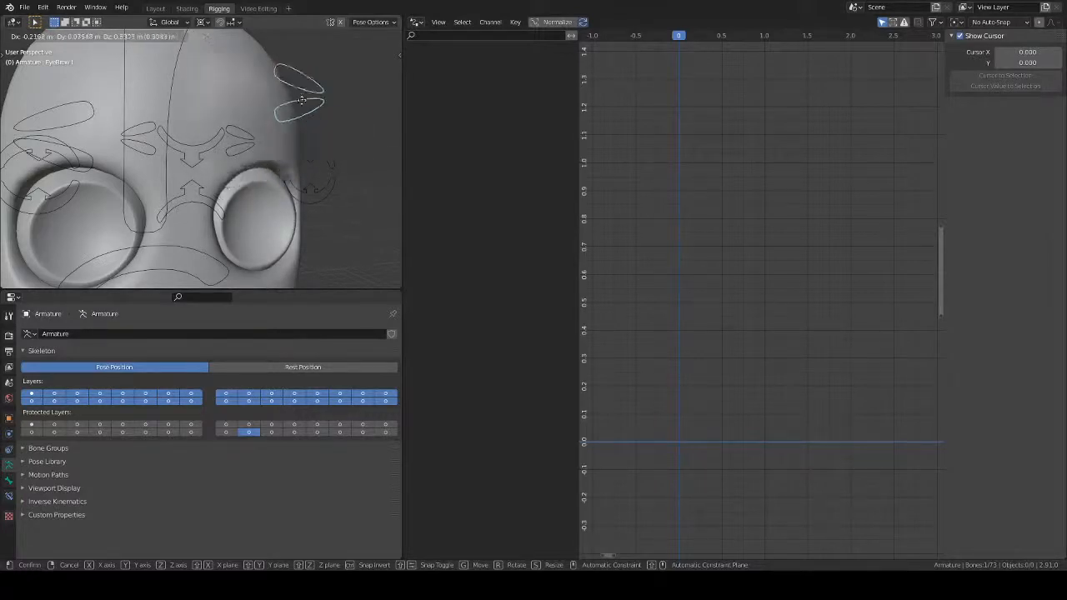
left_click(291, 197)
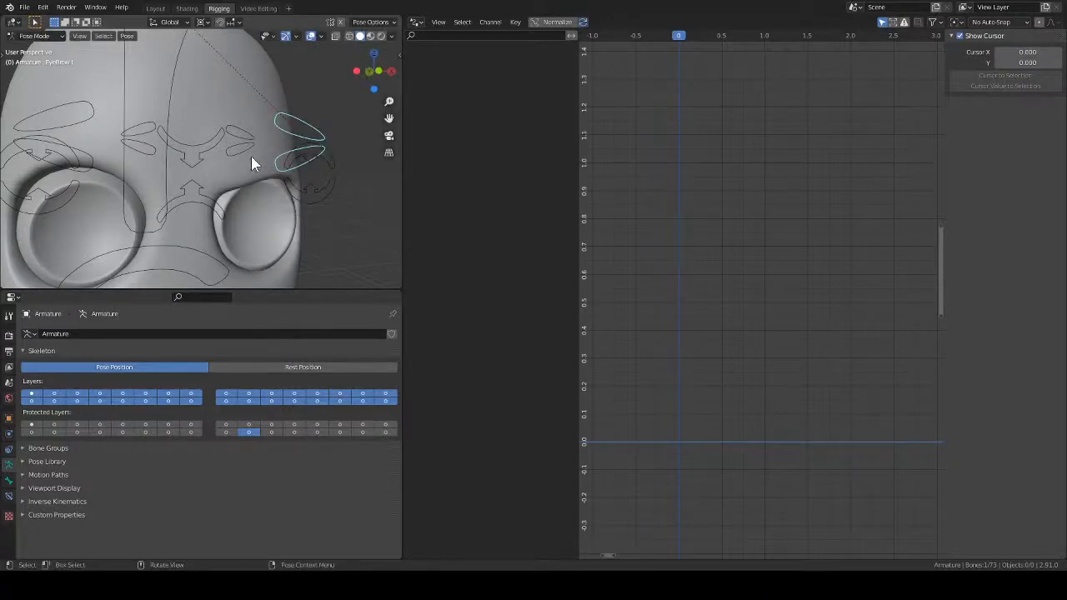
key("ctrl+z")
key("ctrl+z")
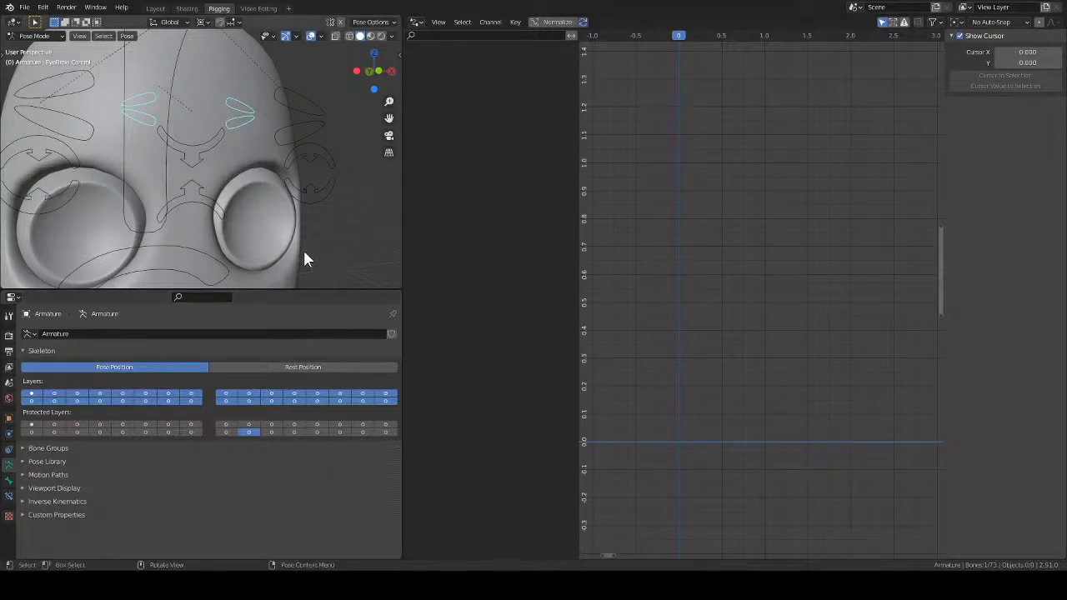
scroll(280, 209, "down", 5)
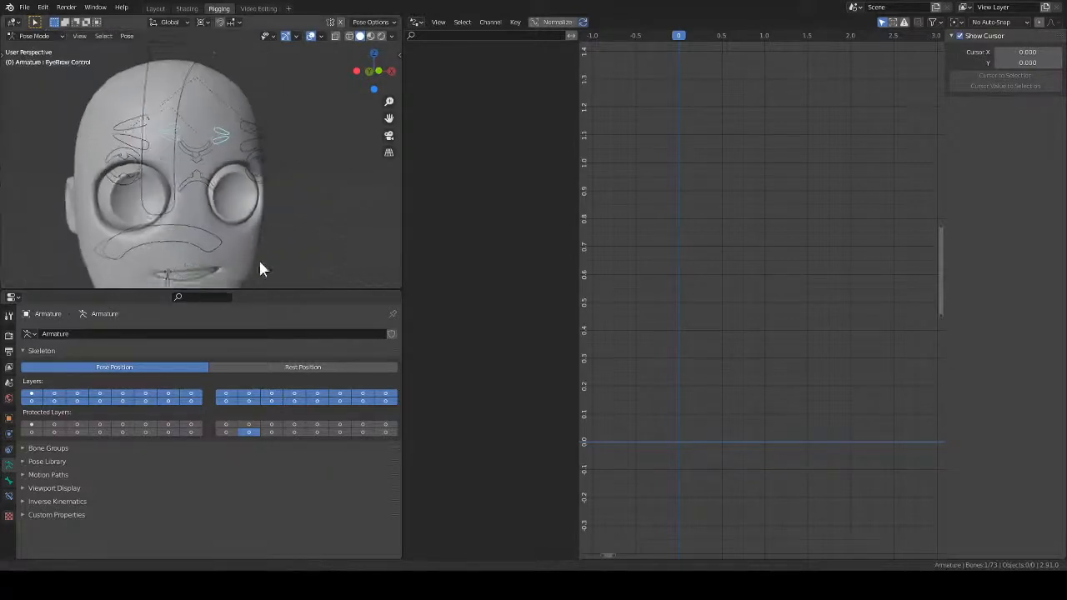
- Test-move the EyeBrow Control bone and the Eyebrow R bone to compare how the two brows respond
middle_click_drag(259, 261, 314, 203)
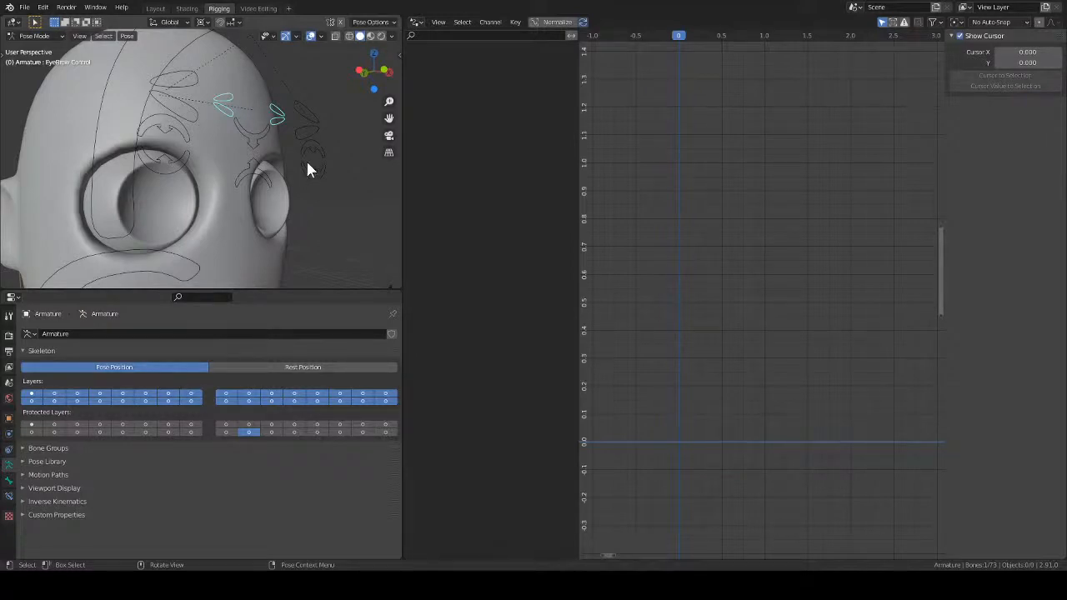
key("g")
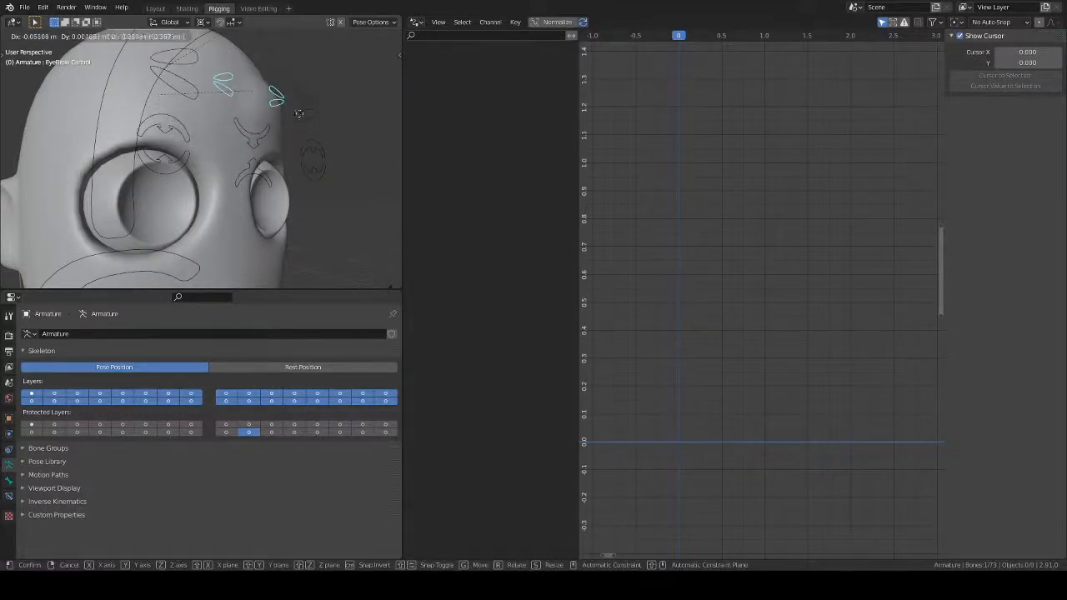
right_click(282, 235)
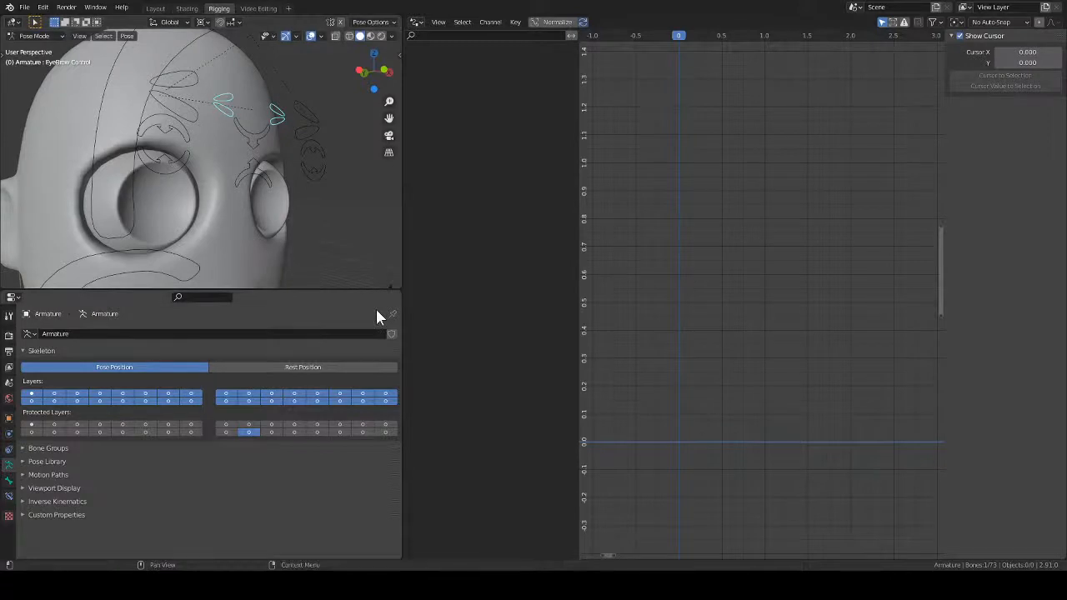
left_click(214, 133)
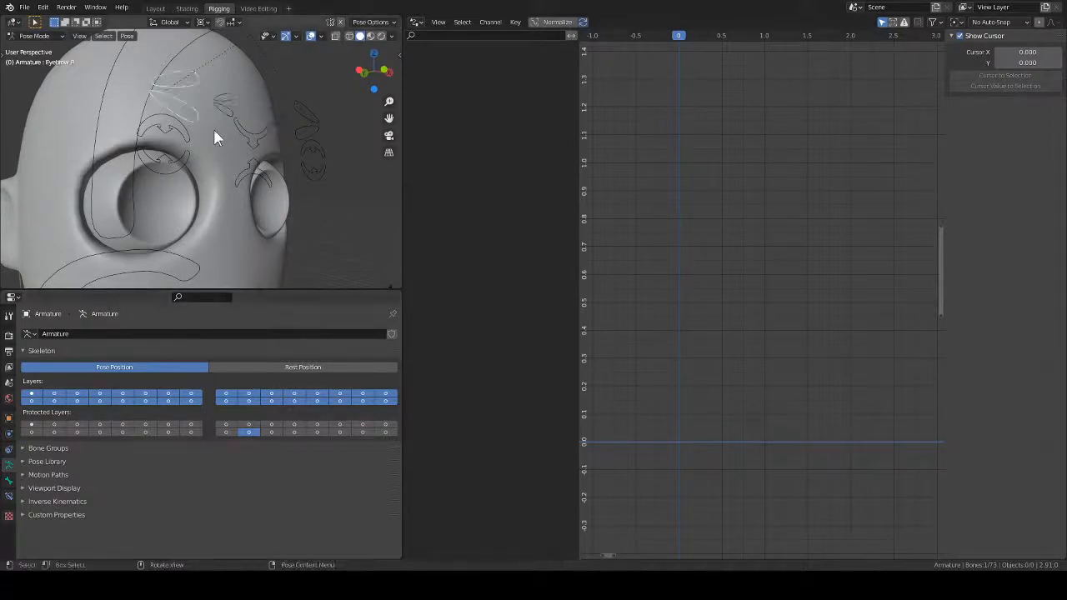
key("g")
left_click(228, 164)
- Leave Pose Mode and select the body mesh in Object Mode
key("ctrl+Tab")
left_click(215, 227)
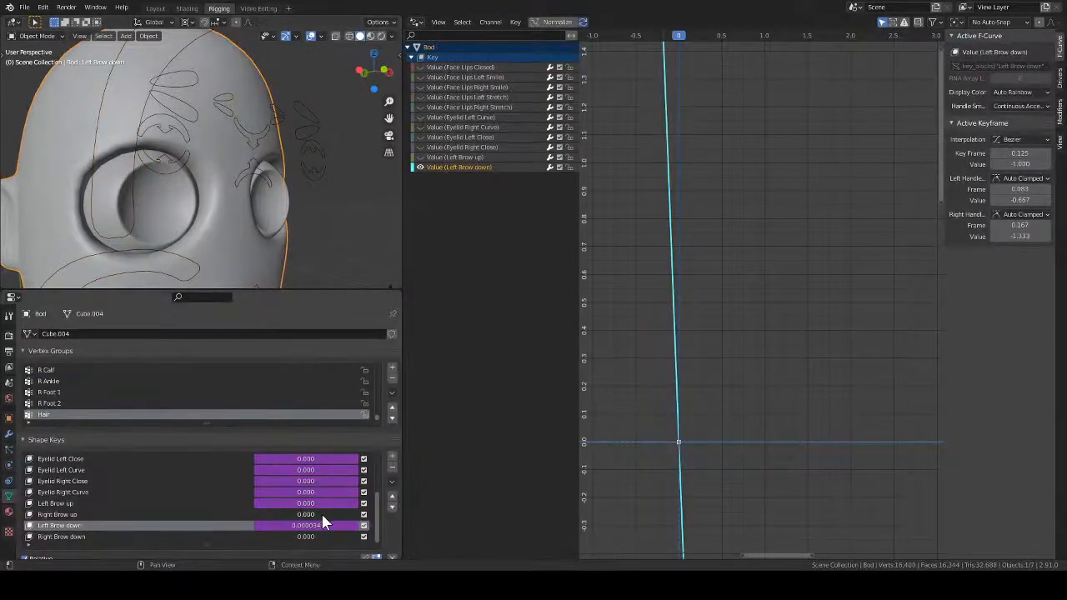
left_click(285, 125)
key("ctrl+Tab")
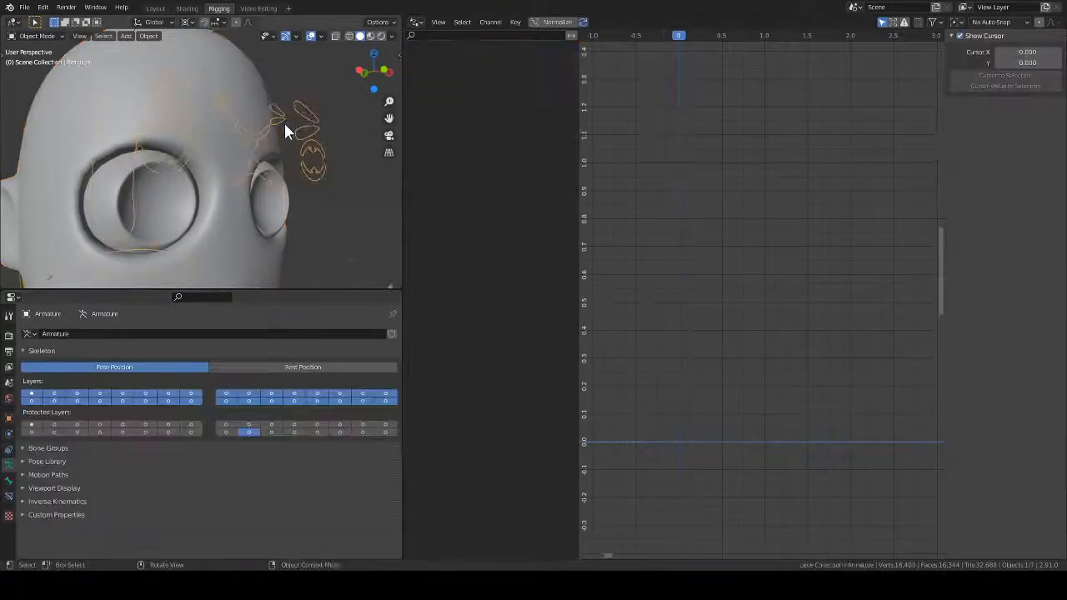
key("ctrl+Tab")
left_click(239, 222)
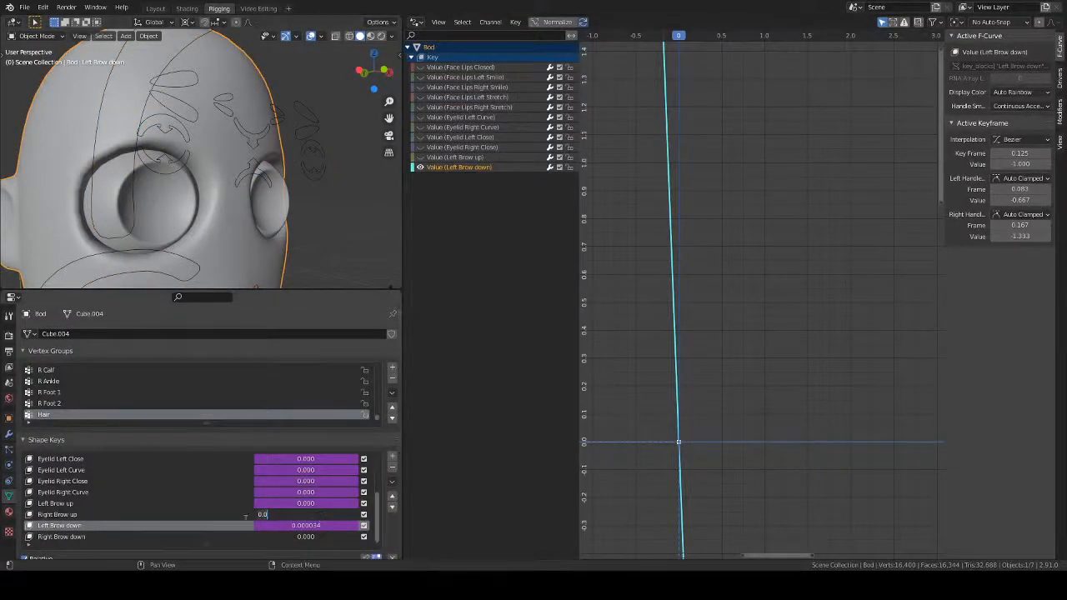
- Copy the driver of the Left Brow up shape key onto the Right Brow up shape key
right_click(308, 504)
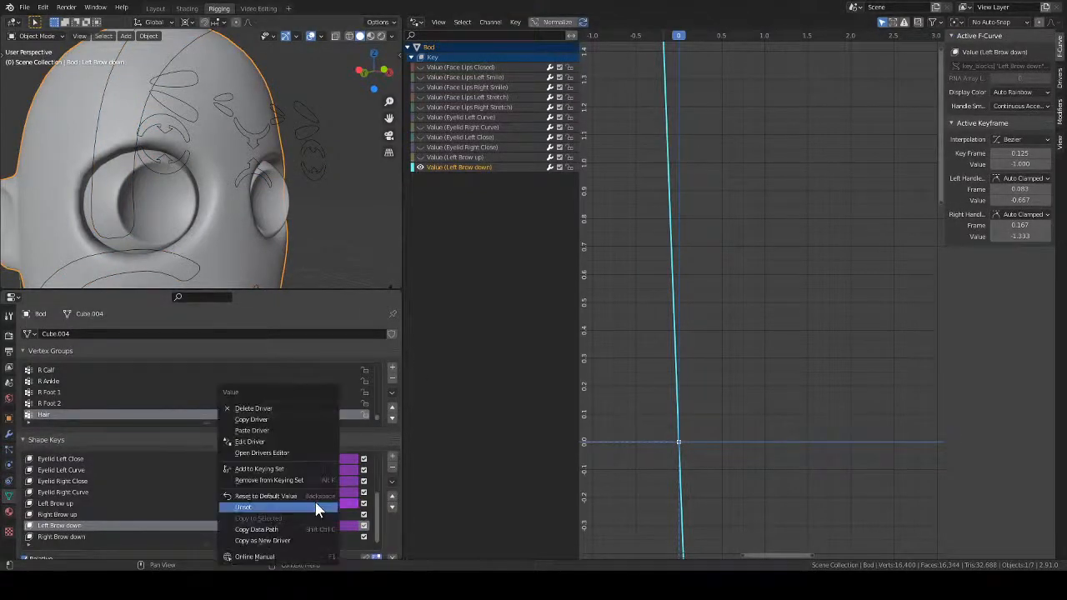
left_click(300, 429)
right_click(312, 510)
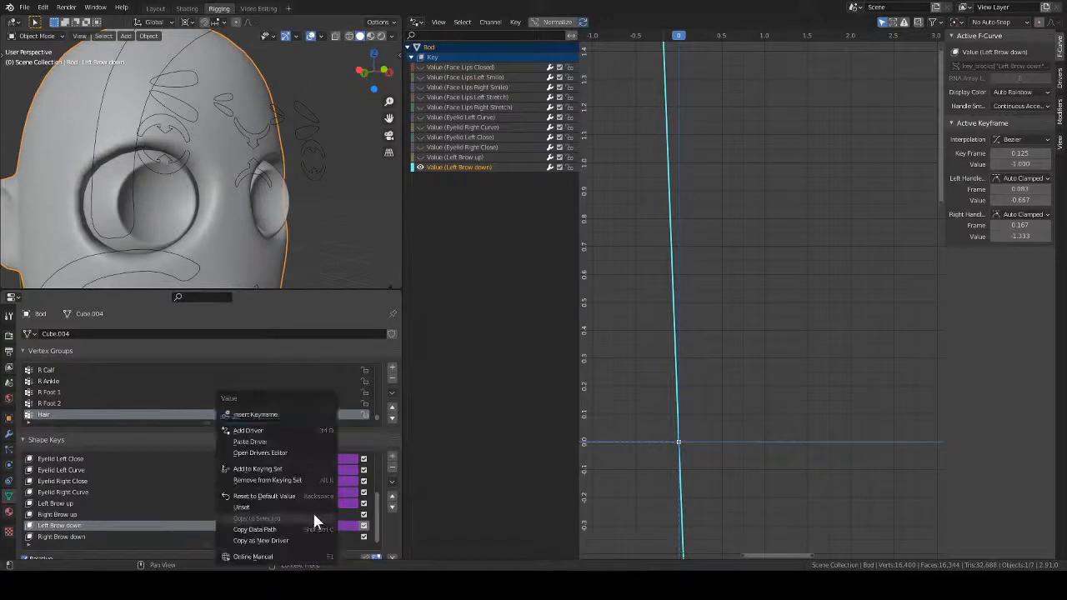
left_click(292, 441)
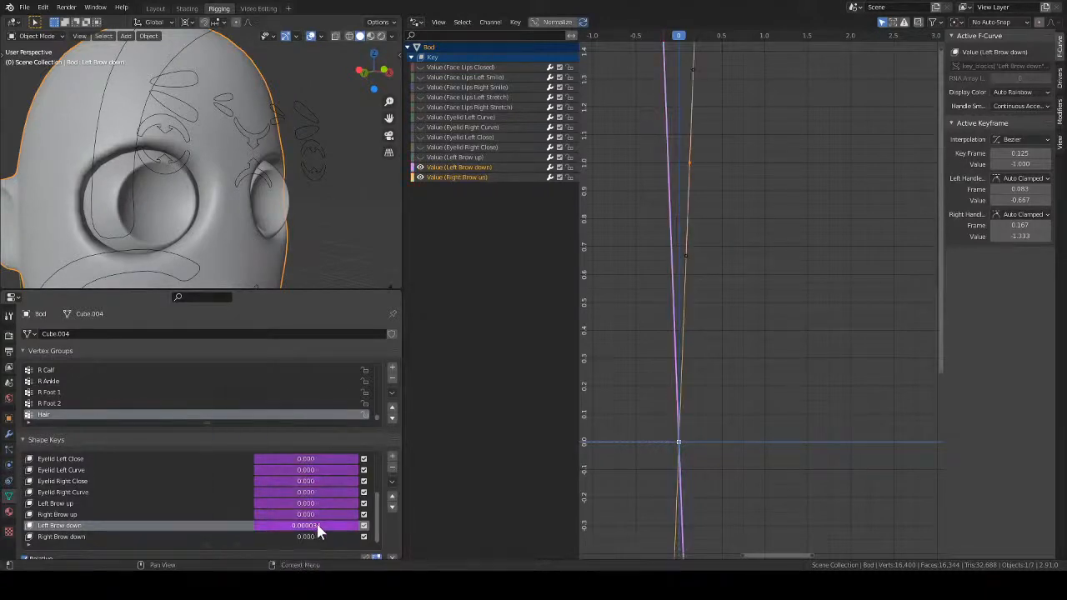
- Copy the driver of the Left Brow down shape key onto the Right Brow down shape key
right_click(316, 526)
left_click(304, 430)
right_click(312, 536)
left_click(303, 441)
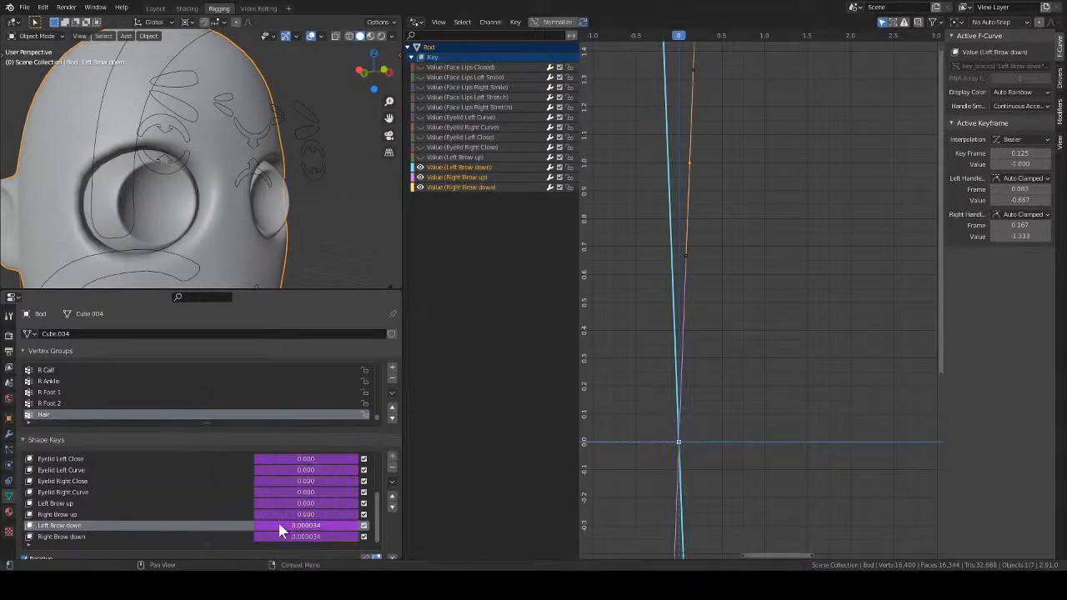
left_click(217, 515)
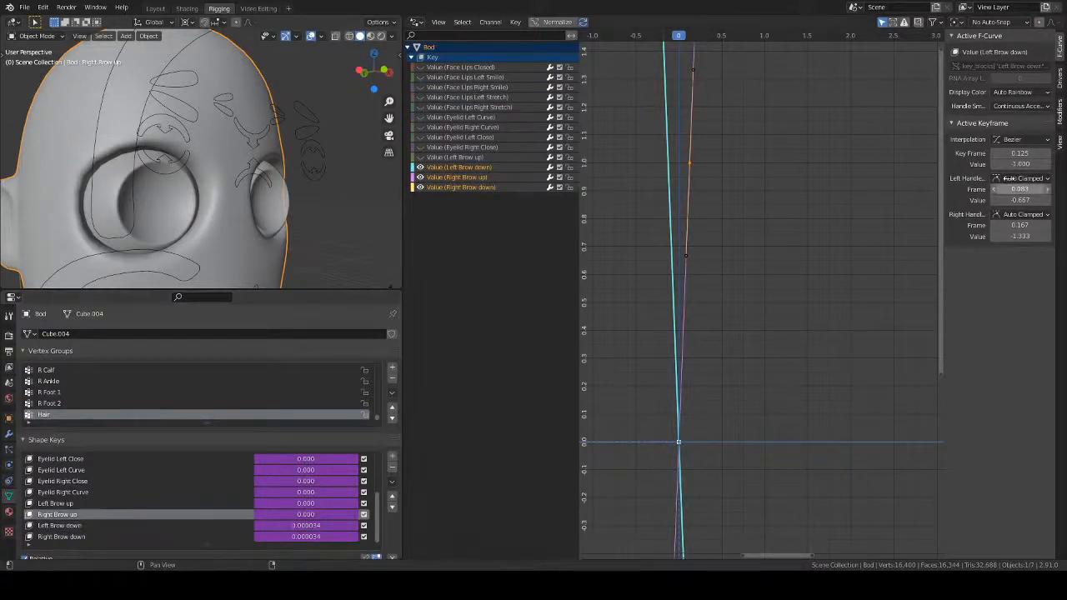
left_click(1061, 84)
left_click(1006, 302)
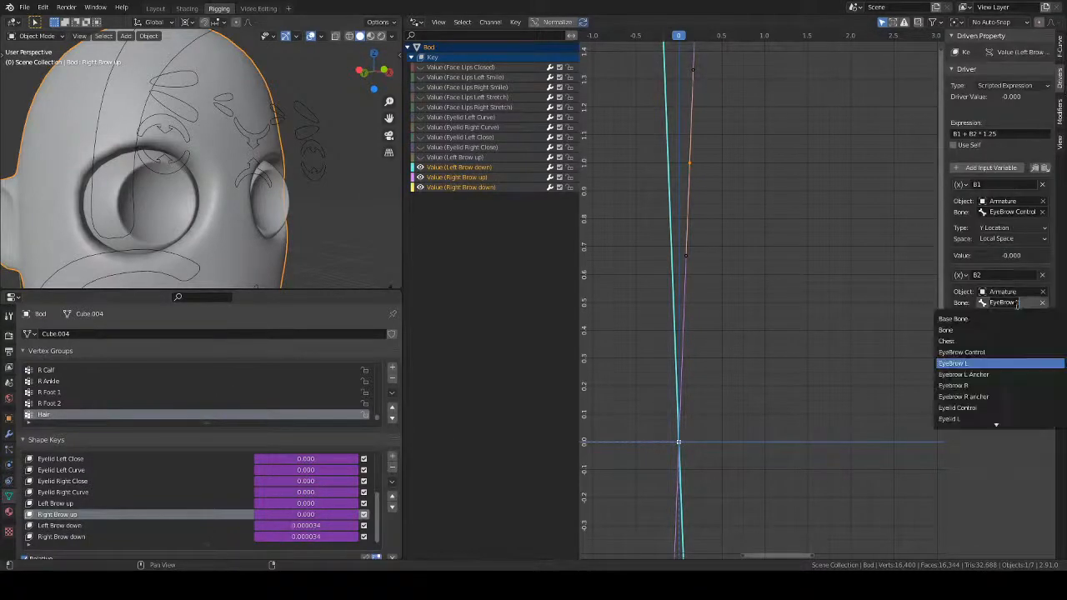
left_click(967, 385)
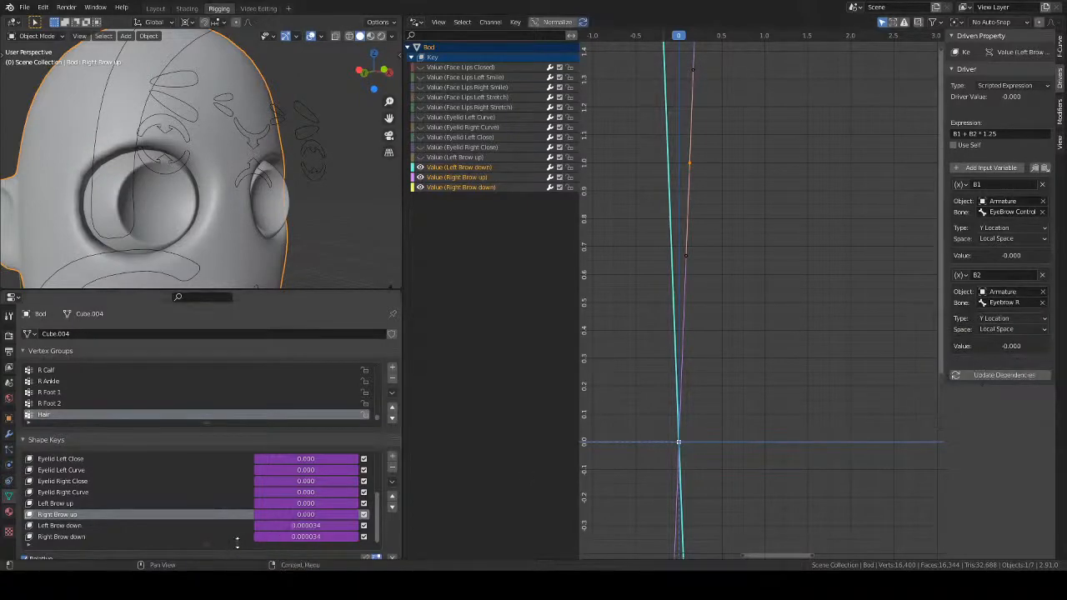
left_click(969, 377)
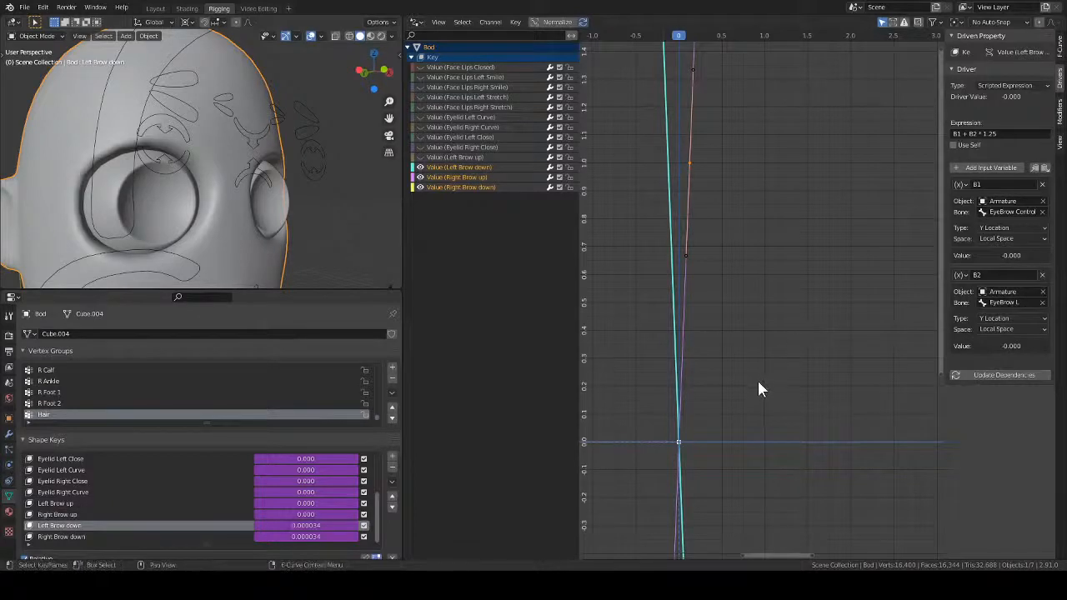
- Set the bone of the B2 variable to Eyebrow R in both the Right Brow up and Right Brow down drivers
left_click(462, 178)
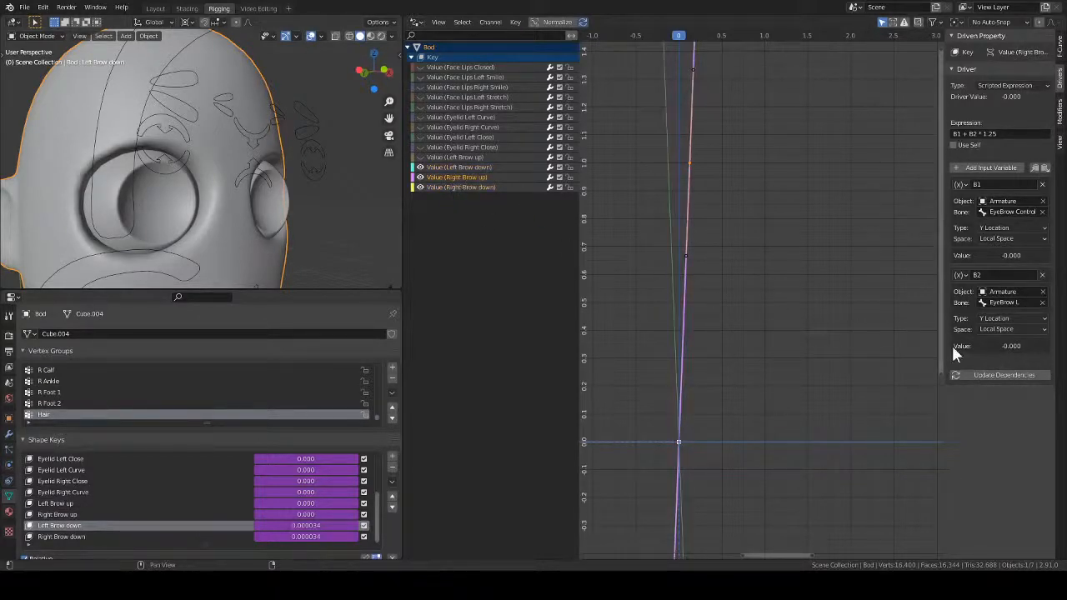
left_click(1006, 303)
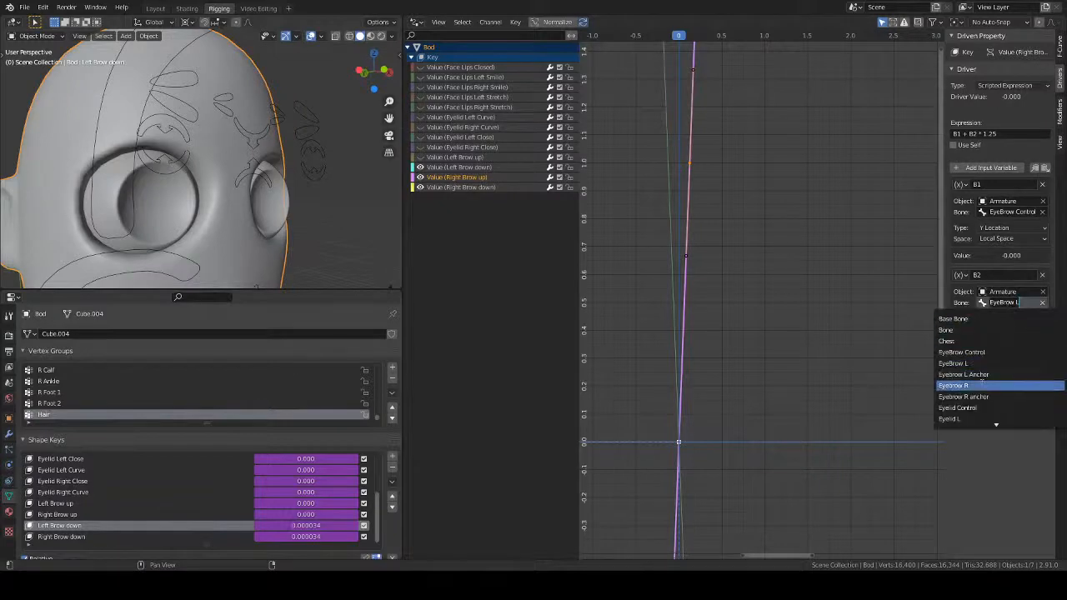
left_click(958, 364)
left_click(470, 187)
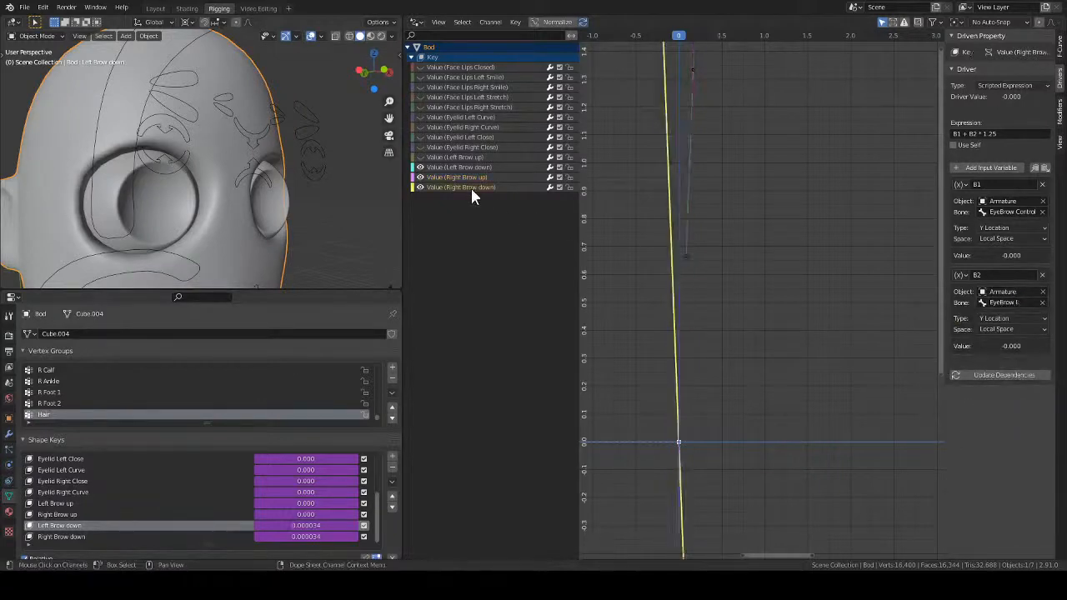
left_click(995, 301)
left_click(980, 386)
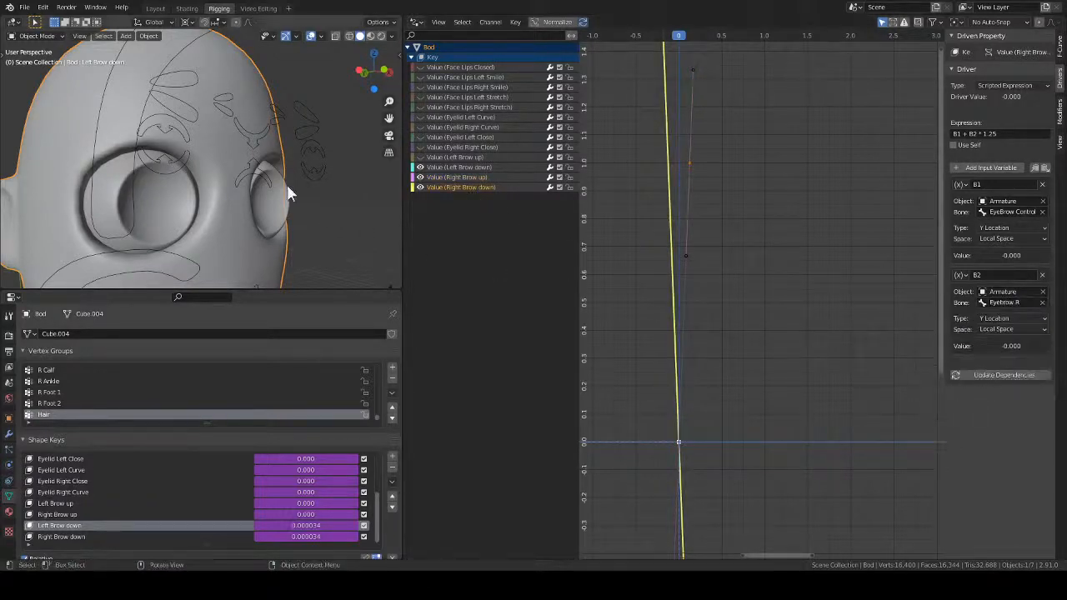
- Put the armature in Pose Mode and lower the Eyebrow R bone to test the right brow drivers
left_click(197, 114)
key("ctrl+Tab")
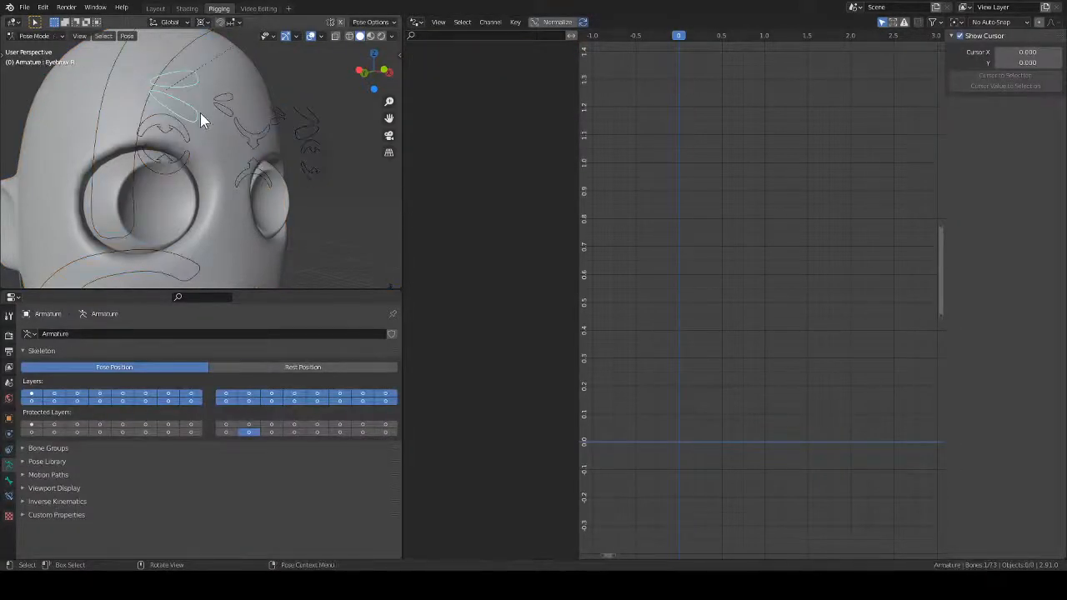
key("g")
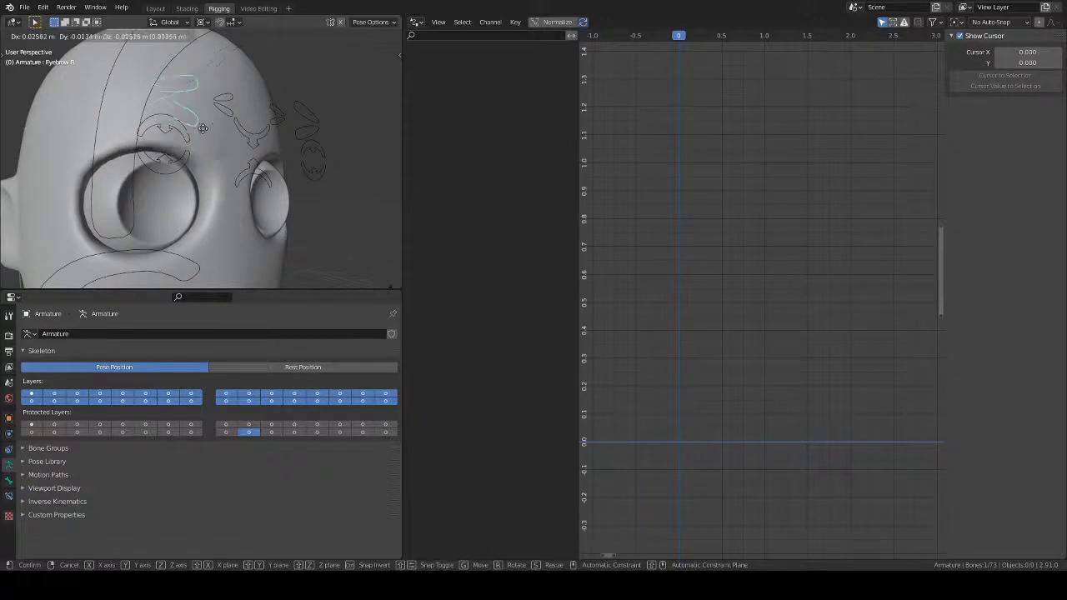
left_click(206, 157)
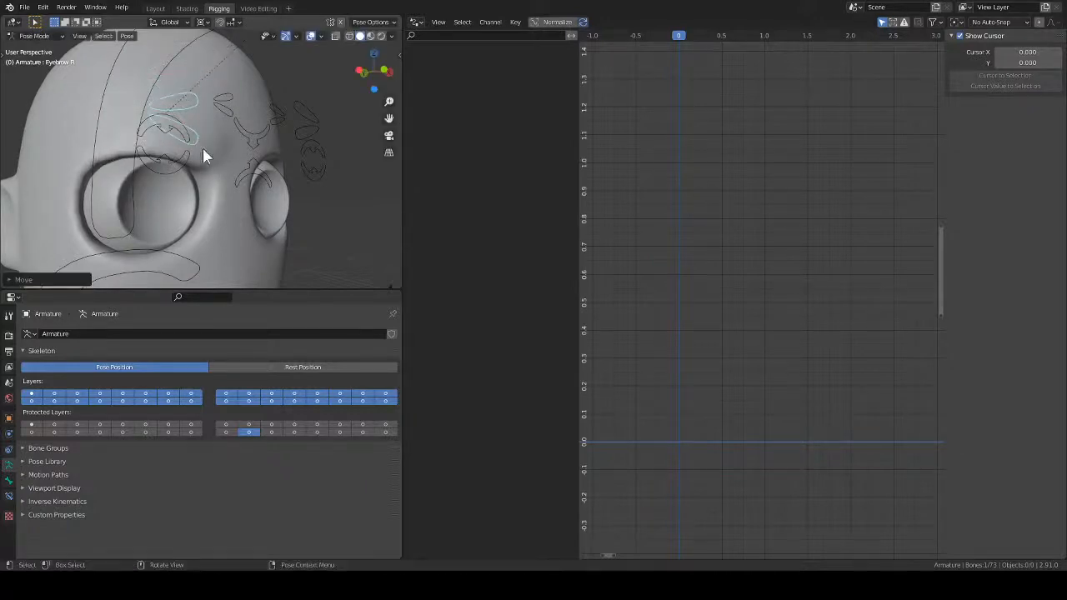
- Test the EyeBrow L bone by raising it, and finish with it lowered in front view
left_click(301, 133)
key("g")
left_click(305, 100)
key("KP_1")
key("g")
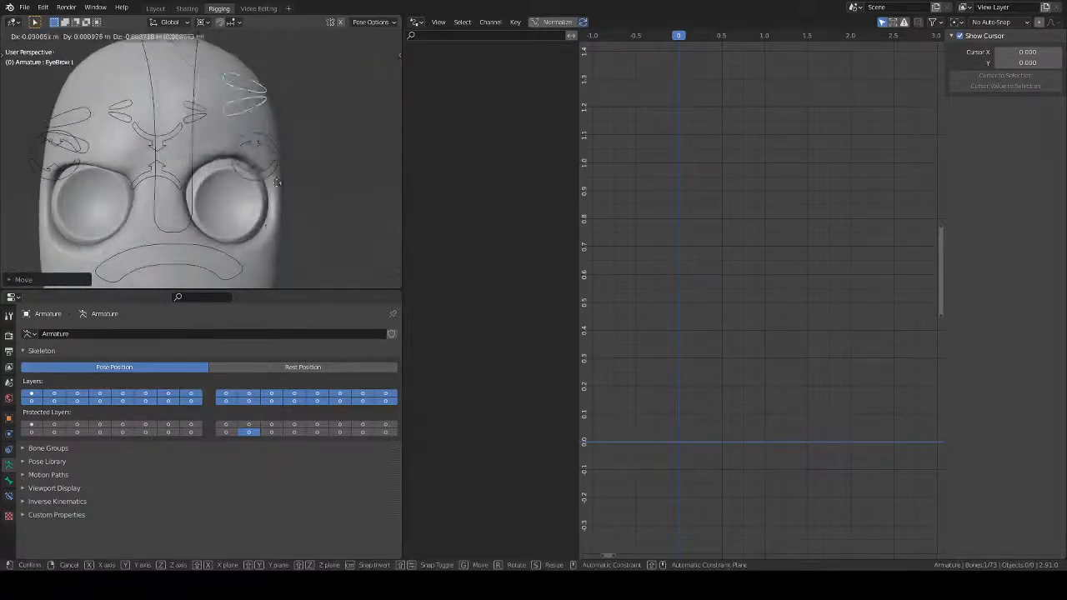
left_click(194, 183)
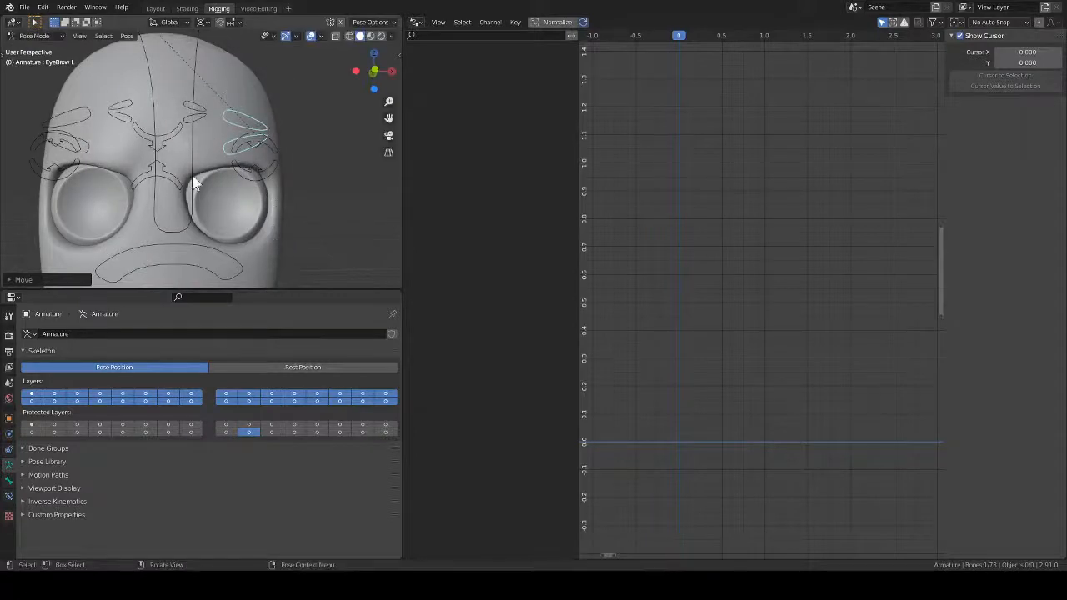
- Lower the Eyelid R bone to close the right eye and adjust the height of the Eyebrow R bone
left_click(85, 153)
key("g")
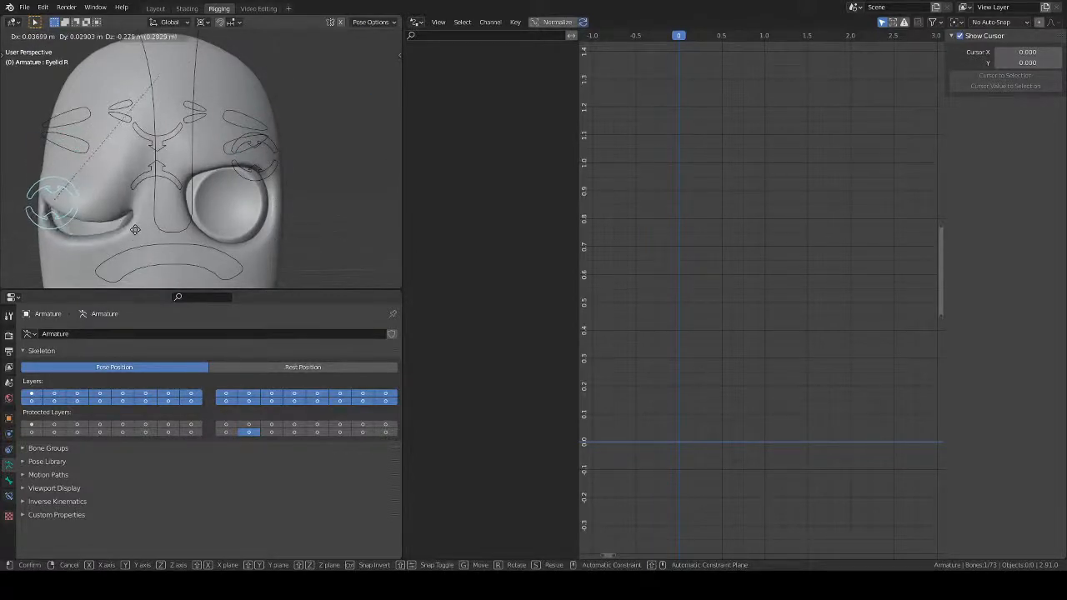
left_click(134, 253)
key("ctrl+z")
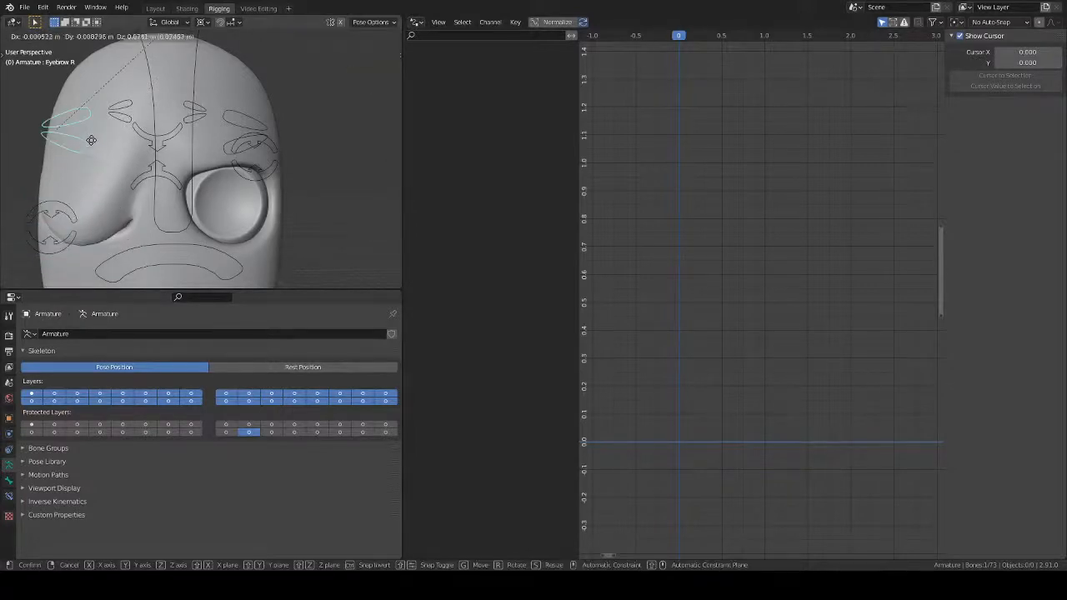
key("ctrl+z")
- Test-move the EyeBrow L bone upward to check the left brow from an angle
middle_click_drag(154, 160, 284, 178)
left_click(285, 152)
key("g")
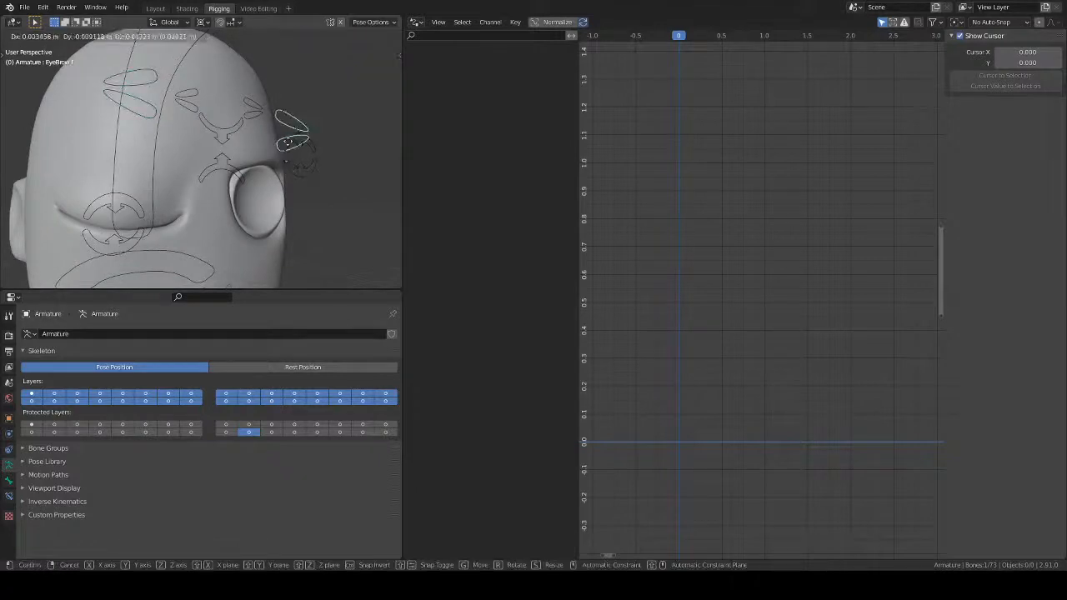
left_click(289, 112)
- Lower the EyeBrow L bone and pull the Eyelid L bone down to partly close the left eye
scroll(300, 201, "down", 5)
middle_click_drag(268, 230, 240, 203)
left_click(238, 156)
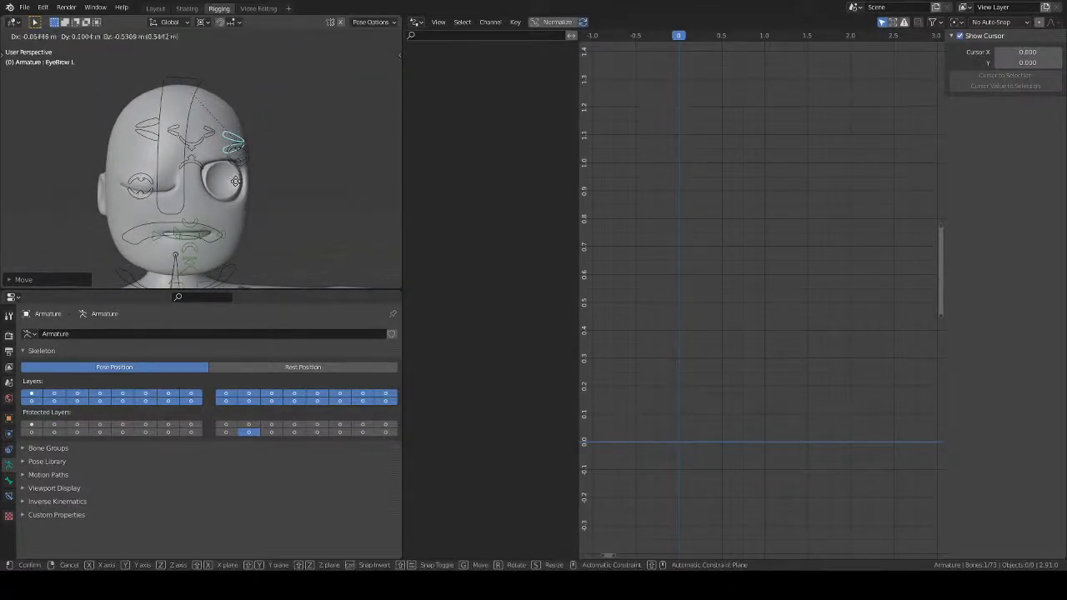
key("g")
left_click(242, 197)
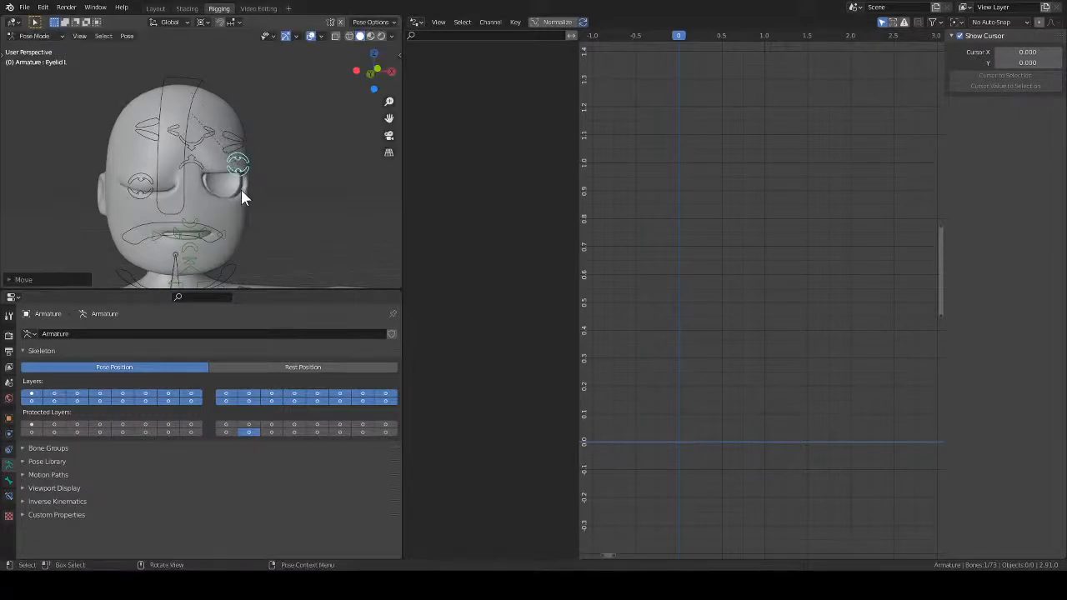
- Pose the mouth by moving the Face Lips Stretch and Face Lips Base bones upward
left_click(194, 250)
scroll(250, 200, "up", 2)
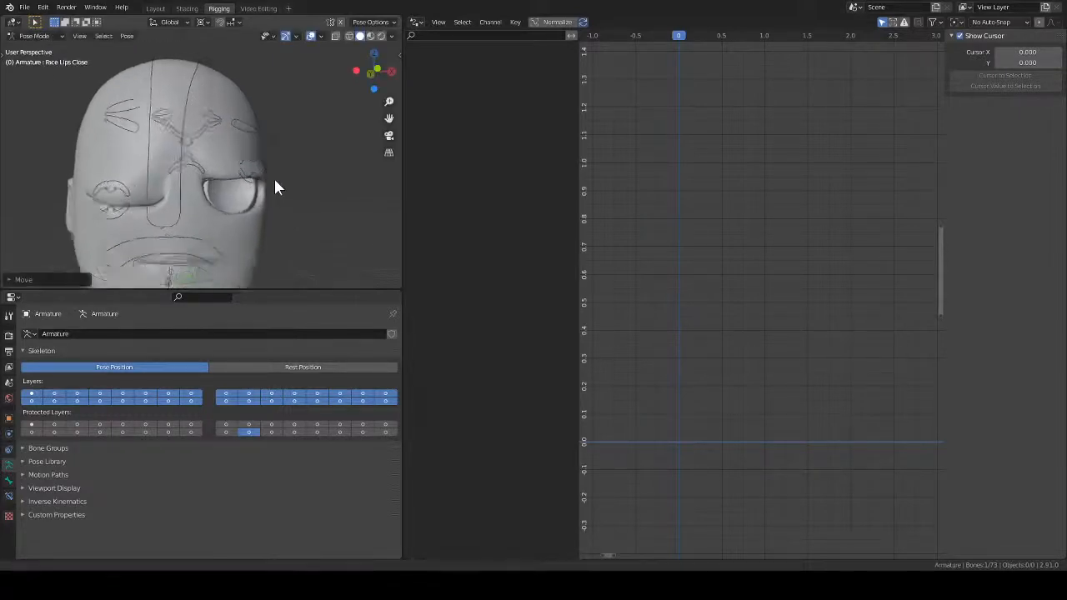
scroll(242, 217, "down", 2)
left_click(210, 244)
key("g")
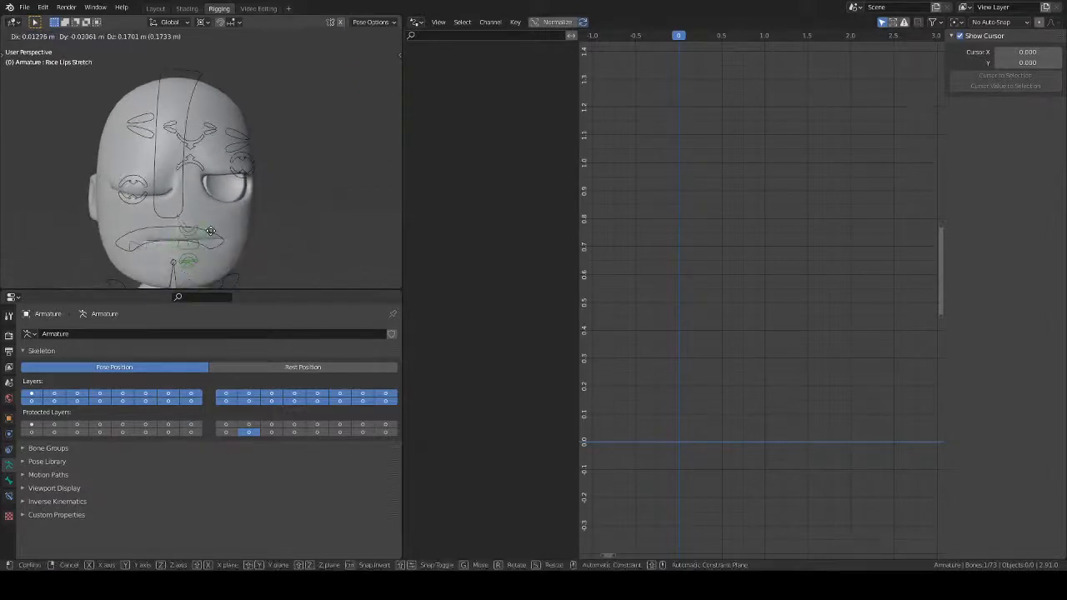
left_click(207, 232)
left_click(203, 236)
key("g")
left_click(202, 210)
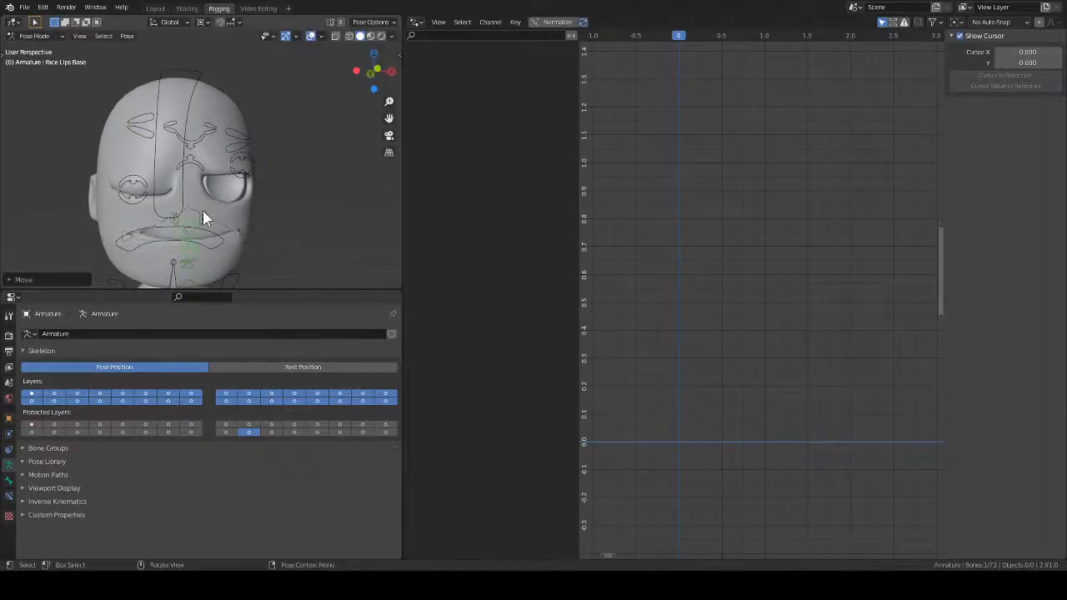
- Return to Object Mode and open the Layout workspace to inspect the posed face from the side
mouse_move(203, 210)
middle_mouse_down()
mouse_move(262, 203)
mouse_move(207, 209)
middle_mouse_up()
key("ctrl+Tab")
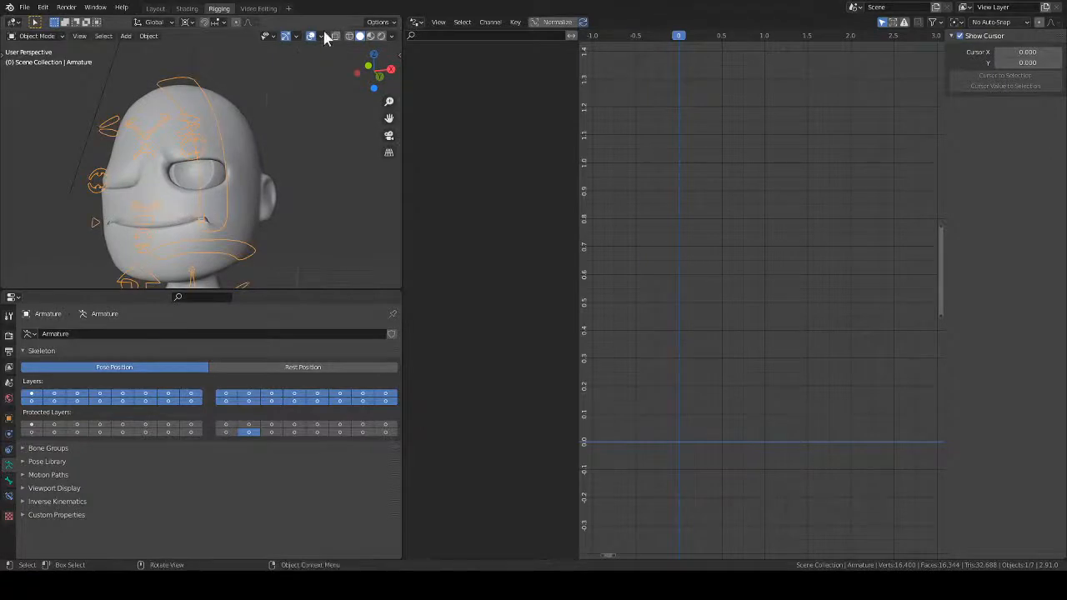
left_click(156, 8)
scroll(598, 299, "down", 5)
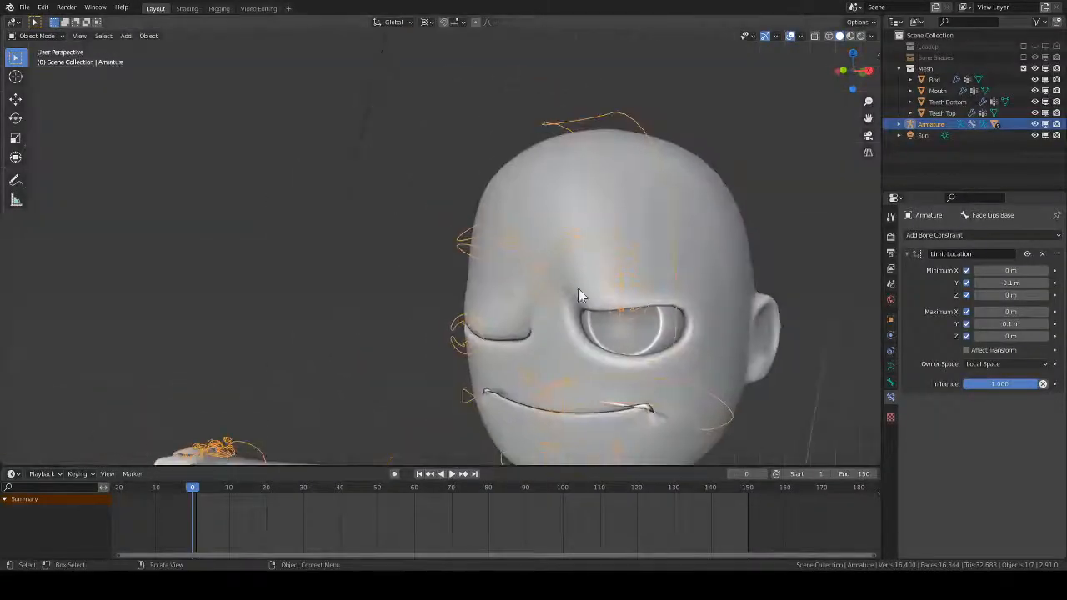
middle_click_drag(619, 305, 489, 296)
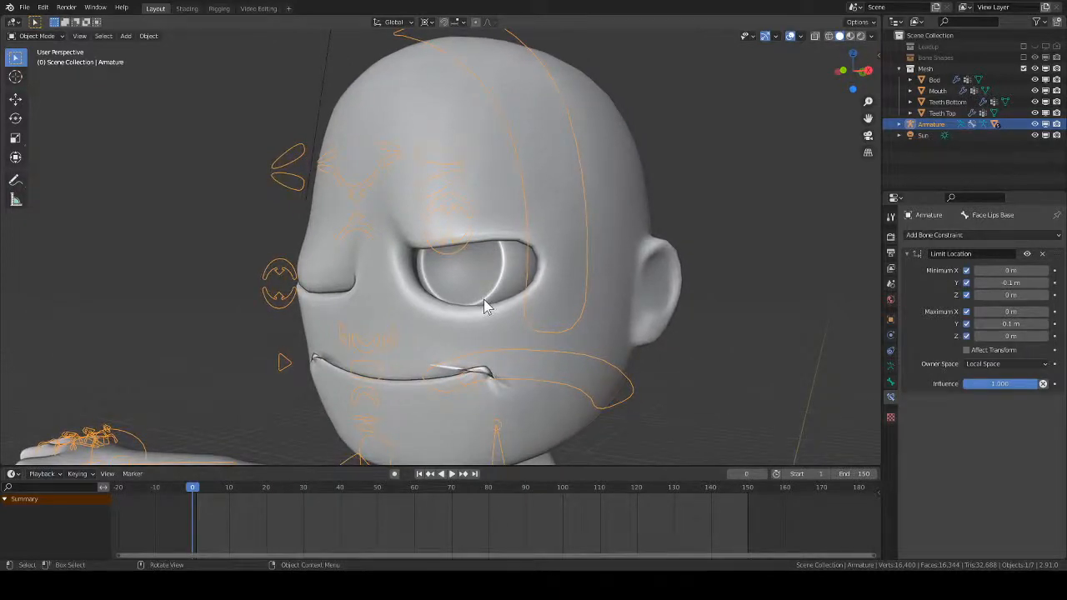
- Switch the armature to Pose Mode and lower the Face Lips Stretch bone to narrow the mouth
key("ctrl+Tab")
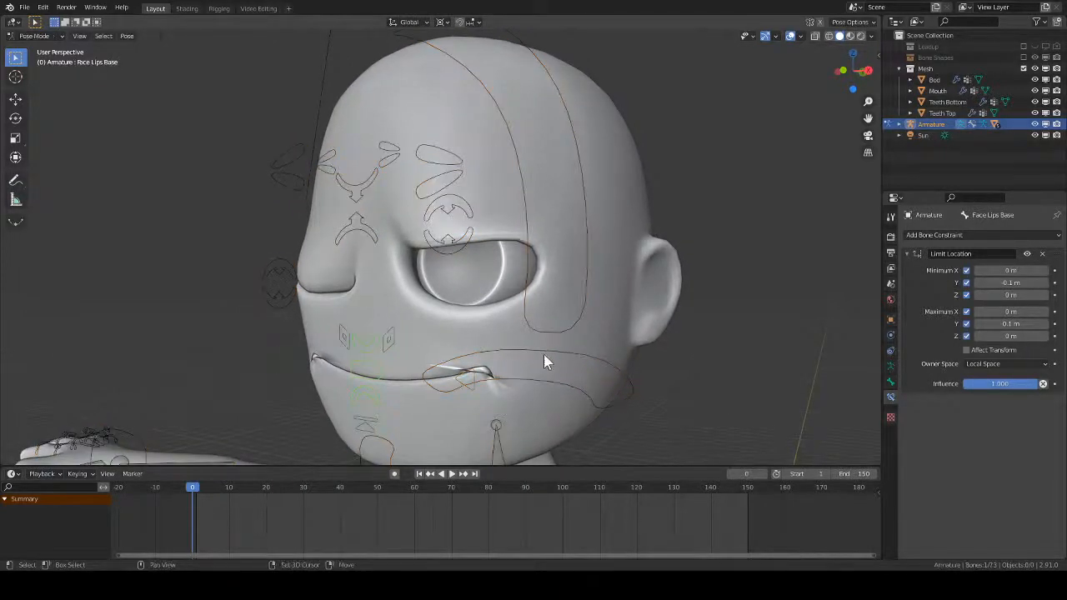
middle_click_drag(545, 356, 540, 336)
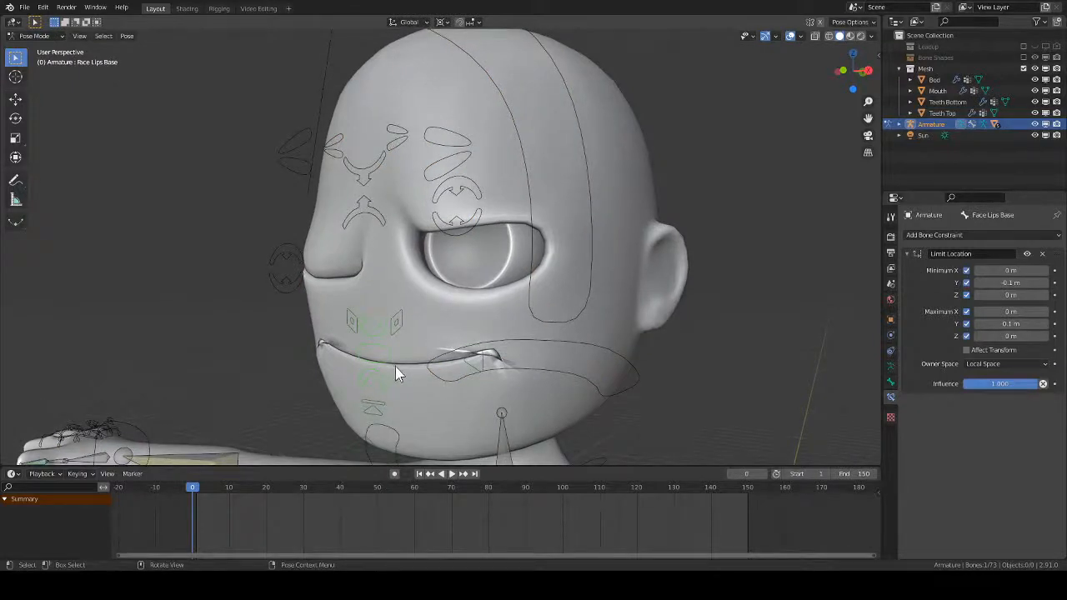
key("g")
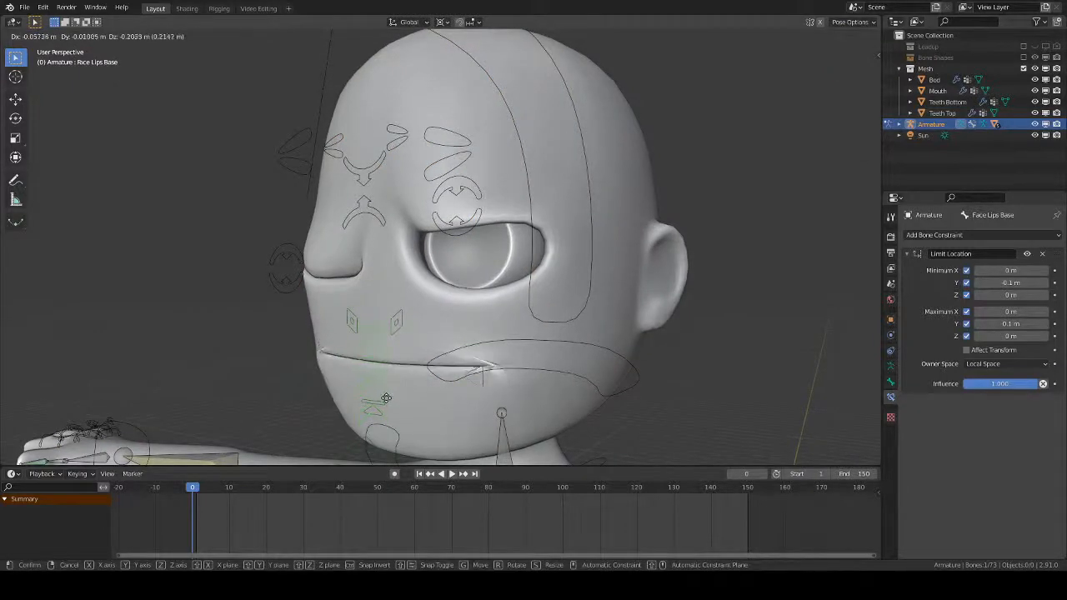
right_click(393, 334)
left_click(396, 340)
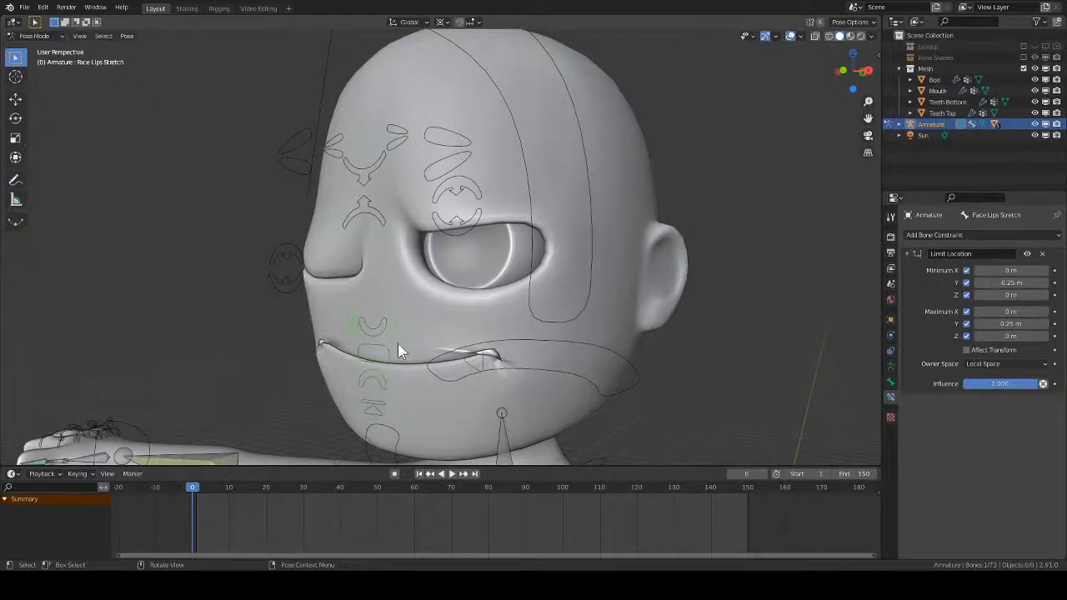
key("g")
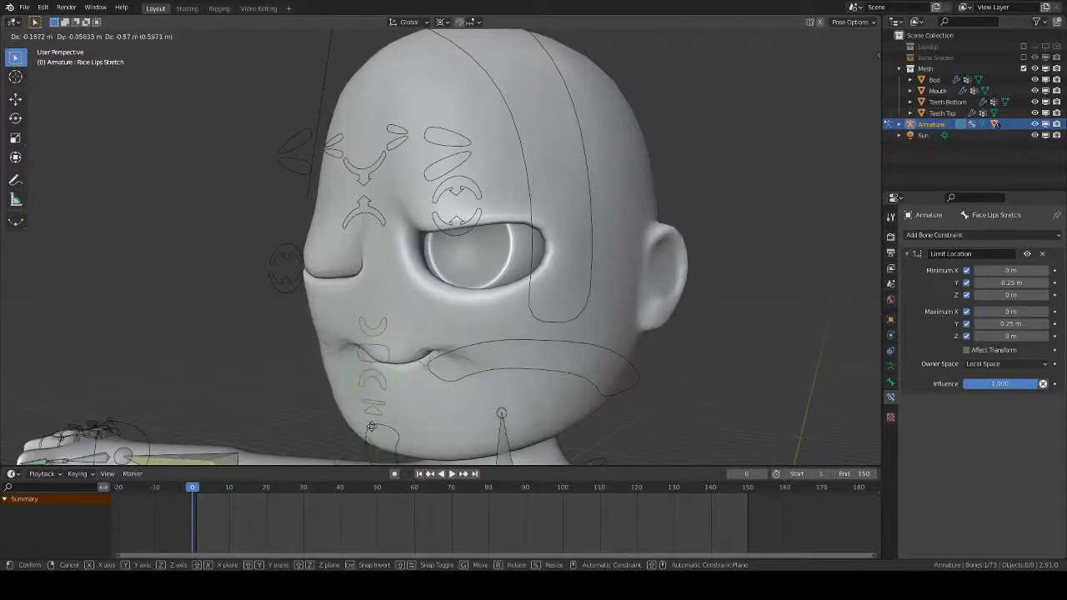
left_click(450, 377)
- Raise the Eyelid L bone slightly and move the Eyelid R bone upward to open the right eye
middle_click_drag(450, 377, 466, 232)
left_click(458, 221)
key("g")
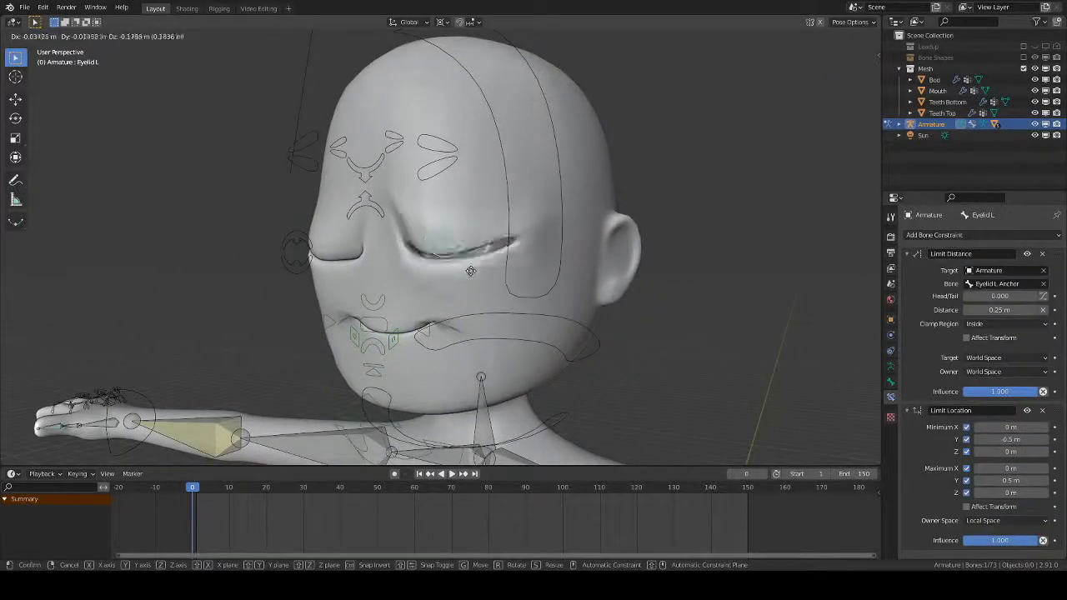
left_click(473, 252)
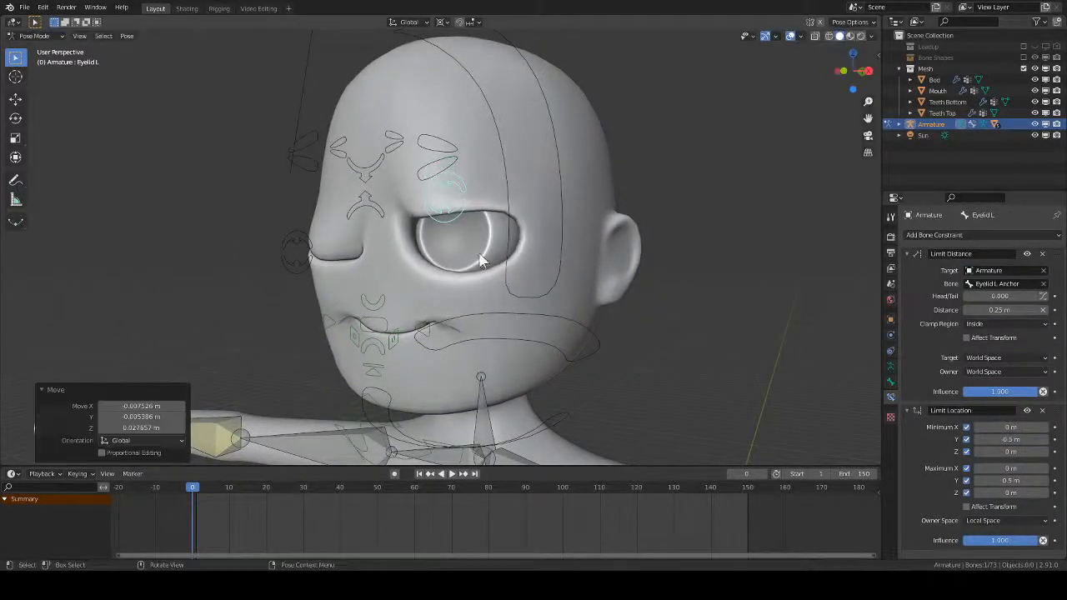
middle_click_drag(473, 252, 267, 215)
left_click(197, 254)
key("g")
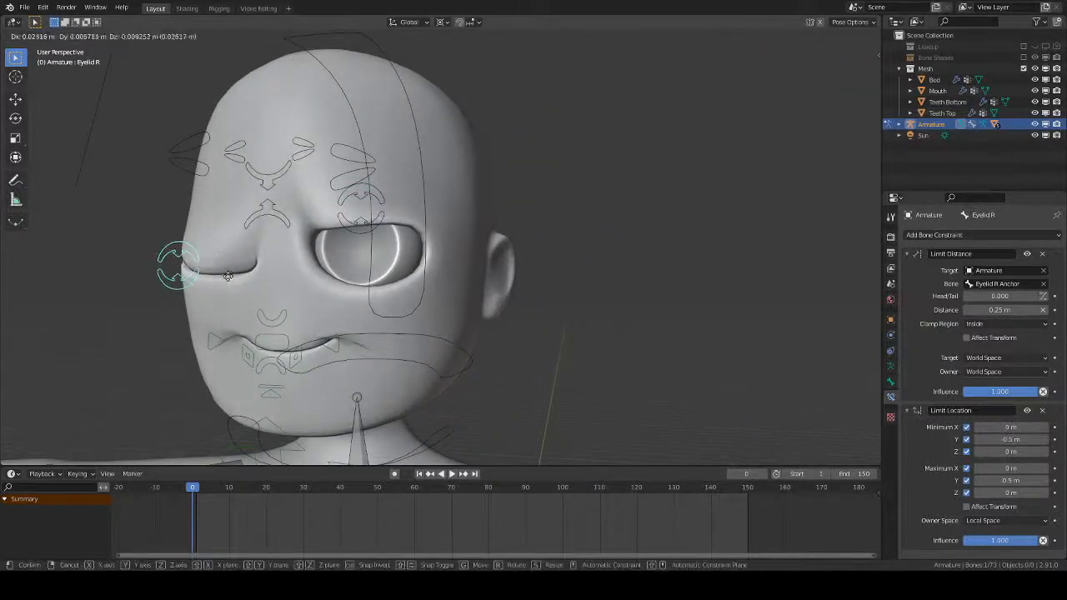
left_click(213, 218)
- Raise the Eyebrow R bone and lower the EyeBrow L bone slightly to make the brows uneven
middle_click_drag(384, 225, 452, 240)
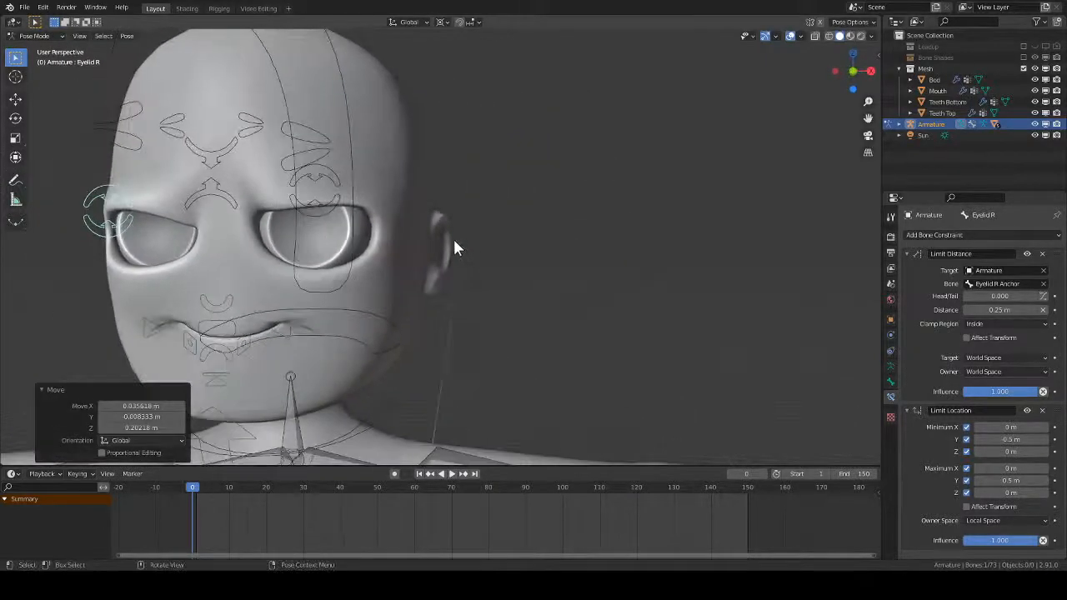
left_click(140, 145)
key("g")
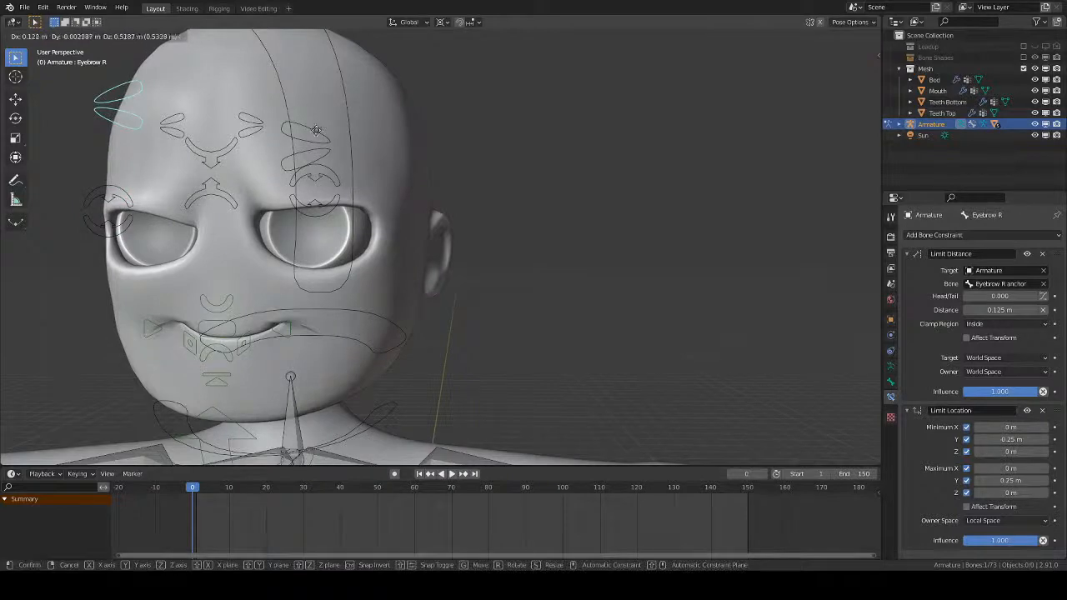
left_click(323, 141)
left_click(326, 152)
key("g")
left_click(307, 228)
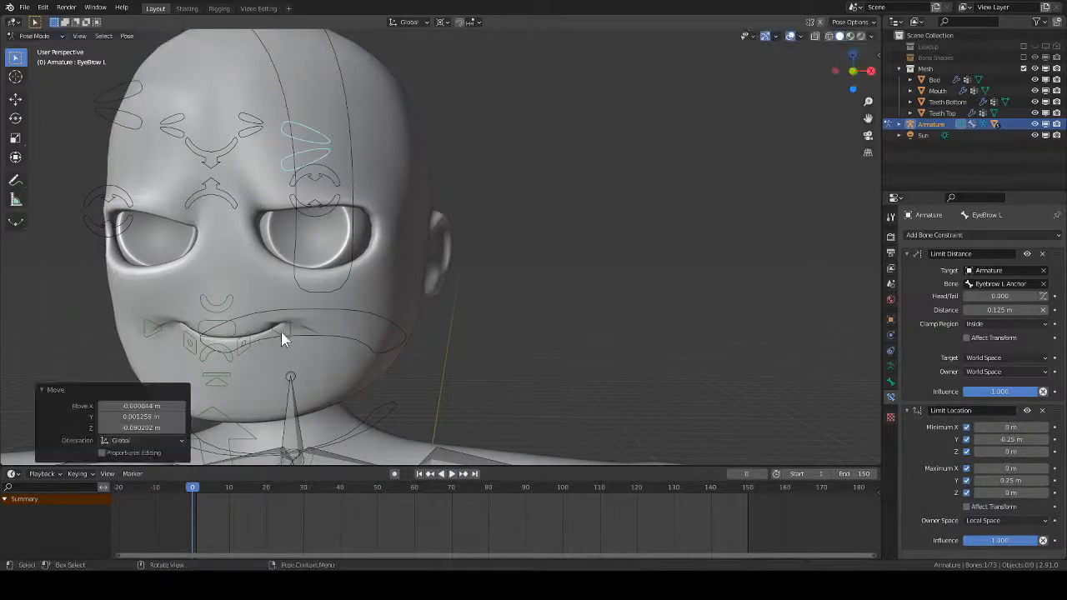
- Try pulling the Face Lips L and Face Lips R bones outward and downward to reshape the mouth corners
left_click(281, 331)
key("g")
left_click(290, 365)
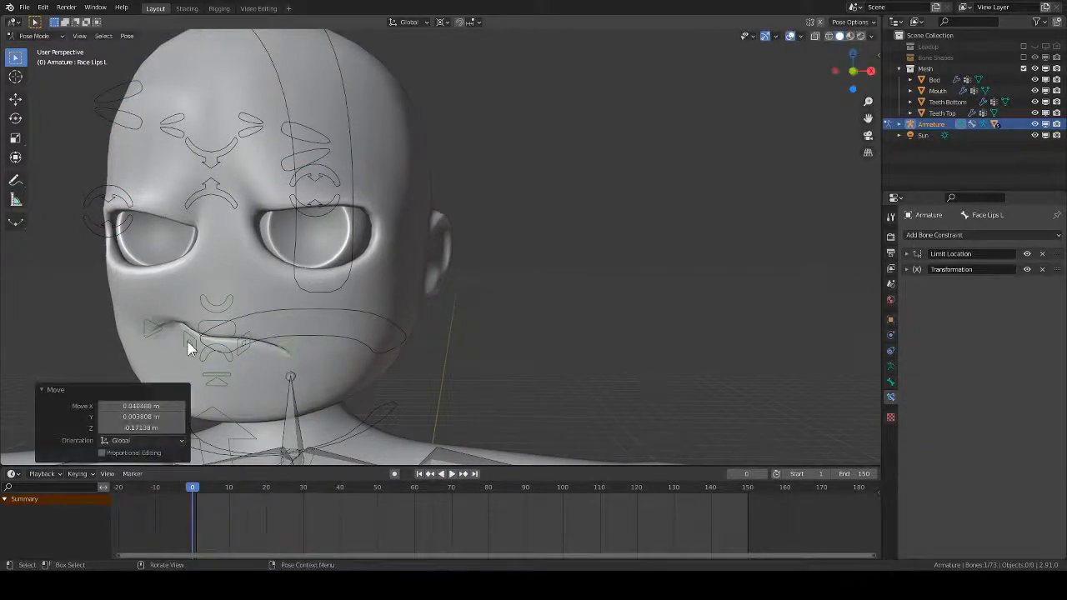
left_click(154, 330)
key("g")
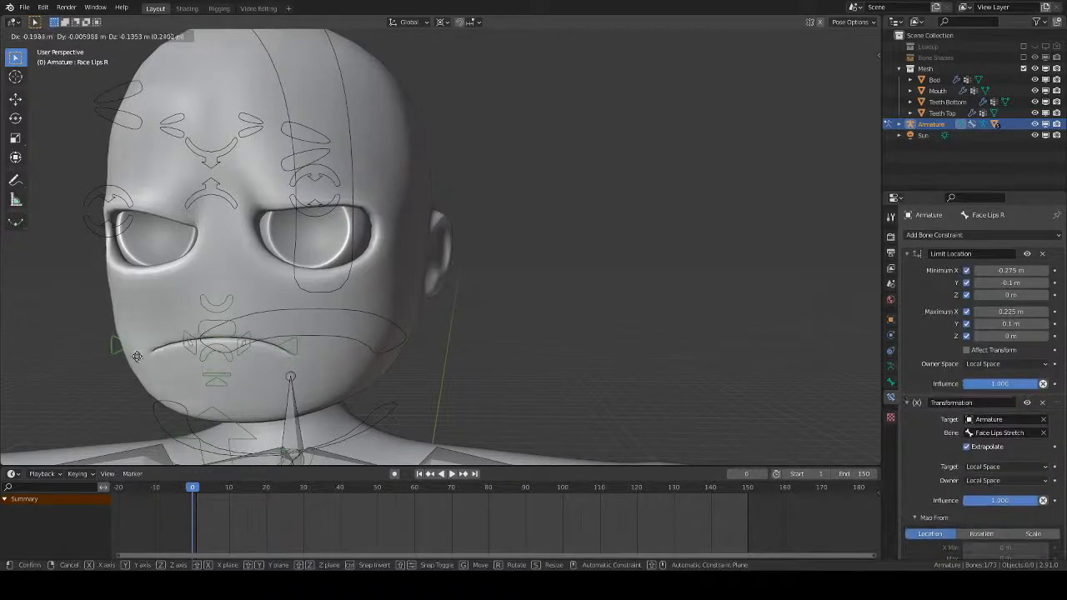
left_click(125, 353)
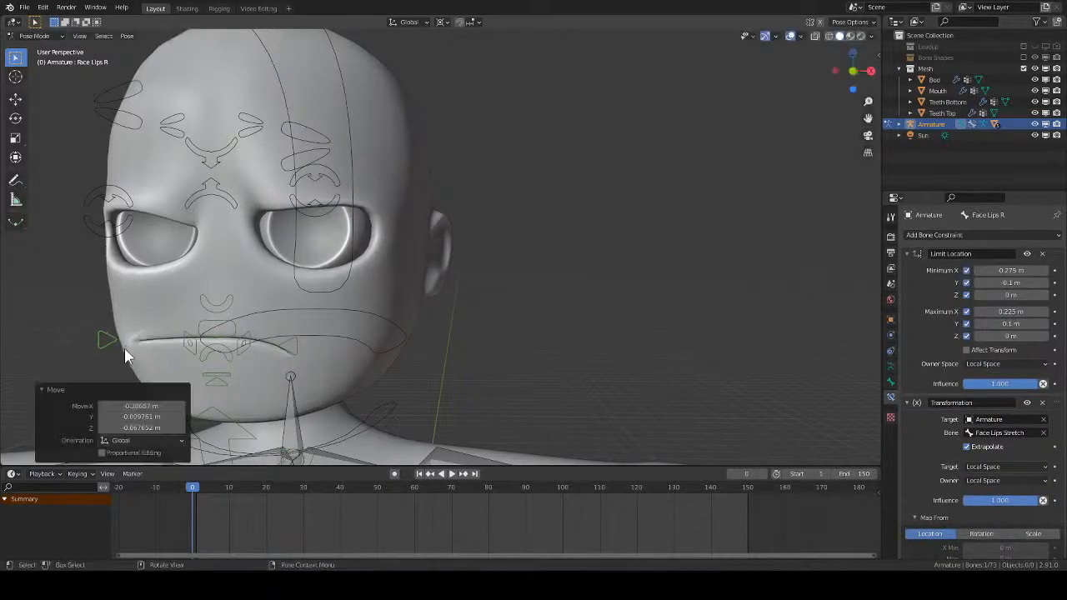
left_click(293, 350)
key("g")
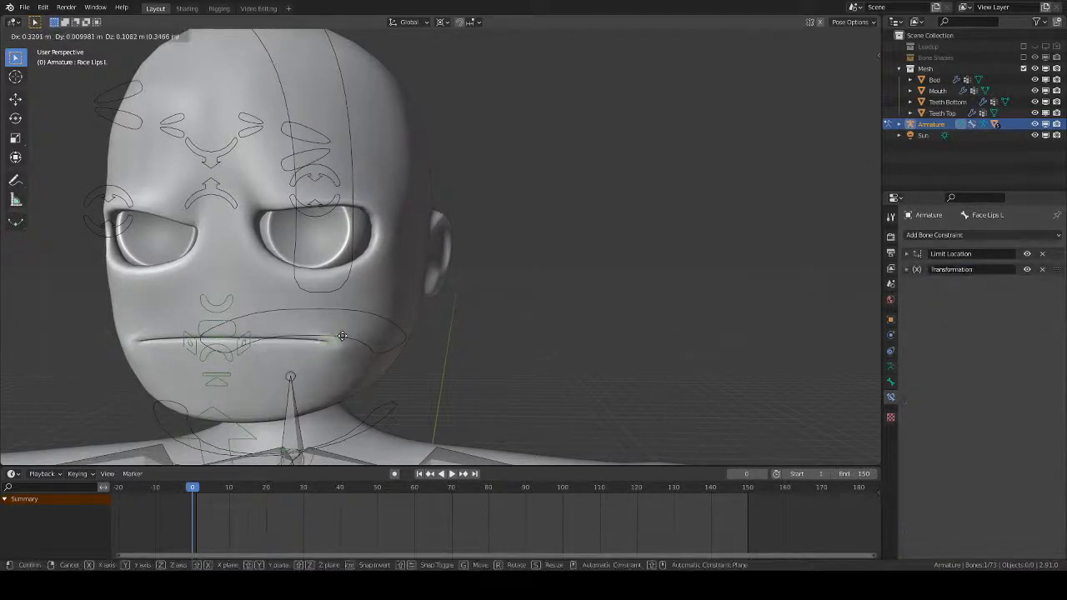
left_click(346, 346)
- Clear the location of the Face Lips L, Face Lips R and Face Lips Base bones
key("a")
left_click(329, 349)
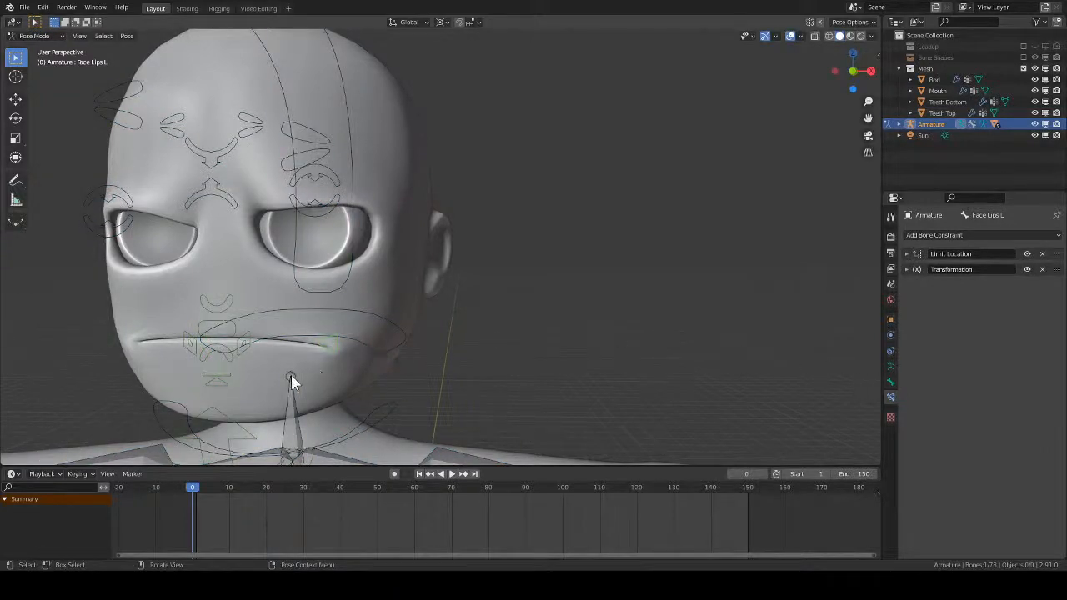
key("alt+g")
left_click(142, 347)
key("alt+g")
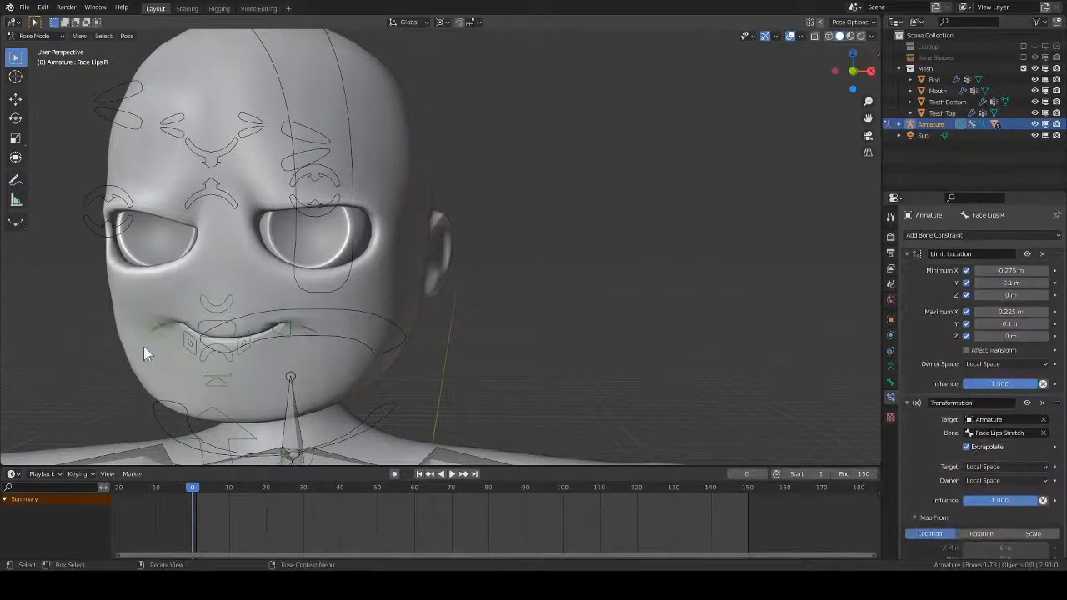
left_click(240, 345)
key("alt+g")
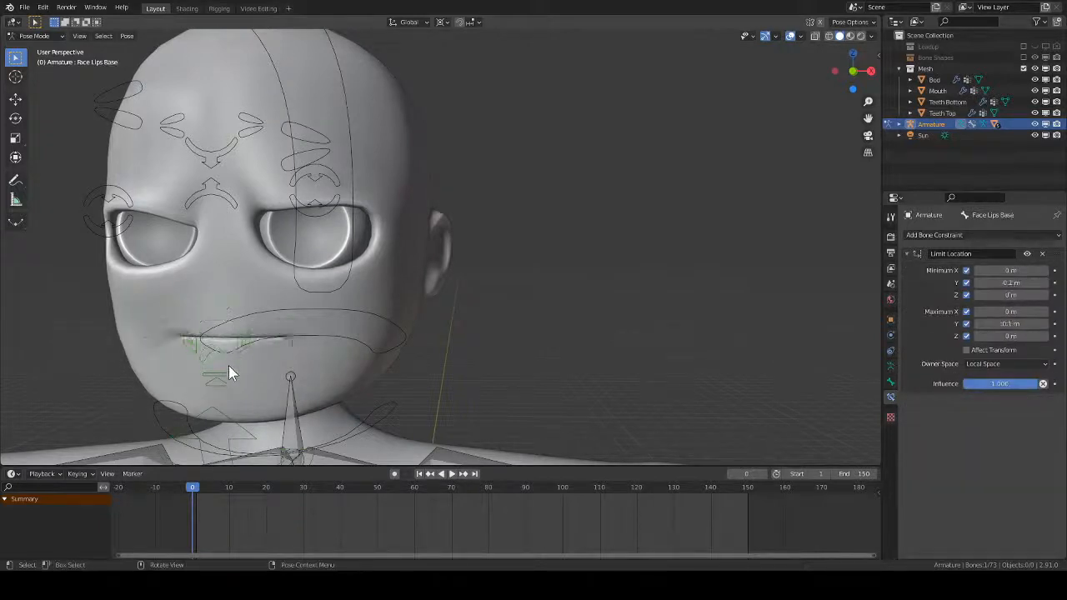
- Raise the Face Lips Stretch bone to widen the mouth
left_click_drag(220, 386, 240, 349)
left_click(241, 348)
key("g")
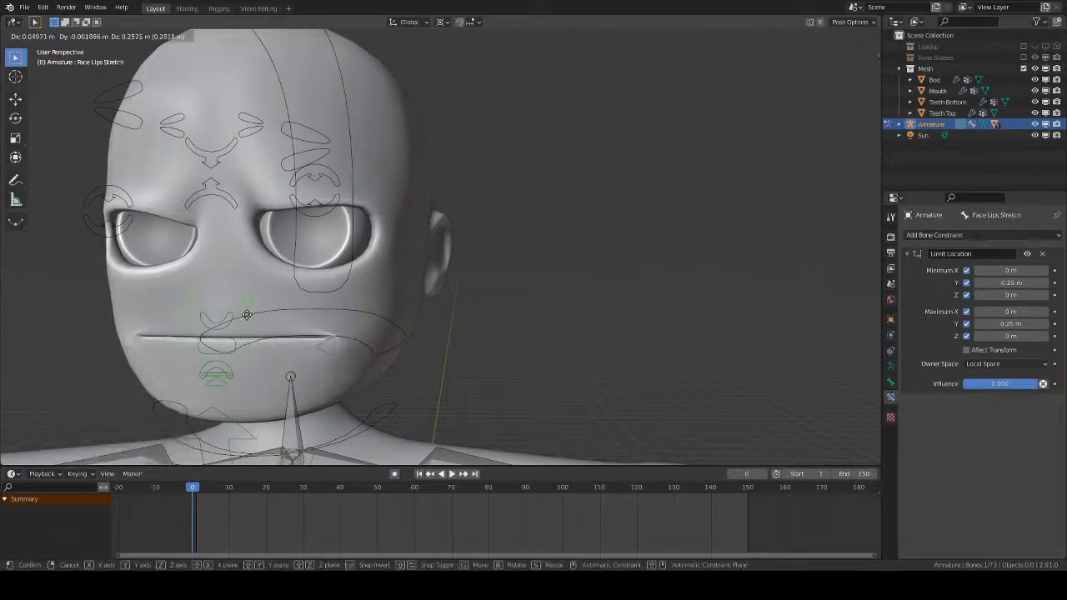
left_click(245, 313)
- Lower the Face Lips Base bone and move the Face Lips R bone inward to form an uneven frown
key("g")
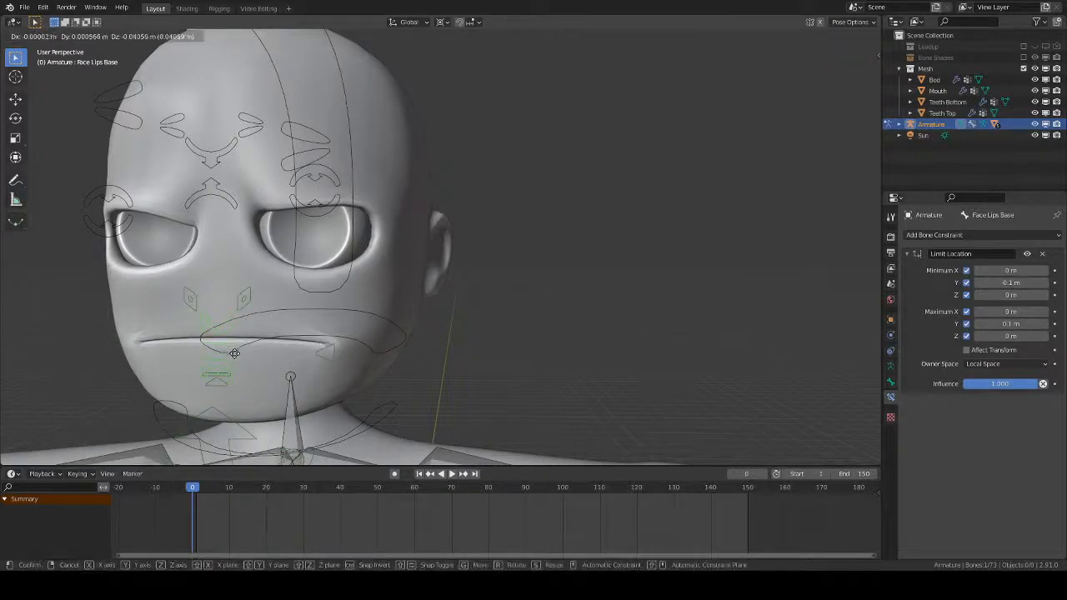
left_click(241, 379)
left_click(121, 357)
key("g")
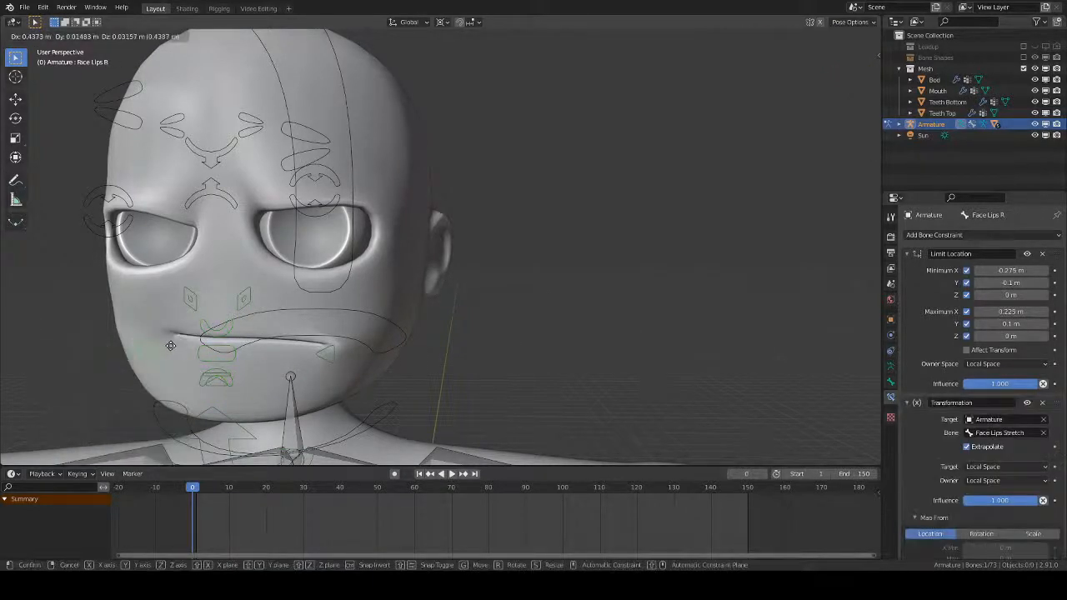
left_click(309, 382)
- Hide the viewport overlays and switch to Rendered shading to inspect the posed face
middle_click_drag(309, 382, 617, 313)
left_click(791, 36)
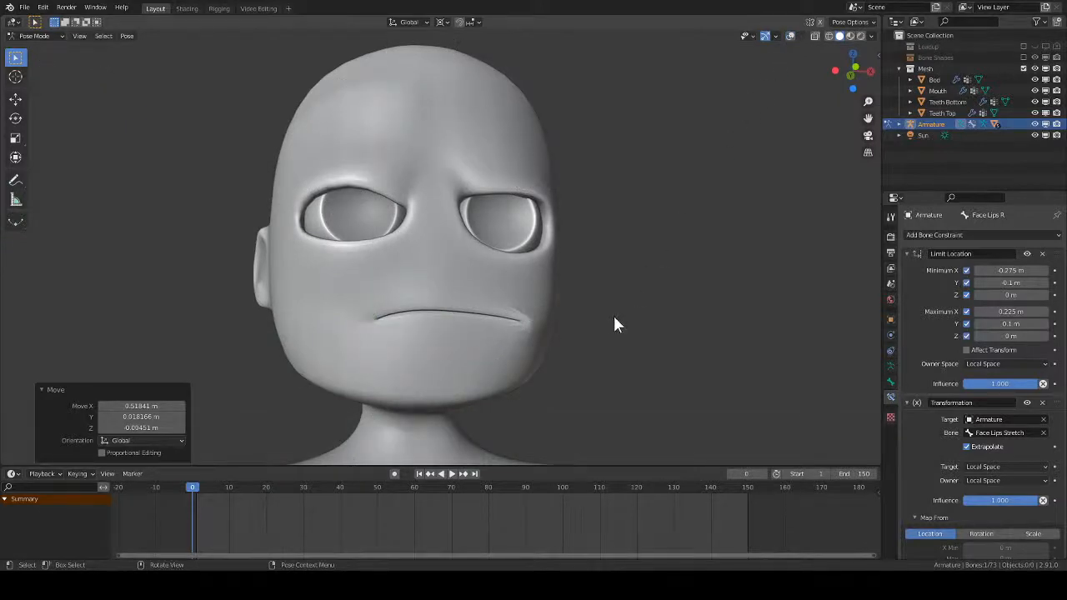
key("z")
left_click(605, 241)
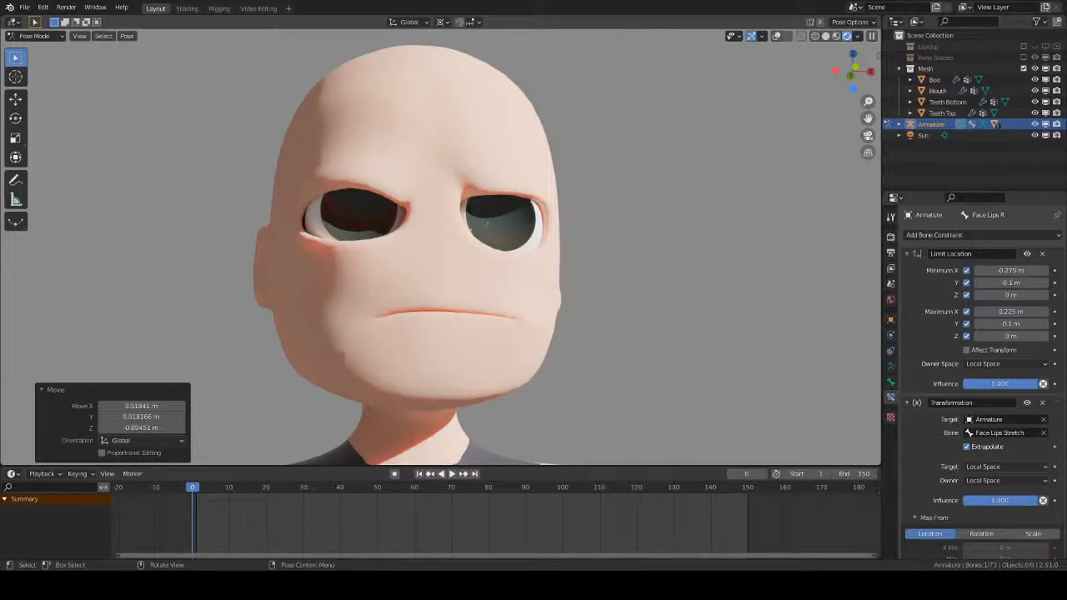
middle_click_drag(367, 305, 546, 301)
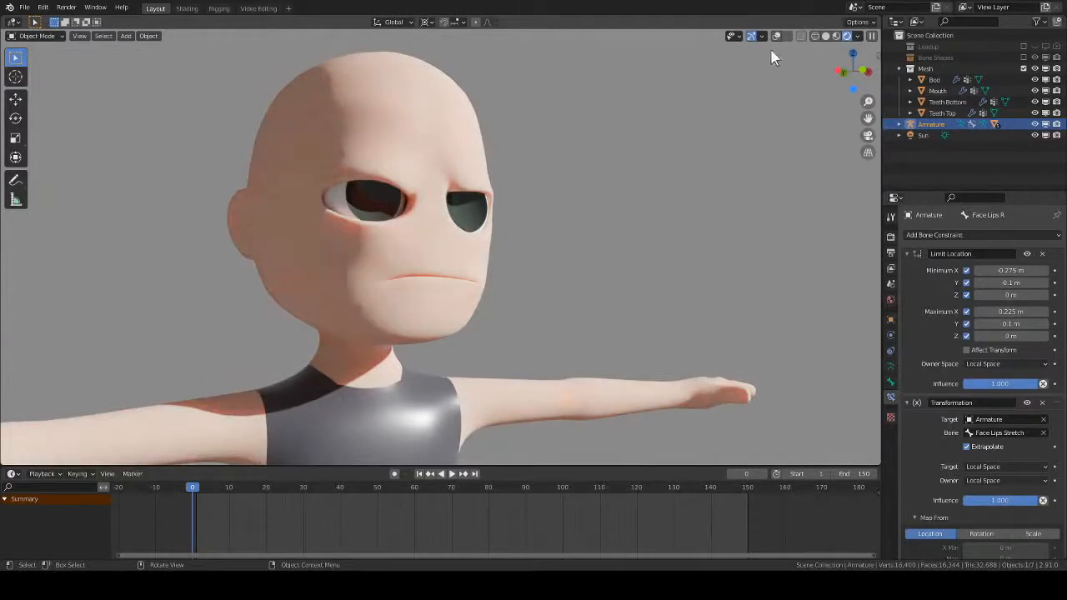
- Turn the viewport overlays back on and examine the rendered face with its rig from several angles
left_click(776, 36)
left_click(776, 36)
left_click(775, 36)
left_click(775, 36)
left_click(775, 35)
middle_click_drag(565, 147, 552, 153)
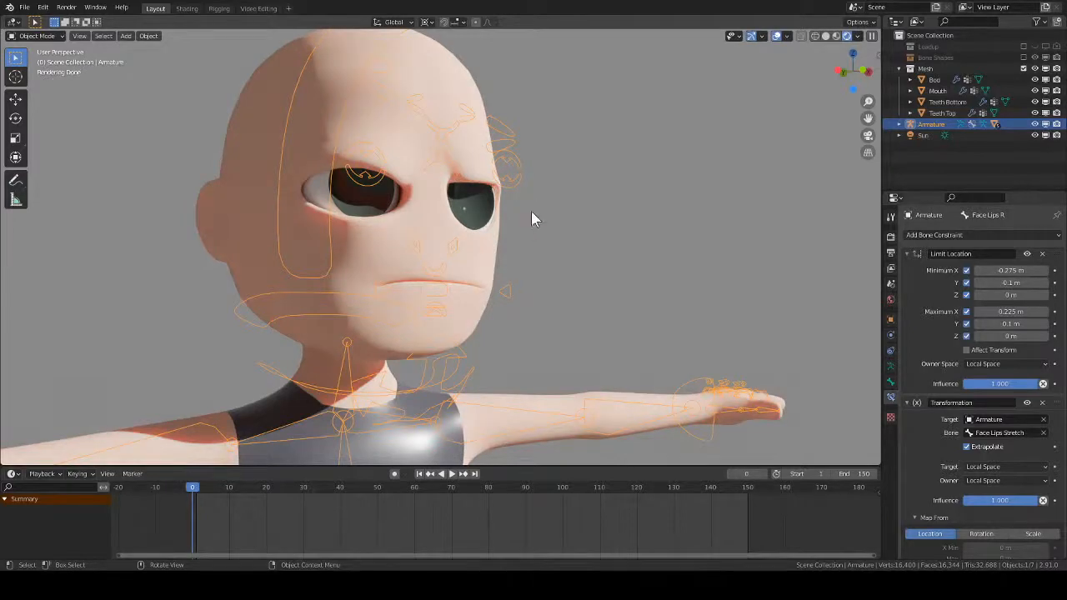
middle_click_drag(531, 219, 526, 231)
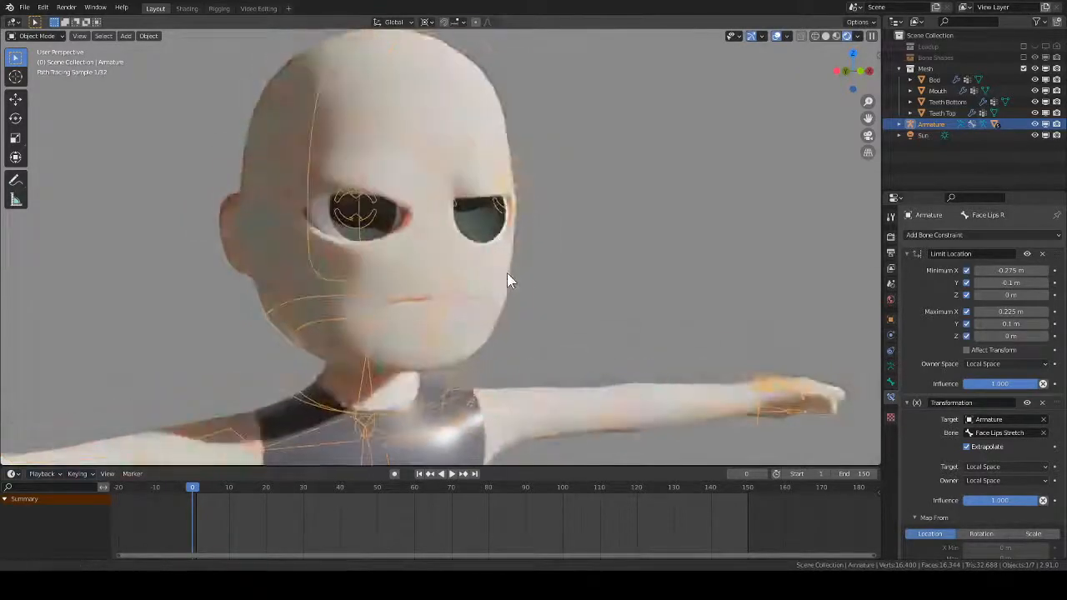
middle_click_drag(507, 273, 538, 258)
- Return to Pose Mode with Solid shading and raise the EyeBrow L bone
key("ctrl+Tab")
key("z")
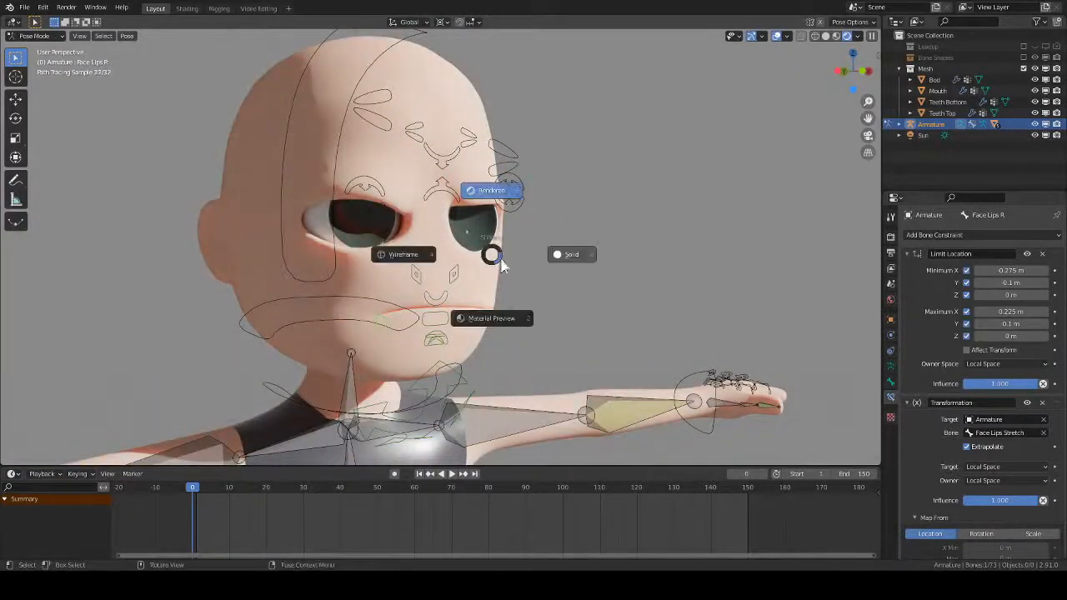
left_click(575, 260)
left_click(526, 193)
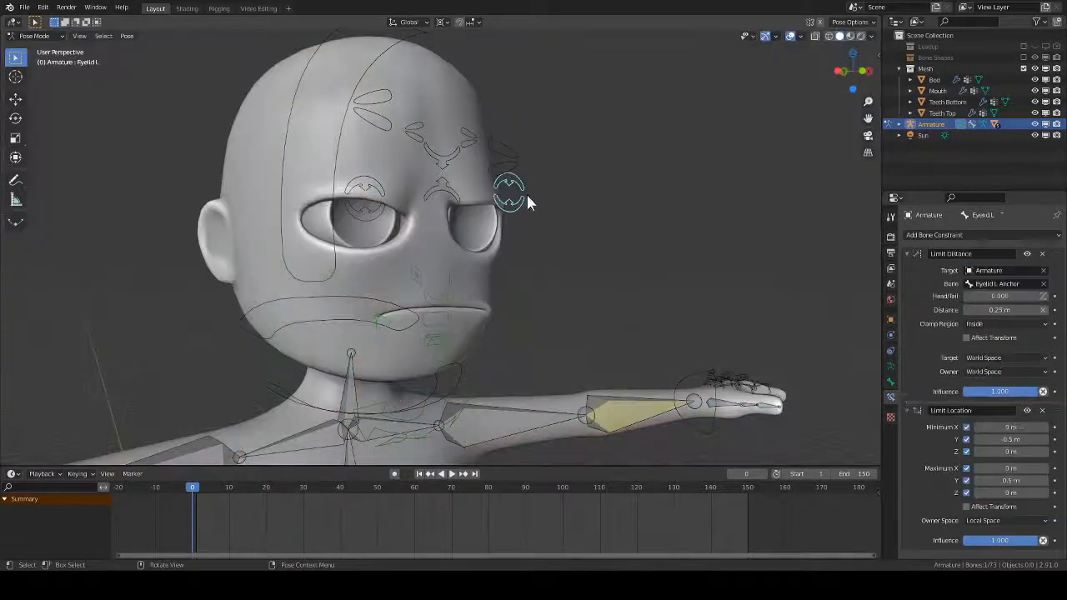
key("a")
left_click(517, 167)
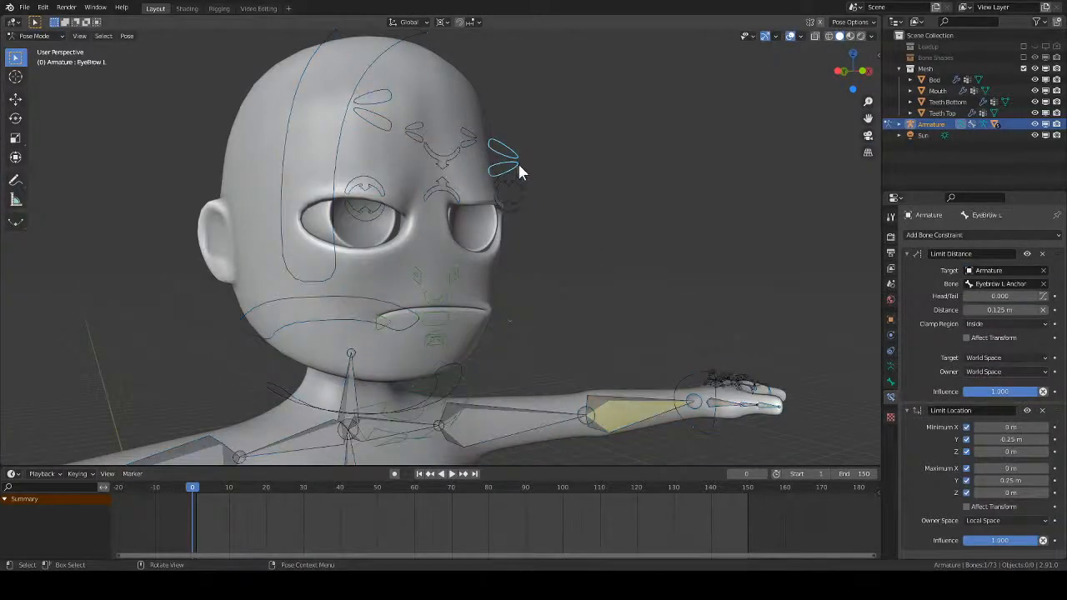
key("g")
left_click(523, 93)
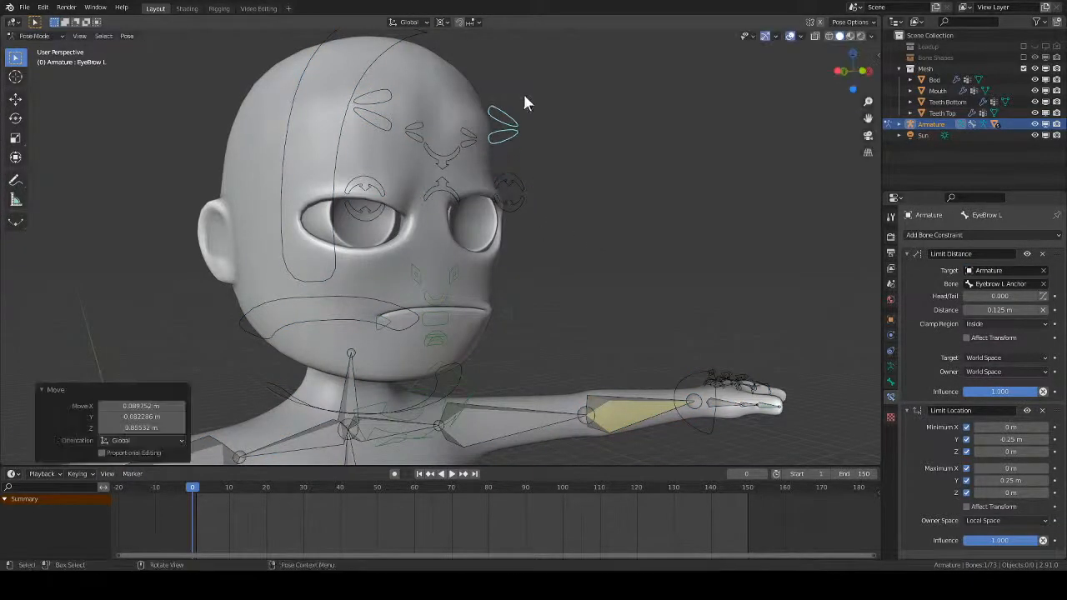
- Move the Eyelid L and Eyelid R bones upward to open both eyes wide
left_click(505, 202)
key("g")
left_click(508, 149)
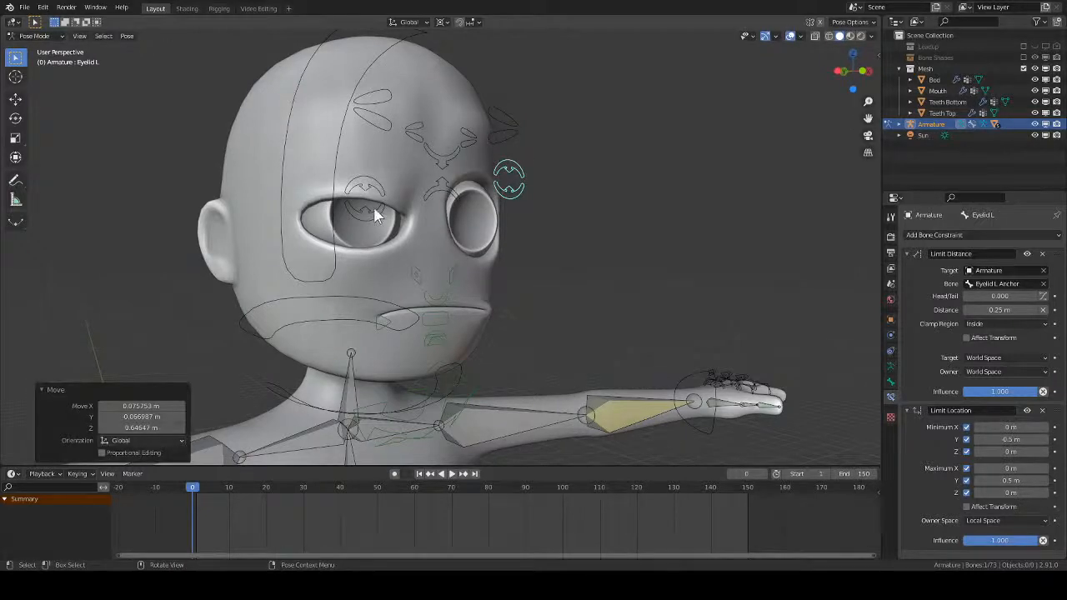
left_click(371, 209)
key("g")
left_click(417, 171)
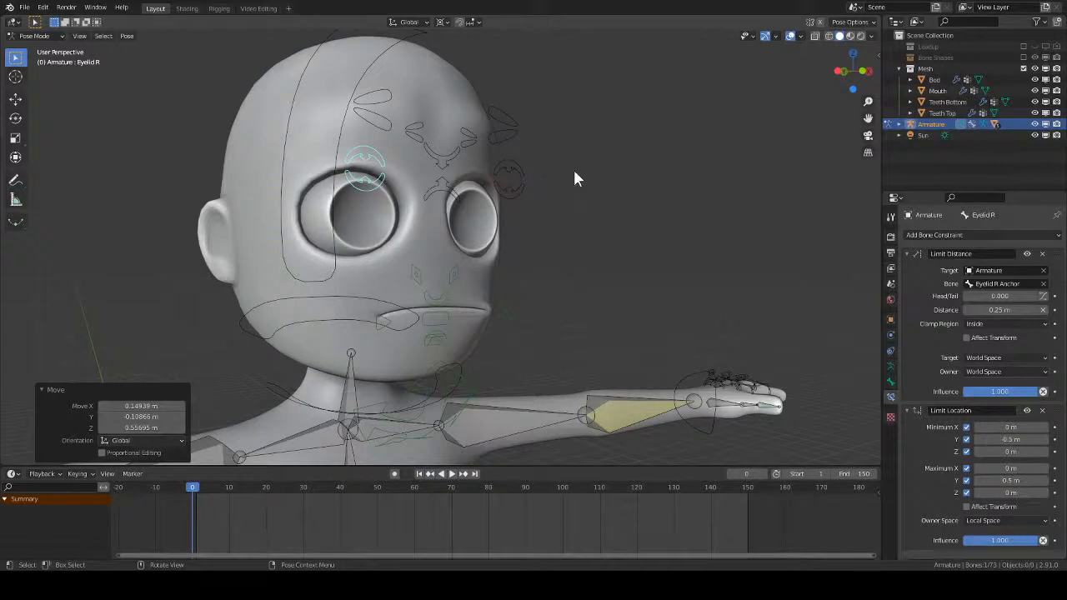
- Move the Face Lips Base bone down to bend the mouth into a frown
left_click(442, 305)
key("g")
left_click(505, 322)
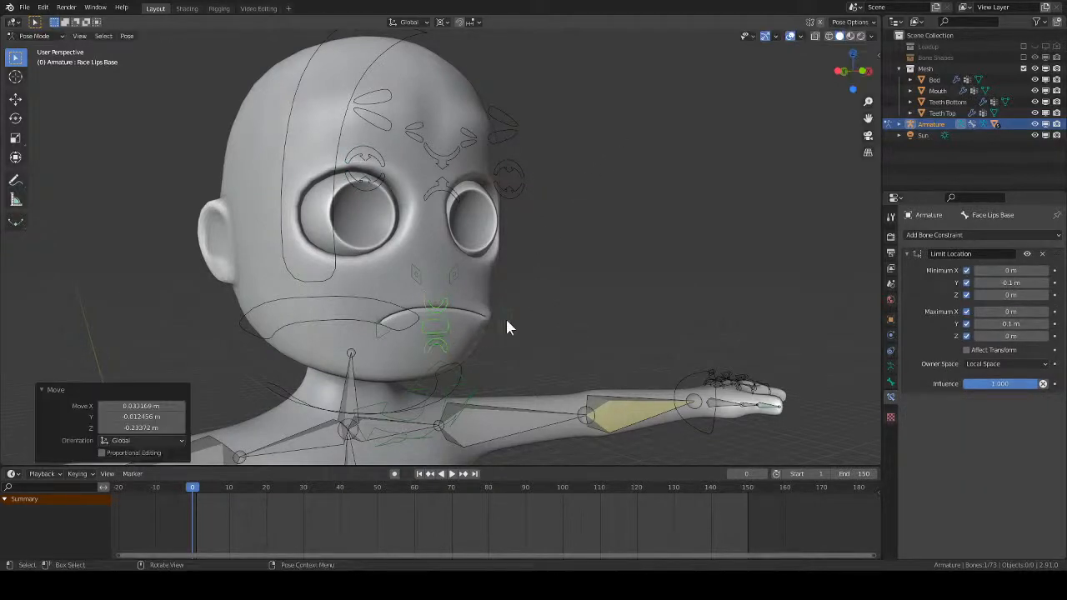
- Move the Face Lips Stretch bone down until the frowning mouth is strongly narrowed
left_click(448, 317)
left_click(460, 285)
key("g")
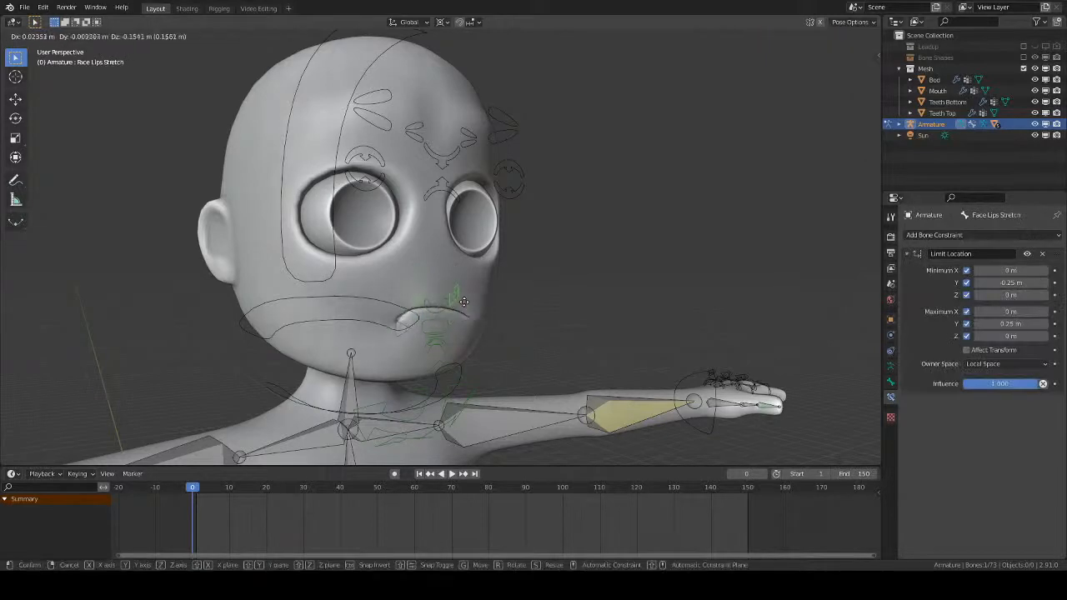
left_click(465, 306)
left_click(405, 333)
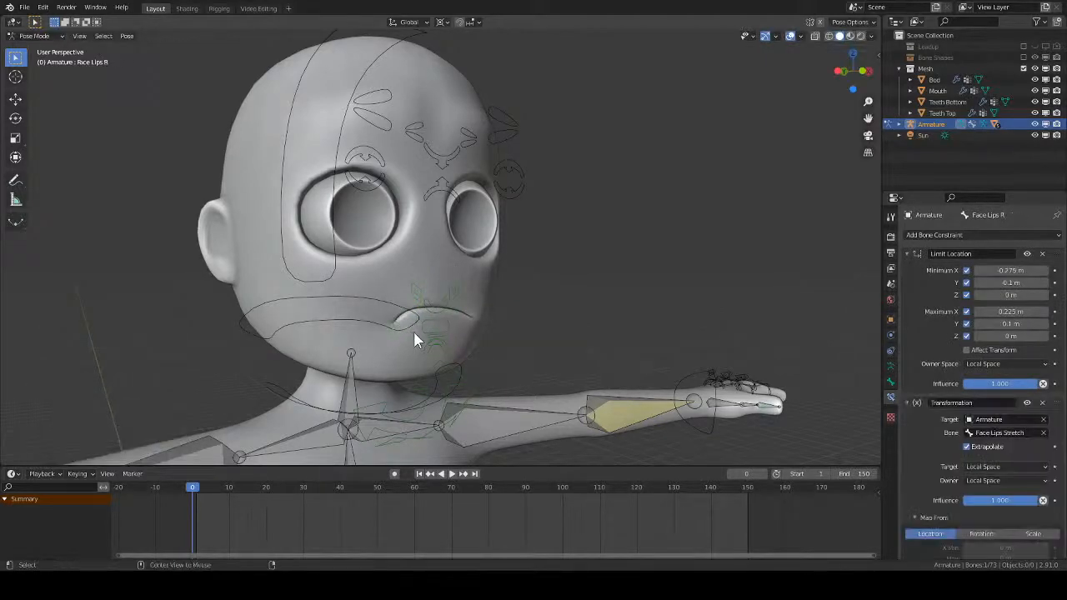
left_click(458, 303)
key("g")
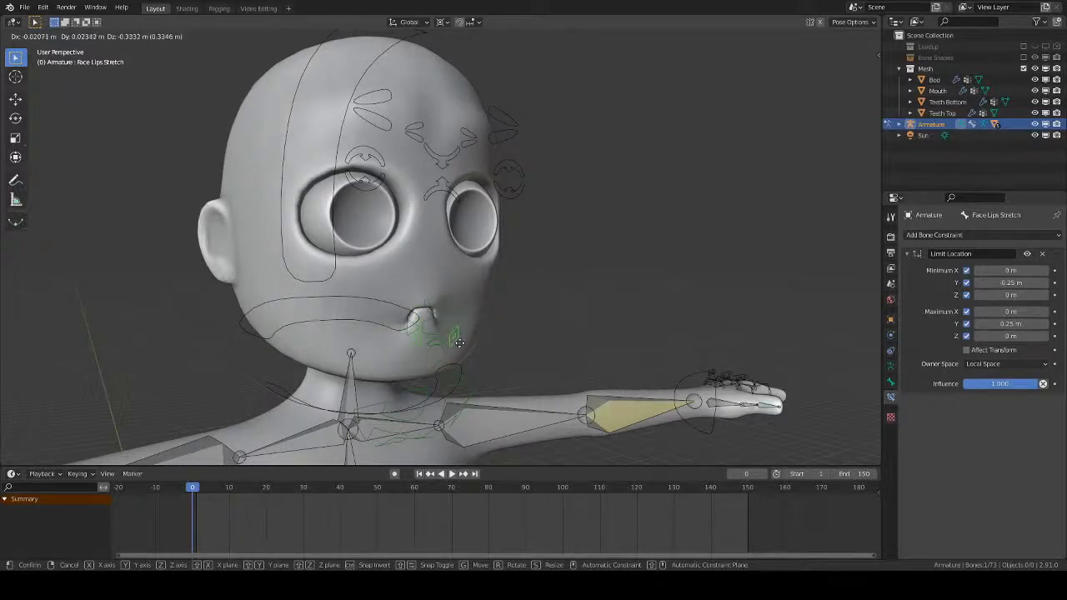
left_click(459, 336)
- Deselect the bones and briefly hide the viewport overlays to examine the narrowed mouth, restoring them when done
left_click(534, 257)
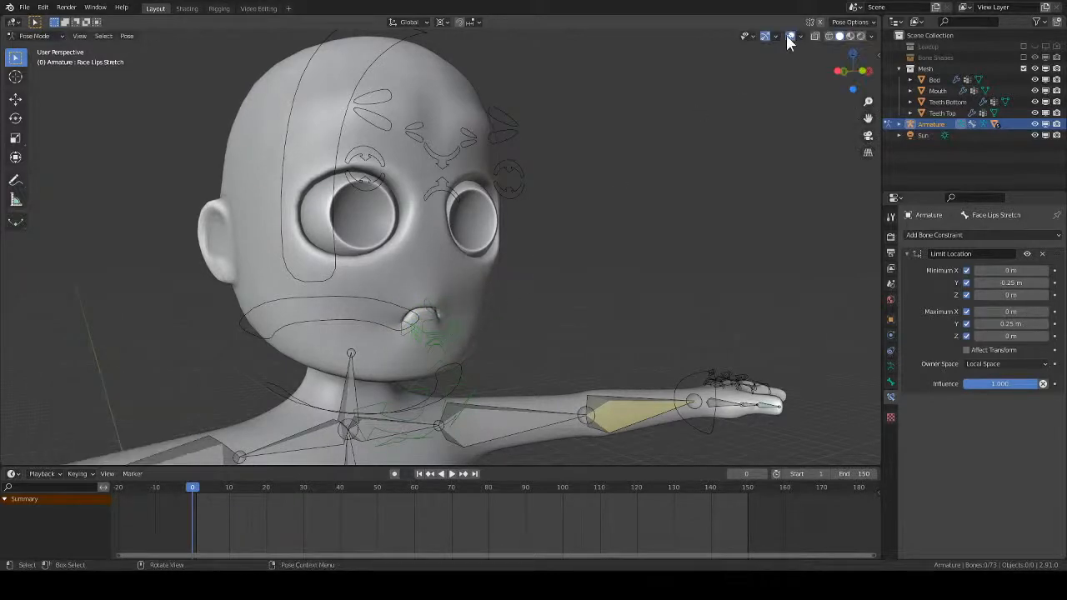
left_click(790, 36)
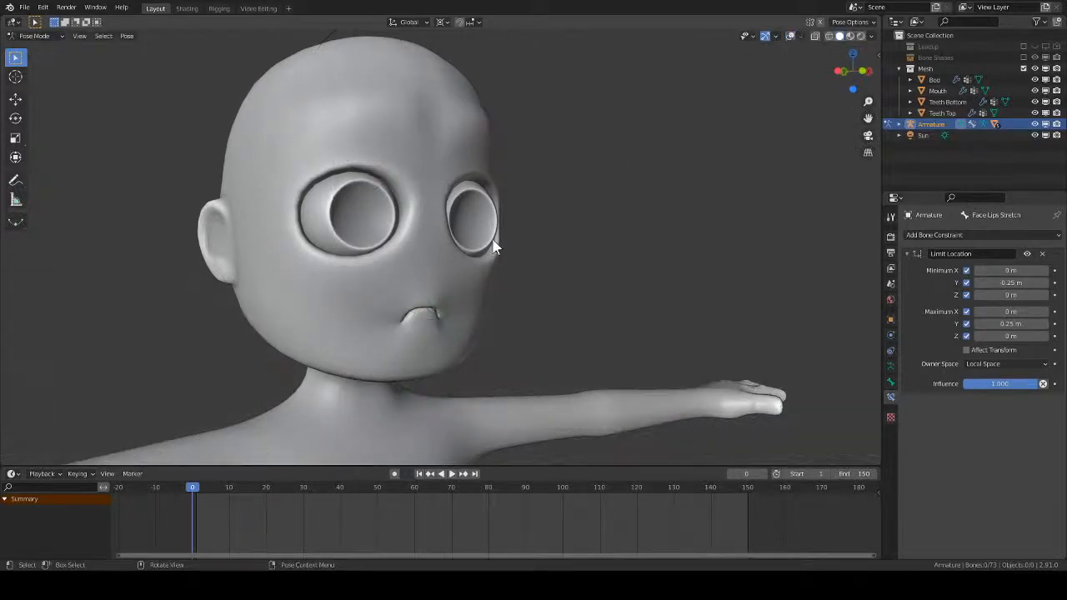
left_click(788, 35)
- Lower the Face Lips Close bone to part the lips of the narrowed mouth
left_click(442, 346)
left_click(440, 340)
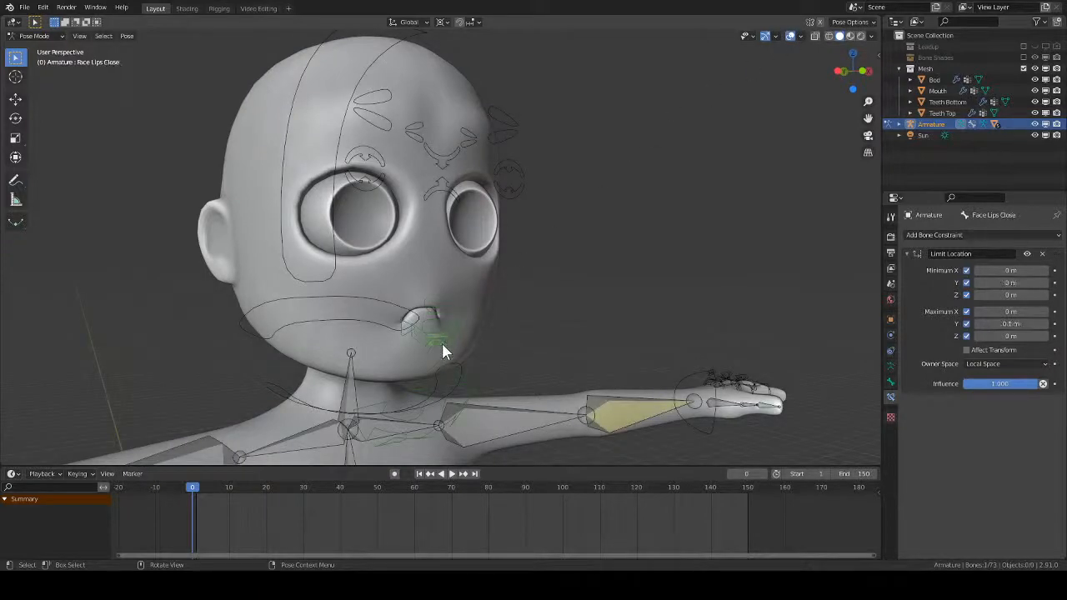
key("g")
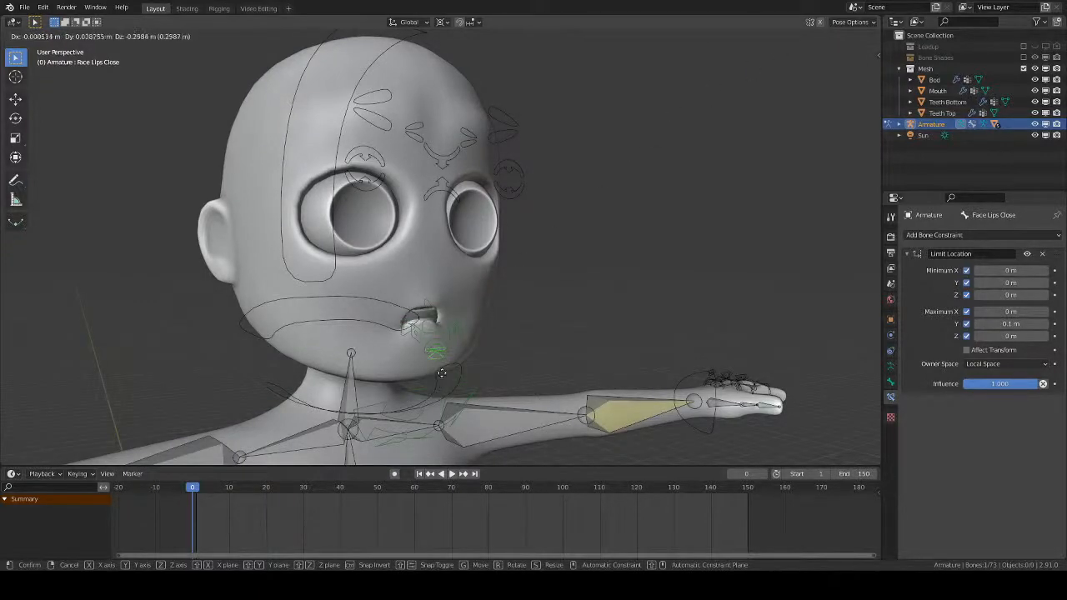
left_click(441, 375)
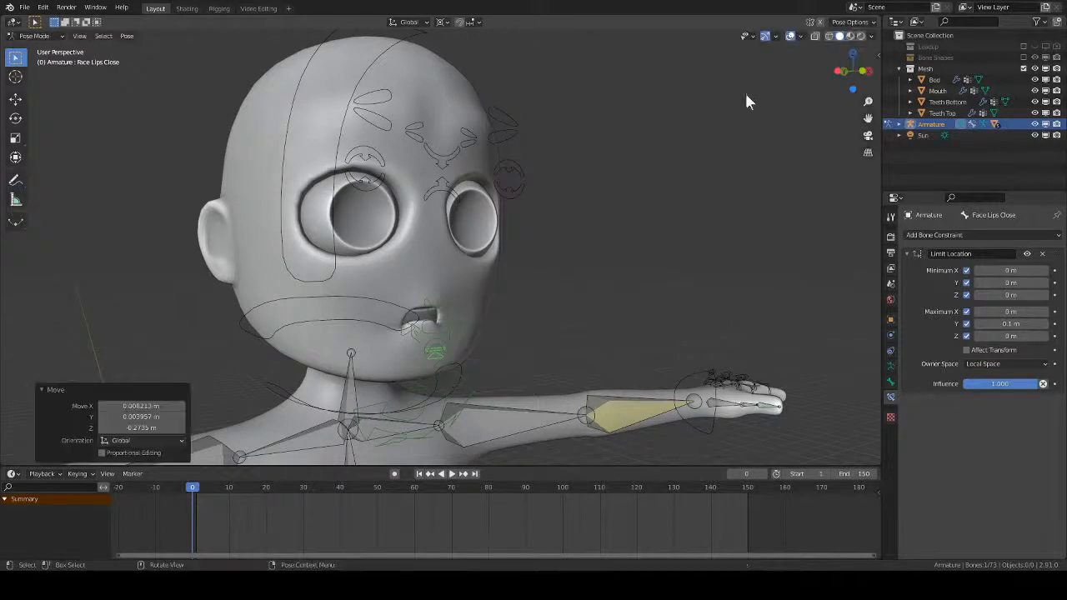
- Examine the open-mouthed expression from a changed angle without viewport overlays, and turn the overlays back on
left_click(790, 36)
middle_click_drag(574, 207, 571, 269)
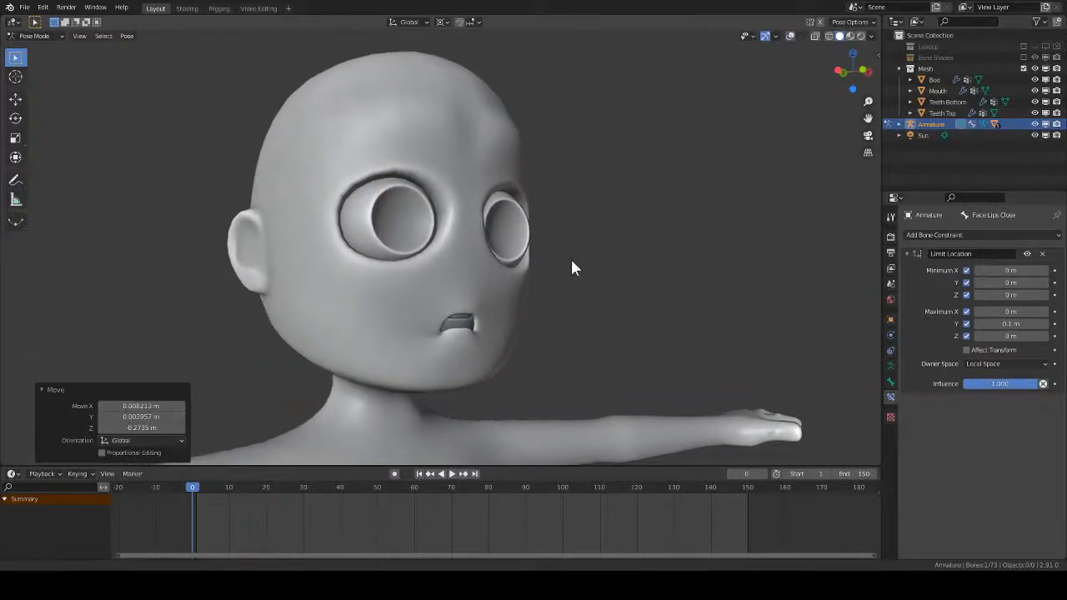
left_click(790, 35)
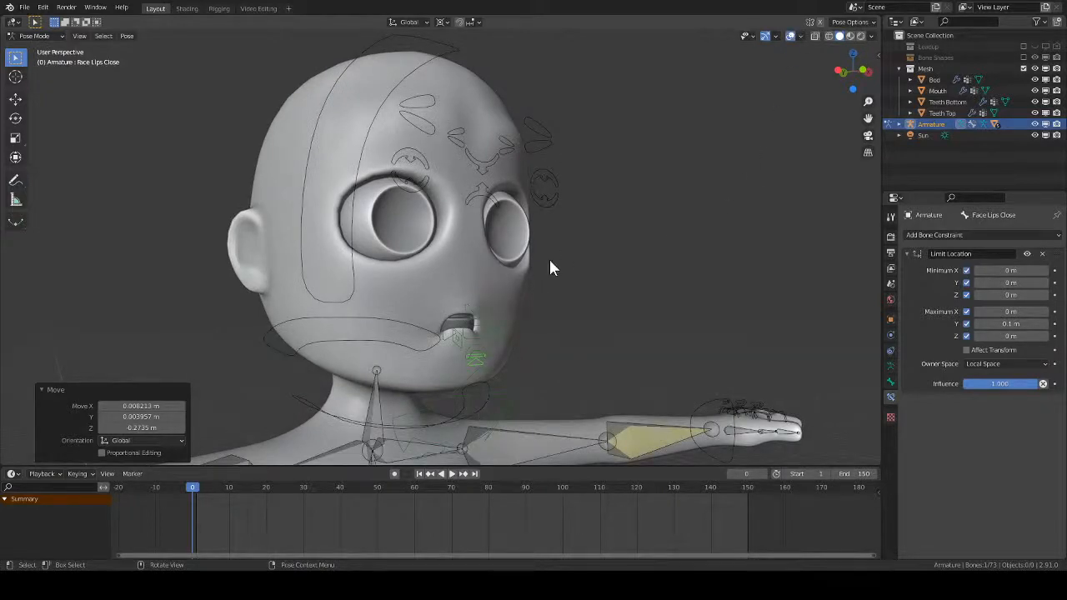
key("ctrl+z")
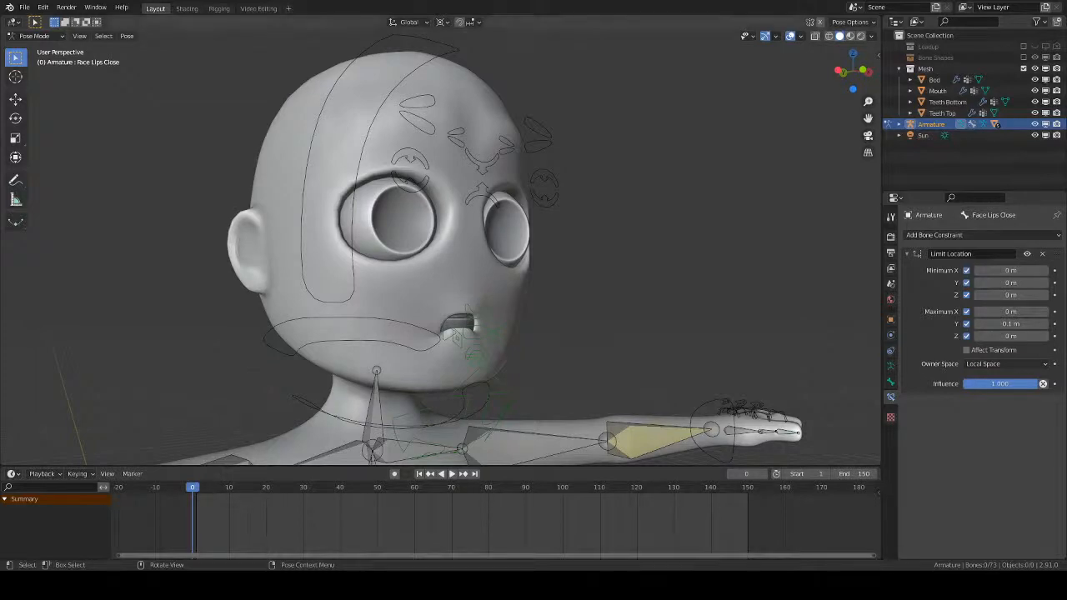
- Lower the EyeBrow Control bone, and lower the EyeBrow L and Eyebrow R bones together for an angry brow
left_click(507, 150)
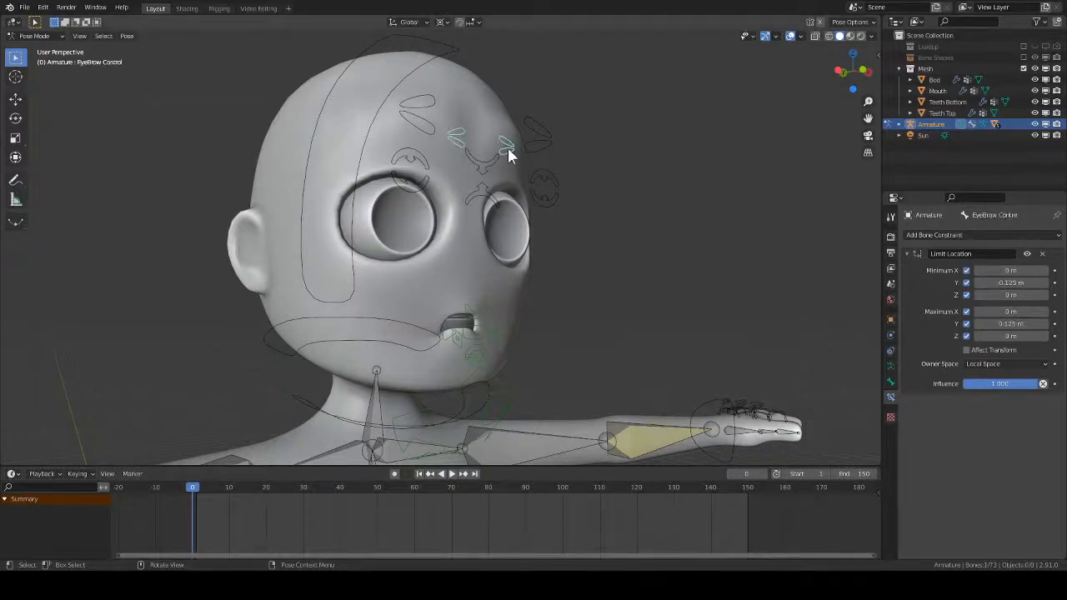
left_click_drag(508, 154, 510, 210)
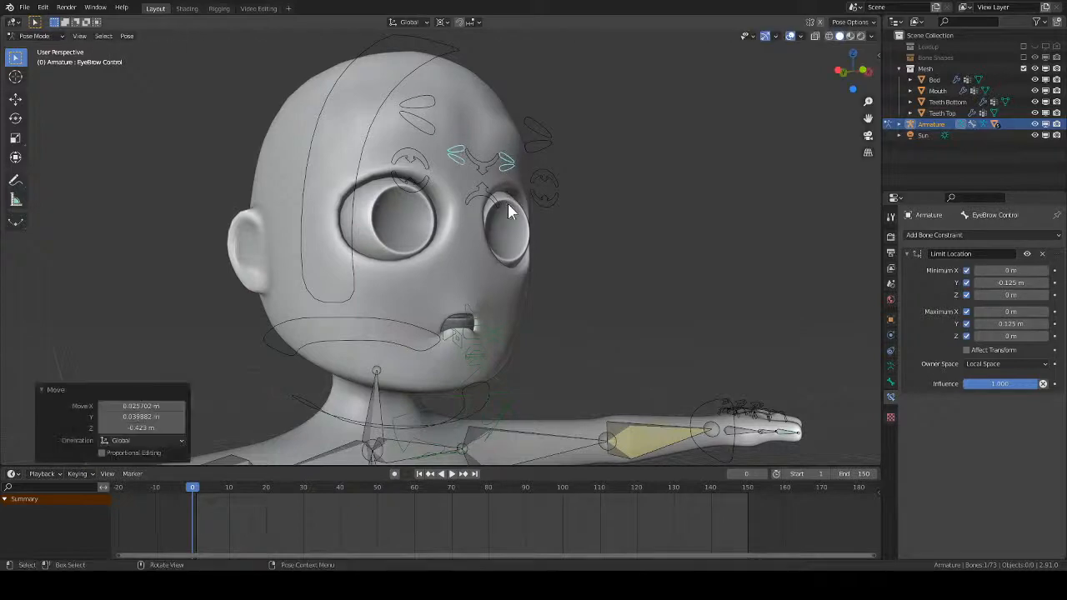
left_click(542, 146)
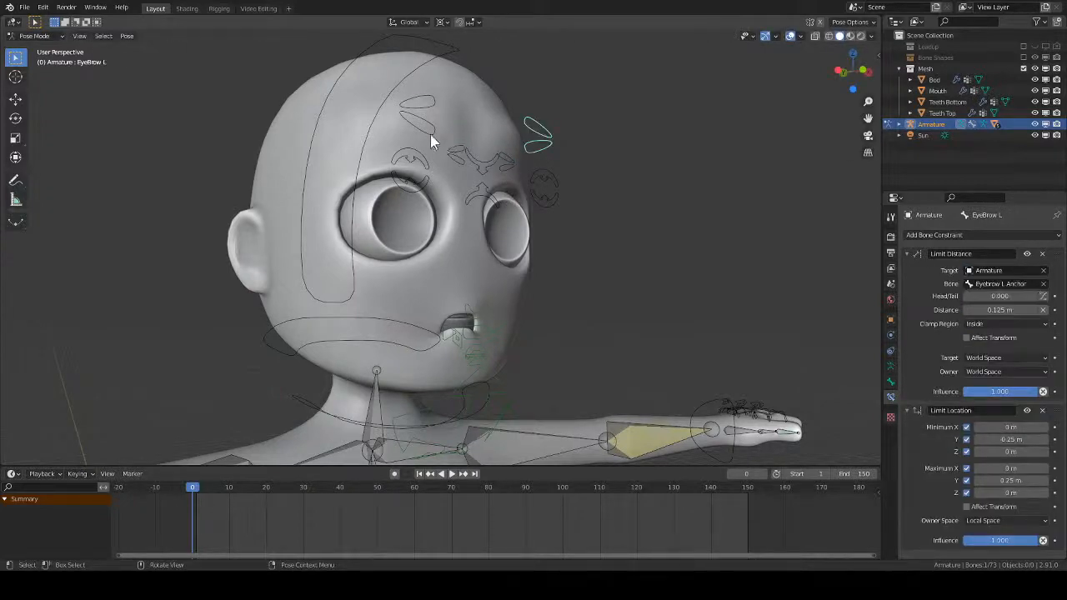
left_click(430, 135, "shift")
left_click_drag(431, 137, 437, 150)
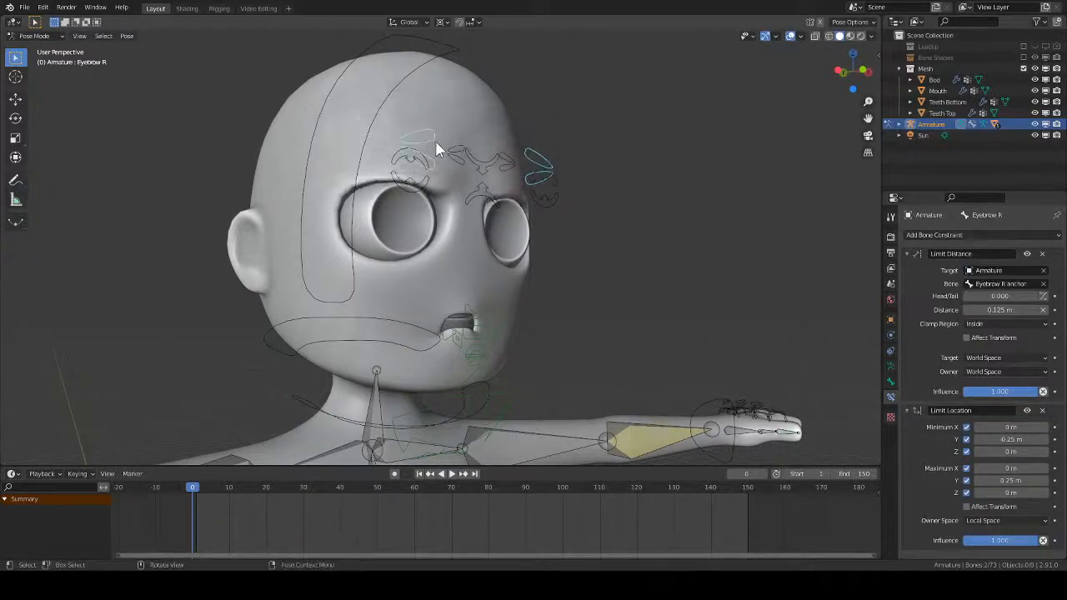
- Raise the Face Lips Close bone to shut the mouth and the Face Lips Stretch bone to widen the frown
left_click(478, 359)
left_click_drag(478, 360, 493, 319)
left_click(489, 341)
left_click(492, 343)
left_click(577, 229)
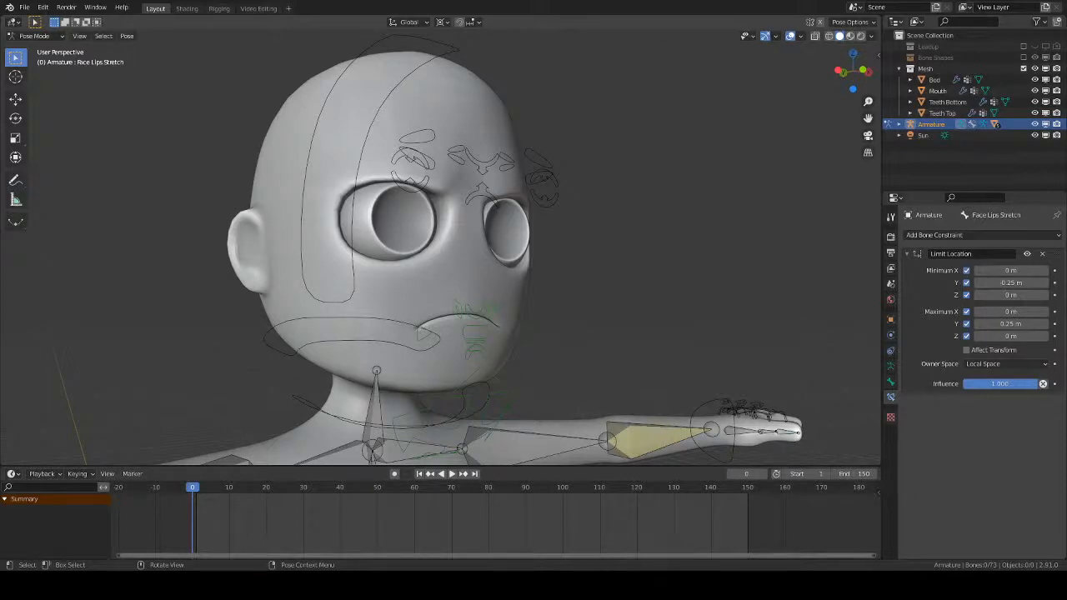
left_click(544, 190)
key("g")
key("Escape")
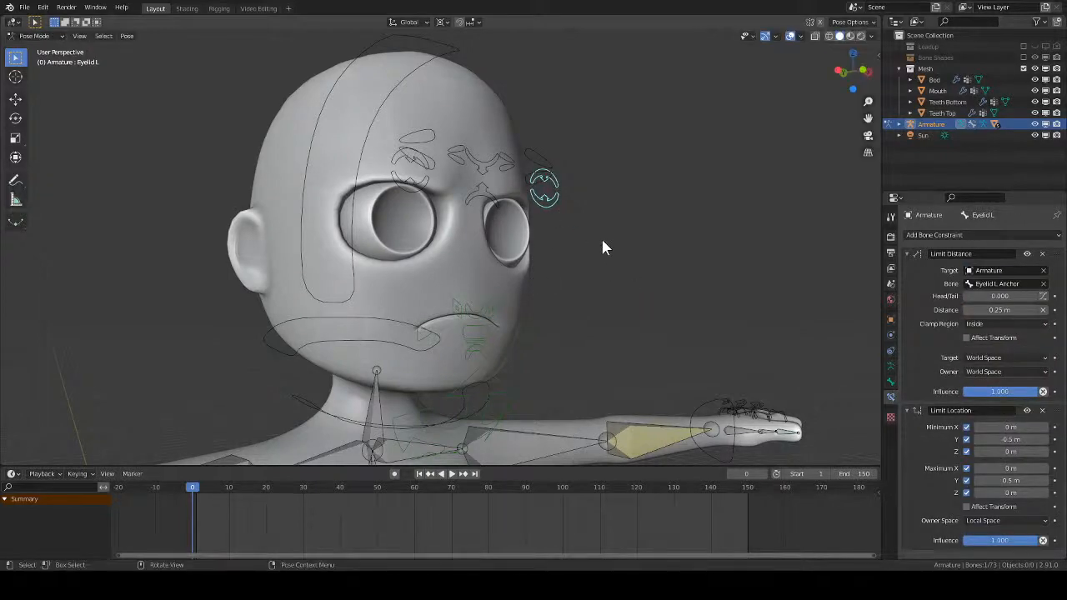
key("g")
key("Escape")
- Change the transform pivot point and try scaling the Eyelid L bone
left_click(442, 22)
left_click(524, 86)
left_click(442, 22)
left_click(464, 74)
key("s")
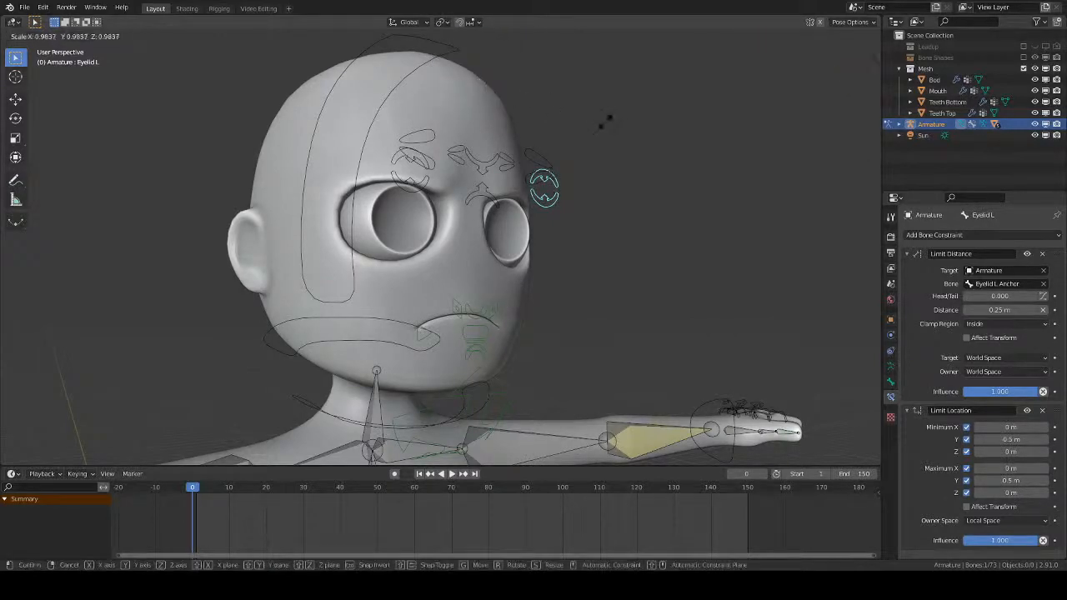
right_click(573, 164)
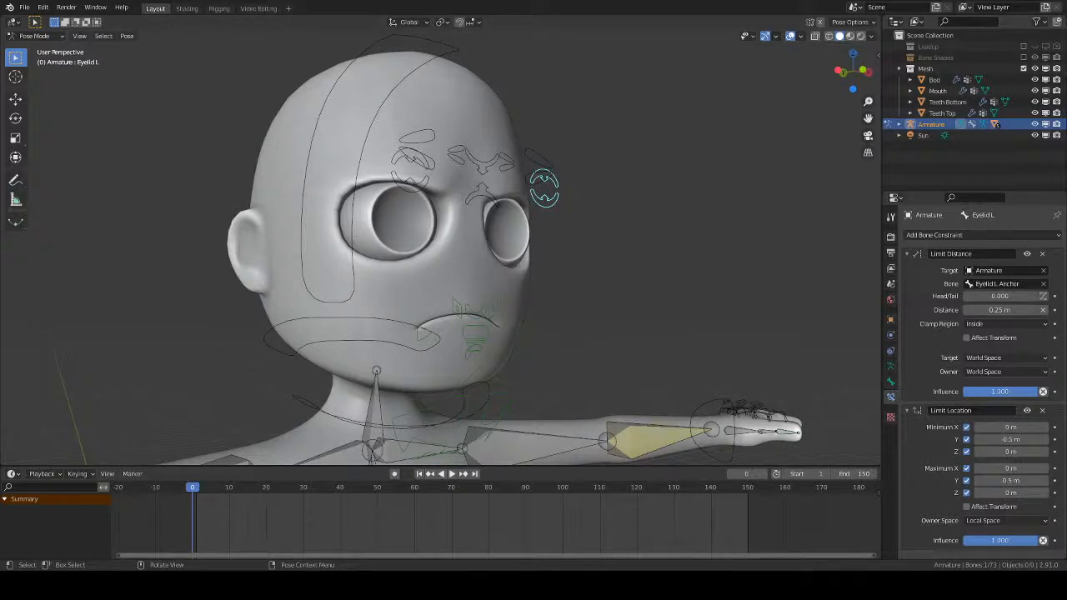
- Clear the location of all bones to reset the face to its rest expression
middle_click_drag(583, 325, 584, 288)
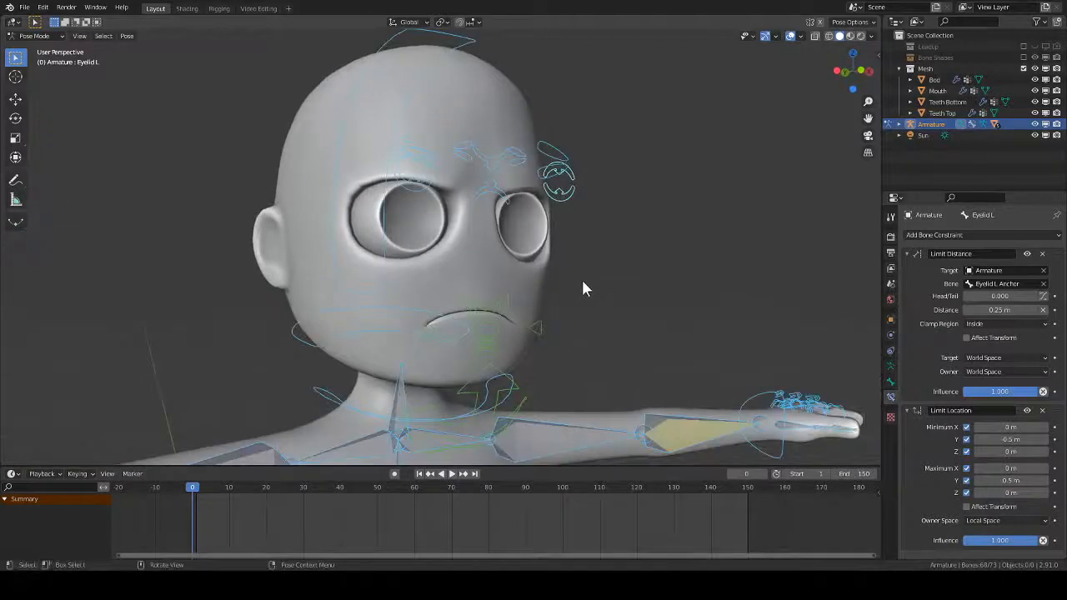
key("alt+g")
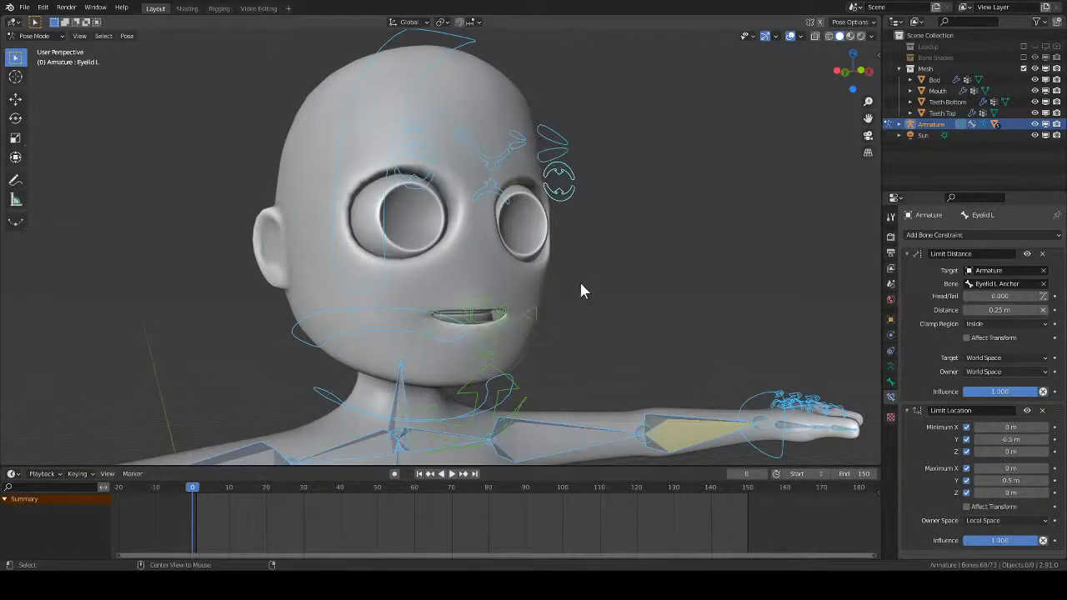
key("ctrl+Tab")
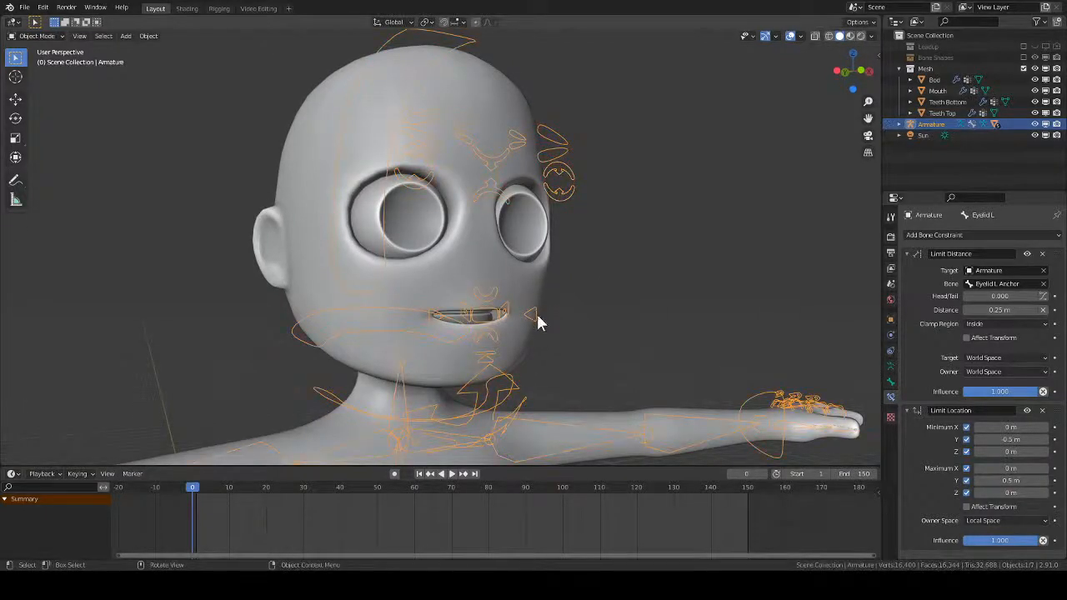
left_click(538, 315)
left_click(538, 315)
middle_click_drag(537, 315, 587, 311)
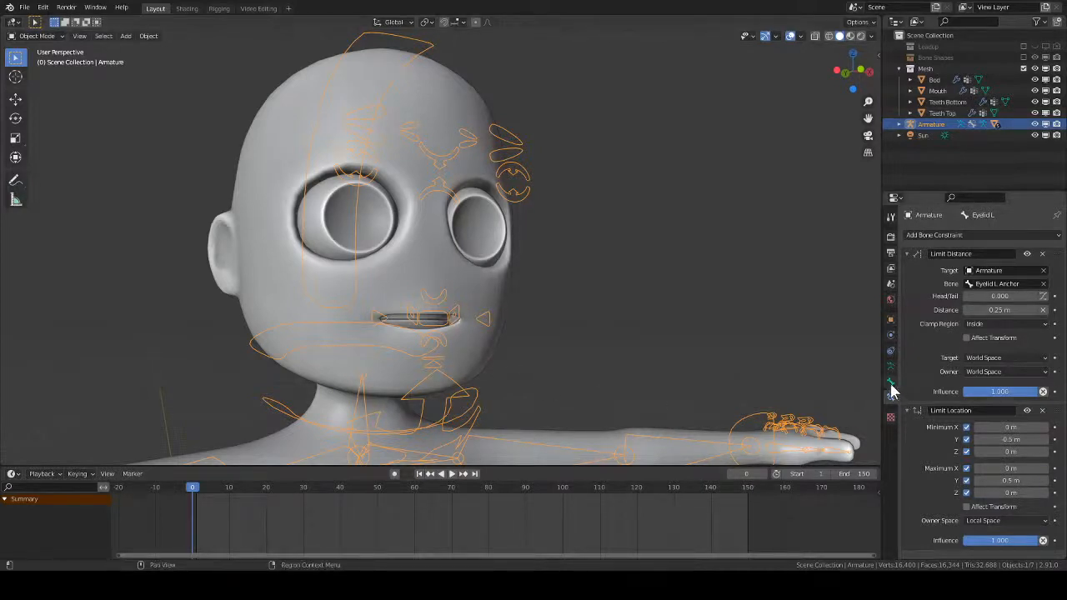
key("ctrl+Tab")
- Deselect all bones and raise only the Face Lips Close bone to close the mouth
key("alt+a")
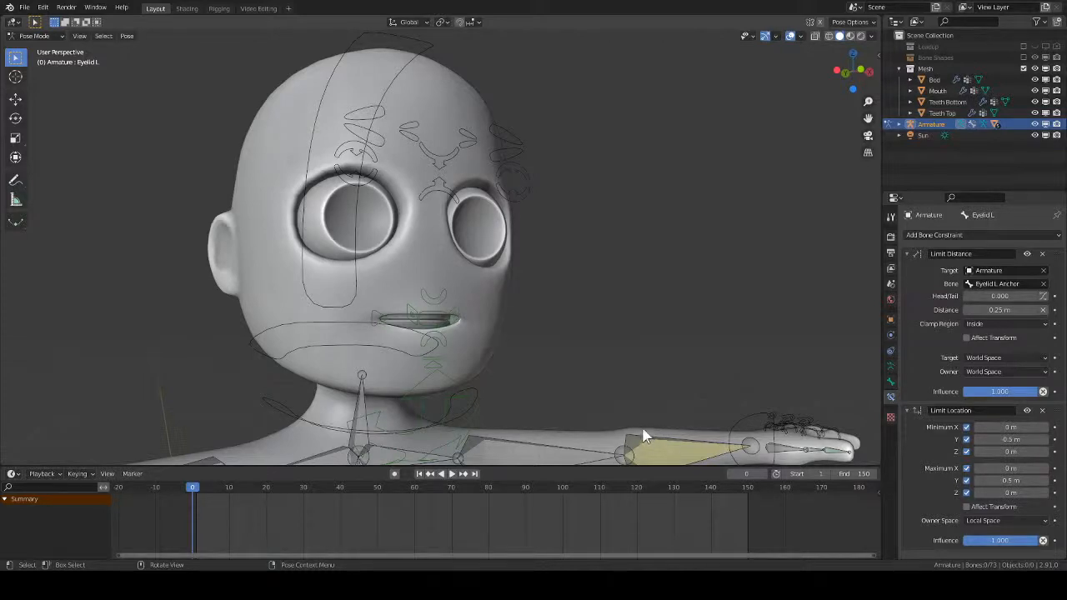
left_click(439, 358)
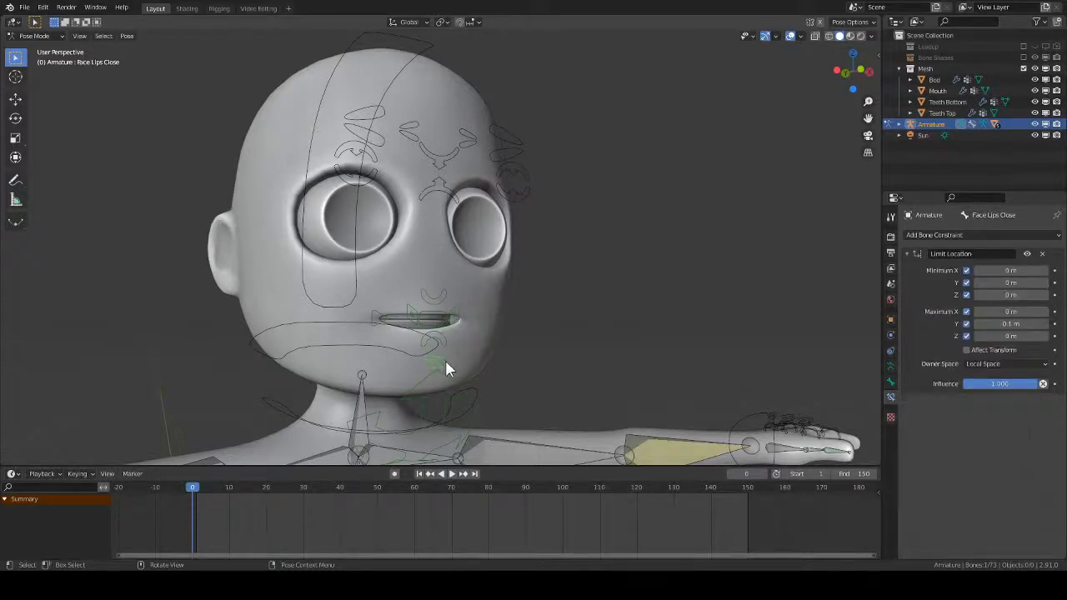
key("g")
left_click(457, 342)
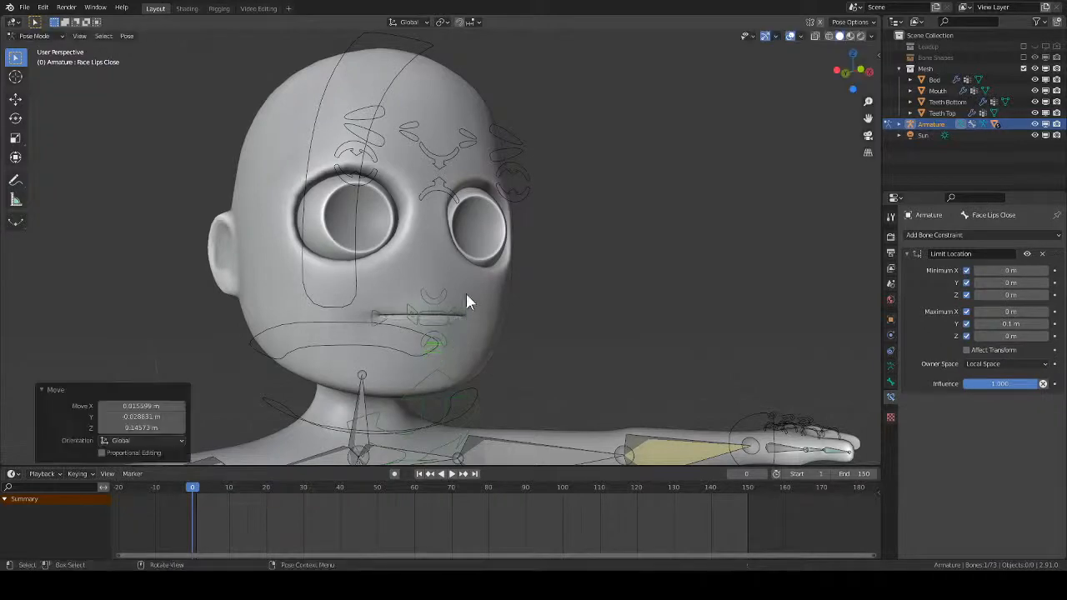
- Lower the Eyelid Control bone to half close both eyes
left_click(437, 197)
key("g")
left_click(447, 222)
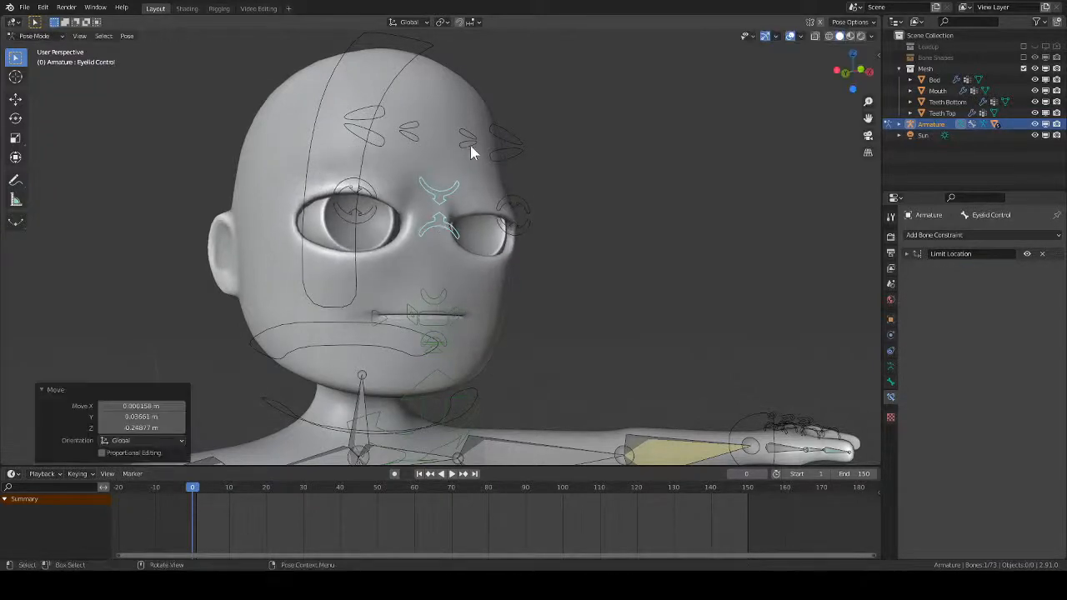
- Raise the EyeBrow Control bone and lower the EyeBrow L bone to make the brows asymmetrical
left_click(469, 155)
key("g")
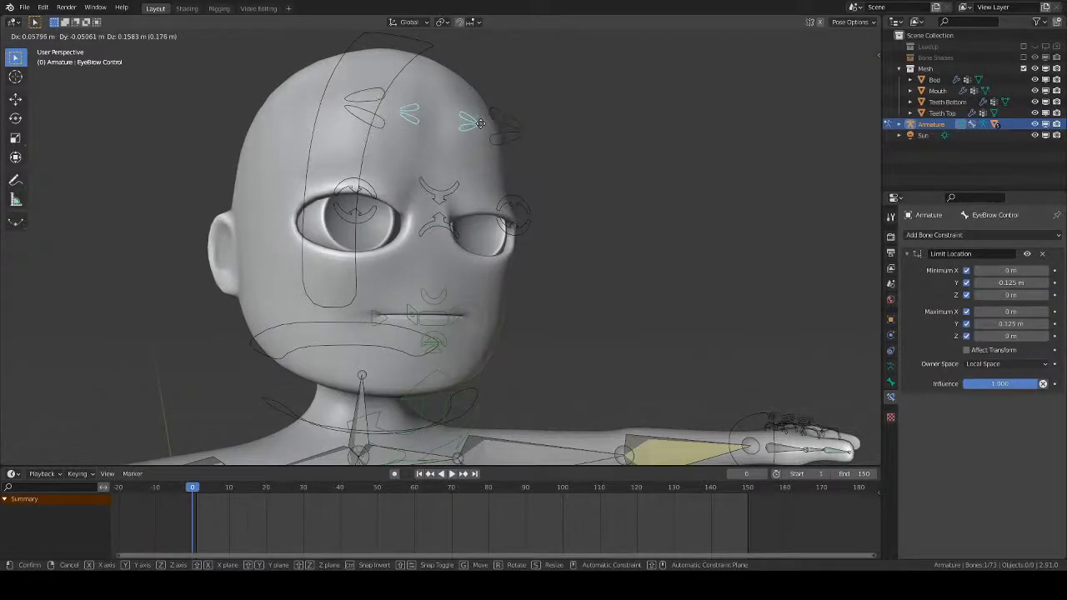
left_click(484, 120)
left_click(506, 140)
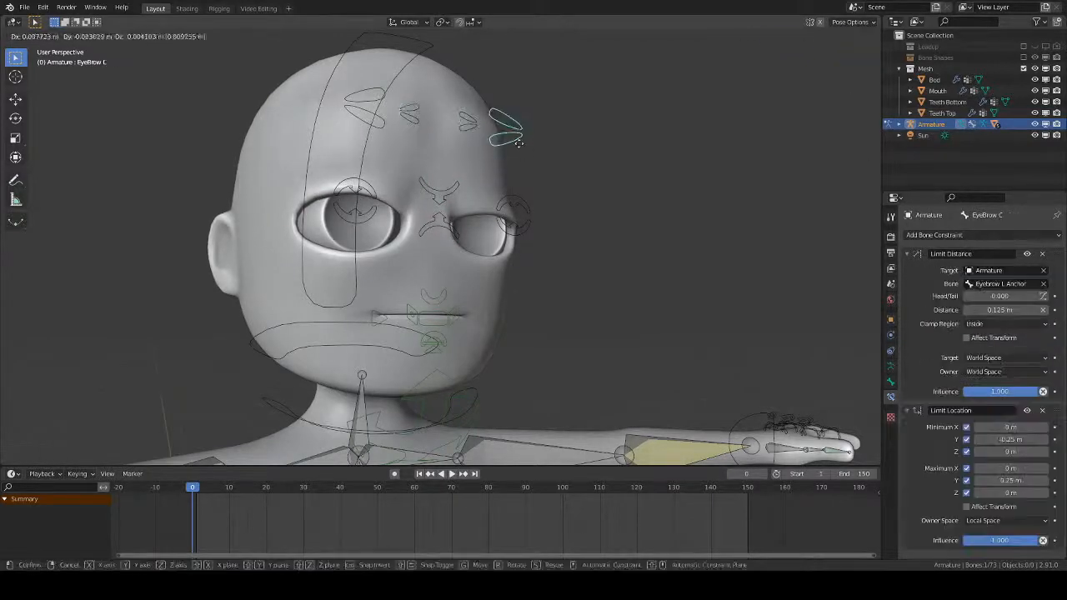
key("g")
left_click(516, 173)
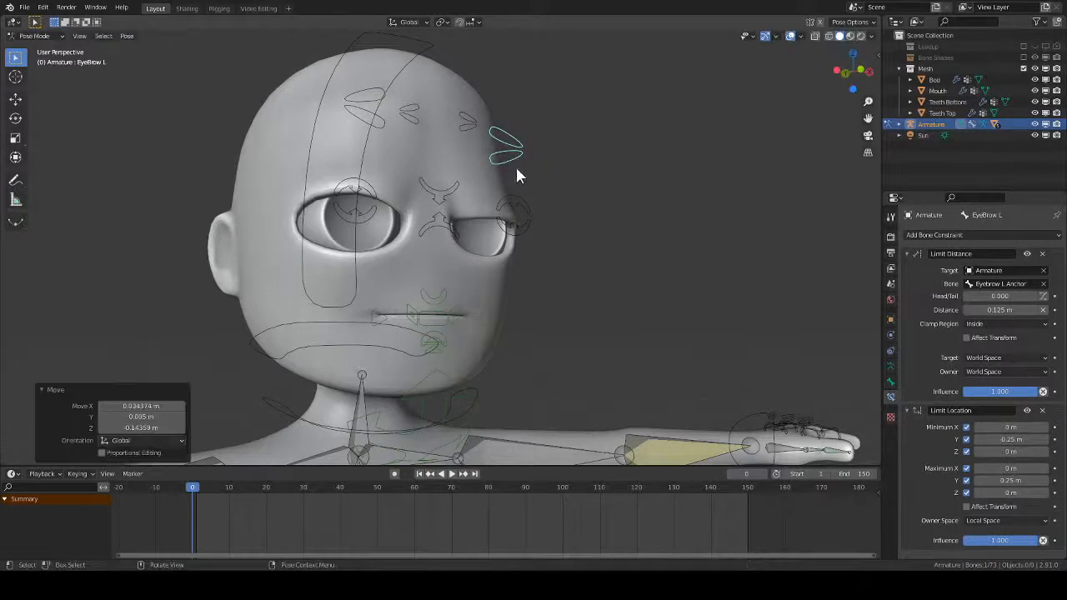
- Move the Face Lips L bone slightly down to droop that corner of the mouth
left_click(482, 316)
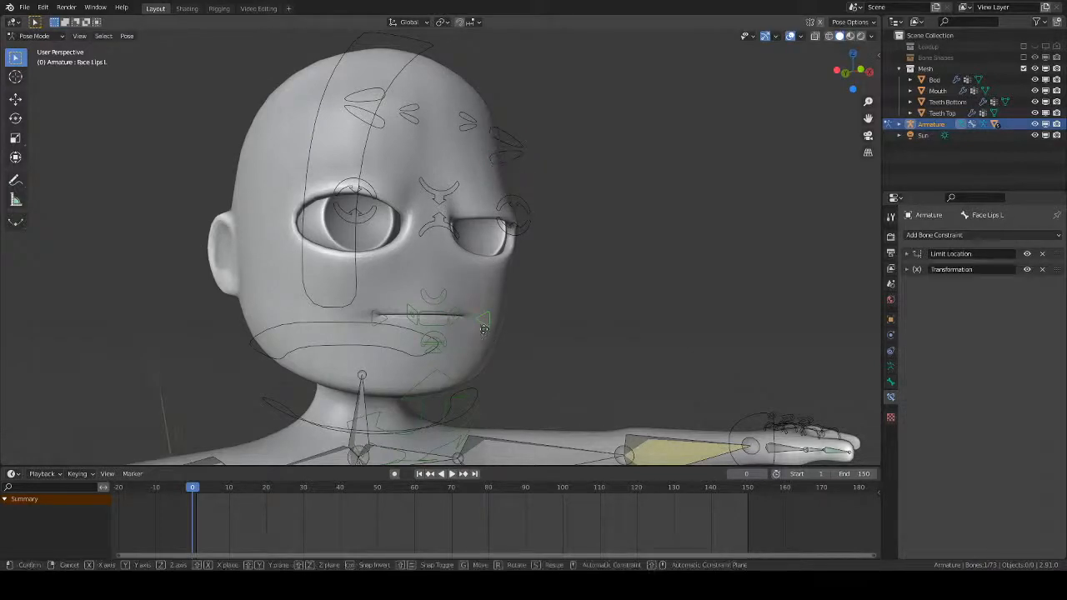
key("g")
left_click(485, 334)
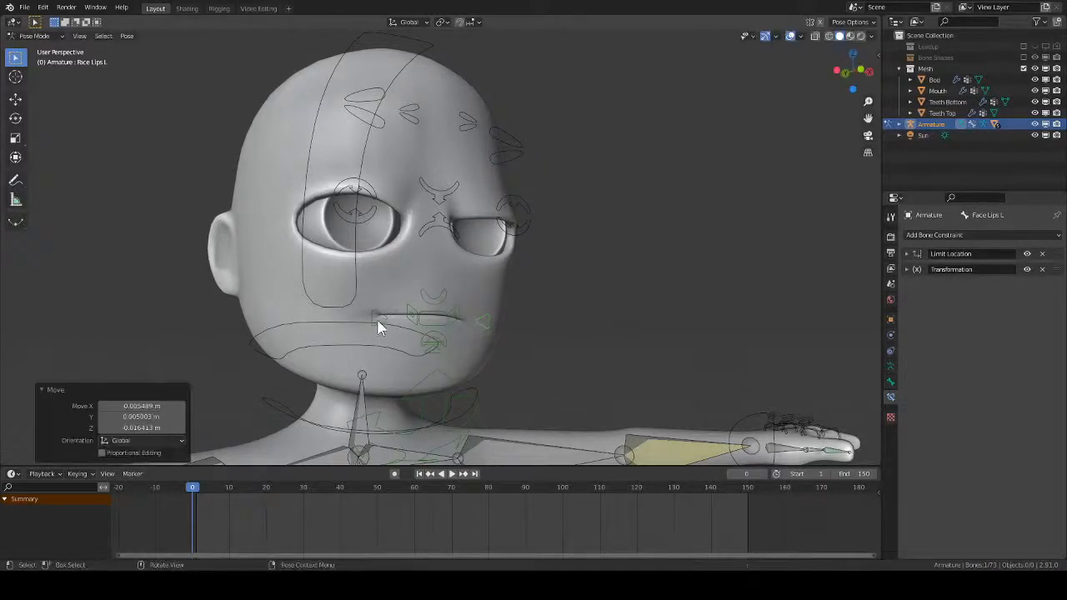
- Rotate the Neck 2 bone freely by about 2.3° and 17.8° to turn the head back toward the front
left_click(376, 327)
key("r")
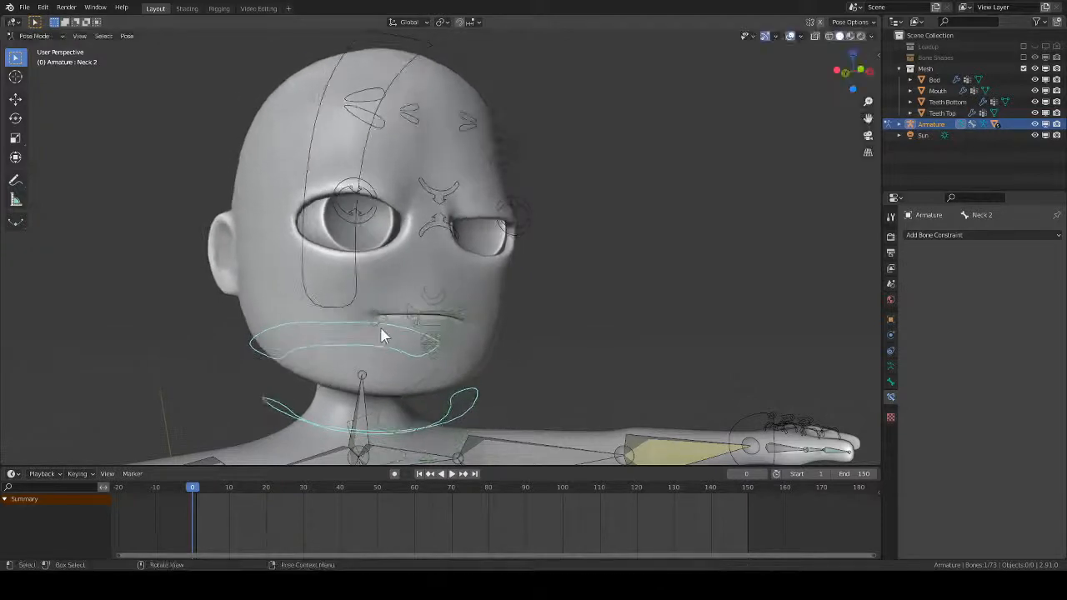
key("r")
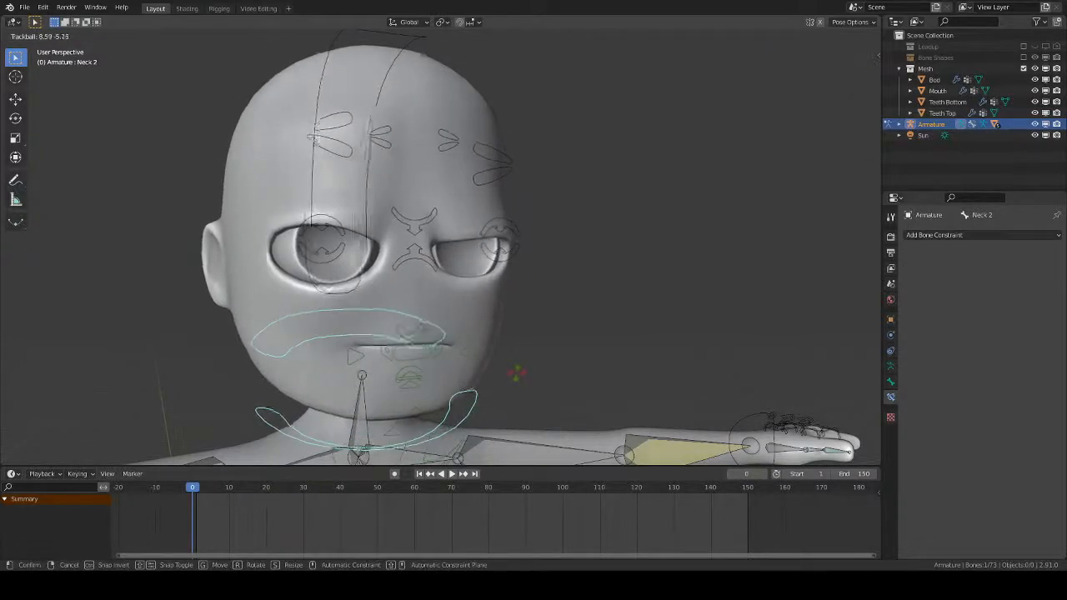
left_click(435, 357)
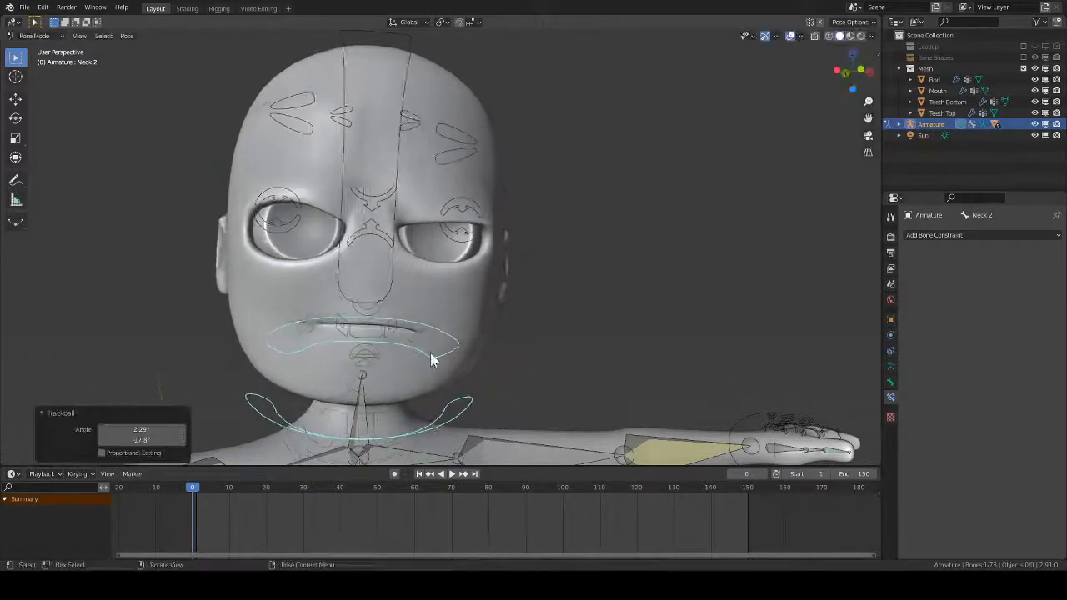
- Pull the Face Lips R bone outward about 0.14 m to widen the mouth, and raise the Eyelid R bone to open that eye wide
left_click(315, 331)
key("g")
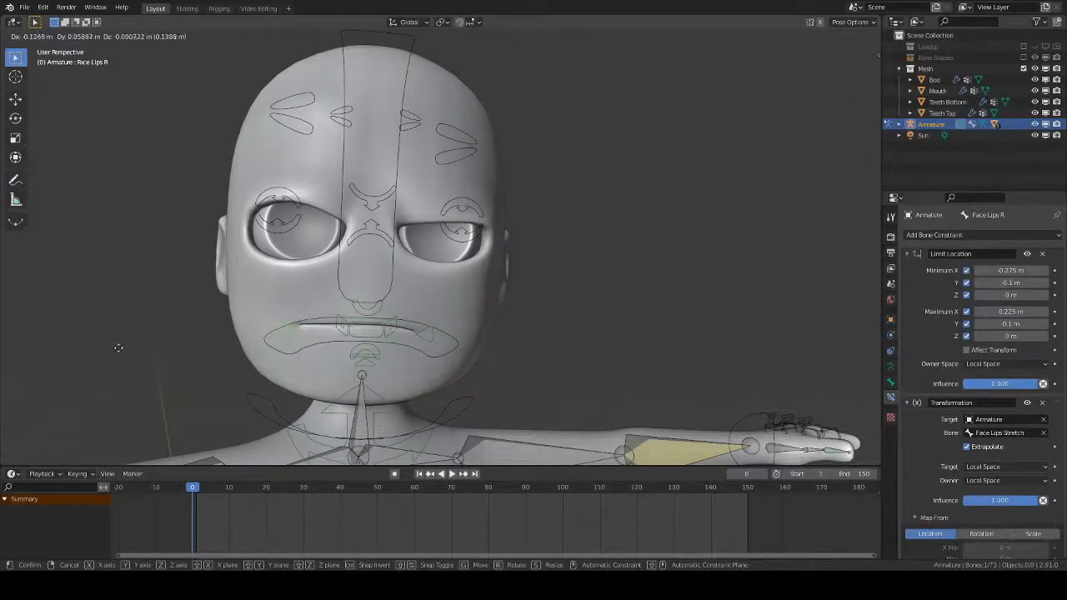
left_click(101, 367)
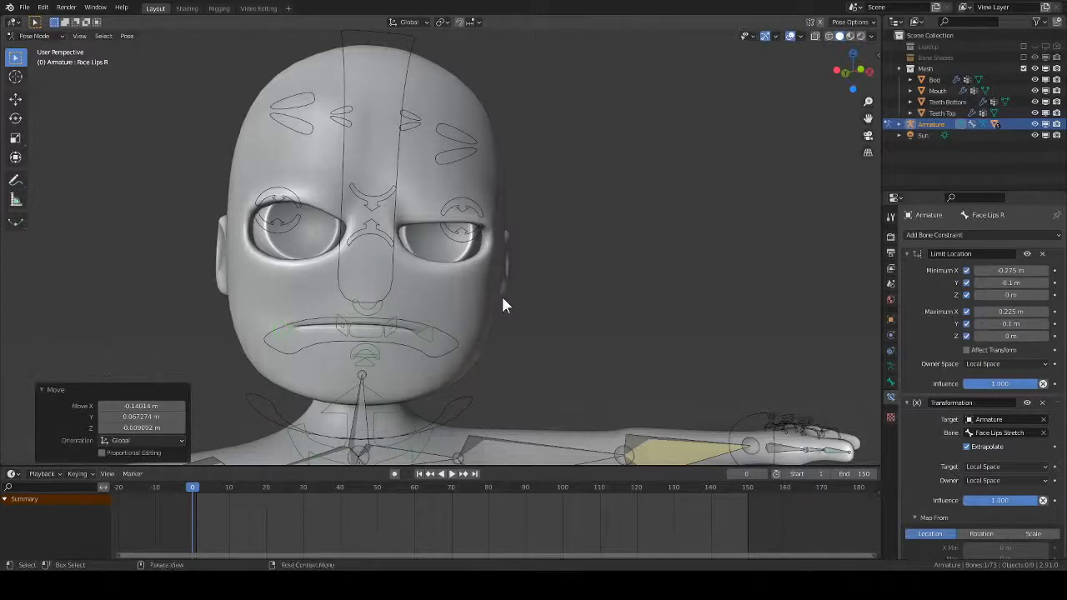
left_click(301, 224)
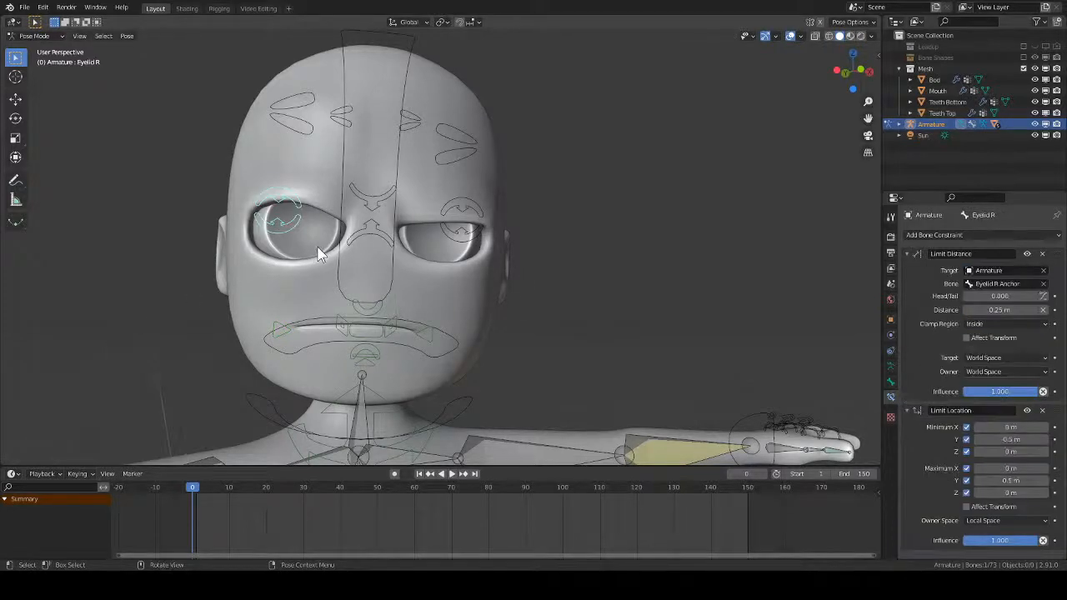
key("g")
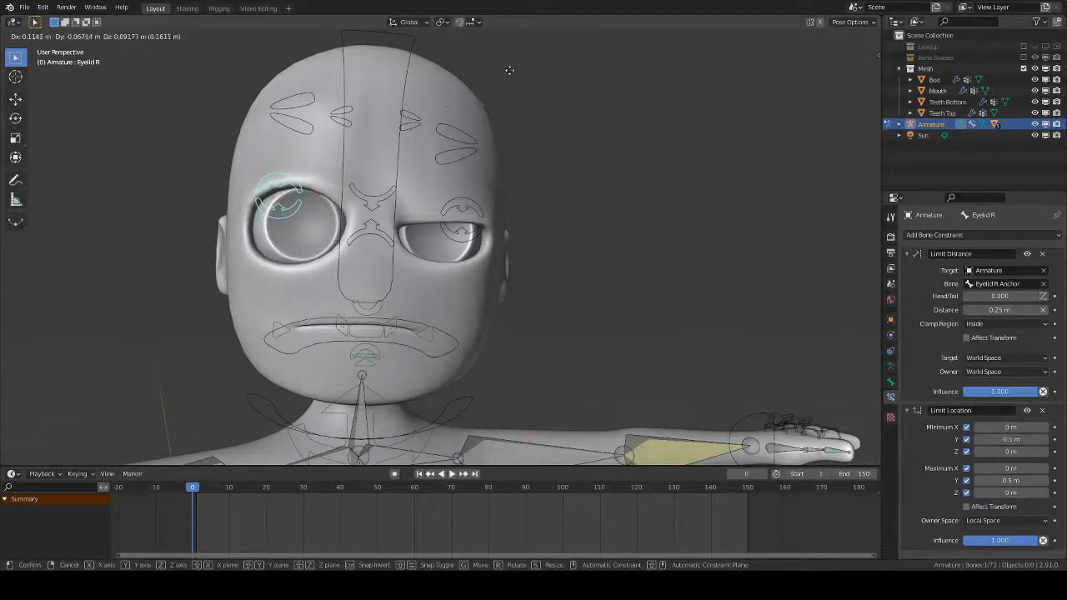
left_click(533, 63)
- Hide the viewport overlays and preview the posed face in Rendered shading
left_click(790, 36)
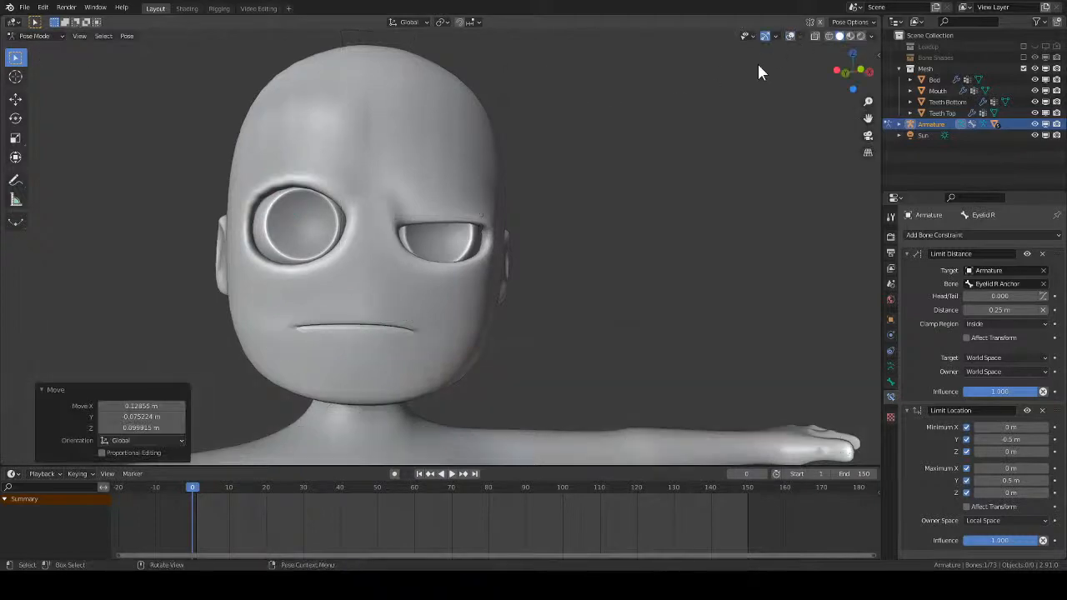
key("z")
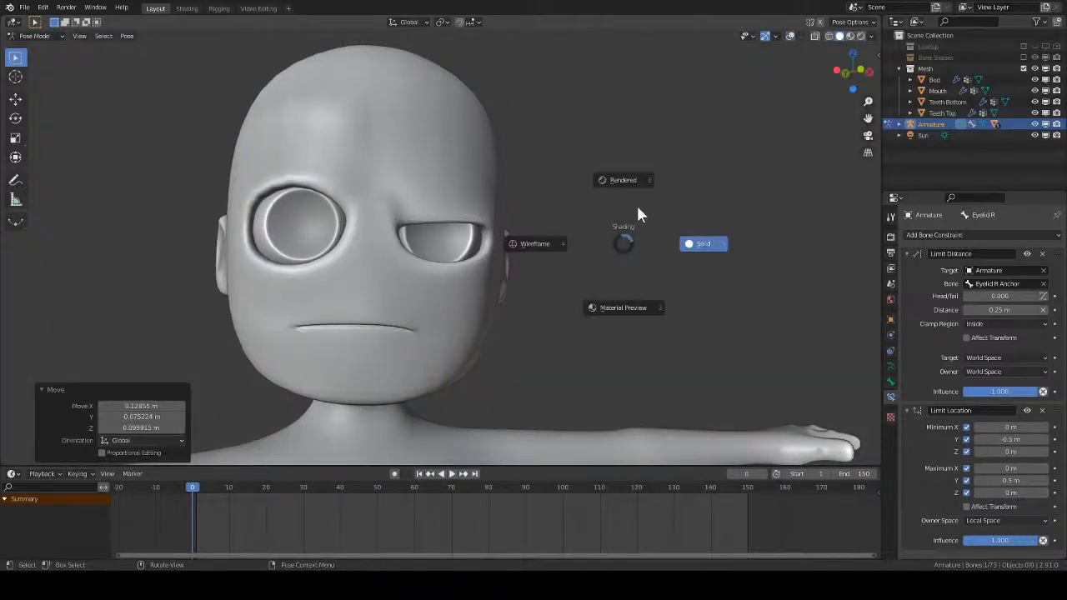
left_click(667, 240)
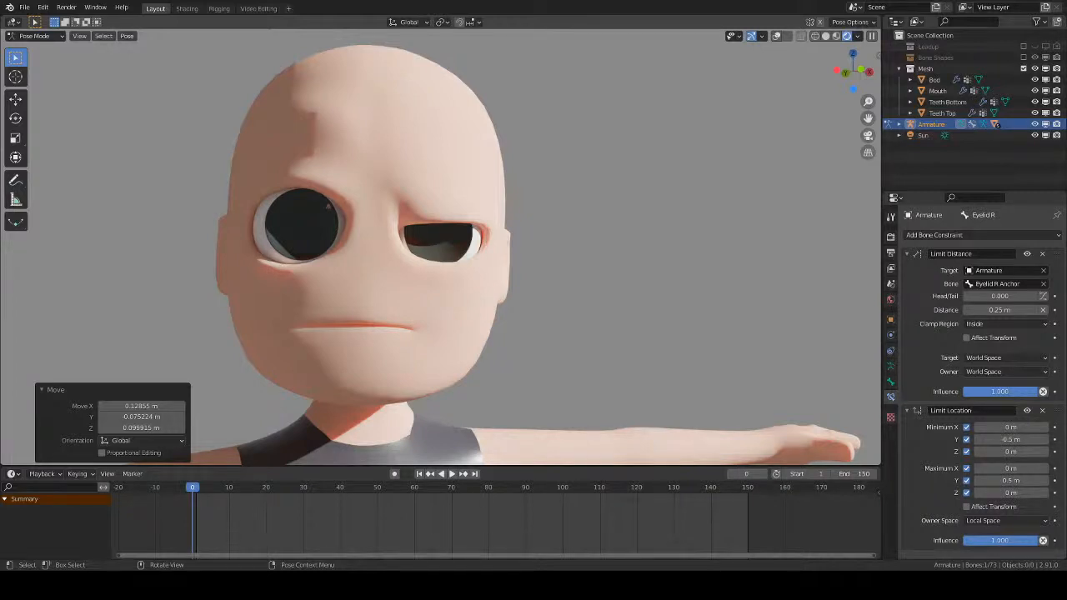
- Toggle the window's fullscreen mode and return the viewport to Solid shading
left_click(95, 8)
left_click(138, 45)
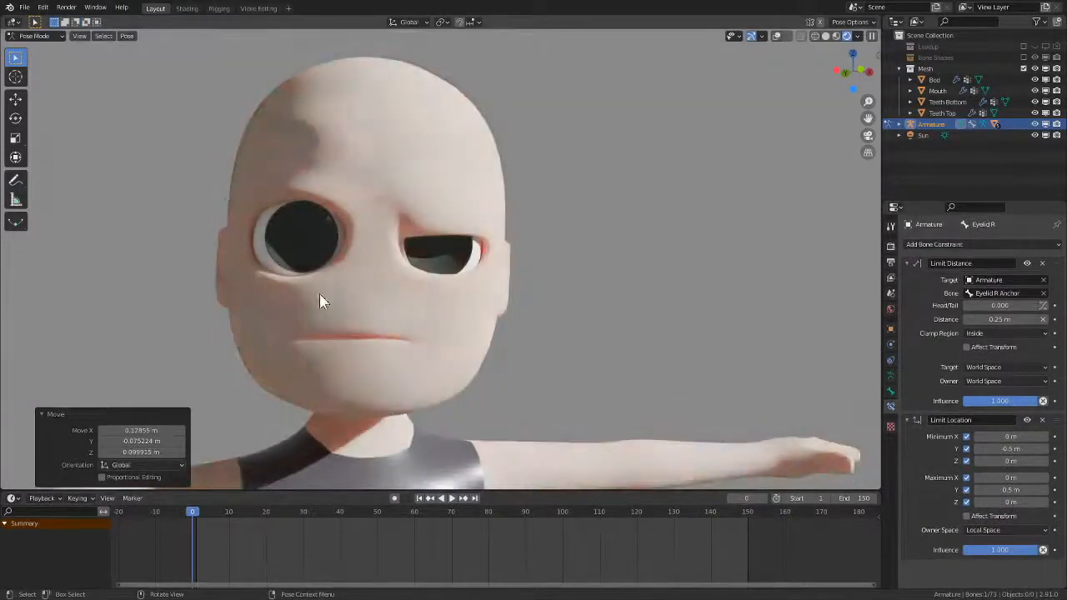
left_click(835, 36)
left_click(815, 36)
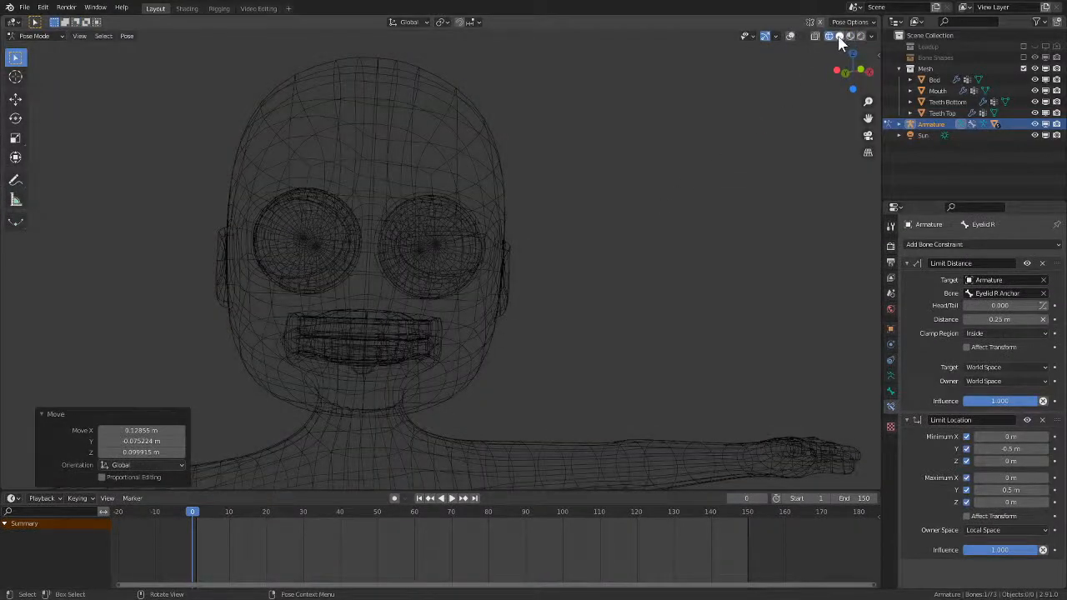
left_click(839, 36)
- Switch to Object Mode, select the Bod mesh, and turn the viewport overlays back on
key("ctrl+Tab")
left_click(436, 350)
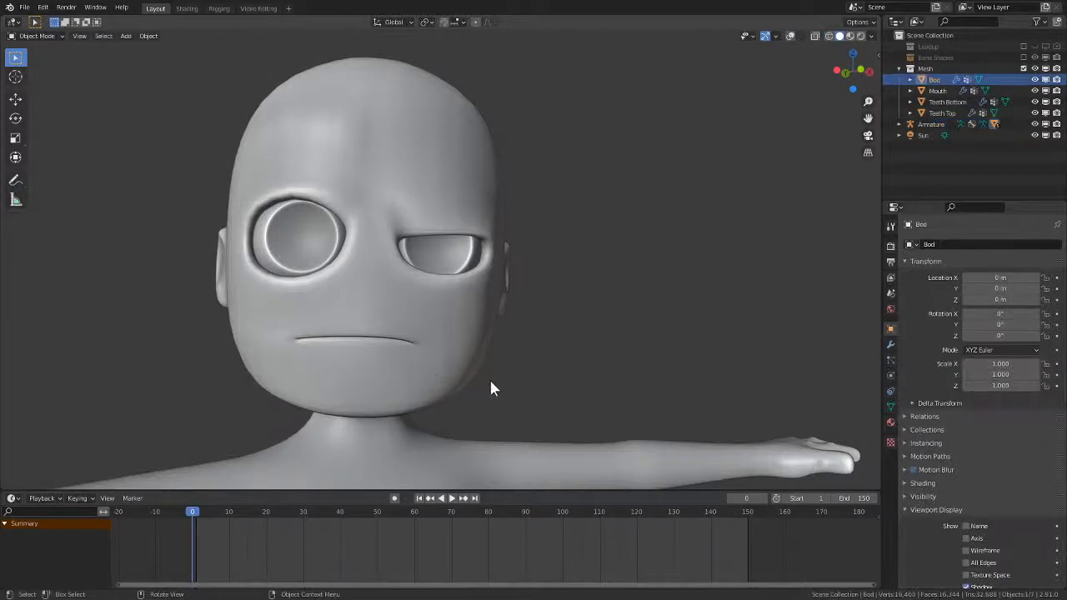
key("z")
left_click(414, 382)
key("z")
left_click(517, 383)
left_click(789, 37)
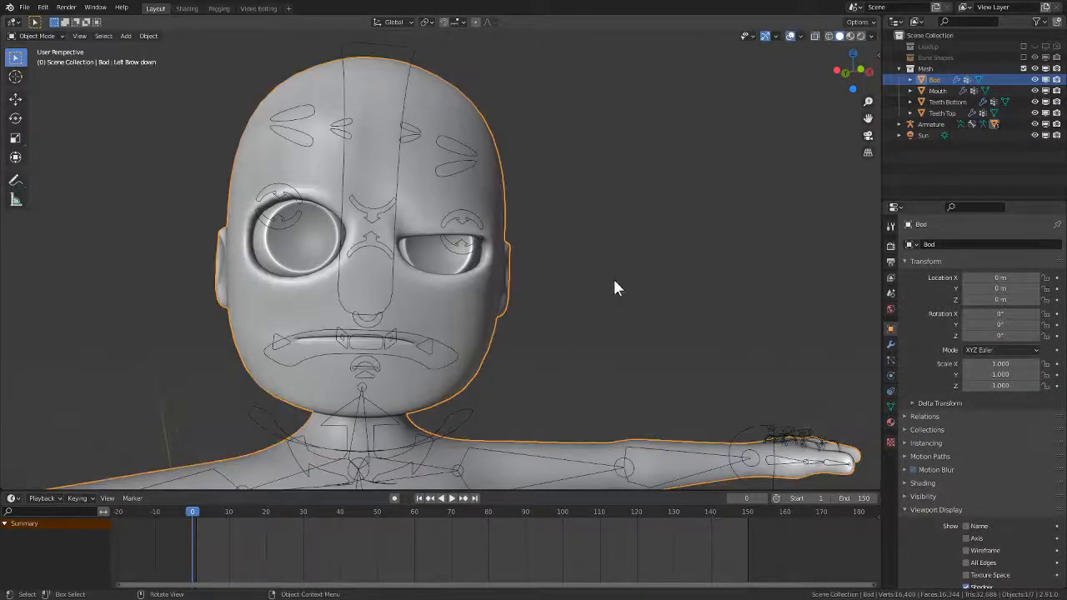
- Select the armature, enter Pose Mode, and clear the location and rotation of all bones
key("KP_1")
key("a")
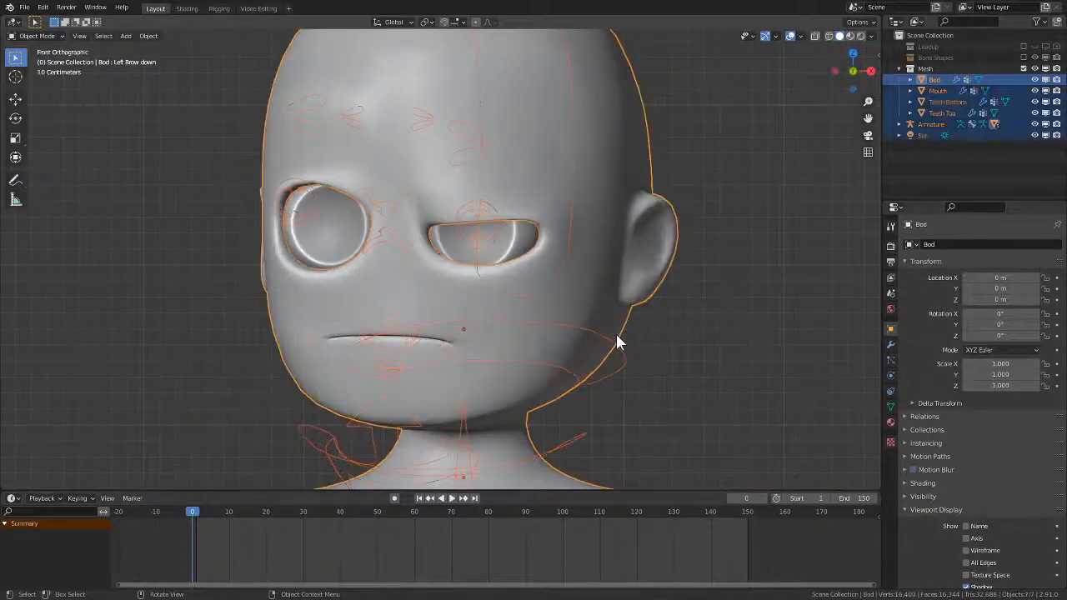
middle_click_drag(615, 345, 647, 352)
scroll(586, 437, "down", 3)
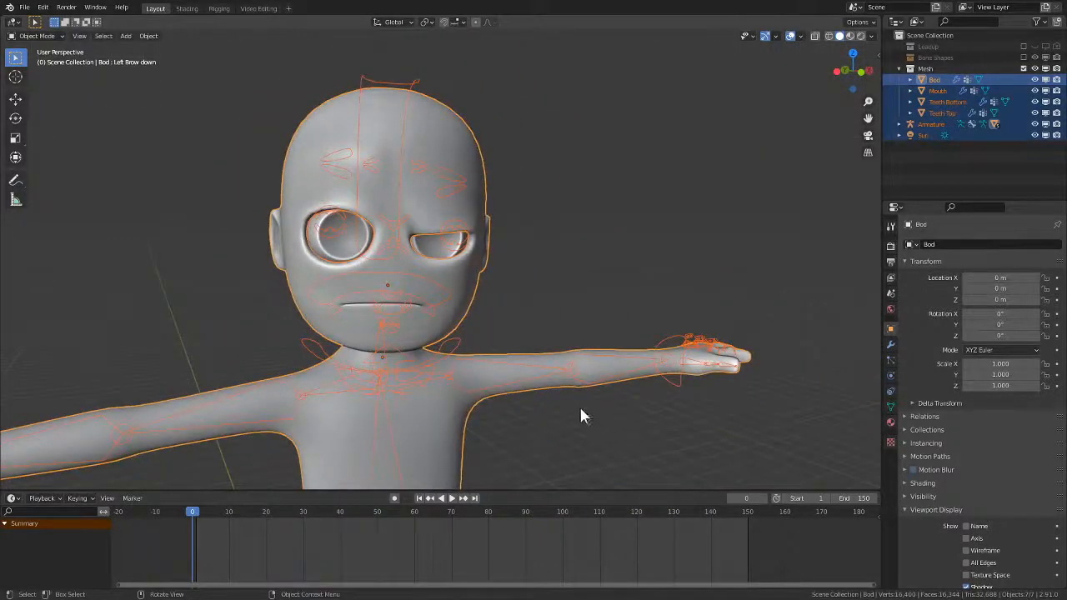
left_click(460, 343)
key("ctrl+Tab")
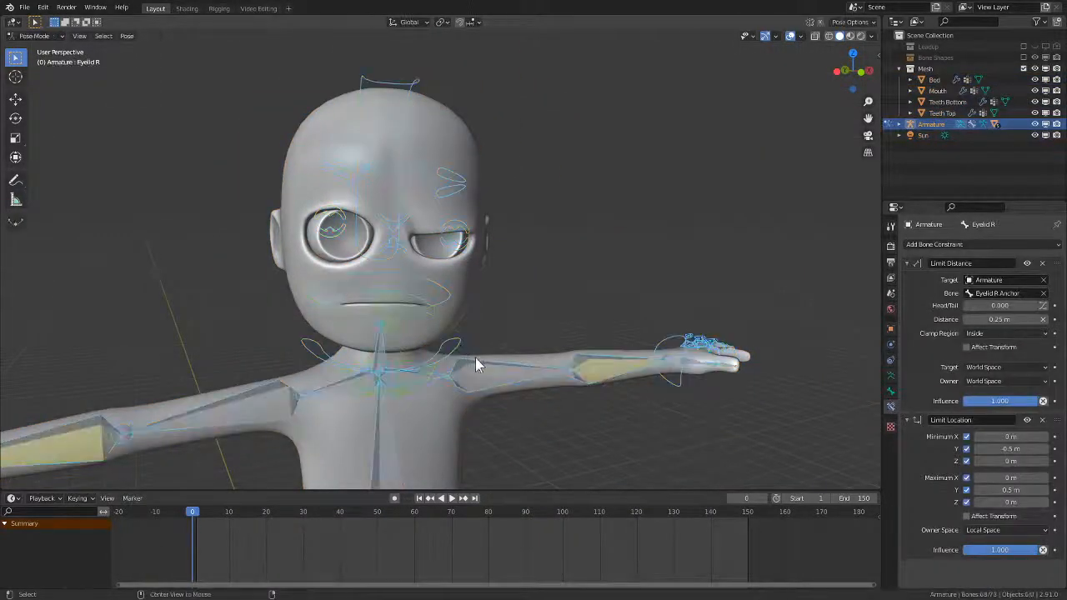
key("alt+g")
key("alt+r")
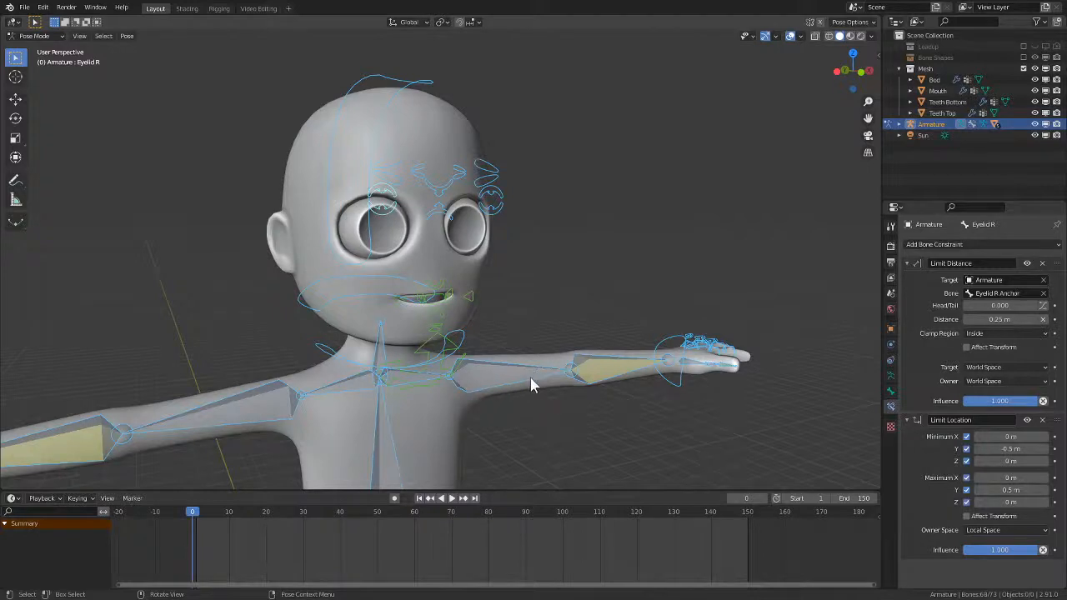
mouse_move(531, 410)
middle_mouse_down()
mouse_move(631, 410)
mouse_move(546, 404)
mouse_move(517, 453)
mouse_move(538, 388)
mouse_move(569, 400)
mouse_move(548, 397)
middle_mouse_up()
- Return to Object Mode and delete the Sphere object that forms both eyes
key("ctrl+Tab")
key("ctrl+Tab")
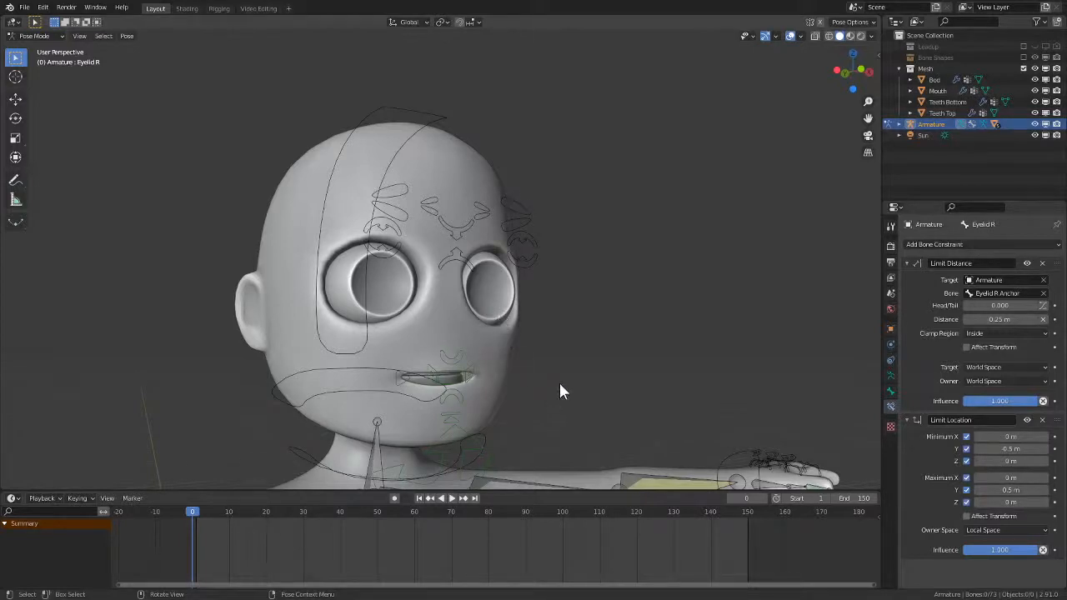
key("ctrl+Tab")
left_click(488, 292)
key("x")
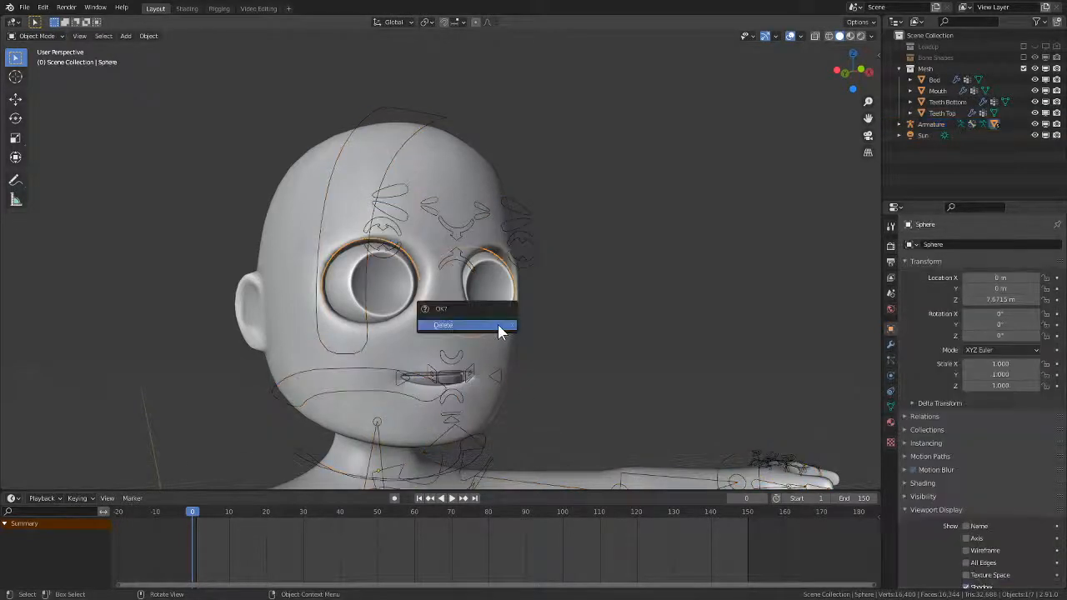
left_click(496, 327)
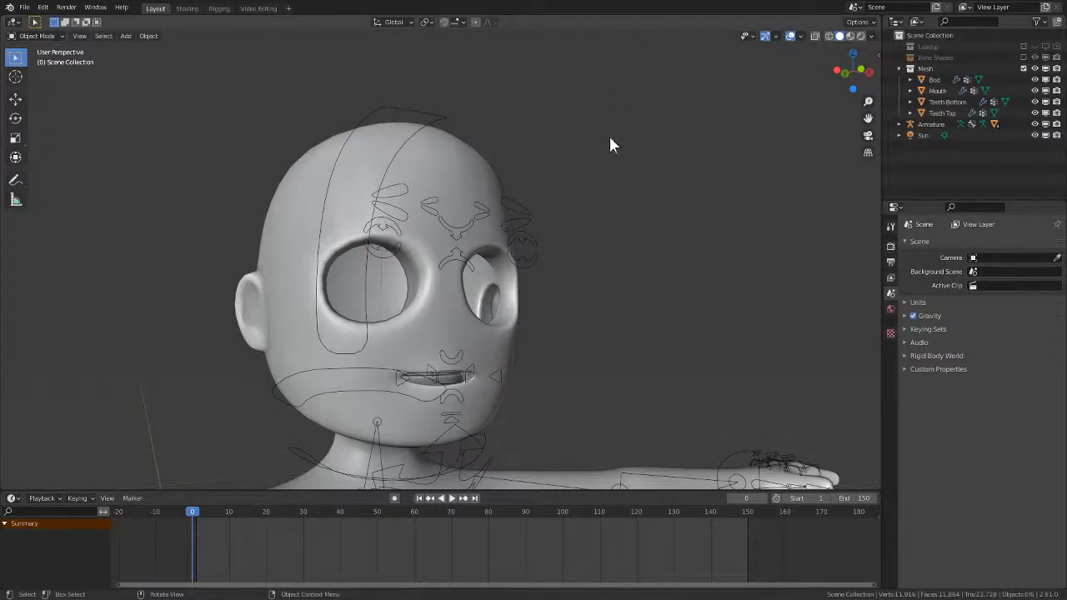
- Add a UV sphere at the world origin, working in the front view
key("KP_1")
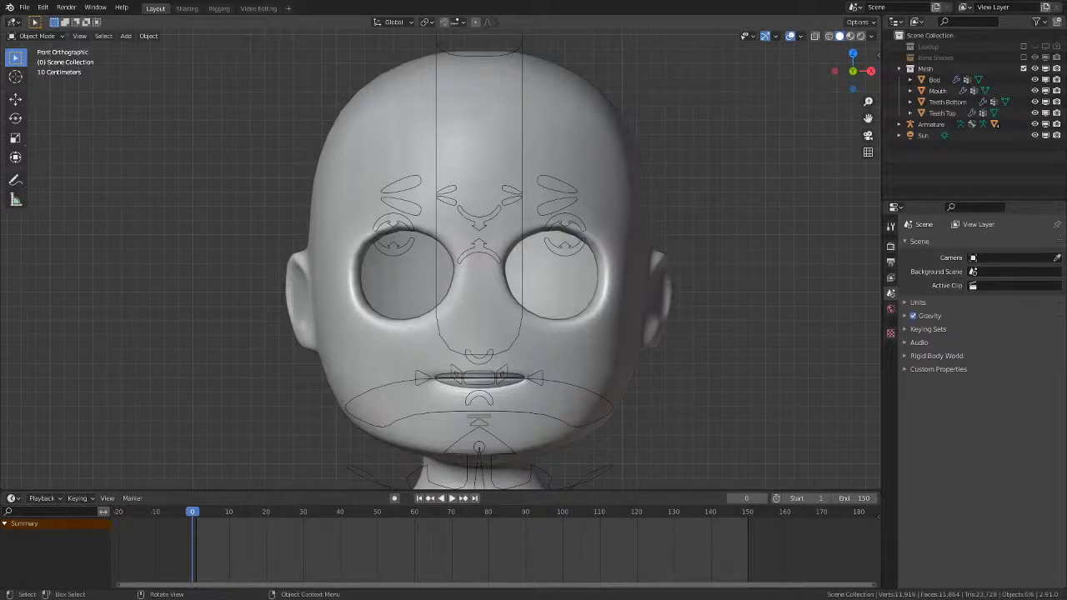
scroll(705, 373, "down", 12)
scroll(483, 383, "up", 2)
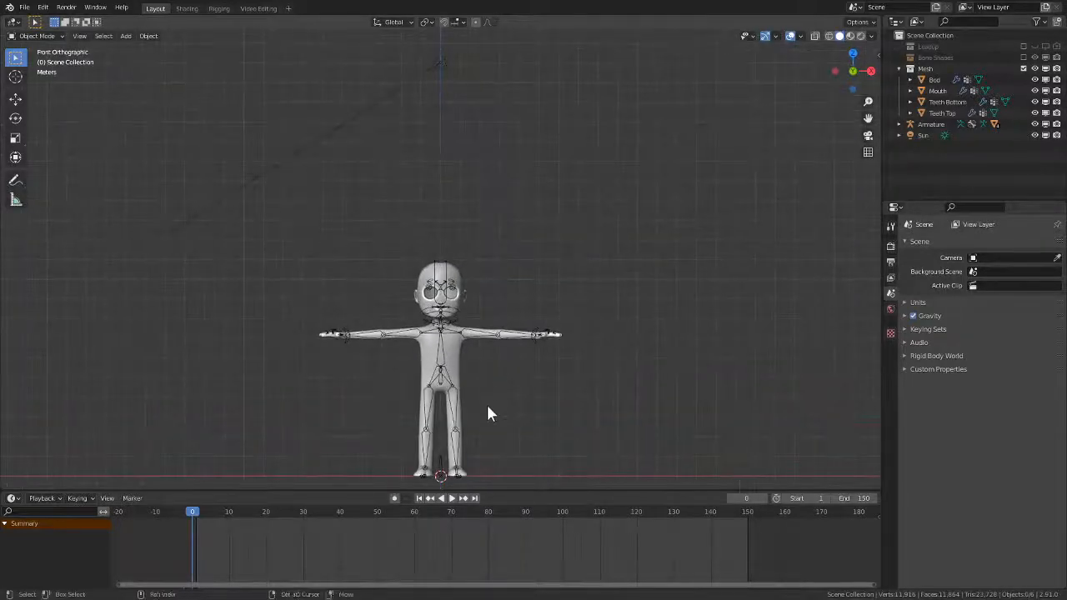
key("shift+a")
mouse_move(492, 243)
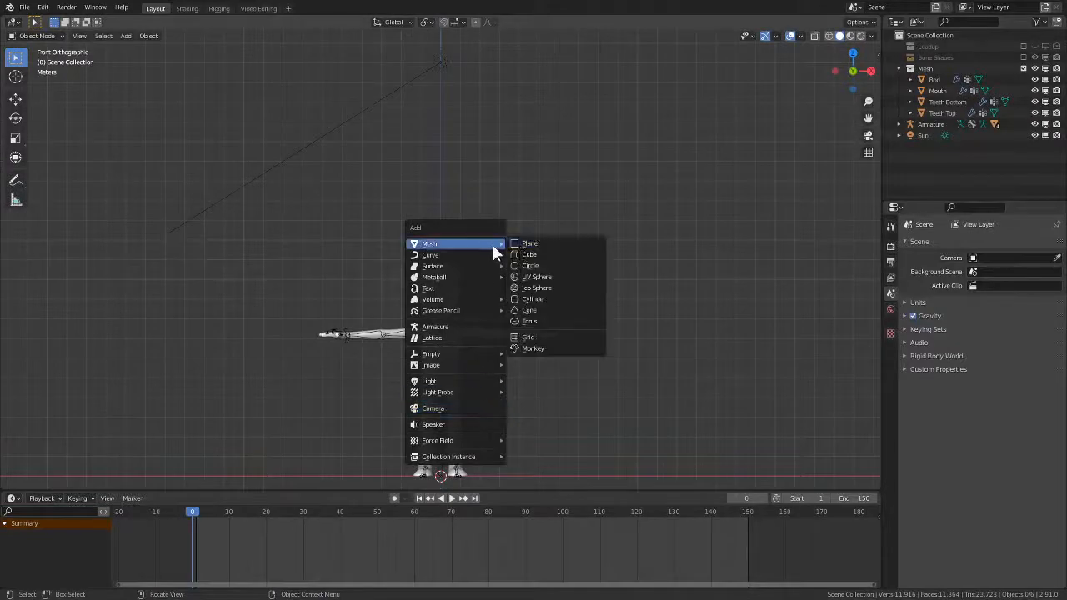
left_click(568, 276)
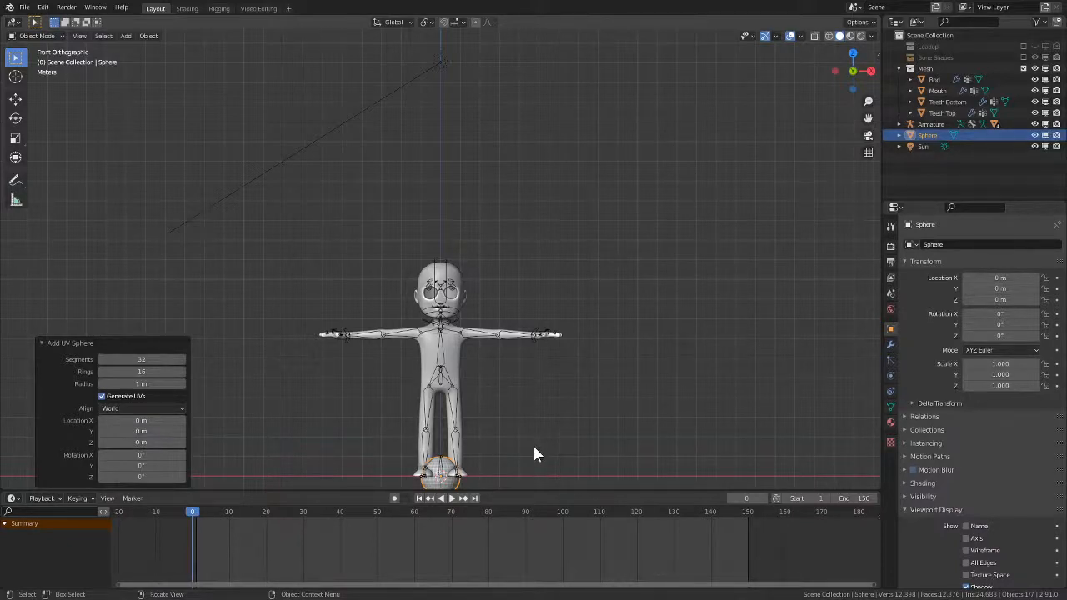
- Move the sphere 9 m up along Z and 3 m along X so it sits beside the head
key("g")
key("z")
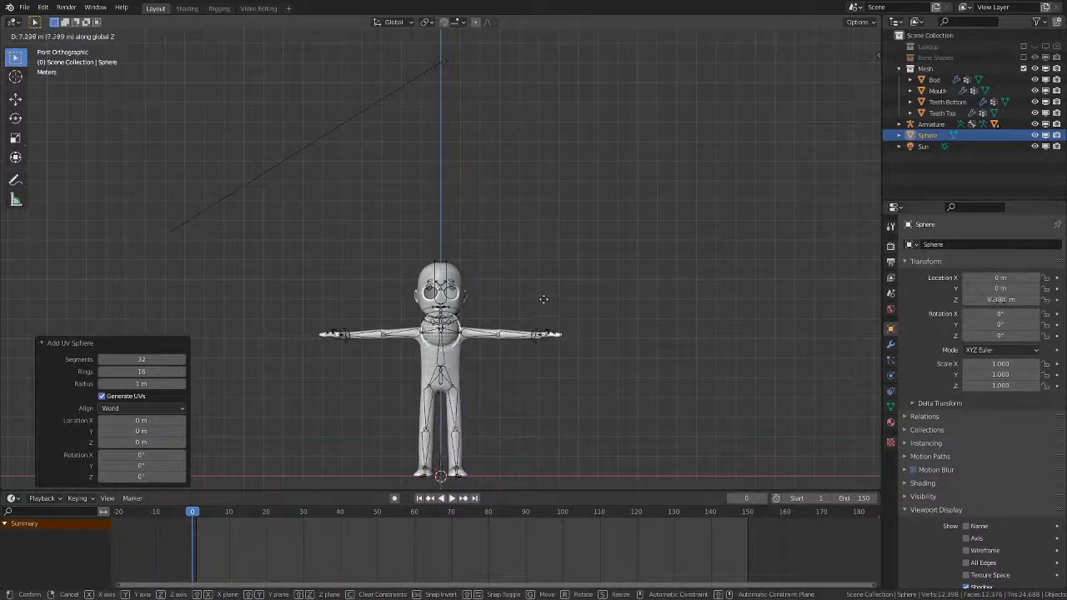
key("9")
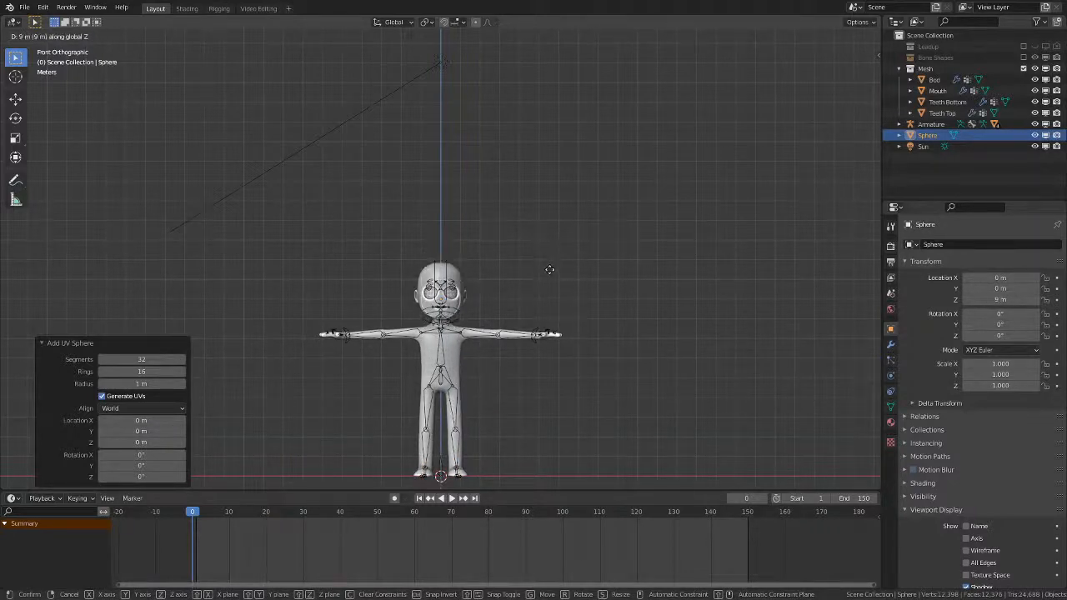
key("Return")
key("g")
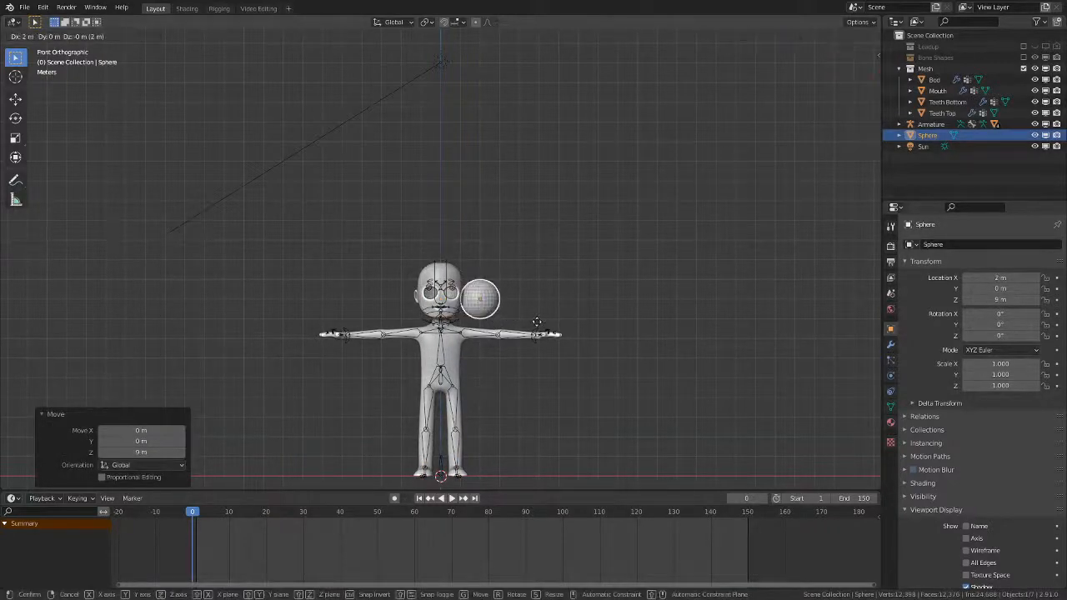
key("Return")
key("r")
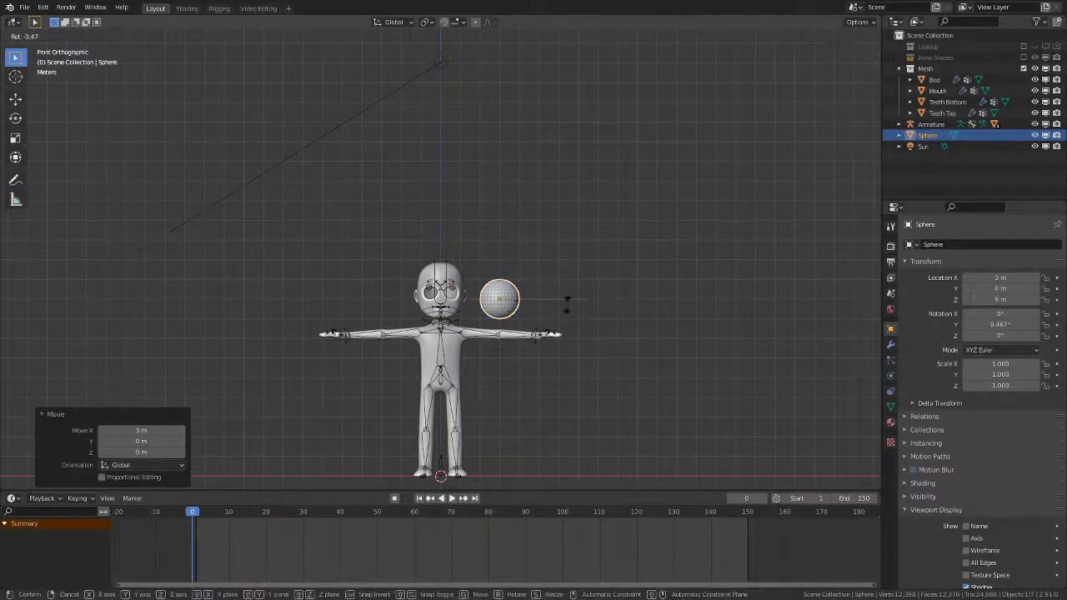
key("x")
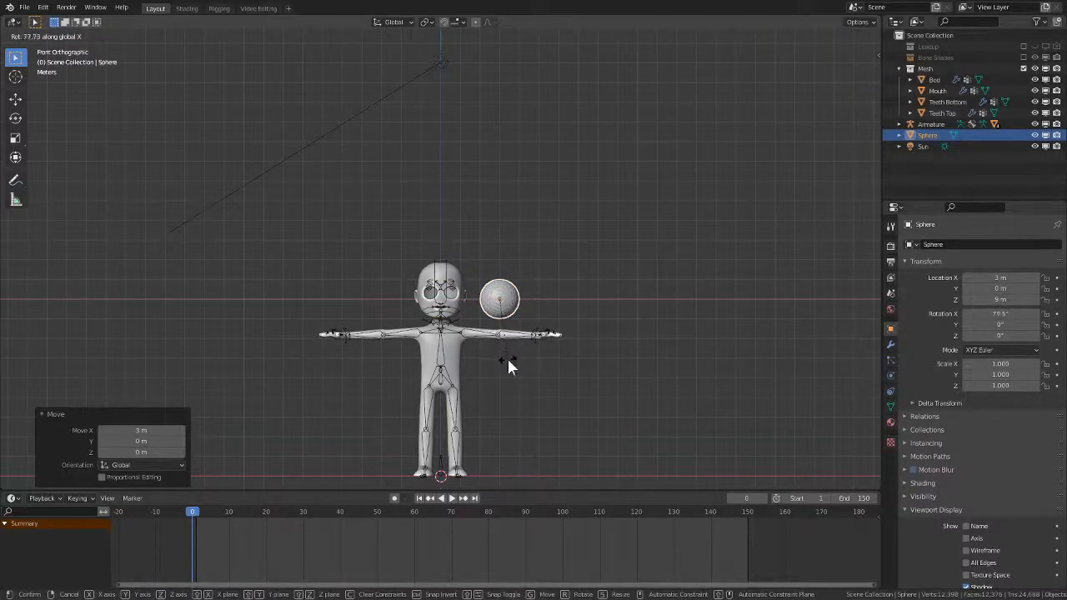
key("Escape")
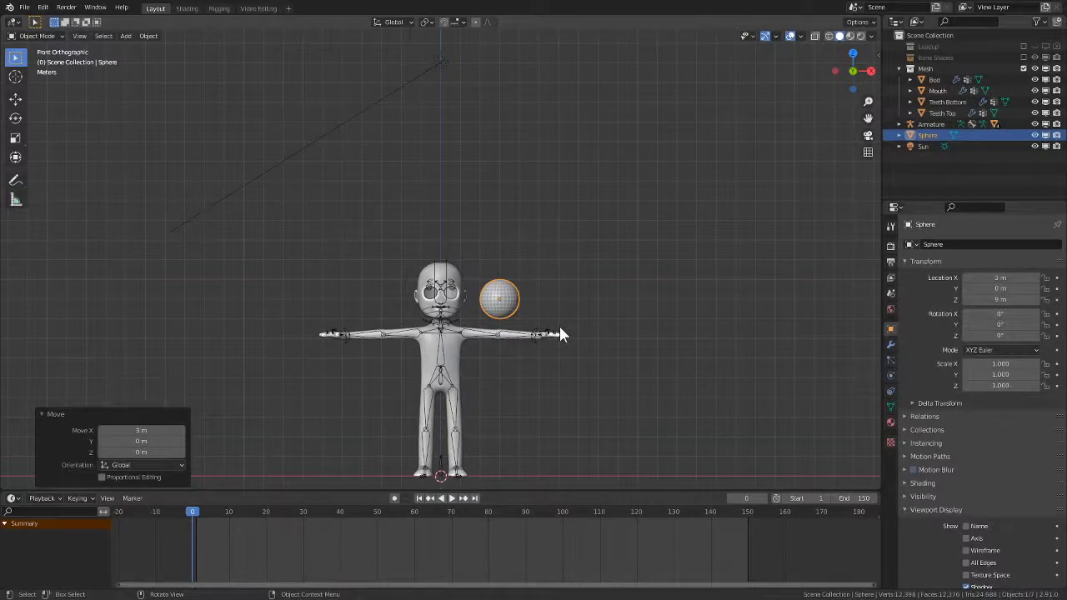
- Rotate the sphere 90° about the global X axis so its pole faces forward
type("rx90")
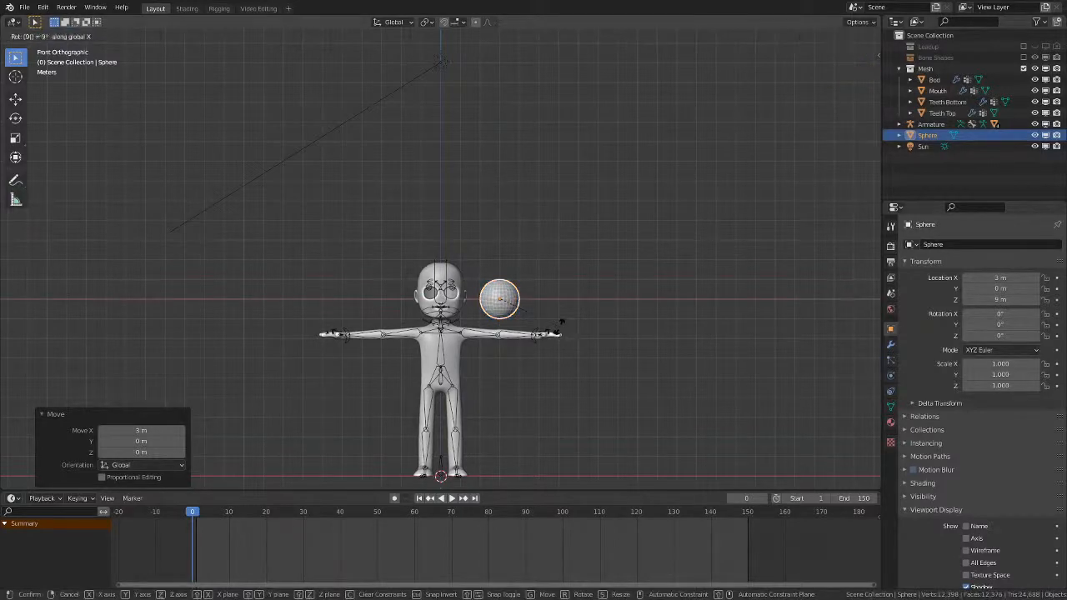
key("Return")
scroll(567, 328, "up", 3)
middle_click_drag(575, 330, 627, 385)
key("KP_Decimal")
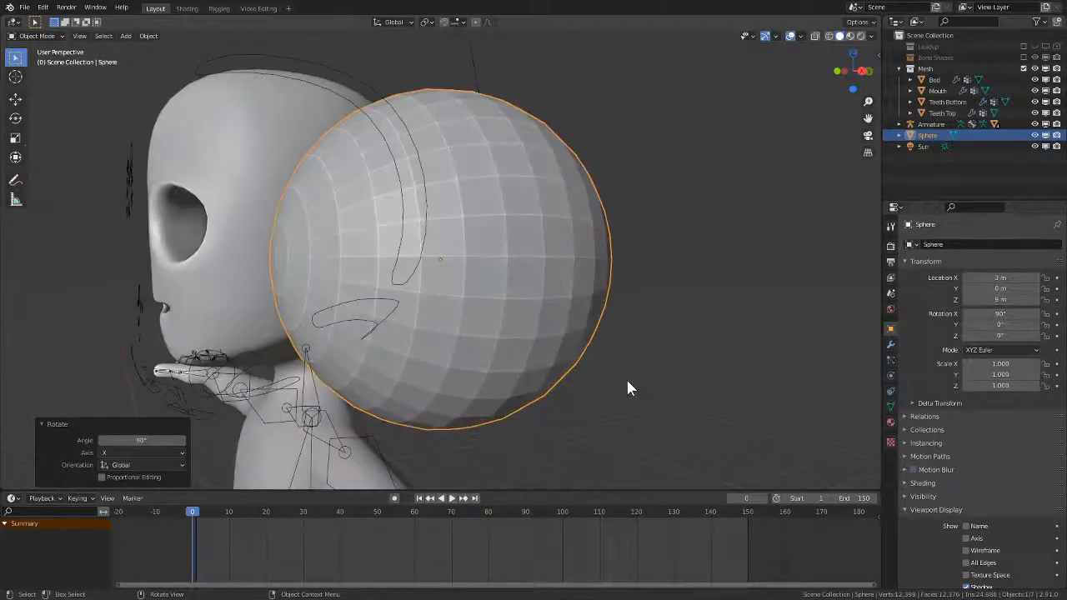
- Try smooth shading on the sphere and switch it back to flat shading
right_click(553, 333)
left_click(556, 331)
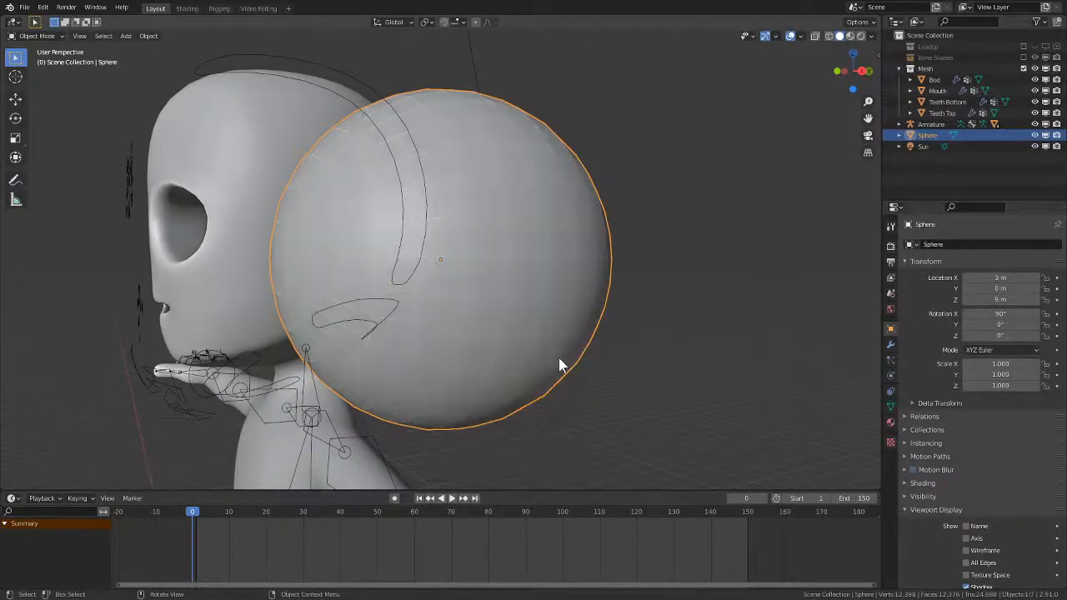
right_click(555, 324)
left_click(554, 334)
scroll(578, 357, "down", 2)
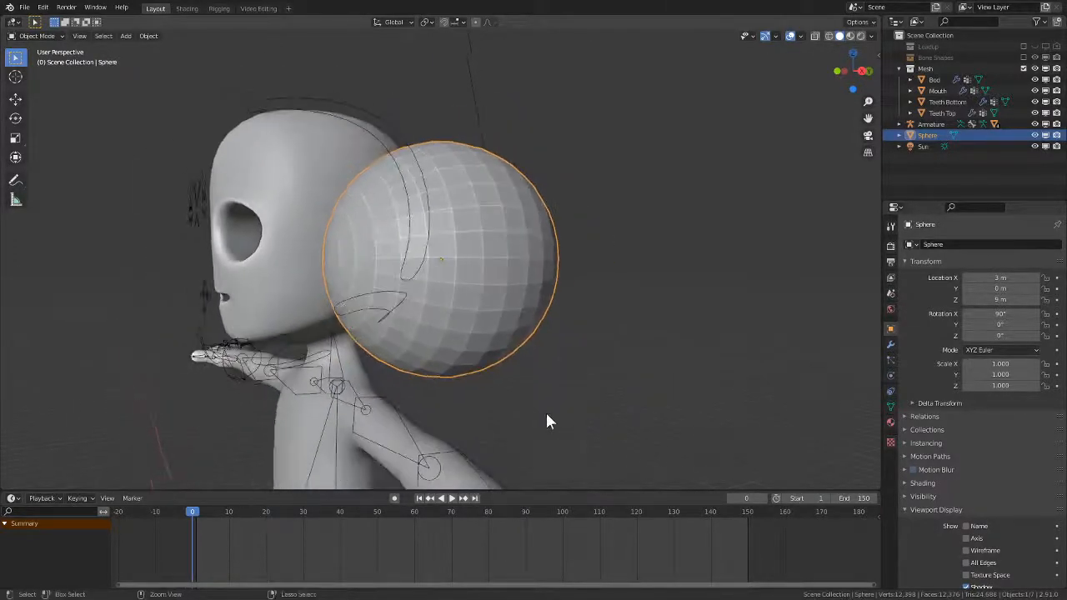
- Select the vertex at the sphere's front pole and enable proportional editing with a rounded falloff curve
middle_click_drag(542, 409, 575, 386)
key("Tab")
left_click(365, 259)
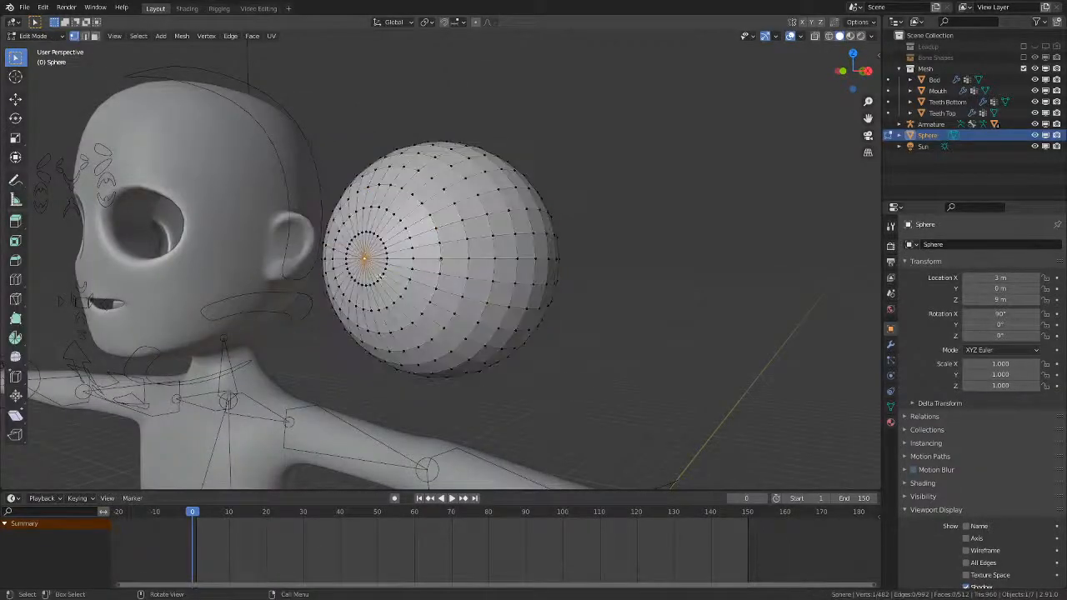
middle_click_drag(515, 345, 519, 369)
key("o")
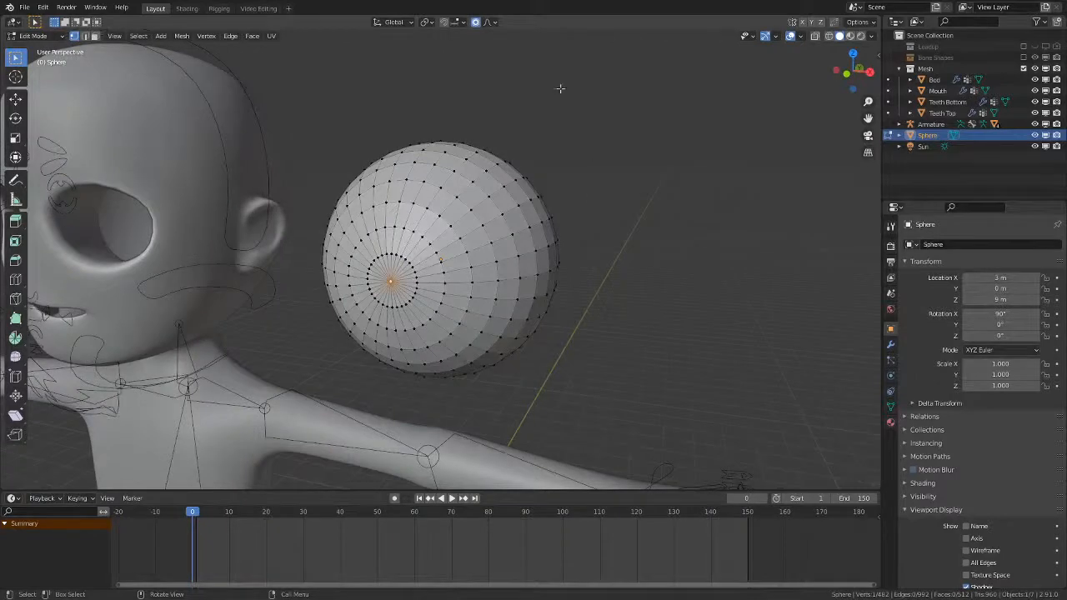
left_click(491, 22)
left_click(503, 83)
- Move the pole vertex about 0.37 m along Y with a proportional size of 0.48 to dent the sphere's front inward
key("g")
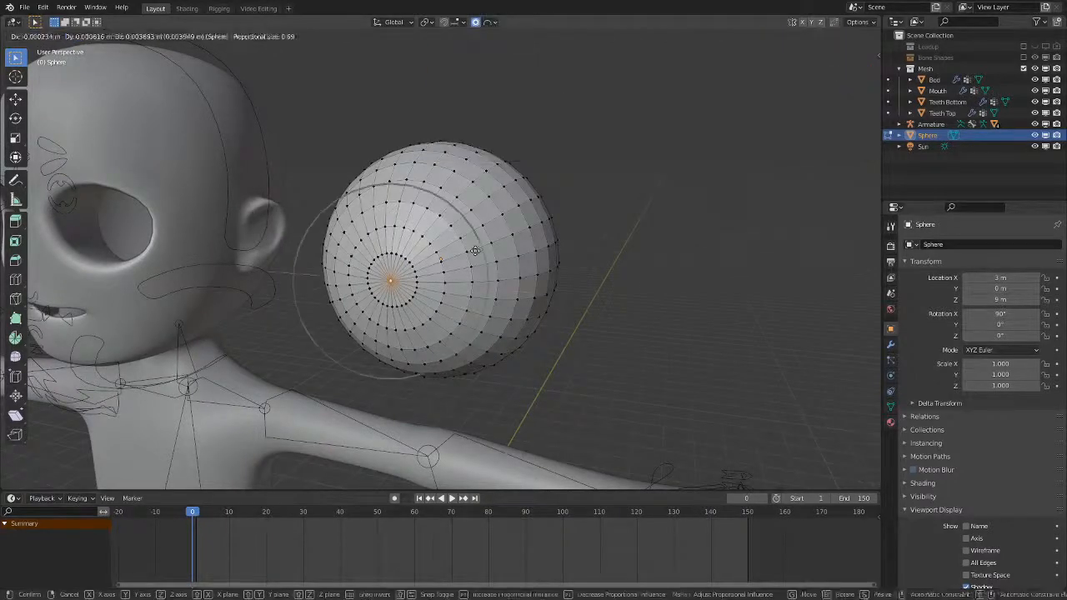
key("x")
key("y")
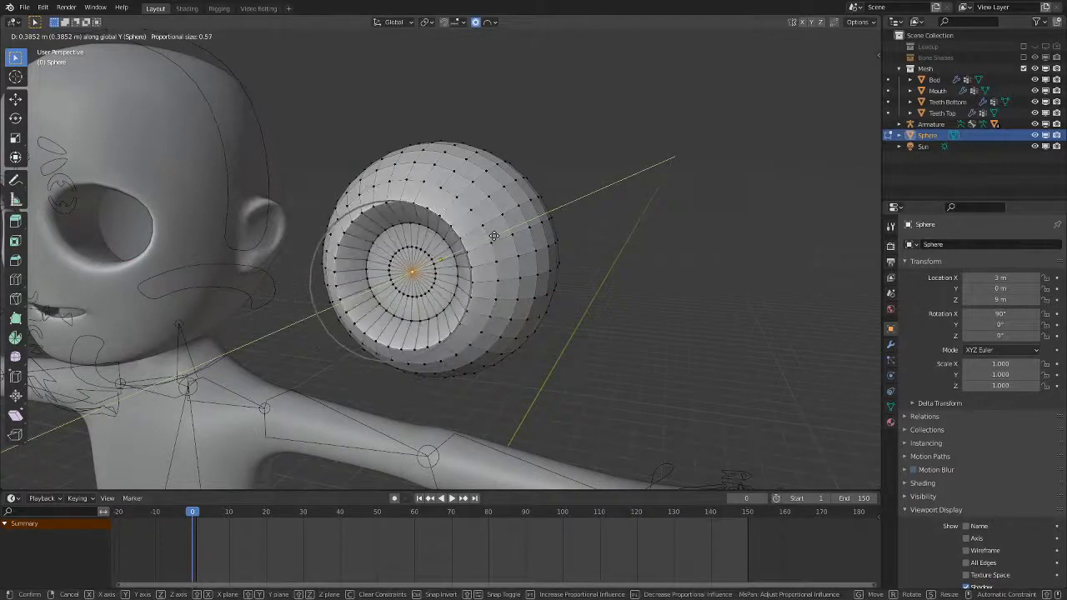
scroll(492, 237, "down", 2)
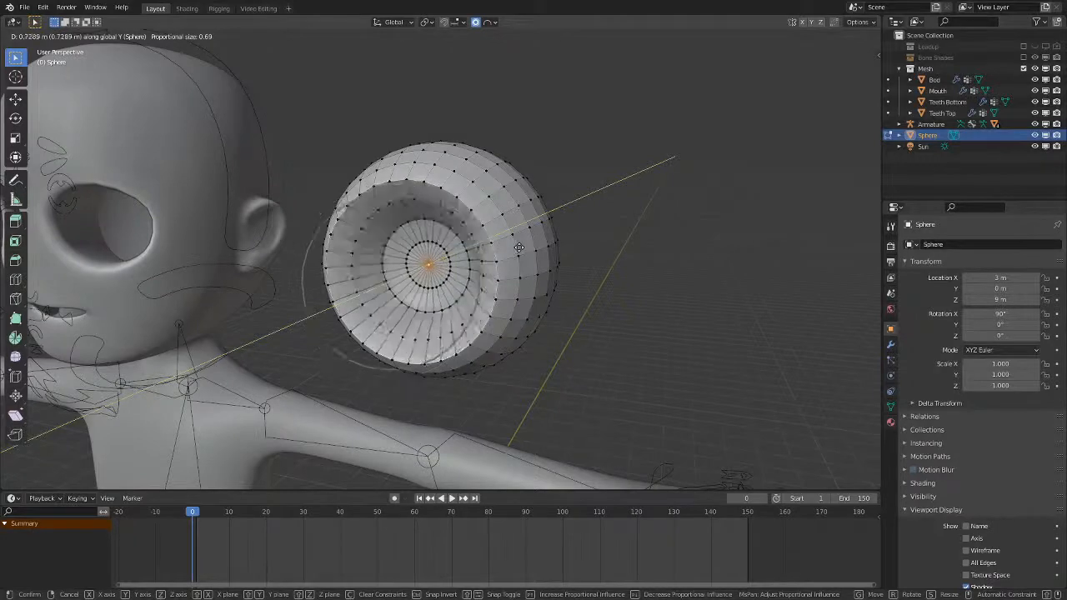
scroll(512, 250, "up", 2)
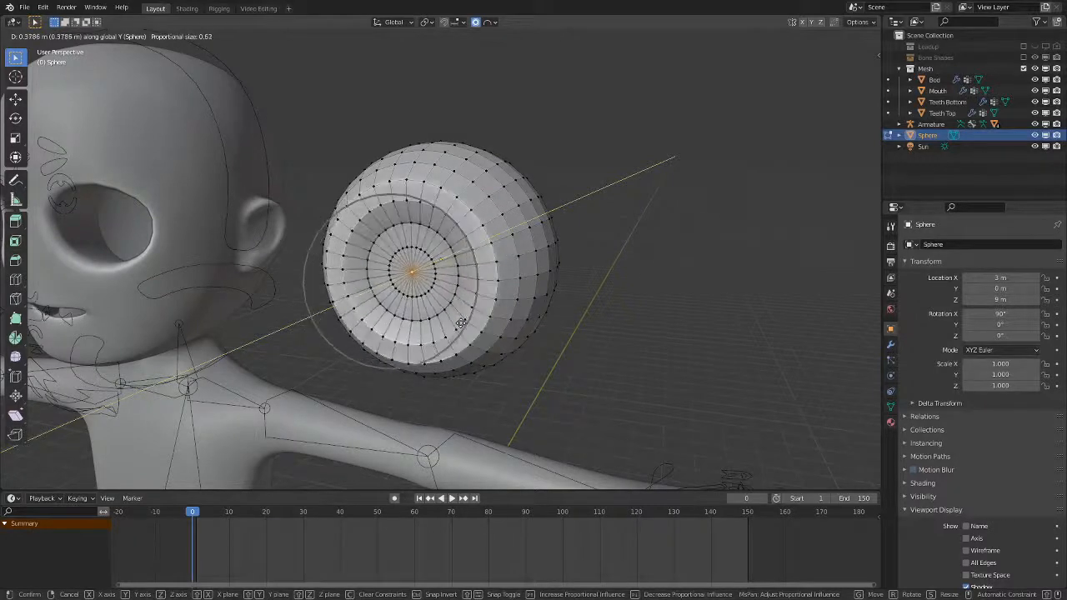
scroll(442, 346, "down", 1)
scroll(432, 343, "up", 1)
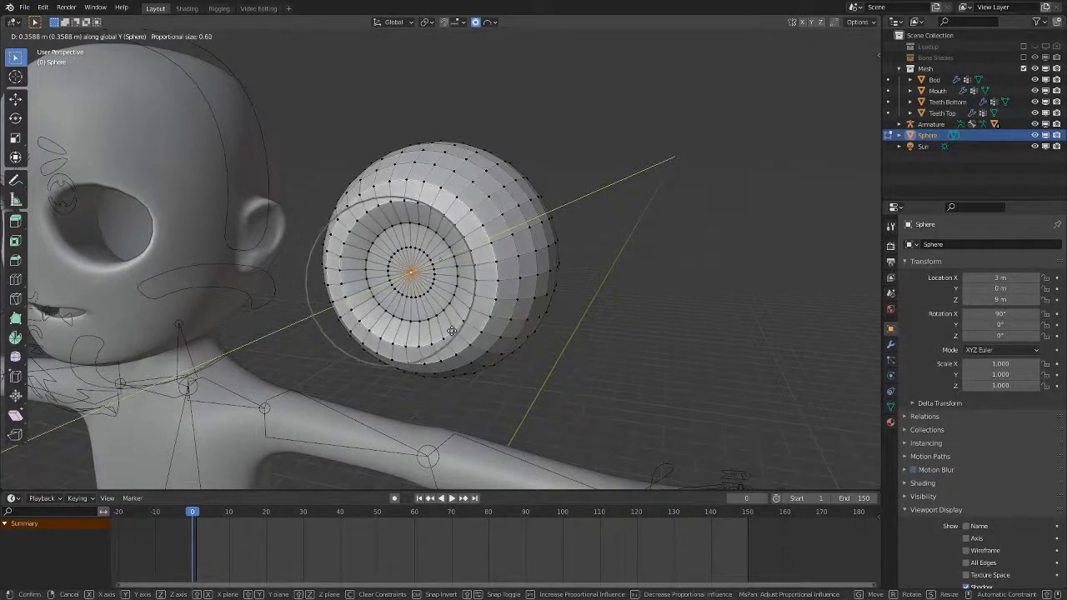
scroll(418, 343, "up", 2)
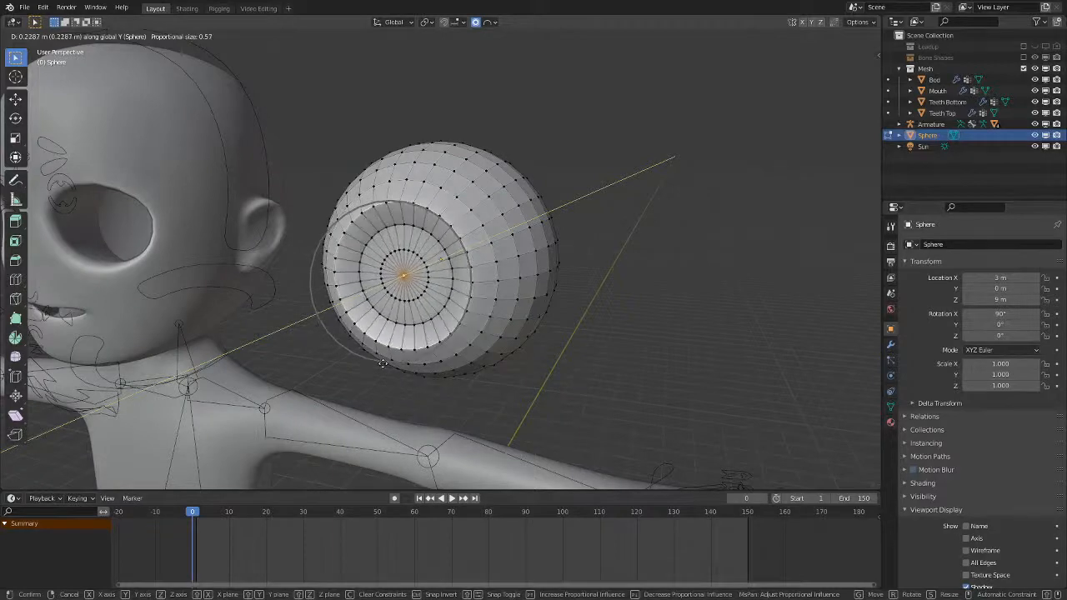
scroll(452, 345, "up", 1)
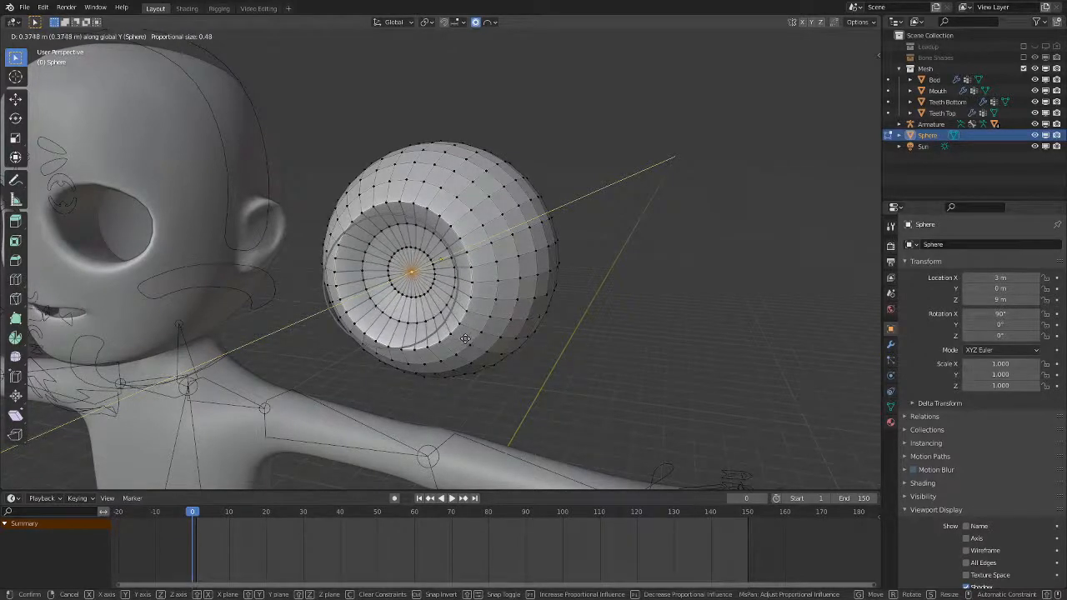
left_click(462, 340)
key("Tab")
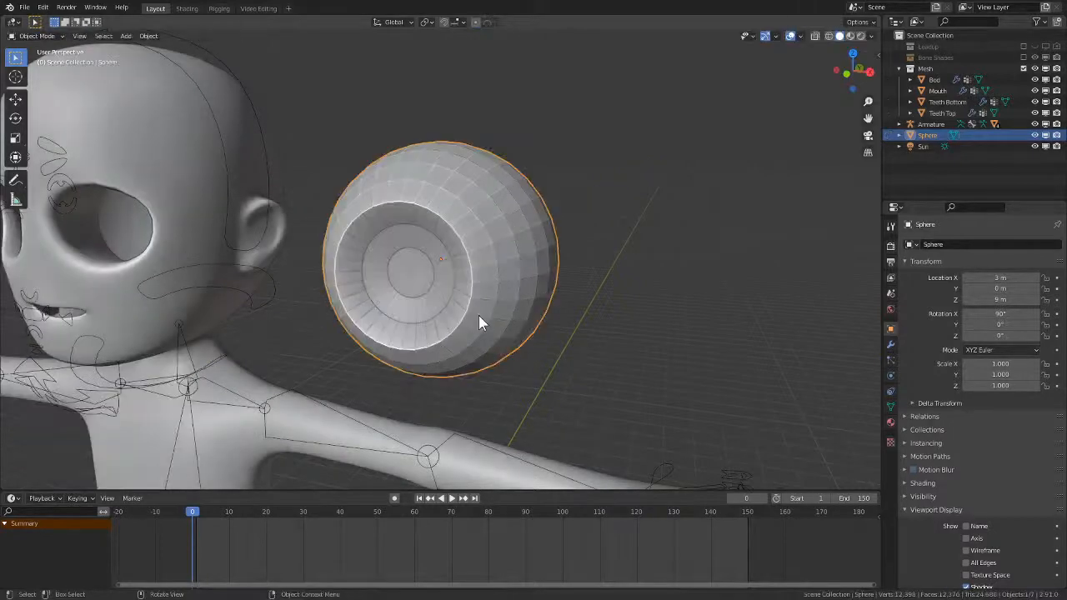
- Try smooth shading on the dented sphere and return it to flat shading
middle_click_drag(478, 315, 488, 297)
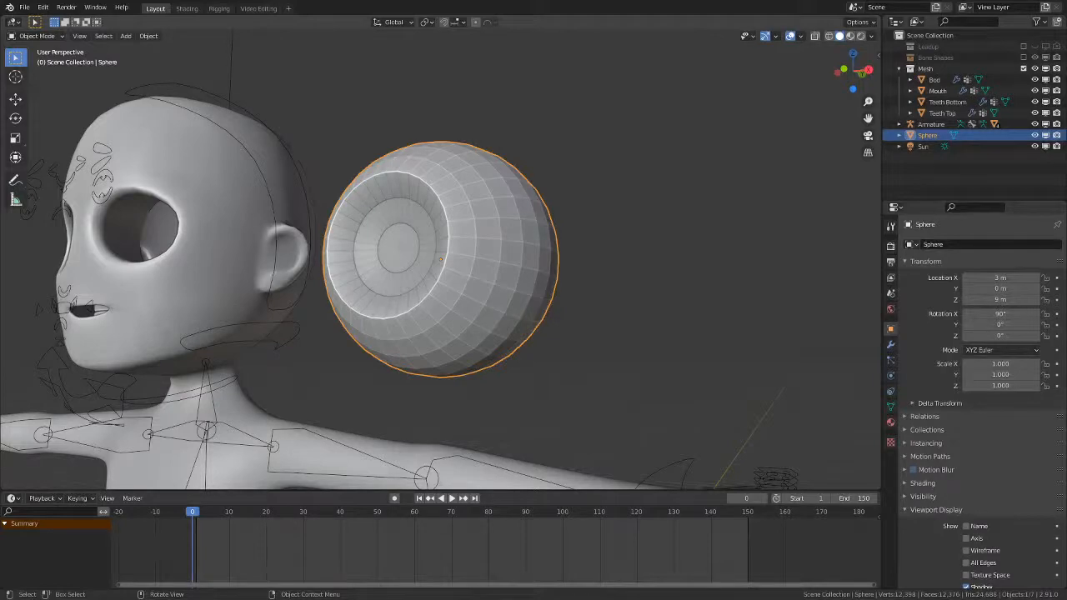
right_click(493, 297)
left_click(493, 294)
right_click(493, 291)
left_click(498, 287)
mouse_move(534, 305)
middle_mouse_down()
mouse_move(522, 302)
mouse_move(534, 334)
middle_mouse_up()
right_click(522, 300)
left_click(524, 306)
- Select all faces of the dented front area in face selection mode, from the centre out to the rim
key("Tab")
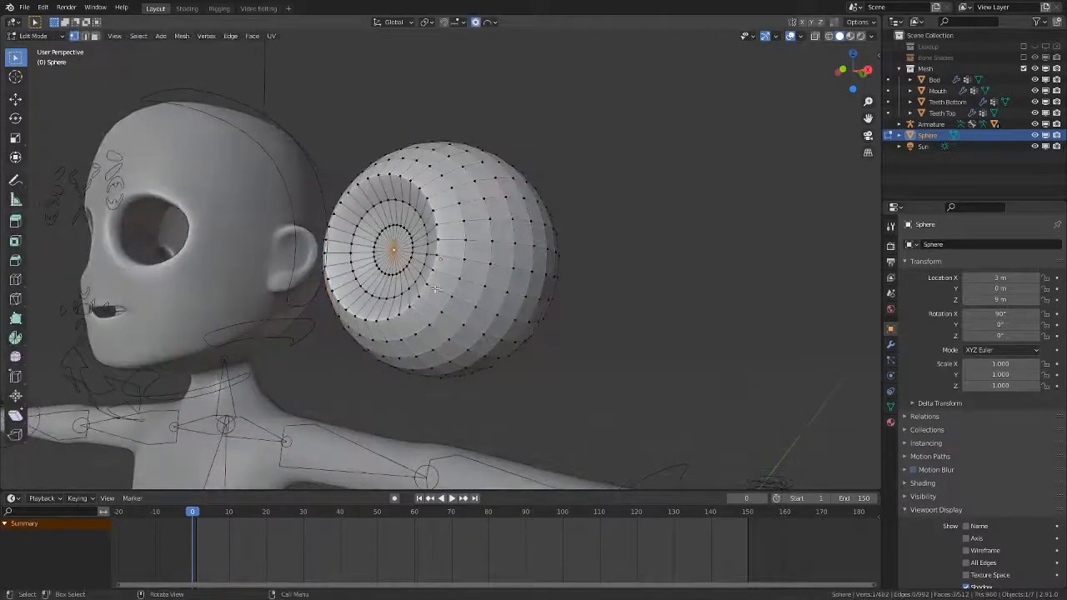
left_click_drag(392, 245, 397, 253)
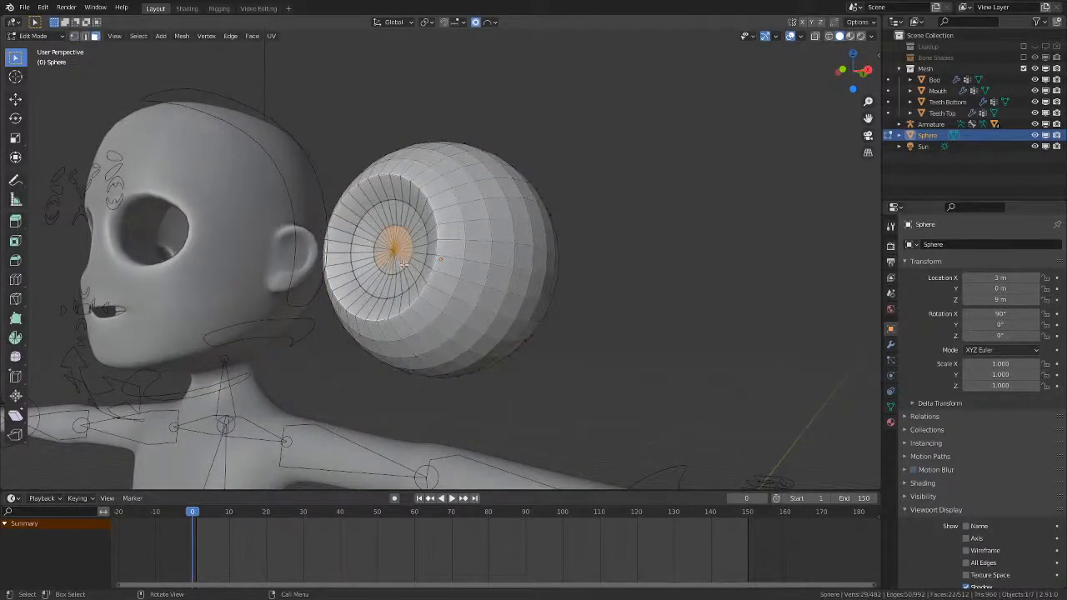
left_click(424, 264, "alt+shift")
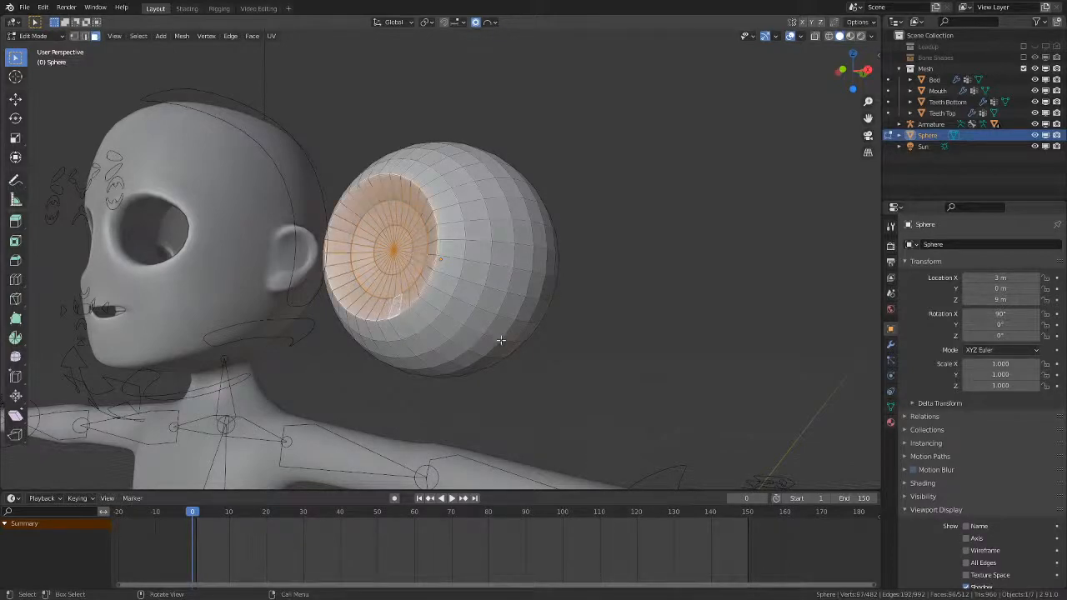
- Preview the eyeball with smooth shading once more and set it back to flat
key("Tab")
right_click(508, 308)
left_click(507, 306)
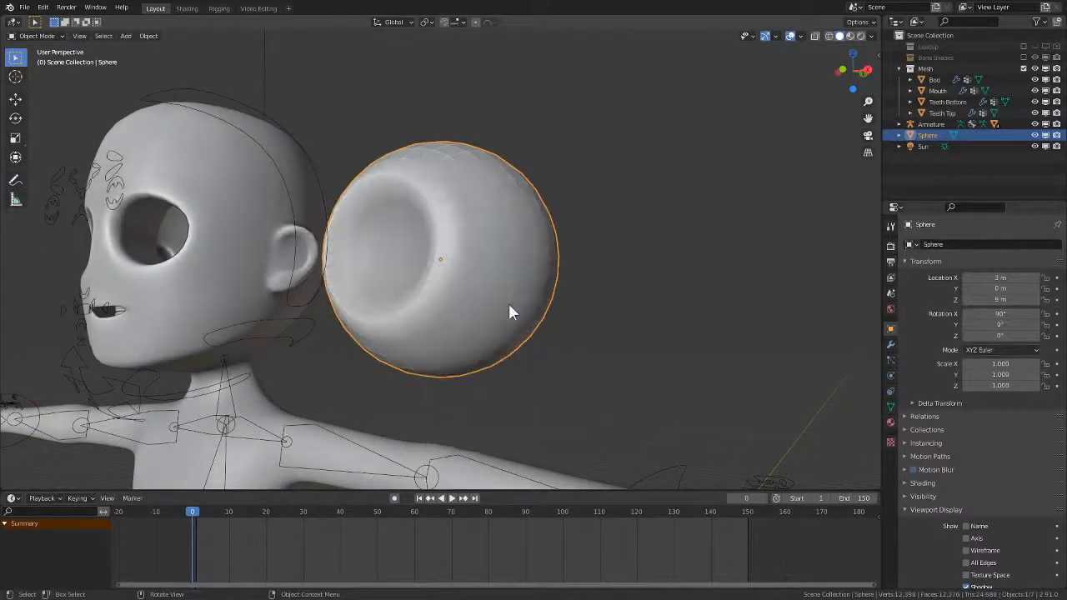
right_click(517, 313)
left_click(515, 317)
mouse_move(526, 341)
middle_mouse_down()
mouse_move(535, 331)
mouse_move(523, 333)
middle_mouse_up()
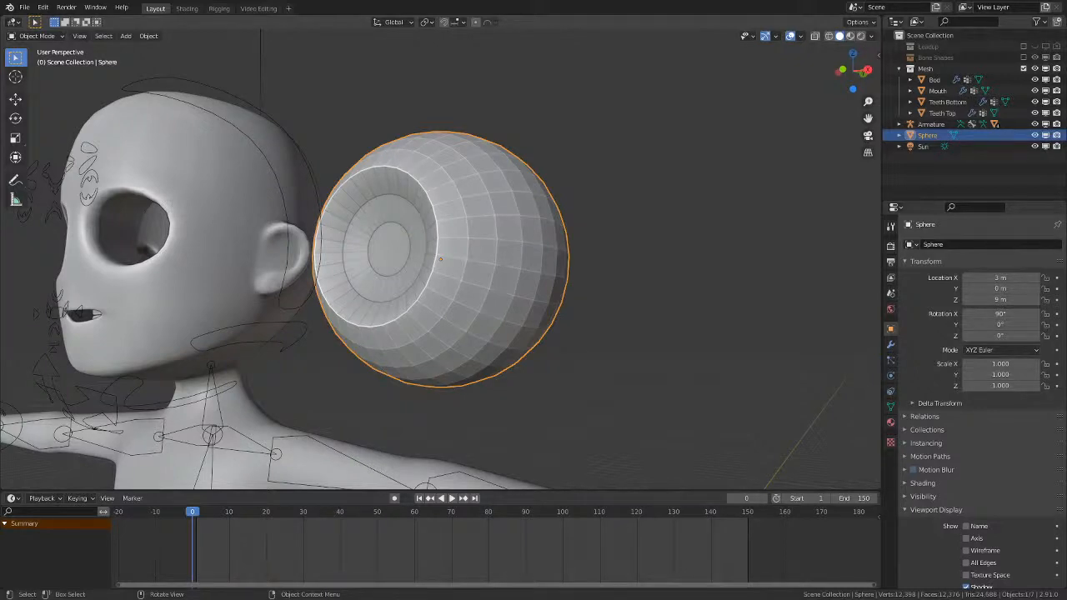
- Add a first shape key to the sphere and name it "tiny pupils"
mouse_move(552, 333)
middle_mouse_down()
mouse_move(586, 330)
mouse_move(536, 340)
mouse_move(550, 333)
middle_mouse_up()
left_click(890, 406)
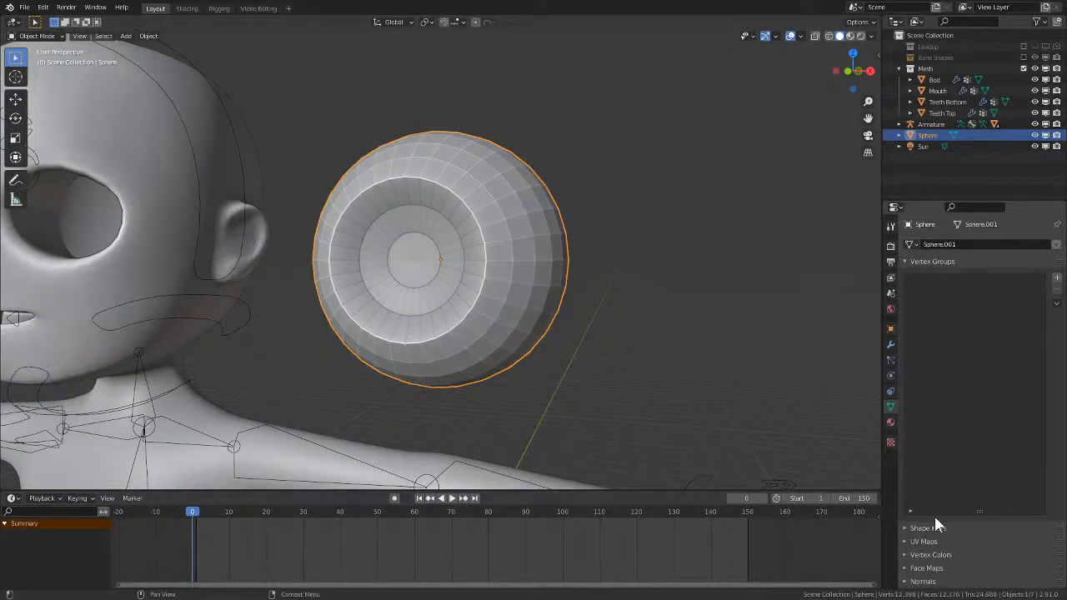
left_click_drag(980, 511, 975, 379)
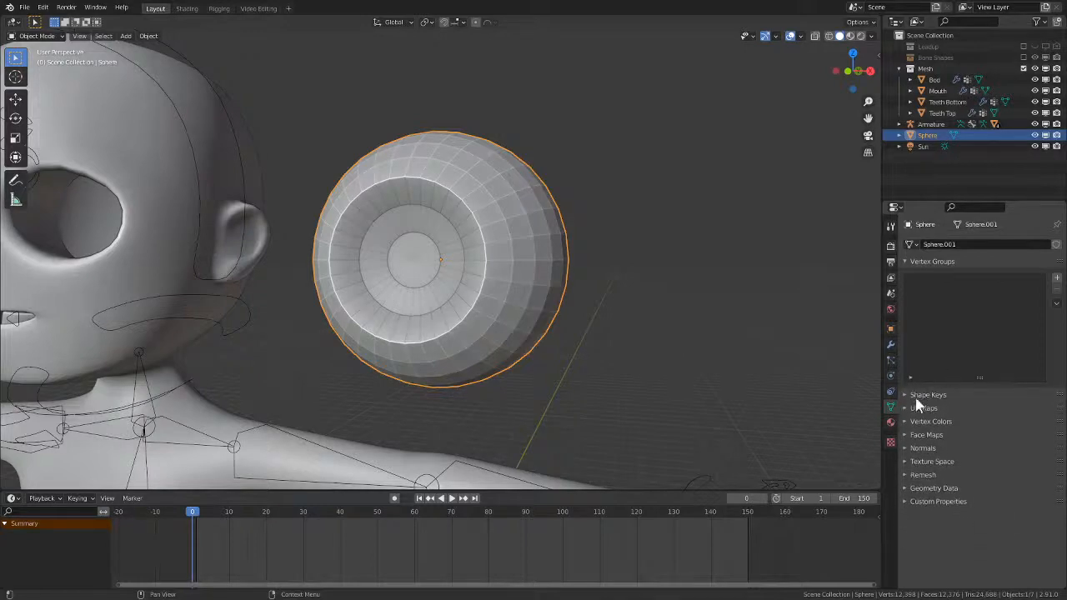
left_click(925, 396)
left_click(1056, 411)
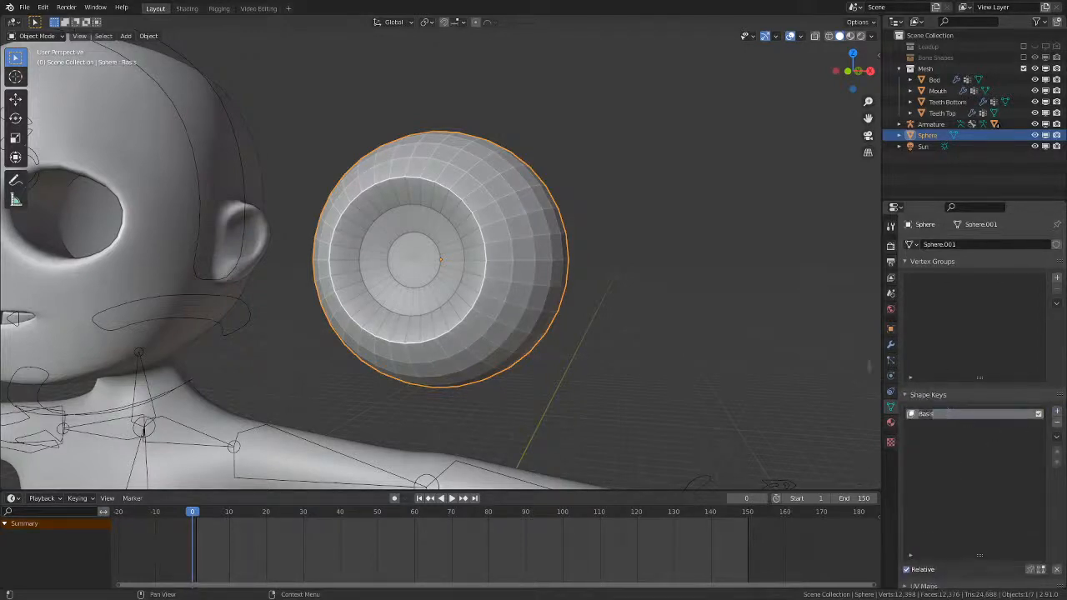
type("s")
type("iny pupils")
key("Return")
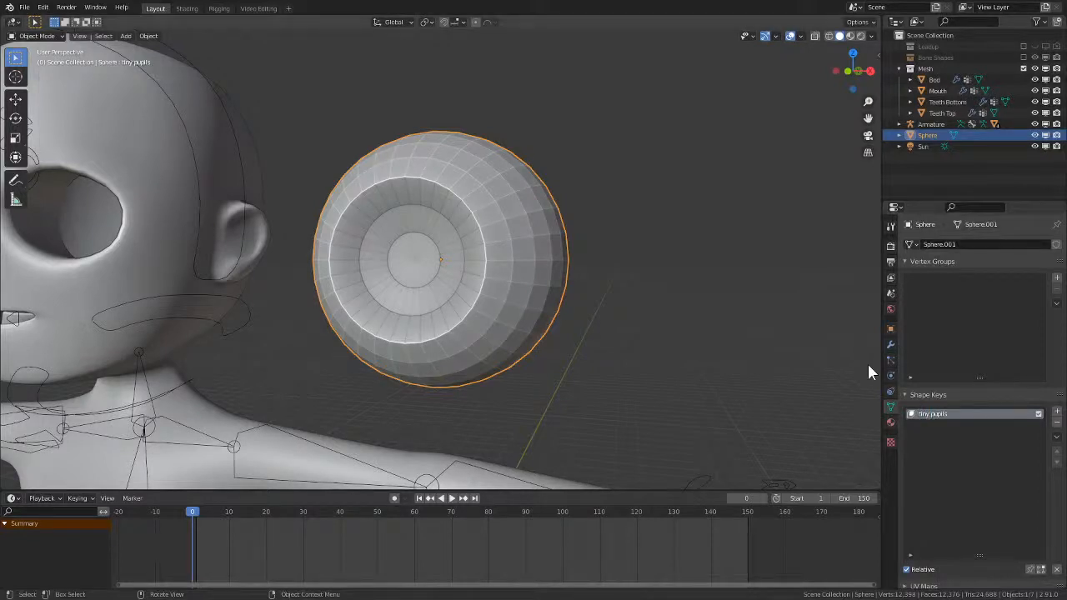
- Turn off proportional editing and try scaling down the selected faces of the dented area
middle_click_drag(521, 354, 499, 366)
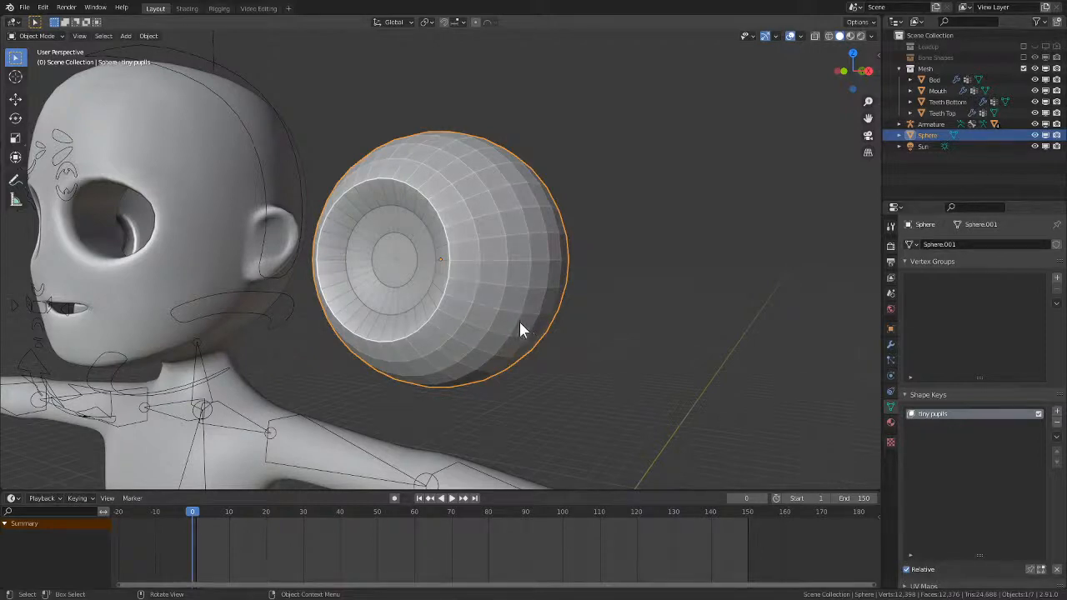
key("Tab")
key("s")
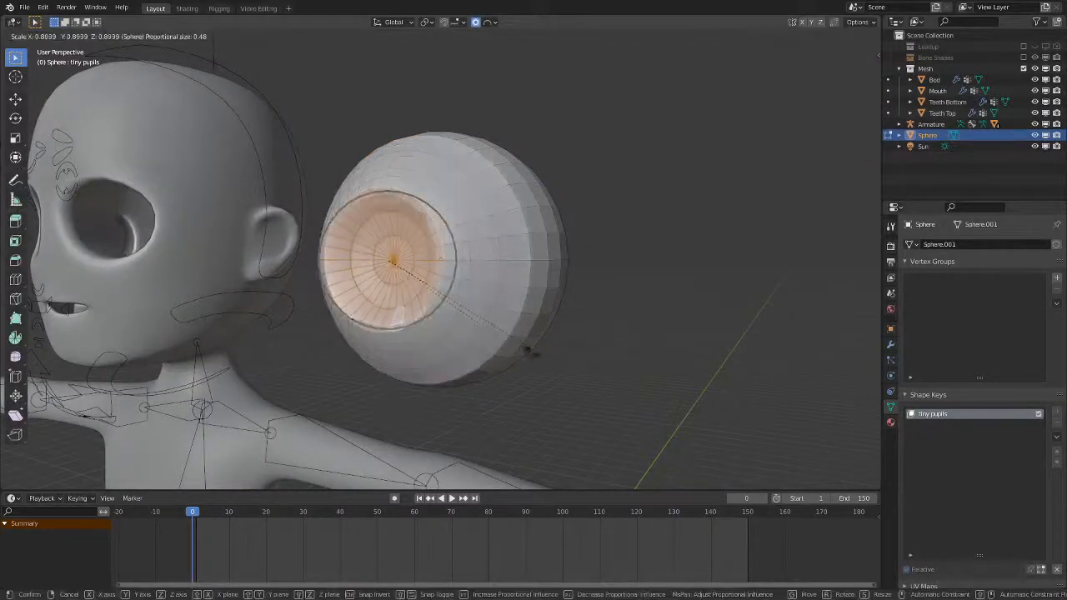
key("Escape")
key("o")
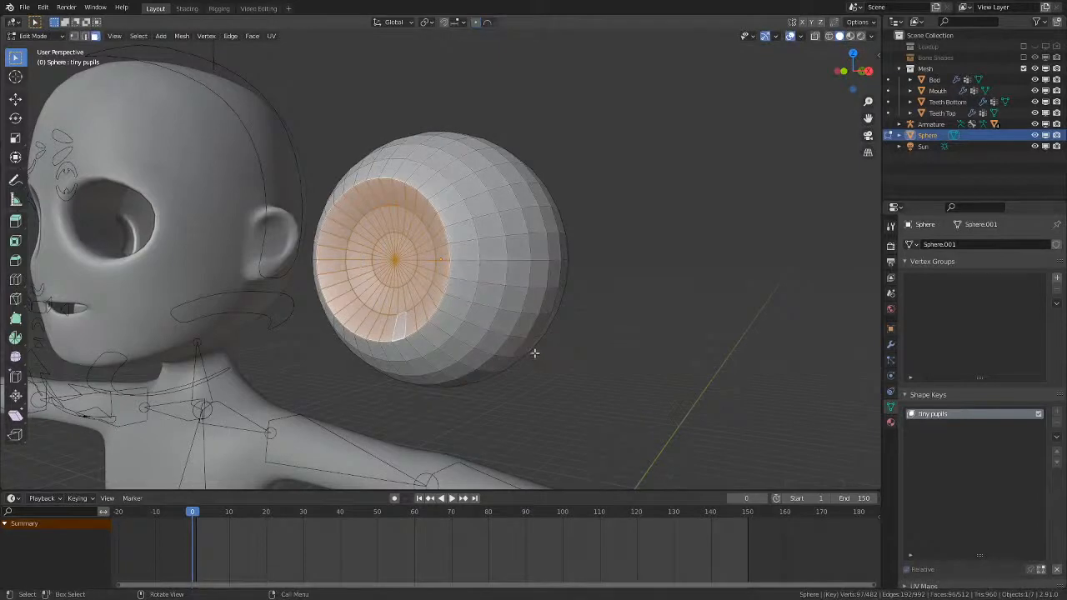
mouse_move(553, 353)
middle_mouse_down()
mouse_move(534, 348)
mouse_move(556, 351)
middle_mouse_up()
key("s")
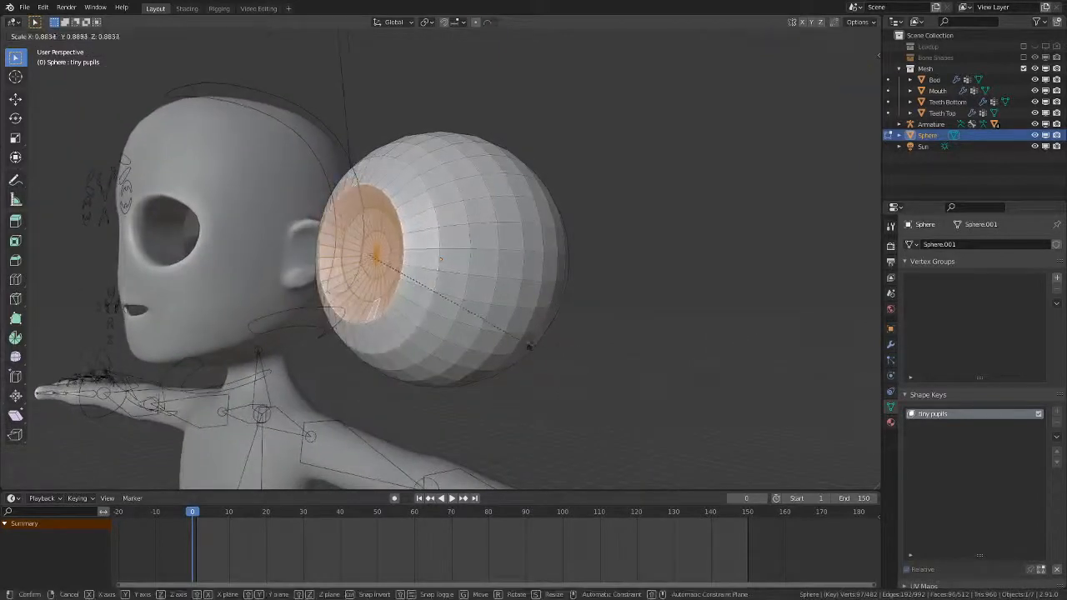
key("Escape")
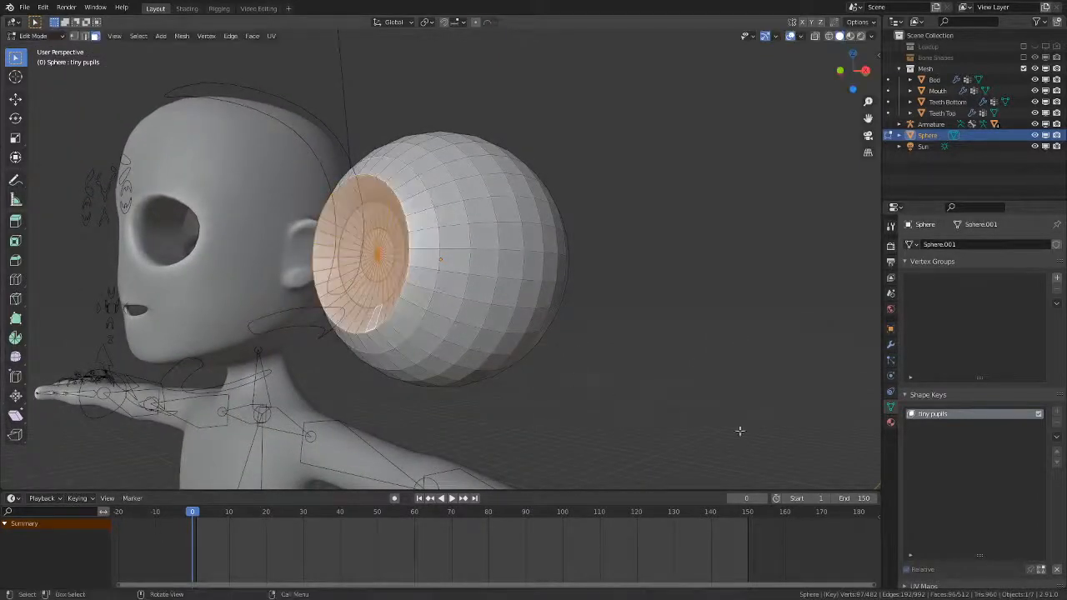
- Turn on shape key display in edit mode and rename the sphere's only shape key to "Basis"
left_click_drag(979, 556, 971, 468)
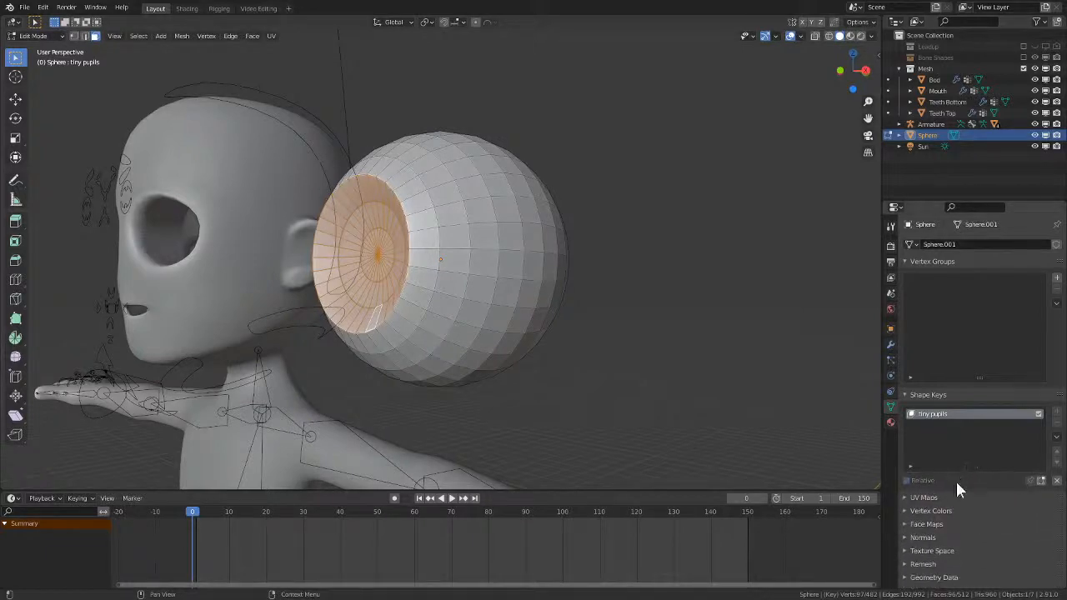
left_click(1040, 482)
left_click(910, 464)
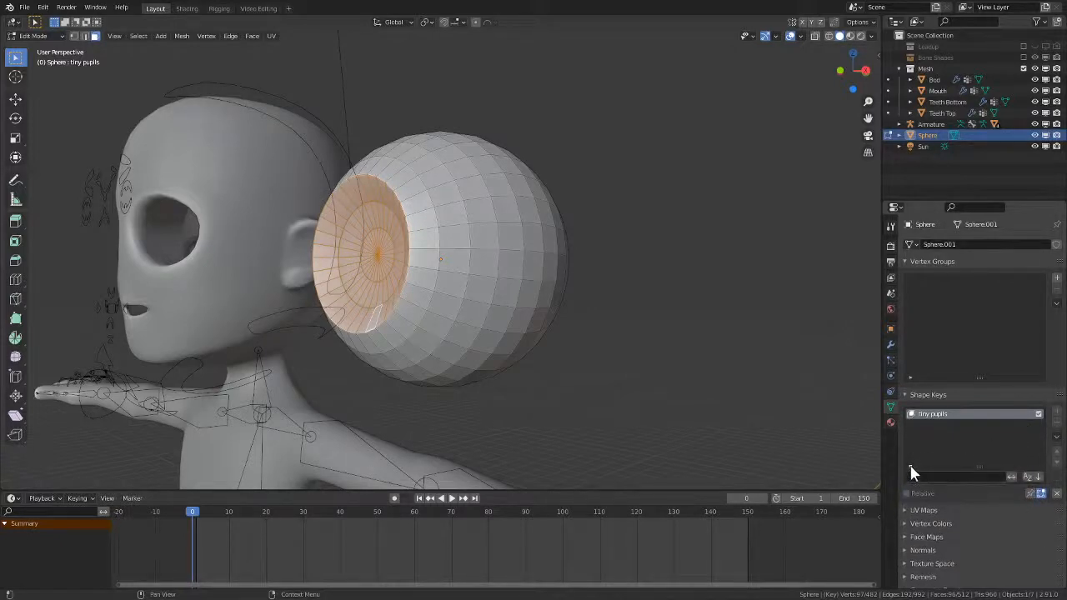
left_click(909, 463)
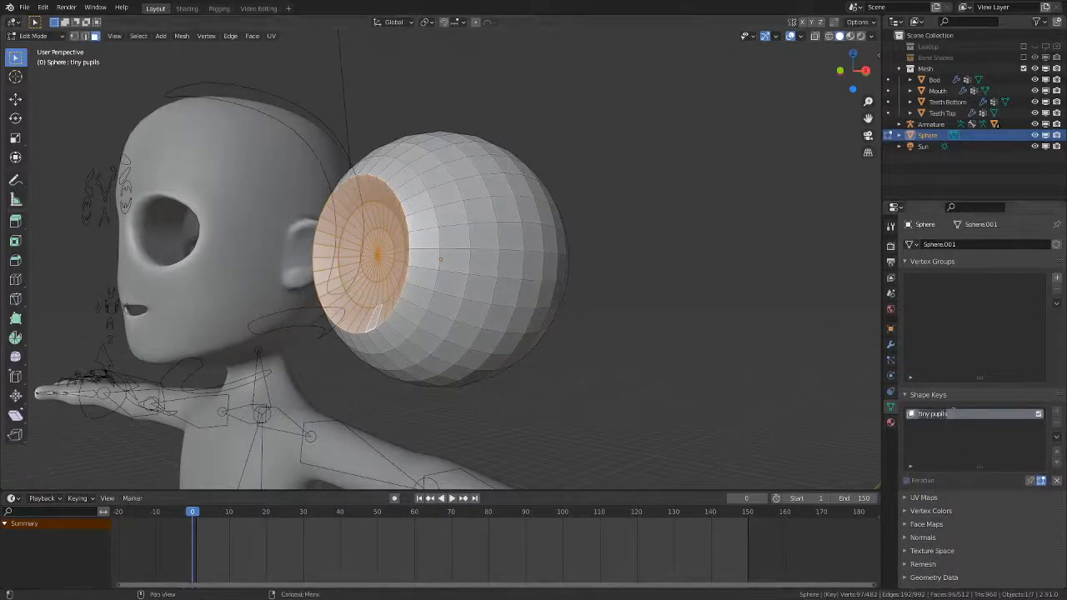
type("Basis")
key("Return")
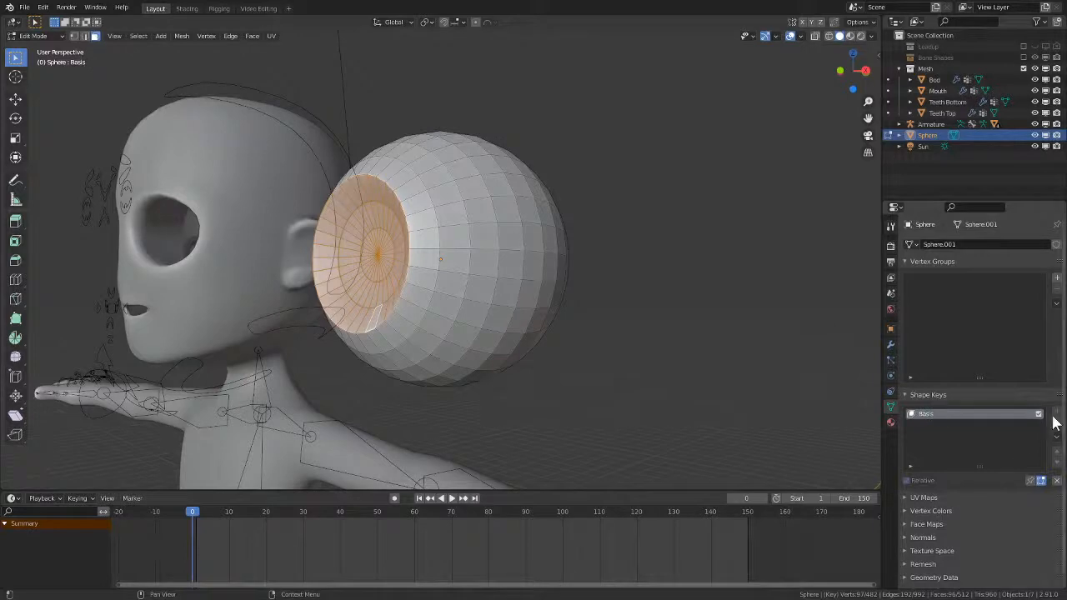
- Add a second shape key named "tiny pupils" and set its value to 1.000
key("Tab")
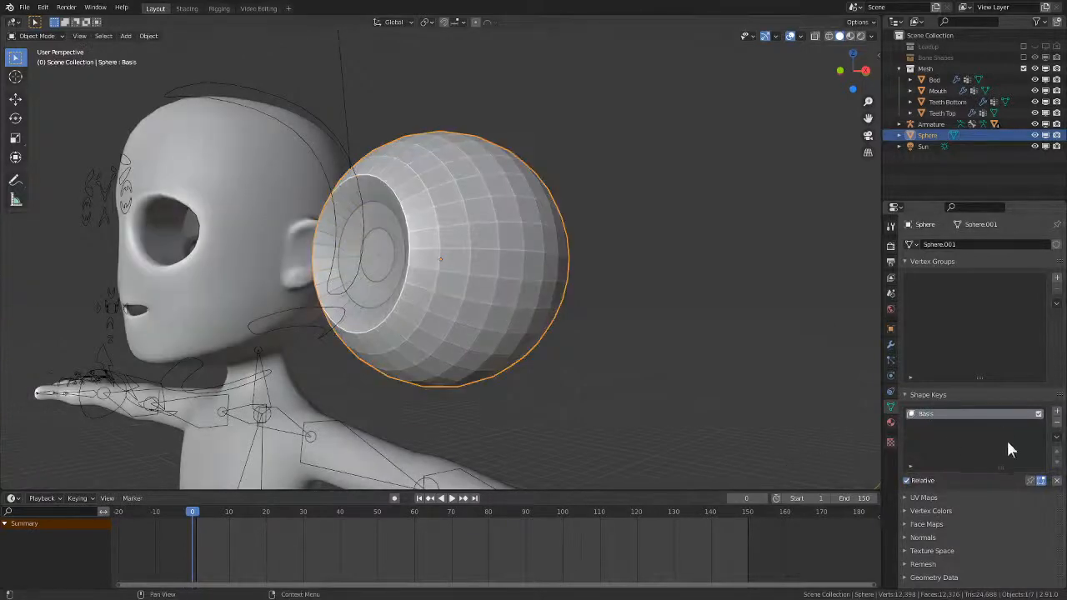
left_click(1056, 411)
double_click(927, 425)
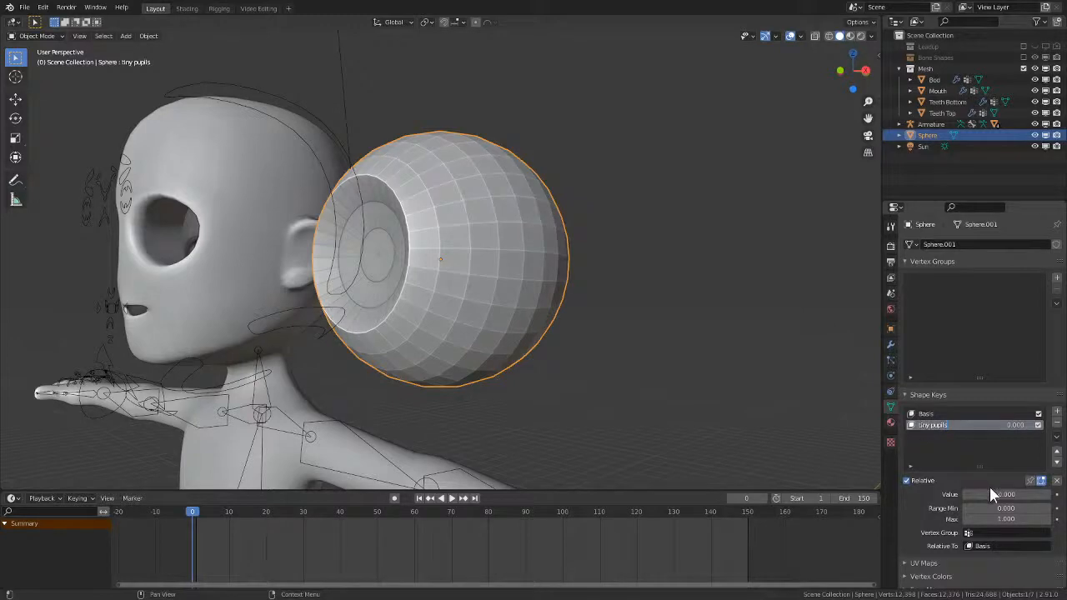
left_click_drag(989, 494, 954, 592)
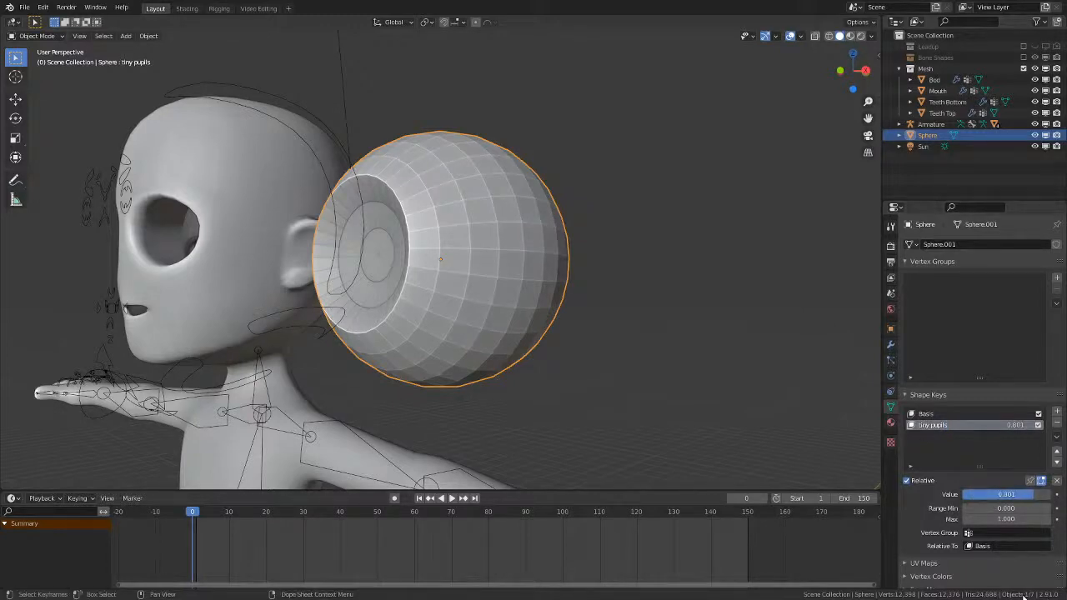
left_click_drag(990, 496, 1025, 496)
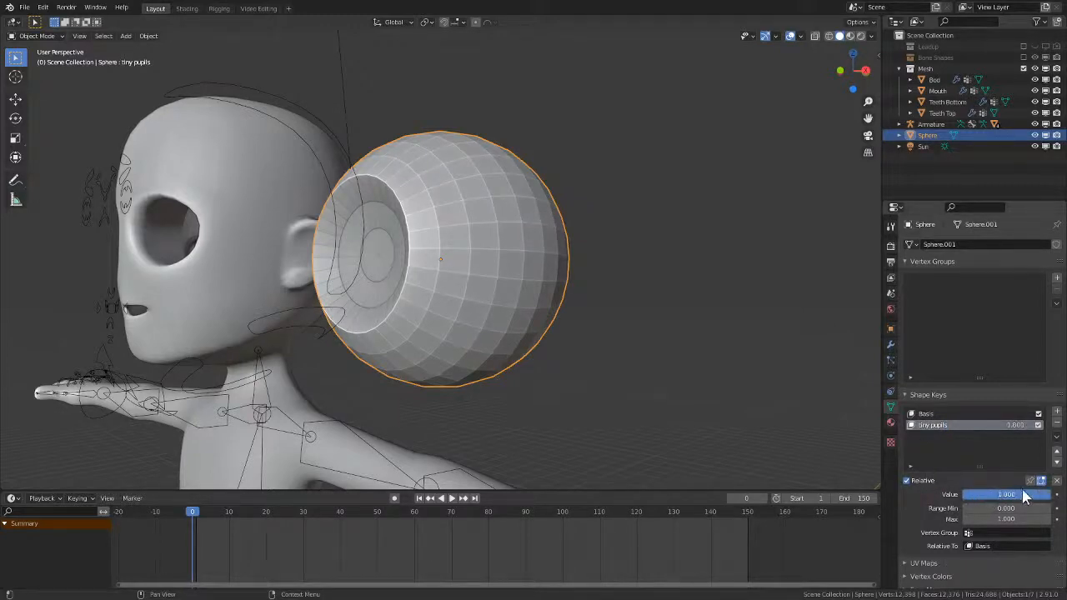
- In the "tiny pupils" shape key, scale the selected iris faces down to about 0.384
key("Tab")
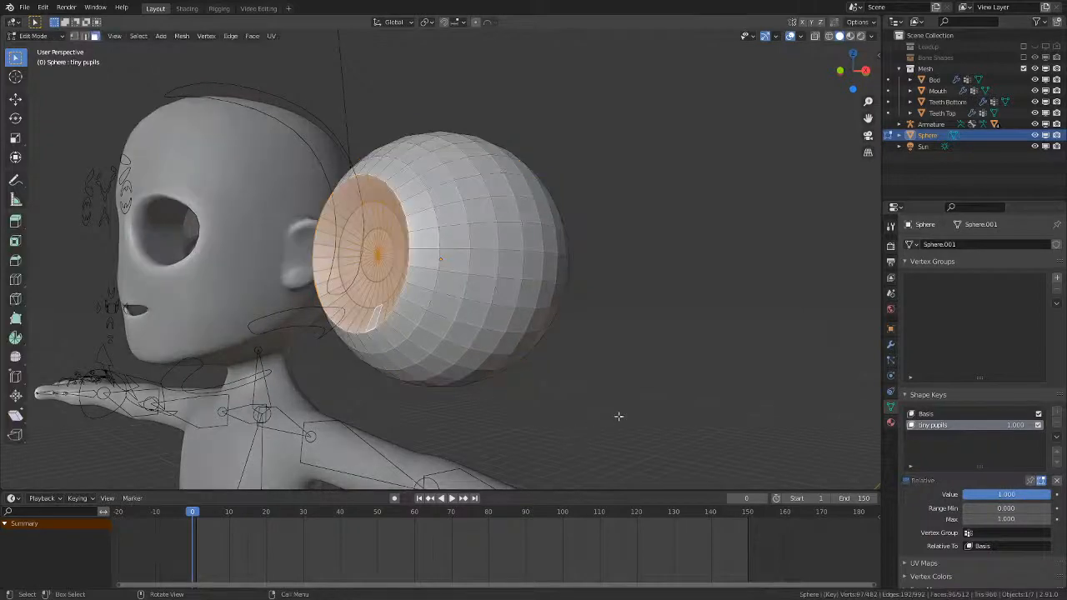
key("s")
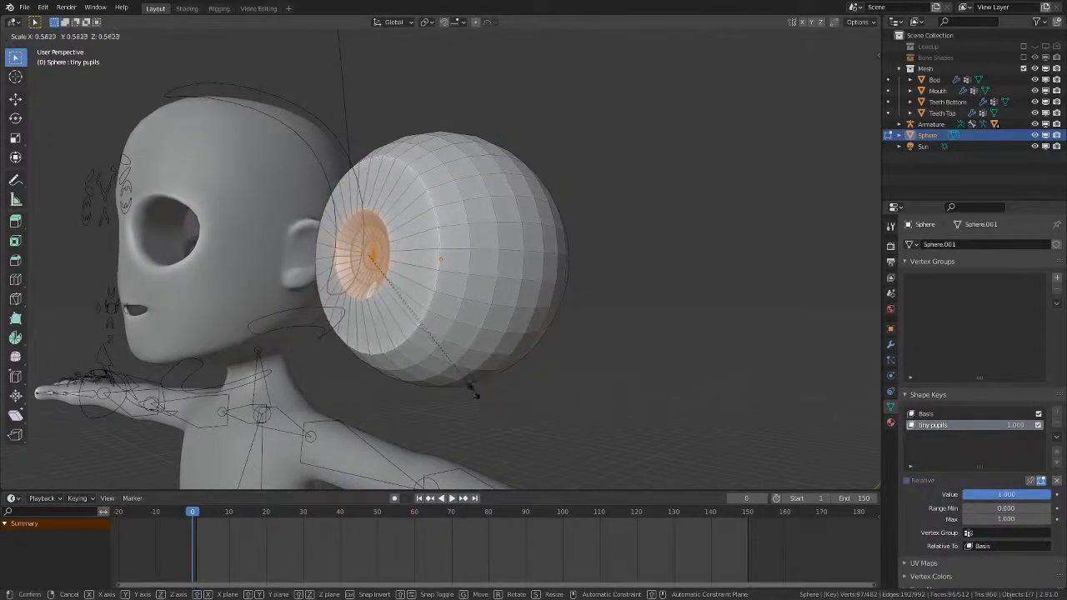
left_click(428, 354)
key("g")
key("y")
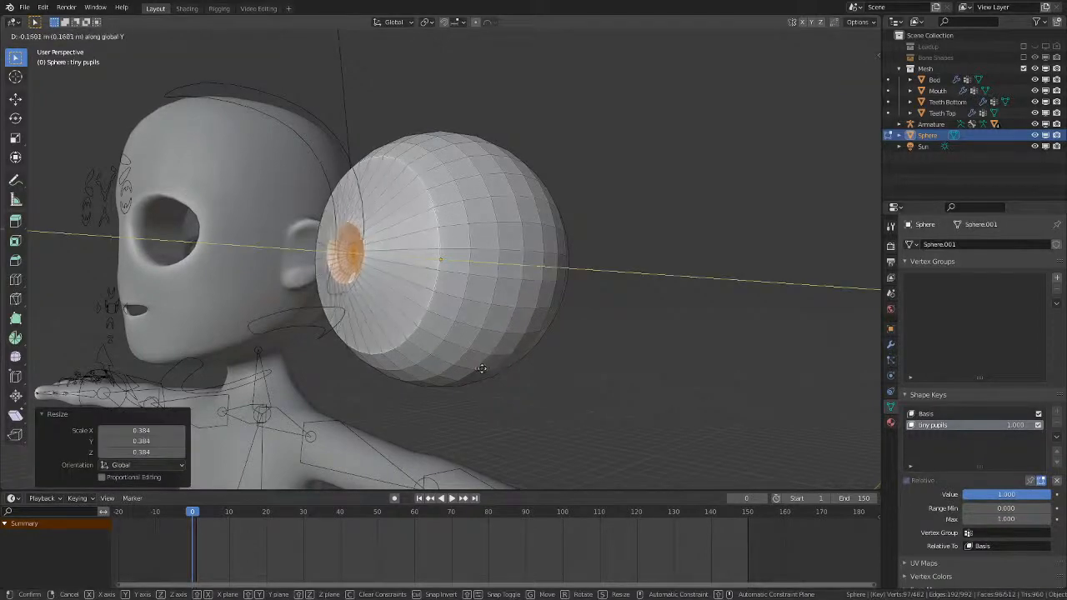
key("Escape")
key("KP_3")
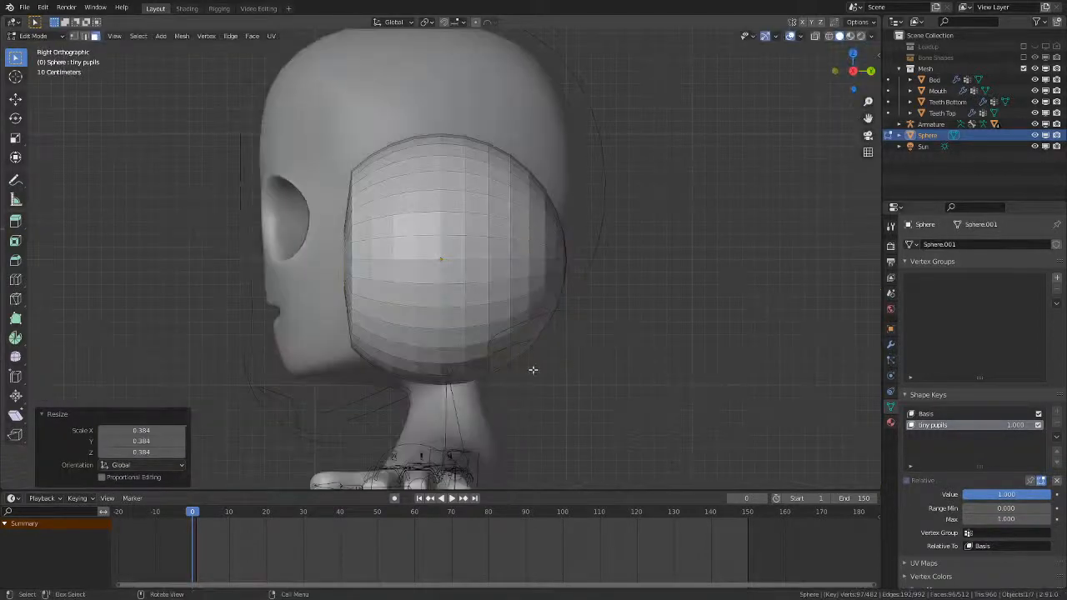
key("g")
key("y")
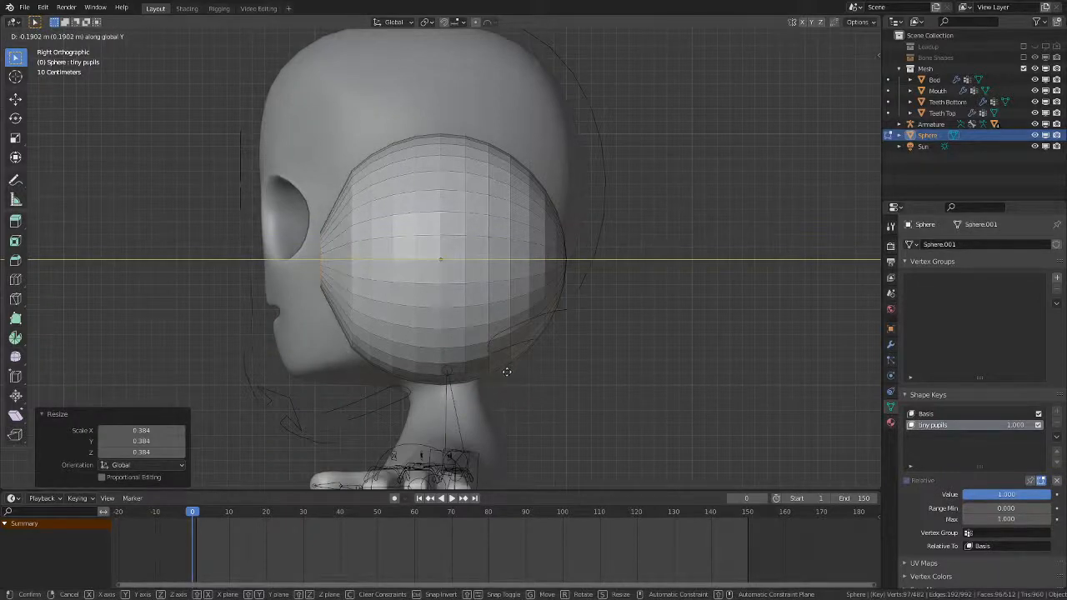
right_click(505, 370)
- Switch to wireframe shading and move the shrunken iris about 0.19 m outward along negative Y to follow the sphere's curve
key("z")
left_click(451, 374)
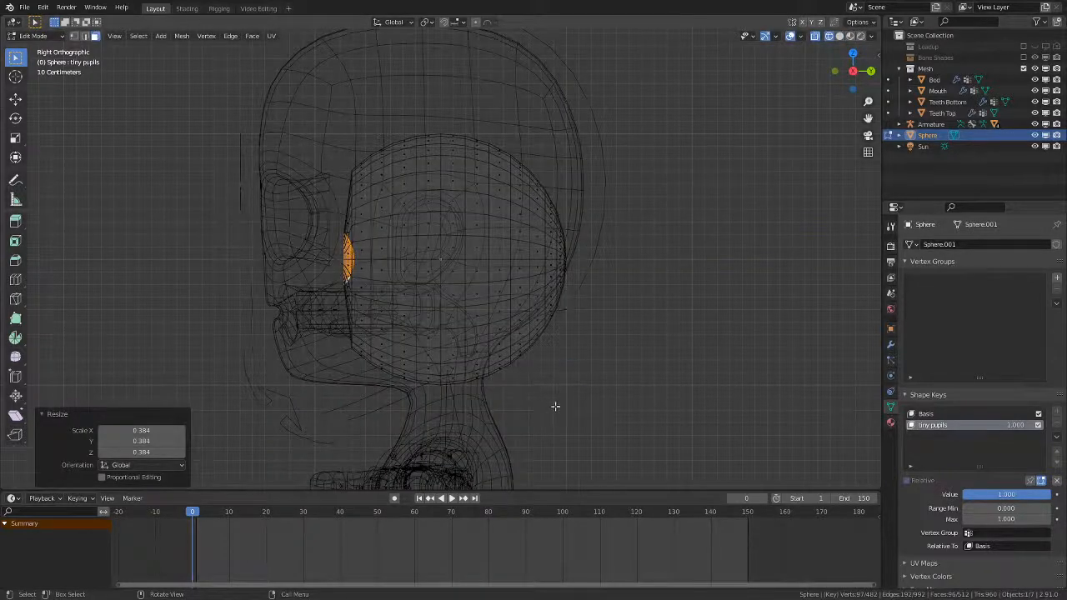
key("g")
key("y")
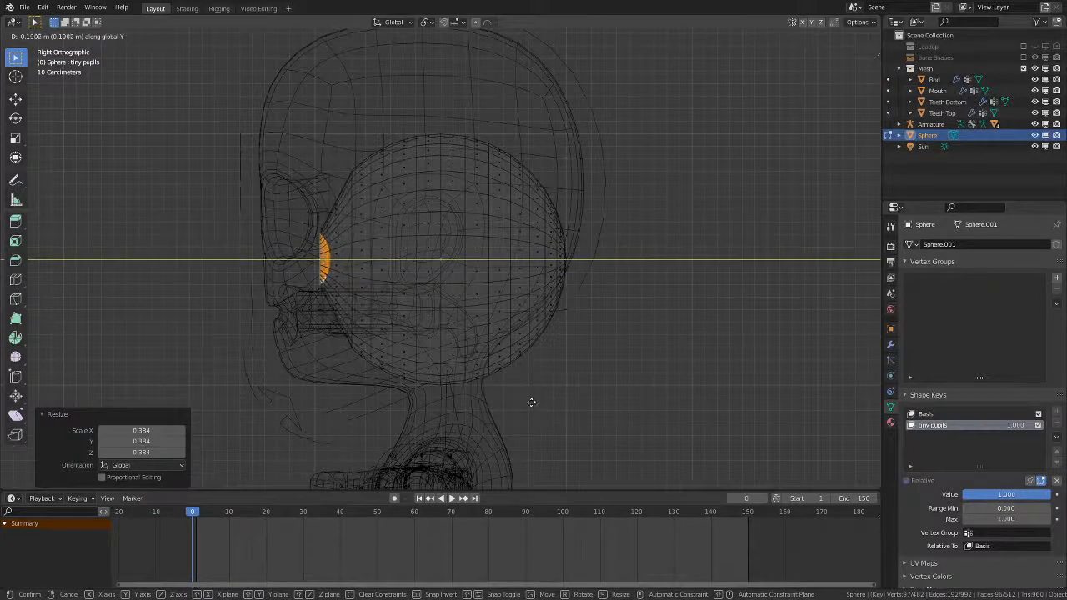
right_click(531, 402)
- Edge-slide the first loop behind the iris by about -0.276 and move it about -0.04 m along Y to round the front
left_click(353, 267, "alt")
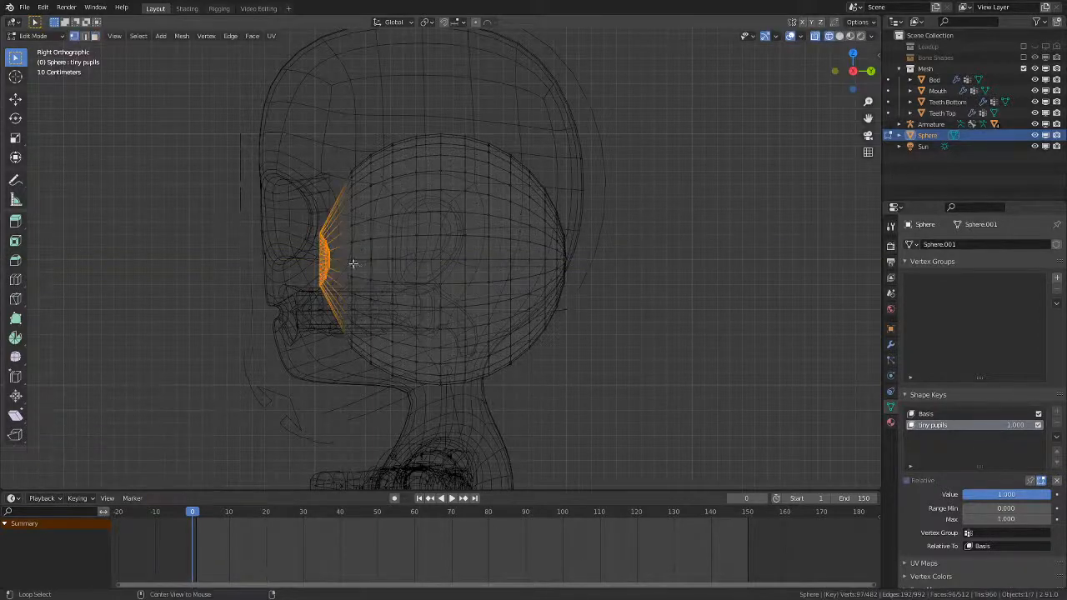
key("g")
key("g")
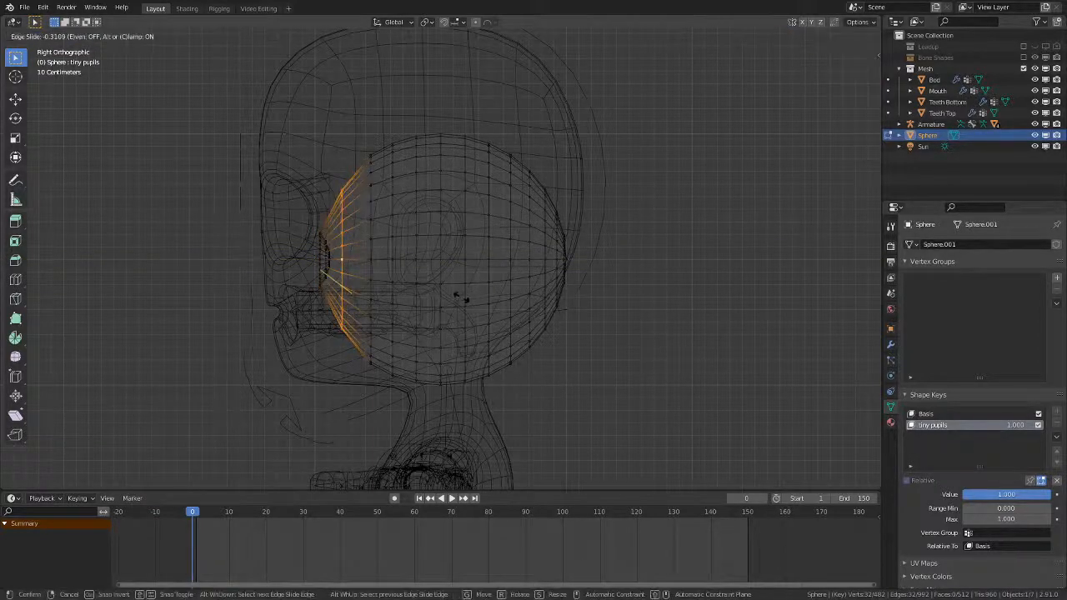
left_click(462, 298)
key("g")
key("y")
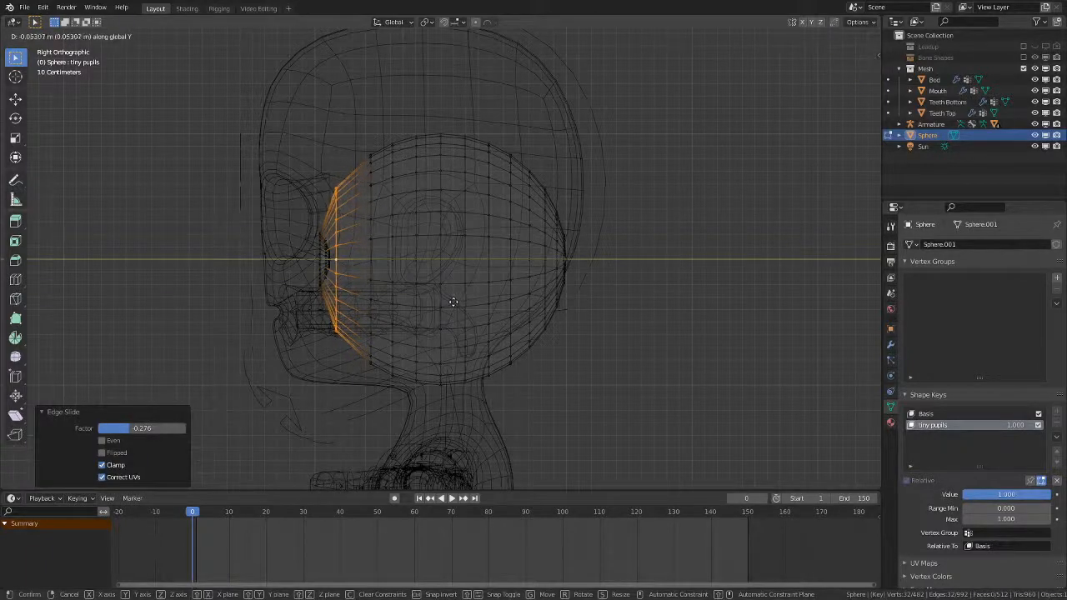
left_click(453, 300)
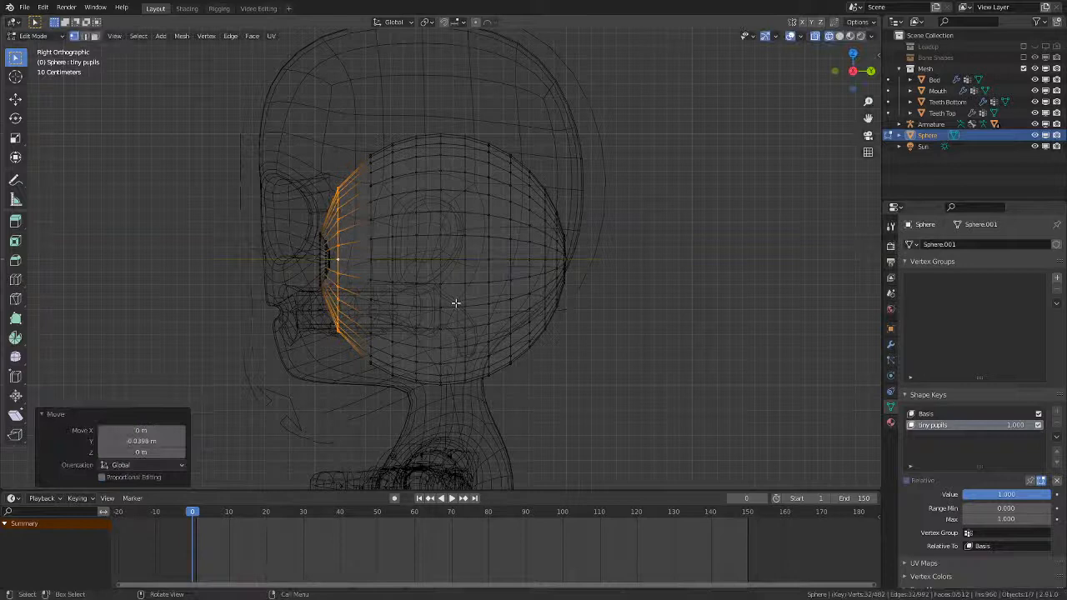
- Edge-slide the second loop behind the iris slightly toward the front and nudge it forward along Y
left_click(372, 251, "alt")
key("g")
key("y")
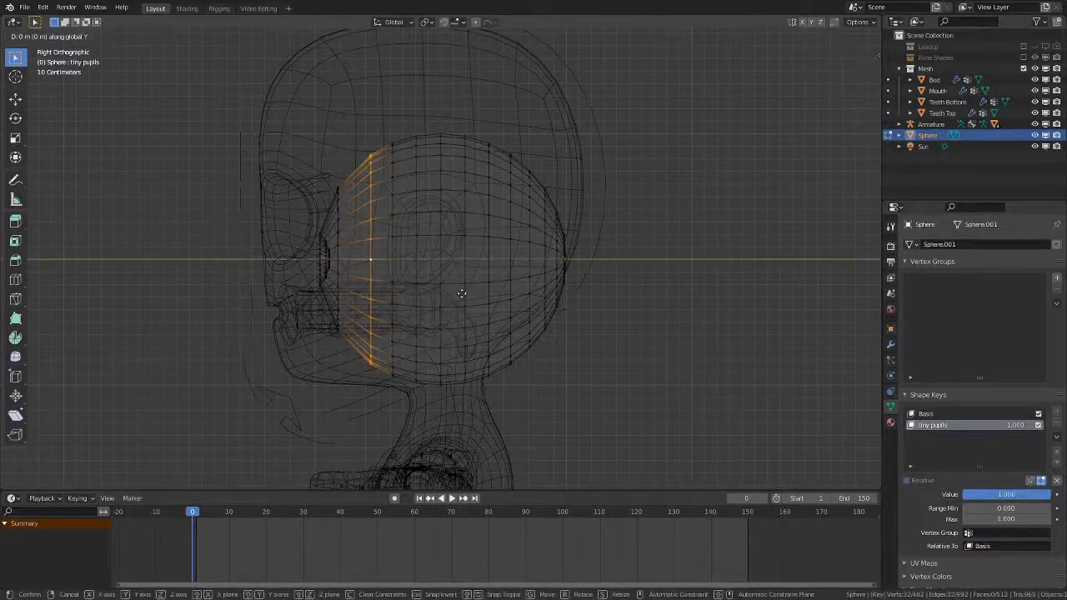
key("g")
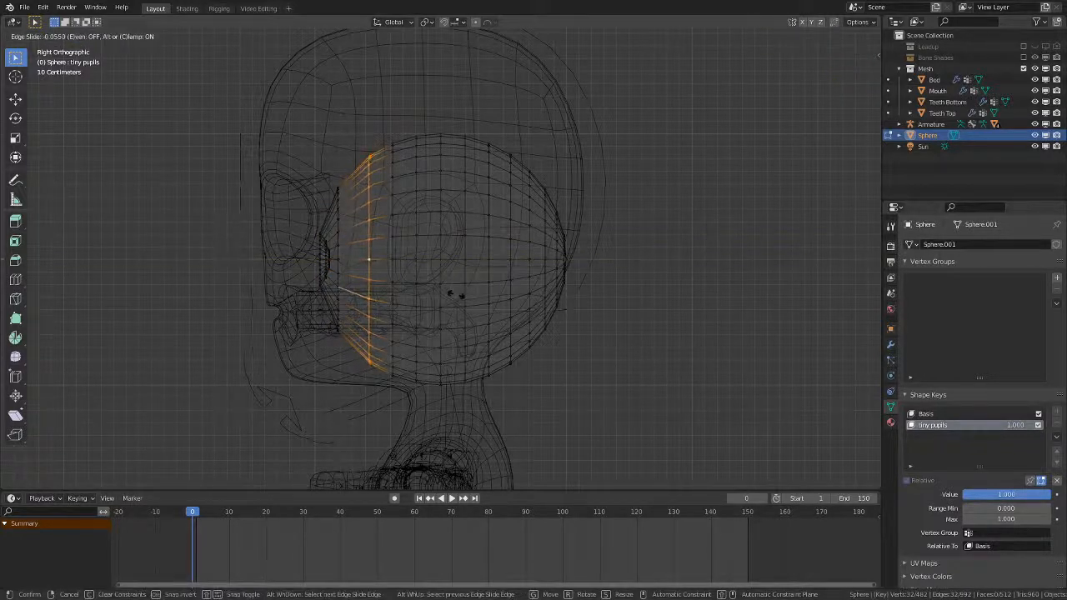
left_click(455, 295)
key("g")
key("y")
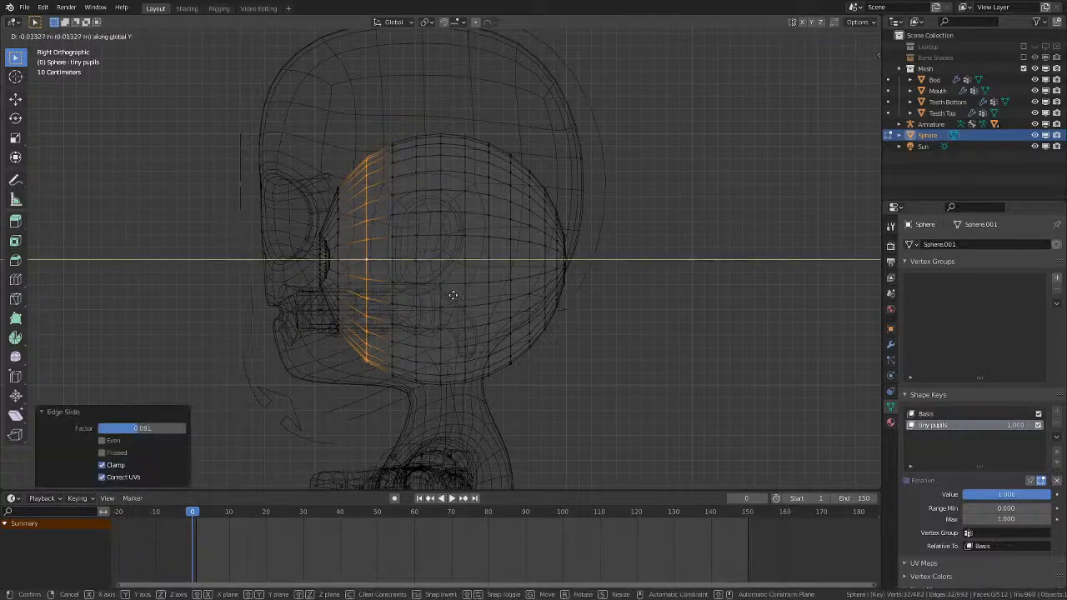
left_click(451, 293)
- Return the sphere to Object Mode with solid shading and vary the "tiny pupils" value to check the deformation
key("Tab")
mouse_move(451, 294)
middle_mouse_down()
mouse_move(479, 325)
mouse_move(526, 333)
middle_mouse_up()
key("z")
left_click(560, 367)
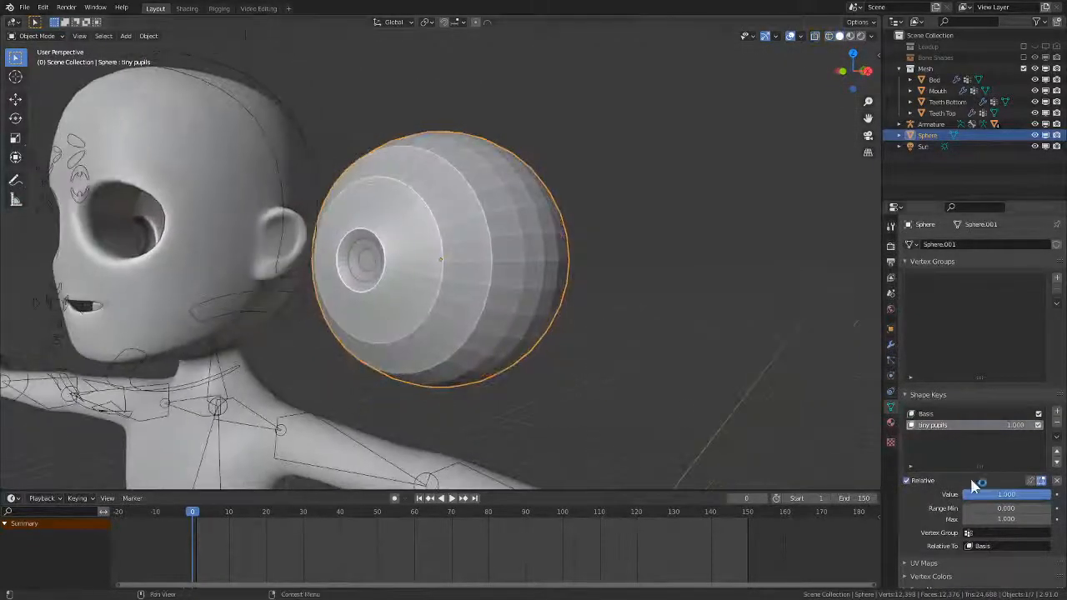
left_click_drag(1008, 497, 1032, 509)
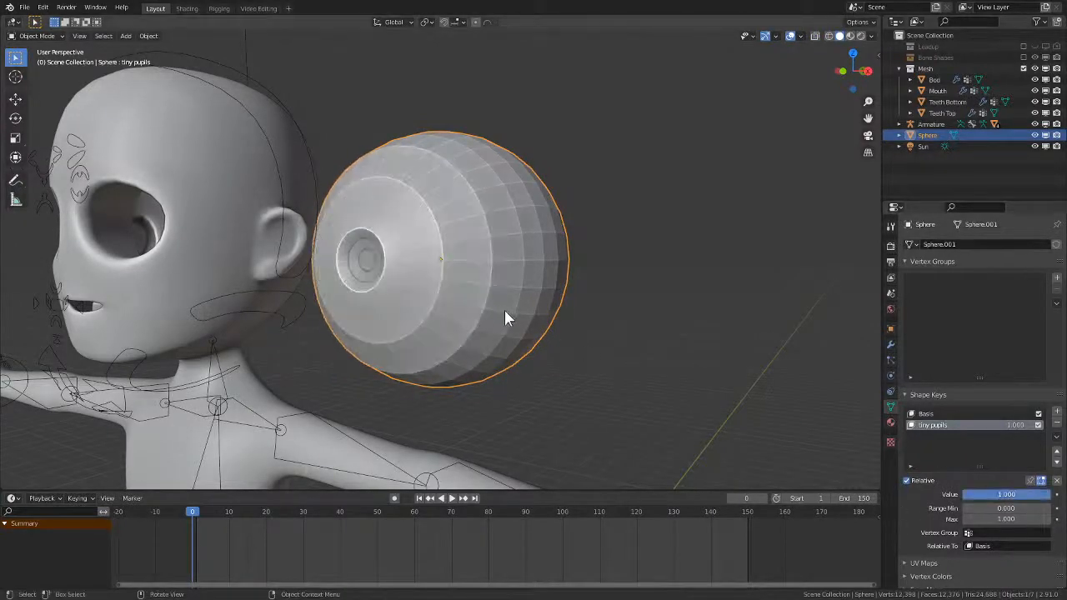
- Add a level 1 subdivision surface to the sphere and check its mesh in Edit Mode
key("ctrl+1")
key("Tab")
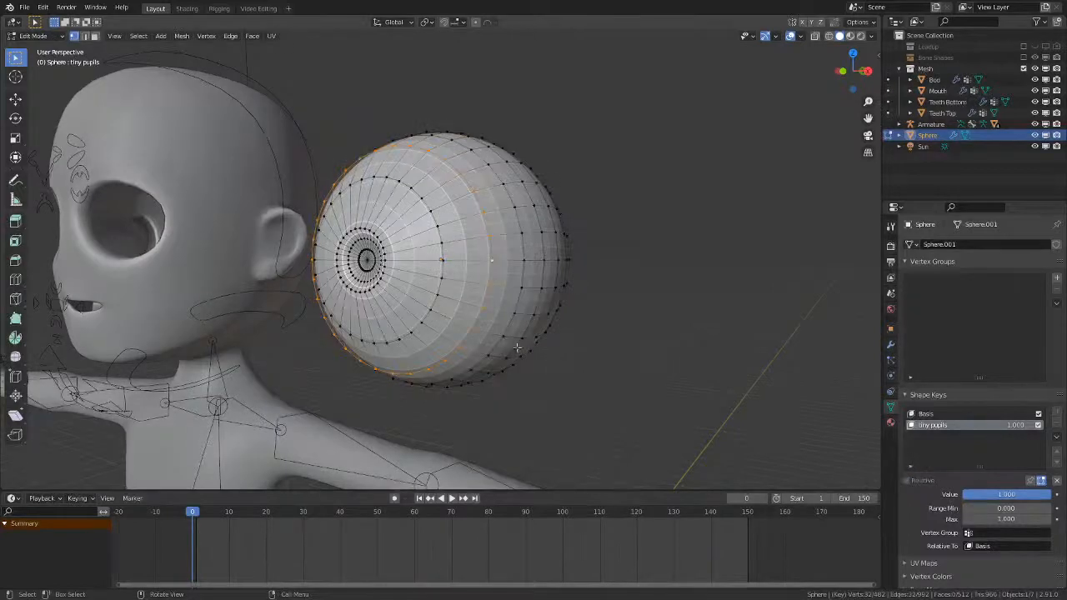
key("Tab")
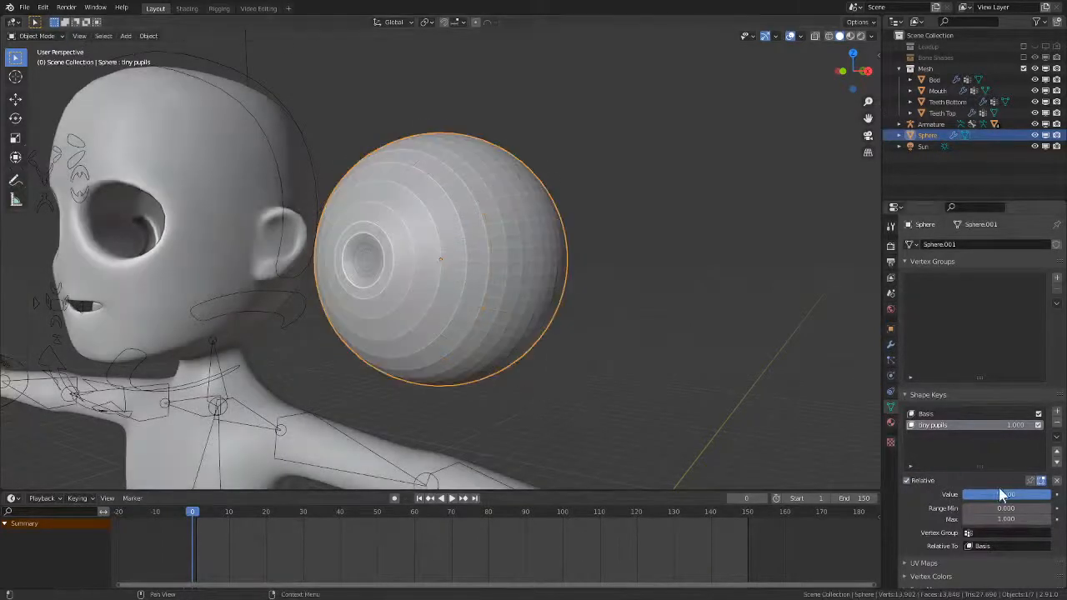
- Set the "tiny pupils" value to 0.000 and shade the sphere smooth
left_click_drag(998, 497, 846, 497)
middle_click_drag(533, 387, 528, 367)
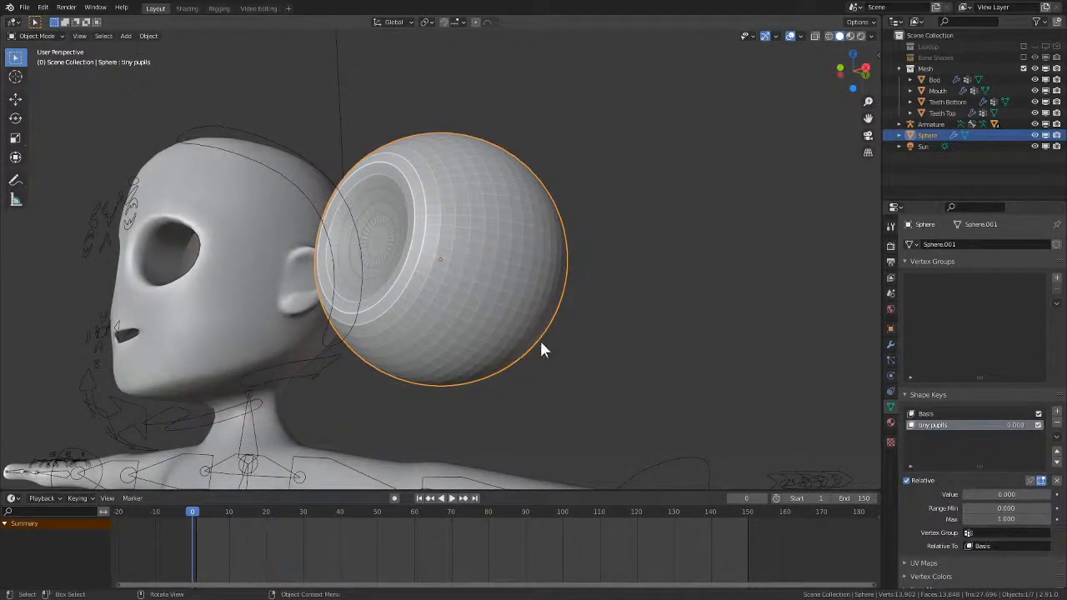
right_click(518, 329)
left_click(518, 329)
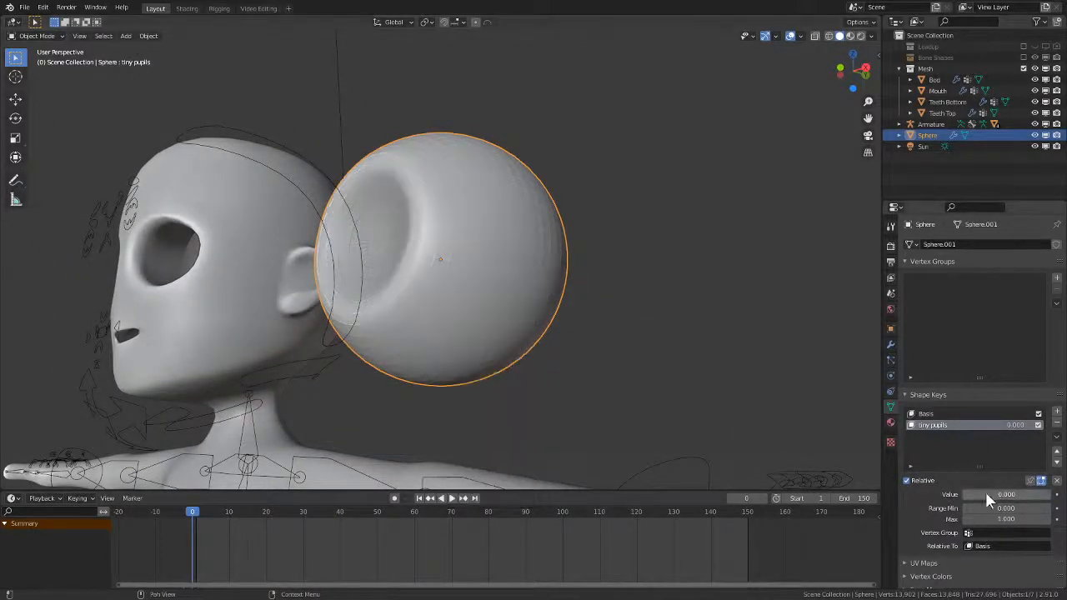
- Test the "tiny pupils" shape key on the smoothed eyeball, enter Edit Mode and reset its value to 0.000
left_click_drag(986, 495, 1034, 495)
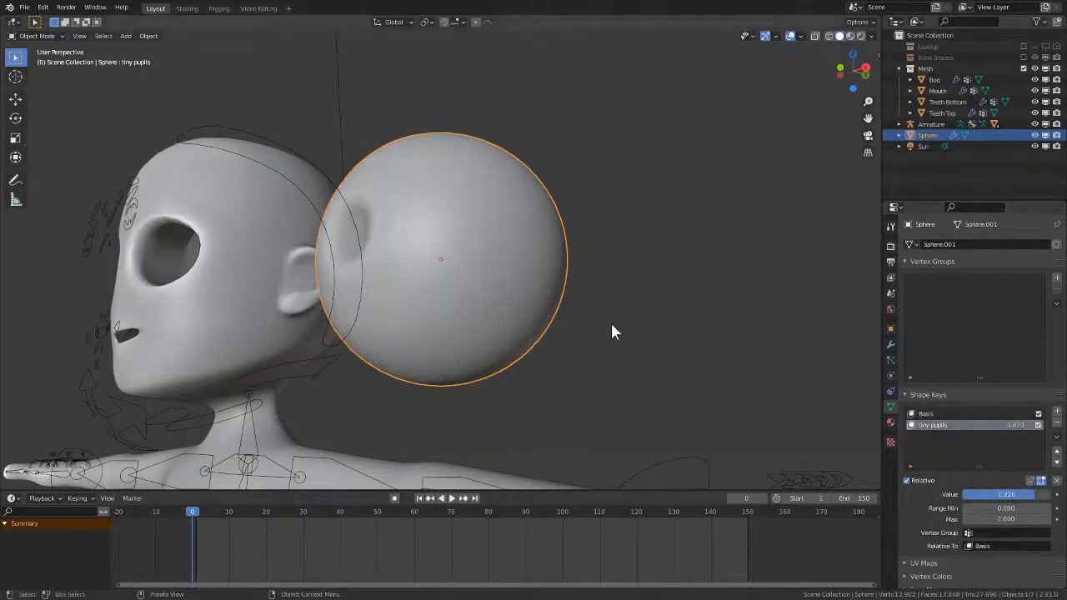
middle_click_drag(610, 320, 567, 346)
key("Tab")
left_click_drag(989, 491, 815, 507)
- Select the edge loop around the iris rim and circle-select all the geometry inside the dent
left_click(341, 228, "alt")
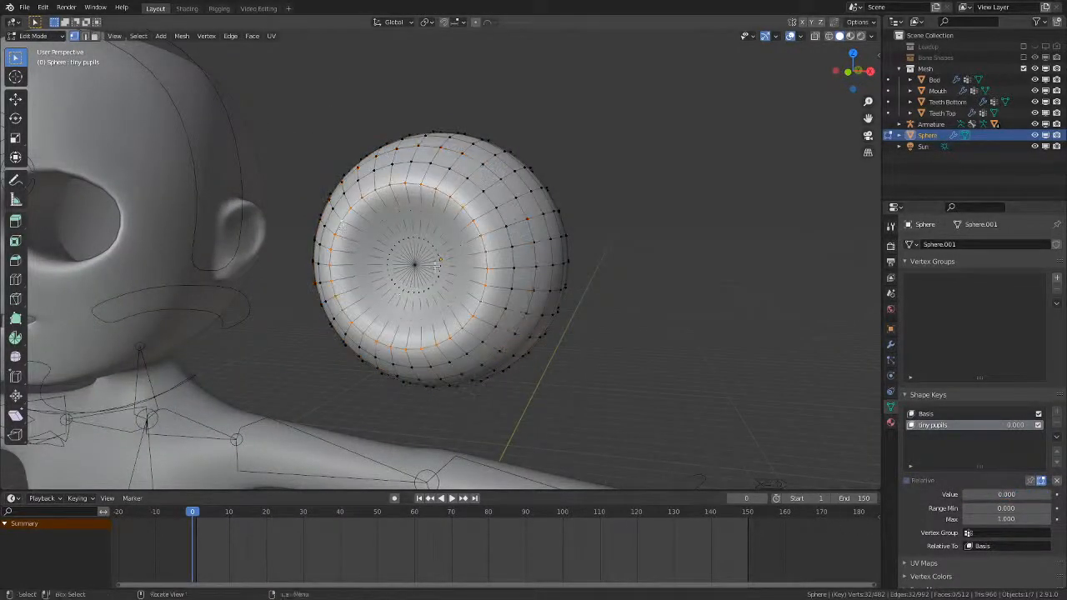
key("z")
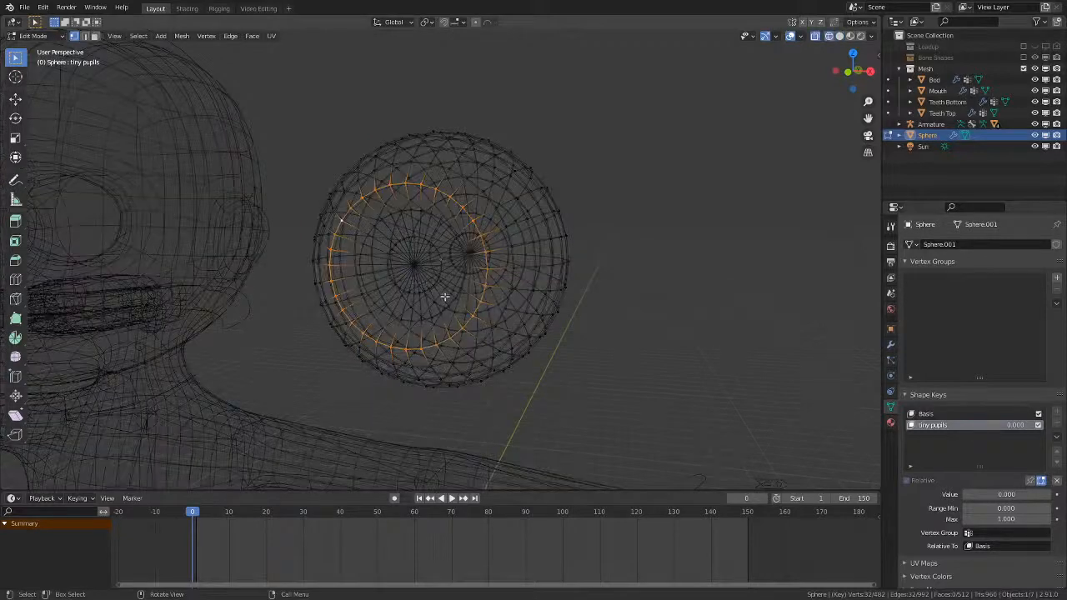
key("z")
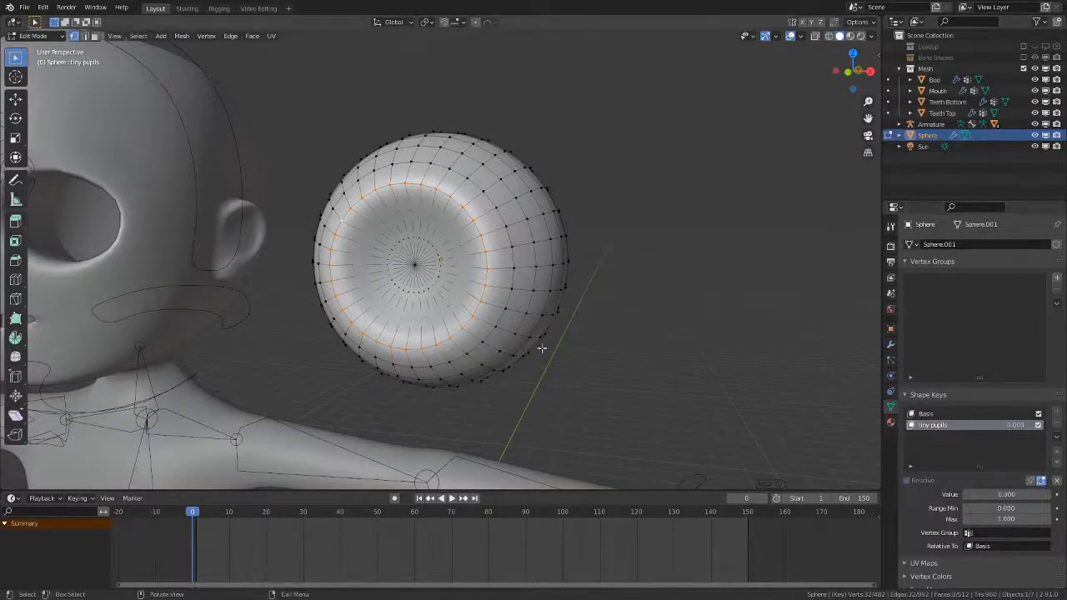
key("c")
mouse_move(432, 274)
left_mouse_down()
mouse_move(435, 248)
mouse_move(421, 280)
mouse_move(431, 287)
mouse_move(445, 249)
mouse_move(413, 270)
mouse_move(431, 241)
left_mouse_up()
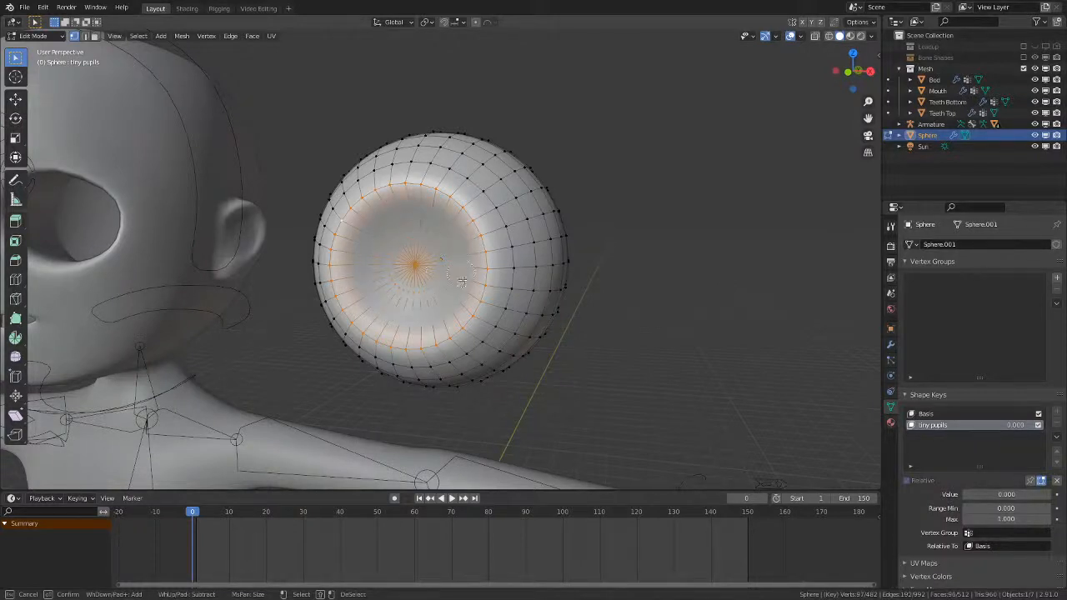
key("Escape")
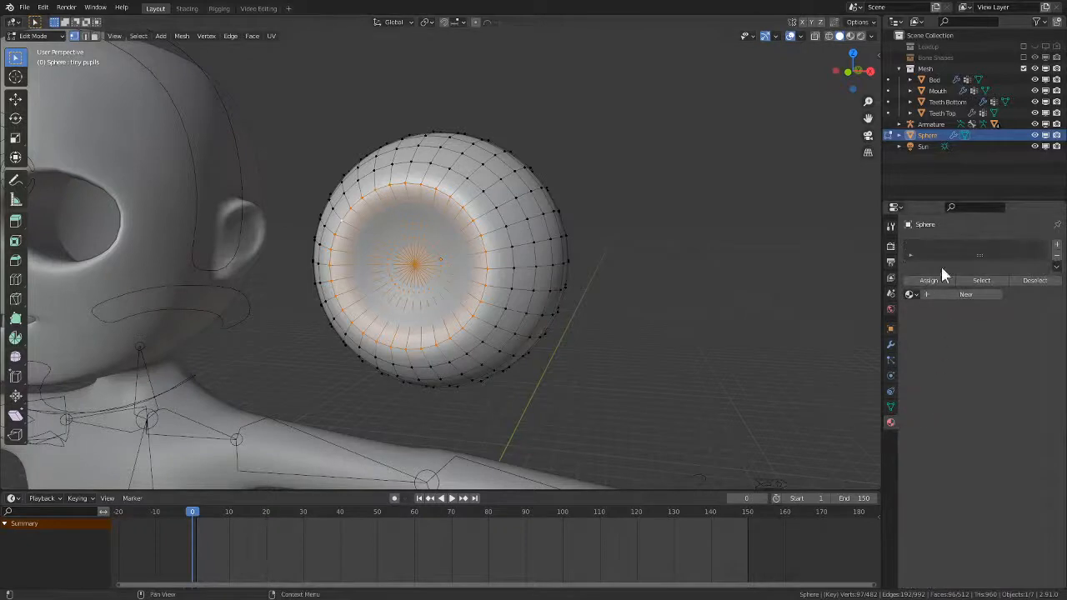
- Give the sphere the existing material "Material" and rename it "eyewhite"
left_click(913, 294)
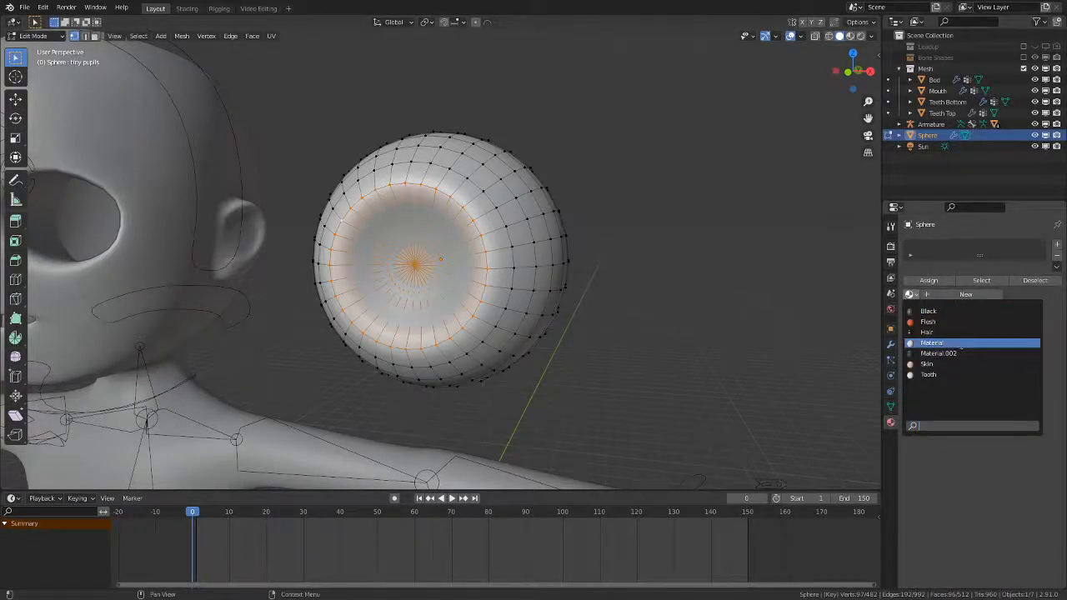
left_click(958, 342)
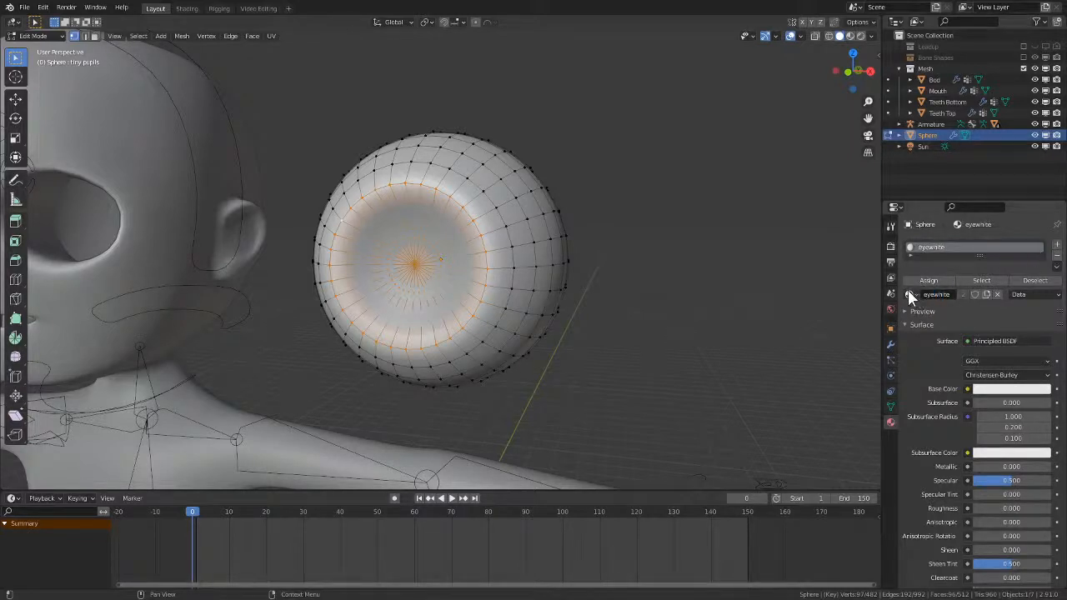
- Add a second material slot using Material.002, rename it "eyepupil" and assign it to the selected iris faces
left_click(1057, 246)
left_click(910, 320)
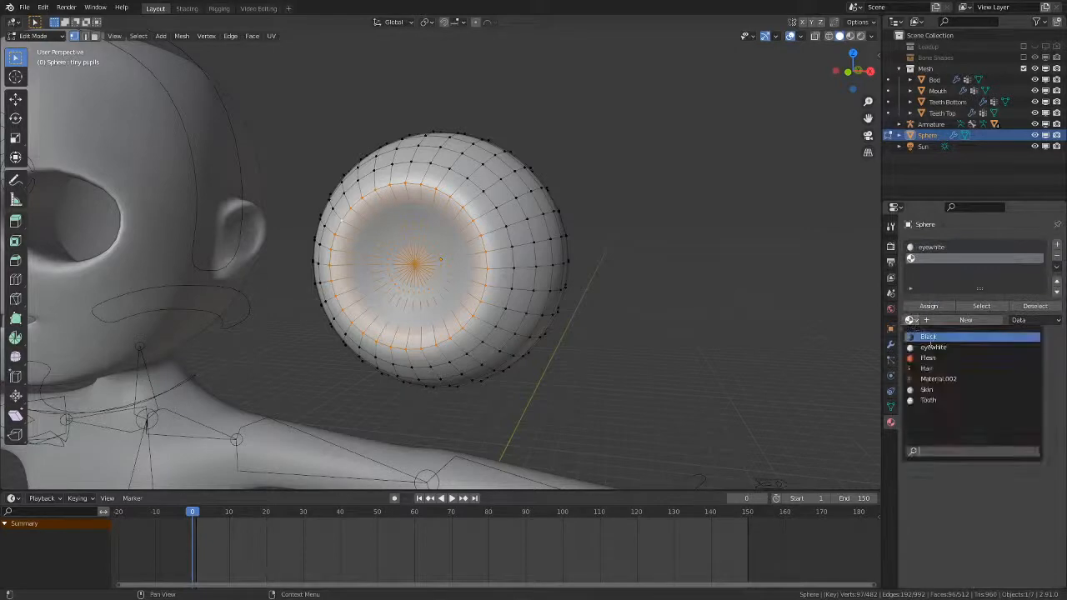
left_click(938, 378)
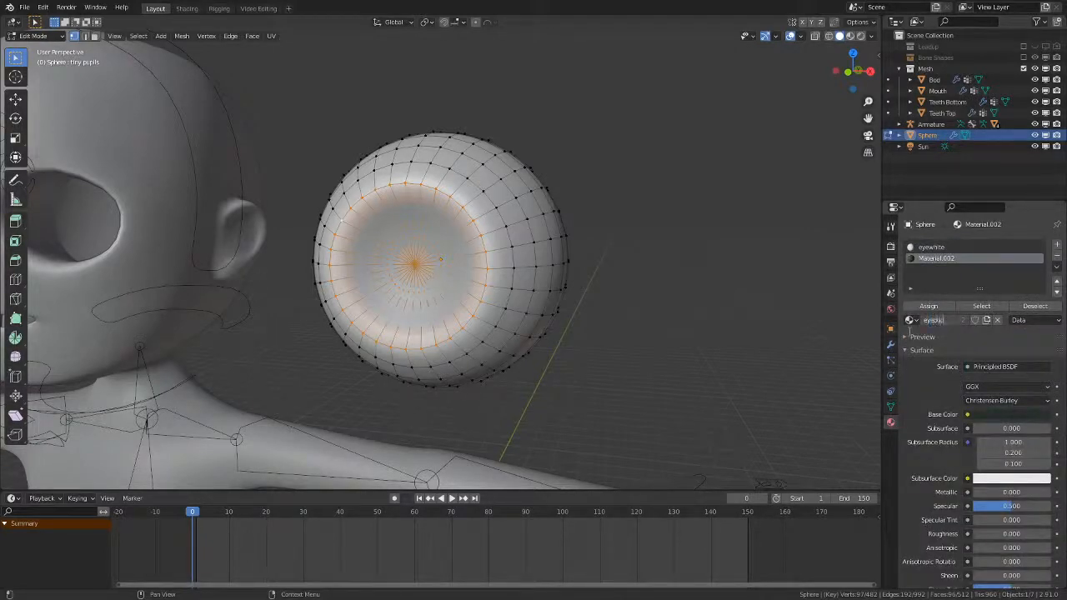
type("eyepupil")
key("Return")
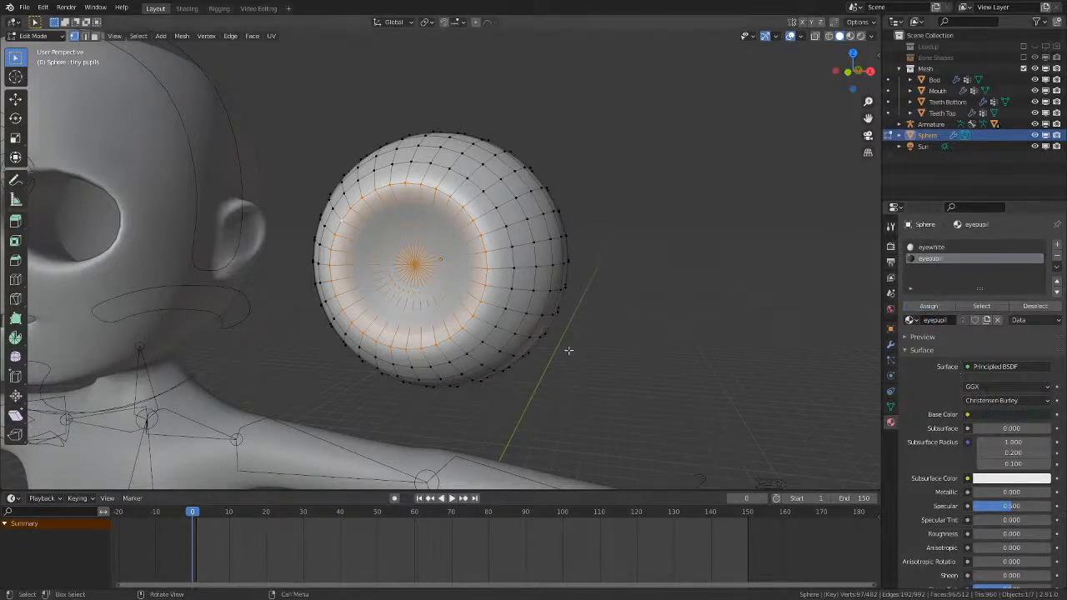
- Switch to rendered shading in Object Mode and examine the eyeball's white and pupil materials beside the character
key("z")
key("Tab")
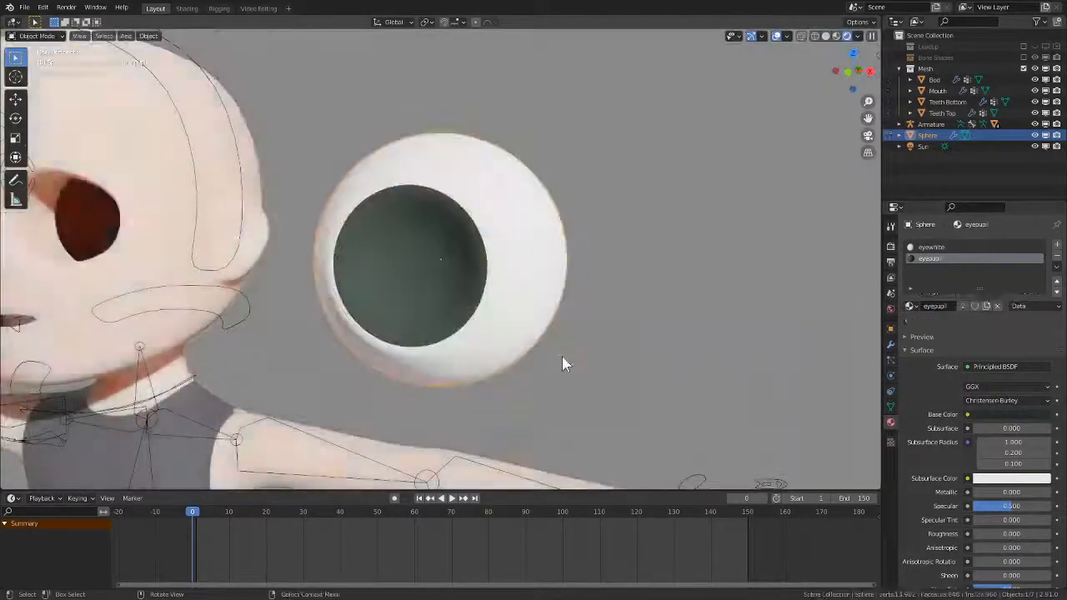
scroll(598, 345, "down", 5)
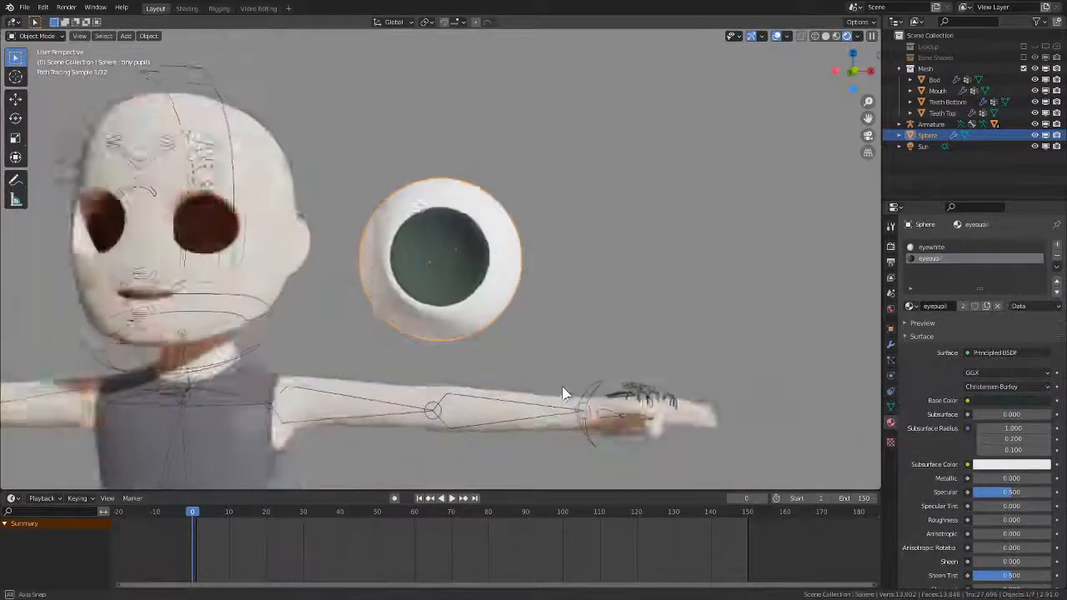
right_click(487, 315)
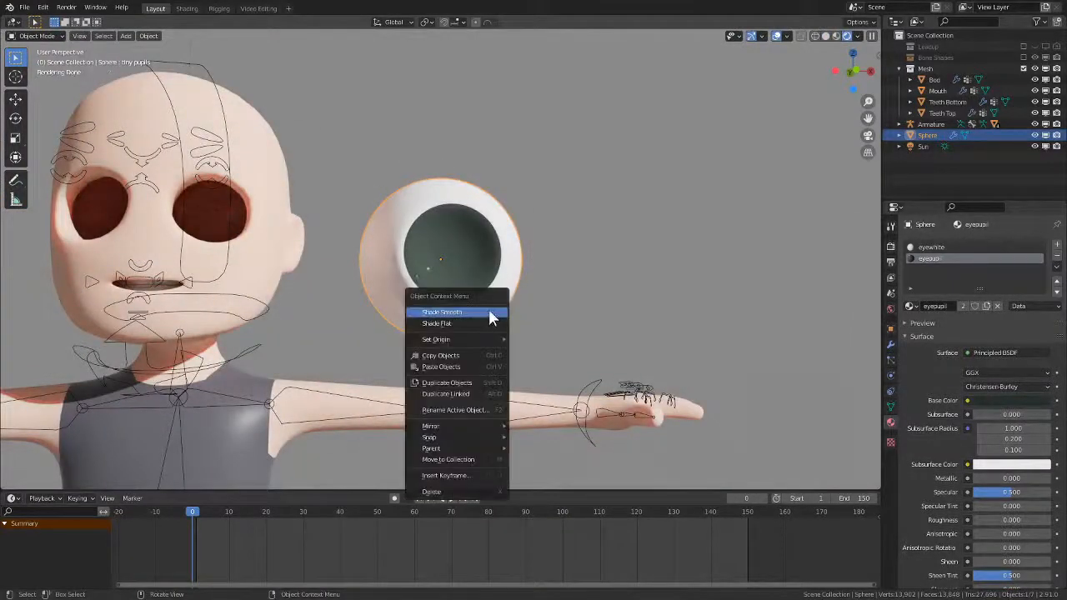
middle_click_drag(555, 369, 497, 375)
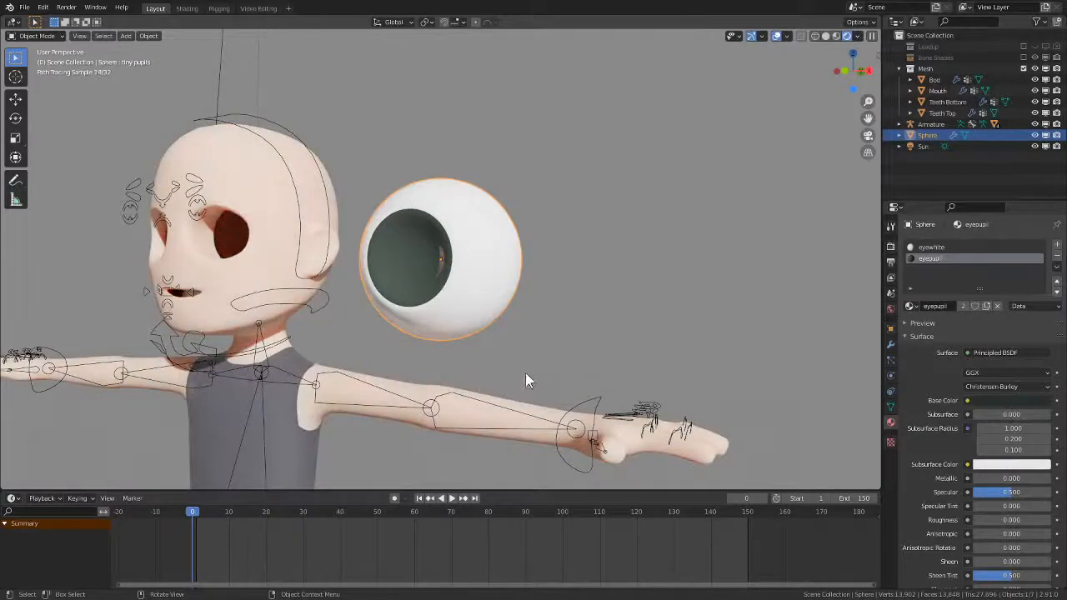
- Set the tiny pupils shape key's value to 0.839 to preview the small pupil on the eyeball
left_click(889, 406)
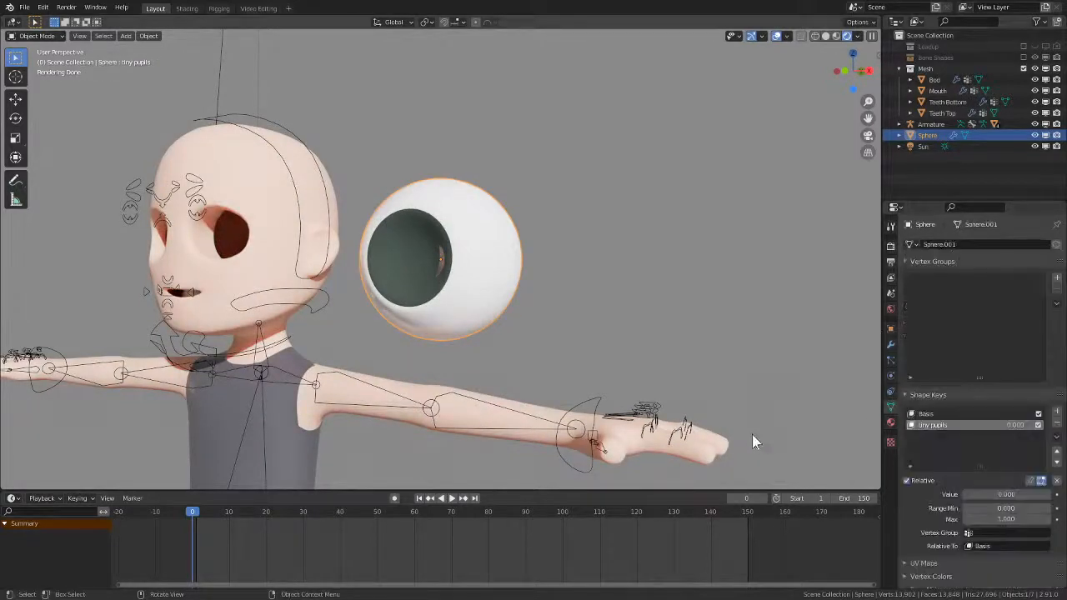
mouse_move(752, 438)
middle_mouse_down()
mouse_move(805, 408)
mouse_move(781, 389)
mouse_move(800, 375)
mouse_move(750, 410)
mouse_move(778, 447)
mouse_move(719, 462)
mouse_move(711, 445)
middle_mouse_up()
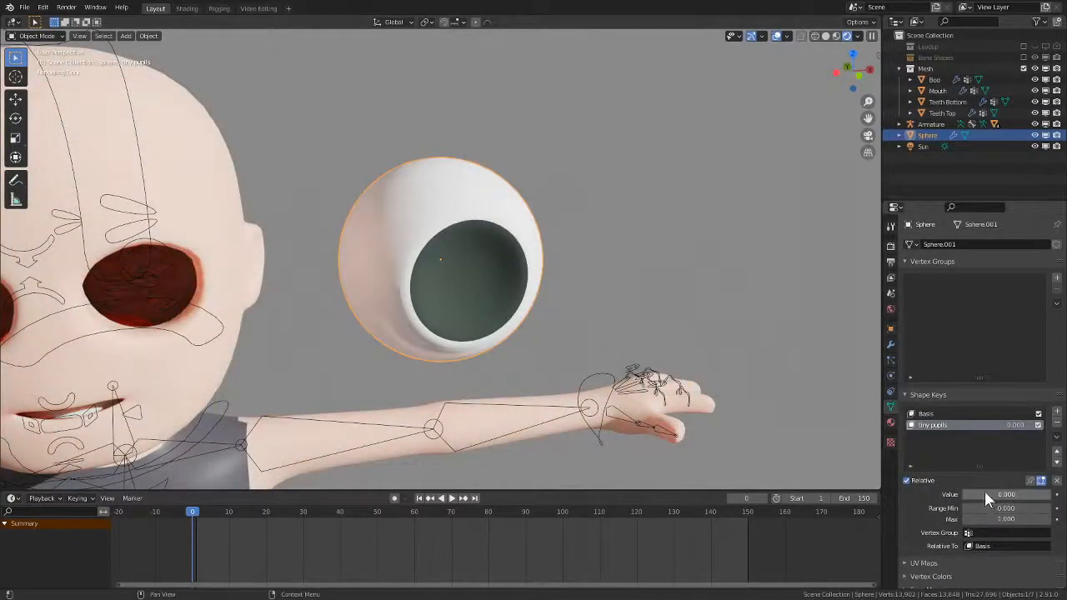
left_click_drag(985, 494, 1029, 494)
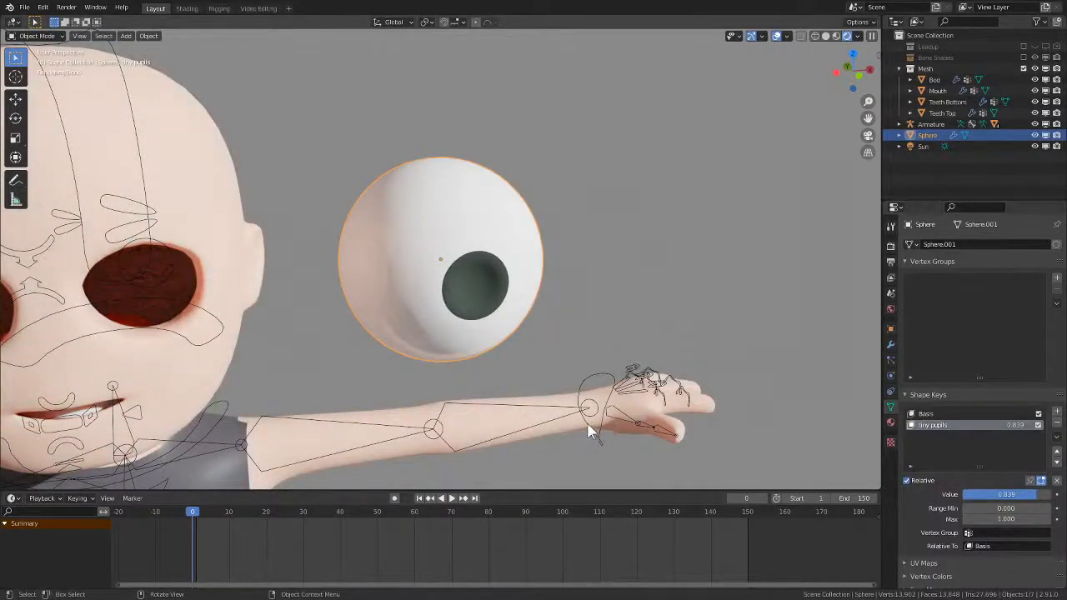
middle_click_drag(589, 432, 614, 441)
key("Tab")
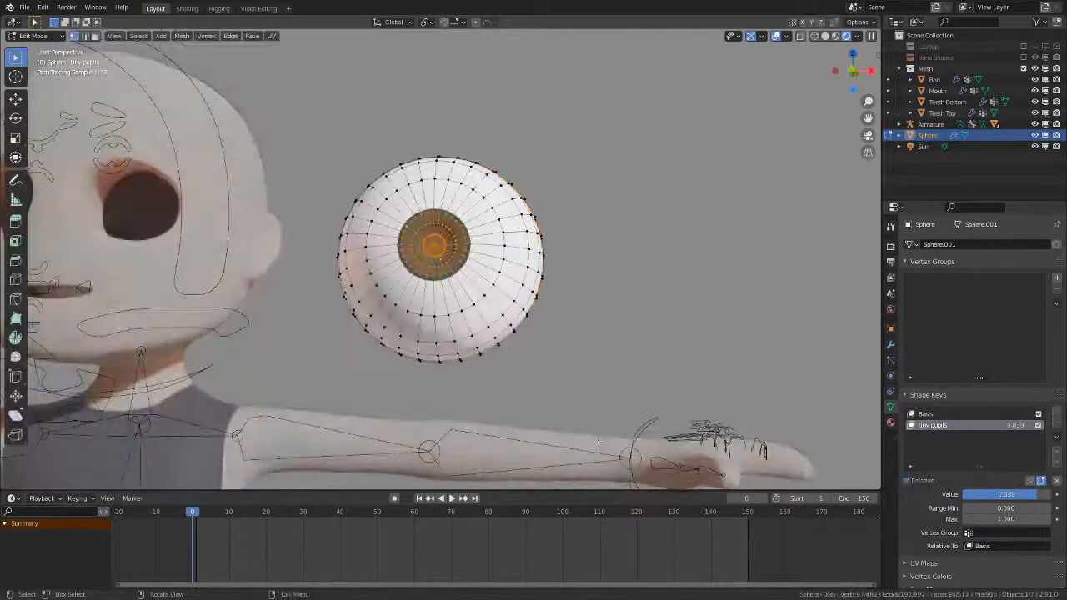
key("Tab")
- Try the eyewhite material in the eyeball's pupil material slot and undo the change
left_click(890, 422)
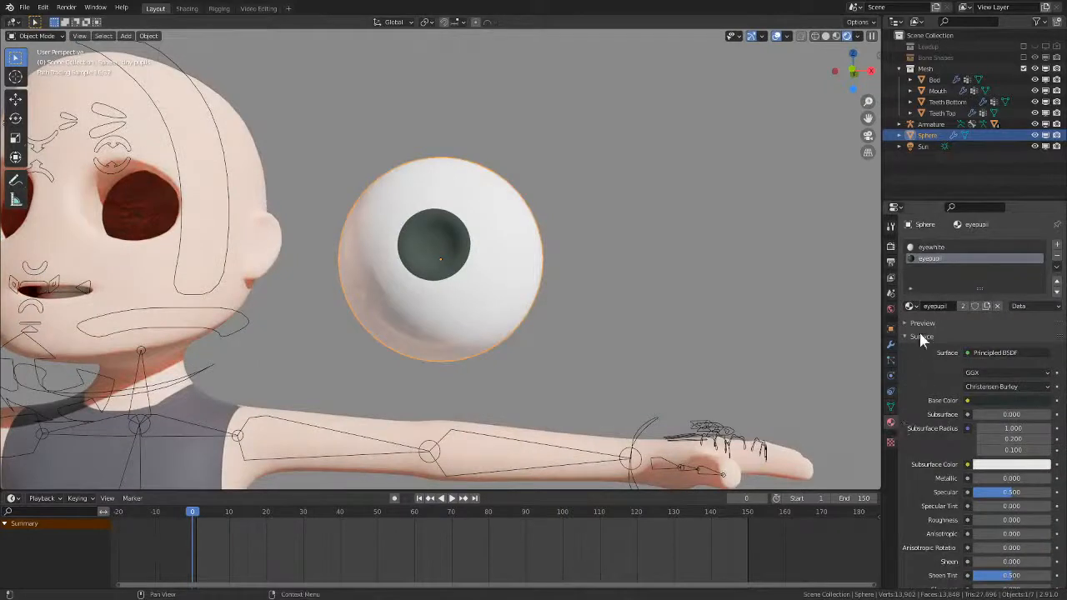
left_click(909, 305)
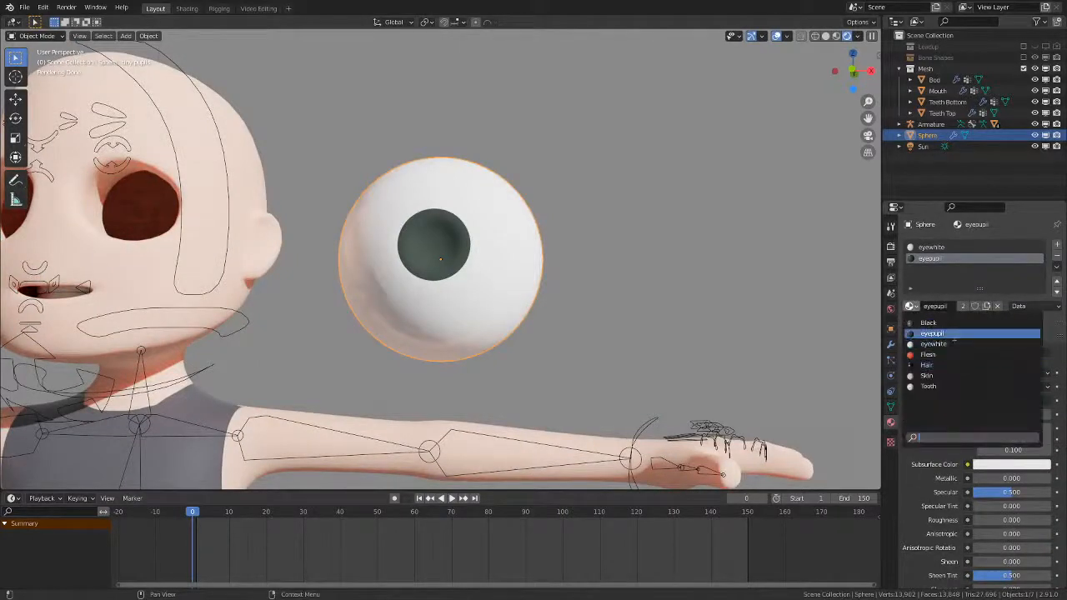
left_click(970, 358)
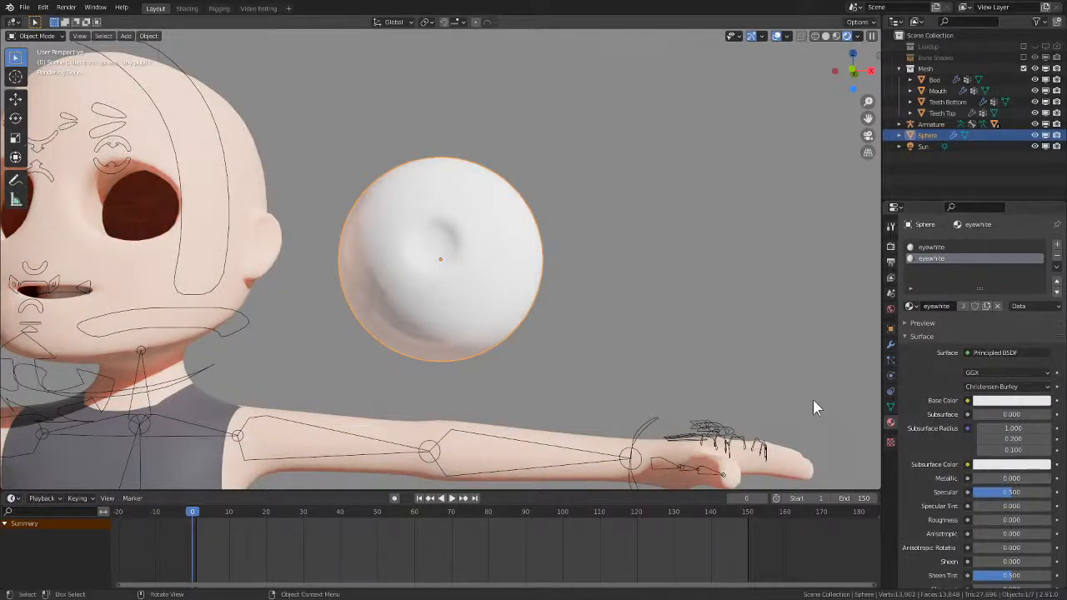
key("ctrl+z")
- Set the eyewhite material's subsurface to 0.177 and tint its subsurface color a pale warm cream
left_click(934, 248)
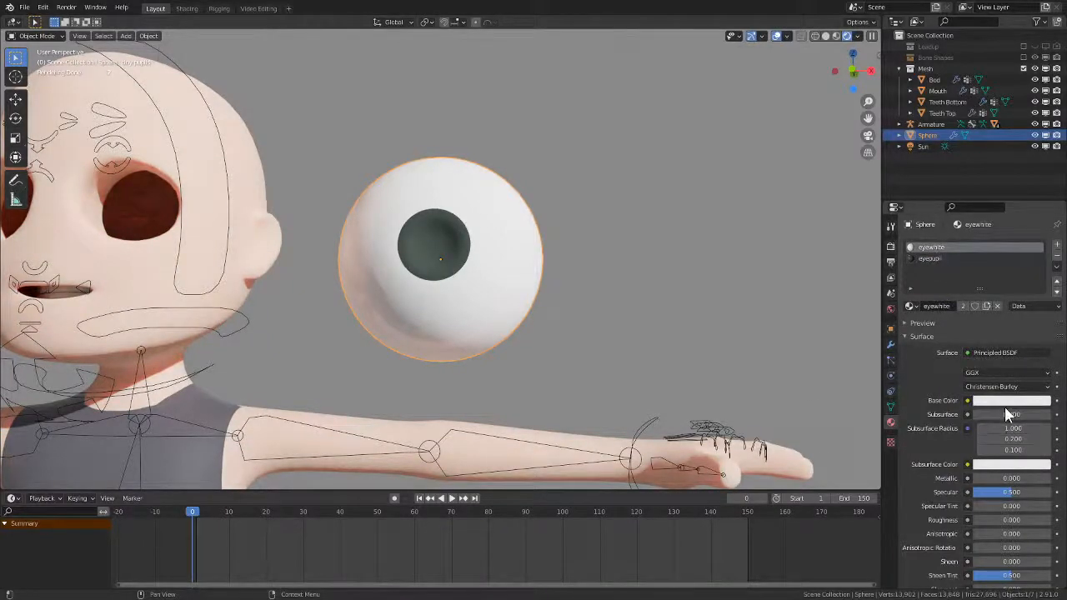
left_click_drag(1009, 416, 1018, 417)
left_click_drag(995, 414, 1001, 413)
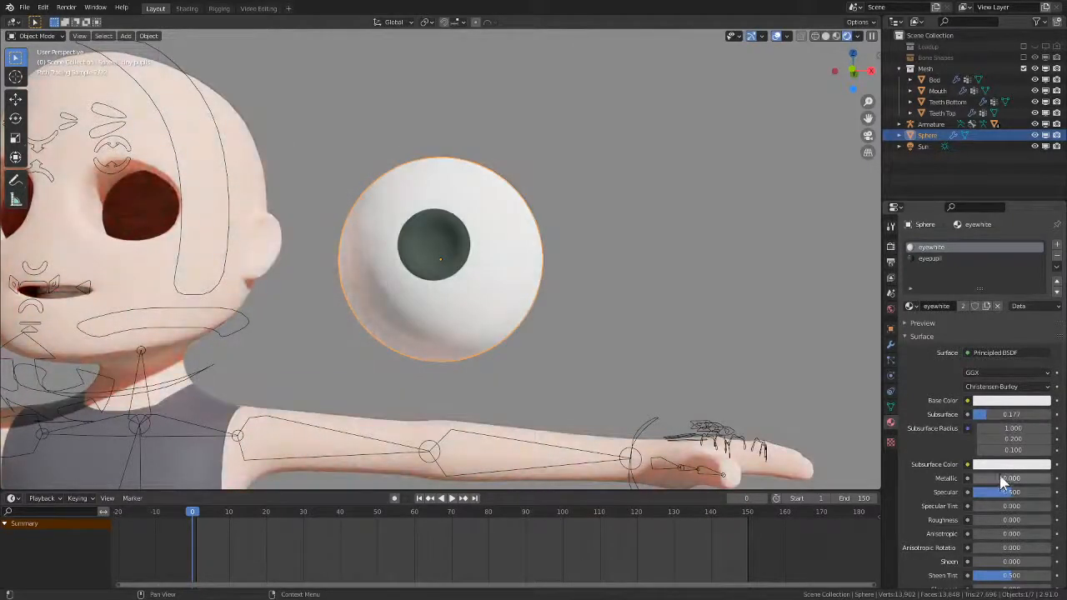
left_click(1005, 466)
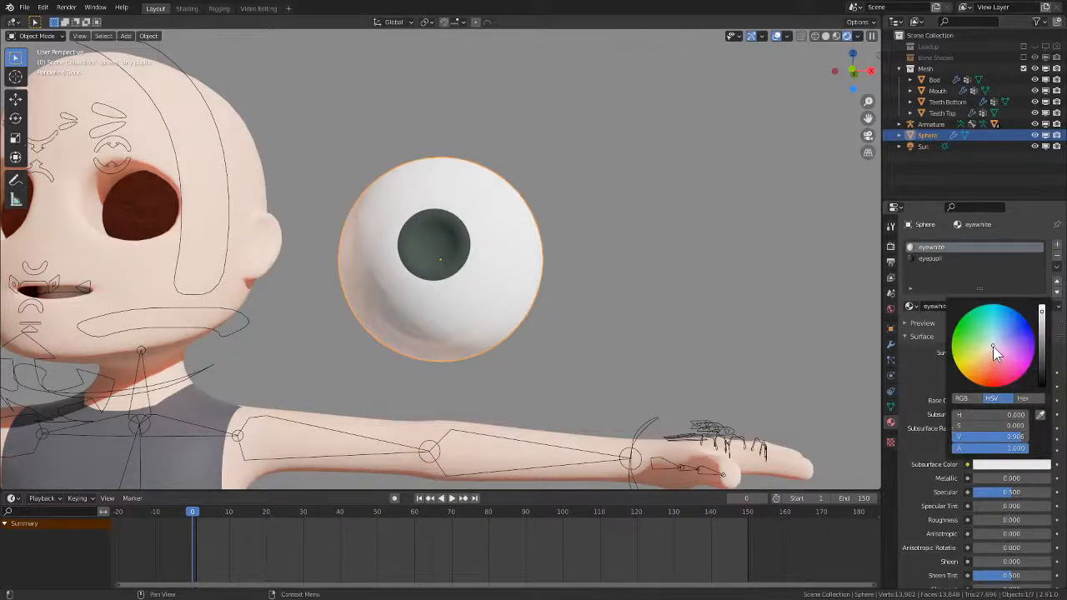
left_click_drag(992, 345, 991, 352)
- Reset the tiny pupils shape key's value to 0 and return to Object Mode
middle_click_drag(539, 308, 518, 375, "ctrl")
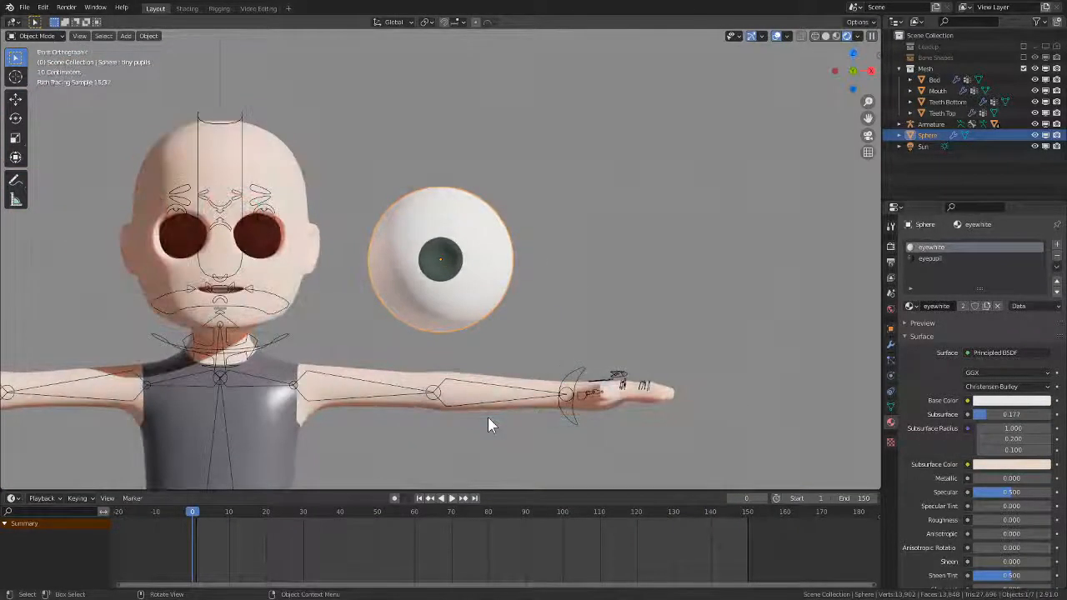
scroll(490, 425, "up", 3)
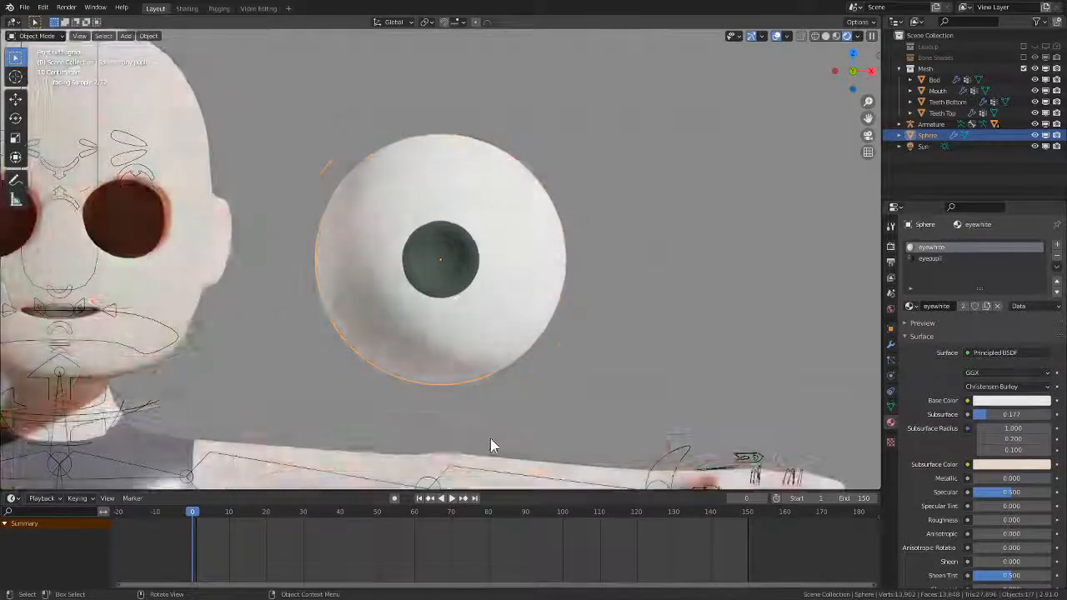
left_click(890, 407)
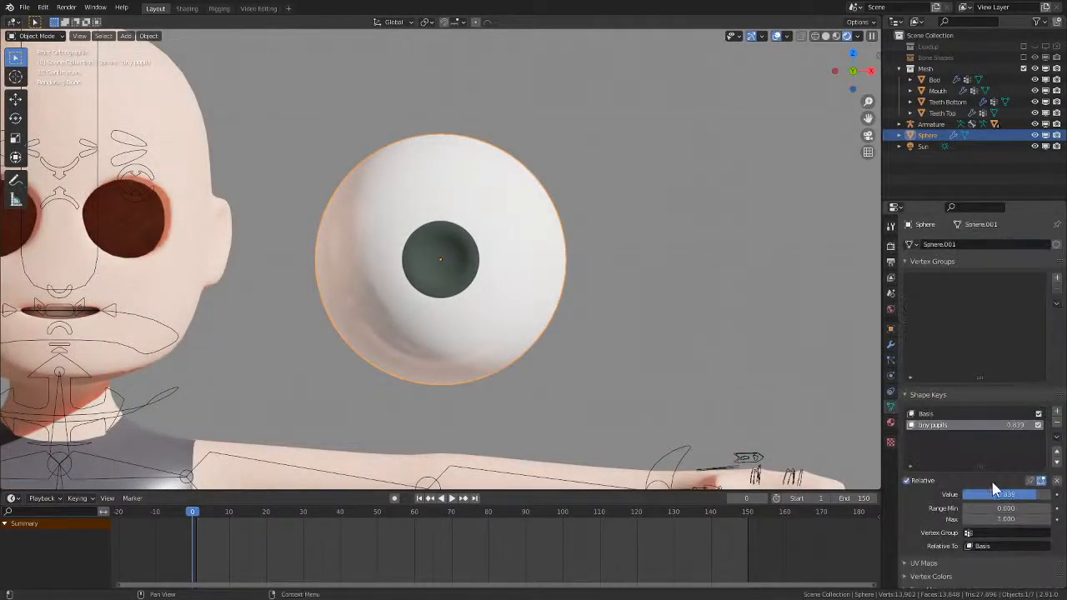
left_click_drag(1013, 494, 941, 494)
key("Tab")
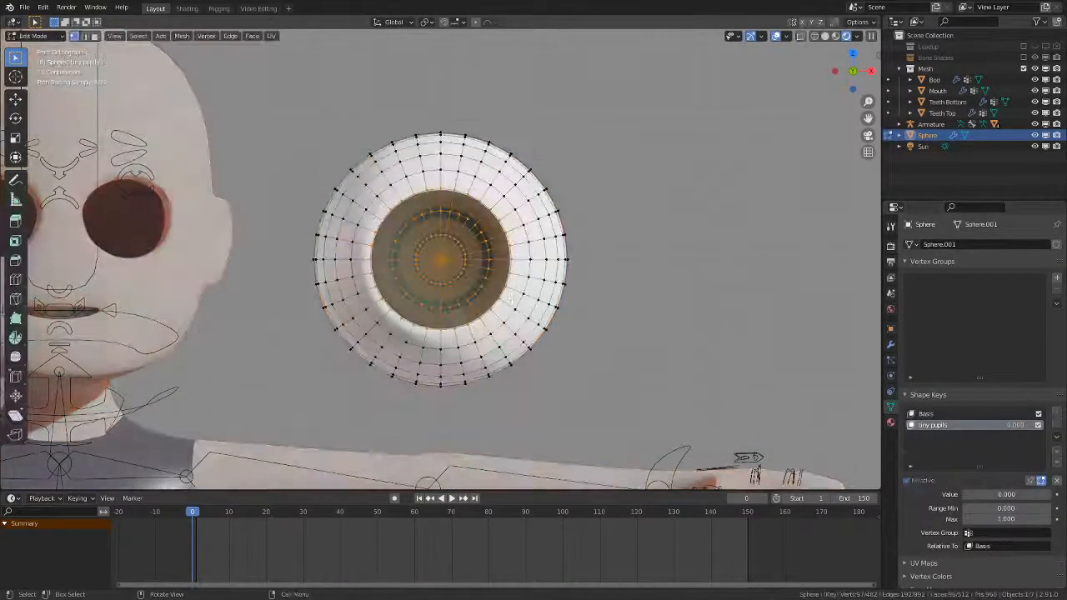
key("Tab")
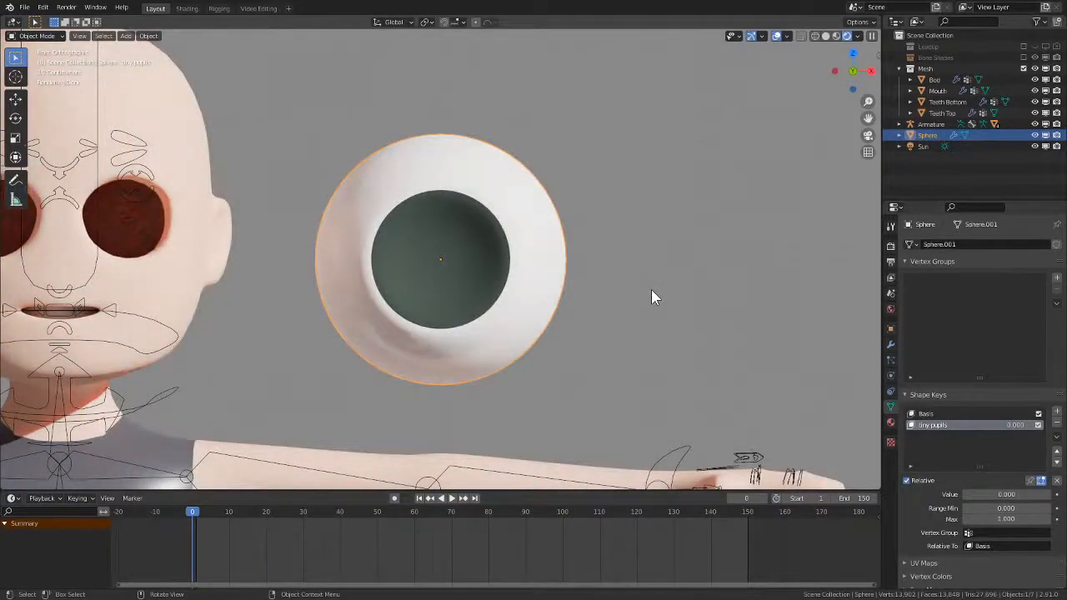
- In front wireframe view, move the eyeball -2.5 m in X and 0.3 m in Z over the nearer eye socket and scale it to 0.4
key("z")
left_click(594, 310)
middle_click_drag(437, 311, 658, 329, "shift")
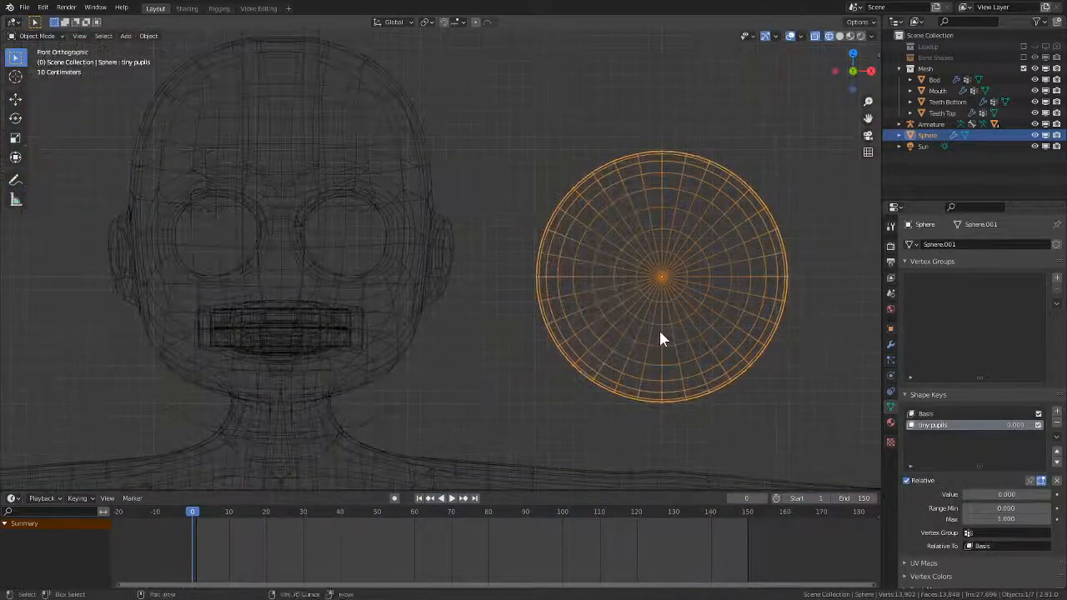
key("g")
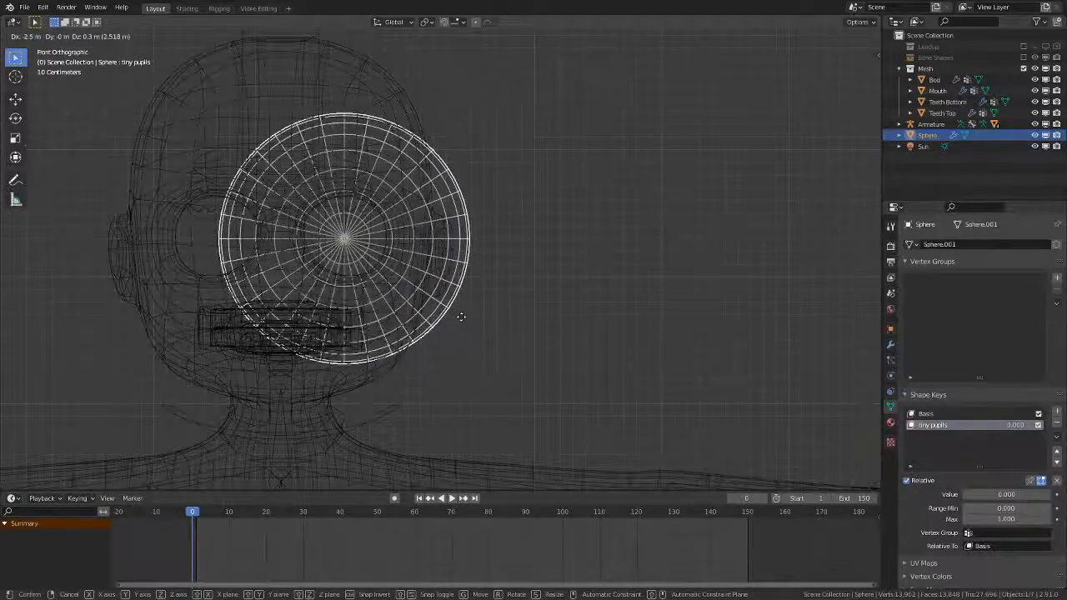
left_click(460, 318)
key("s")
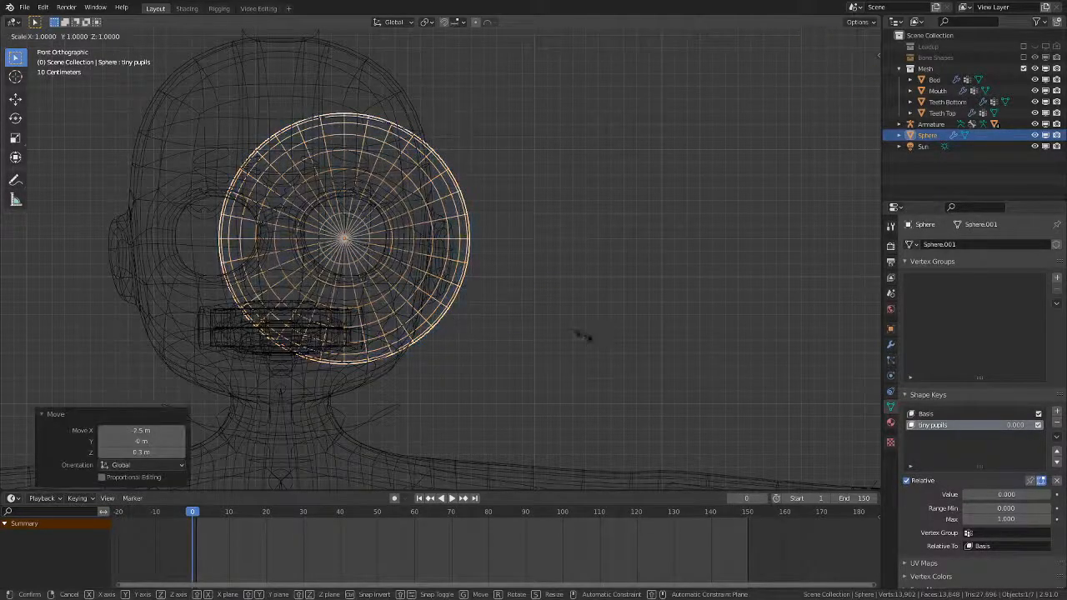
left_click(423, 292)
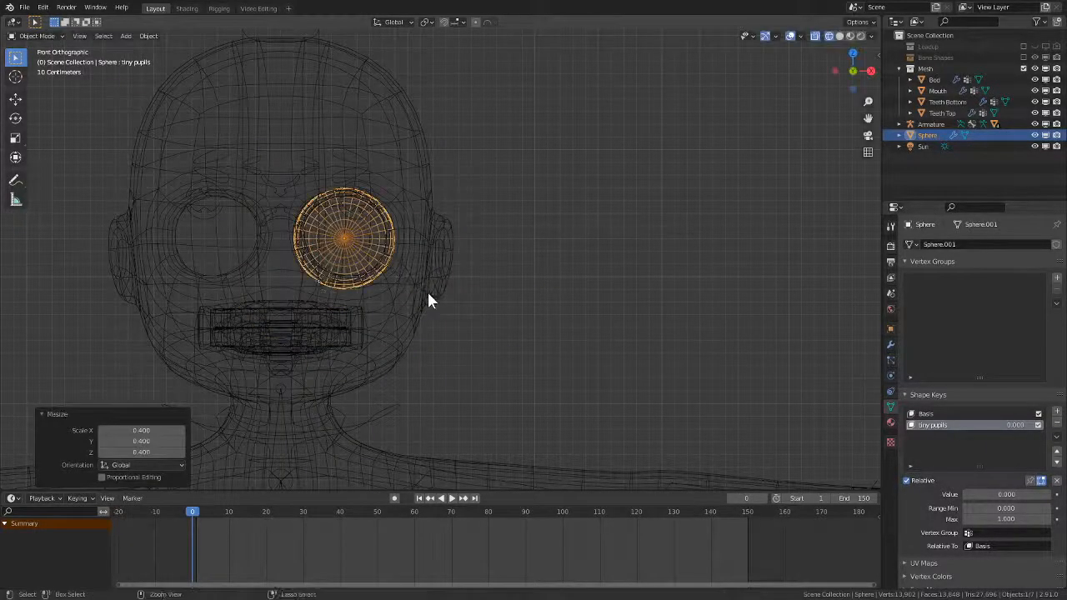
- In solid shading, move the eyeball -1 m along the Y axis into the eye socket and check its fit
key("z")
left_click(538, 291)
middle_click_drag(538, 292, 467, 302)
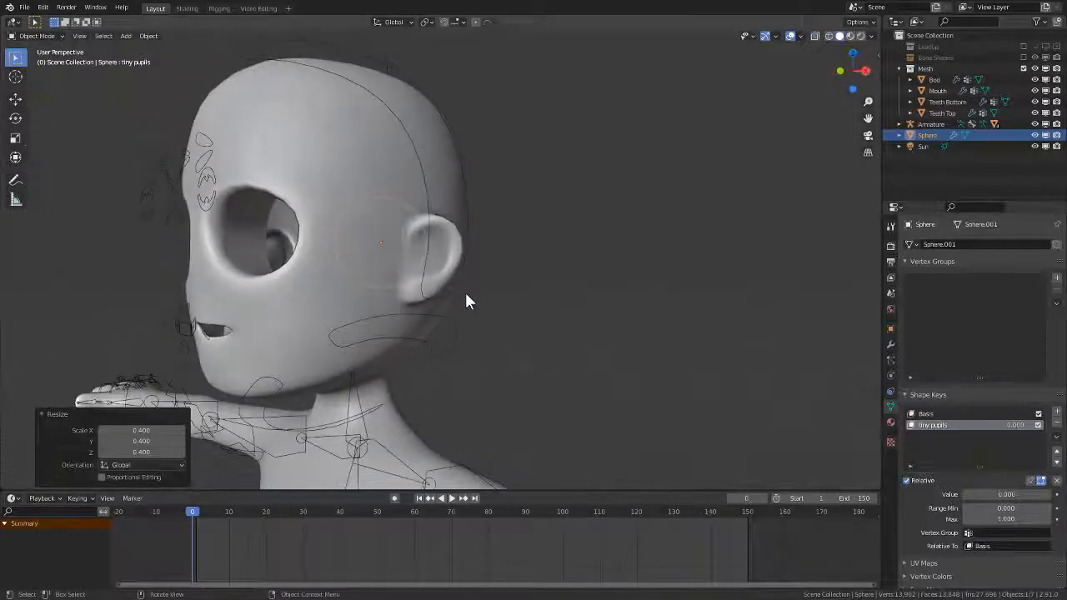
key("KP_3")
key("g")
key("y")
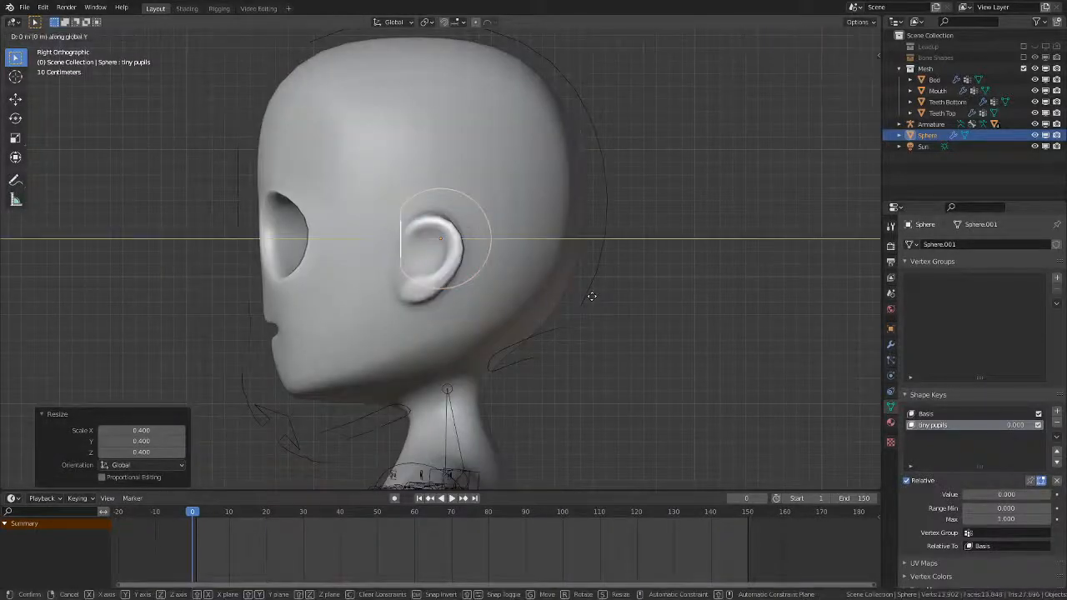
left_click(468, 296)
middle_click_drag(467, 296, 595, 302)
scroll(595, 302, "up", 4)
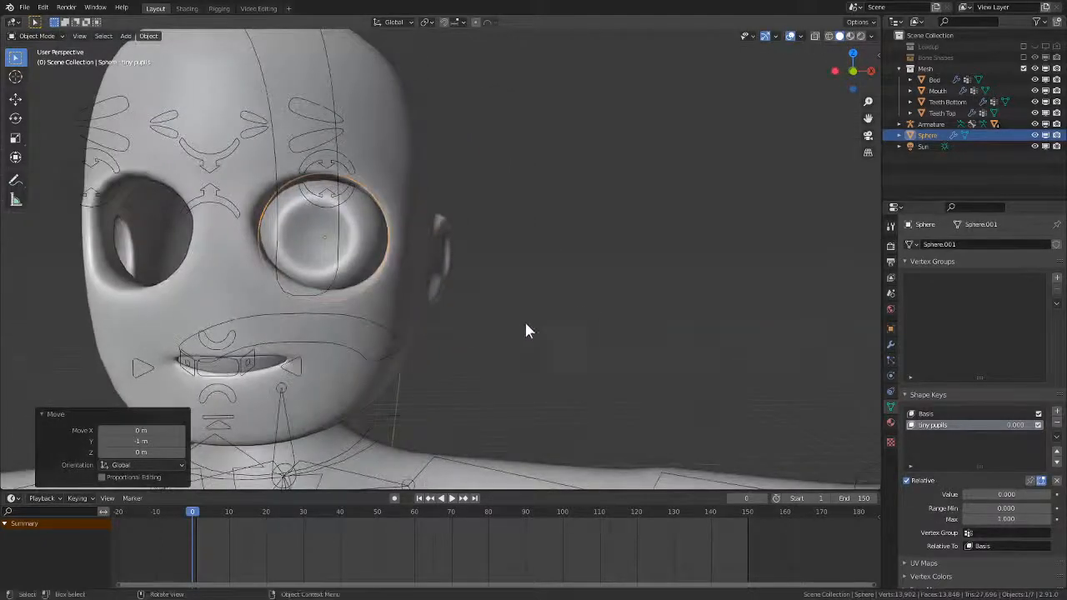
mouse_move(525, 331)
middle_mouse_down()
mouse_move(471, 332)
mouse_move(528, 342)
middle_mouse_up()
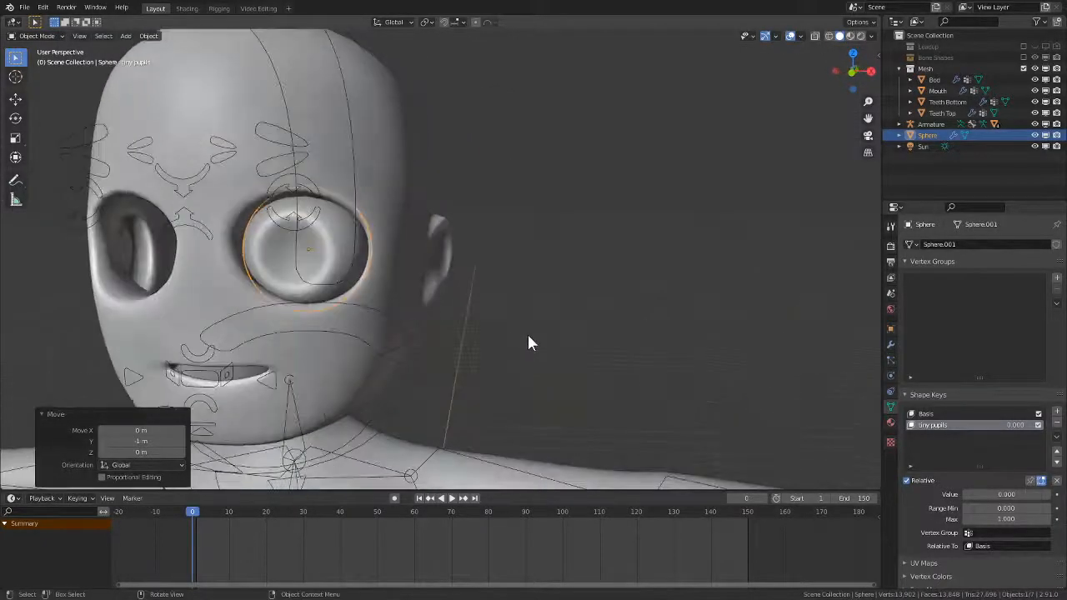
key("KP_1")
key("g")
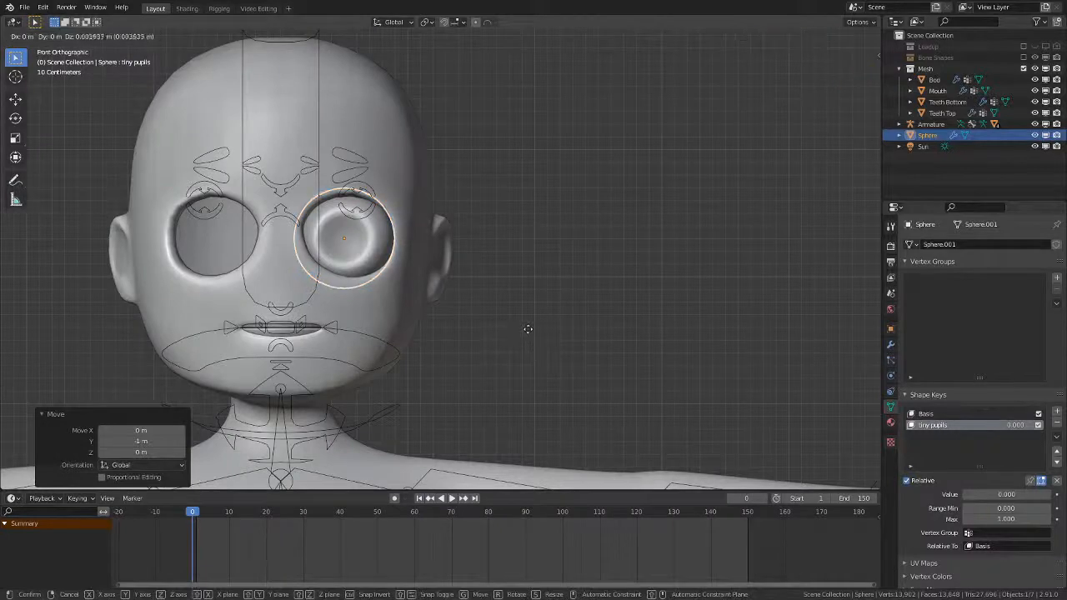
right_click(558, 291)
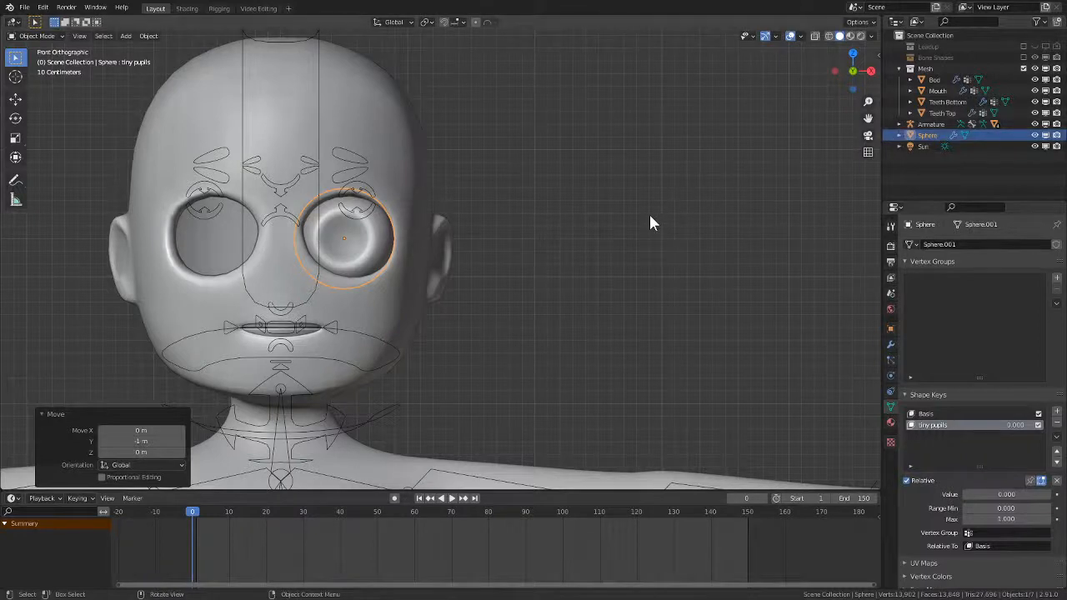
- Apply Shade Smooth to the eyeball and check how it sits in the socket from the front
right_click(354, 262)
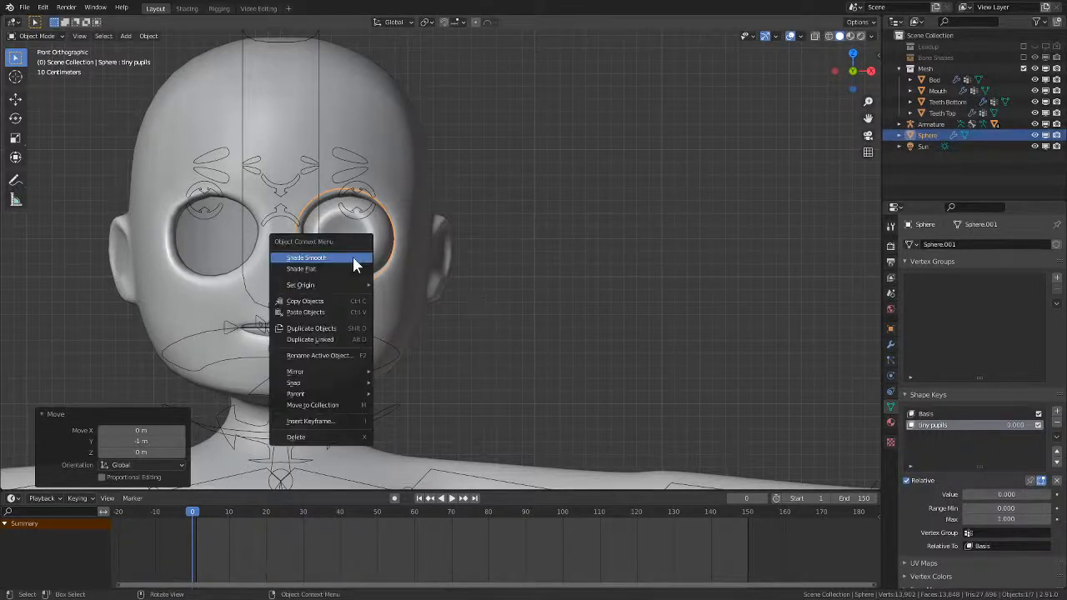
left_click(352, 257)
middle_click_drag(454, 259, 597, 350)
key("KP_1")
scroll(424, 265, "up", 7)
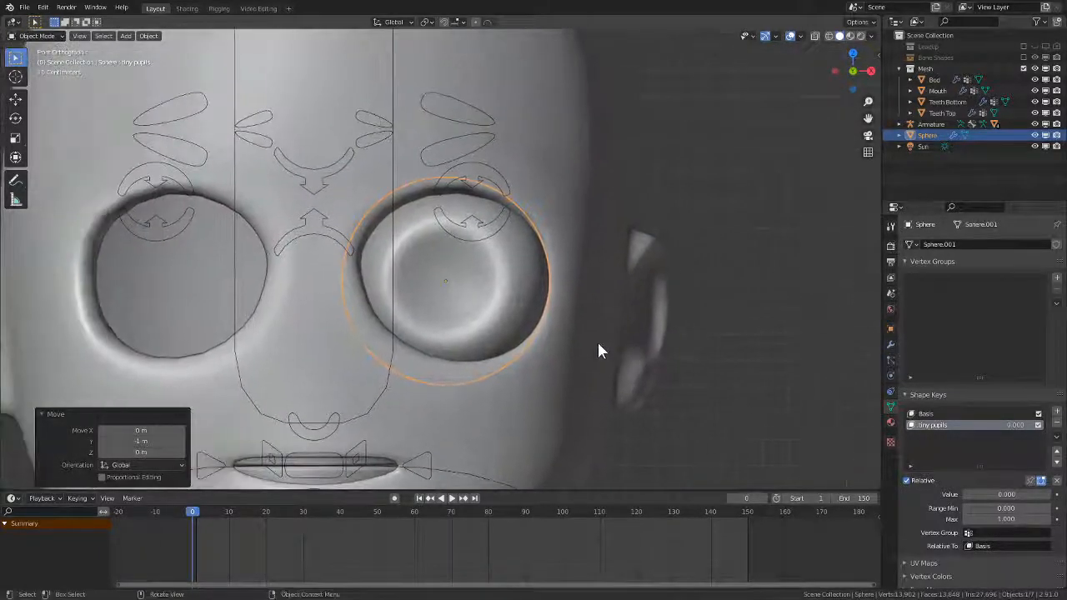
scroll(593, 344, "down", 4)
scroll(547, 341, "up", 4)
- Rename the Sphere object "Eye" and move it into the Mesh collection
key("z")
left_click(480, 332)
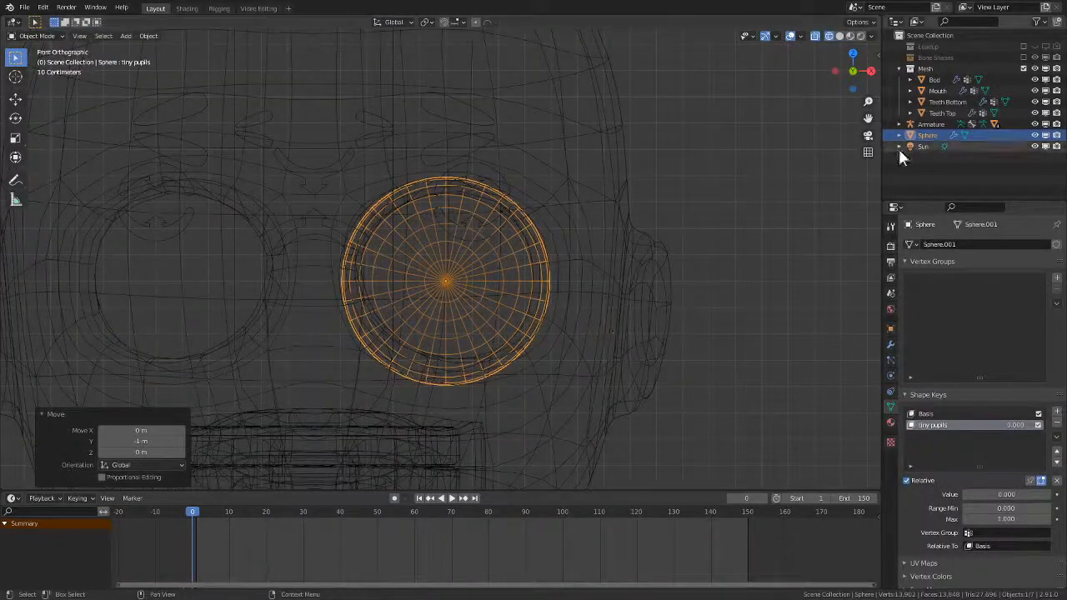
double_click(927, 136)
type("E")
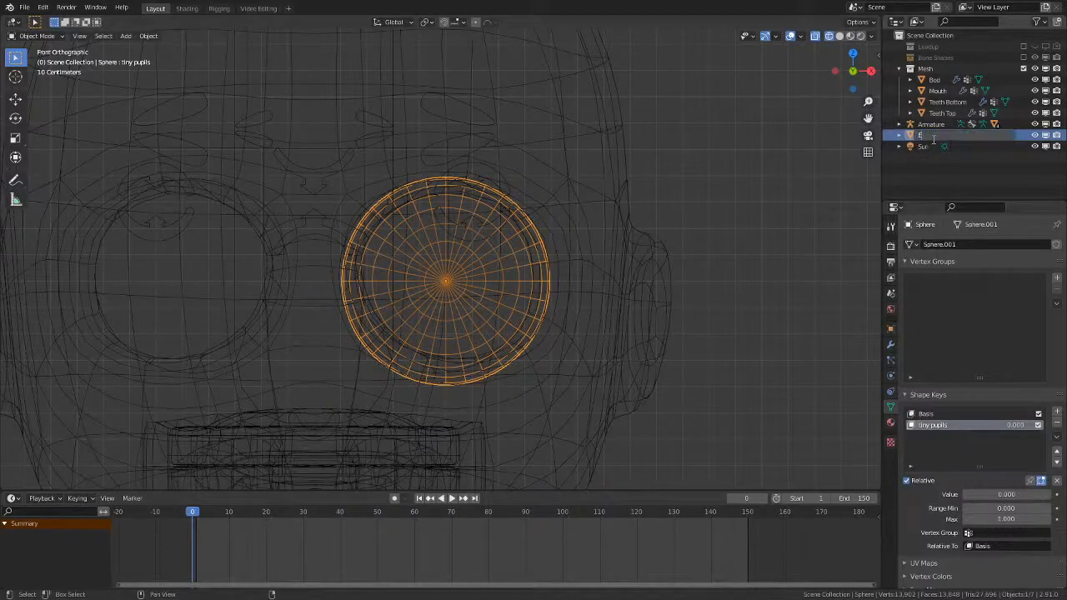
type("ye")
key("Return")
left_click_drag(931, 135, 945, 82)
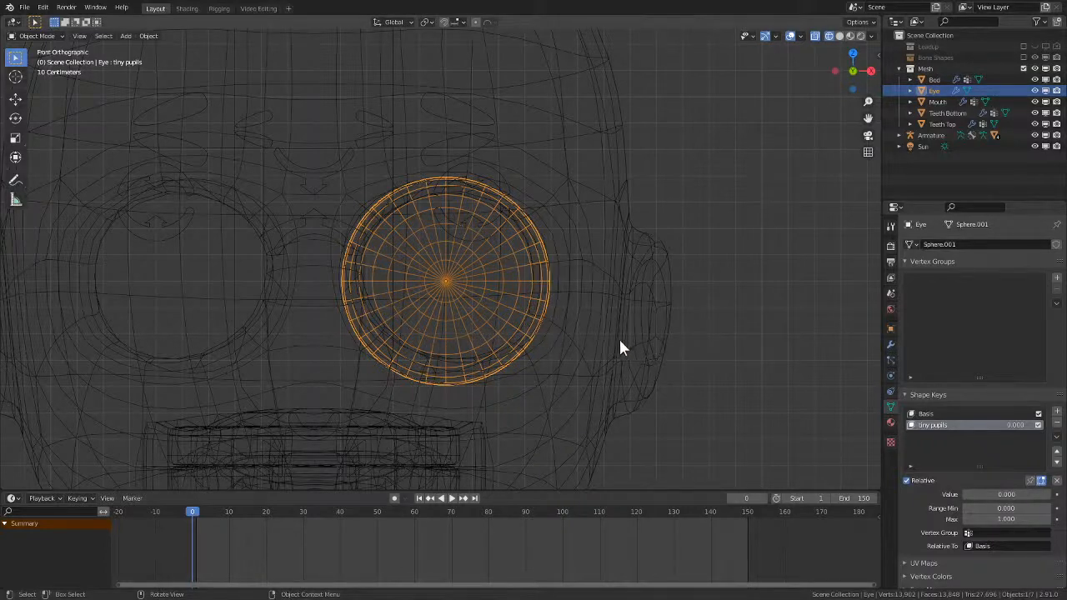
- Duplicate the eye -1 m along the X axis into the empty socket and select both eyes
key("shift+d")
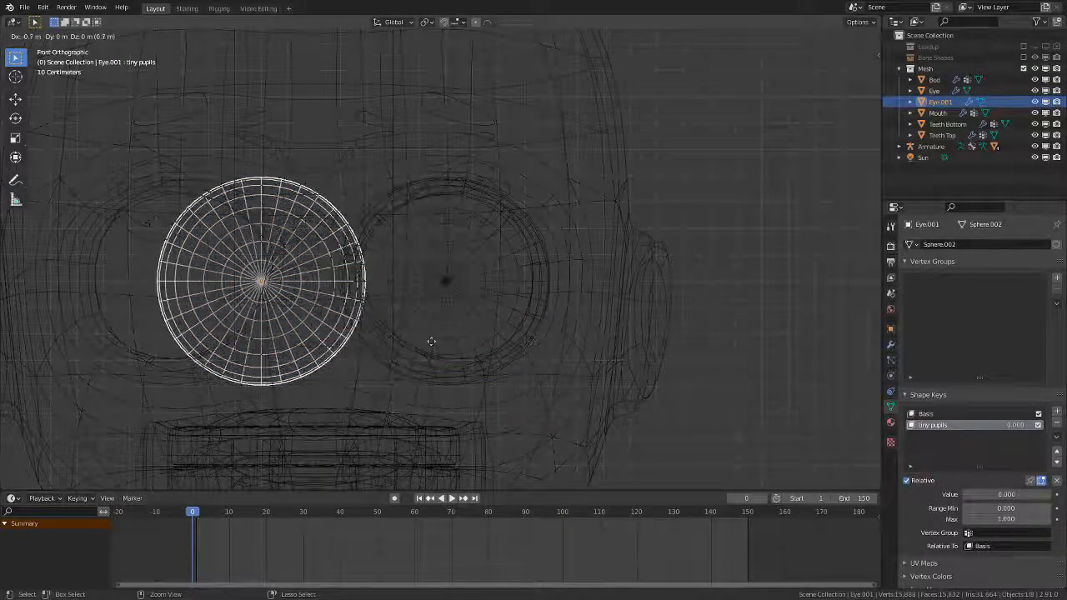
left_click(354, 340)
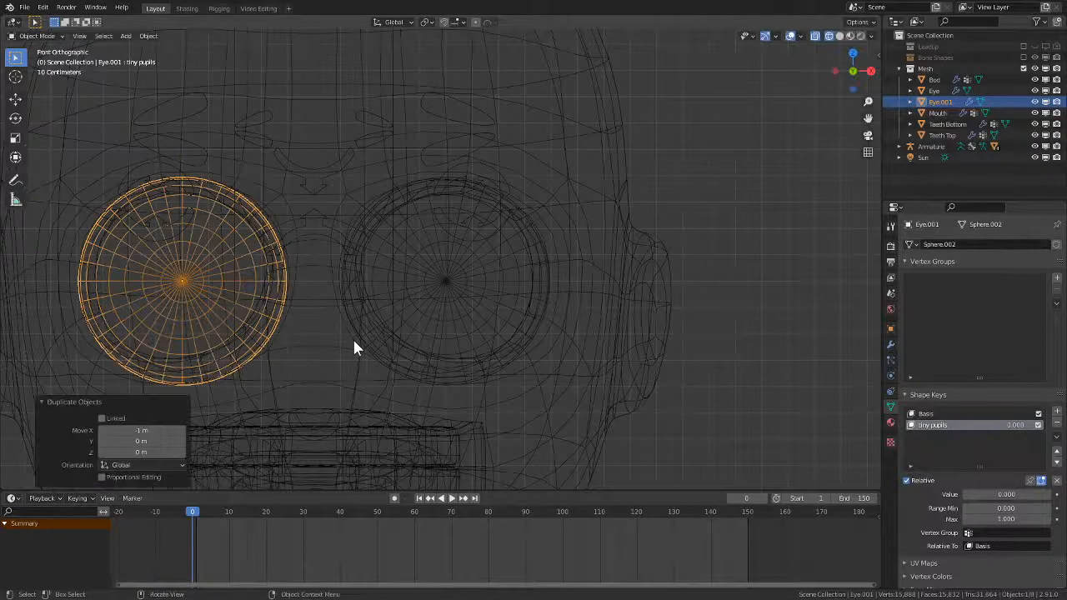
left_click(464, 337, "shift")
key("s")
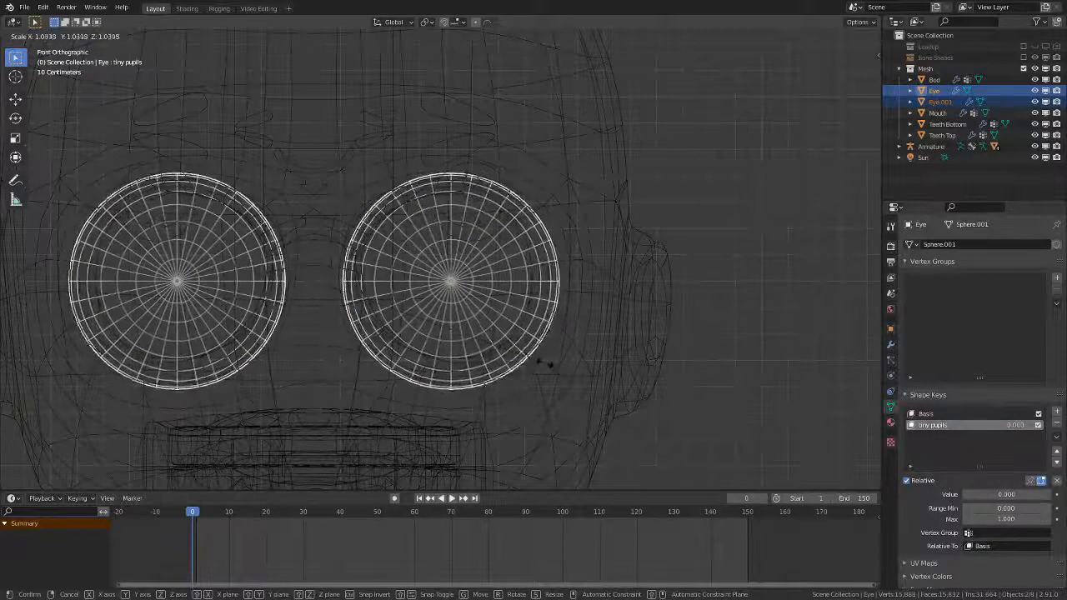
right_click(546, 363)
- In solid shading, scale both eyes together to 0.945 and check their fit in the sockets
key("z")
middle_click_drag(533, 341, 655, 354, "shift")
middle_click_drag(724, 378, 656, 358)
middle_click_drag(782, 337, 747, 338)
key("s")
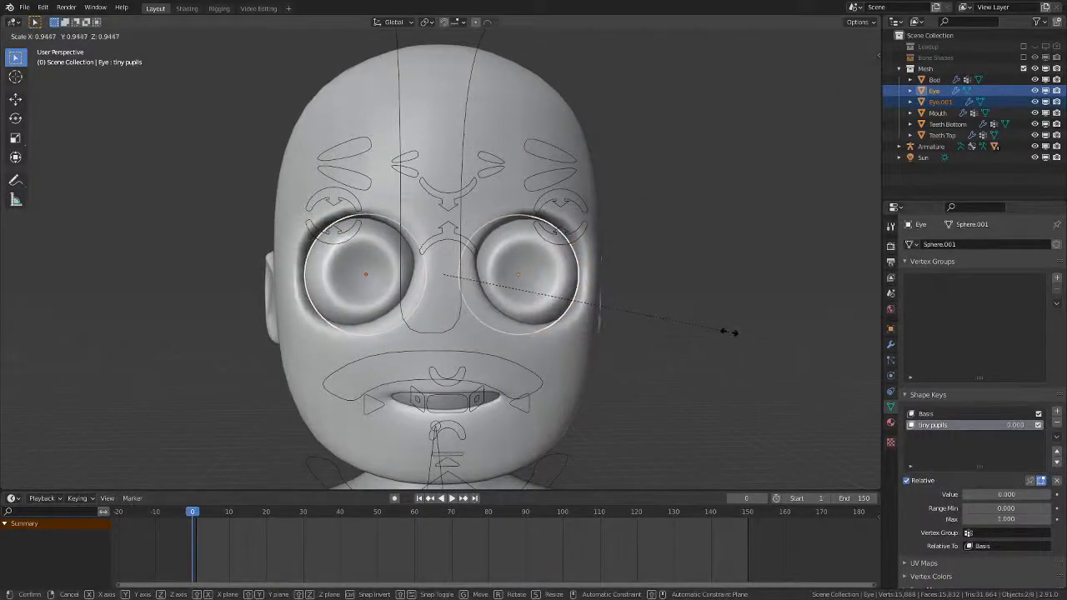
left_click(729, 331)
middle_click_drag(729, 332, 815, 339)
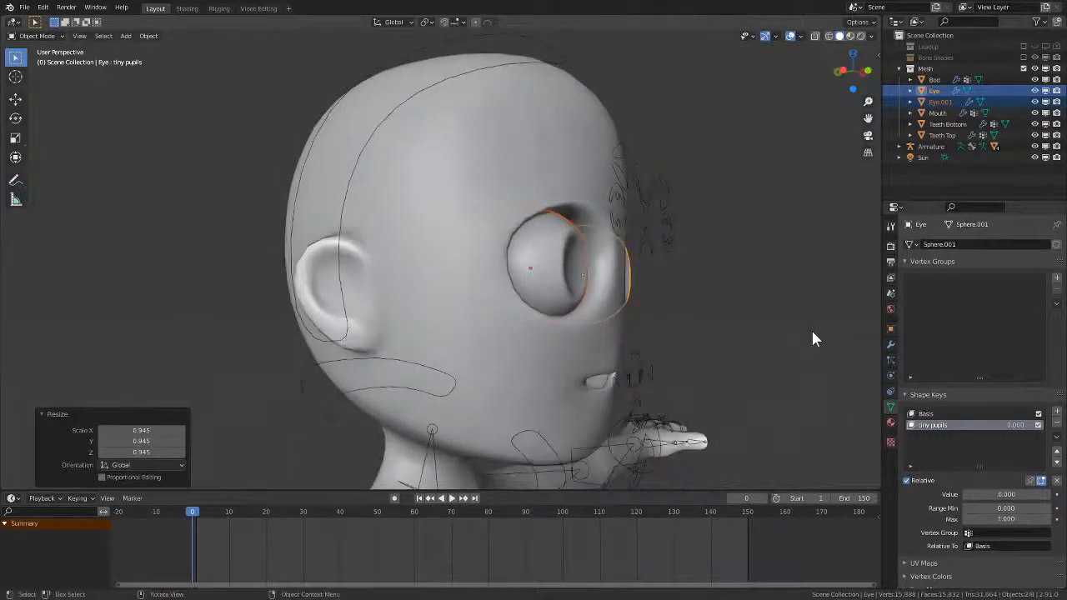
- Move both eyes in the right side view to adjust their depth in the sockets
key("KP_3")
key("g")
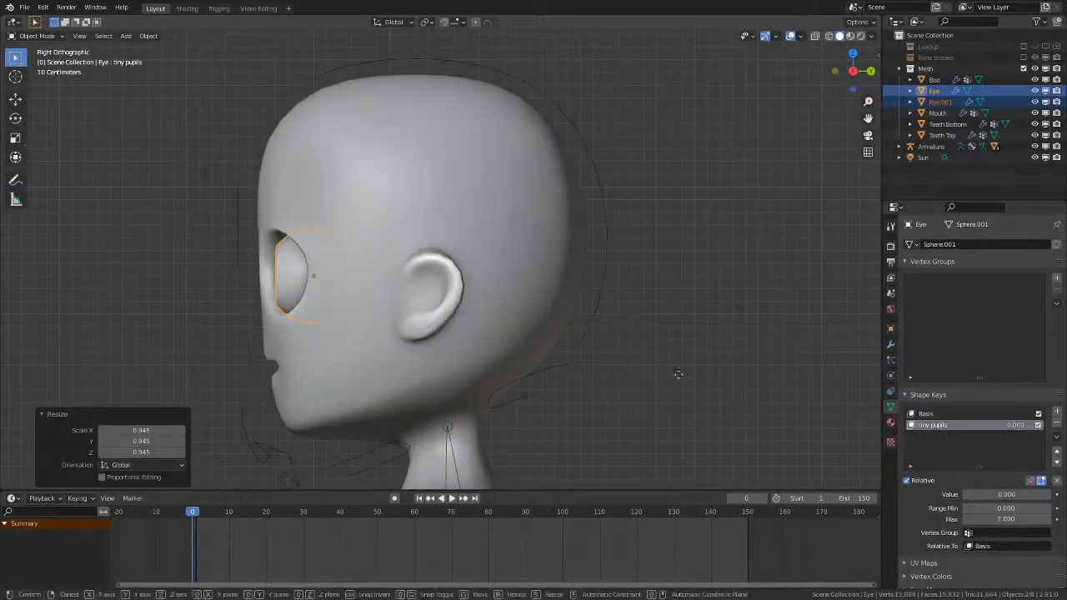
left_click(599, 340)
middle_click_drag(554, 340, 653, 333)
key("Tab")
key("Tab")
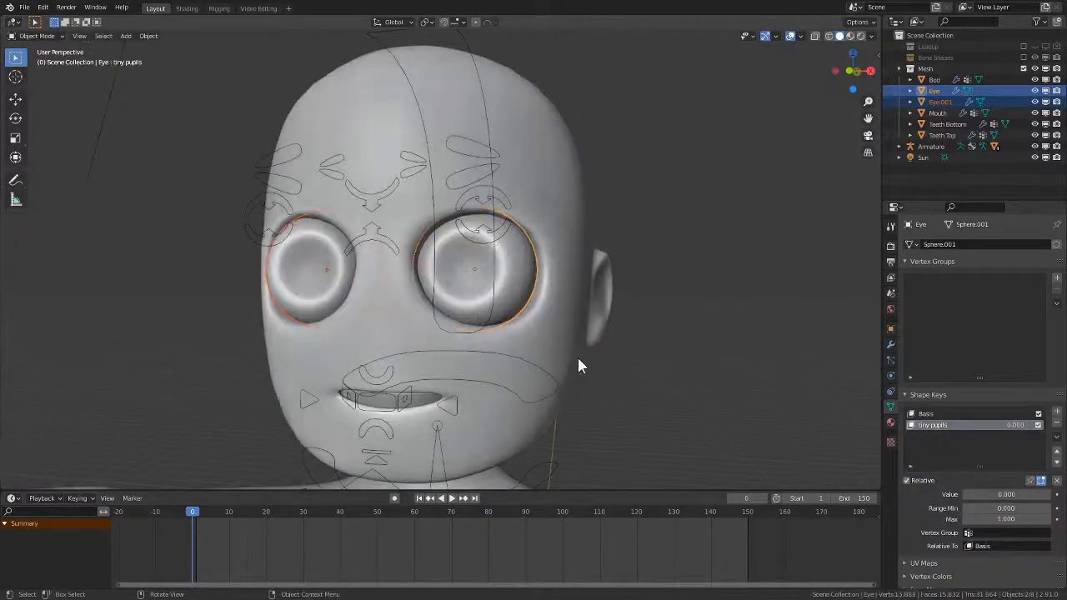
- In rendered shading, move both eyes about 0.079 m along the Y axis, deeper into the sockets
key("z")
left_click(591, 273)
middle_click_drag(595, 304, 491, 332)
scroll(572, 273, "down", 4)
scroll(487, 311, "up", 4)
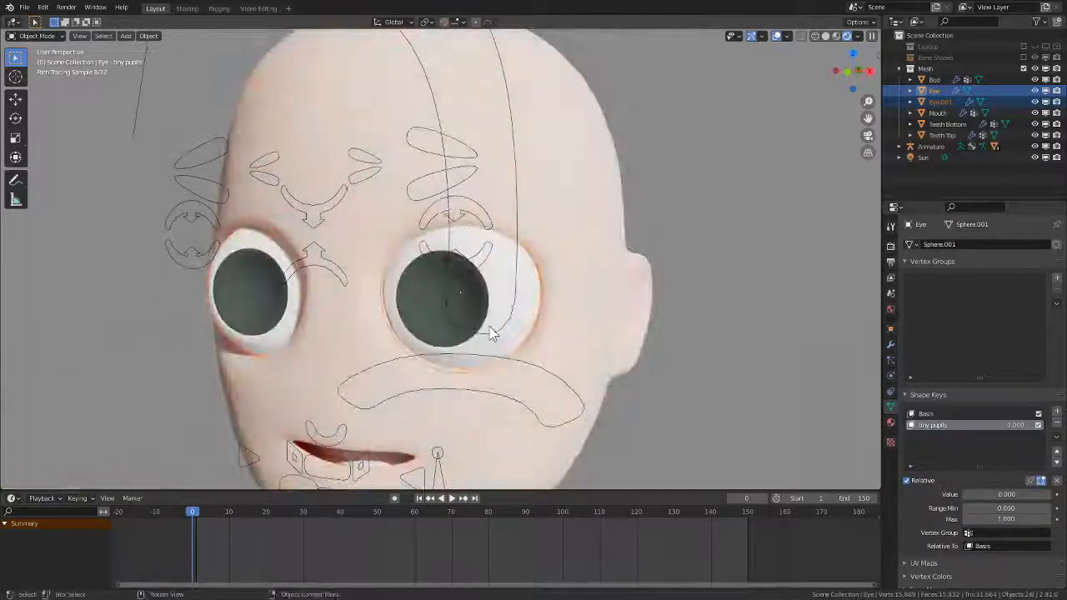
key("g")
key("y")
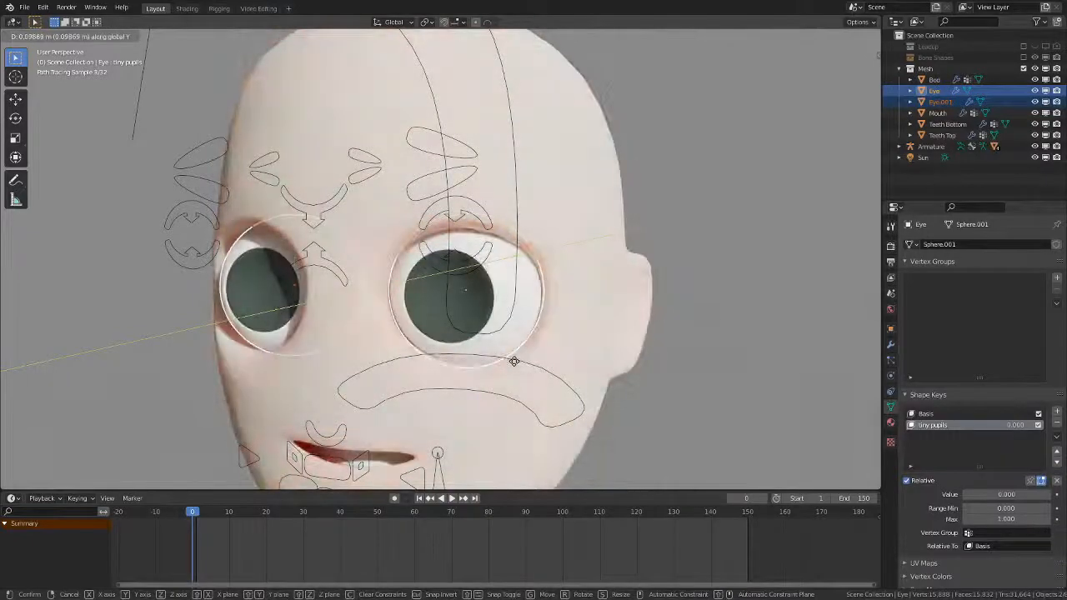
left_click(514, 369)
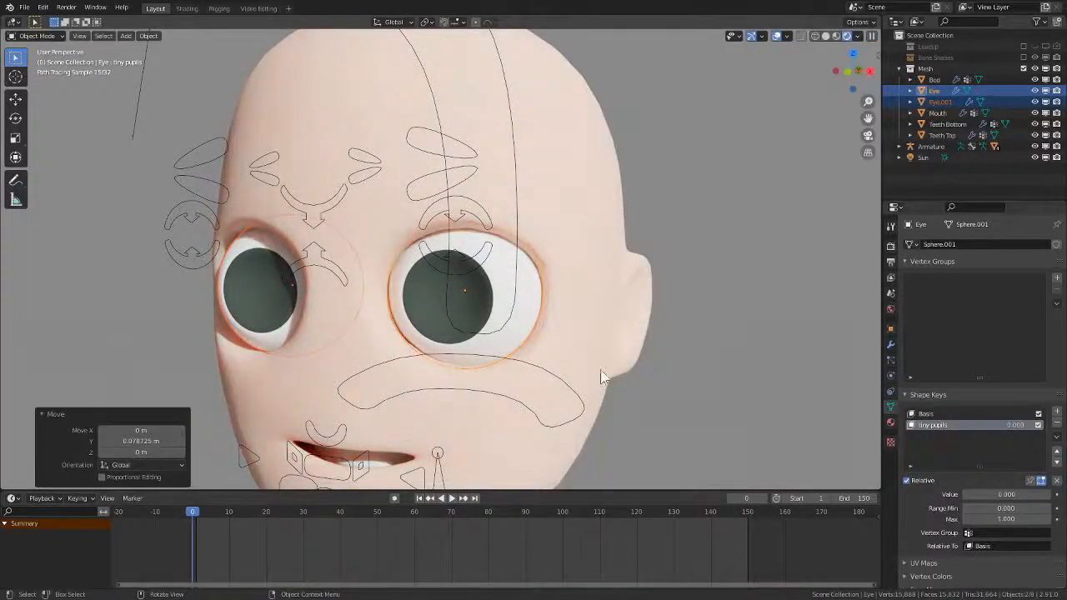
- Lower the range minimum and the value of the Eye's tiny pupils shape key to -0.25
left_click(999, 509)
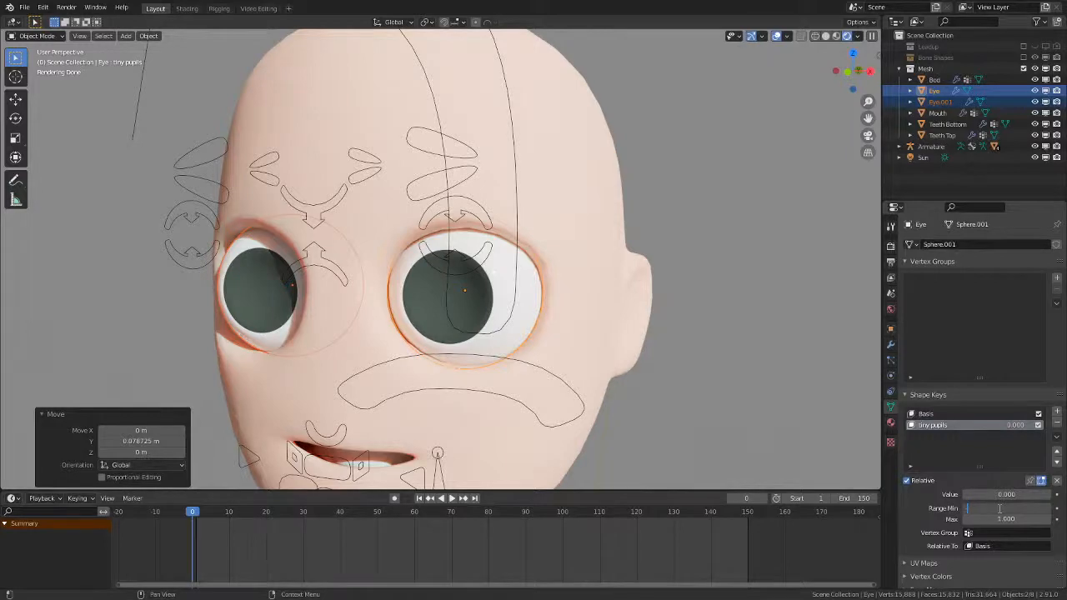
type("-0.1")
key("Return")
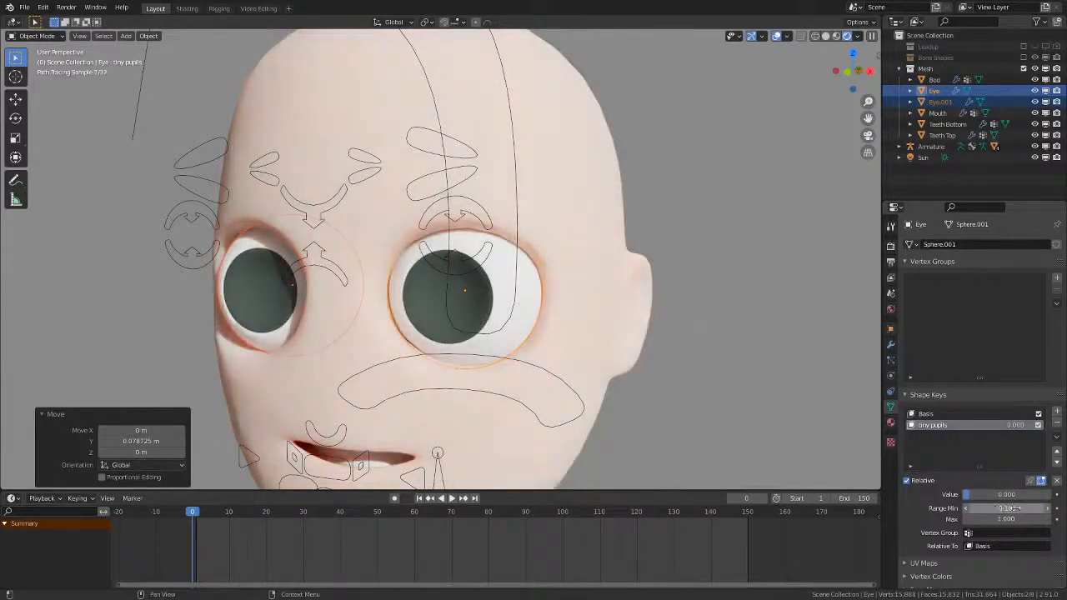
left_click_drag(999, 495, 982, 495)
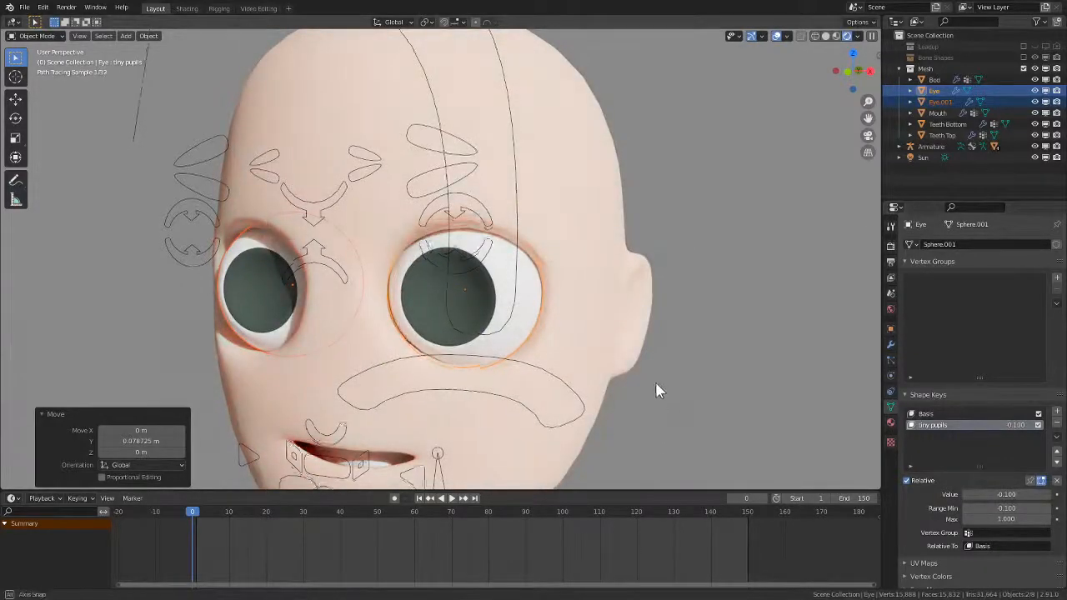
middle_click_drag(655, 385, 771, 437)
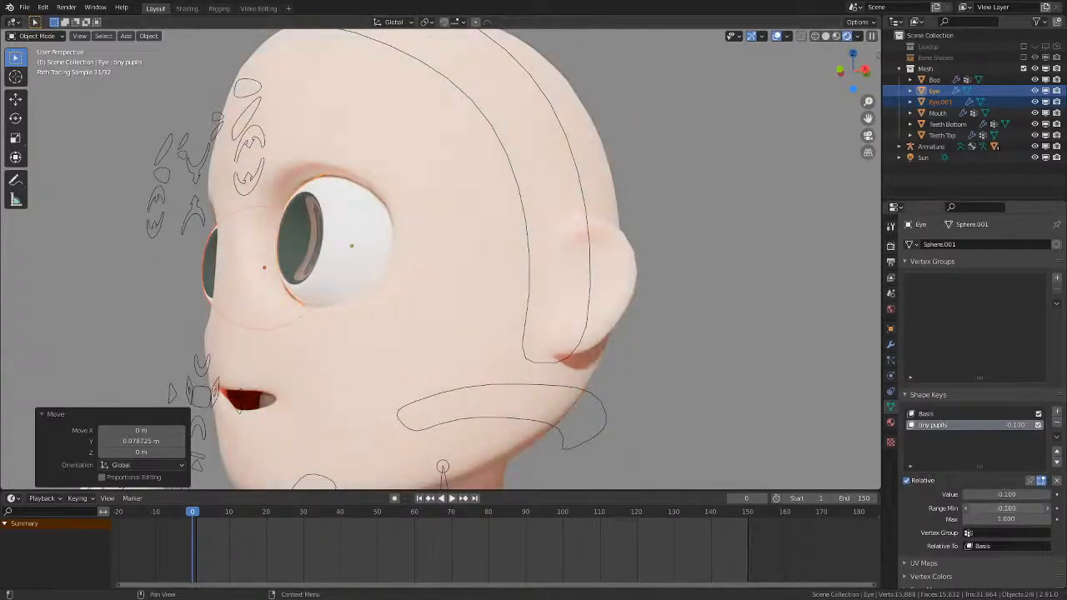
left_click(1017, 504)
type("-.25")
key("Return")
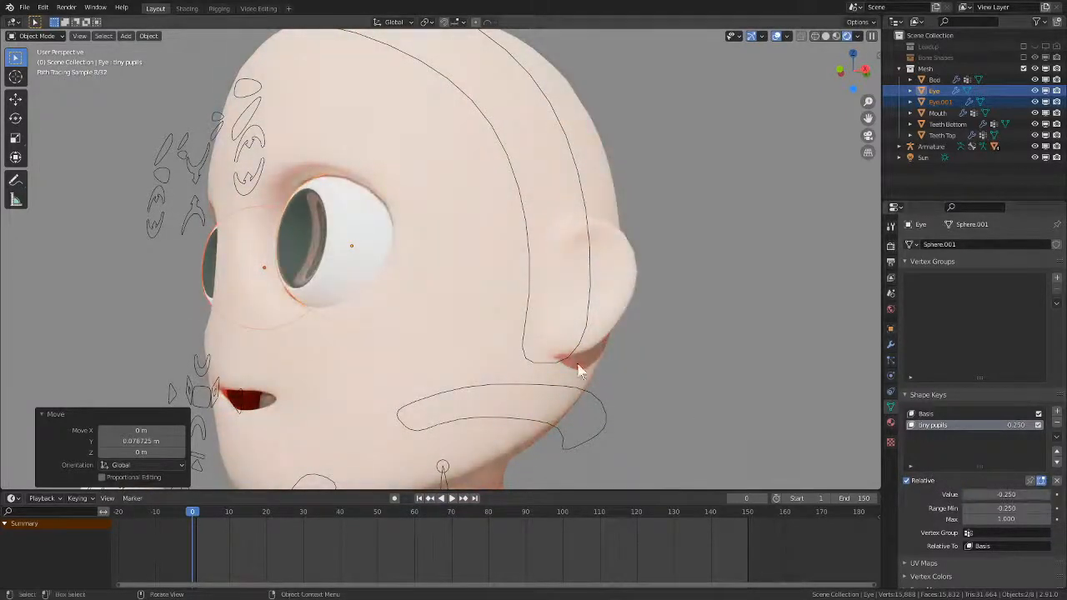
- Check the enlarged pupil in solid and rendered shading, and move both eyes about -0.014 m along the Y axis
key("z")
left_click(609, 333)
mouse_move(472, 280)
middle_mouse_down()
mouse_move(443, 281)
mouse_move(477, 299)
mouse_move(621, 313)
mouse_move(635, 354)
middle_mouse_up()
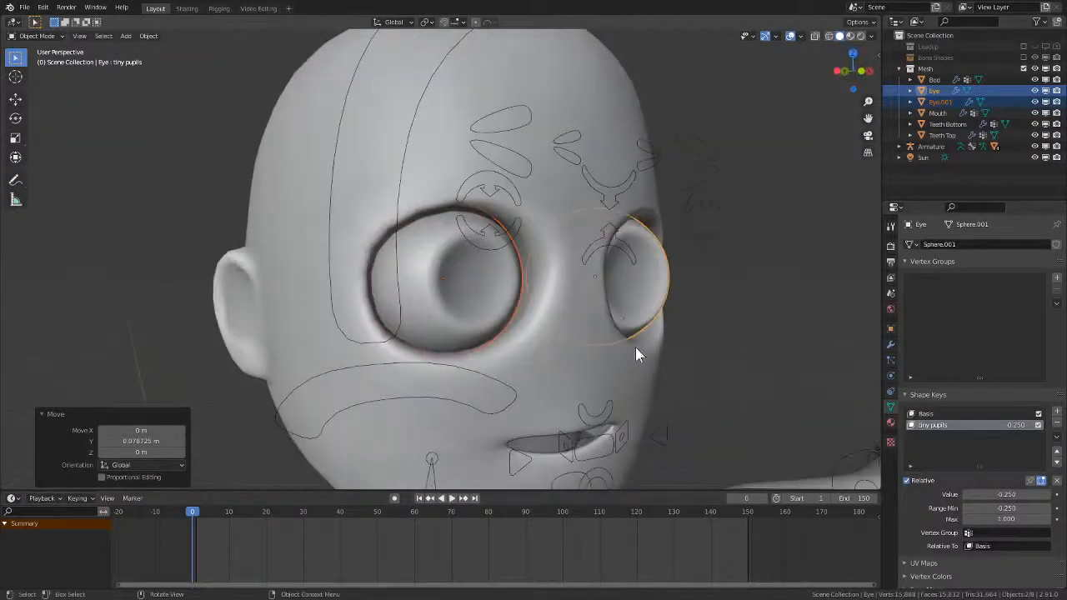
key("z")
left_click(746, 279)
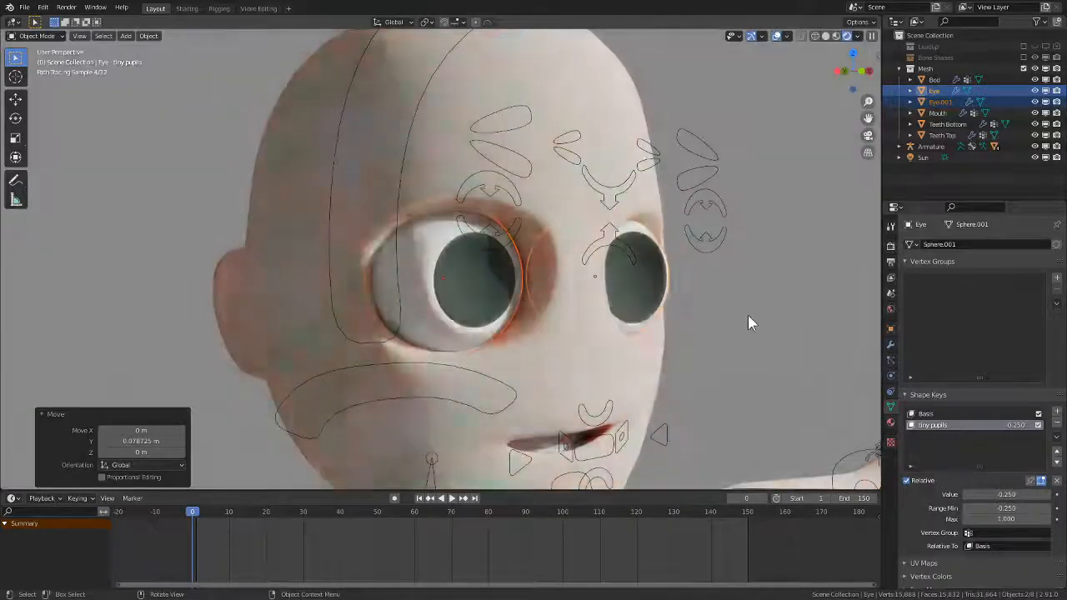
mouse_move(750, 348)
middle_mouse_down()
mouse_move(756, 338)
mouse_move(739, 342)
middle_mouse_up()
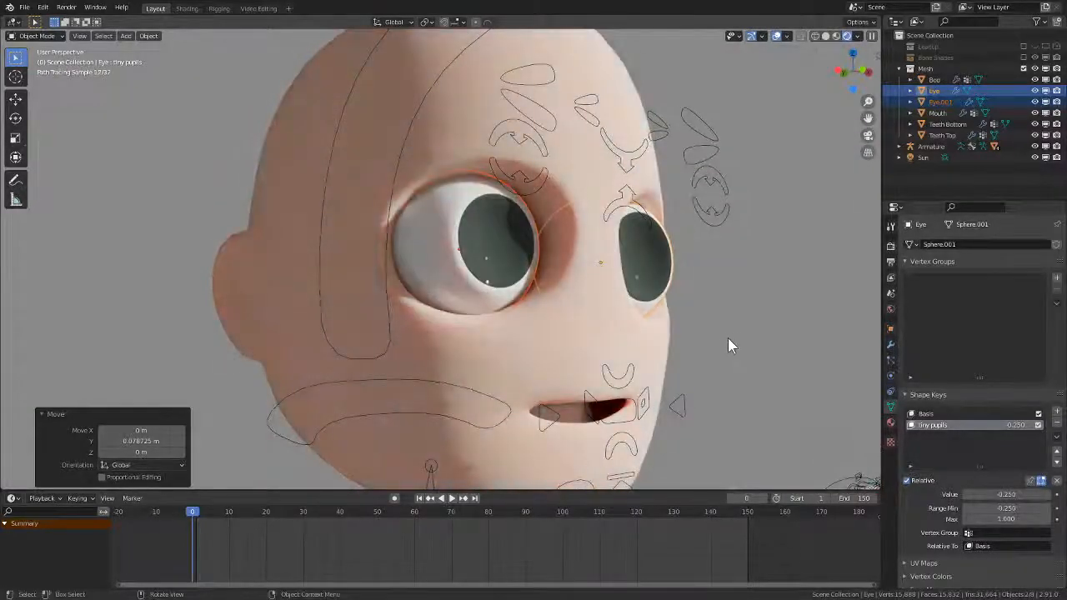
key("g")
key("y")
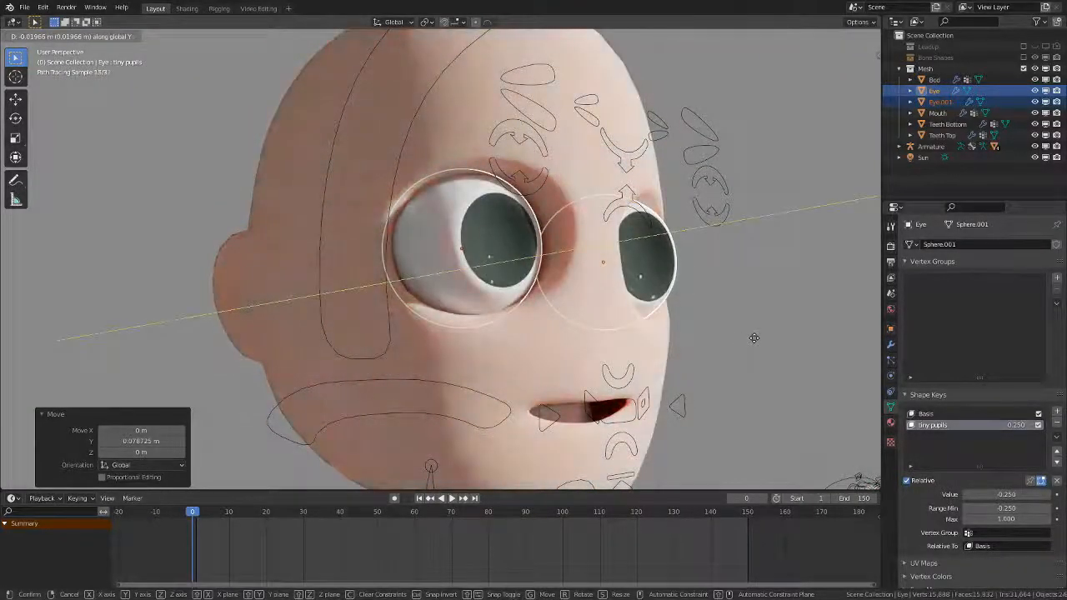
left_click(747, 337)
- Scale both eyes to 1.007 and move them about -0.004 m along the Z axis
key("s")
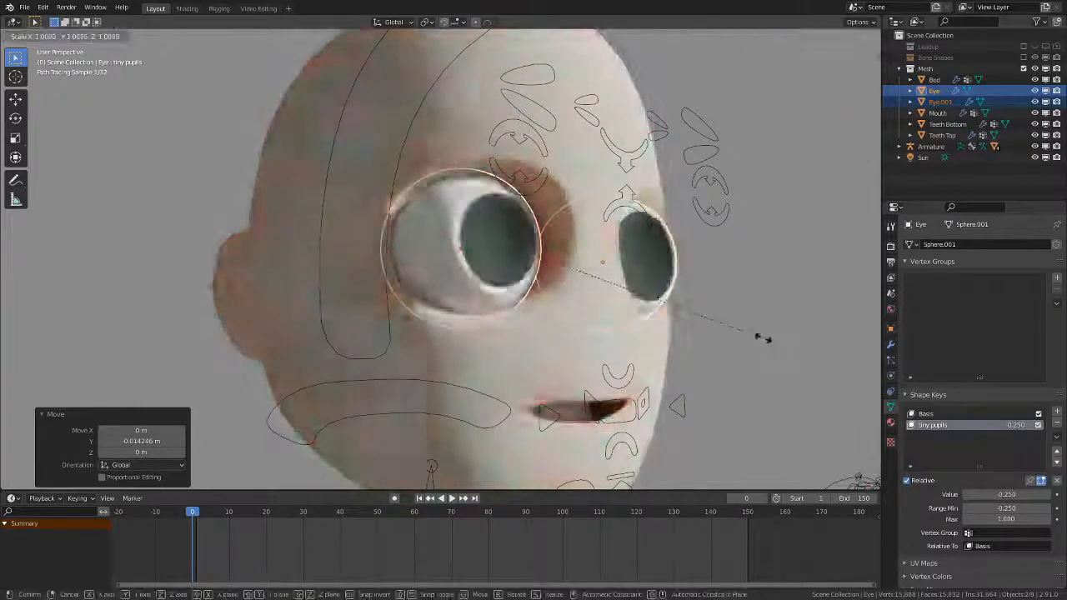
left_click(761, 340)
key("g")
key("z")
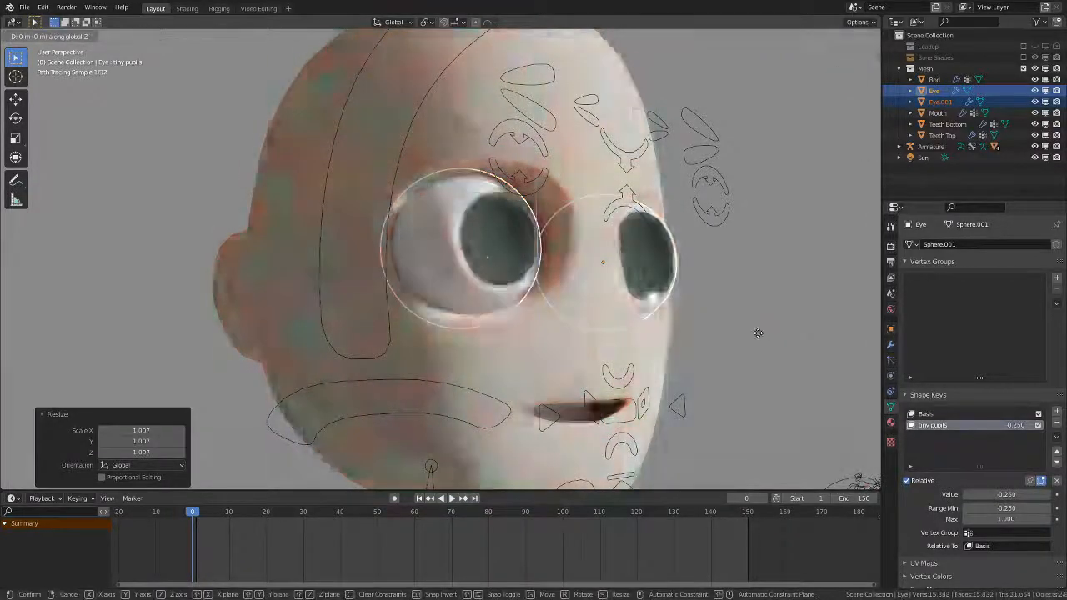
left_click(757, 340)
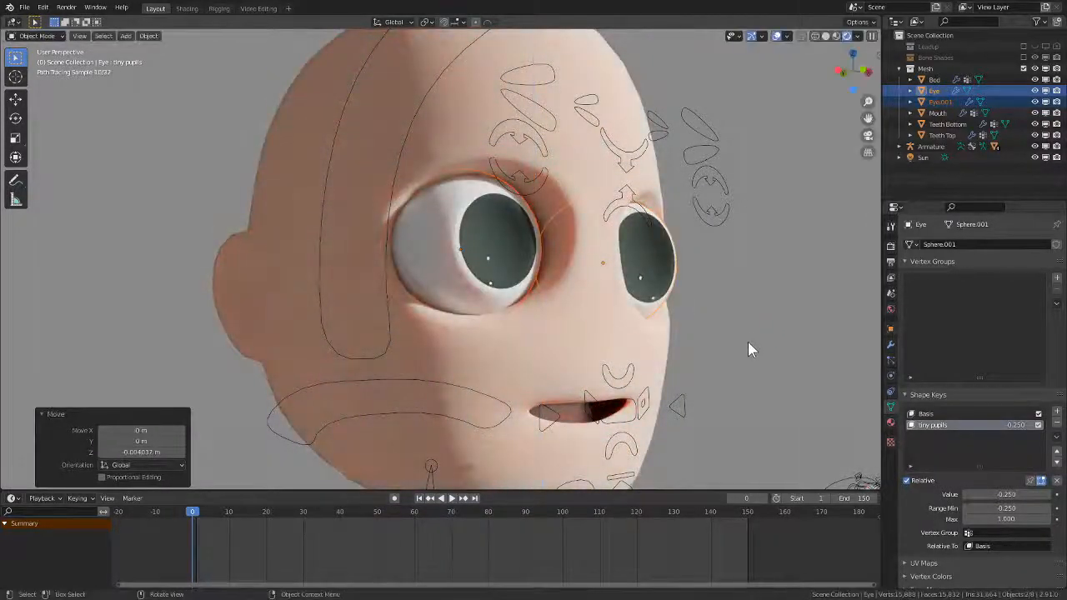
- Deselect the eyes and examine how they sit in the sockets from several angles and distances in rendered shading
middle_click_drag(748, 342, 581, 335)
scroll(634, 358, "down", 5)
scroll(655, 354, "up", 3)
scroll(651, 354, "up", 2)
scroll(580, 338, "up", 2)
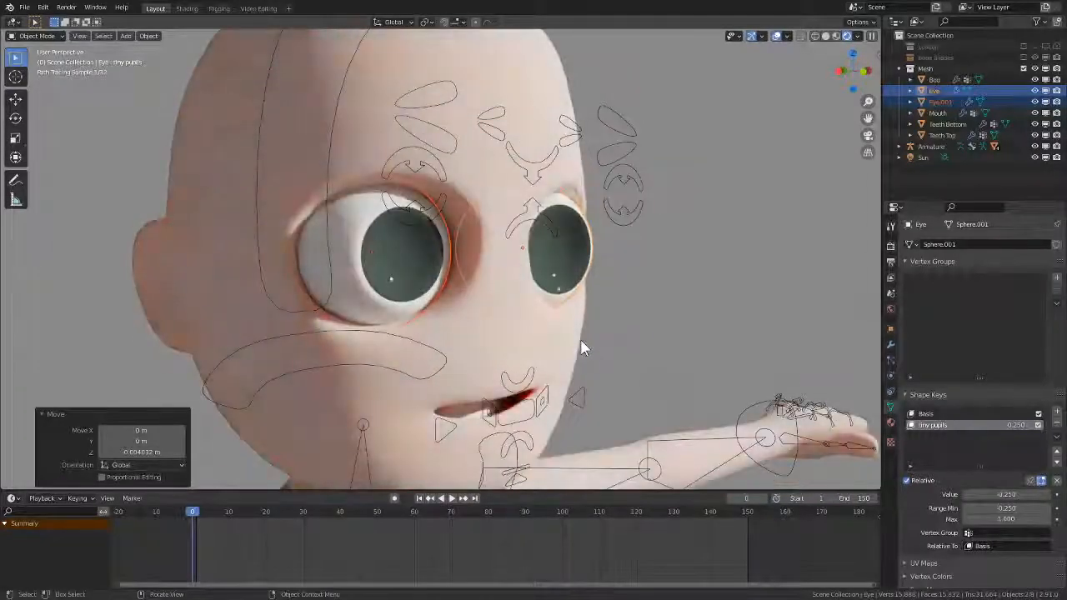
scroll(582, 343, "up", 2)
scroll(641, 332, "down", 7)
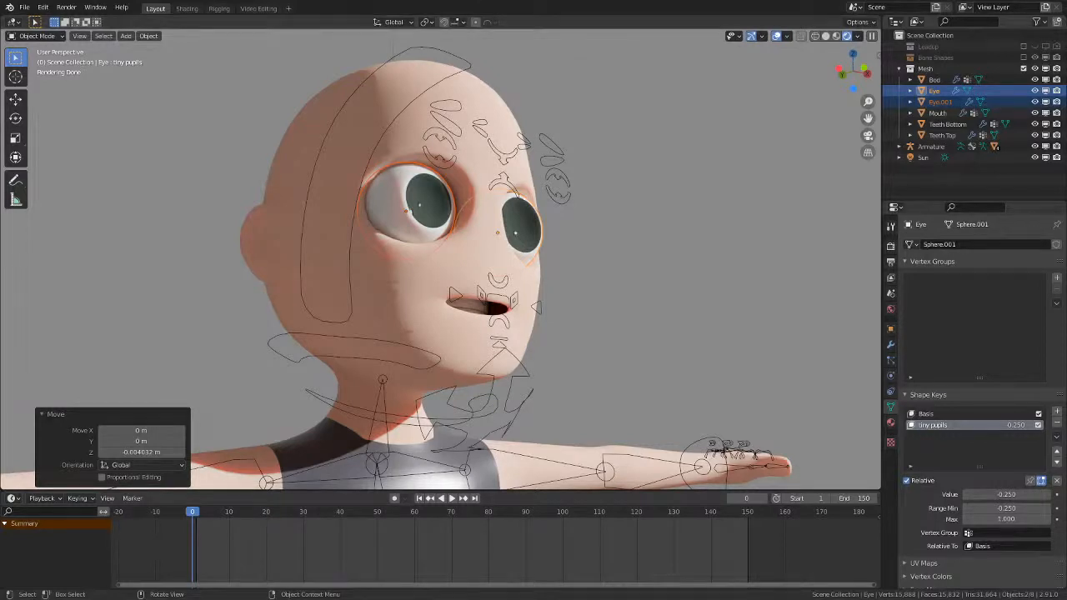
left_click(622, 193)
scroll(577, 203, "up", 2)
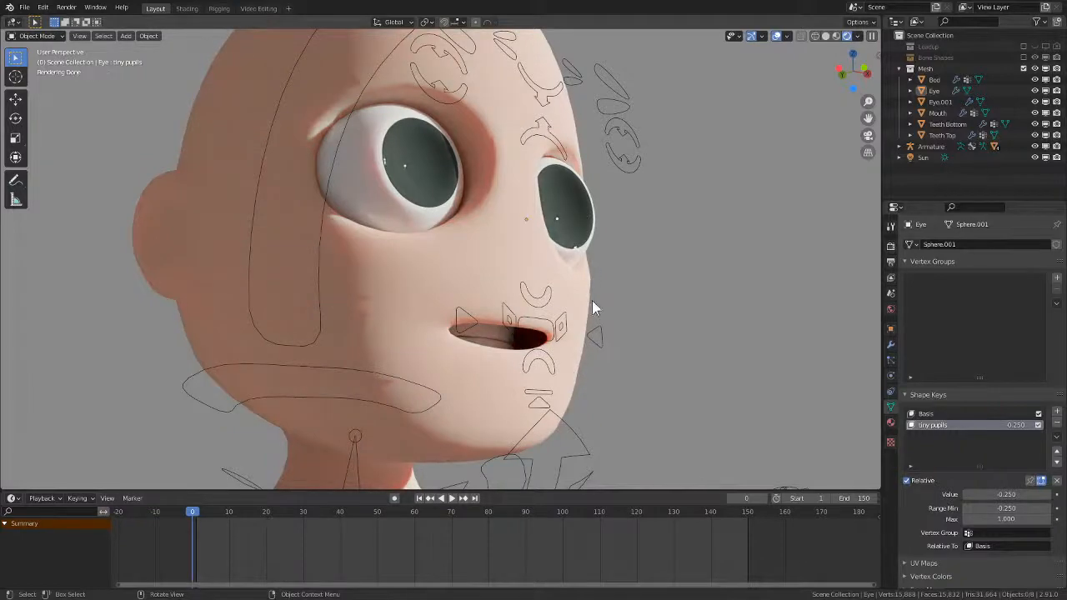
middle_click_drag(609, 338, 581, 373)
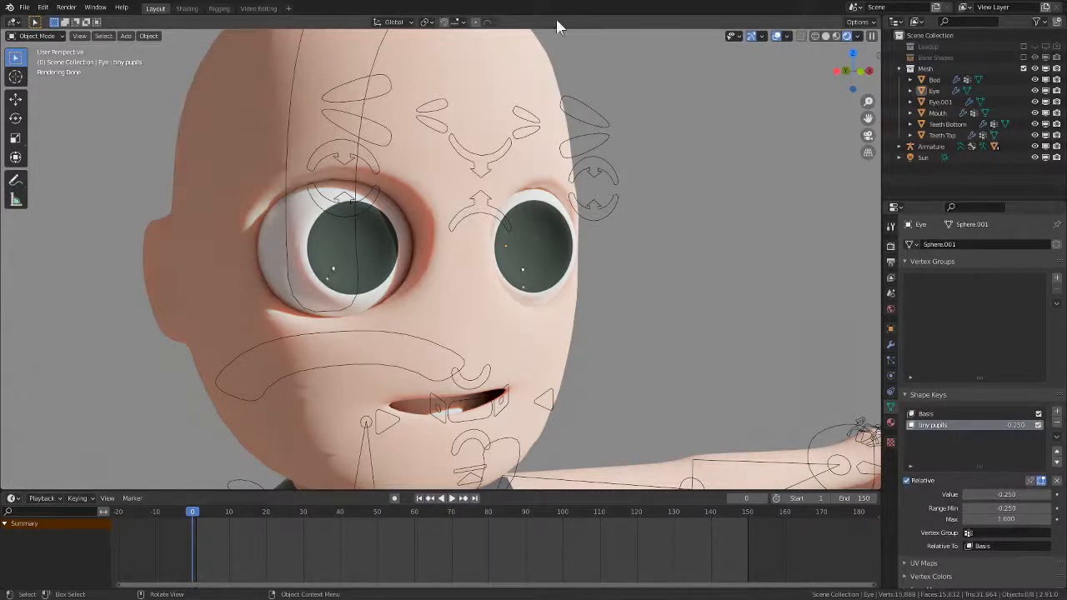
middle_click_drag(616, 335, 512, 357)
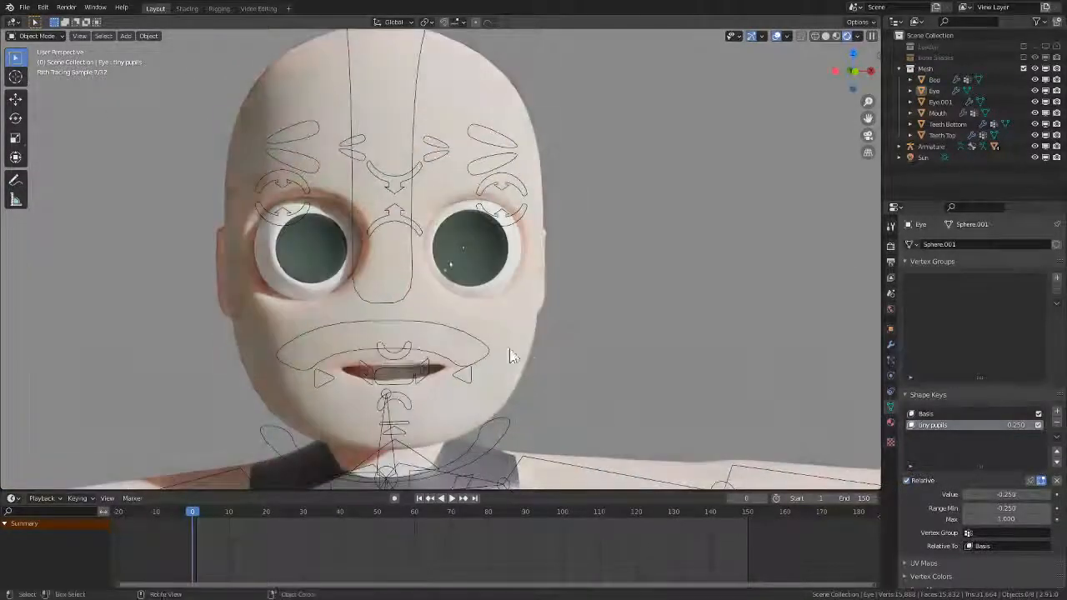
- Rename the Eye object "Eye.L"
left_click(479, 267)
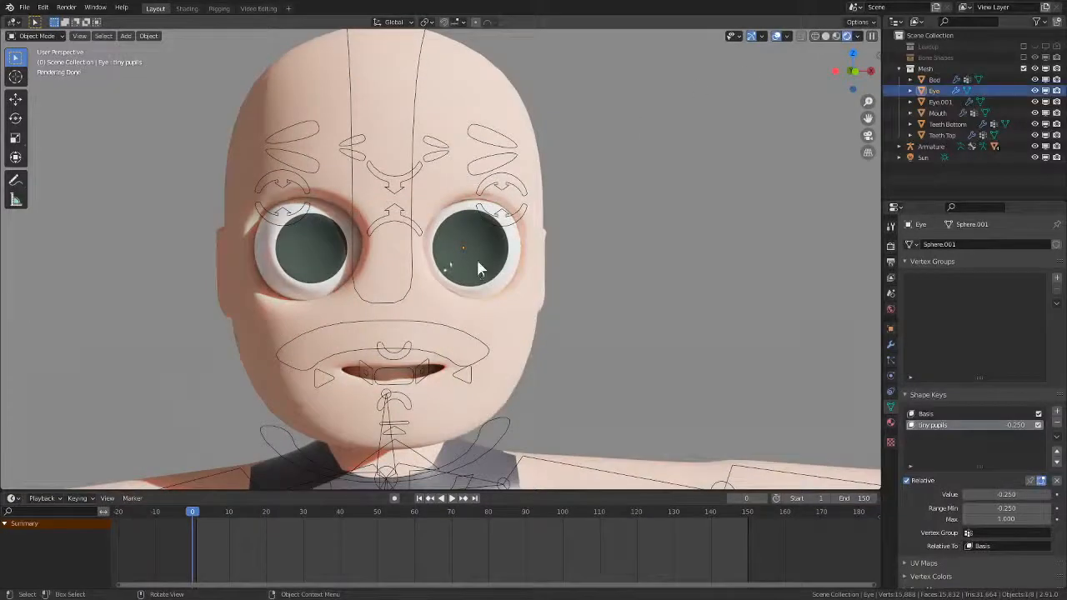
left_click(309, 274, "shift")
left_click(351, 275)
left_click(944, 90)
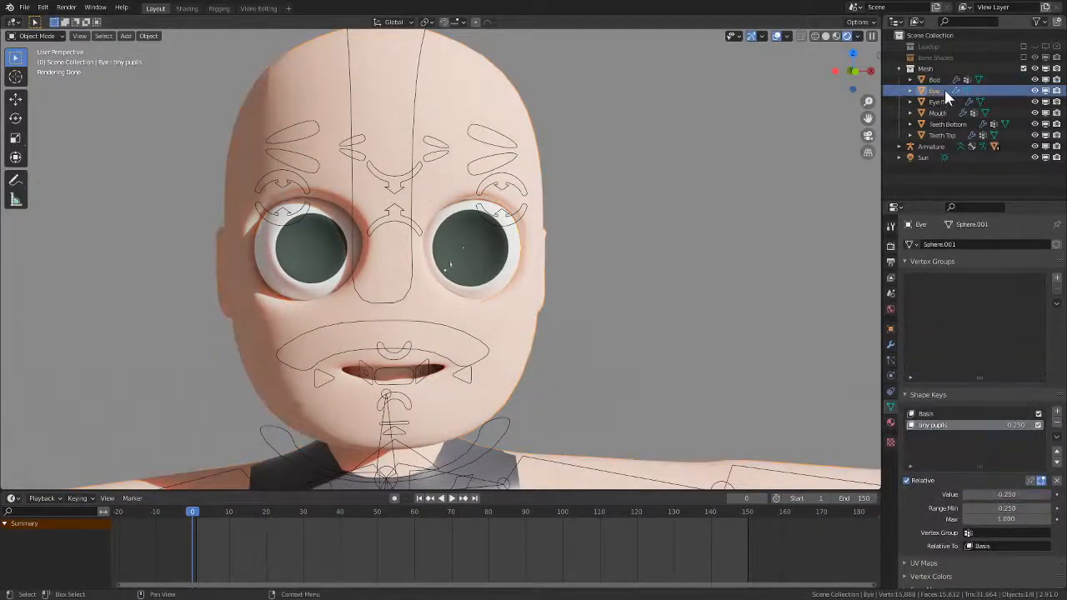
double_click(939, 89)
left_click(945, 91)
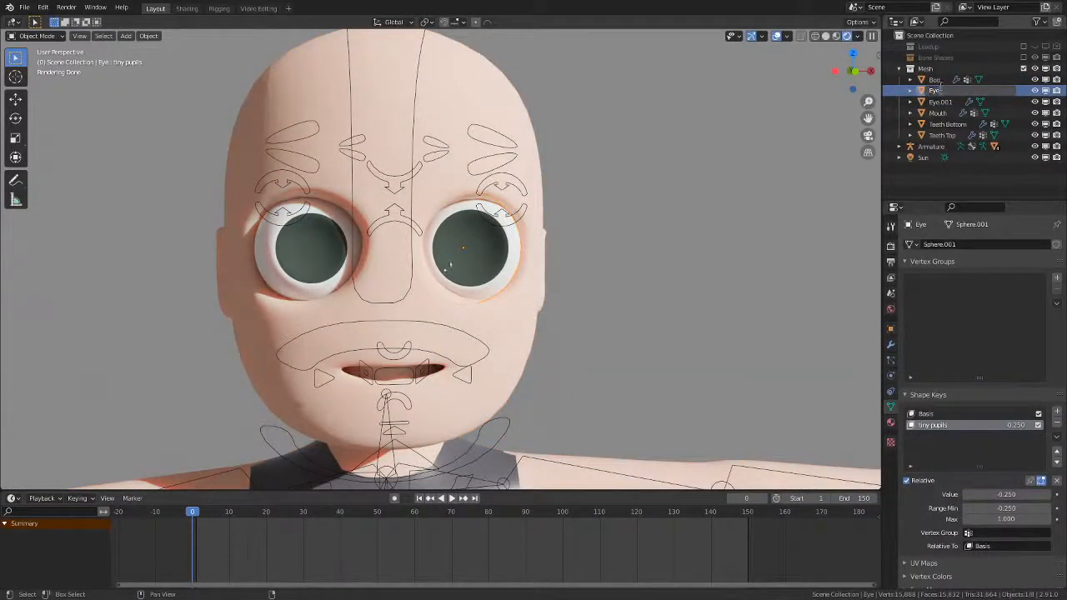
type(".L")
key("Return")
- Rename the Eye.001 object "Eye.R"
left_click(940, 90)
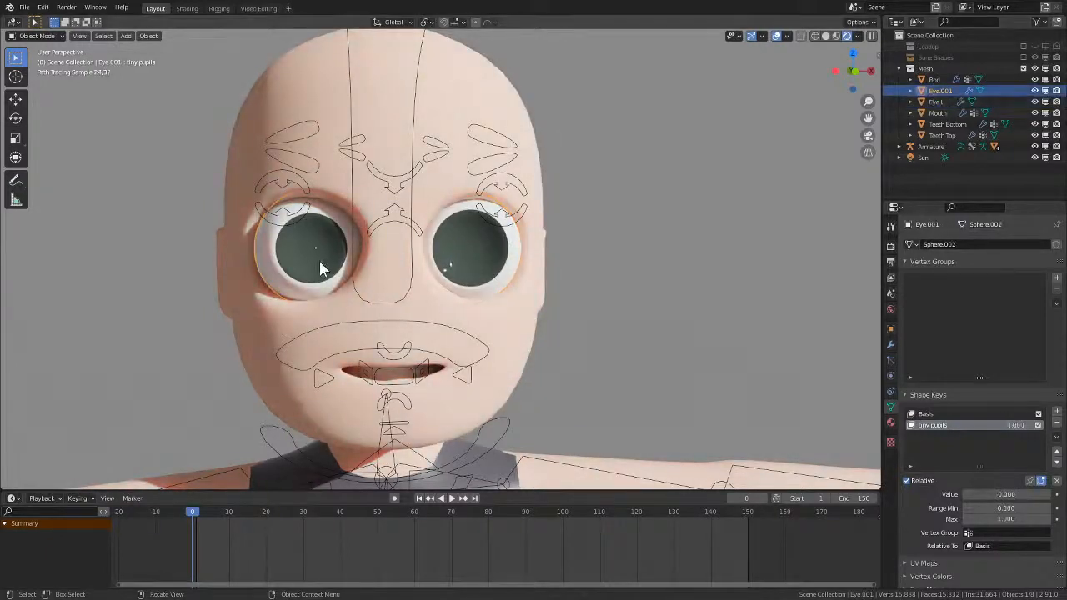
double_click(949, 90)
left_click(942, 94)
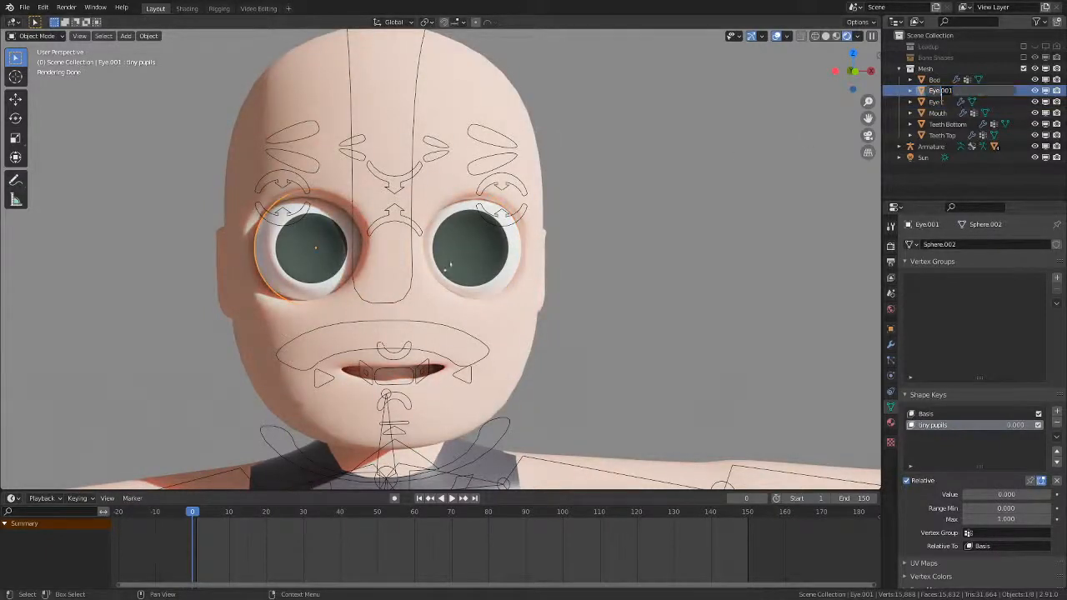
key("Delete")
key("Delete")
key("Delete")
key("Delete")
type(".R")
key("Return")
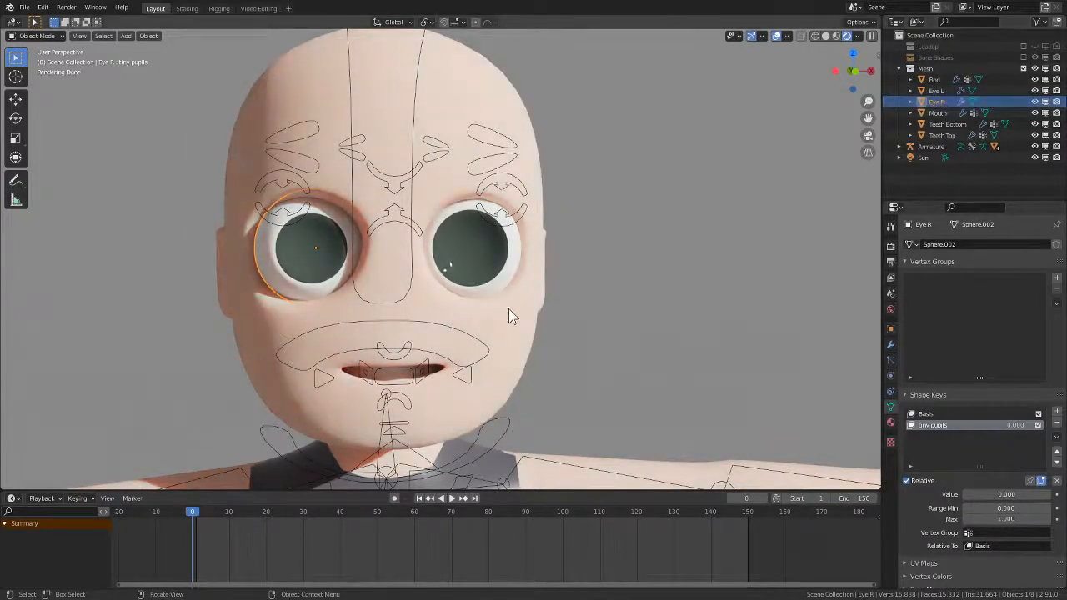
- Apply all transforms to the right eye and to the left eye
key("ctrl+a")
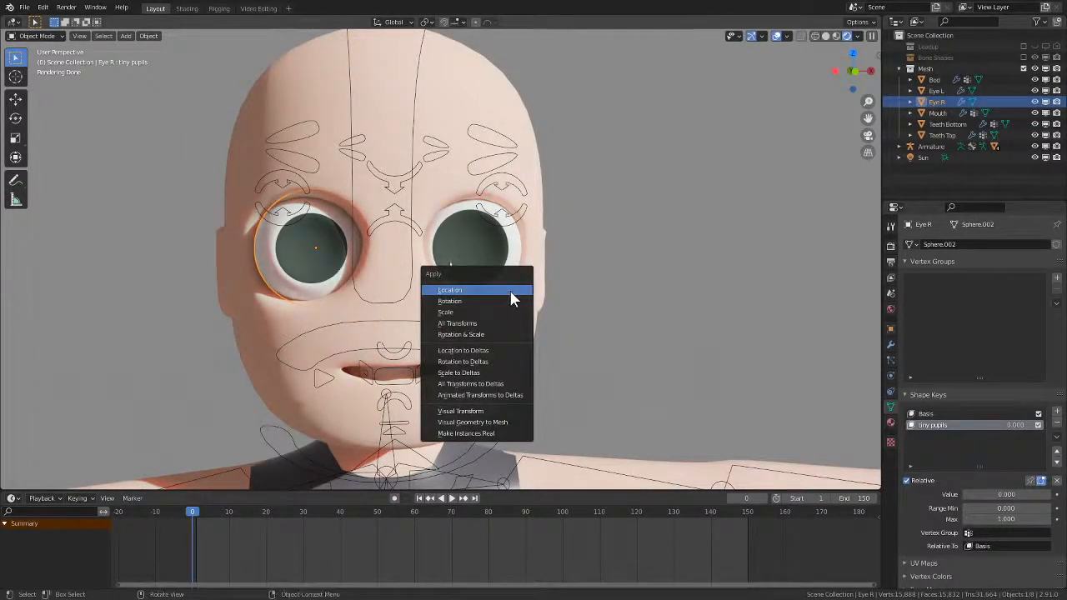
left_click(505, 323)
left_click(487, 275)
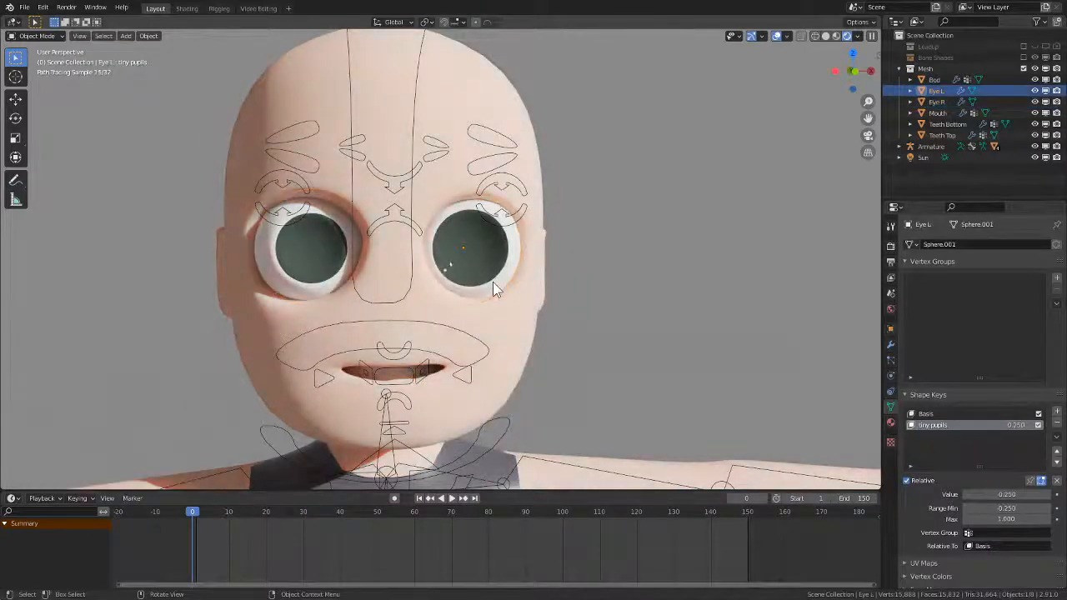
key("ctrl+a")
left_click(493, 284)
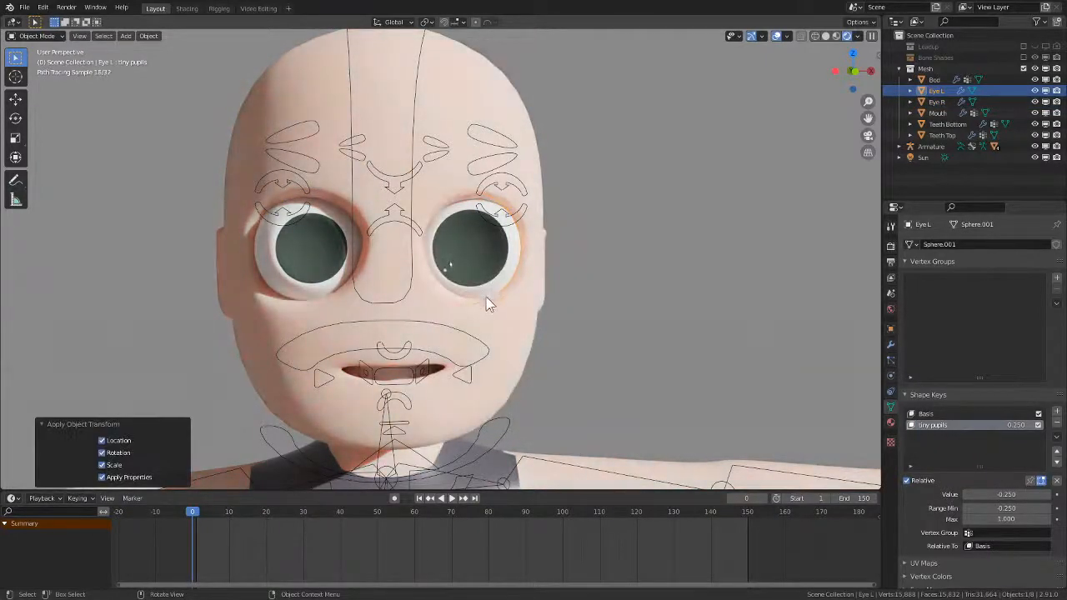
- Select all objects in the scene with the armature as the active object
mouse_move(545, 313)
middle_mouse_down()
mouse_move(577, 337)
mouse_move(524, 337)
middle_mouse_up()
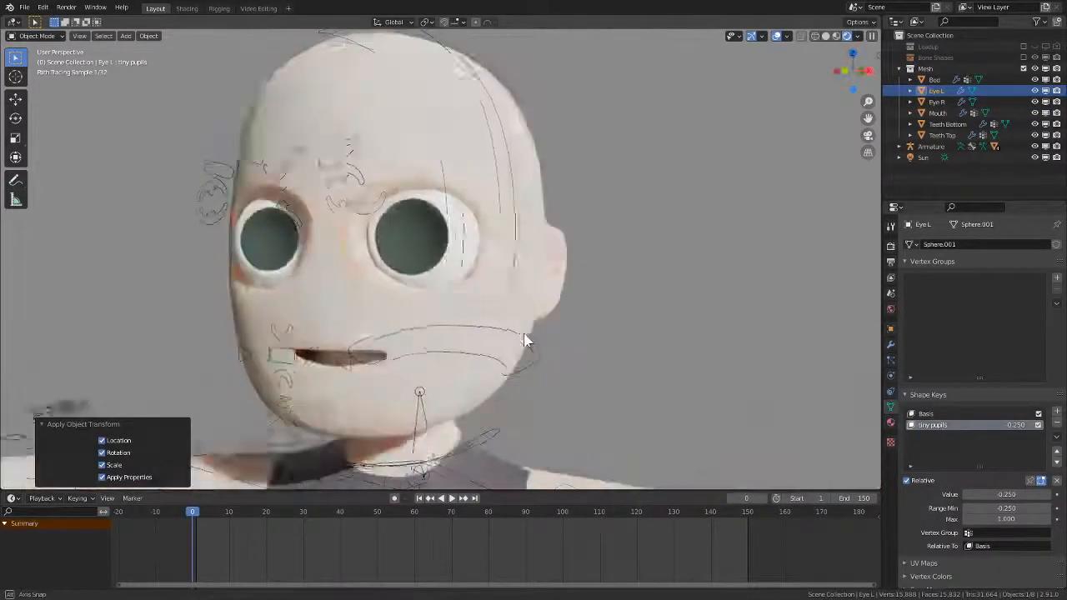
scroll(511, 424, "down", 6)
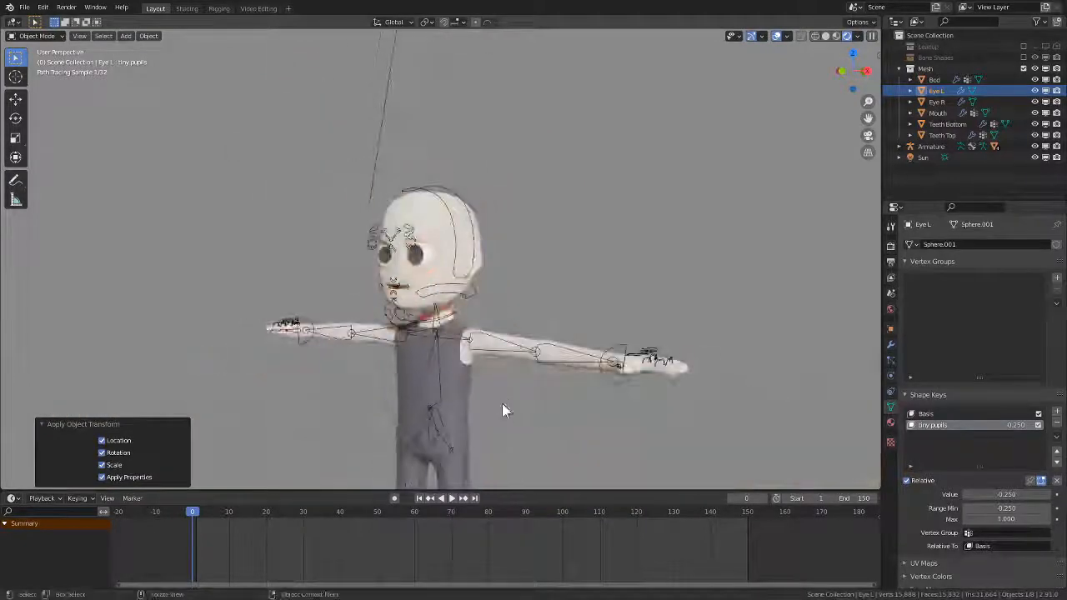
middle_click_drag(501, 402, 534, 452, "shift")
left_click(500, 375)
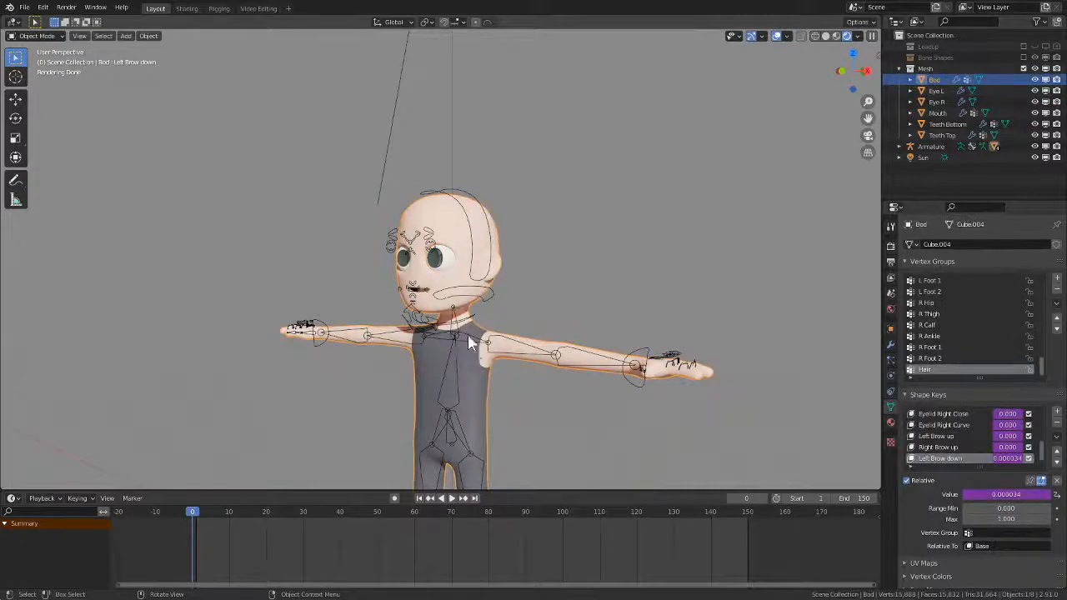
mouse_move(534, 392)
middle_mouse_down()
mouse_move(519, 136)
mouse_move(509, 328)
mouse_move(460, 273)
mouse_move(495, 158)
mouse_move(466, 217)
mouse_move(501, 232)
mouse_move(521, 400)
mouse_move(501, 376)
middle_mouse_up()
left_click(460, 273)
key("a")
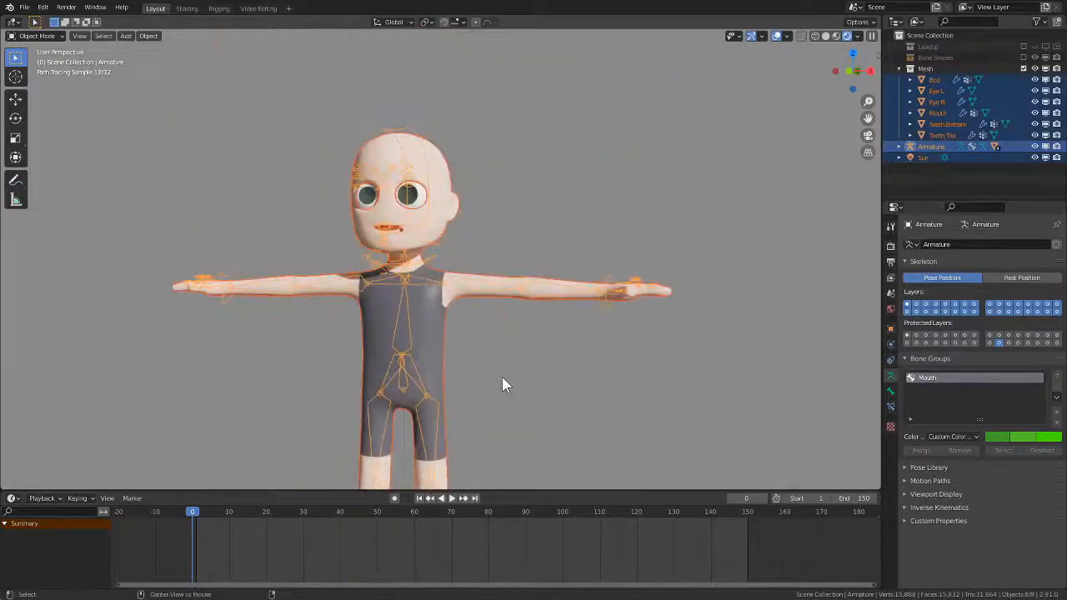
- Clear the location of all selected objects and raise the Sun light about 16.6 m along Z
key("alt+g")
scroll(508, 375, "down", 4)
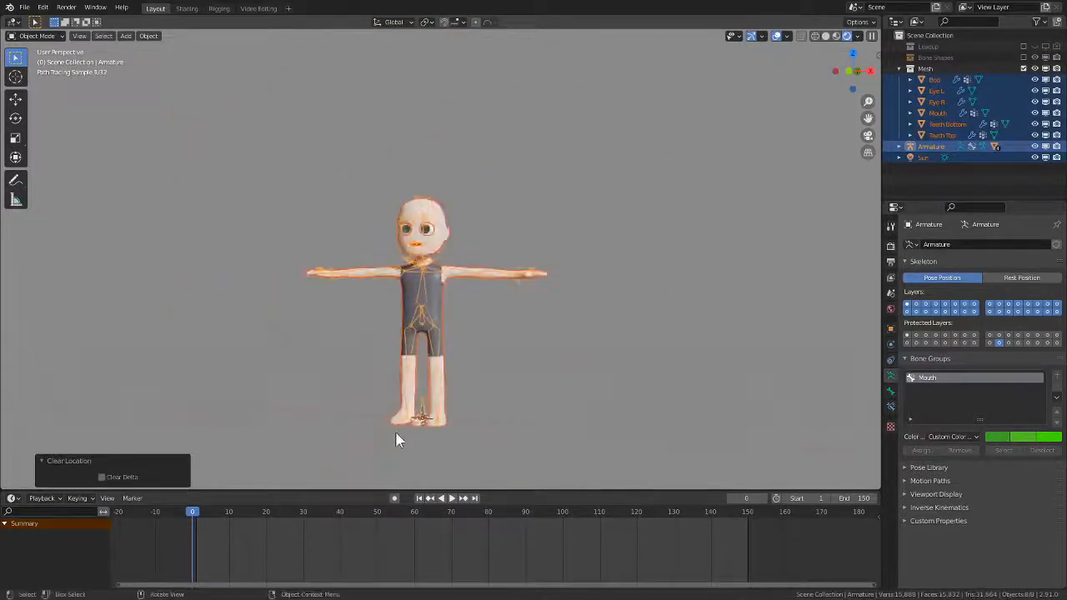
left_click(395, 430)
key("g")
key("z")
left_click(486, 139)
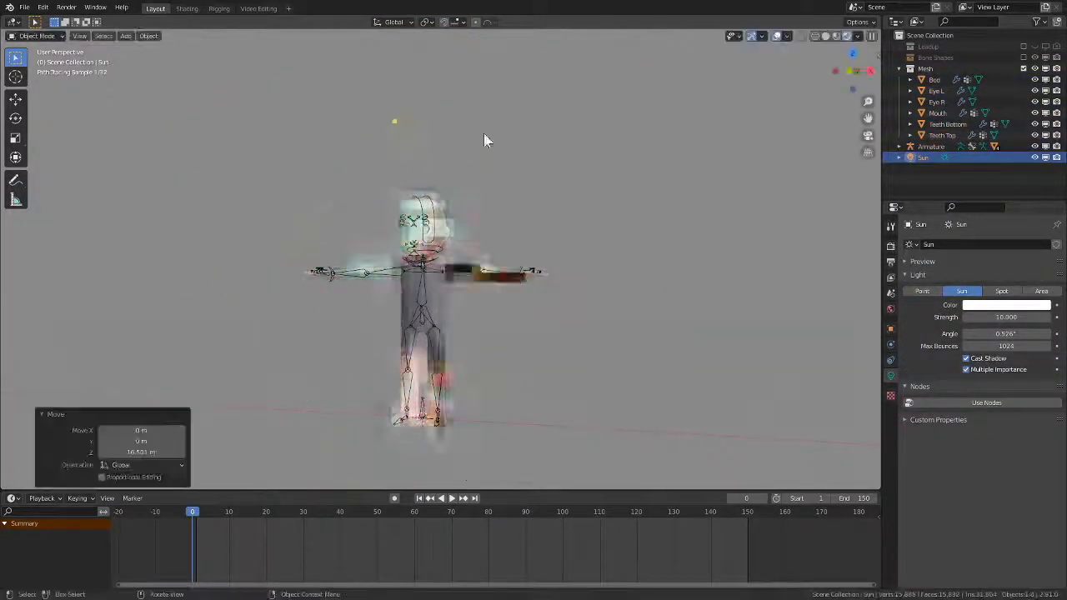
- Switch the viewport to solid shading
scroll(478, 267, "up", 5)
key("z")
left_click(591, 241)
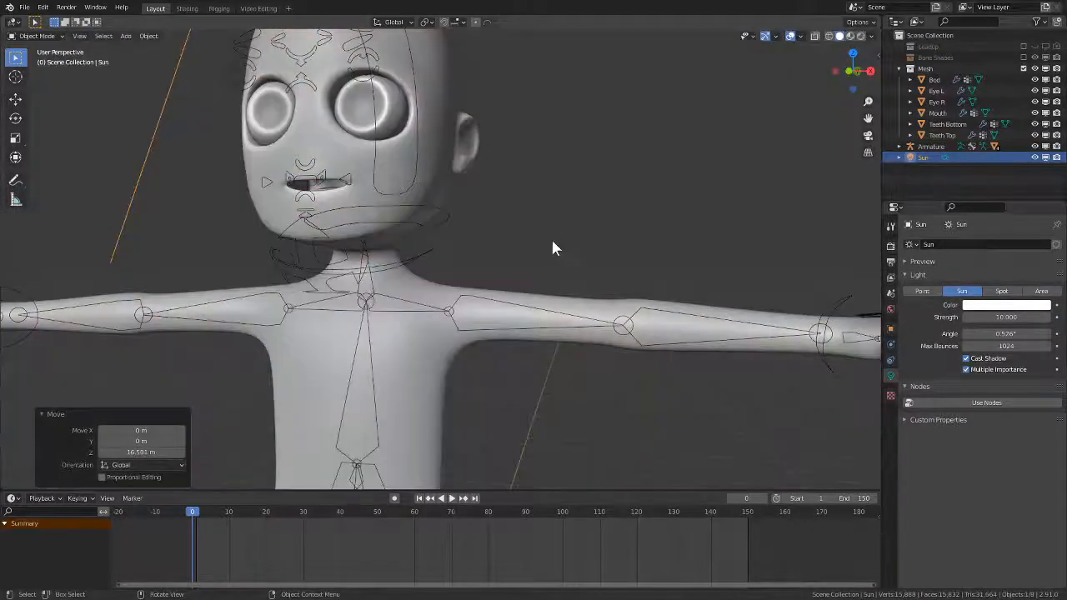
- Raise the Sun light another 3.34 m or so along Z
scroll(533, 300, "down", 2)
middle_click_drag(511, 371, 541, 292)
key("g")
key("z")
left_click(540, 232)
- Examine the armature's bones around the head in Pose Mode and Edit Mode, ending in Object Mode
scroll(541, 292, "up", 5)
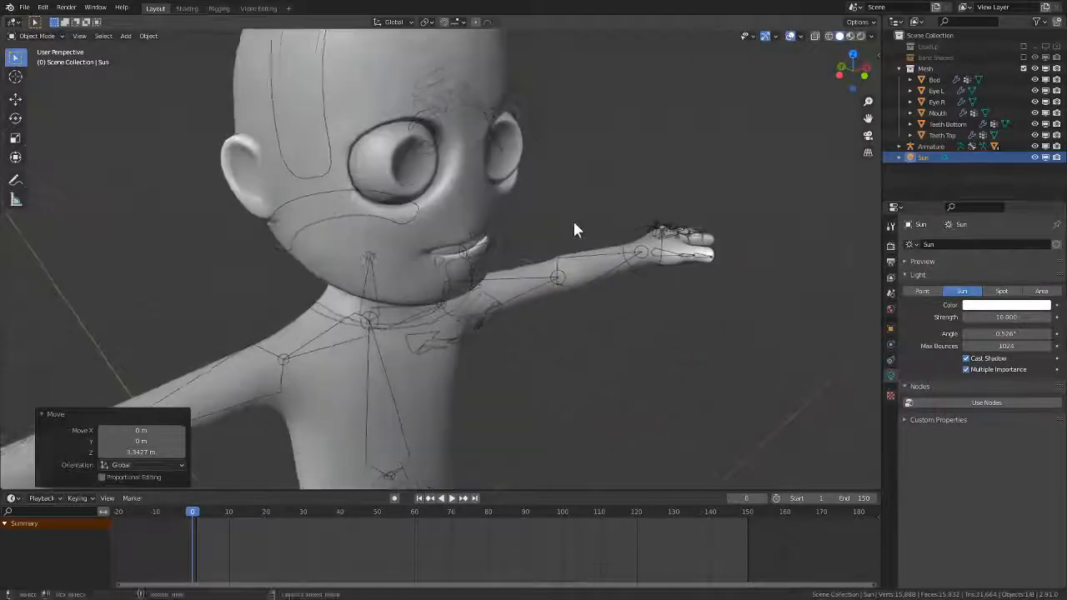
middle_click_drag(574, 229, 526, 294)
left_click(464, 300)
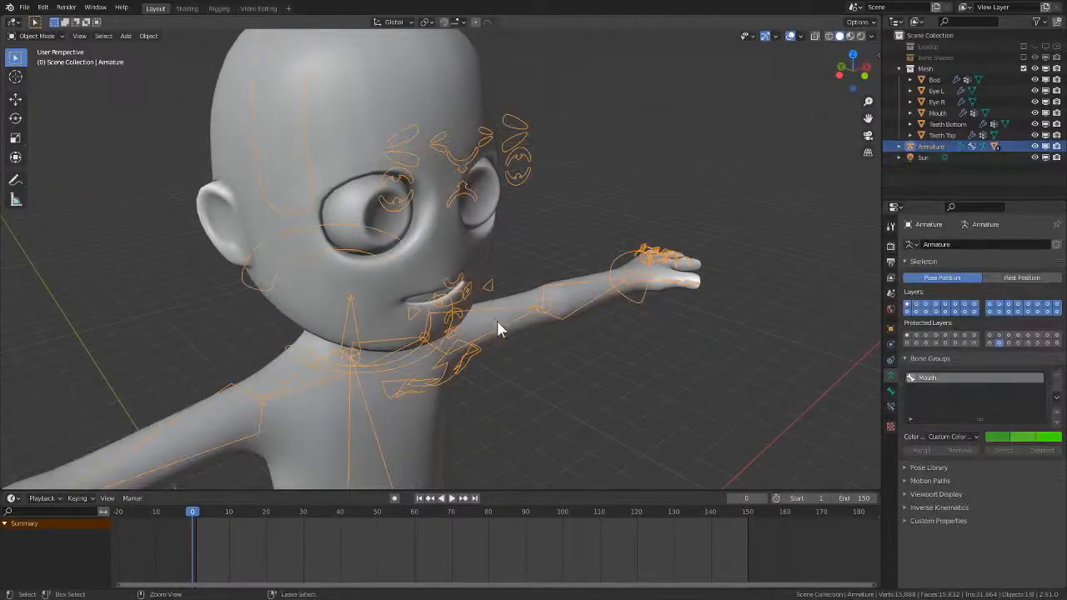
key("ctrl+Tab")
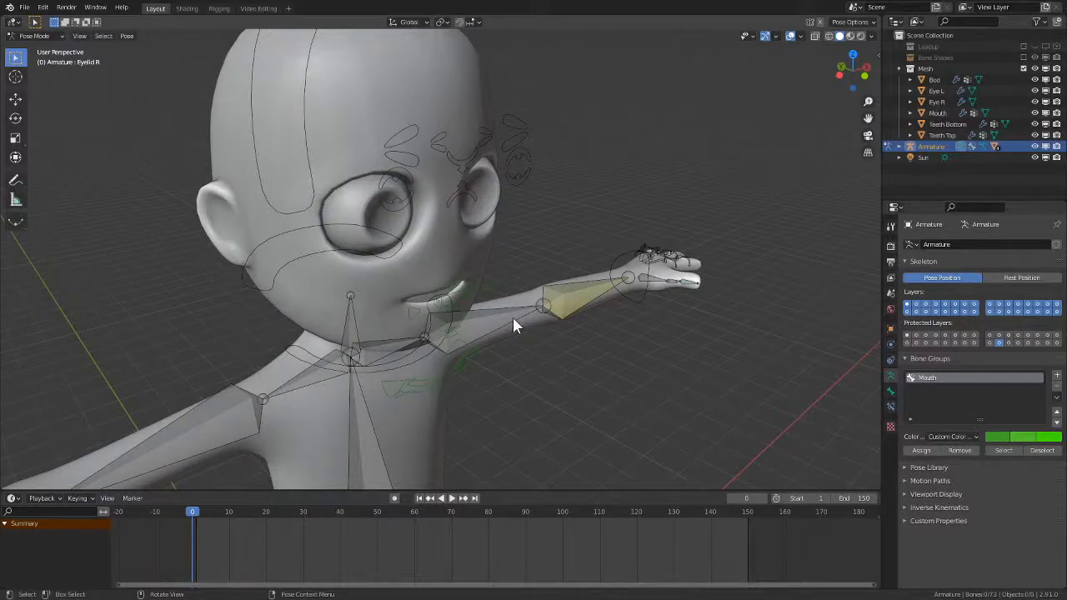
key("Tab")
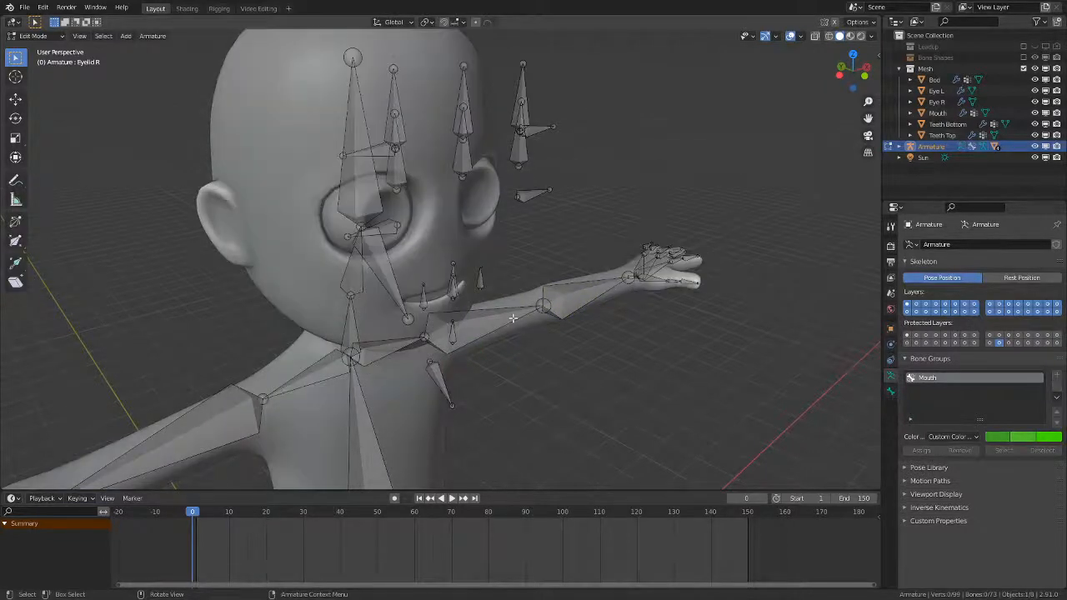
key("Tab")
key("ctrl+Tab")
- Select the right eye and try to snap the 3D cursor to it
left_click(375, 212)
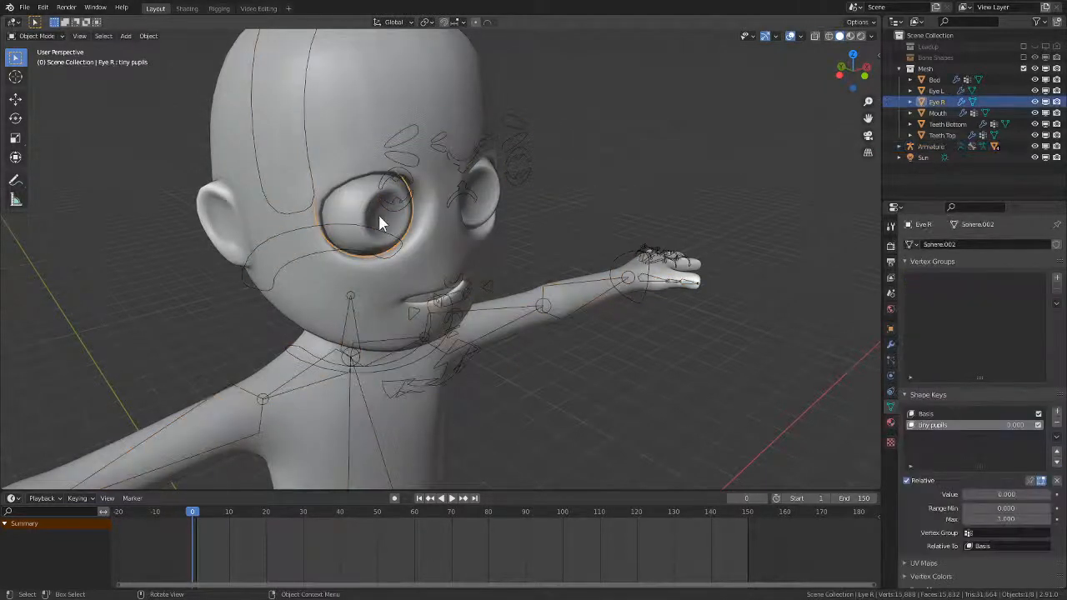
key("Tab")
key("Tab")
key("shift+s")
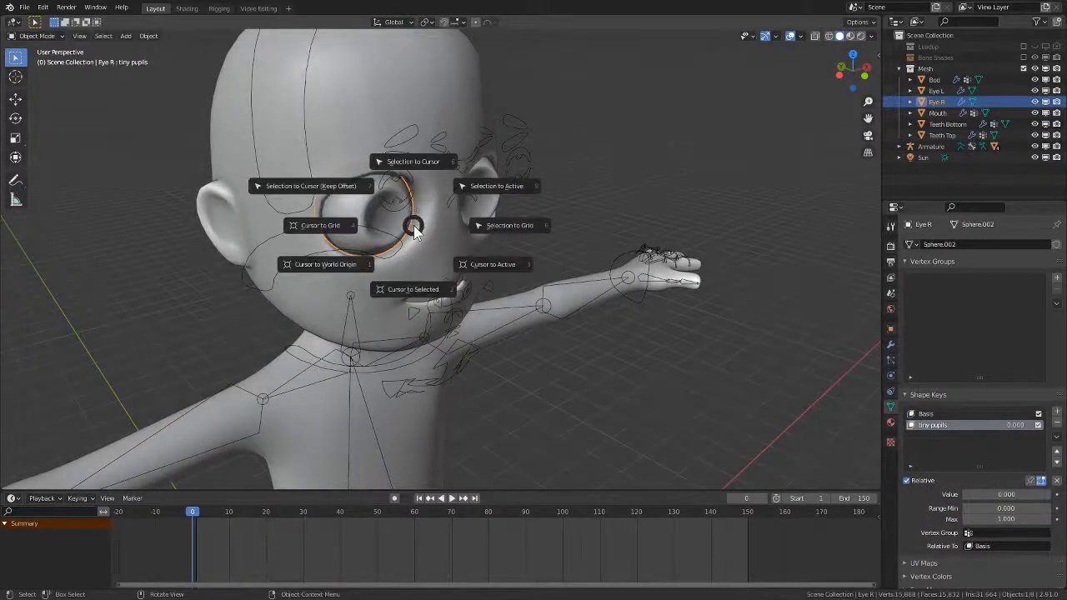
left_click(433, 244)
- Undo the recent edits back past the cleared locations and the transforms applied to the eyes
key("ctrl+z")
key("ctrl+z")
key("ctrl+z")
key("ctrl+z")
key("ctrl+z")
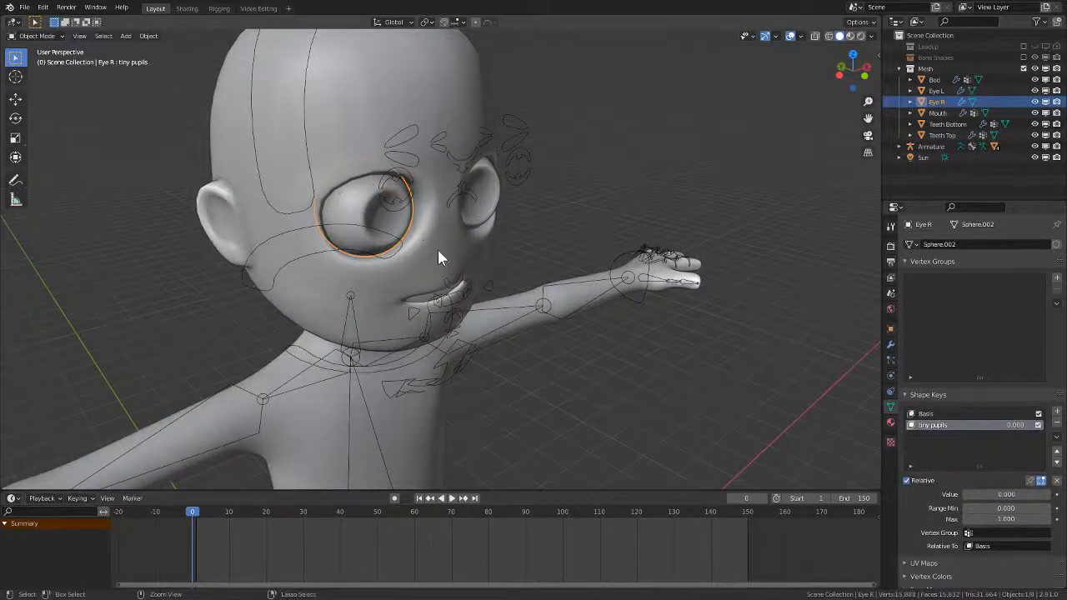
key("ctrl+z")
key("ctrl+z")
key("ctrl+z")
key("ctrl+z")
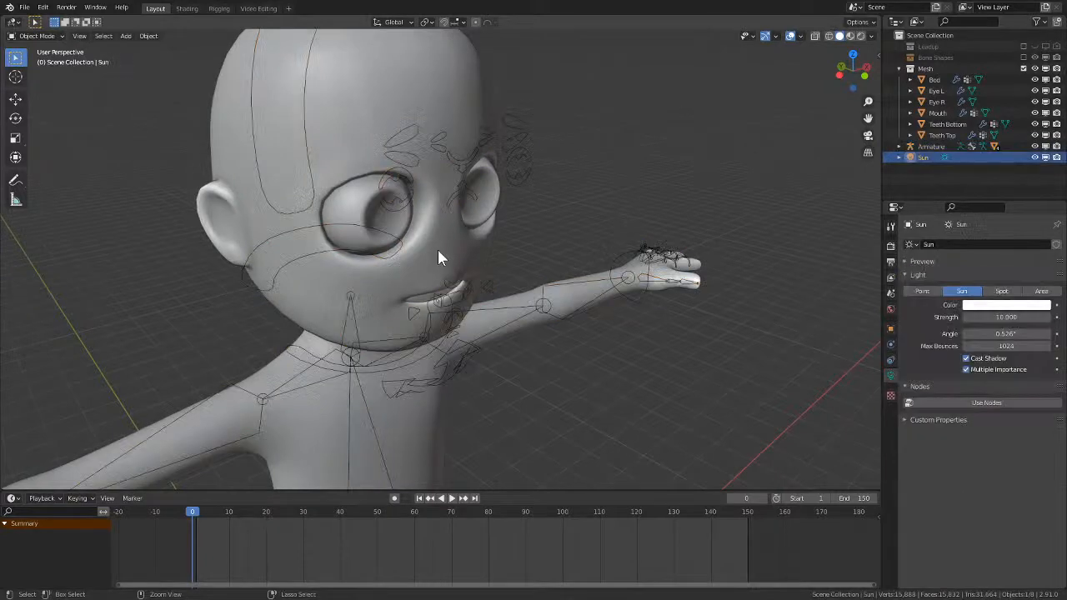
key("ctrl+z")
key("ctrl+z")
key("ctrl+z")
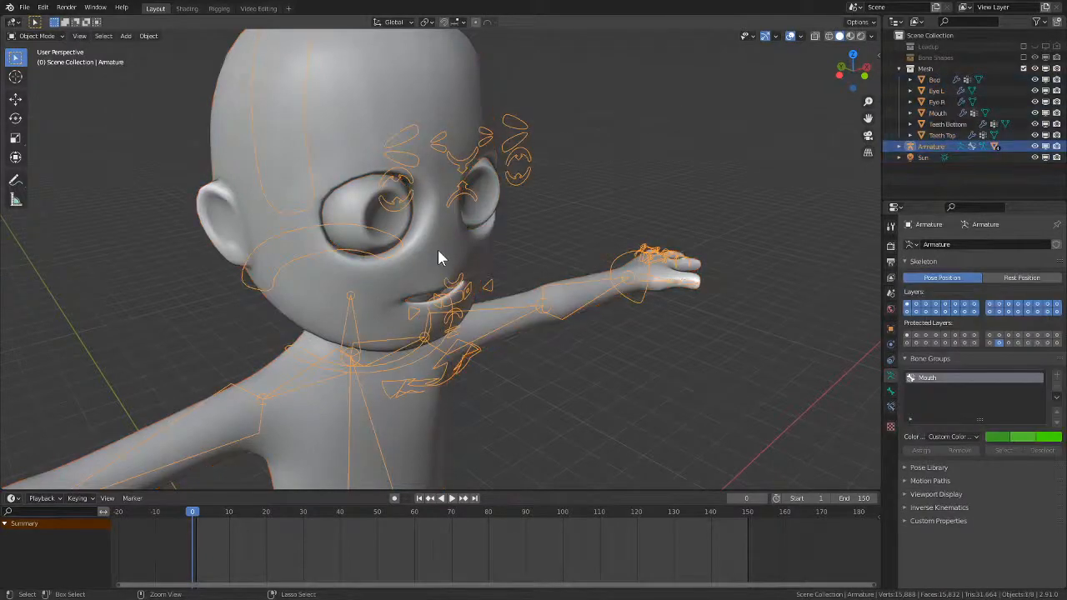
key("ctrl+z")
key("ctrl+z")
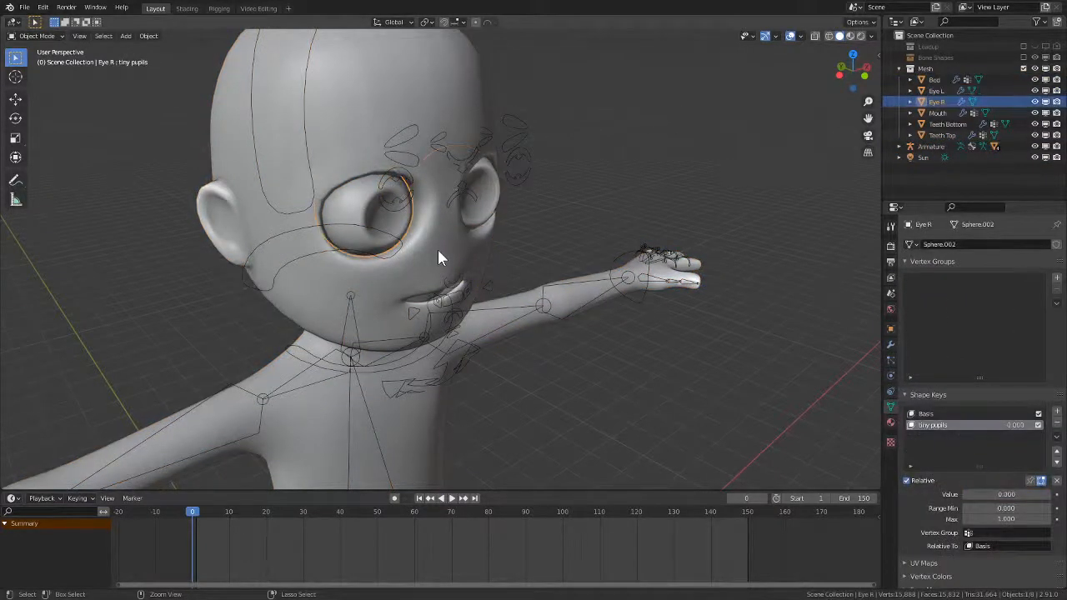
- Try a free trackball rotation of the right eye to test its pivot
middle_click_drag(444, 246, 475, 228)
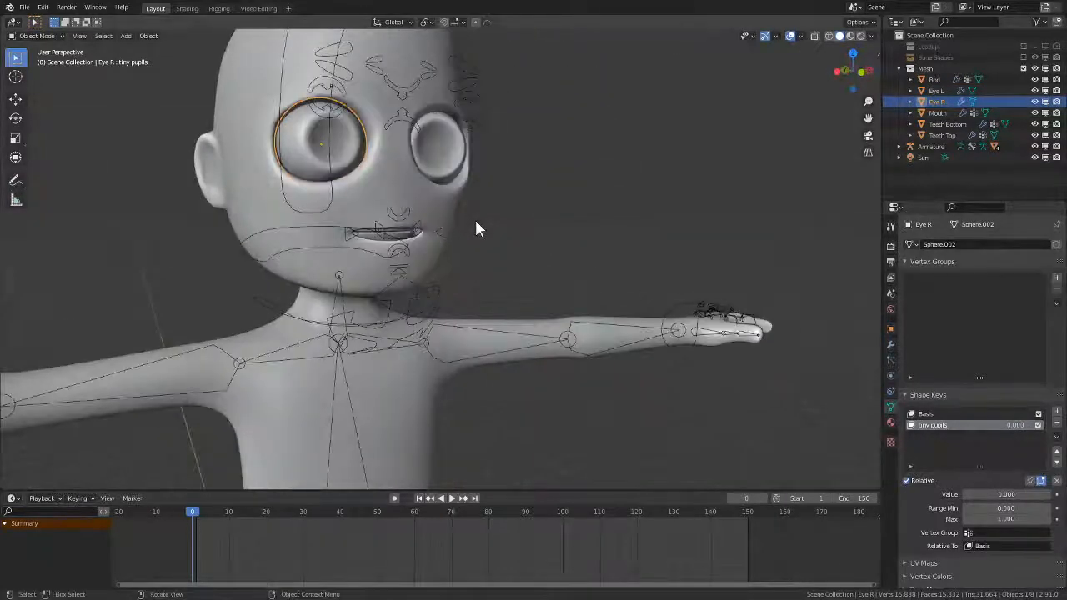
key("r")
key("r")
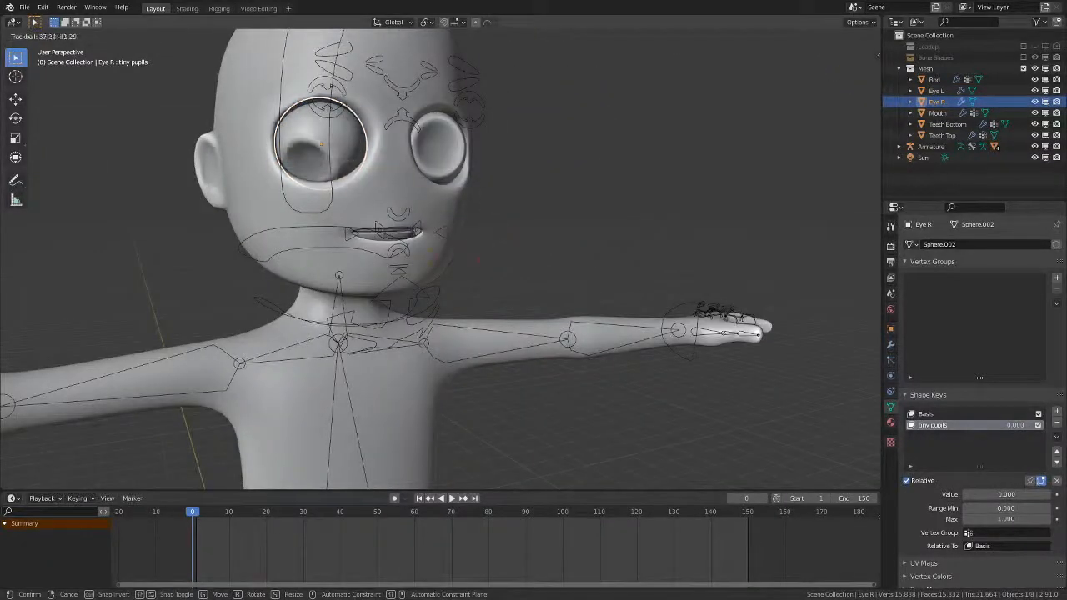
left_click(447, 201)
- Snap the 3D cursor to the right eye's origin
middle_click_drag(448, 201, 441, 225)
key("shift+c")
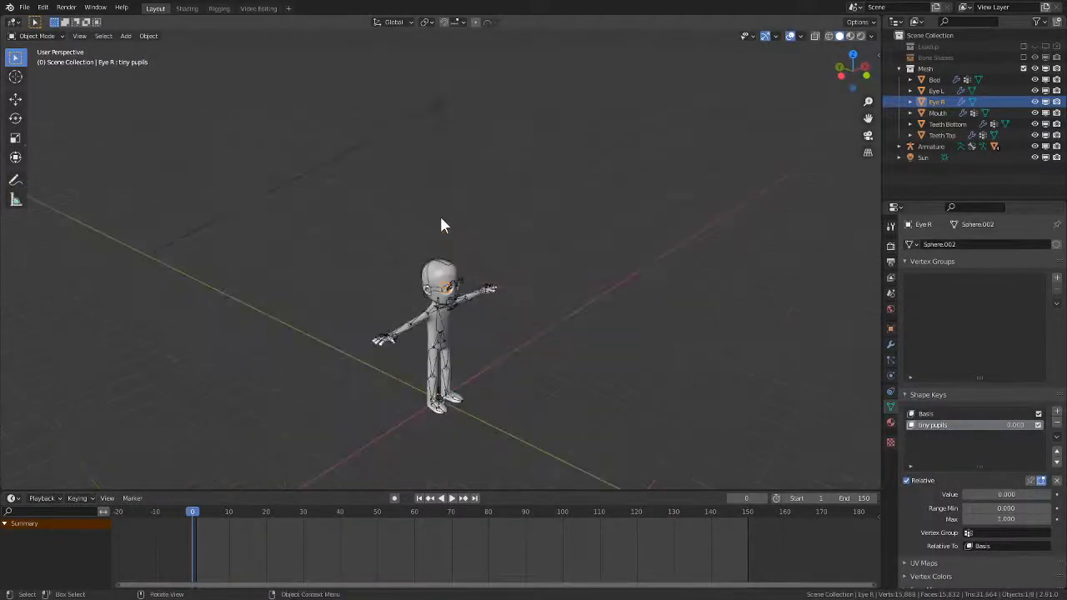
key("shift+z")
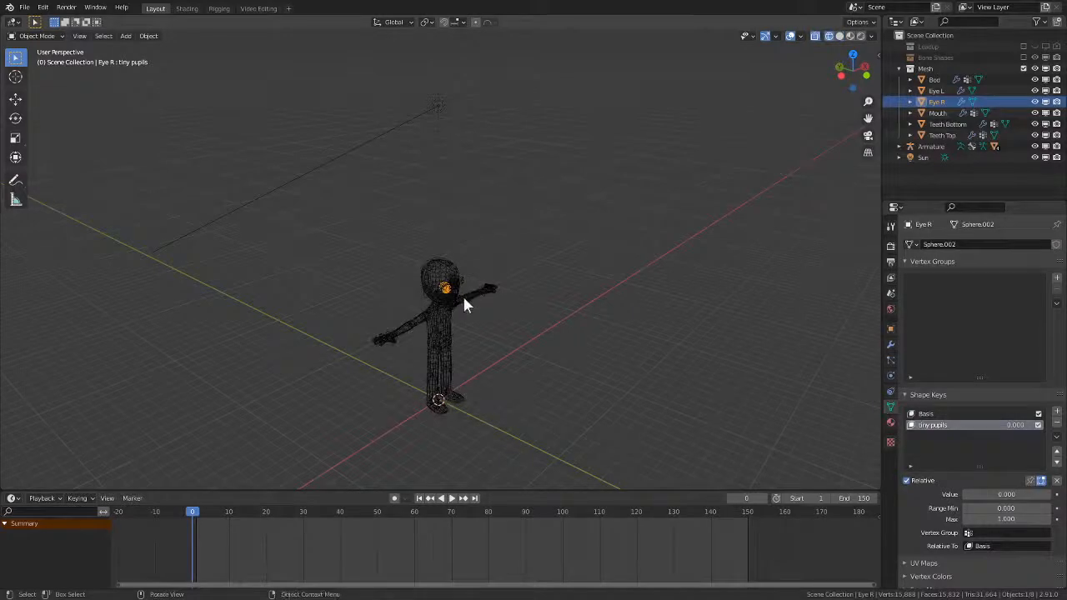
key("shift+z")
scroll(459, 337, "up", 7)
key("shift+s")
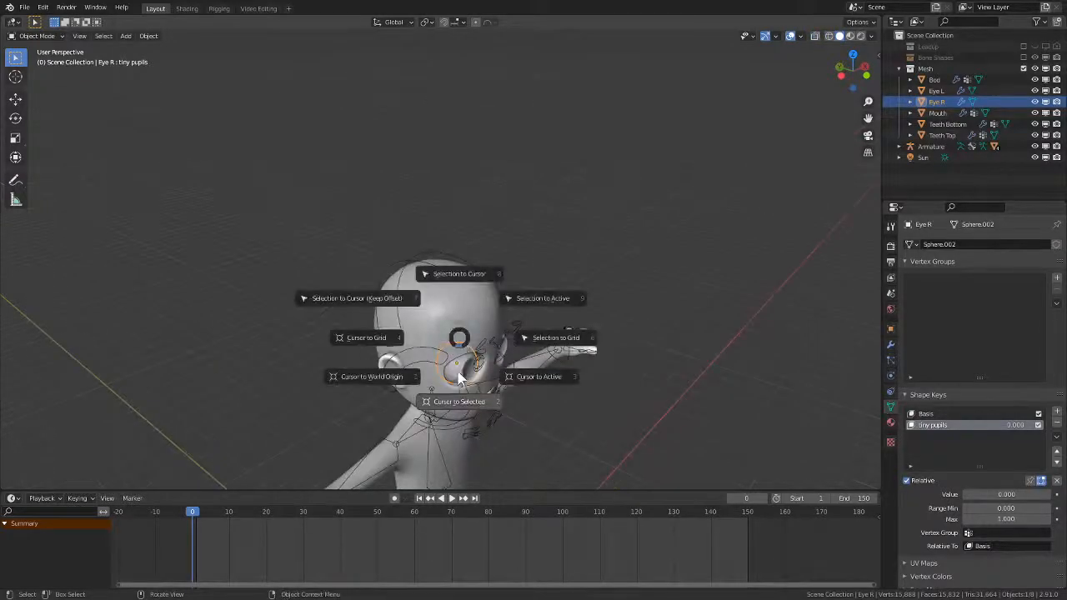
left_click(463, 371)
middle_click_drag(466, 371, 436, 272, "shift")
scroll(436, 272, "up", 5)
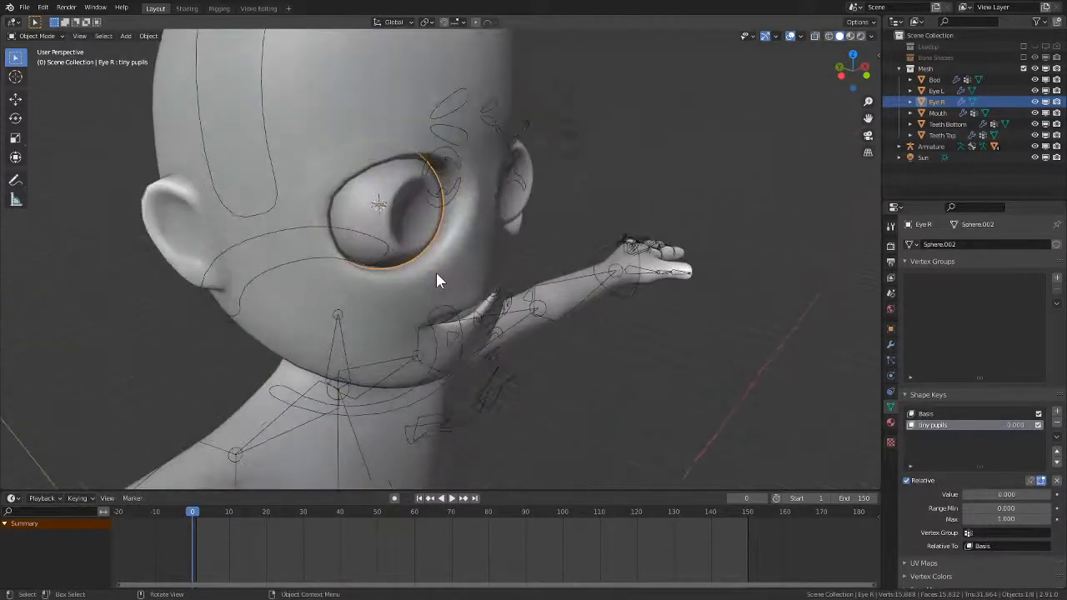
- Enter Edit Mode on the armature and add a new bone at the 3D cursor in the right eye
key("ctrl+Tab")
left_click(416, 334)
left_click(464, 334)
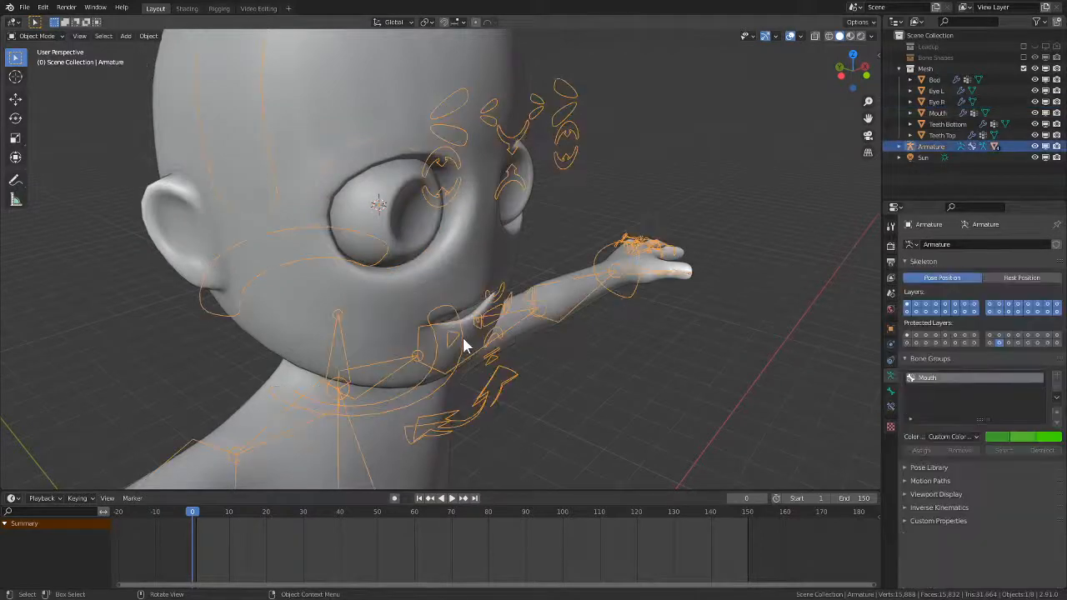
key("Tab")
key("shift+a")
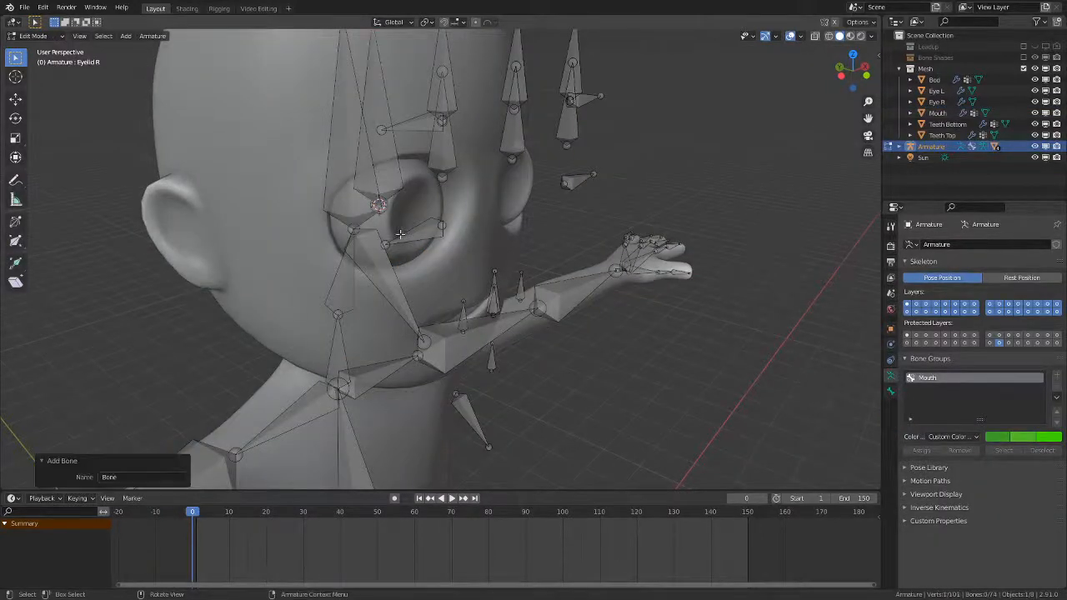
- Move the new bone's tip so the bone points straight forward out of the right eye, about 0.4 m long
scroll(401, 219, "down", 2)
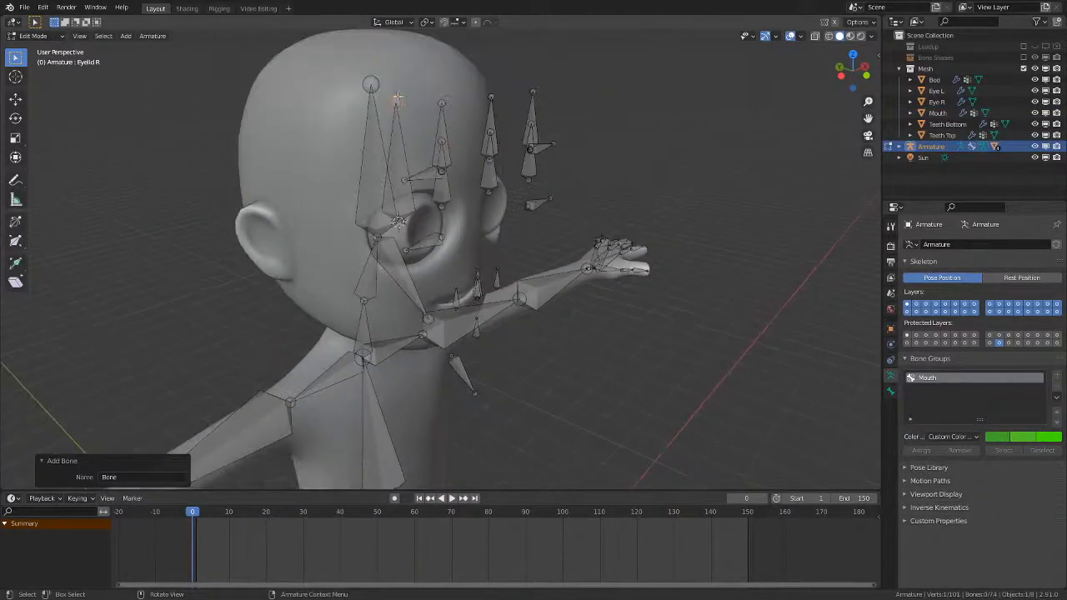
key("KP_3")
scroll(499, 150, "up", 3)
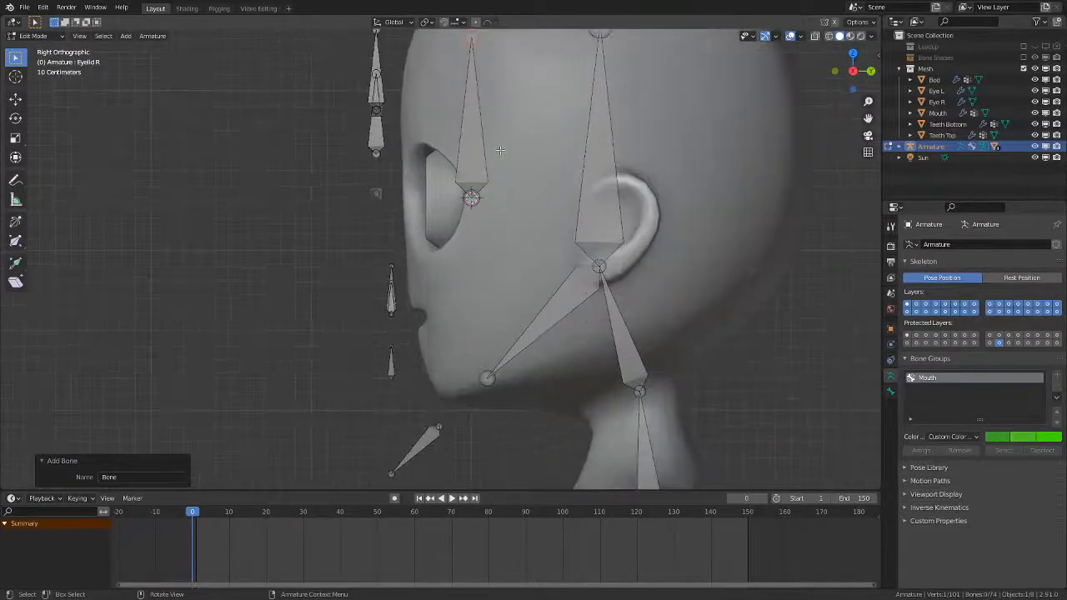
key("g")
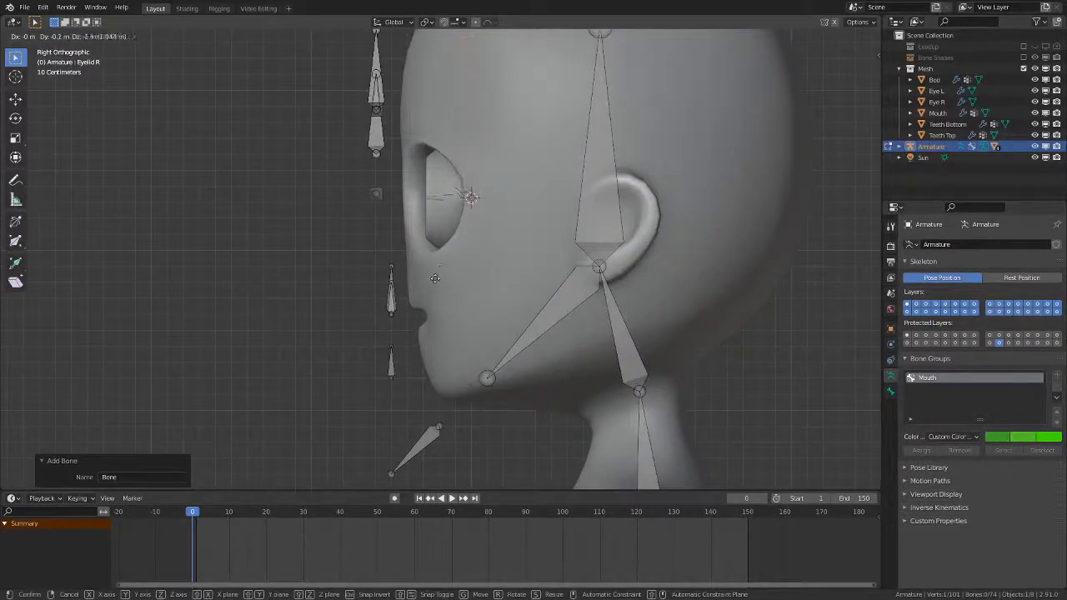
left_click(420, 277)
- Duplicate the right eye bone and move the copy 0.95 m along X into the left eye, using wireframe display
middle_click_drag(419, 277, 484, 252)
left_click(396, 198)
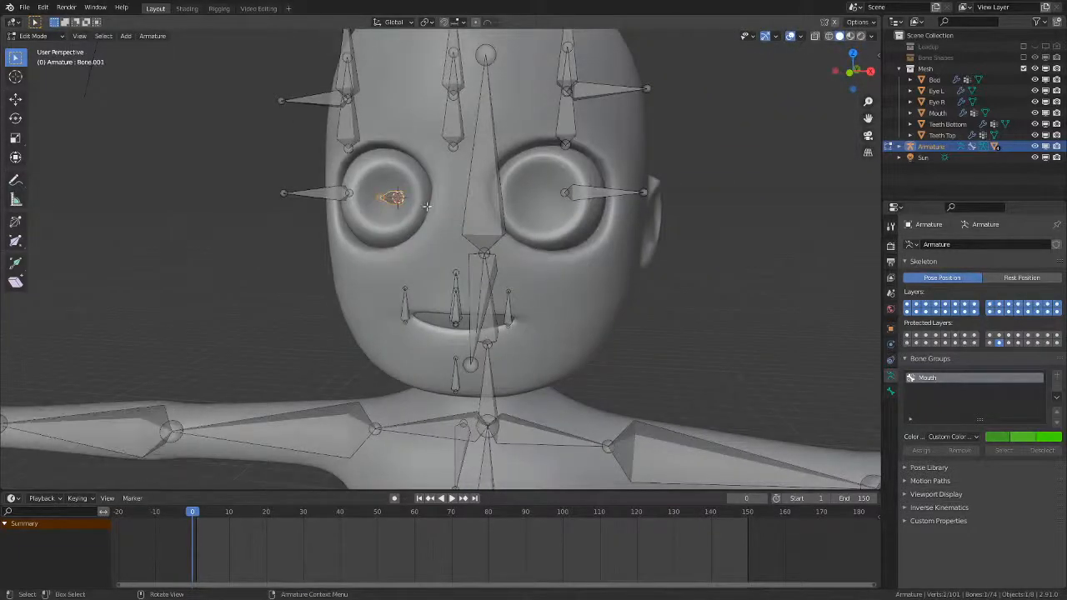
key("KP_1")
scroll(427, 206, "up", 3)
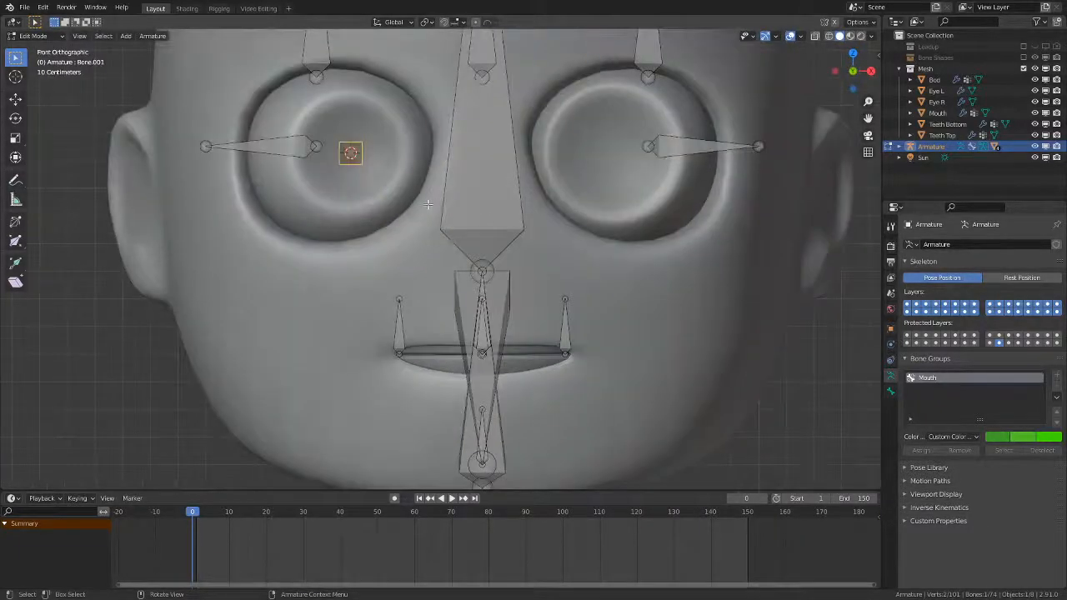
key("e")
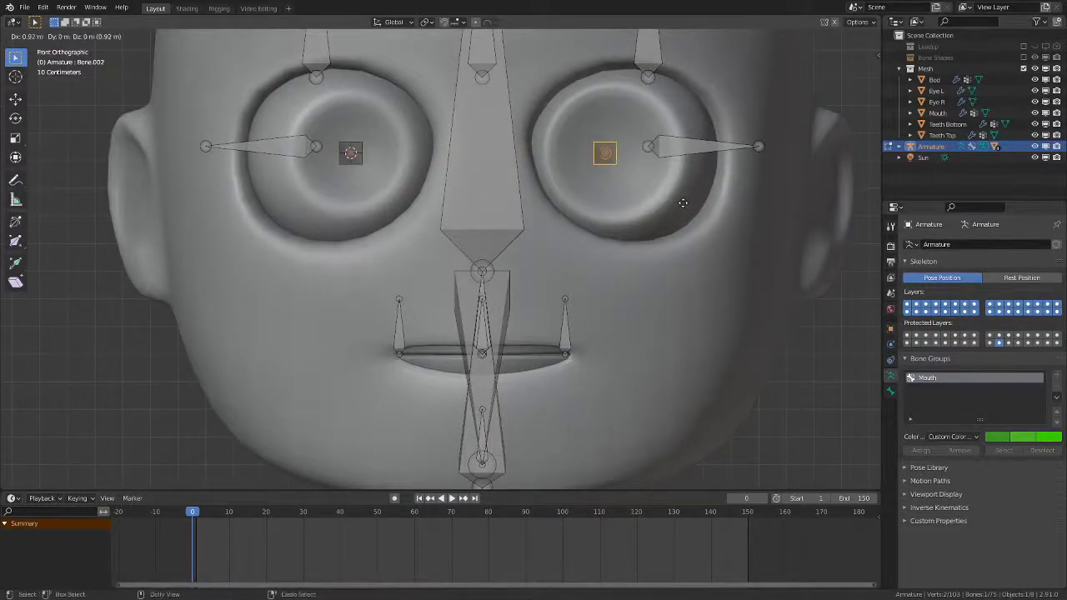
right_click(726, 203)
key("shift+z")
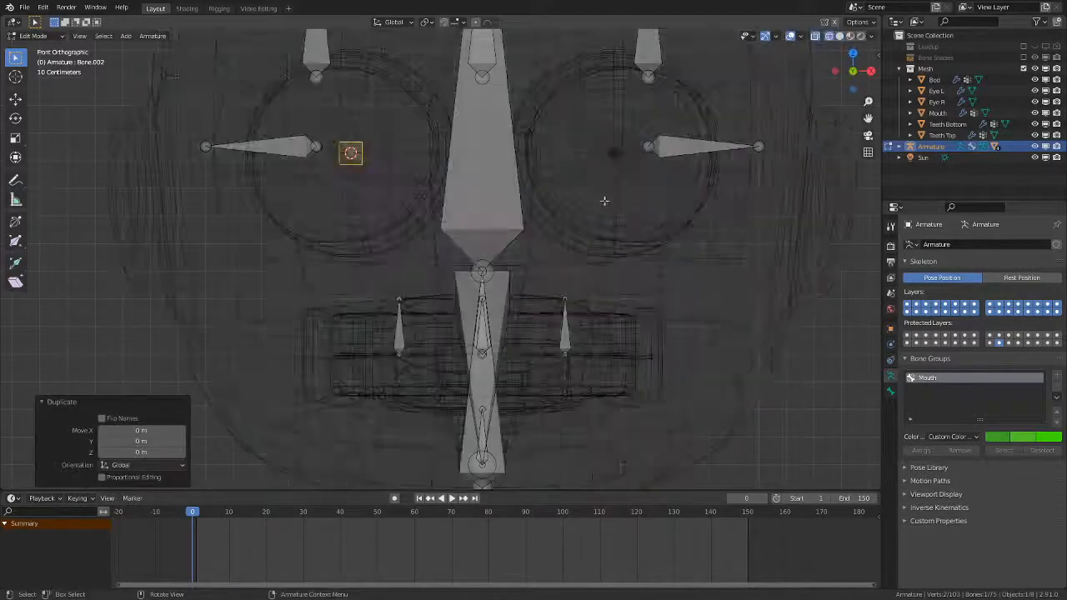
scroll(657, 209, "up", 1)
middle_click_drag(569, 192, 472, 257, "shift")
key("g")
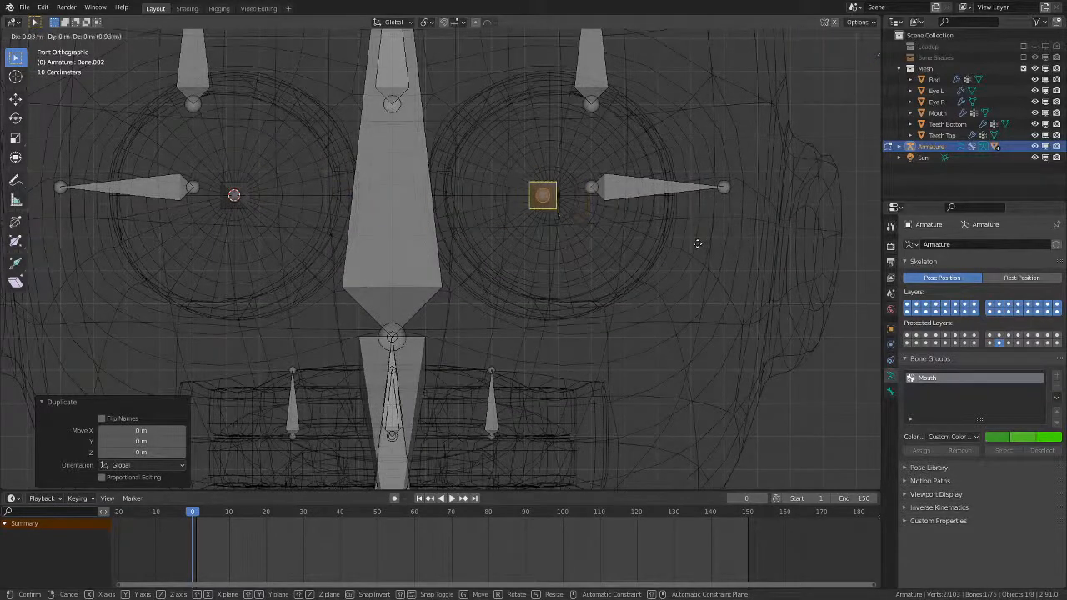
left_click(779, 238)
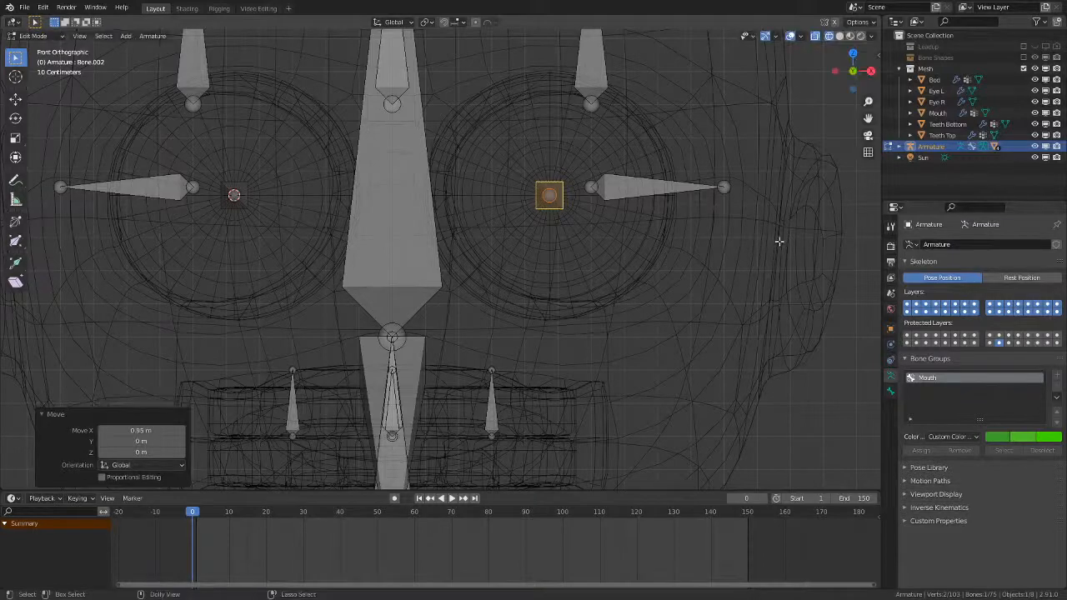
- Nudge the copied bone 0.0015 m along X towards the exact centre of the left eye
scroll(662, 208, "up", 4)
middle_click_drag(661, 208, 470, 325, "shift")
scroll(536, 288, "up", 8)
middle_click_drag(536, 289, 336, 324, "shift")
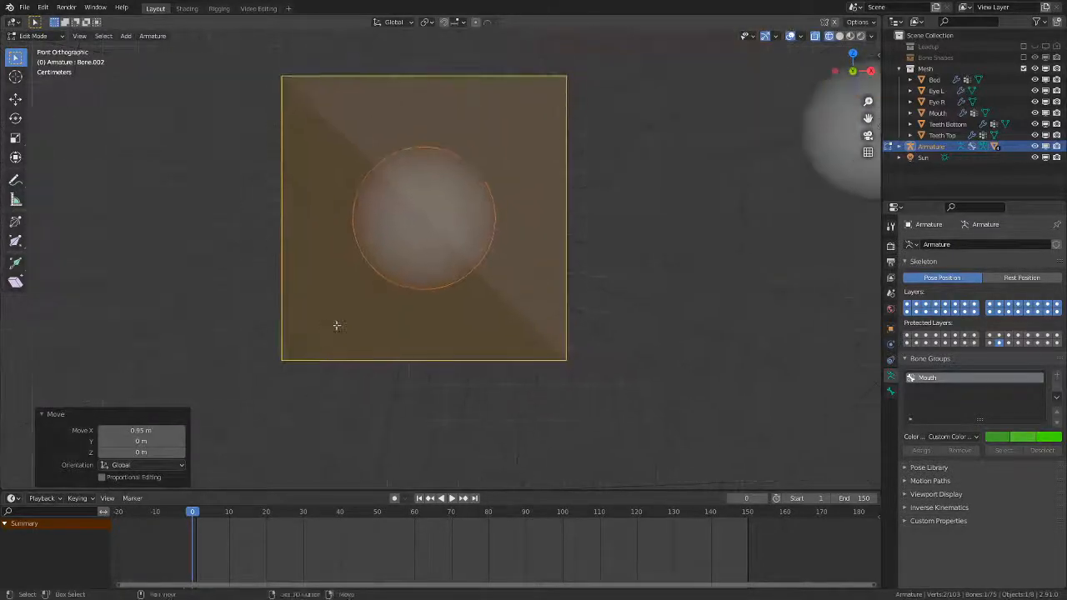
scroll(428, 269, "up", 2)
middle_click_drag(427, 268, 439, 347, "shift")
key("g")
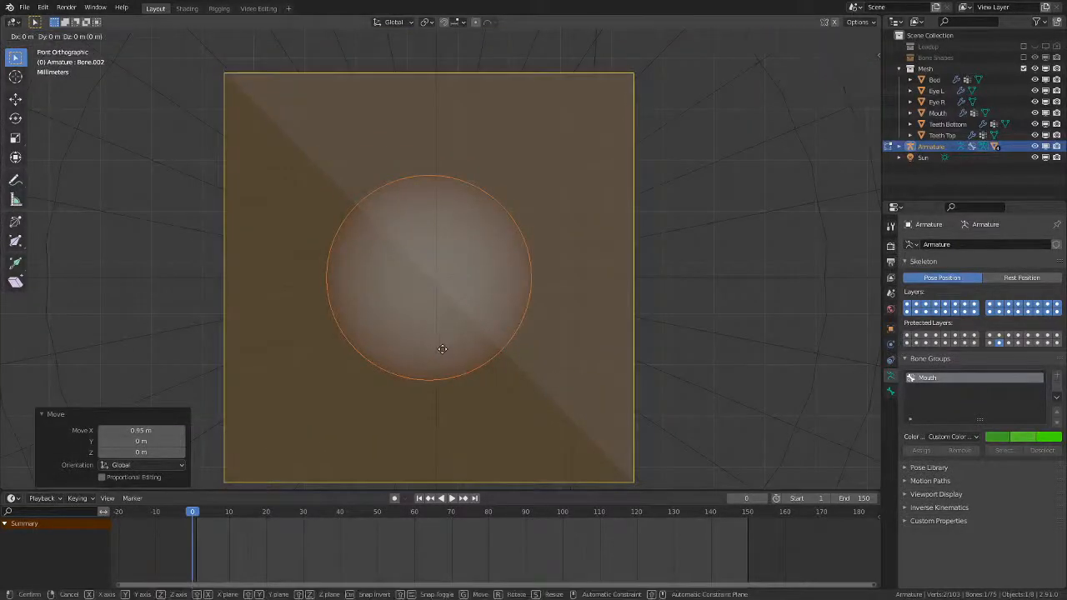
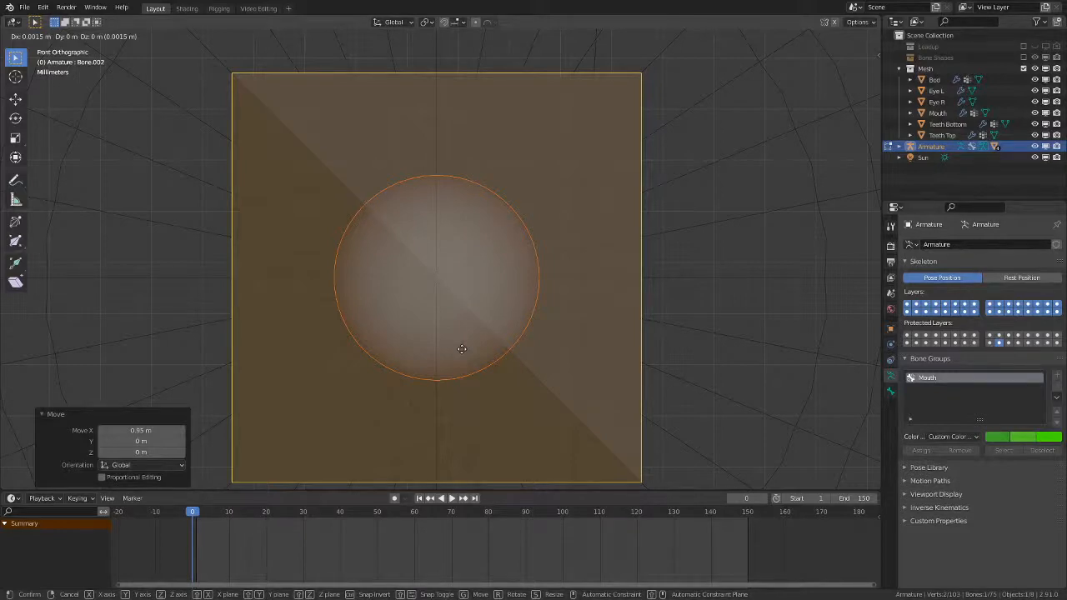
left_click(462, 349)
- Select the left eye mesh in Object Mode and snap the 3D cursor to it
scroll(461, 350, "down", 7)
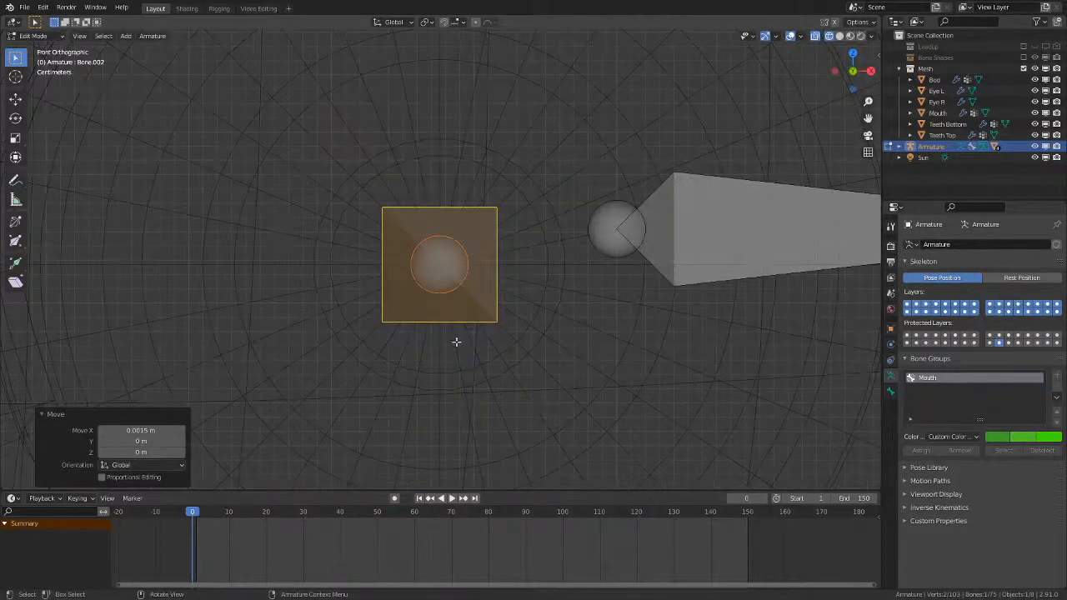
middle_click_drag(457, 341, 465, 340)
scroll(465, 340, "down", 6)
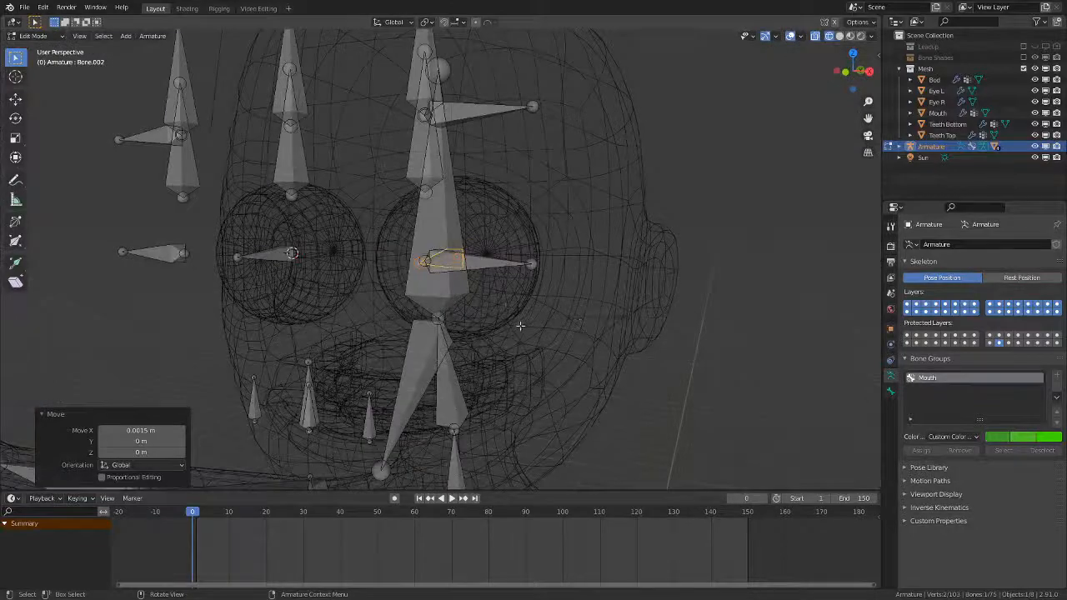
key("ctrl+Tab")
left_click(414, 298)
left_click(497, 300)
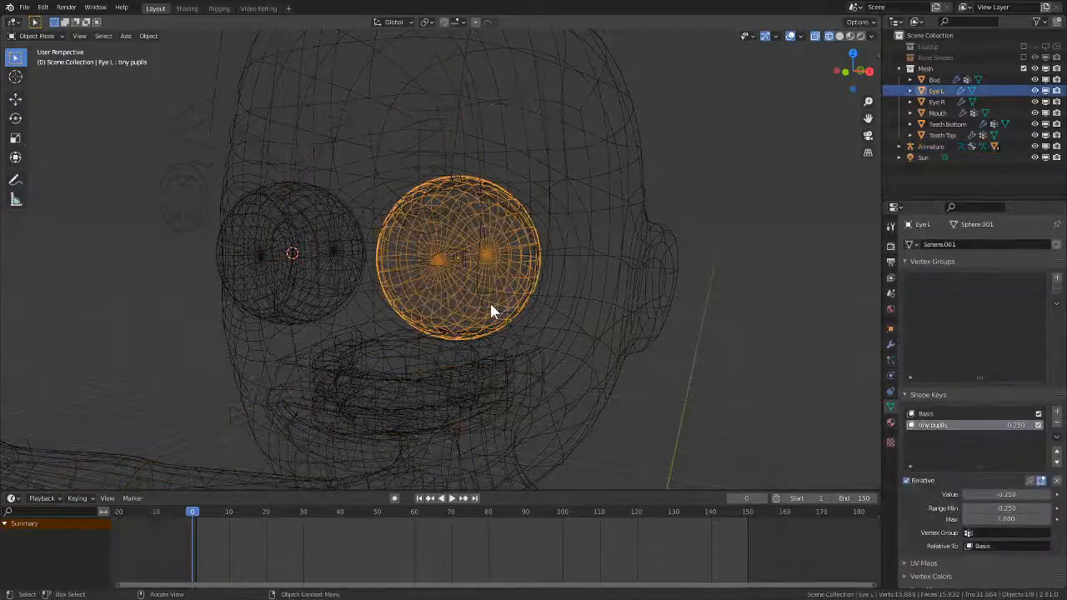
key("shift+s")
left_click(491, 358)
- Return to Edit Mode on the armature and snap the copied eye bone to the 3D cursor in the left eye
scroll(476, 314, "up", 5)
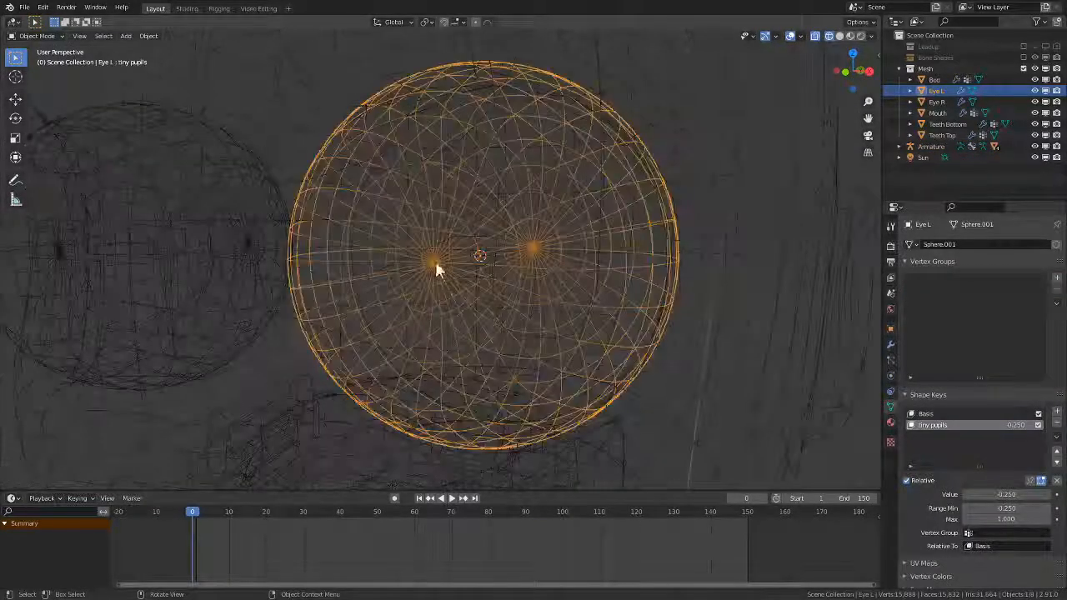
left_click(419, 250)
left_click(416, 248)
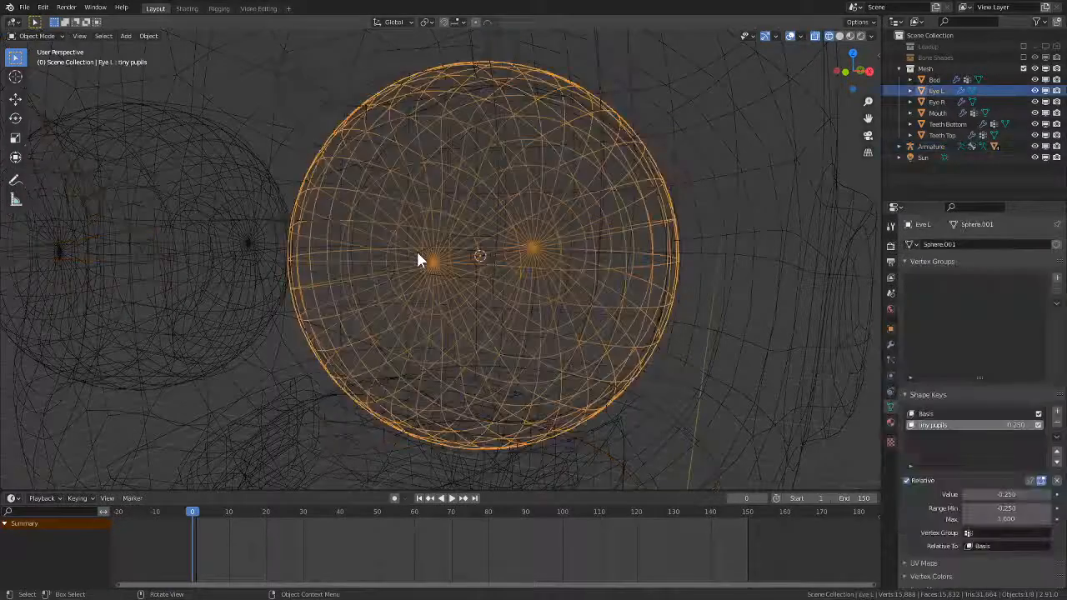
left_click(416, 249)
key("ctrl+Tab")
key("ctrl+Tab")
key("Tab")
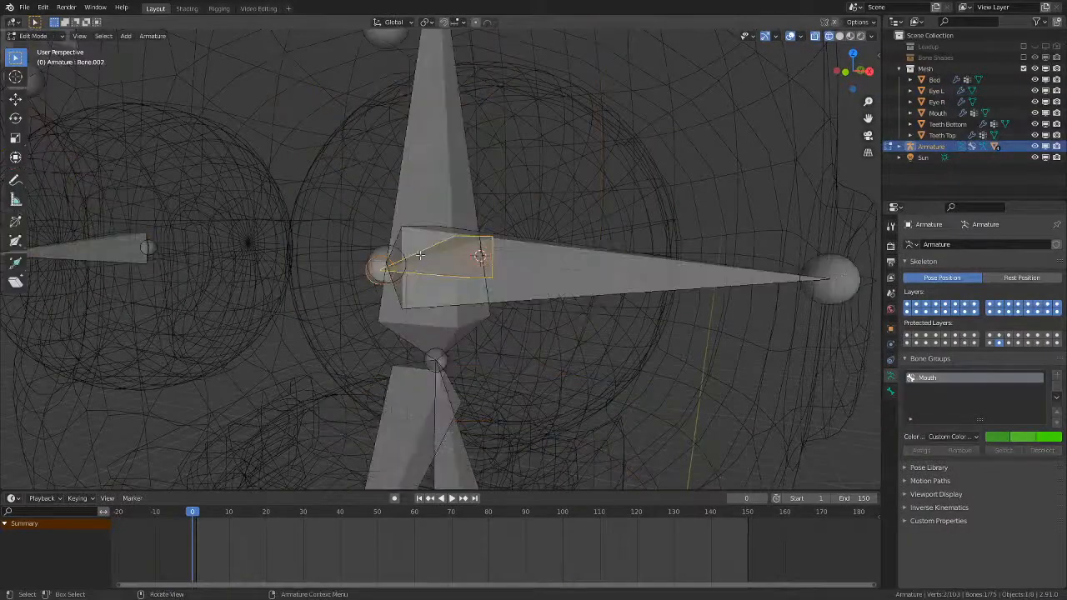
middle_click_drag(431, 259, 491, 294)
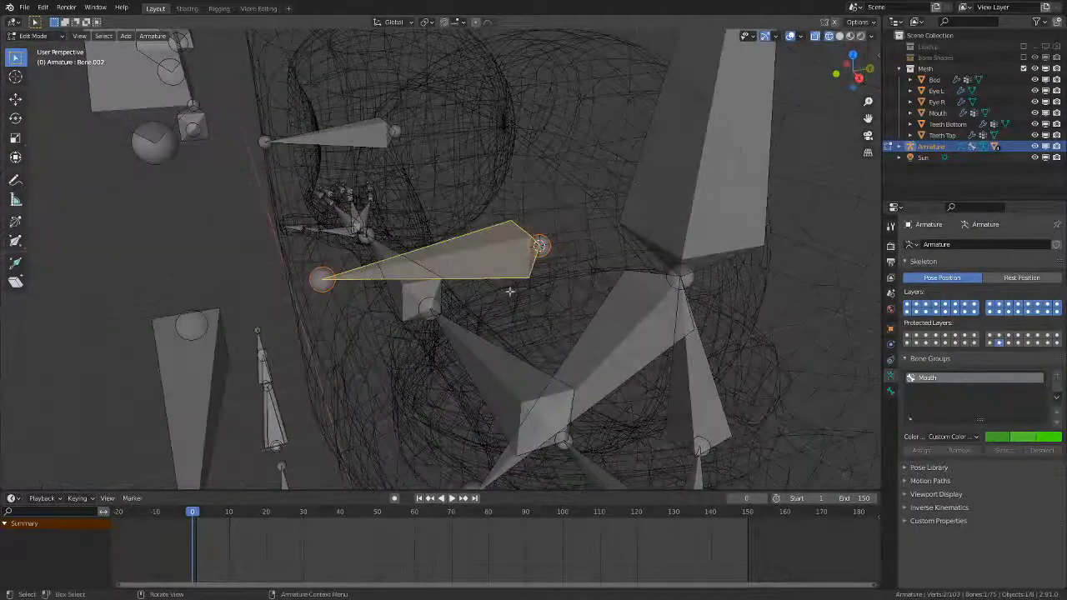
key("shift+s")
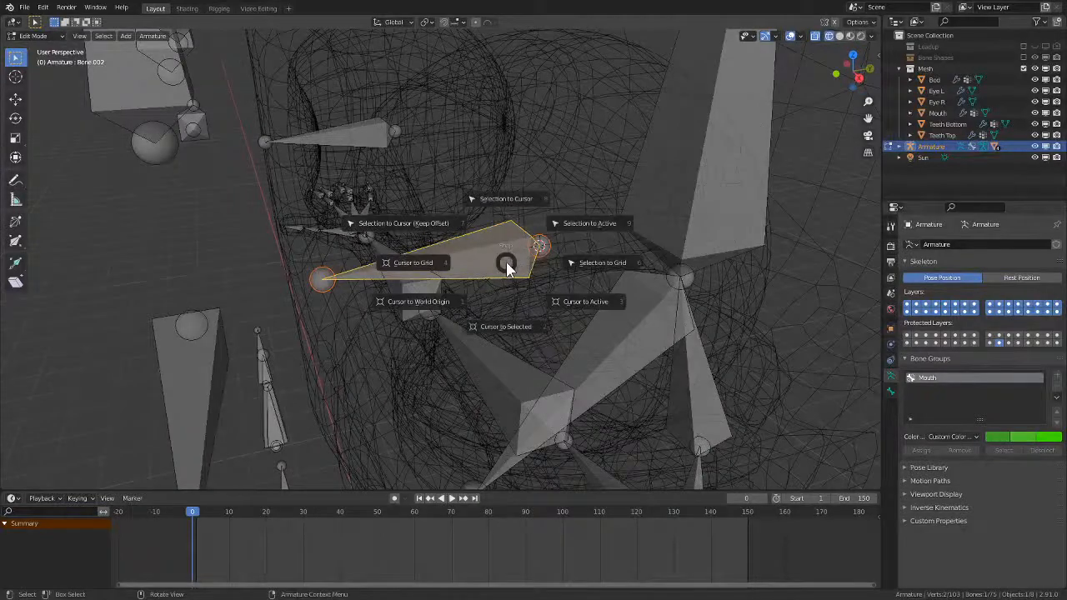
left_click(508, 201)
middle_click_drag(461, 269, 513, 258)
key("Tab")
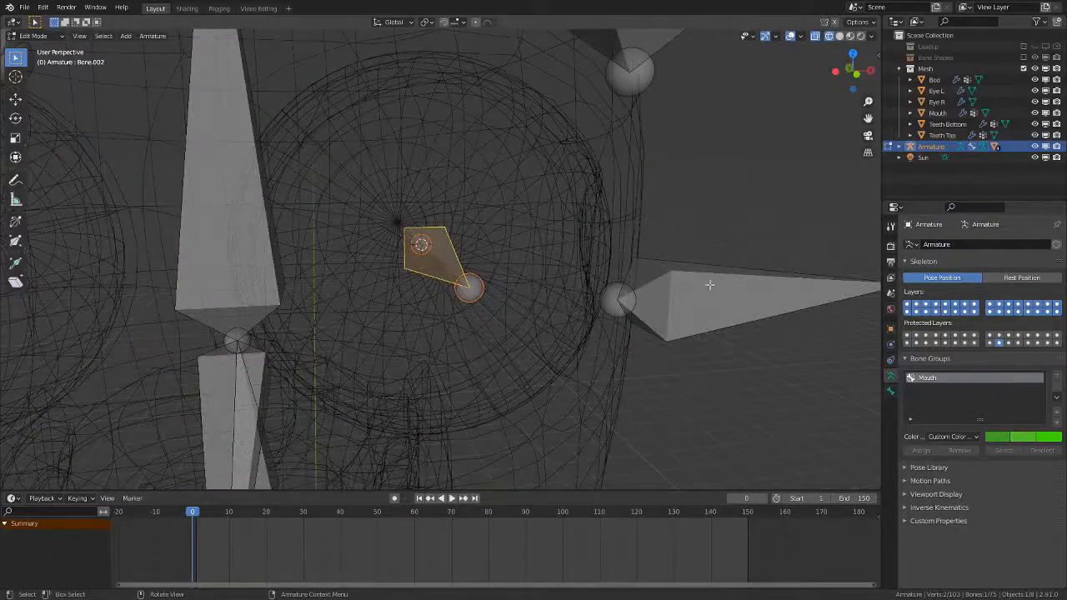
- Select the bone in the right eye and rename it "Eye R"
middle_click_drag(347, 309, 332, 379, "ctrl")
middle_click_drag(130, 300, 231, 282, "shift")
middle_click_drag(232, 282, 231, 252, "ctrl")
left_click(196, 248)
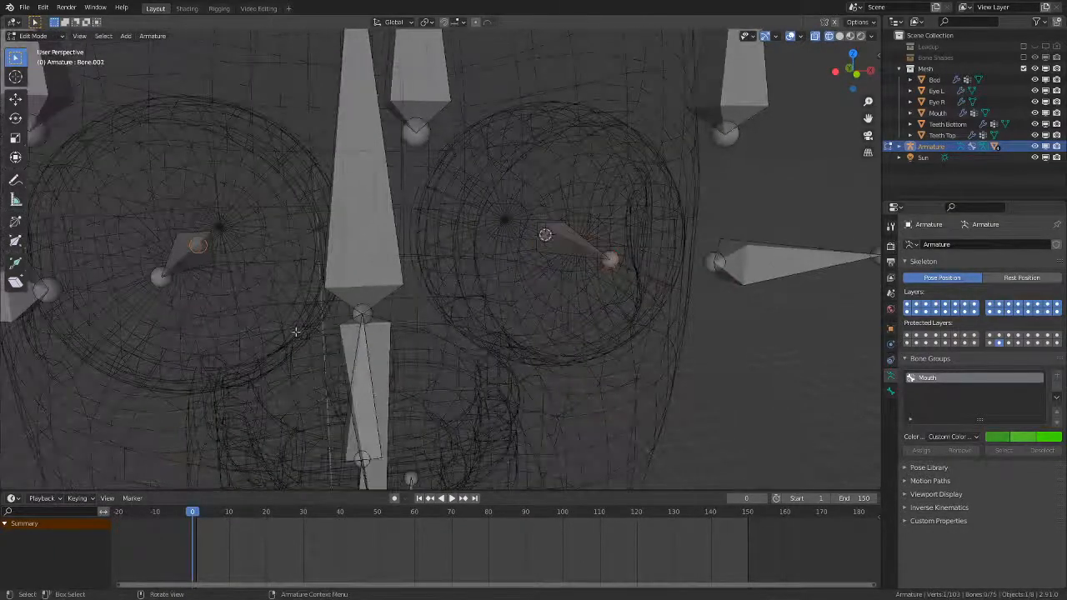
left_click(172, 255)
left_click(890, 391)
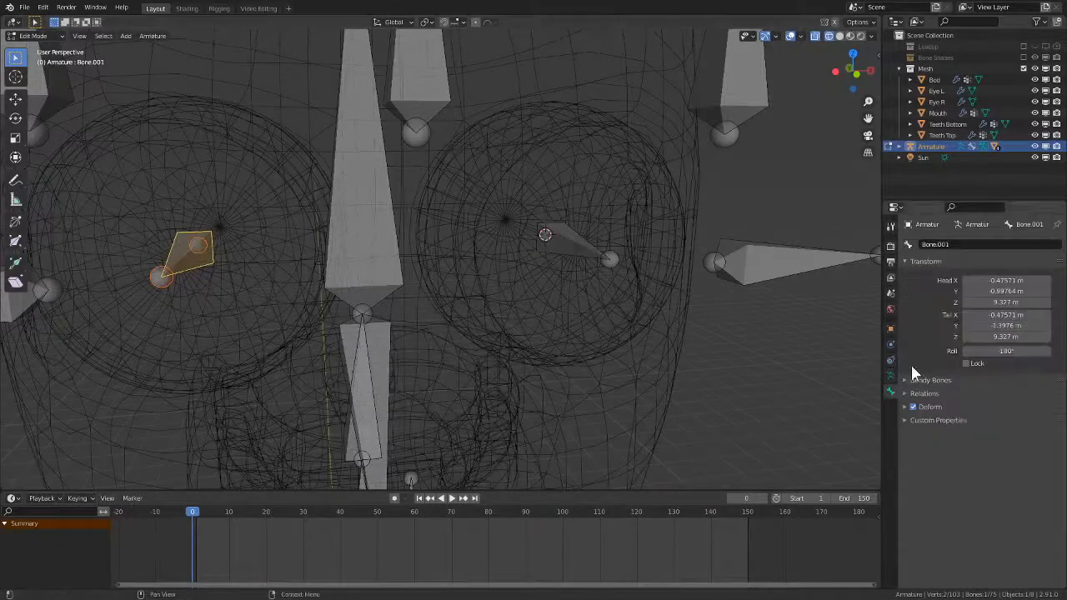
double_click(948, 243)
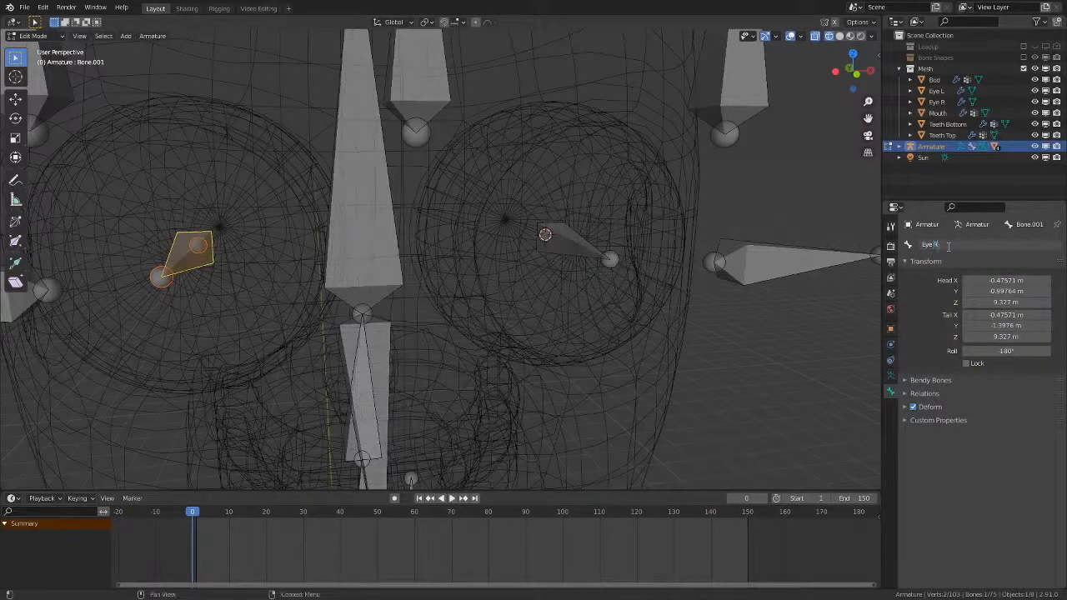
key("Return")
key("ctrl+z")
key("ctrl+z")
key("ctrl+z")
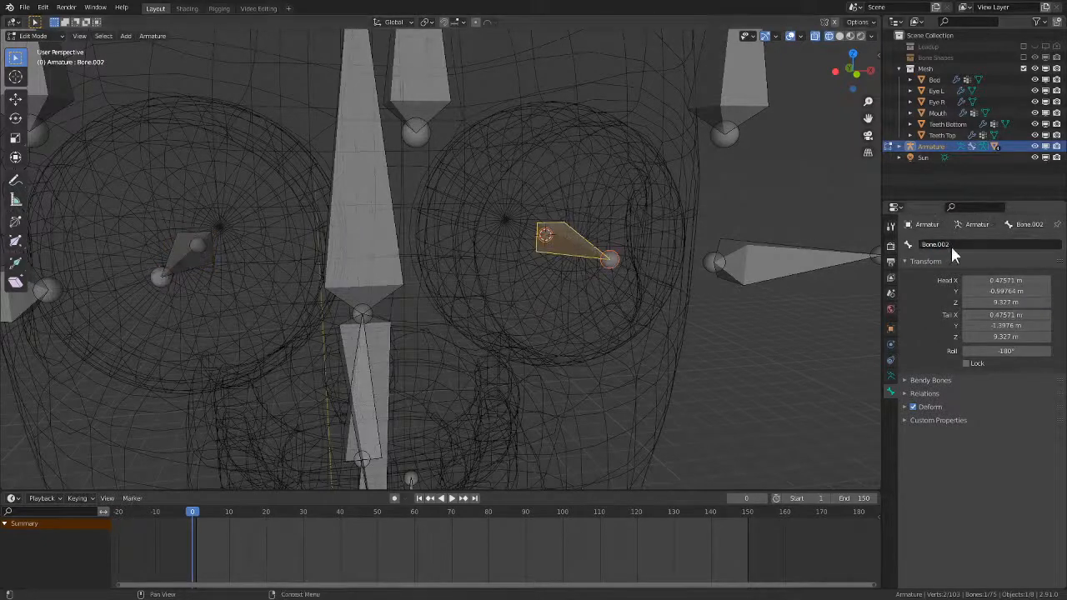
- Rename the bone in the left eye to "Eye L"
double_click(950, 244)
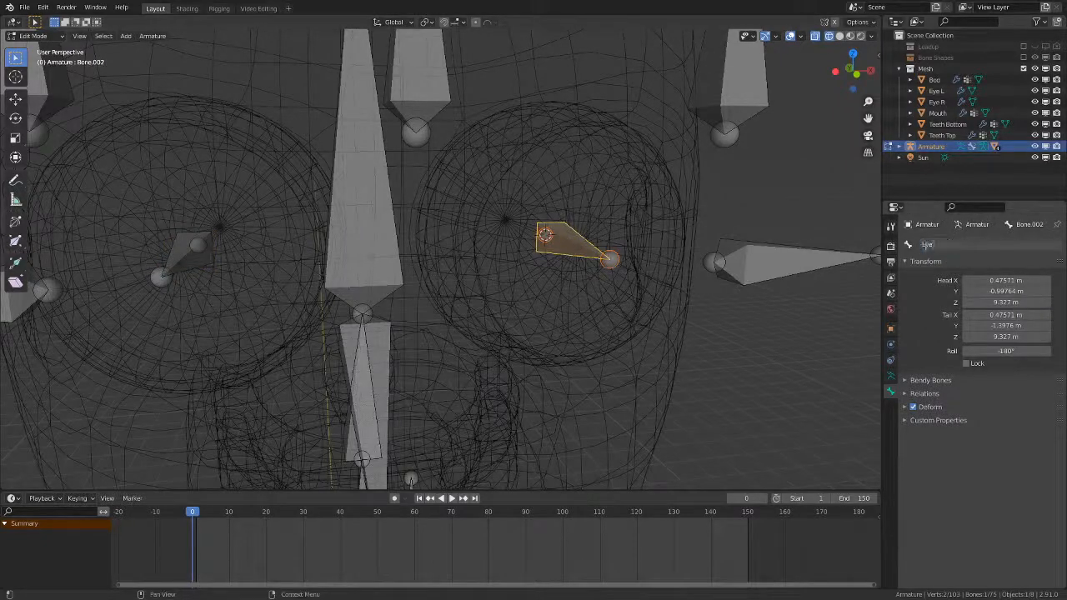
type("Eye.")
type("R")
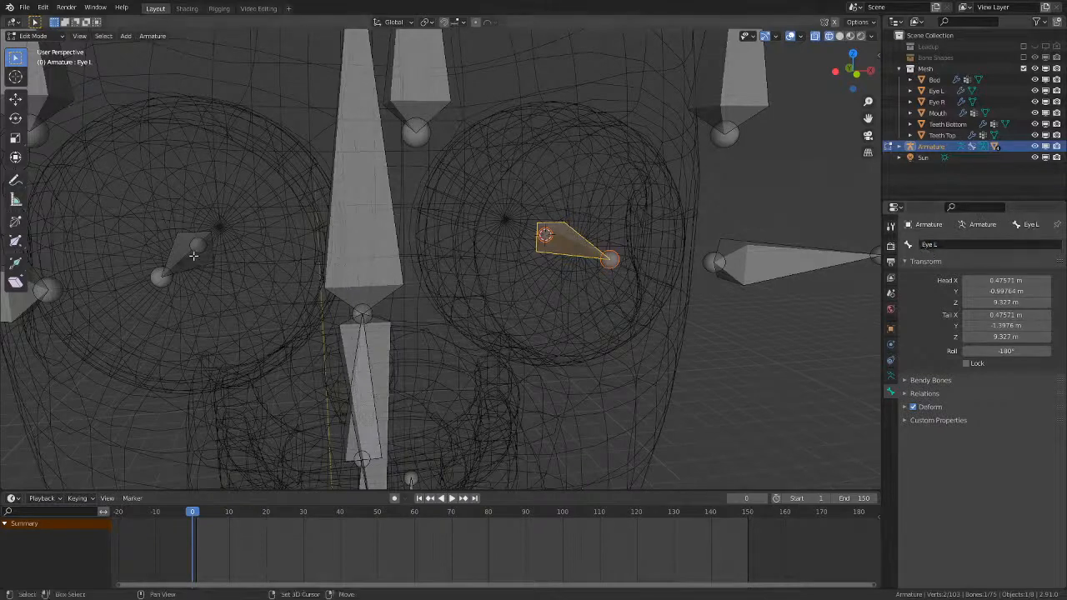
key("Return")
- Parent both eye bones to the Head bone with Keep Offset
key("ctrl+z")
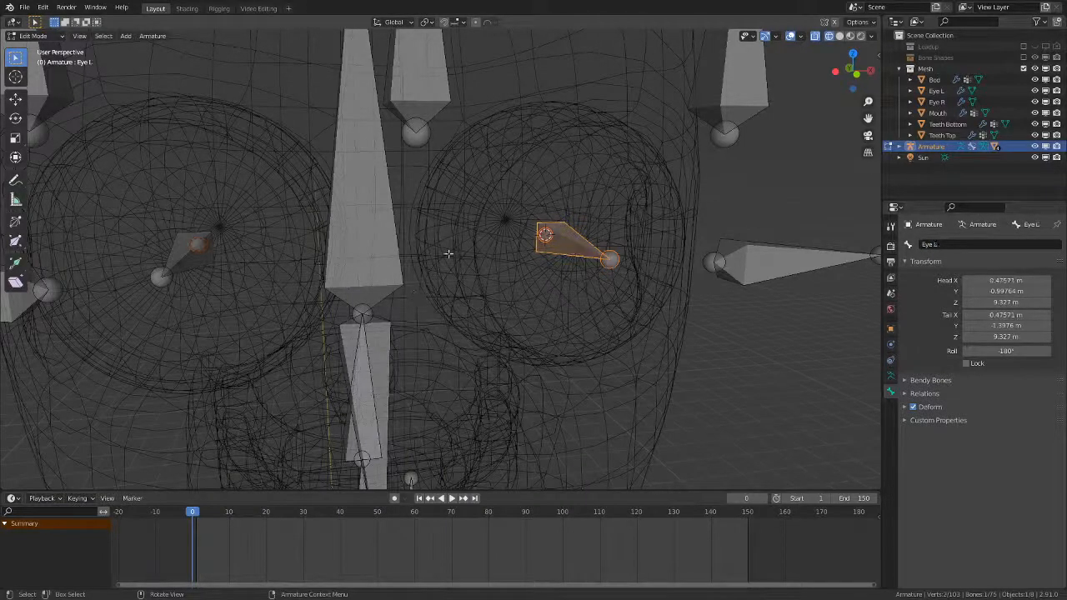
left_click(185, 254, "shift")
middle_click_drag(185, 254, 409, 246)
left_click(389, 250, "shift")
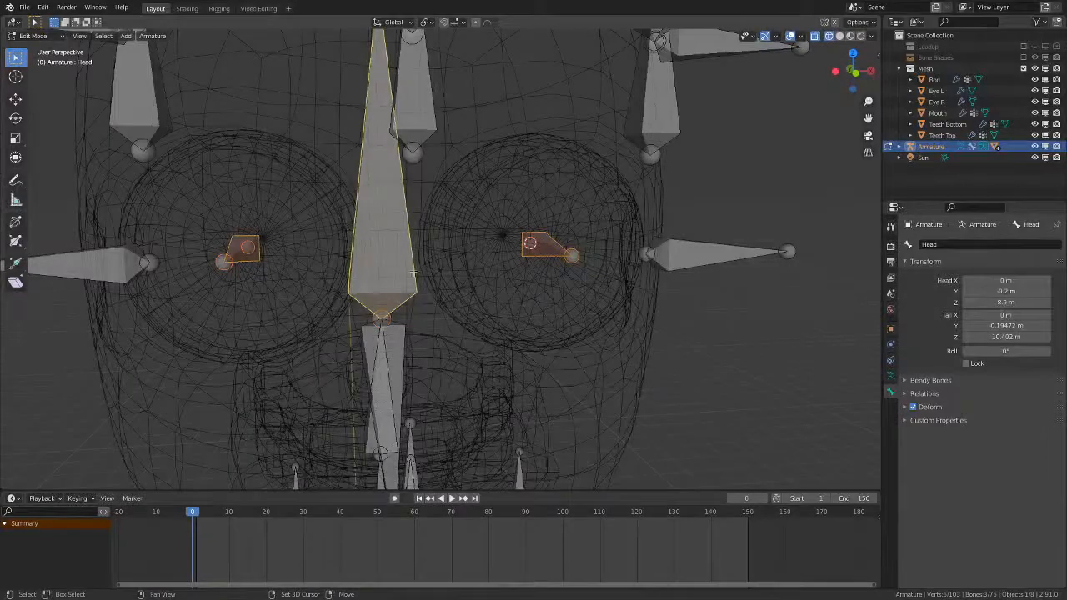
key("ctrl+p")
left_click(440, 325)
middle_click_drag(442, 328, 546, 334)
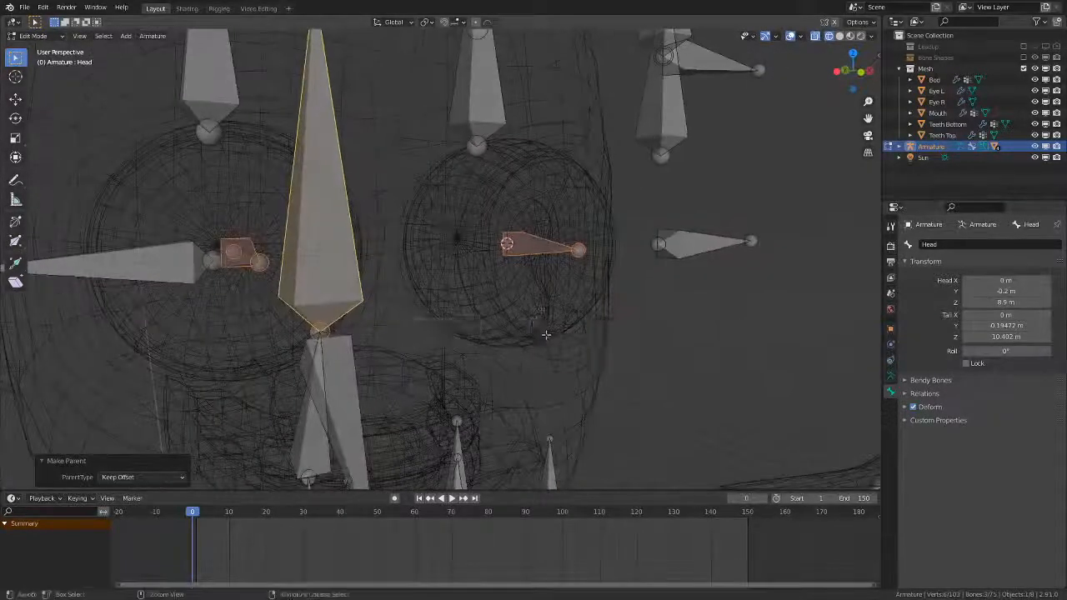
key("Tab")
left_click(561, 261)
left_click(555, 258)
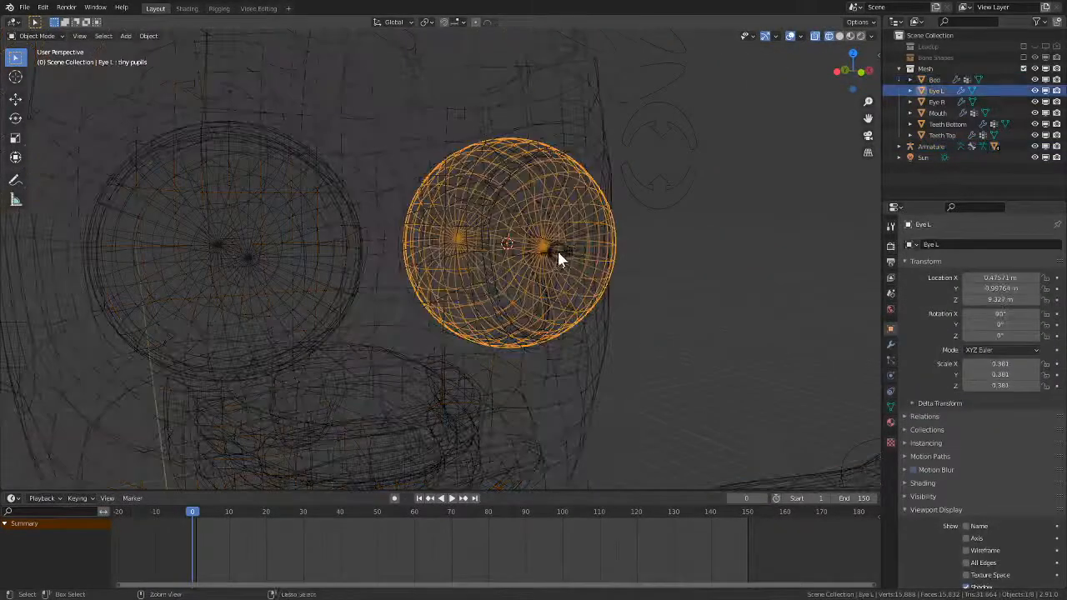
key("ctrl+Tab")
left_click(526, 249)
left_click(570, 253)
key("Tab")
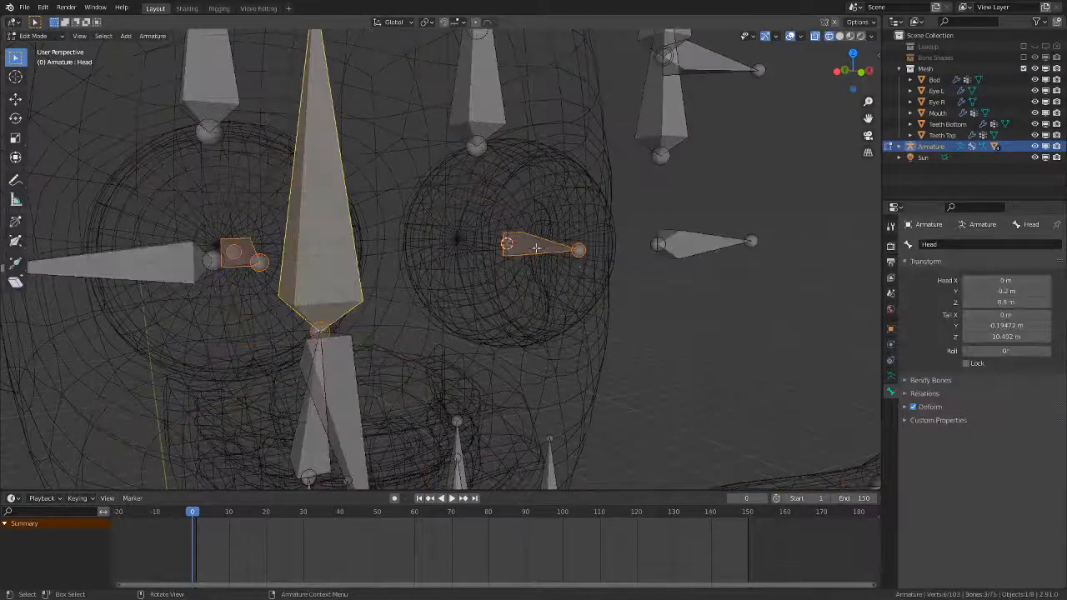
- Put the armature in Pose Mode and lock the X, Y and Z location of both eye bones
left_click(536, 248)
key("ctrl+Tab")
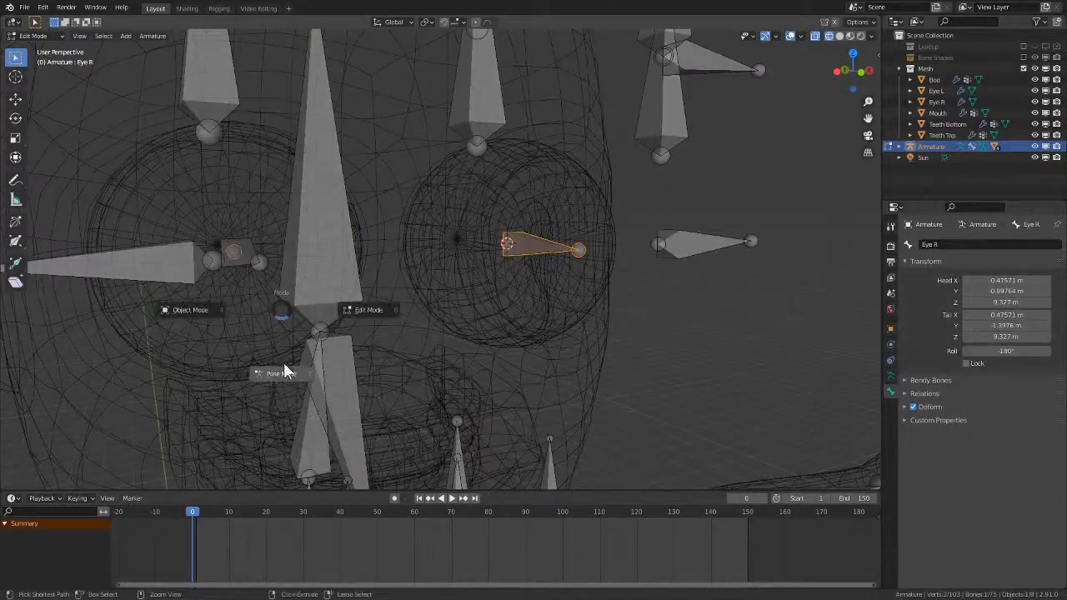
left_click(282, 371)
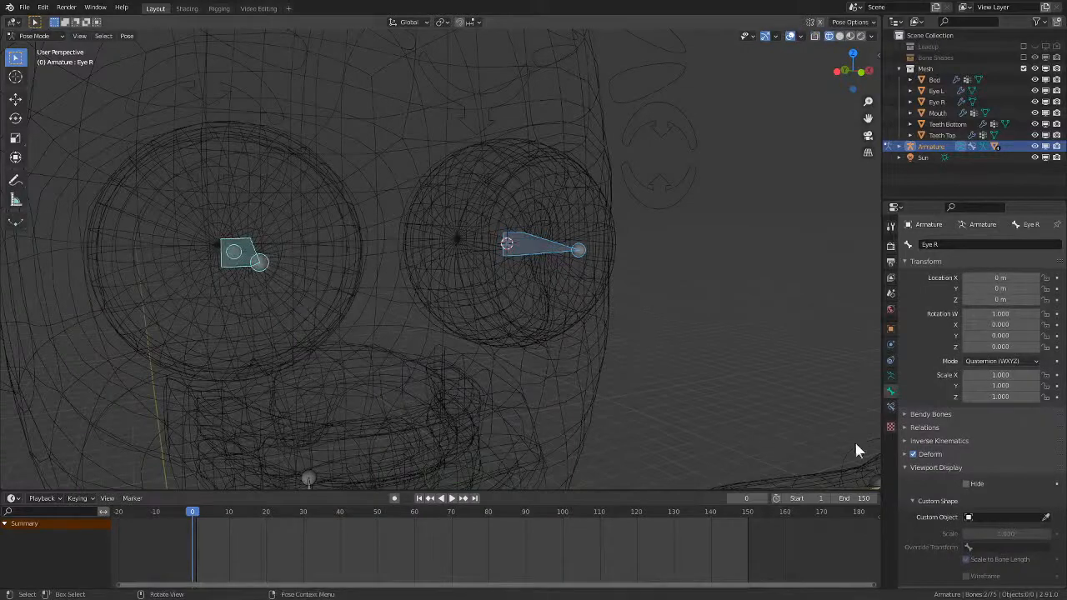
left_click(890, 407)
left_click(890, 391)
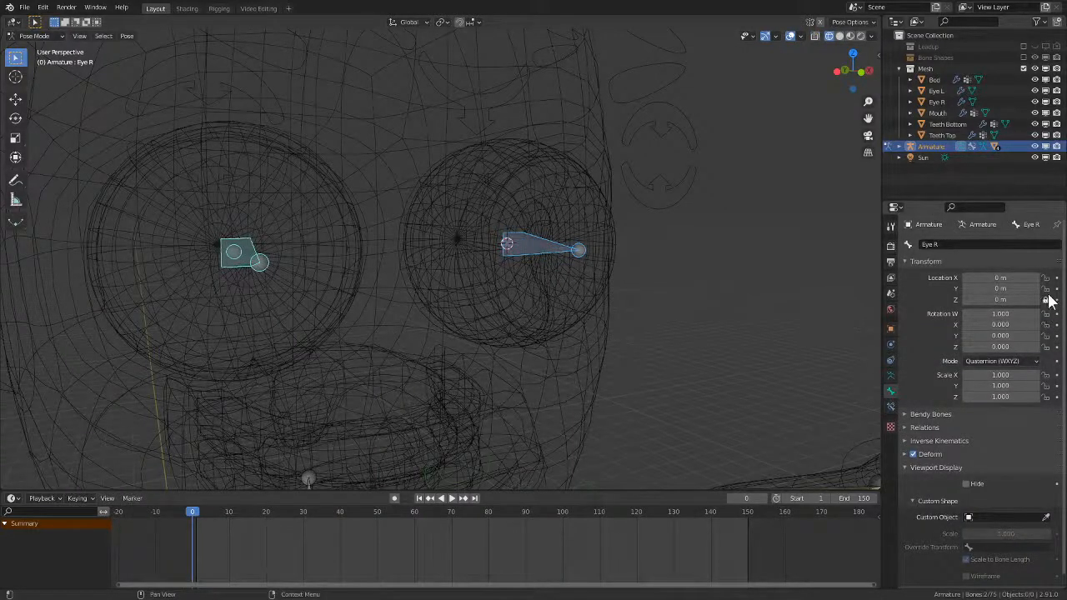
left_click_drag(1046, 298, 1046, 278)
- Show the character's head in Solid shading
middle_click_drag(419, 321, 413, 438)
middle_click_drag(530, 351, 478, 344)
key("z")
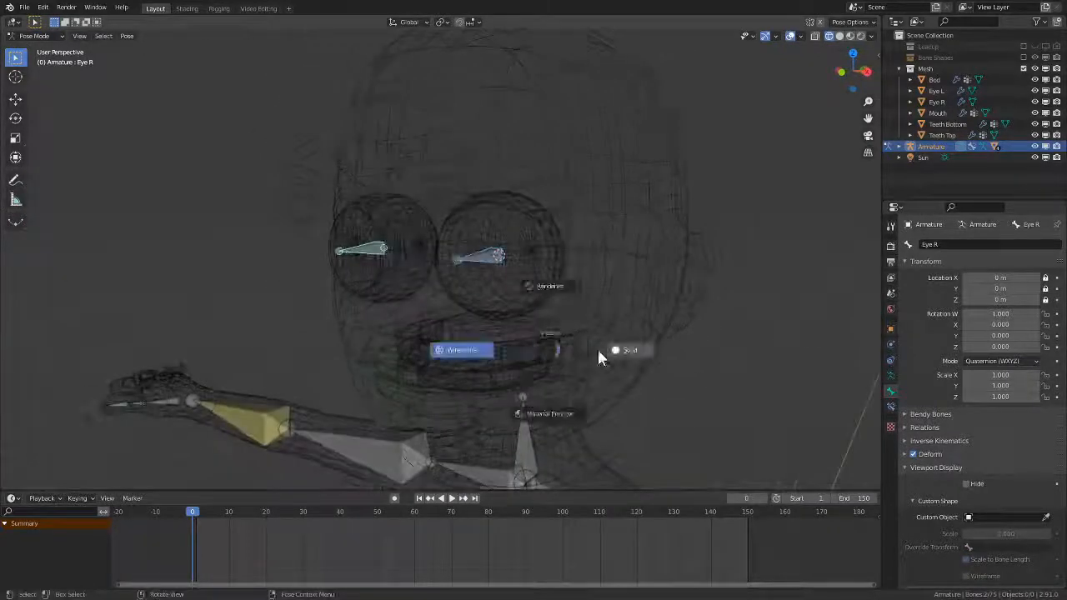
left_click(603, 344)
middle_click_drag(694, 316, 649, 323)
mouse_move(531, 329)
middle_mouse_down()
mouse_move(545, 331)
mouse_move(532, 322)
middle_mouse_up()
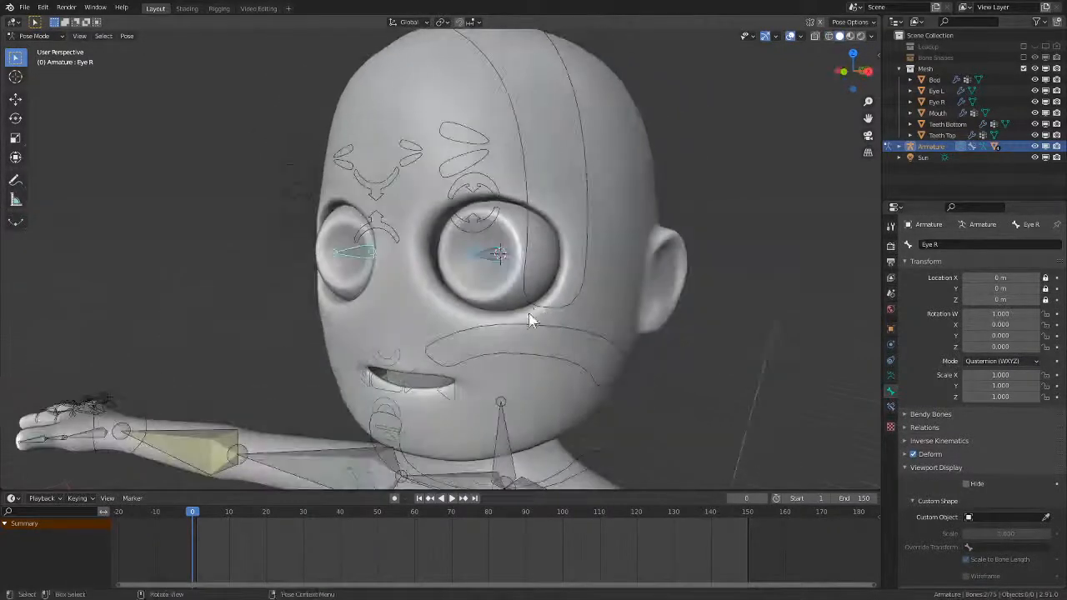
- Test both eye bones together with a free trackball rotation, then cancel it
key("r")
key("r")
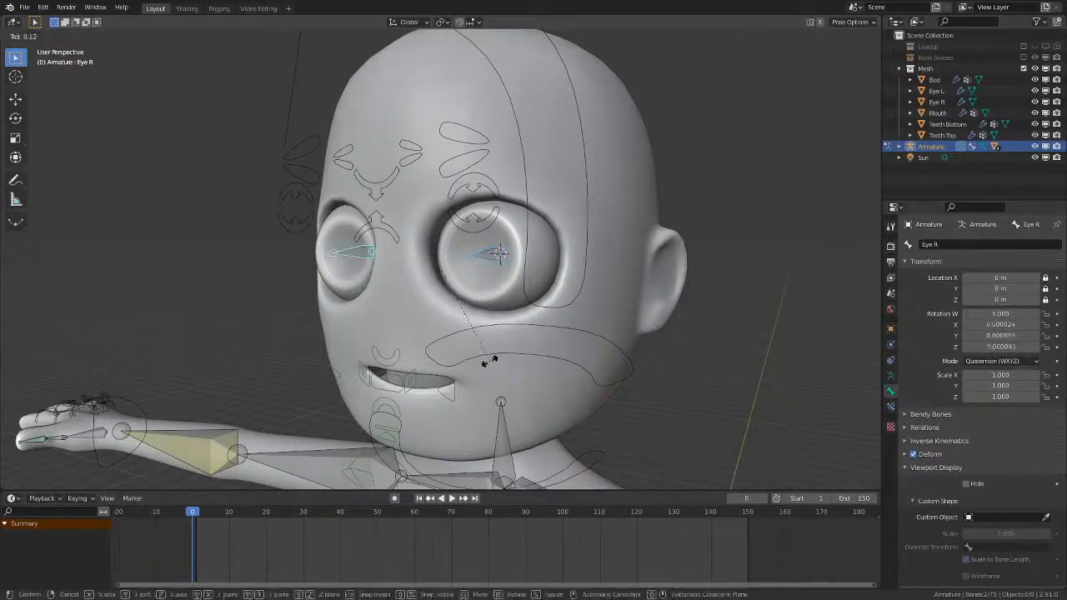
key("Escape")
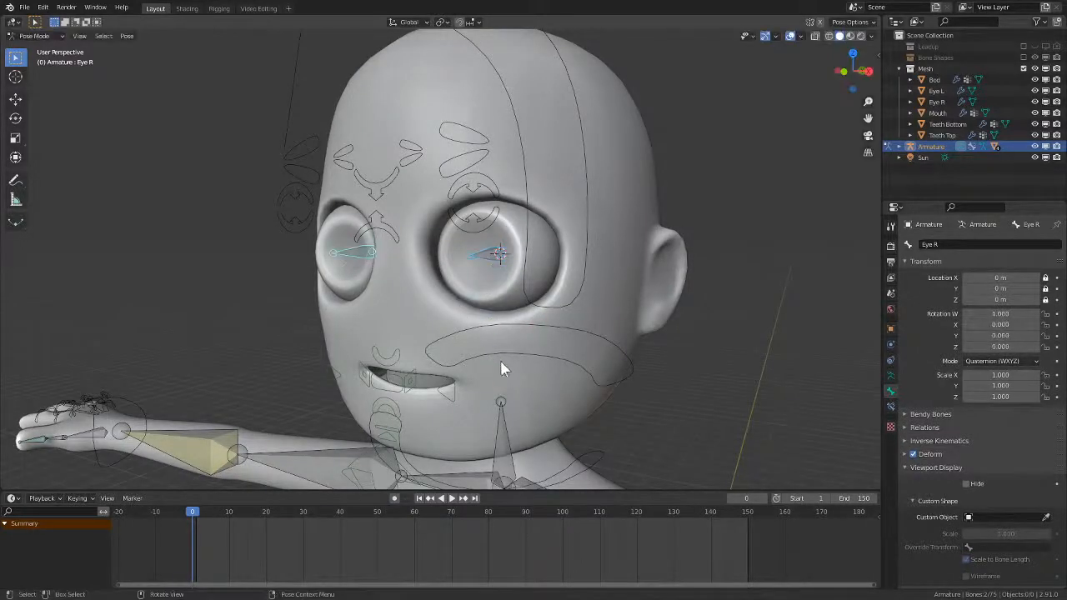
left_click(492, 260)
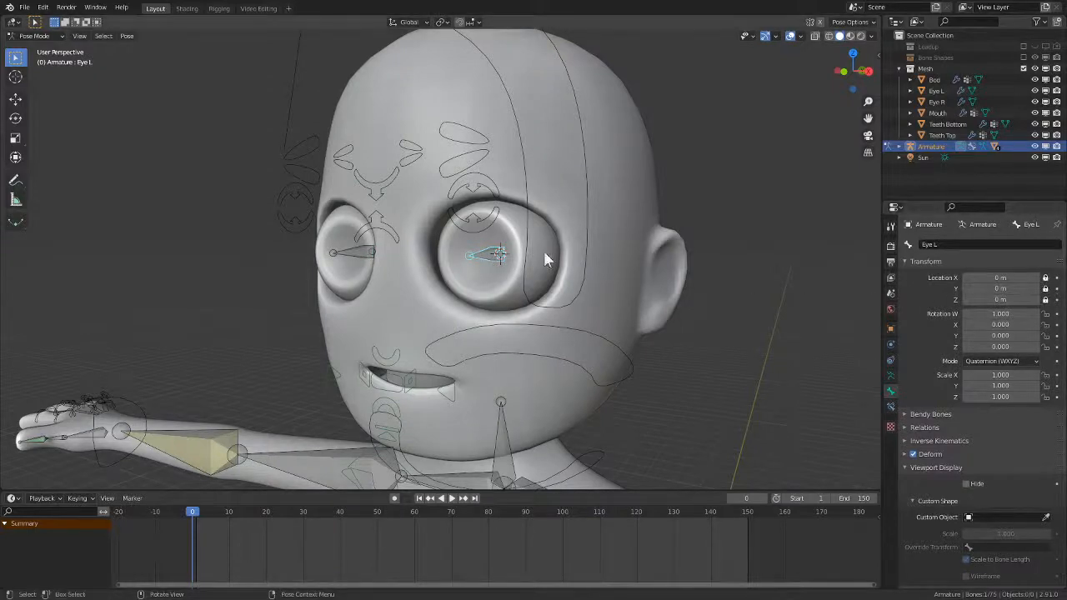
left_click(358, 258)
left_click(497, 262)
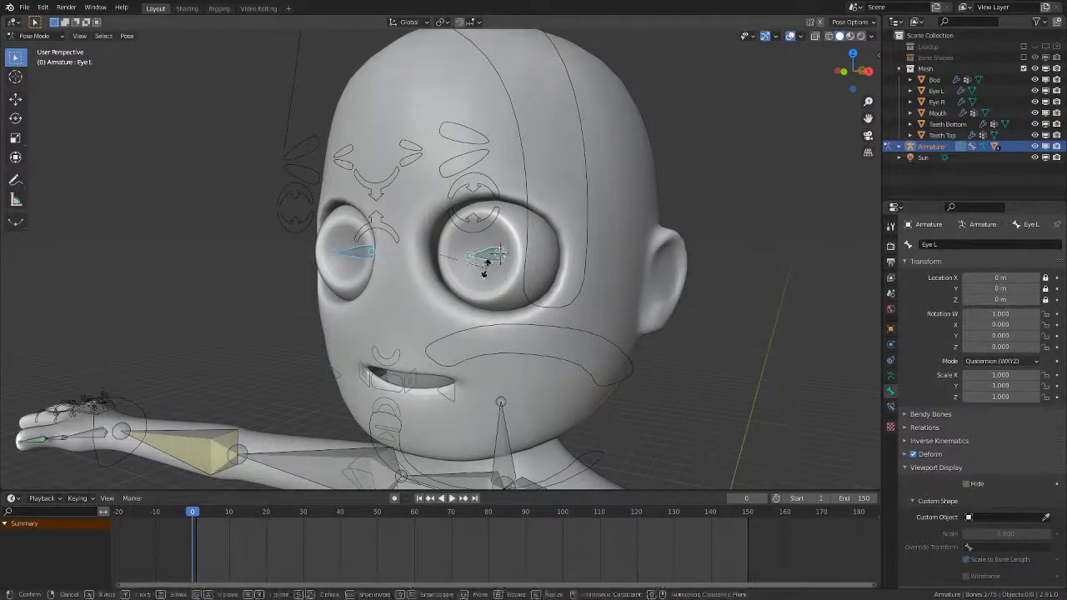
key("r")
key("r")
right_click(492, 285)
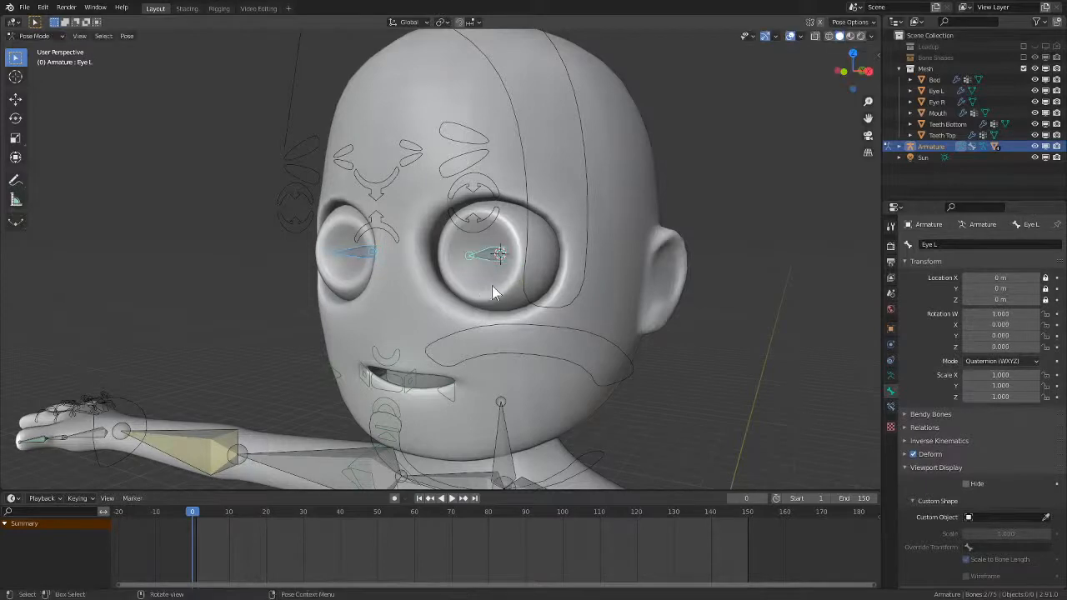
- Try rotating the Head bone to check how the eyes follow the head
middle_click_drag(492, 284, 658, 285)
left_click(665, 297)
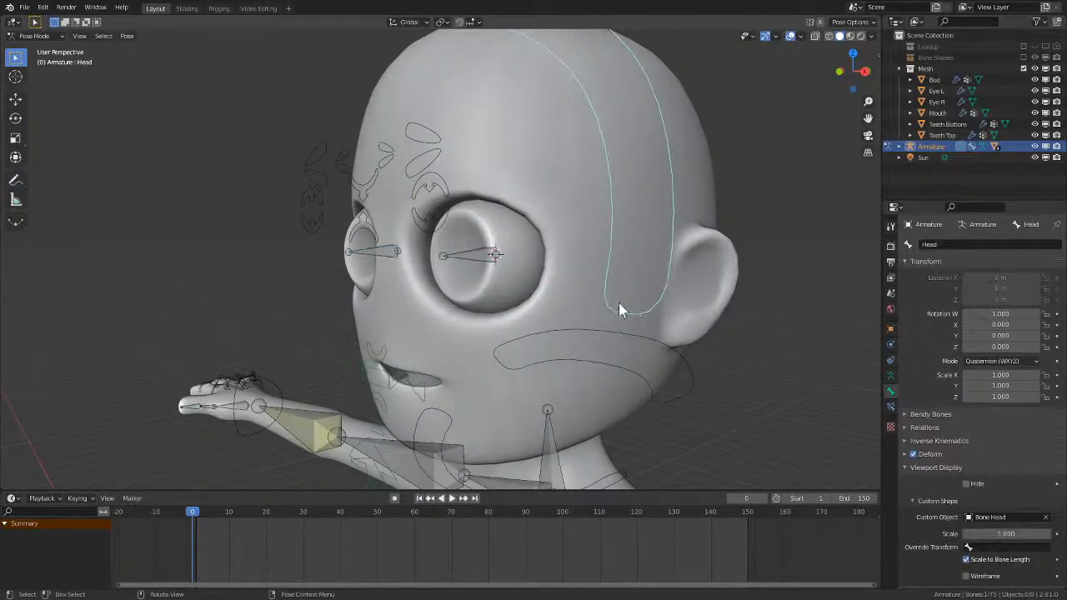
key("r")
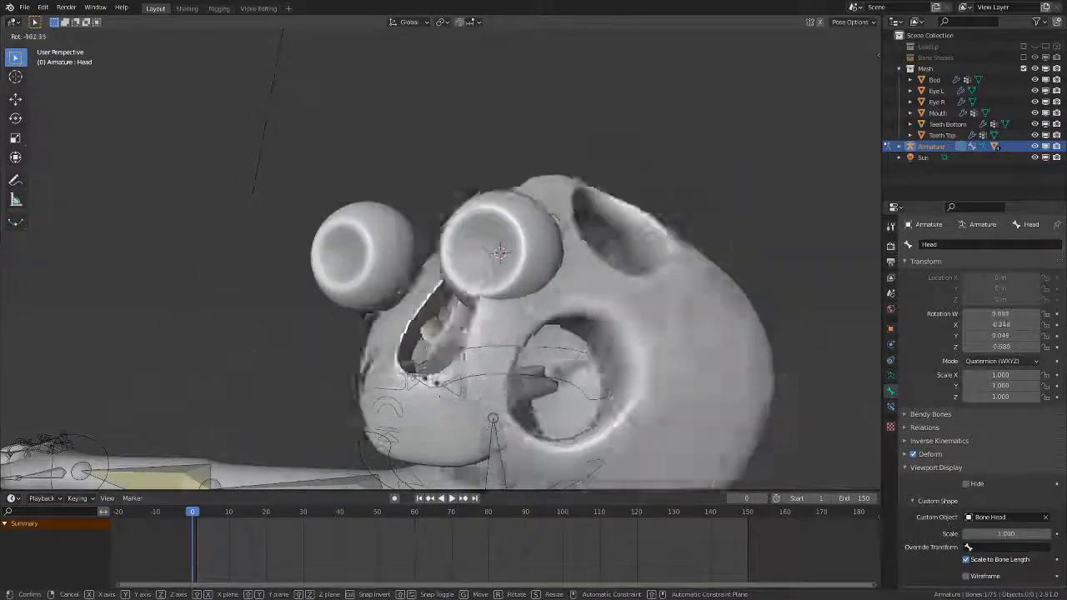
right_click(535, 360)
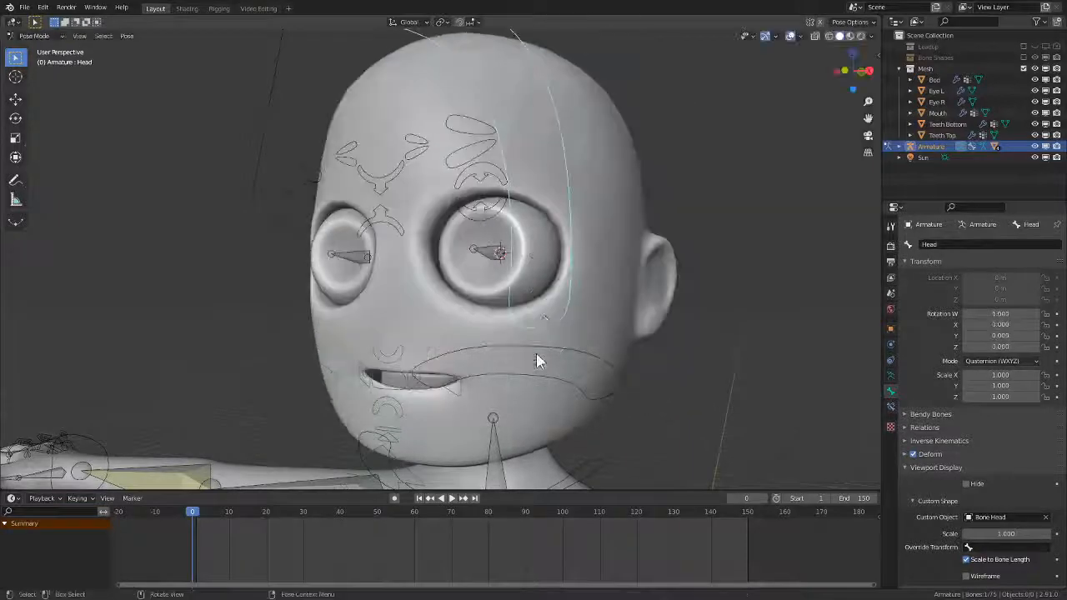
middle_click_drag(536, 317, 575, 354)
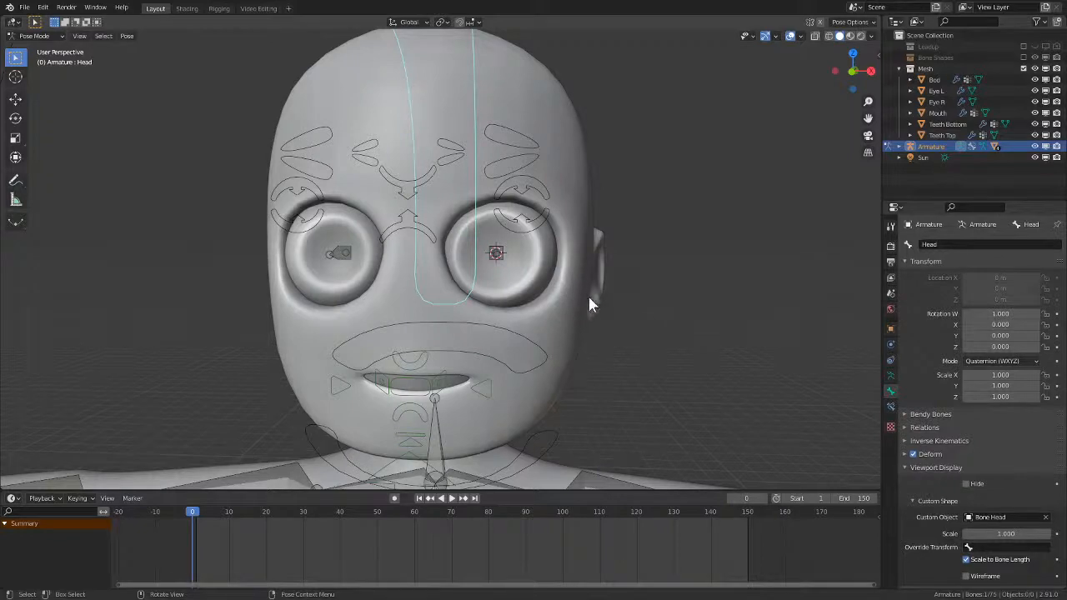
- In Object Mode, set the left eye's tiny pupils shape key to -0.25 with a range minimum of -0.25
mouse_move(587, 294)
middle_mouse_down()
mouse_move(608, 282)
mouse_move(584, 291)
middle_mouse_up()
key("ctrl+Tab")
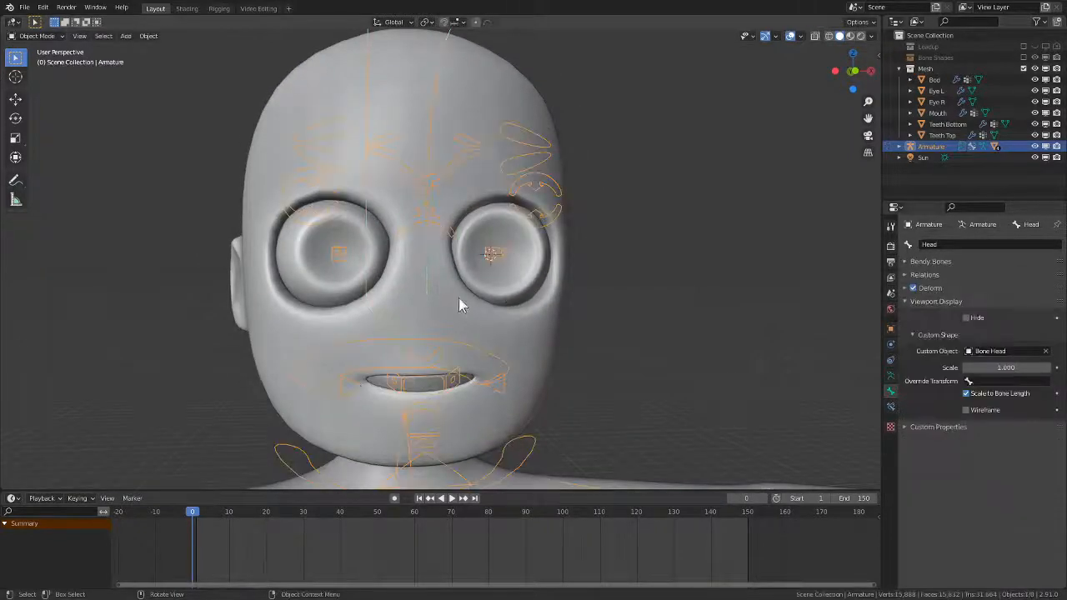
left_click(526, 309)
left_click(890, 406)
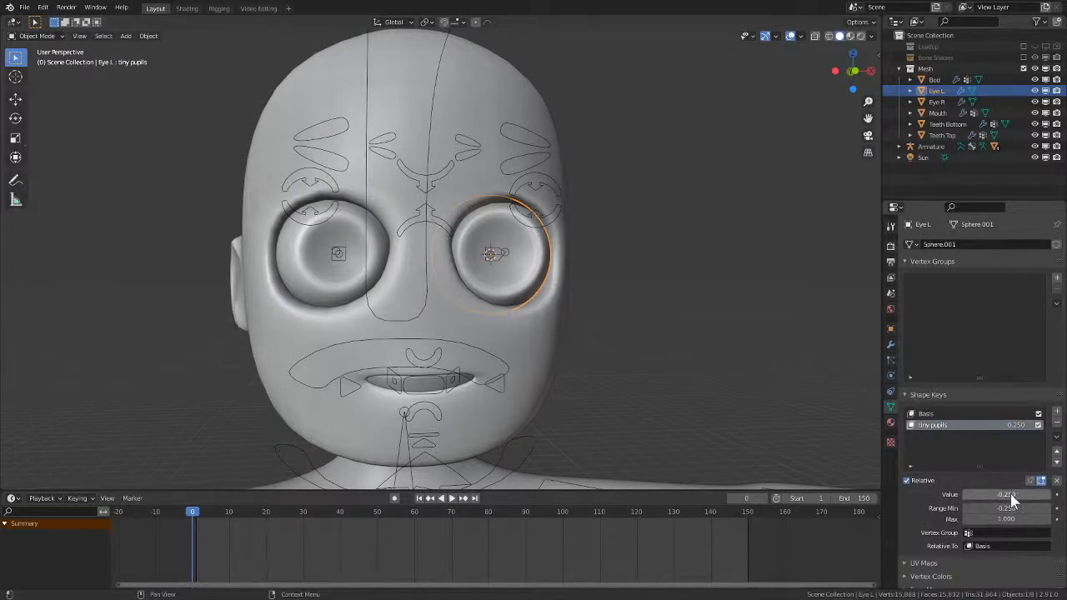
left_click(1011, 496)
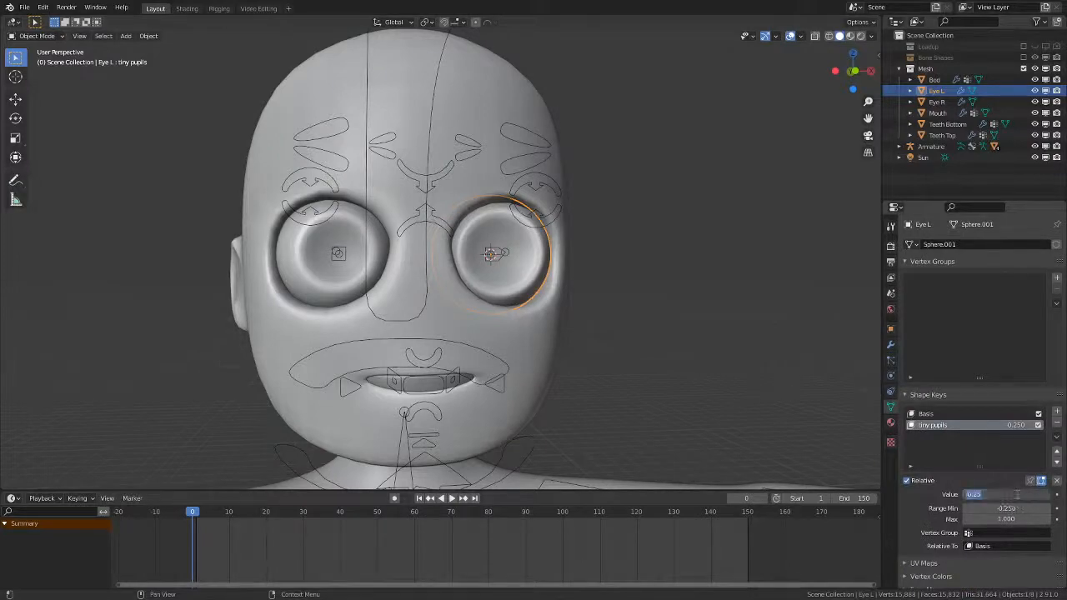
- Set the right eye's tiny pupils shape key range minimum to -0.25 and its value to -0.25
left_click(326, 289)
left_click(1006, 493)
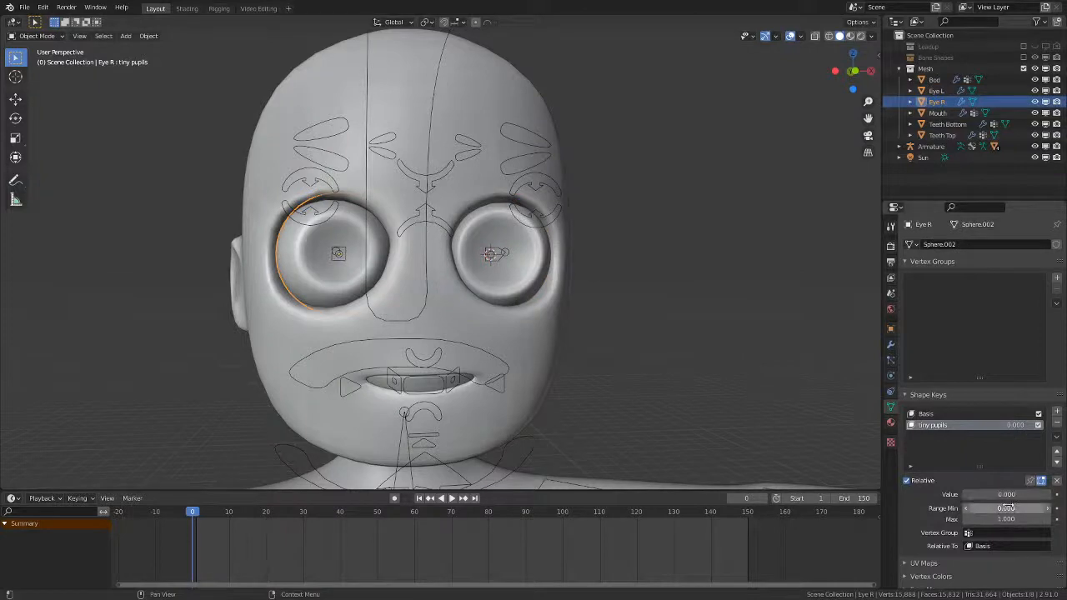
left_click(1015, 507)
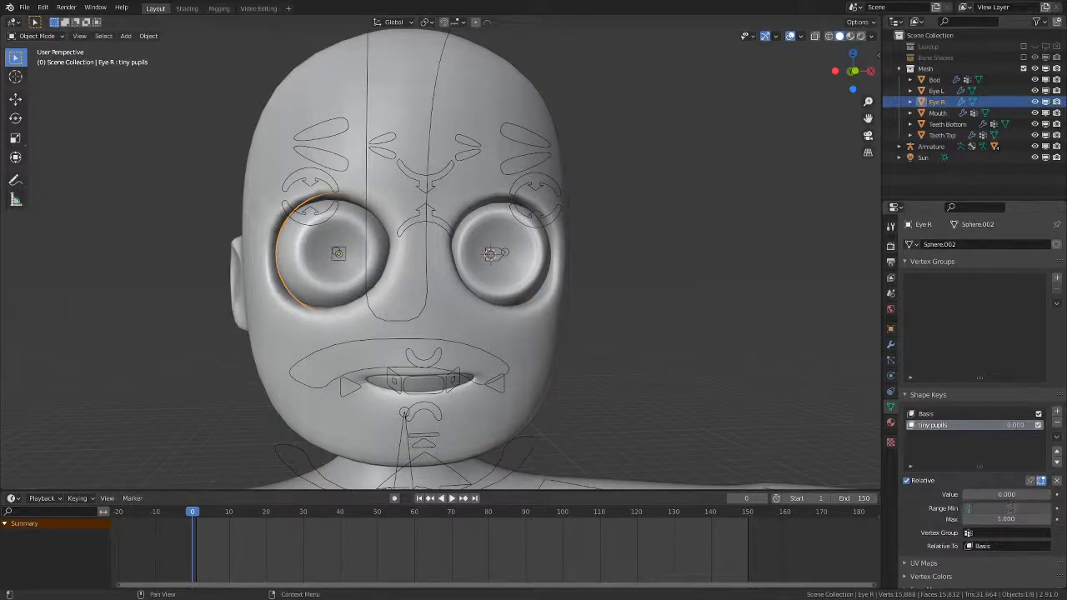
type("-0.25")
key("Return")
left_click_drag(1006, 495, 914, 501)
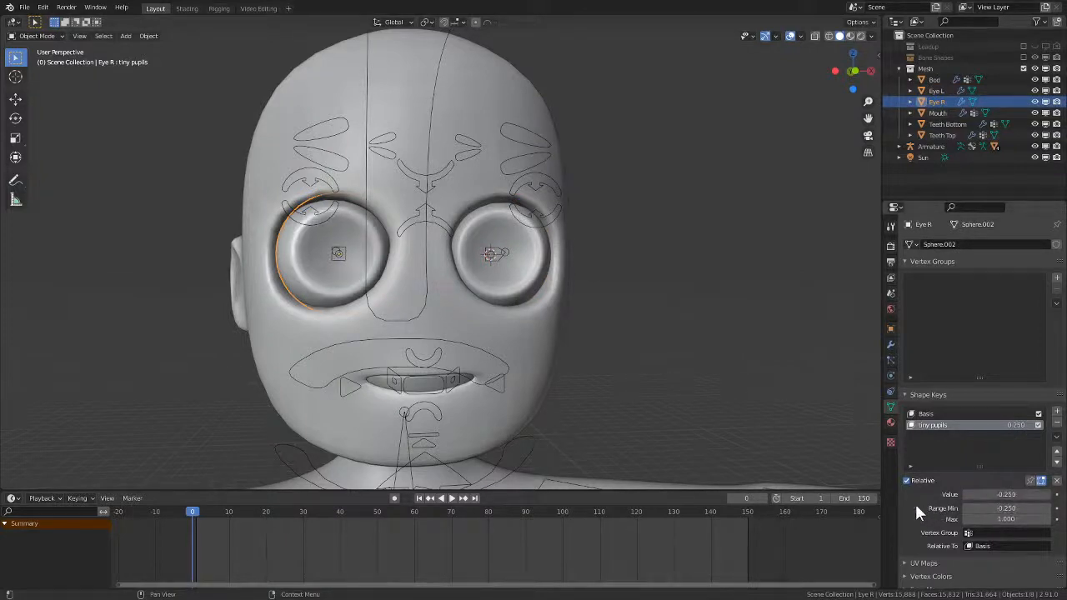
- Preview the face with its enlarged pupils in Rendered shading
middle_click_drag(613, 341, 557, 311)
key("z")
left_click(557, 250)
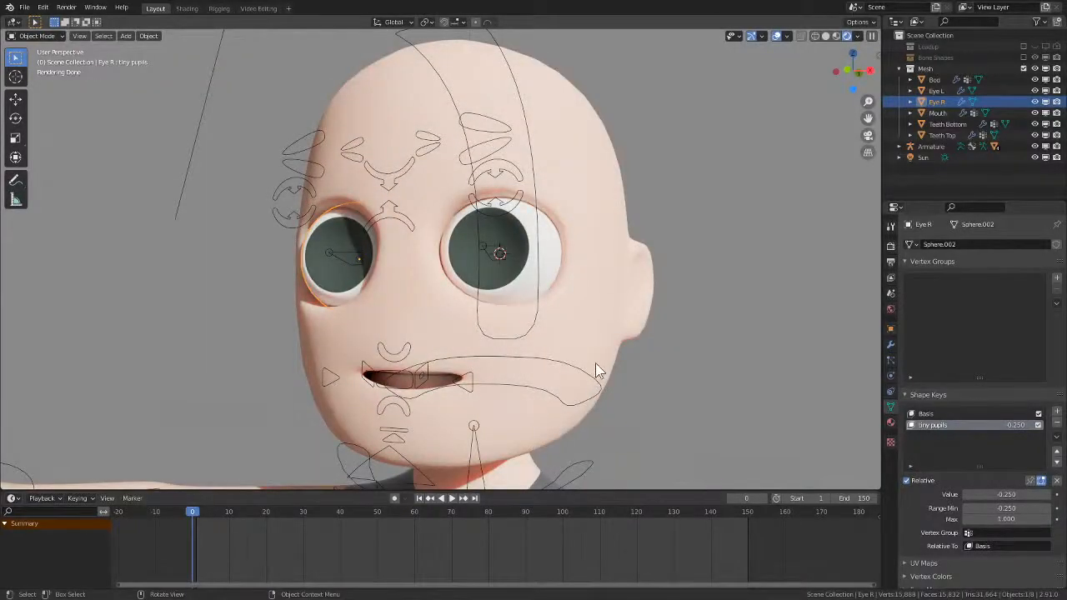
mouse_move(597, 371)
middle_mouse_down()
mouse_move(583, 402)
mouse_move(586, 391)
middle_mouse_up()
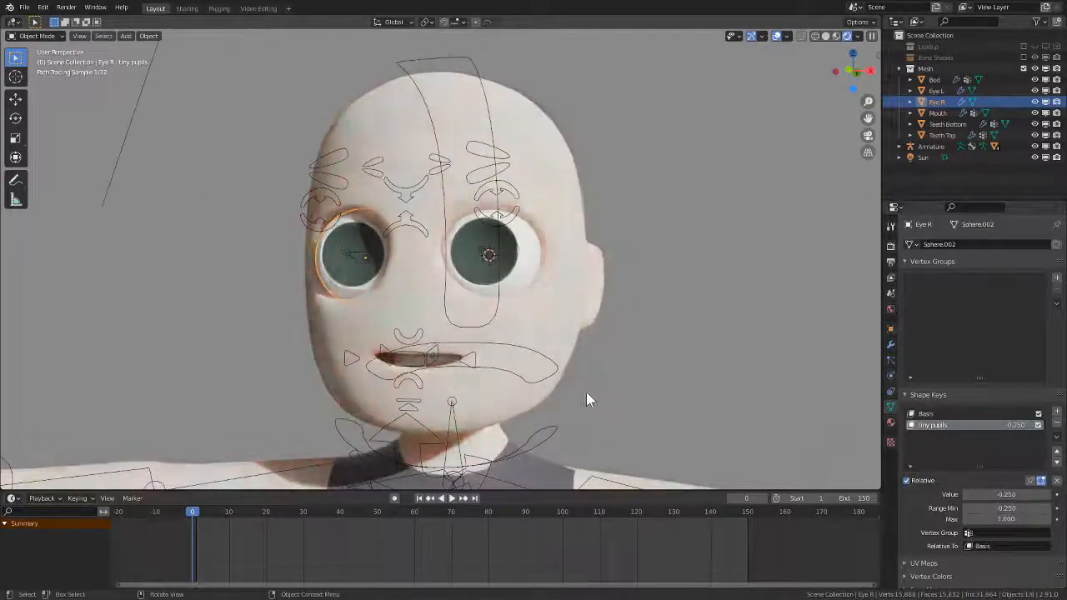
- Return the armature to Pose Mode and try moving the central eyebrow control
left_click(460, 174)
scroll(507, 196, "up", 5)
key("ctrl+Tab")
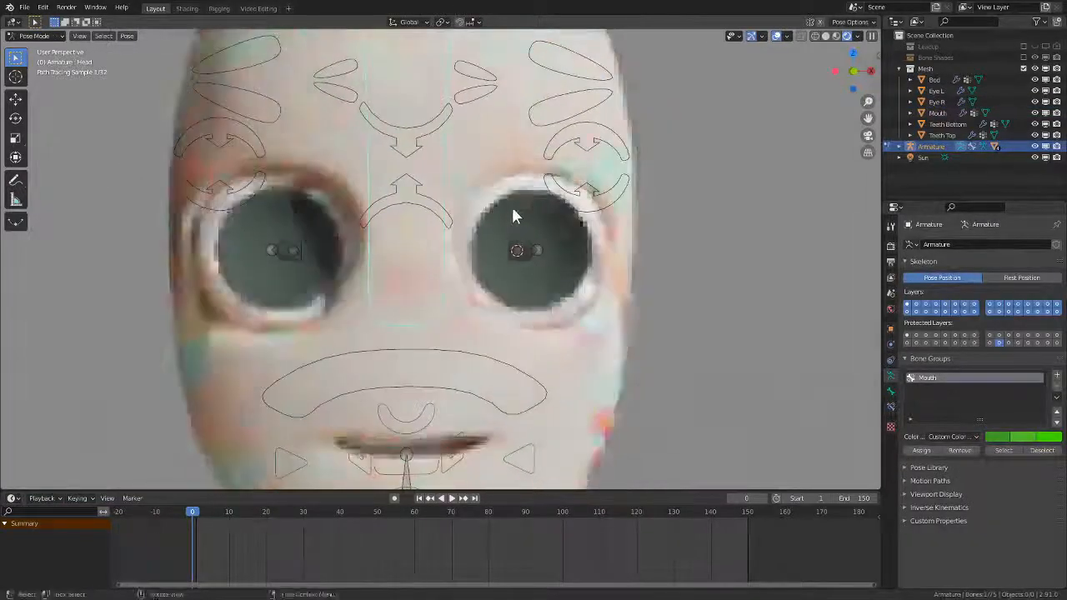
left_click(514, 215)
scroll(504, 214, "down", 3)
key("g")
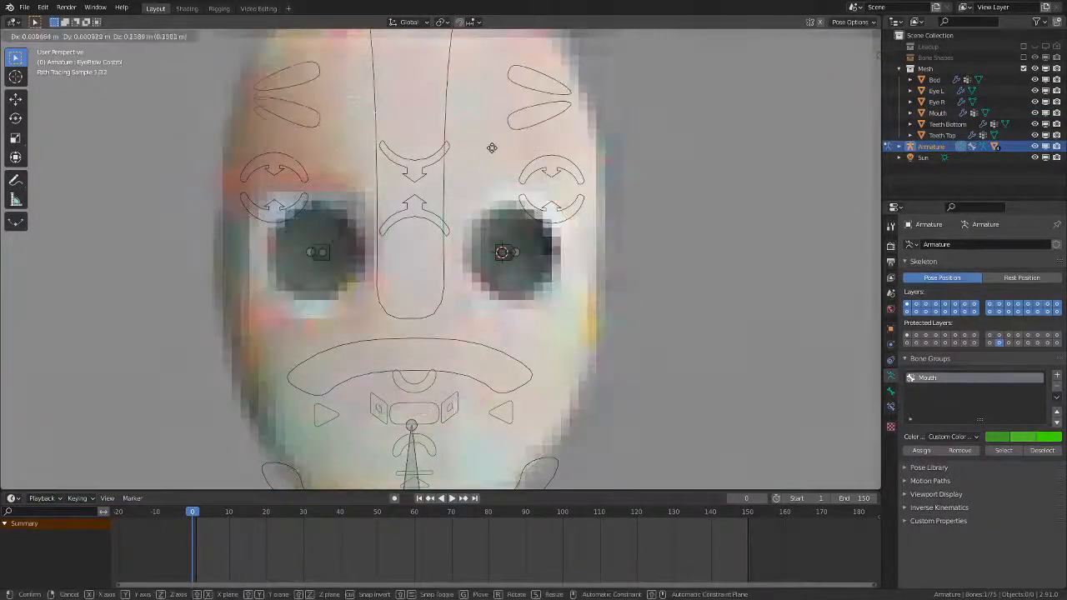
right_click(492, 143)
- In Solid shading, lower the central eyebrow control and raise the left eyebrow control about 0.33 m
key("z")
key("g")
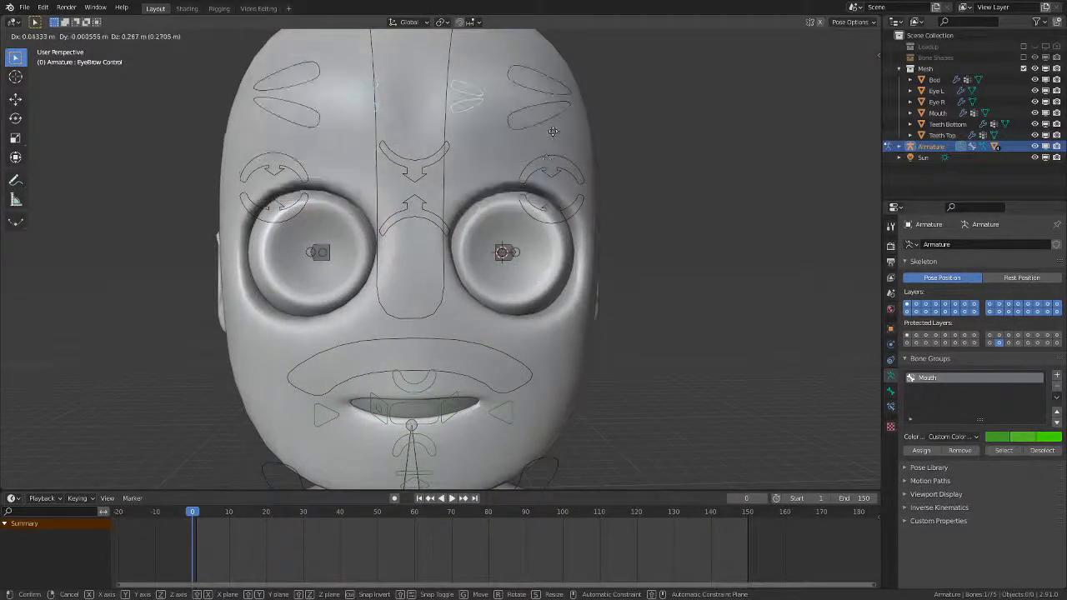
left_click(546, 290)
left_click(564, 146)
key("g")
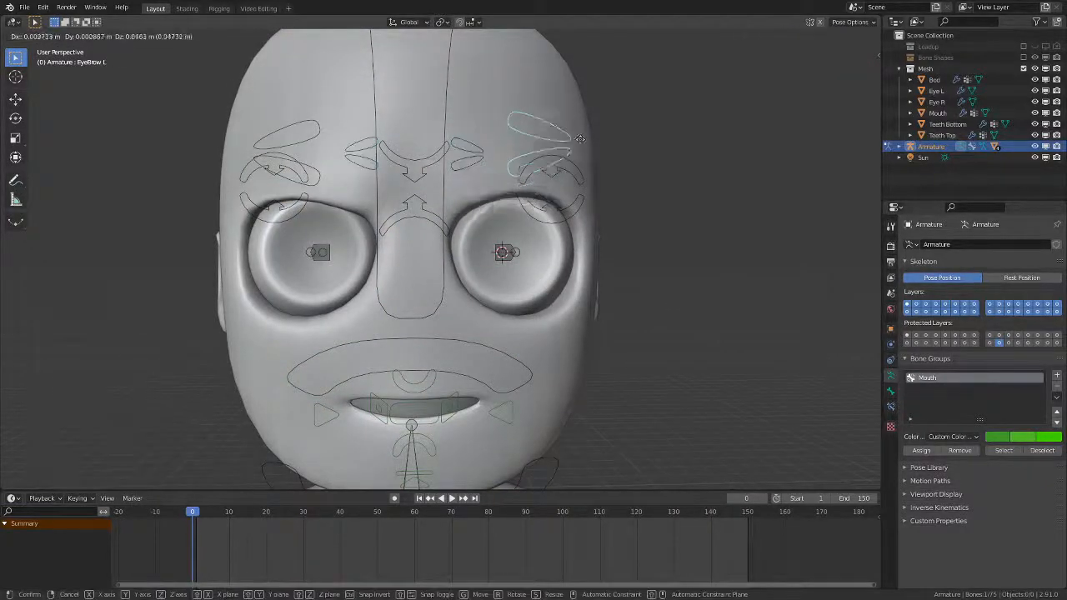
left_click(584, 107)
middle_click_drag(583, 107, 522, 210)
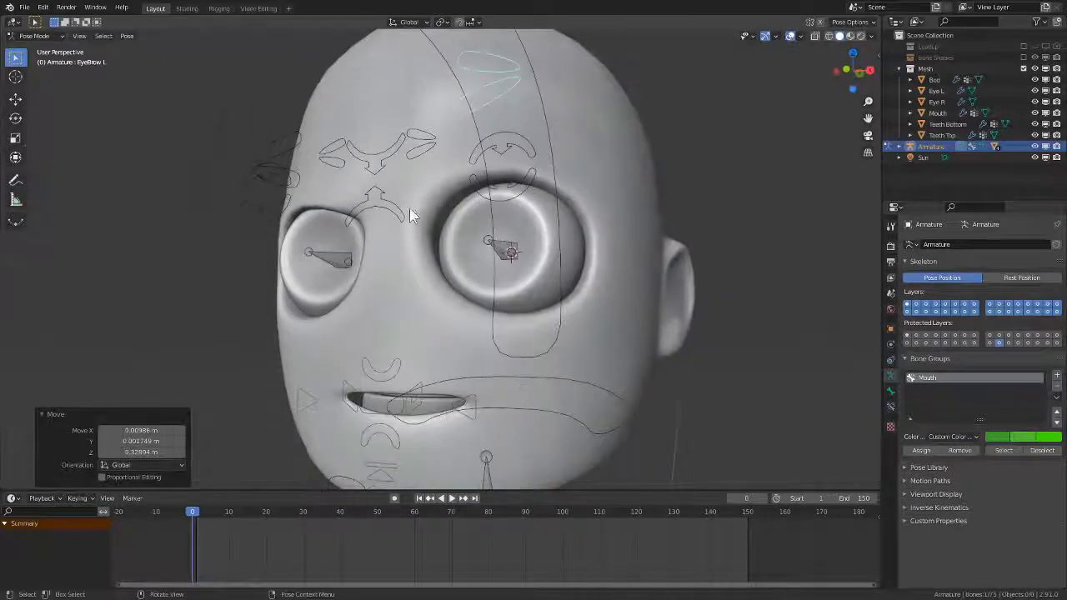
- Lower the central eyelid control about 0.21 m and raise the left eyelid control to open the left eye wide
left_click(389, 207)
key("g")
left_click(403, 285)
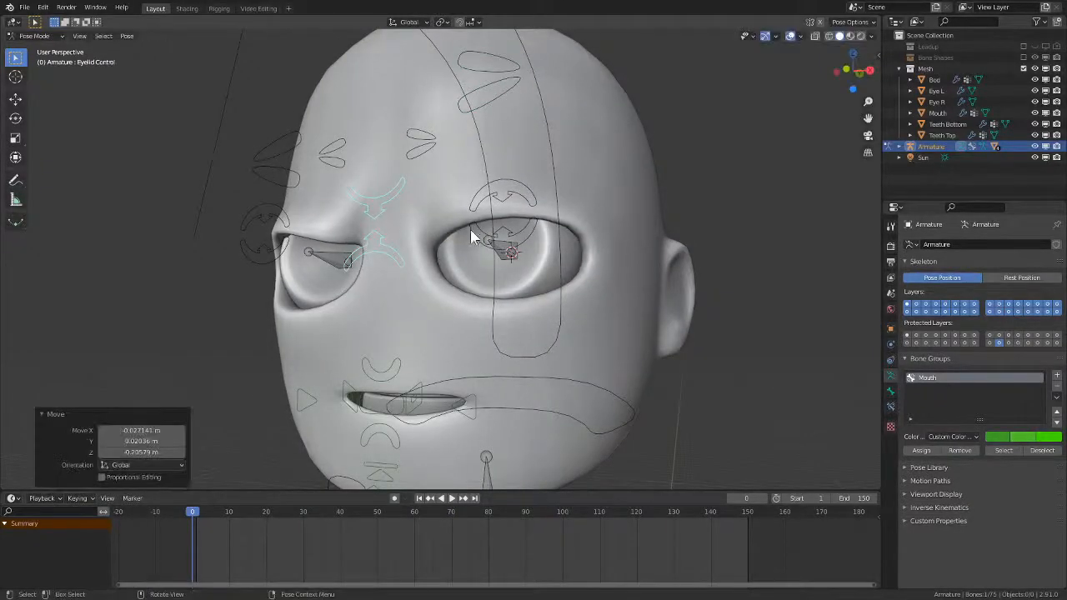
left_click(526, 239)
key("g")
left_click(546, 241)
- Try rotating the Eye L bone, first in the view plane and again with trackball rotation
middle_click_drag(545, 241, 494, 263)
left_click(496, 262)
key("r")
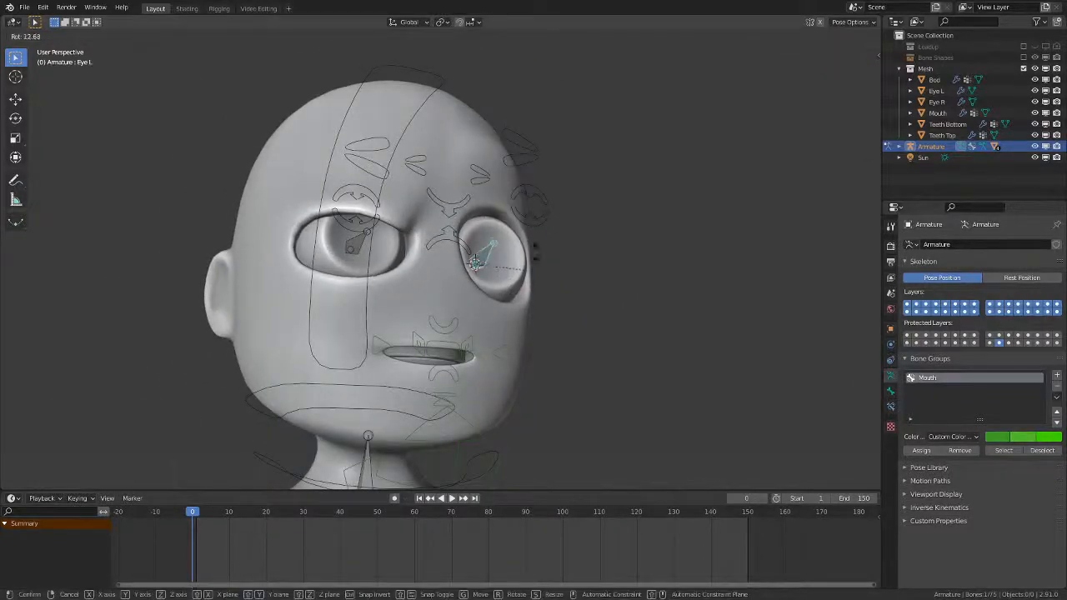
right_click(512, 283)
middle_click_drag(560, 312, 509, 293)
key("r")
key("r")
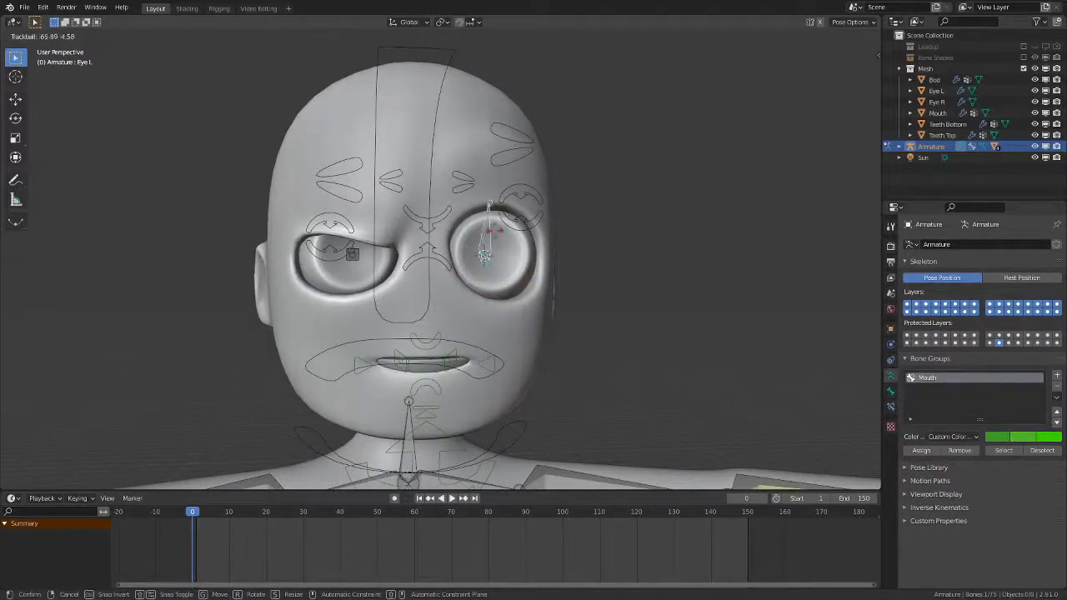
left_click(516, 275)
- In Object Mode, set the tiny pupils shape key to about 0.705 on the left eye and 0.728 on the right, and show Rendered shading
left_click(518, 288)
key("ctrl+Tab")
left_click(519, 296)
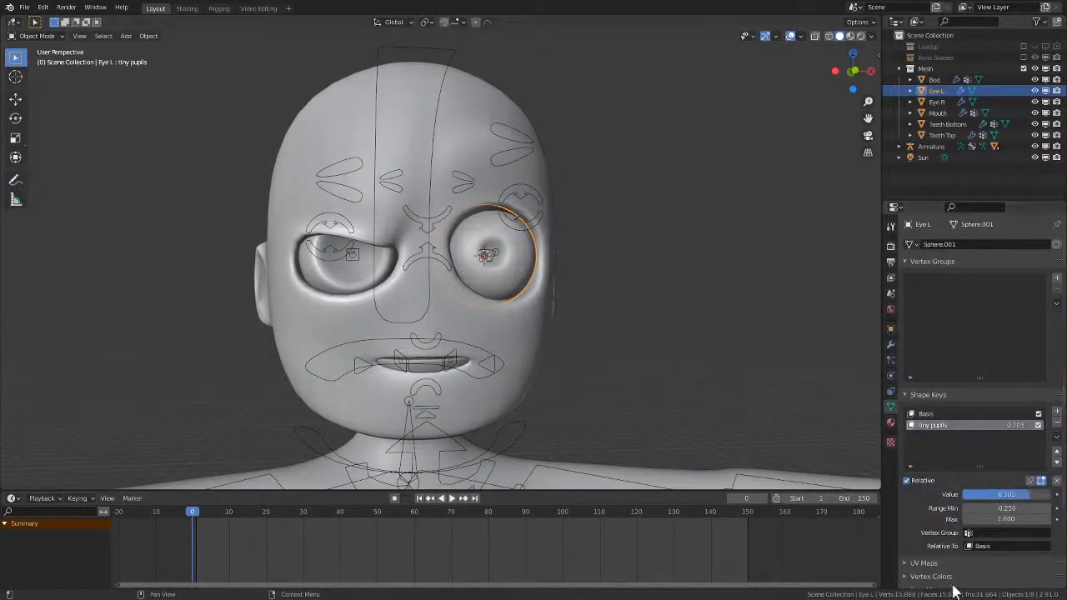
left_click(345, 269)
left_click_drag(990, 498, 1024, 499)
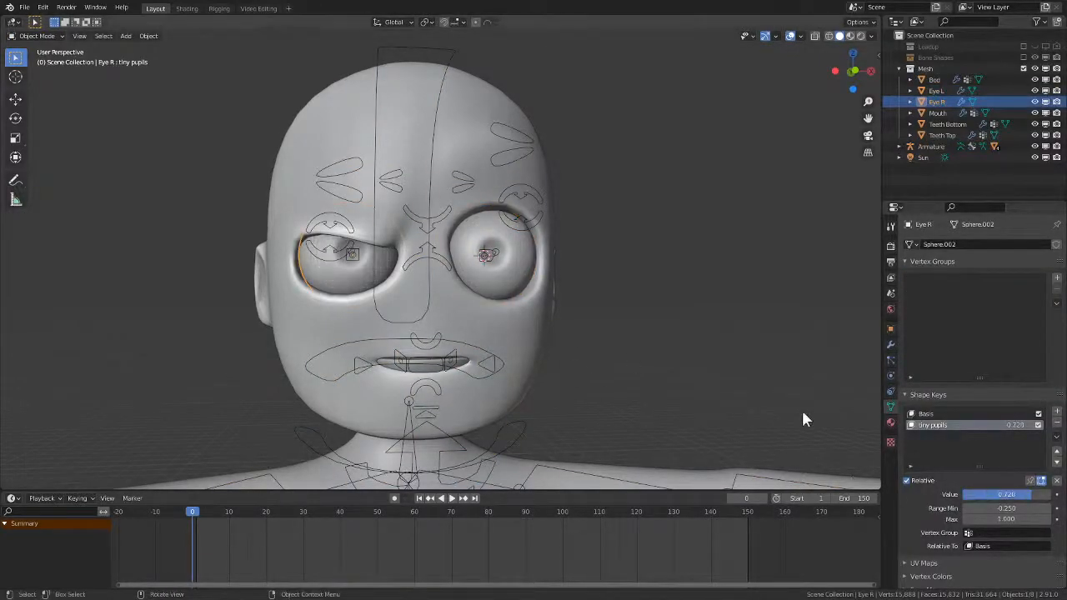
key("z")
left_click(715, 320)
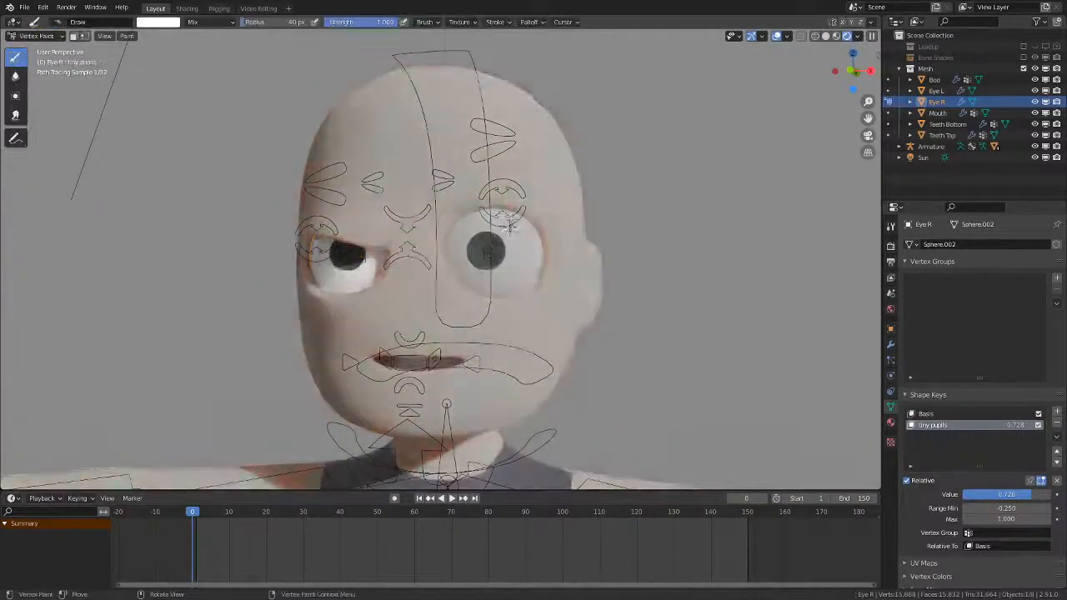
- In Pose Mode on the armature, clear the location of all bones to return the face to its neutral expression
left_click(505, 231)
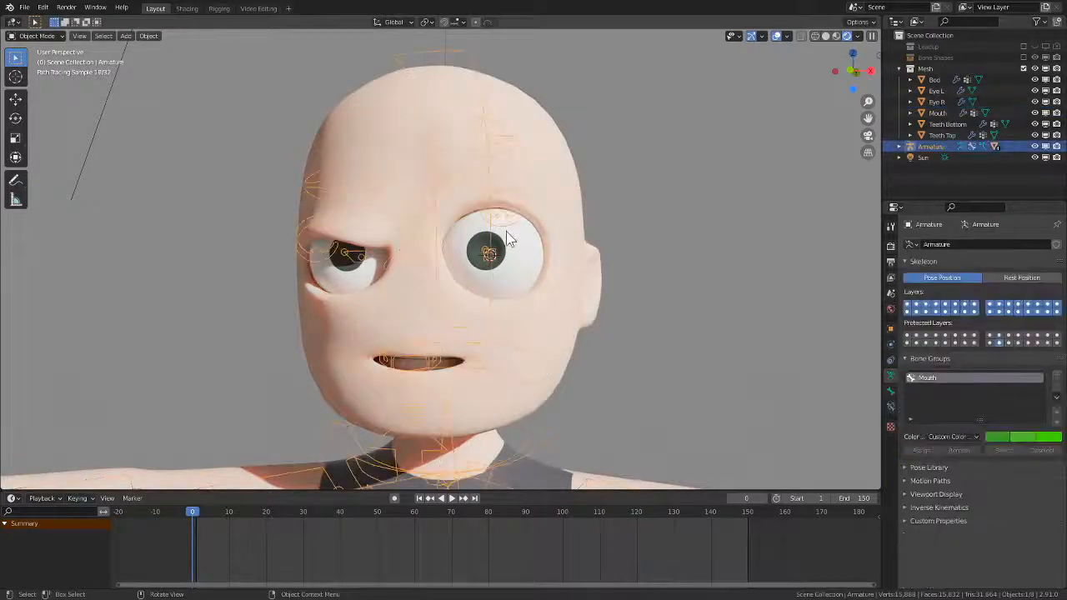
key("ctrl+Tab")
key("alt+g")
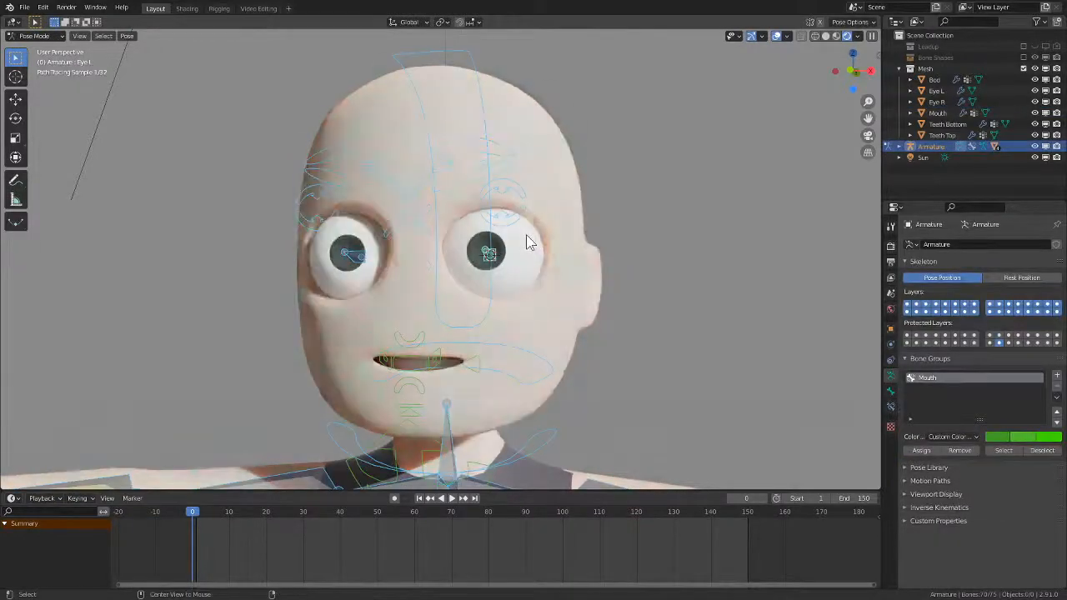
middle_click_drag(541, 257, 564, 254)
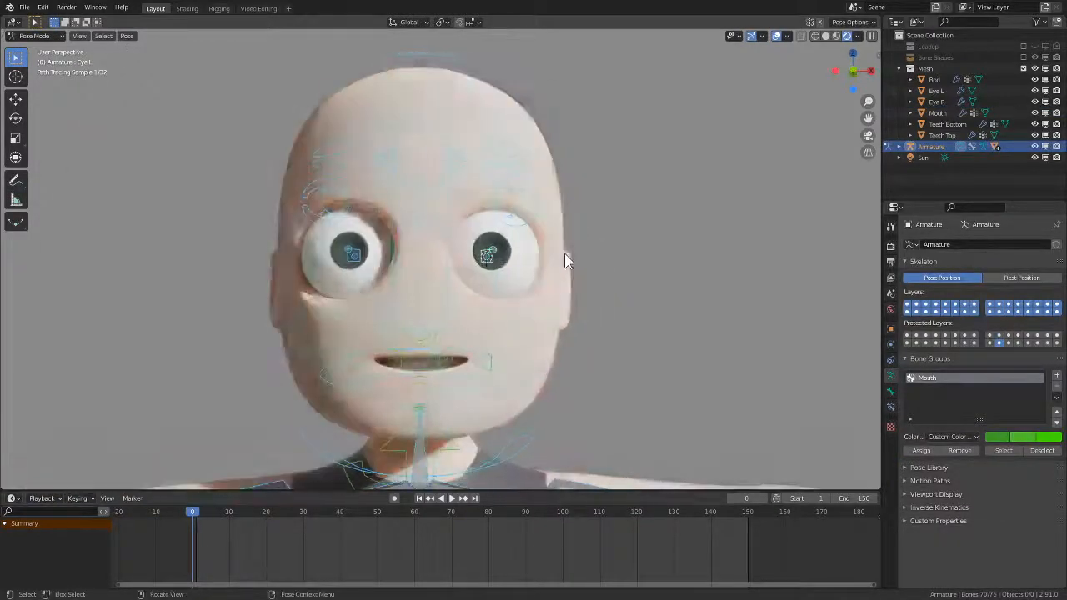
- Raise the central EyeBrow Control bone slightly above its rest position
left_click(501, 175)
key("g")
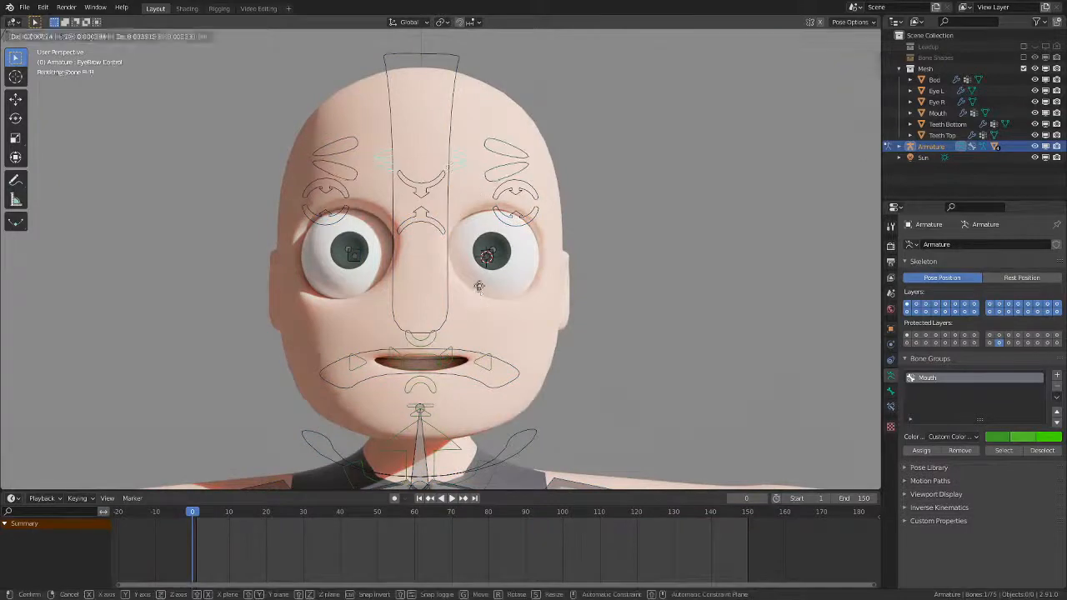
left_click(478, 267)
- Lower the Face Lips Stretch control about 0.14 m to narrow the mouth, and lower the Face Lips Base control about 0.05 m
left_click(453, 366)
key("g")
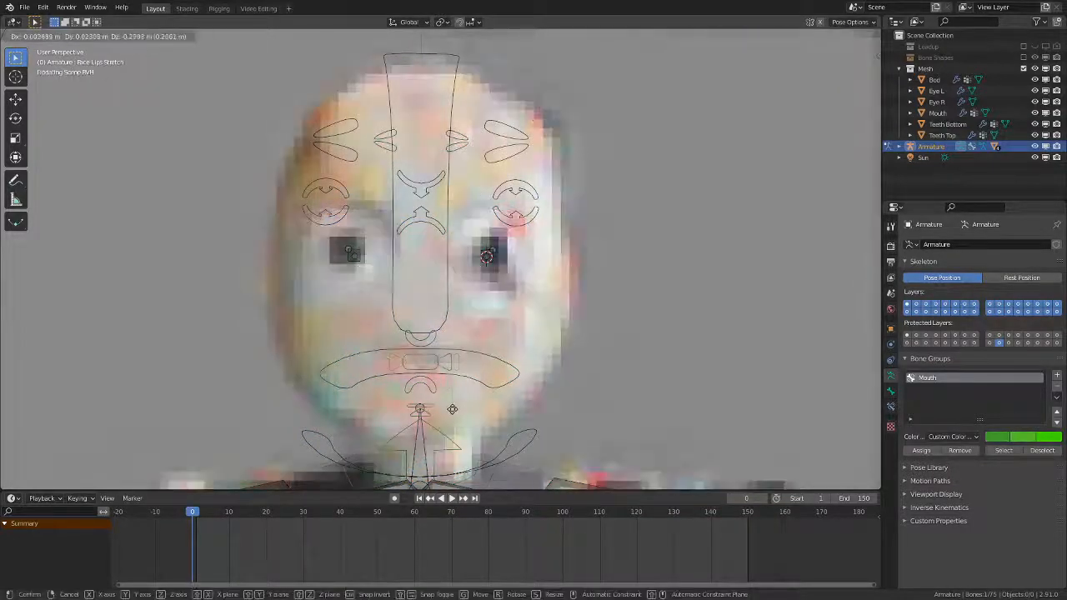
left_click(516, 367)
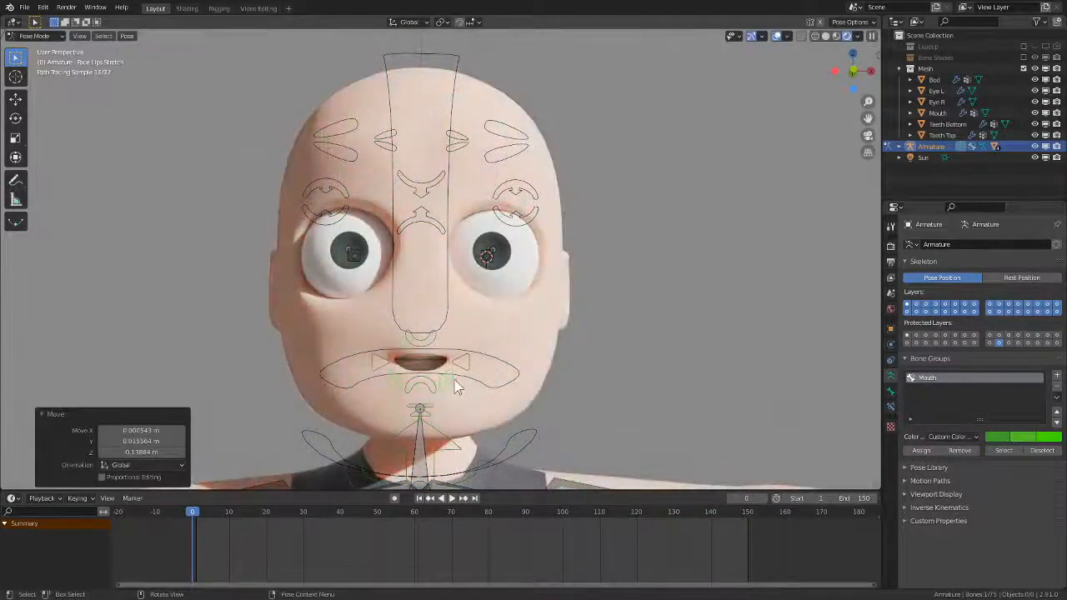
left_click(427, 390)
key("g")
left_click(432, 394)
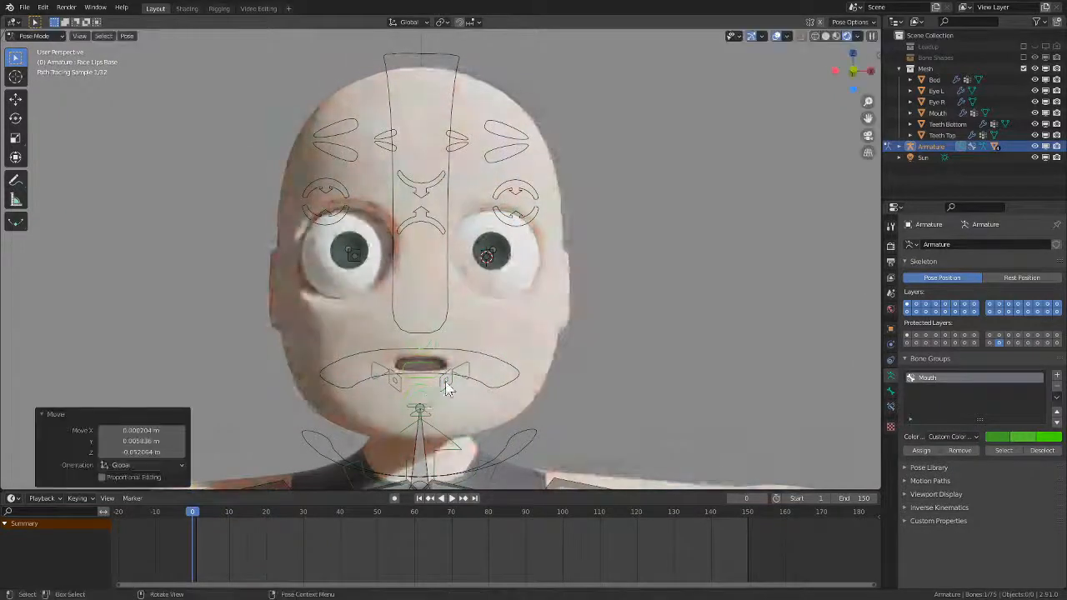
- In Object Mode, set the tiny pupils shape key to 1.000 on both the left and right eyes
middle_click_drag(492, 368, 455, 365)
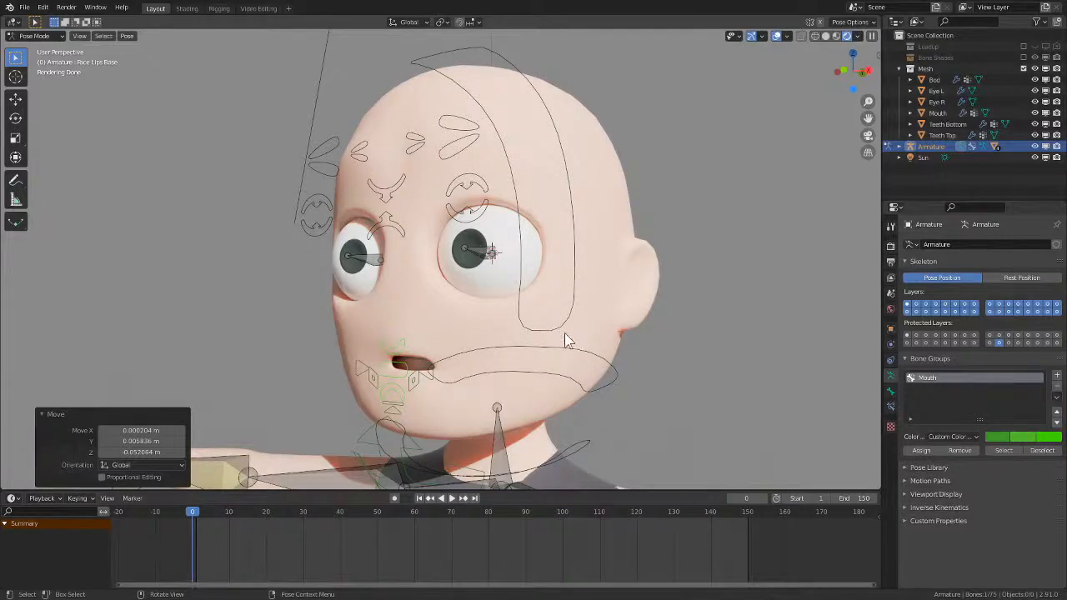
mouse_move(560, 348)
middle_mouse_down()
mouse_move(680, 364)
mouse_move(621, 327)
mouse_move(579, 368)
mouse_move(485, 392)
mouse_move(568, 419)
mouse_move(531, 414)
middle_mouse_up()
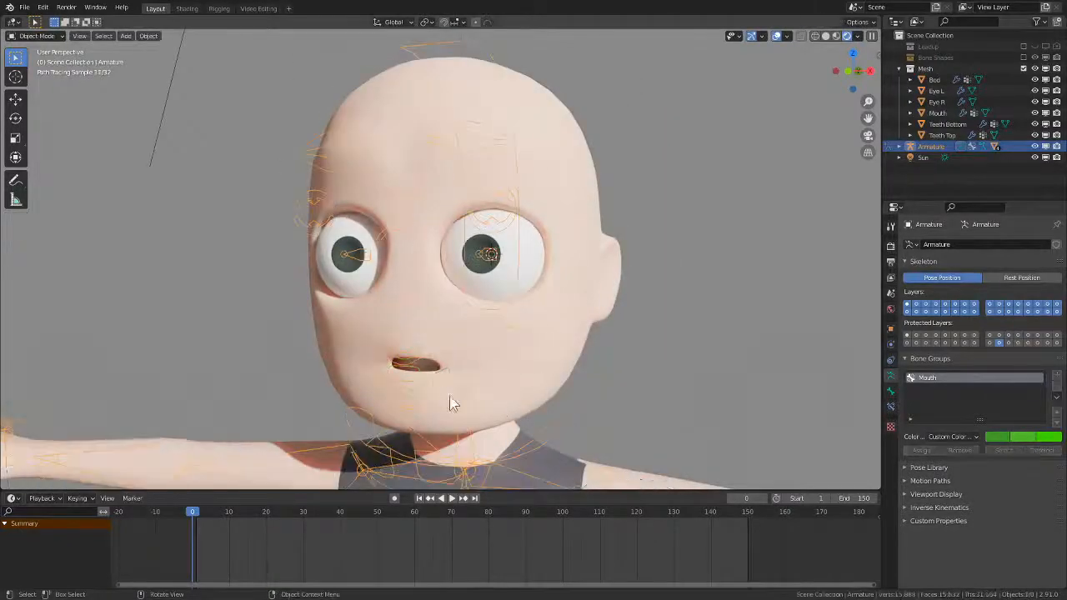
left_click(537, 274)
left_click_drag(1015, 492, 1065, 500)
left_click(361, 289, "shift")
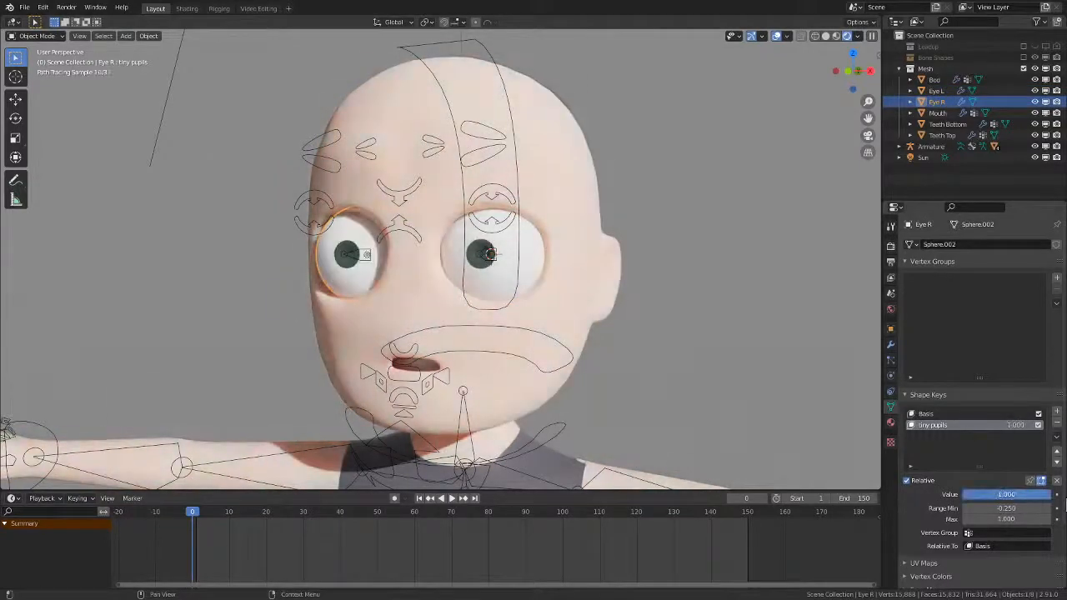
- Examine how the Eye L and Eye R bones sit inside the eyeballs, comparing Pose Mode and Object Mode from the side
middle_click_drag(603, 358, 659, 350)
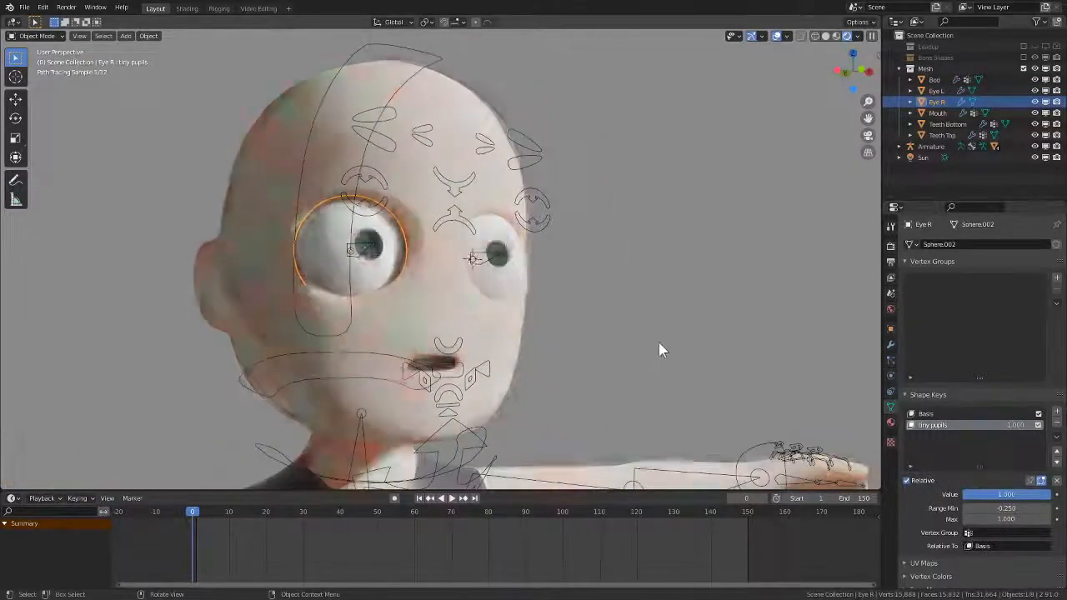
left_click(494, 257)
key("ctrl+Tab")
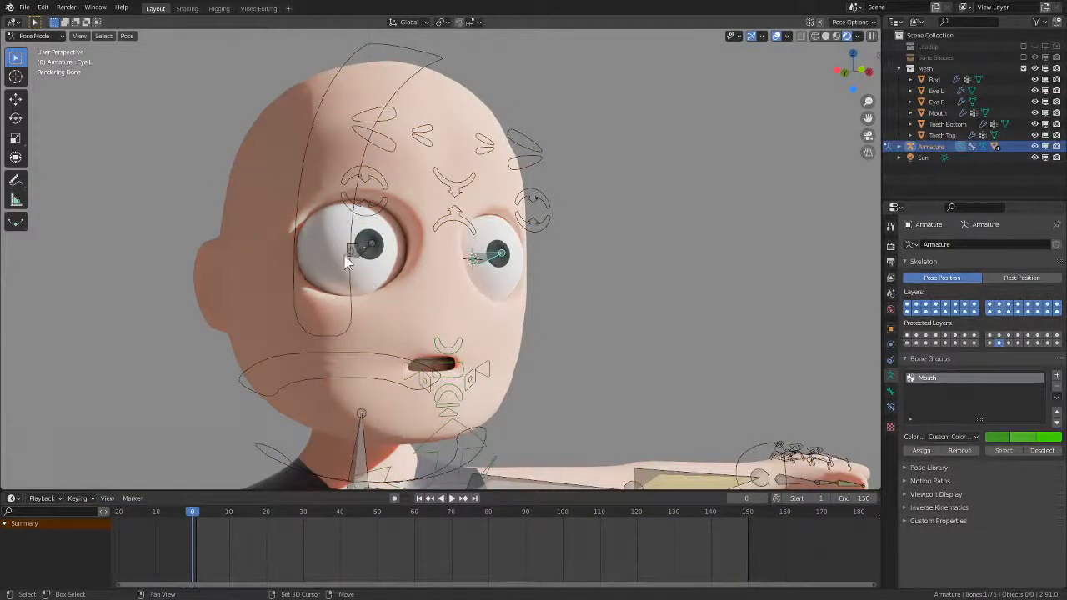
left_click(380, 243)
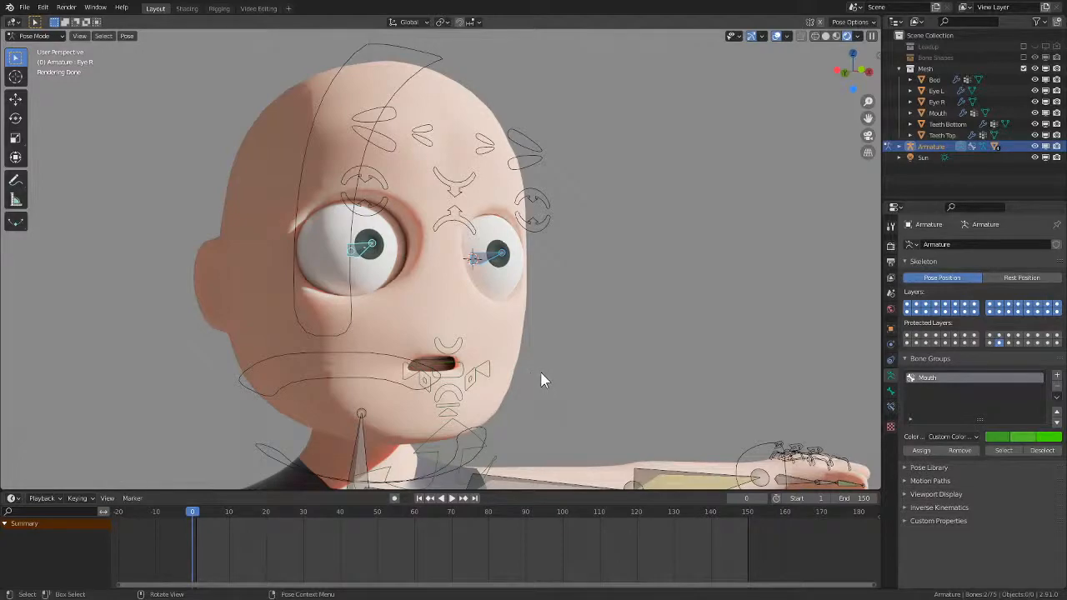
mouse_move(554, 361)
middle_mouse_down("ctrl")
mouse_move(580, 312)
mouse_move(530, 325)
mouse_move(587, 403)
mouse_move(600, 331)
mouse_move(517, 348)
mouse_move(533, 360)
mouse_move(535, 333)
mouse_move(557, 374)
mouse_move(571, 376)
mouse_move(569, 356)
middle_mouse_up("ctrl")
key("ctrl+Tab")
left_click(513, 298)
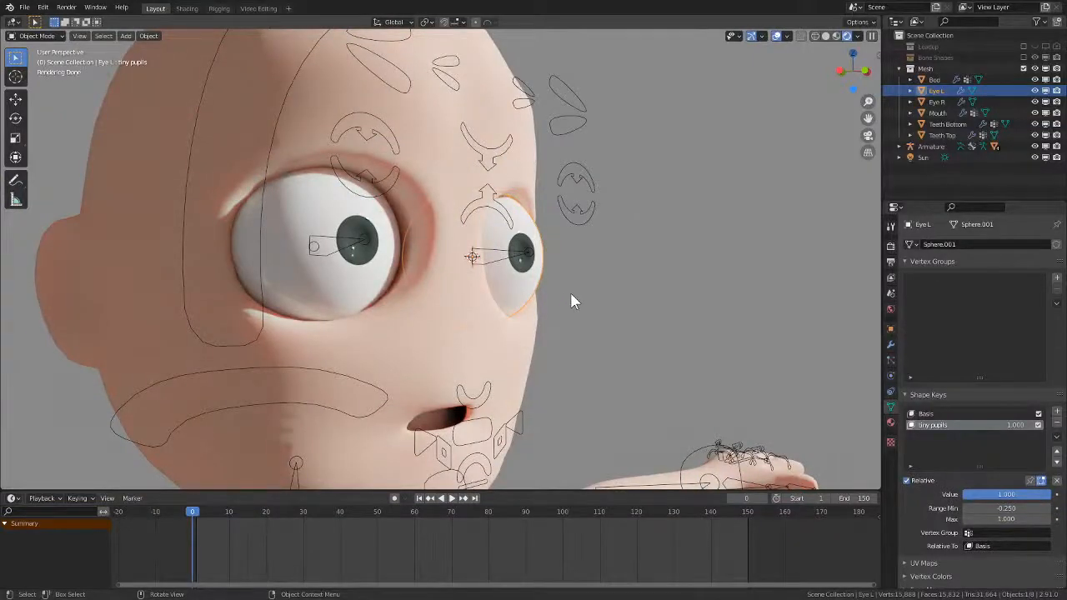
middle_click_drag(571, 300, 500, 309)
middle_click_drag(600, 327, 501, 268)
left_click(500, 268)
key("ctrl+Tab")
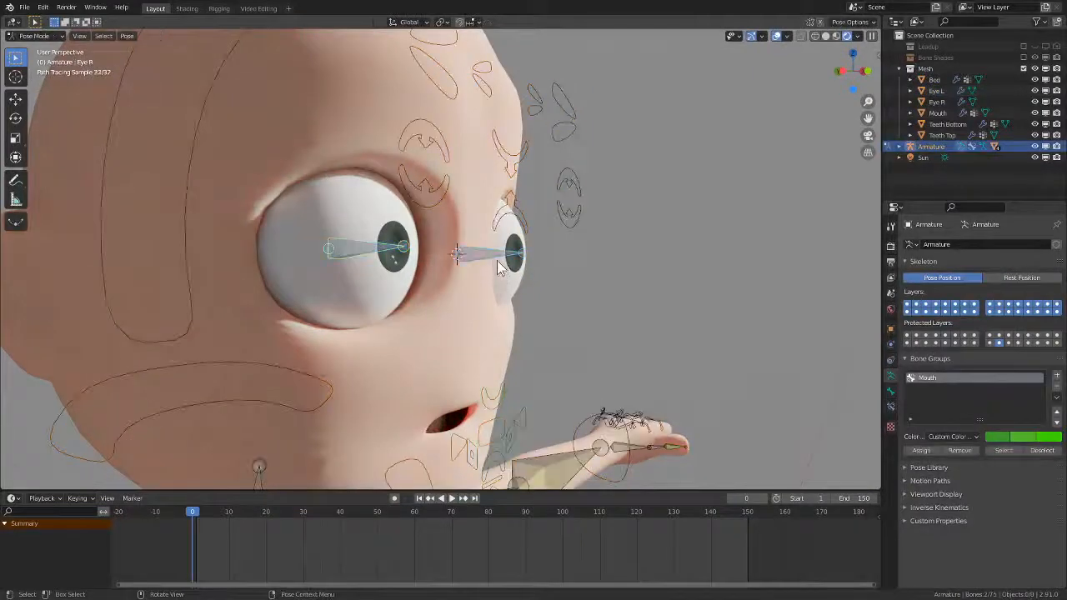
- Set the tiny pupils shape key to 0 on both the left and right eyes
left_click(503, 288)
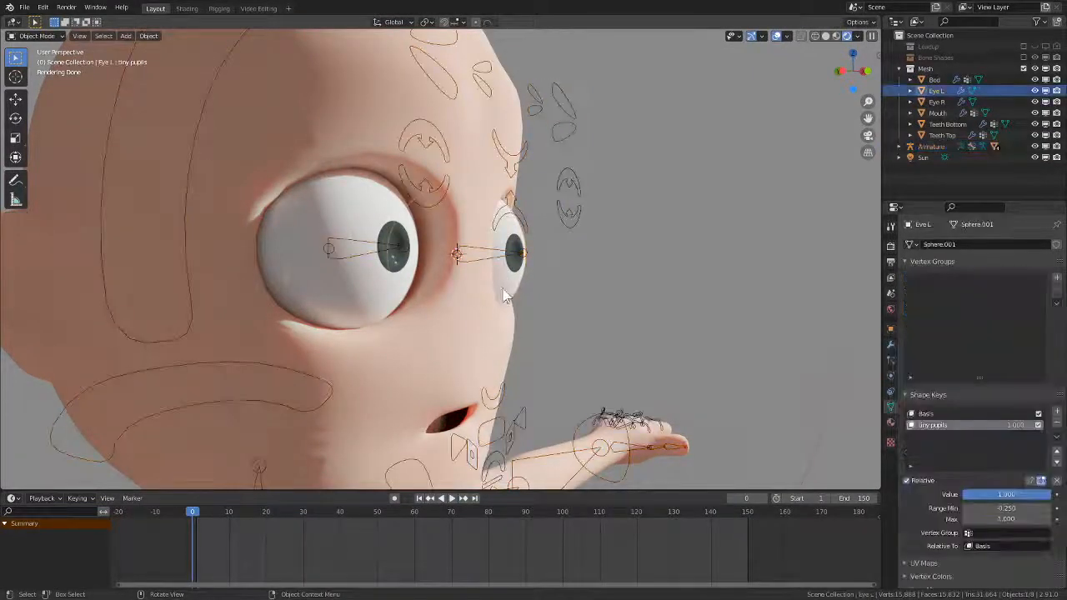
double_click(1012, 494)
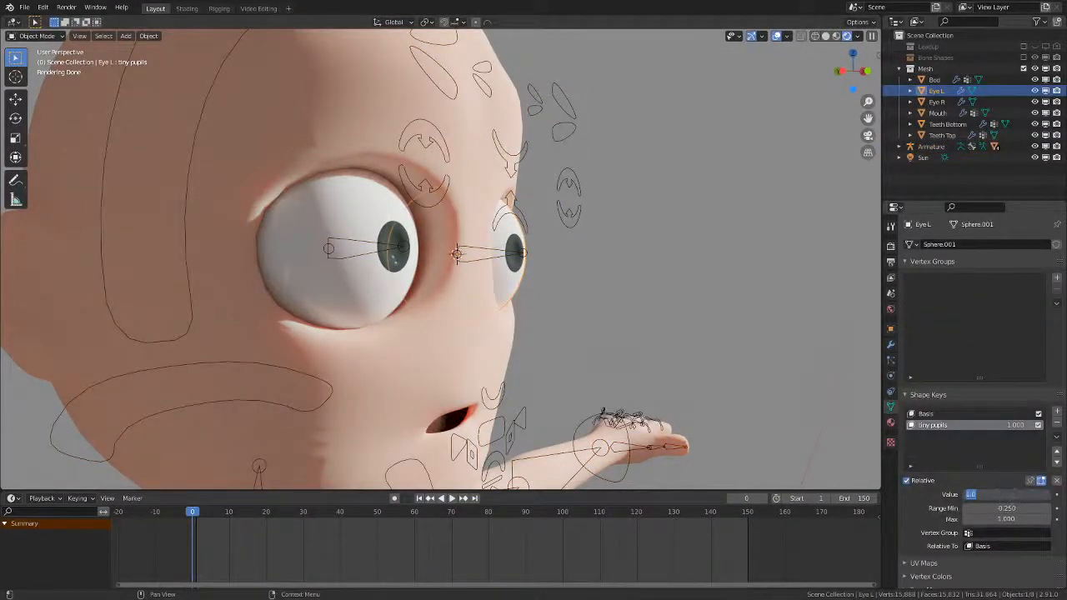
type("0")
key("Return")
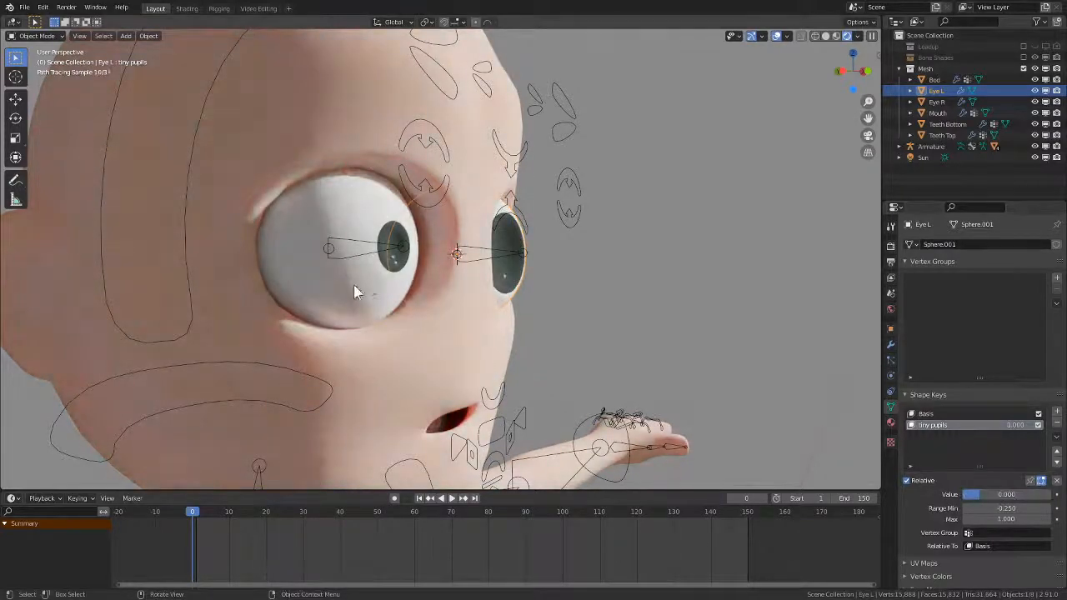
left_click(353, 285)
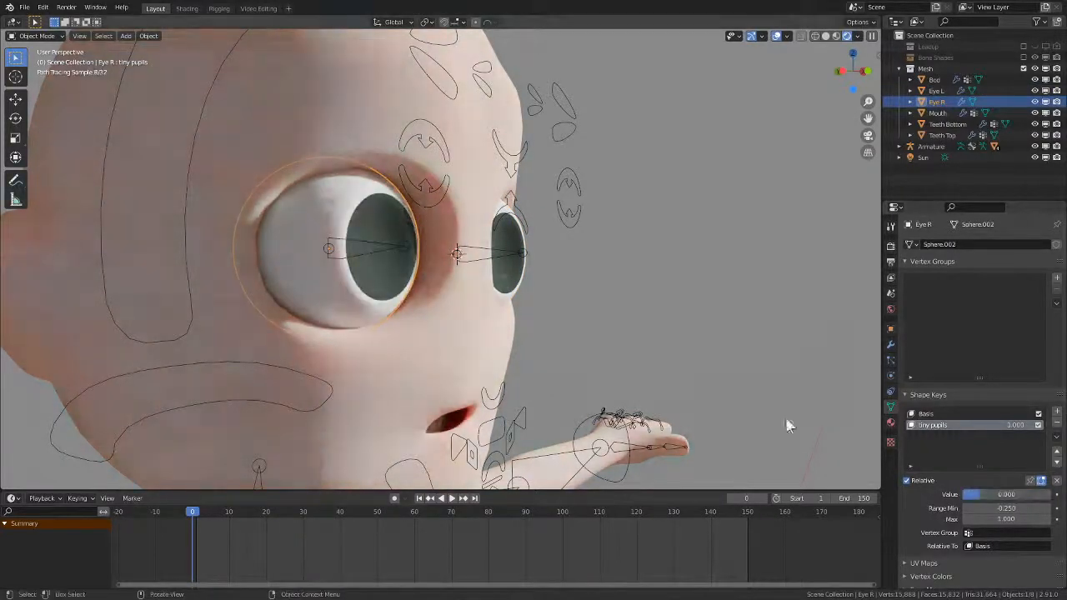
- Reset the armature's facial controls to their neutral positions in Pose Mode, then return to Object Mode
middle_click_drag(786, 424, 494, 411)
left_click(511, 425)
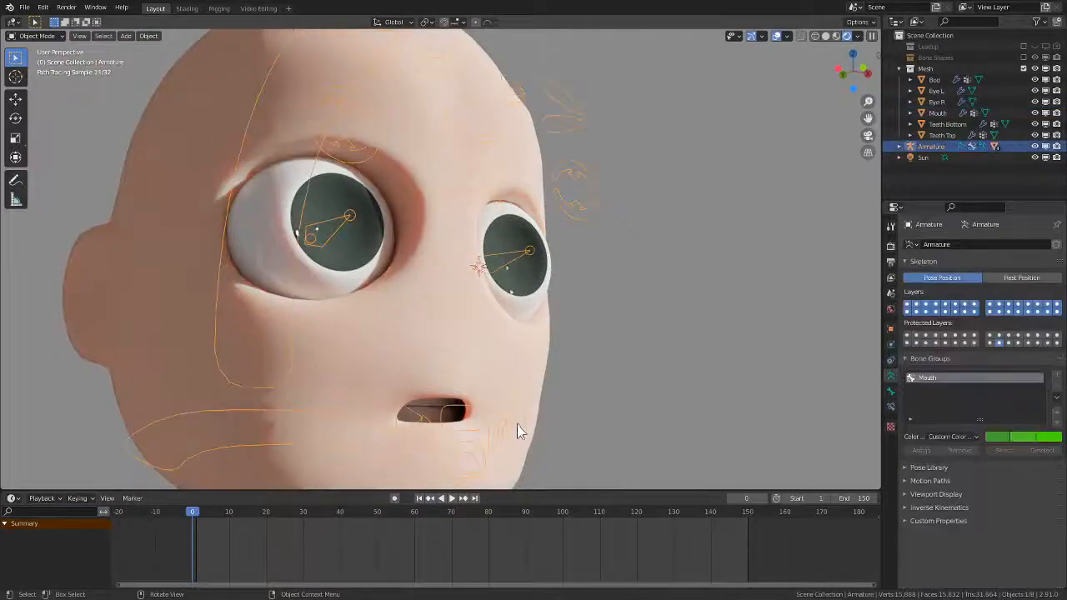
key("ctrl+Tab")
mouse_move(516, 425)
middle_mouse_down()
mouse_move(550, 422)
mouse_move(561, 436)
mouse_move(566, 383)
mouse_move(530, 410)
middle_mouse_up()
key("ctrl+Tab")
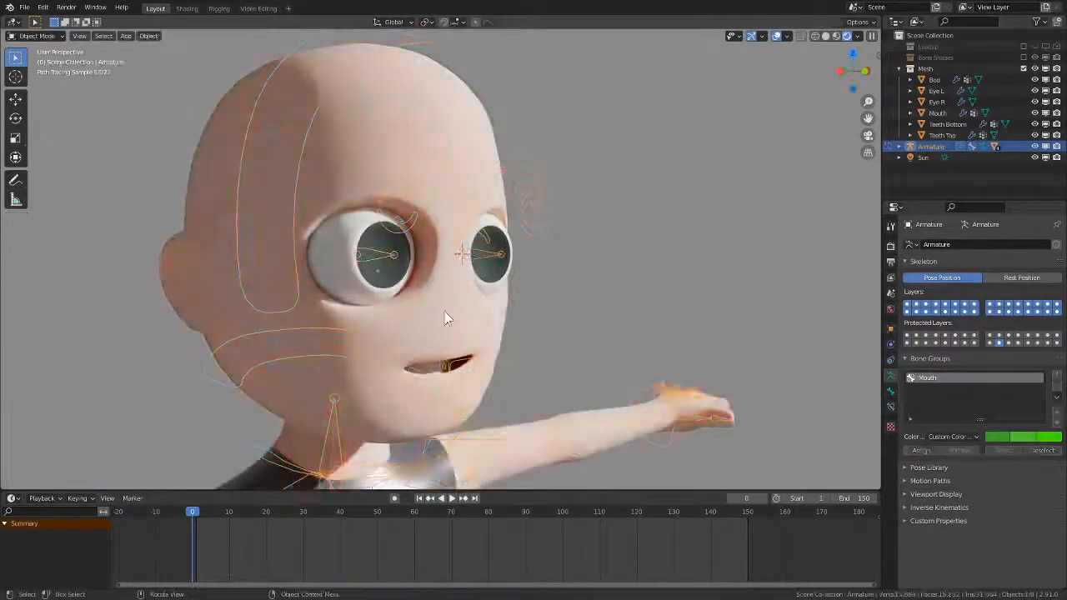
- Turn the left and right eyeball objects outward, one after the other, using trackball rotation
left_click(486, 286)
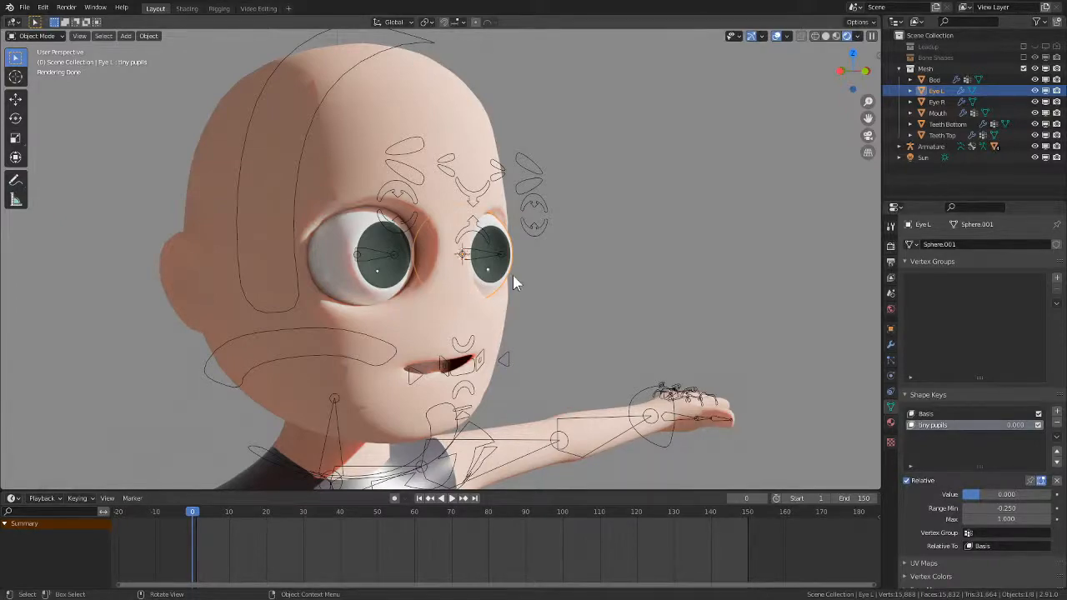
middle_click_drag(512, 275, 489, 295)
key("r")
key("r")
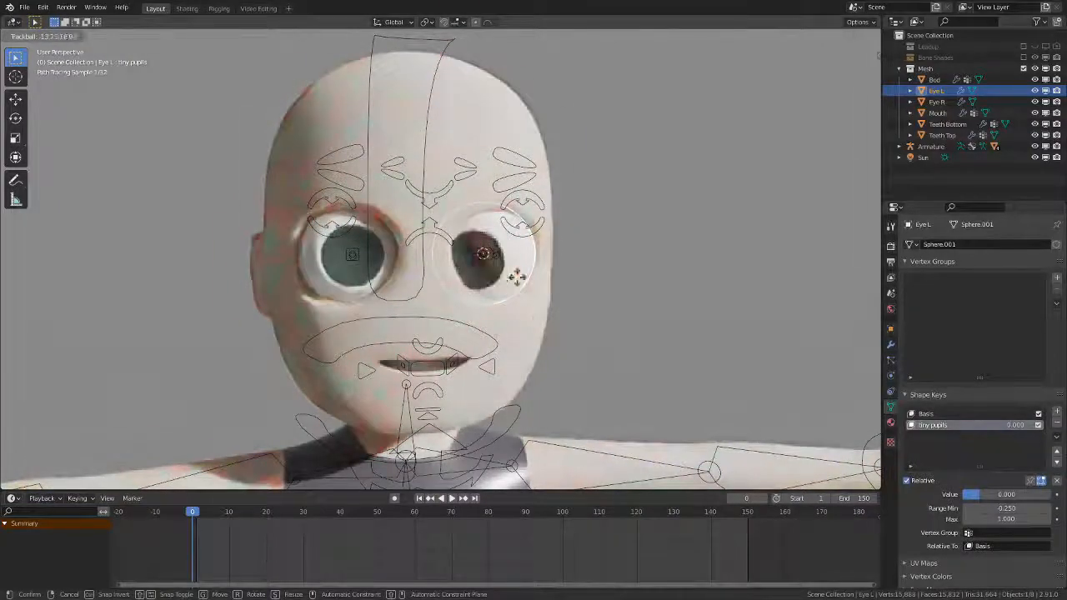
left_click(493, 280)
left_click(371, 288)
key("r")
key("r")
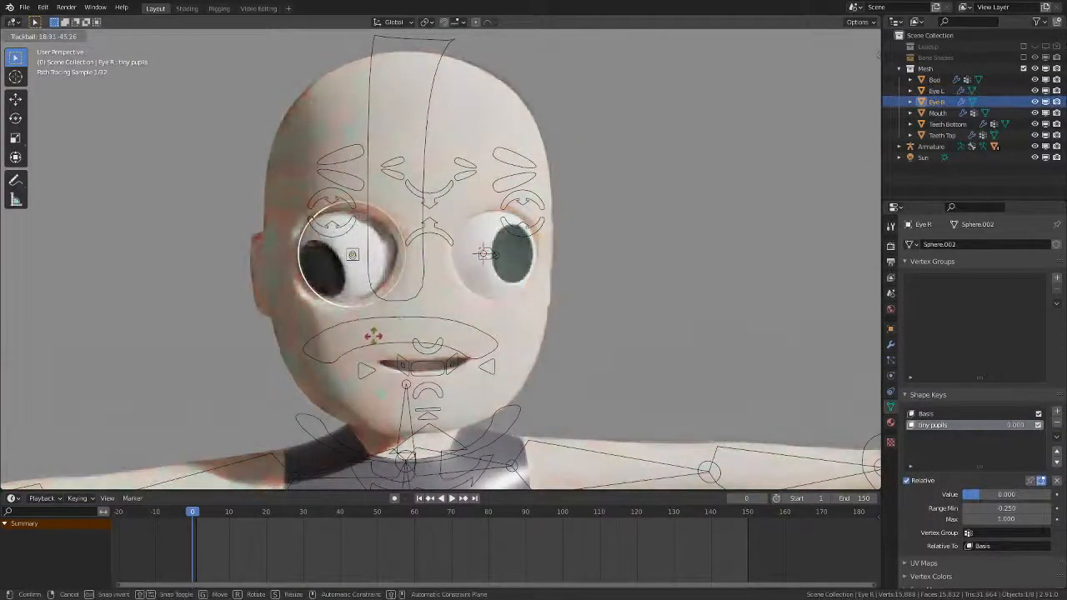
left_click(448, 305)
- In Pose Mode, raise the Face Lips Stretch control to widen the mouth and the Face Lips Base control about 0.09 m
middle_click_drag(447, 305, 535, 337)
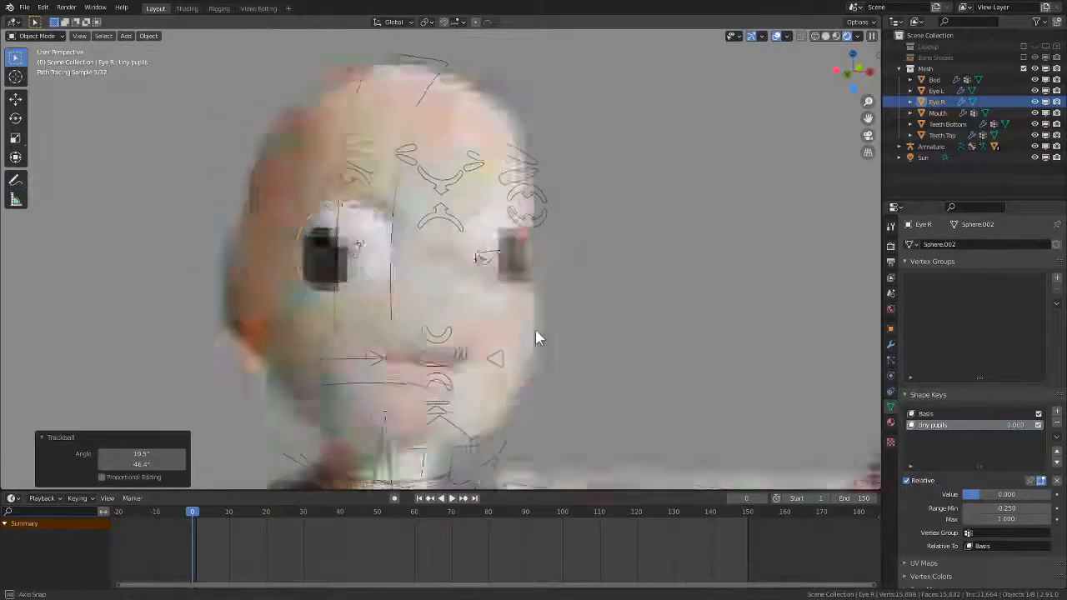
left_click(472, 358)
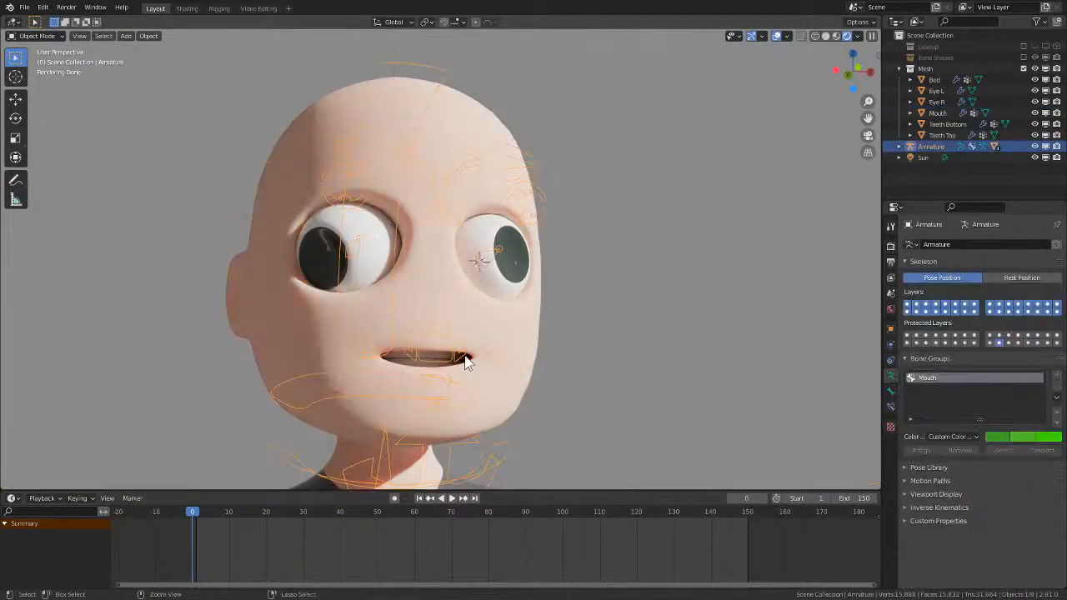
key("ctrl+Tab")
key("g")
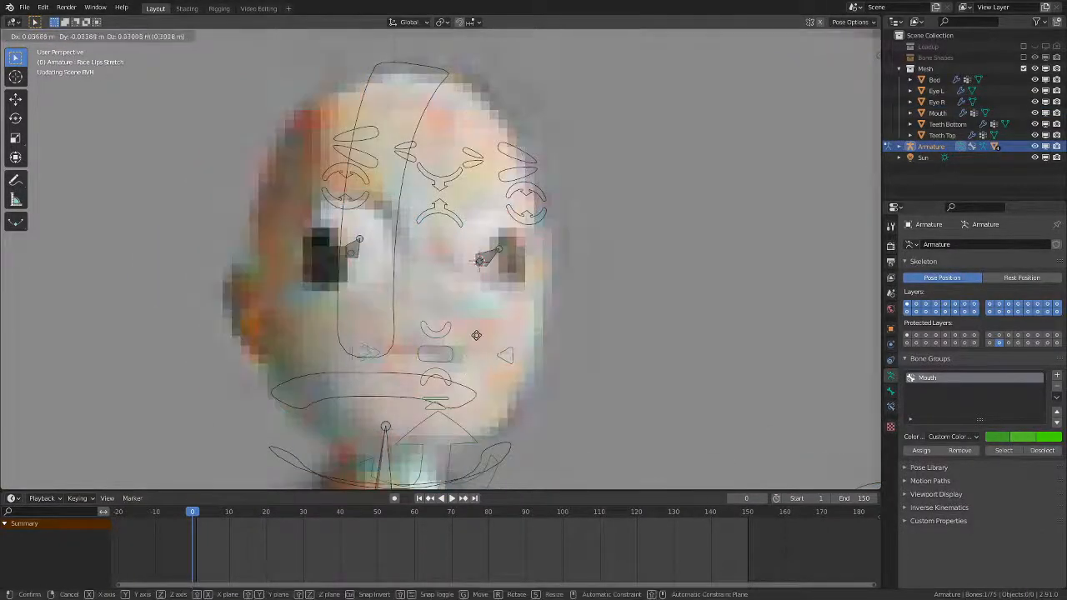
left_click(478, 312)
left_click(449, 359)
key("g")
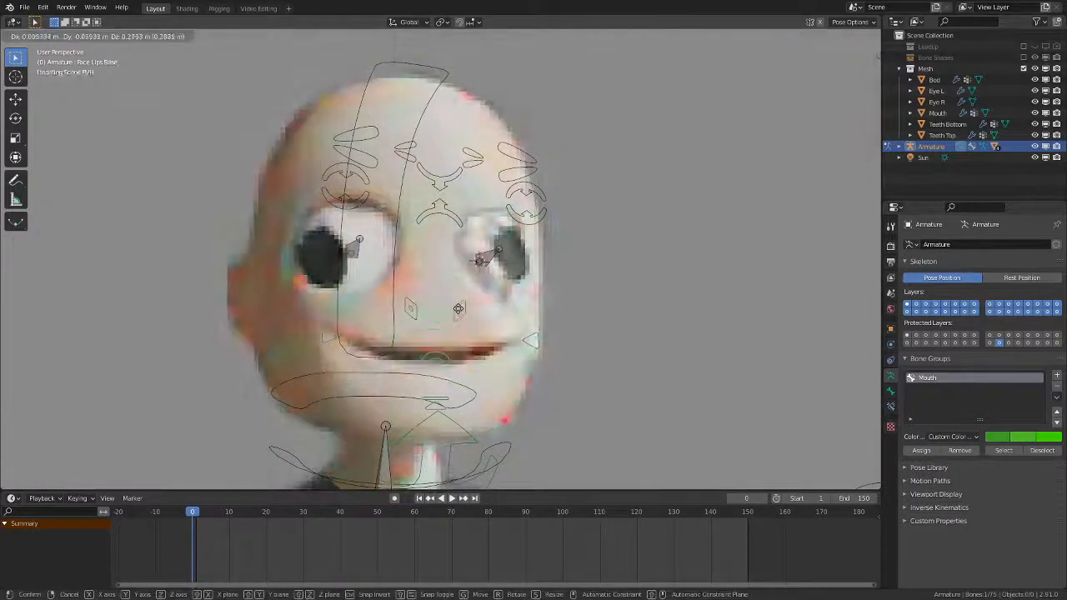
left_click(457, 342)
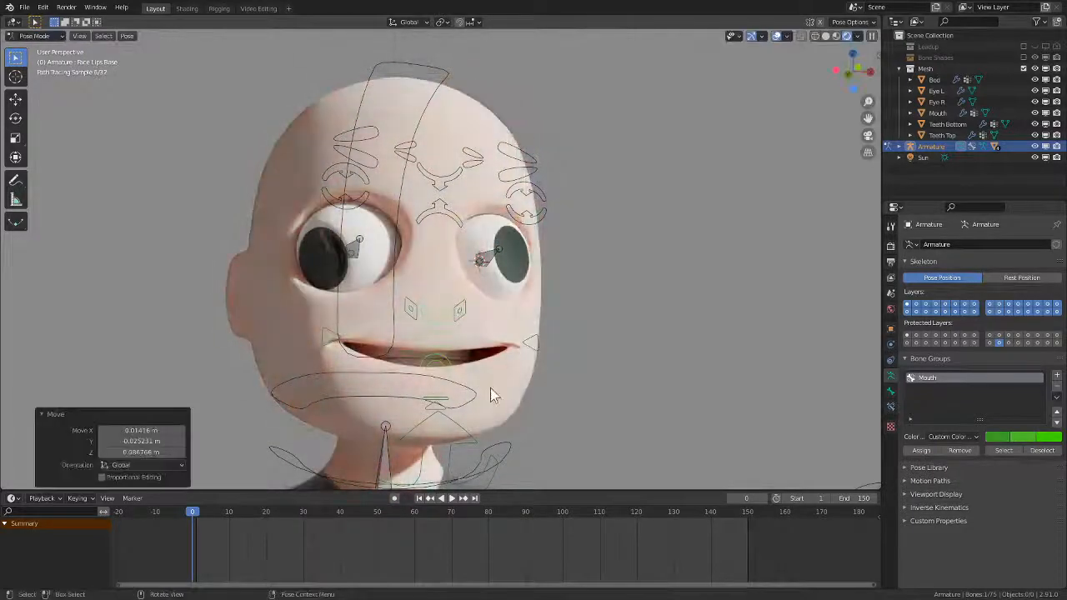
- Lower the Jaw Target control about 0.37 m to open the mouth
left_click(445, 410)
key("g")
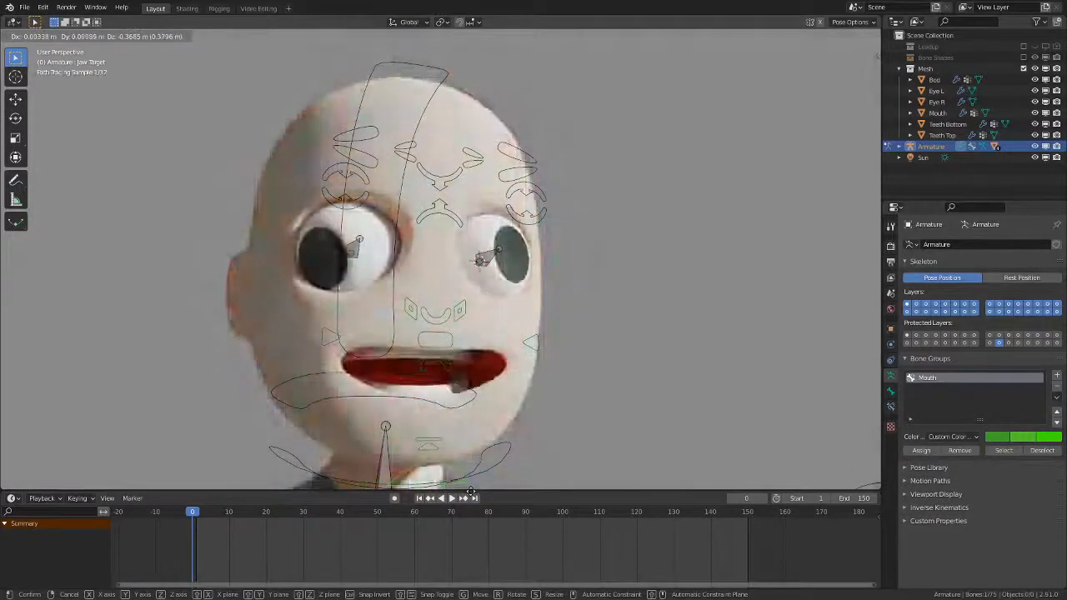
left_click(476, 450)
- In Object Mode, turn the left eyeball further outward with trackball rotation
middle_click_drag(478, 448, 393, 260)
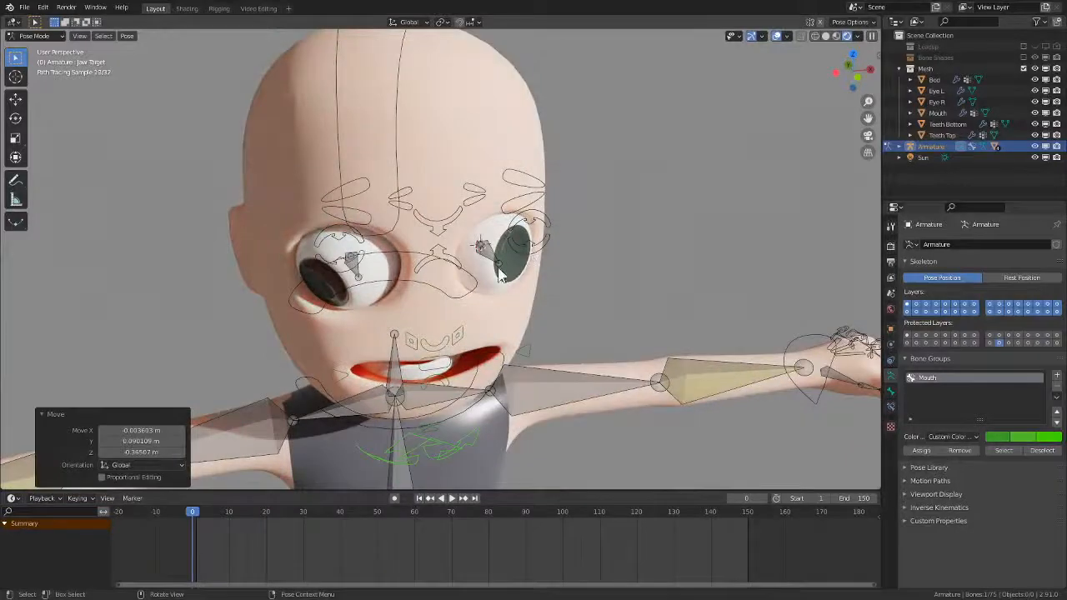
left_click(496, 264)
key("ctrl+Tab")
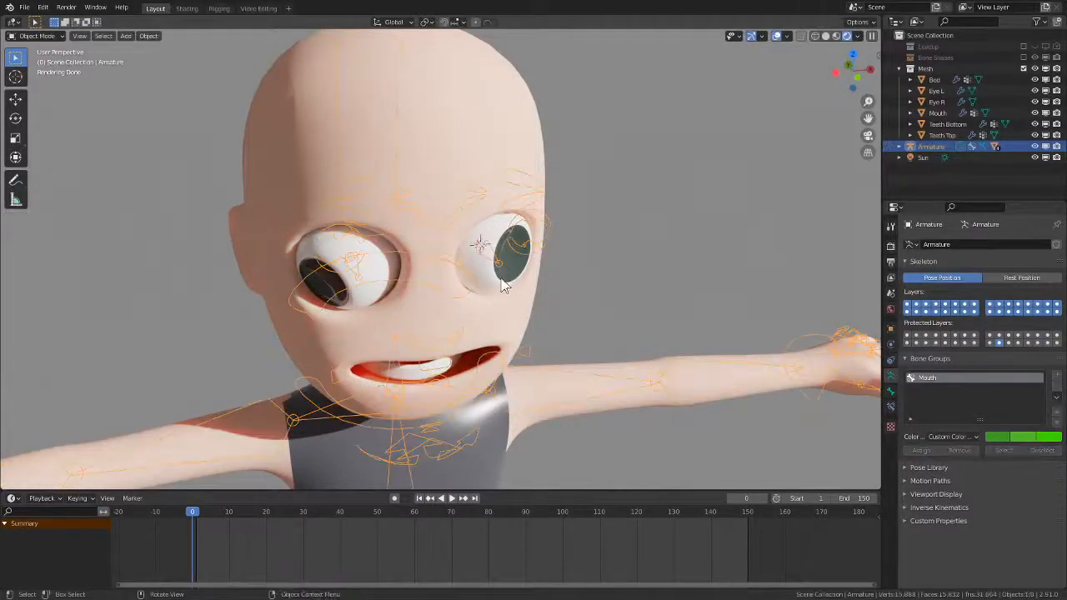
left_click(521, 288)
key("r")
key("r")
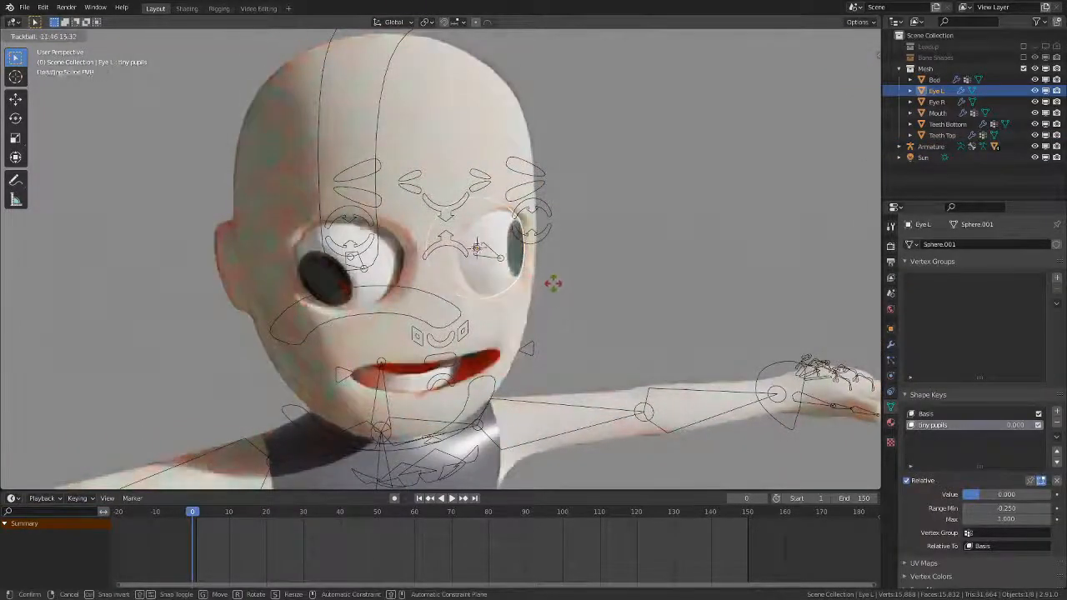
left_click(552, 285)
- Select both eyeball objects and clear their rotation
mouse_move(552, 283)
middle_mouse_down()
mouse_move(567, 257)
mouse_move(563, 284)
middle_mouse_up()
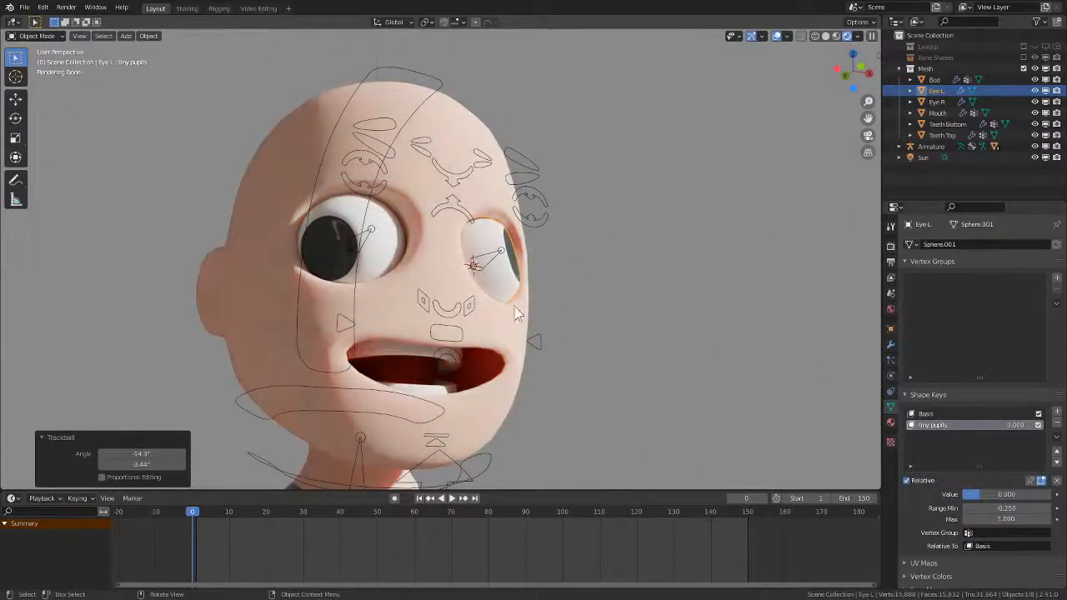
left_click(373, 271, "shift")
key("alt+r")
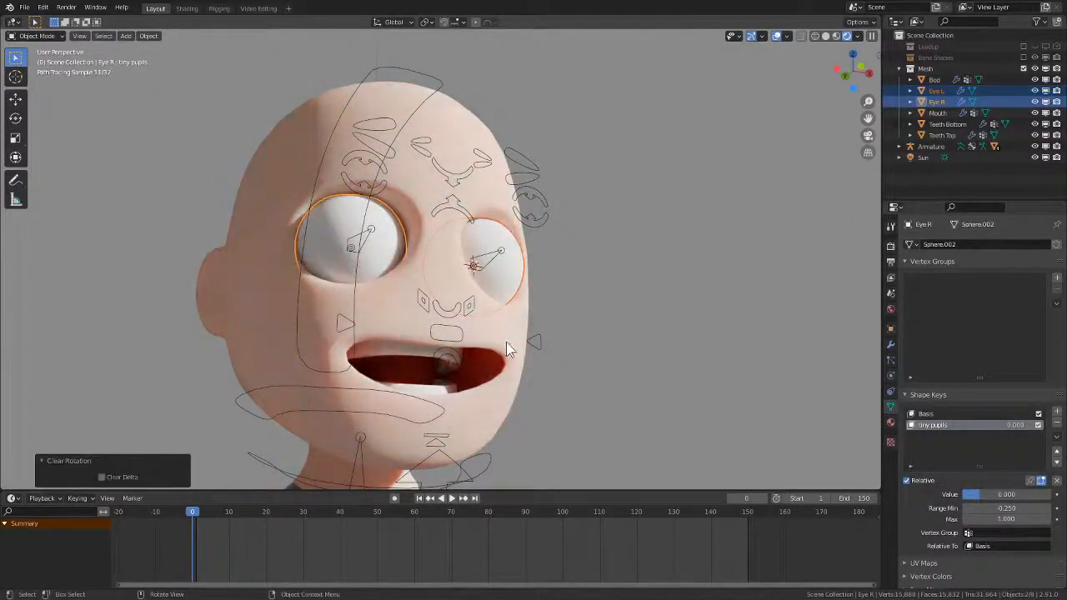
mouse_move(527, 346)
middle_mouse_down()
mouse_move(455, 374)
mouse_move(535, 371)
middle_mouse_up()
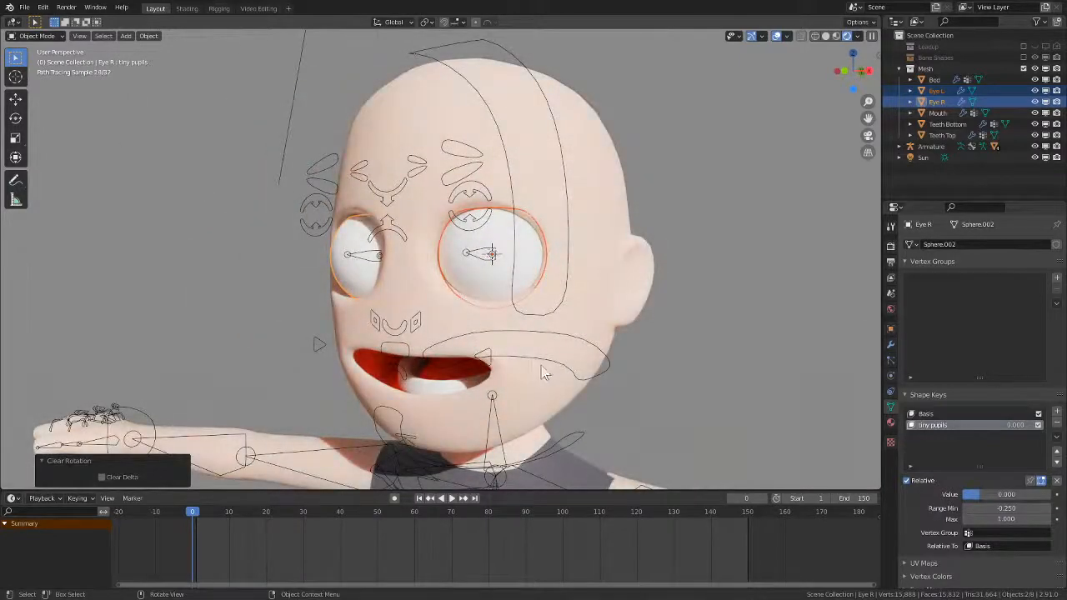
key("r")
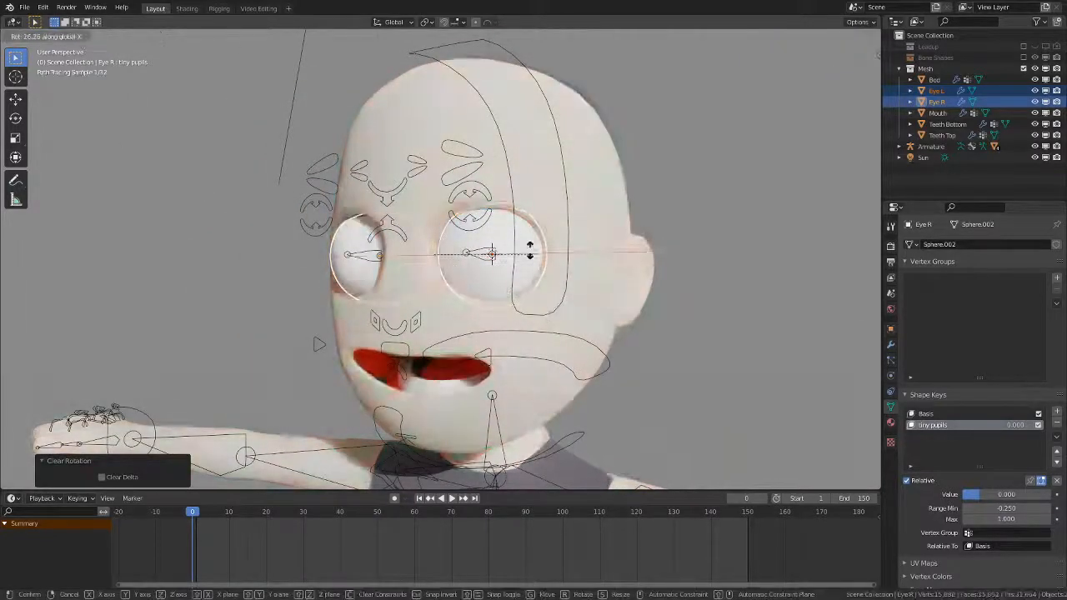
key("x")
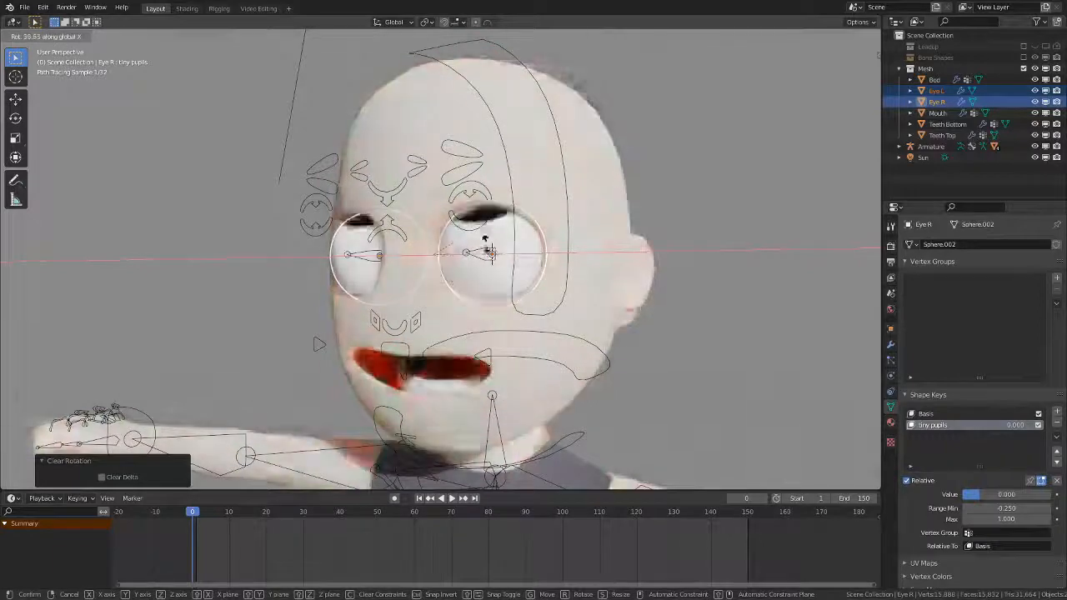
key("Escape")
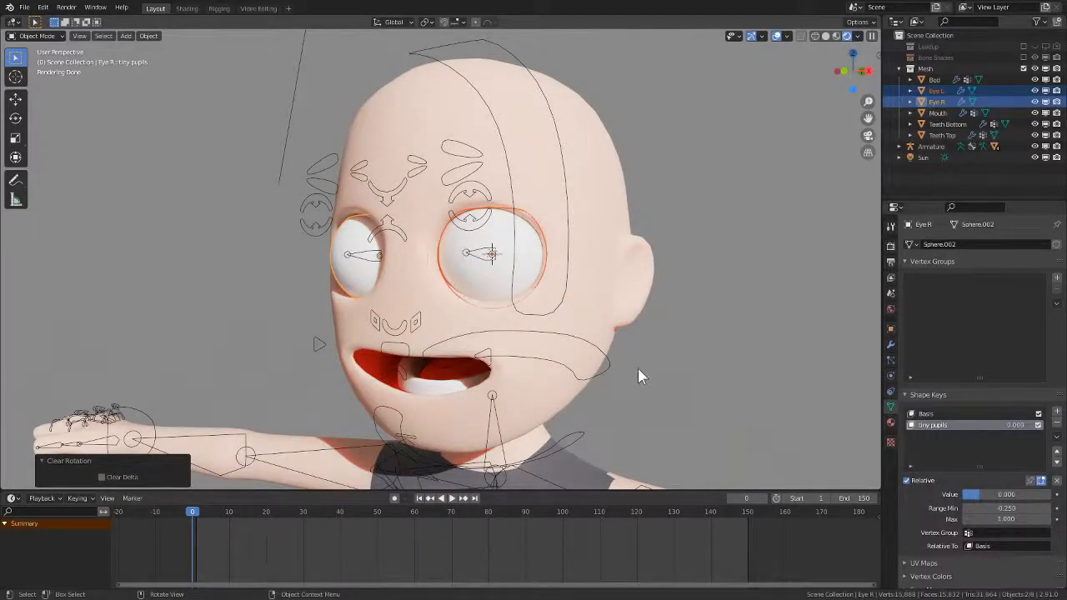
- Rotate both eyeball objects 90° about the global X axis and apply their rotation
type("rx90")
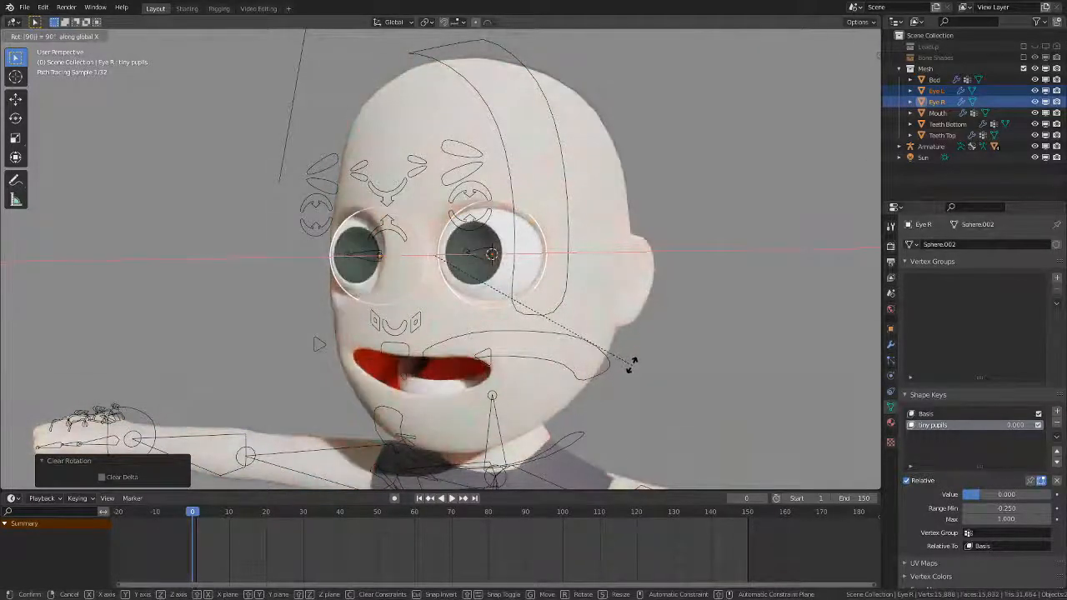
key("Return")
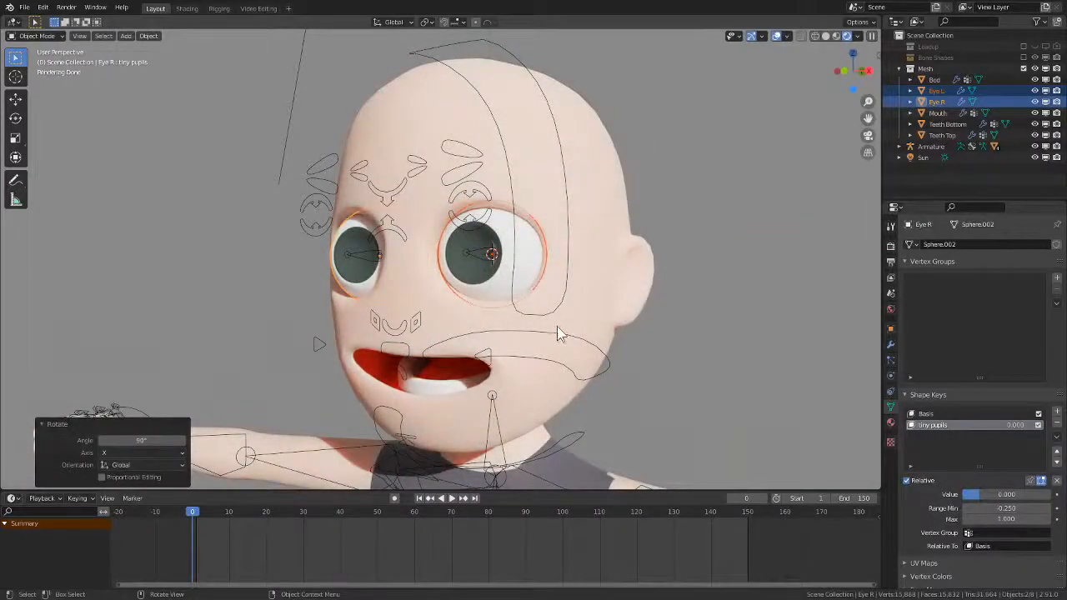
key("ctrl+a")
left_click(547, 305)
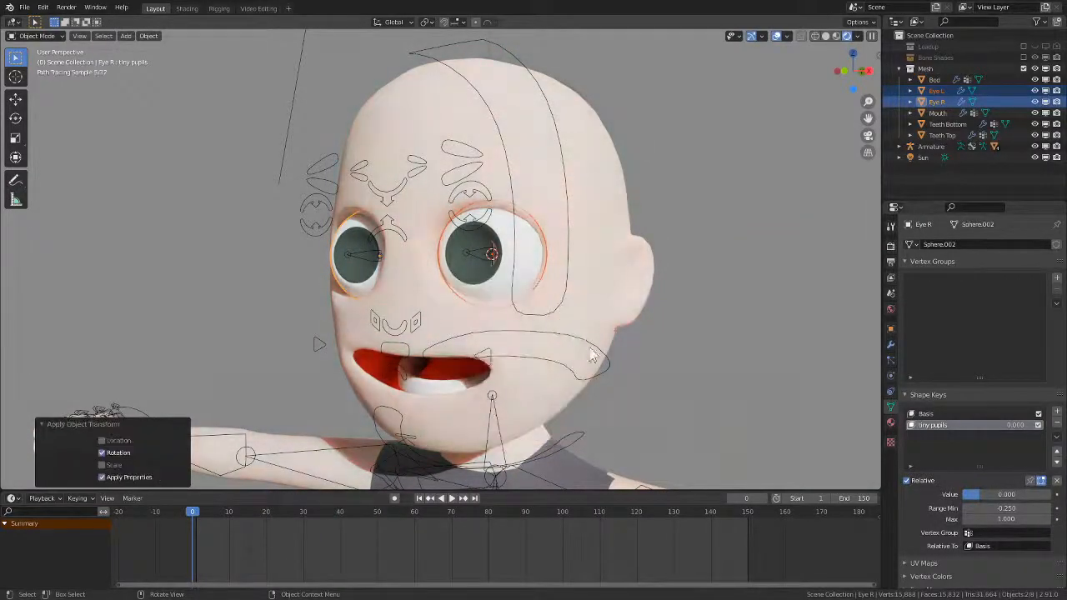
mouse_move(590, 355)
middle_mouse_down()
mouse_move(648, 364)
mouse_move(631, 356)
mouse_move(616, 382)
mouse_move(598, 384)
middle_mouse_up()
key("alt+r")
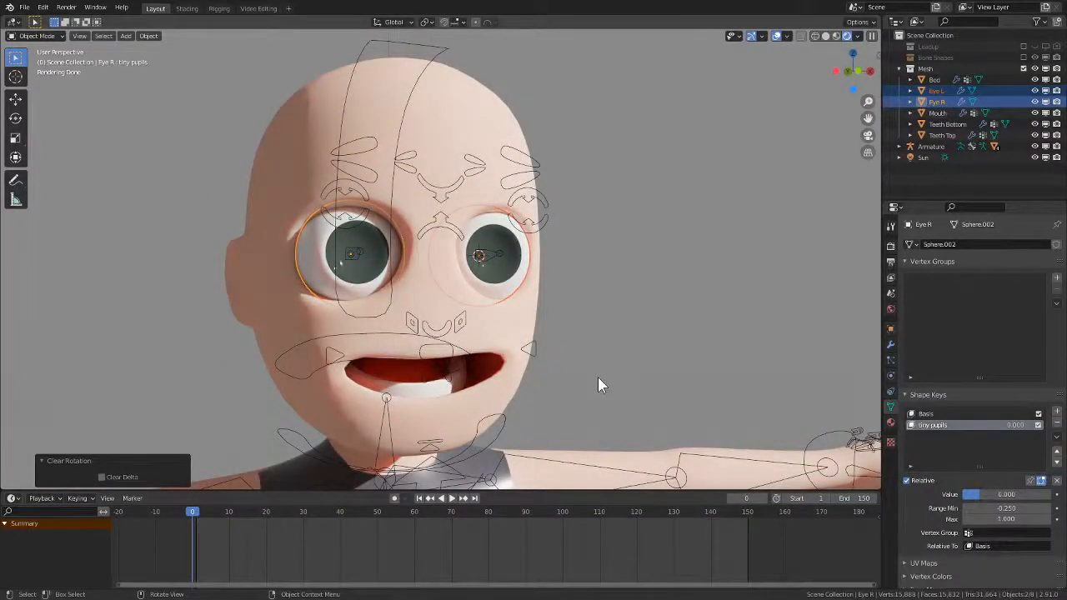
- Parent both eyeball objects to the armature using Armature Deform With Empty Groups
left_click(548, 223, "shift")
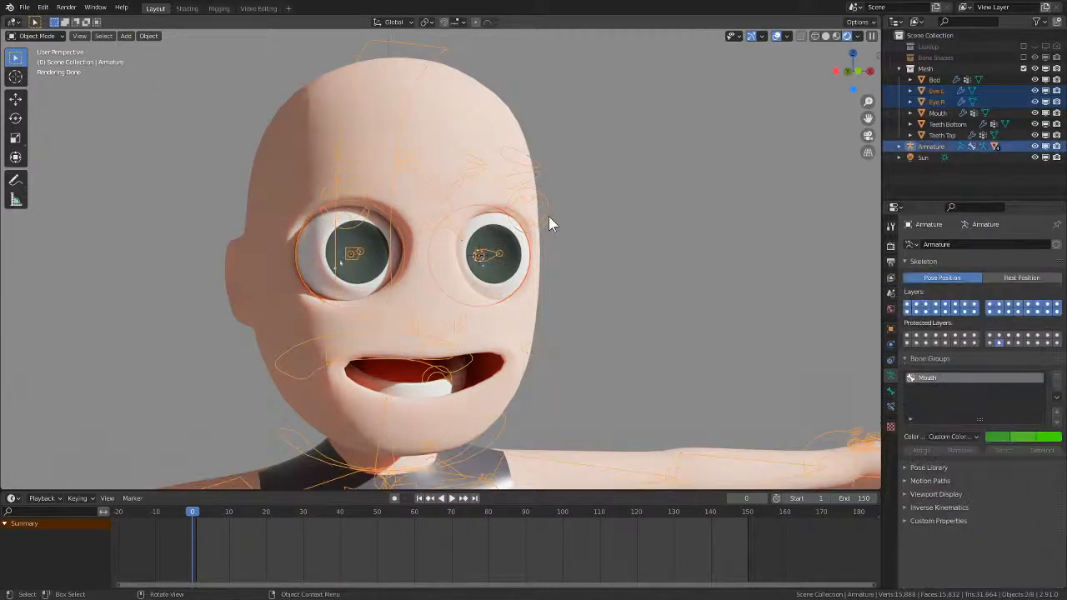
key("ctrl+p")
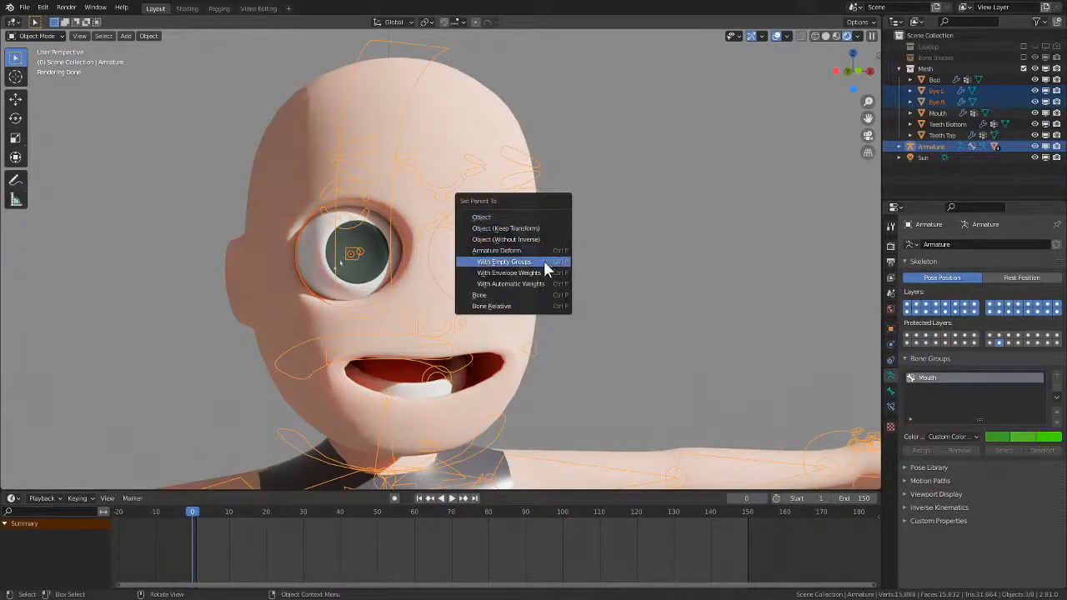
left_click(543, 260)
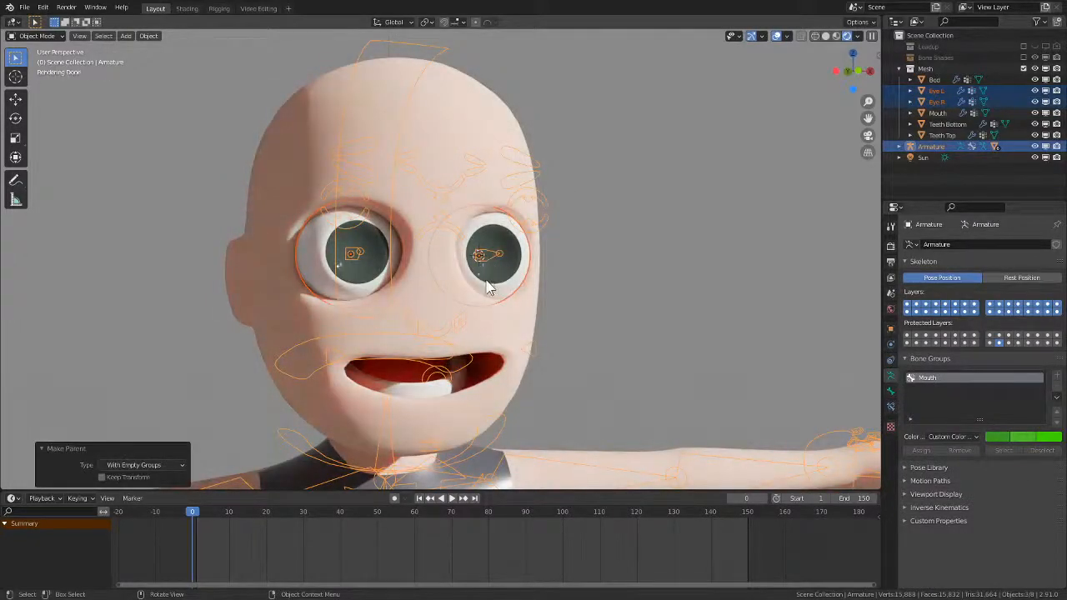
key("ctrl+Tab")
key("ctrl+Tab")
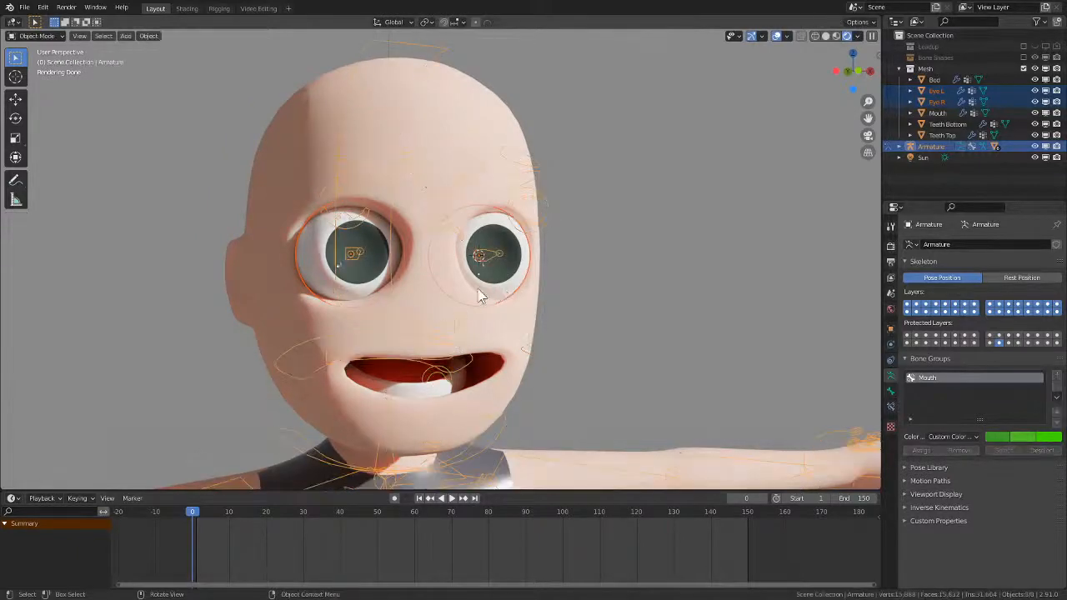
- In Edit Mode, assign all vertices of the left eyeball to its Eye L vertex group
left_click(496, 286)
key("Tab")
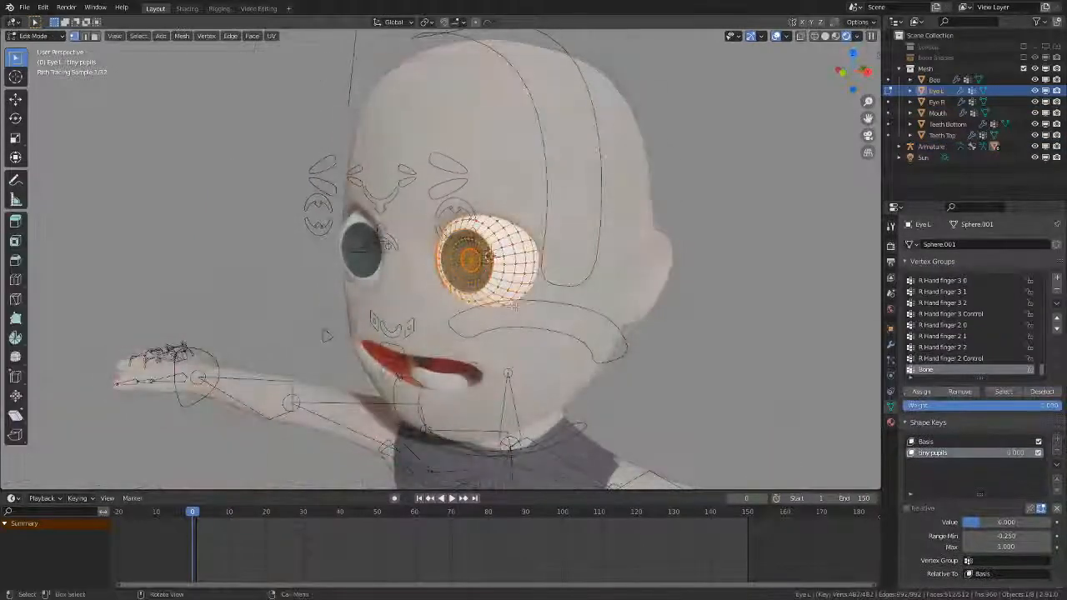
scroll(944, 345, "up", 2)
scroll(944, 345, "up", 15)
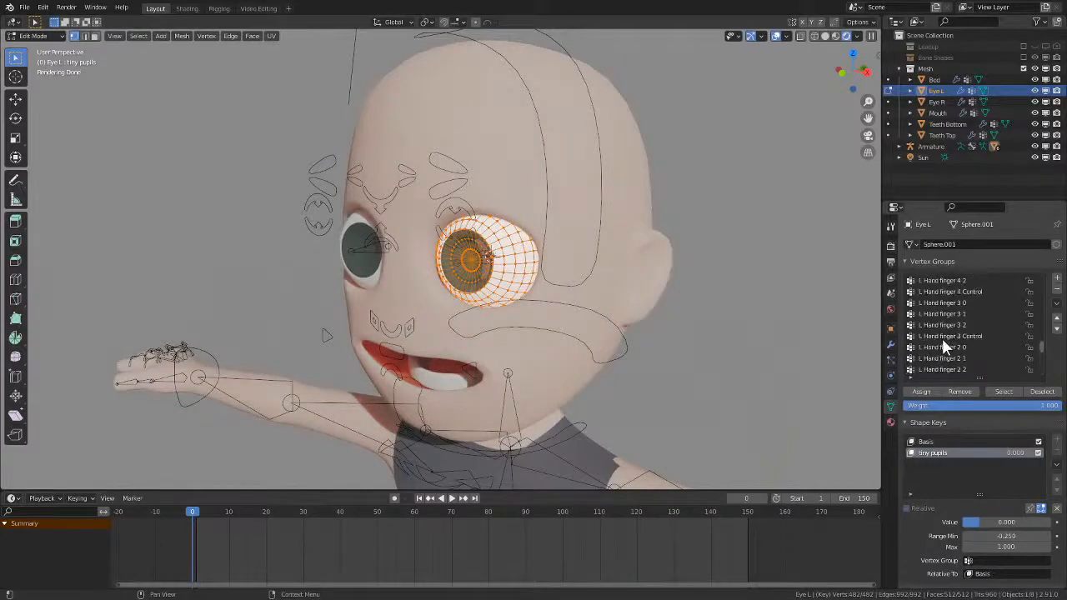
scroll(941, 340, "down", 3)
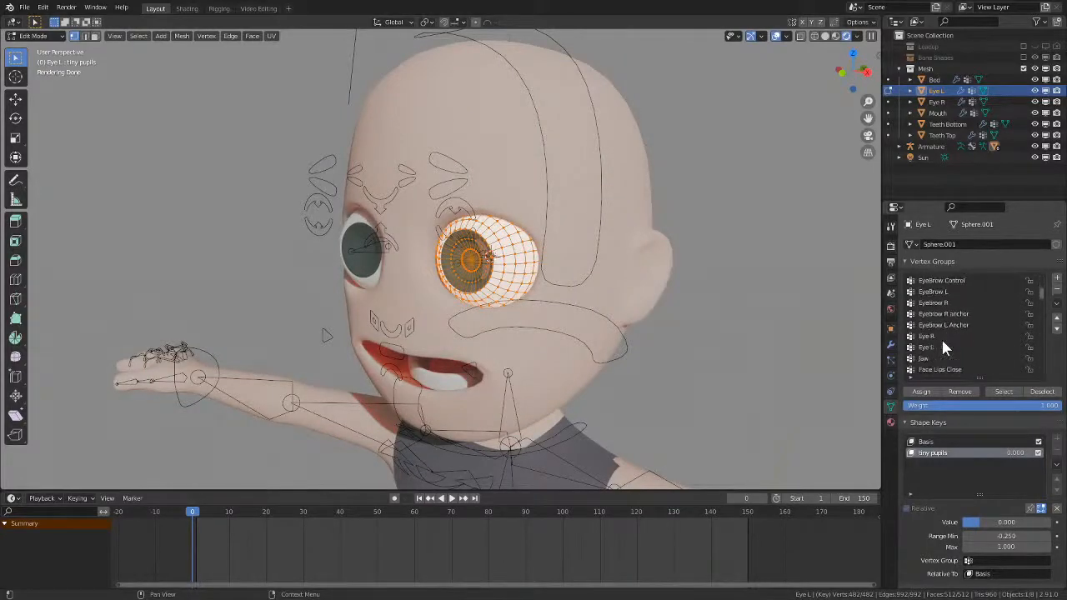
left_click(922, 392)
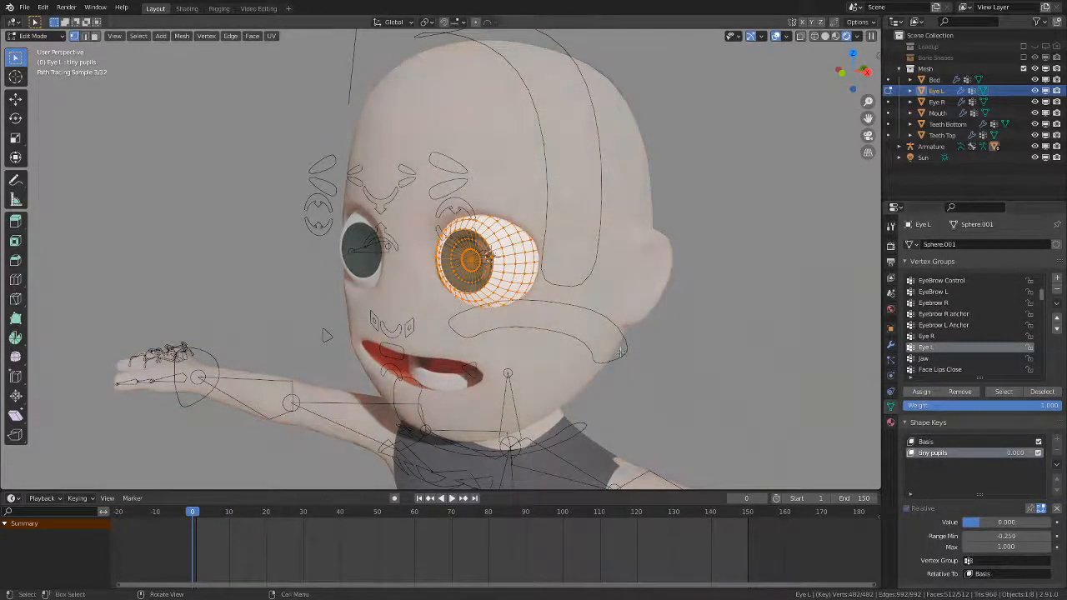
- Assign all vertices of the right eyeball to its Eye R vertex group and return to Object Mode
key("Tab")
left_click(369, 269)
key("Tab")
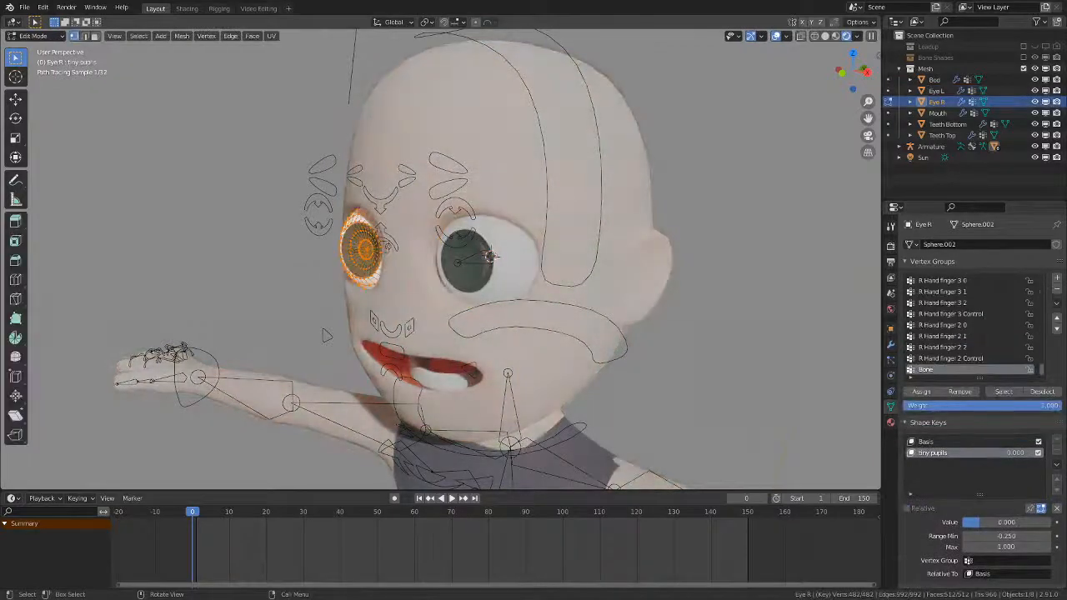
scroll(947, 367, "up", 15)
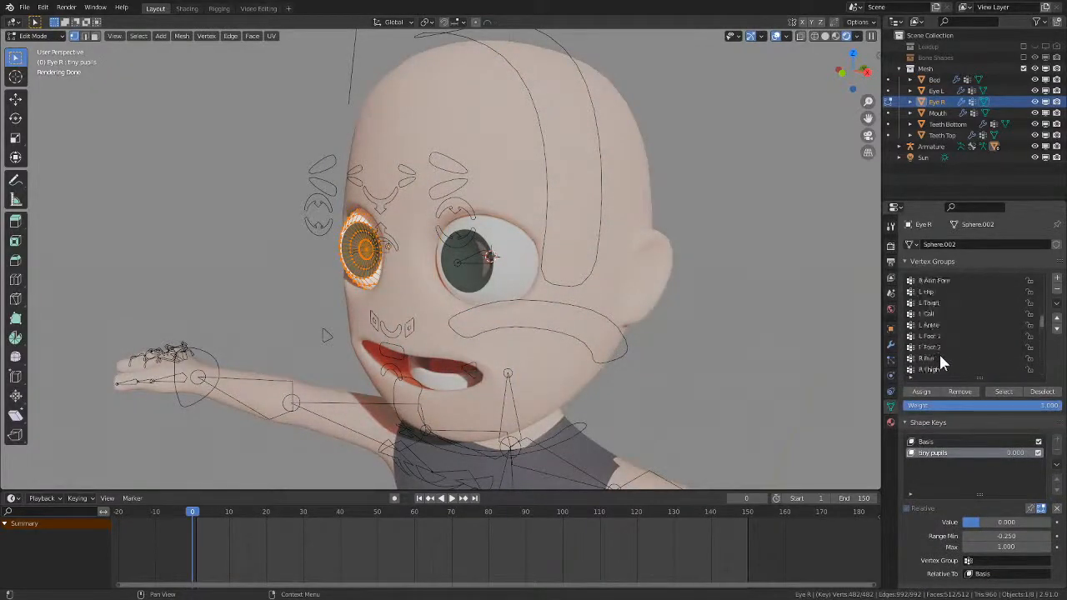
left_click(932, 315)
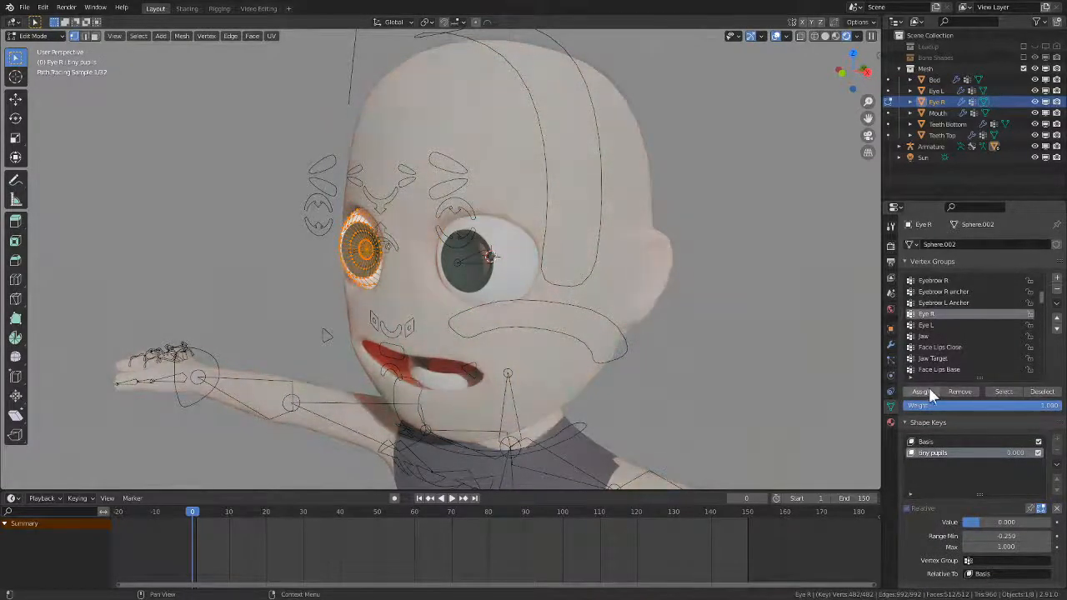
key("z")
left_click(512, 327)
- Put the armature in Pose Mode and test the Eye L bone with a trackball rotation
left_click(479, 261)
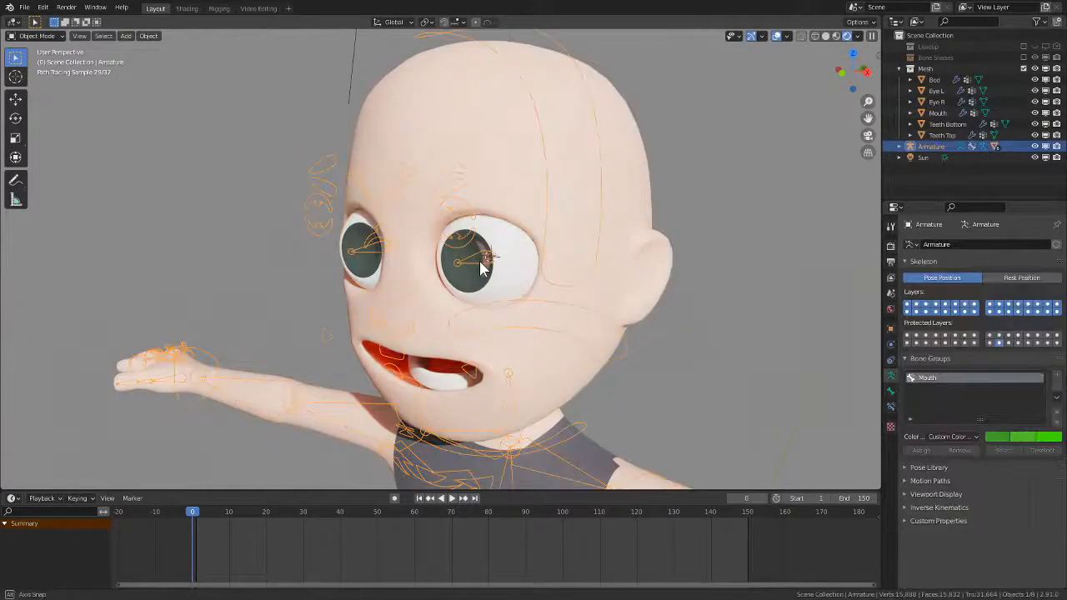
middle_click_drag(480, 261, 506, 262)
scroll(529, 250, "up", 2)
key("ctrl+Tab")
left_click(506, 258)
key("g")
key("r")
key("r")
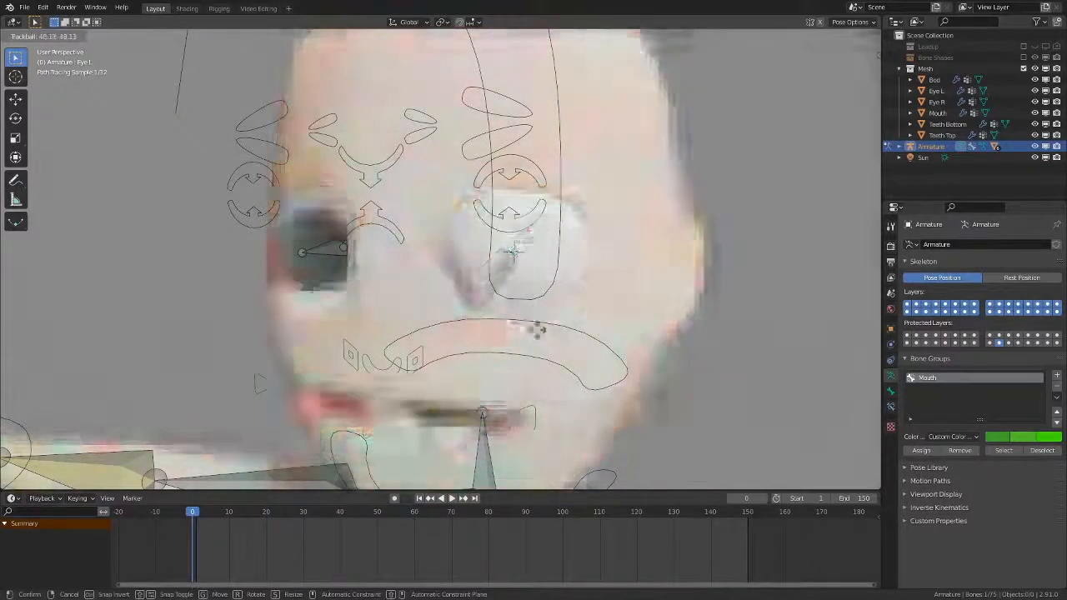
right_click(559, 287)
- Switch to Material Preview shading and try a trackball rotation of the Eye L bone
key("z")
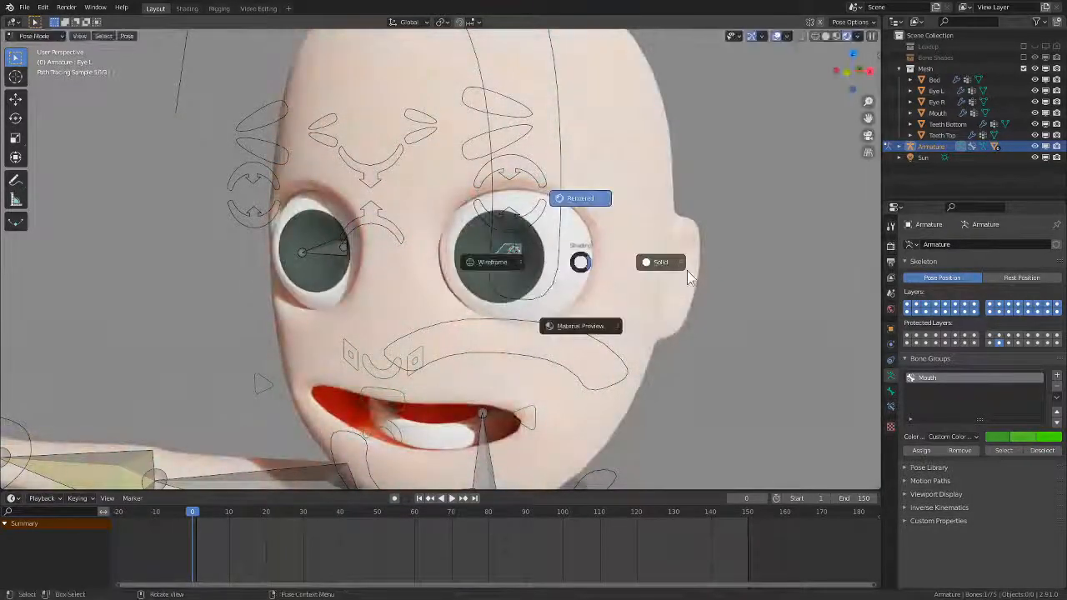
left_click(614, 350)
key("r")
key("r")
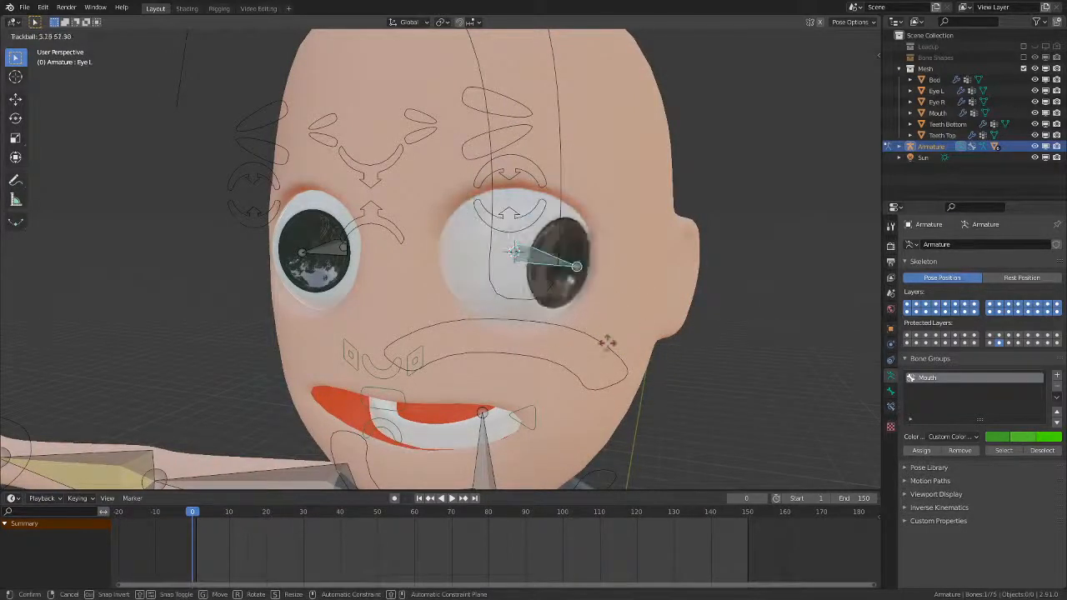
left_click(630, 354)
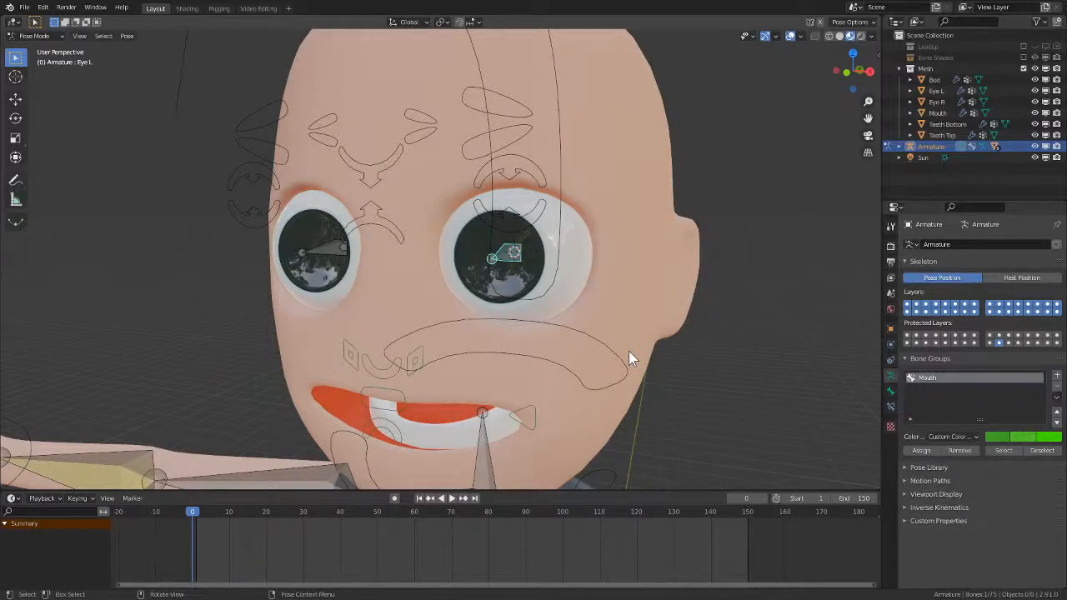
- Scale down the Eye L bone, and scale the Eye R bone to about 0.306
key("s")
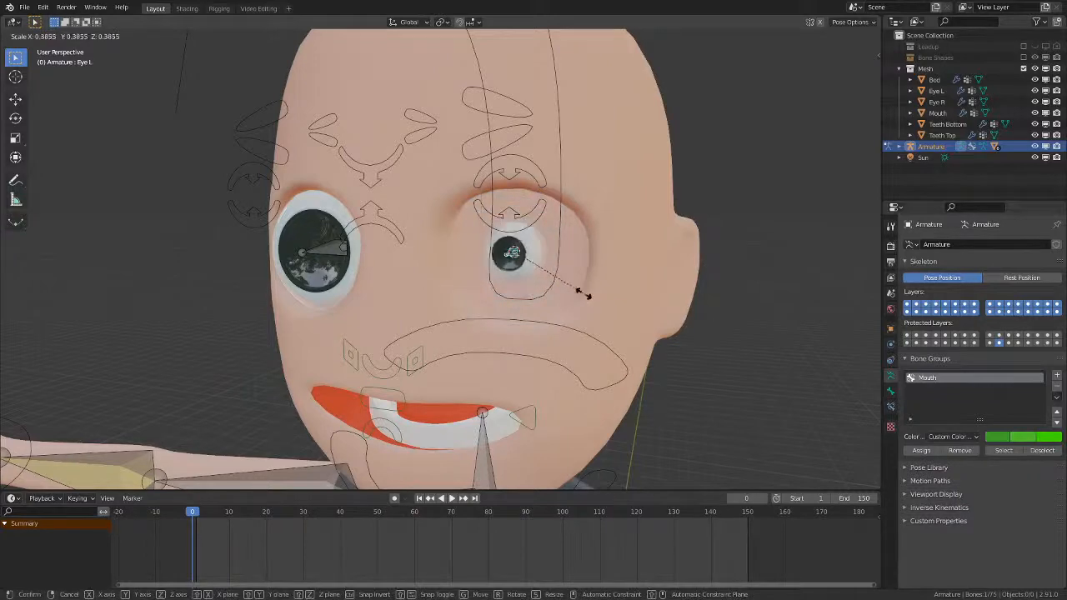
left_click(490, 282)
left_click(323, 261)
key("s")
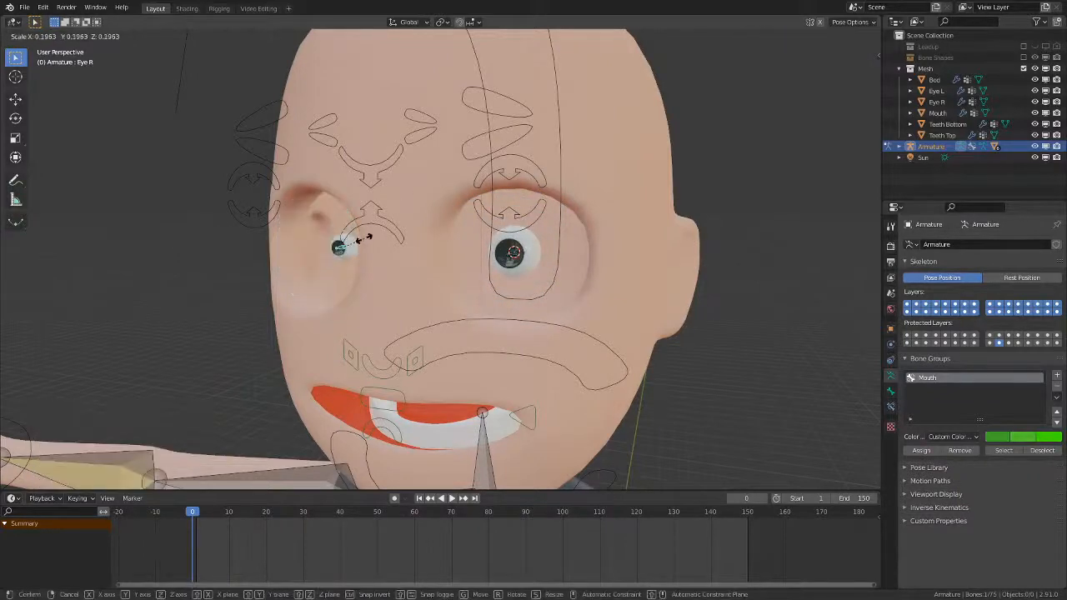
left_click(376, 235)
- Return to Rendered shading, inspect the shrunken eyes and undo the scaling of both eye bones
key("z")
mouse_move(554, 273)
middle_mouse_down()
mouse_move(562, 283)
mouse_move(592, 271)
middle_mouse_up()
key("z")
middle_click_drag(652, 328, 612, 344)
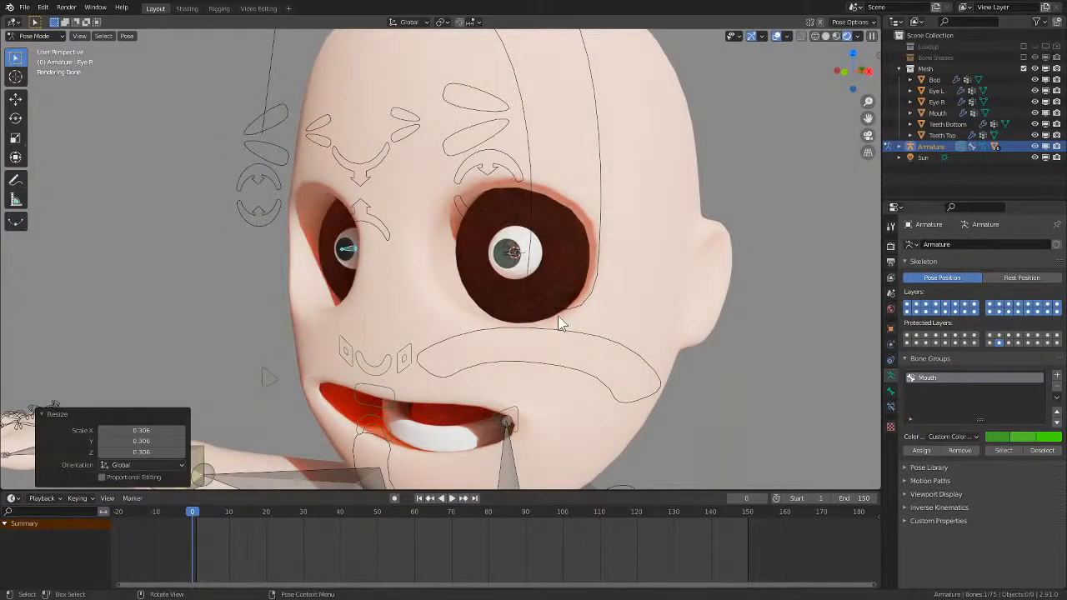
key("ctrl+z")
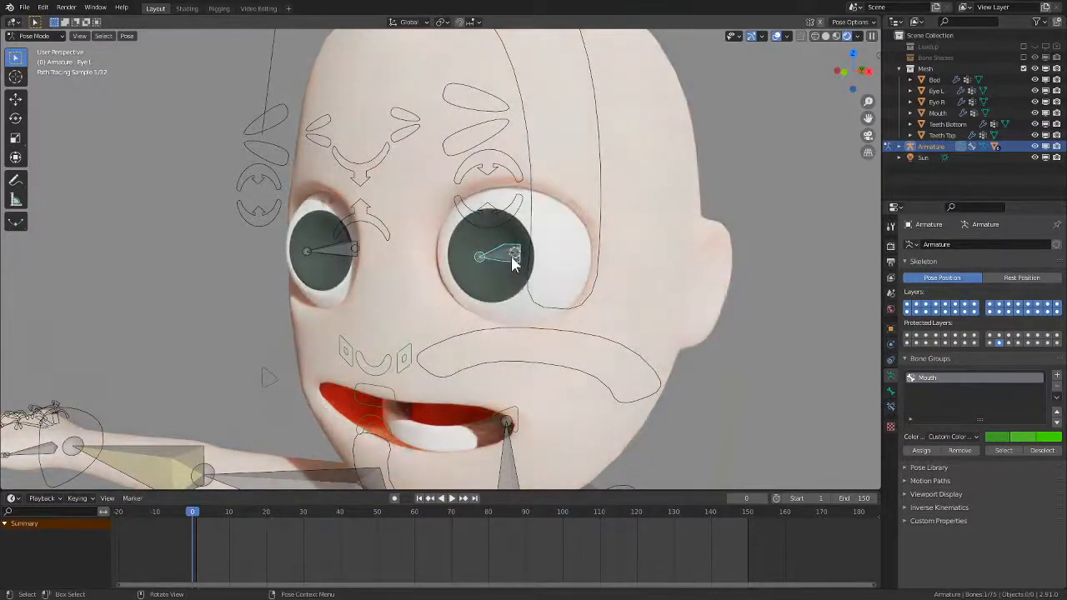
- Select both eye bones and try turning them together with trackball rotation
mouse_move(510, 262)
middle_mouse_down()
mouse_move(550, 276)
mouse_move(491, 269)
middle_mouse_up()
left_click(322, 247, "shift")
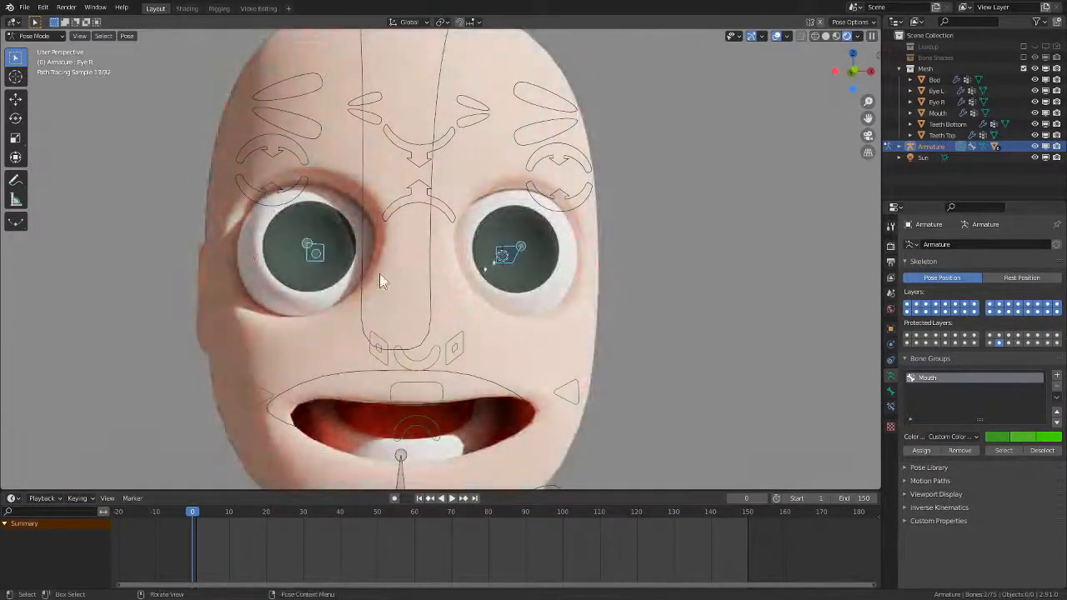
key("r")
key("r")
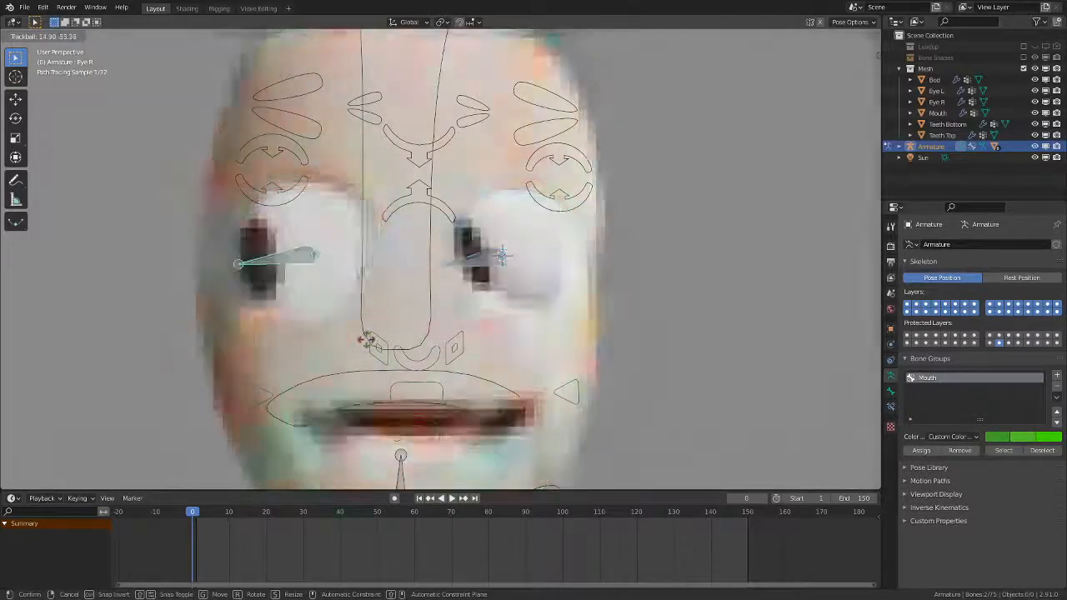
right_click(366, 340)
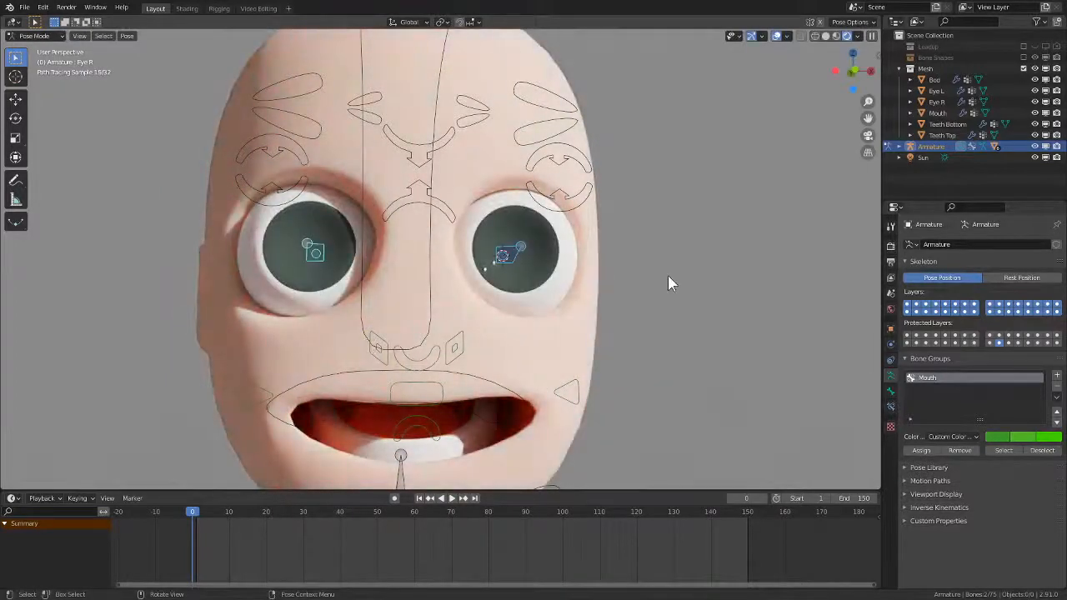
- Turn the Eye L bone inward toward the nose with trackball rotation
left_click(508, 255)
key("r")
key("r")
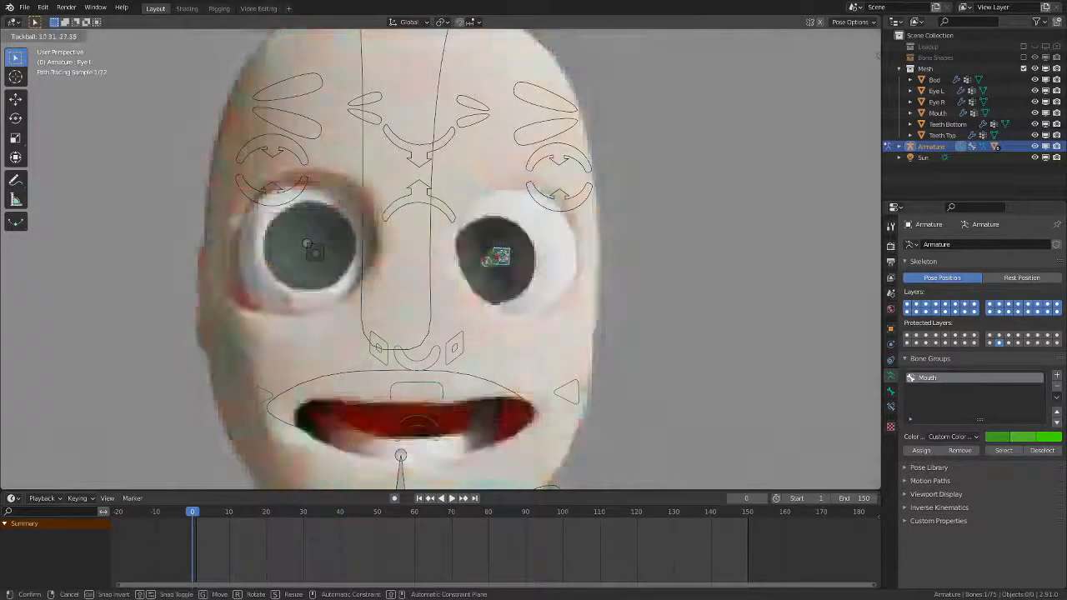
left_click(526, 248)
- Turn the Eye R bone slightly inward with a trackball rotation of about 2.88° and 1.66°
left_click(317, 253)
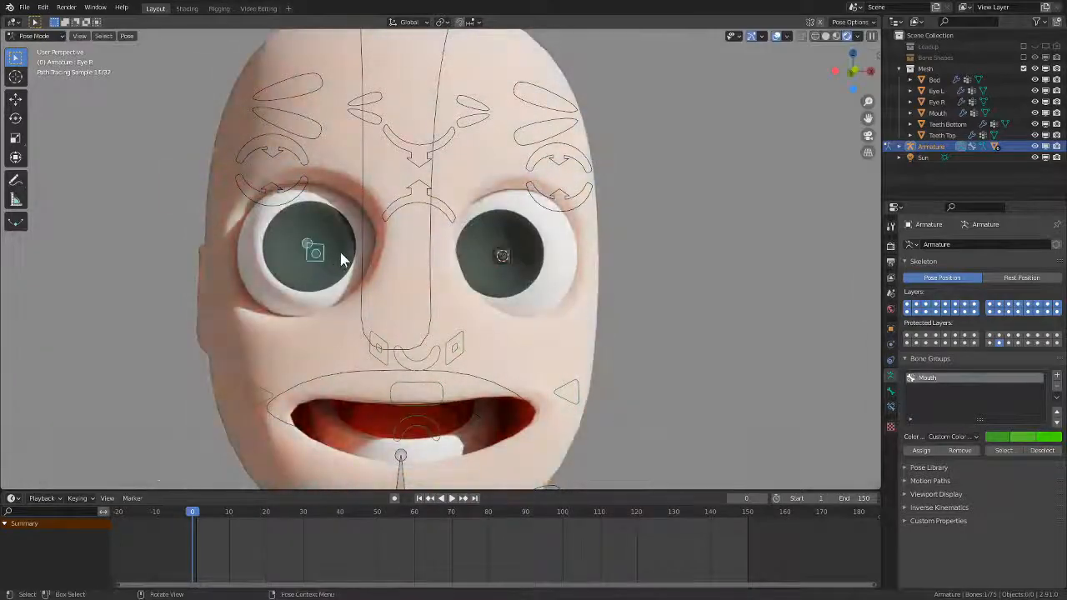
key("r")
key("r")
left_click(408, 348)
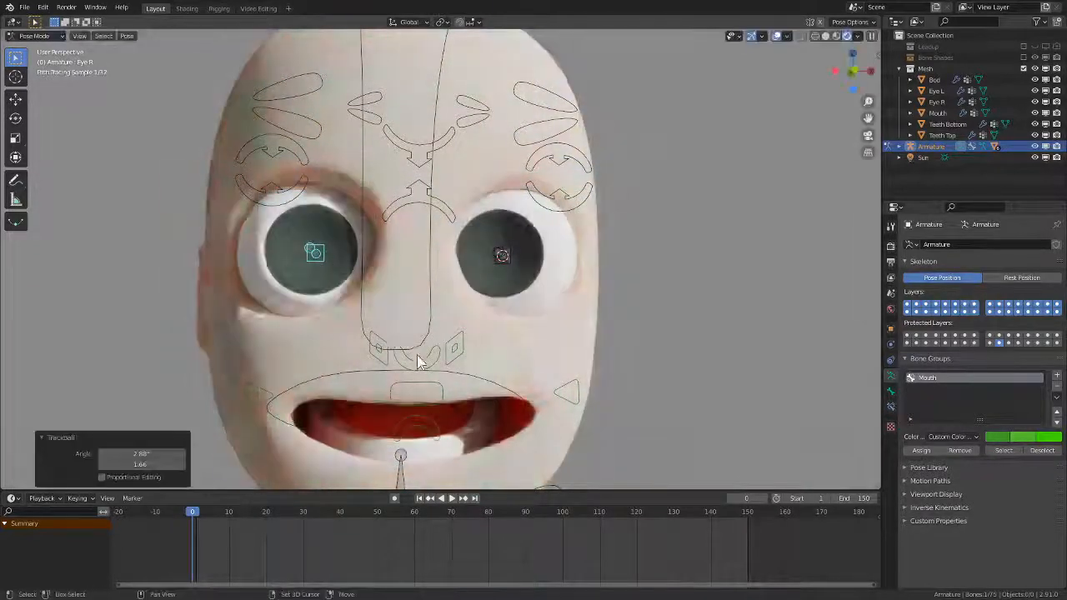
- Test the mouth by moving the Face Lips Base bone, and raise the Face Lips Close bone by about 0.32 m
left_click(438, 403)
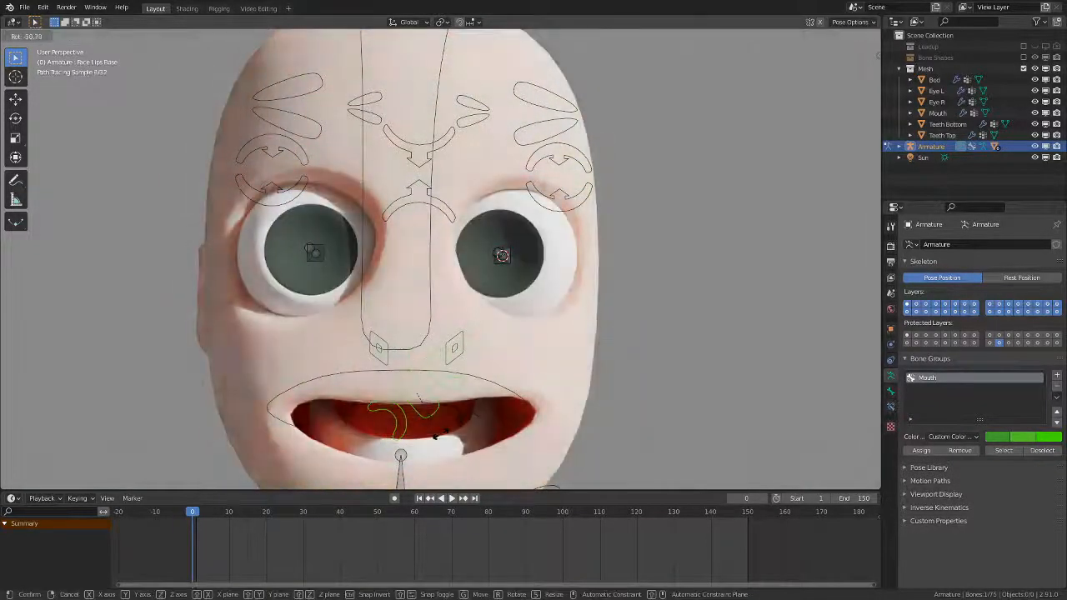
key("g")
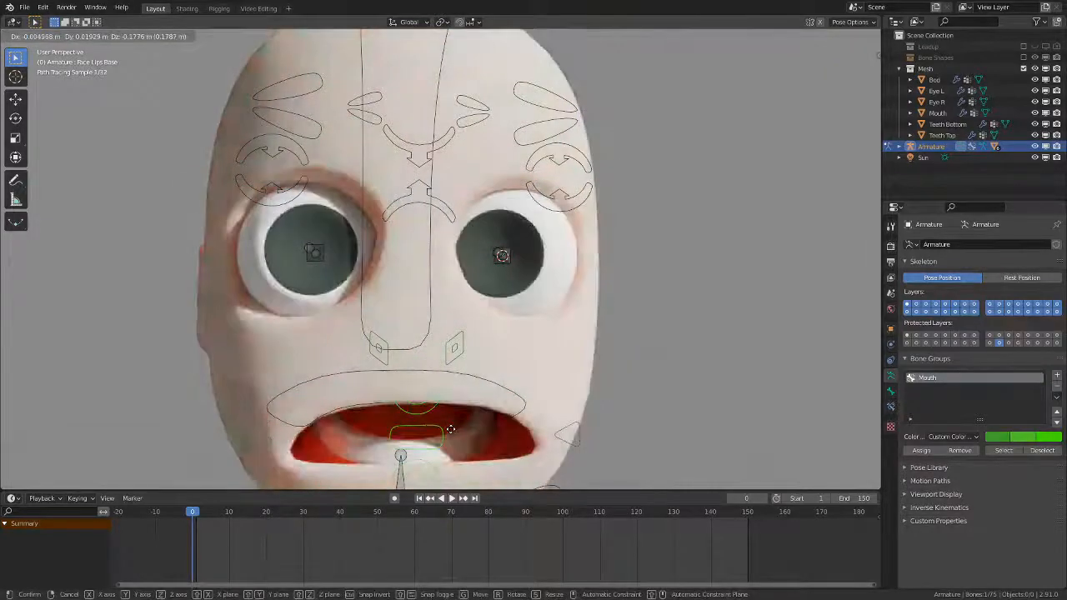
left_click(414, 463)
scroll(428, 421, "down", 1)
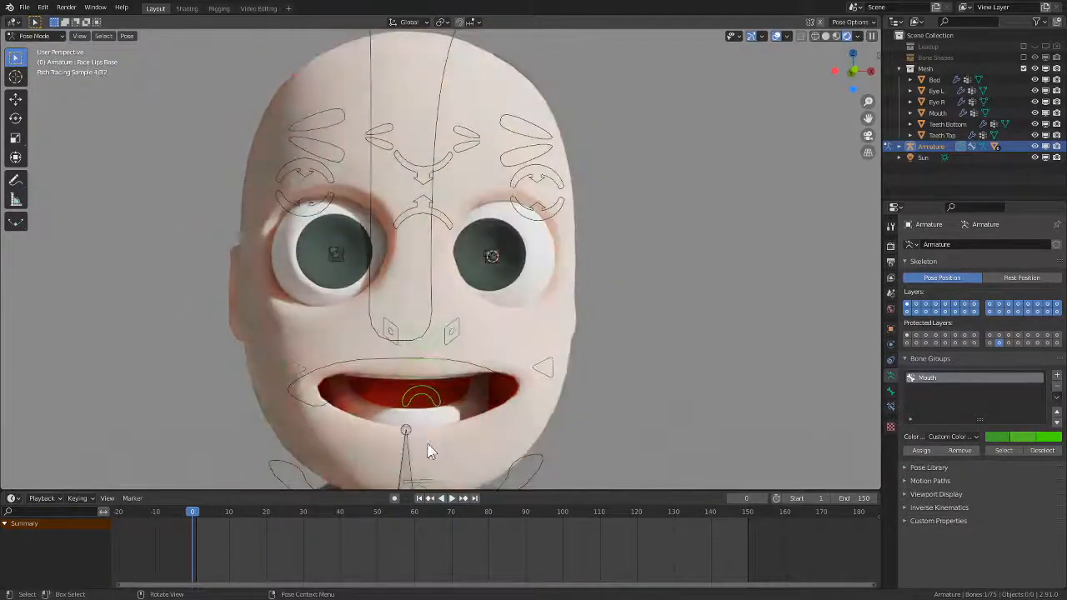
left_click(424, 482)
key("g")
left_click(429, 432)
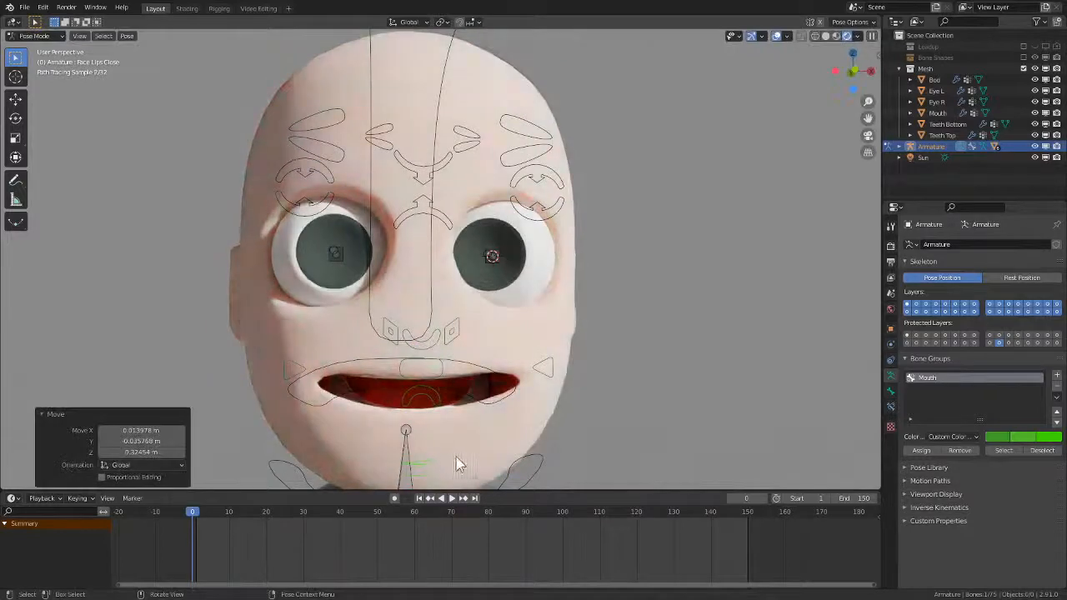
- Raise the Jaw Target bone to test closing the mouth
scroll(456, 464, "down", 1)
left_click(435, 470)
key("g")
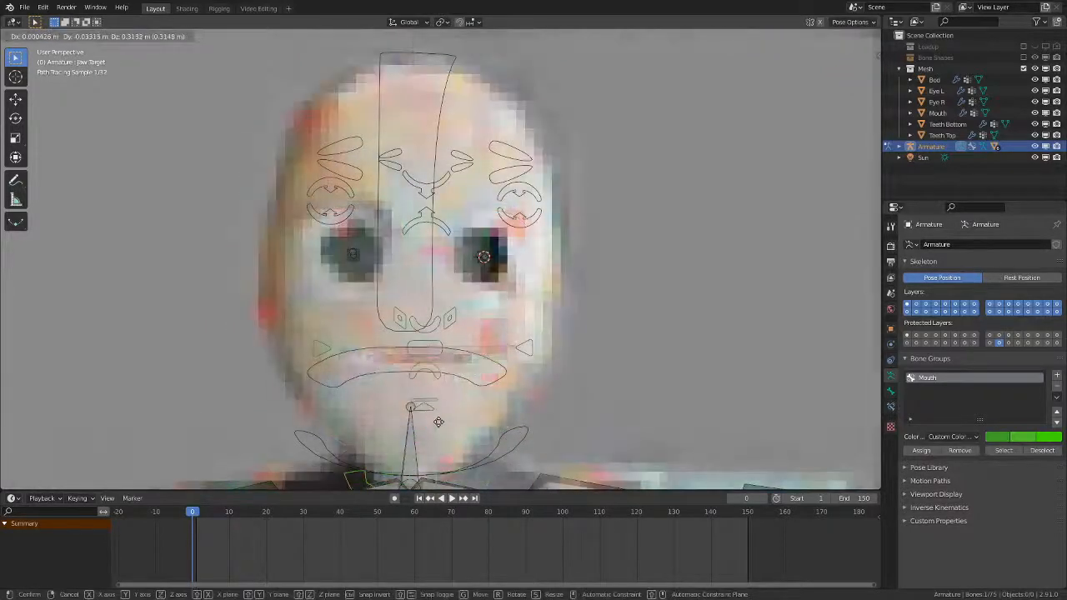
left_click(439, 403)
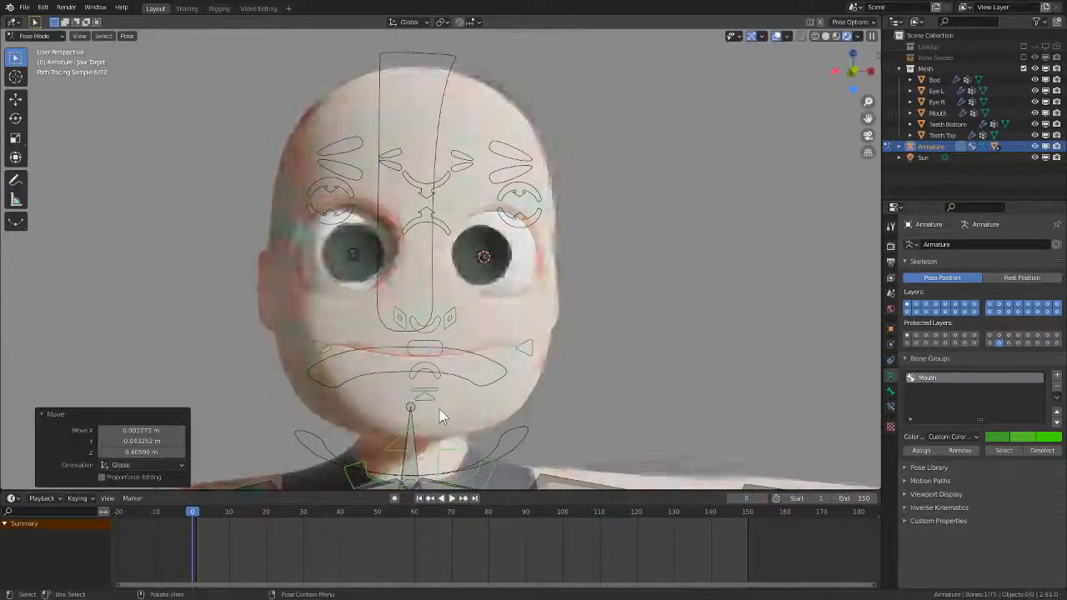
- Reset the location and rotation of all bones to return the face to its rest pose
key("a")
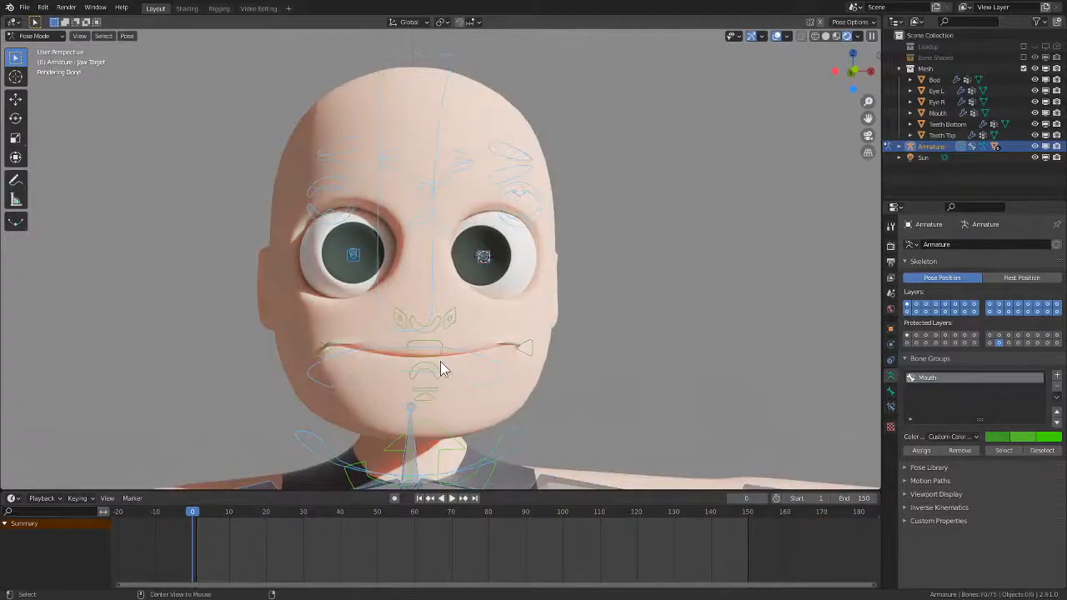
key("alt+g")
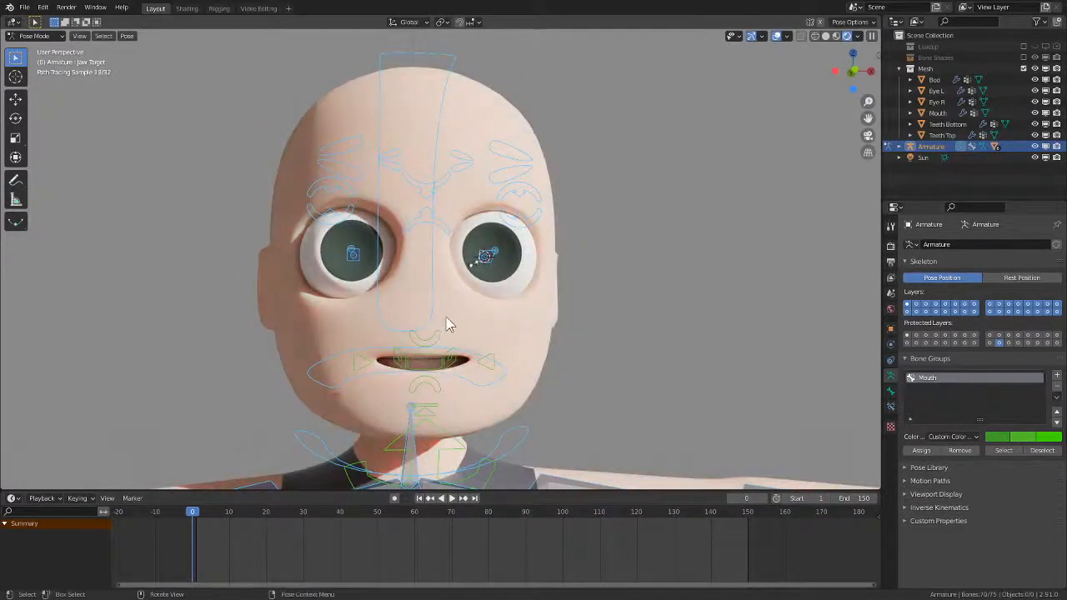
- Turn the Eye L bone inward and downward with a trackball rotation of about 11.5° and -10.9°
scroll(445, 322, "up", 1)
left_click(500, 254)
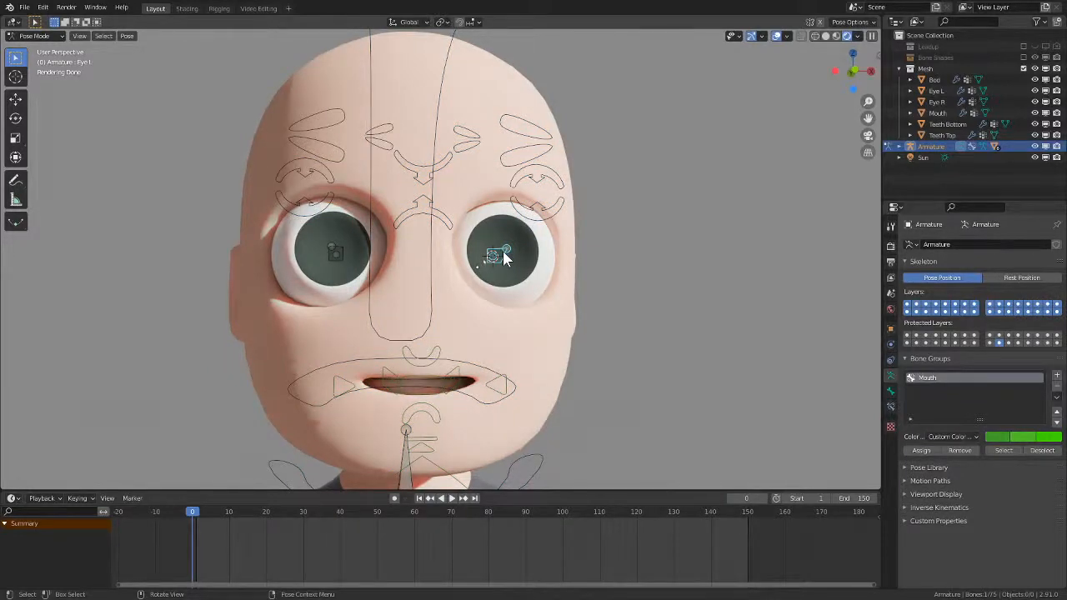
key("r")
key("r")
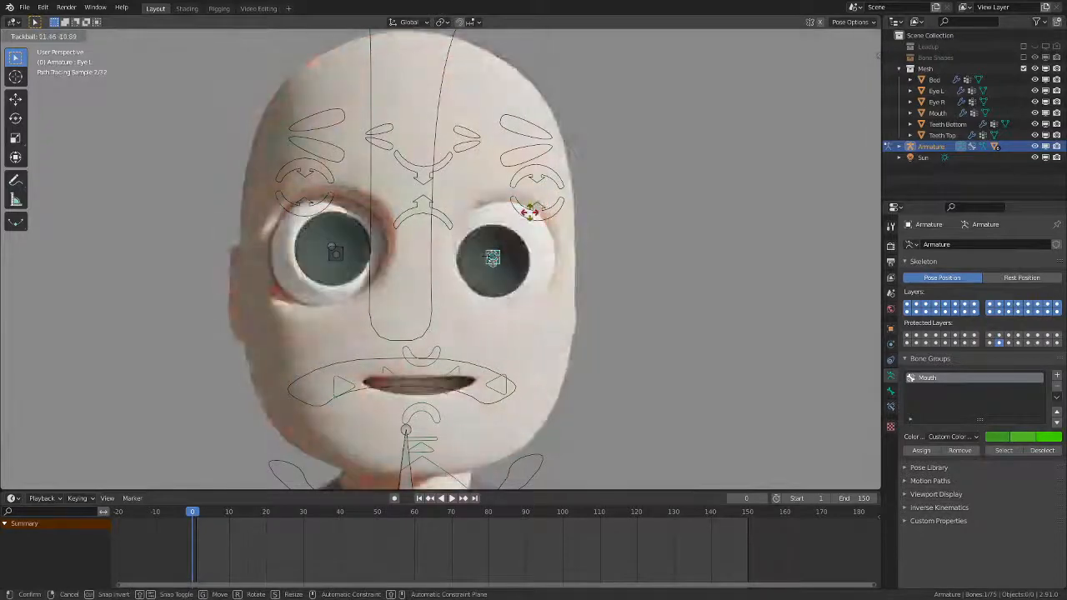
left_click(529, 210)
- Turn the Eye R bone with trackball rotation so that it looks straight ahead
left_click(349, 223)
key("r")
key("r")
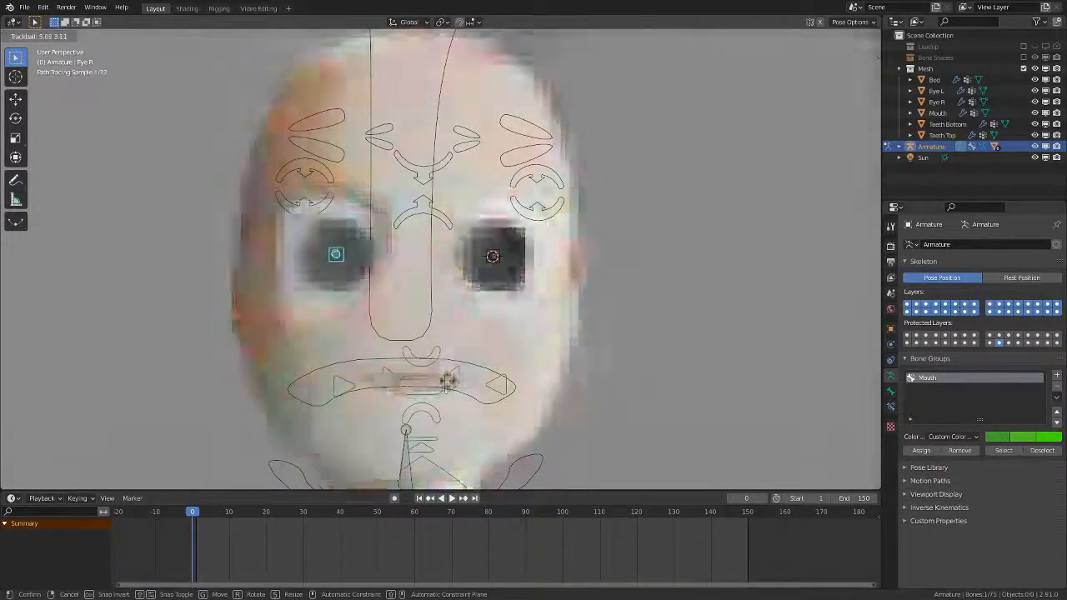
left_click(467, 405)
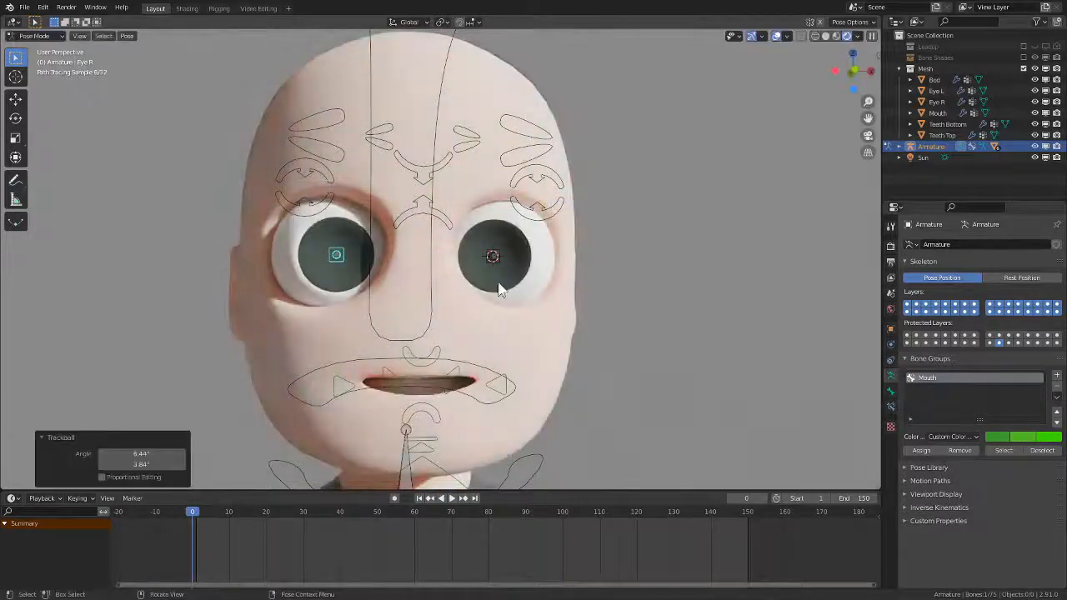
- Fine-tune the Eye L bone with a small trackball rotation to match the other eye, and deselect it
left_click(500, 266)
key("r")
key("r")
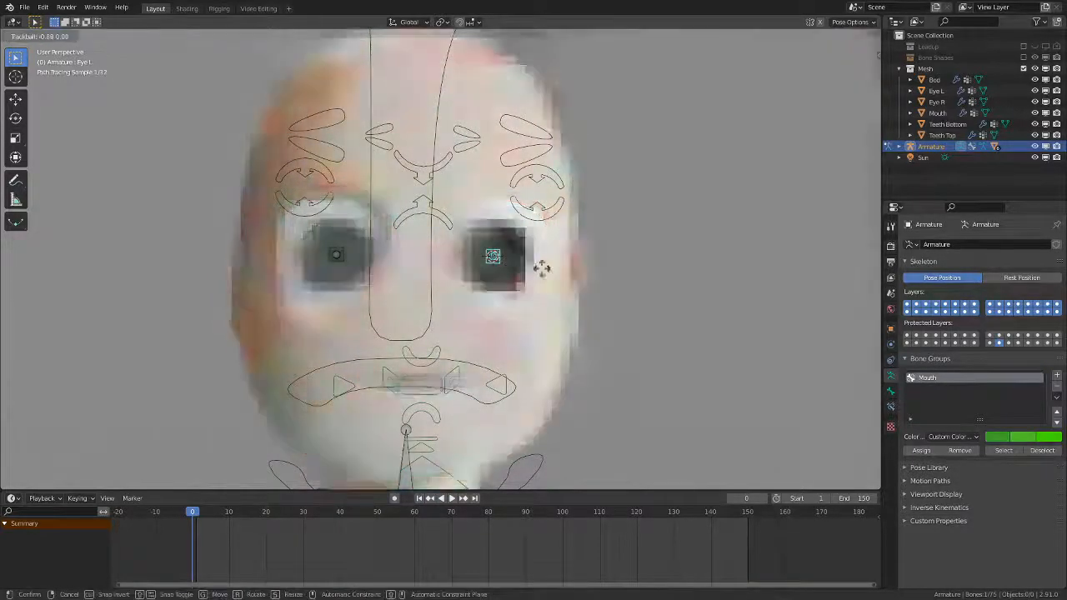
left_click(468, 302)
left_click(645, 240)
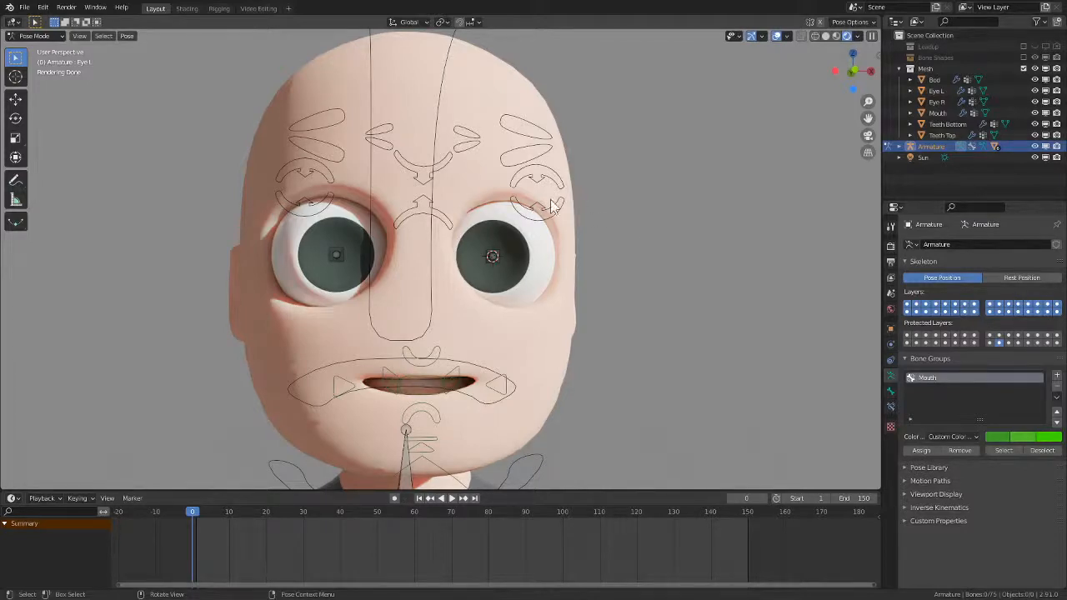
- Reset the rotation of all bones and switch the viewport to Solid shading
mouse_move(580, 219)
middle_mouse_down()
mouse_move(541, 231)
mouse_move(504, 350)
mouse_move(555, 305)
mouse_move(524, 345)
mouse_move(550, 358)
mouse_move(569, 291)
mouse_move(567, 309)
middle_mouse_up()
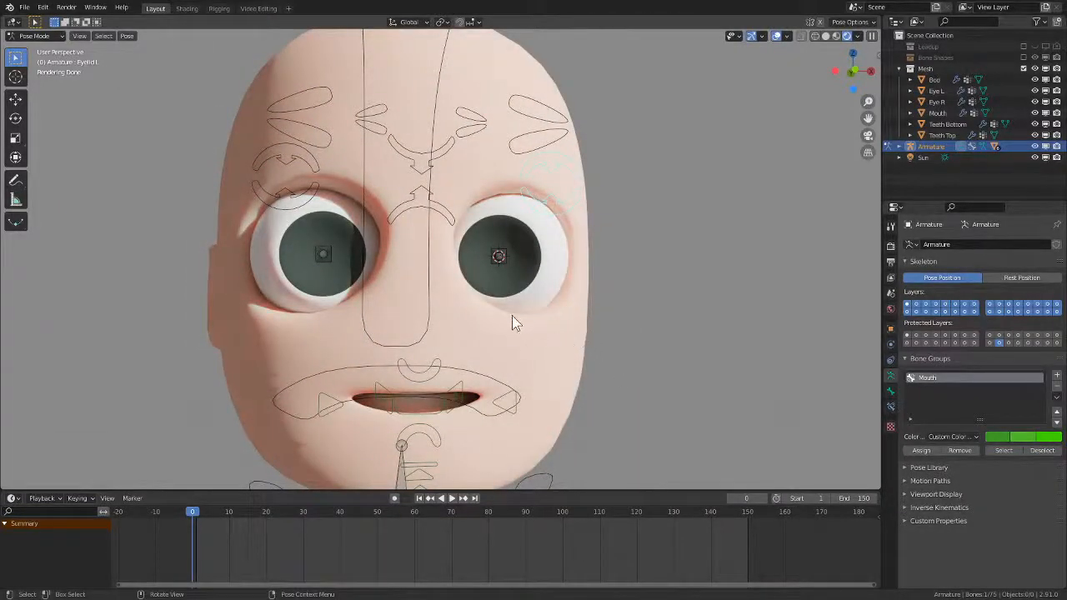
key("a")
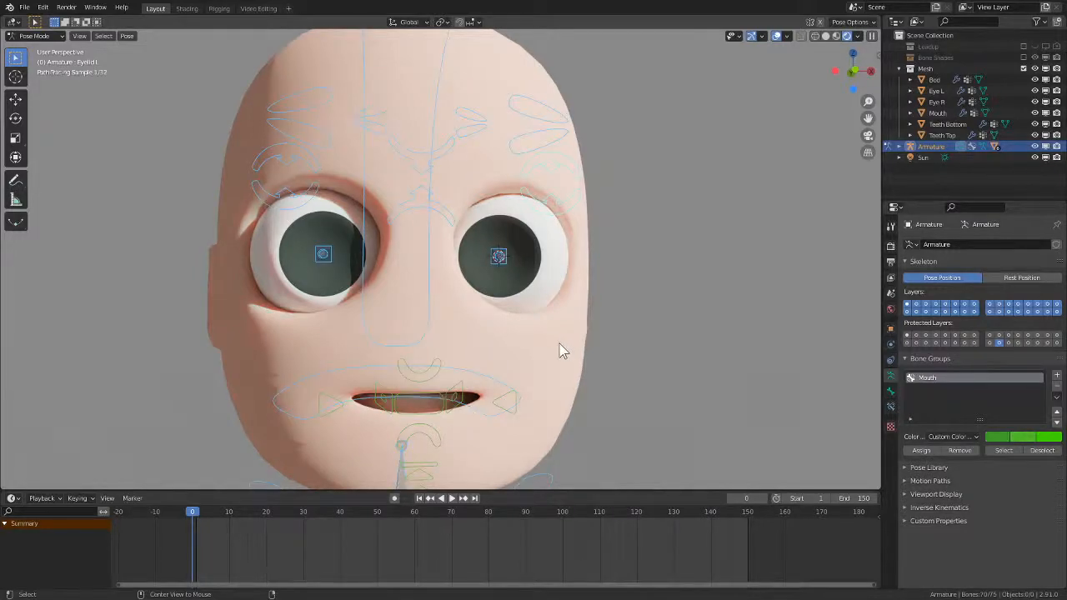
mouse_move(618, 370)
middle_mouse_down()
mouse_move(588, 375)
mouse_move(555, 441)
mouse_move(556, 411)
mouse_move(578, 428)
mouse_move(591, 375)
mouse_move(555, 458)
mouse_move(569, 432)
mouse_move(610, 443)
middle_mouse_up()
key("z")
left_click(664, 405)
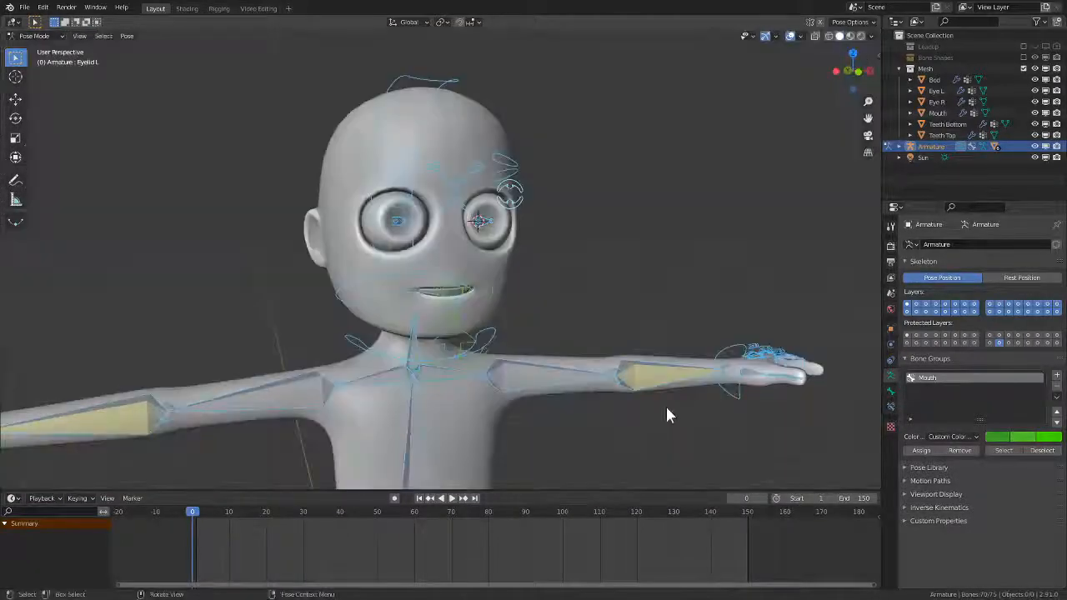
- Leave Pose Mode and select both eyeball meshes, Eye L and Eye R, to examine them in their sockets
mouse_move(665, 404)
middle_mouse_down()
mouse_move(625, 388)
mouse_move(629, 345)
middle_mouse_up()
key("ctrl+Tab")
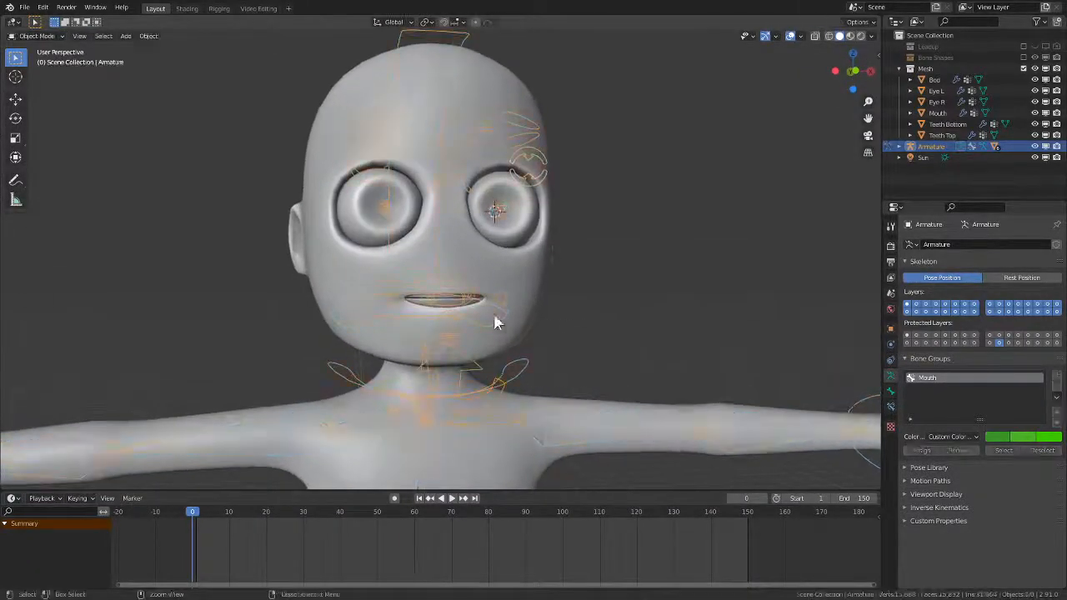
left_click(502, 215)
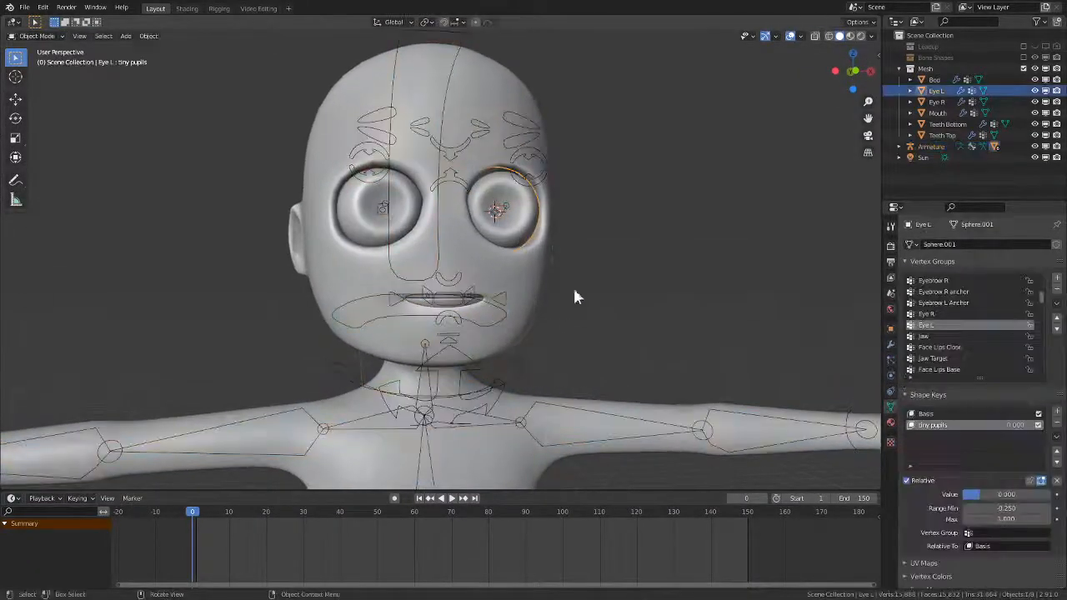
left_click(378, 247)
left_click(510, 239)
middle_click_drag(510, 320, 701, 345)
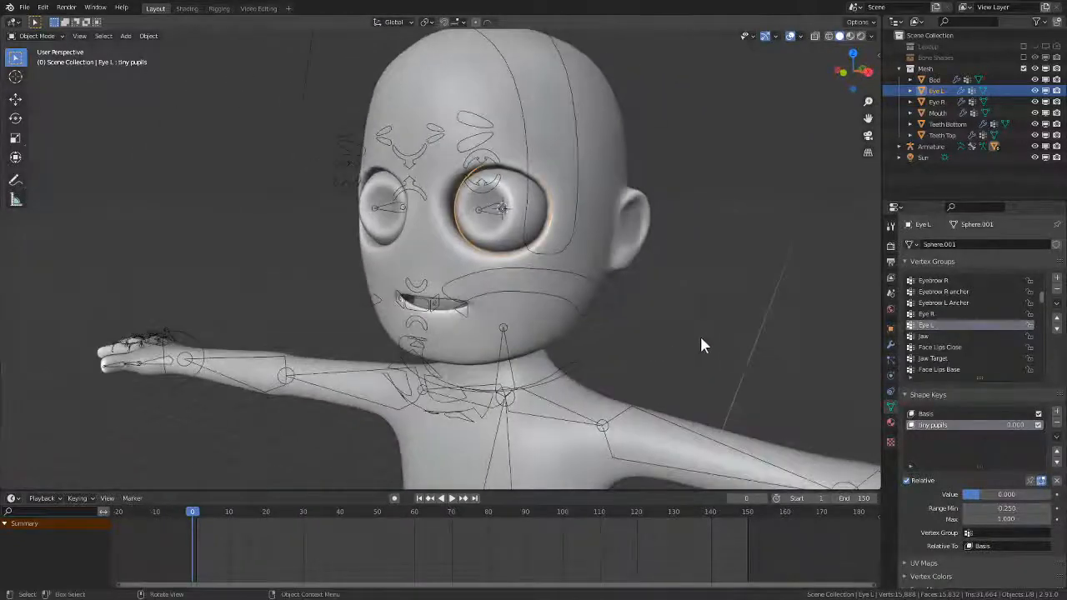
middle_click_drag(635, 327, 605, 325)
mouse_move(628, 380)
middle_mouse_down()
mouse_move(610, 382)
mouse_move(631, 364)
middle_mouse_up()
left_click(422, 238, "shift")
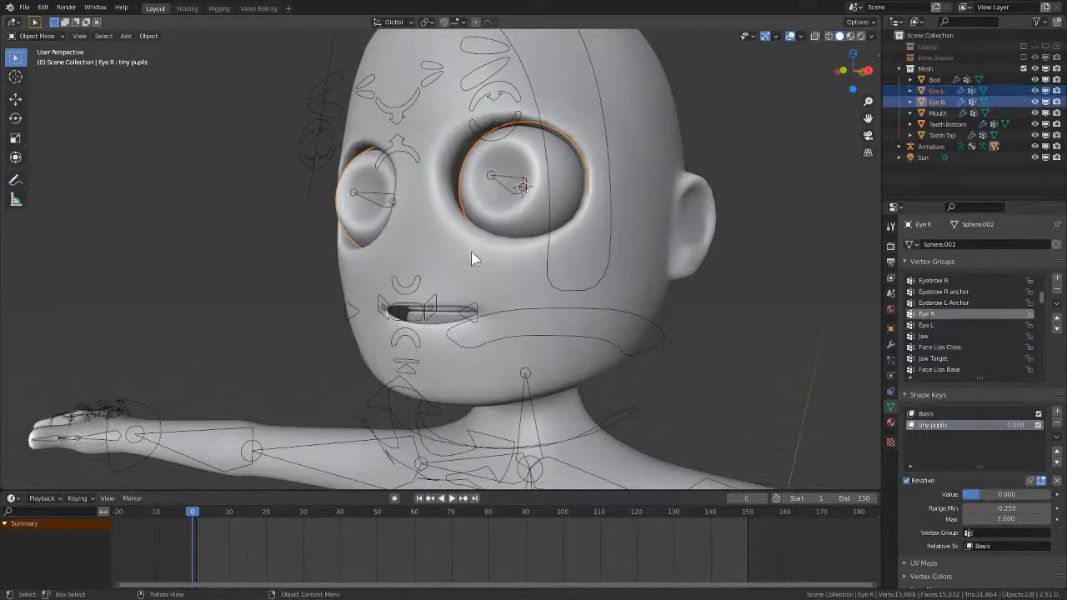
- Select the armature and return it to Pose Mode
middle_click_drag(471, 254, 515, 243)
scroll(550, 250, "down", 3)
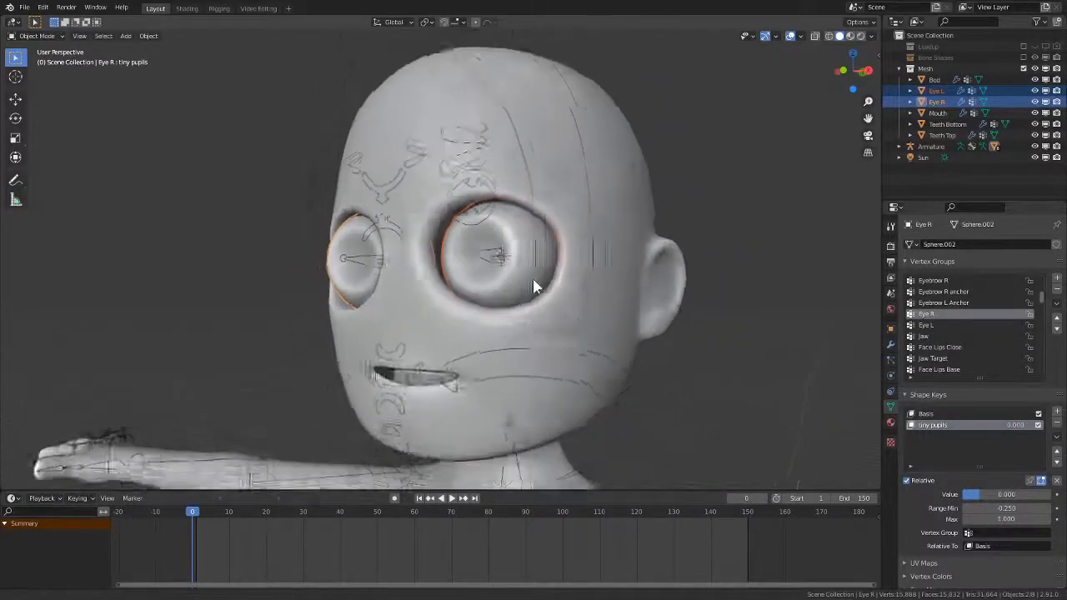
mouse_move(532, 315)
middle_mouse_down()
mouse_move(565, 288)
mouse_move(570, 307)
mouse_move(524, 310)
mouse_move(545, 255)
mouse_move(540, 365)
mouse_move(567, 309)
mouse_move(555, 336)
mouse_move(543, 312)
middle_mouse_up()
scroll(545, 288, "up", 3)
left_click(507, 317)
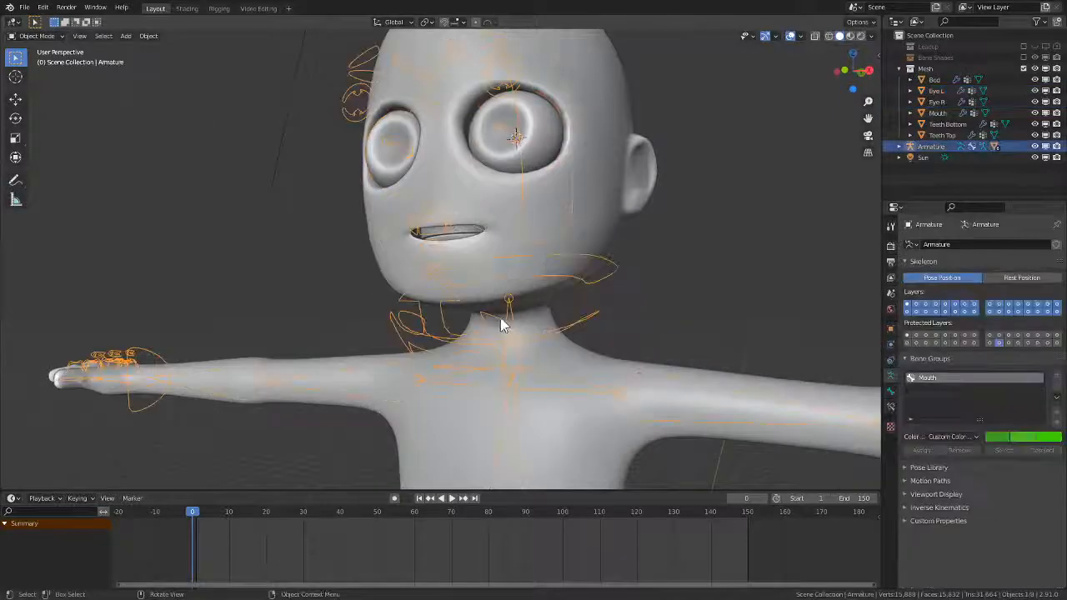
key("ctrl+Tab")
- Move the Jaw Target bone to test opening and closing the jaw
left_click(508, 326)
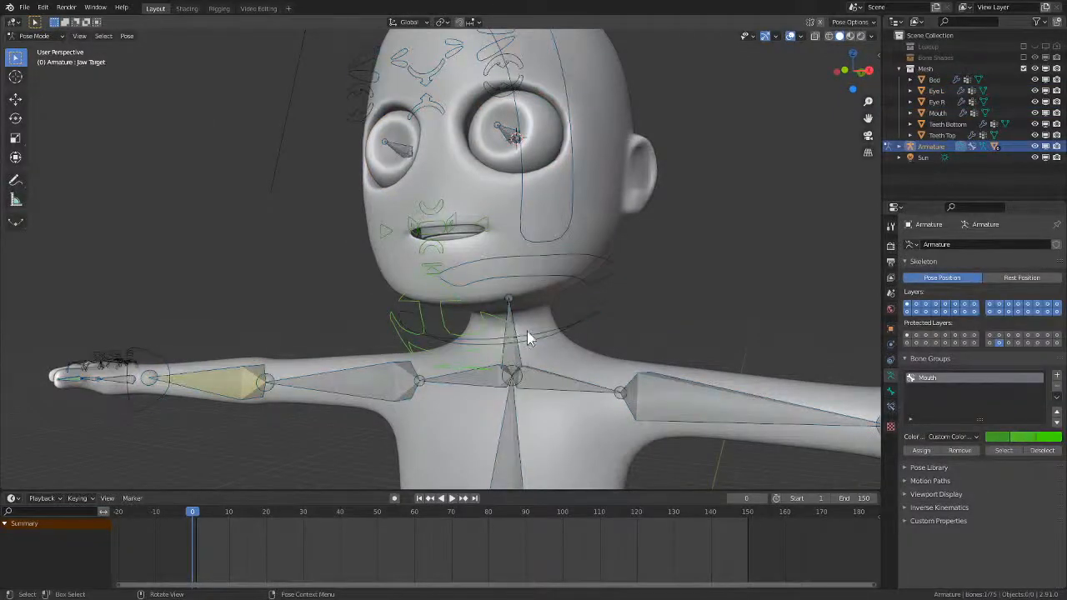
key("g")
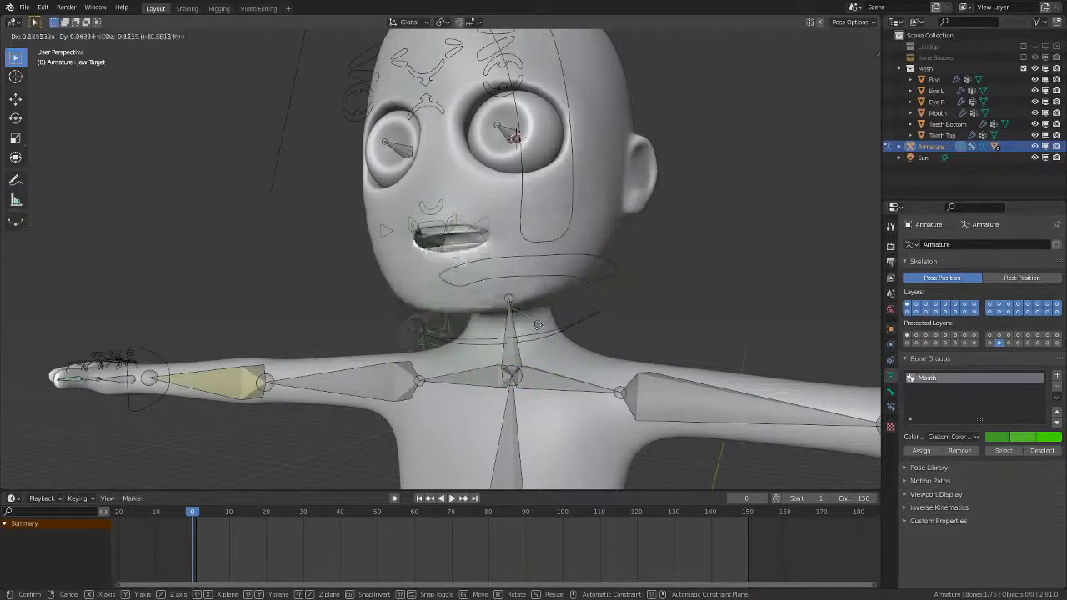
left_click(494, 225)
- Try moving the Face Lips Base bone, cancel that move and reset the Jaw Target bone's location
left_click(438, 238)
key("g")
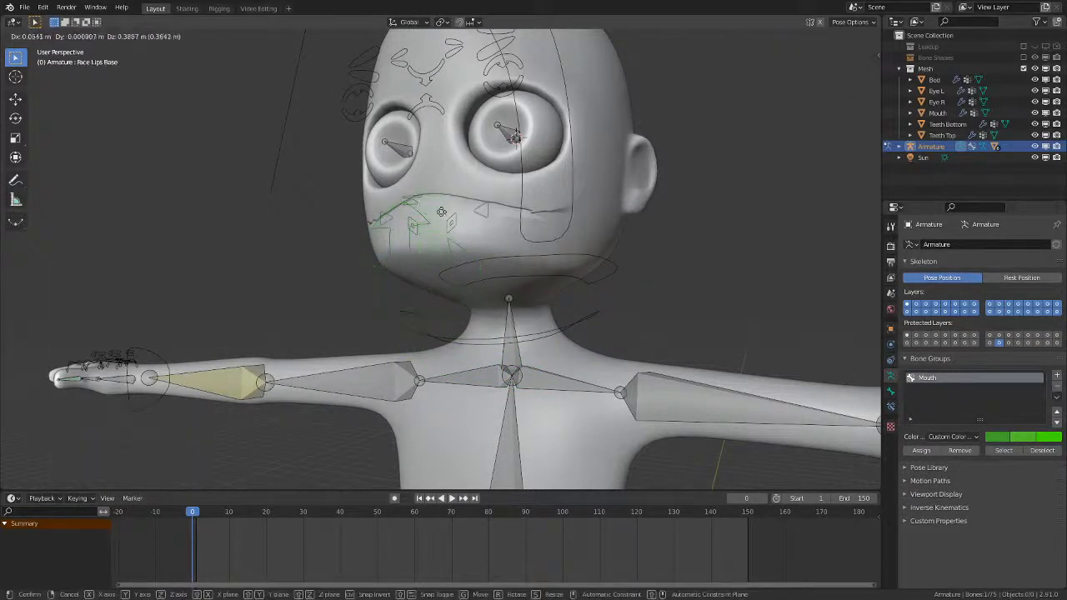
right_click(442, 337)
left_click(472, 303)
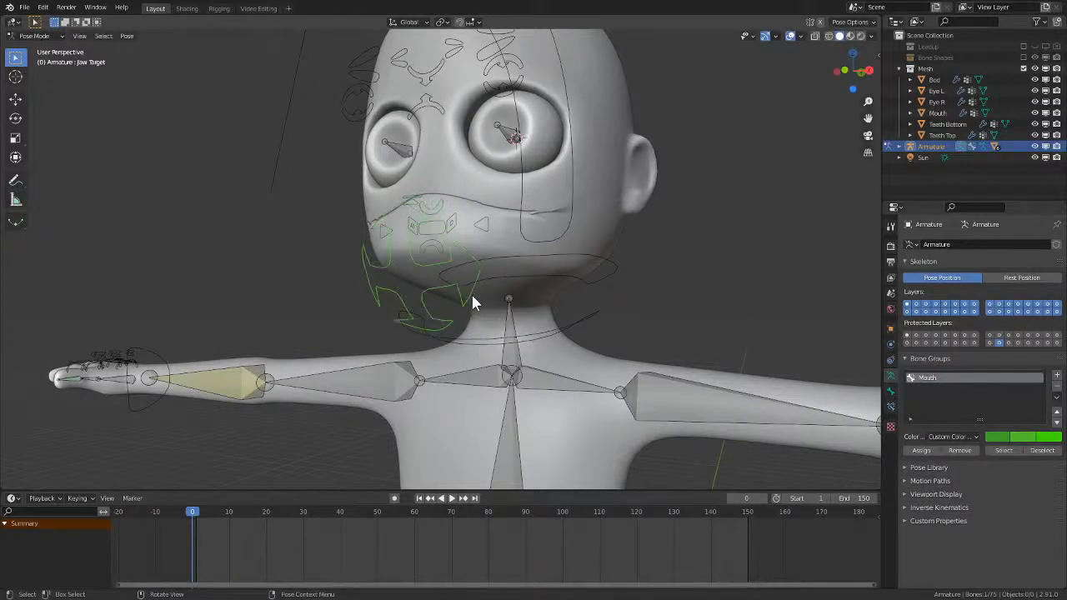
key("alt+g")
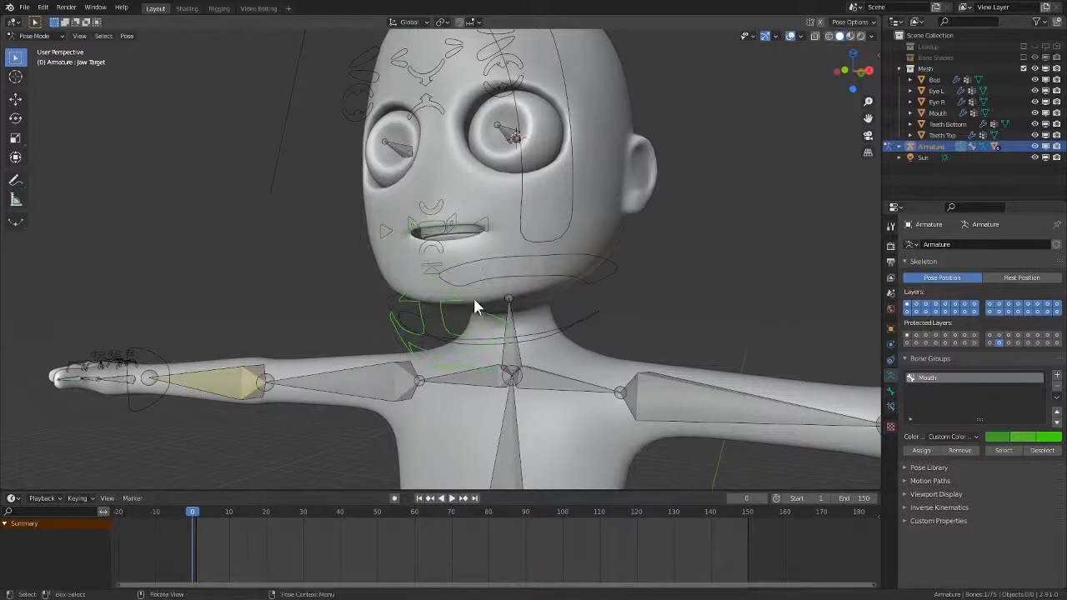
- Raise the Face Lips Close bone by about 0.27 m to test closing the lips, and reset its location
left_click(455, 293)
key("g")
left_click(455, 259)
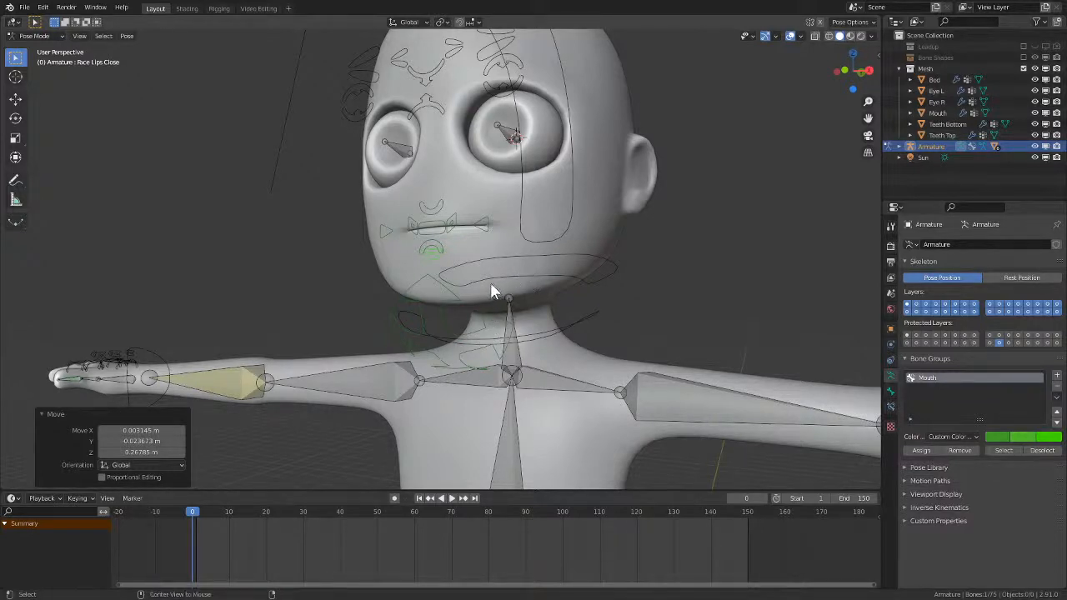
key("alt+g")
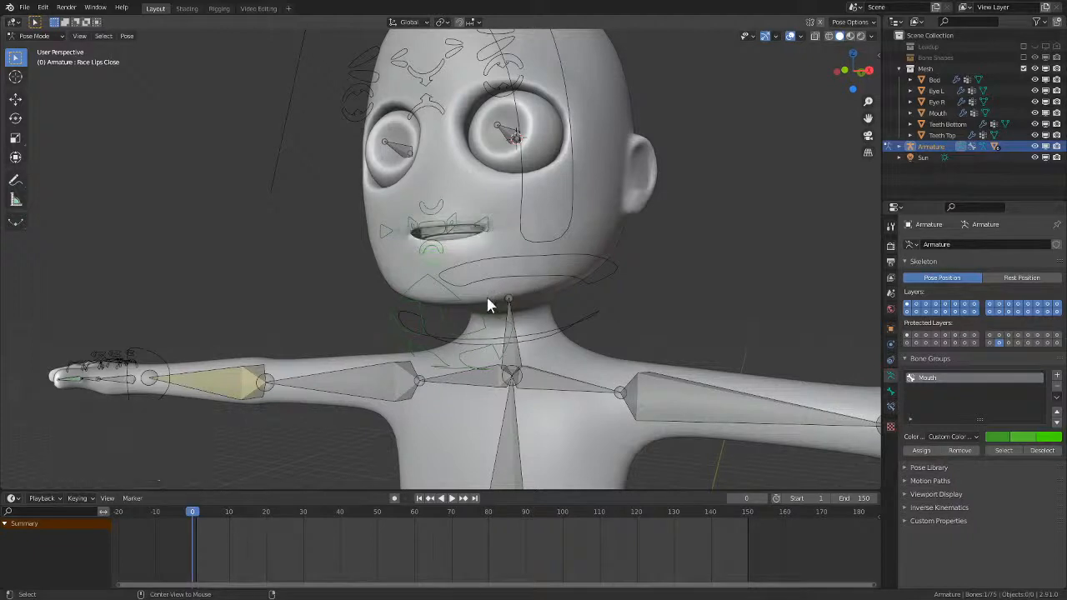
- Try stretching the mouth wider by moving the Face Lips Stretch bone upward
left_click(452, 222)
key("g")
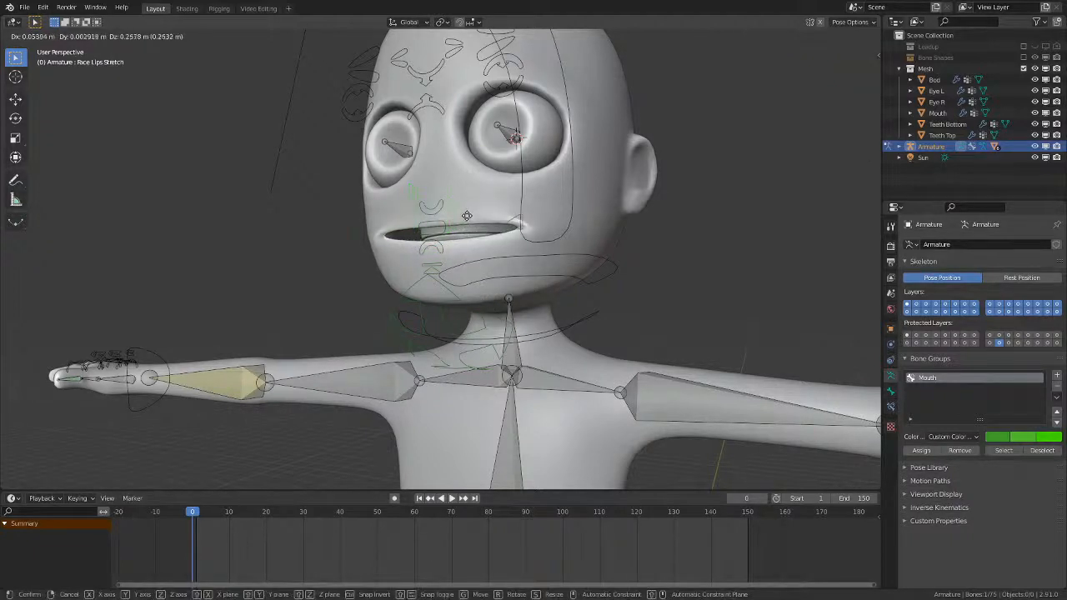
left_click(466, 257)
- Move the Face Lips L bone slightly inward to pull in the left mouth corner
left_click(473, 231)
key("g")
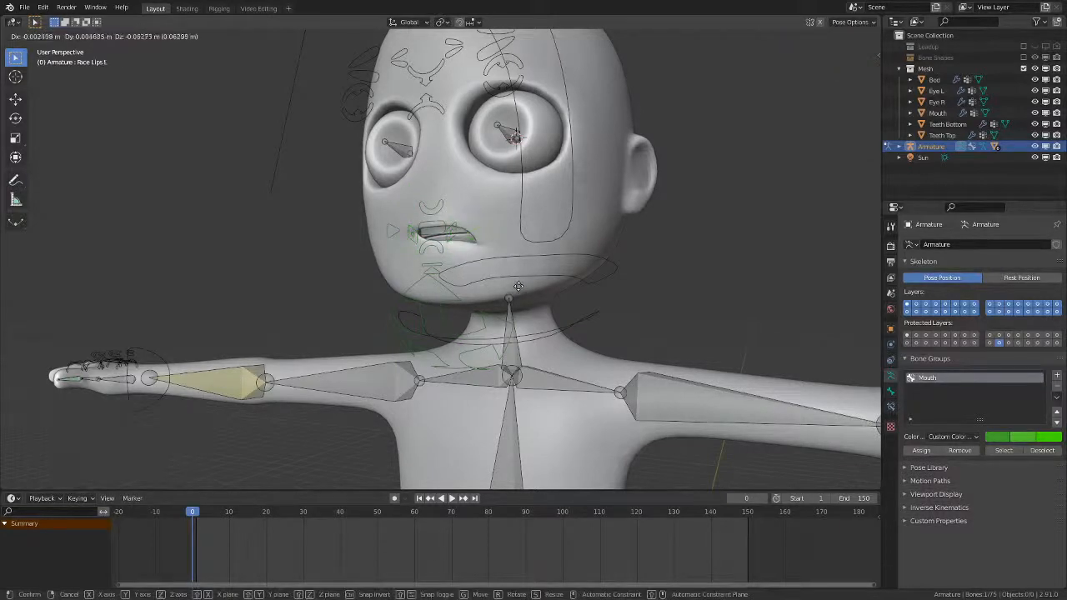
left_click(463, 269)
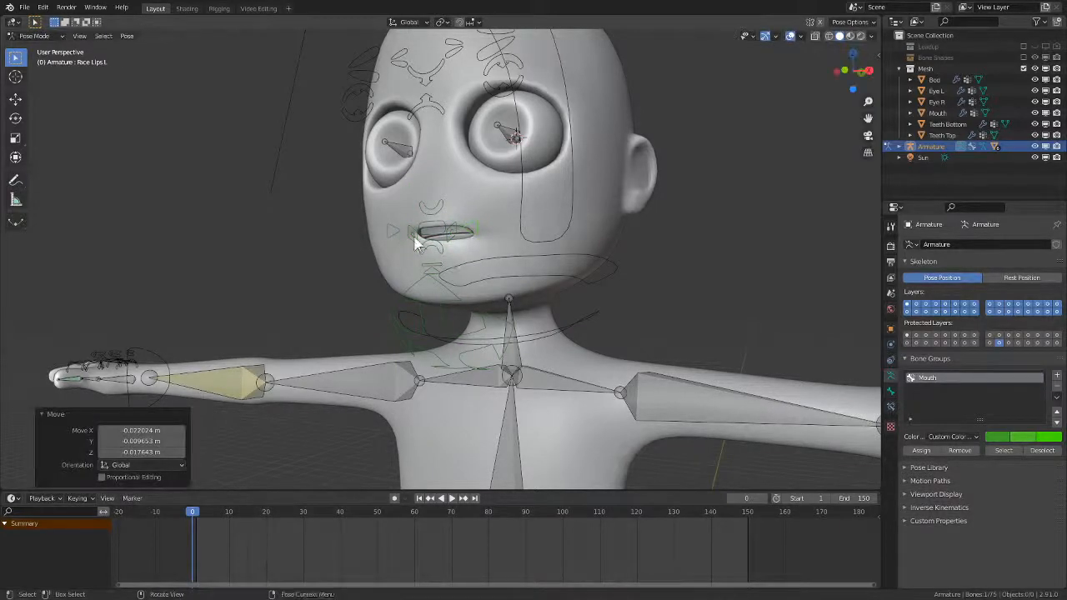
- Move the Face Lips R bone to test the right mouth corner
left_click(427, 260)
key("g")
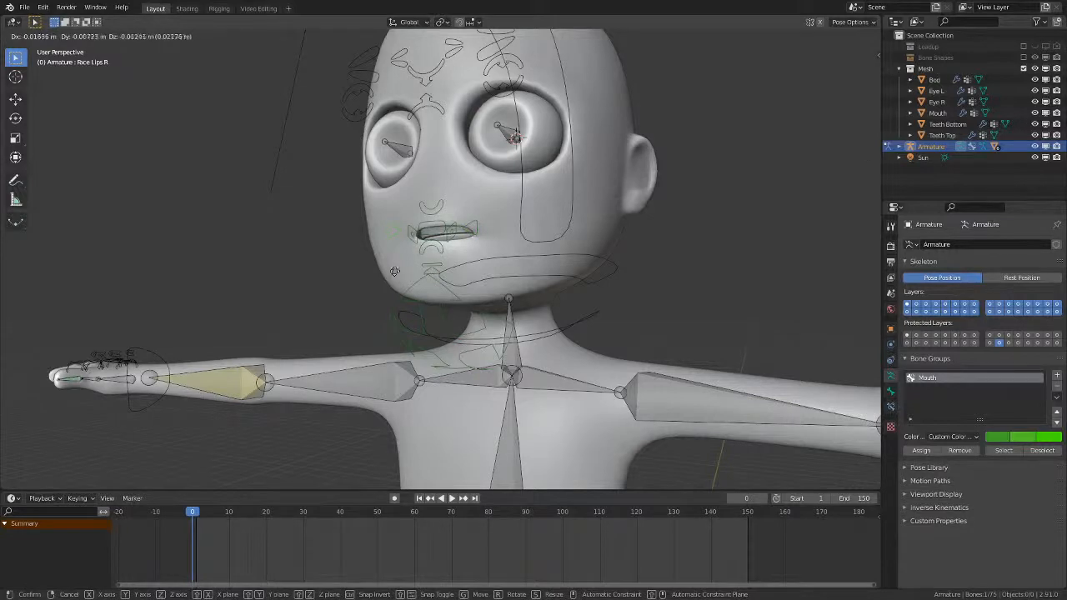
left_click(377, 229)
- Move the Face Lips L bone up and outward to lift the left mouth corner
left_click(474, 233)
key("g")
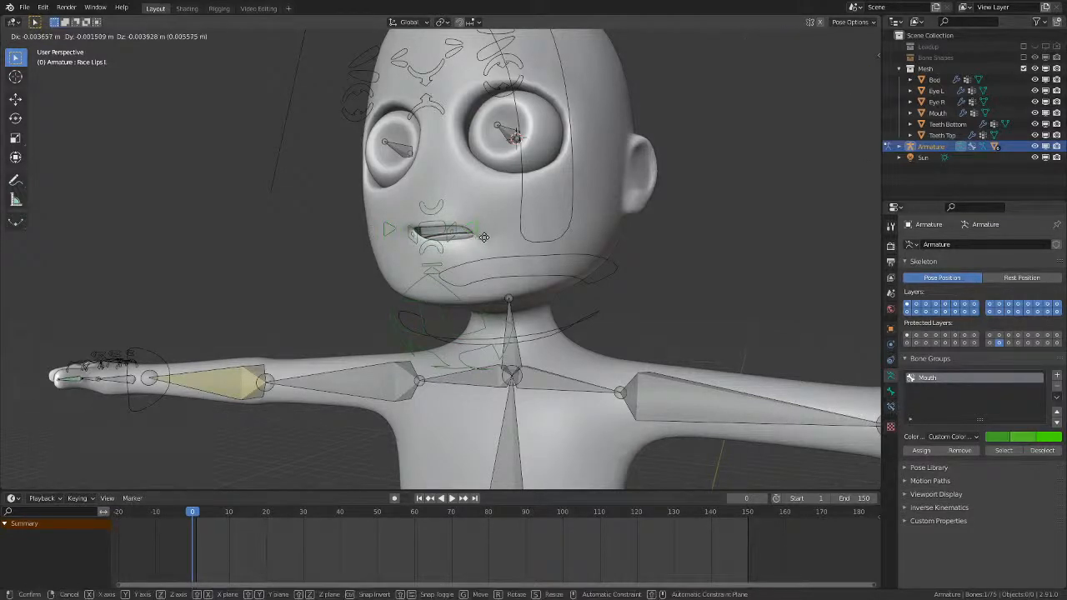
left_click(509, 194)
- Try a free trackball rotation of the Neck 2 bone to test turning the head
middle_click_drag(512, 200, 550, 345)
left_click(550, 265)
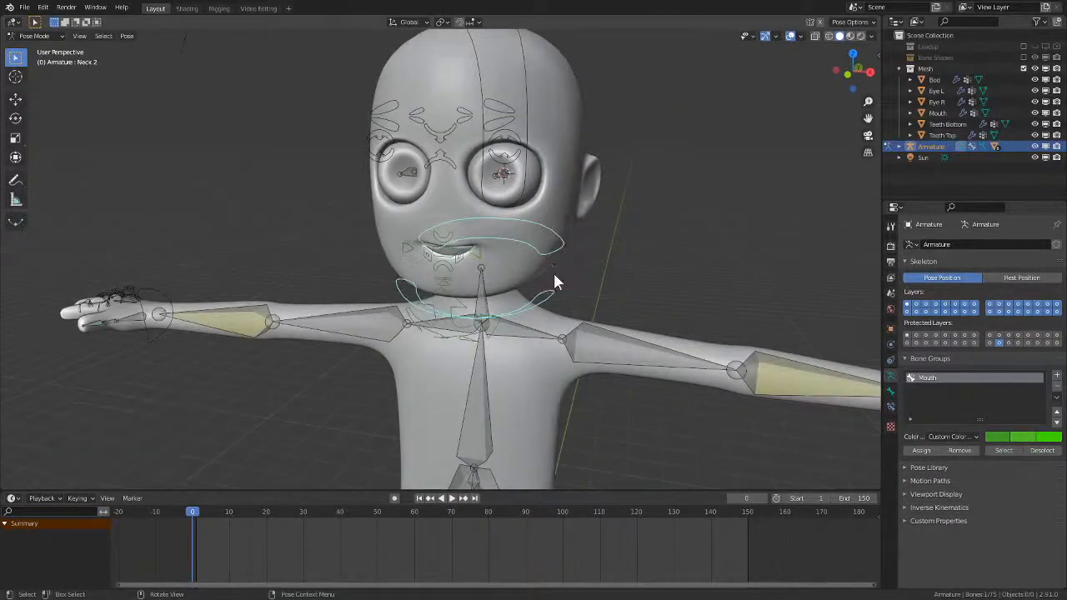
key("r")
key("r")
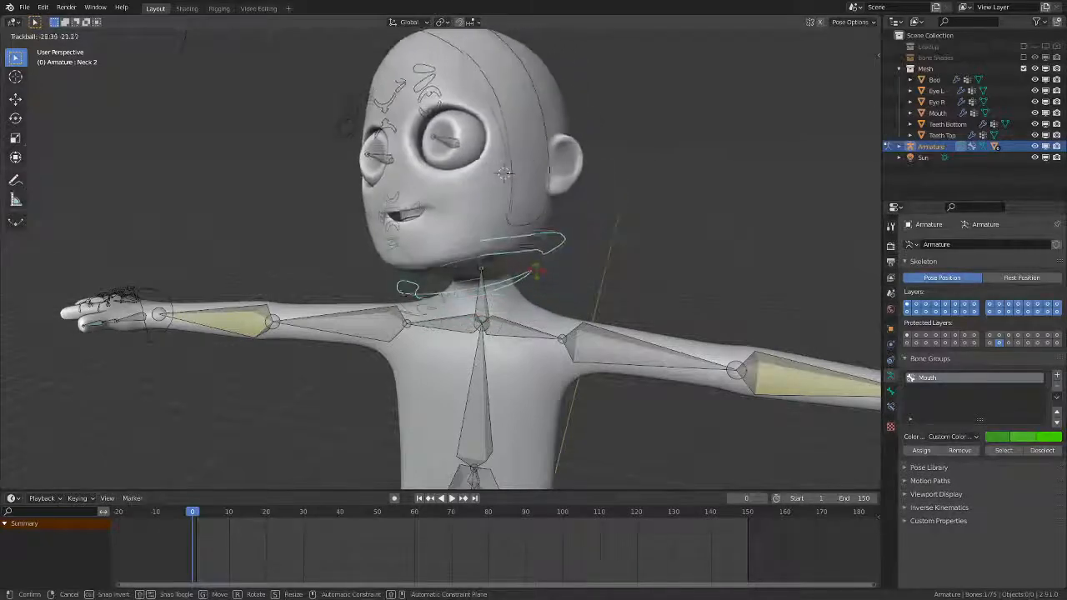
key("Escape")
- Look over the character in Object Mode with the Bod mesh selected, and put the armature back in Pose Mode
key("a")
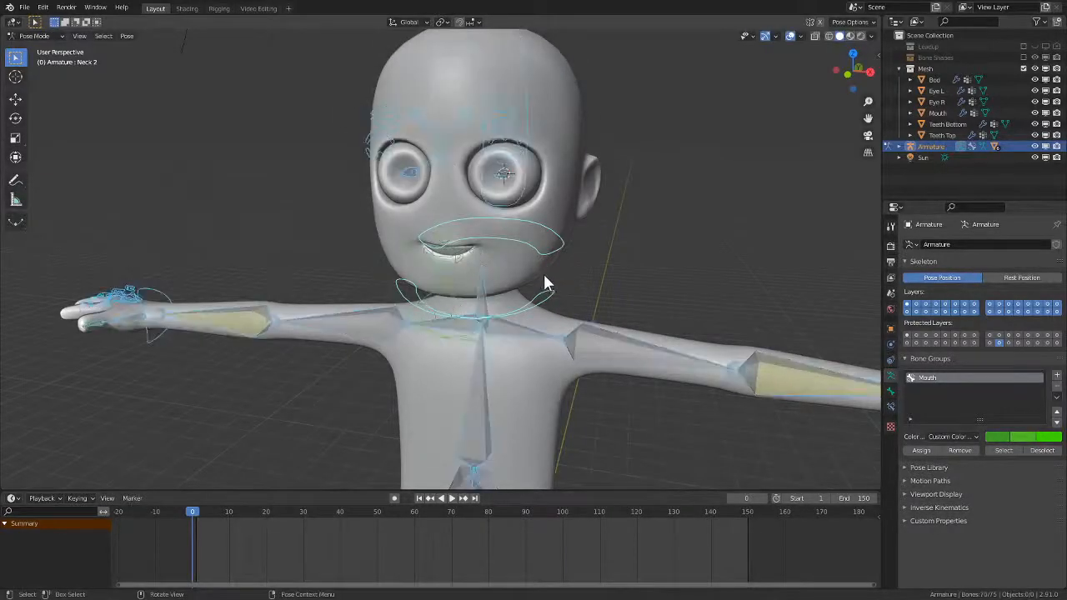
scroll(593, 279, "up", 2)
middle_click_drag(595, 271, 581, 312, "shift")
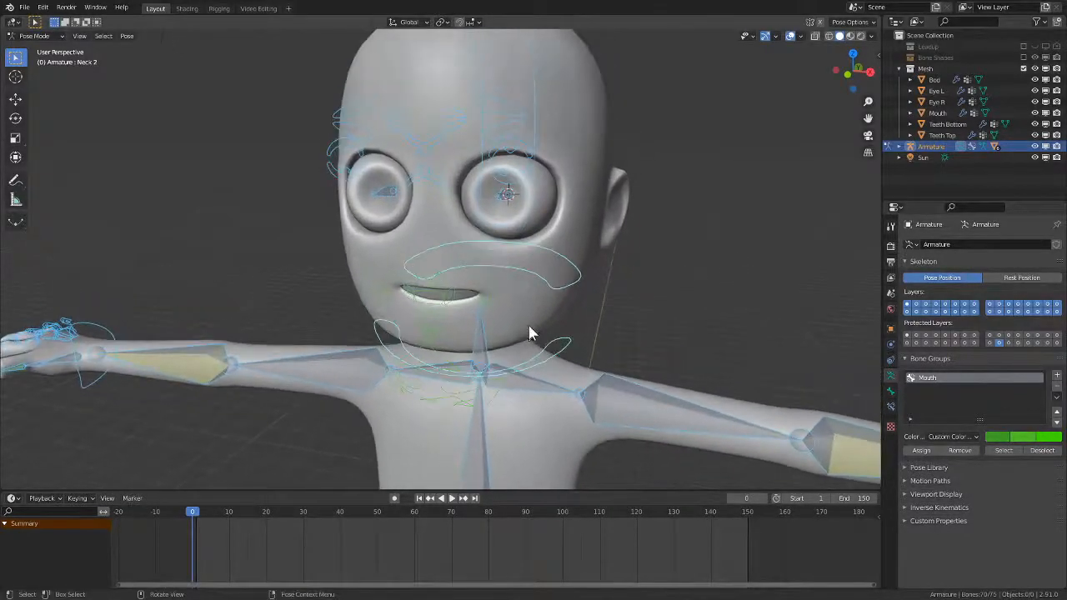
key("ctrl+Tab")
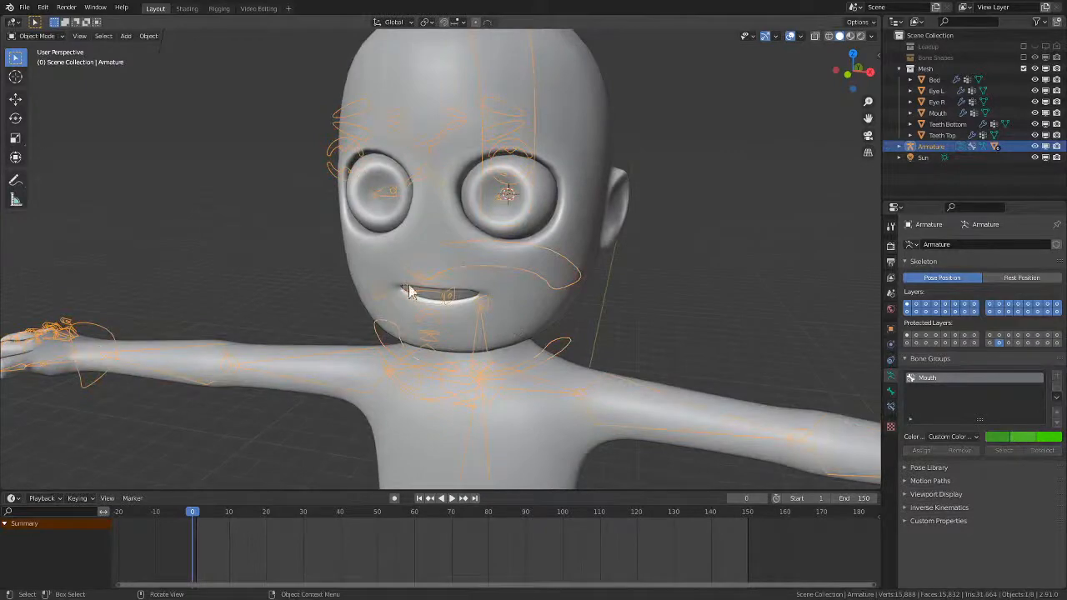
left_click(389, 202)
left_click(444, 184)
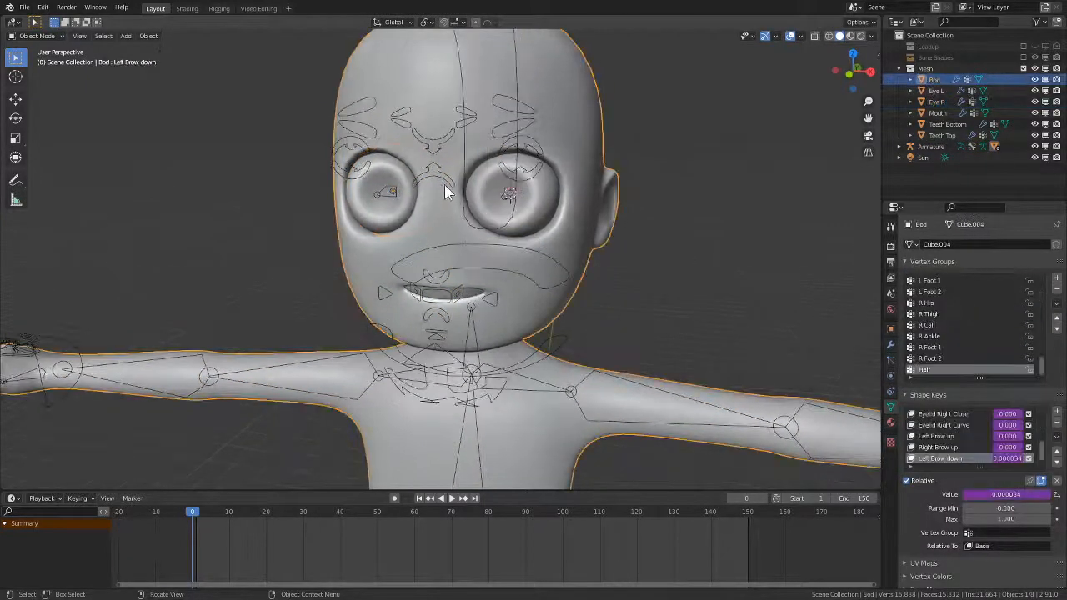
left_click(457, 206)
key("ctrl+Tab")
- Lower the Eyelid Control bone by about 0.72 m to test closing both eyelids
left_click(448, 179)
key("g")
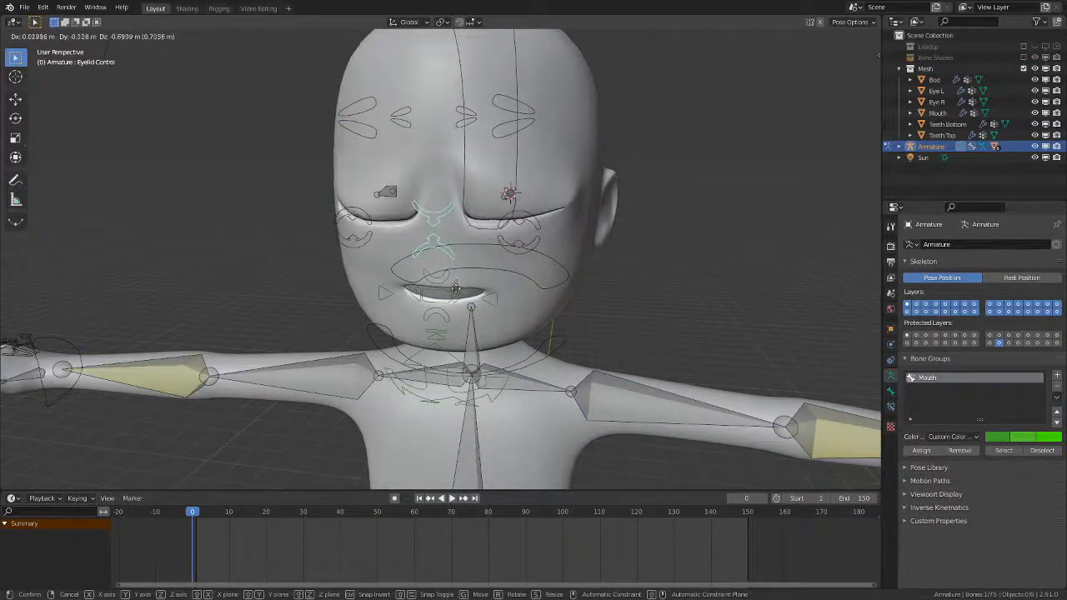
left_click(458, 288)
- Raise the Eyelid Control bone by about 0.96 m to open both eyelids again
middle_click_drag(535, 256, 576, 224)
key("g")
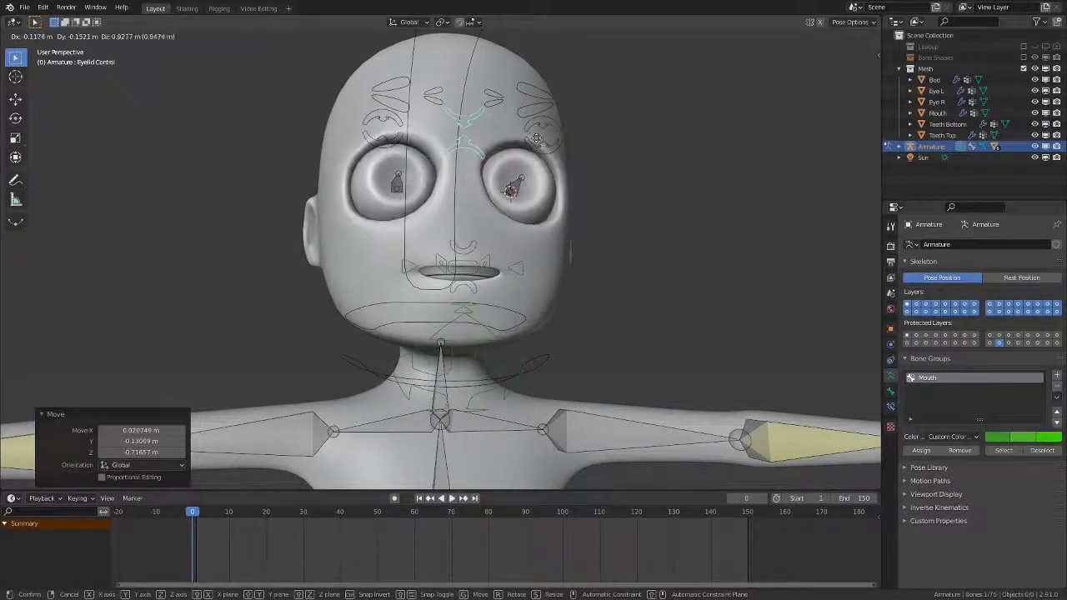
left_click(538, 142)
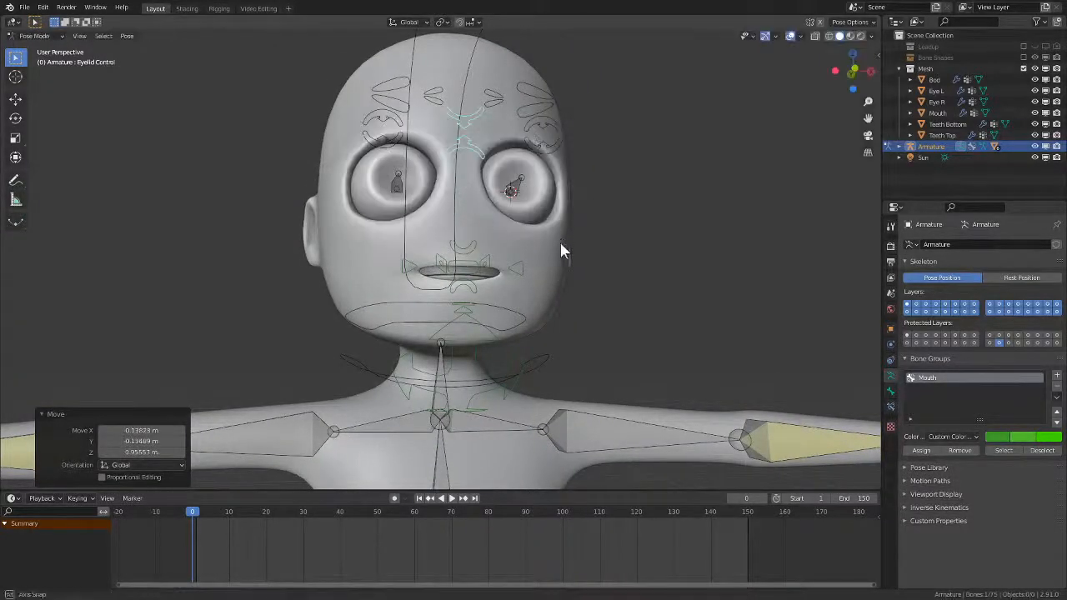
mouse_move(559, 240)
middle_mouse_down()
mouse_move(538, 252)
mouse_move(546, 280)
mouse_move(578, 252)
mouse_move(571, 242)
mouse_move(554, 253)
middle_mouse_up()
key("g")
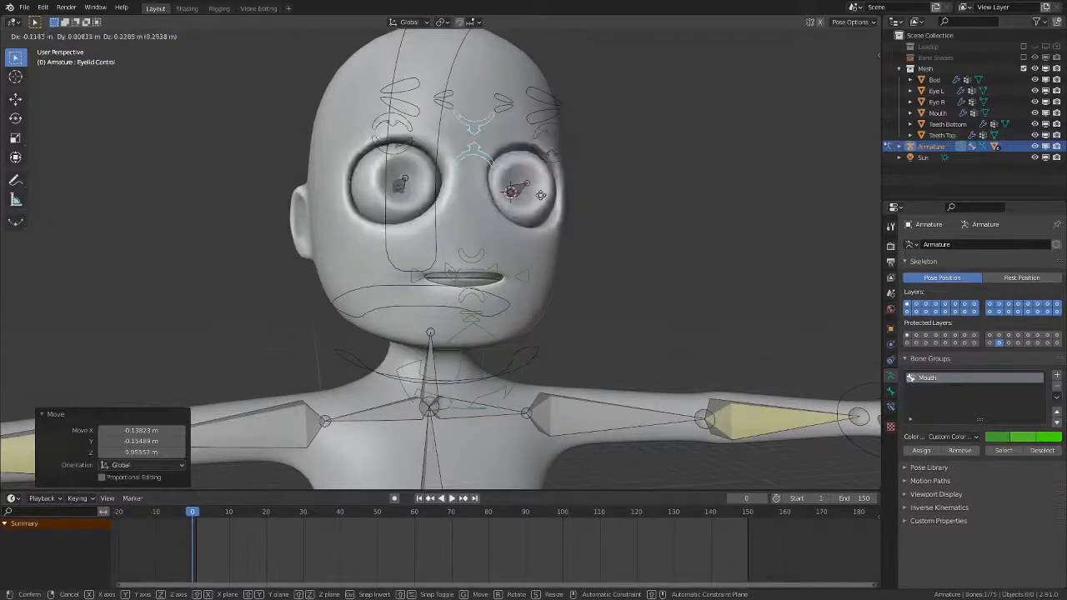
left_click(535, 197)
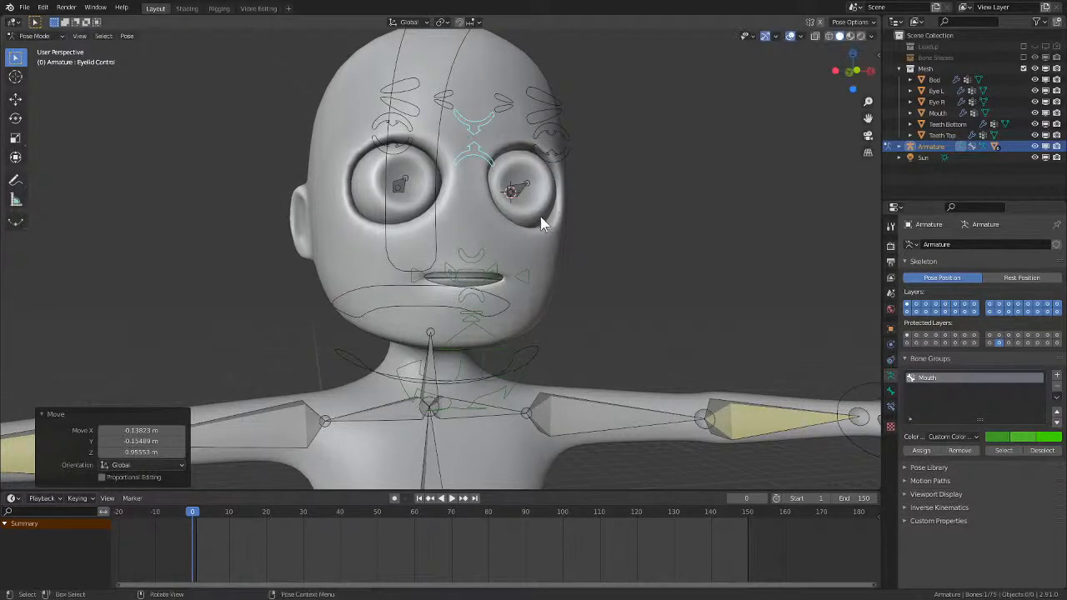
- Snap the 3D cursor to the front tip of the Eye L bone in the armature's Edit Mode
key("Tab")
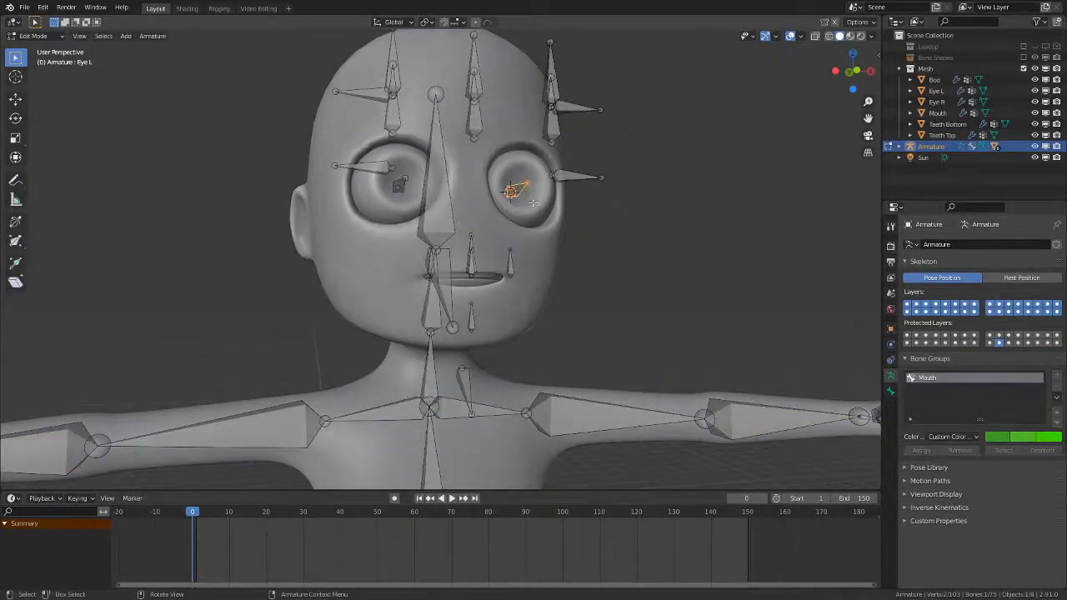
middle_click_drag(571, 243, 542, 280)
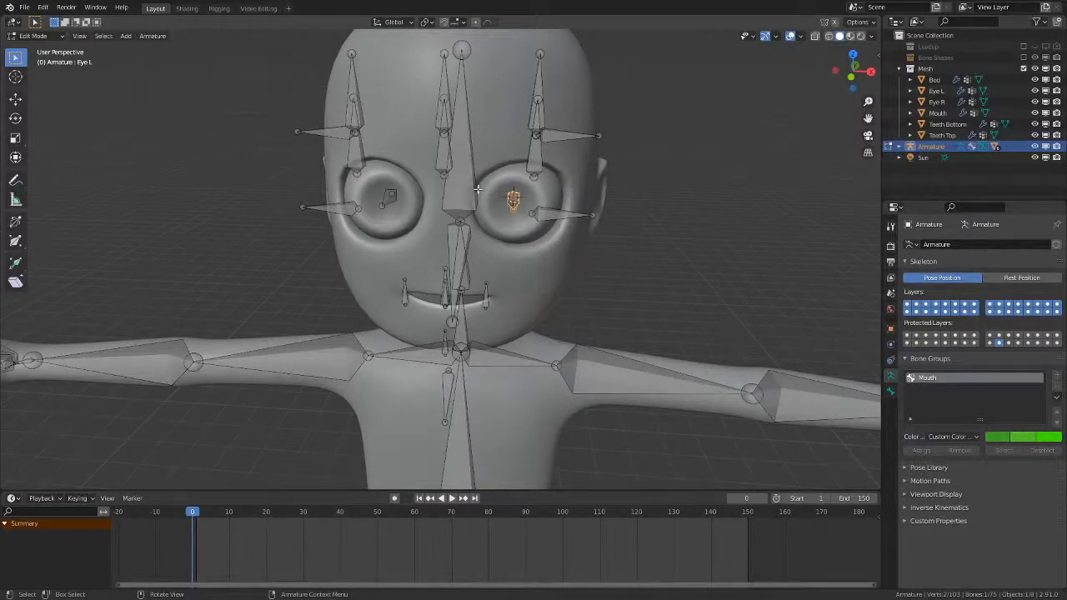
key("KP_3")
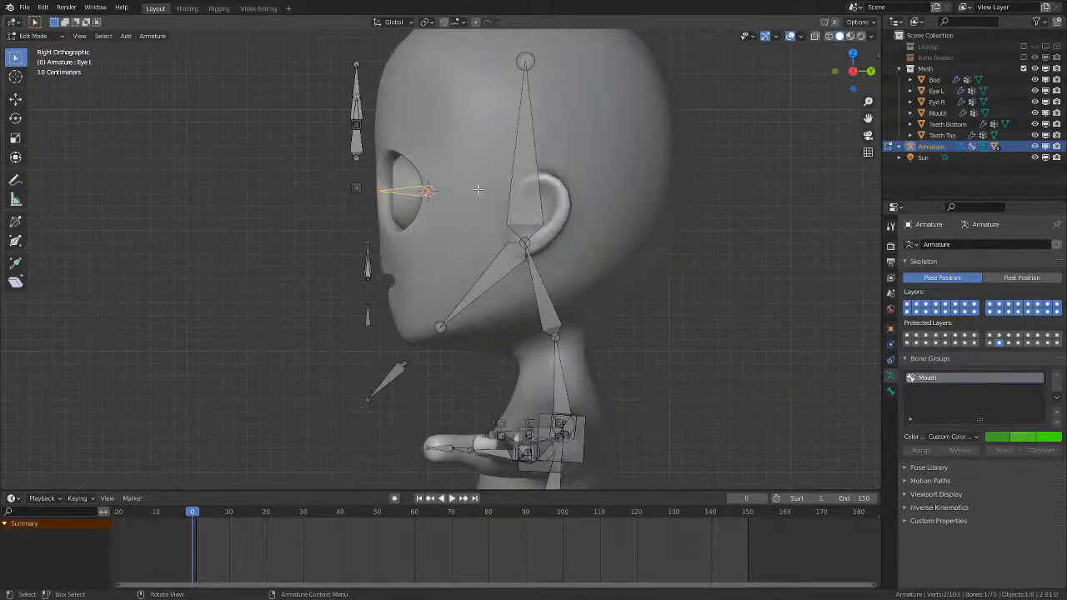
key("KP_1")
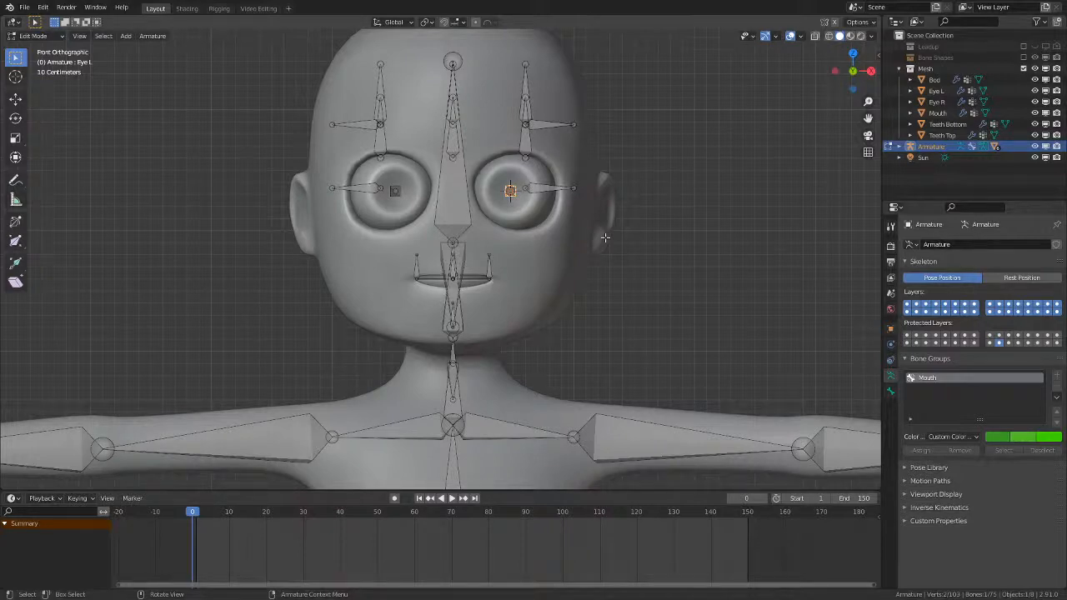
middle_click_drag(621, 188, 595, 206)
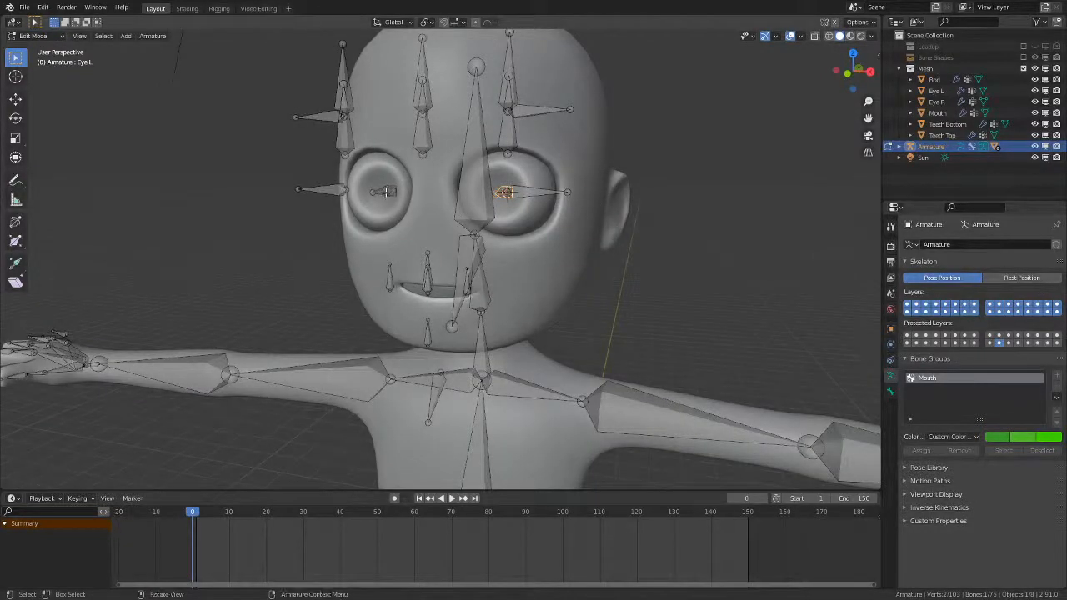
key("KP_3")
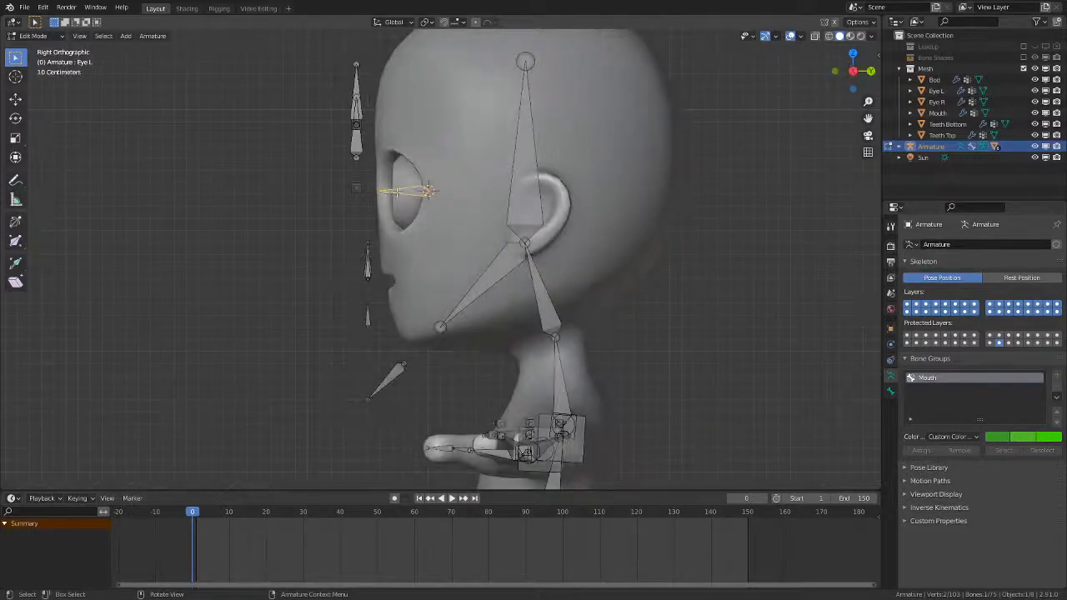
scroll(383, 190, "up", 4)
middle_click_drag(336, 168, 400, 234, "shift")
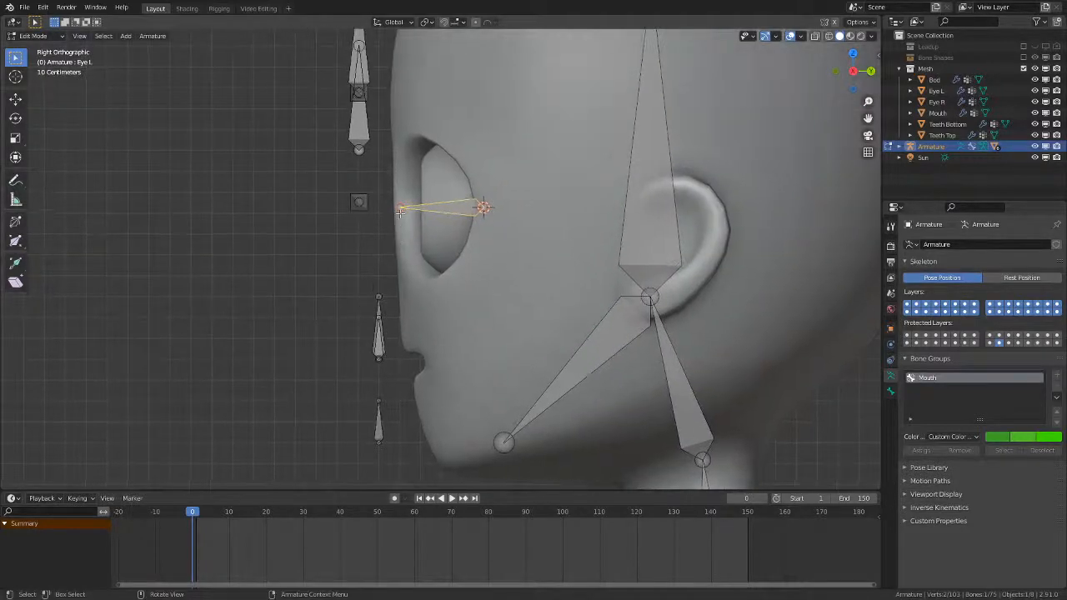
left_click(401, 211)
key("shift+s")
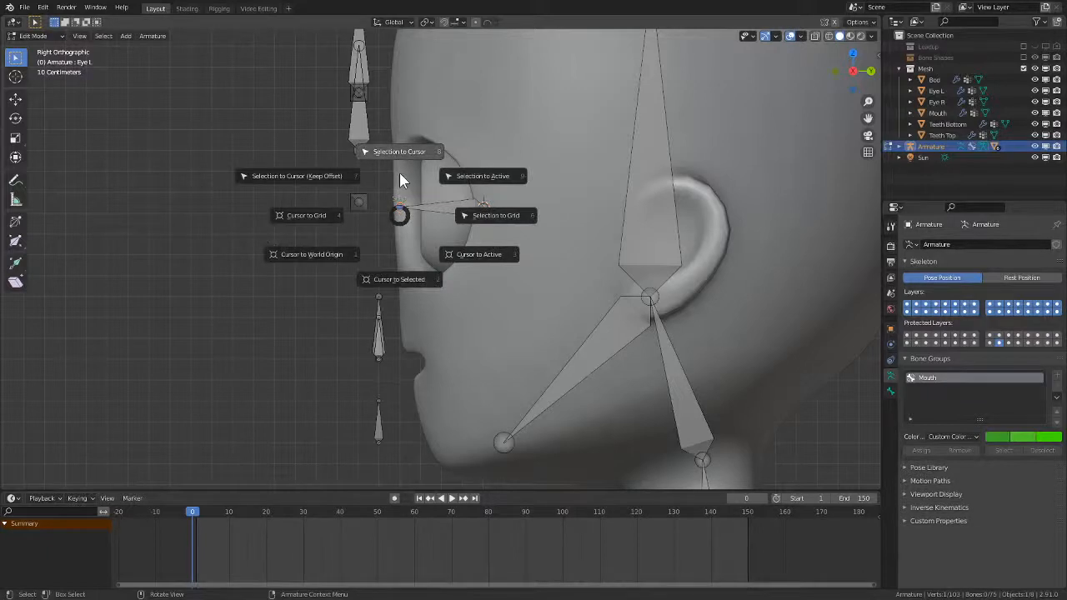
left_click(376, 270)
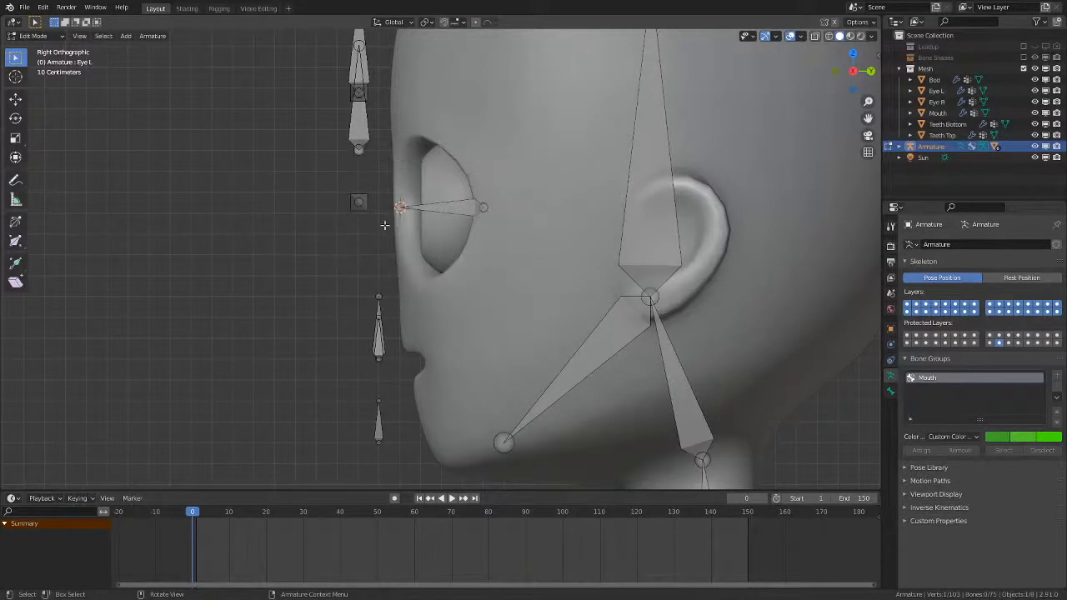
- Add a bone at the front of the left eye and shorten it by moving its tip -0.8 m along Z
middle_click_drag(377, 270, 489, 233)
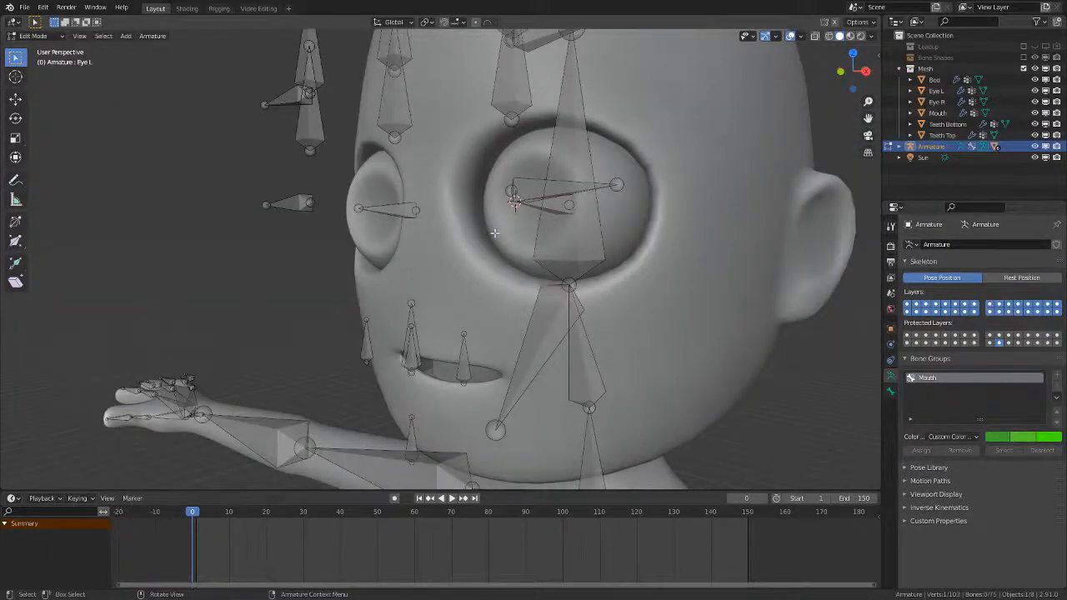
key("shift+a")
scroll(498, 223, "down", 2)
left_click(501, 181)
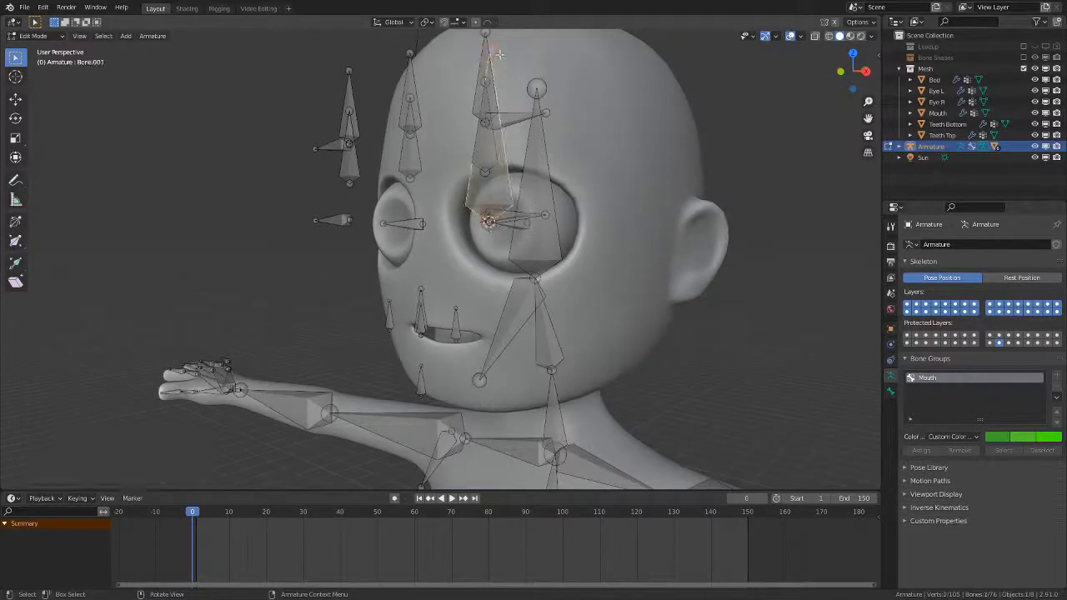
type("gz")
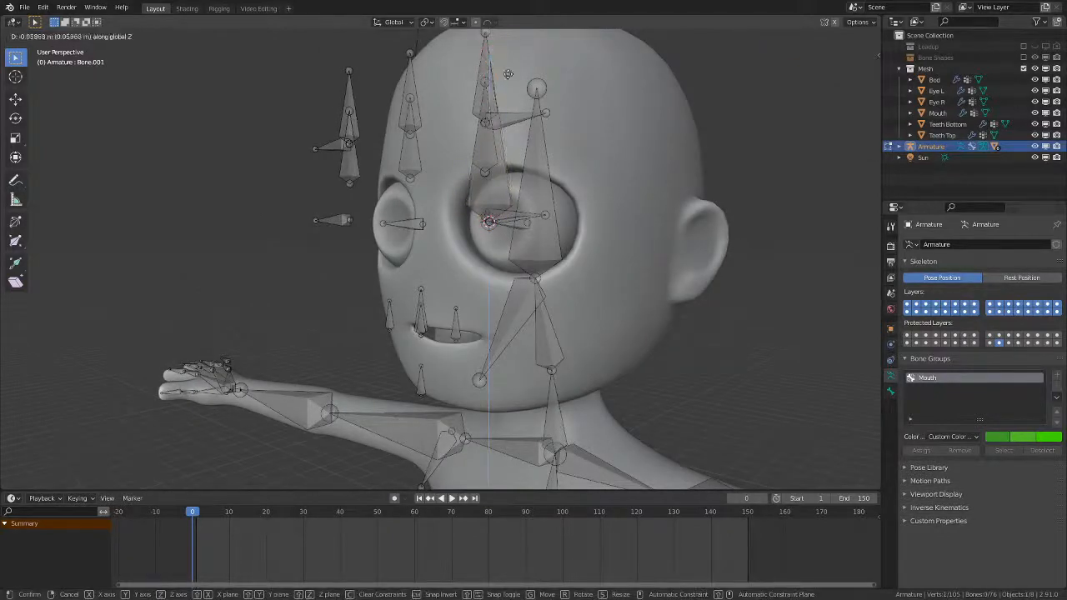
type("-0.8")
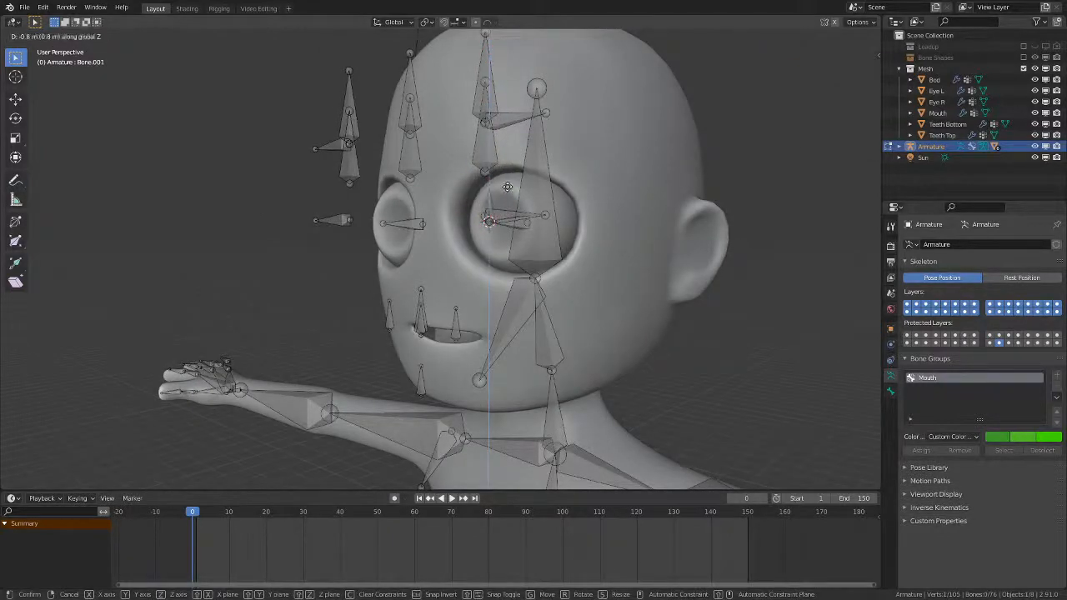
key("Return")
- Snap the 3D cursor to the front tip of the Eye R bone
middle_click_drag(507, 187, 533, 228)
scroll(533, 228, "up", 3)
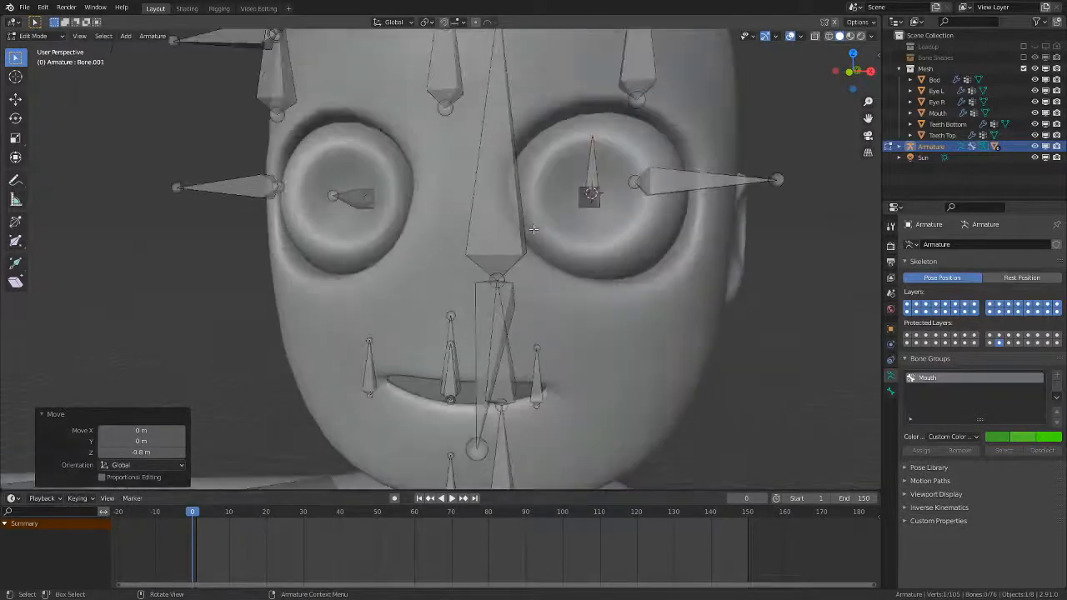
left_click(592, 177)
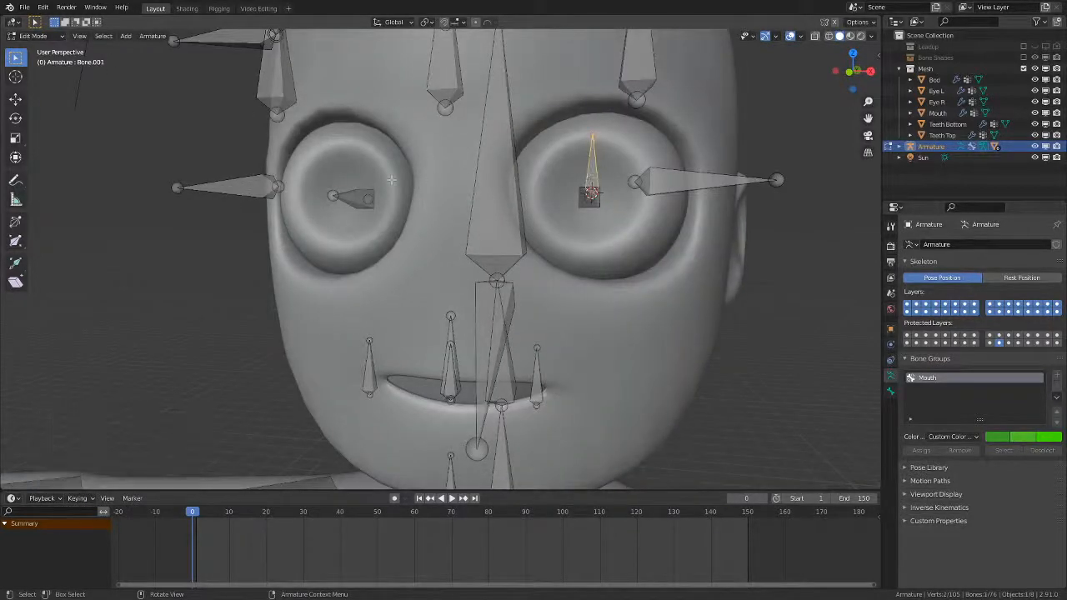
left_click(333, 194)
key("shift+s")
left_click(356, 238)
- Add a matching bone at the front of the right eye and lower its tip by 0.8 m along Z
key("shift+a")
scroll(364, 217, "down", 5)
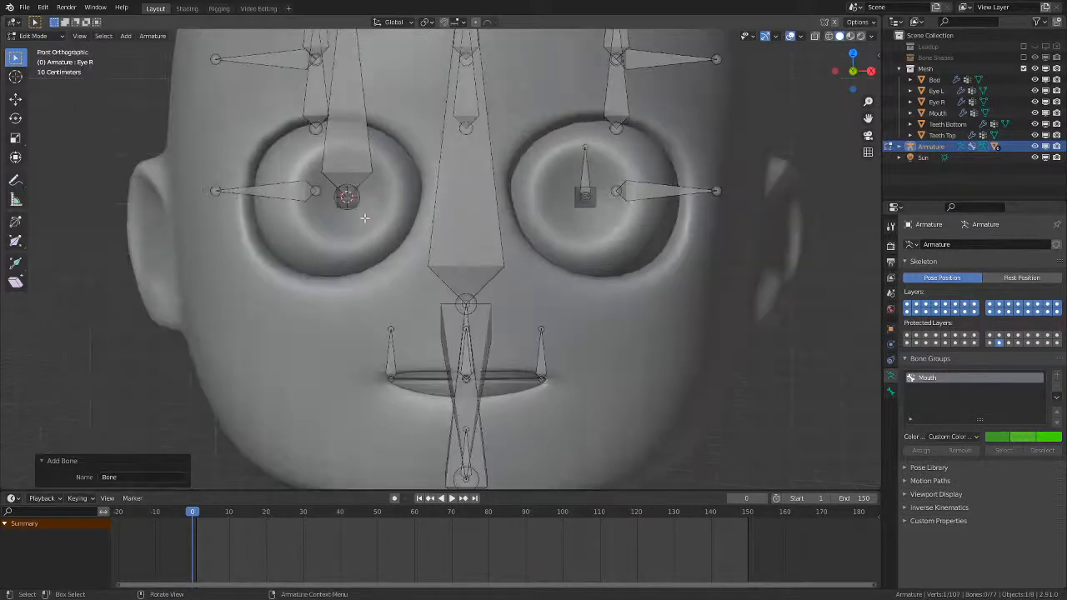
key("KP_1")
key("g")
key("z")
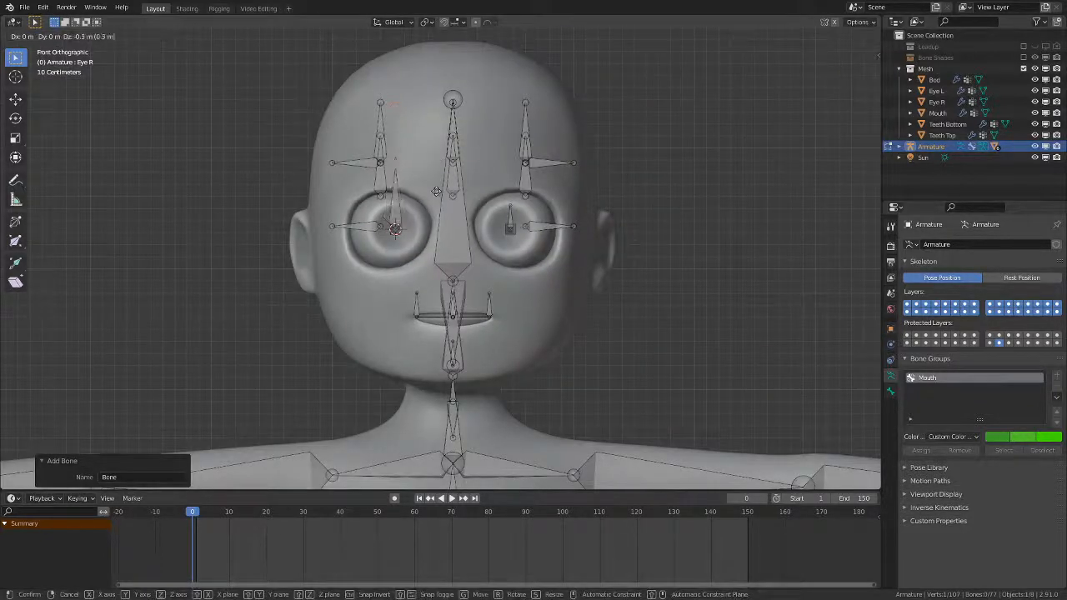
left_click(442, 226)
- Parent both new eye bones to the Head bone with Keep Offset and return to Pose Mode
scroll(441, 226, "up", 7)
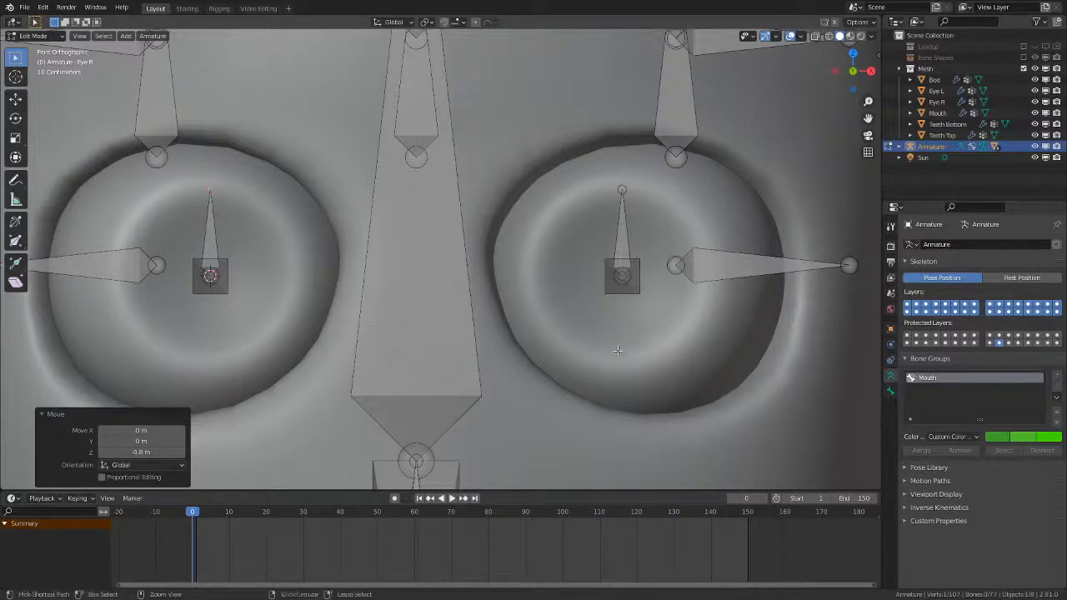
scroll(625, 346, "up", 2)
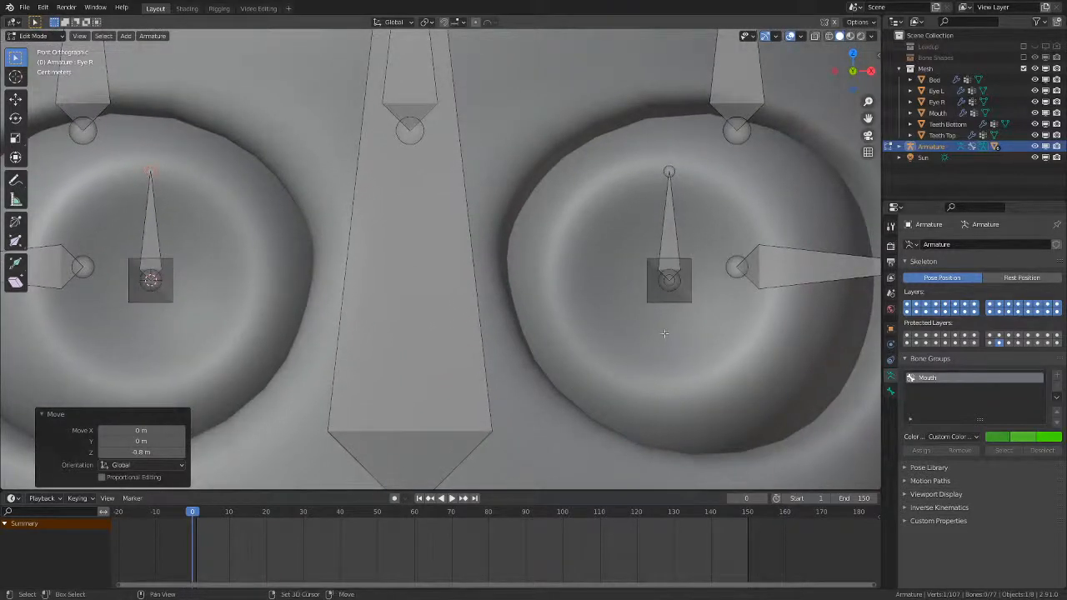
middle_click_drag(674, 334, 652, 331, "shift")
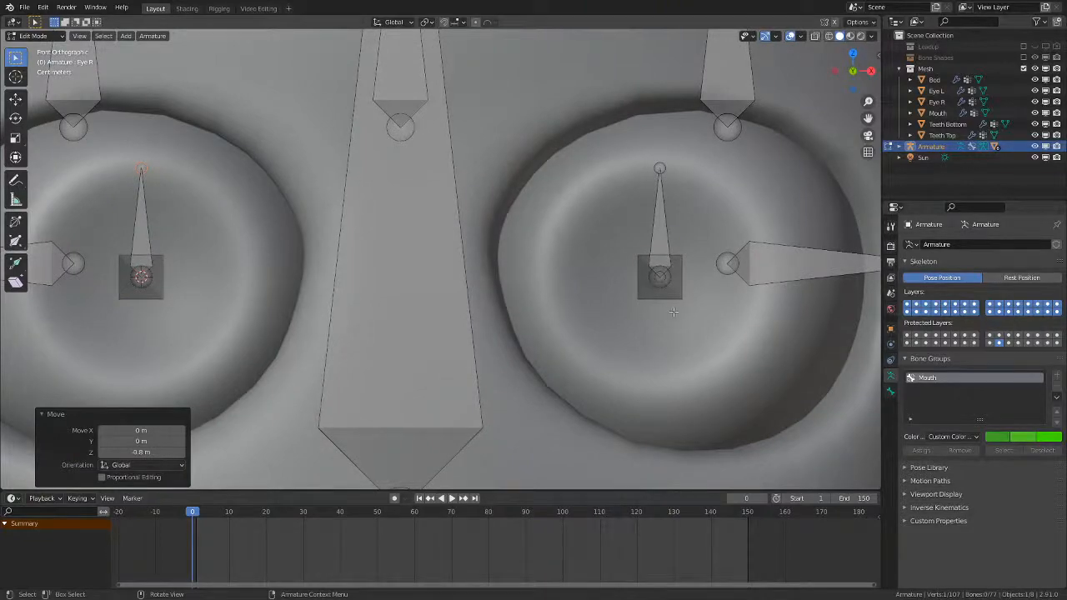
left_click(661, 258)
middle_click_drag(683, 323, 598, 395)
mouse_move(613, 351)
middle_mouse_down("ctrl")
mouse_move(575, 438)
mouse_move(613, 357)
middle_mouse_up("ctrl")
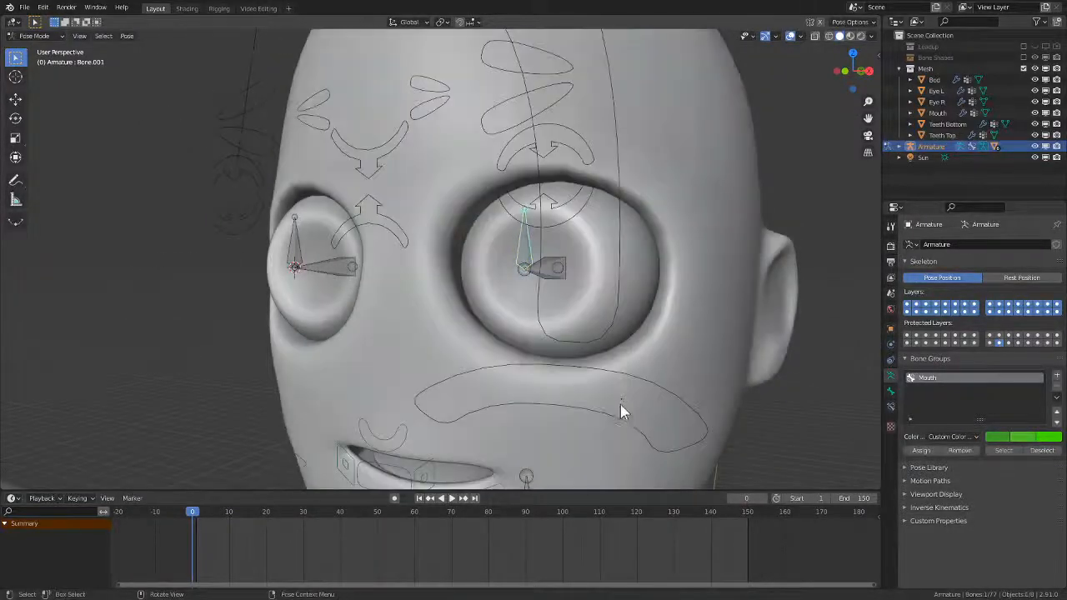
key("ctrl+Tab")
key("Tab")
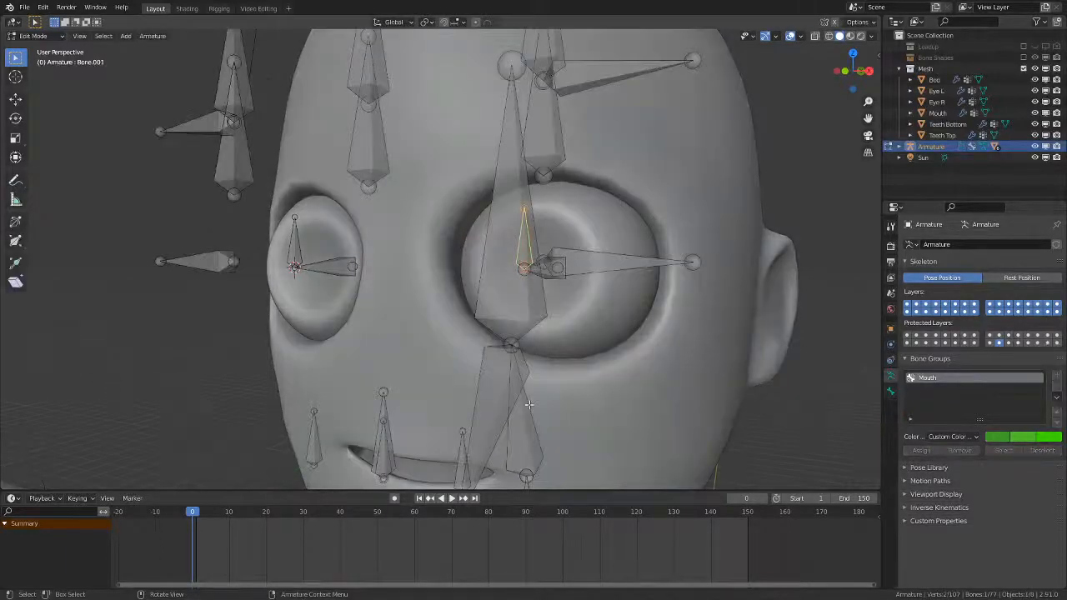
middle_click_drag(530, 412, 333, 240)
left_click(330, 238, "shift")
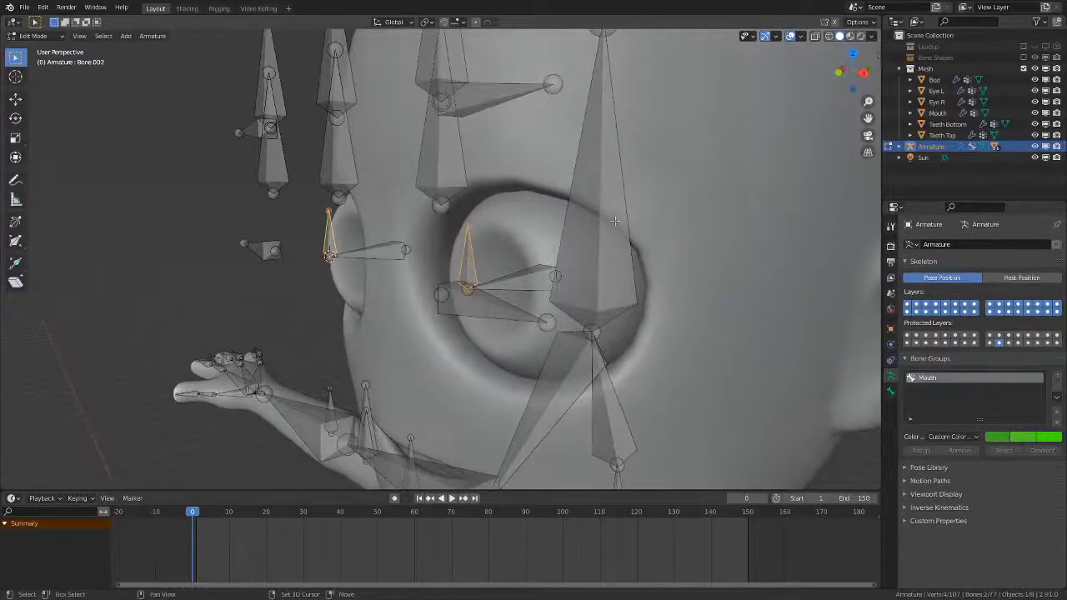
left_click(588, 201, "shift")
key("ctrl+p")
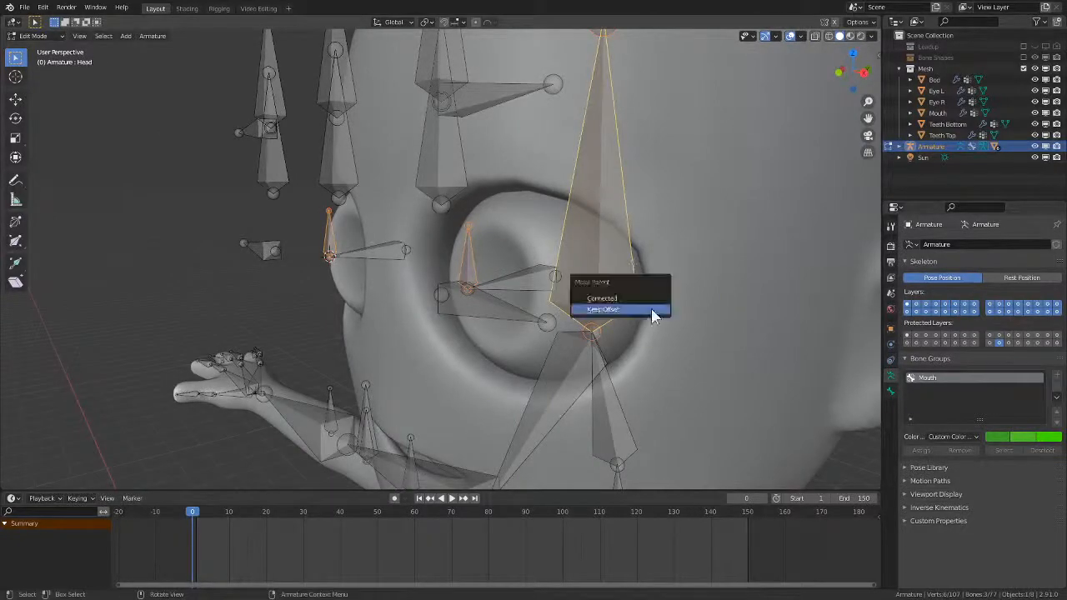
left_click(644, 308)
middle_click_drag(644, 309, 595, 350)
key("Tab")
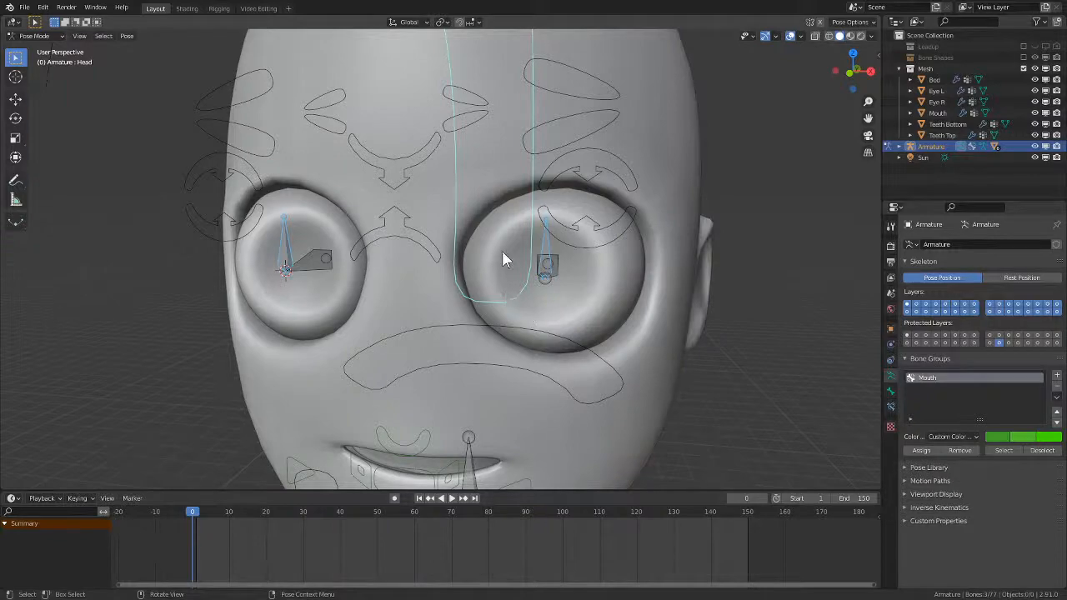
- Try a free trackball rotation of the Head bone to test whether the new eye bones follow it
key("r")
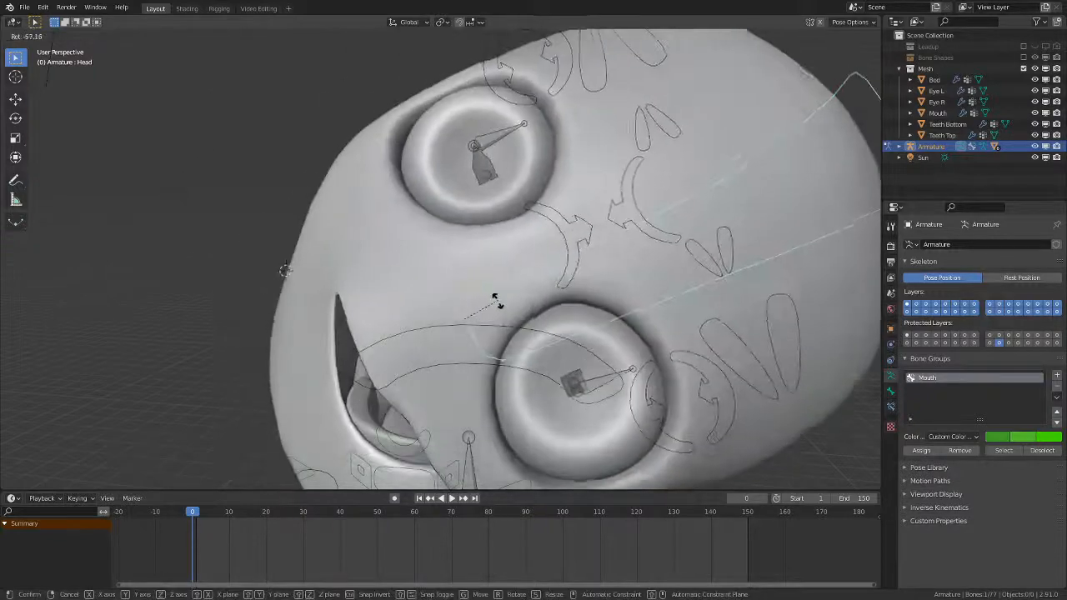
key("r")
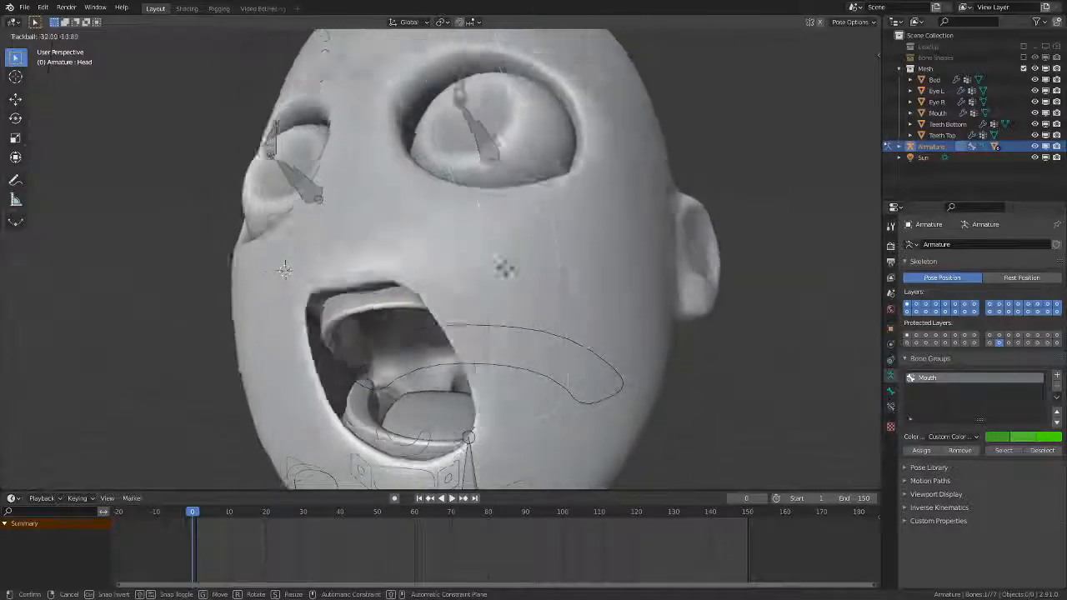
key("Escape")
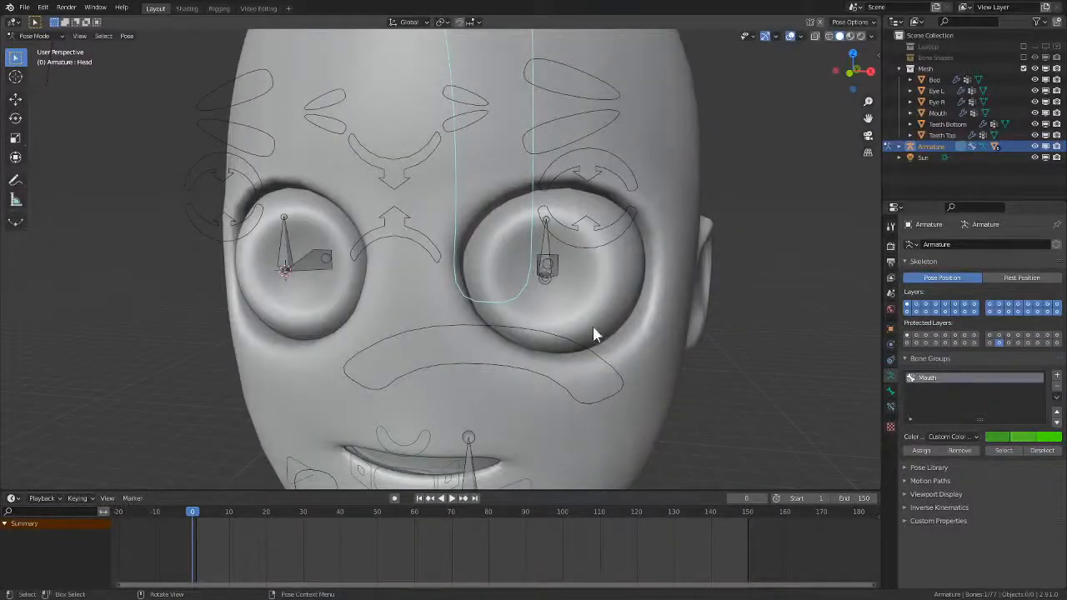
- Add a Limit Distance constraint to the left eye's new bone, targeting the Armature's Eye L bone
left_click(544, 255)
left_click(889, 391)
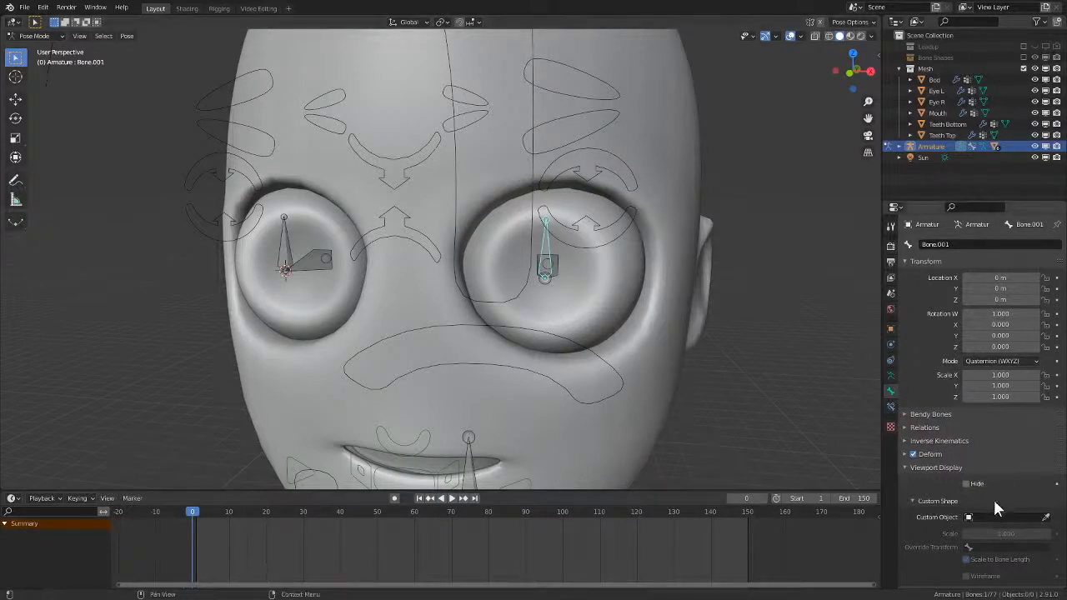
left_click(889, 407)
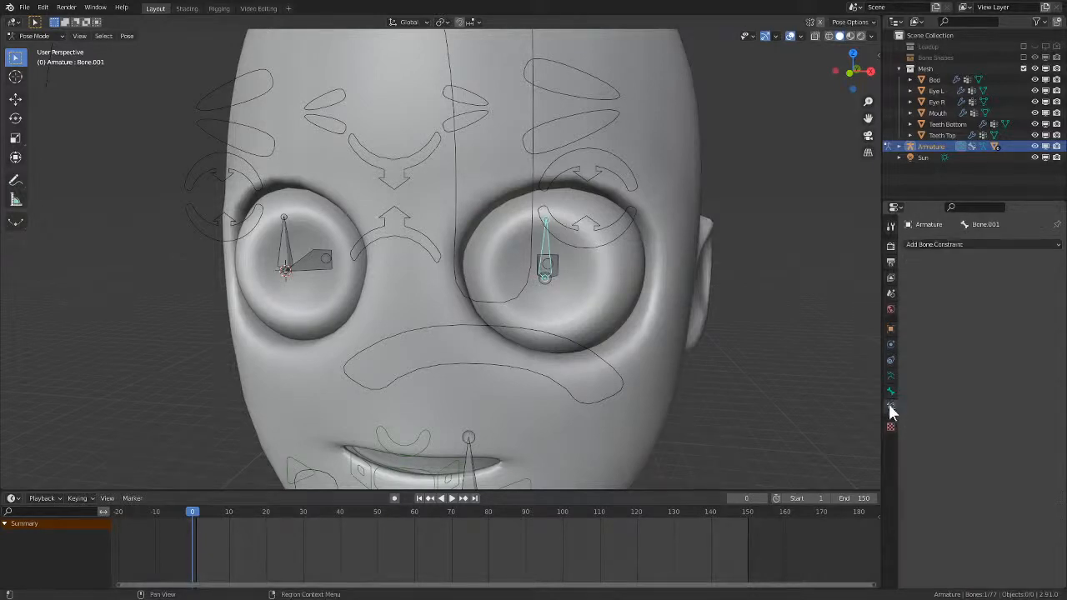
left_click(959, 244)
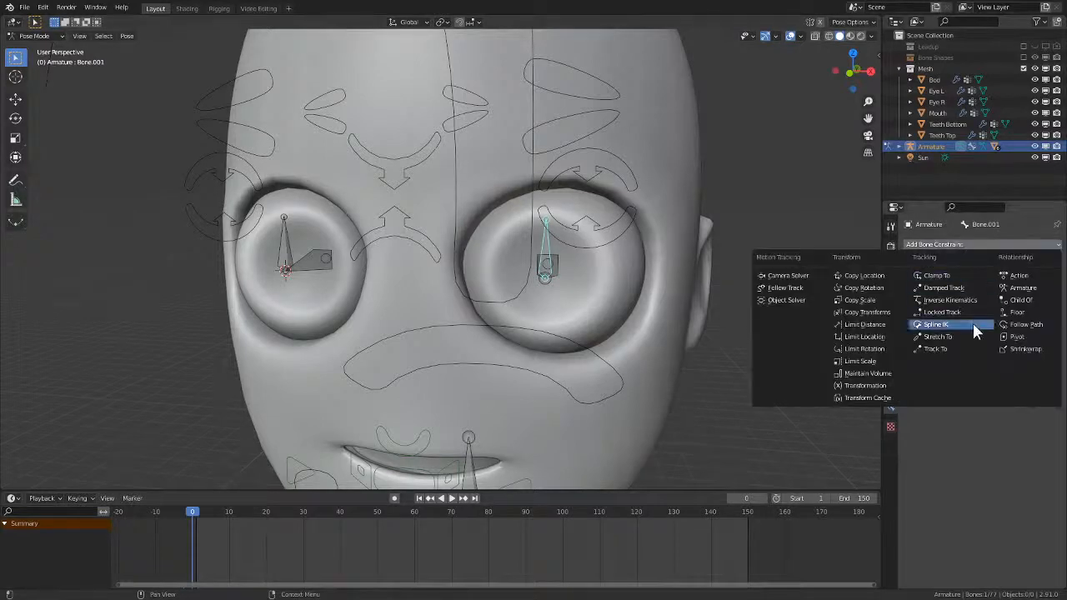
left_click(888, 324)
left_click(994, 280)
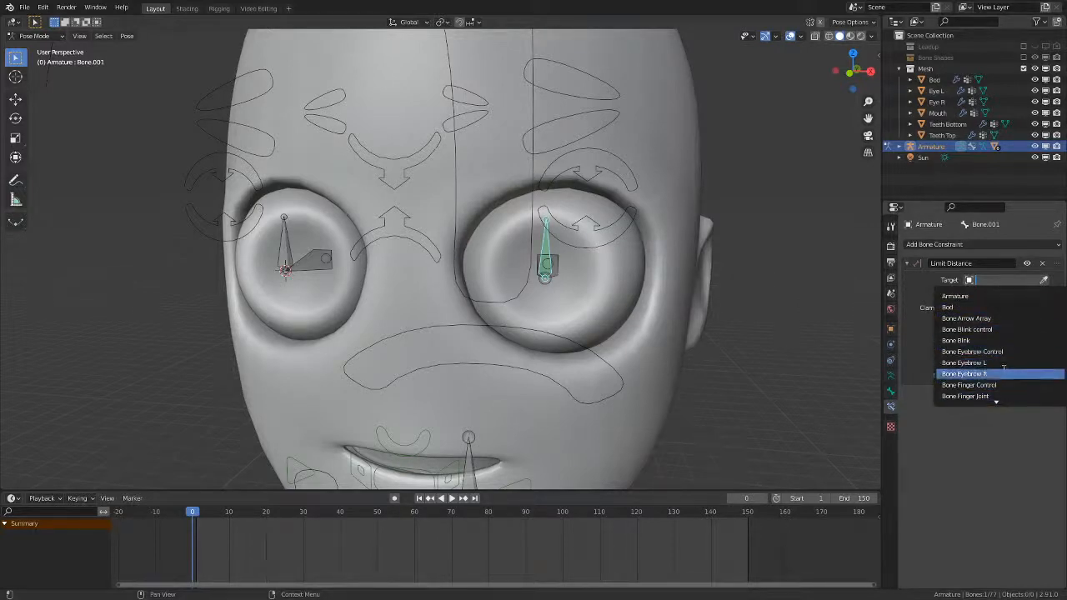
left_click(989, 296)
left_click(989, 293)
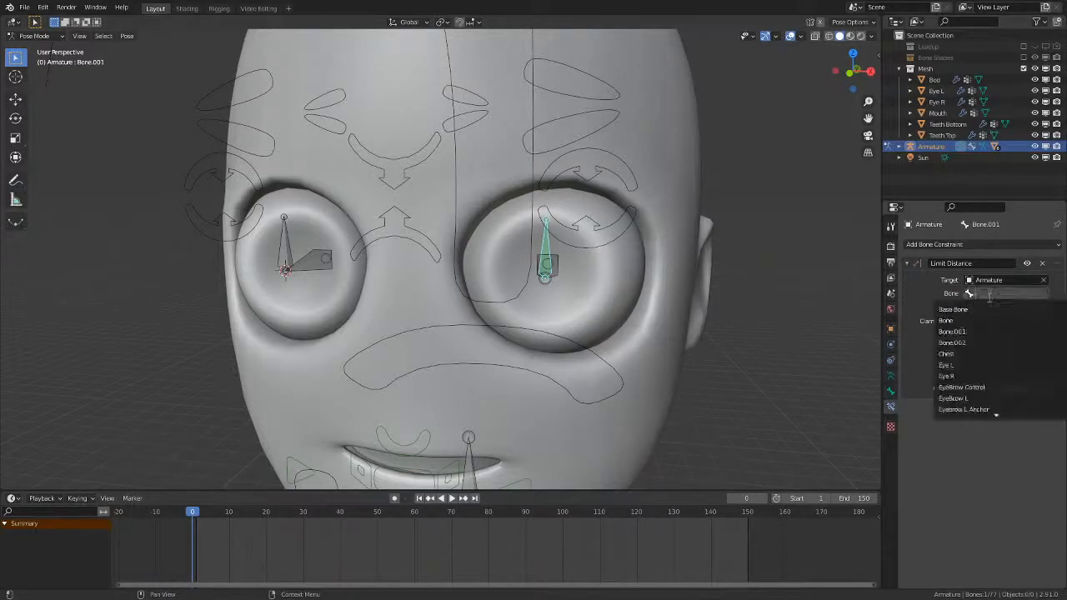
left_click(992, 365)
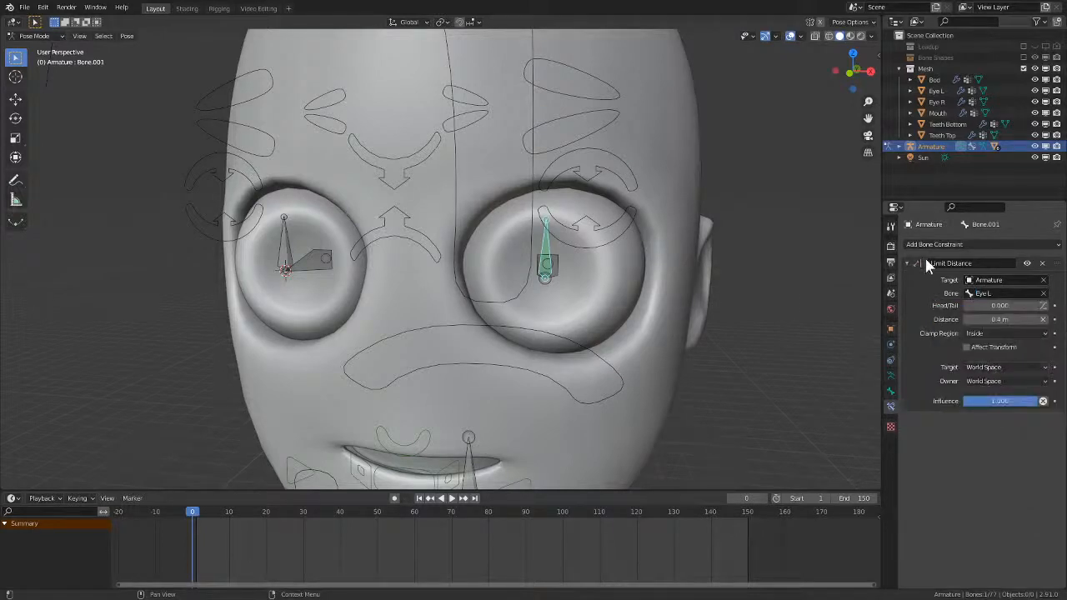
left_click(890, 328)
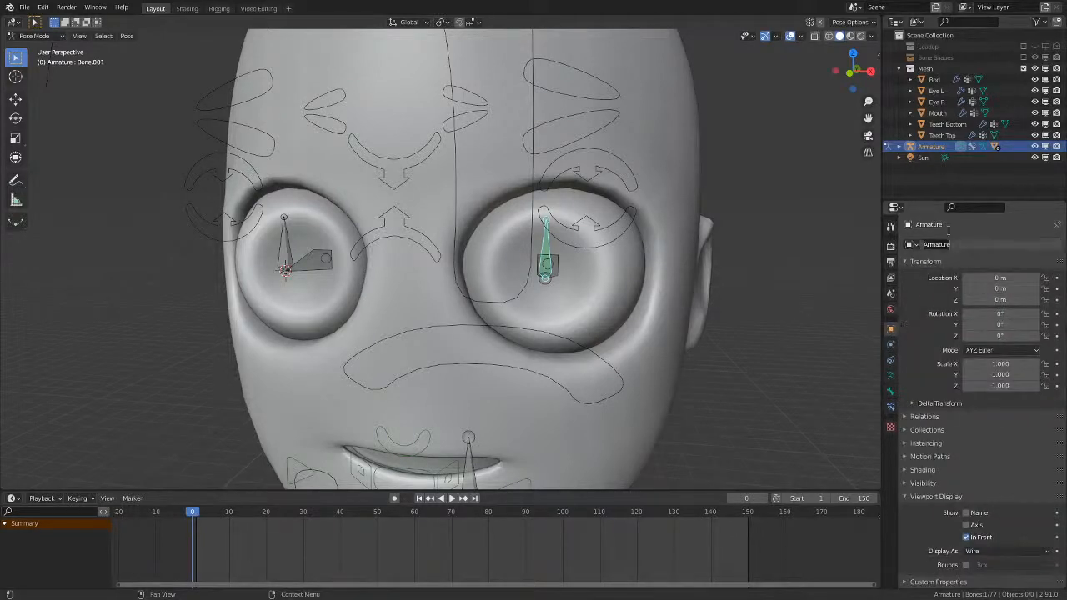
type("Eye Point L")
key("Return")
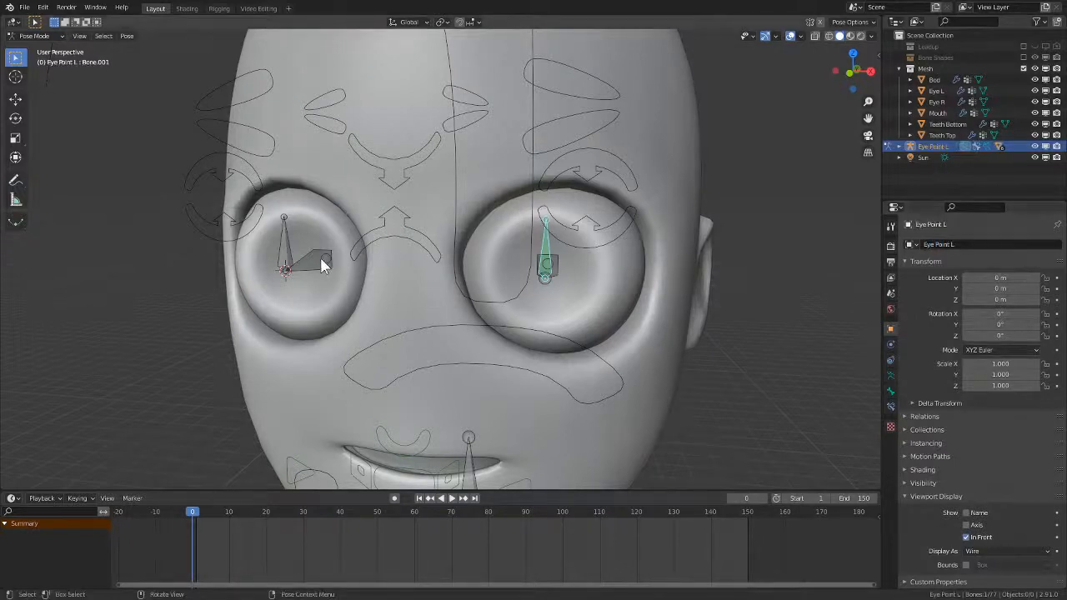
left_click(284, 258, "shift")
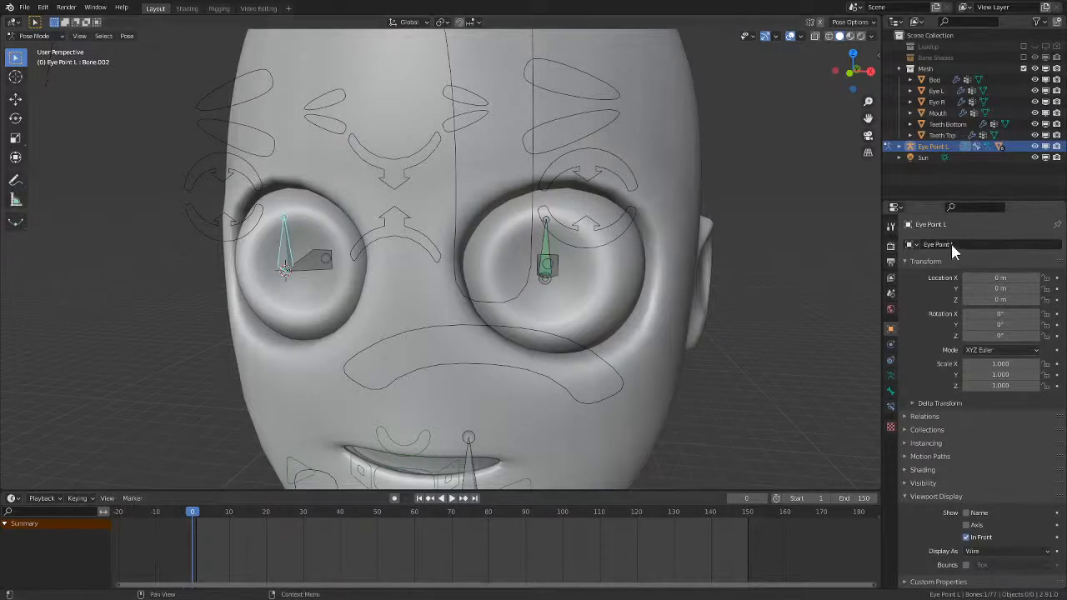
left_click(955, 244)
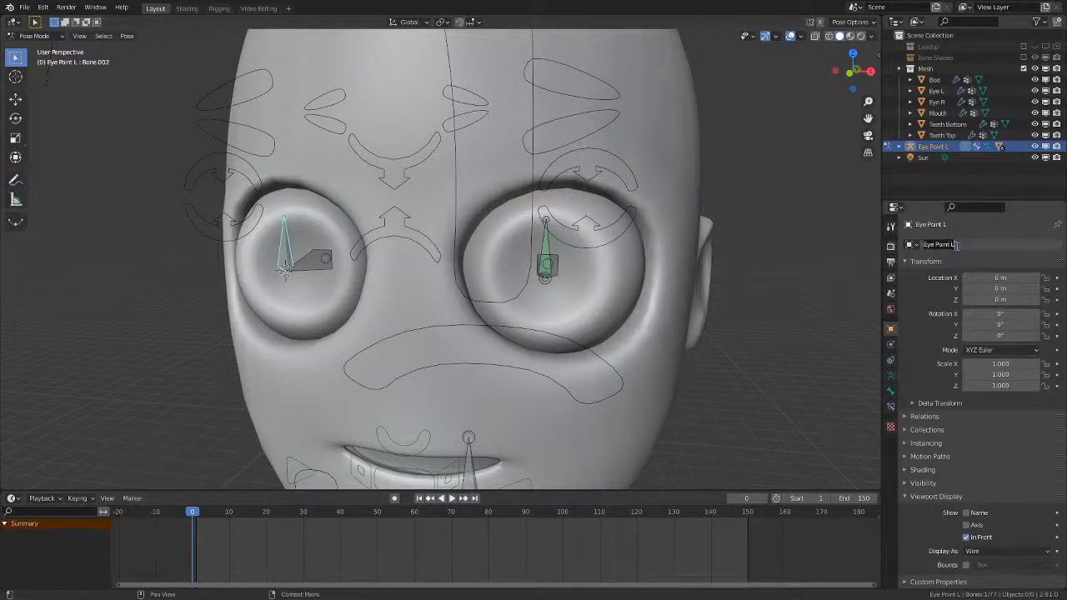
left_click(545, 246)
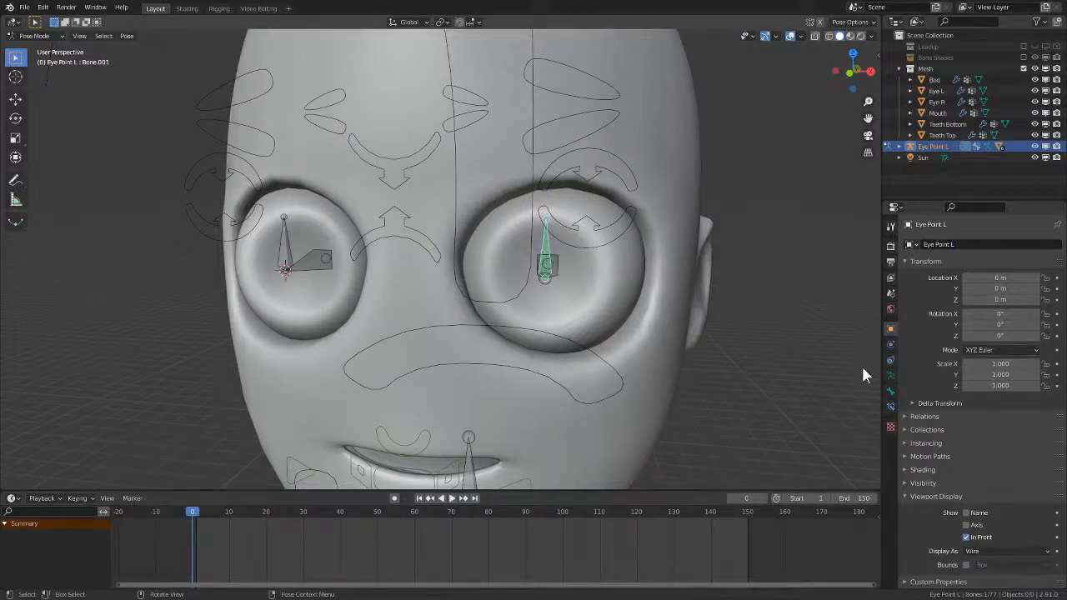
left_click(960, 242)
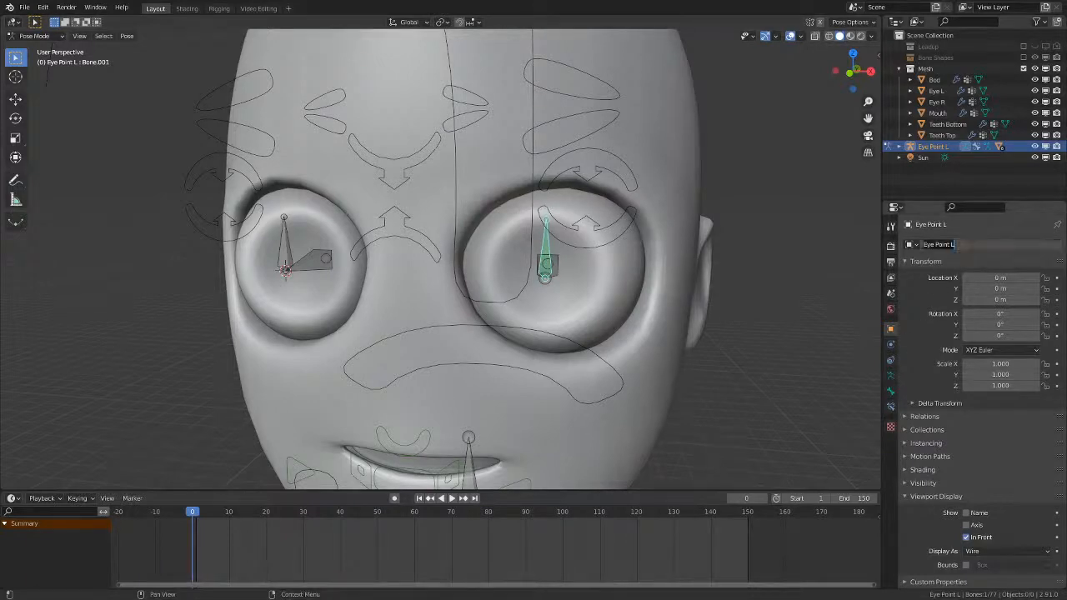
type("A")
key("Escape")
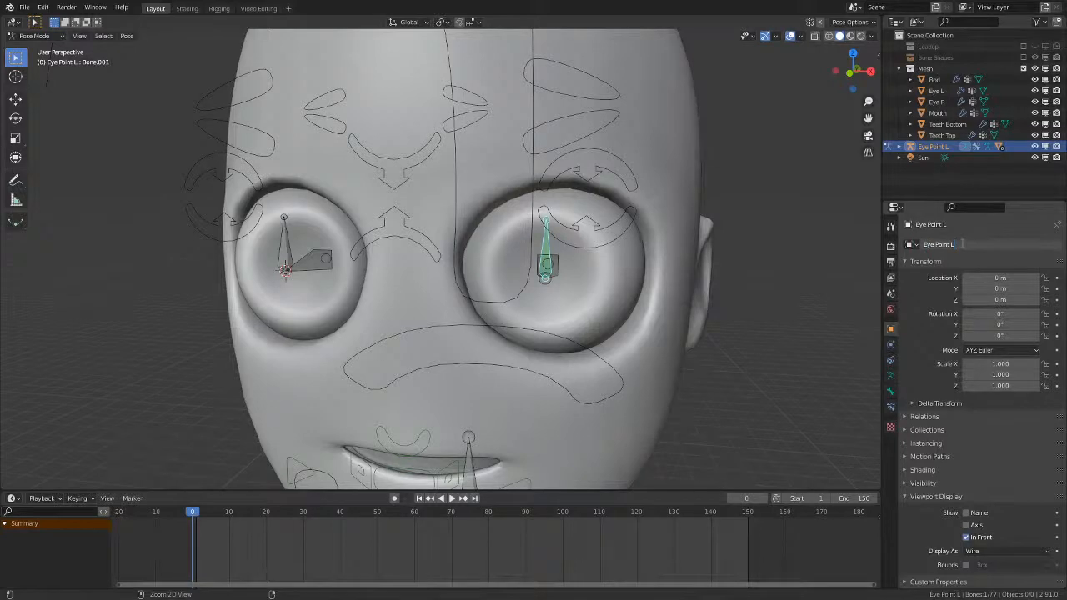
left_click(820, 302)
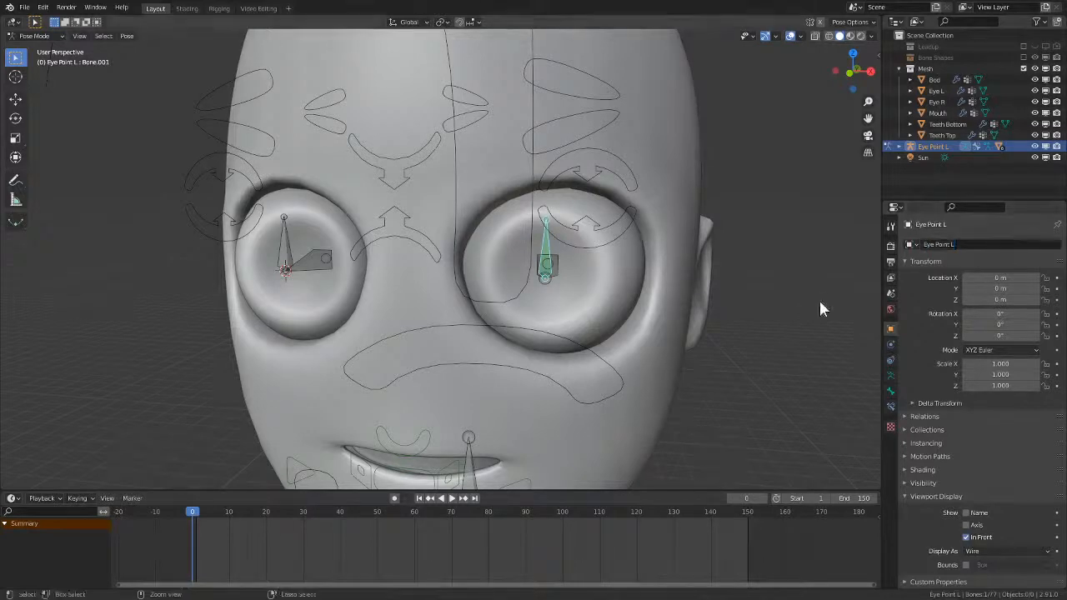
key("ctrl+z")
key("ctrl+z")
key("ctrl+z")
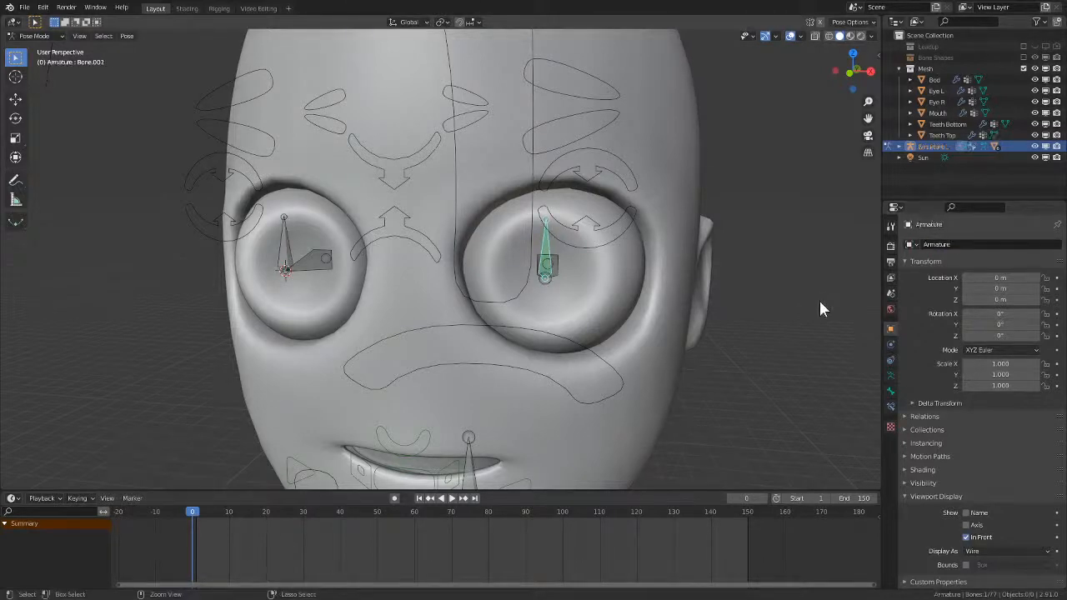
- Rename the new bone in front of the left eye as Eye Point L
left_click(890, 390)
left_click(955, 243)
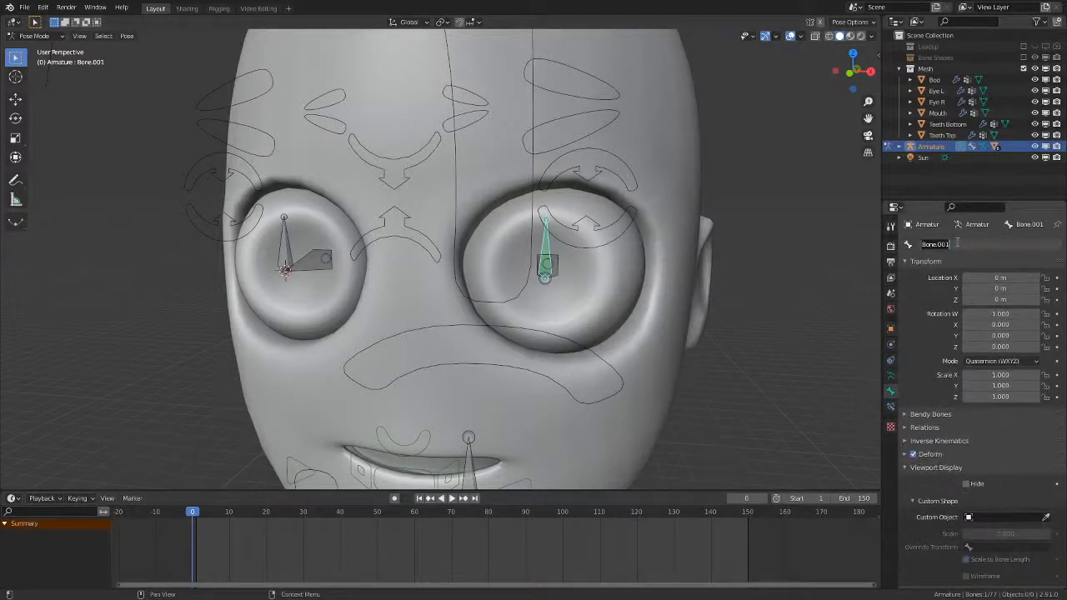
type("Eye")
type(".L")
key("ctrl+a")
key("BackSpace")
type("Eye Point.L")
key("Return")
- Rename the new bone in front of the right eye as Eye Point R, with a single space before the R
left_click(283, 250)
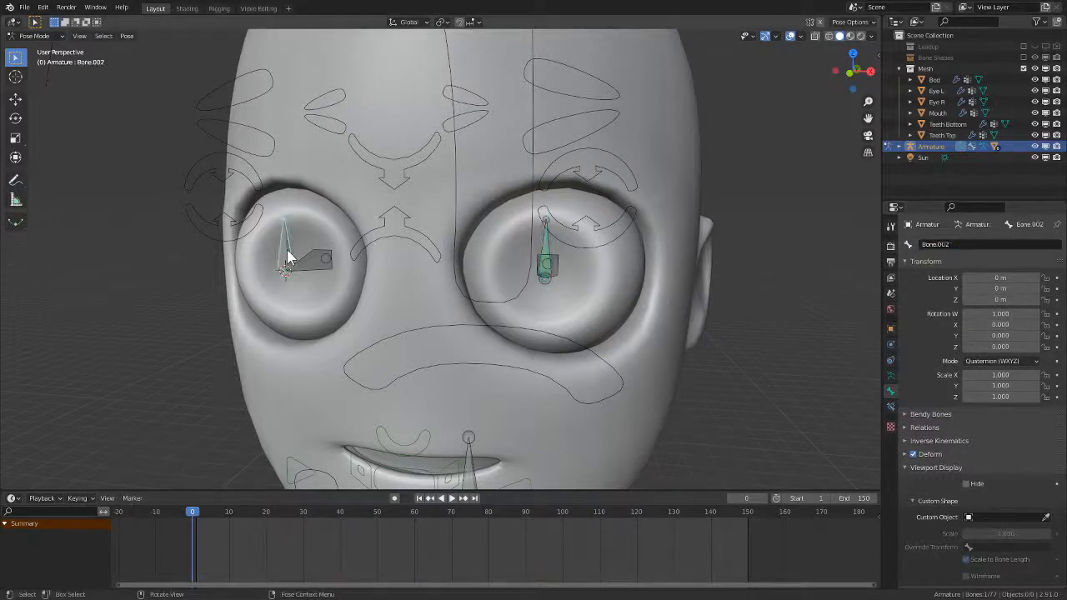
left_click(956, 244)
type("Eye Point.R")
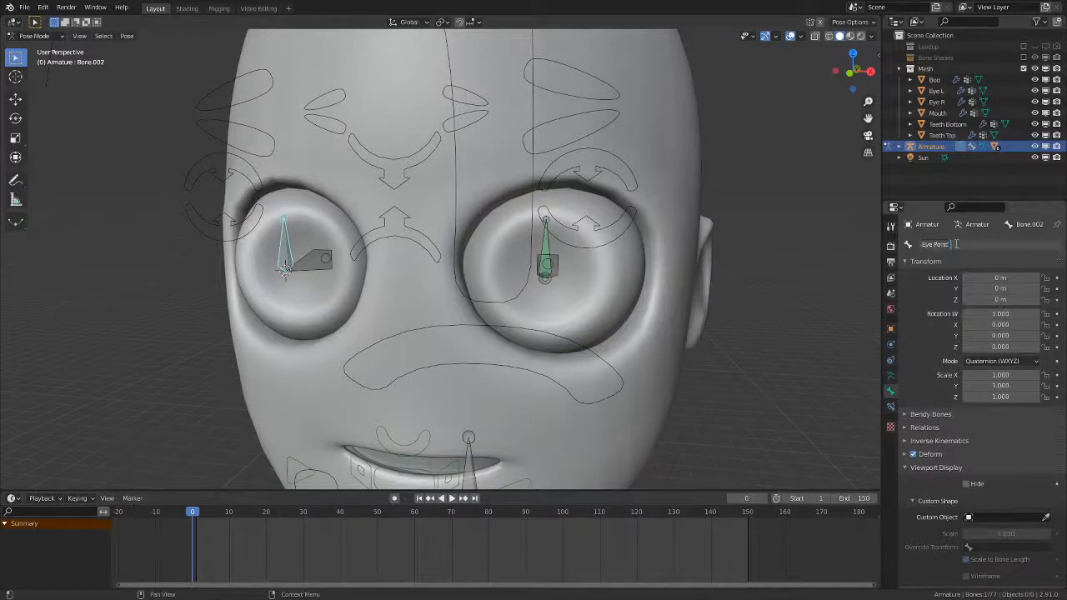
key("Return")
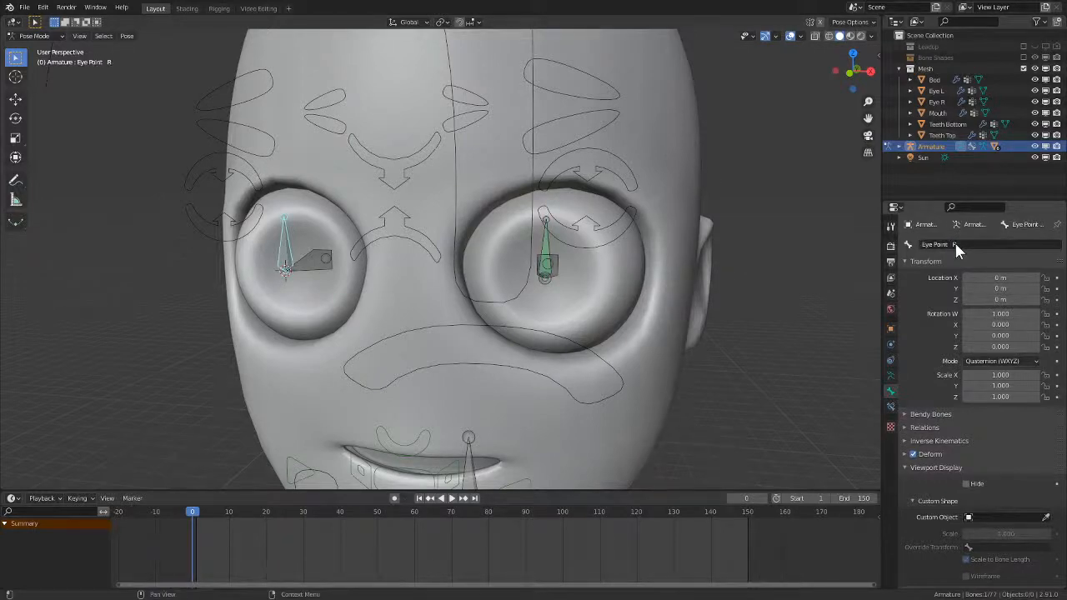
double_click(954, 244)
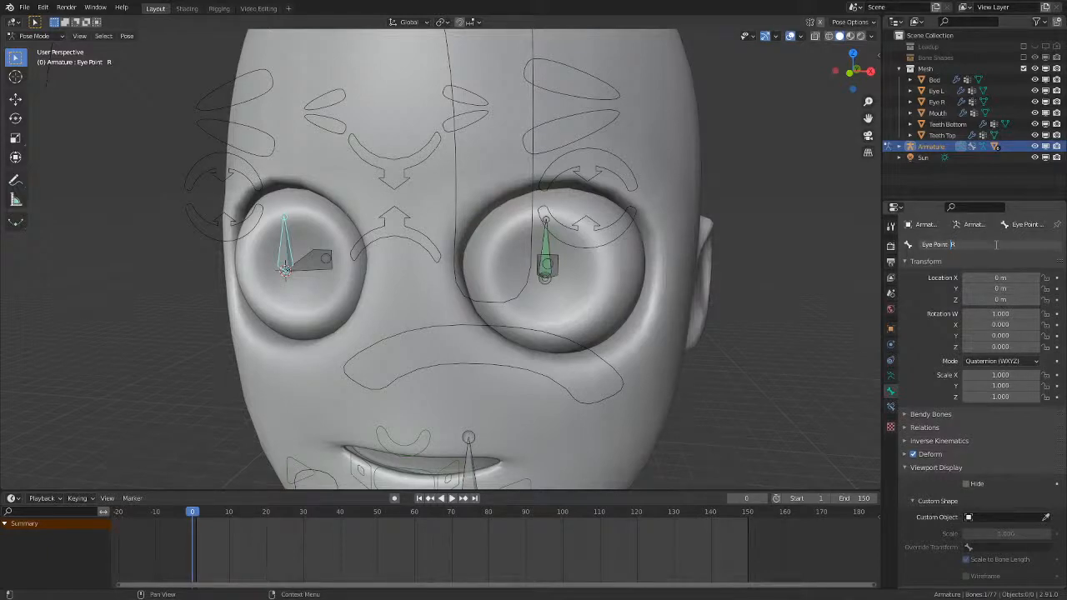
key("Escape")
left_click(546, 261)
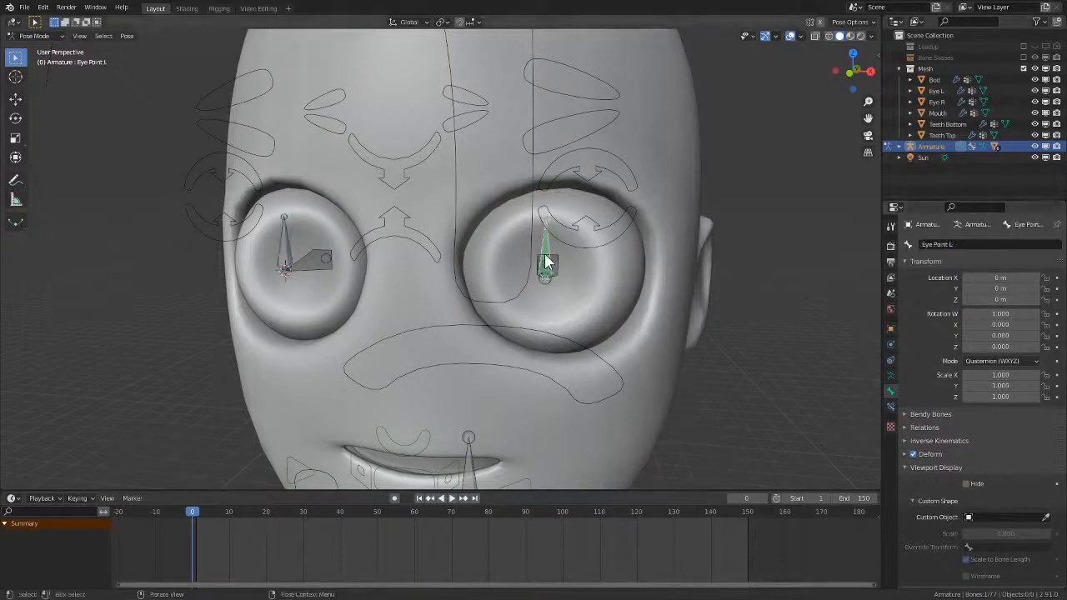
left_click(283, 262)
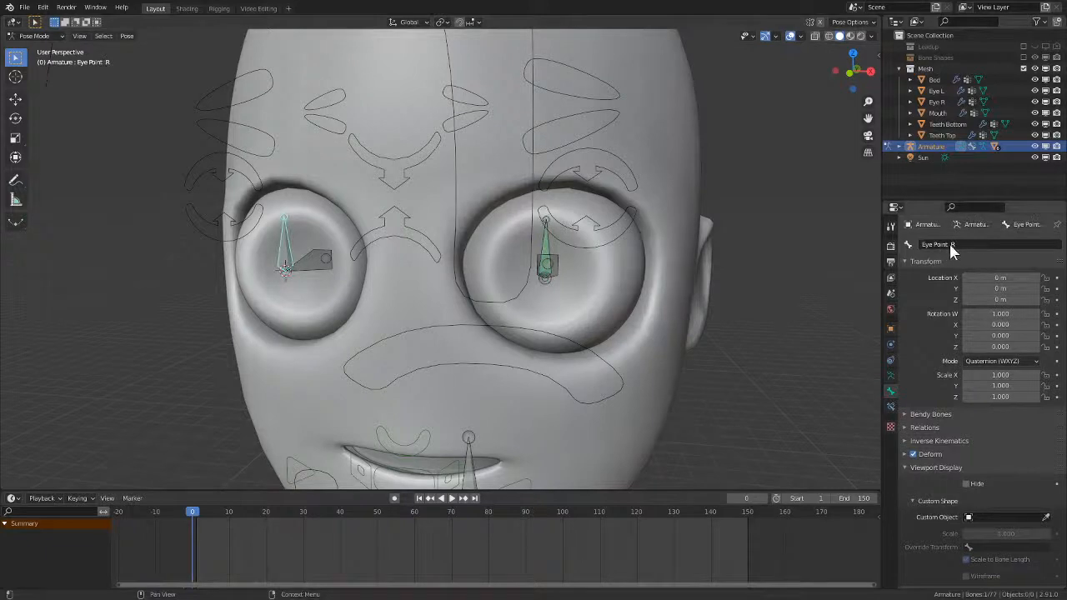
key("Return")
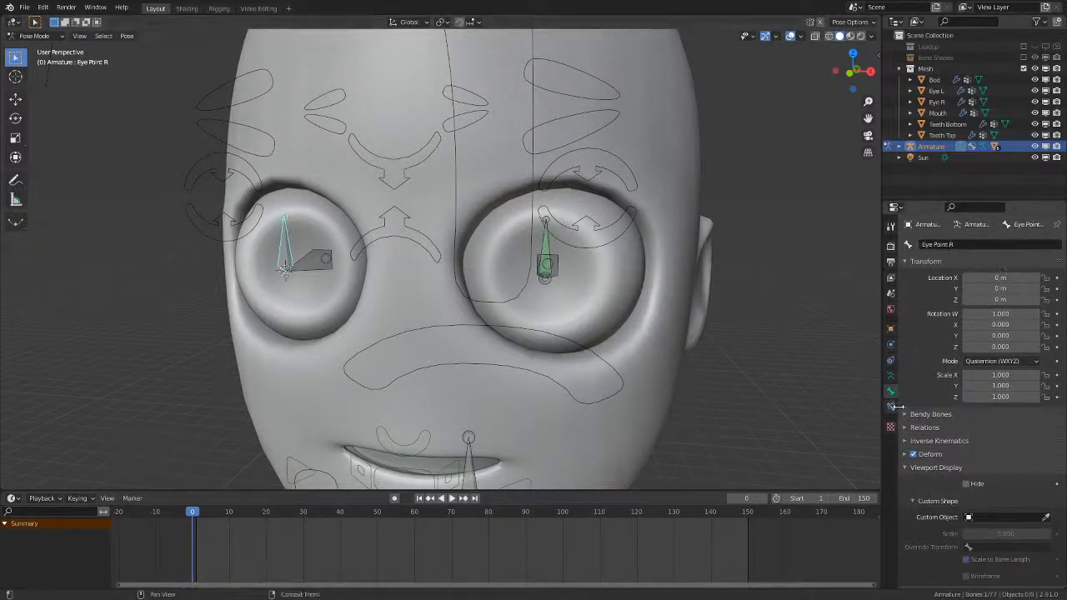
left_click(552, 269)
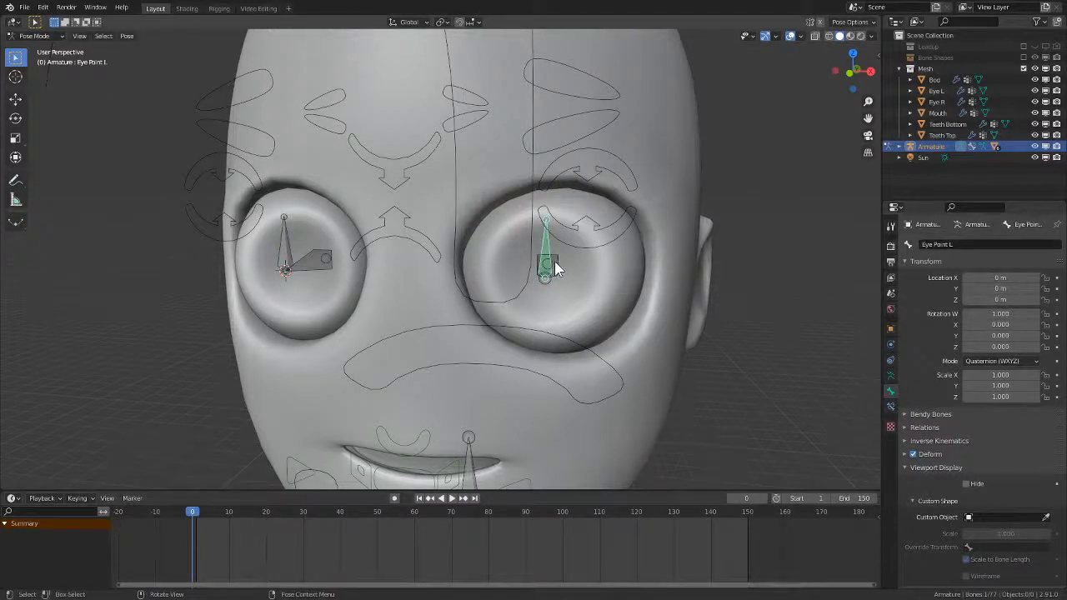
- Try moving Eye Point L in a wireframe side view to test its Limit Distance constraint, and inspect the Clamp Region options
left_click(889, 406)
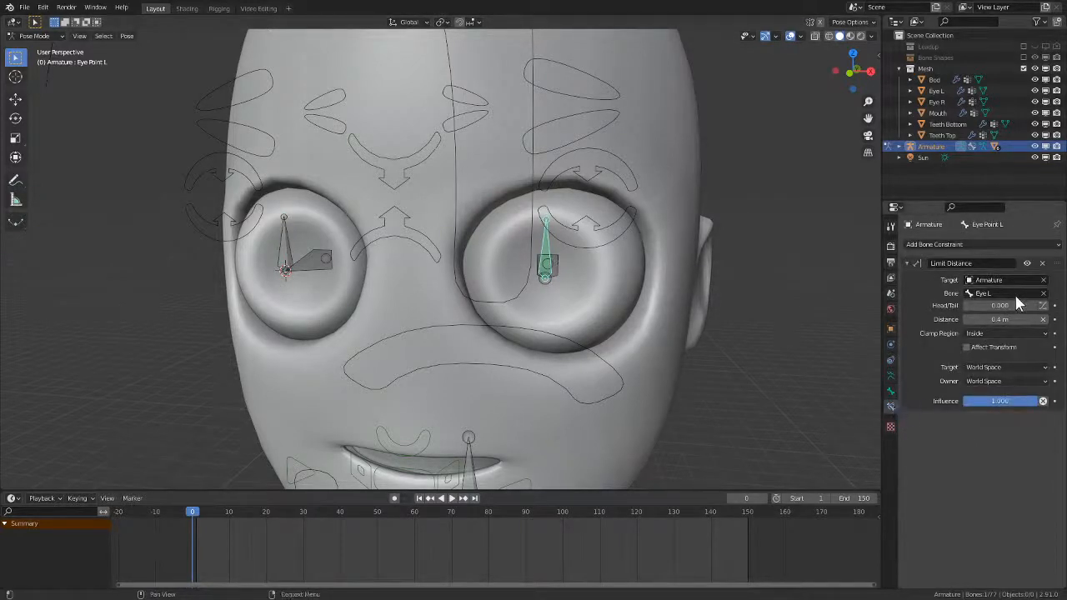
middle_click_drag(814, 431, 709, 444)
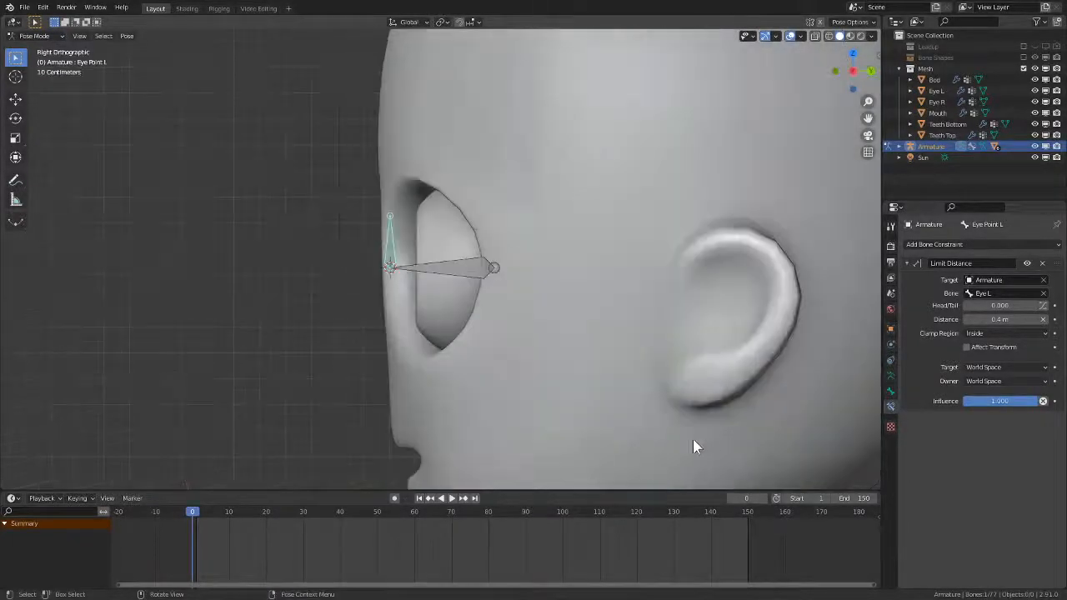
key("z")
left_click(431, 366)
scroll(519, 350, "up", 3)
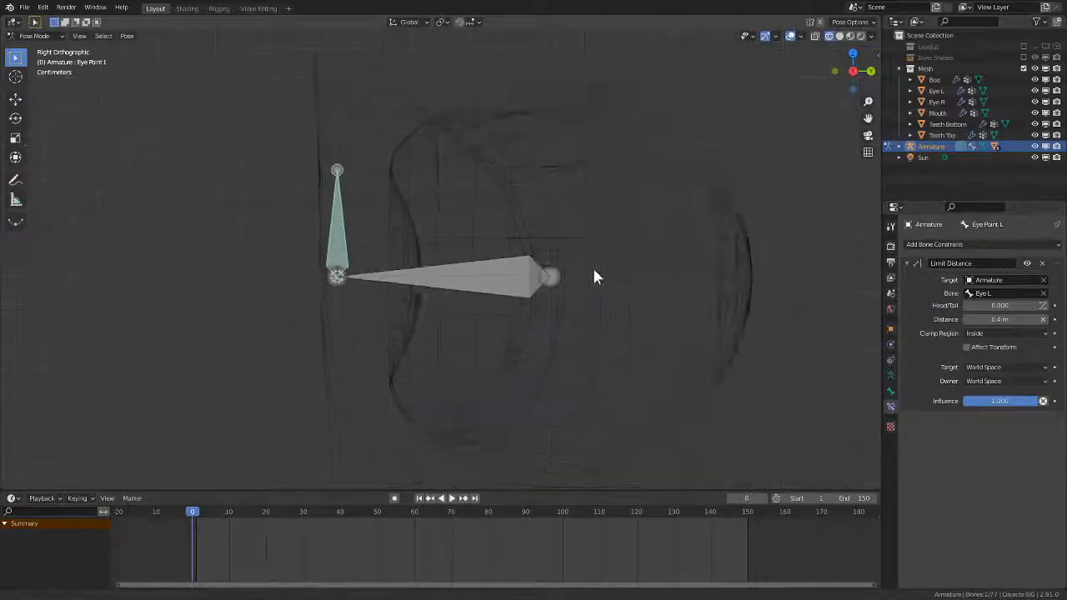
scroll(604, 275, "down", 6)
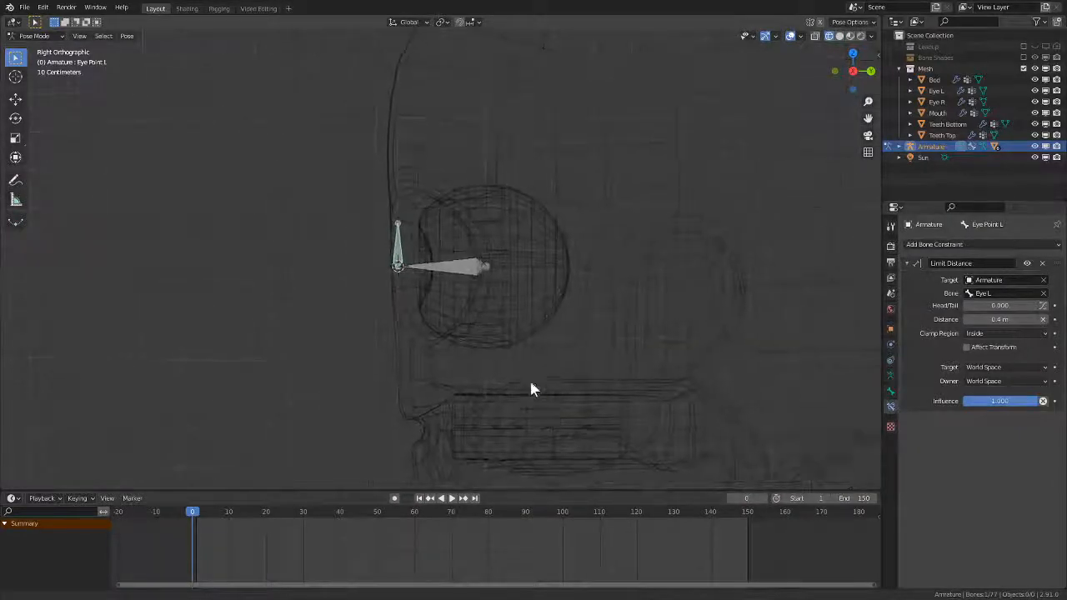
middle_click_drag(530, 382, 467, 584, "ctrl")
mouse_move(529, 361)
middle_mouse_down("ctrl")
mouse_move(506, 440)
mouse_move(512, 380)
mouse_move(530, 345)
mouse_move(540, 357)
middle_mouse_up("ctrl")
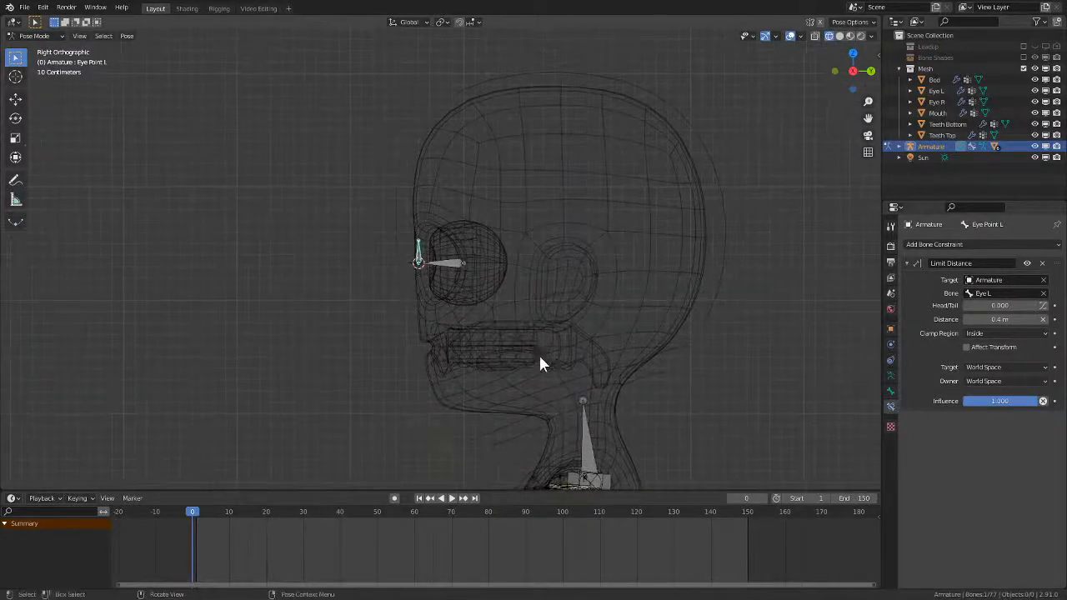
key("g")
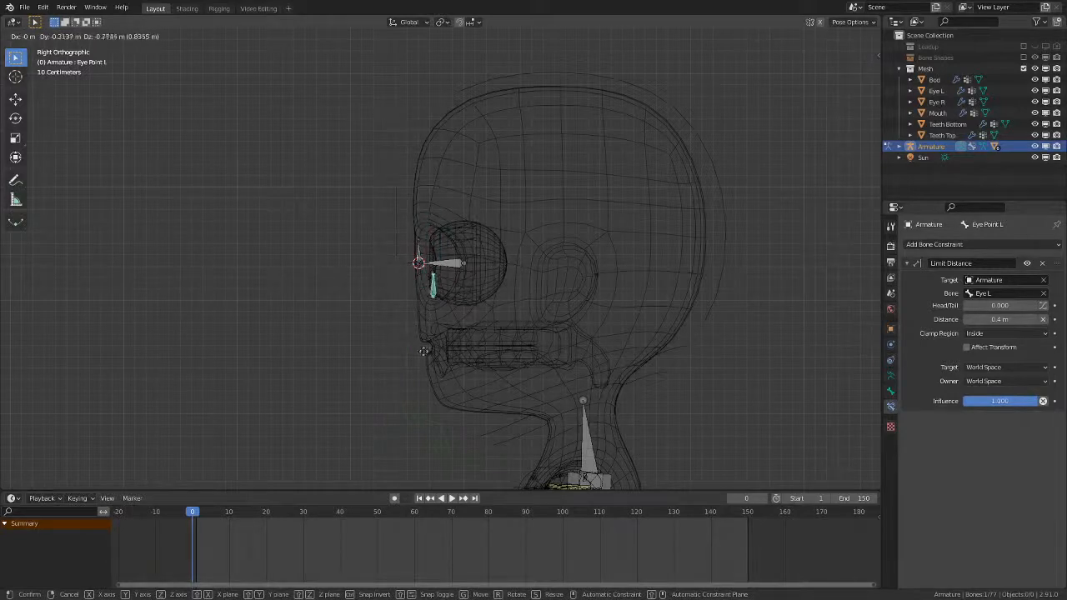
key("Escape")
left_click(998, 332)
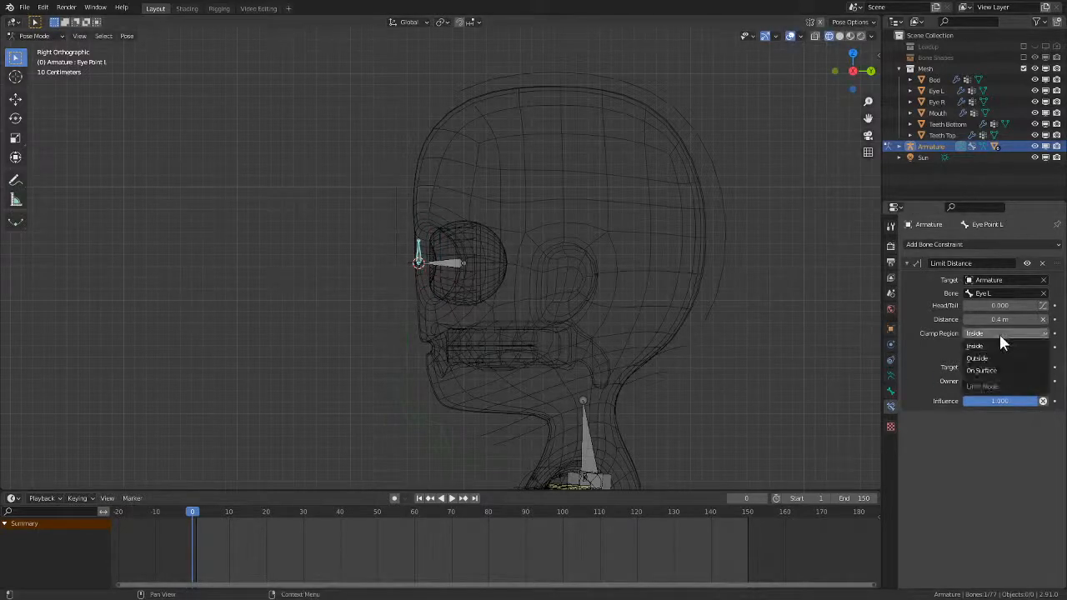
- Return to solid shading and try moving Eye Point L around the left eye to test its distance limit
middle_click_drag(449, 327, 495, 311)
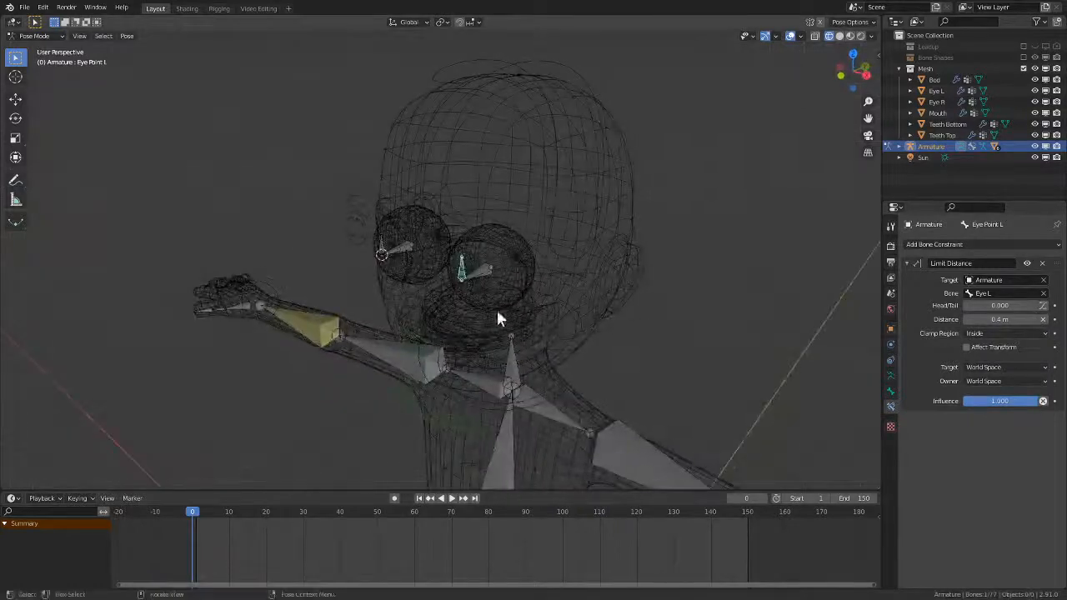
key("g")
key("Escape")
key("z")
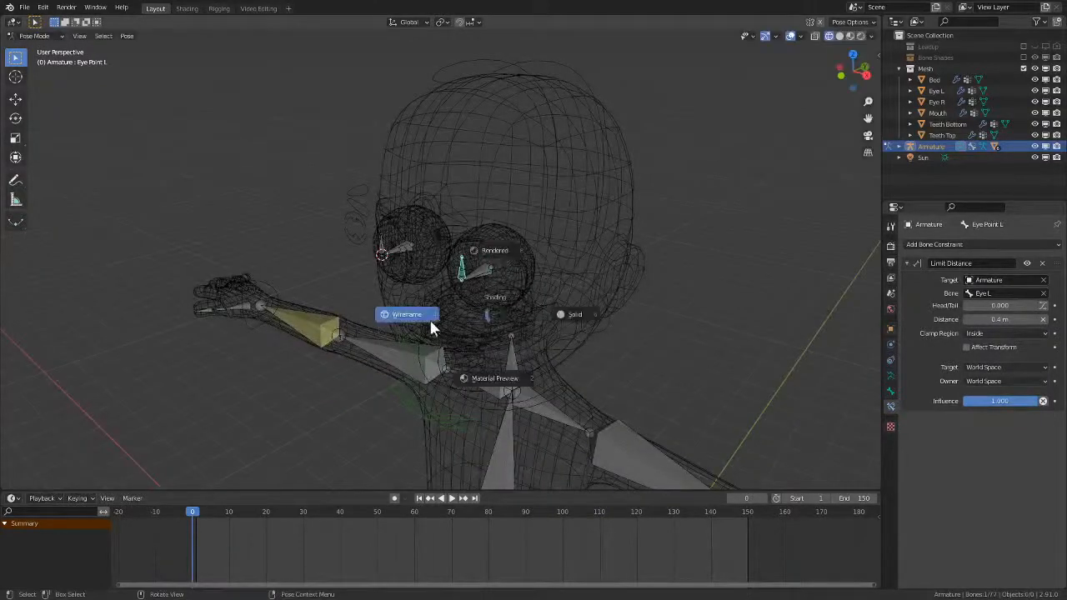
left_click(583, 313)
scroll(601, 288, "up", 2)
key("g")
middle_click_drag(600, 281, 534, 283)
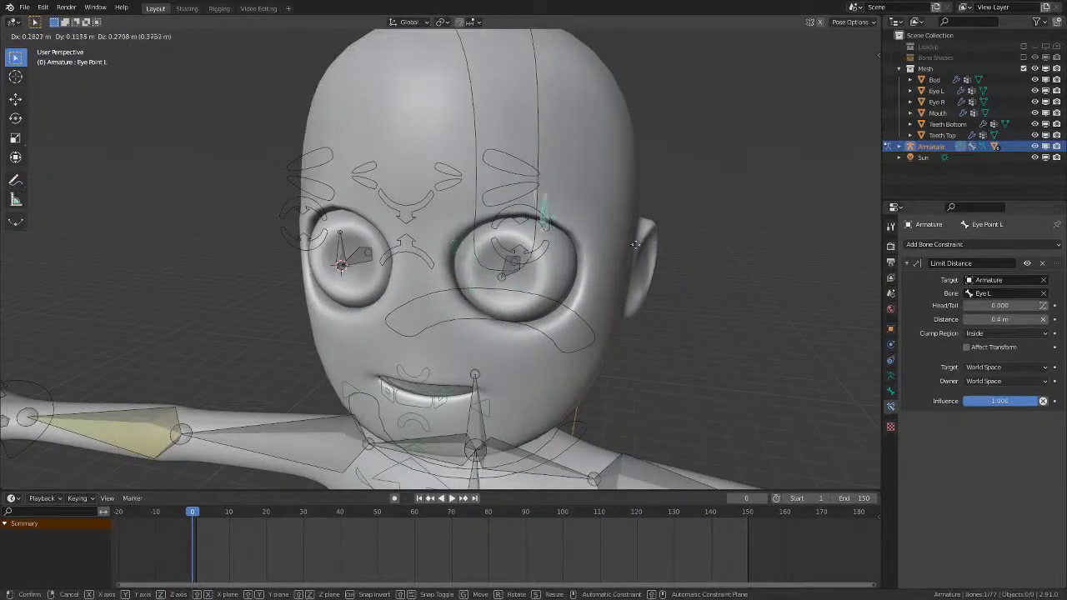
left_click(582, 321)
- Add a Copy Rotation constraint to Eye Point L targeting the Armature's Eye L bone, and try a test move
left_click(915, 264)
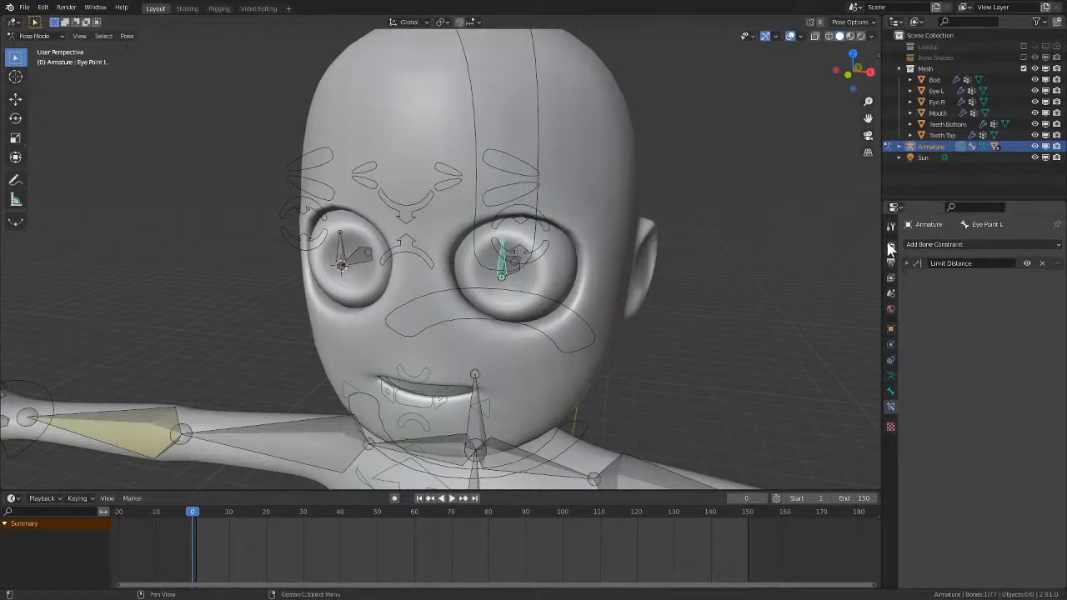
left_click(917, 244)
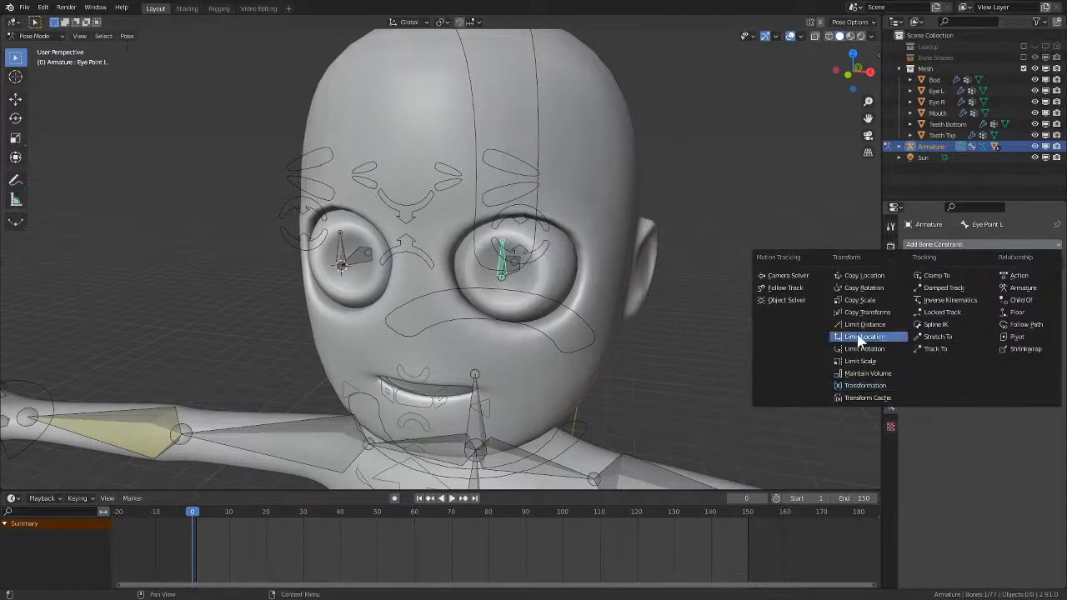
left_click(869, 288)
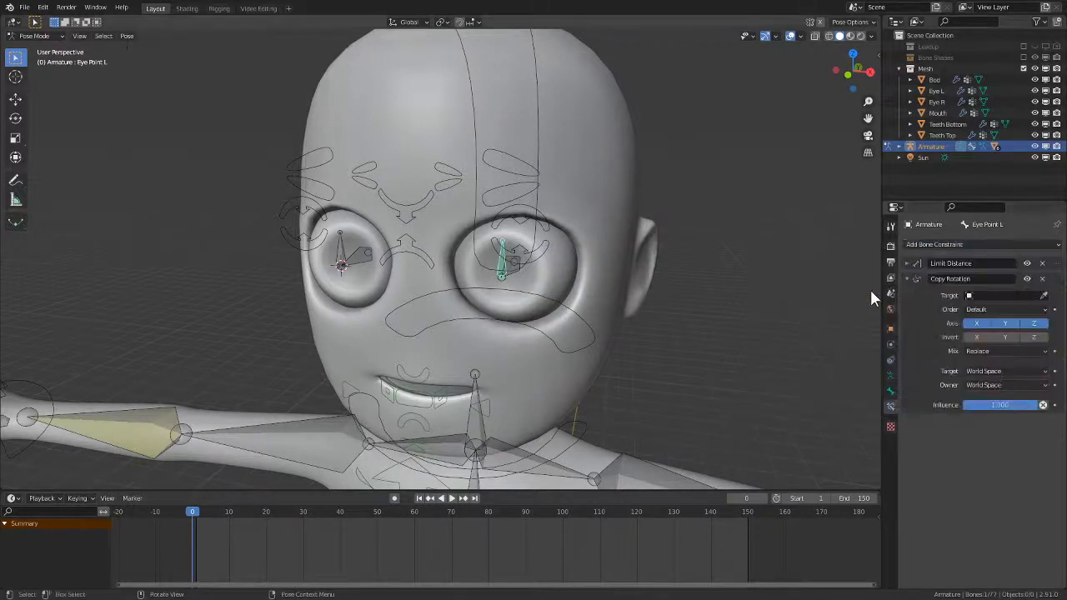
left_click(983, 296)
left_click(978, 313)
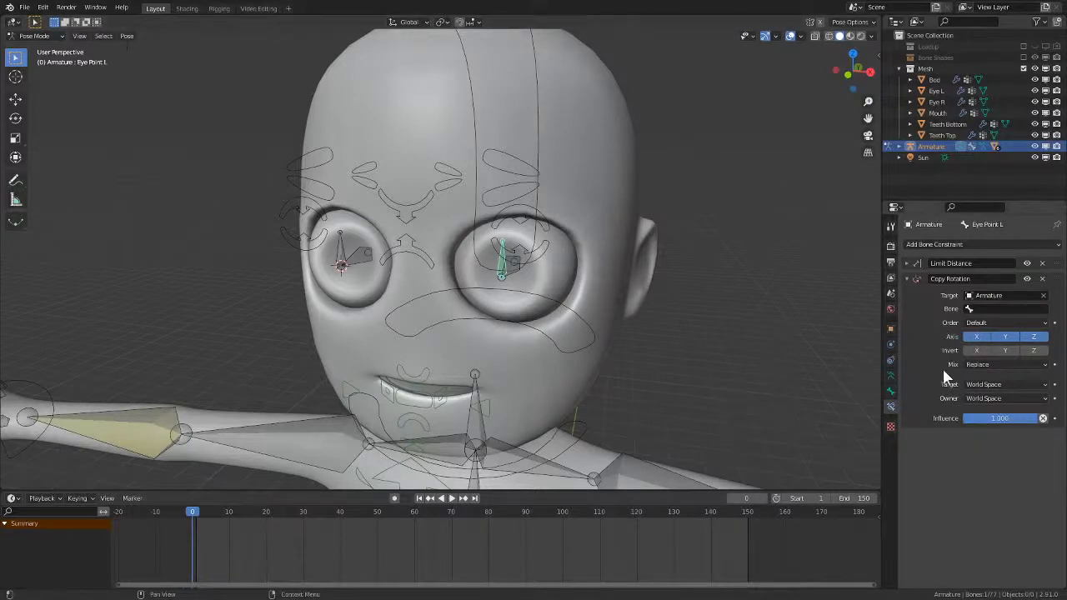
left_click(993, 306)
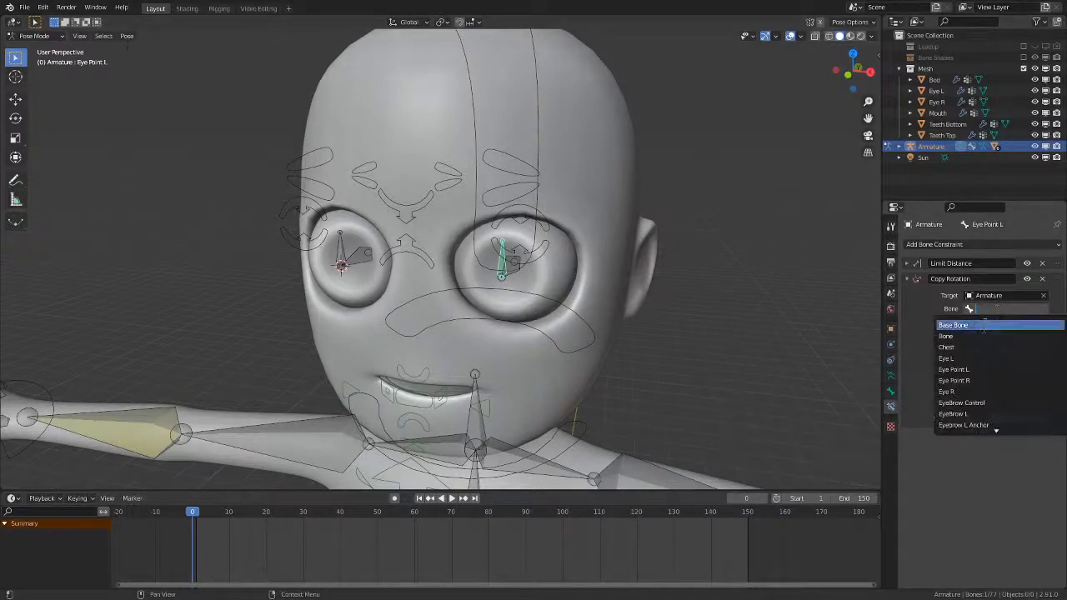
left_click(950, 358)
middle_click_drag(733, 334, 594, 330)
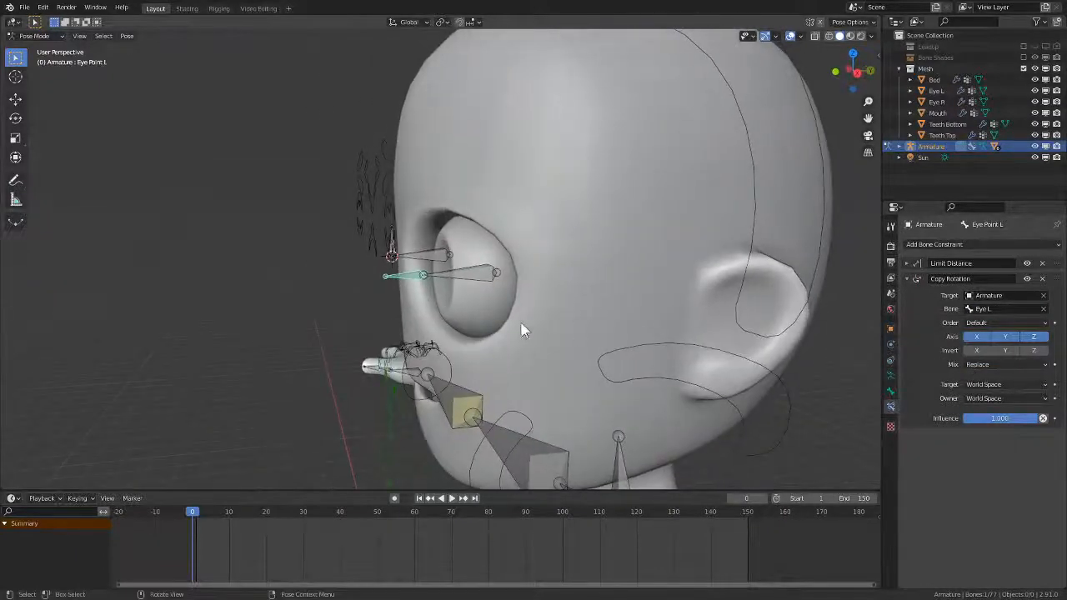
key("g")
right_click(492, 275)
- Add a Track To constraint to the Eye L bone, targeting the Armature's Eye Point L bone
left_click(478, 273)
left_click(968, 245)
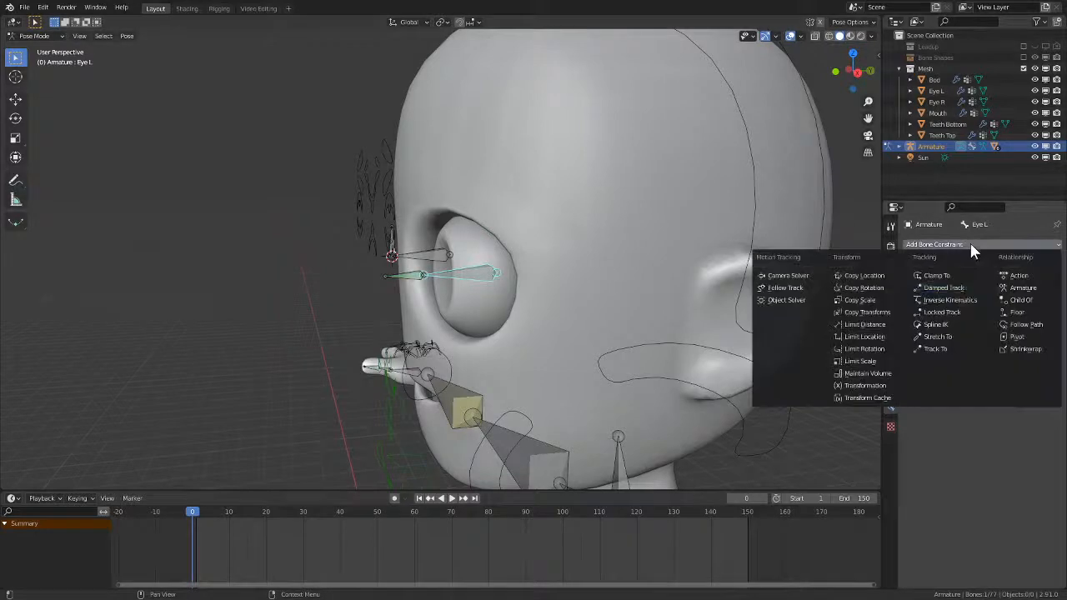
left_click(950, 347)
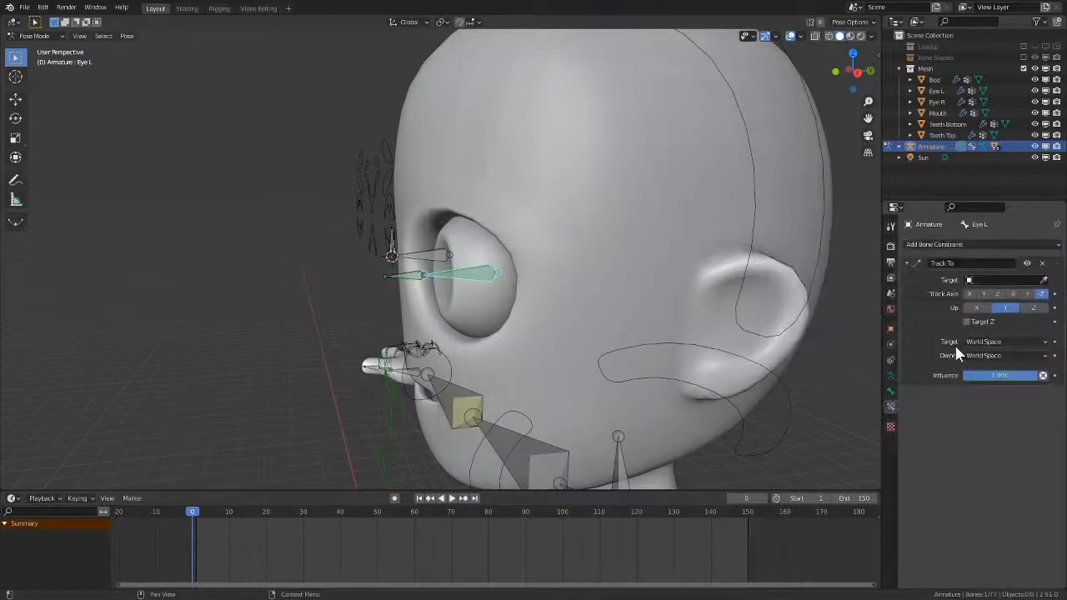
left_click(996, 280)
left_click(958, 296)
left_click(1000, 294)
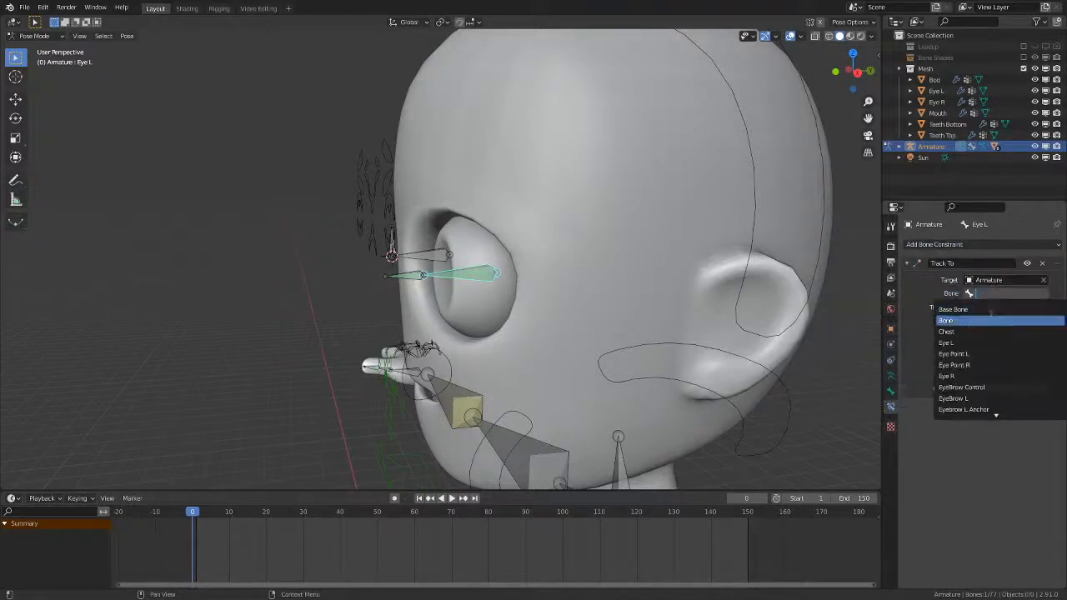
left_click(991, 353)
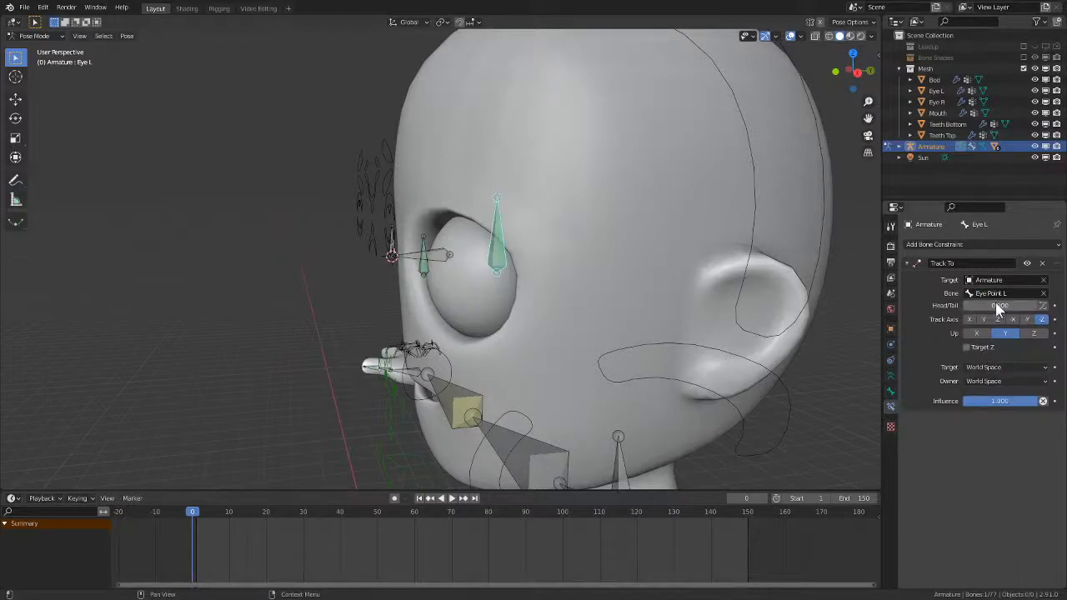
- Try the -Y track axis on Eye L's Track To constraint and test it by moving Eye Point L
left_click(1026, 320)
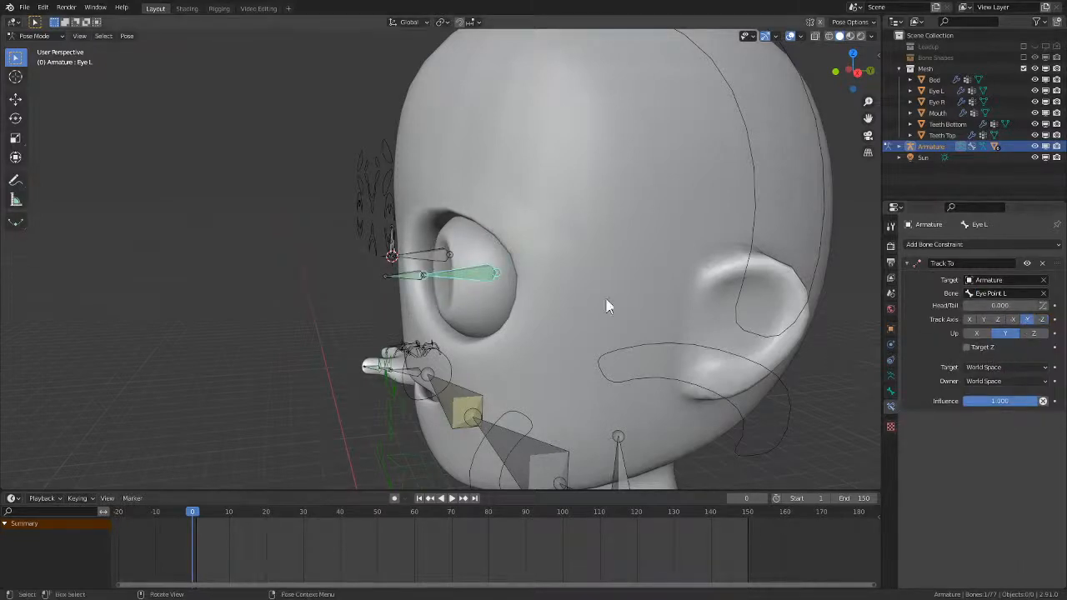
left_click(405, 276)
key("g")
right_click(477, 282)
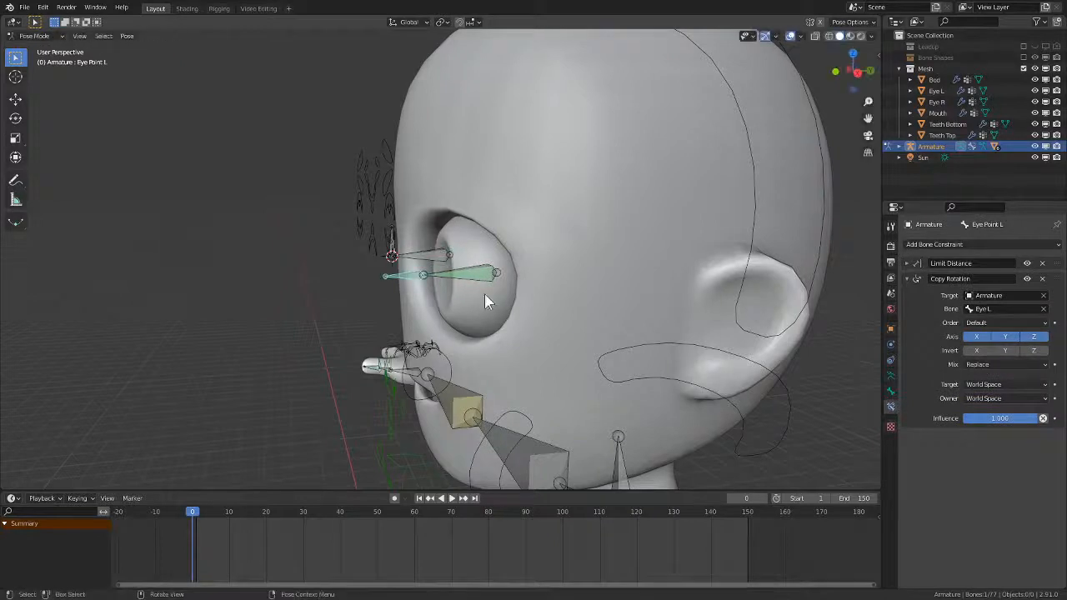
- Set the Up axis of Eye L's Track To constraint to Z and test it by moving Eye Point L
left_click(490, 282)
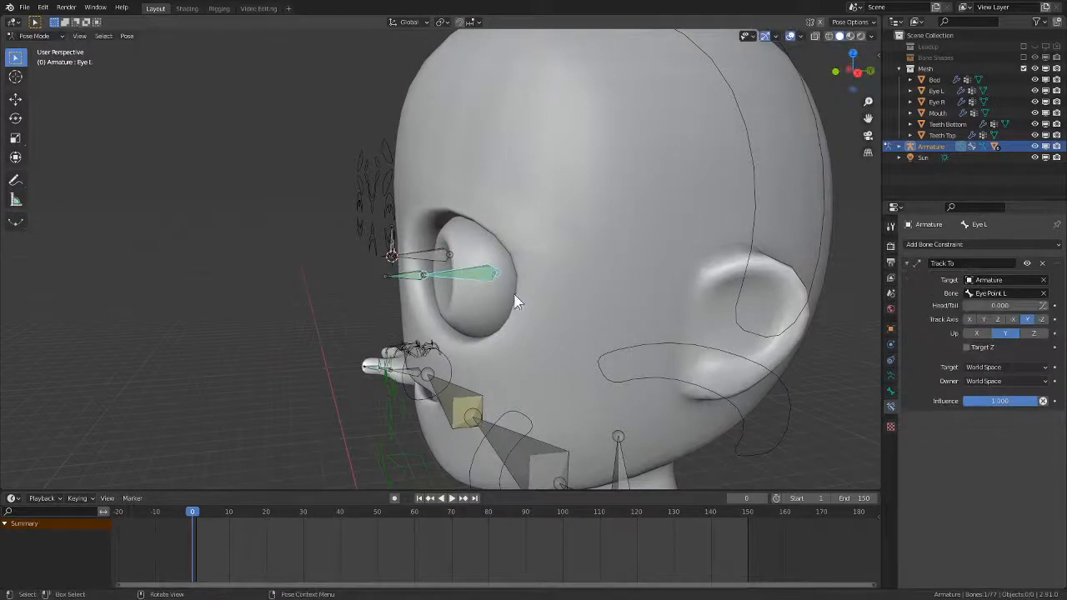
left_click(1033, 333)
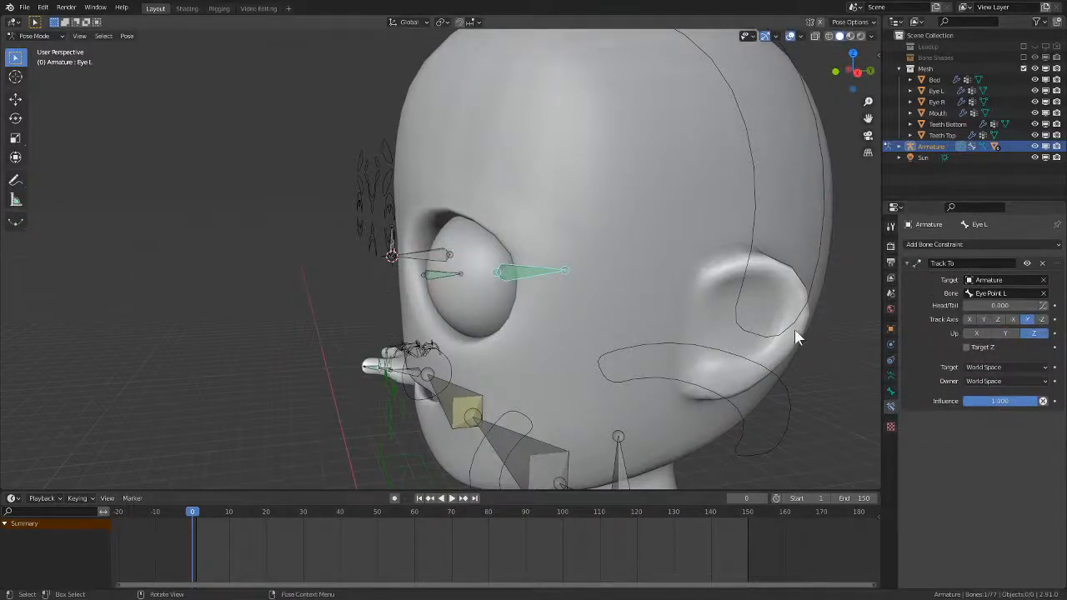
left_click(441, 283)
key("g")
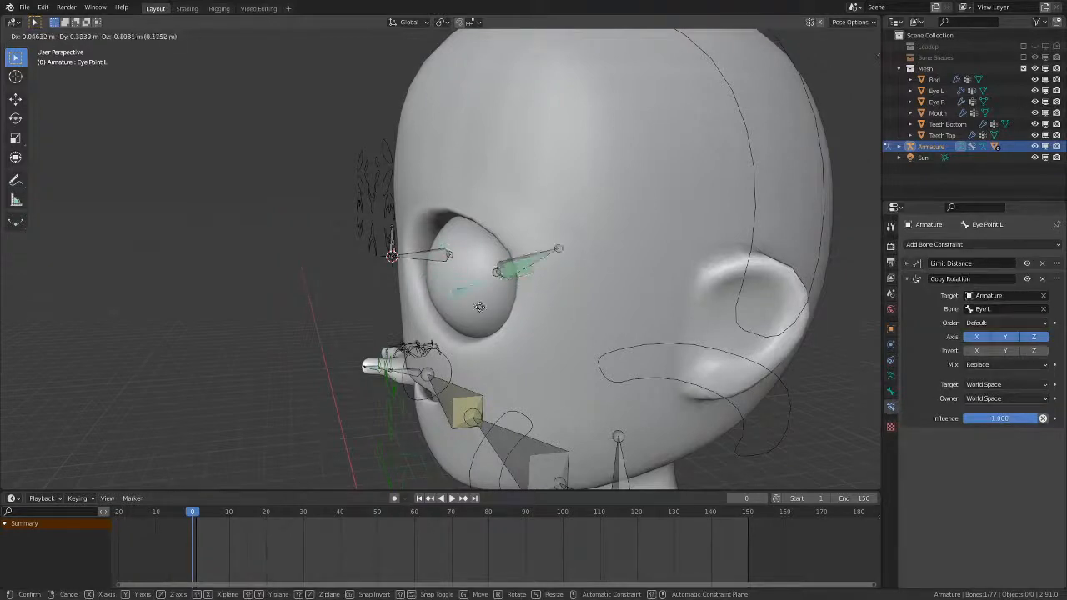
right_click(446, 307)
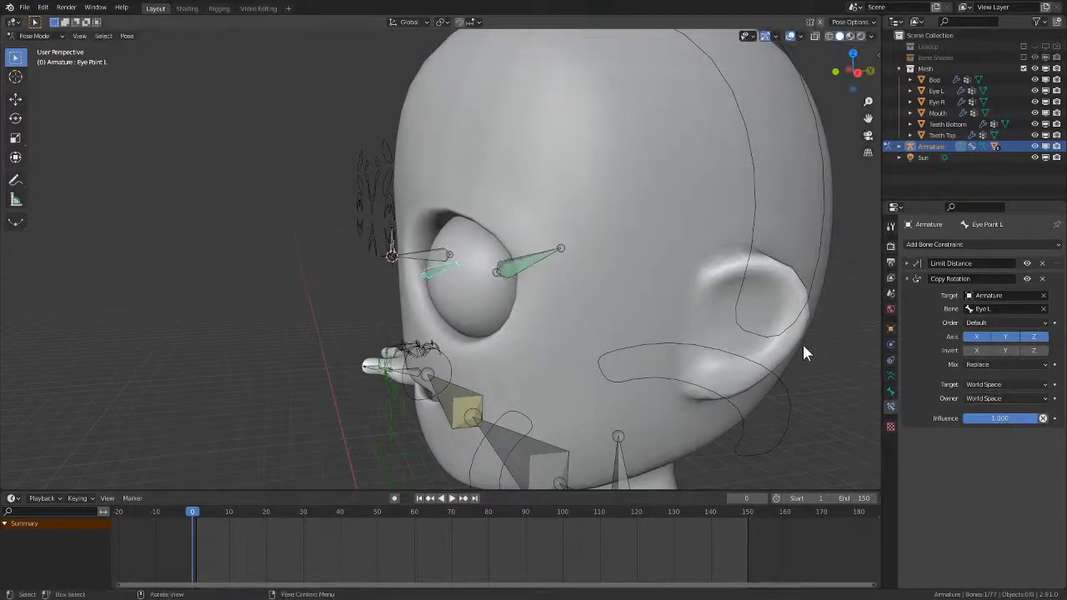
- Set the track axis of Eye L's Track To constraint to Y and move Eye Point L to test the eyeball's aim
left_click(526, 270)
left_click(983, 320)
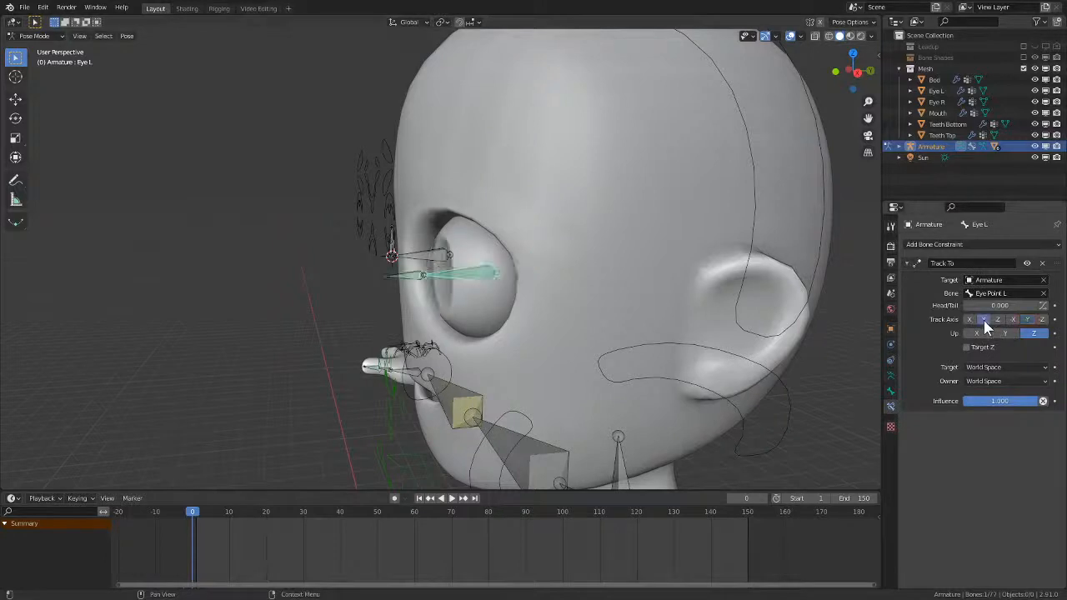
left_click(434, 283)
middle_click_drag(430, 287, 654, 290)
key("g")
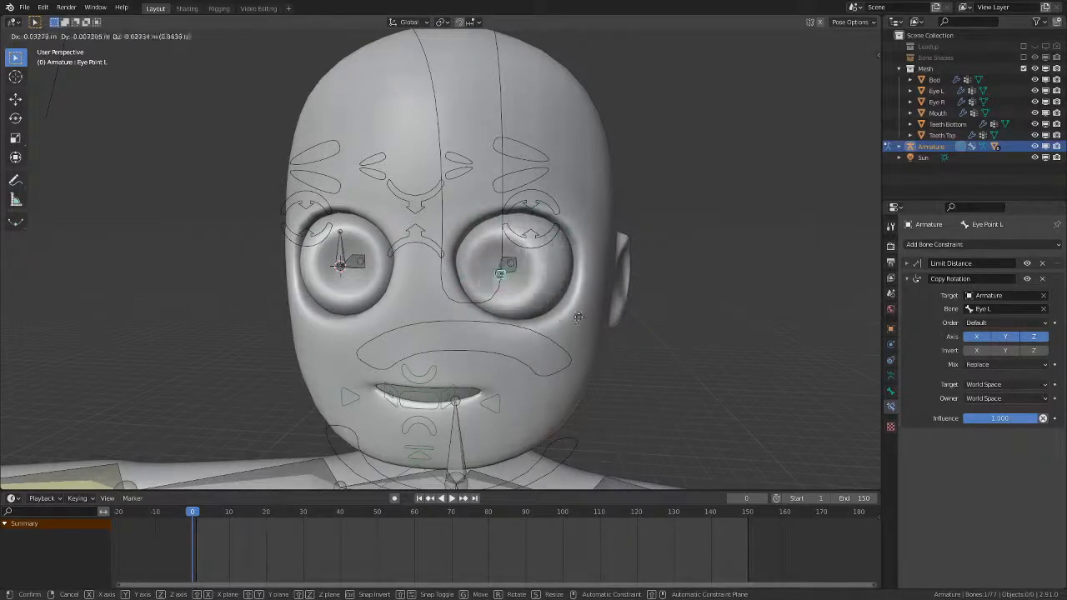
left_click(607, 313)
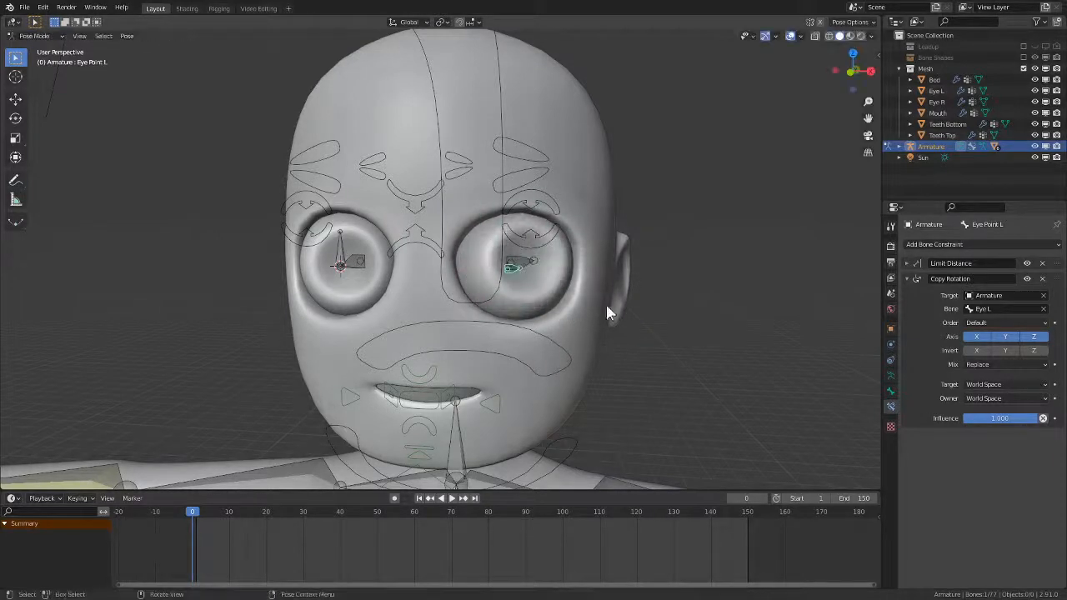
- Select the Eye R bone in the character's eyeball
left_click(366, 266)
scroll(500, 321, "up", 2)
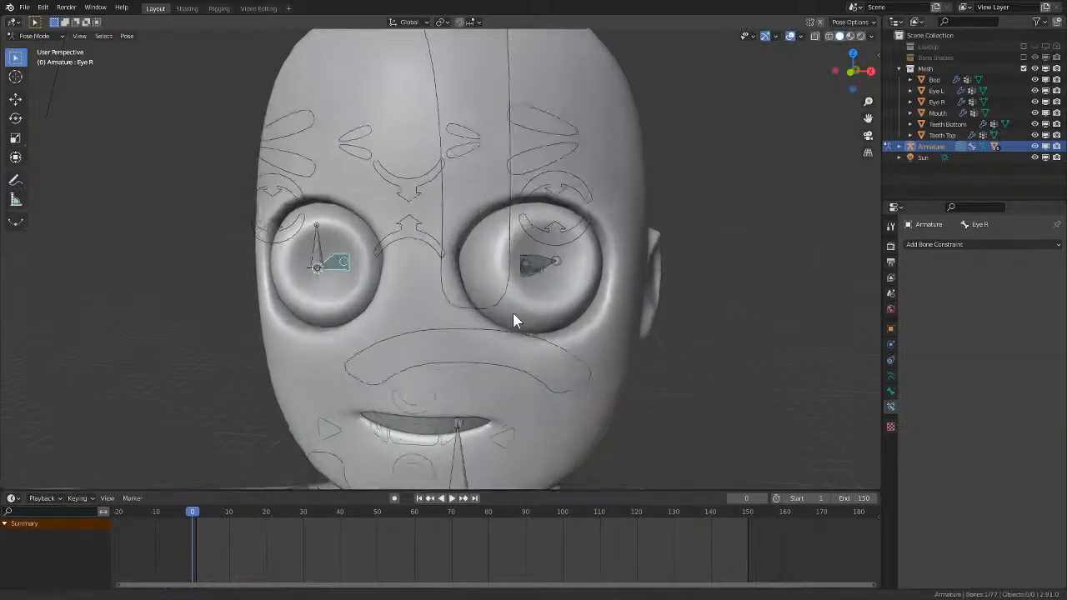
left_click(936, 244)
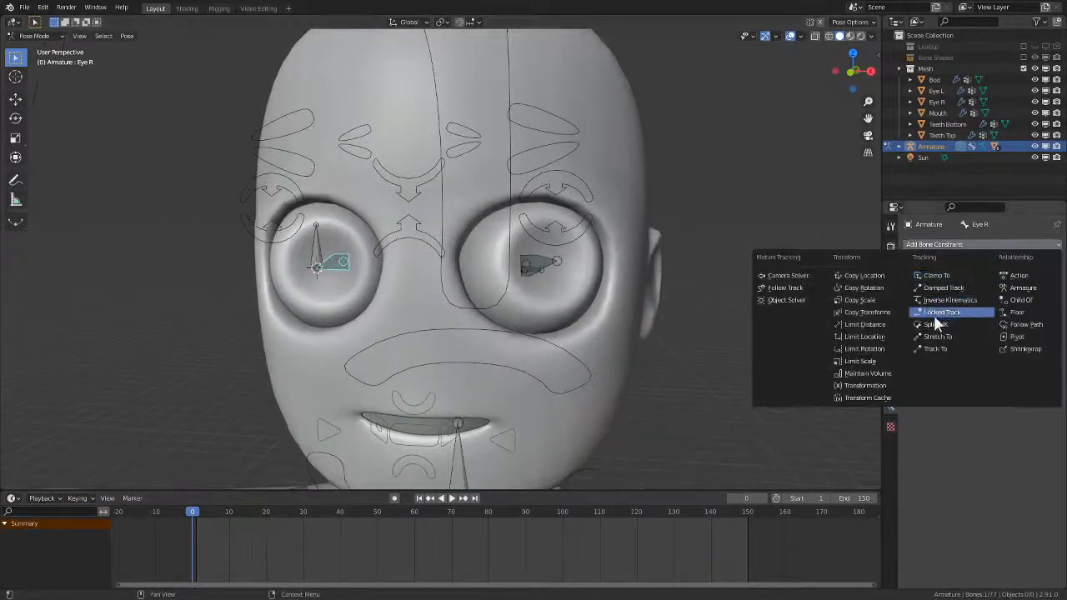
left_click(885, 311)
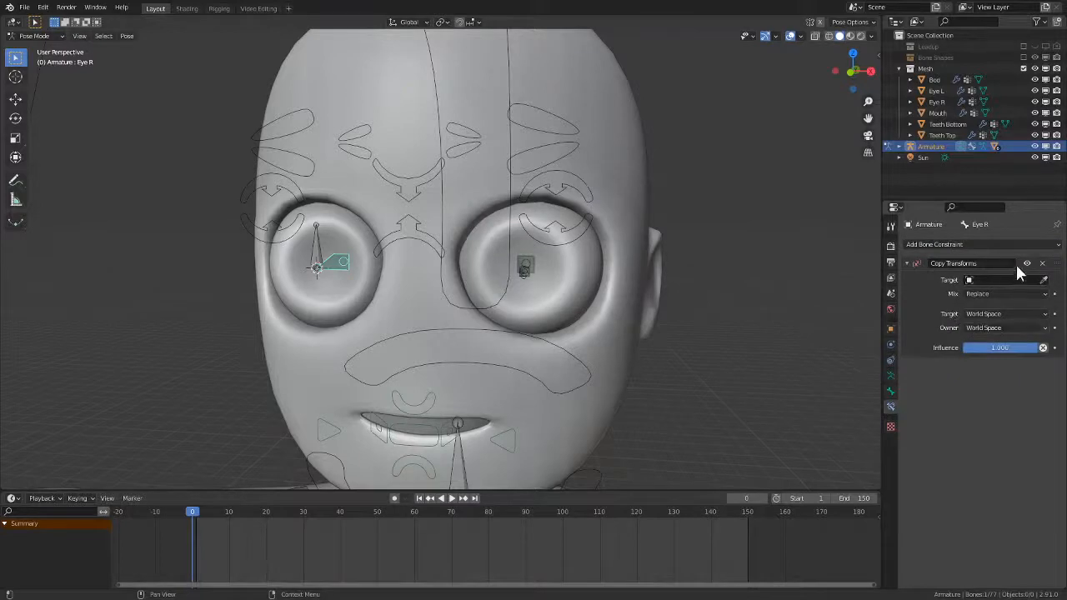
left_click(1041, 264)
- Add a Copy Rotation constraint to the Eye R bone
left_click(1030, 245)
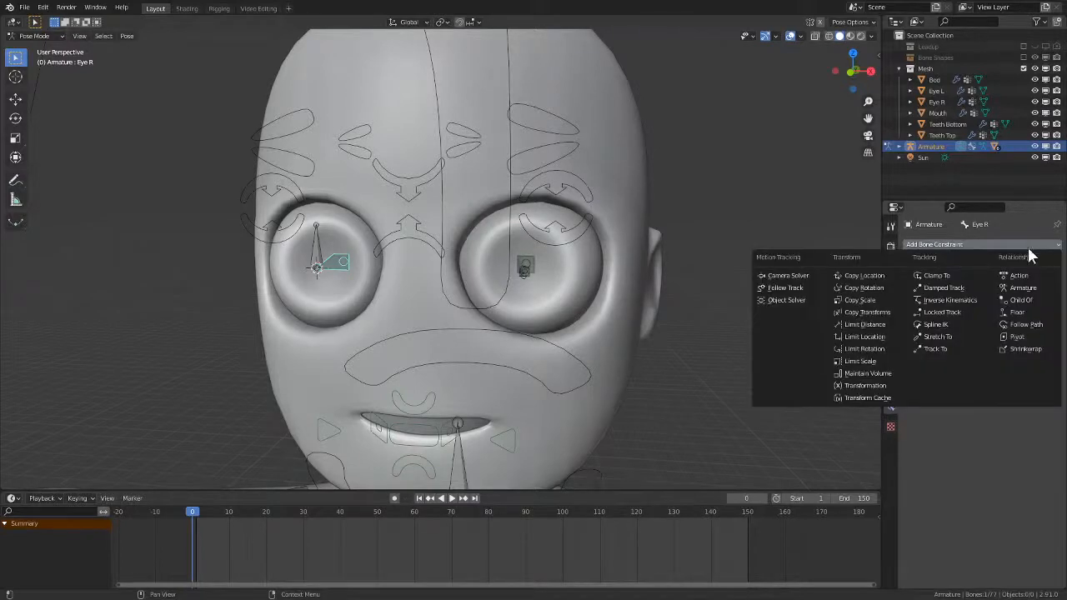
left_click(888, 287)
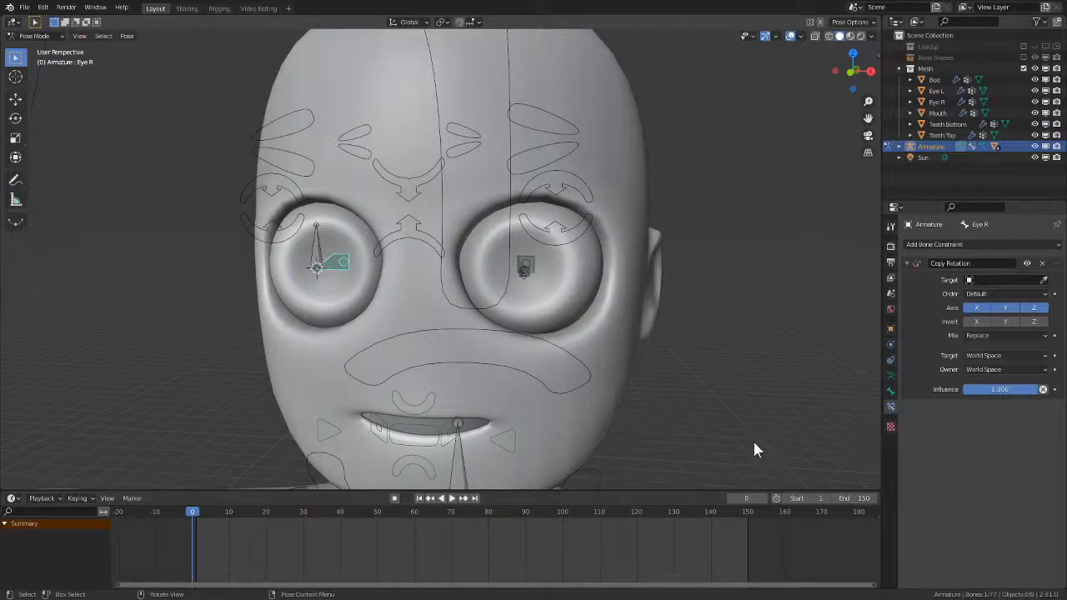
middle_click_drag(752, 445, 704, 435)
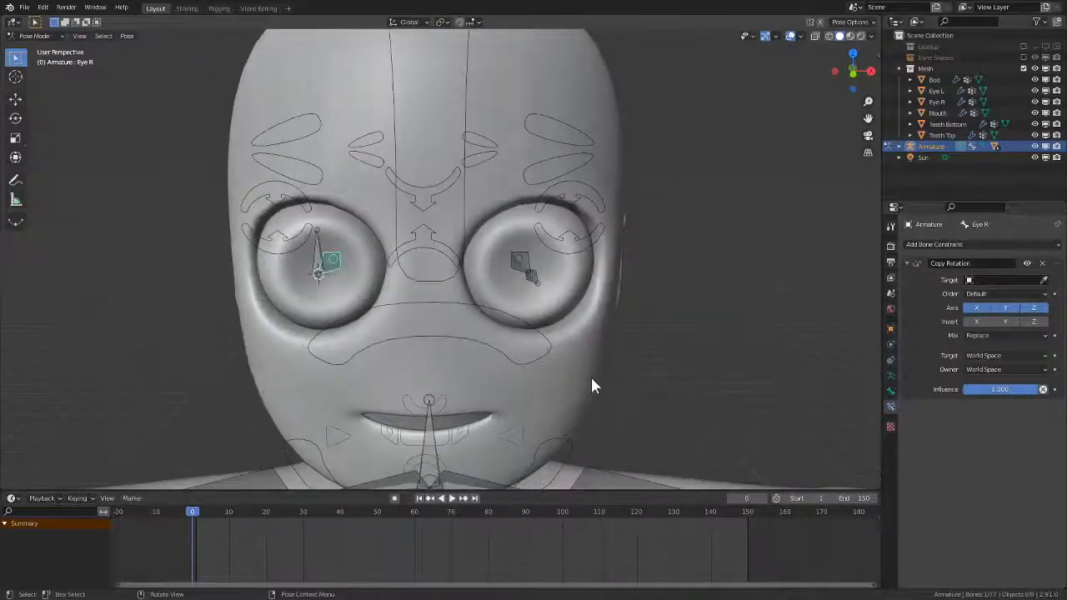
middle_click_drag(590, 383, 697, 405)
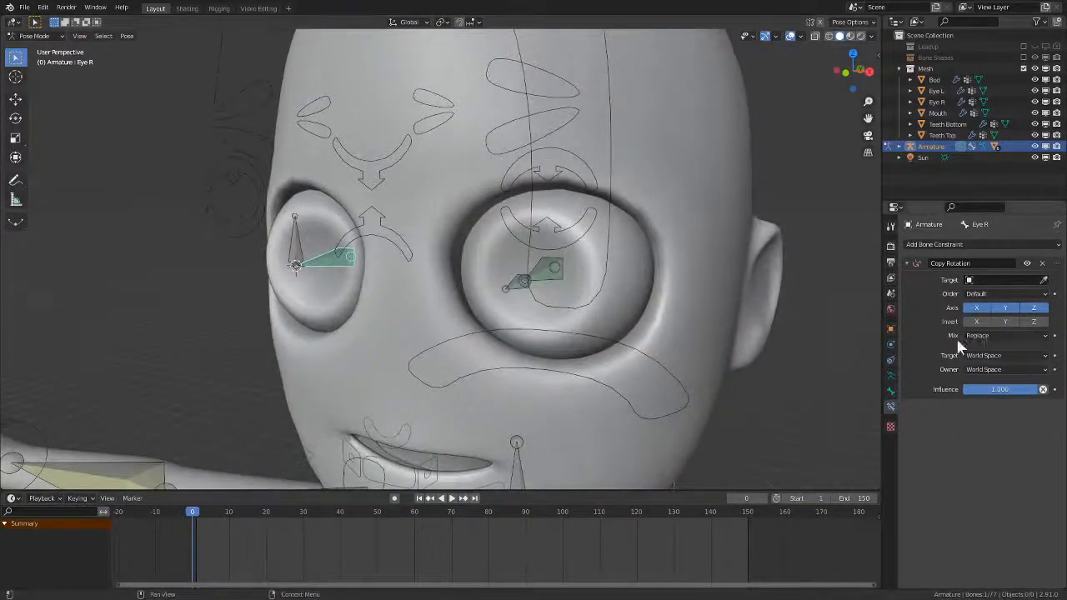
middle_click_drag(770, 466, 763, 417)
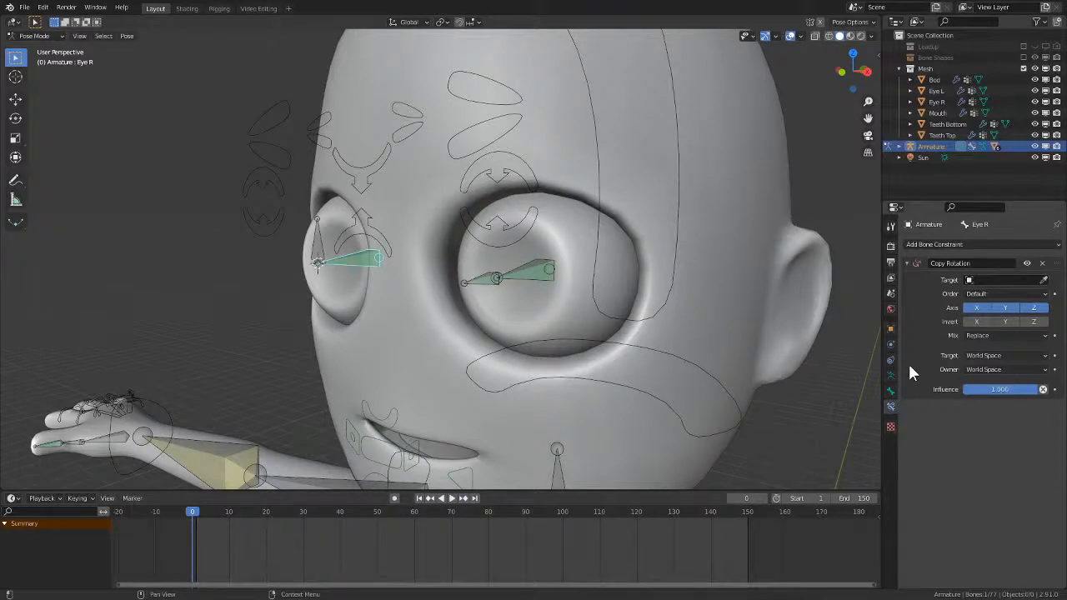
- Set the Copy Rotation constraint's target to Armature and its bone to Eye L
left_click(1003, 279)
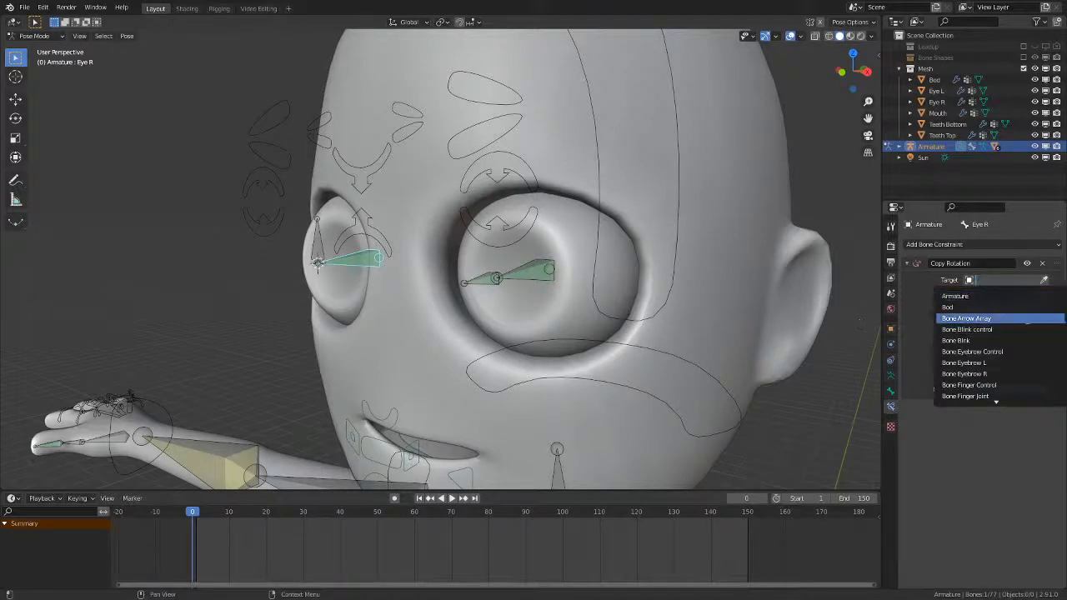
left_click(994, 296)
left_click(1004, 293)
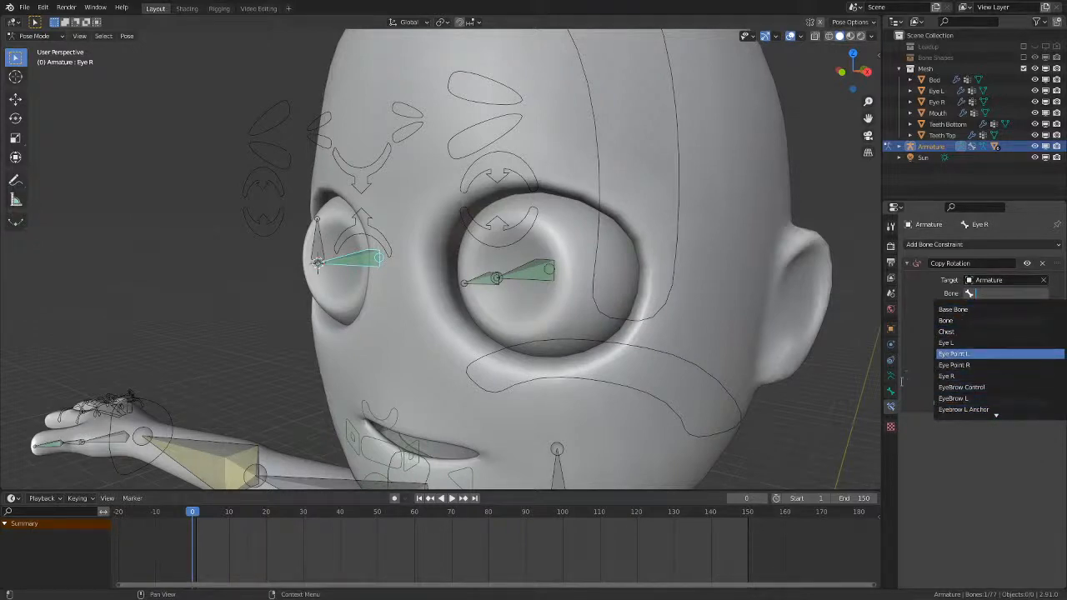
scroll(987, 354, "down", 12)
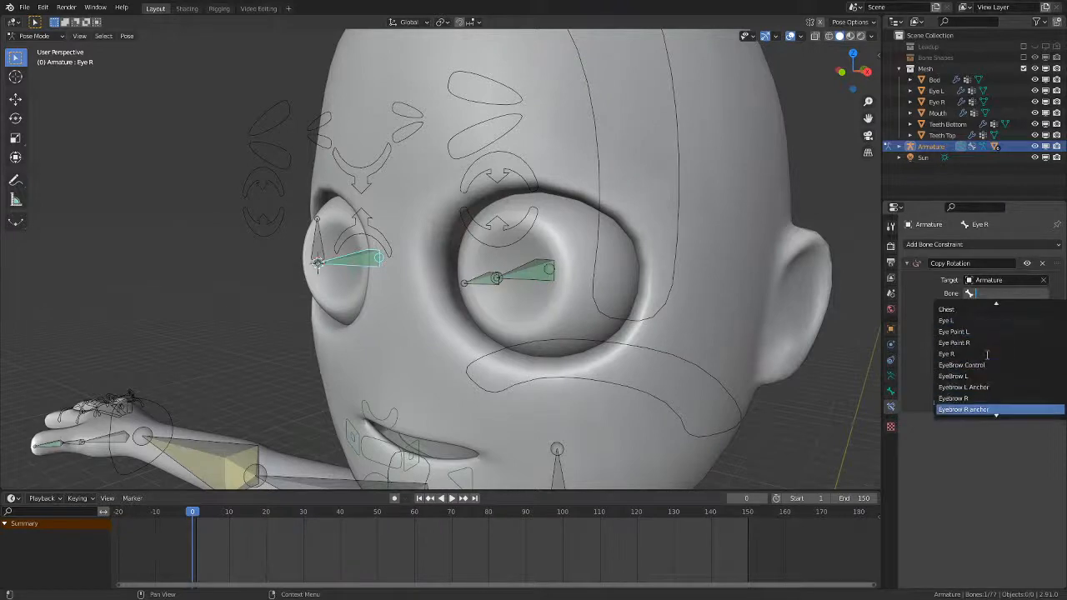
scroll(987, 354, "down", 15)
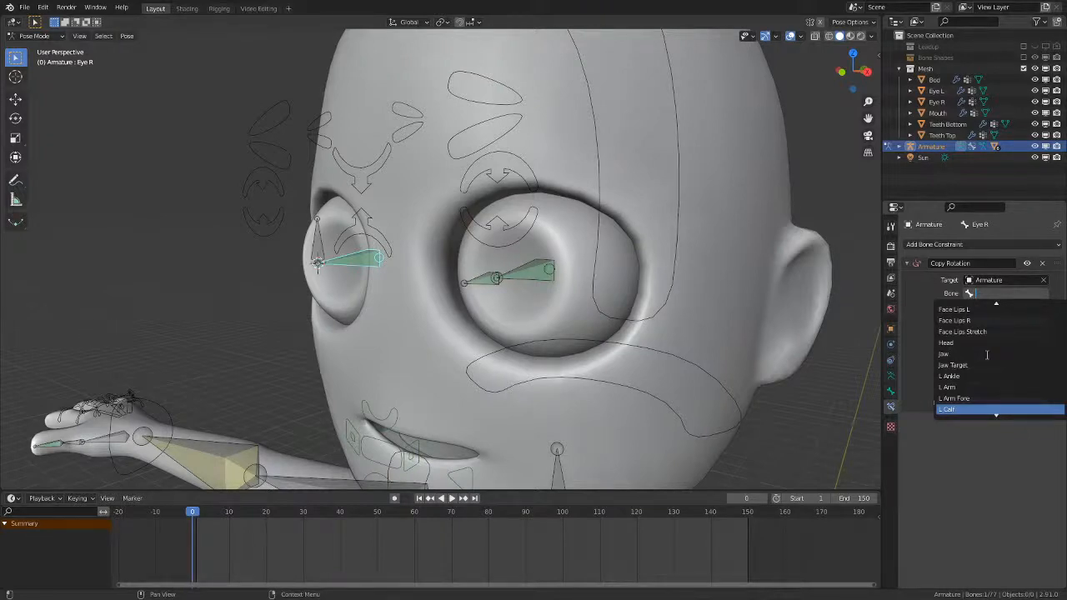
scroll(987, 355, "down", 20)
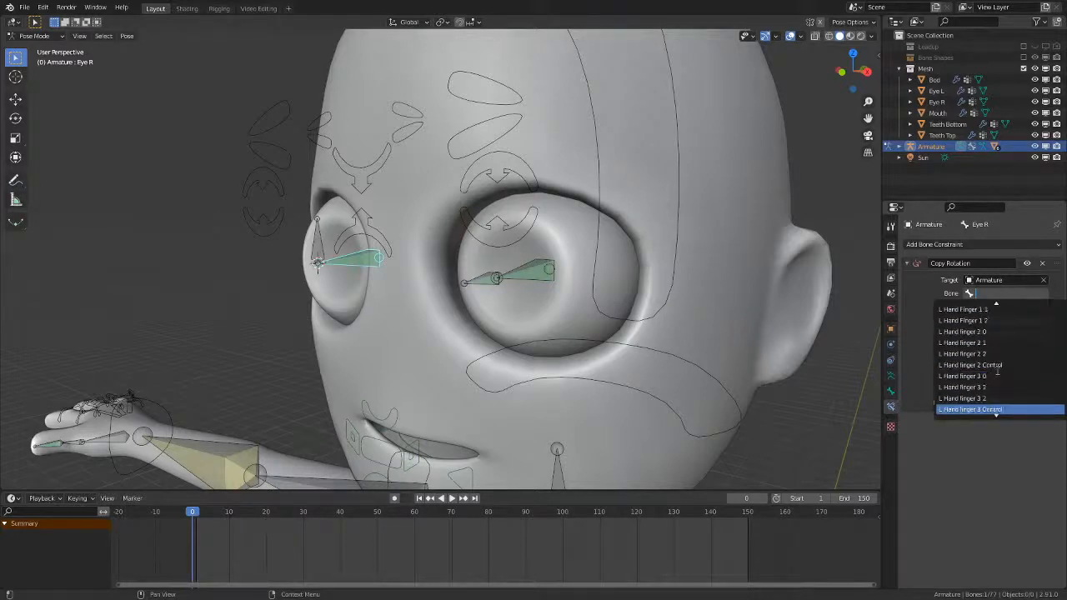
scroll(997, 370, "up", 20)
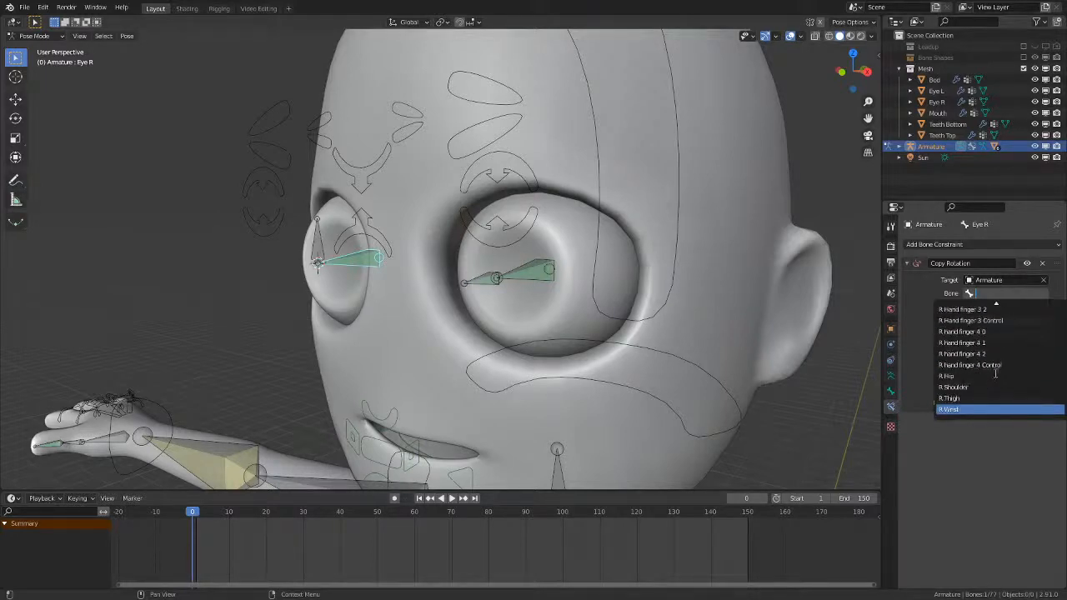
scroll(997, 378, "up", 9)
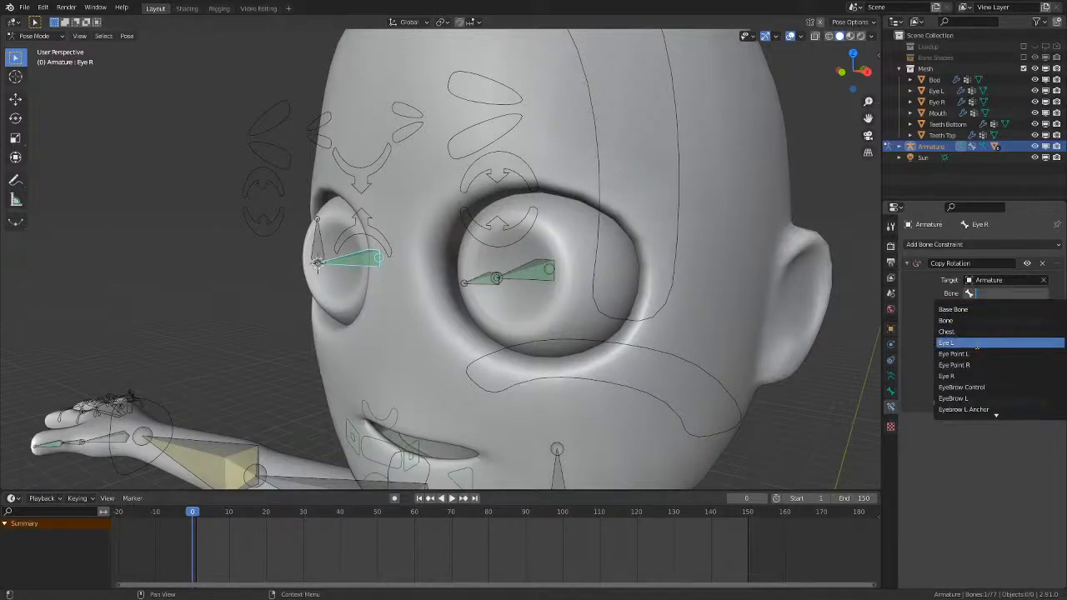
left_click(976, 343)
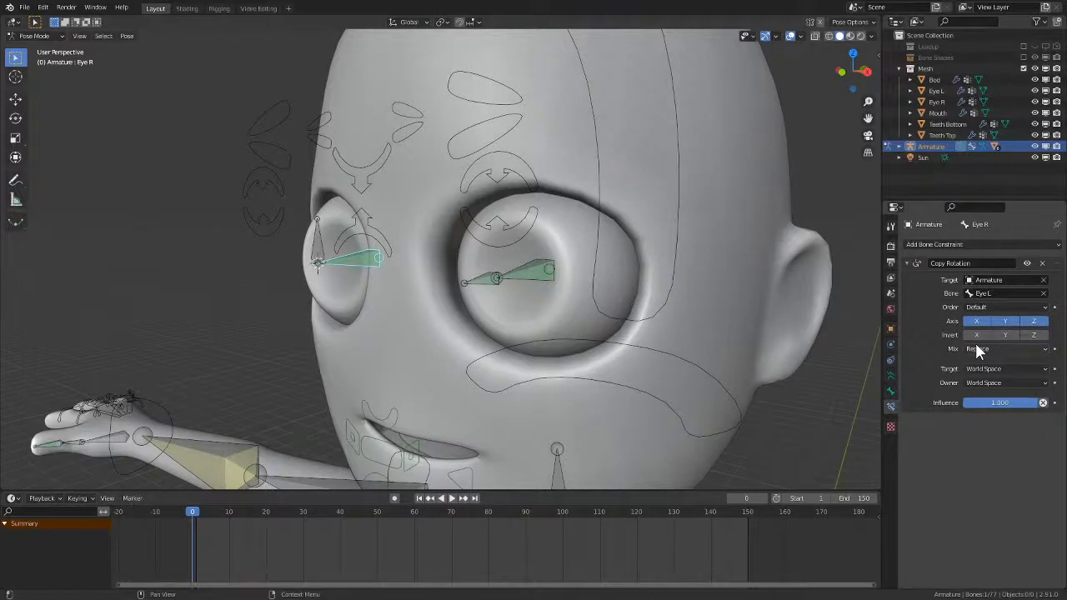
- Move the Eye Point L bone around from several angles to test whether both eyeballs rotate together
left_click(484, 280)
key("g")
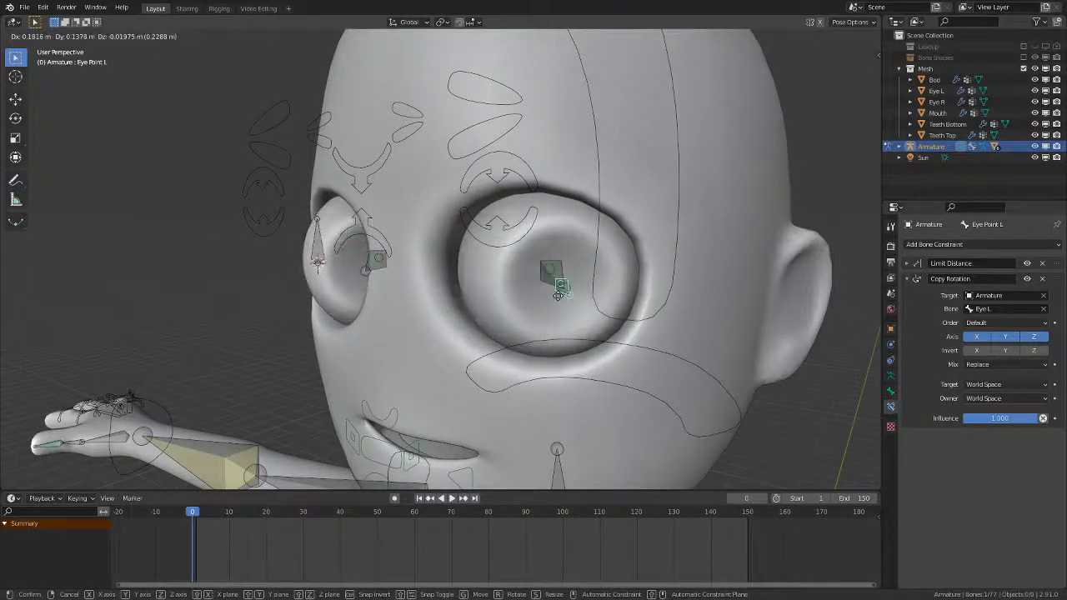
left_click(558, 296)
middle_click_drag(559, 296, 487, 300)
key("g")
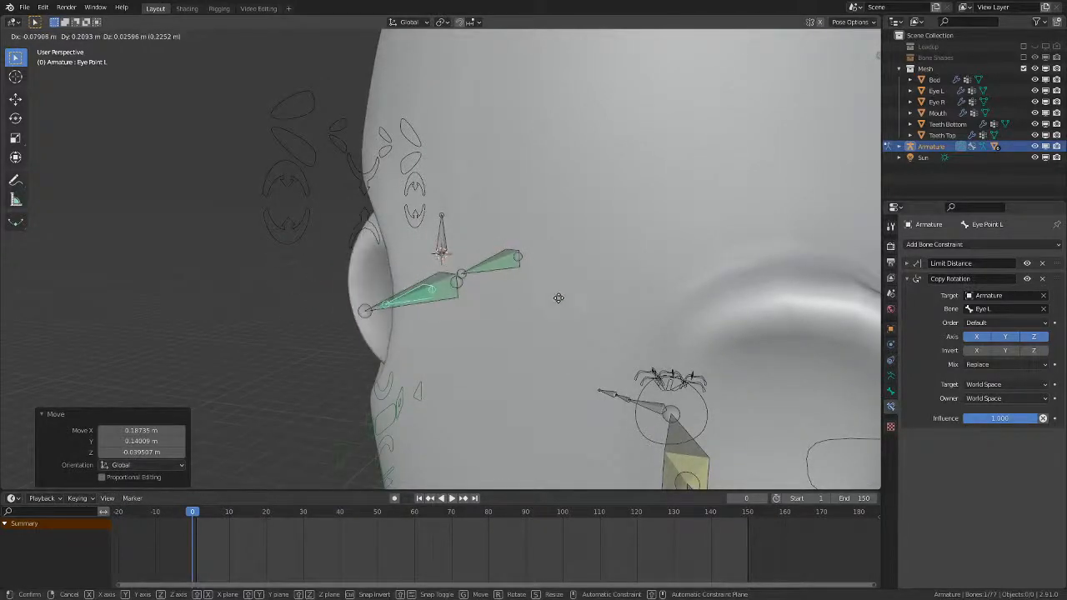
middle_click_drag(526, 300, 613, 341)
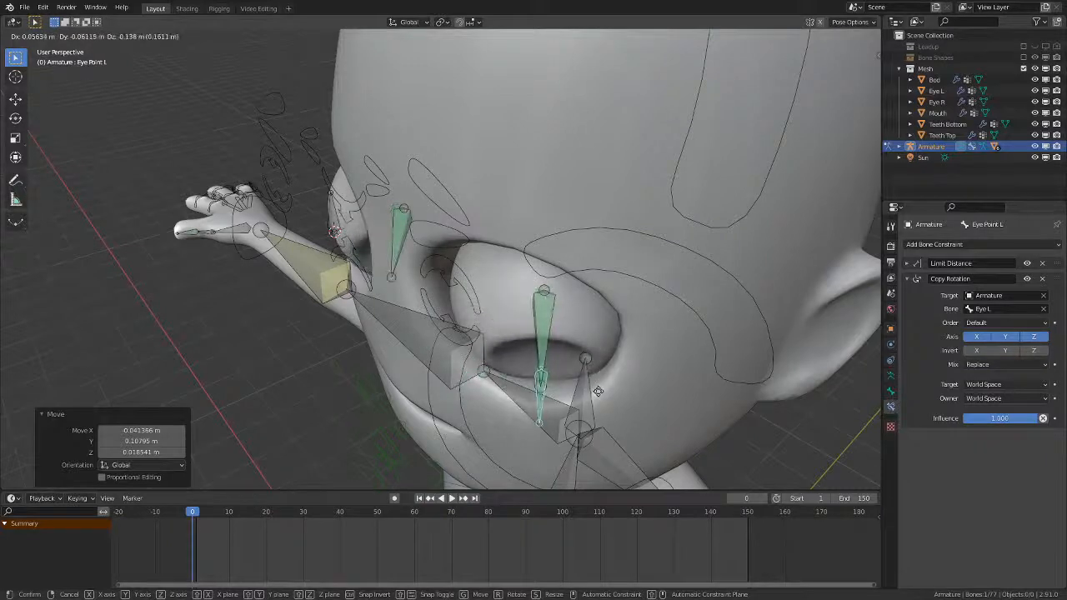
left_click(486, 342)
left_click(536, 331)
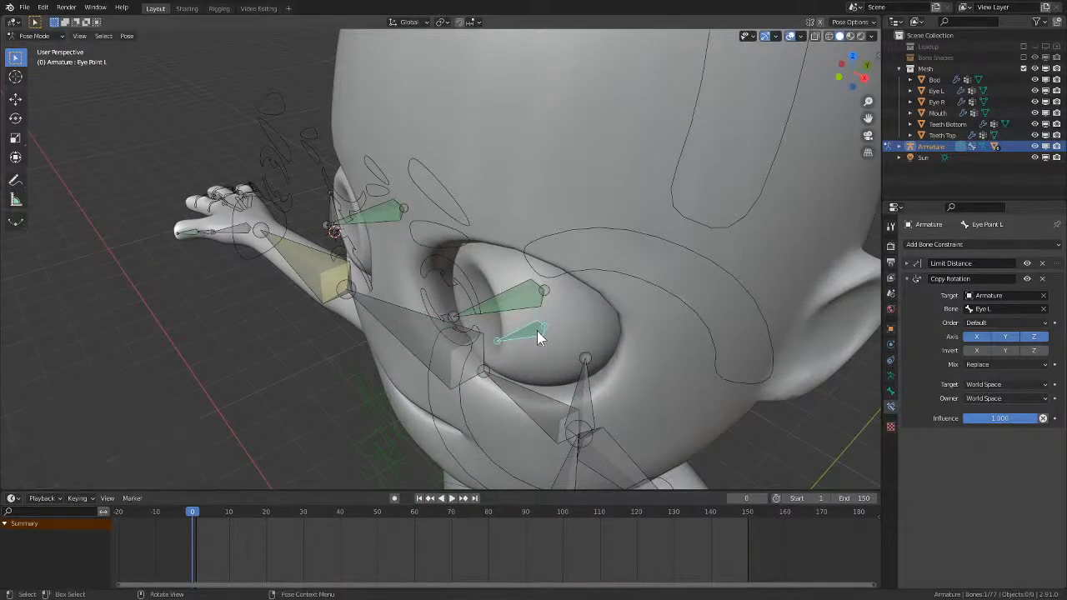
key("g")
left_click(544, 336)
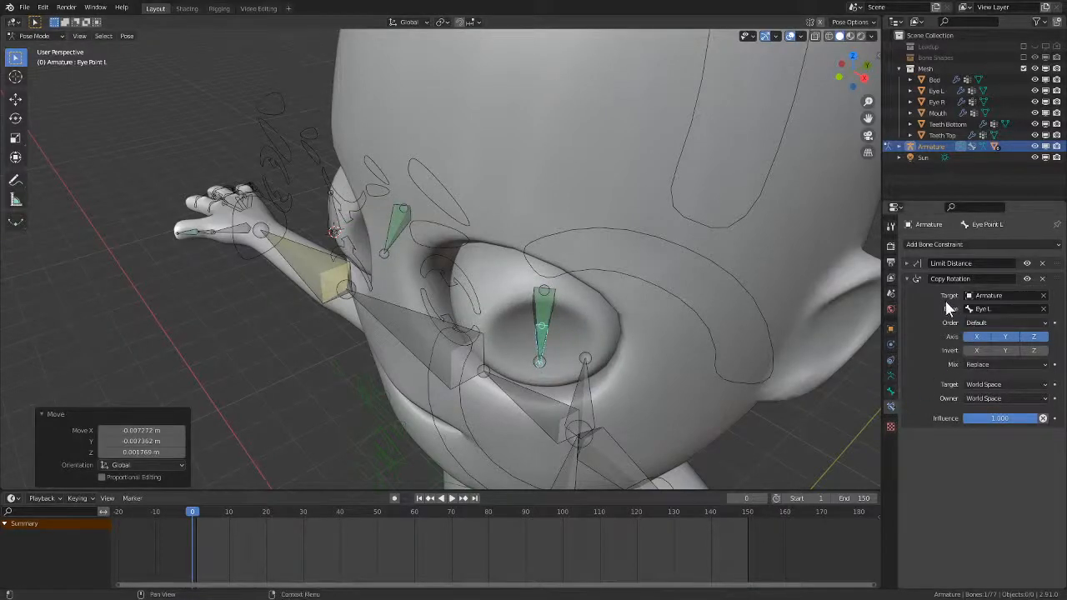
- Set the Clamp Region of Eye Point L's Limit Distance constraint to On Surface
left_click(907, 264)
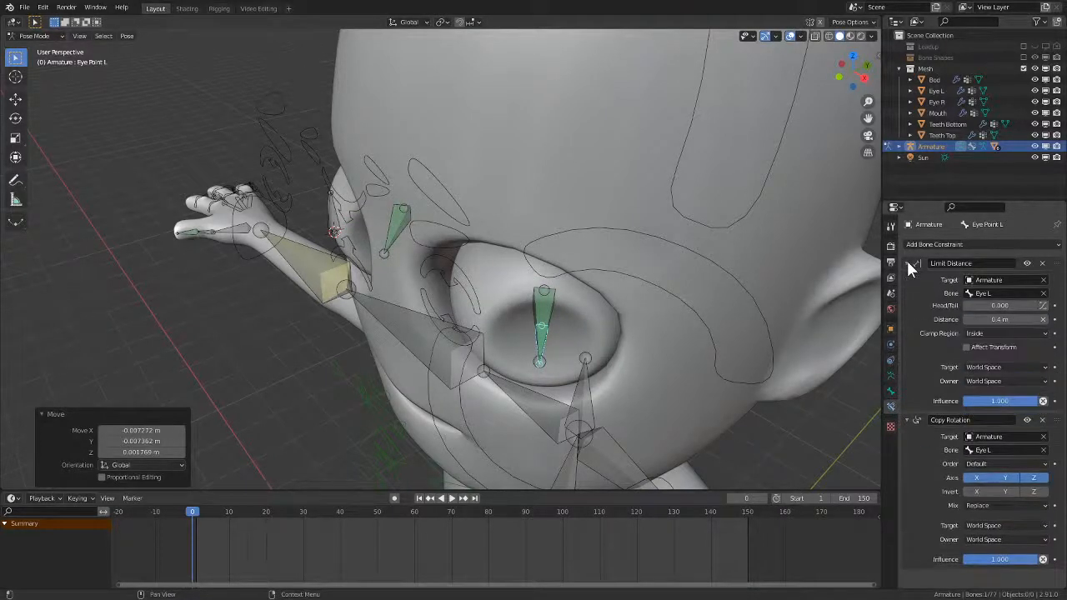
left_click(540, 341)
left_click(541, 341)
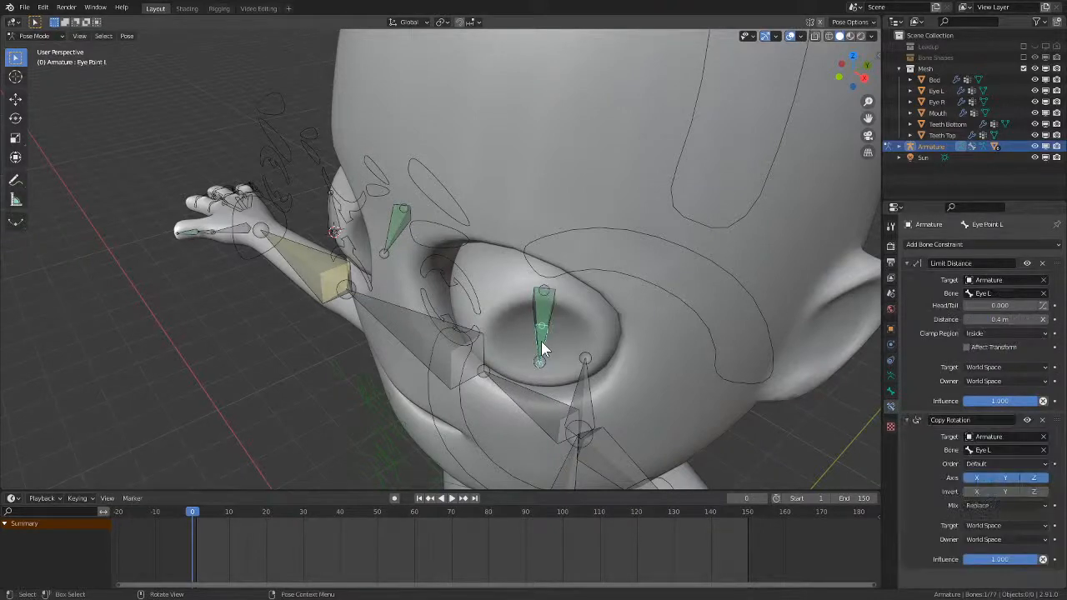
left_click(906, 419)
left_click(994, 334)
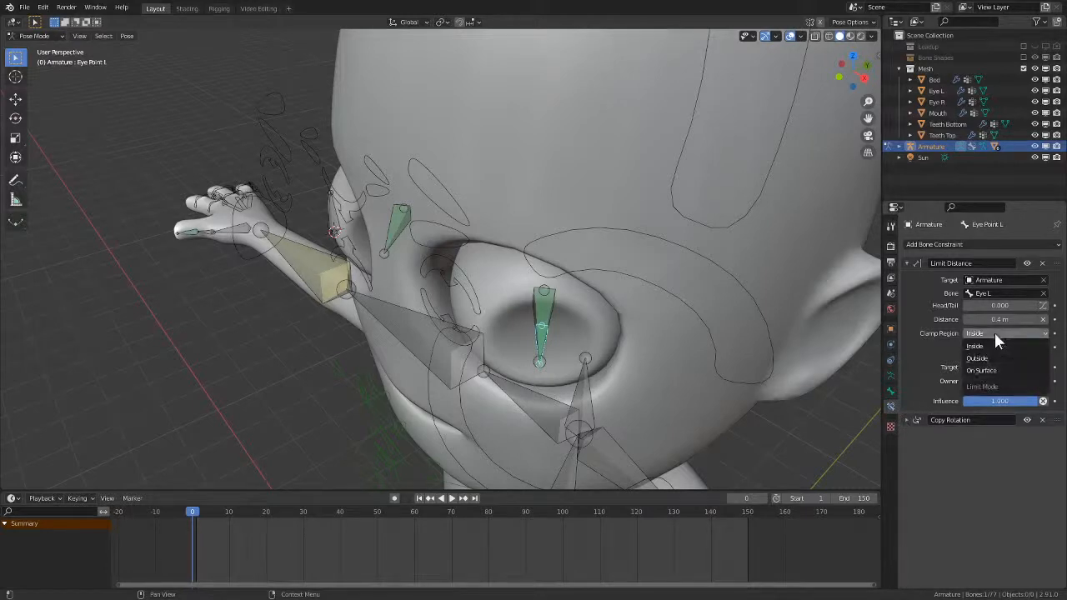
left_click(988, 369)
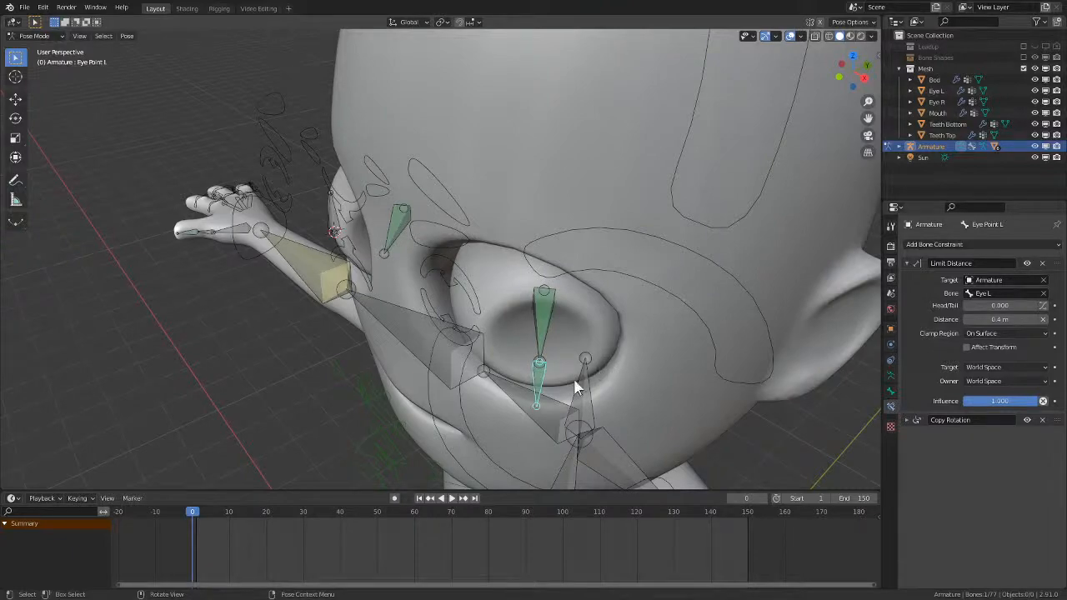
- Move Eye Point L around the eyeball to test the surface-clamped aiming of both eyes, and undo the last move
middle_click_drag(546, 372, 630, 291)
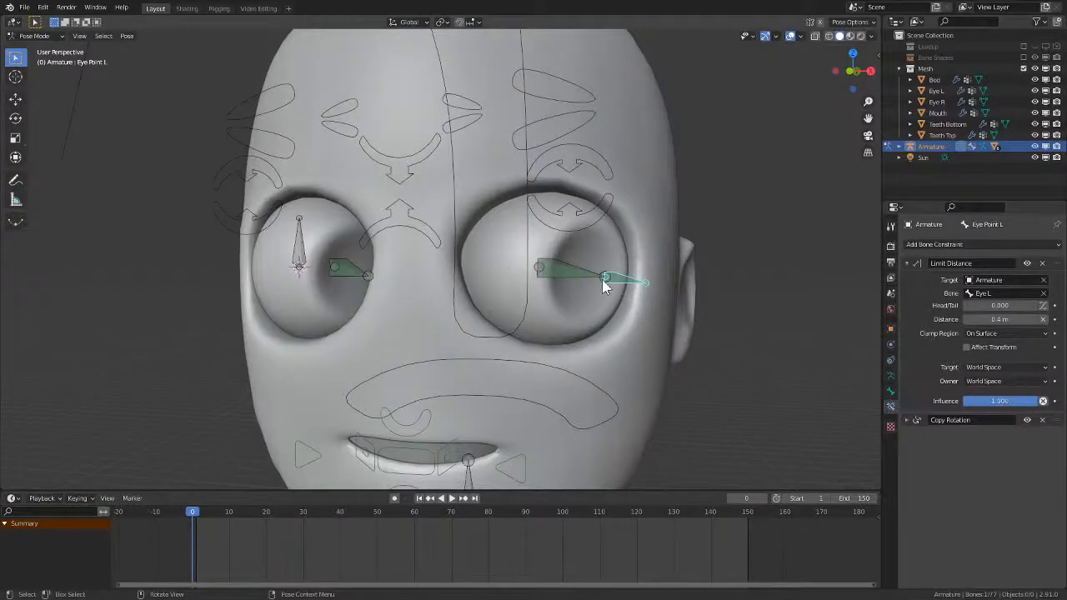
key("g")
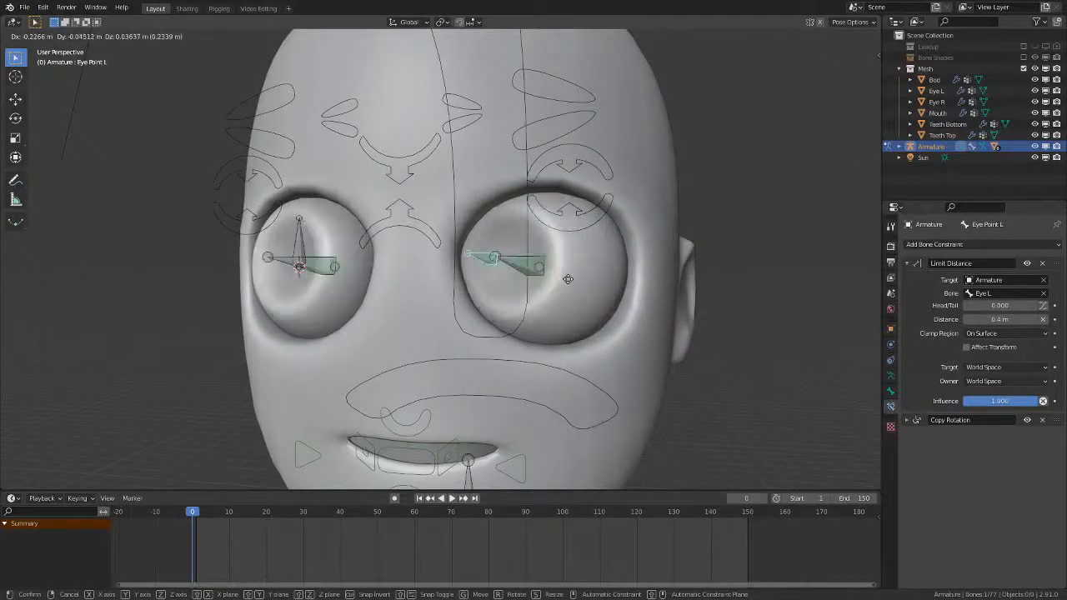
left_click(564, 291)
key("g")
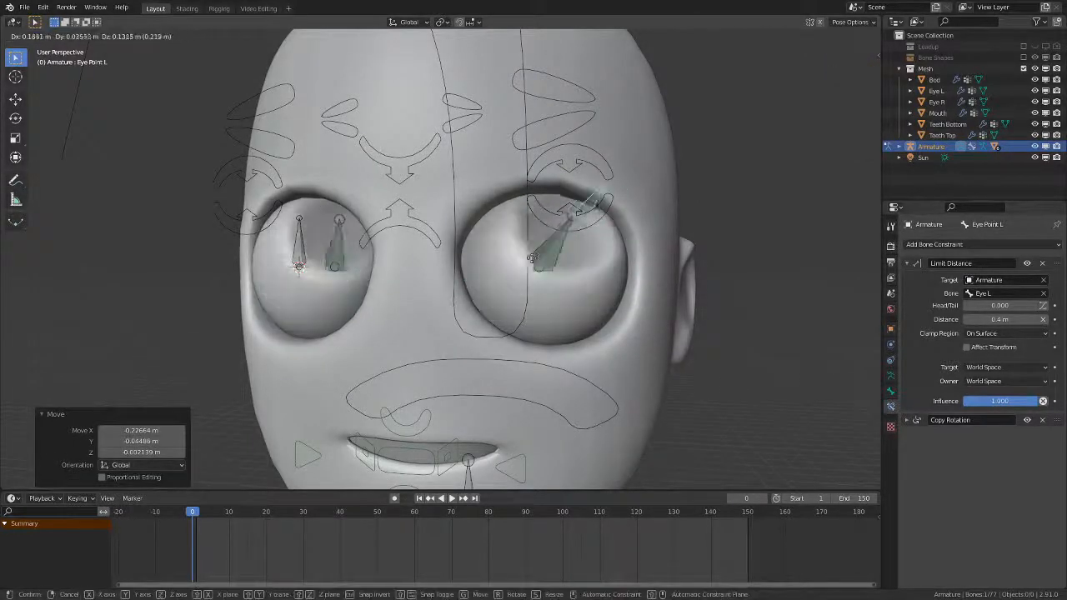
left_click(613, 279)
middle_click_drag(641, 288, 555, 277)
key("g")
left_click(507, 314)
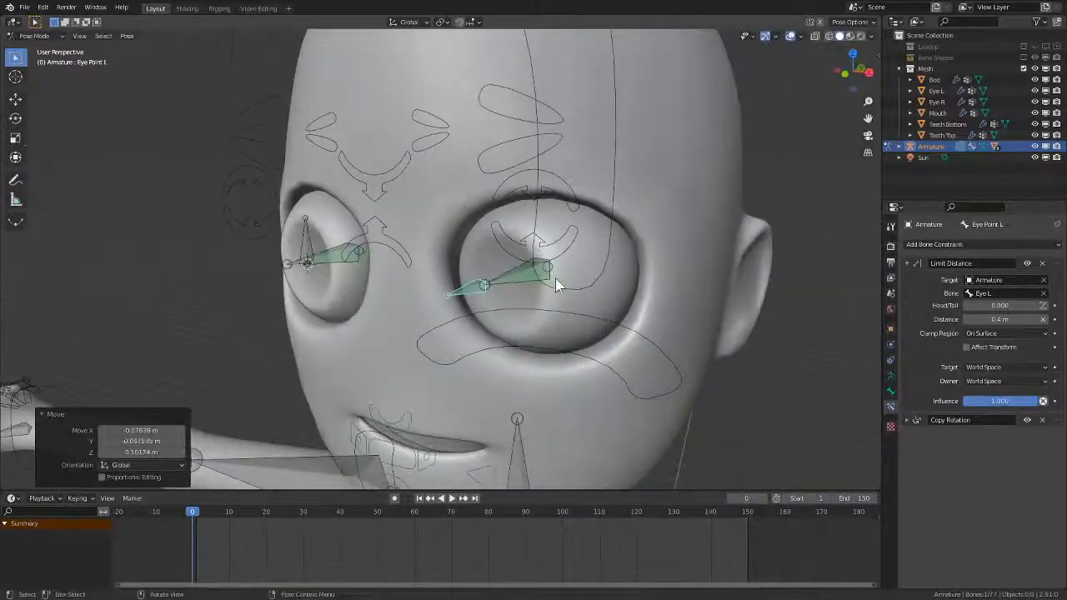
key("g")
left_click(590, 301)
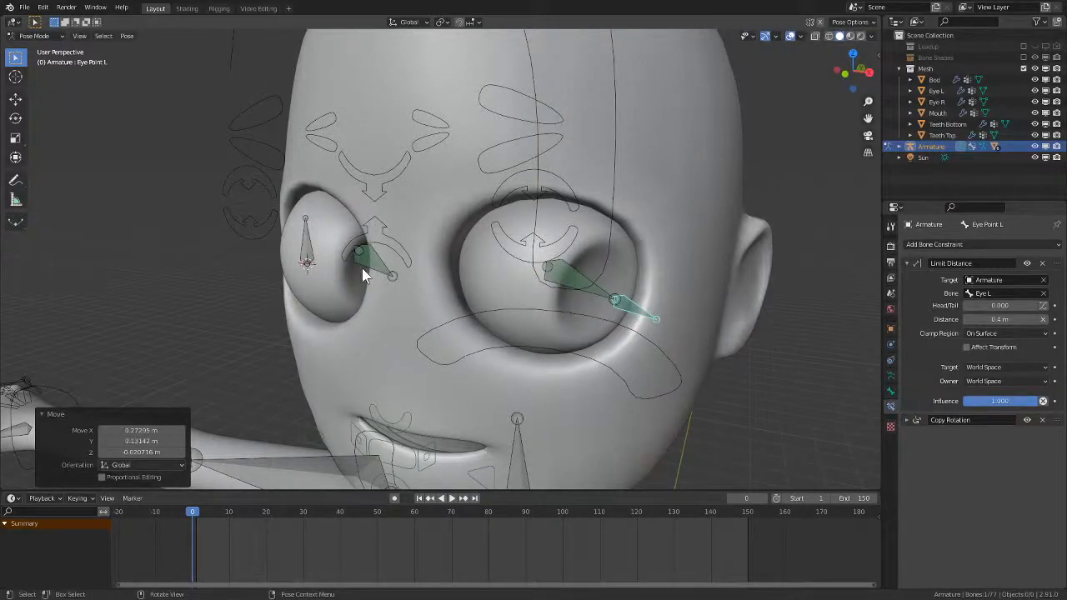
key("g")
left_click(501, 319)
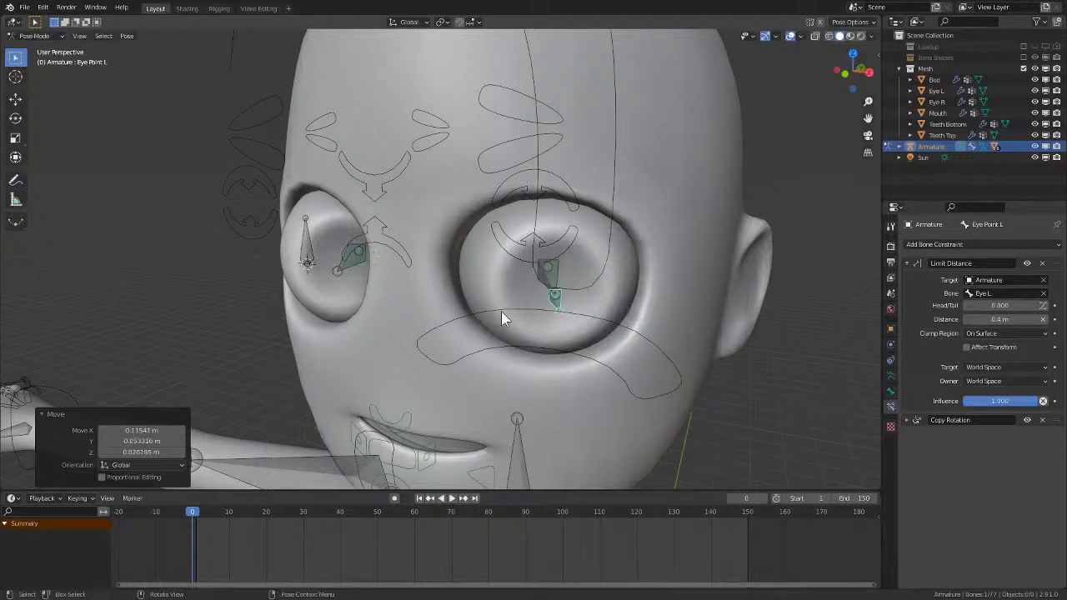
key("ctrl+z")
middle_click_drag(501, 319, 626, 305)
- Select the Eye Point R bone, try moving it freely, and cancel the move
left_click(316, 268)
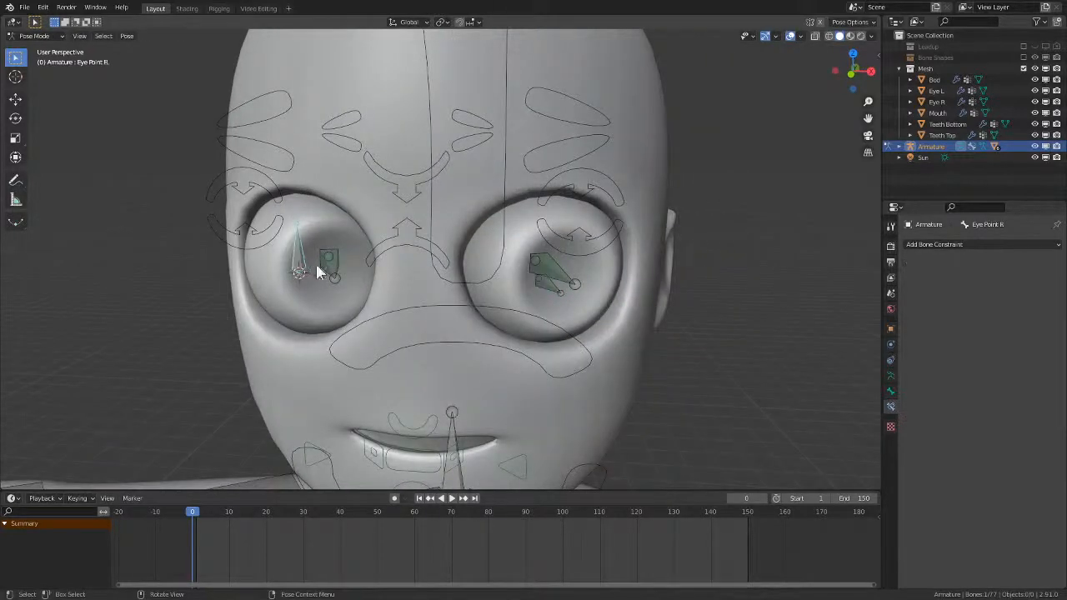
key("g")
right_click(408, 281)
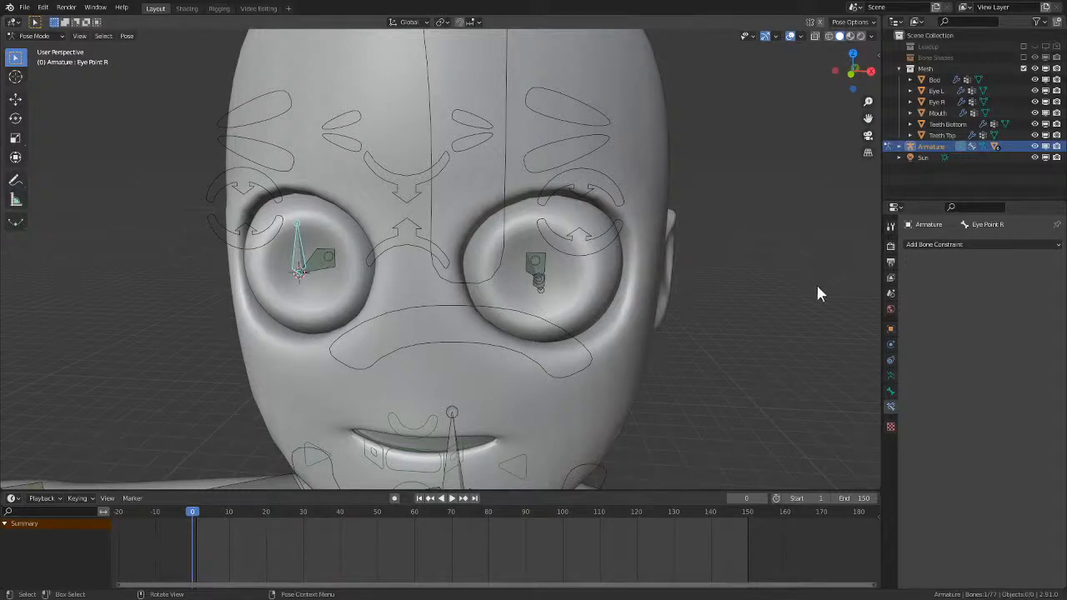
left_click(975, 244)
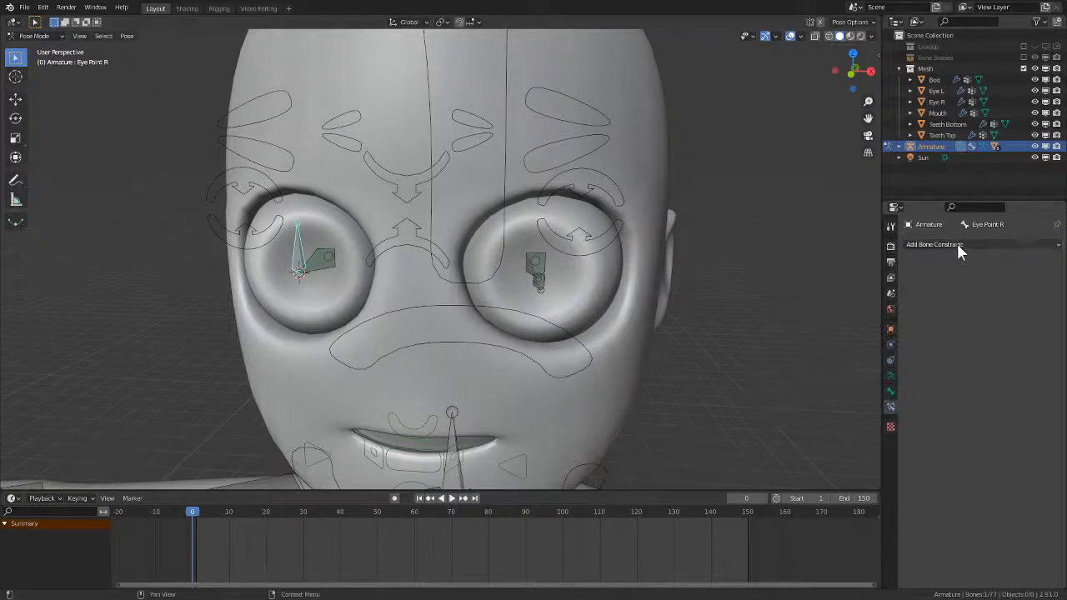
left_click(958, 245)
left_click(971, 243)
left_click(977, 245)
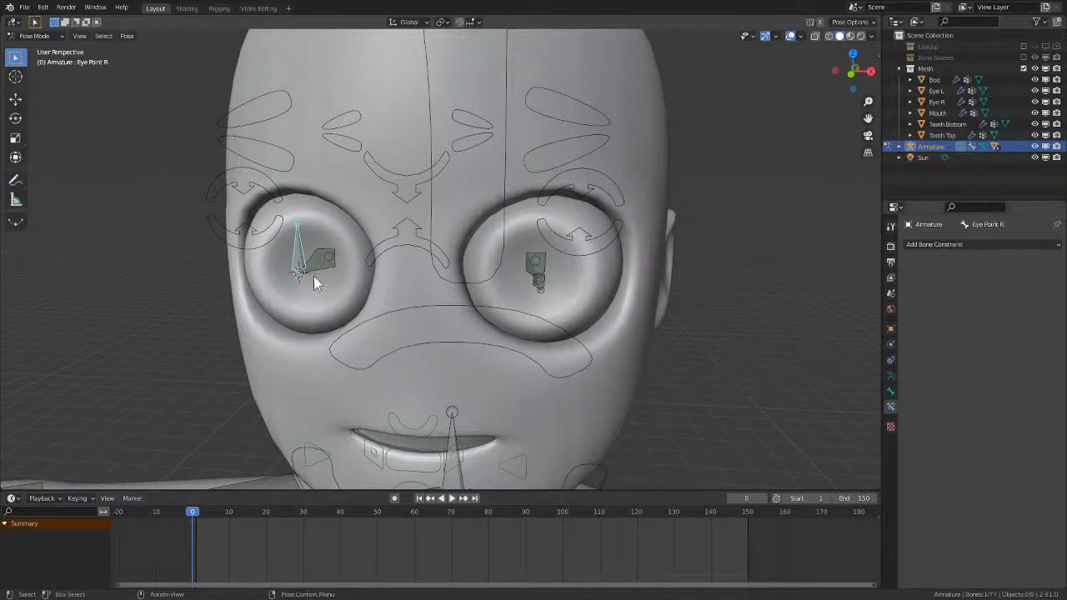
- Examine the Eye Point R bone against its eyeball from several angles and review the available bone constraints
middle_click_drag(331, 271, 308, 271, "ctrl")
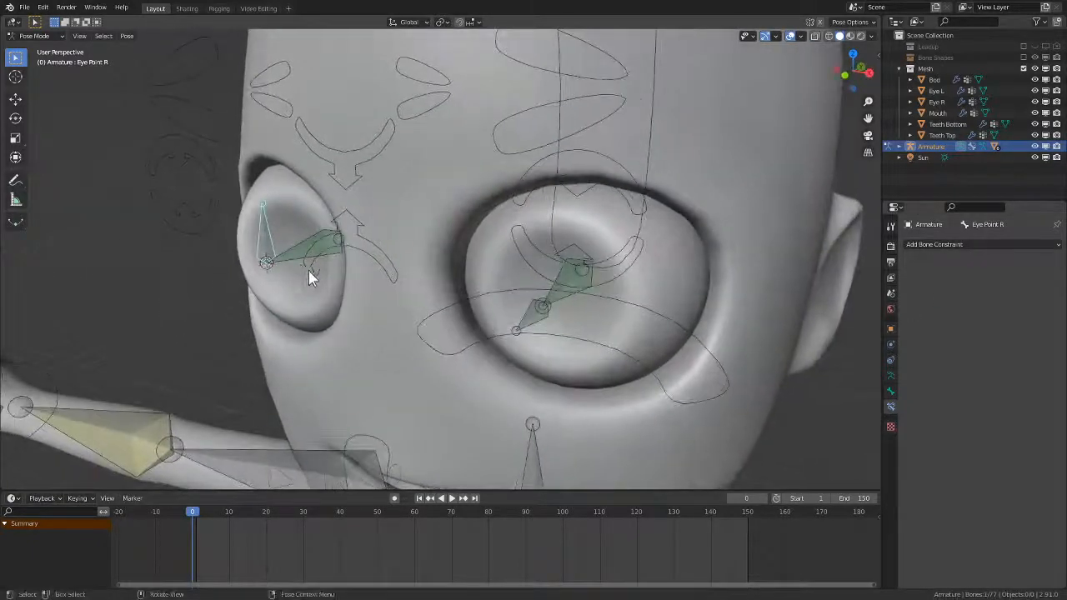
key("KP_Decimal")
middle_click_drag(561, 219, 668, 346, "ctrl")
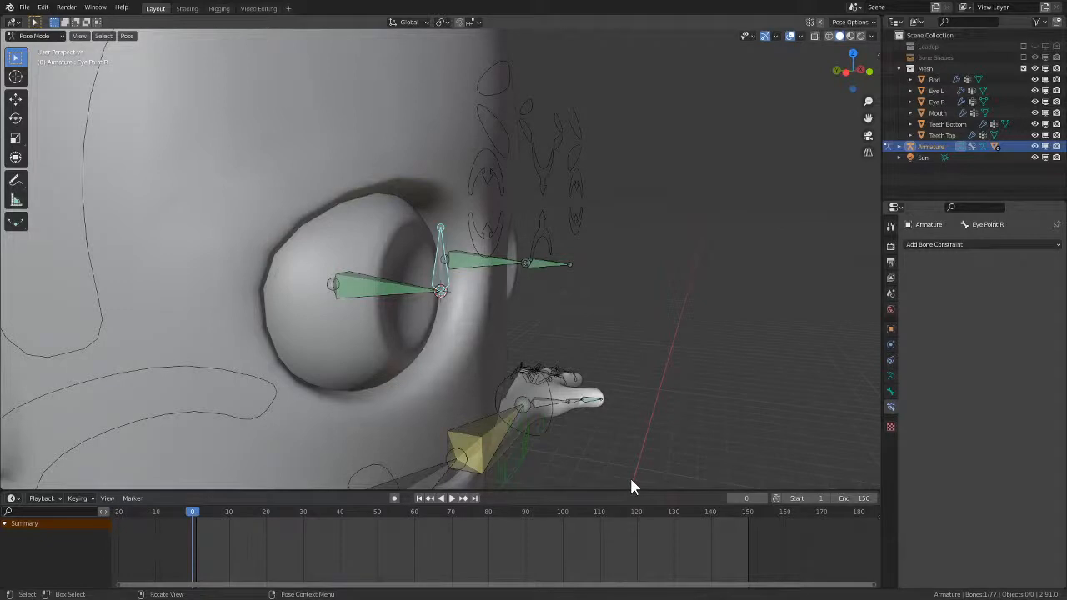
left_click(928, 244)
left_click(1030, 244)
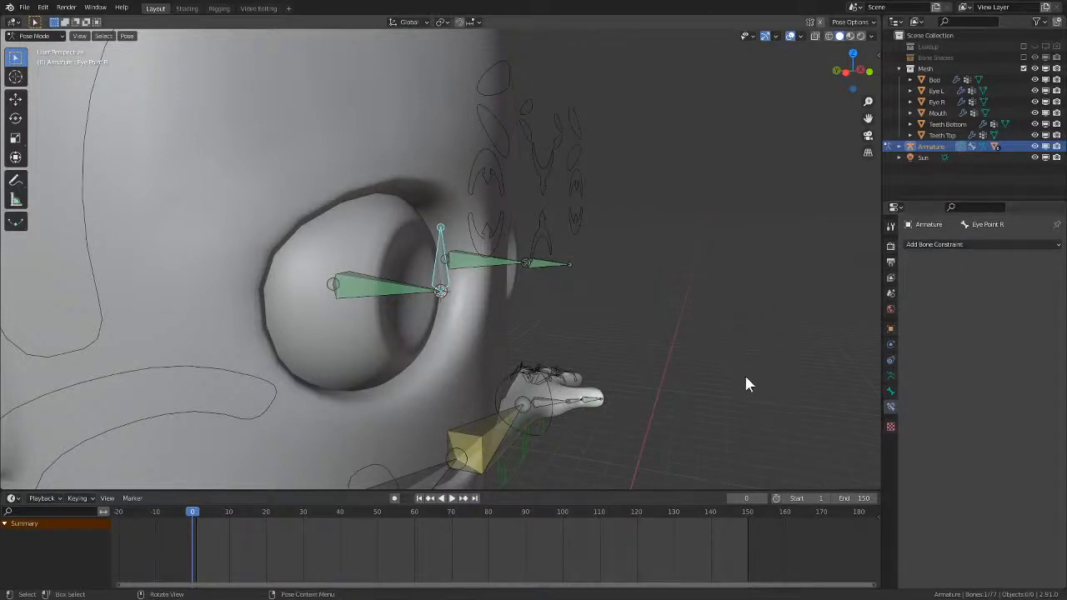
middle_click_drag(775, 380, 696, 390)
left_click(1001, 244)
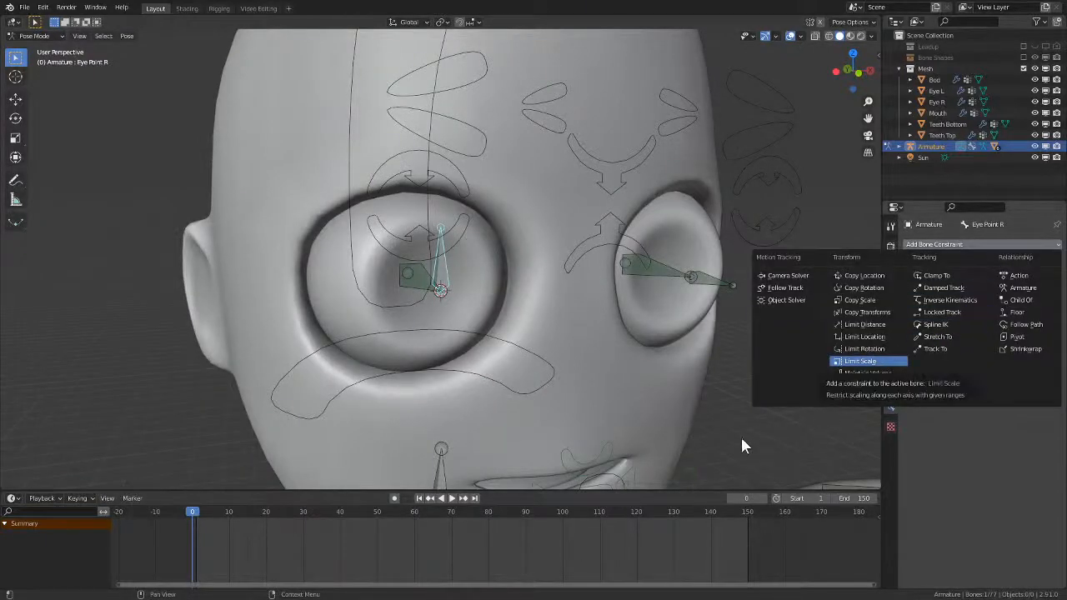
left_click(961, 244)
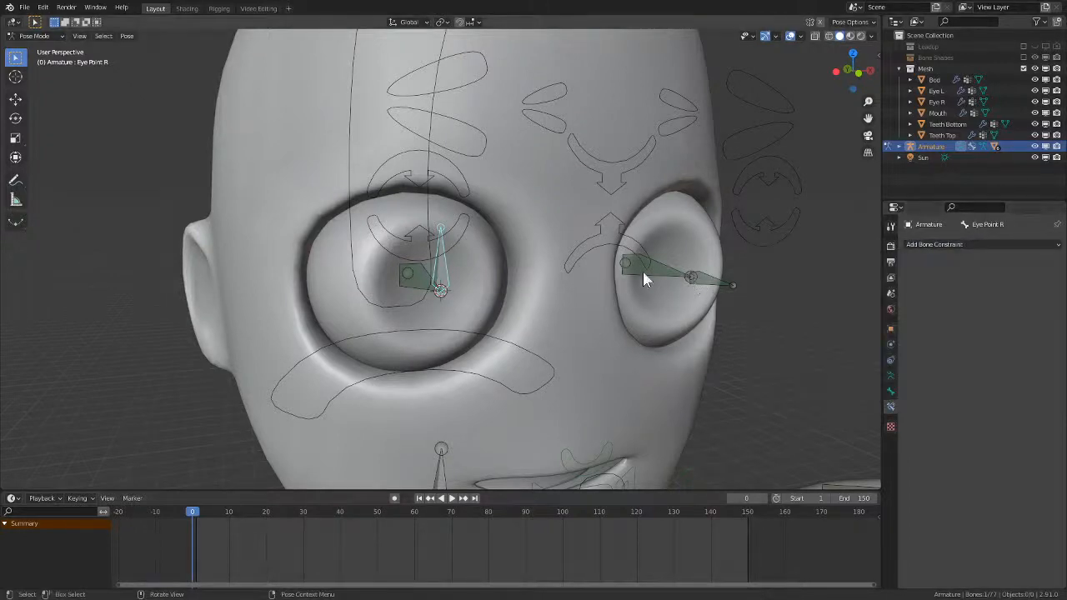
middle_click_drag(512, 347, 609, 310)
middle_click_drag(594, 315, 548, 366)
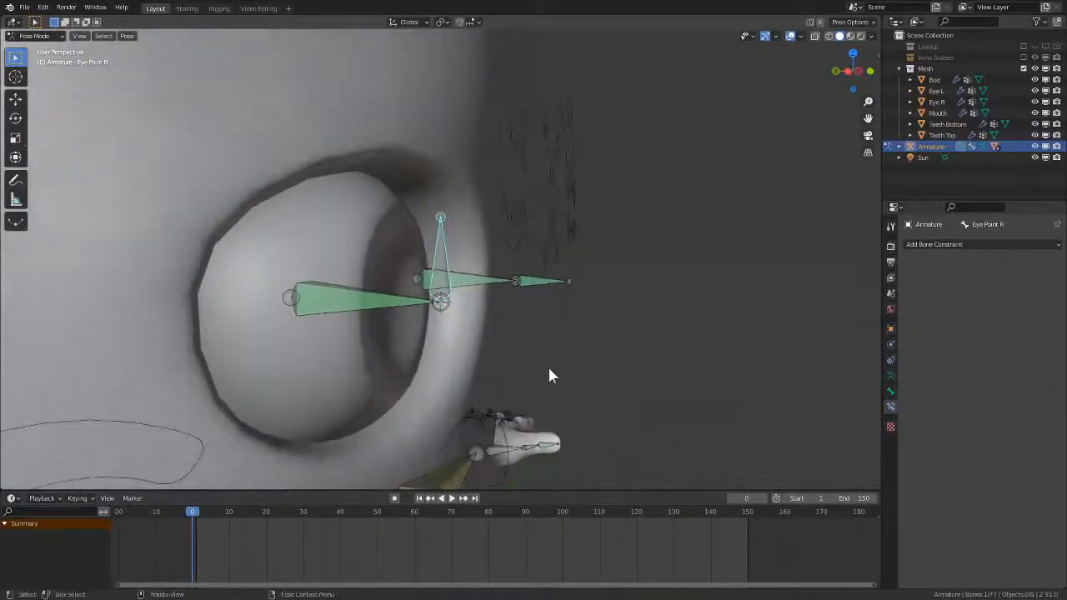
- Copy the bone constraints from Eye Point L to Eye Point R
left_click(449, 283)
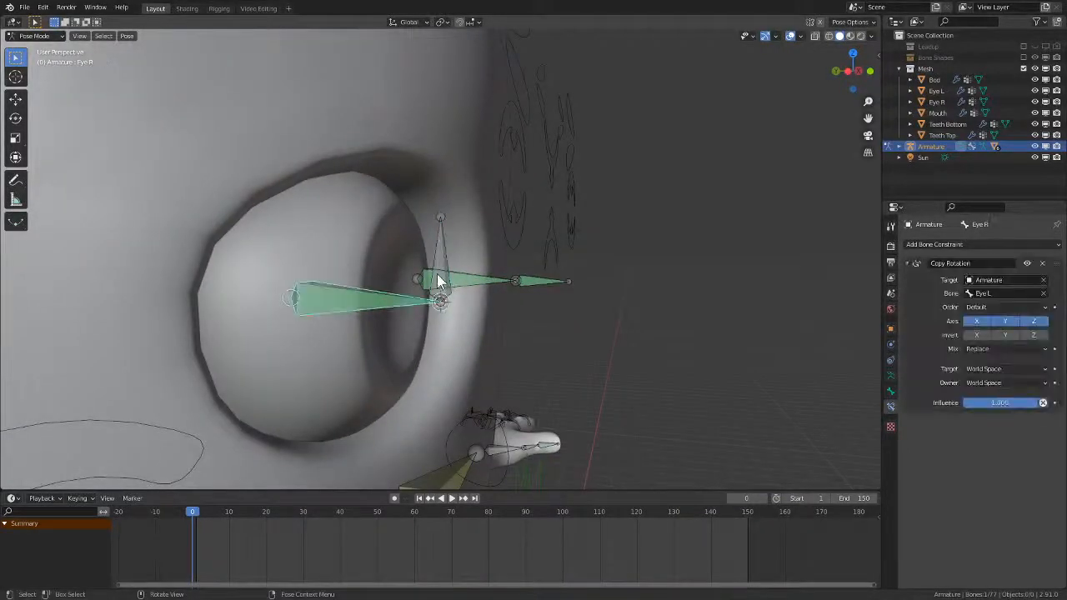
left_click(535, 280)
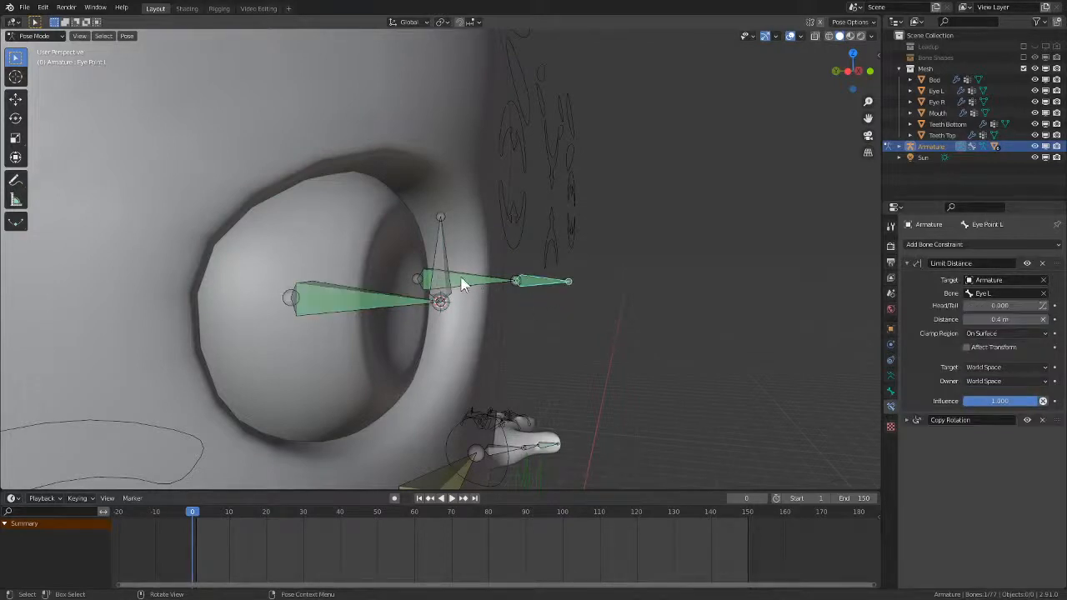
left_click(522, 280)
left_click(544, 285)
key("shift+c")
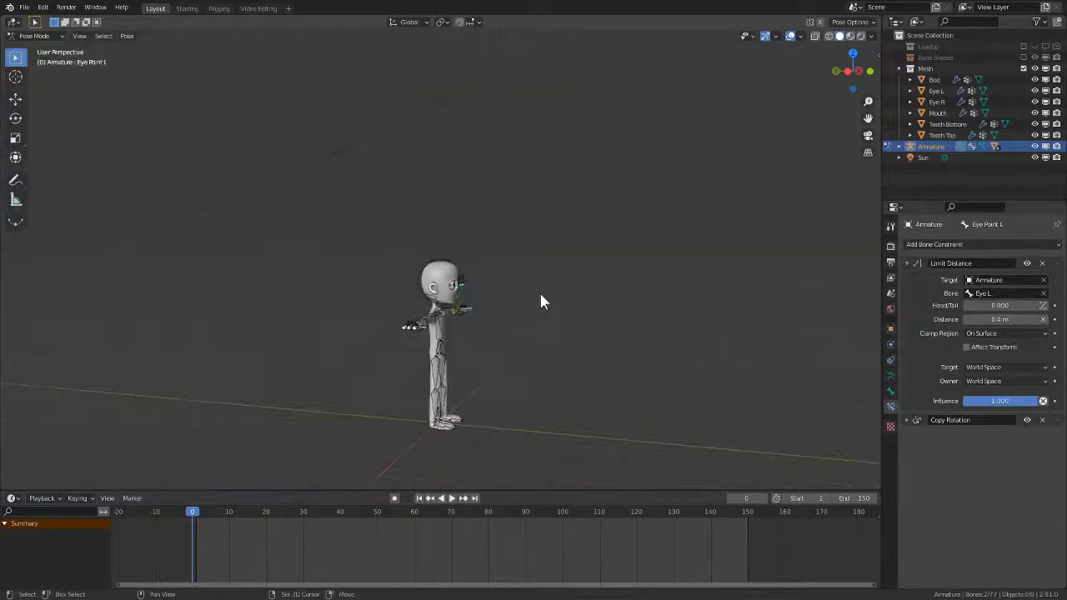
scroll(538, 293, "up", 10)
middle_click_drag(541, 324, 441, 283)
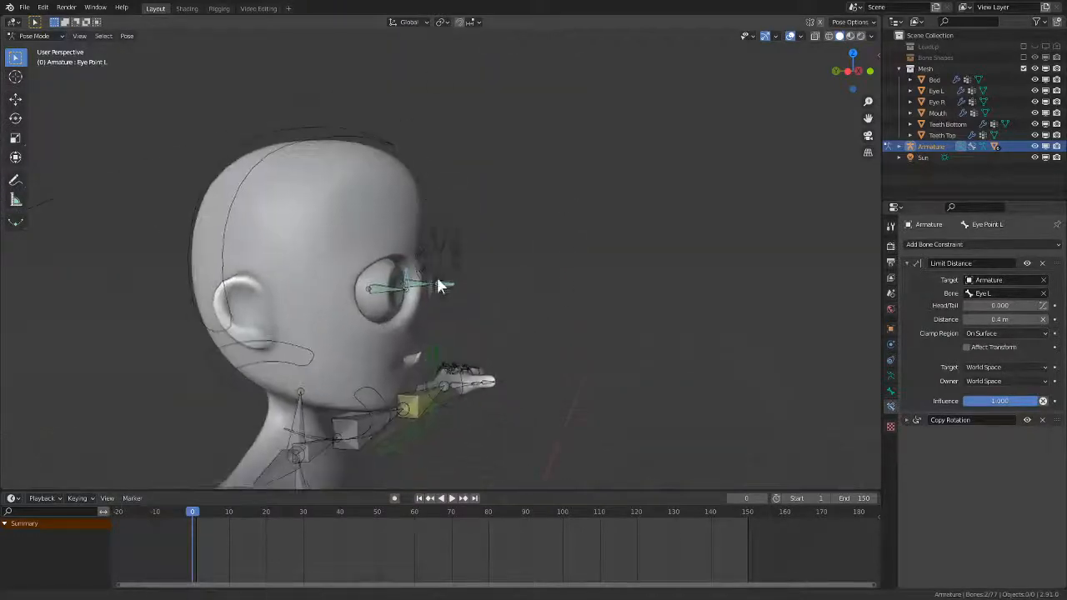
scroll(445, 291, "up", 4)
key("ctrl+c")
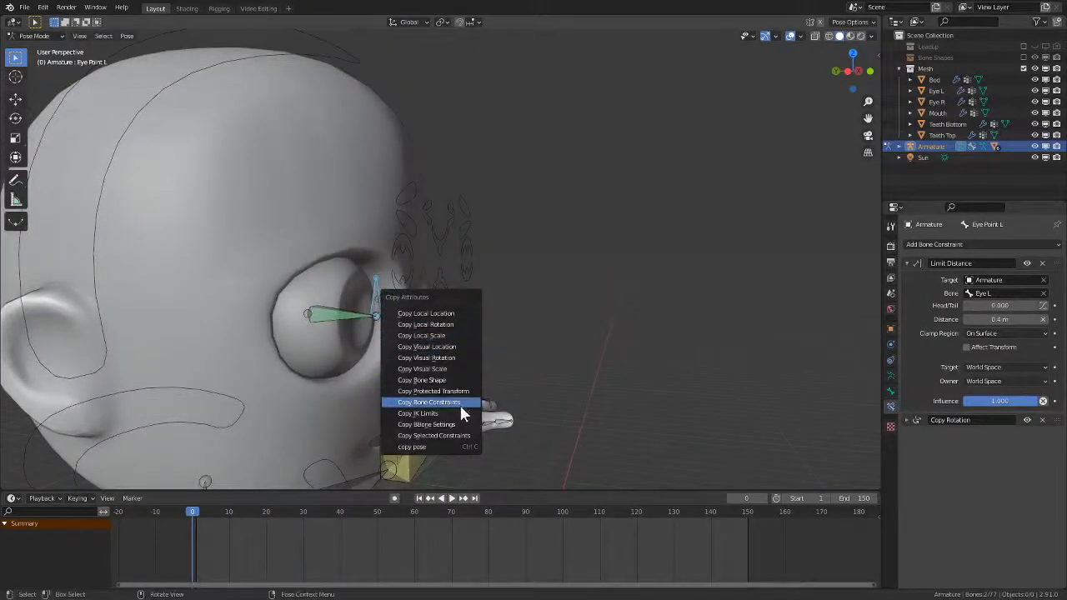
left_click(465, 401)
scroll(441, 361, "up", 3)
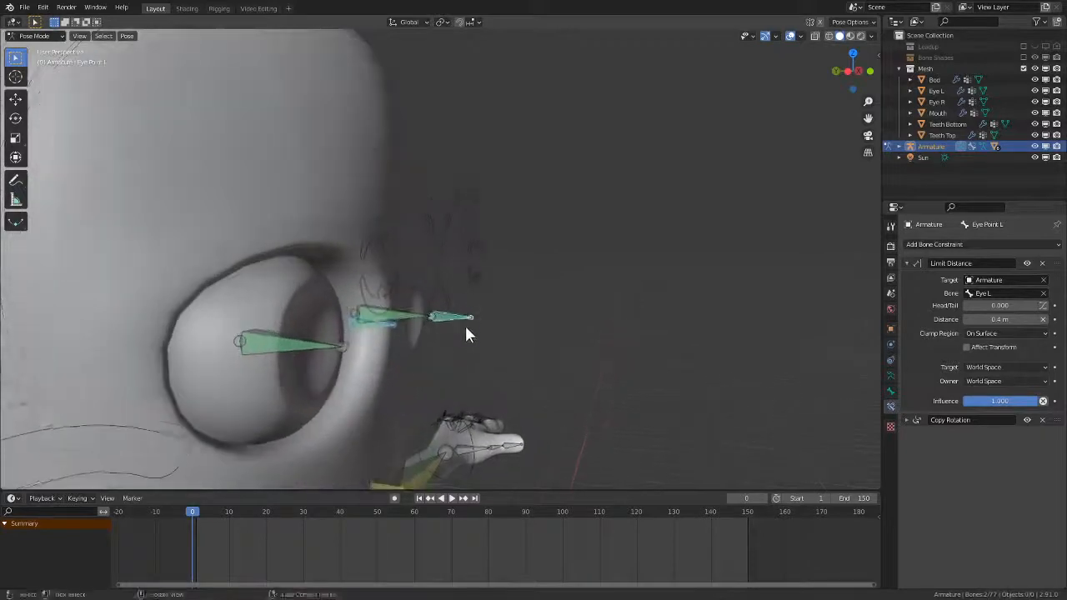
middle_click_drag(464, 324, 414, 362)
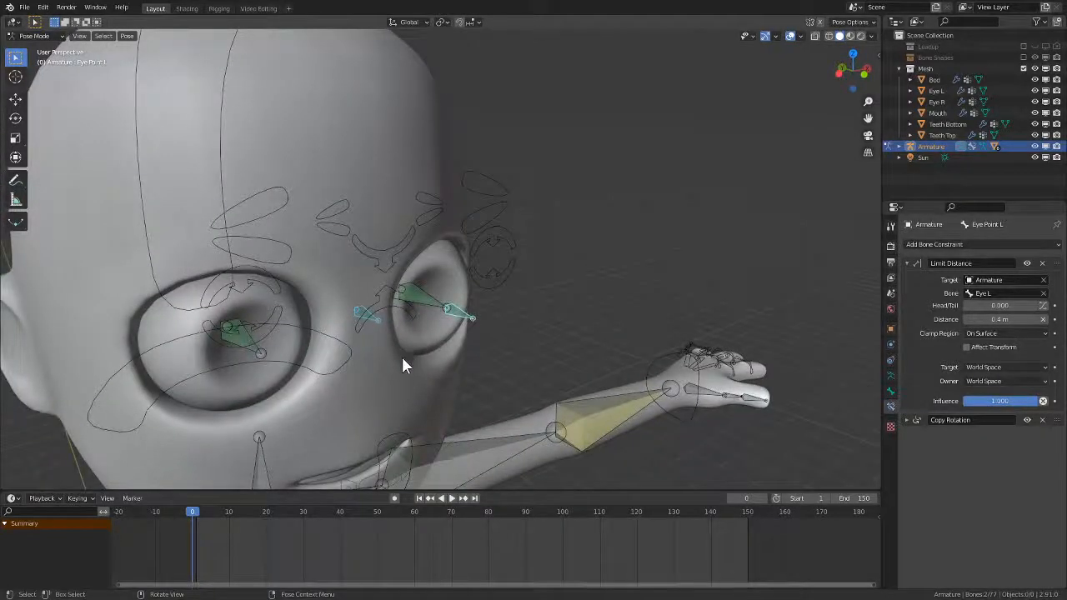
- Try targeting Eye Point L's Limit Distance constraint to the Eye R bone, and undo it together with the copied constraints
left_click(1004, 293)
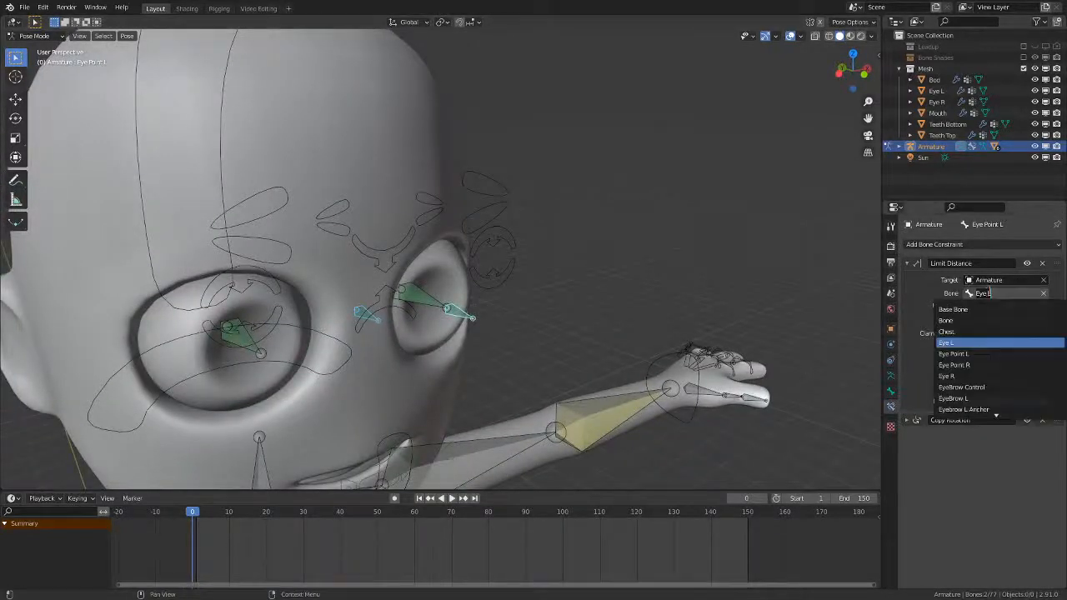
left_click(984, 376)
key("ctrl+z")
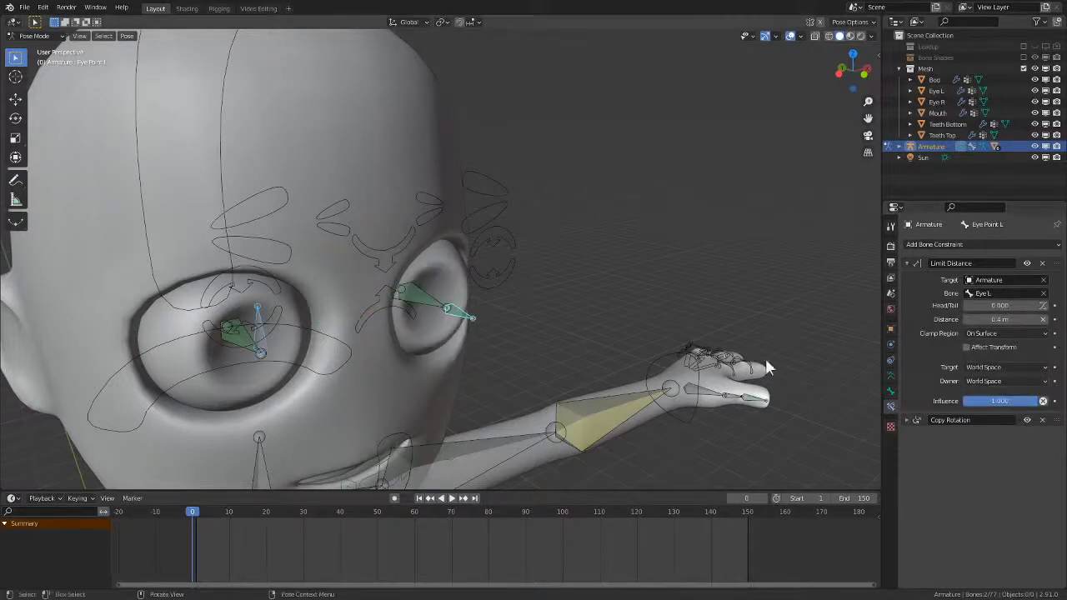
key("ctrl+shift+z")
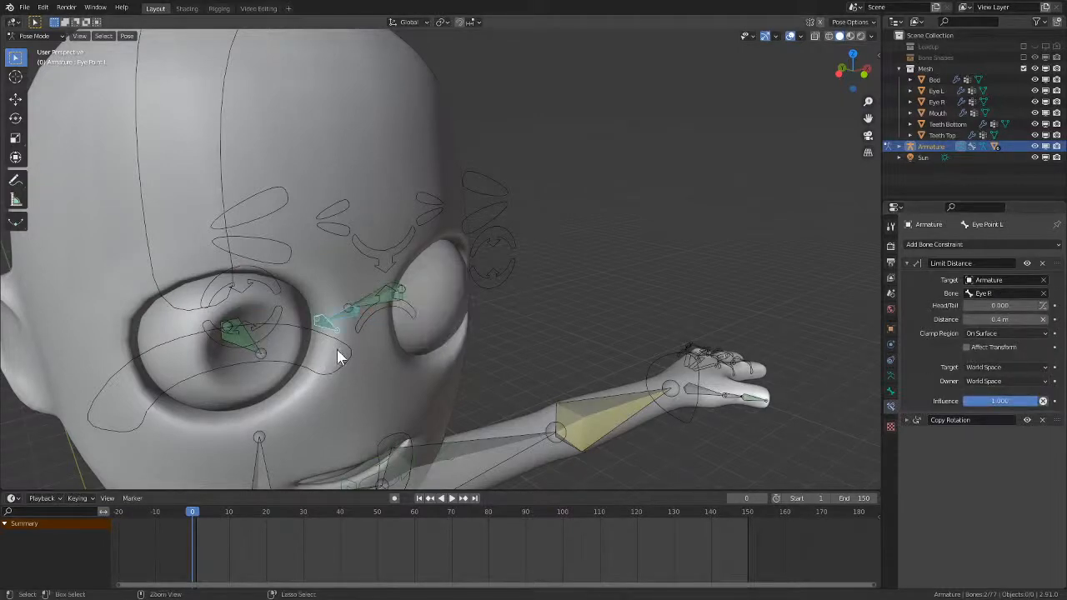
key("ctrl+z")
- Select Eye Point R with Eye Point L active and copy Eye Point L's bone constraints onto it
left_click(263, 336)
left_click(267, 345)
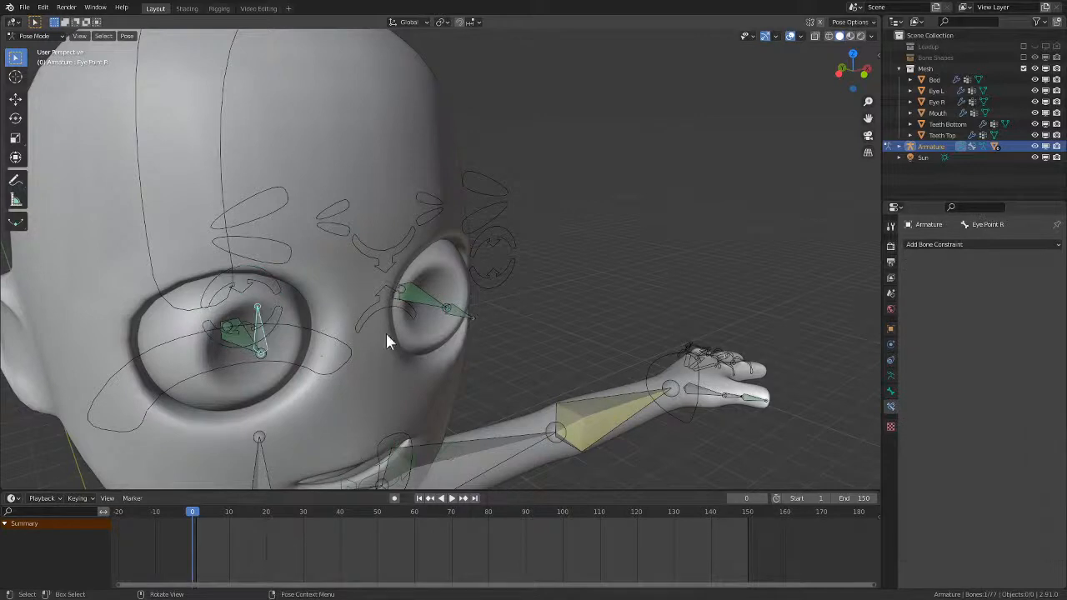
left_click(456, 315)
key("ctrl+shift+c")
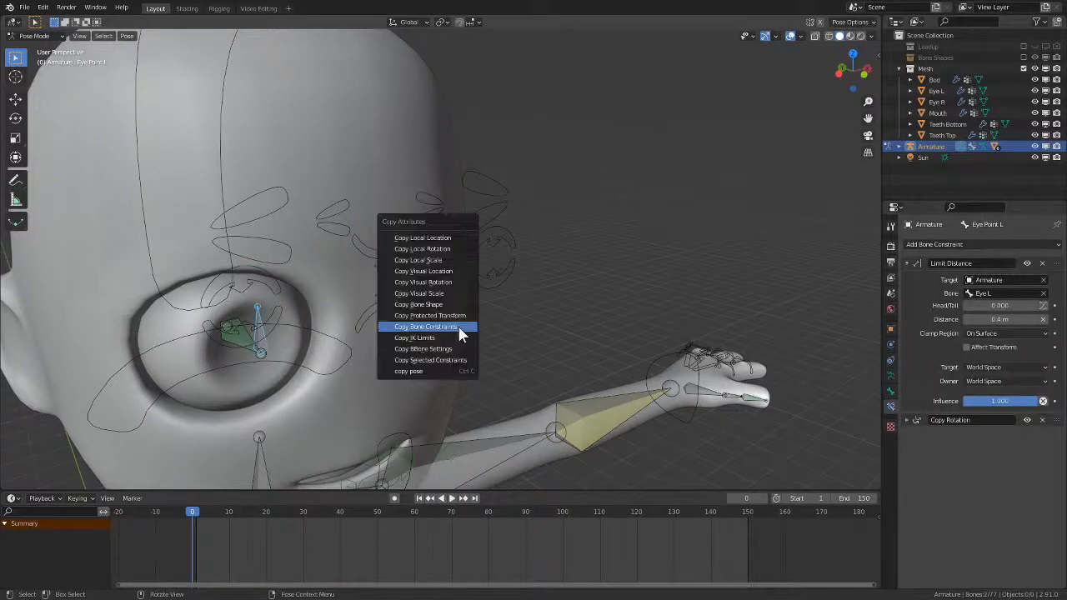
key("Escape")
- Set the target bone of Eye Point R's Limit Distance and Copy Rotation constraints to Eye R
left_click(366, 317)
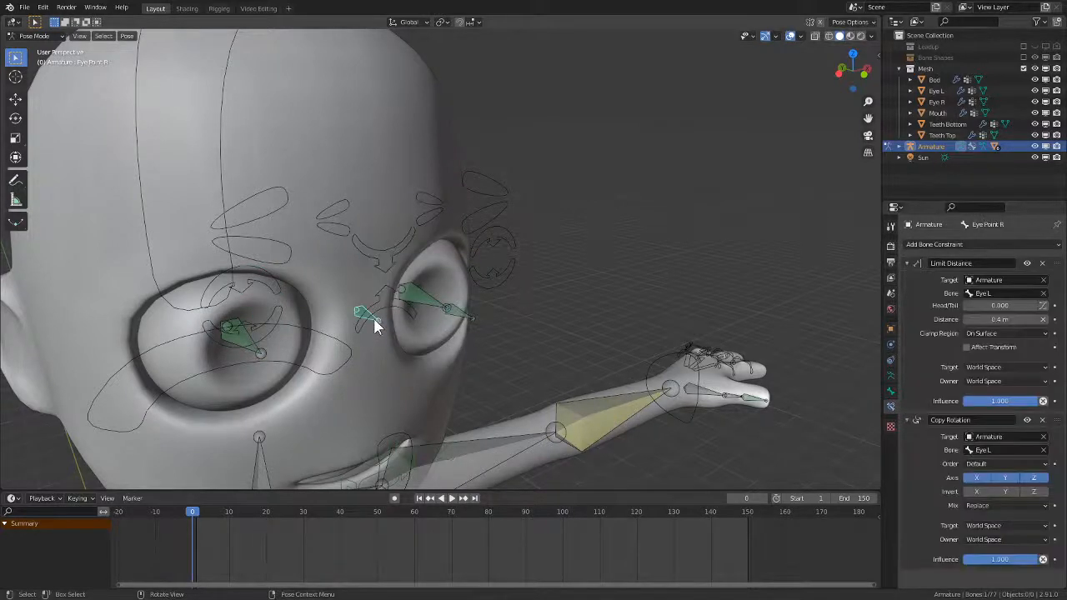
left_click(1004, 294)
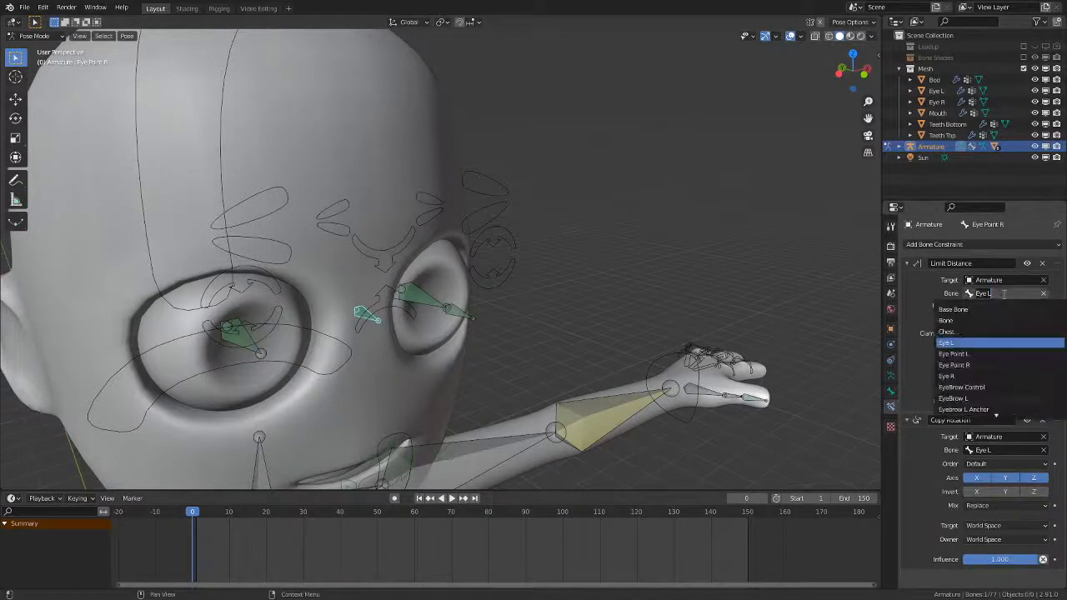
left_click(1004, 374)
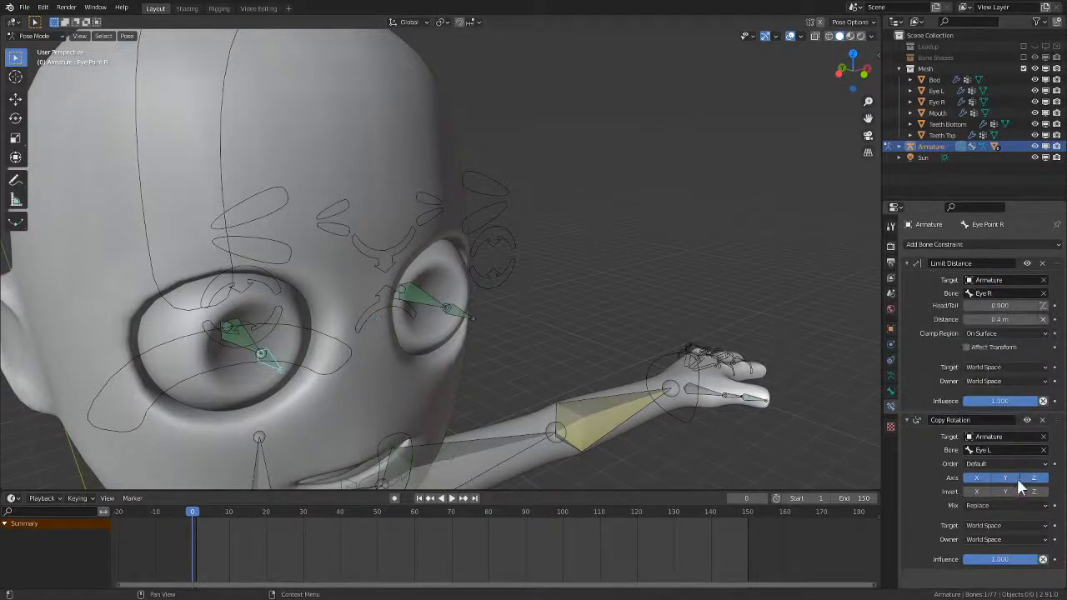
left_click(1000, 450)
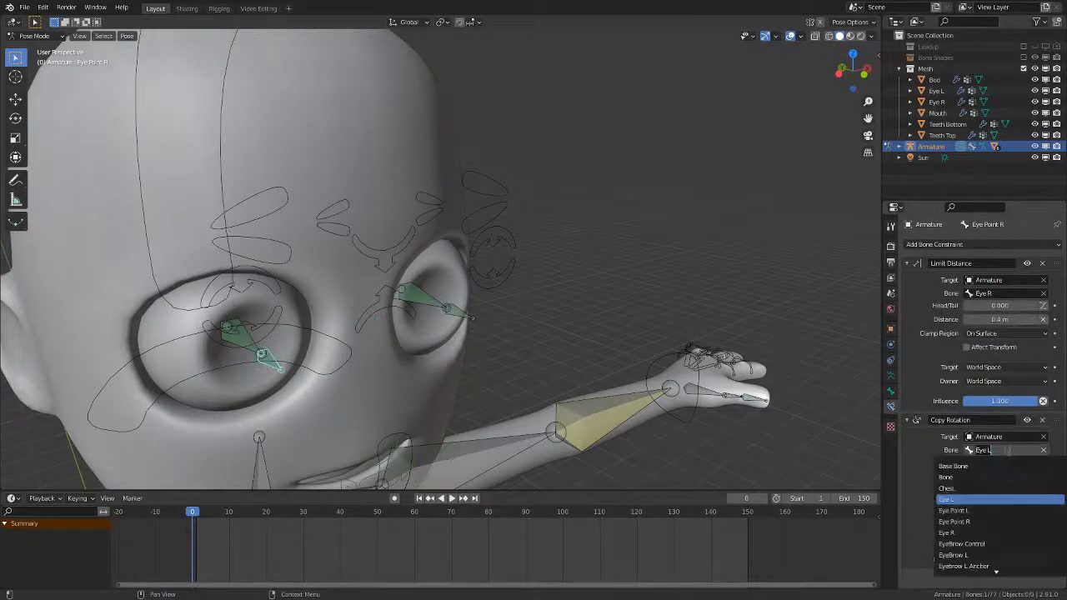
left_click(978, 510)
- Move Eye Point L to test the rotation of both eyeballs, cancelling the second move from the front
left_click(460, 326)
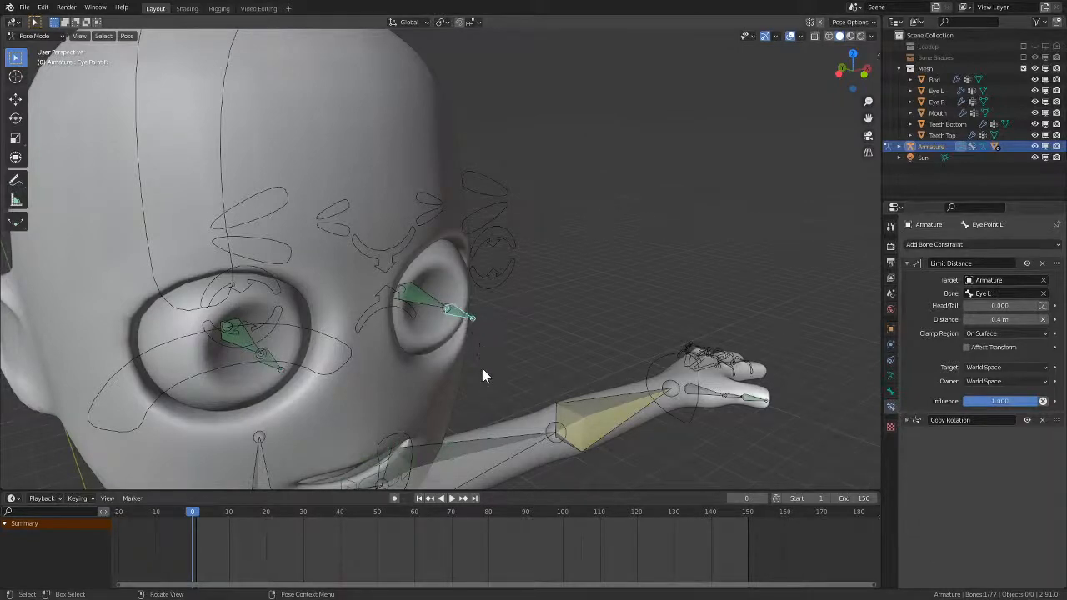
key("g")
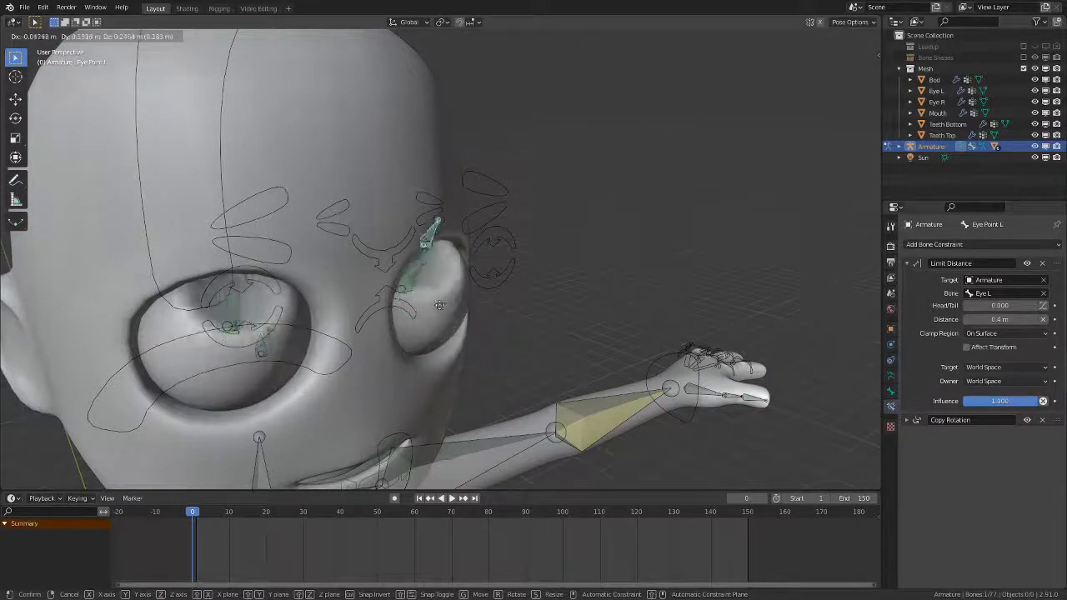
left_click(492, 349)
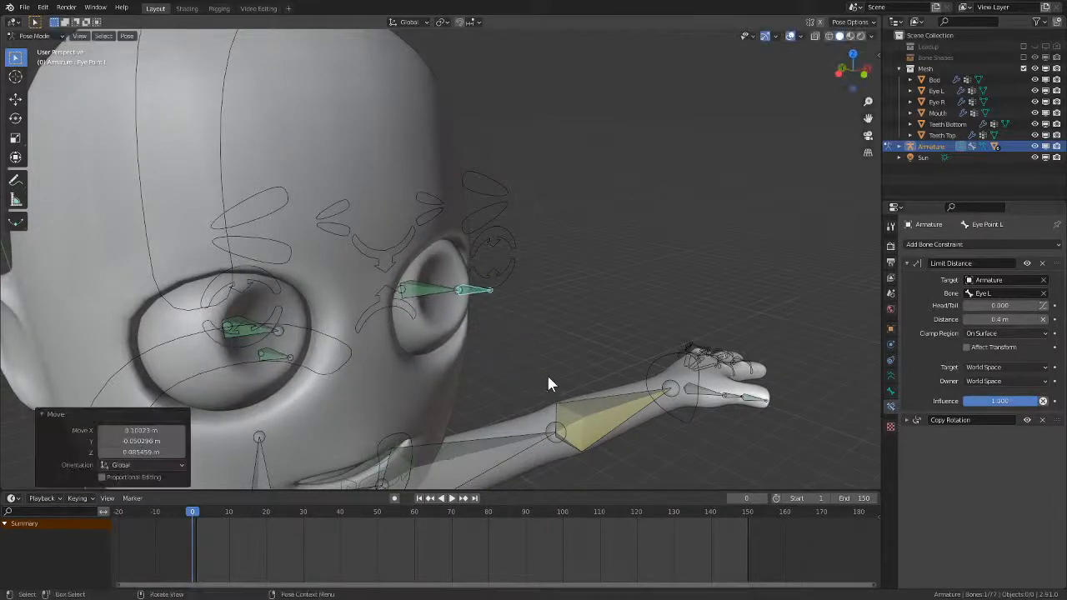
middle_click_drag(547, 374, 505, 358)
key("g")
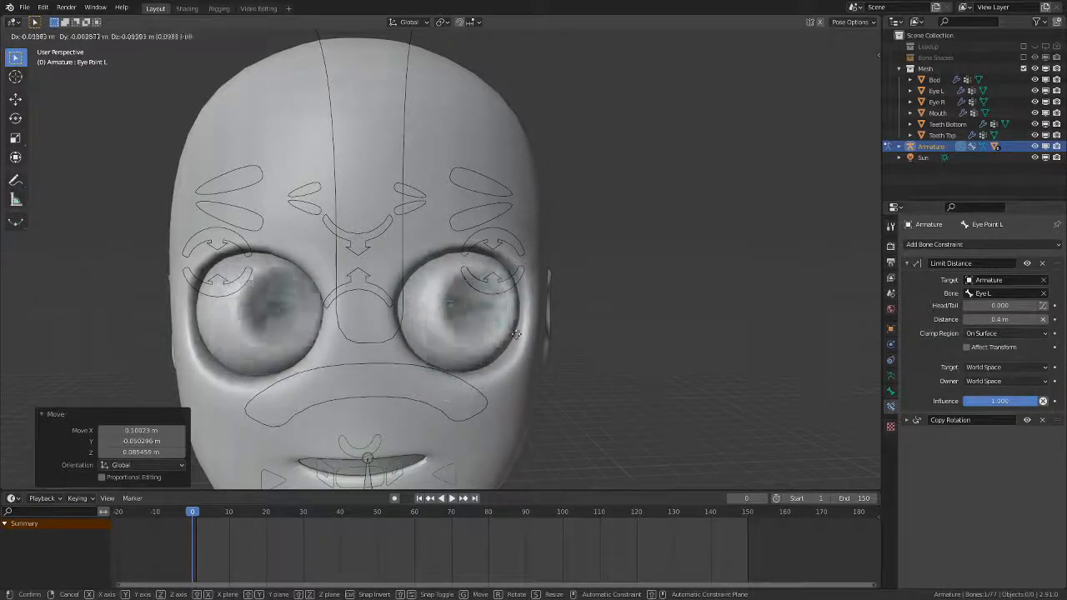
right_click(466, 339)
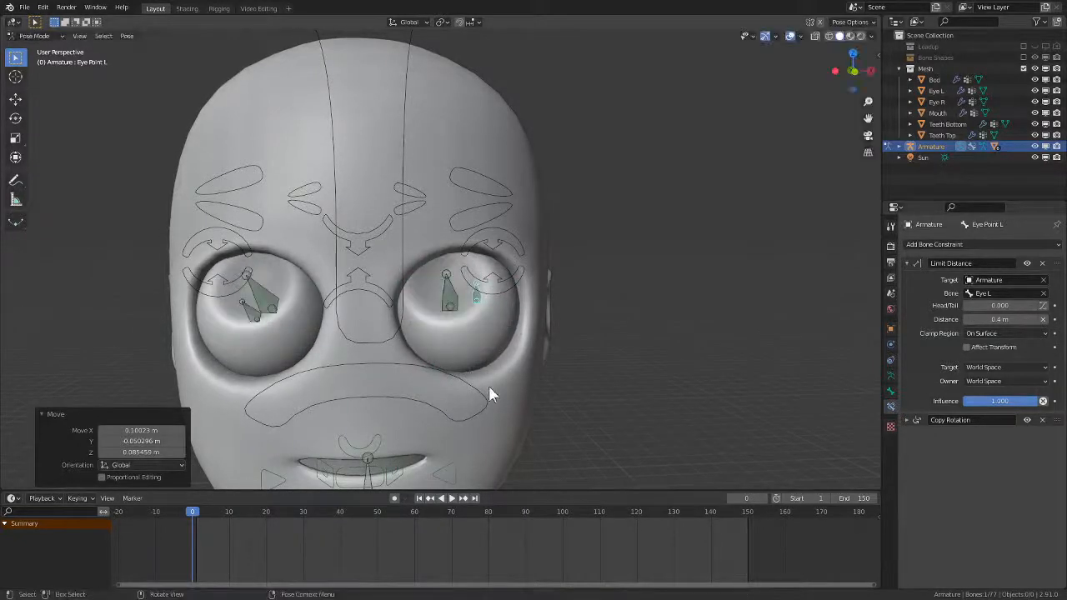
- Set the Influence of Eye Point R's Copy Rotation constraint to 0
left_click(255, 320)
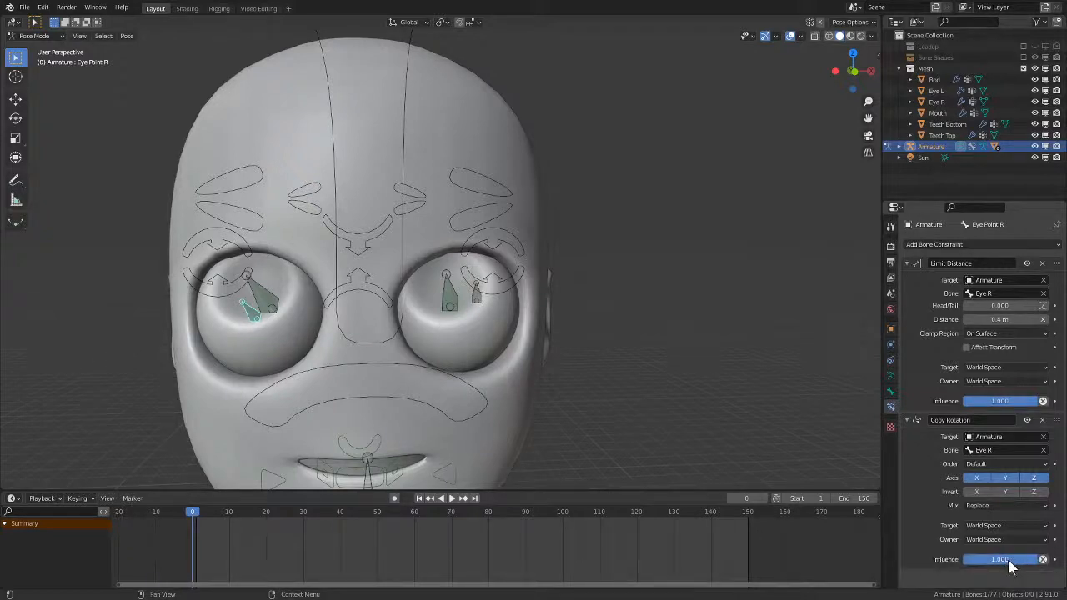
left_click_drag(1009, 567, 912, 565)
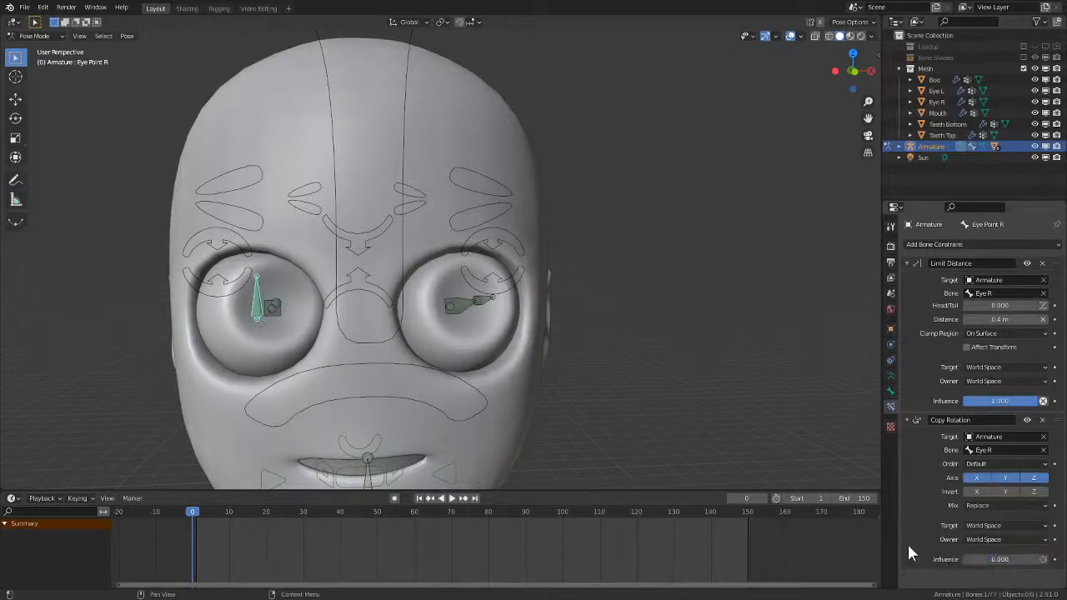
middle_click_drag(618, 397, 481, 369)
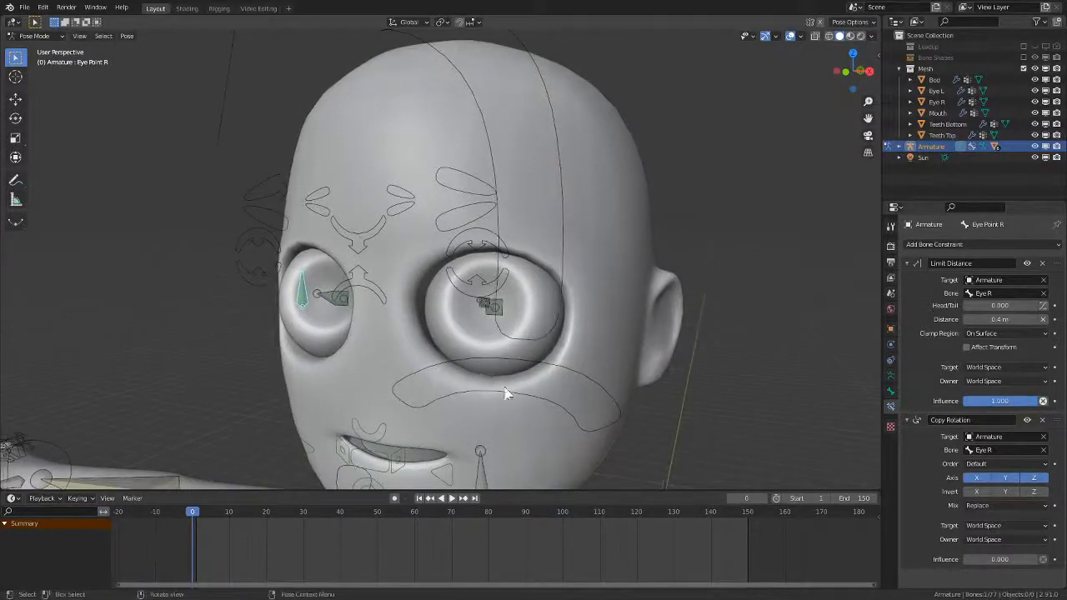
- In Edit Mode, move the tips of both Eye Point bones -0.2 m in Y and -0.2 m in Z so they point forward
key("Tab")
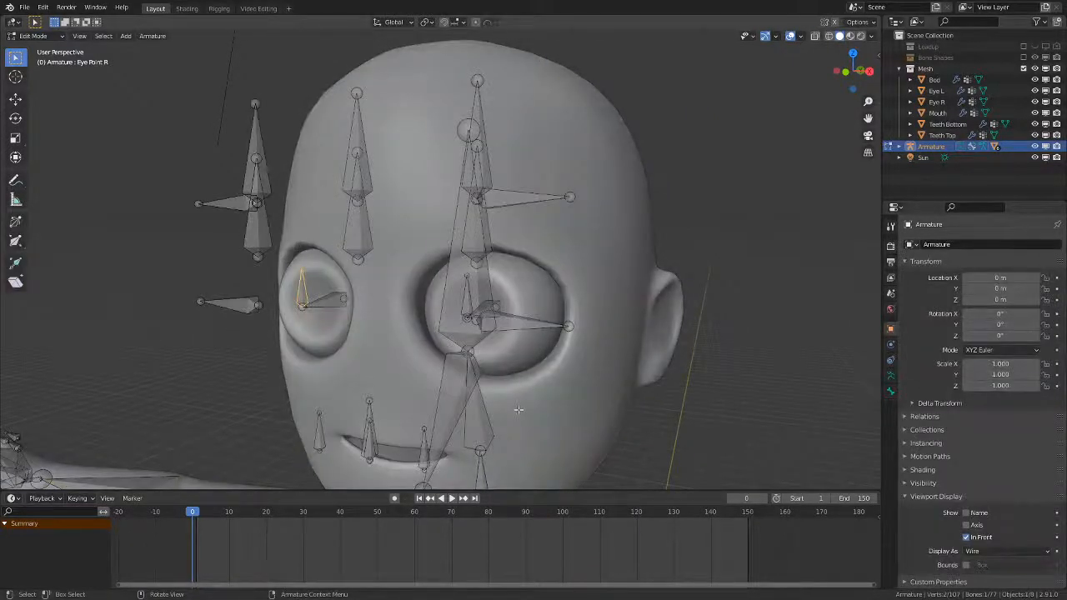
key("KP_3")
scroll(488, 285, "up", 5)
left_click_drag(490, 284, 478, 291)
key("g")
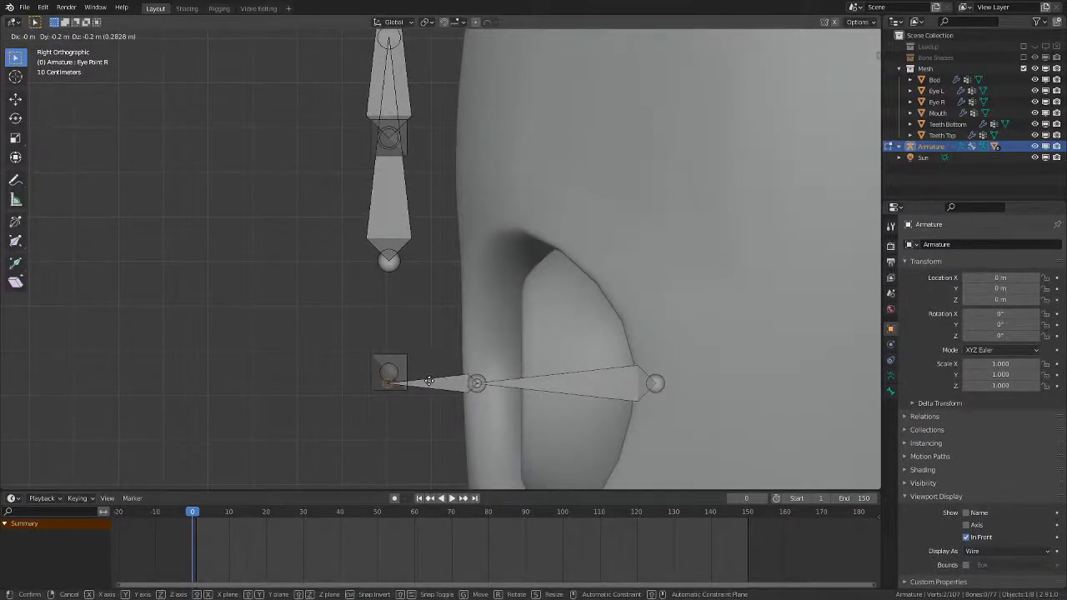
left_click(429, 380)
middle_click_drag(429, 381, 541, 327)
key("Tab")
- Move Eye Point L sideways by about 0.13 m in Pose Mode to test both eyeballs with the reoriented bones
scroll(502, 369, "down", 2)
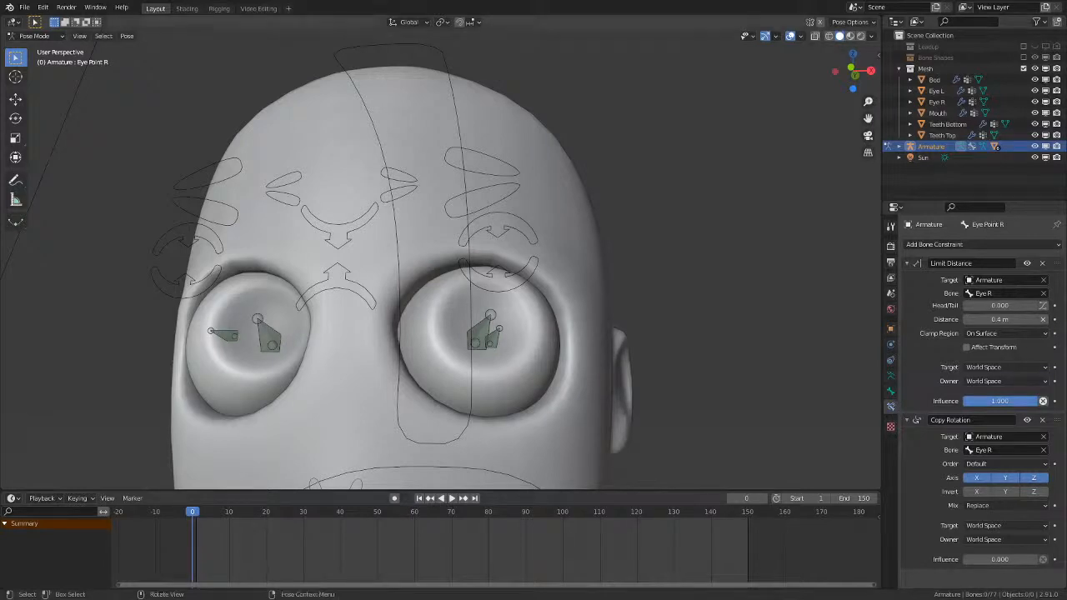
left_click(497, 351)
key("g")
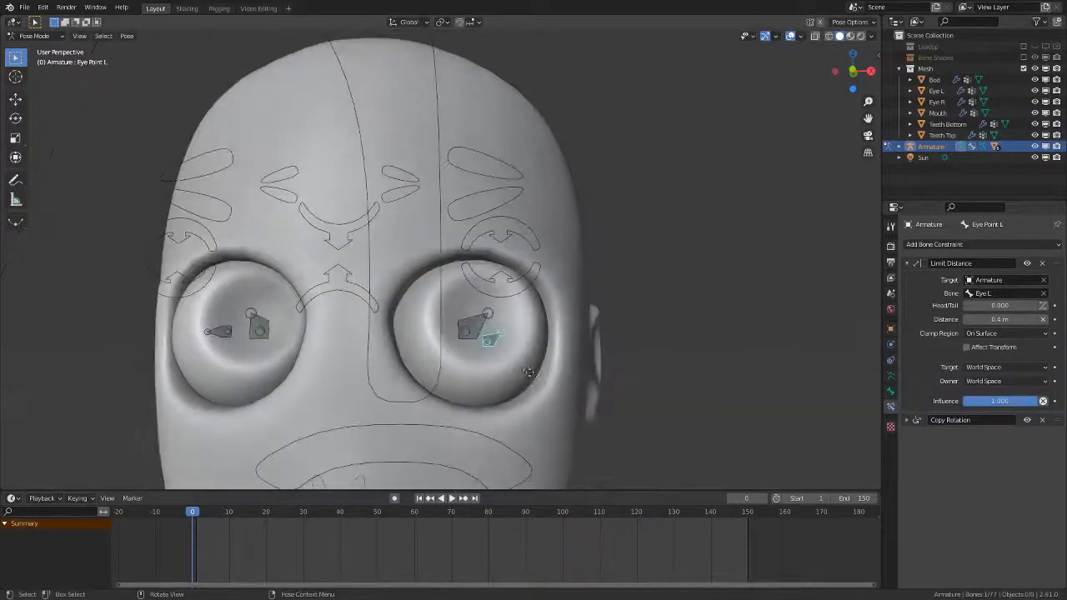
left_click(564, 365)
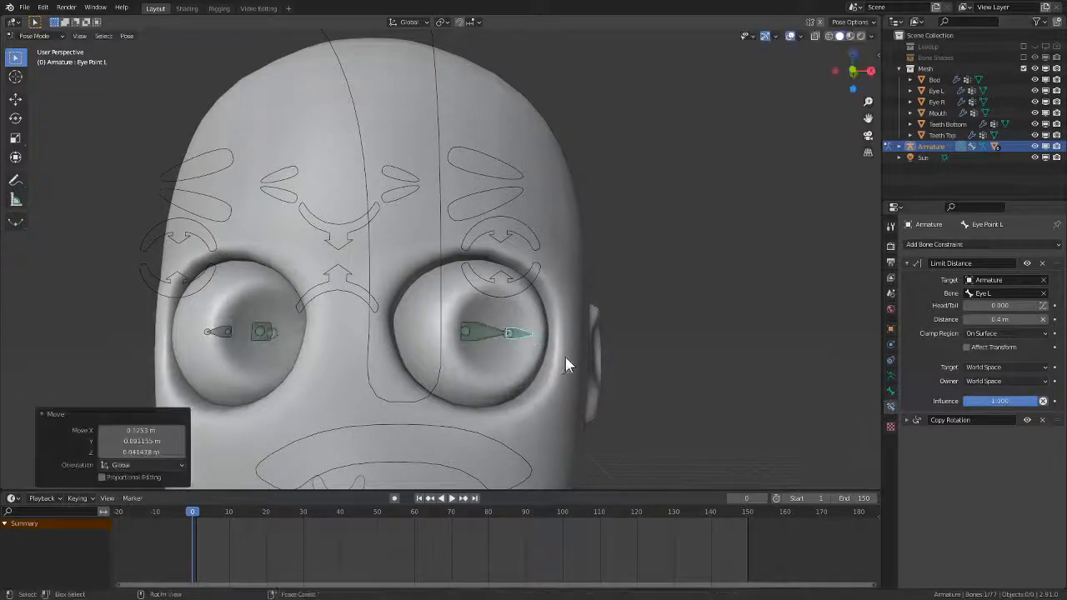
- Test both eyeballs by moving Eye Point L to either side, and clear its location
mouse_move(565, 357)
middle_mouse_down()
mouse_move(530, 403)
mouse_move(528, 381)
mouse_move(502, 388)
mouse_move(526, 374)
mouse_move(553, 419)
mouse_move(569, 342)
middle_mouse_up()
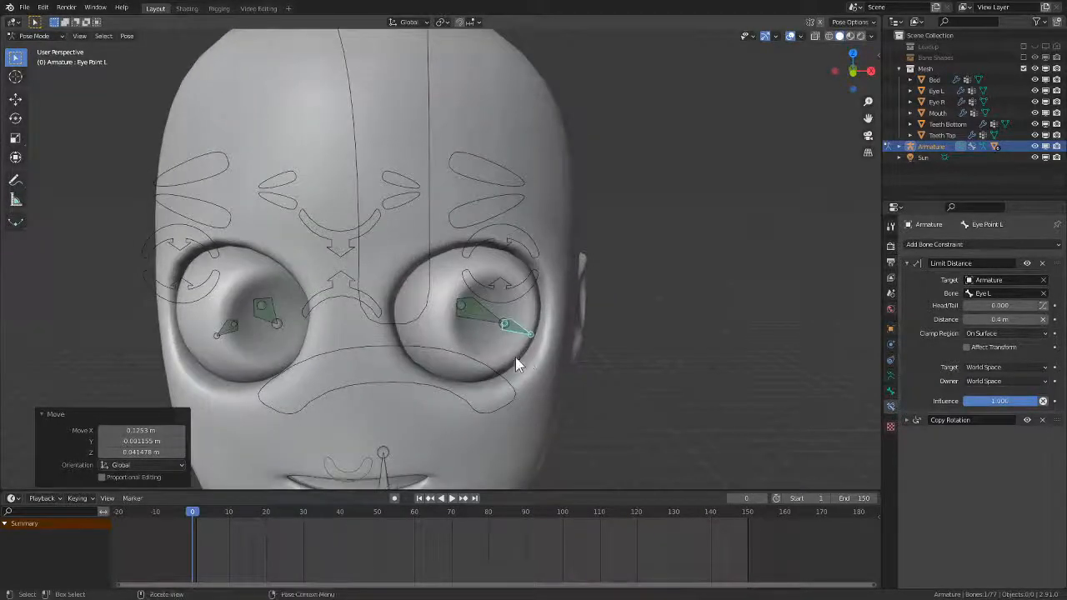
key("g")
left_click(435, 328)
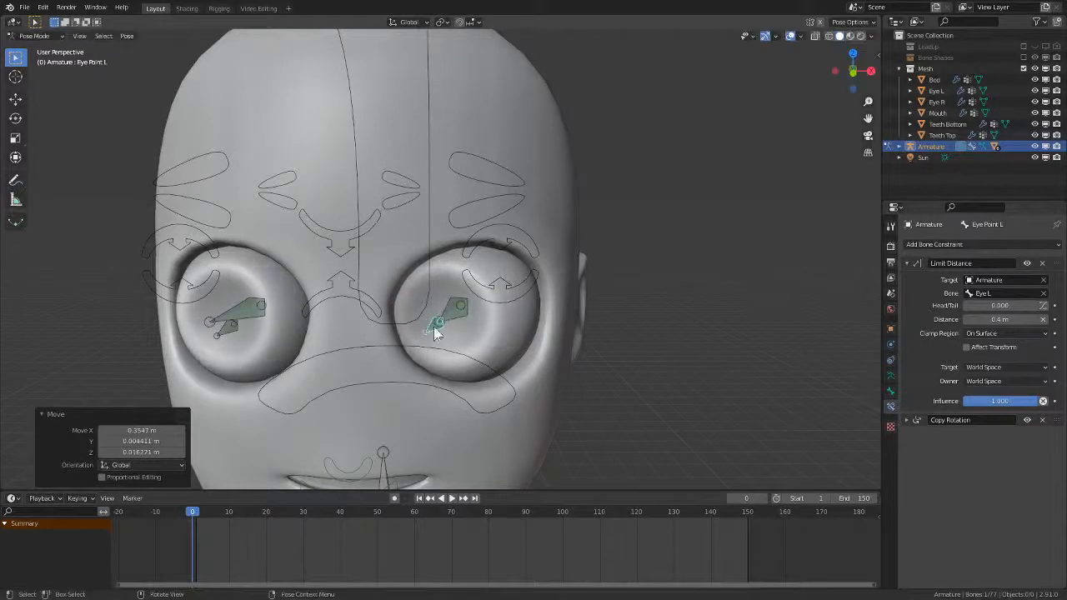
scroll(524, 363, "up", 1)
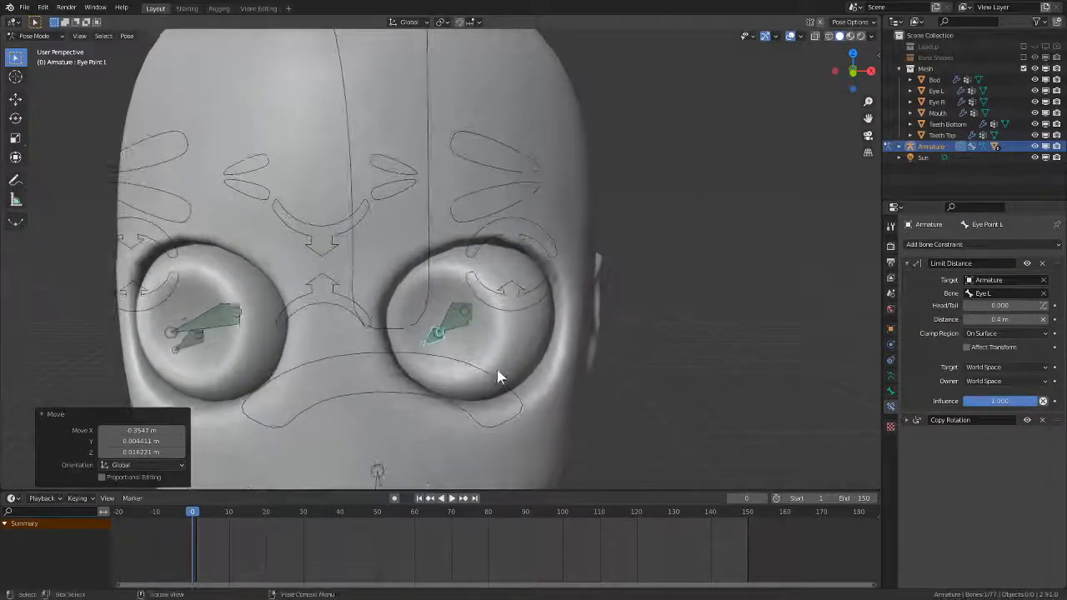
key("g")
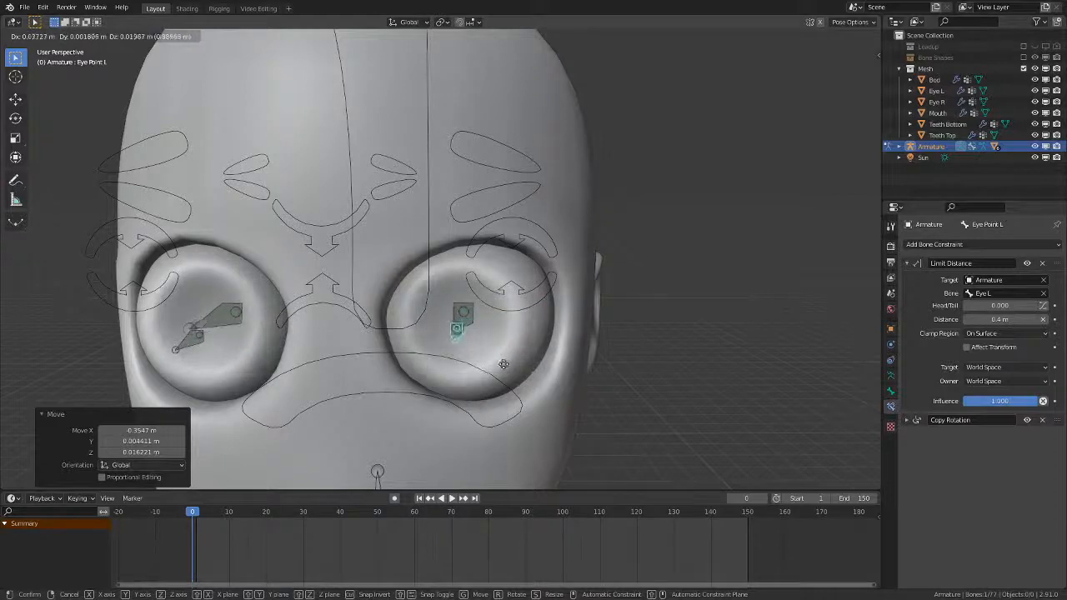
left_click(538, 356)
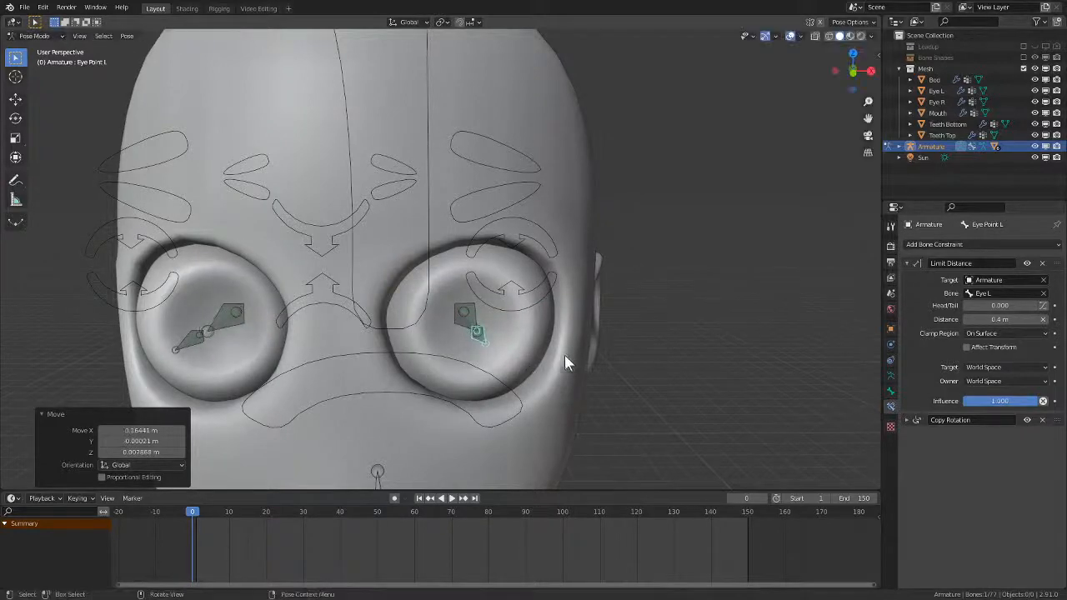
key("alt+g")
middle_click_drag(562, 355, 574, 353)
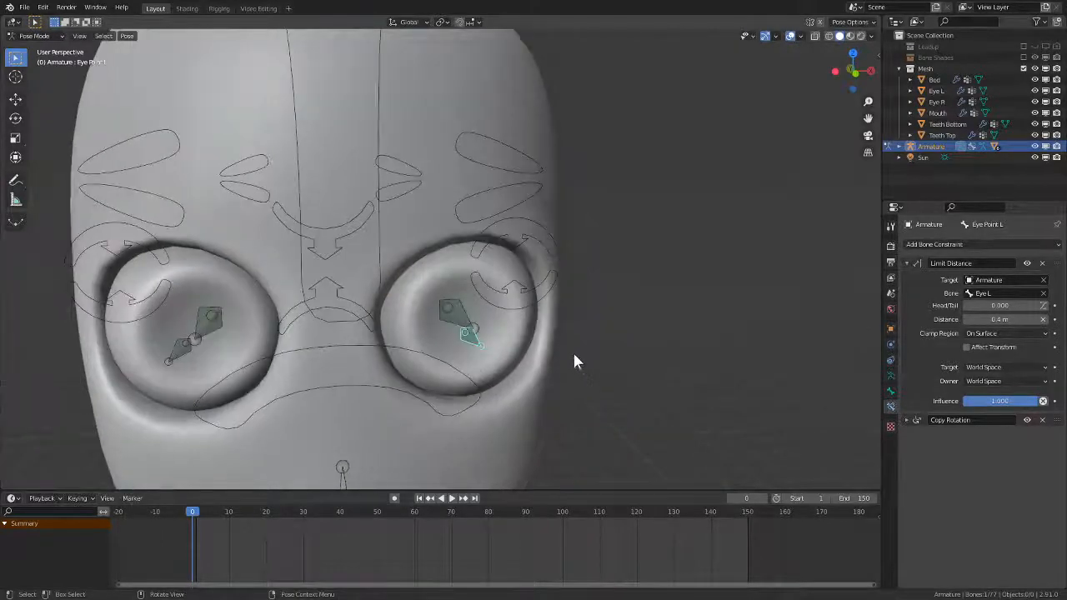
- Test the left eyelid by moving Eyelid L, lowering it about 0.46 m in Z to close the eye
left_click(550, 305)
key("g")
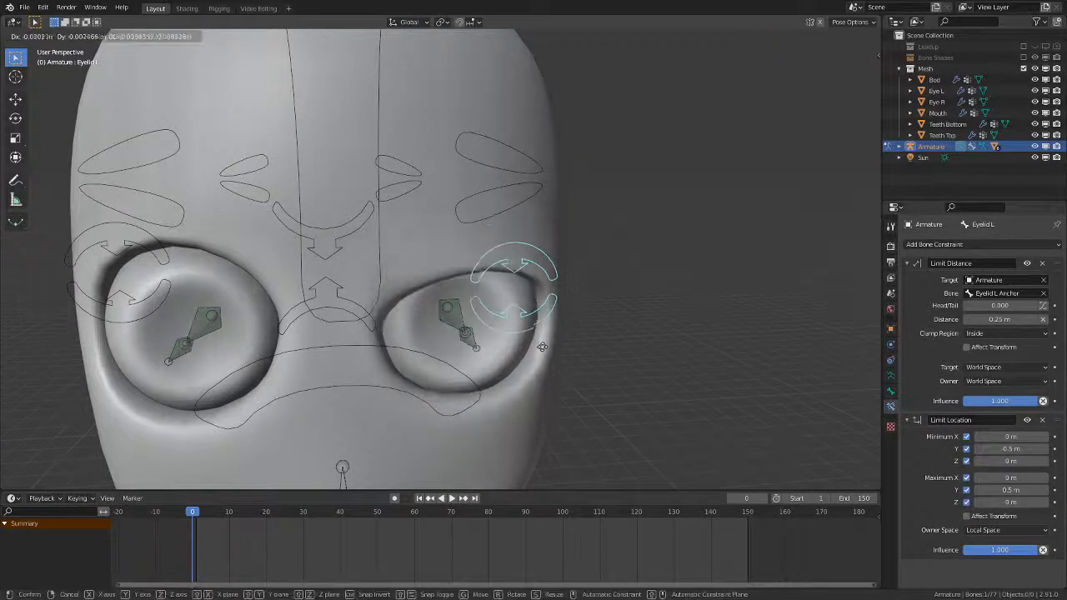
left_click(552, 326)
middle_click_drag(552, 326, 563, 359)
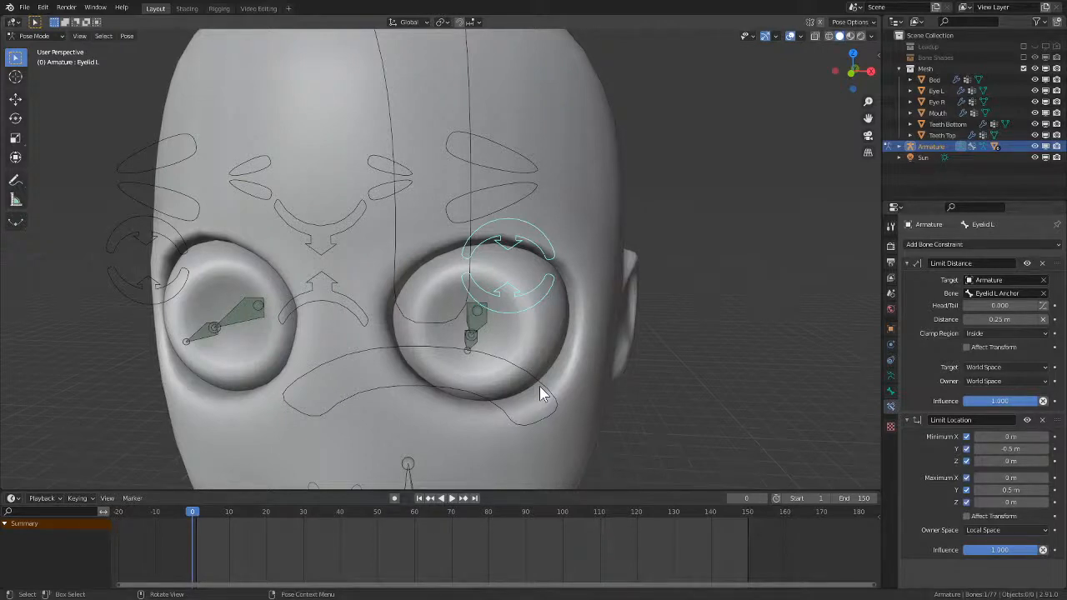
key("g")
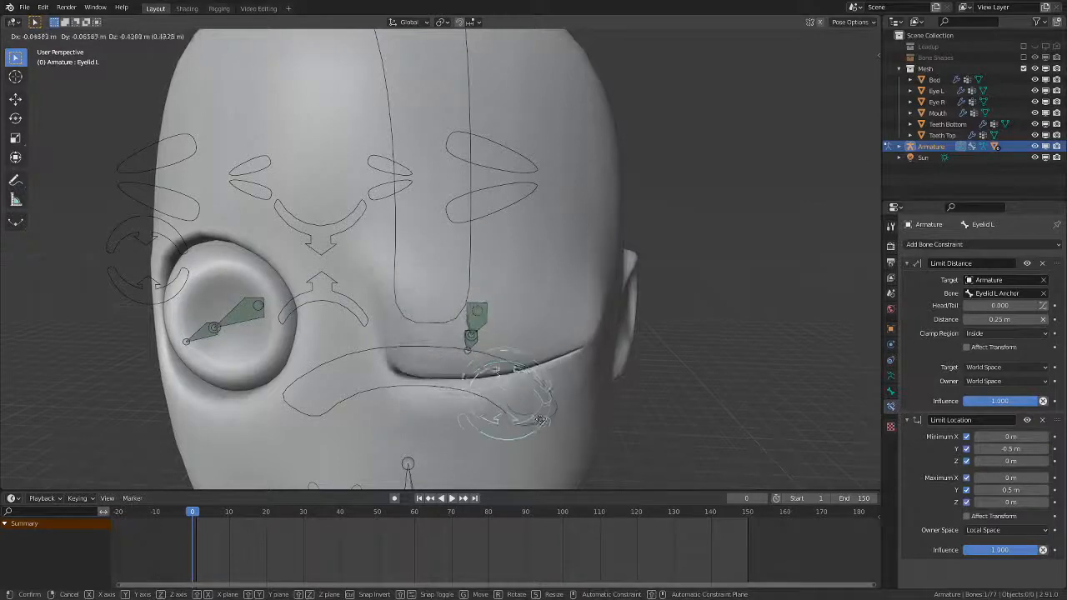
left_click(542, 431)
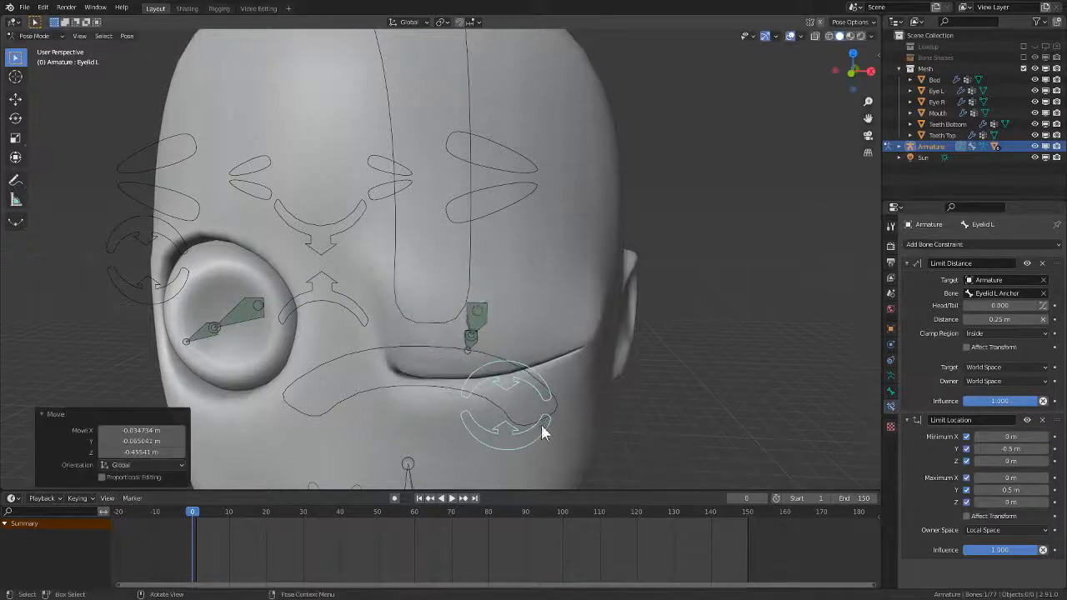
left_click(491, 215)
key("g")
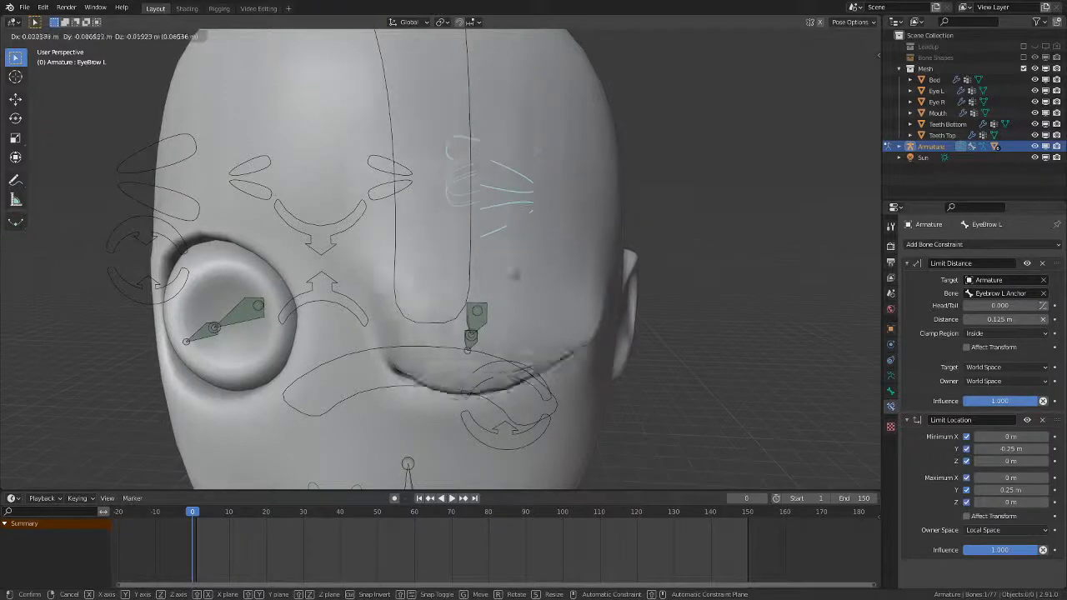
right_click(534, 380)
- Raise Eyelid L to reopen the left eye
left_click(542, 379)
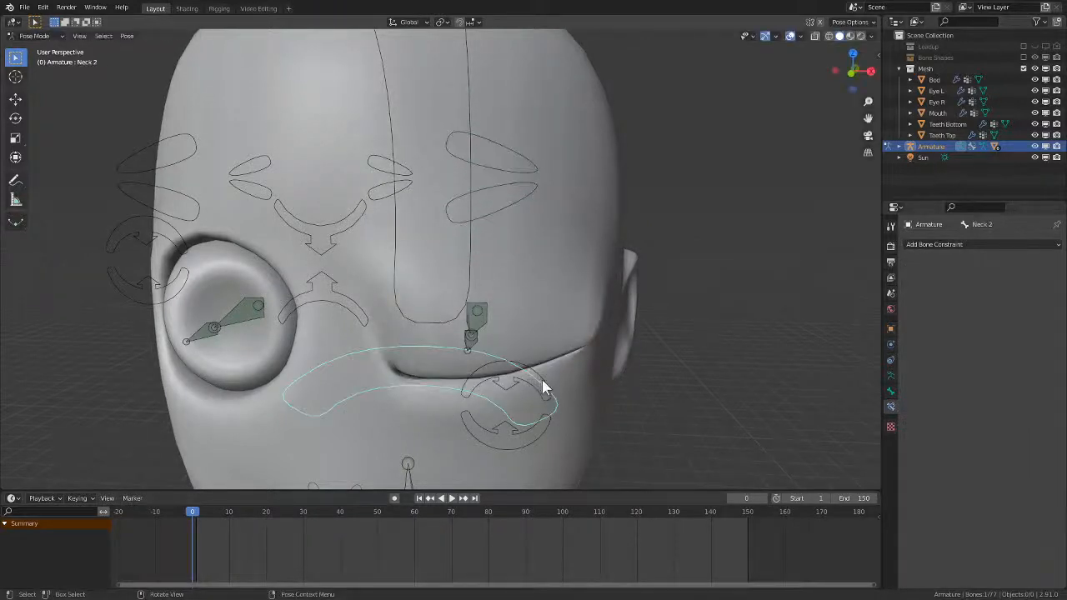
left_click(543, 378)
key("g")
left_click(546, 210)
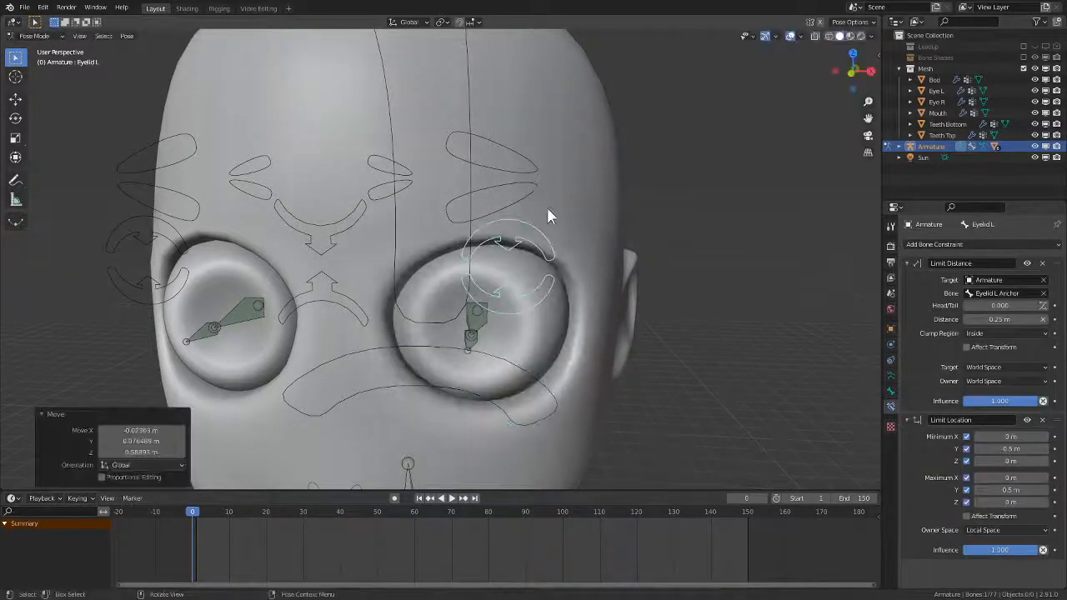
- Move Eye Point L slightly to test the eyeball rotation with the eyelid open
middle_click_drag(547, 210, 550, 326)
left_click(476, 340)
middle_click_drag(479, 343, 519, 385)
key("g")
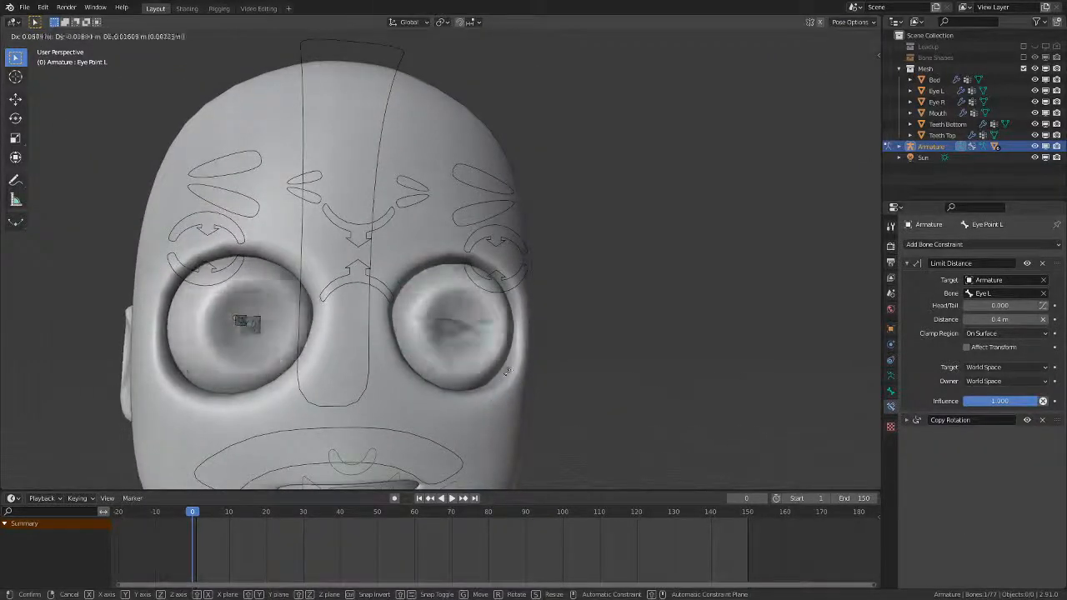
left_click(483, 352)
- Select and hide the Eye L and Eye R bones so only the Eye Point controls remain on the eyes
middle_click_drag(482, 352, 479, 404)
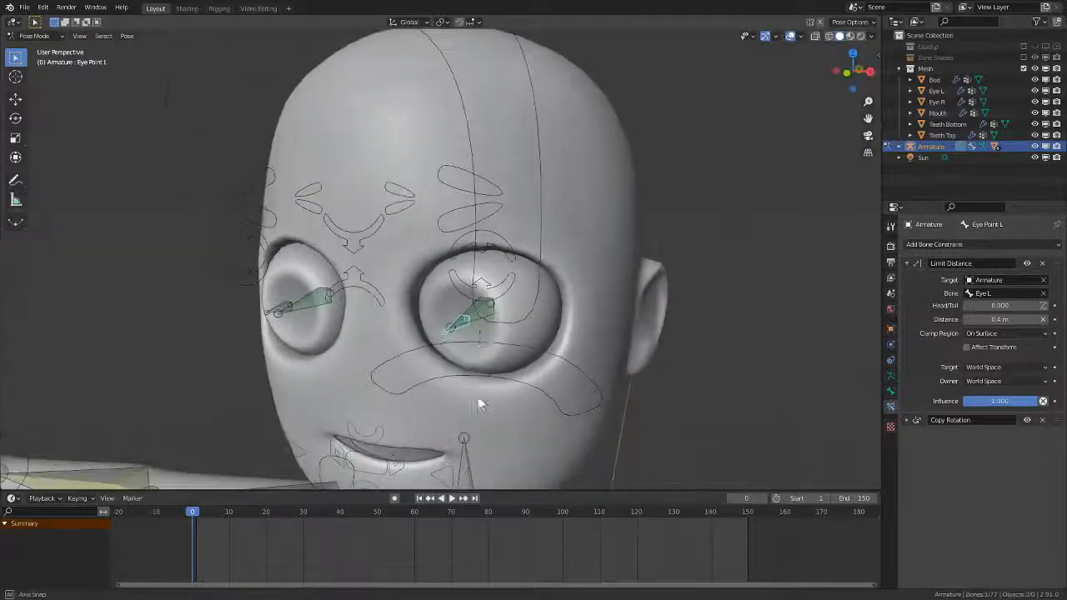
left_click(482, 321)
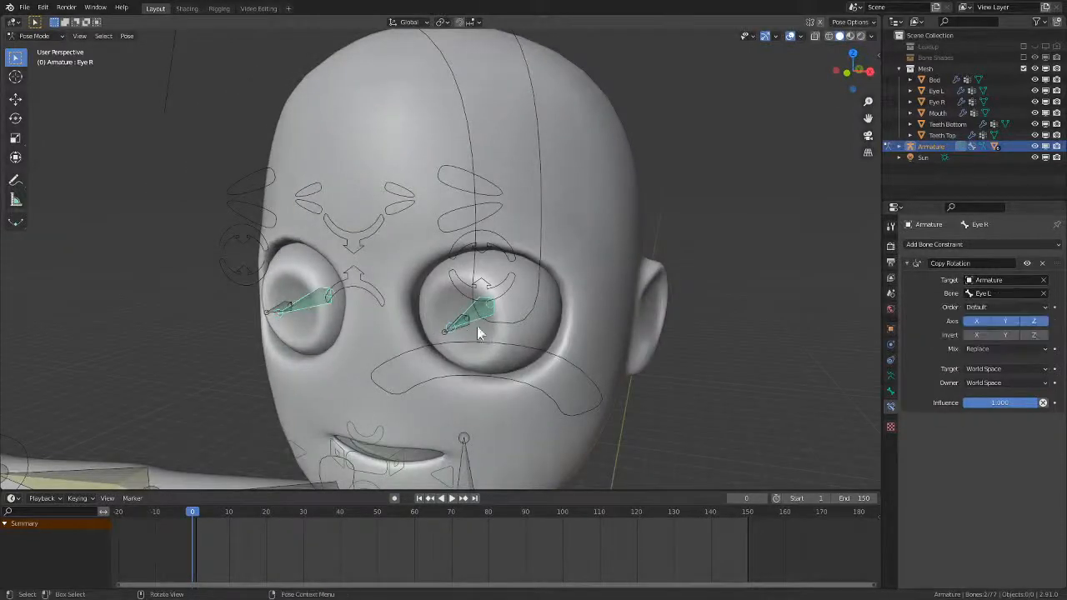
- Try moving Eye Point L with the eye bones hidden, and undo the move
left_click(457, 323)
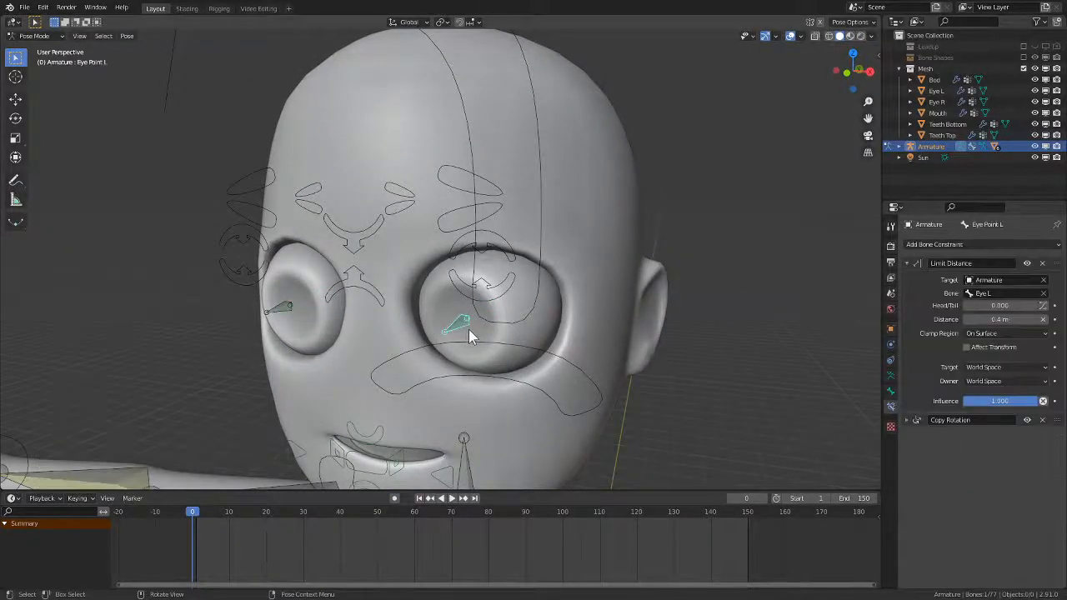
key("g")
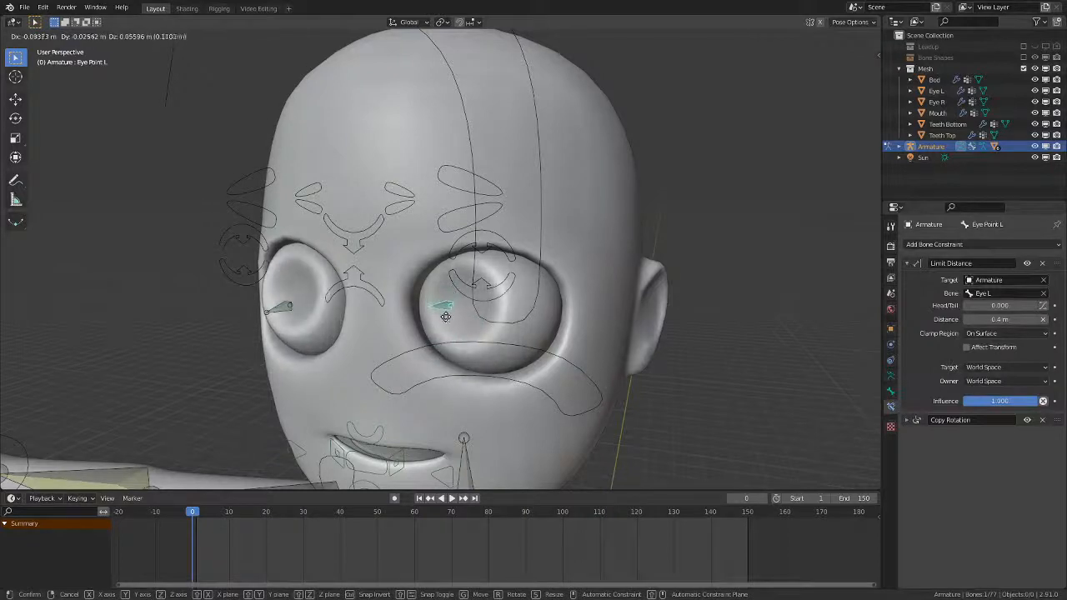
left_click(446, 318)
key("g")
key("ctrl+z")
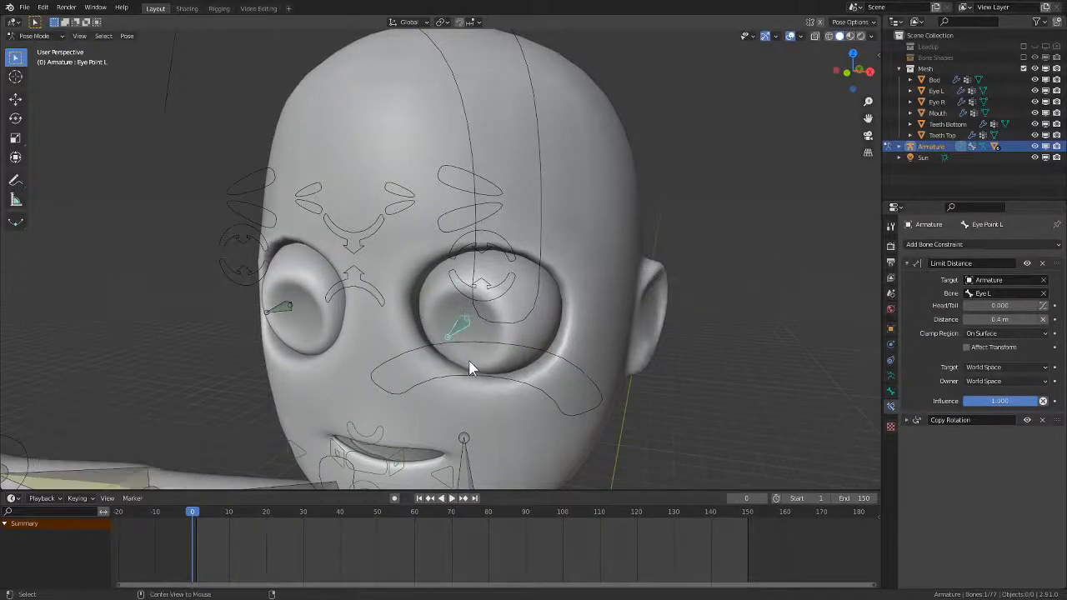
- Select all visible pose bones and clear their locations to return the face to its rest pose
middle_click_drag(505, 369, 407, 343)
left_click(257, 320)
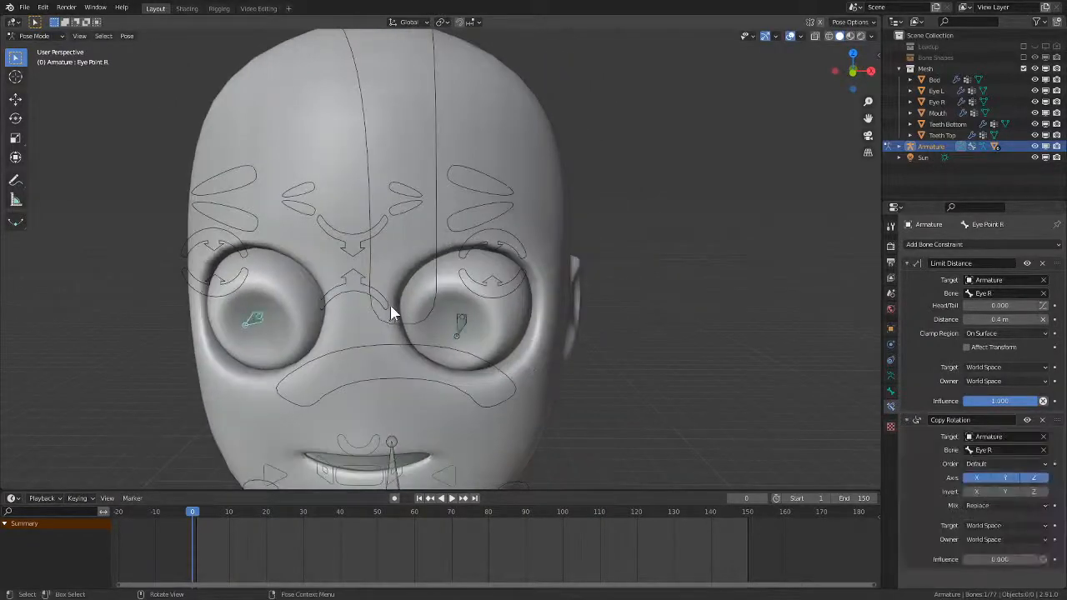
left_click(384, 304)
key("a")
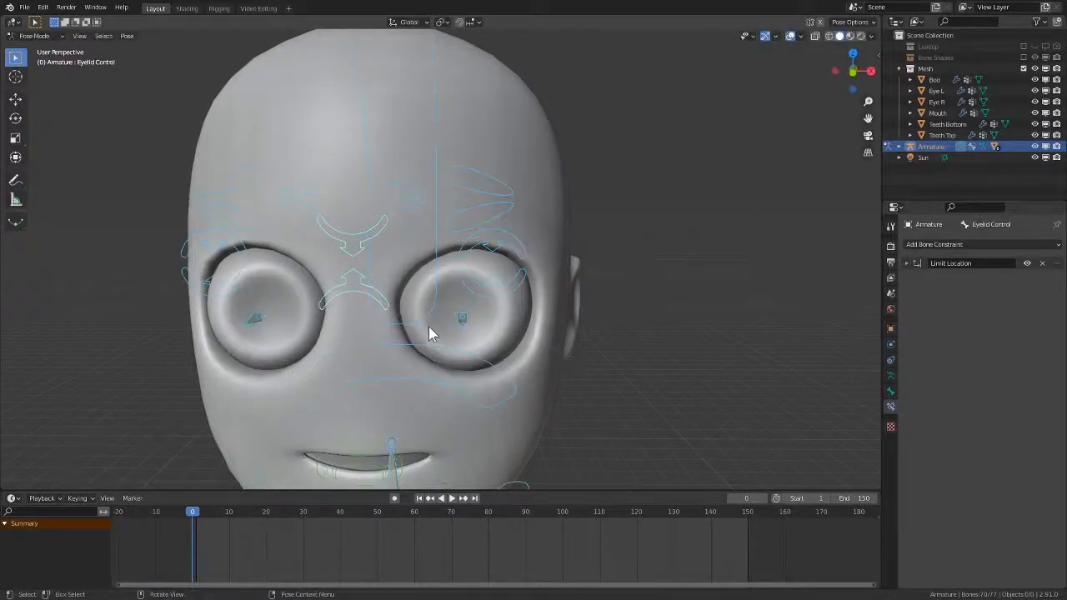
- Toggle to Object Mode and back, and test the eyeballs from the side by moving Eye Point L
middle_click_drag(431, 324, 573, 345)
key("ctrl+Tab")
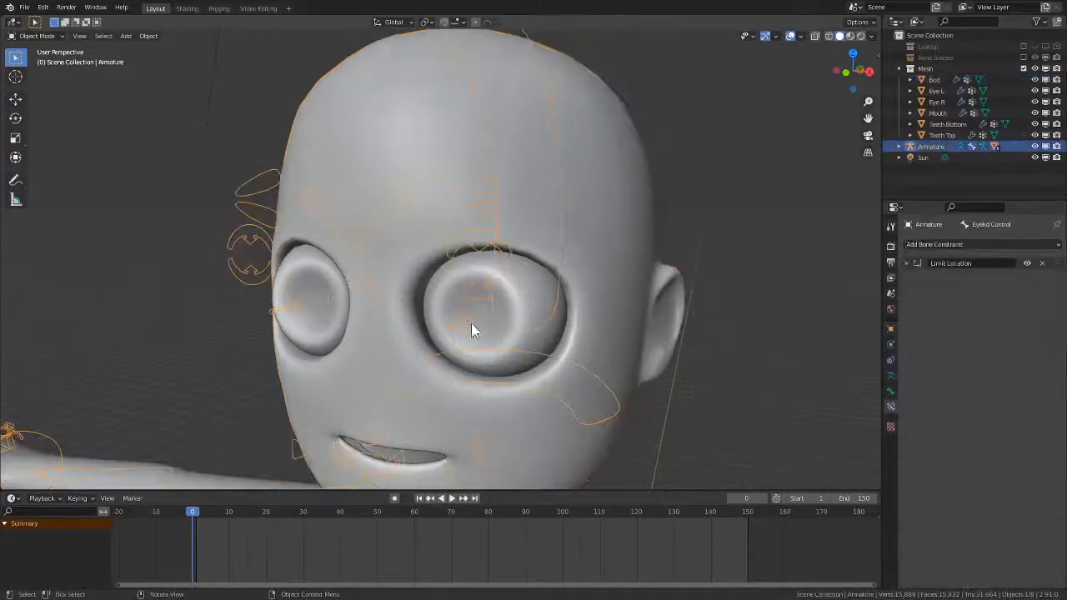
key("ctrl+Tab")
left_click(464, 323)
key("g")
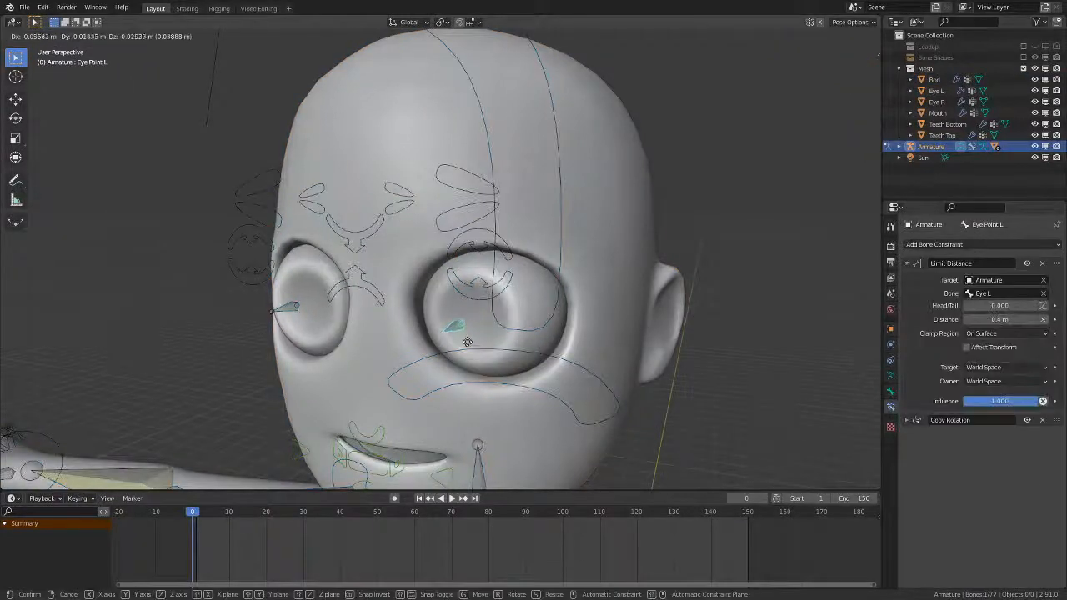
left_click(461, 348)
key("g")
left_click(480, 342)
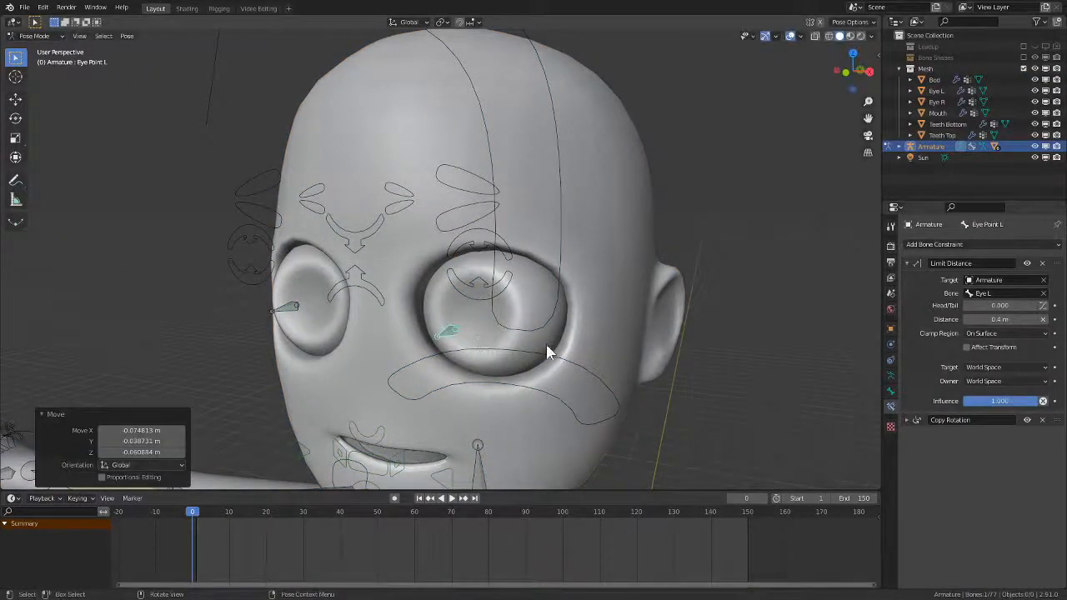
- Check the face in Object Mode, and undo the latest changes to return to Pose Mode
key("ctrl+Tab")
left_click(603, 342)
middle_click_drag(603, 342, 581, 374)
key("ctrl+z")
key("ctrl+z")
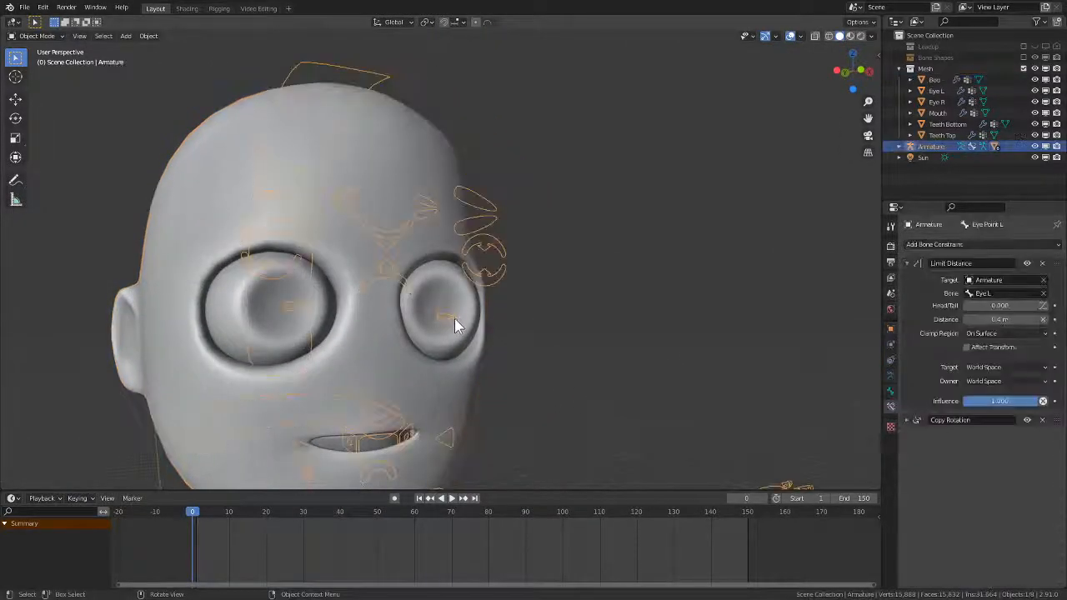
- Try moving Eye Point L while viewing the face from its right side, and undo the move
key("g")
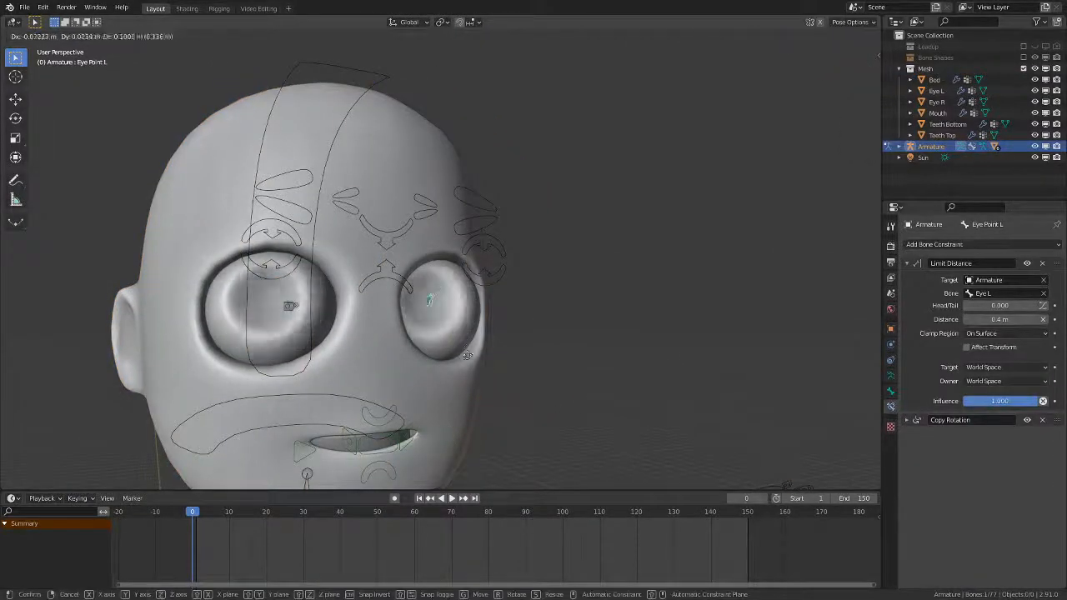
left_click(496, 352)
key("ctrl+z")
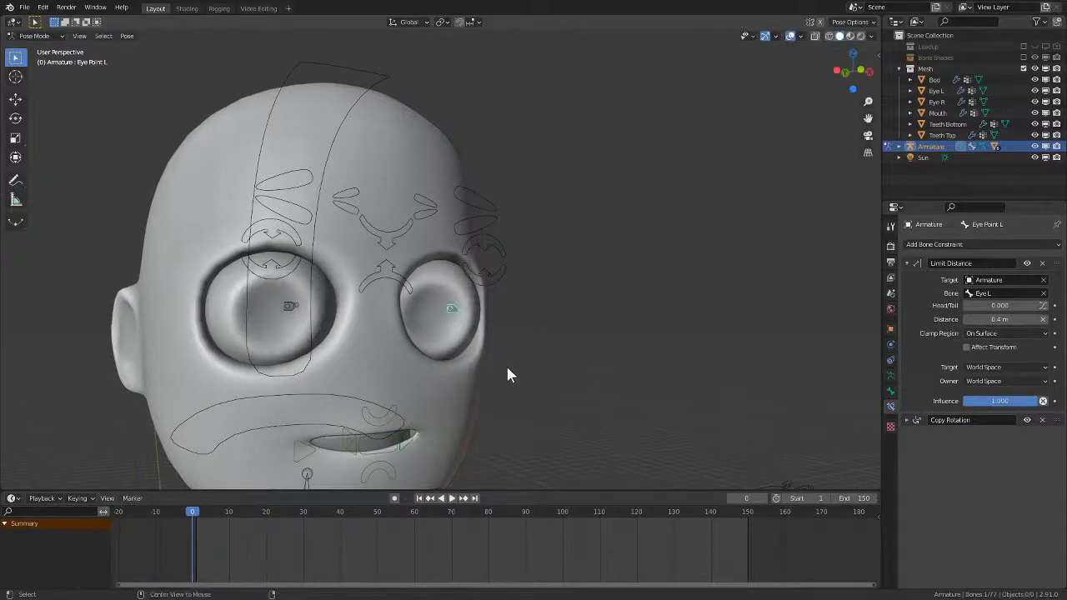
- Inspect both Eye Point bones from several angles and try scaling Eye Point L, cancelling the scale
middle_click_drag(508, 366, 579, 320)
scroll(540, 370, "up", 3)
scroll(559, 374, "down", 5)
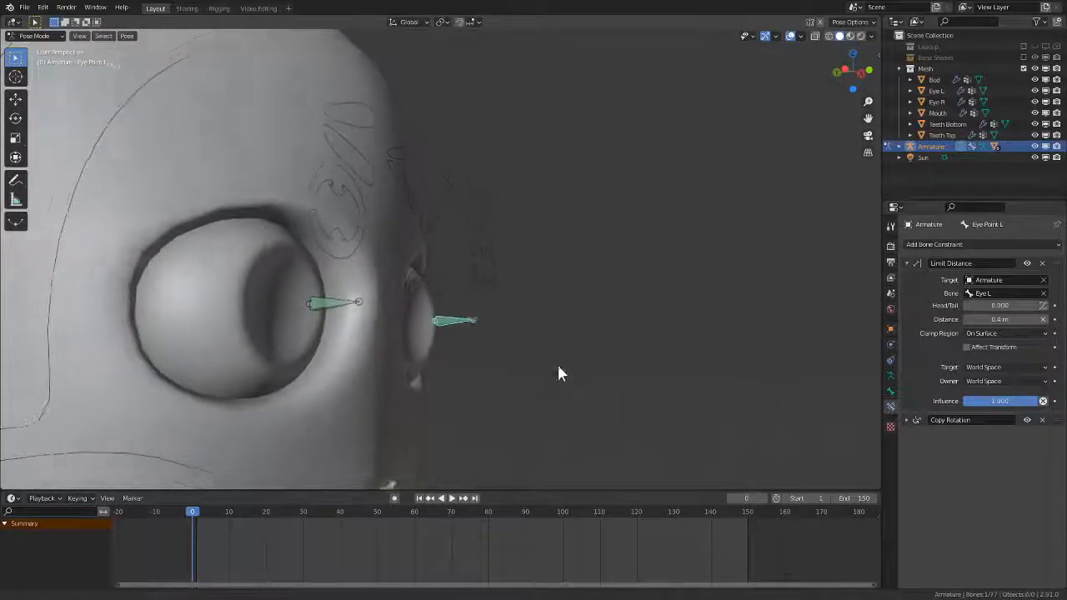
middle_click_drag(543, 433, 502, 428)
scroll(520, 325, "up", 7)
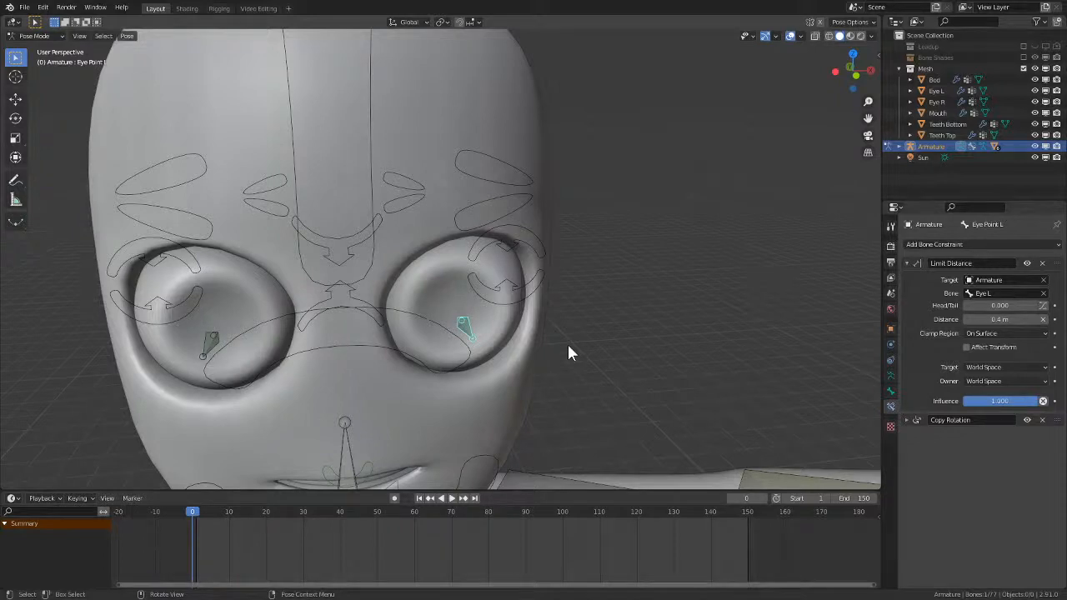
middle_click_drag(542, 317, 510, 355)
key("s")
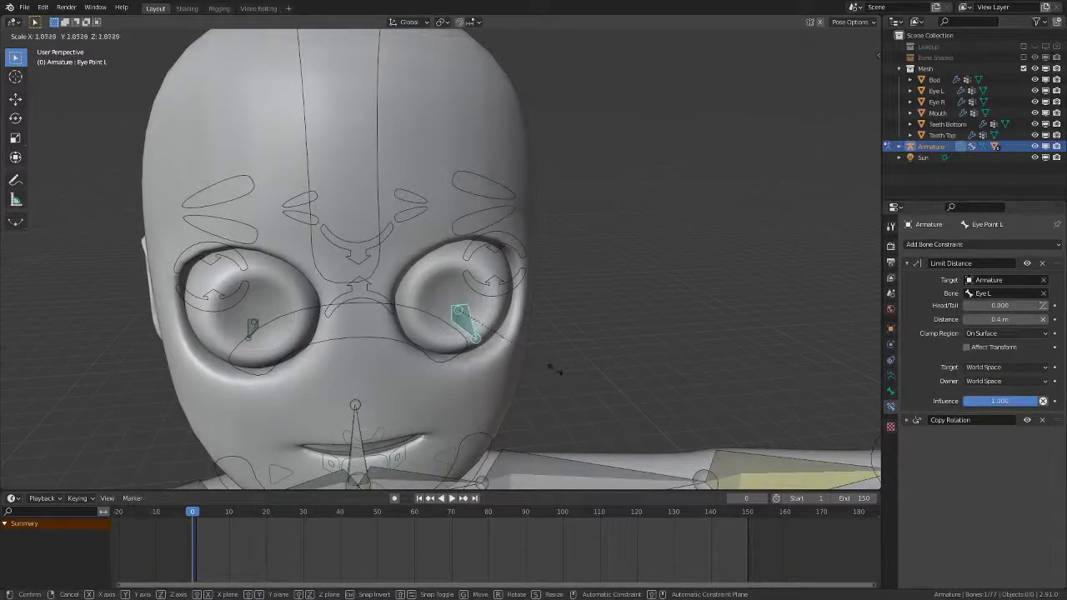
right_click(581, 314)
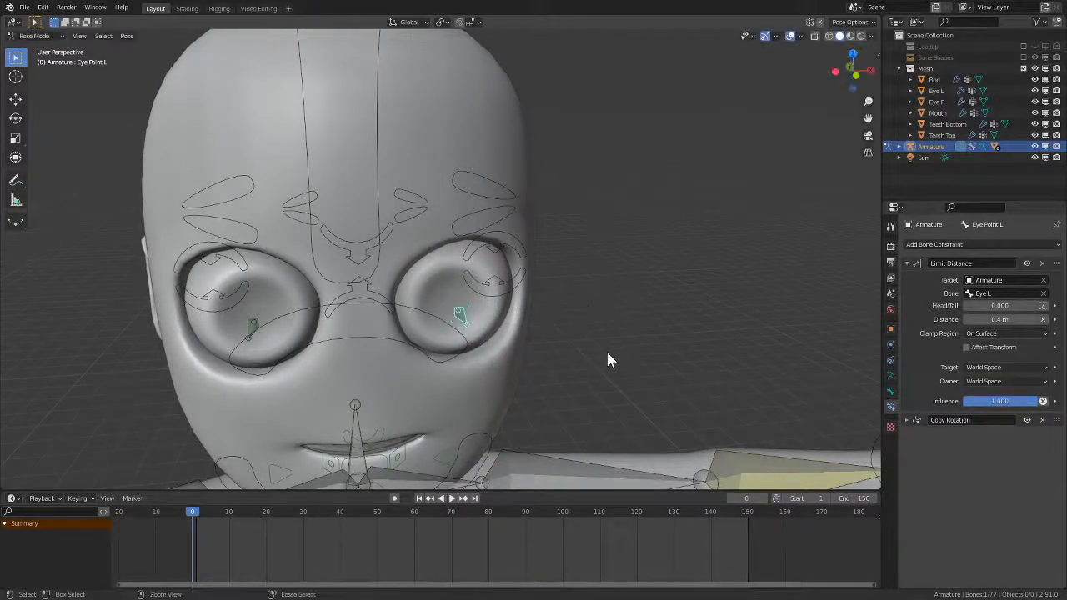
middle_click_drag(607, 358, 581, 348, "ctrl")
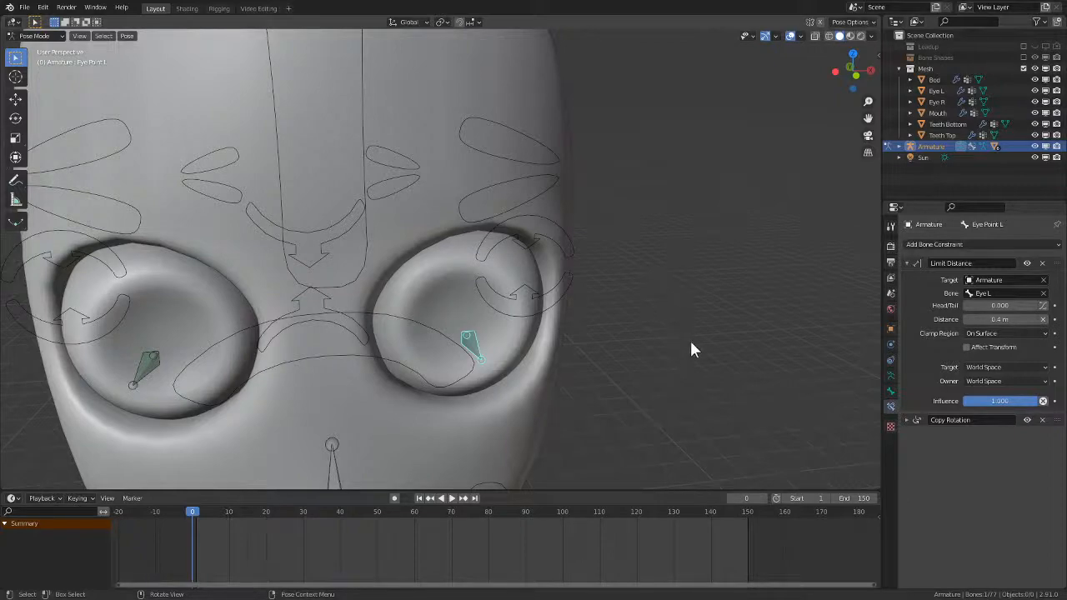
- Move Eye Point L about 0.14 m in X and 0.11 m in Y to turn both eyes sideways
middle_click_drag(692, 350, 560, 366)
key("g")
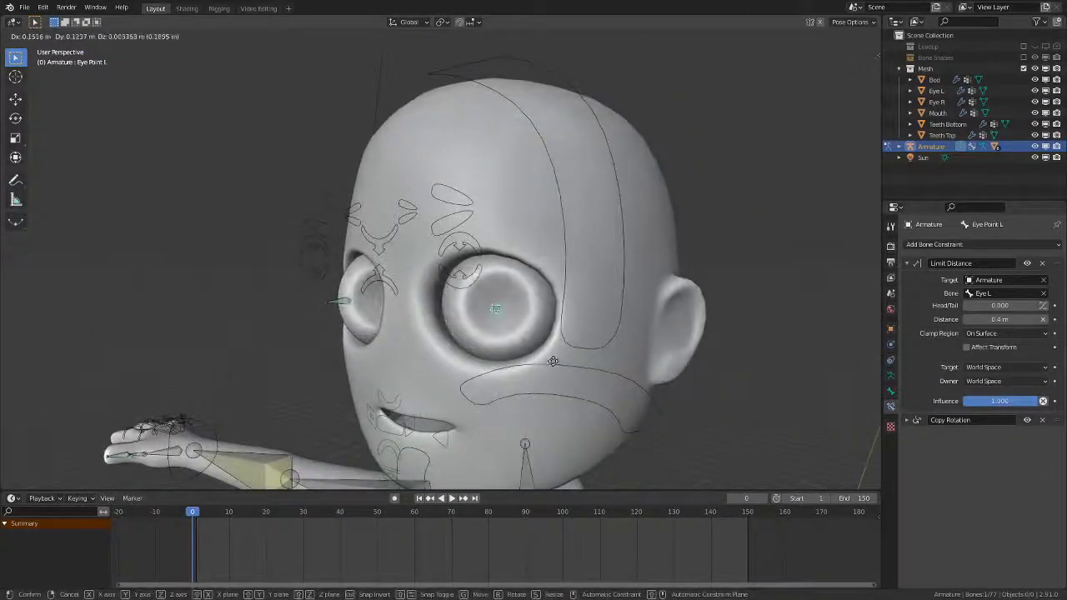
left_click(550, 358)
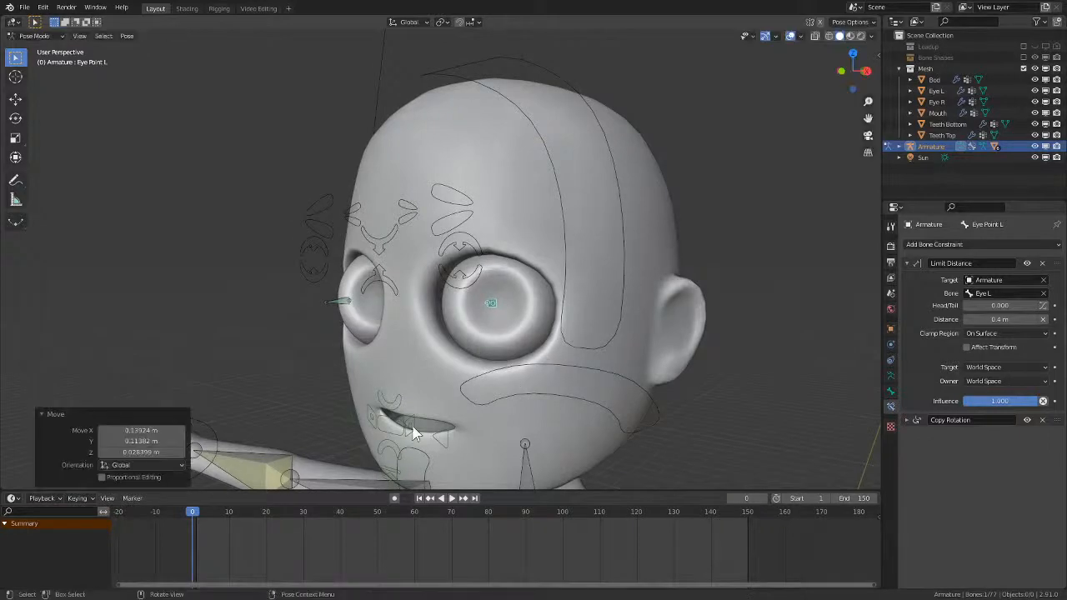
- Move the Face Lips Close control up about 0.15 m in Z to close the lips
left_click(393, 473)
key("g")
left_click(408, 448)
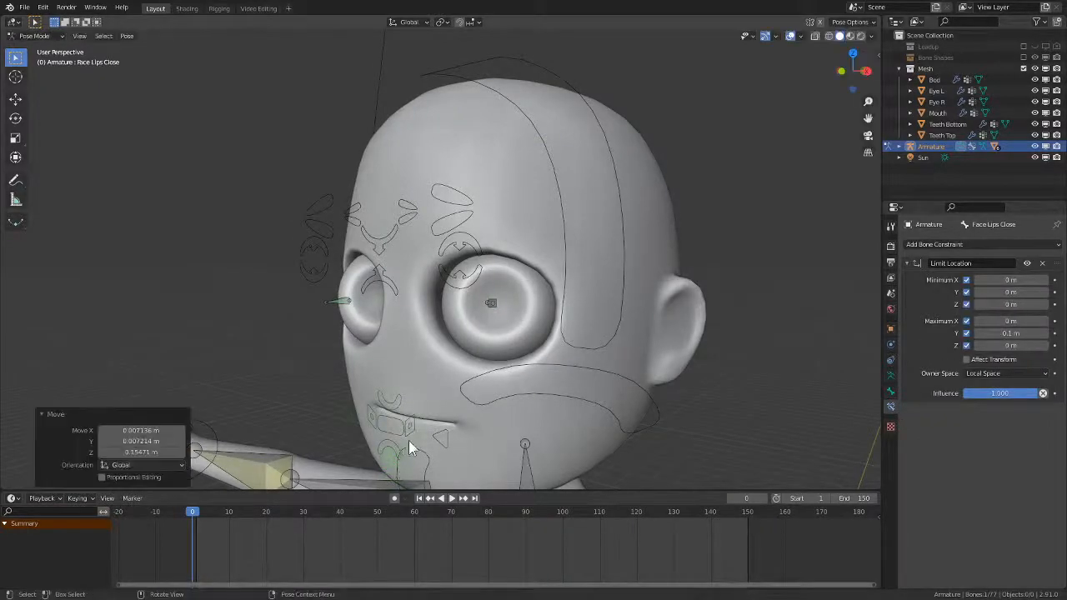
- Try small moves of the Face Lips Base and Face Lips Stretch controls to shape the closed mouth
left_click(397, 442)
key("g")
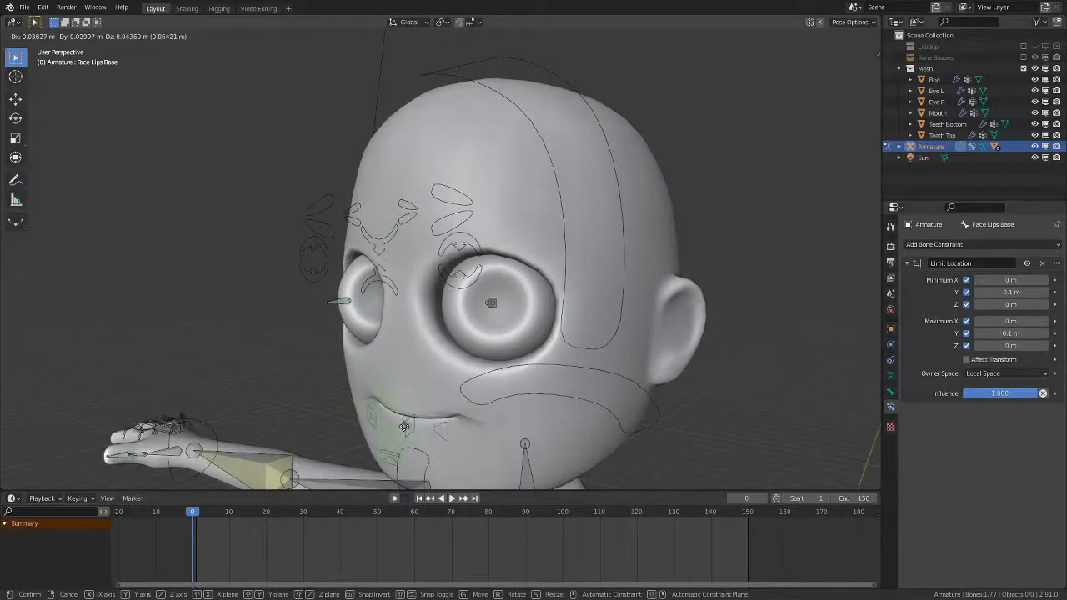
left_click(431, 439)
left_click(414, 425)
key("g")
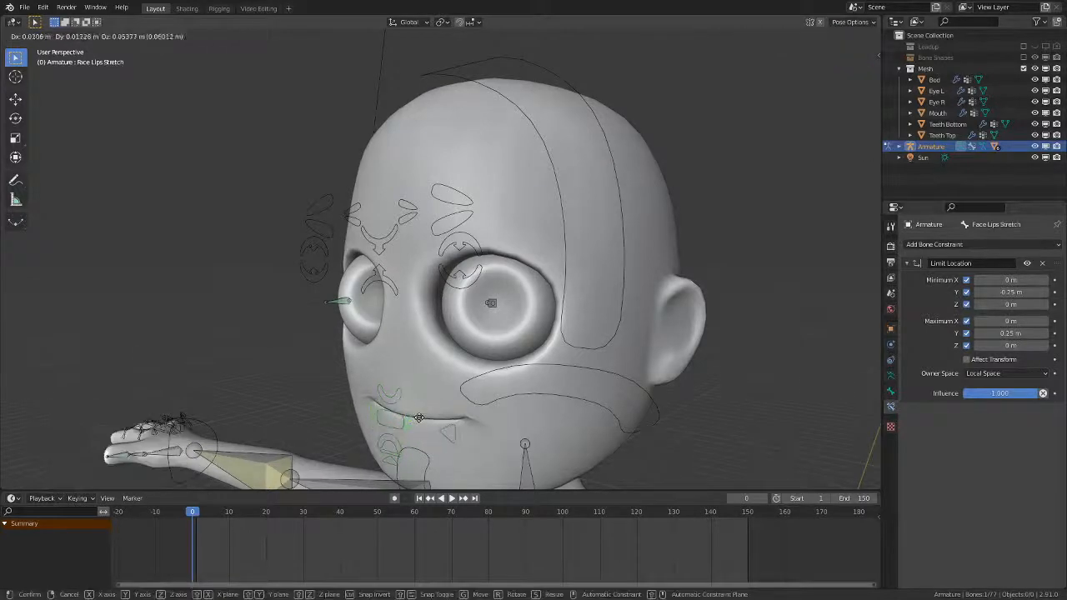
left_click(399, 431)
left_click(396, 428)
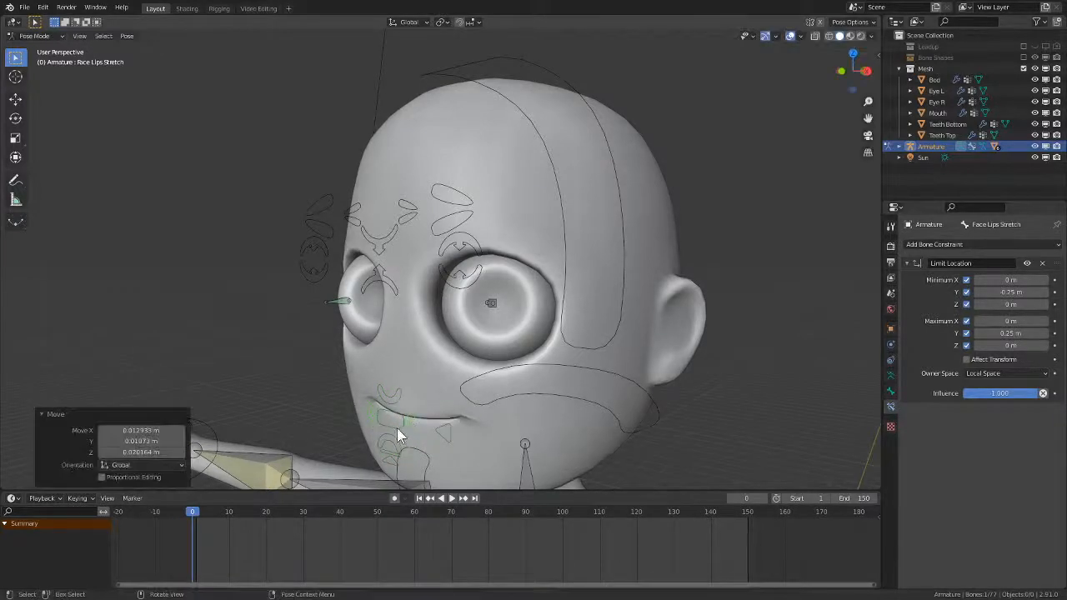
key("g")
left_click(443, 412)
- Switch the viewport to Rendered shading, raise the EyeBrow Control about 0.27 m in Z, and deselect it
key("z")
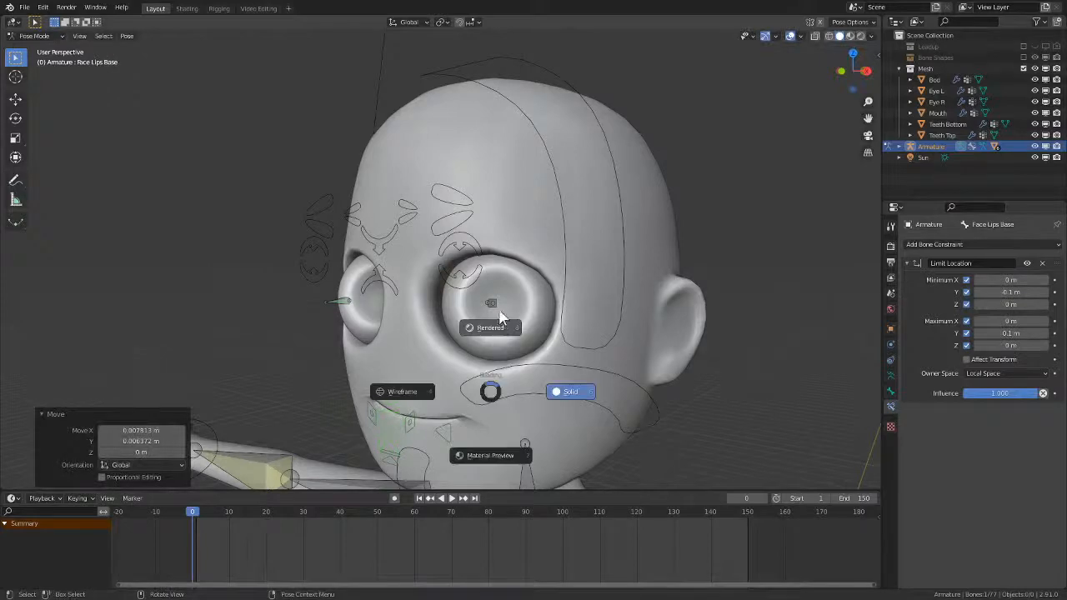
left_click(575, 387)
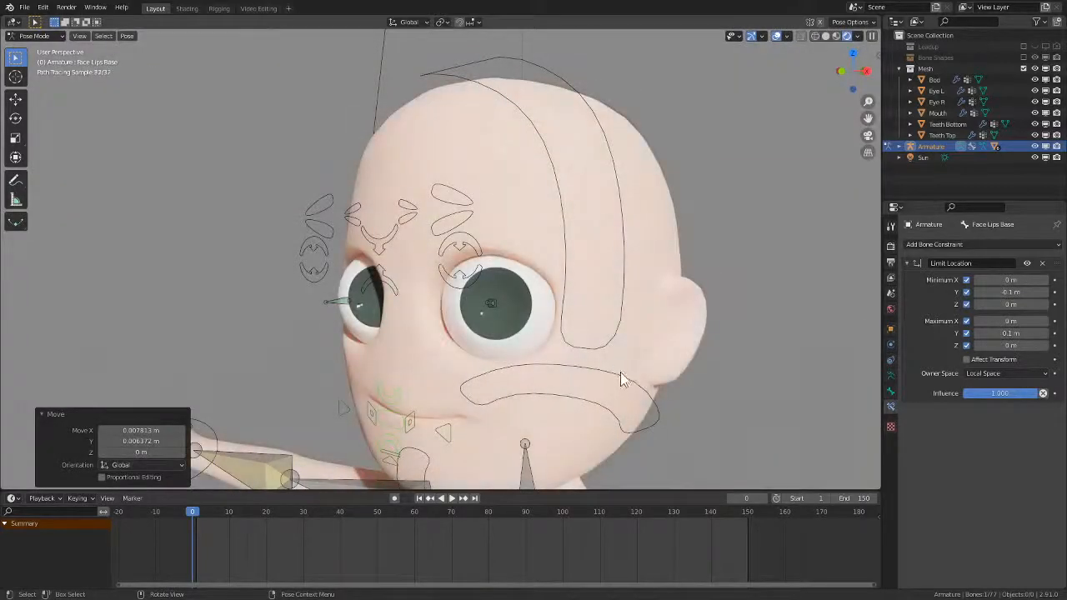
middle_click_drag(615, 373, 617, 364, "shift")
left_click(409, 201)
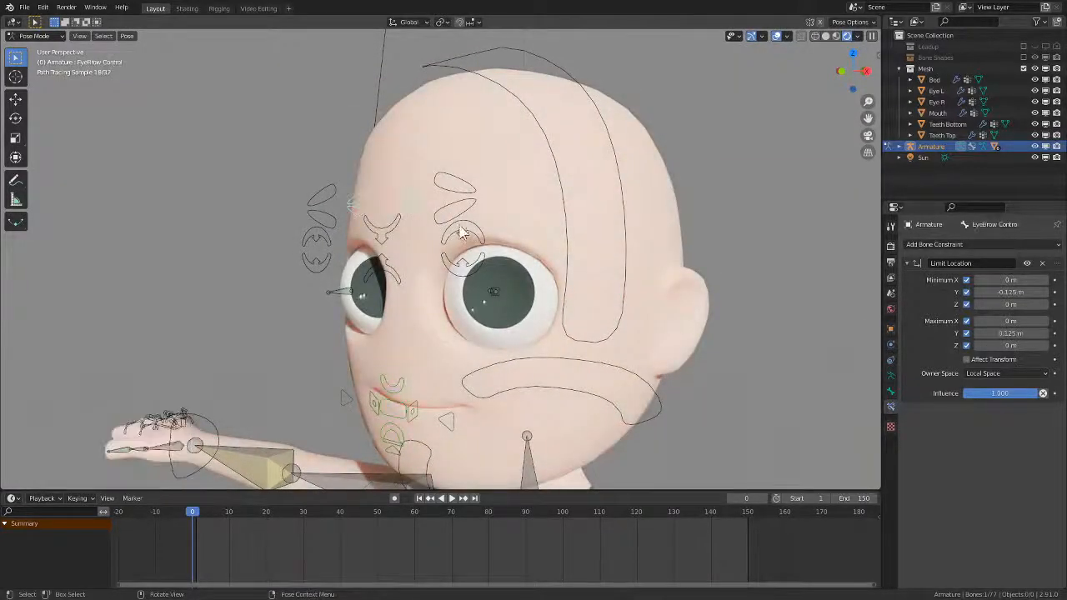
key("g")
left_click(467, 177)
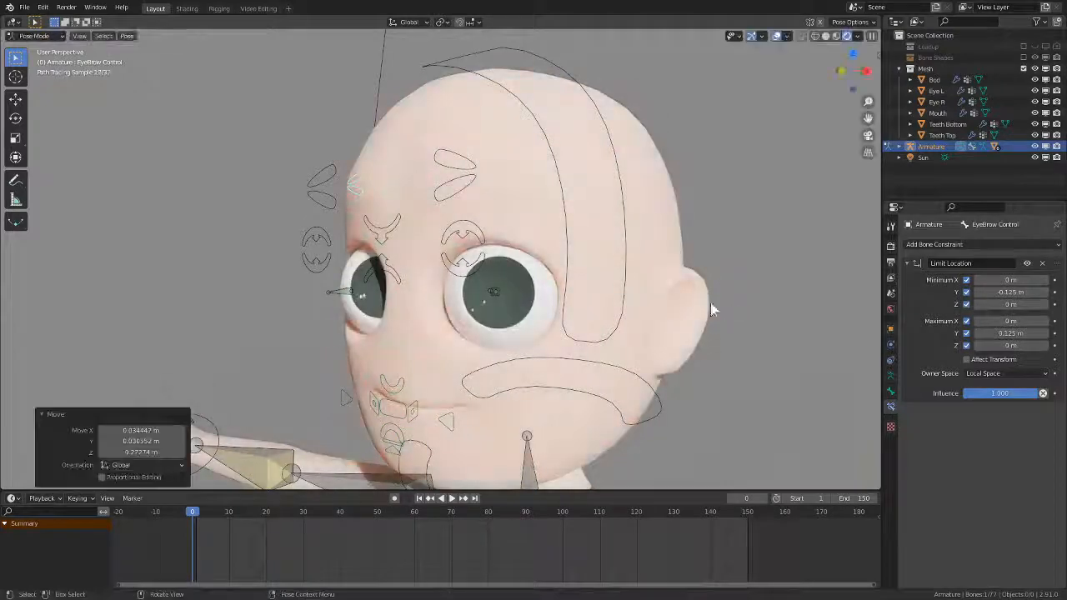
left_click(736, 252)
- Check the rendered face from slightly different angles and save the file
middle_click_drag(712, 318, 669, 361)
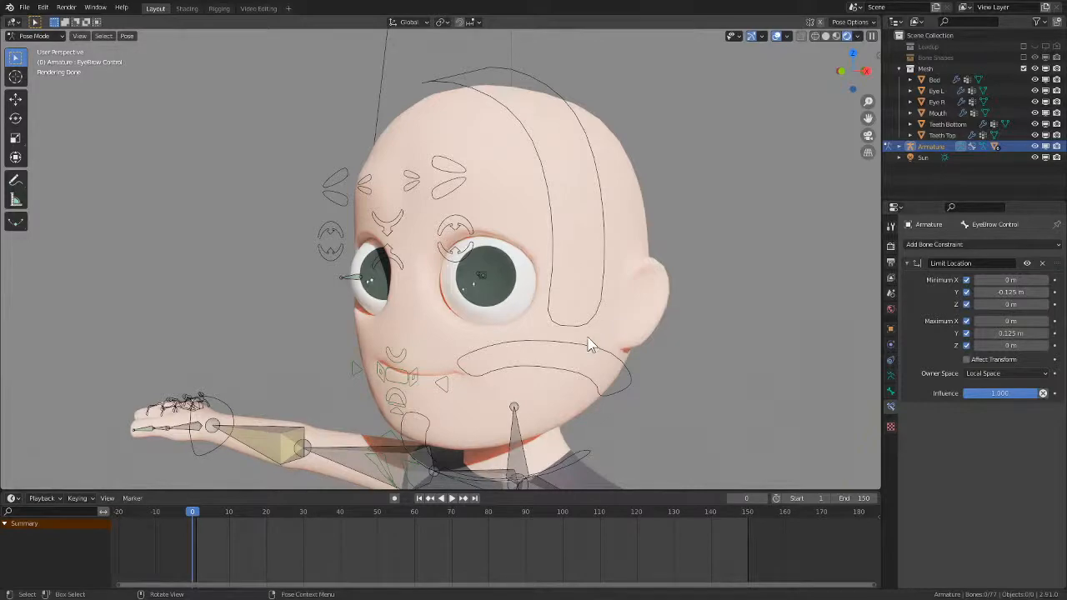
mouse_move(589, 337)
middle_mouse_down()
mouse_move(664, 375)
mouse_move(683, 350)
mouse_move(598, 367)
mouse_move(603, 353)
mouse_move(592, 366)
middle_mouse_up()
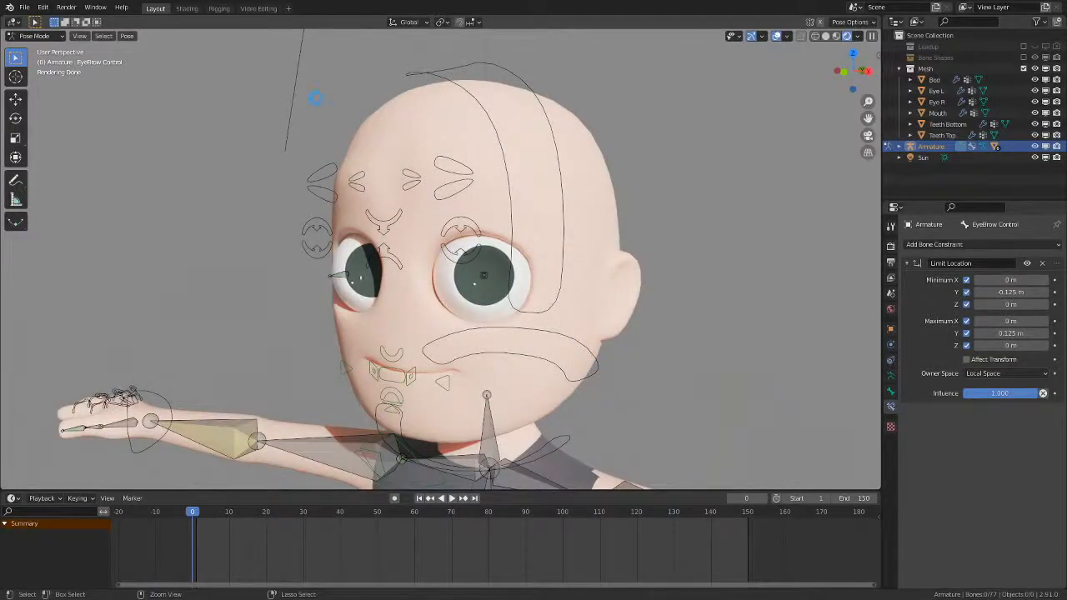
key("ctrl+s")
- Lower the EyeBrow Control about 0.52 m in Z to give the face an angry frown
scroll(468, 219, "up", 2)
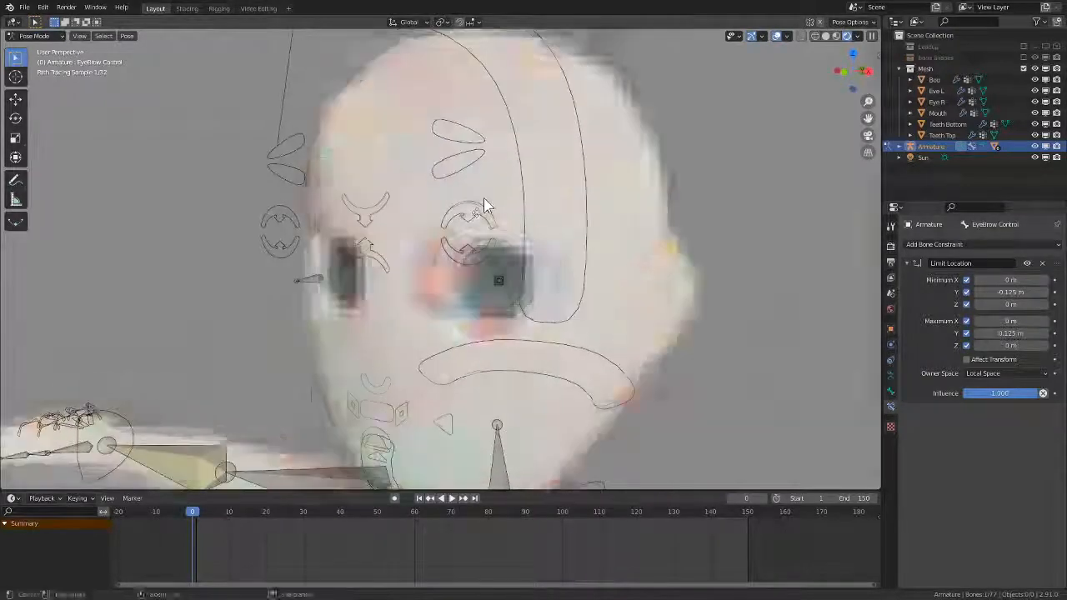
key("g")
left_click(482, 292)
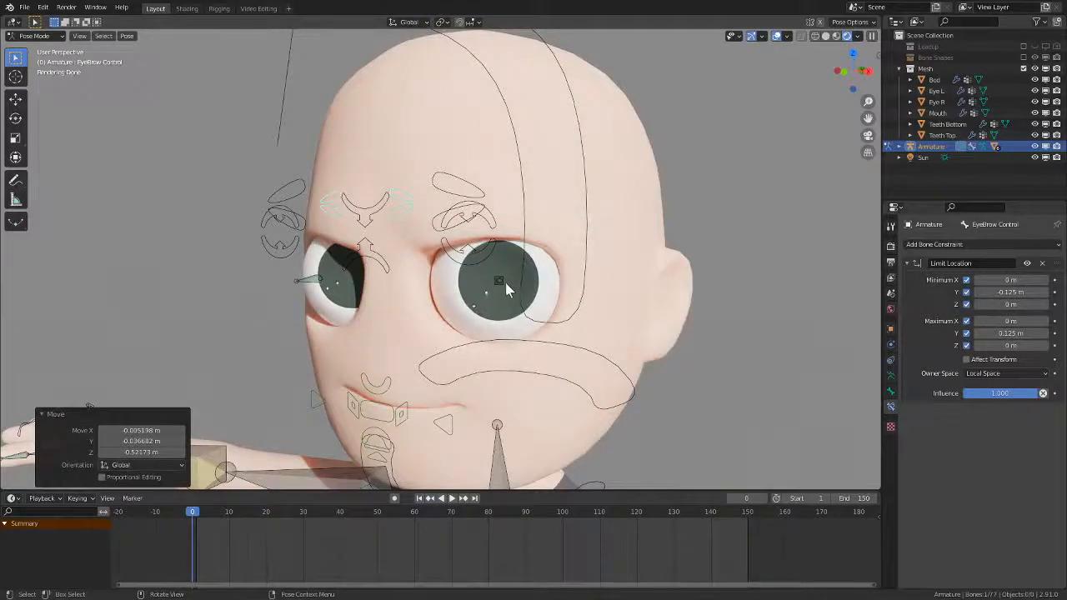
- Move Eye Point L about -0.30 m in X and -0.17 m in Y to turn both eyes sideways
left_click(505, 297)
key("g")
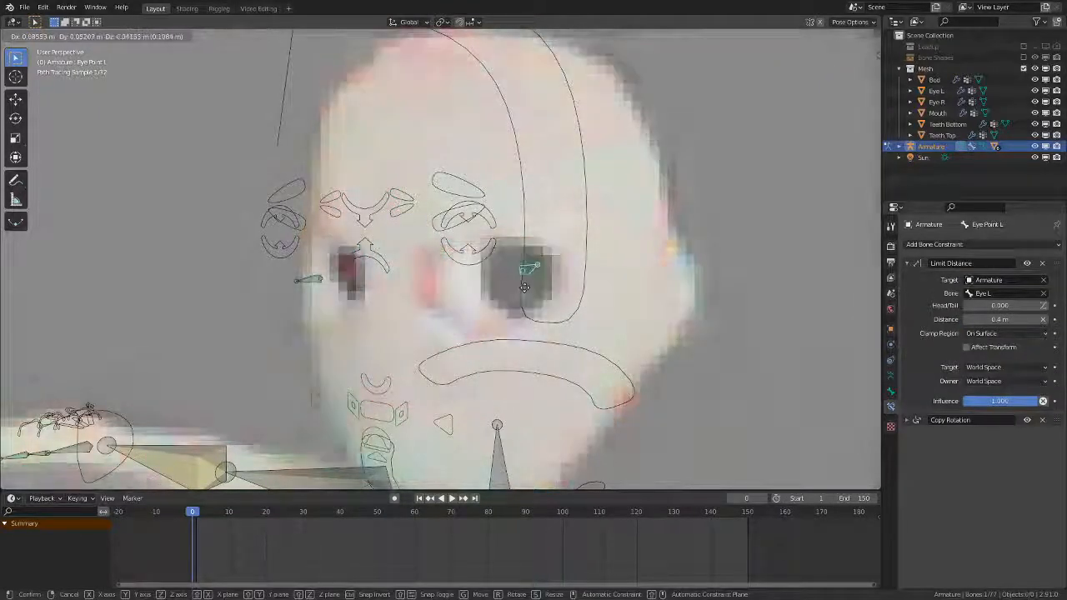
left_click(493, 321)
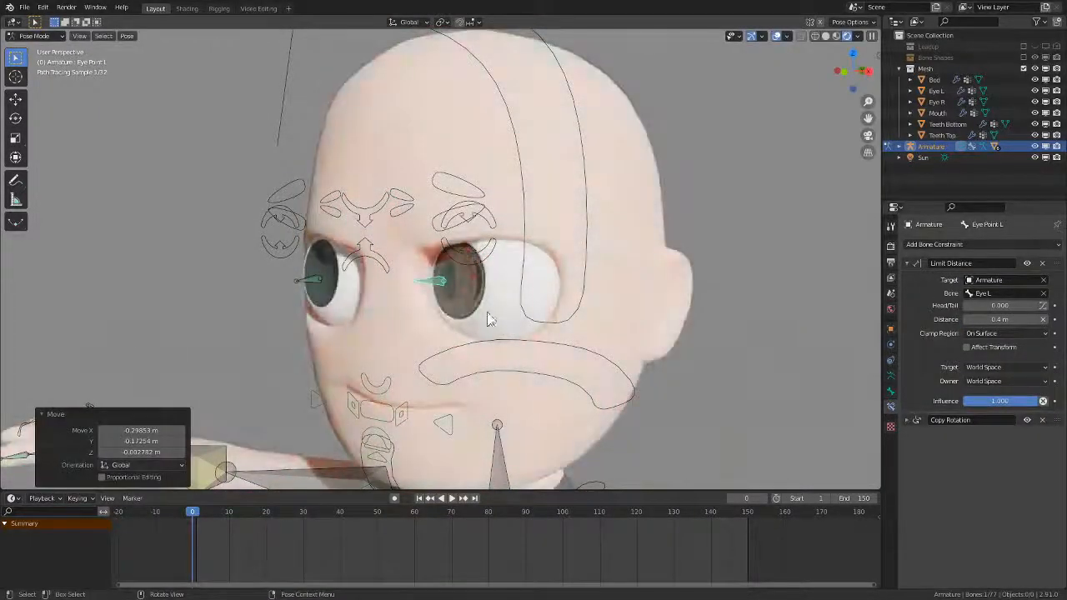
- Reposition Eye Point L from a front view of the face so both eyes look roughly forward
middle_click_drag(491, 324, 567, 332)
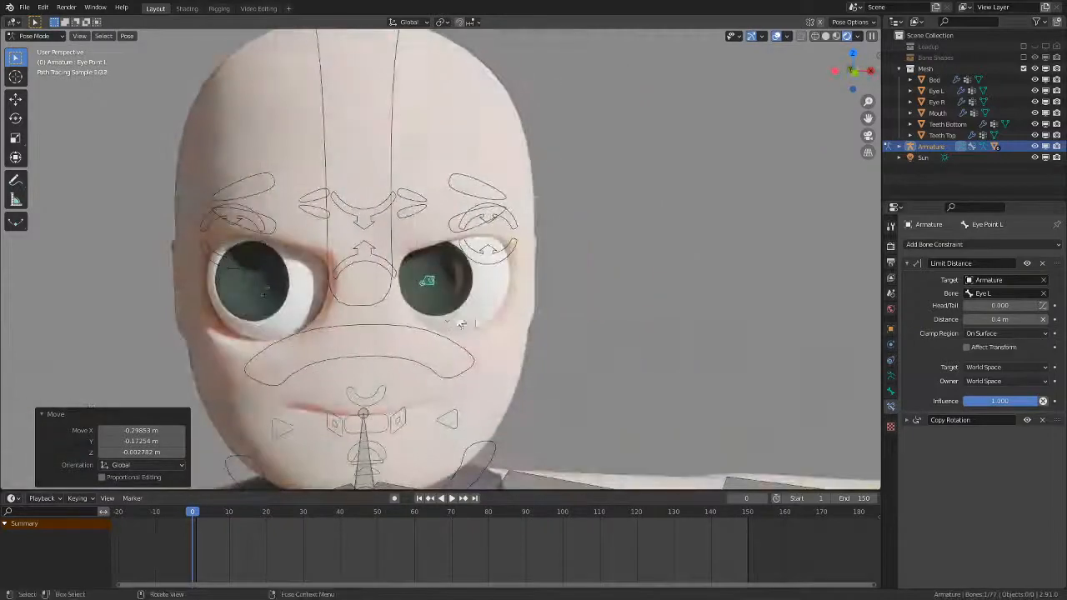
key("g")
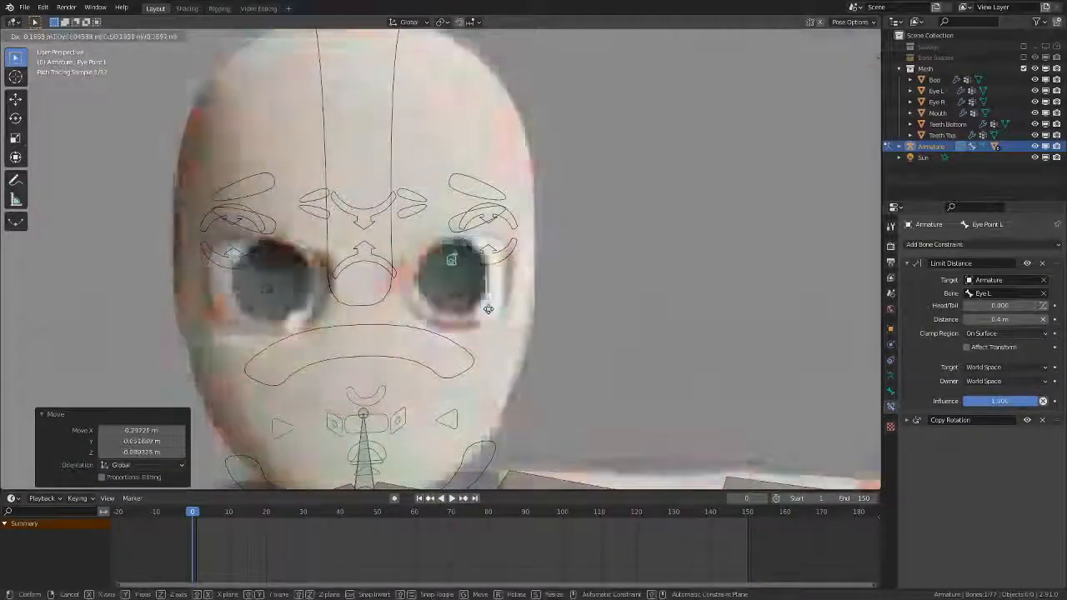
left_click(488, 326)
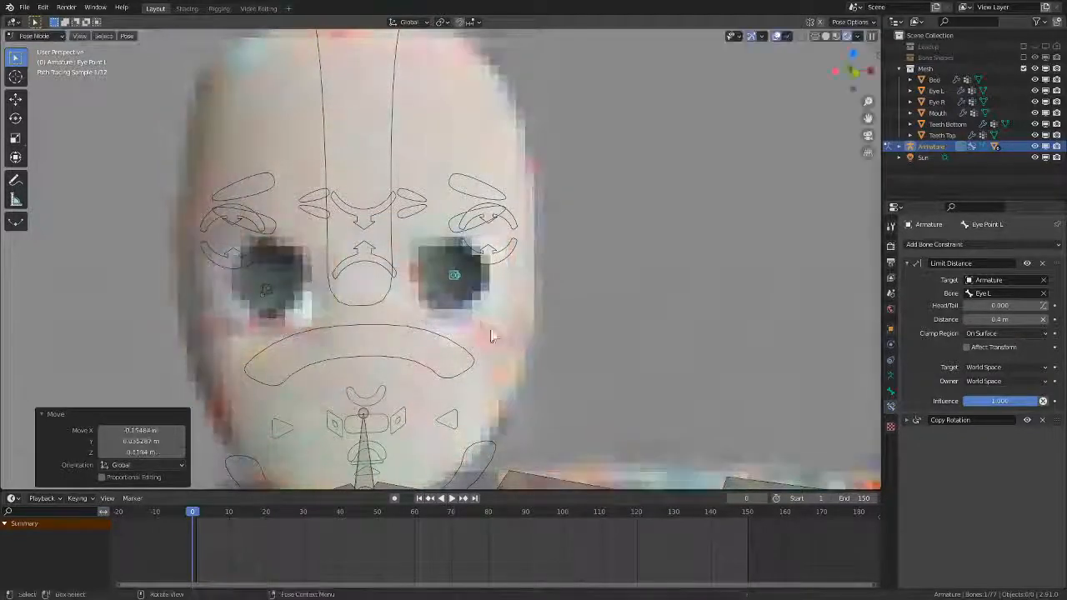
key("g")
left_click(532, 346)
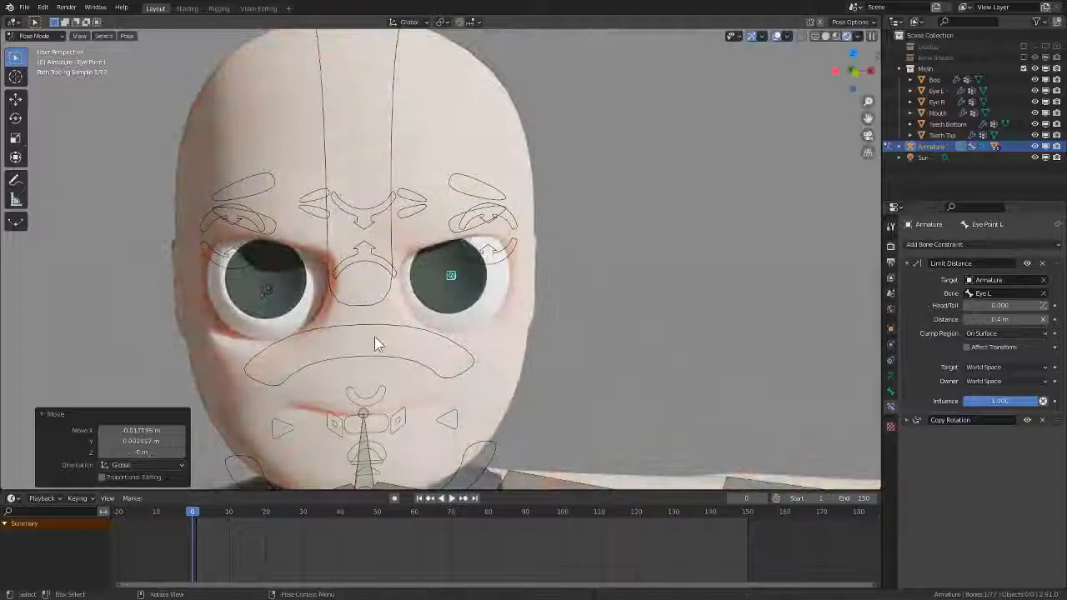
- Try moving Eye Point R back into the head, about 0.96 m in Y and 0.47 m in Z, to hide the pupils
left_click(266, 290)
key("g")
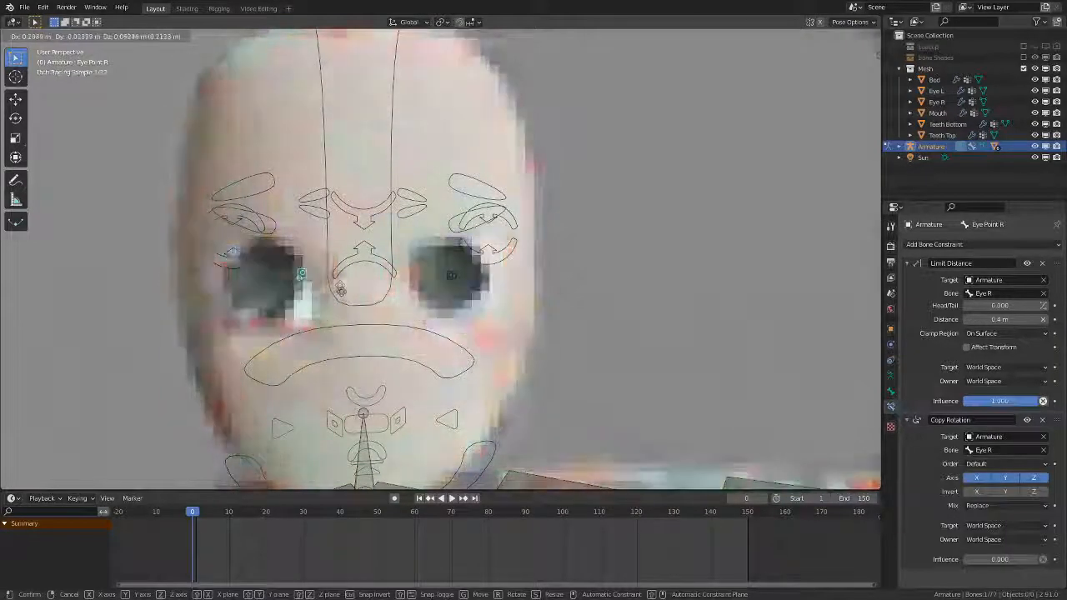
right_click(313, 341)
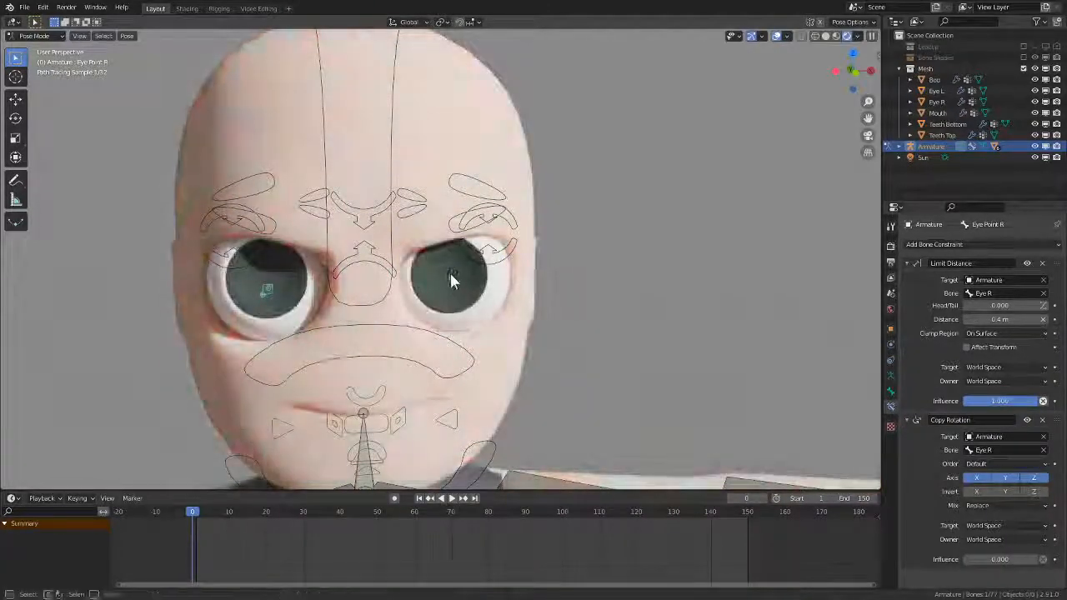
middle_click_drag(534, 275, 400, 289)
key("g")
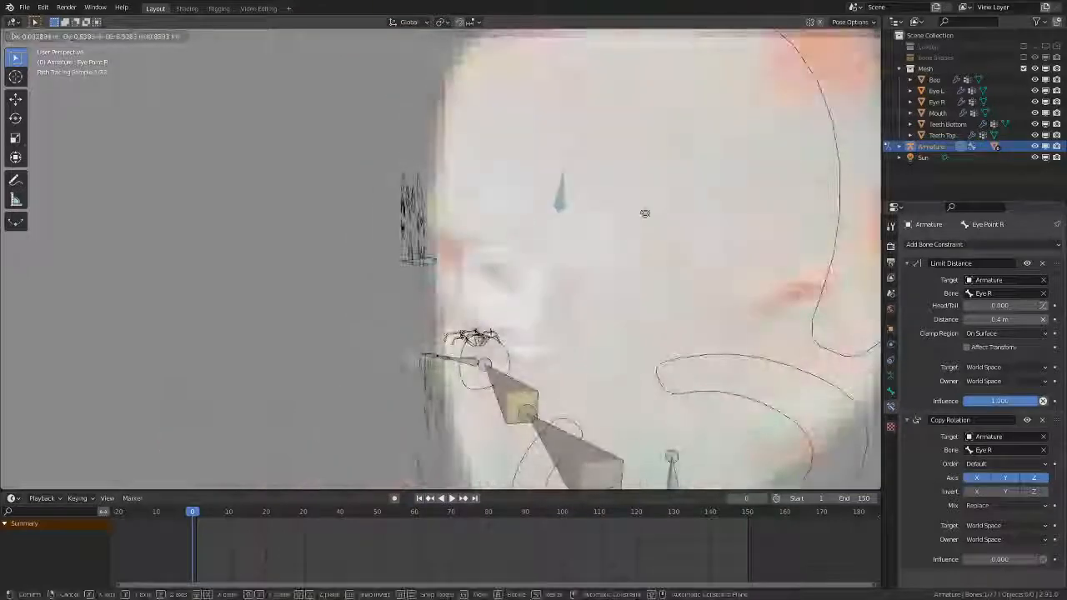
left_click(638, 241)
middle_click_drag(639, 240, 550, 379)
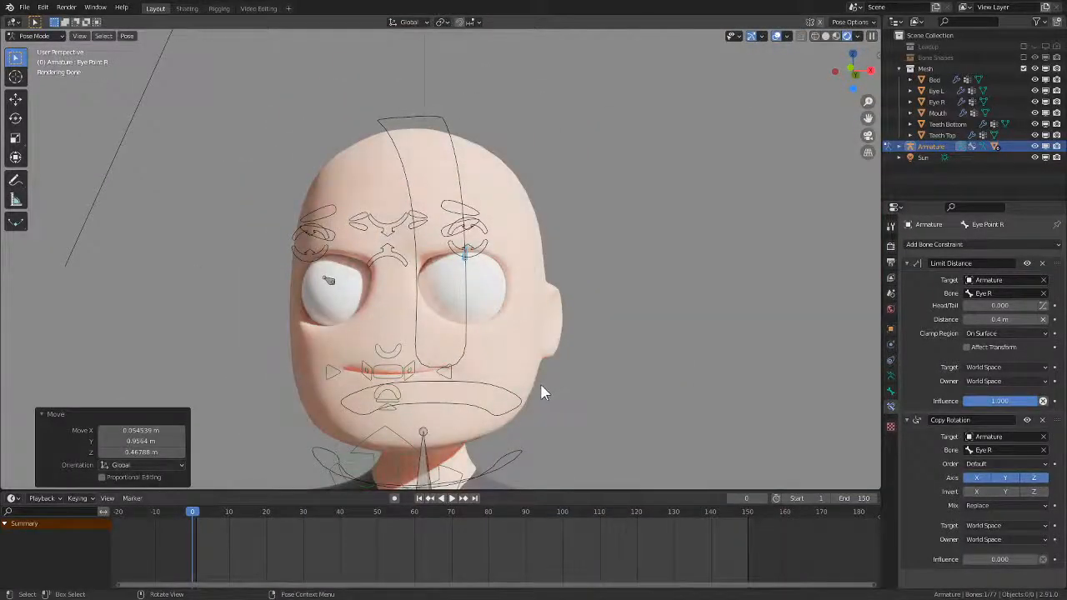
- Switch to Object Mode, select the Eye L mesh, and change its eyewhite material's surface shader to Emission
key("ctrl+Tab")
left_click(466, 316)
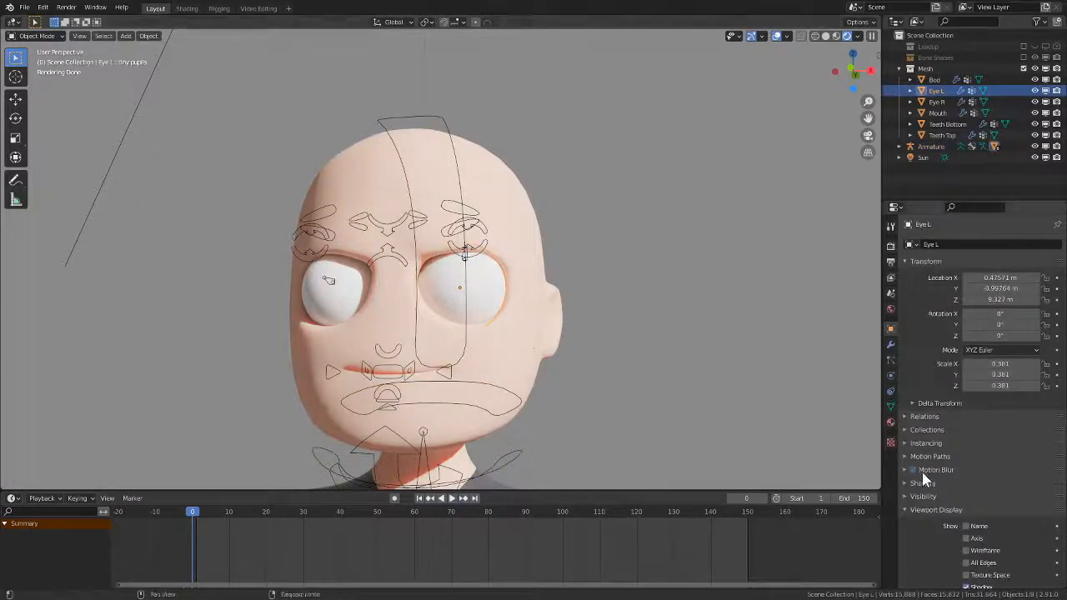
left_click(891, 423)
left_click(990, 357)
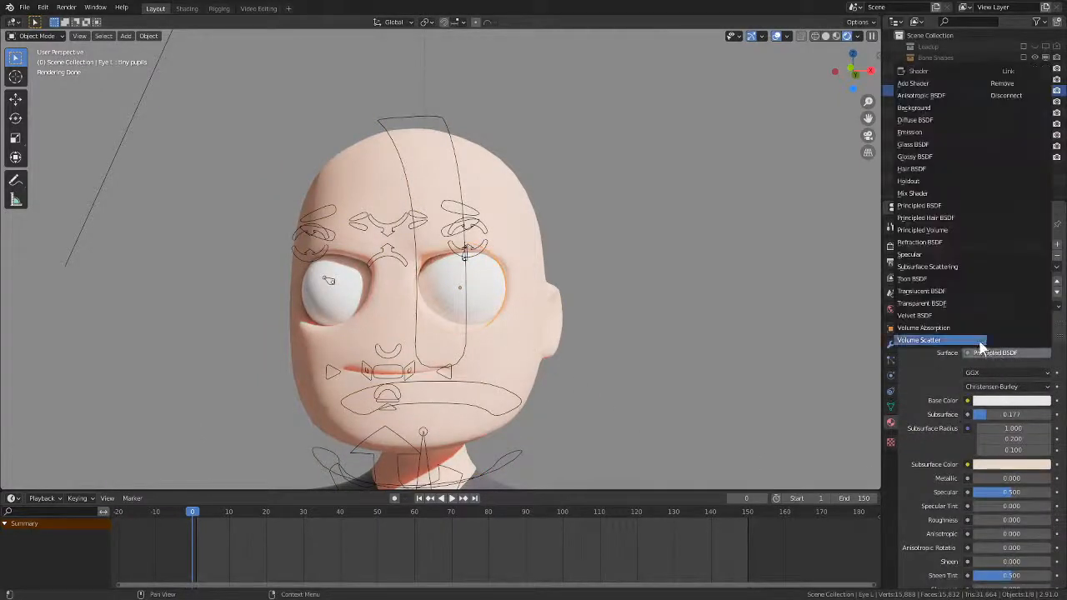
left_click(921, 140)
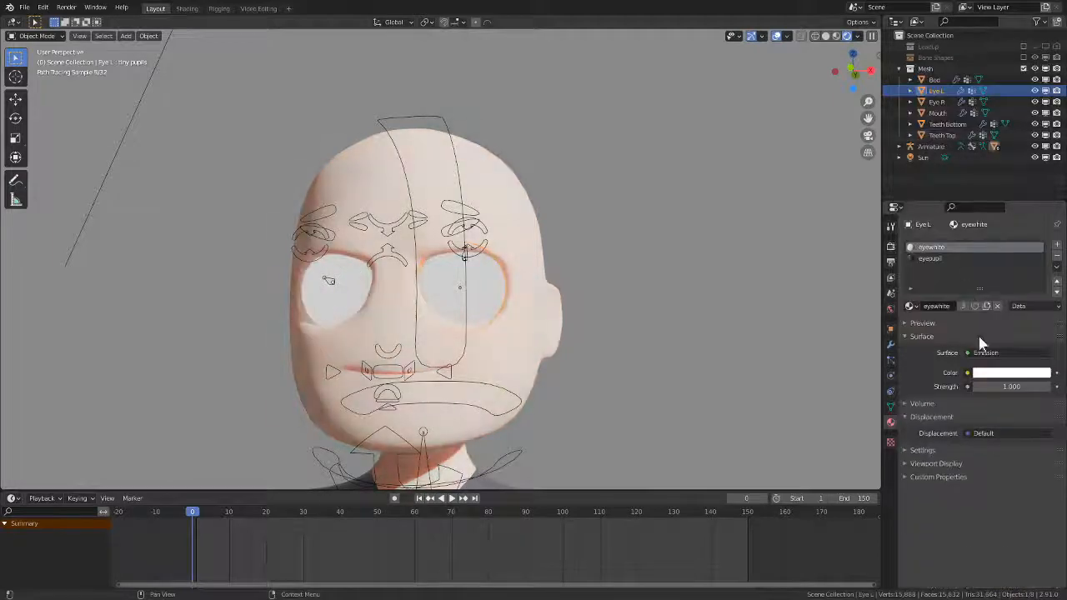
- Raise the eyewhite material's emission strength to 36 to make the eyes glow
left_click(1004, 389)
type("12.5")
key("Return")
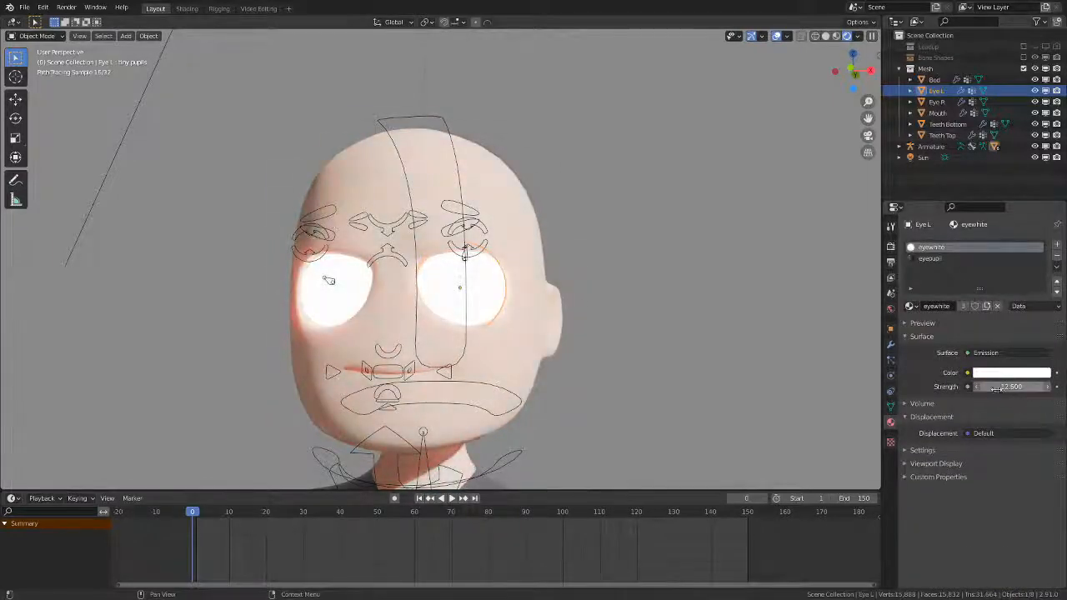
left_click_drag(1004, 388, 1048, 387)
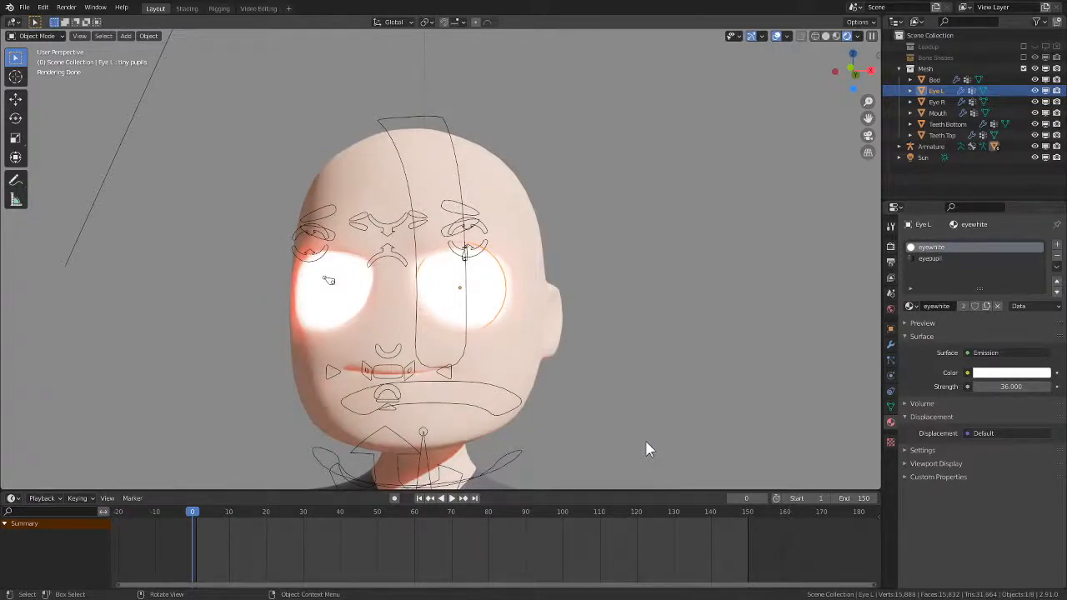
- Undo the eyewhite emission changes and the last Eye Point R move, returning to Pose Mode
key("ctrl+z")
key("ctrl+z")
key("ctrl+z")
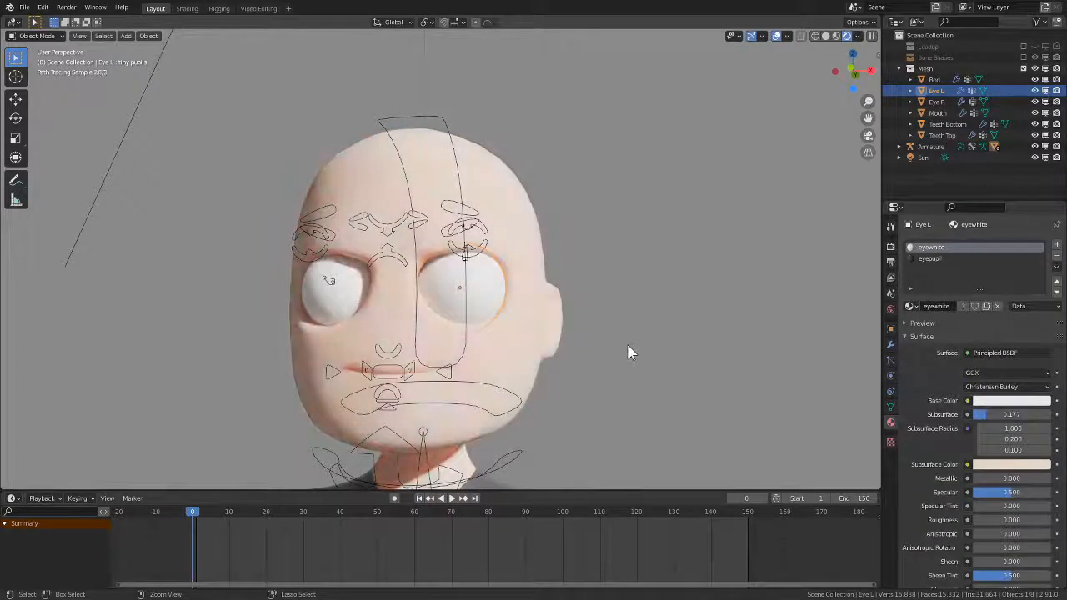
key("ctrl+z")
key("ctrl+z")
key("ctrl+z")
- Return all of the armature's face controls to their neutral pose
key("ctrl+z")
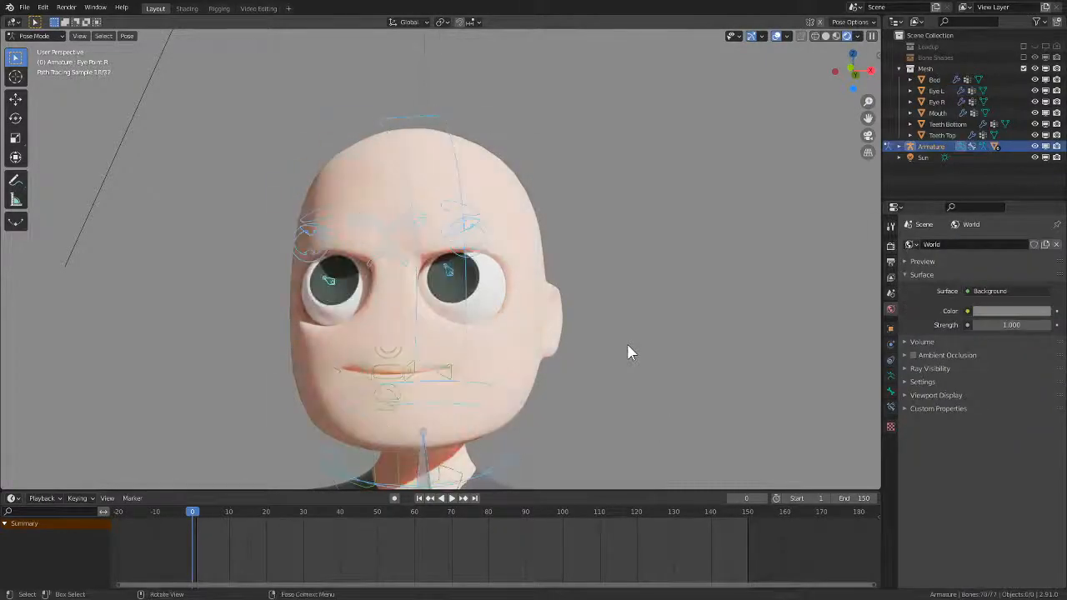
key("ctrl+z")
key("ctrl+z")
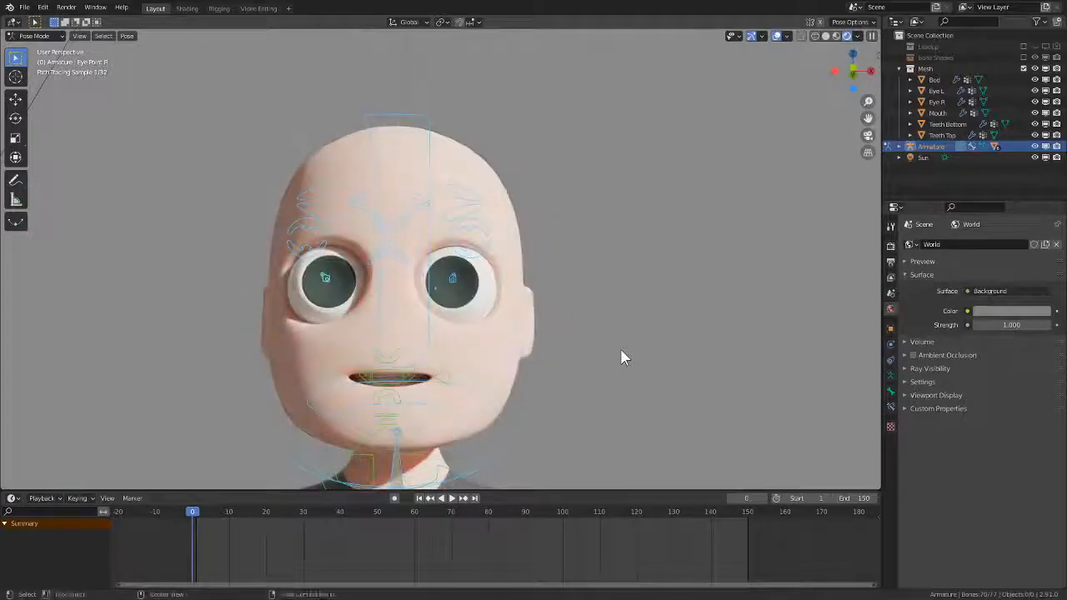
scroll(621, 352, "down", 5)
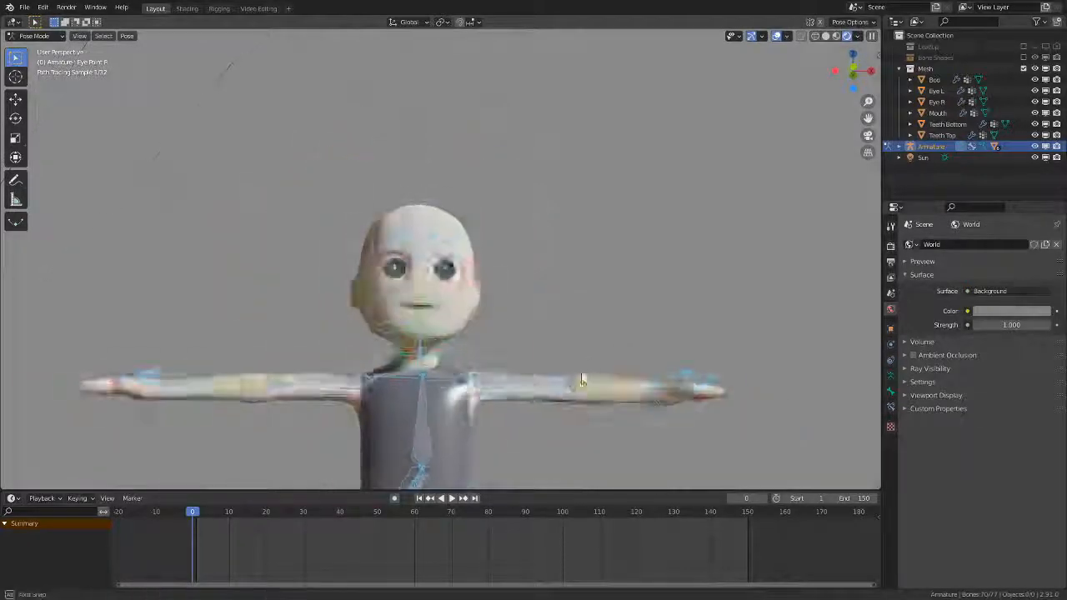